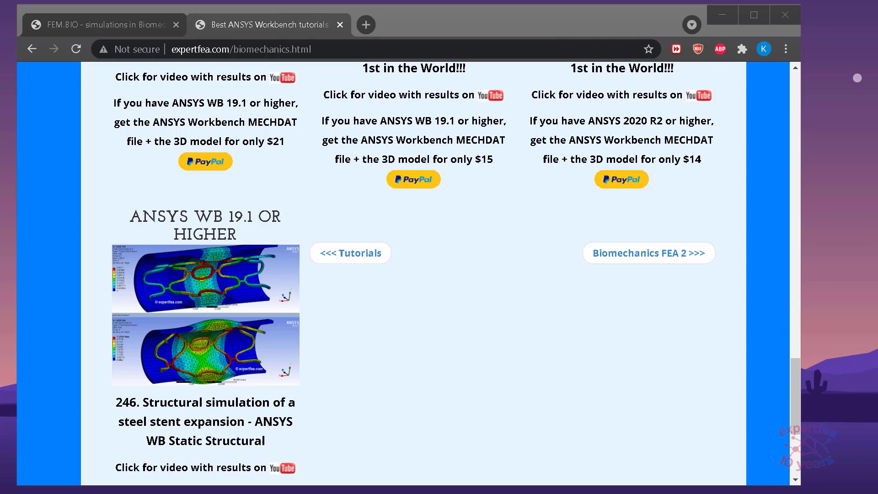
Switch to the "Episode 2 training, SKULL-JAW" folder, clear the browser window away, narrow the name column and fit the folder window on screen.
{"action": "key", "text": "alt+Tab"}
{"action": "left_click_drag", "start_coordinate": [433, 0], "coordinate": [427, 34]}
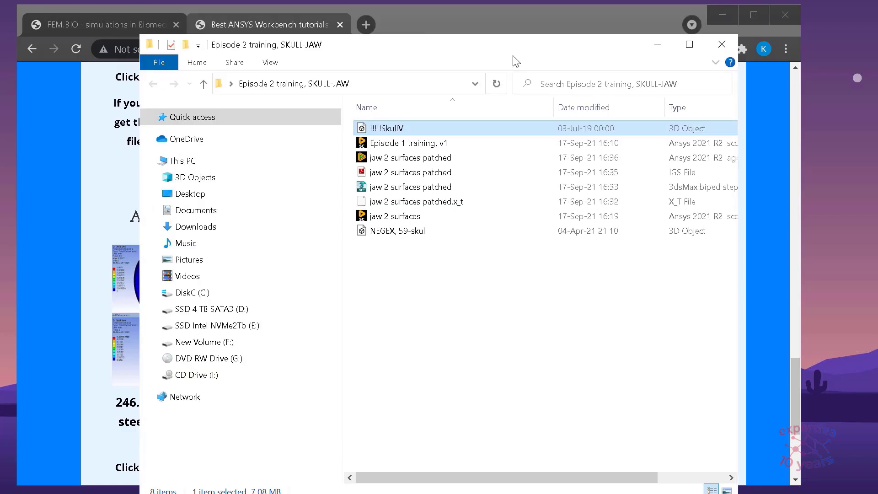
{"action": "left_click", "coordinate": [719, 12]}
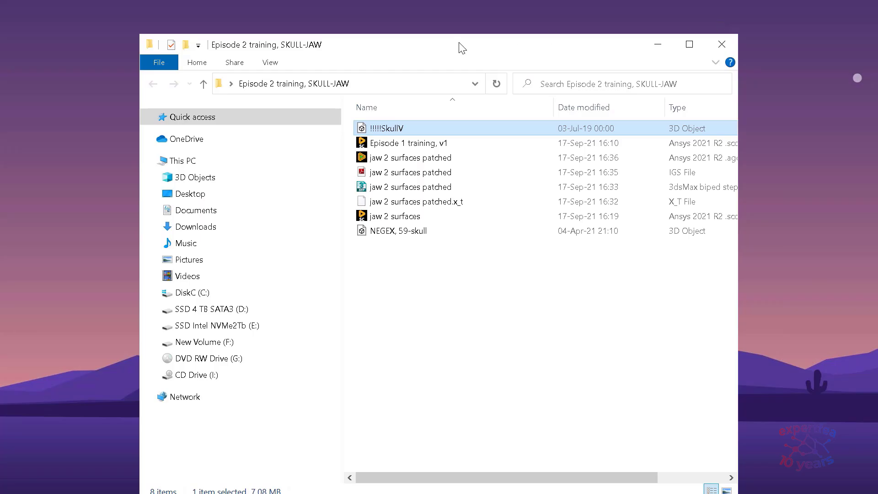
{"action": "left_click_drag", "start_coordinate": [447, 47], "coordinate": [472, 45]}
{"action": "left_click_drag", "start_coordinate": [585, 103], "coordinate": [526, 106]}
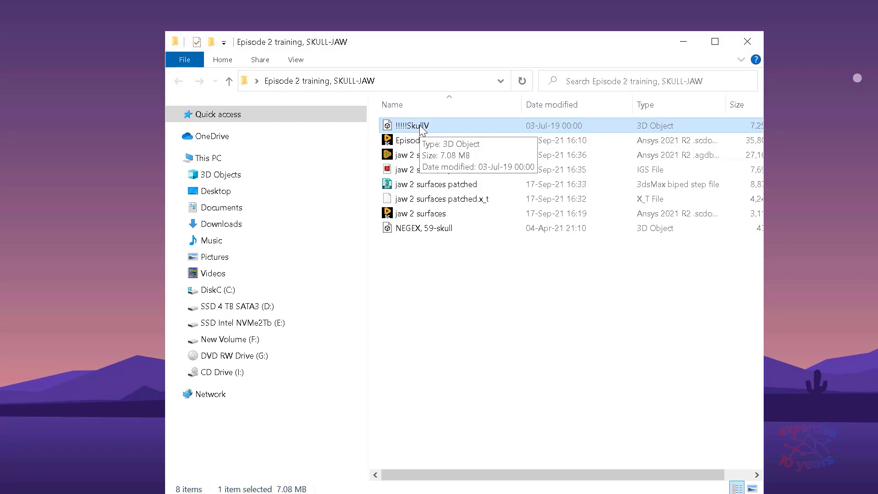
{"action": "left_click_drag", "start_coordinate": [387, 43], "coordinate": [393, 34]}
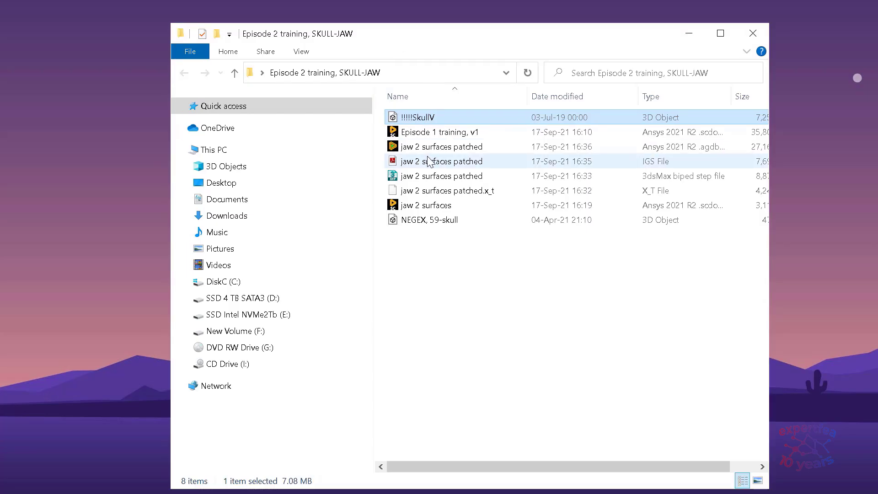
Open the !!!!!SkullV 3D object in 3D Viewer, minimise the folder window and fit the viewer window on screen.
{"action": "right_click", "coordinate": [419, 117]}
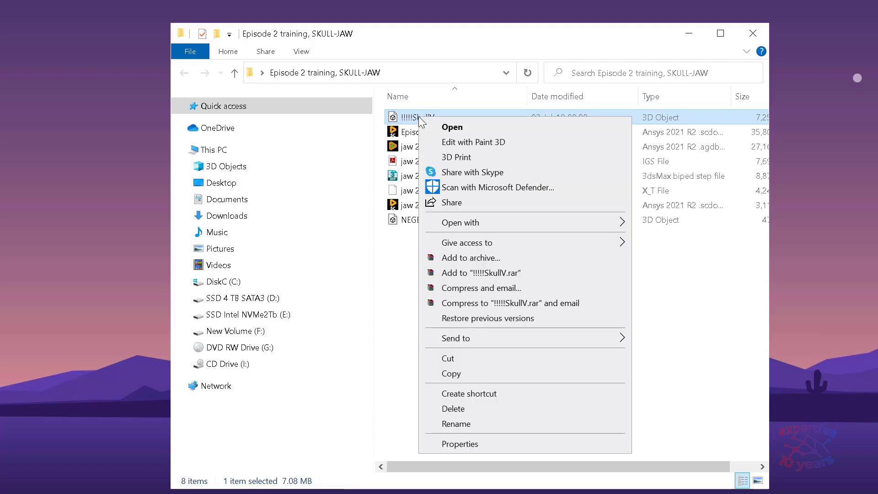
{"action": "left_click", "coordinate": [454, 128]}
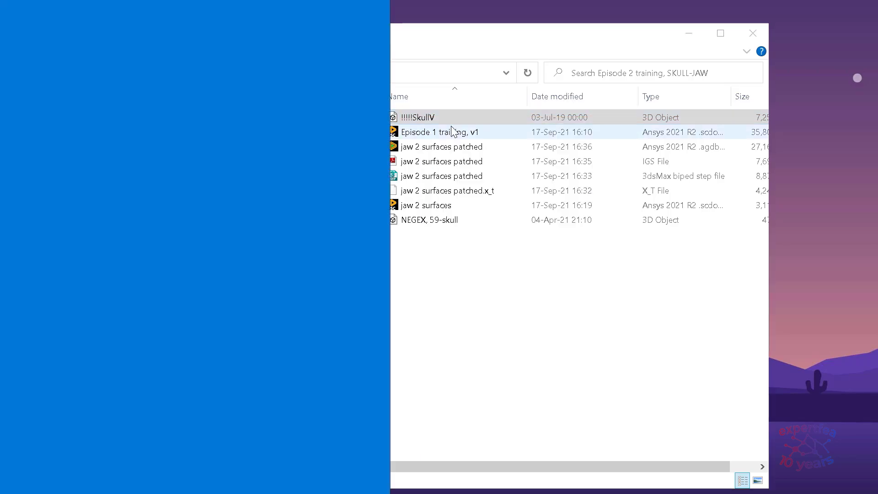
{"action": "left_click", "coordinate": [690, 33]}
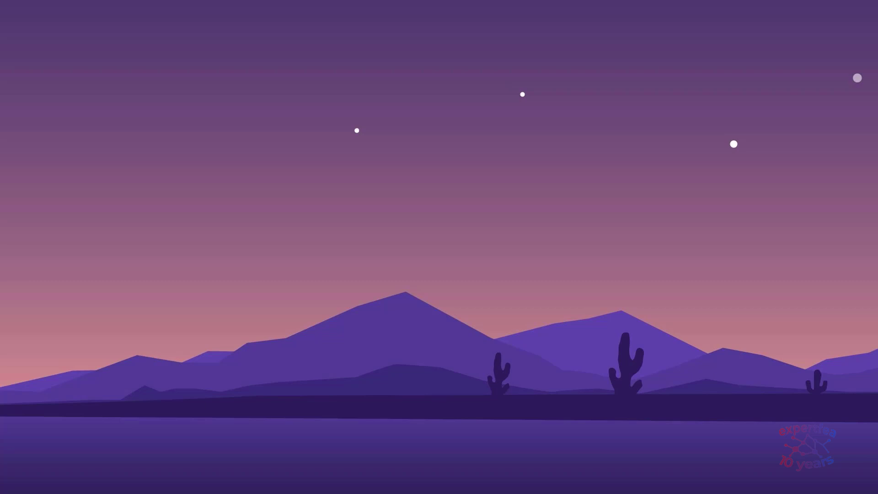
{"action": "left_click_drag", "start_coordinate": [0, 24], "coordinate": [293, 16]}
{"action": "left_click_drag", "start_coordinate": [626, 414], "coordinate": [762, 414]}
{"action": "left_click_drag", "start_coordinate": [310, 153], "coordinate": [316, 295]}
Examine the skull model from the front, sides, back and above, including its eye sockets, teeth and lower jaw.
{"action": "scroll", "coordinate": [317, 300], "scroll_direction": "up", "scroll_amount": 4}
{"action": "left_click_drag", "start_coordinate": [335, 322], "coordinate": [311, 370]}
{"action": "left_click_drag", "start_coordinate": [471, 282], "coordinate": [368, 198]}
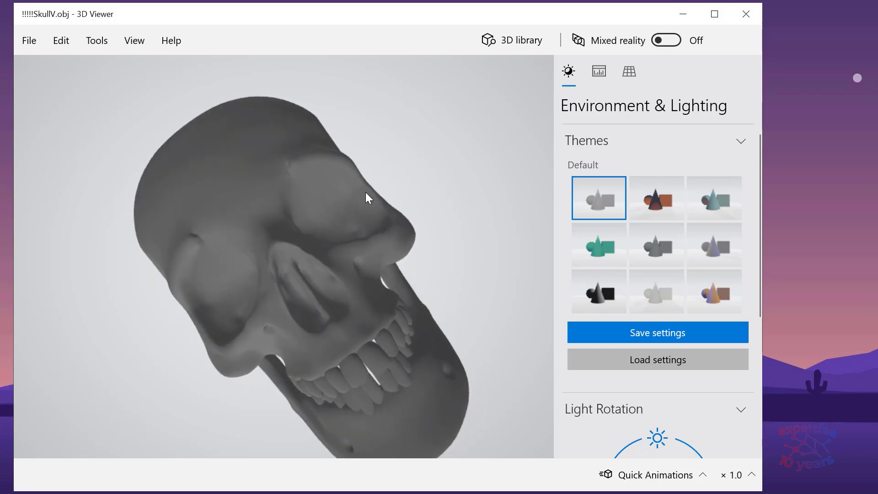
{"action": "left_click_drag", "start_coordinate": [290, 319], "coordinate": [290, 298]}
{"action": "mouse_move", "coordinate": [429, 287]}
{"action": "left_mouse_down"}
{"action": "mouse_move", "coordinate": [385, 290]}
{"action": "mouse_move", "coordinate": [333, 377]}
{"action": "mouse_move", "coordinate": [398, 221]}
{"action": "mouse_move", "coordinate": [427, 296]}
{"action": "left_mouse_up"}
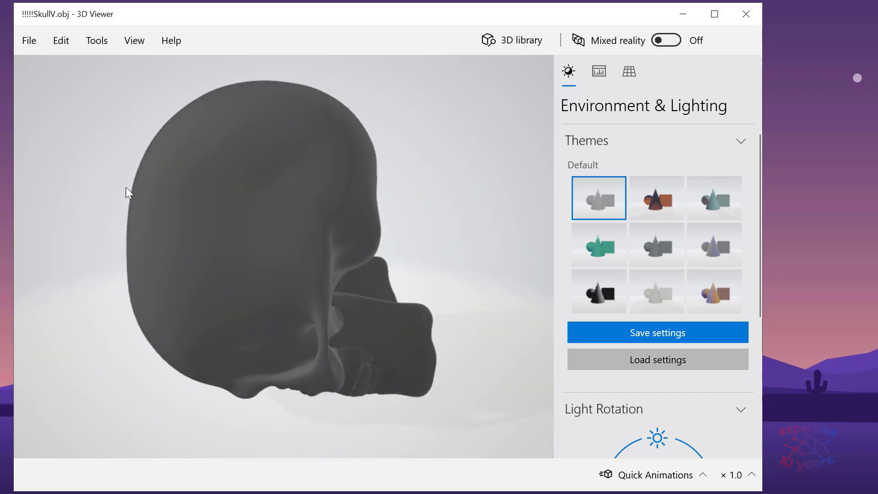
{"action": "left_click_drag", "start_coordinate": [128, 190], "coordinate": [196, 133]}
{"action": "left_click_drag", "start_coordinate": [105, 295], "coordinate": [141, 228]}
{"action": "left_click_drag", "start_coordinate": [172, 261], "coordinate": [153, 192]}
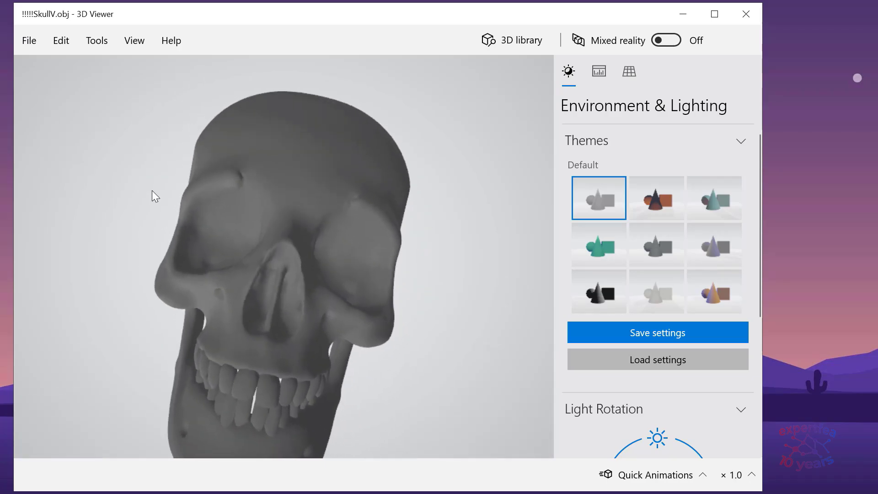
{"action": "left_click_drag", "start_coordinate": [418, 310], "coordinate": [392, 273]}
{"action": "left_click_drag", "start_coordinate": [143, 313], "coordinate": [154, 247]}
{"action": "left_click_drag", "start_coordinate": [412, 333], "coordinate": [474, 216]}
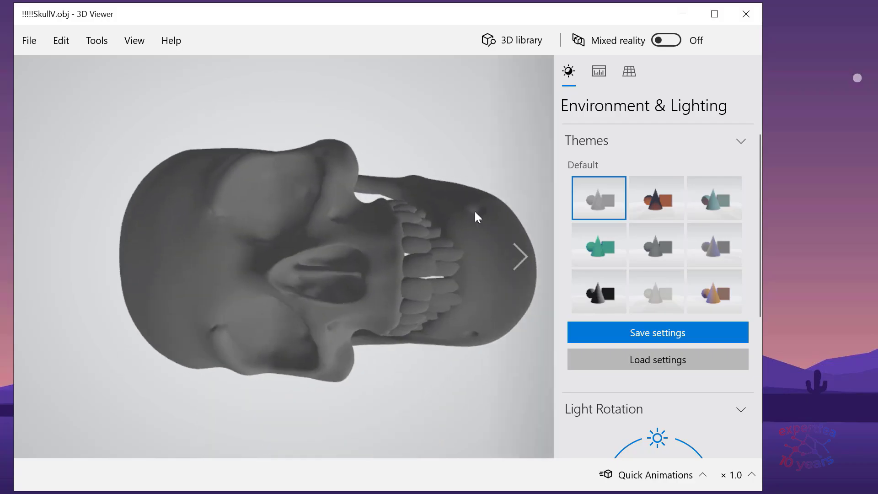
{"action": "left_click_drag", "start_coordinate": [367, 228], "coordinate": [377, 288]}
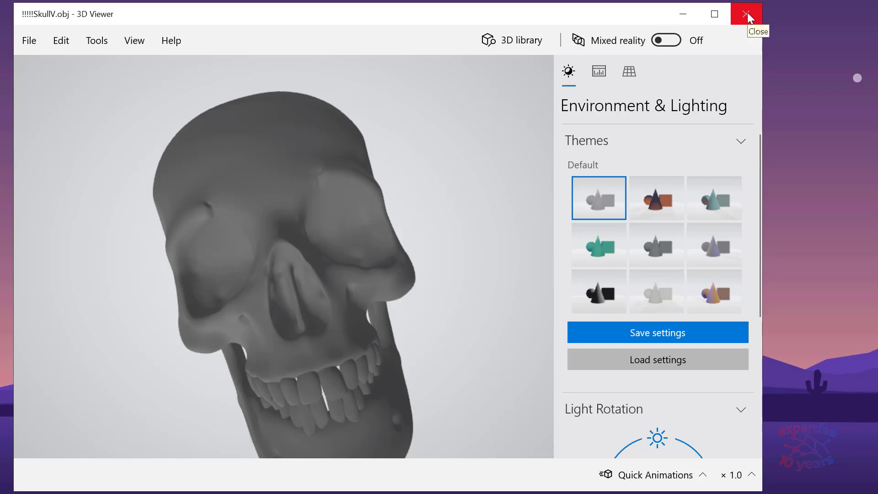
{"action": "left_click_drag", "start_coordinate": [359, 270], "coordinate": [350, 212]}
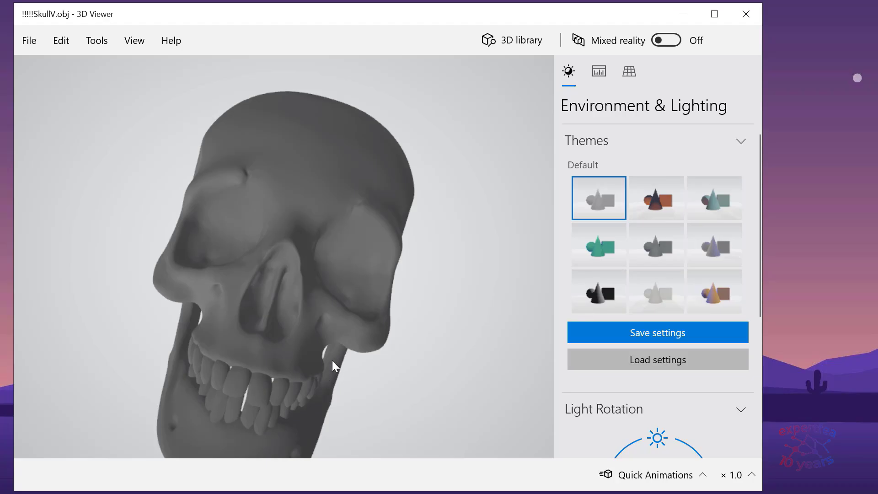
{"action": "left_click_drag", "start_coordinate": [401, 275], "coordinate": [379, 208]}
{"action": "left_click_drag", "start_coordinate": [260, 265], "coordinate": [252, 110]}
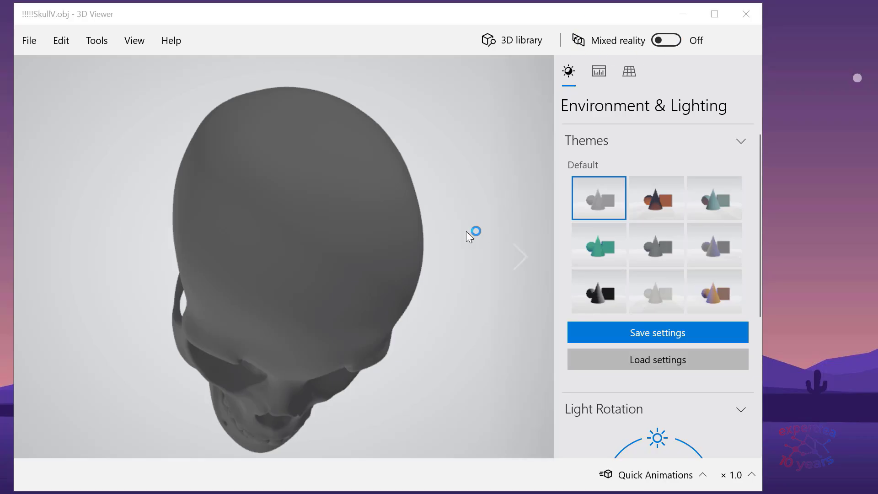
Preview the skull under the orange lighting theme and under the green one, viewing it from different angles.
{"action": "left_click", "coordinate": [649, 204]}
{"action": "left_click_drag", "start_coordinate": [425, 360], "coordinate": [397, 248]}
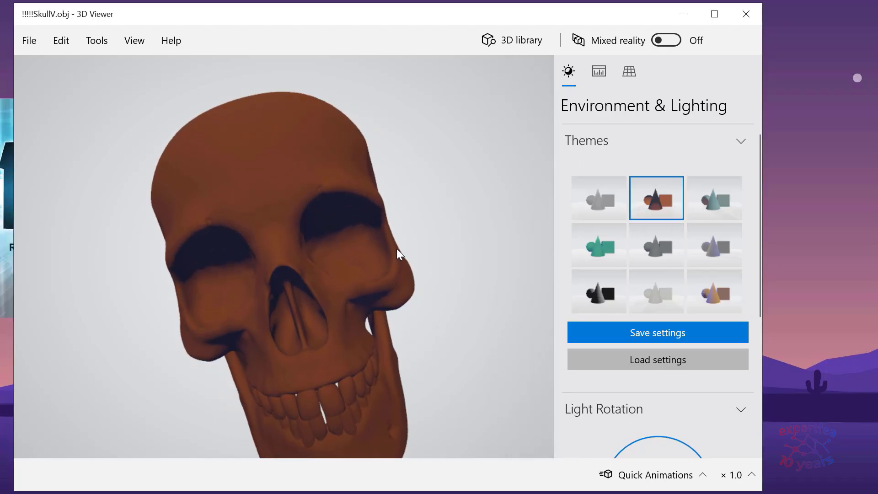
{"action": "left_click", "coordinate": [595, 249]}
{"action": "left_click_drag", "start_coordinate": [508, 215], "coordinate": [192, 230]}
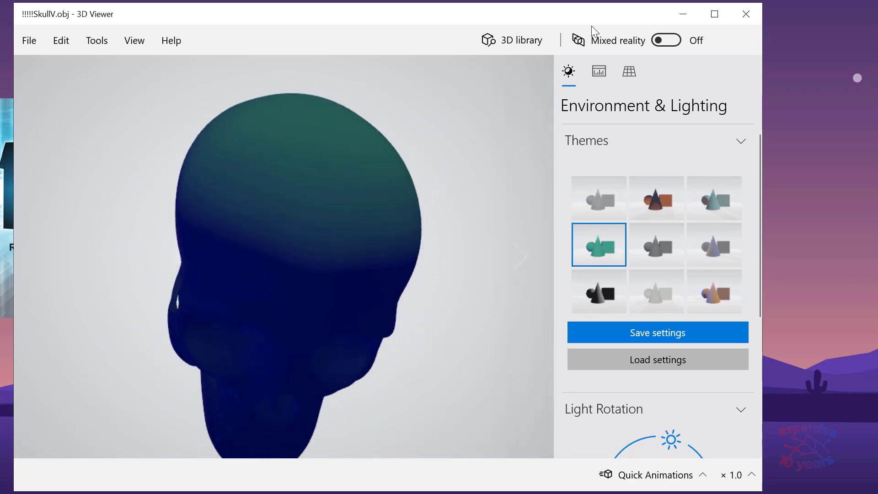
Minimise 3D Viewer, switch to SpaceClaim and fit its window with the empty Design1 document on screen.
{"action": "left_click", "coordinate": [684, 20]}
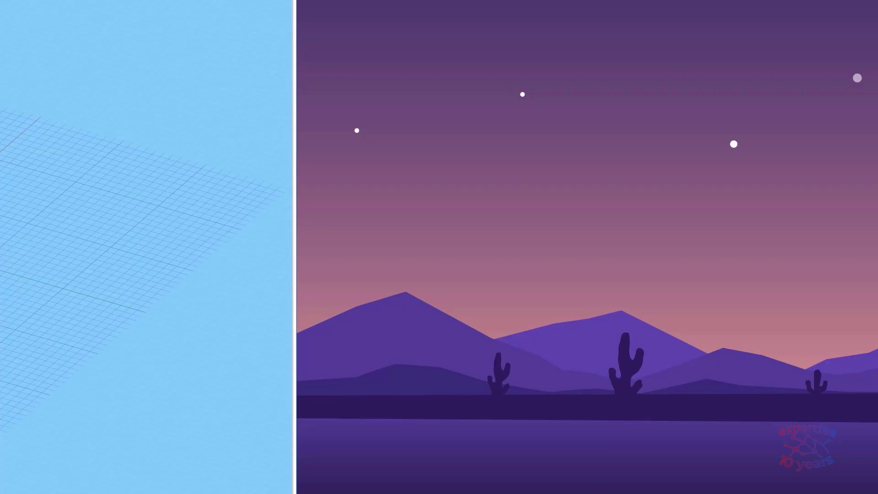
{"action": "left_click_drag", "start_coordinate": [0, 76], "coordinate": [276, 22]}
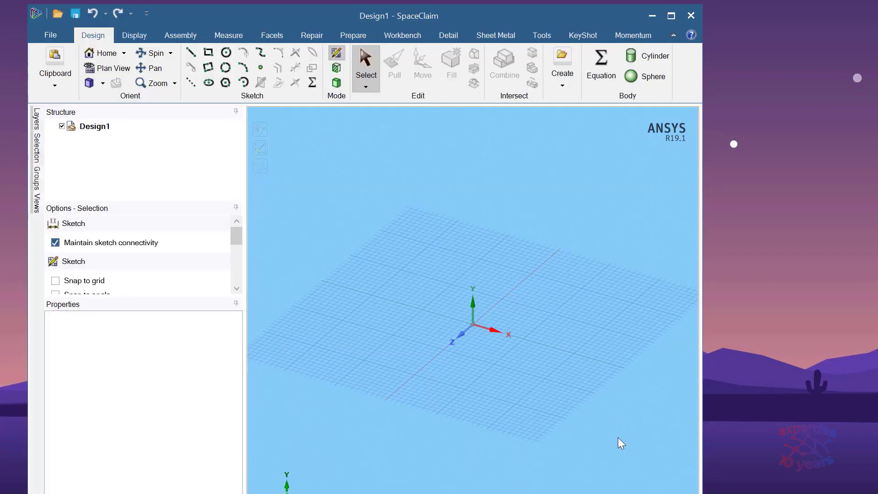
{"action": "left_click_drag", "start_coordinate": [702, 493], "coordinate": [693, 488]}
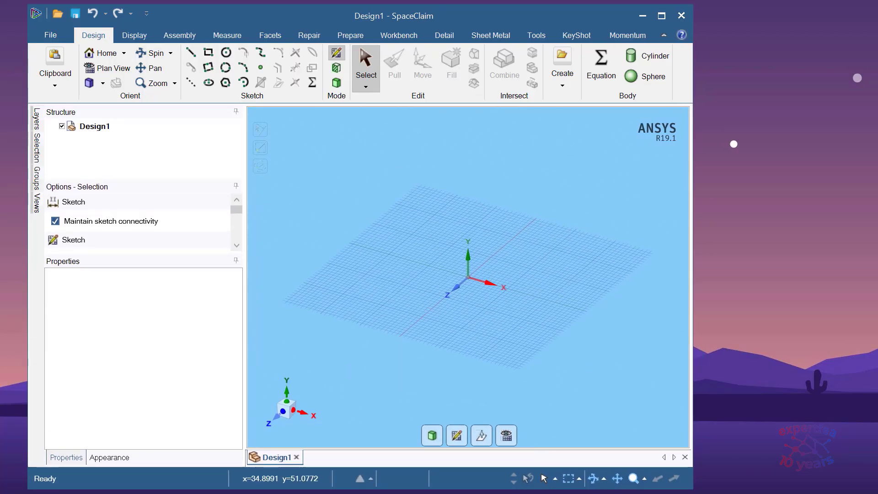
Insert the !!!!!SkullV 3D object from the training folder into Design1 and minimise the folder window.
{"action": "key", "text": "alt+Tab"}
{"action": "left_click_drag", "start_coordinate": [340, 40], "coordinate": [546, 60]}
{"action": "left_click_drag", "start_coordinate": [624, 137], "coordinate": [323, 221]}
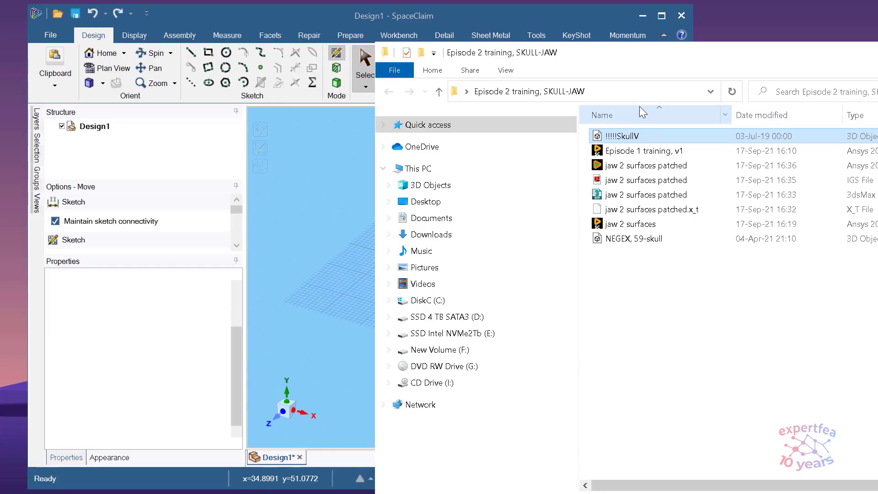
{"action": "left_click_drag", "start_coordinate": [805, 57], "coordinate": [567, 89]}
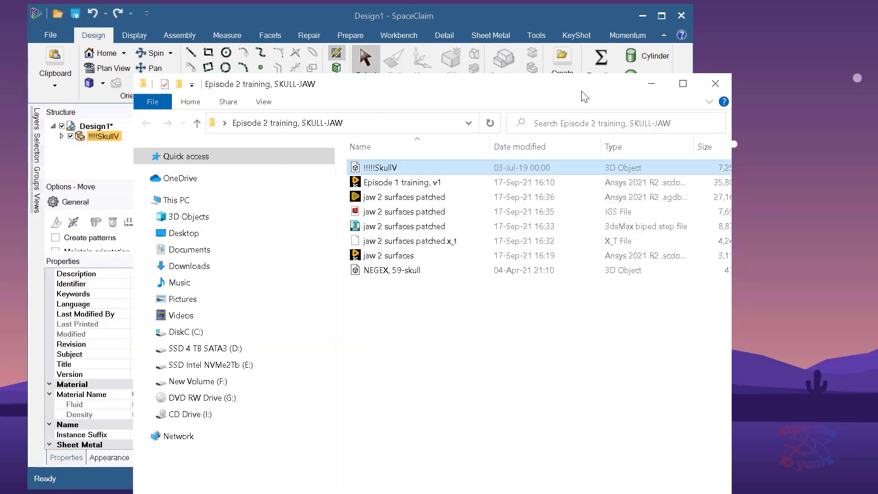
{"action": "left_click", "coordinate": [652, 86]}
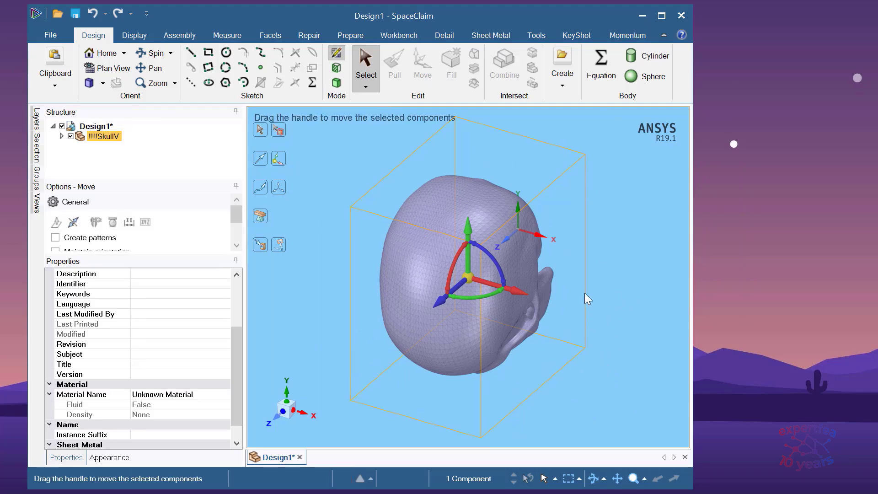
Deselect the imported skull and examine its overall faceted shape from the back, side and front.
{"action": "left_click", "coordinate": [590, 357]}
{"action": "middle_click_drag", "start_coordinate": [590, 357], "coordinate": [480, 320]}
{"action": "scroll", "coordinate": [521, 332], "scroll_direction": "up", "scroll_amount": 3}
{"action": "scroll", "coordinate": [572, 352], "scroll_direction": "down", "scroll_amount": 2}
{"action": "middle_click_drag", "start_coordinate": [514, 188], "coordinate": [604, 213]}
{"action": "scroll", "coordinate": [561, 314], "scroll_direction": "up", "scroll_amount": 3}
{"action": "scroll", "coordinate": [448, 352], "scroll_direction": "down", "scroll_amount": 3}
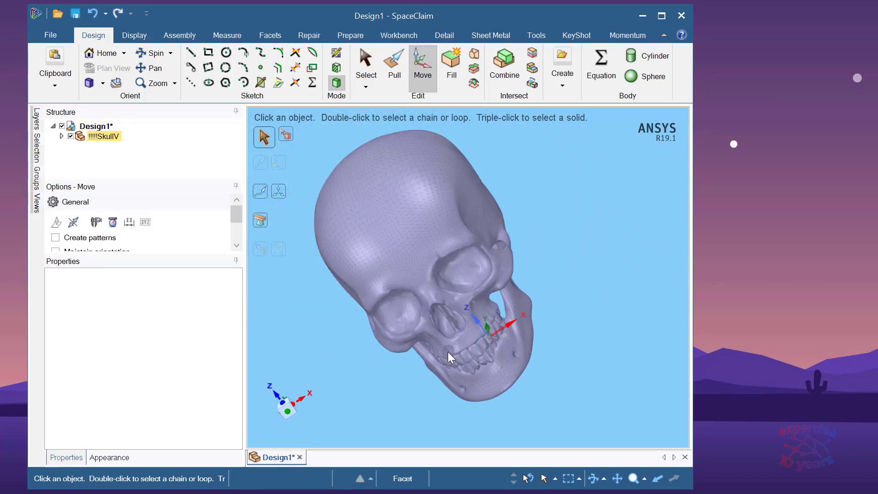
{"action": "mouse_move", "coordinate": [353, 228]}
{"action": "middle_mouse_down"}
{"action": "mouse_move", "coordinate": [466, 226]}
{"action": "mouse_move", "coordinate": [406, 302]}
{"action": "mouse_move", "coordinate": [288, 305]}
{"action": "mouse_move", "coordinate": [410, 314]}
{"action": "mouse_move", "coordinate": [435, 277]}
{"action": "mouse_move", "coordinate": [461, 312]}
{"action": "middle_mouse_up"}
Inspect the facet mesh up close on the upper front teeth and around the nasal opening.
{"action": "scroll", "coordinate": [486, 349], "scroll_direction": "up", "scroll_amount": 8}
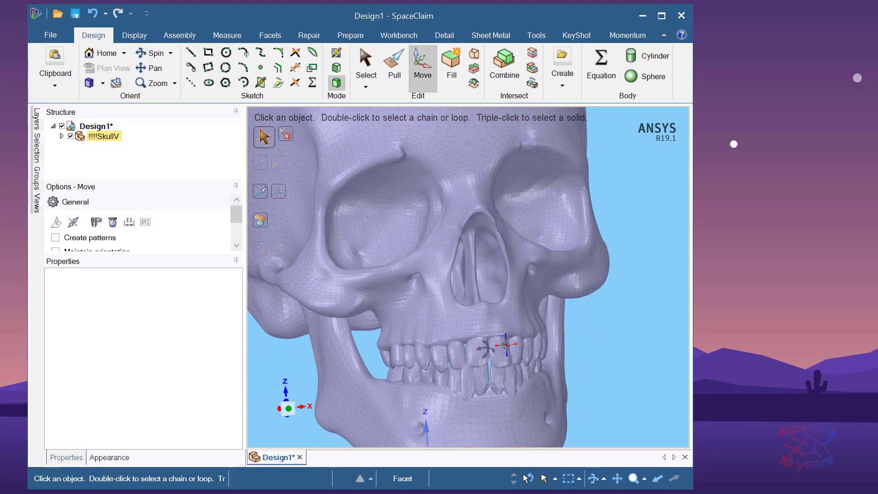
{"action": "scroll", "coordinate": [478, 340], "scroll_direction": "up", "scroll_amount": 5}
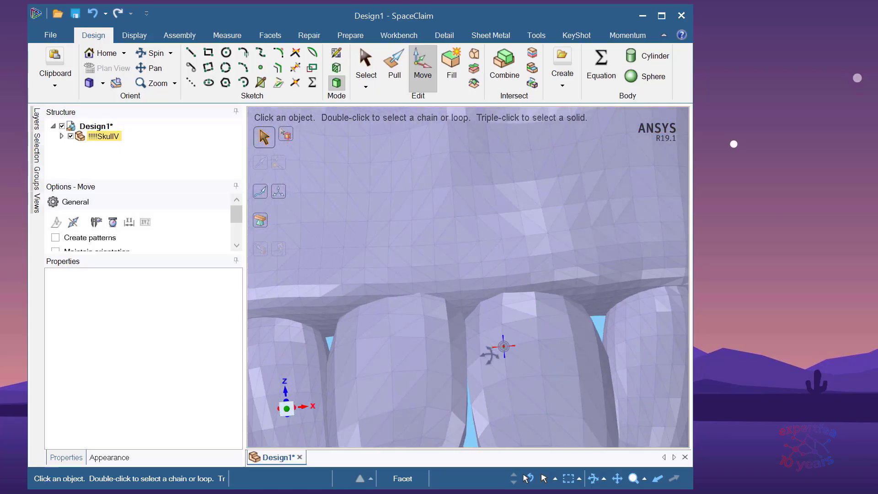
{"action": "scroll", "coordinate": [480, 352], "scroll_direction": "down", "scroll_amount": 10}
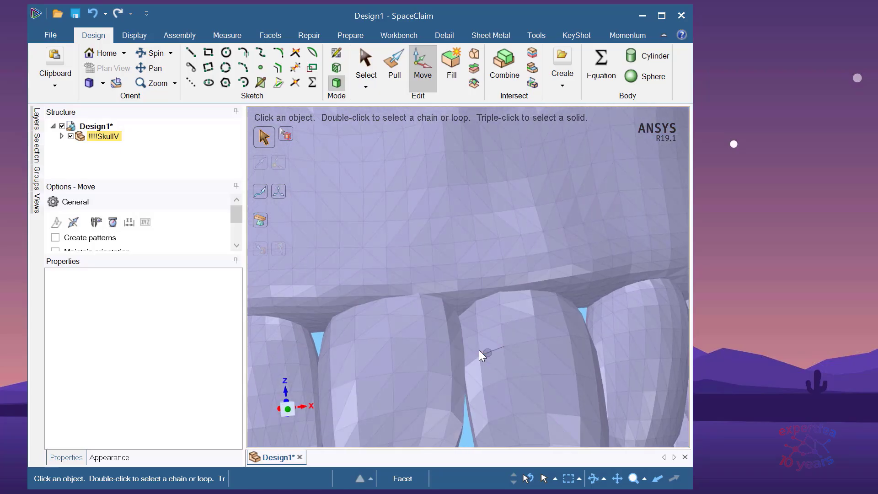
{"action": "middle_click_drag", "start_coordinate": [473, 357], "coordinate": [481, 350]}
{"action": "scroll", "coordinate": [459, 318], "scroll_direction": "up", "scroll_amount": 2}
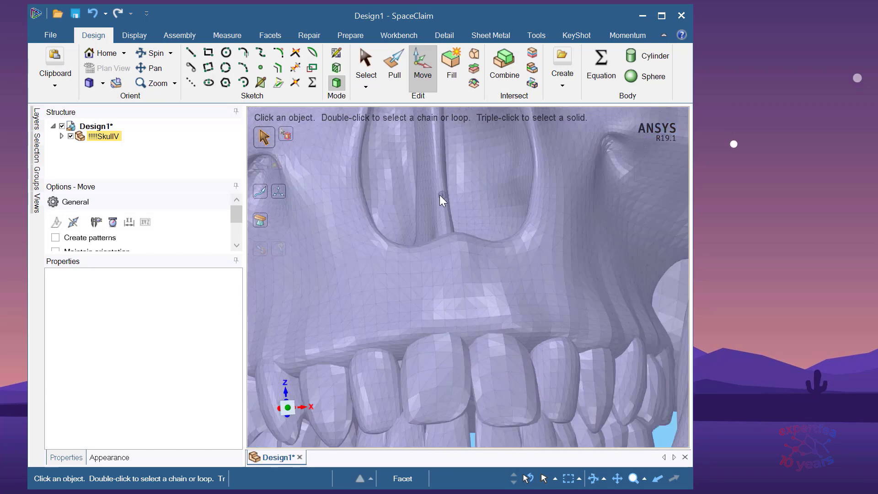
{"action": "scroll", "coordinate": [429, 173], "scroll_direction": "up", "scroll_amount": 5}
{"action": "scroll", "coordinate": [422, 224], "scroll_direction": "down", "scroll_amount": 4}
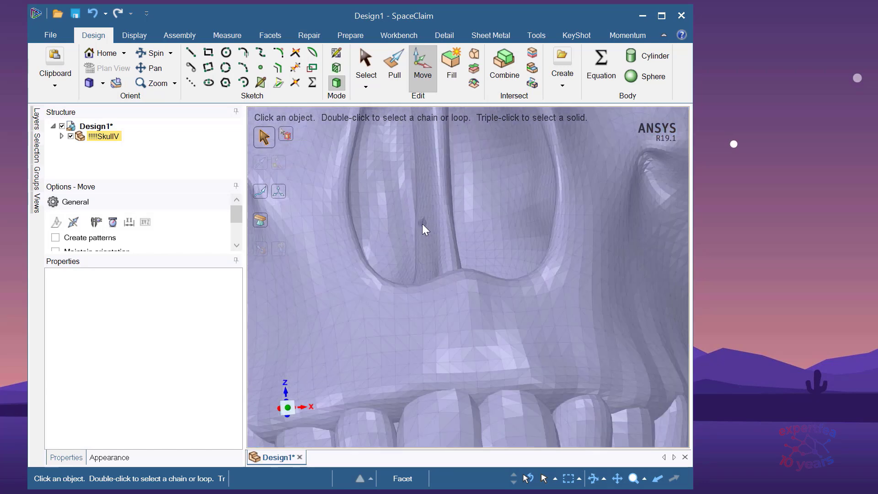
Create a plane from a facet on the inner edge of an upper front tooth, beside the gap between the two central teeth.
{"action": "scroll", "coordinate": [450, 347], "scroll_direction": "up", "scroll_amount": 4}
{"action": "middle_click_drag", "start_coordinate": [471, 361], "coordinate": [452, 421]}
{"action": "scroll", "coordinate": [434, 413], "scroll_direction": "up", "scroll_amount": 3}
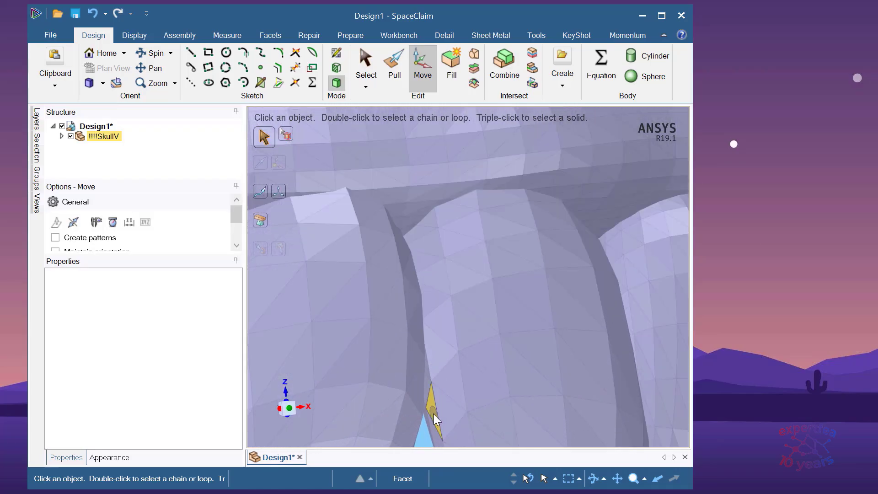
{"action": "left_click", "coordinate": [433, 412]}
{"action": "scroll", "coordinate": [485, 271], "scroll_direction": "down", "scroll_amount": 5}
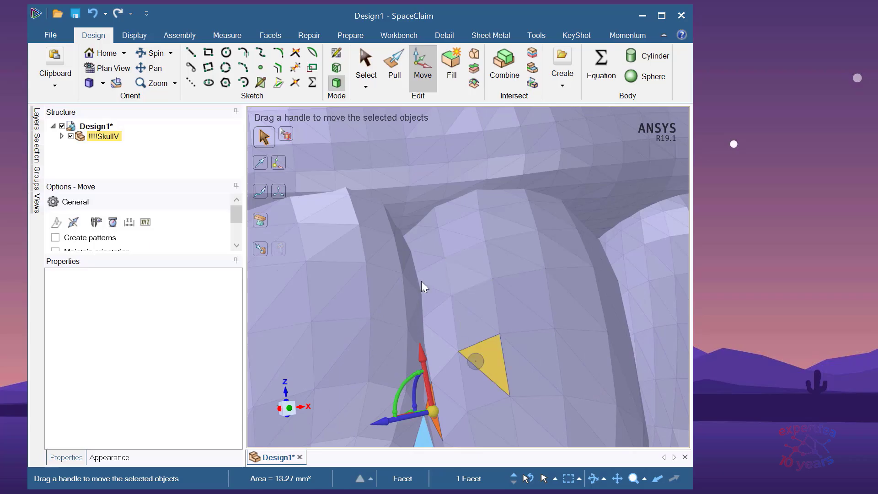
{"action": "mouse_move", "coordinate": [466, 341]}
{"action": "middle_mouse_down"}
{"action": "mouse_move", "coordinate": [457, 343]}
{"action": "mouse_move", "coordinate": [466, 343]}
{"action": "middle_mouse_up"}
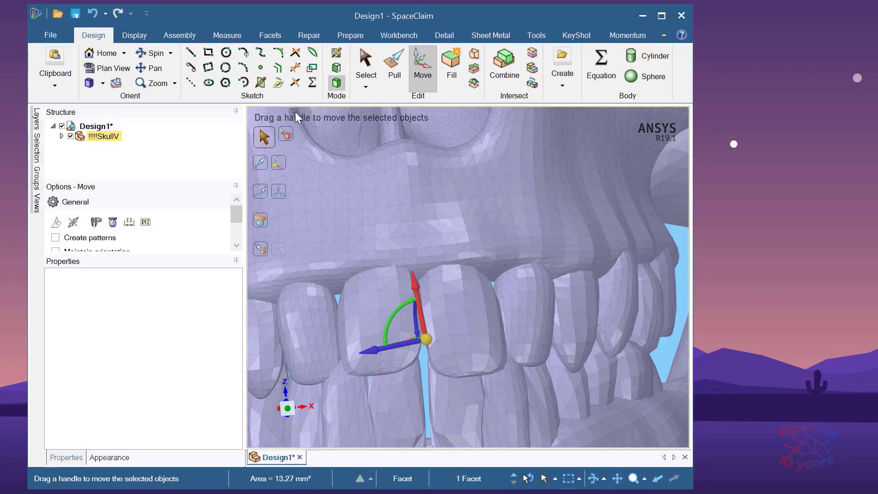
{"action": "left_click_drag", "start_coordinate": [691, 222], "coordinate": [789, 242]}
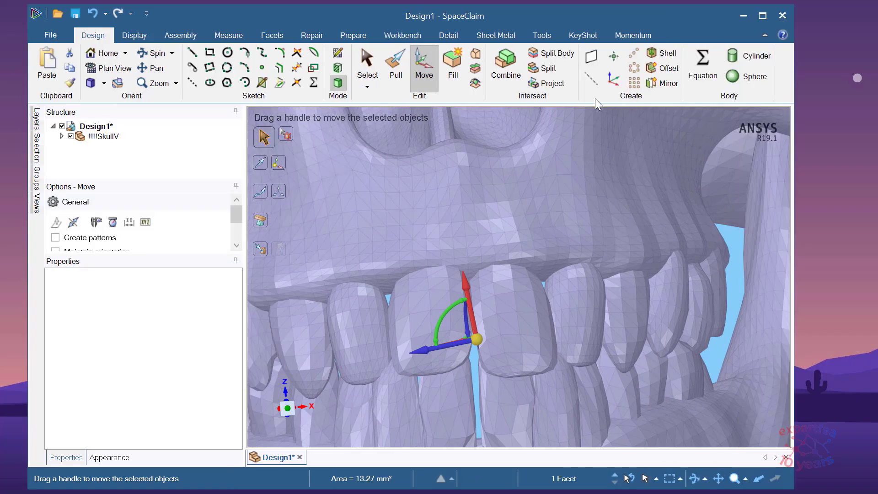
{"action": "left_click", "coordinate": [589, 59]}
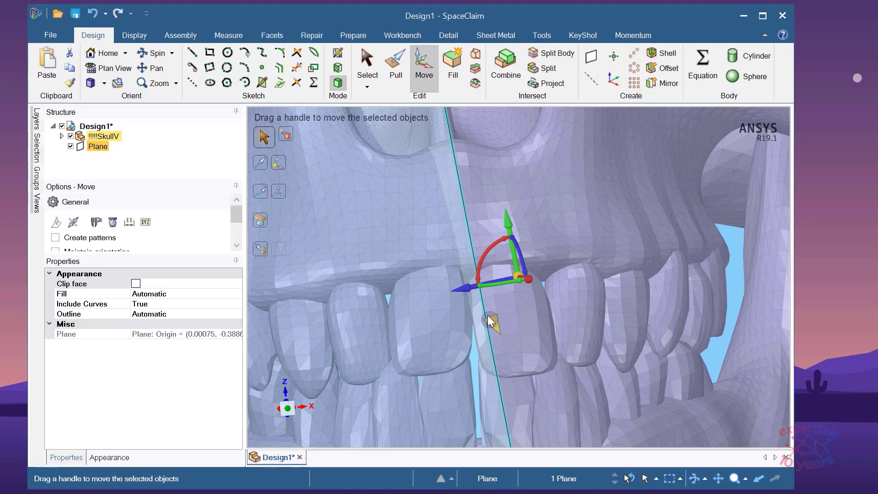
{"action": "scroll", "coordinate": [484, 315], "scroll_direction": "down", "scroll_amount": 5}
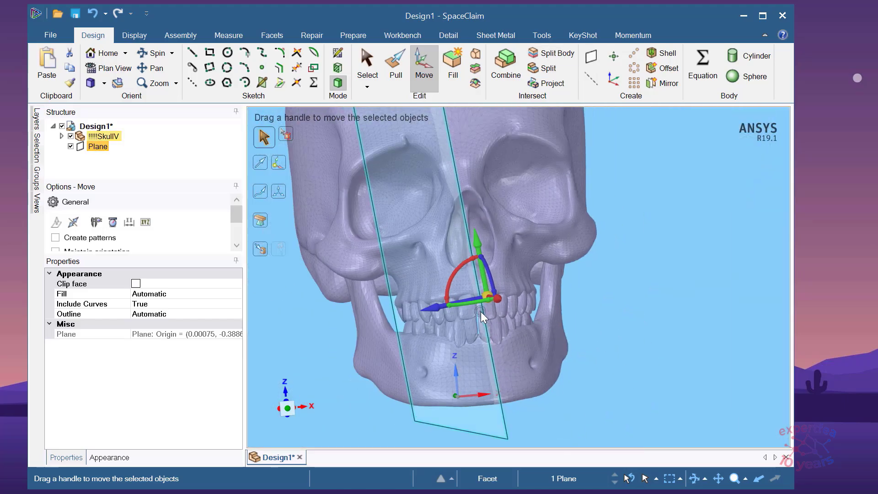
{"action": "middle_click_drag", "start_coordinate": [416, 383], "coordinate": [398, 367]}
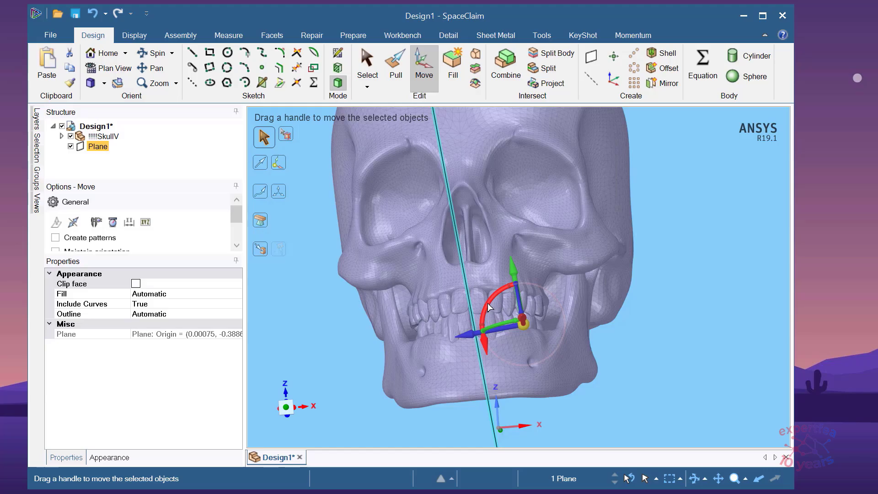
Rotate the plane upright by 353° and a further 2° in the front view, and shift it sideways onto the skull's midline.
{"action": "left_click_drag", "start_coordinate": [489, 303], "coordinate": [491, 300]}
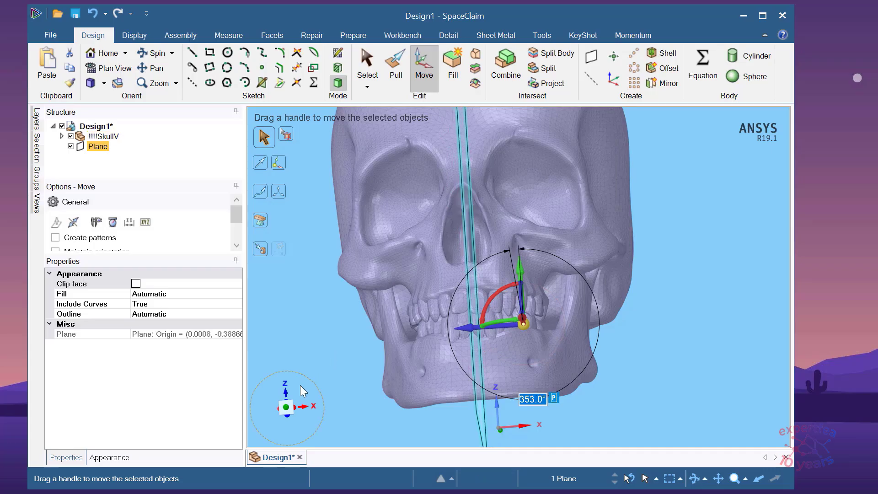
{"action": "left_click", "coordinate": [286, 407]}
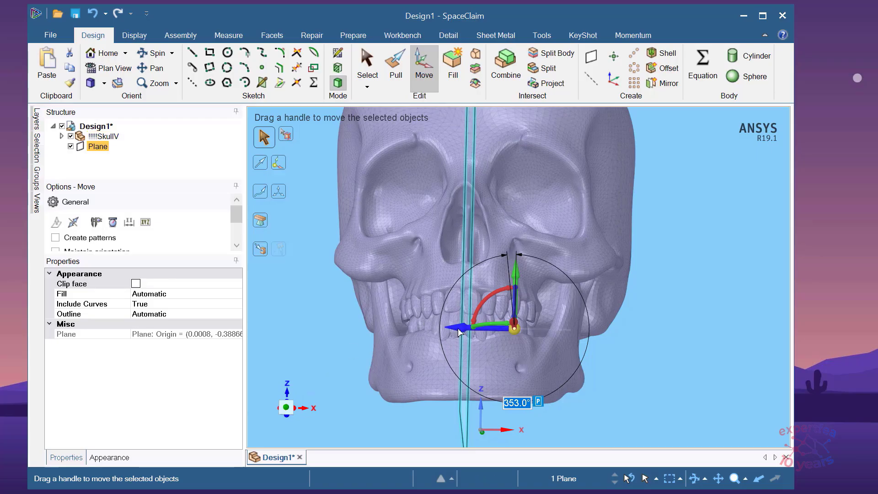
{"action": "left_click_drag", "start_coordinate": [461, 330], "coordinate": [478, 311]}
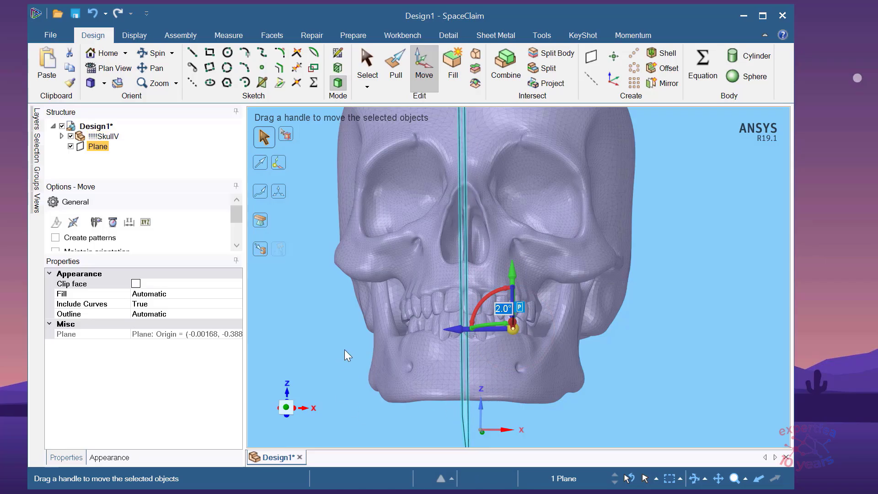
{"action": "left_click", "coordinate": [662, 280]}
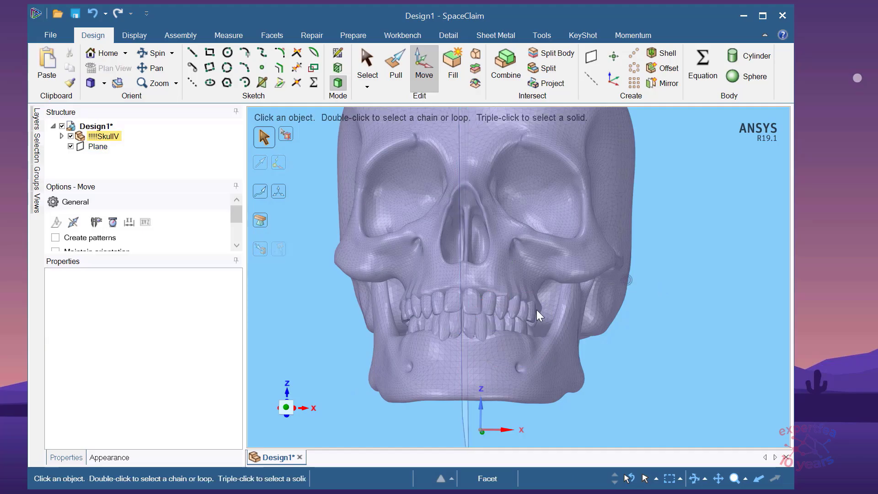
Section the skull along the midline plane and turn the view to face the cut profile from the side.
{"action": "left_click", "coordinate": [462, 411]}
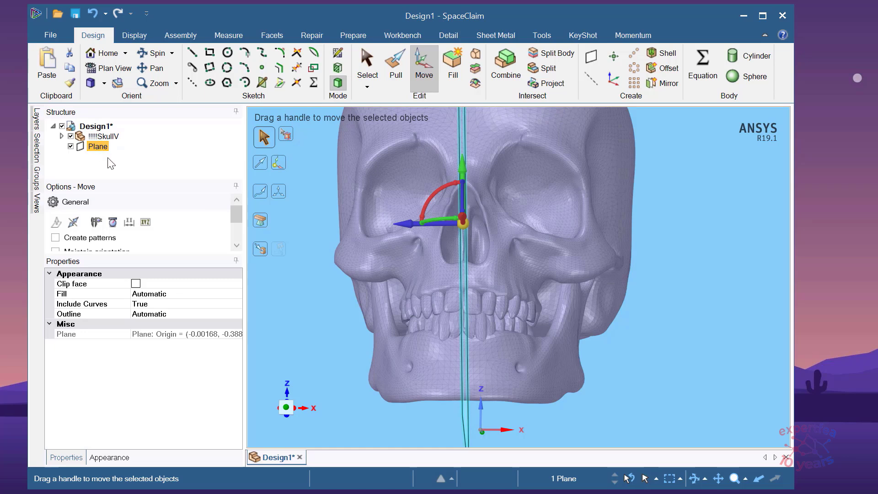
{"action": "left_click", "coordinate": [338, 68]}
{"action": "middle_click_drag", "start_coordinate": [540, 269], "coordinate": [524, 268]}
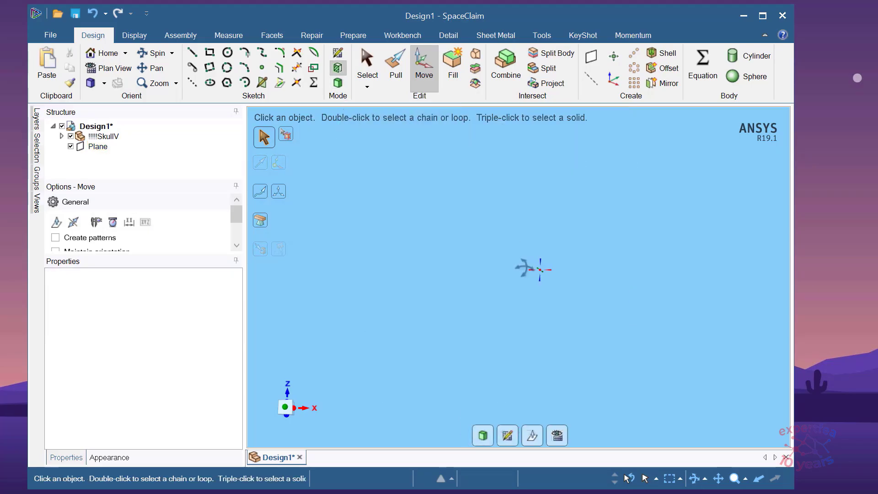
{"action": "scroll", "coordinate": [530, 265], "scroll_direction": "down", "scroll_amount": 3}
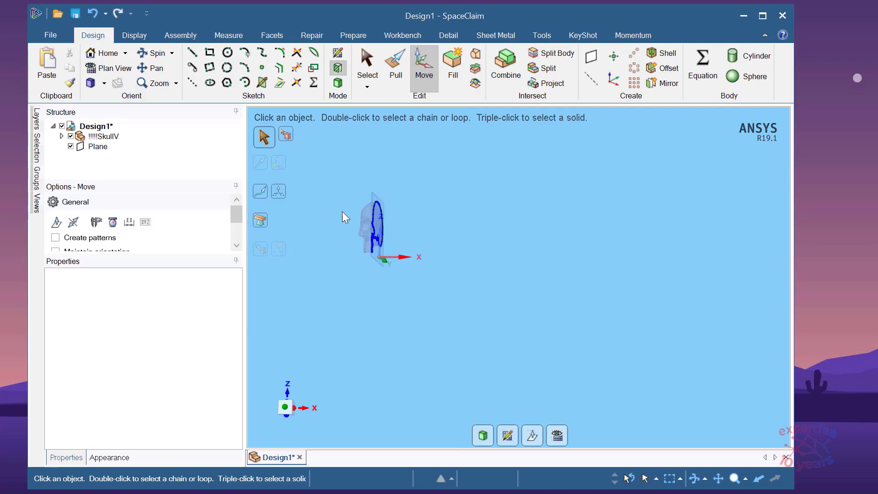
{"action": "scroll", "coordinate": [333, 216], "scroll_direction": "up", "scroll_amount": 4}
{"action": "middle_click_drag", "start_coordinate": [333, 216], "coordinate": [421, 312]}
{"action": "scroll", "coordinate": [418, 310], "scroll_direction": "up", "scroll_amount": 4}
{"action": "scroll", "coordinate": [439, 283], "scroll_direction": "down", "scroll_amount": 2}
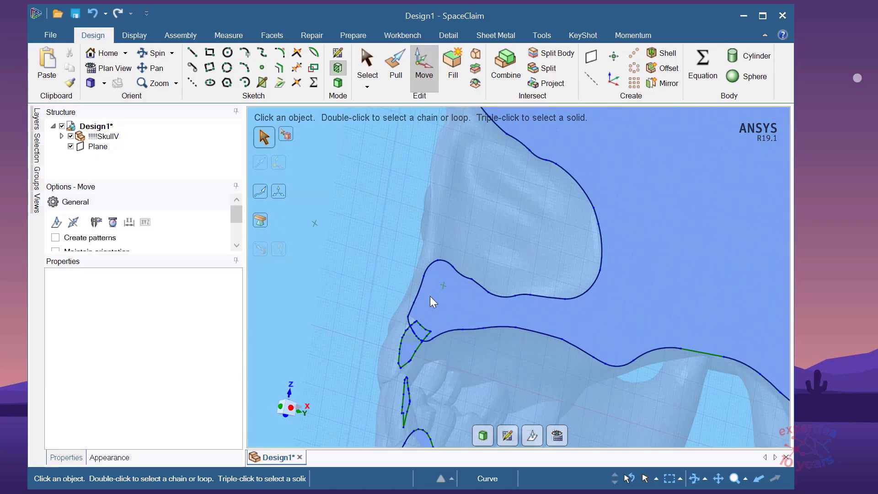
Examine the section outlines of the front teeth and lower jaw up close, especially where the upper tooth root meets the bone.
{"action": "scroll", "coordinate": [410, 315], "scroll_direction": "up", "scroll_amount": 3}
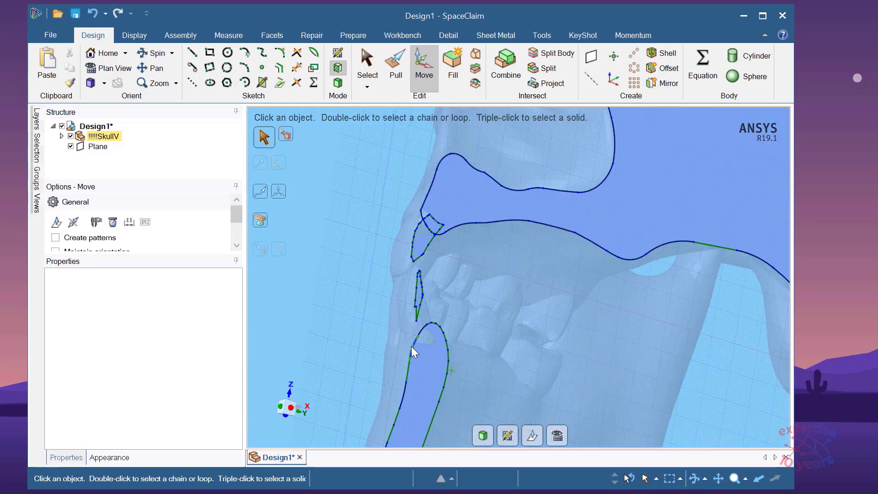
{"action": "scroll", "coordinate": [412, 350], "scroll_direction": "down", "scroll_amount": 2}
{"action": "scroll", "coordinate": [414, 357], "scroll_direction": "up", "scroll_amount": 2}
{"action": "scroll", "coordinate": [393, 329], "scroll_direction": "down", "scroll_amount": 4}
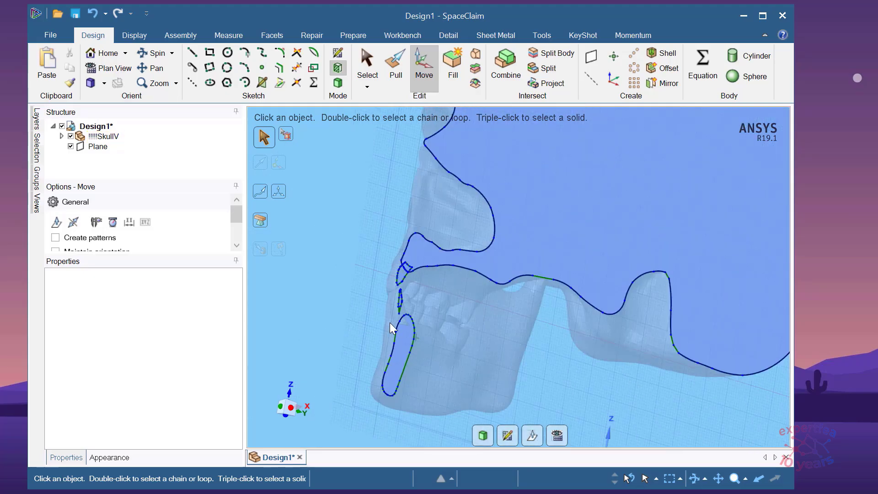
{"action": "scroll", "coordinate": [407, 335], "scroll_direction": "up", "scroll_amount": 3}
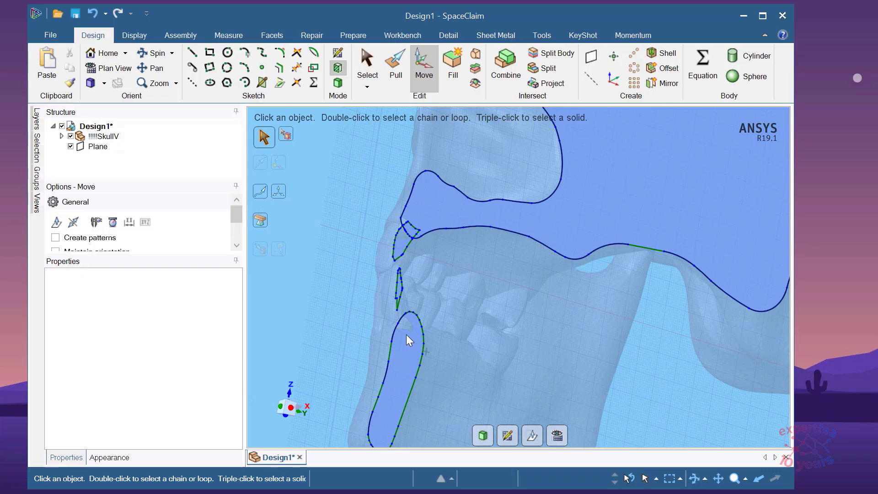
{"action": "scroll", "coordinate": [402, 338], "scroll_direction": "up", "scroll_amount": 2}
{"action": "scroll", "coordinate": [370, 356], "scroll_direction": "down", "scroll_amount": 5}
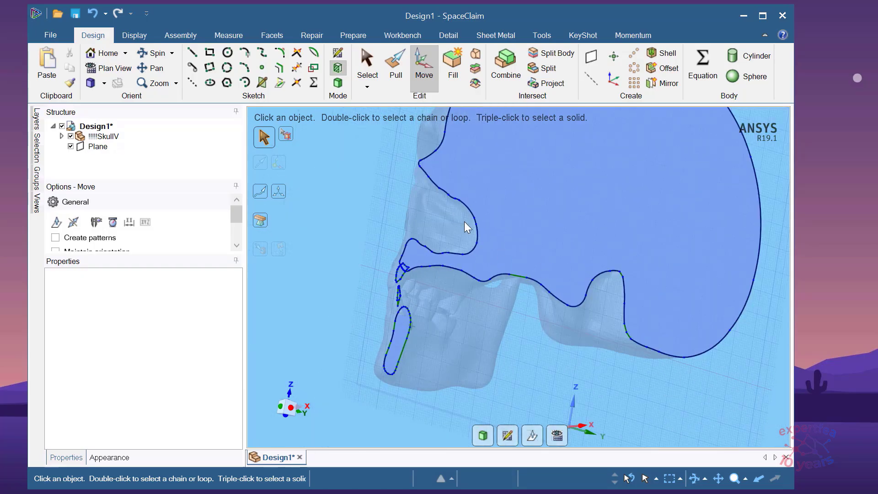
{"action": "scroll", "coordinate": [410, 295], "scroll_direction": "up", "scroll_amount": 5}
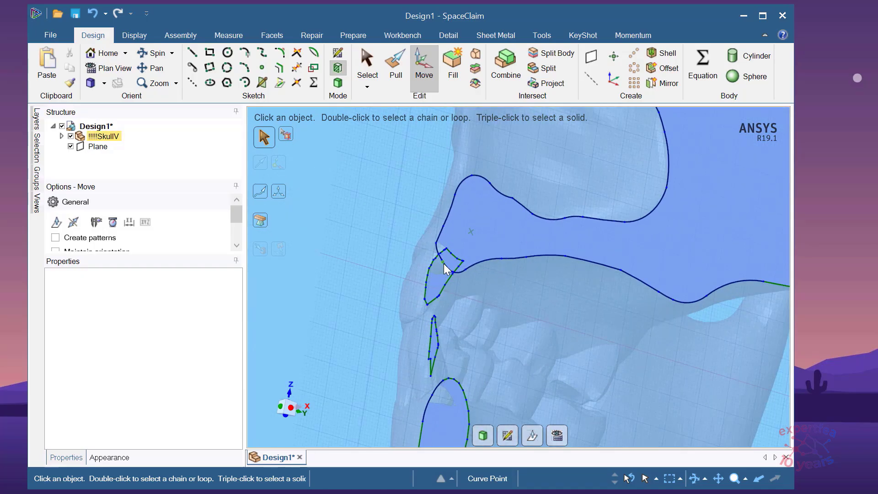
{"action": "scroll", "coordinate": [444, 264], "scroll_direction": "up", "scroll_amount": 4}
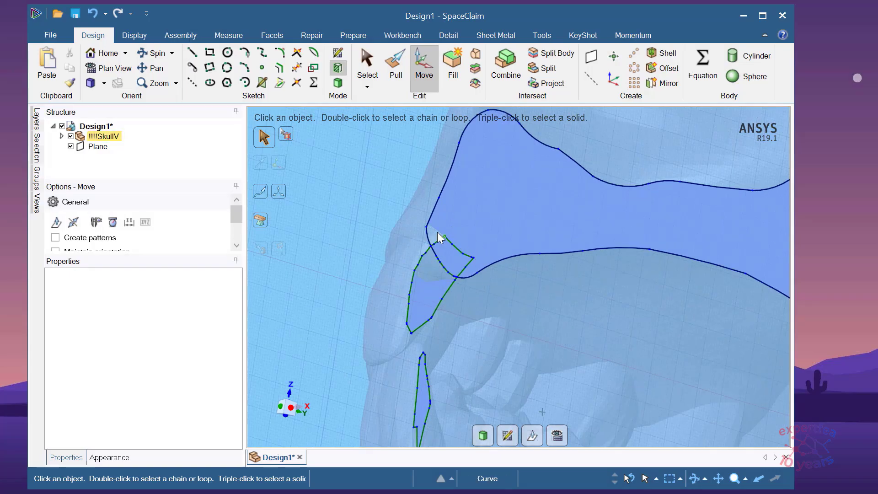
{"action": "scroll", "coordinate": [406, 240], "scroll_direction": "down", "scroll_amount": 3}
{"action": "scroll", "coordinate": [407, 240], "scroll_direction": "down", "scroll_amount": 2}
{"action": "scroll", "coordinate": [399, 256], "scroll_direction": "up", "scroll_amount": 2}
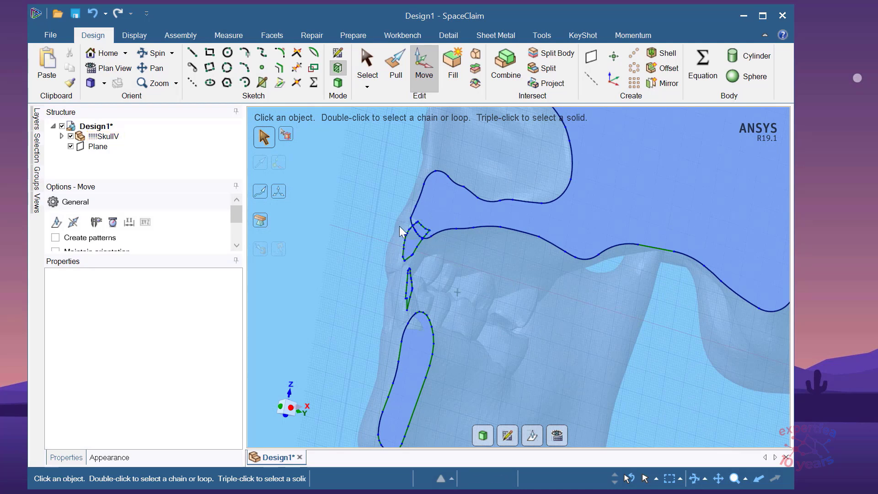
{"action": "scroll", "coordinate": [399, 225], "scroll_direction": "down", "scroll_amount": 2}
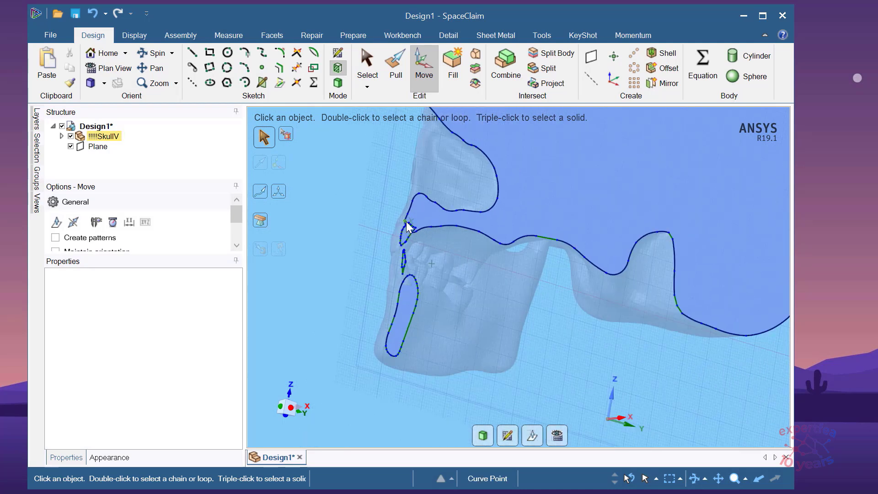
{"action": "scroll", "coordinate": [403, 204], "scroll_direction": "up", "scroll_amount": 2}
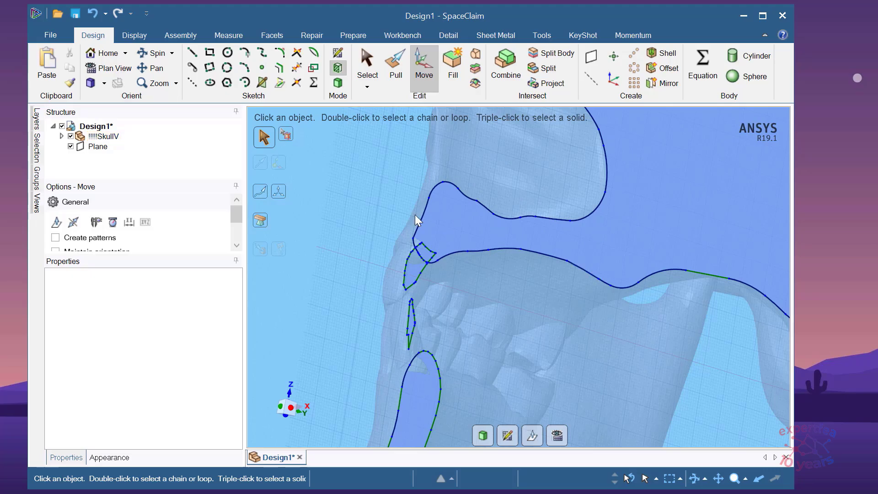
{"action": "scroll", "coordinate": [416, 215], "scroll_direction": "down", "scroll_amount": 2}
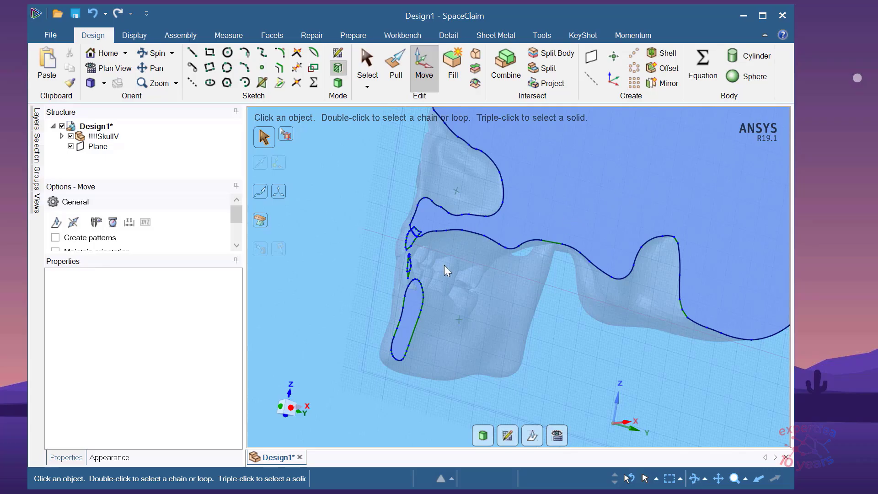
Check the full midline section of the skull, comparing the filled cranium with the nasal cavity, upper jaw and lower jaw.
{"action": "scroll", "coordinate": [444, 265], "scroll_direction": "down", "scroll_amount": 2}
{"action": "scroll", "coordinate": [443, 213], "scroll_direction": "up", "scroll_amount": 4}
{"action": "scroll", "coordinate": [401, 284], "scroll_direction": "down", "scroll_amount": 4}
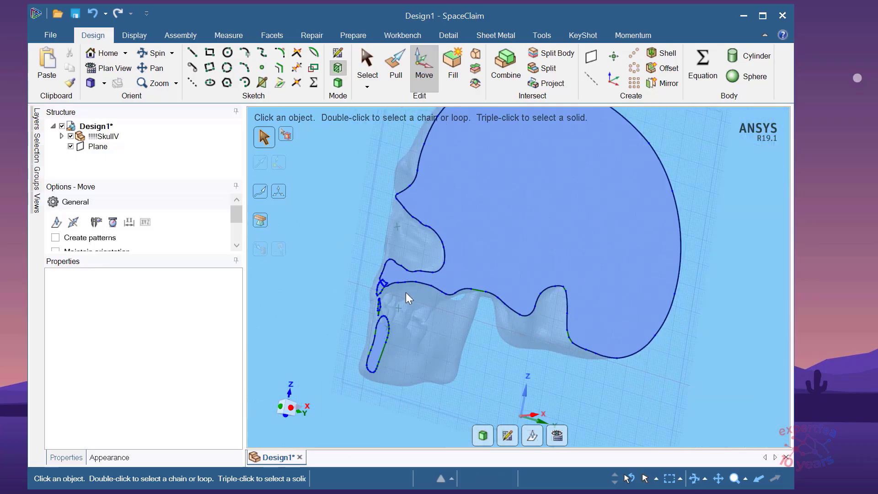
{"action": "scroll", "coordinate": [406, 293], "scroll_direction": "down", "scroll_amount": 2}
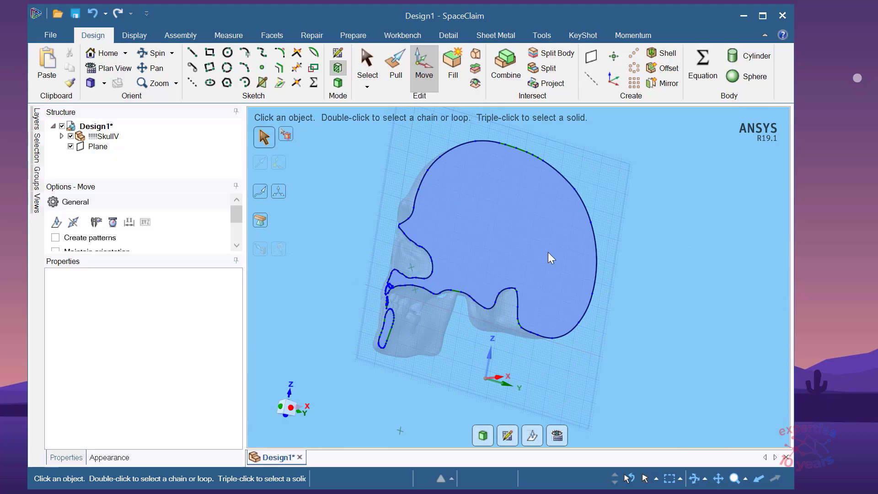
{"action": "scroll", "coordinate": [392, 282], "scroll_direction": "up", "scroll_amount": 3}
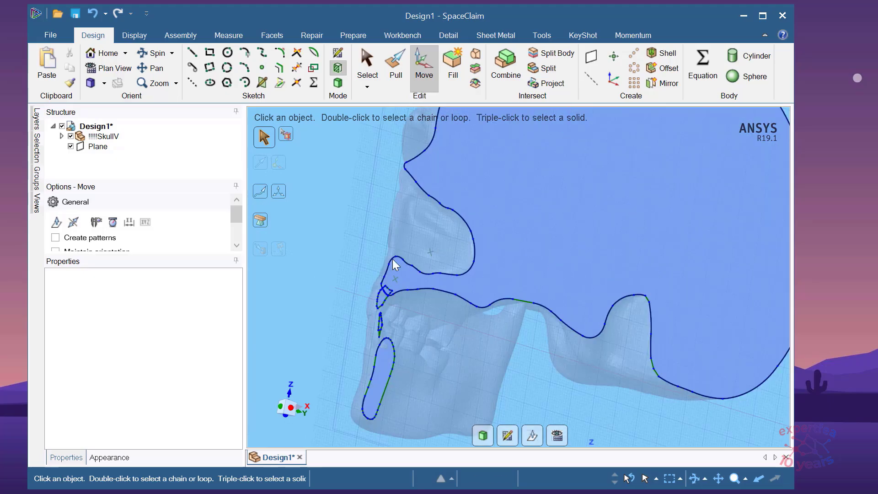
{"action": "scroll", "coordinate": [394, 261], "scroll_direction": "down", "scroll_amount": 1}
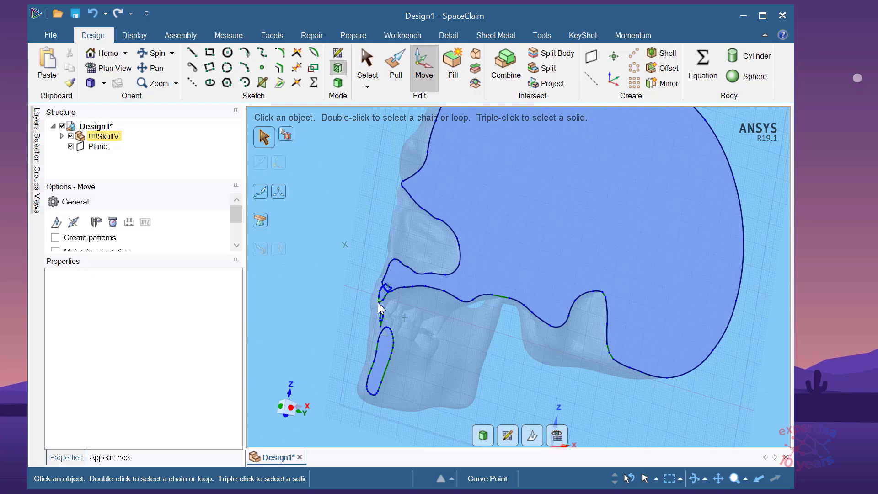
Return from section mode to 3D mode, enlarge the structure tree area and expand the !!!!!SkullV component.
{"action": "left_click", "coordinate": [482, 437]}
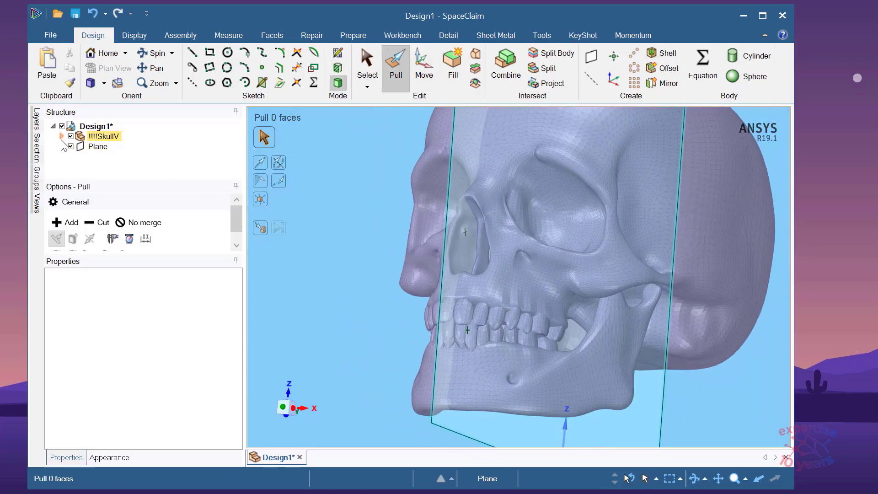
{"action": "left_click_drag", "start_coordinate": [129, 253], "coordinate": [116, 323]}
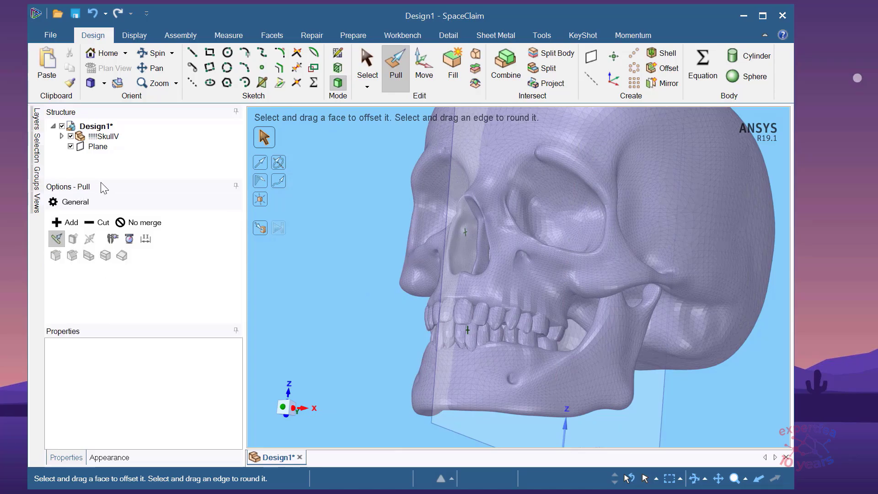
{"action": "left_click_drag", "start_coordinate": [94, 180], "coordinate": [93, 214]}
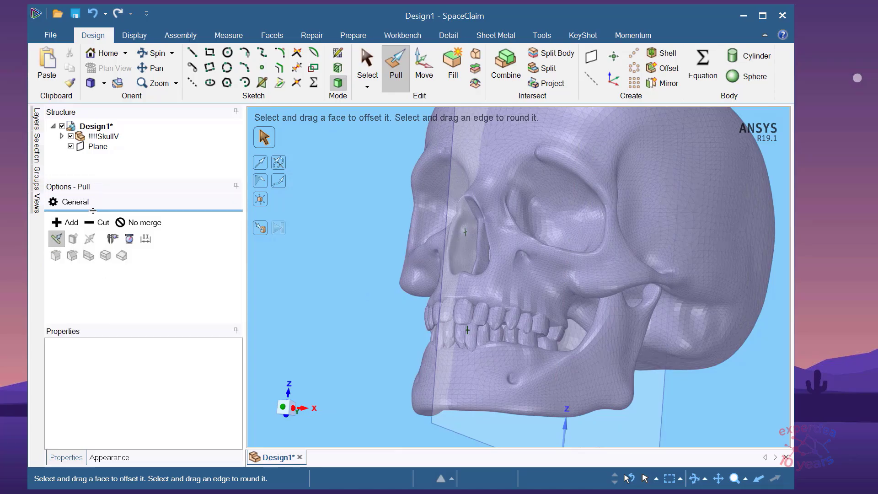
{"action": "left_click", "coordinate": [61, 136]}
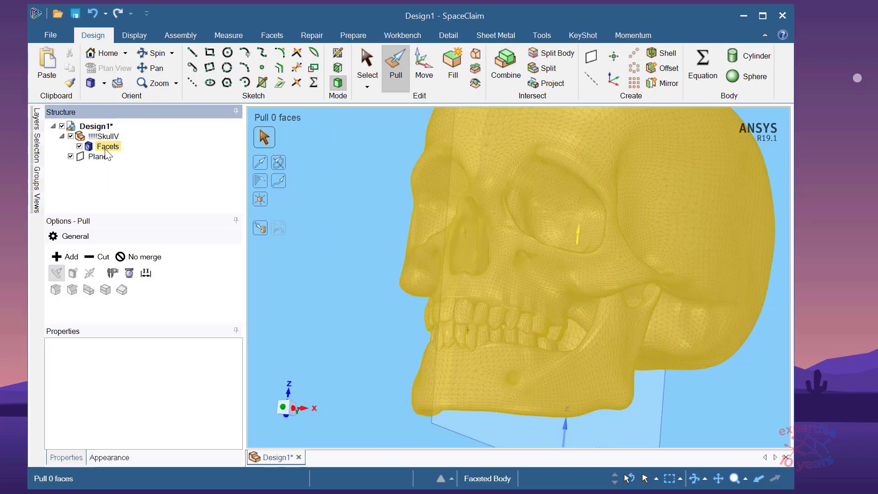
Leave the Pull tool and move the Facets body out of the !!!!!SkullV component directly into Design1.
{"action": "left_click", "coordinate": [106, 149]}
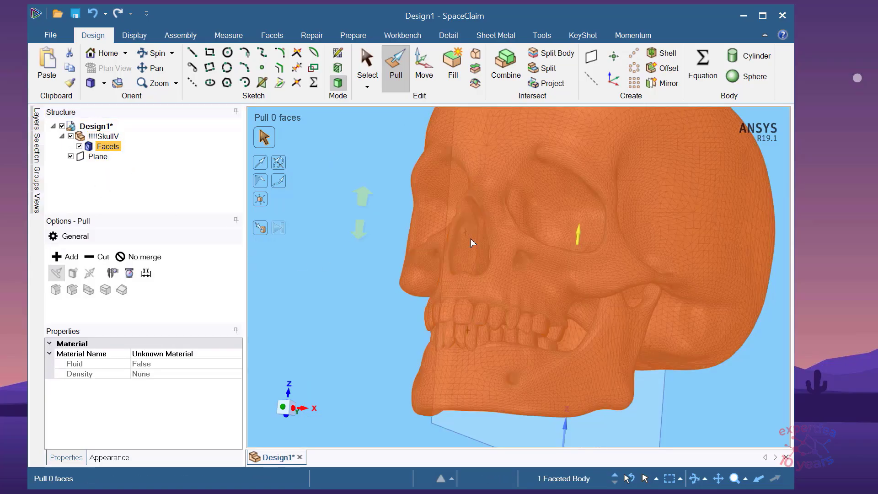
{"action": "key", "text": "Escape"}
{"action": "key", "text": "Escape"}
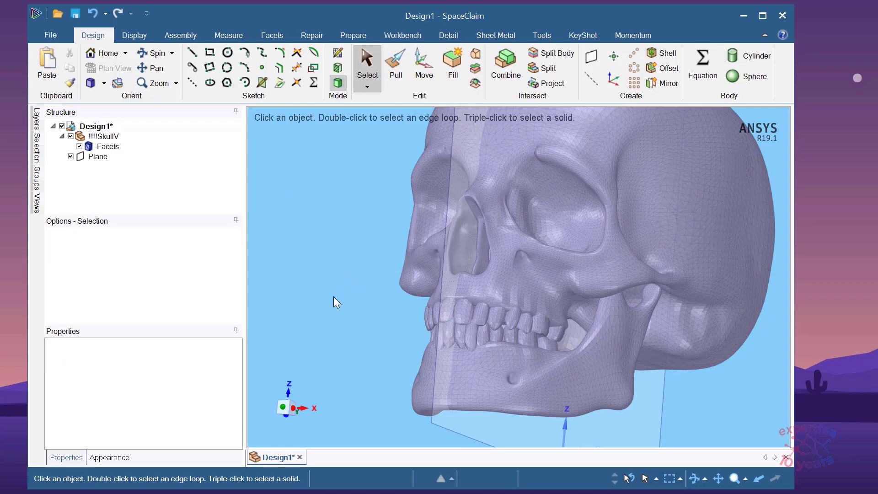
{"action": "left_click", "coordinate": [108, 147]}
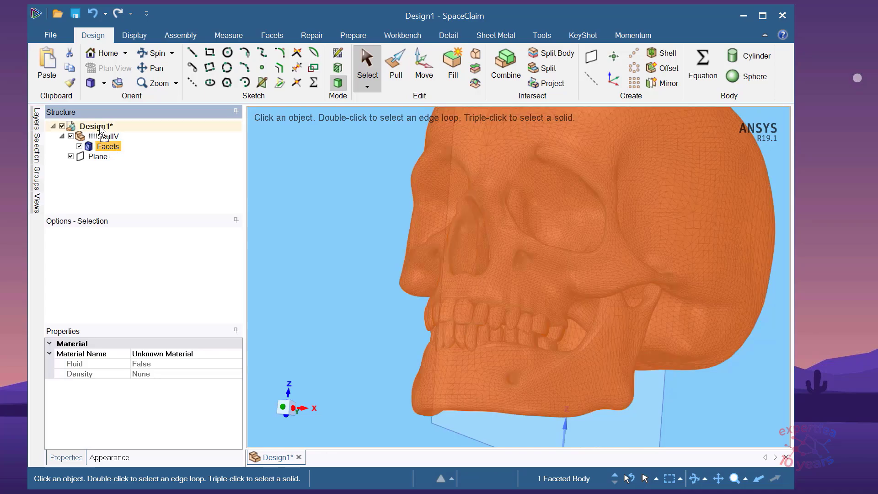
{"action": "left_click_drag", "start_coordinate": [102, 130], "coordinate": [102, 130]}
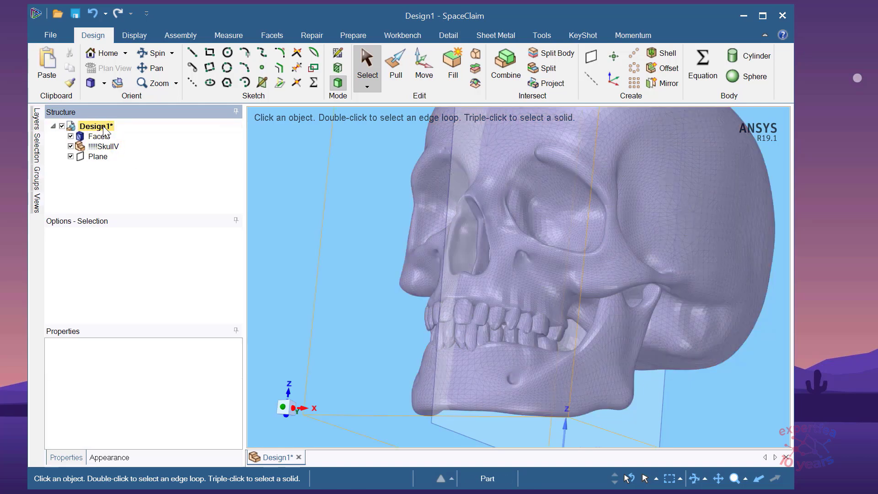
Delete the emptied !!!!!SkullV component from Design1.
{"action": "left_click", "coordinate": [100, 128]}
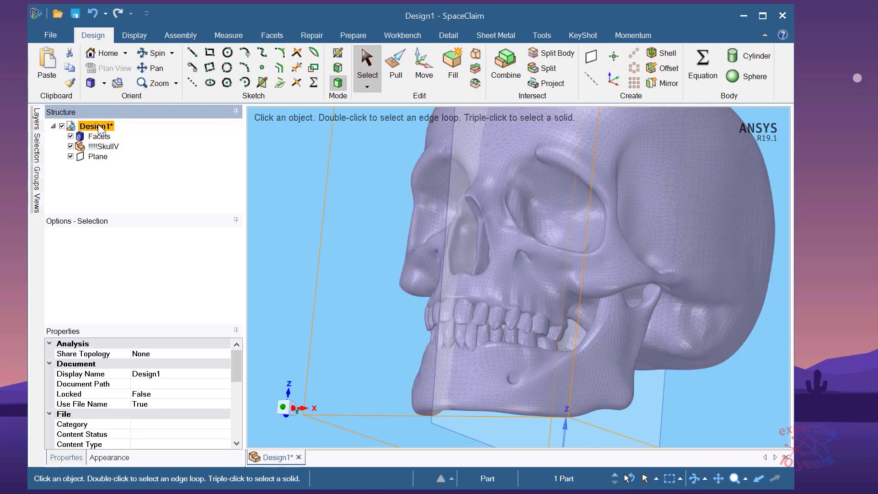
{"action": "right_click", "coordinate": [108, 147]}
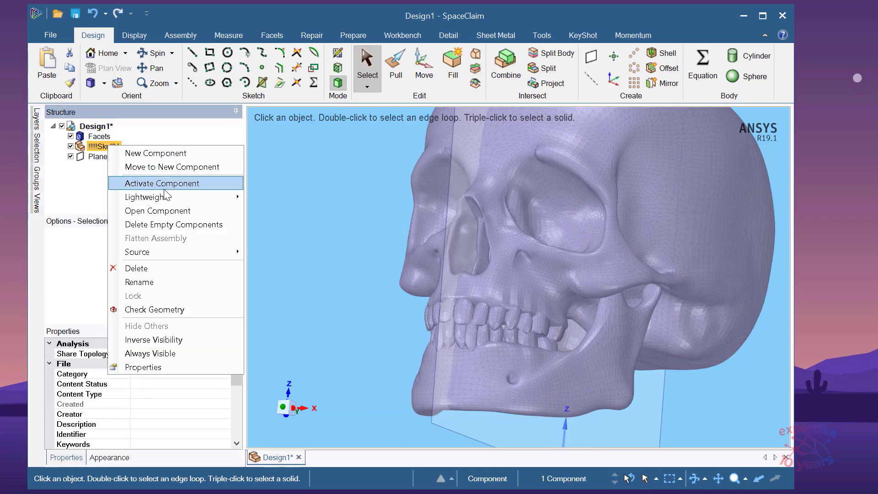
{"action": "left_click", "coordinate": [171, 269]}
Select the Facets body under Design1 and inspect the whole skull mesh together with the midline plane.
{"action": "left_click", "coordinate": [96, 137]}
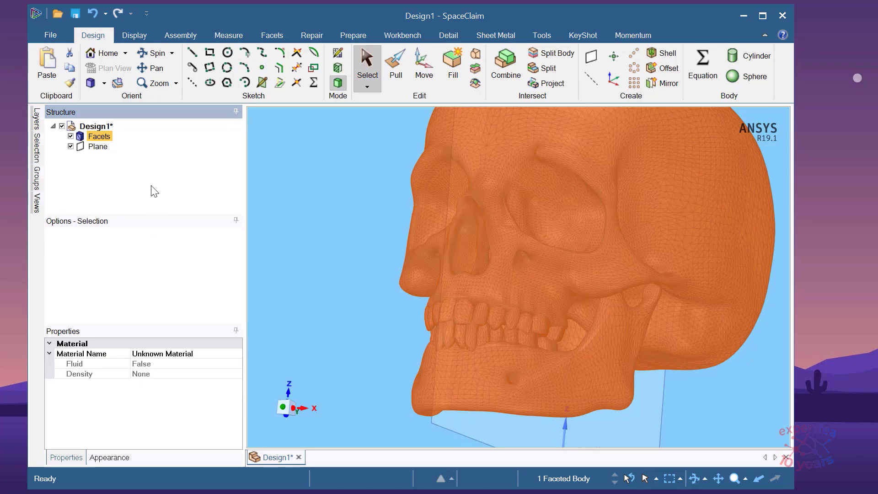
{"action": "scroll", "coordinate": [310, 275], "scroll_direction": "down", "scroll_amount": 3}
{"action": "scroll", "coordinate": [425, 269], "scroll_direction": "up", "scroll_amount": 3}
{"action": "scroll", "coordinate": [307, 258], "scroll_direction": "down", "scroll_amount": 4}
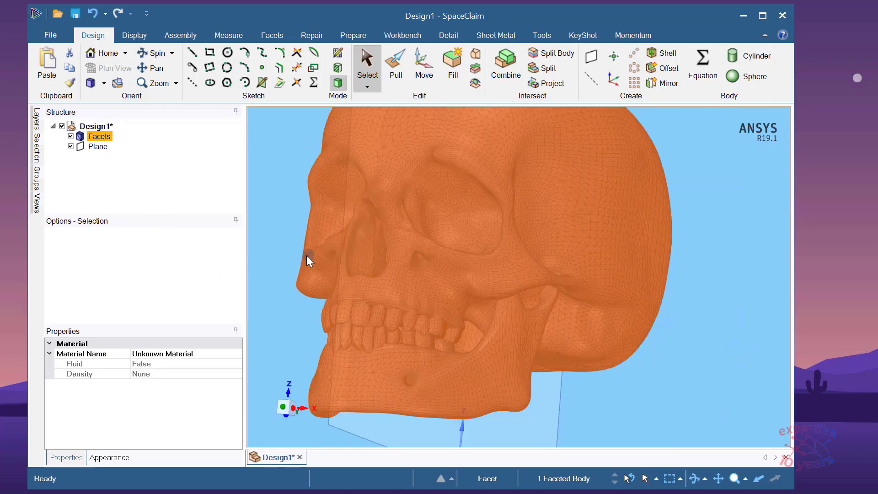
{"action": "scroll", "coordinate": [343, 249], "scroll_direction": "up", "scroll_amount": 3}
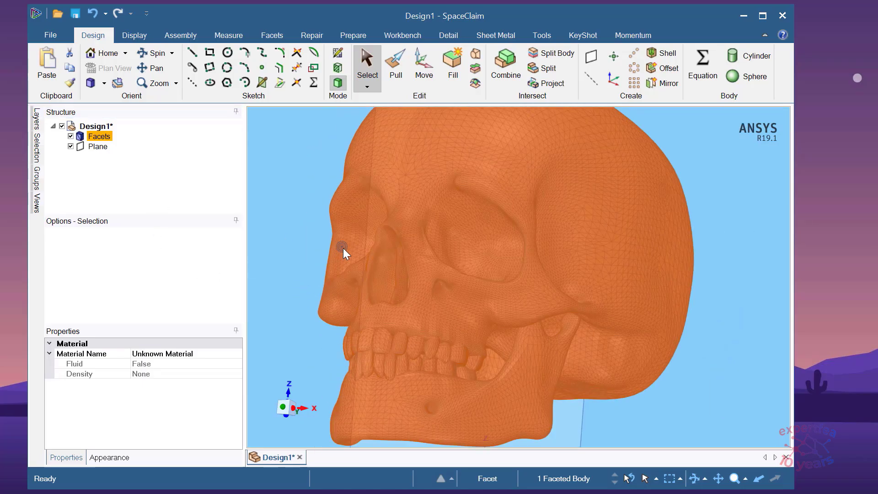
Separate all disconnected regions of the Facets skull mesh into their own faceted bodies and clear the selection.
{"action": "scroll", "coordinate": [338, 256], "scroll_direction": "down", "scroll_amount": 2}
{"action": "left_click", "coordinate": [298, 277]}
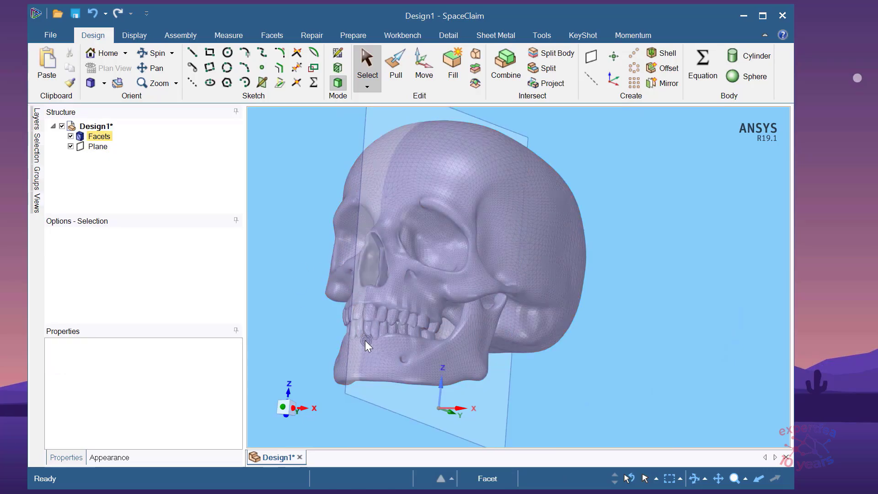
{"action": "scroll", "coordinate": [373, 335], "scroll_direction": "up", "scroll_amount": 2}
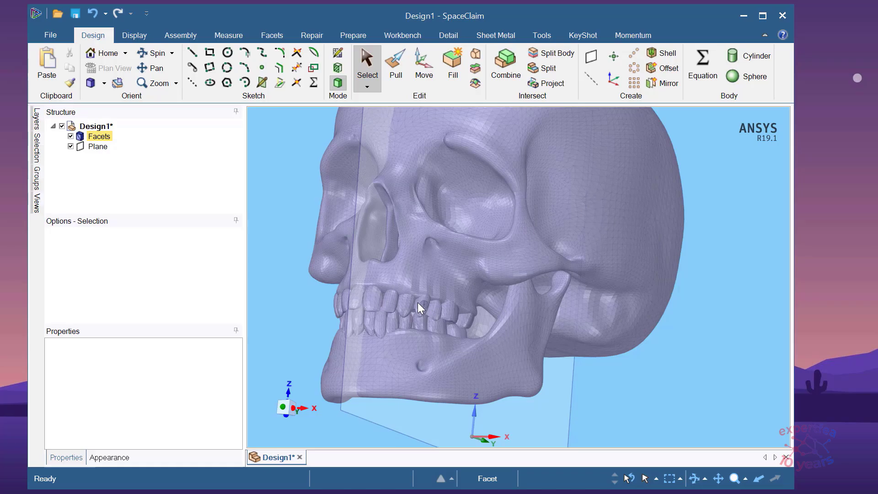
{"action": "middle_click_drag", "start_coordinate": [413, 314], "coordinate": [460, 320]}
{"action": "scroll", "coordinate": [506, 323], "scroll_direction": "down", "scroll_amount": 3}
{"action": "scroll", "coordinate": [293, 274], "scroll_direction": "up", "scroll_amount": 1}
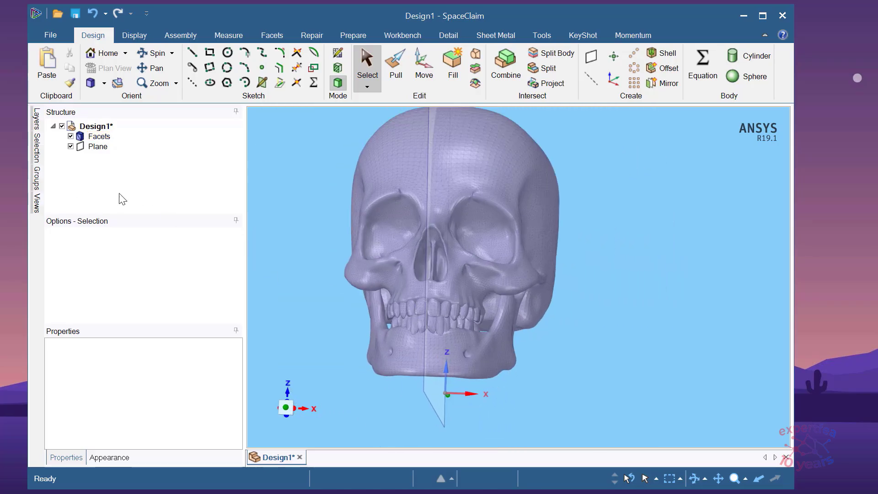
{"action": "left_click", "coordinate": [99, 138]}
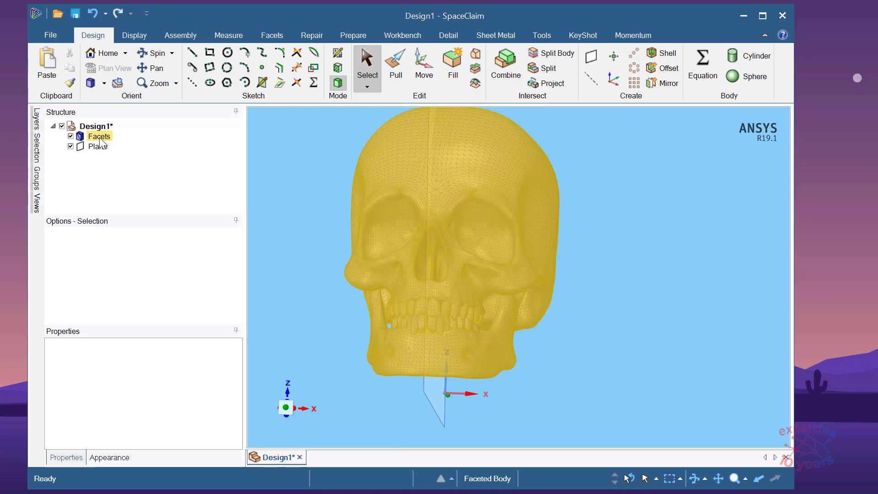
{"action": "right_click", "coordinate": [101, 142]}
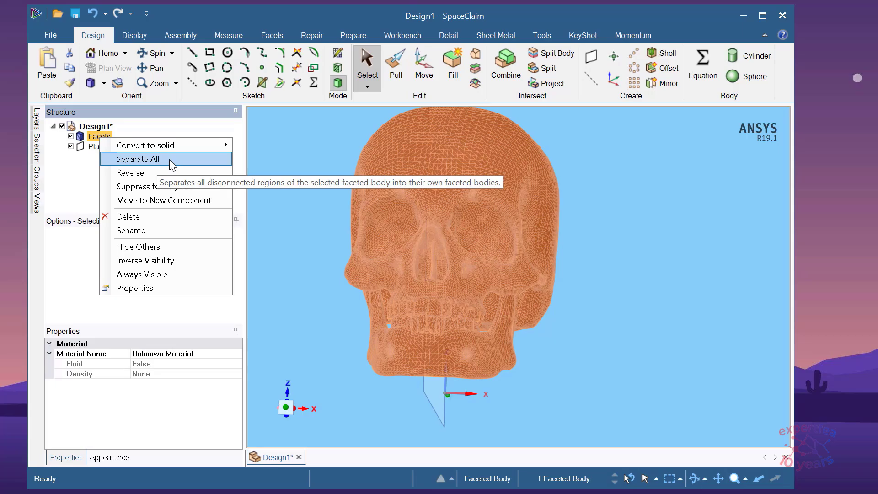
{"action": "left_click", "coordinate": [169, 159]}
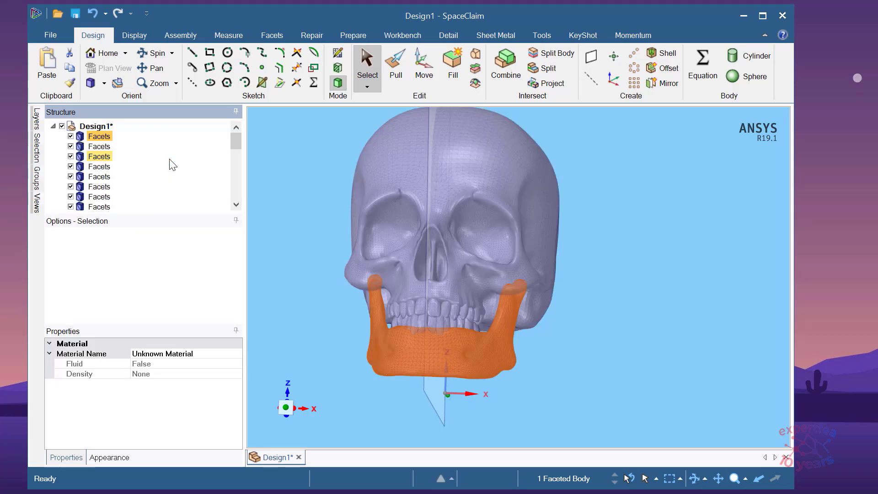
{"action": "left_click", "coordinate": [285, 205]}
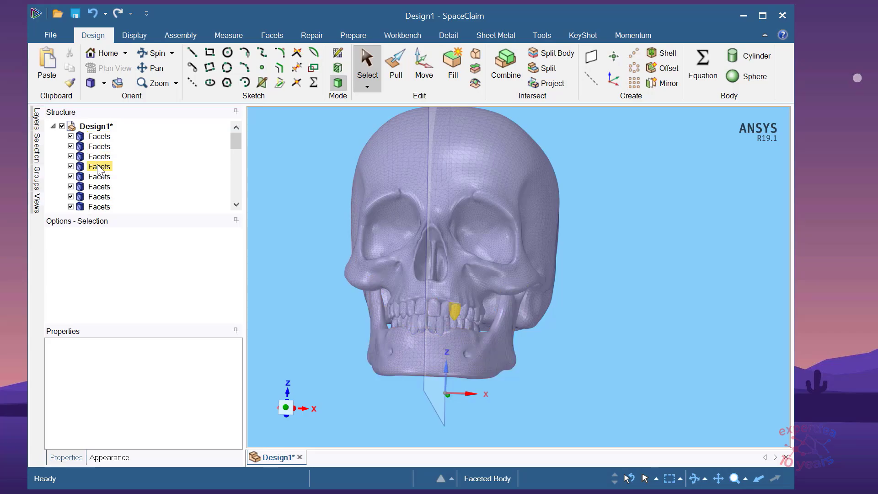
Find the separated cranium body in the structure tree and rename it skull.
{"action": "scroll", "coordinate": [91, 180], "scroll_direction": "down", "scroll_amount": 5}
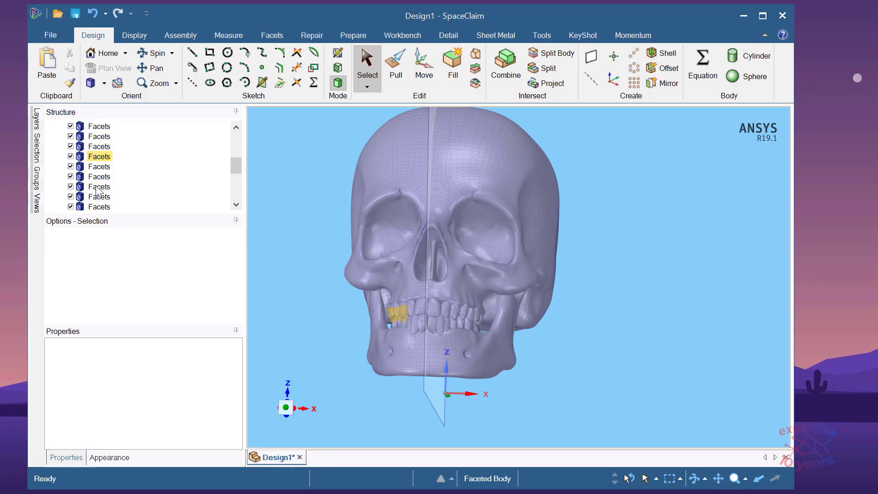
{"action": "scroll", "coordinate": [91, 172], "scroll_direction": "down", "scroll_amount": 2}
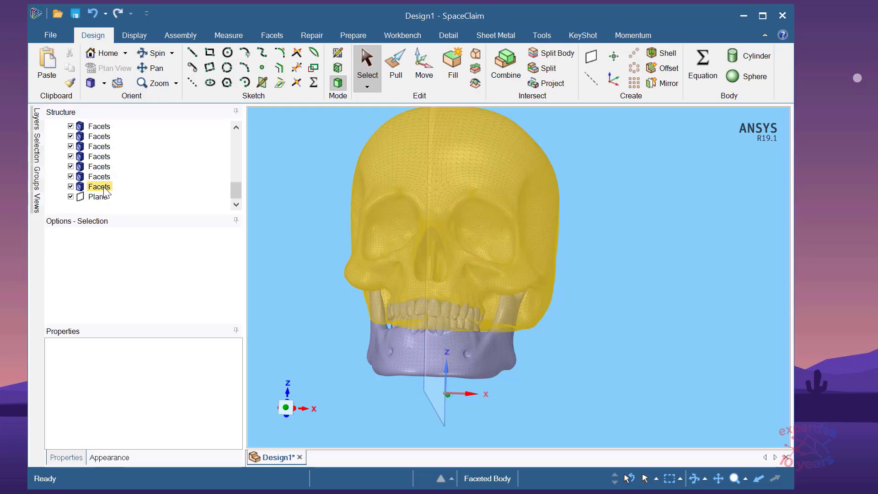
{"action": "left_click", "coordinate": [104, 188]}
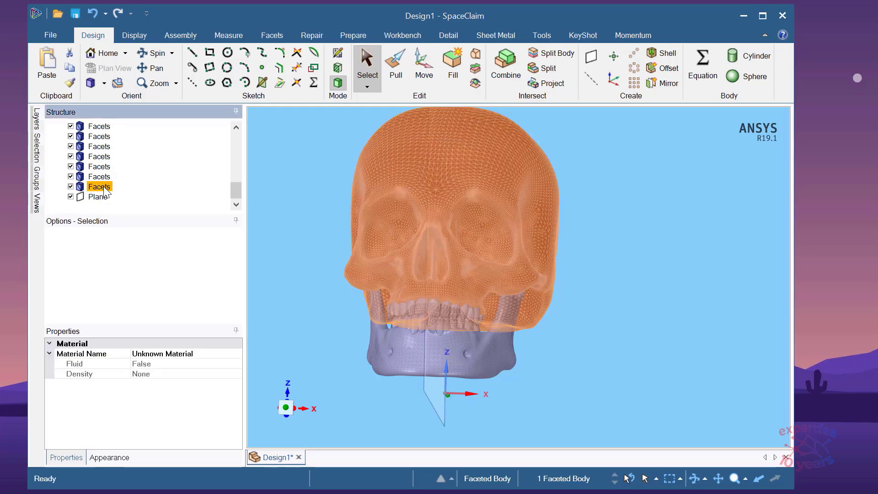
{"action": "right_click", "coordinate": [104, 188]}
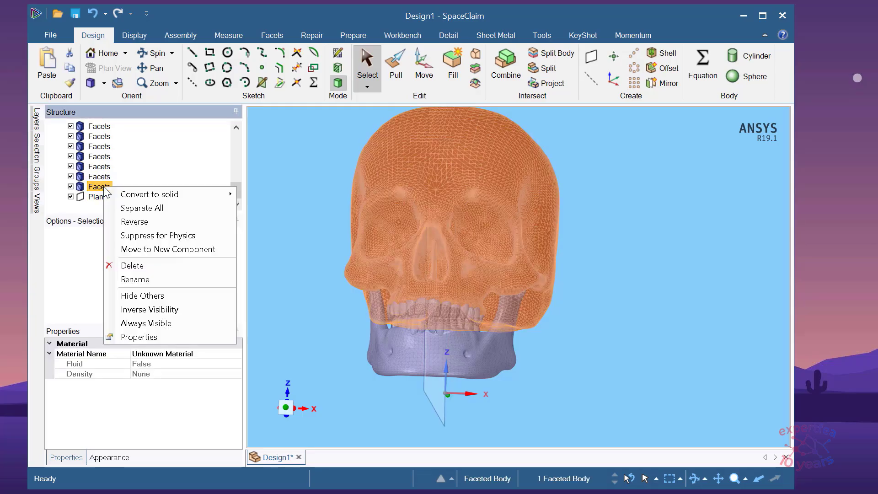
{"action": "left_click", "coordinate": [154, 280]}
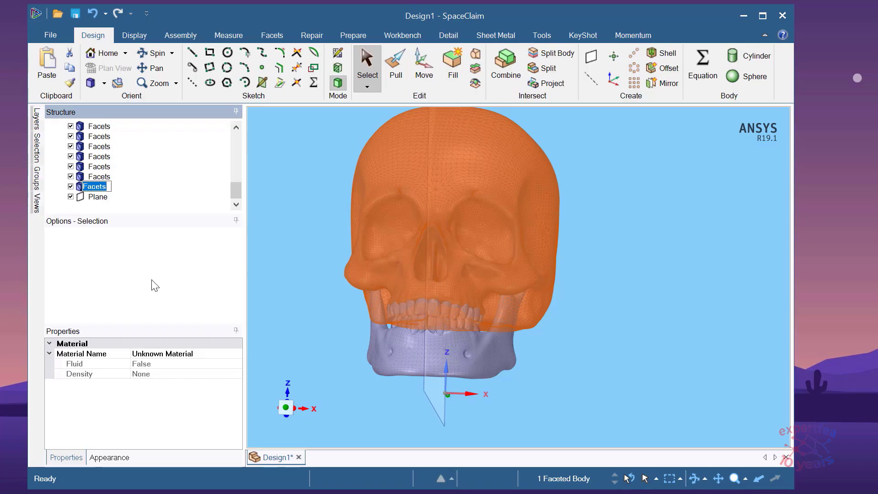
{"action": "type", "text": "skull"}
{"action": "key", "text": "Return"}
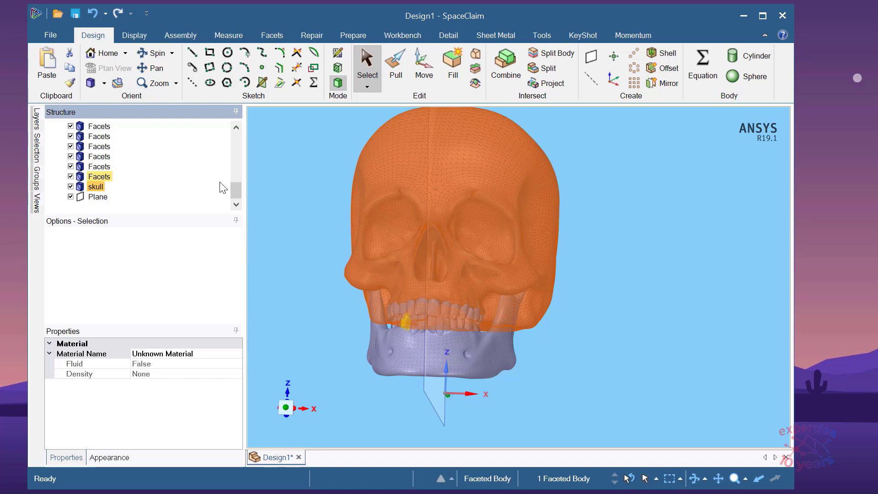
Rename the lower jaw body at the start of the structure tree as jaw.
{"action": "left_click_drag", "start_coordinate": [236, 194], "coordinate": [236, 142]}
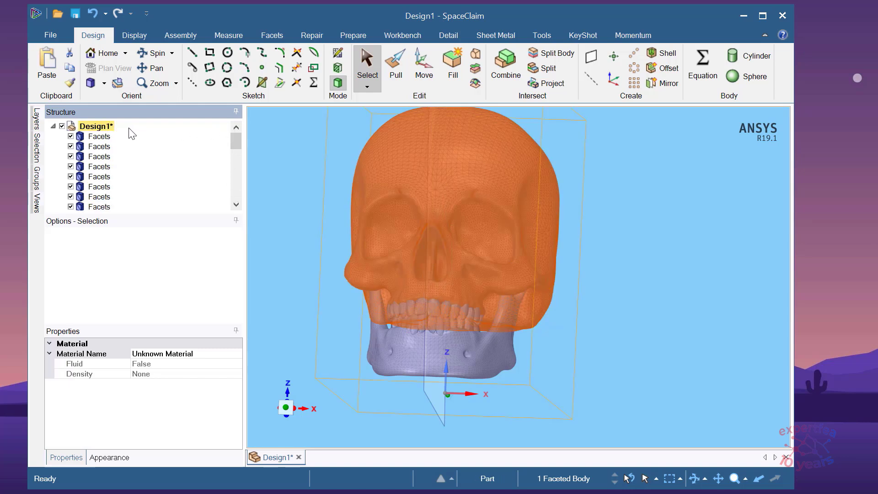
{"action": "left_click", "coordinate": [104, 136]}
{"action": "left_click", "coordinate": [105, 136]}
{"action": "left_click", "coordinate": [99, 136]}
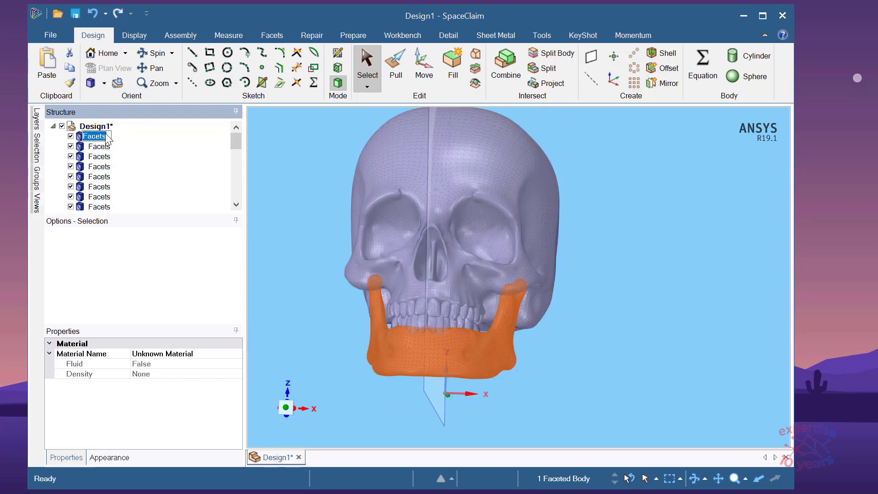
{"action": "type", "text": "jaw"}
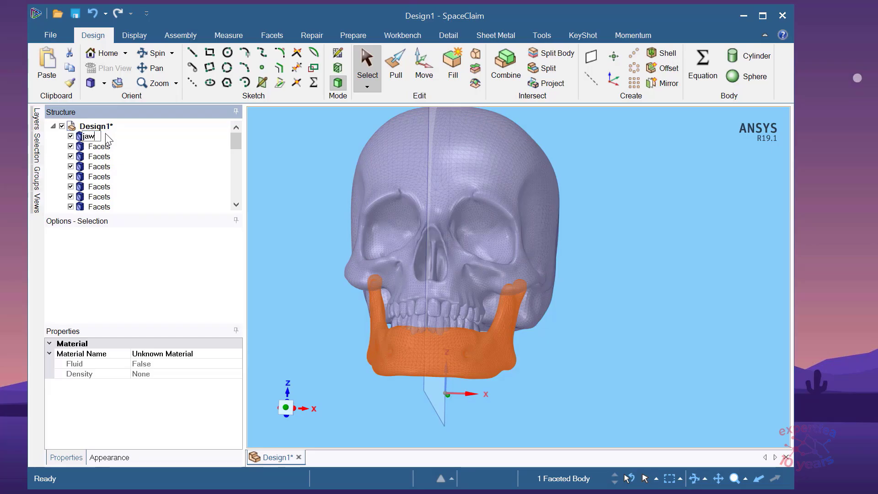
{"action": "key", "text": "Return"}
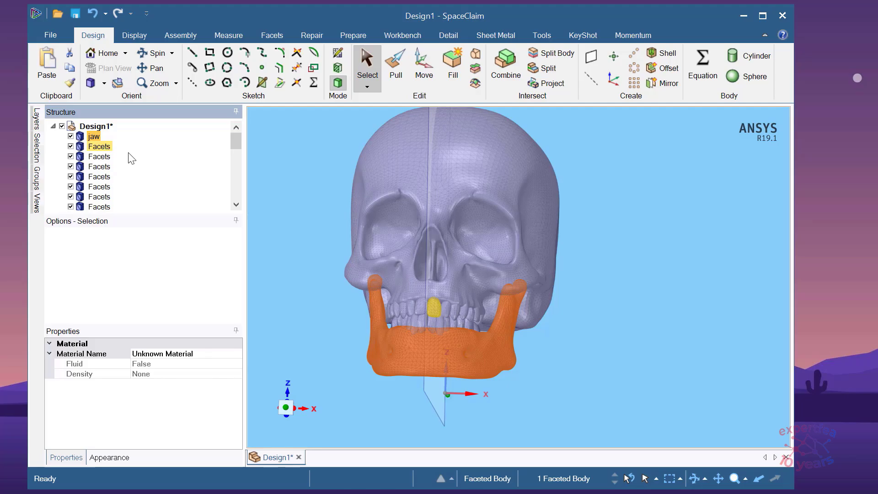
Select all tooth Facets bodies between jaw and skull and try to rename them together.
{"action": "mouse_move", "coordinate": [239, 141]}
{"action": "left_mouse_down"}
{"action": "mouse_move", "coordinate": [237, 189]}
{"action": "mouse_move", "coordinate": [237, 133]}
{"action": "left_mouse_up"}
{"action": "key", "text": "Down"}
{"action": "left_click_drag", "start_coordinate": [238, 139], "coordinate": [237, 192]}
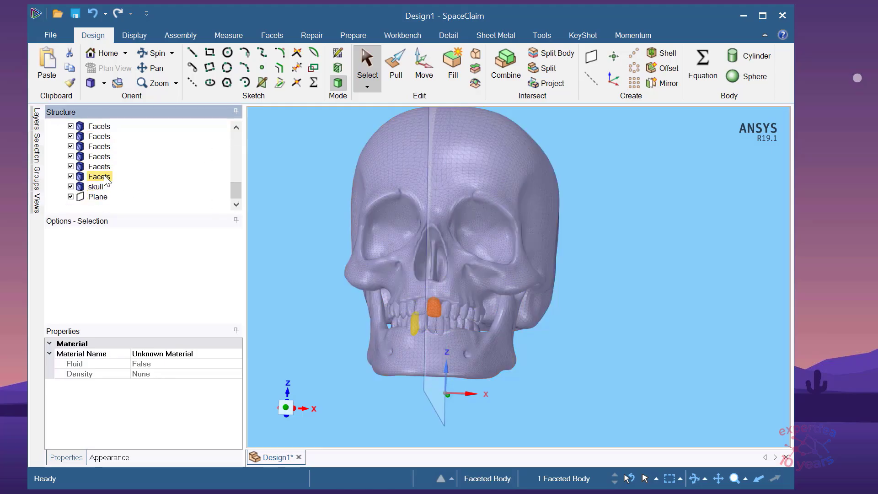
{"action": "left_click", "coordinate": [104, 177], "text": "shift"}
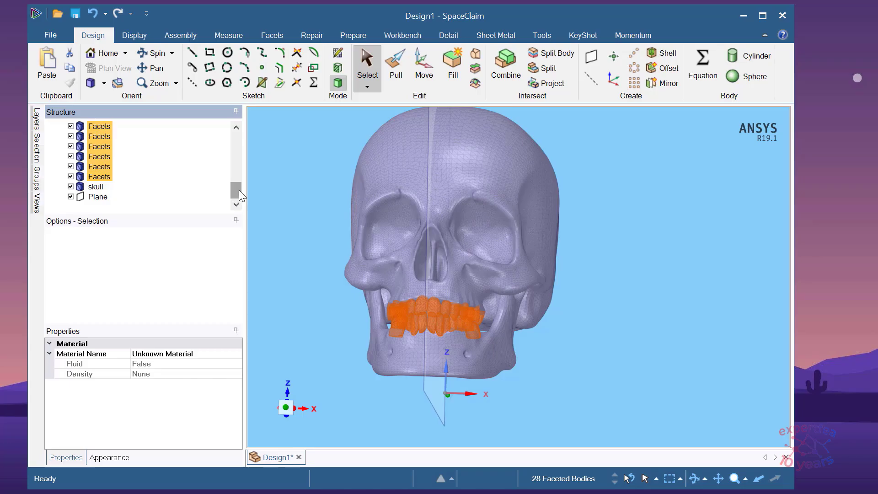
{"action": "mouse_move", "coordinate": [239, 191]}
{"action": "left_mouse_down"}
{"action": "mouse_move", "coordinate": [238, 174]}
{"action": "mouse_move", "coordinate": [237, 197]}
{"action": "left_mouse_up"}
{"action": "right_click", "coordinate": [106, 155]}
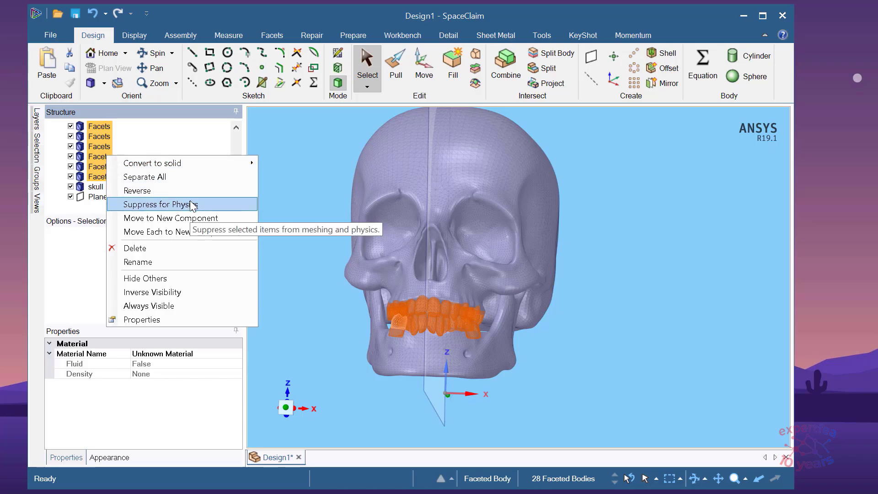
{"action": "left_click", "coordinate": [160, 261]}
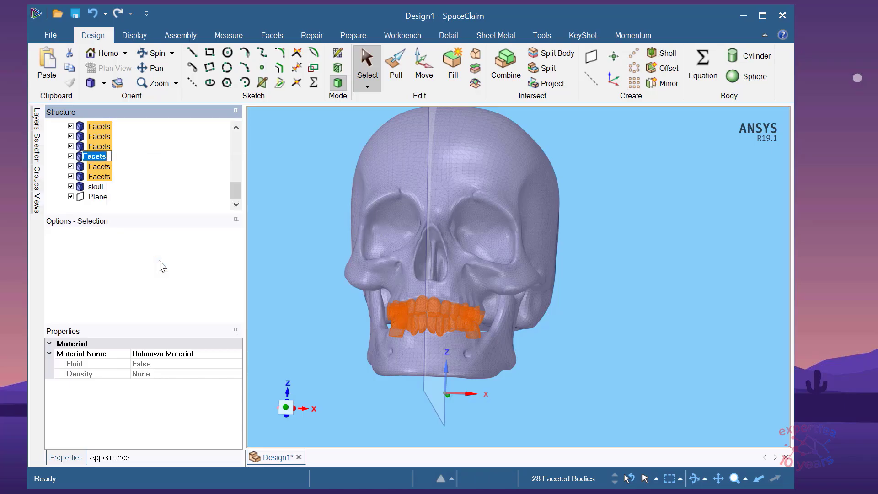
{"action": "left_click", "coordinate": [135, 183]}
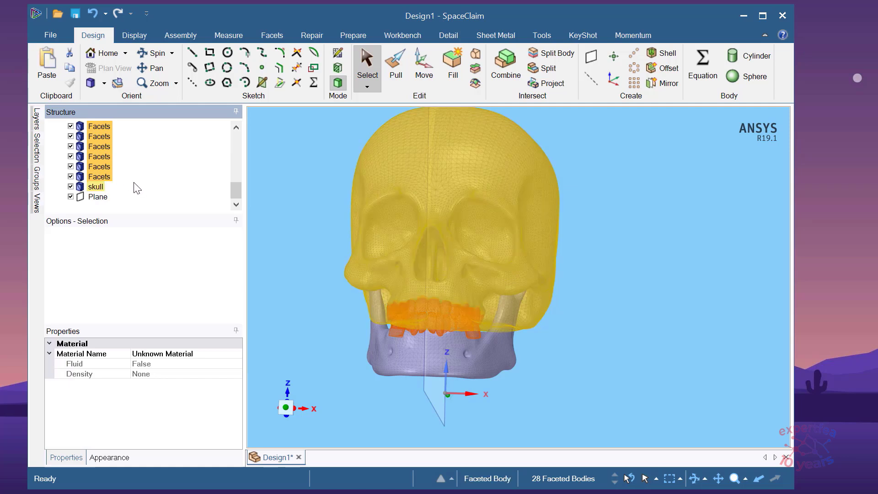
{"action": "left_click", "coordinate": [342, 264]}
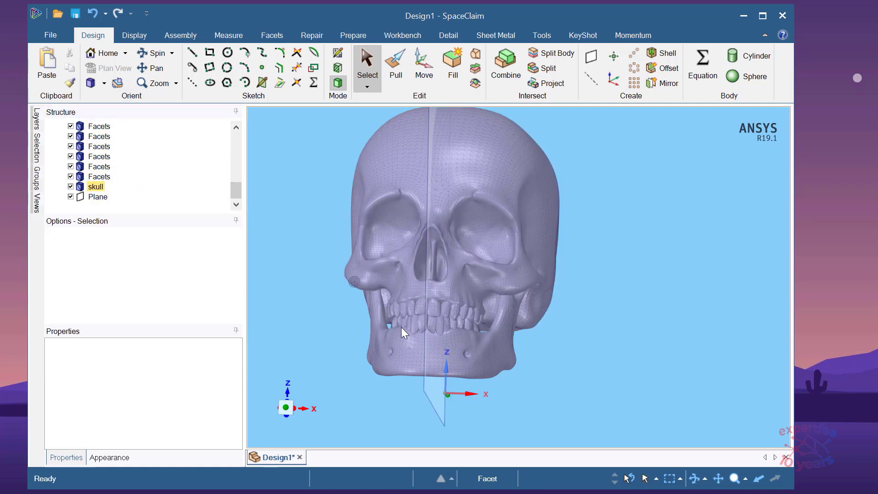
Enlarge the structure tree area and return to the start of the body list.
{"action": "scroll", "coordinate": [431, 311], "scroll_direction": "up", "scroll_amount": 3}
{"action": "middle_click_drag", "start_coordinate": [432, 313], "coordinate": [418, 292]}
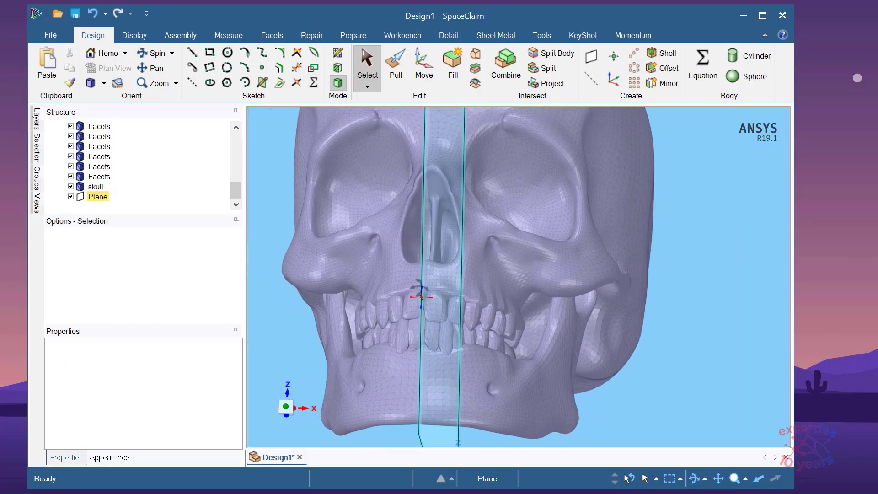
{"action": "scroll", "coordinate": [311, 284], "scroll_direction": "down", "scroll_amount": 3}
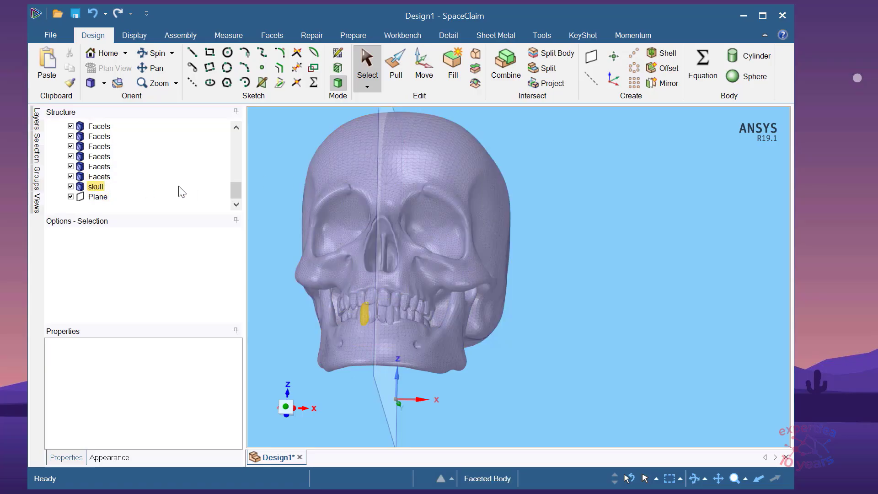
{"action": "left_click_drag", "start_coordinate": [194, 214], "coordinate": [192, 246]}
{"action": "left_click_drag", "start_coordinate": [237, 224], "coordinate": [242, 155]}
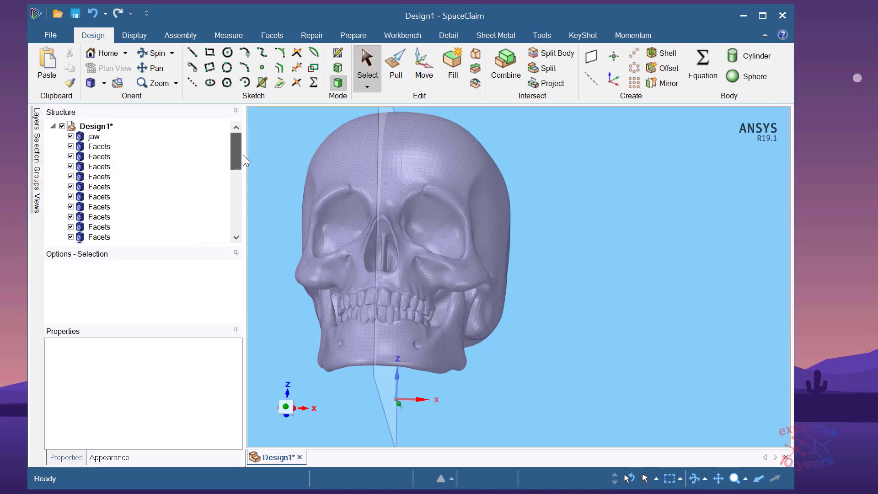
Hide everything in Design1 and show only the jaw body.
{"action": "left_click", "coordinate": [62, 126]}
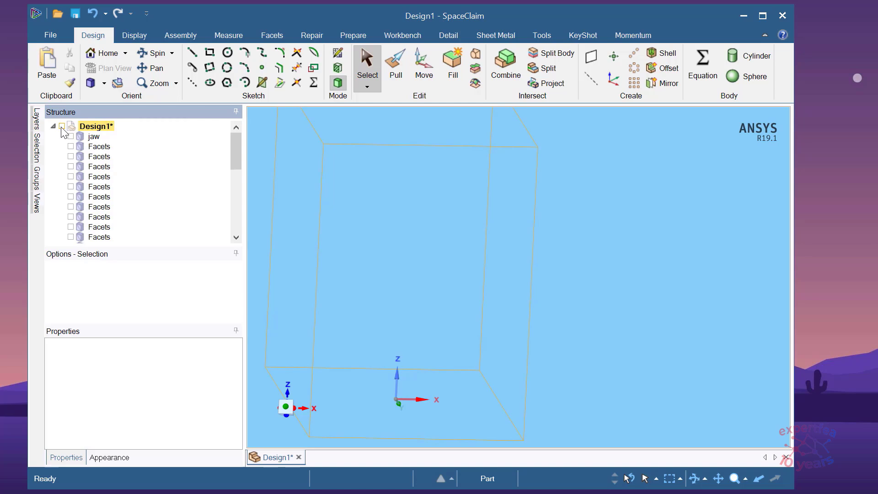
{"action": "left_click", "coordinate": [62, 126]}
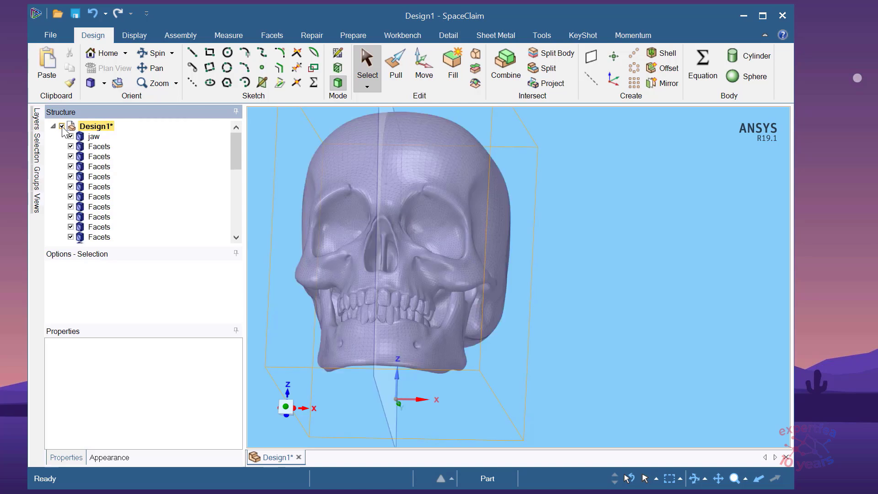
{"action": "left_click", "coordinate": [63, 127]}
{"action": "left_click", "coordinate": [70, 137]}
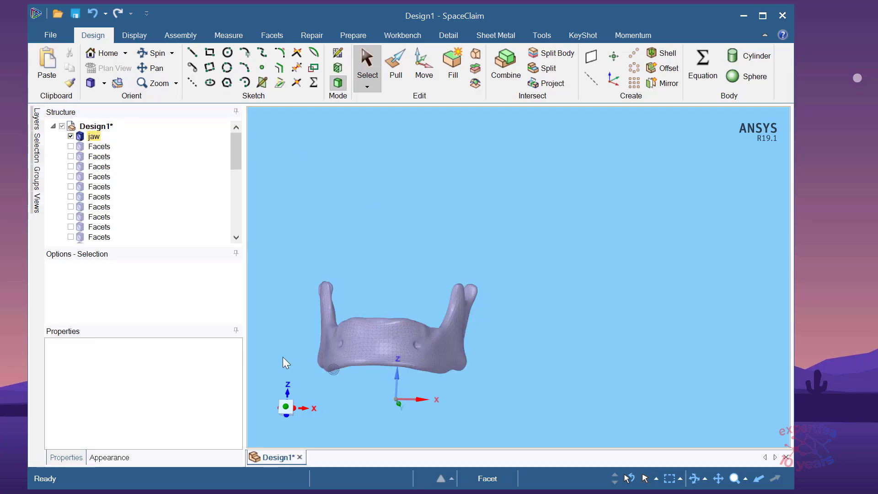
Show the midline Plane together with the isolated jaw and select the plane.
{"action": "scroll", "coordinate": [293, 348], "scroll_direction": "up", "scroll_amount": 2}
{"action": "scroll", "coordinate": [445, 344], "scroll_direction": "up", "scroll_amount": 3}
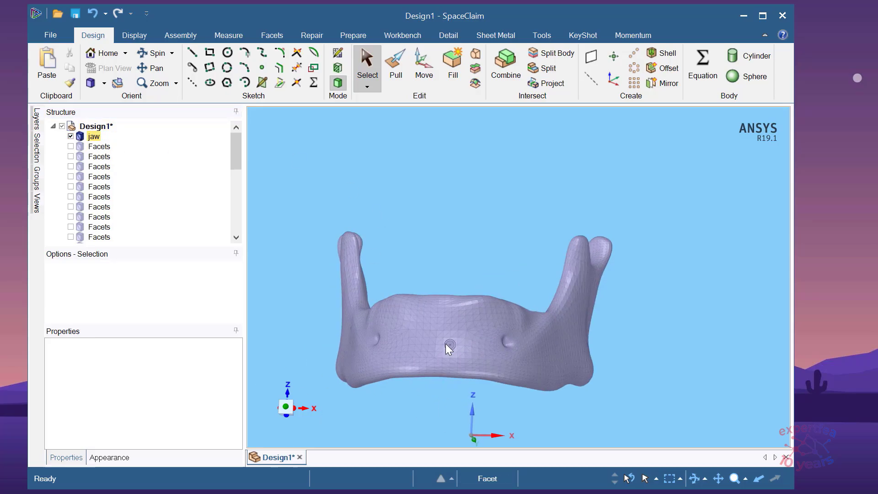
{"action": "mouse_move", "coordinate": [473, 231]}
{"action": "middle_mouse_down"}
{"action": "mouse_move", "coordinate": [501, 216]}
{"action": "mouse_move", "coordinate": [409, 218]}
{"action": "middle_mouse_up"}
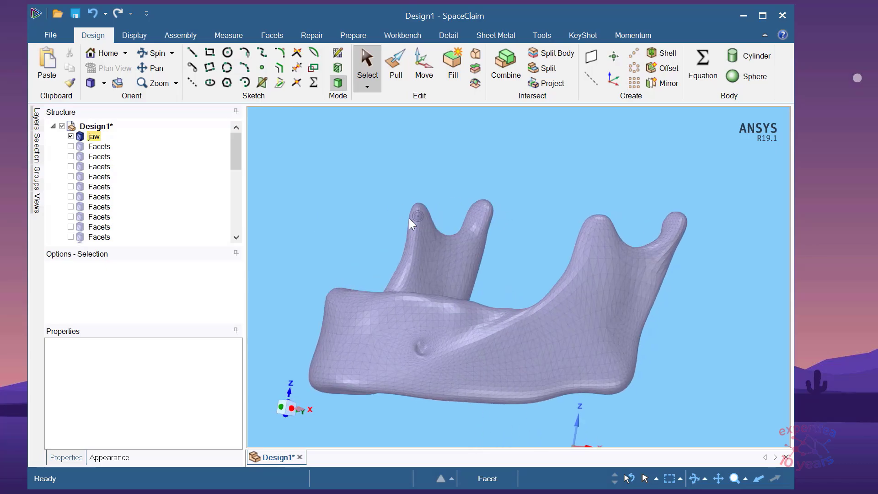
{"action": "left_click_drag", "start_coordinate": [236, 149], "coordinate": [236, 217]}
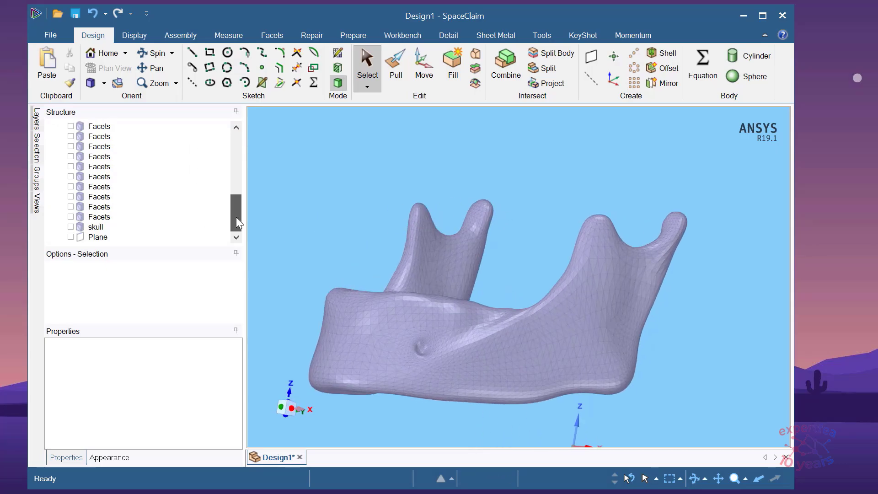
{"action": "left_click", "coordinate": [71, 236]}
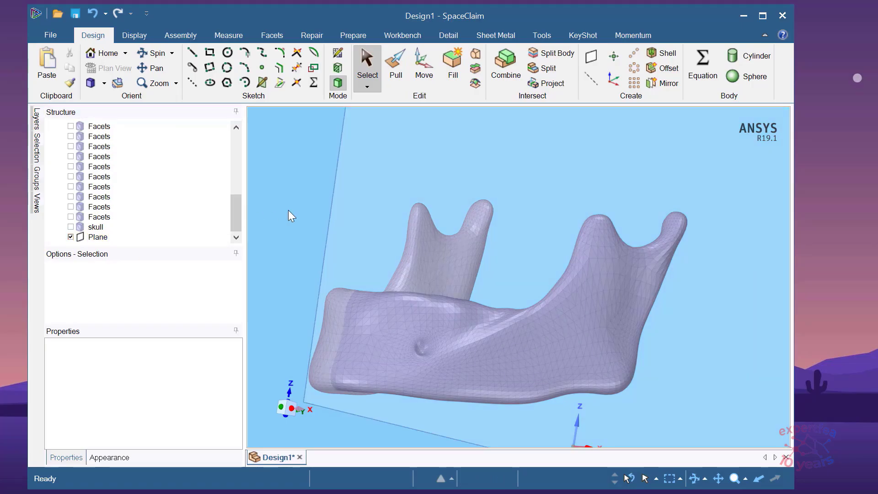
{"action": "scroll", "coordinate": [304, 252], "scroll_direction": "down", "scroll_amount": 3}
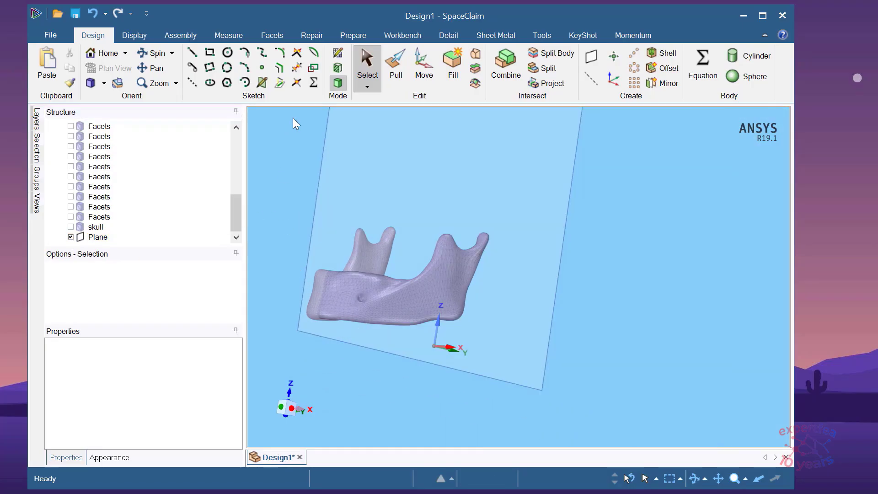
{"action": "left_click", "coordinate": [93, 238]}
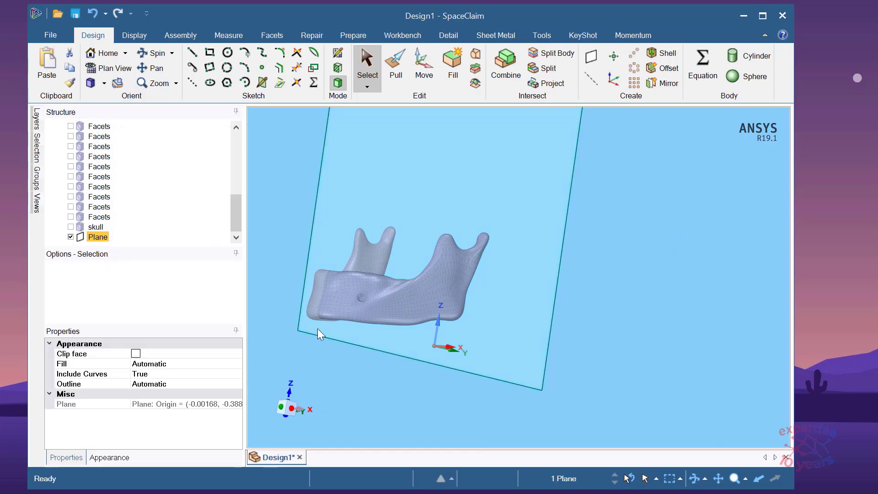
Section the faceted jaw at the midline plane to examine its cut outline, and return to 3D mode.
{"action": "left_click", "coordinate": [338, 69]}
{"action": "scroll", "coordinate": [300, 298], "scroll_direction": "up", "scroll_amount": 3}
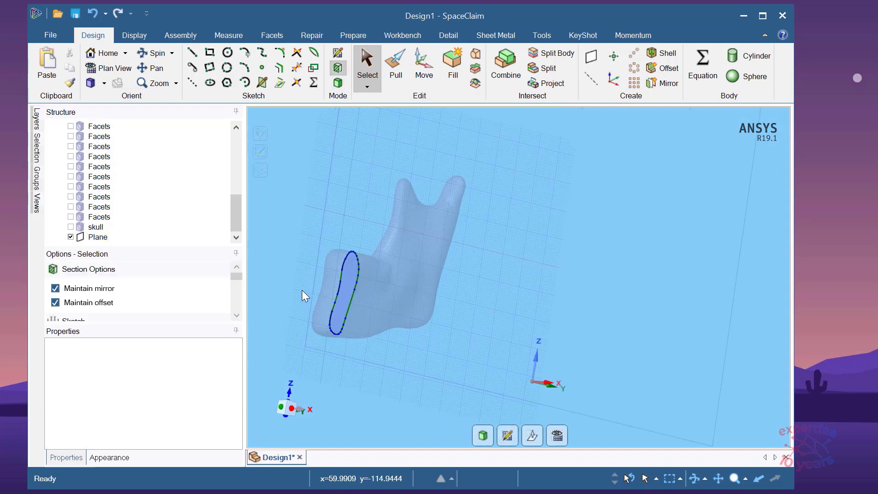
{"action": "scroll", "coordinate": [301, 290], "scroll_direction": "up", "scroll_amount": 2}
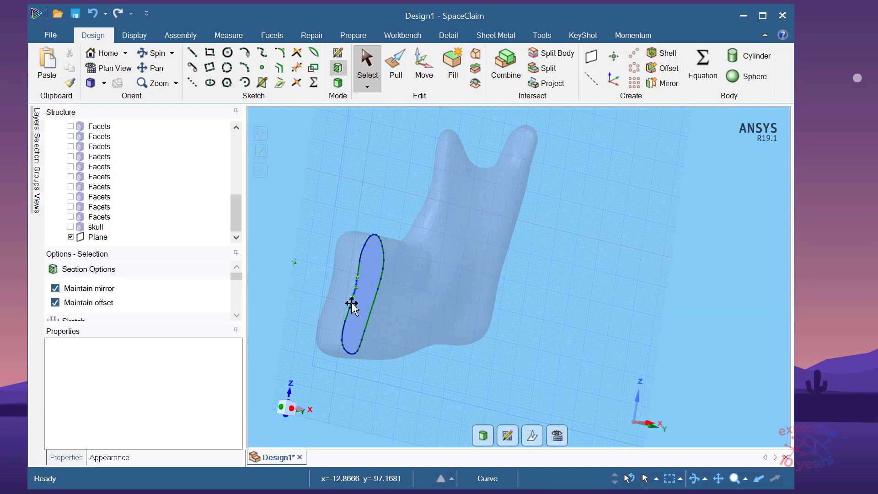
{"action": "left_click", "coordinate": [481, 437]}
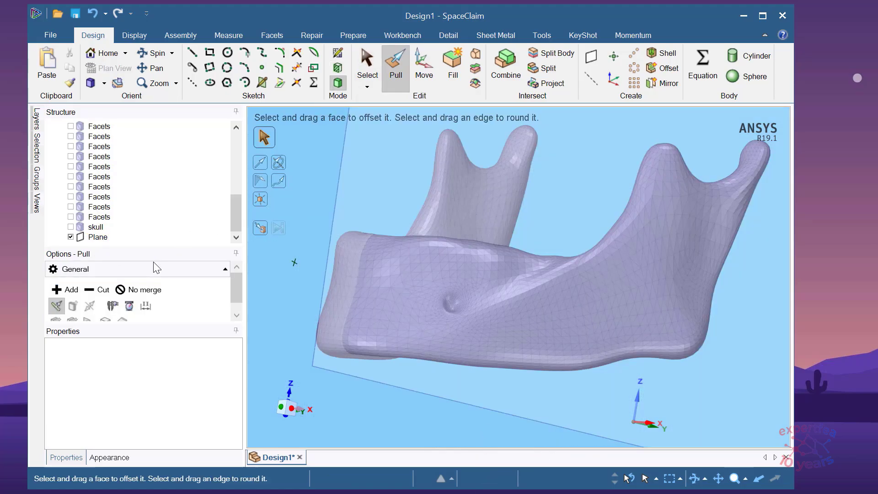
Convert the faceted jaw body to a solid without merging faces, accepting the conversion of a large facet body.
{"action": "left_click_drag", "start_coordinate": [238, 216], "coordinate": [240, 157]}
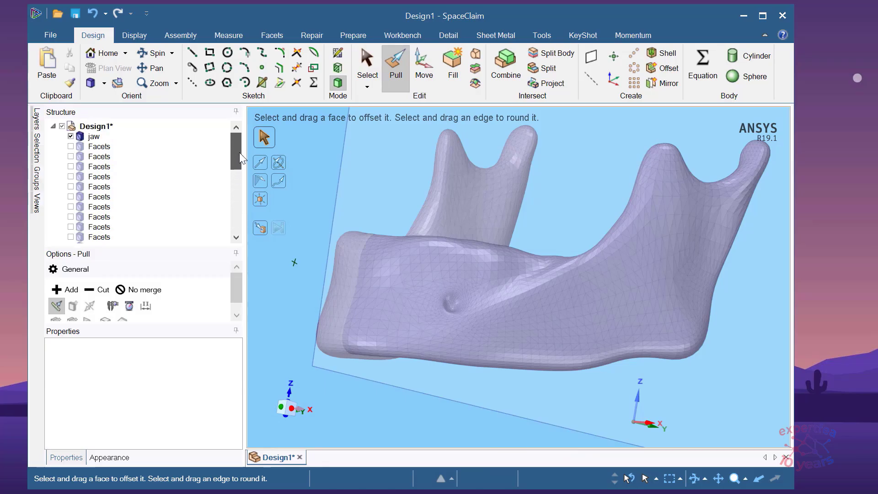
{"action": "right_click", "coordinate": [95, 136]}
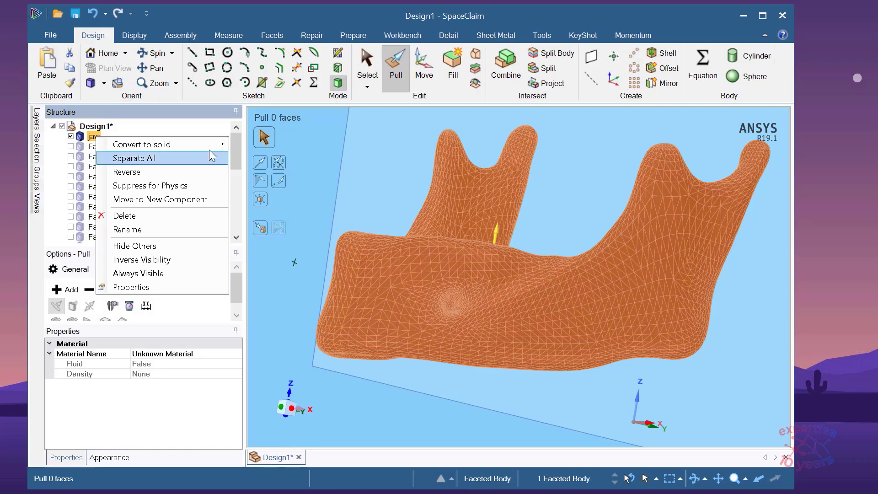
{"action": "mouse_move", "coordinate": [179, 149]}
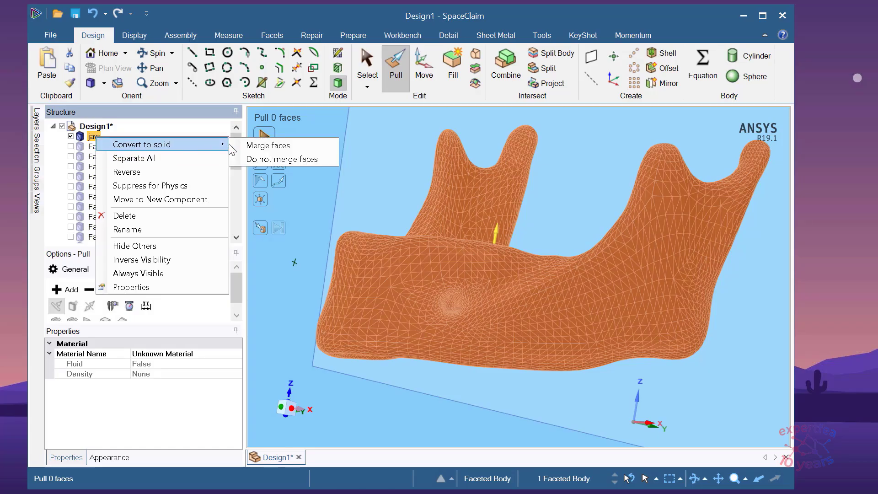
{"action": "left_click", "coordinate": [278, 160]}
{"action": "left_click_drag", "start_coordinate": [40, 123], "coordinate": [284, 168]}
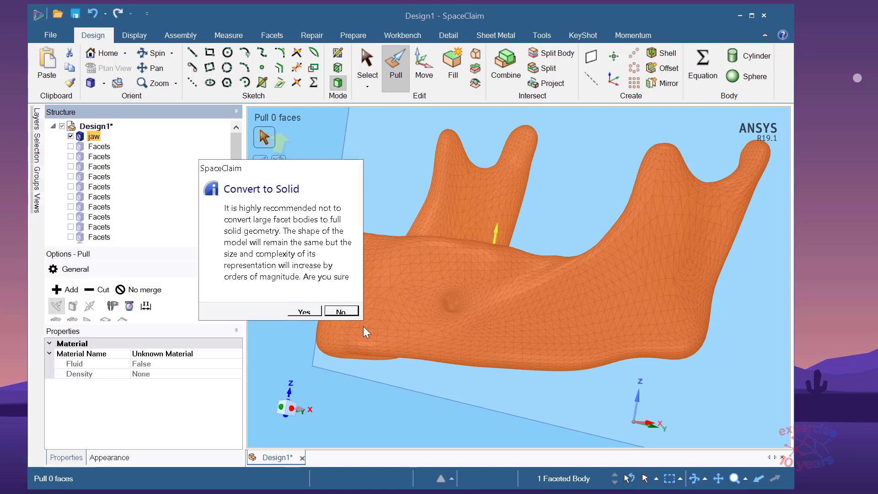
{"action": "left_click", "coordinate": [305, 312]}
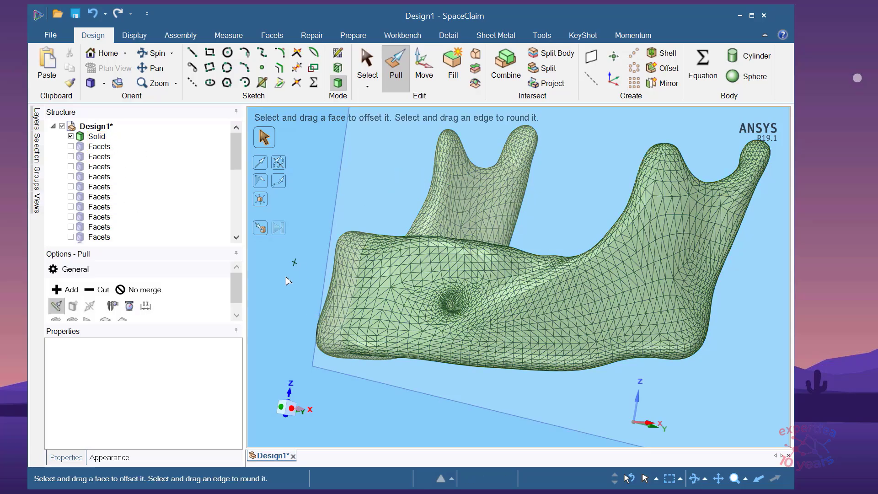
Section the solid jaw at the midline plane and examine its cut face.
{"action": "left_click", "coordinate": [336, 222]}
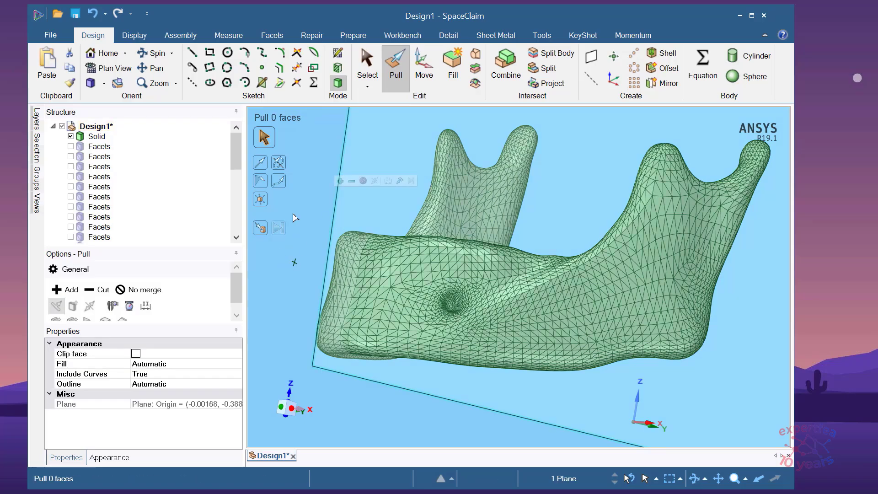
{"action": "left_click", "coordinate": [338, 69]}
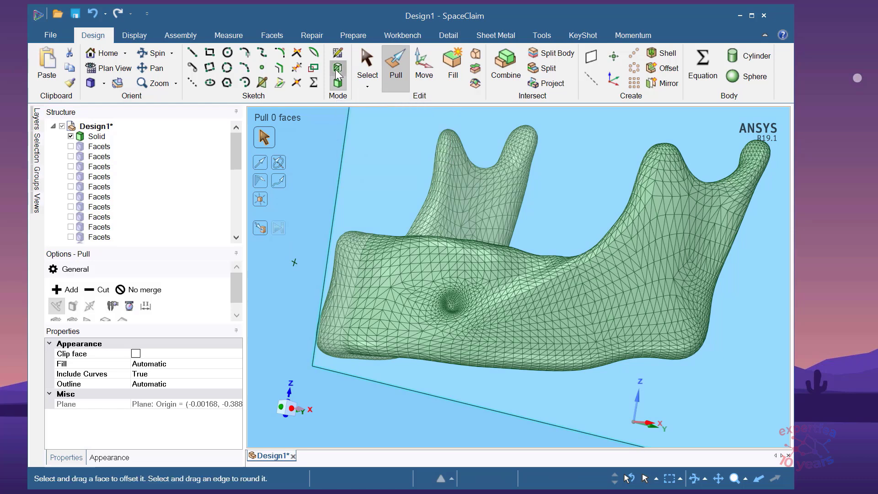
{"action": "scroll", "coordinate": [346, 313], "scroll_direction": "up", "scroll_amount": 3}
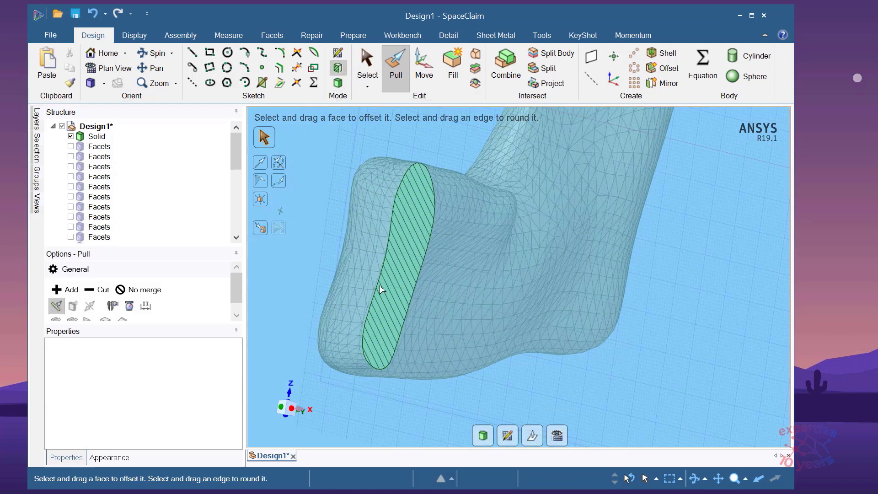
{"action": "left_click", "coordinate": [381, 258]}
{"action": "scroll", "coordinate": [383, 256], "scroll_direction": "down", "scroll_amount": 2}
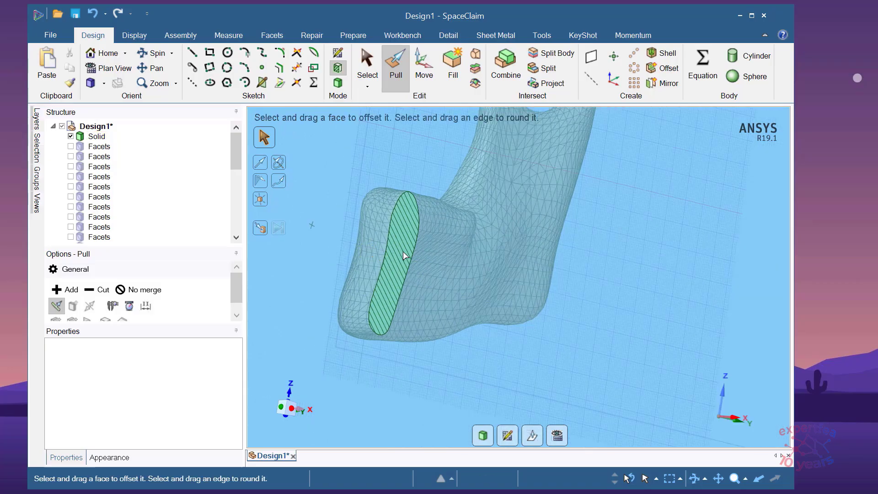
{"action": "scroll", "coordinate": [406, 256], "scroll_direction": "down", "scroll_amount": 2}
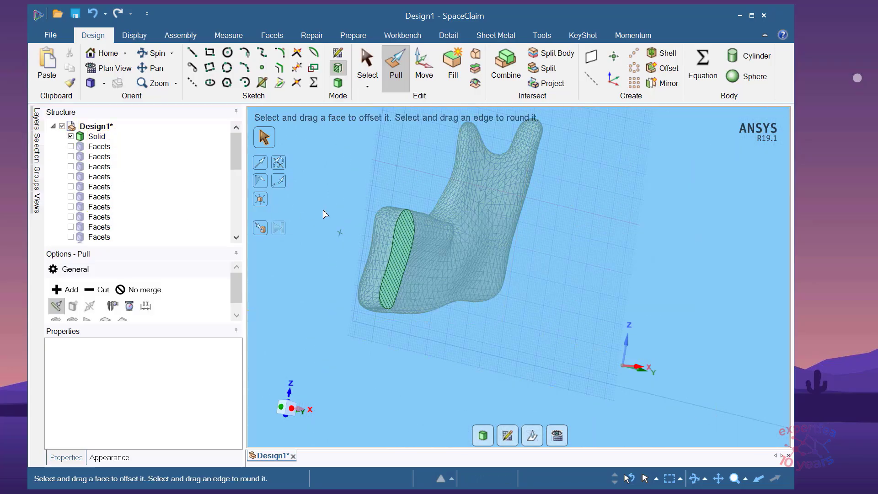
Show all bodies of Design1 to compare the faceted skull and teeth with the solid jaw in section, and return to 3D mode.
{"action": "left_click", "coordinate": [61, 127]}
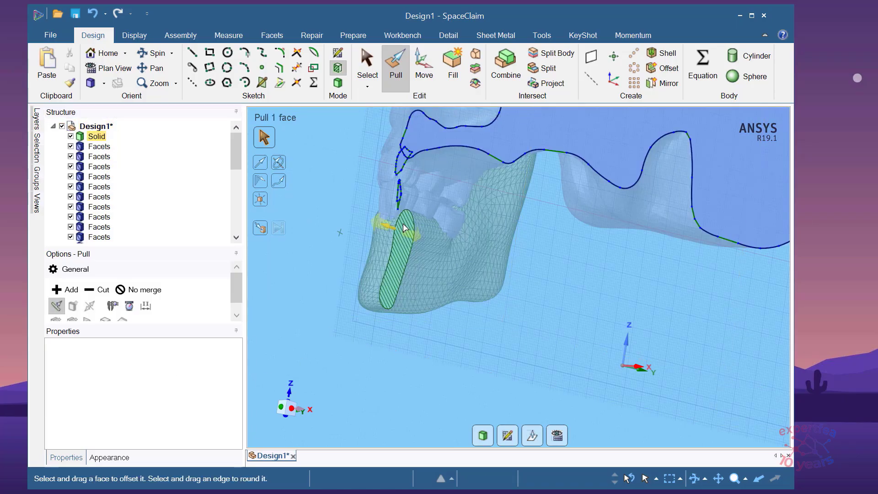
{"action": "scroll", "coordinate": [405, 228], "scroll_direction": "up", "scroll_amount": 4}
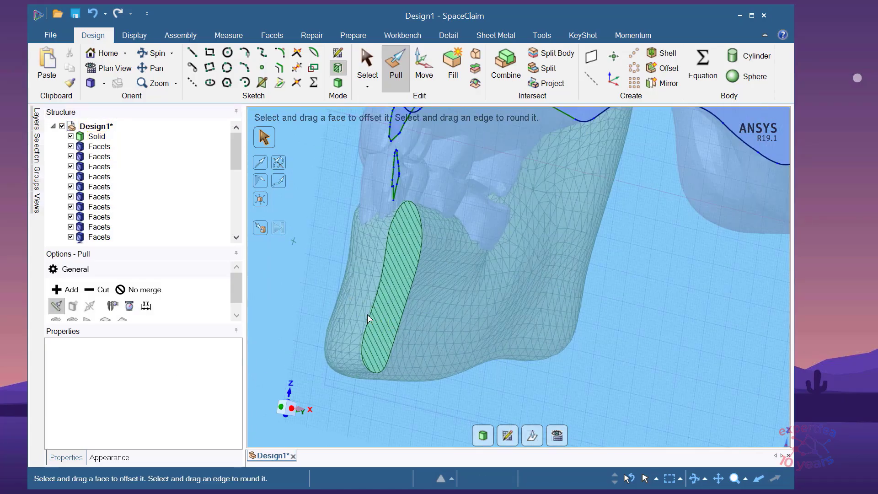
{"action": "middle_click_drag", "start_coordinate": [381, 326], "coordinate": [441, 391]}
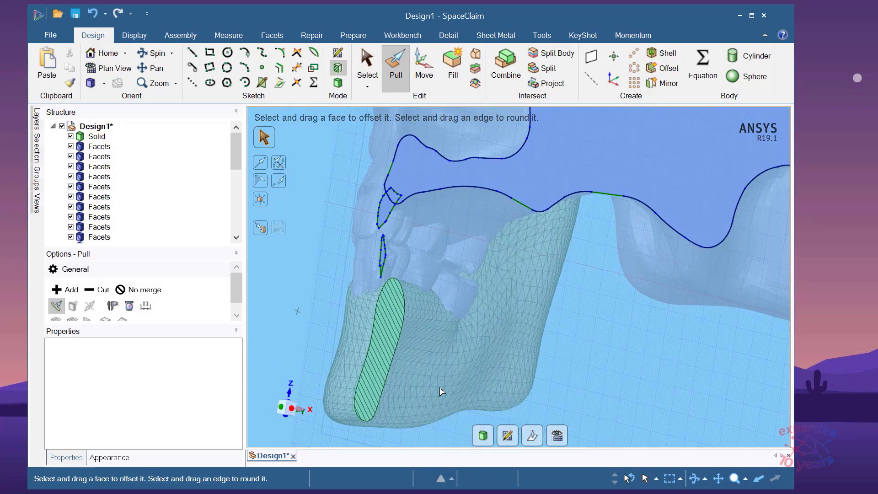
{"action": "left_click", "coordinate": [483, 436]}
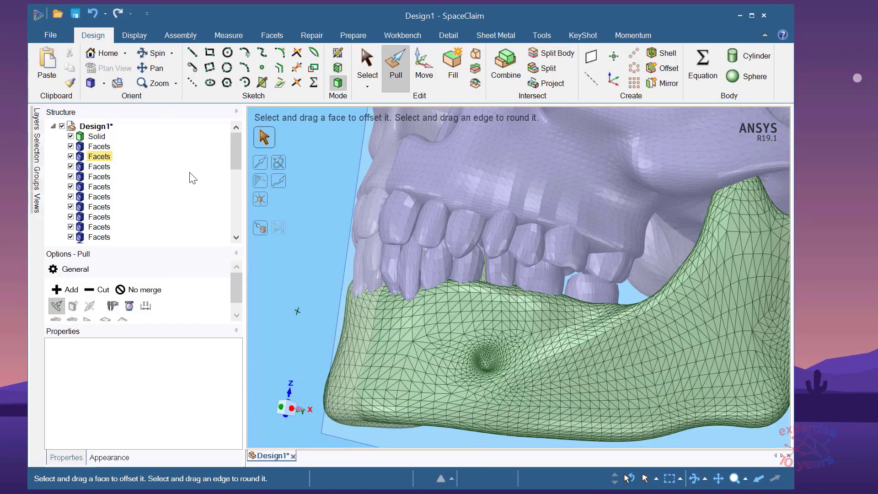
Hide the jaw solid and convert all tooth Facets bodies and the skull to solids without merging faces.
{"action": "mouse_move", "coordinate": [233, 155]}
{"action": "left_mouse_down"}
{"action": "mouse_move", "coordinate": [232, 164]}
{"action": "mouse_move", "coordinate": [232, 152]}
{"action": "left_mouse_up"}
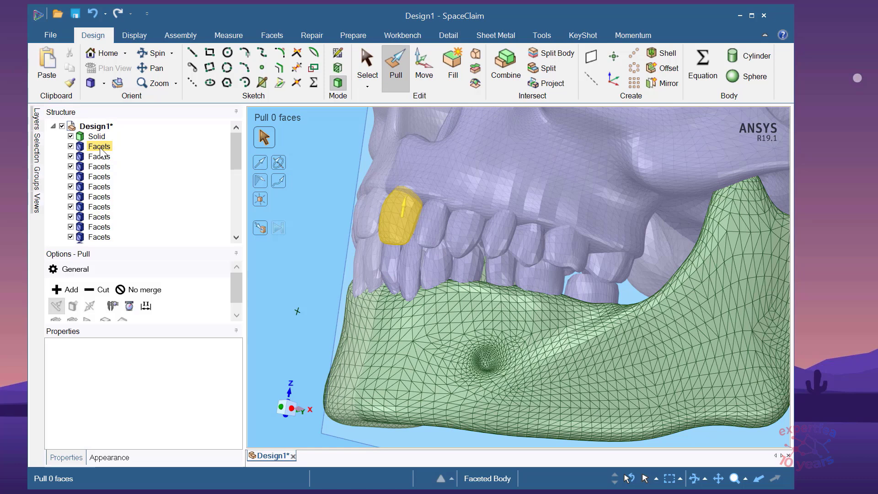
{"action": "left_click", "coordinate": [71, 137]}
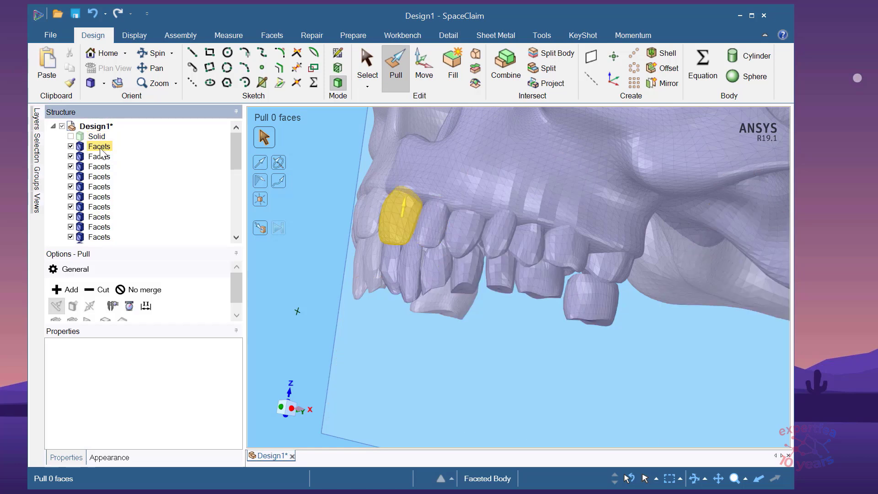
{"action": "left_click", "coordinate": [99, 147]}
{"action": "left_click_drag", "start_coordinate": [234, 154], "coordinate": [232, 219]}
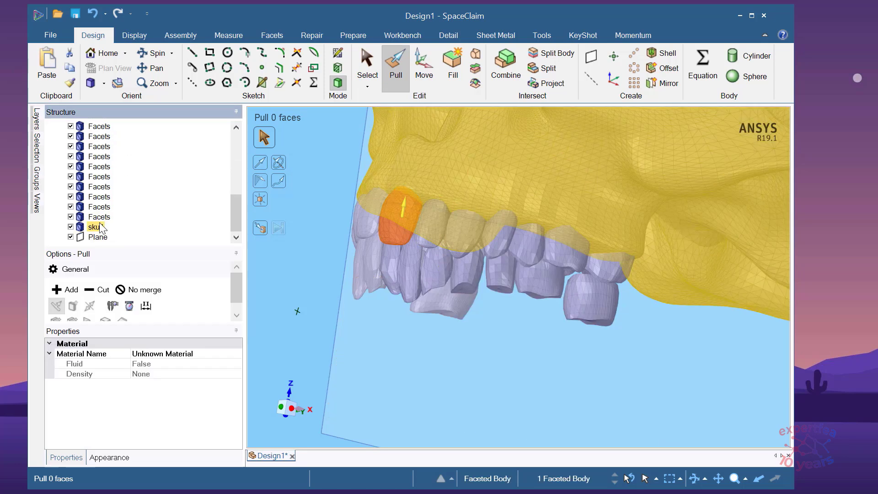
{"action": "left_click", "coordinate": [96, 227], "text": "shift"}
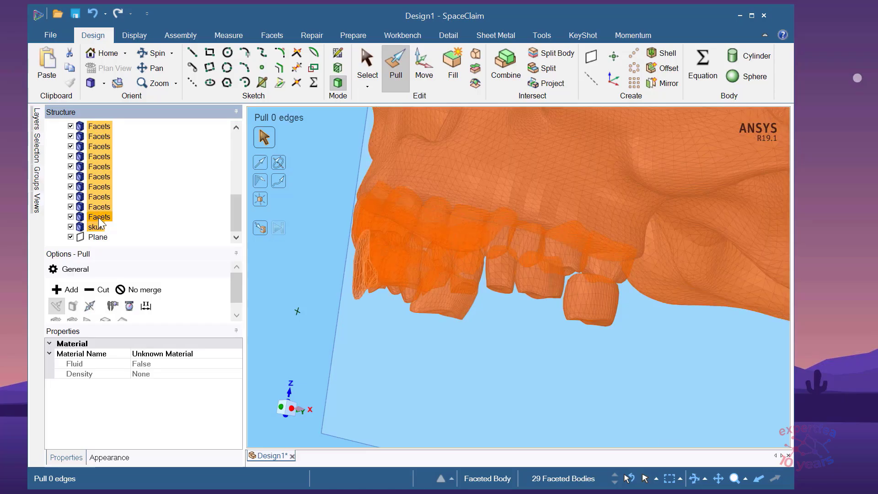
{"action": "right_click", "coordinate": [98, 218]}
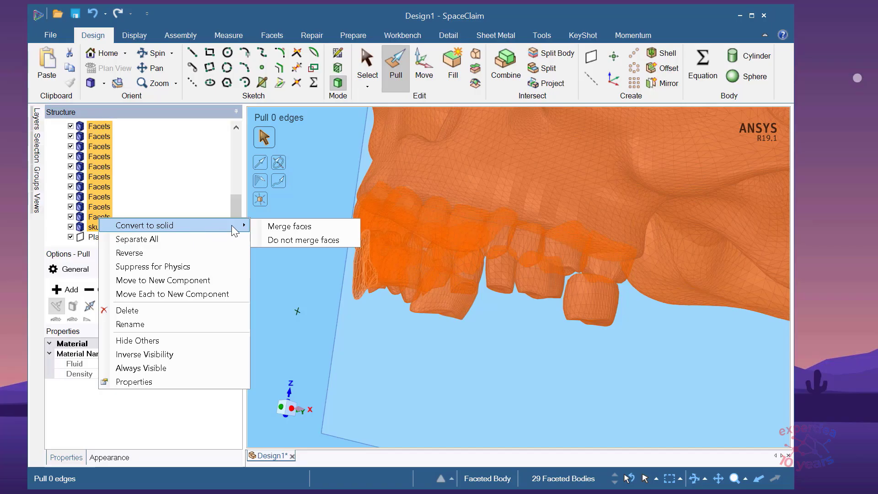
{"action": "left_click", "coordinate": [286, 242]}
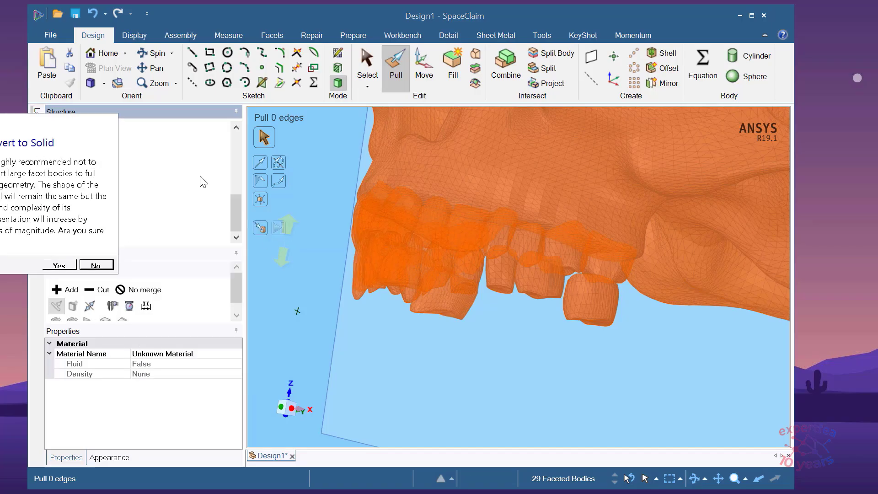
{"action": "left_click_drag", "start_coordinate": [50, 140], "coordinate": [245, 153]}
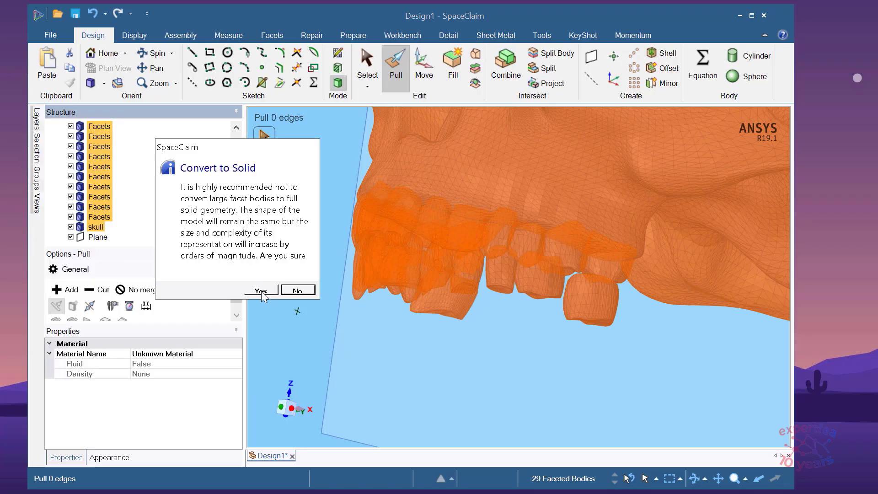
{"action": "left_click", "coordinate": [261, 290]}
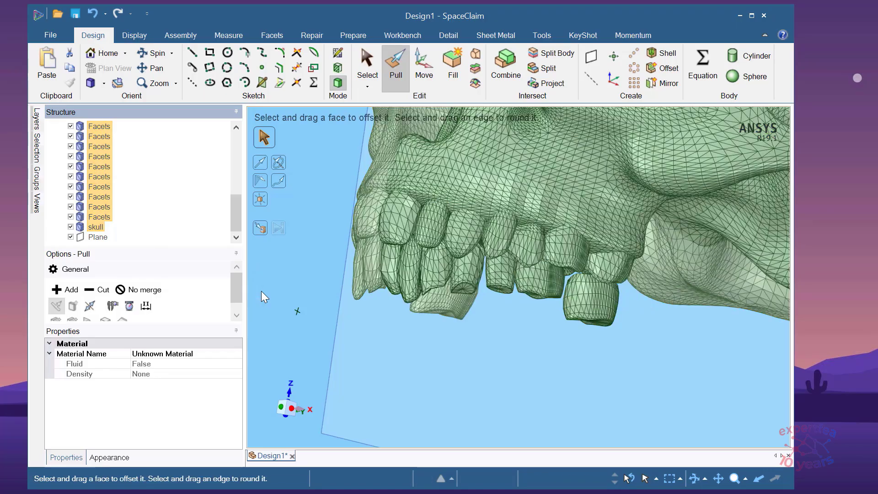
Show the hidden jaw solid again together with the converted skull and teeth.
{"action": "right_click", "coordinate": [299, 266]}
{"action": "left_click", "coordinate": [350, 356]}
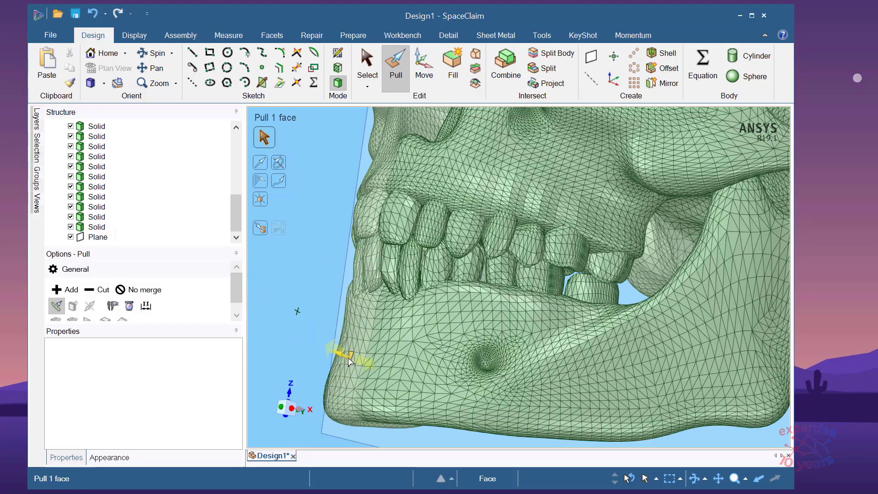
{"action": "scroll", "coordinate": [447, 207], "scroll_direction": "down", "scroll_amount": 5}
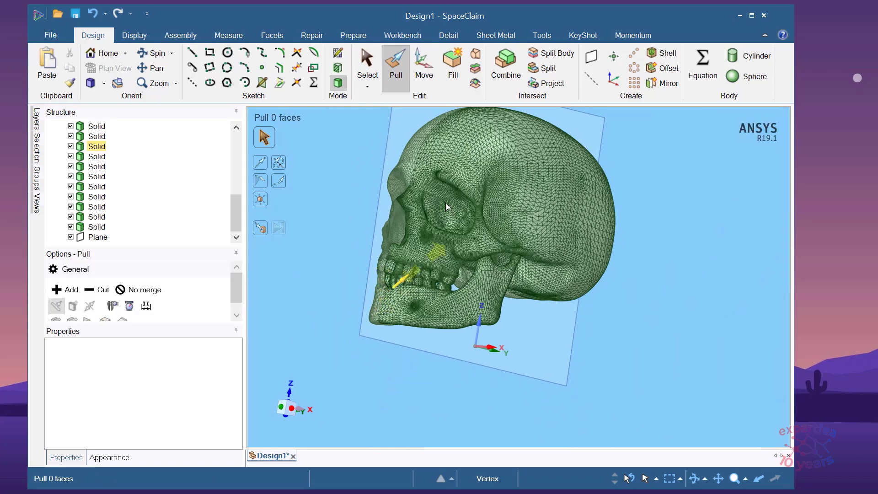
Look through the list of solid bodies and narrow the structure tree area to enlarge the model view.
{"action": "mouse_move", "coordinate": [237, 215]}
{"action": "left_mouse_down"}
{"action": "mouse_move", "coordinate": [246, 144]}
{"action": "mouse_move", "coordinate": [243, 215]}
{"action": "mouse_move", "coordinate": [235, 145]}
{"action": "mouse_move", "coordinate": [234, 214]}
{"action": "left_mouse_up"}
{"action": "left_click", "coordinate": [98, 186]}
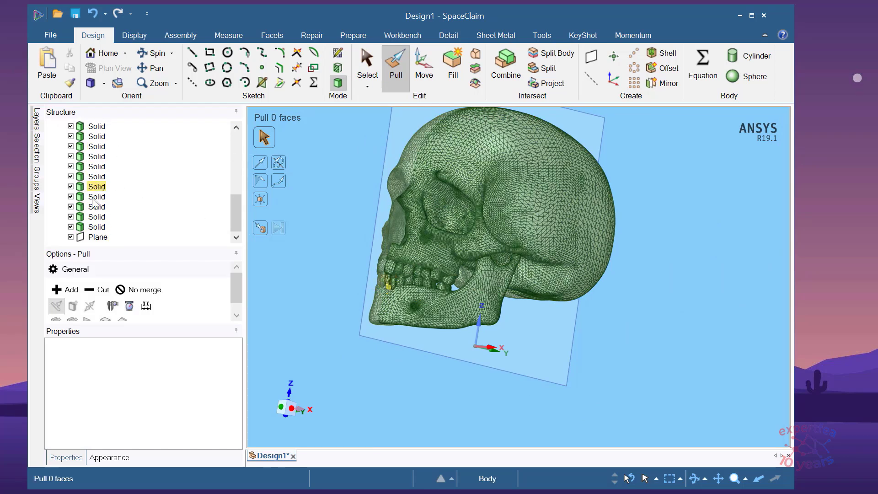
{"action": "left_click_drag", "start_coordinate": [243, 342], "coordinate": [174, 274]}
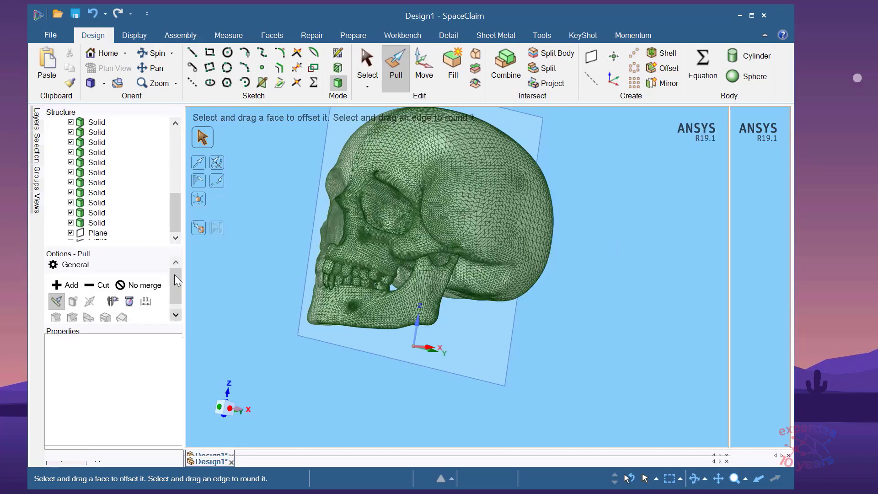
{"action": "left_click_drag", "start_coordinate": [172, 219], "coordinate": [168, 163]}
{"action": "left_click_drag", "start_coordinate": [169, 208], "coordinate": [171, 219]}
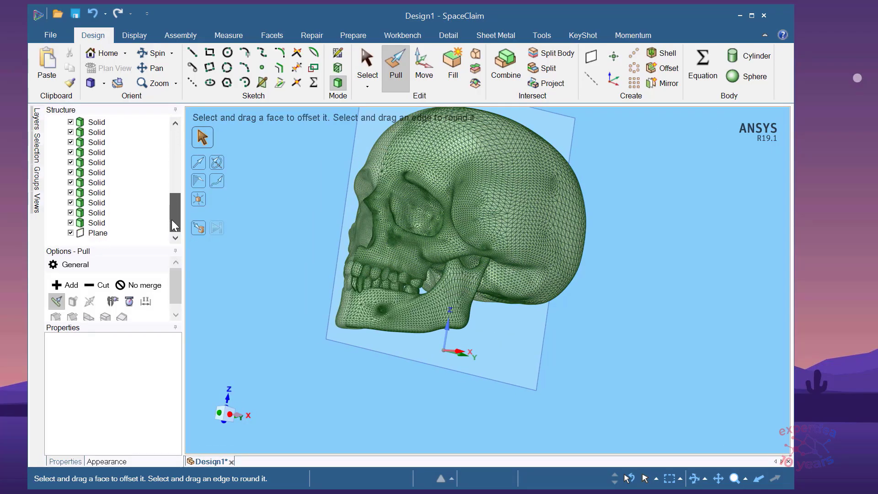
Section all the solid bodies at the midline Plane and examine the cut through the skull, front teeth and jaw.
{"action": "left_click", "coordinate": [120, 235]}
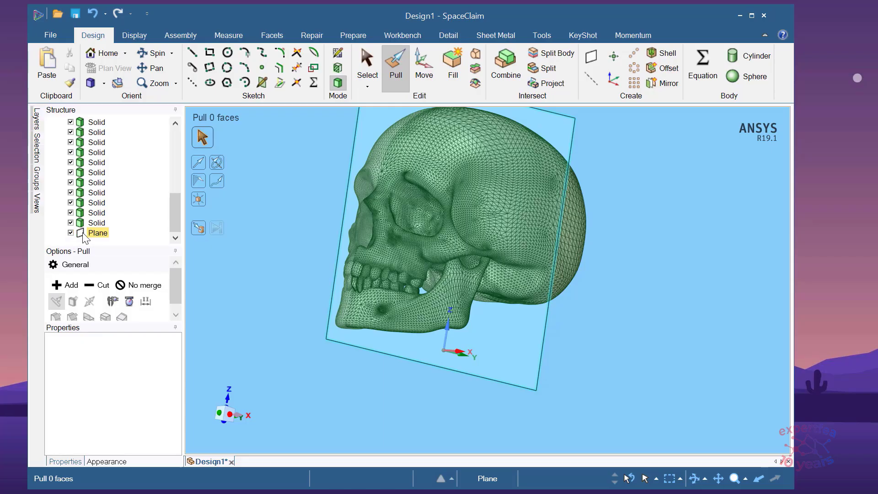
{"action": "left_click", "coordinate": [97, 233]}
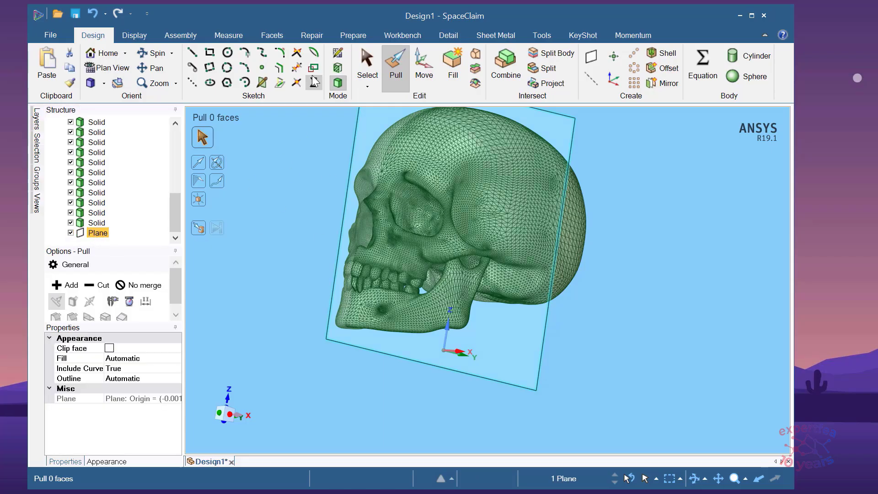
{"action": "left_click", "coordinate": [339, 69]}
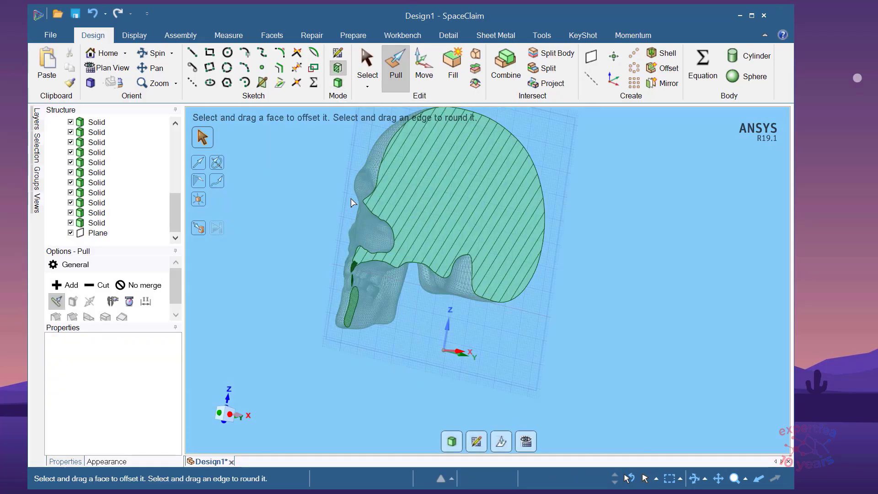
{"action": "scroll", "coordinate": [342, 268], "scroll_direction": "up", "scroll_amount": 5}
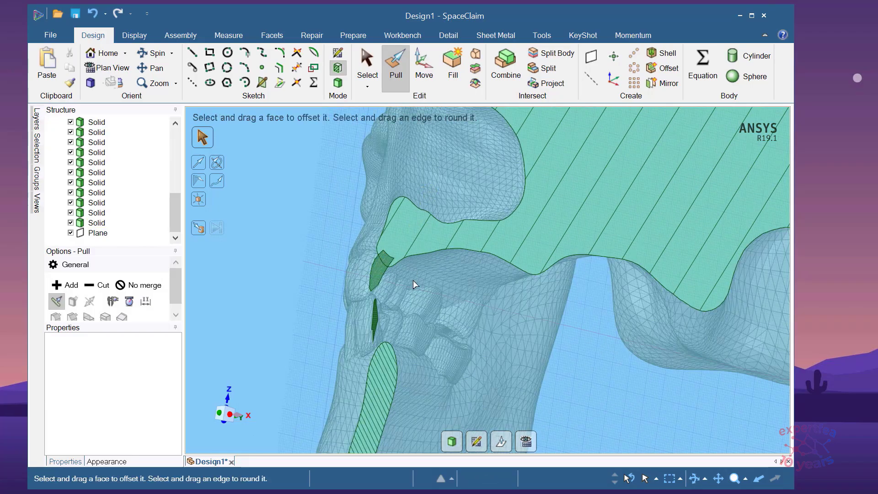
{"action": "scroll", "coordinate": [276, 156], "scroll_direction": "down", "scroll_amount": 3}
{"action": "scroll", "coordinate": [361, 217], "scroll_direction": "down", "scroll_amount": 3}
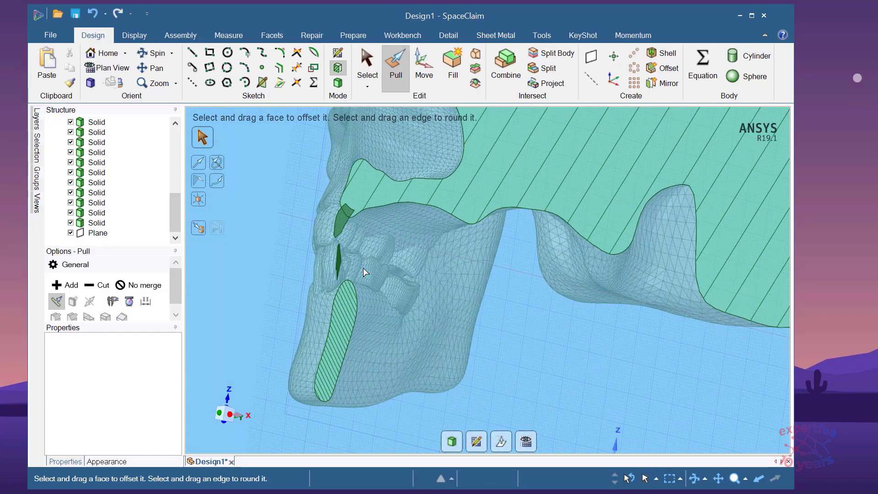
Examine the midline section where the upper front tooth meets the skull and the lower front tooth meets the jaw.
{"action": "scroll", "coordinate": [348, 281], "scroll_direction": "up", "scroll_amount": 4}
{"action": "scroll", "coordinate": [368, 284], "scroll_direction": "up", "scroll_amount": 5}
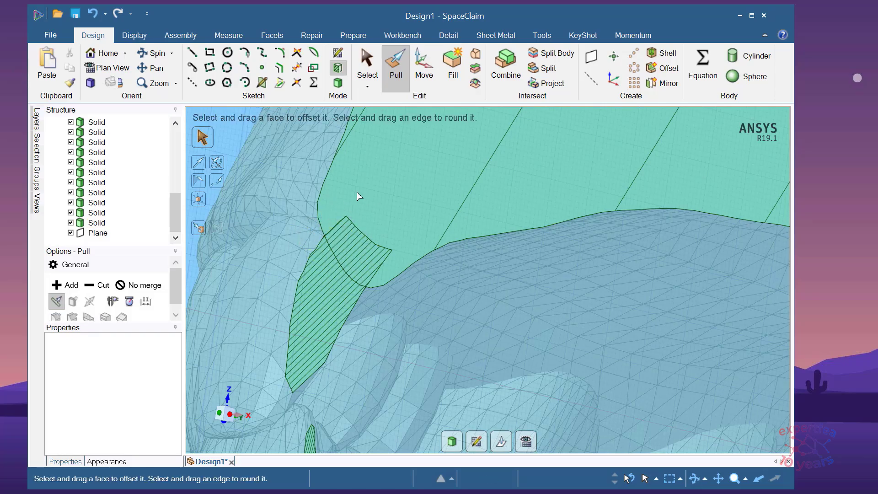
{"action": "scroll", "coordinate": [340, 237], "scroll_direction": "down", "scroll_amount": 2}
{"action": "scroll", "coordinate": [359, 254], "scroll_direction": "up", "scroll_amount": 2}
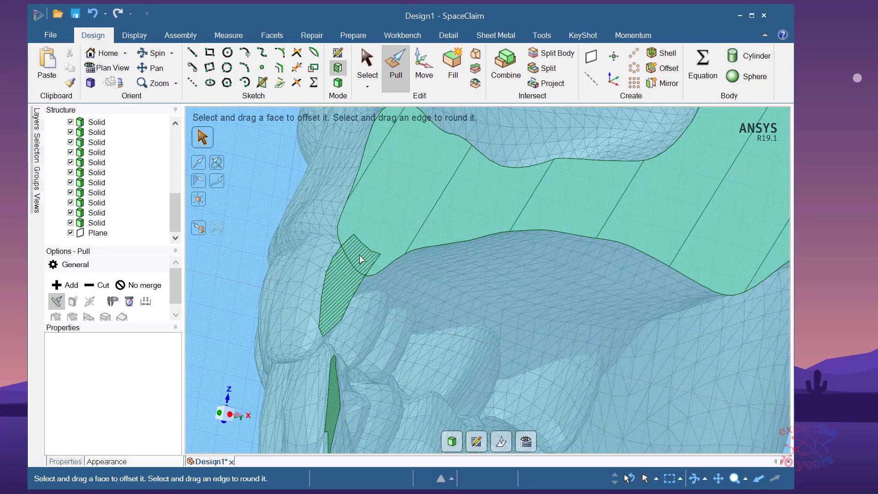
{"action": "left_click", "coordinate": [372, 236]}
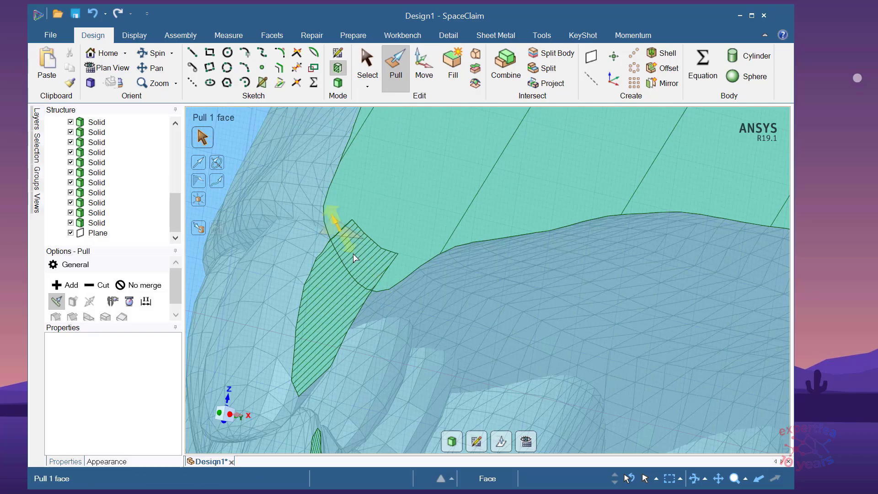
{"action": "scroll", "coordinate": [410, 215], "scroll_direction": "down", "scroll_amount": 2}
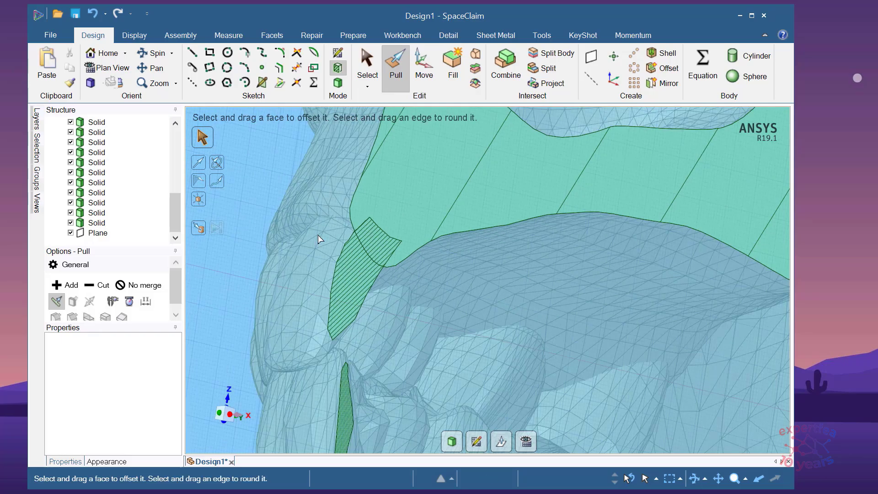
{"action": "scroll", "coordinate": [351, 249], "scroll_direction": "up", "scroll_amount": 2}
{"action": "scroll", "coordinate": [373, 256], "scroll_direction": "down", "scroll_amount": 2}
{"action": "scroll", "coordinate": [375, 267], "scroll_direction": "up", "scroll_amount": 2}
{"action": "scroll", "coordinate": [375, 267], "scroll_direction": "down", "scroll_amount": 2}
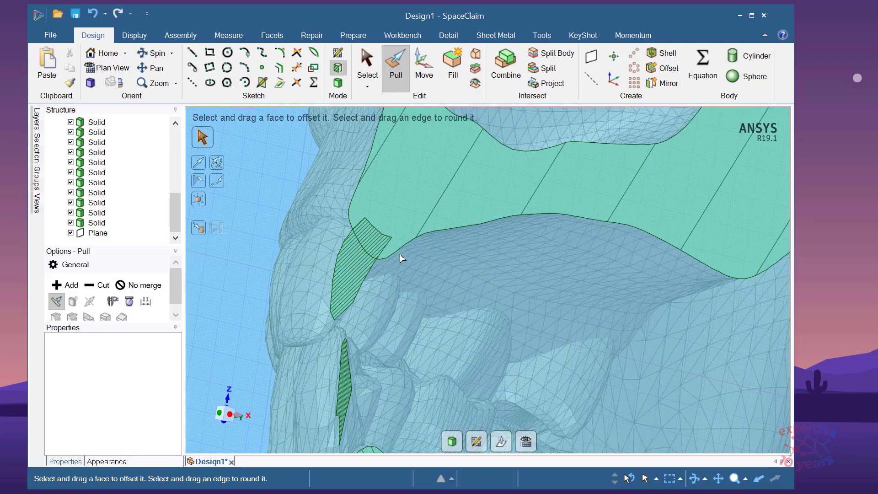
{"action": "scroll", "coordinate": [383, 248], "scroll_direction": "up", "scroll_amount": 2}
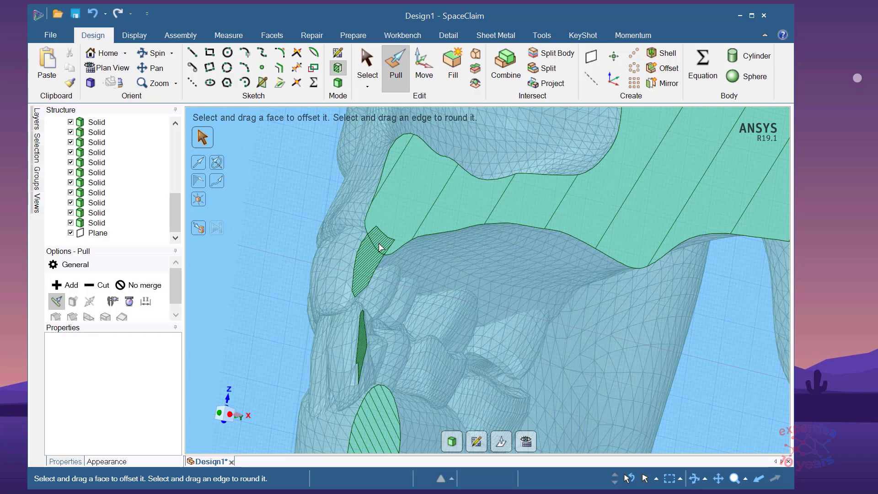
{"action": "scroll", "coordinate": [379, 247], "scroll_direction": "down", "scroll_amount": 2}
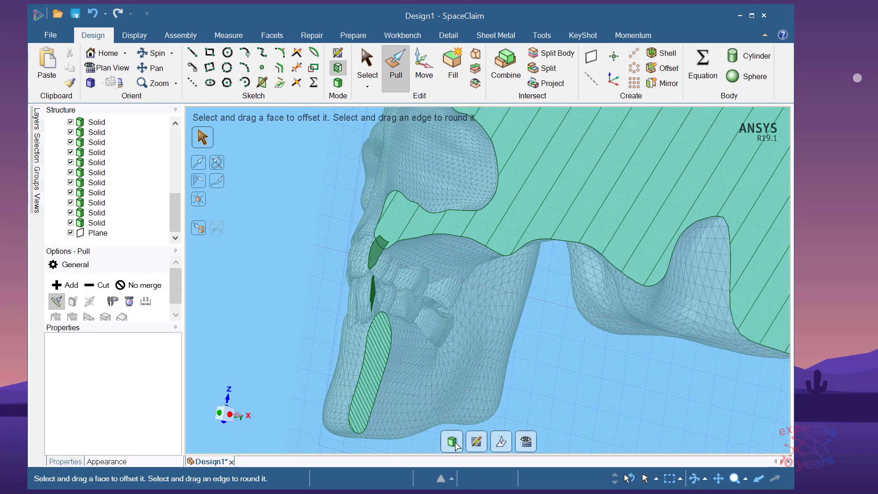
{"action": "scroll", "coordinate": [369, 313], "scroll_direction": "up", "scroll_amount": 3}
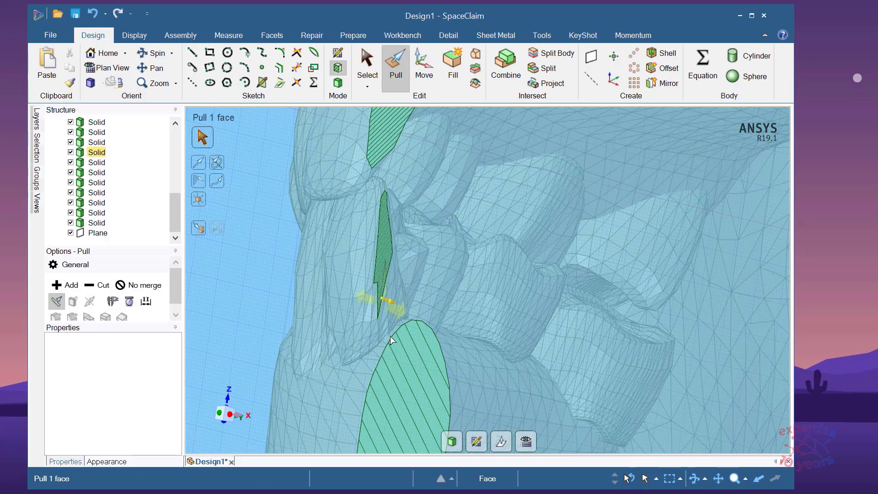
{"action": "scroll", "coordinate": [381, 302], "scroll_direction": "down", "scroll_amount": 2}
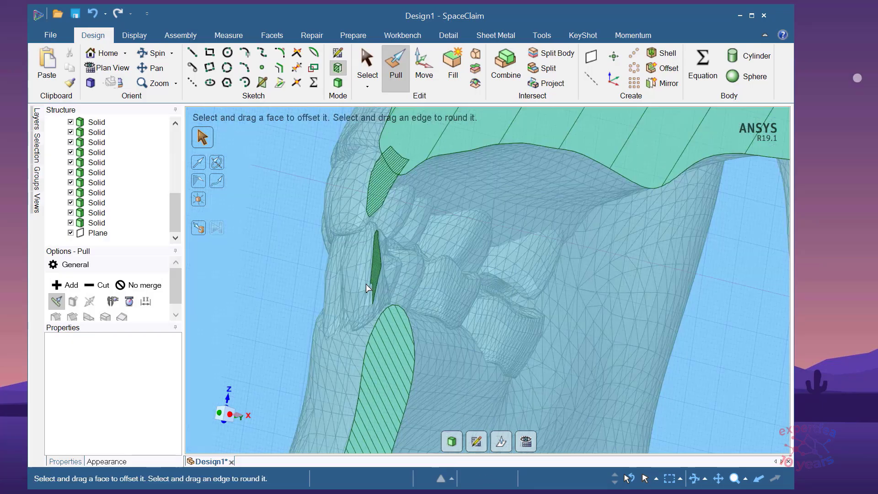
Return to the full 3D model and move the section Plane sideways about 12.5 mm, across the front teeth.
{"action": "left_click", "coordinate": [452, 443]}
{"action": "scroll", "coordinate": [275, 289], "scroll_direction": "down", "scroll_amount": 3}
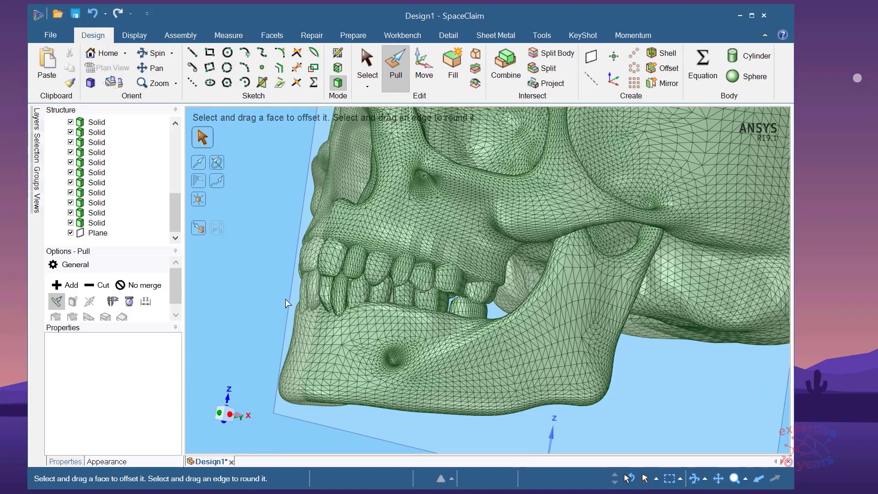
{"action": "scroll", "coordinate": [294, 303], "scroll_direction": "up", "scroll_amount": 3}
{"action": "middle_click_drag", "start_coordinate": [378, 295], "coordinate": [461, 318]}
{"action": "left_click", "coordinate": [301, 415]}
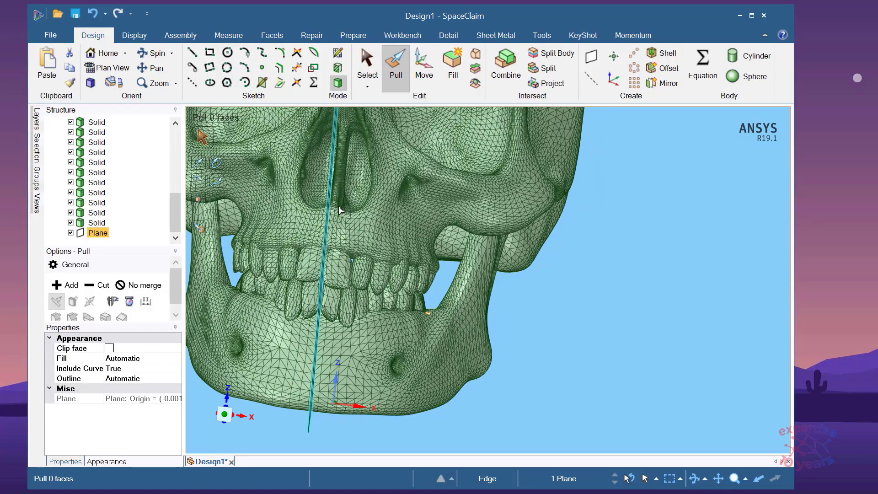
{"action": "left_click", "coordinate": [423, 66]}
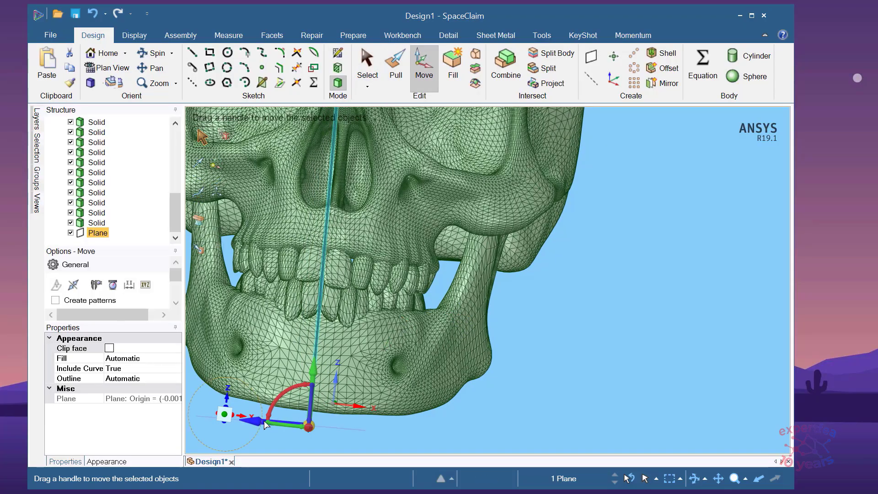
{"action": "scroll", "coordinate": [483, 379], "scroll_direction": "down", "scroll_amount": 3}
{"action": "scroll", "coordinate": [412, 379], "scroll_direction": "up", "scroll_amount": 6}
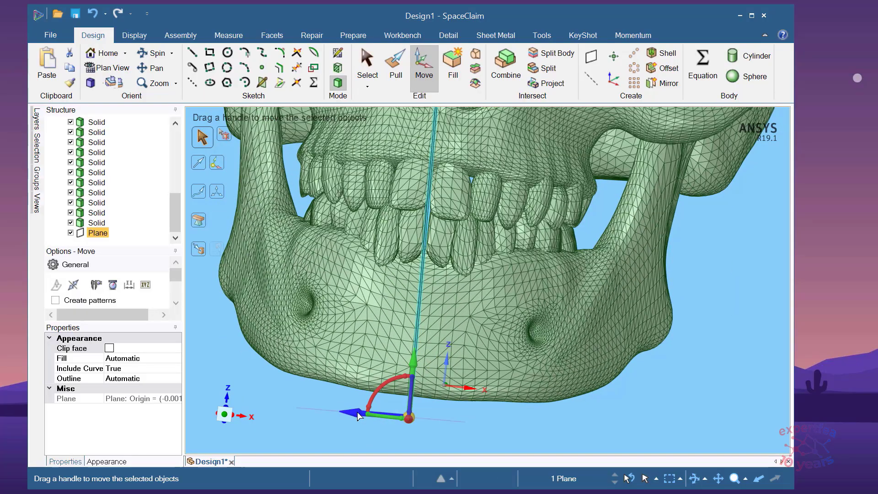
{"action": "left_click_drag", "start_coordinate": [359, 414], "coordinate": [342, 415]}
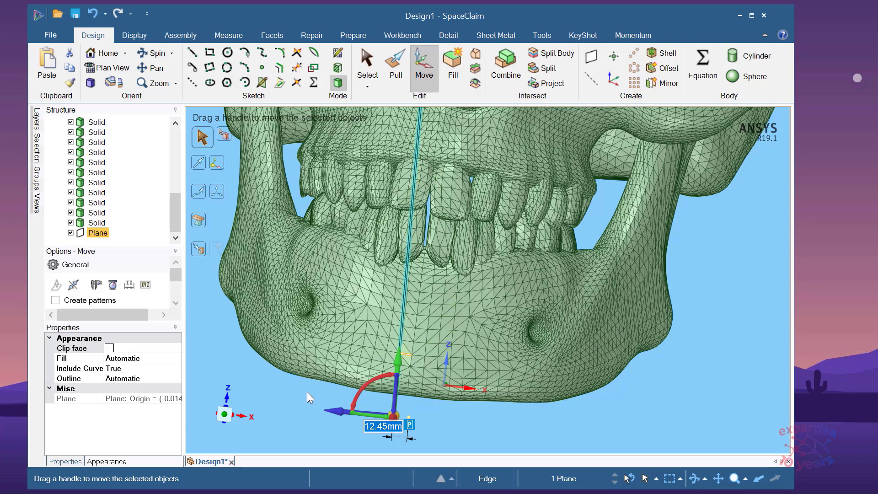
{"action": "middle_click_drag", "start_coordinate": [335, 373], "coordinate": [302, 379]}
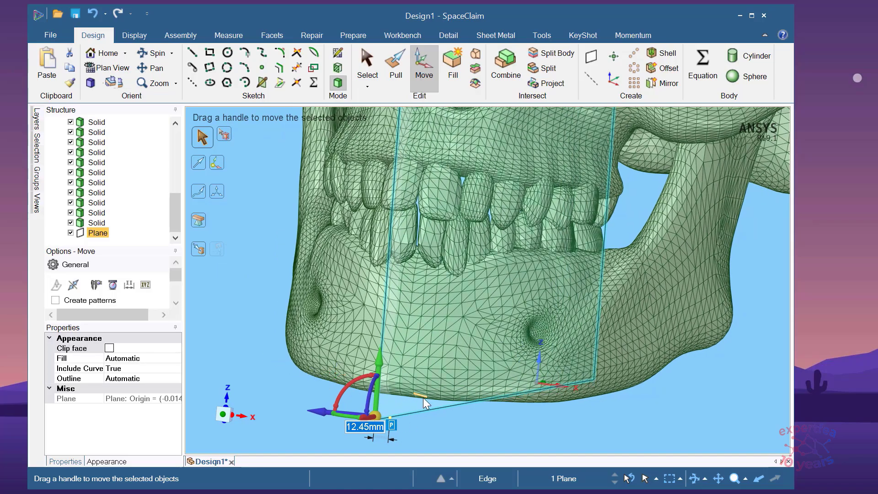
Section the solids at the moved Plane in plan view and examine where the lower front tooth enters the jaw.
{"action": "left_click", "coordinate": [339, 69]}
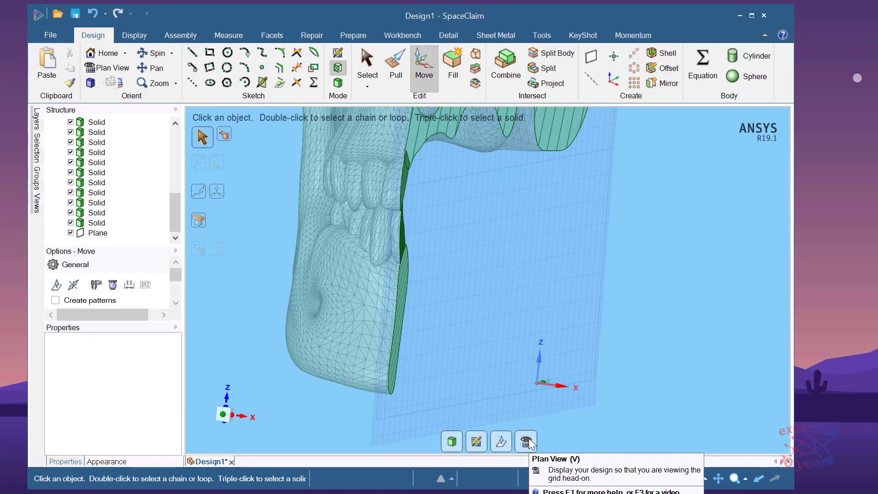
{"action": "left_click", "coordinate": [529, 439]}
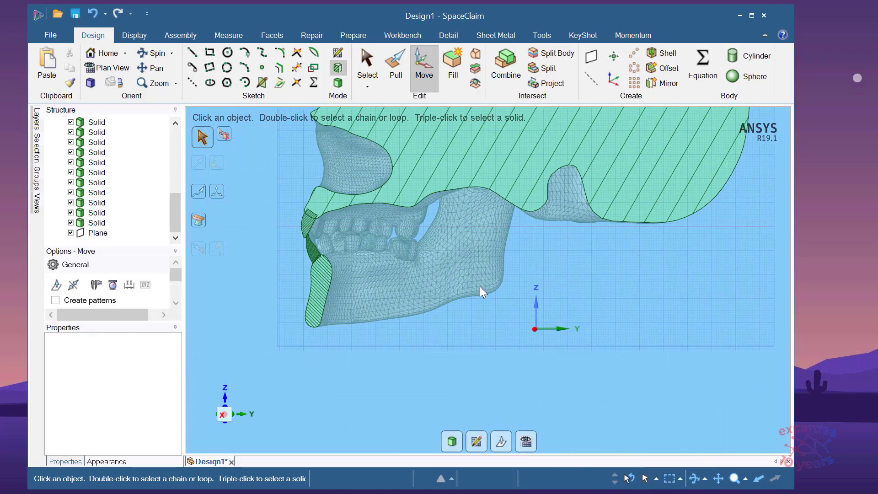
{"action": "scroll", "coordinate": [287, 232], "scroll_direction": "up", "scroll_amount": 2}
{"action": "scroll", "coordinate": [296, 207], "scroll_direction": "up", "scroll_amount": 2}
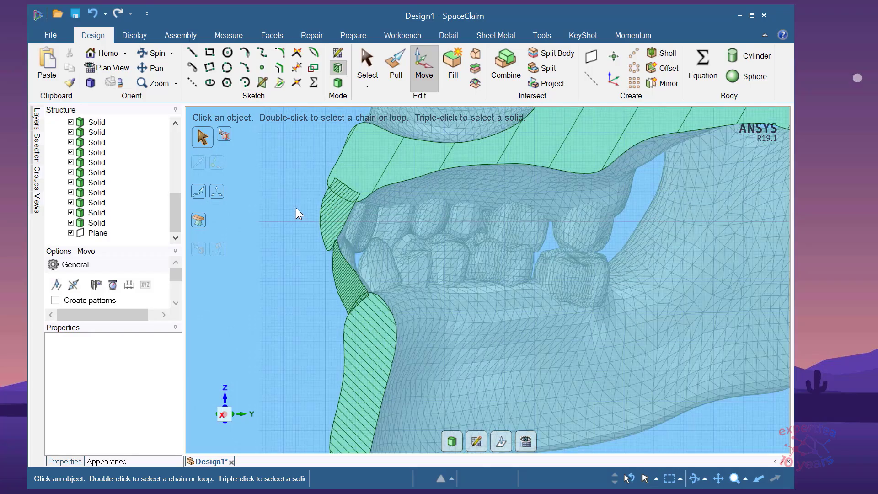
{"action": "scroll", "coordinate": [295, 208], "scroll_direction": "up", "scroll_amount": 1}
{"action": "scroll", "coordinate": [307, 306], "scroll_direction": "up", "scroll_amount": 1}
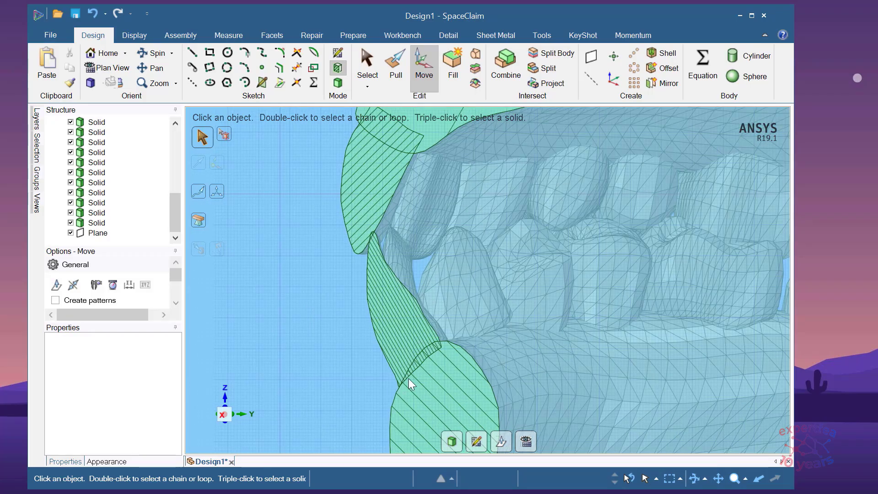
{"action": "scroll", "coordinate": [413, 373], "scroll_direction": "up", "scroll_amount": 1}
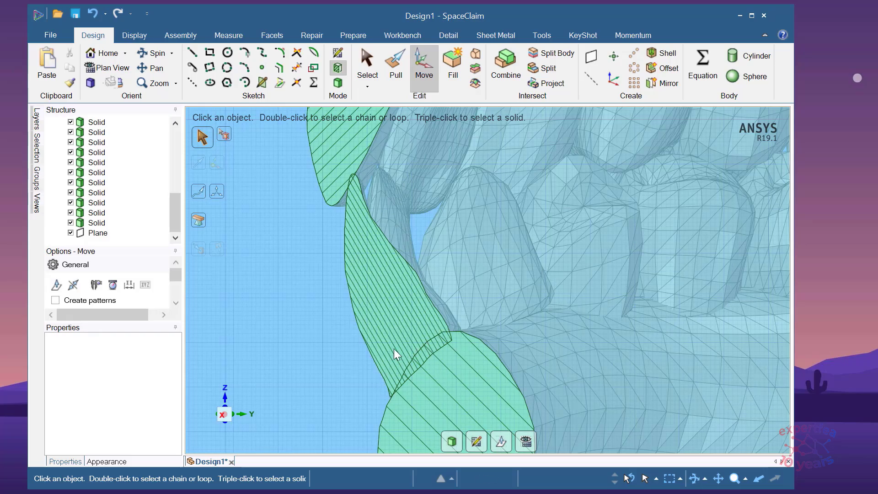
{"action": "middle_click_drag", "start_coordinate": [440, 349], "coordinate": [394, 360]}
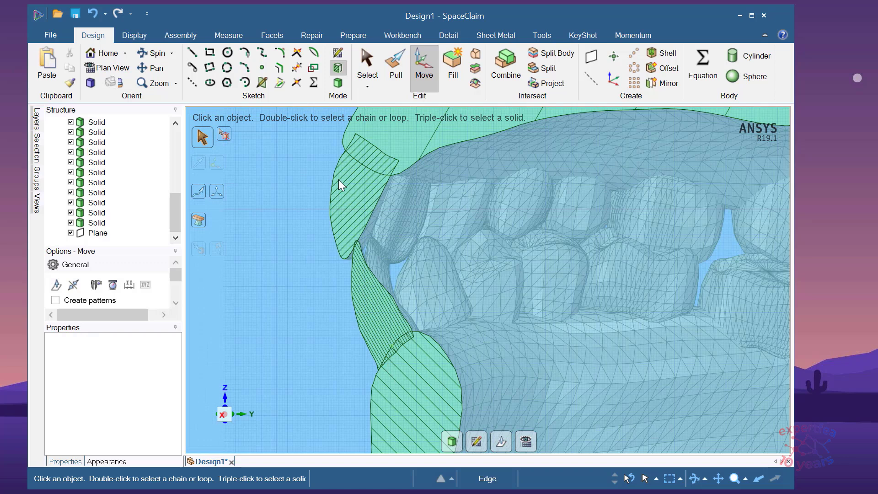
Examine in the section how far the root end of the upper front tooth reaches into the skull.
{"action": "scroll", "coordinate": [357, 232], "scroll_direction": "up", "scroll_amount": 3}
{"action": "scroll", "coordinate": [364, 331], "scroll_direction": "down", "scroll_amount": 2}
{"action": "scroll", "coordinate": [331, 215], "scroll_direction": "up", "scroll_amount": 2}
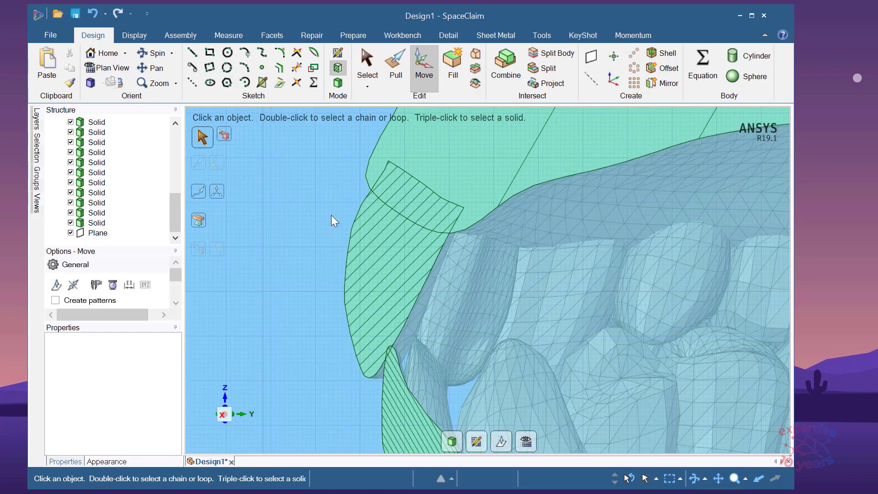
{"action": "scroll", "coordinate": [379, 365], "scroll_direction": "up", "scroll_amount": 2}
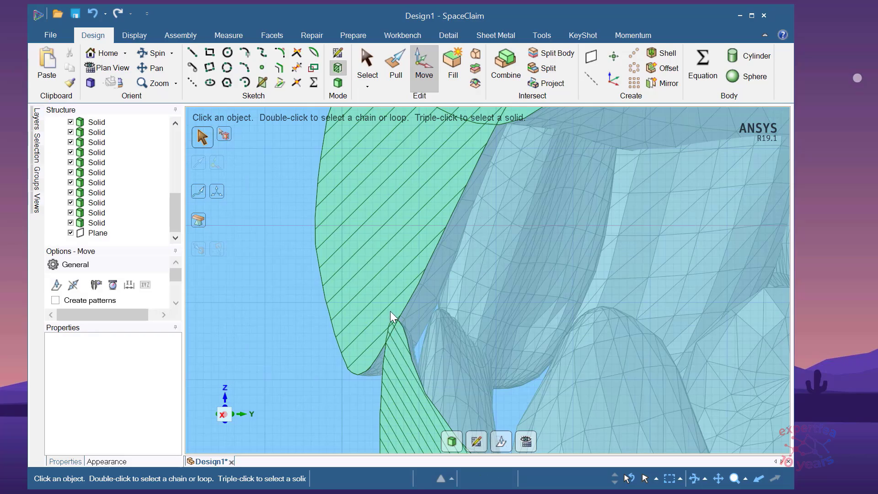
{"action": "scroll", "coordinate": [381, 351], "scroll_direction": "down", "scroll_amount": 2}
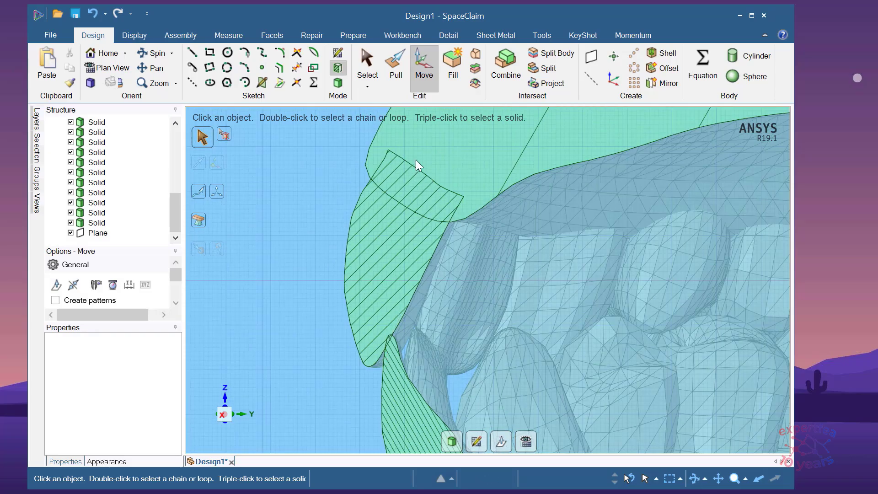
{"action": "scroll", "coordinate": [385, 185], "scroll_direction": "up", "scroll_amount": 2}
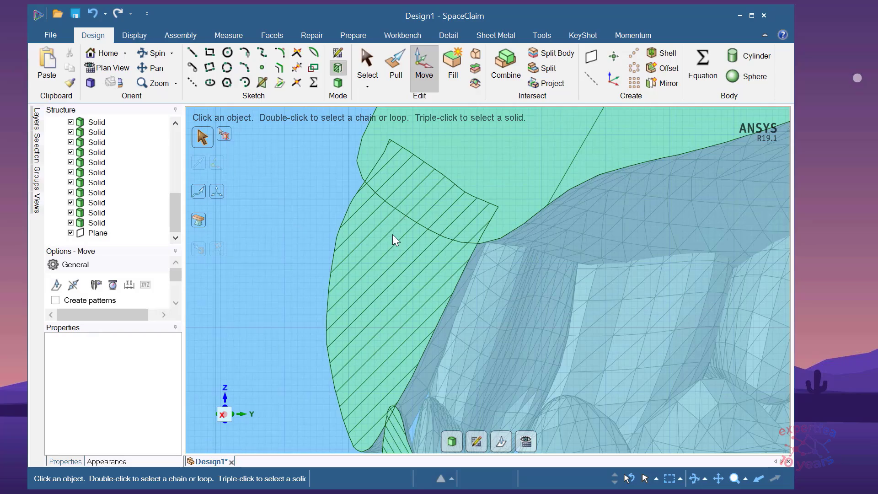
{"action": "scroll", "coordinate": [392, 234], "scroll_direction": "down", "scroll_amount": 3}
{"action": "scroll", "coordinate": [384, 210], "scroll_direction": "up", "scroll_amount": 2}
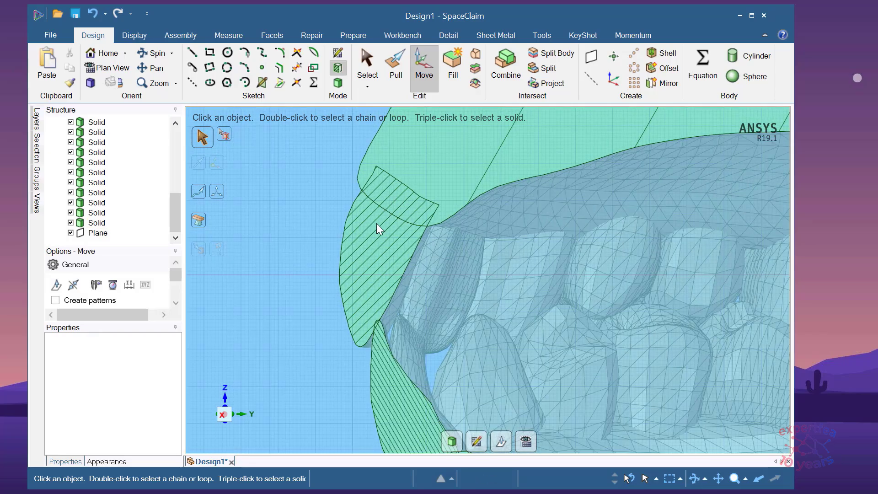
{"action": "scroll", "coordinate": [390, 265], "scroll_direction": "down", "scroll_amount": 2}
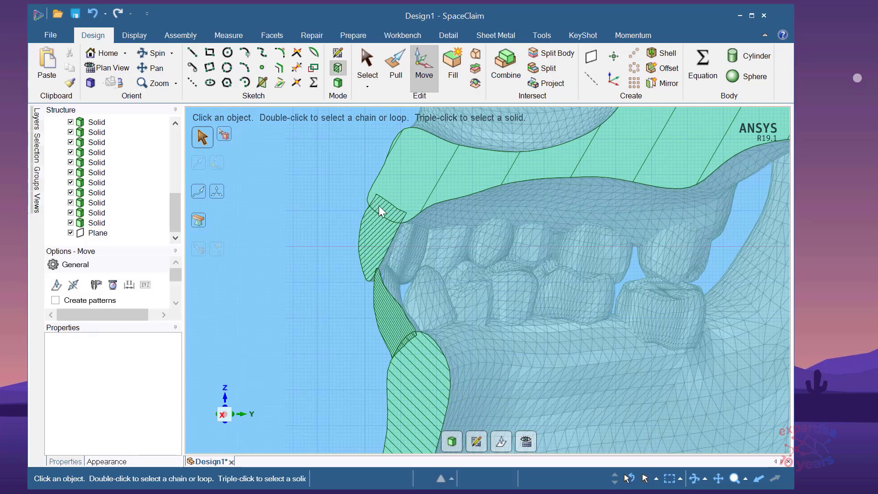
Examine the sectioned contact between the tips of the upper and lower front teeth for overlap.
{"action": "scroll", "coordinate": [370, 292], "scroll_direction": "up", "scroll_amount": 3}
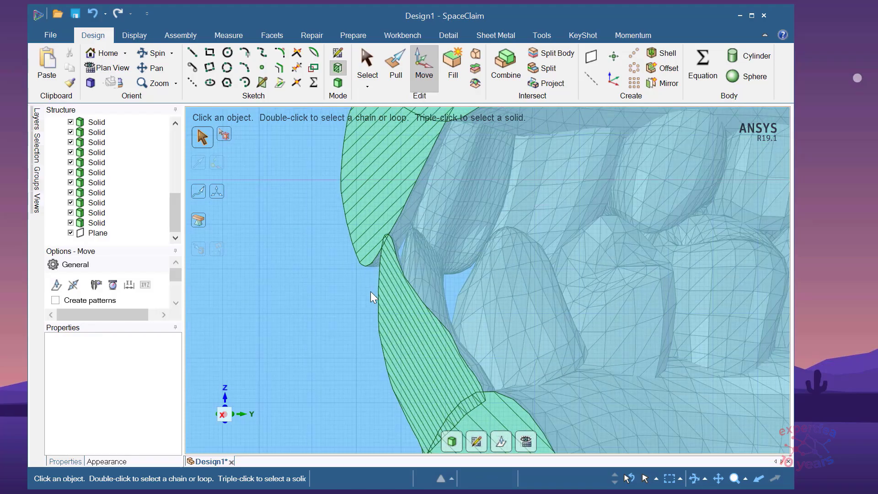
{"action": "scroll", "coordinate": [342, 221], "scroll_direction": "down", "scroll_amount": 2}
{"action": "scroll", "coordinate": [338, 231], "scroll_direction": "up", "scroll_amount": 3}
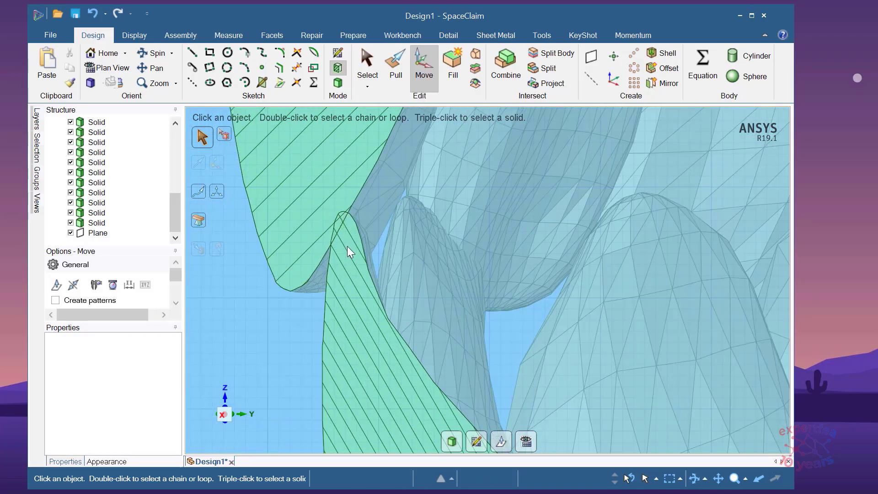
{"action": "scroll", "coordinate": [345, 208], "scroll_direction": "down", "scroll_amount": 2}
{"action": "scroll", "coordinate": [357, 197], "scroll_direction": "up", "scroll_amount": 4}
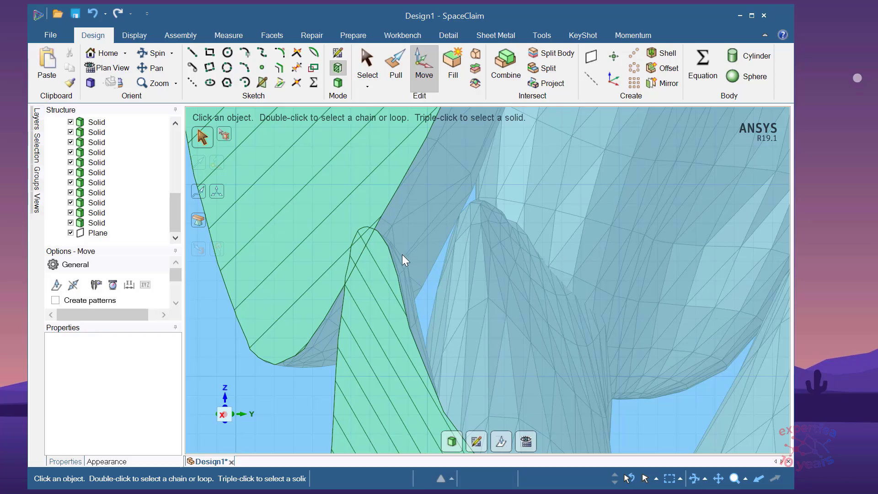
{"action": "scroll", "coordinate": [362, 248], "scroll_direction": "down", "scroll_amount": 3}
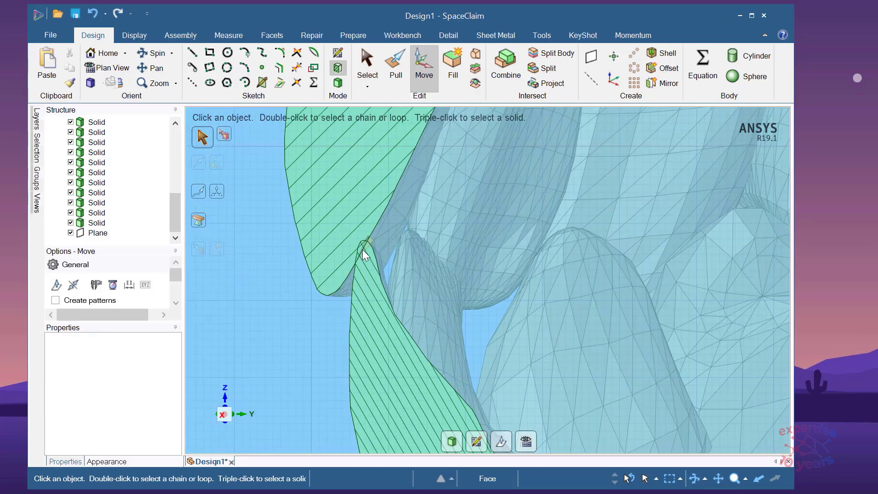
{"action": "scroll", "coordinate": [359, 248], "scroll_direction": "up", "scroll_amount": 3}
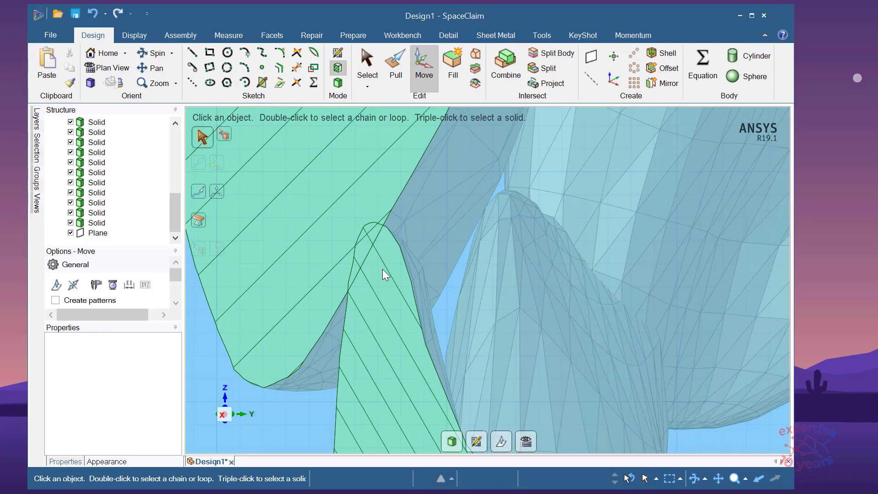
{"action": "scroll", "coordinate": [376, 295], "scroll_direction": "down", "scroll_amount": 3}
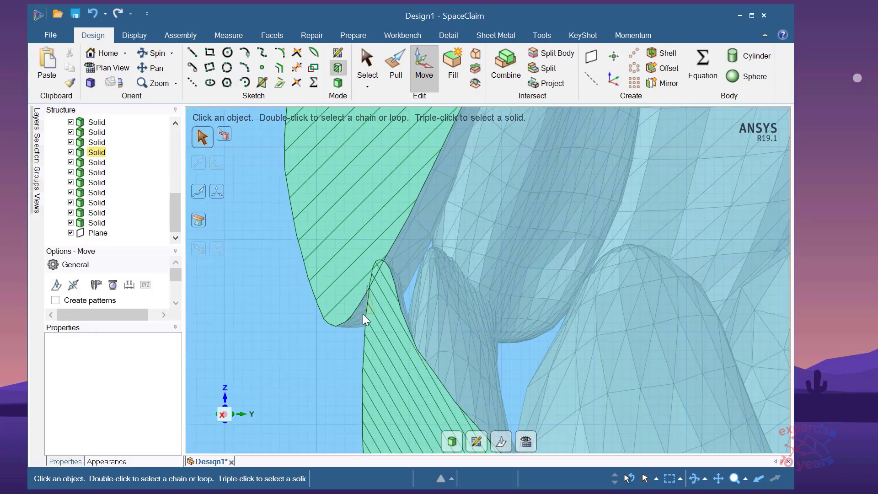
{"action": "scroll", "coordinate": [360, 265], "scroll_direction": "down", "scroll_amount": 5}
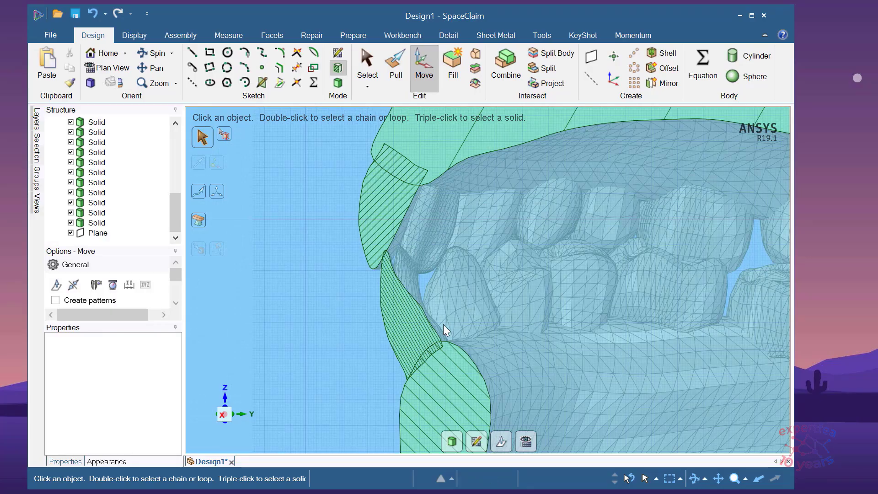
Inspect the contacts between the upper and lower back teeth behind the section from an oblique angle.
{"action": "middle_click_drag", "start_coordinate": [538, 293], "coordinate": [536, 235]}
{"action": "scroll", "coordinate": [536, 233], "scroll_direction": "up", "scroll_amount": 3}
{"action": "middle_click_drag", "start_coordinate": [576, 309], "coordinate": [539, 263]}
{"action": "middle_click_drag", "start_coordinate": [590, 295], "coordinate": [594, 291]}
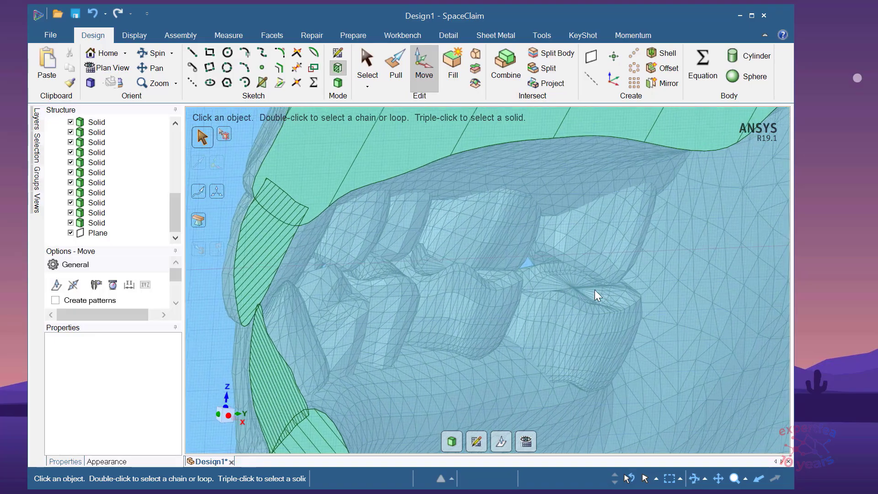
Inspect the contacts between the upper and lower back teeth behind the section from the side.
{"action": "scroll", "coordinate": [517, 274], "scroll_direction": "down", "scroll_amount": 4}
{"action": "scroll", "coordinate": [521, 274], "scroll_direction": "up", "scroll_amount": 6}
{"action": "middle_click_drag", "start_coordinate": [517, 271], "coordinate": [466, 275]}
{"action": "middle_click_drag", "start_coordinate": [564, 302], "coordinate": [558, 274]}
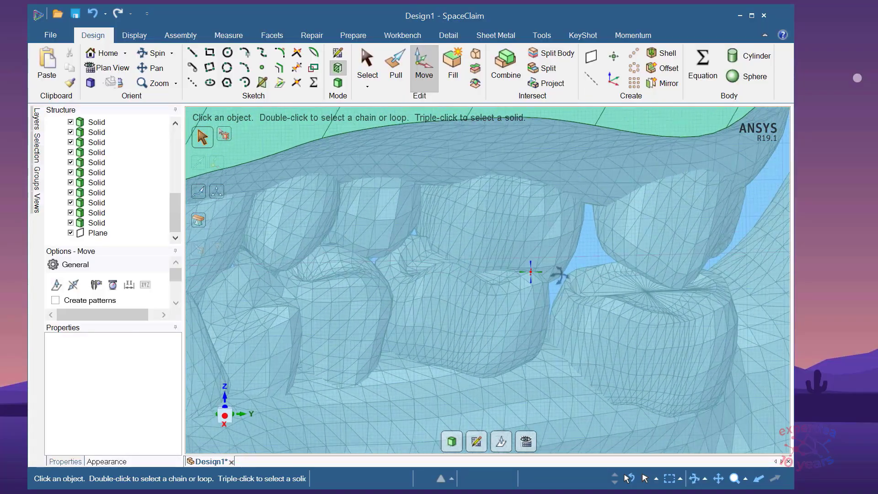
{"action": "scroll", "coordinate": [425, 254], "scroll_direction": "up", "scroll_amount": 5}
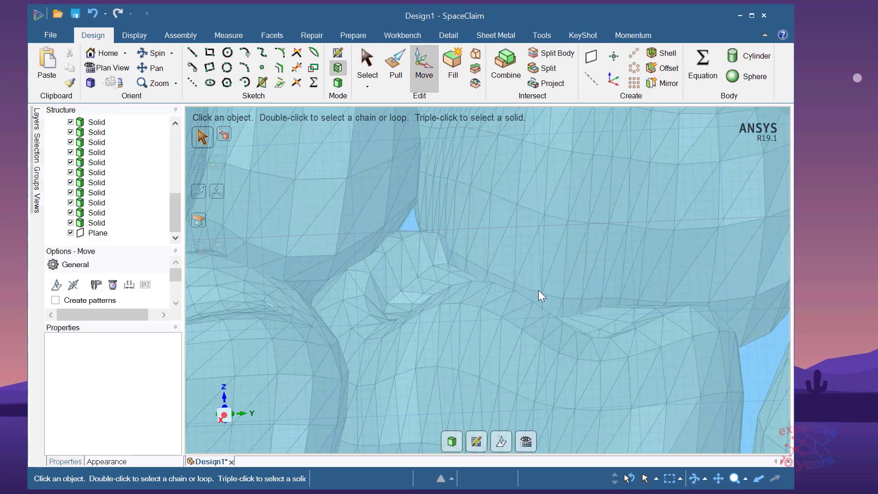
{"action": "scroll", "coordinate": [519, 268], "scroll_direction": "down", "scroll_amount": 4}
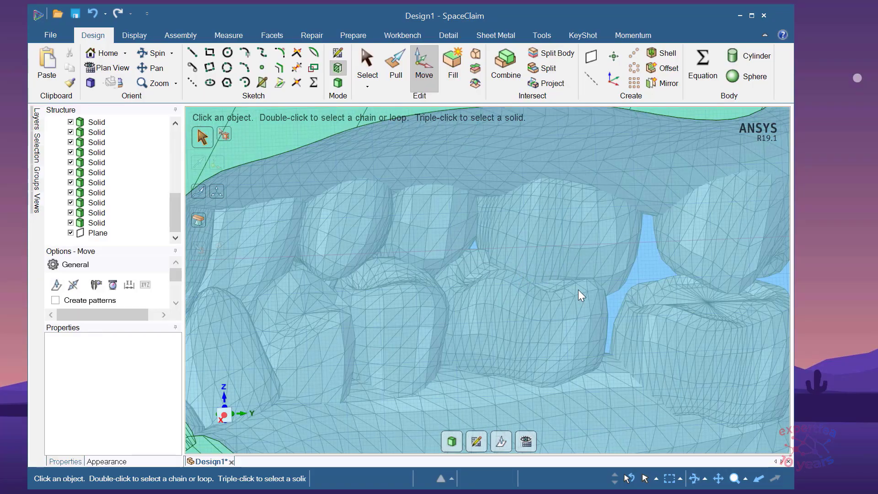
{"action": "scroll", "coordinate": [448, 259], "scroll_direction": "up", "scroll_amount": 3}
{"action": "scroll", "coordinate": [488, 282], "scroll_direction": "down", "scroll_amount": 3}
{"action": "middle_click_drag", "start_coordinate": [540, 295], "coordinate": [490, 301]}
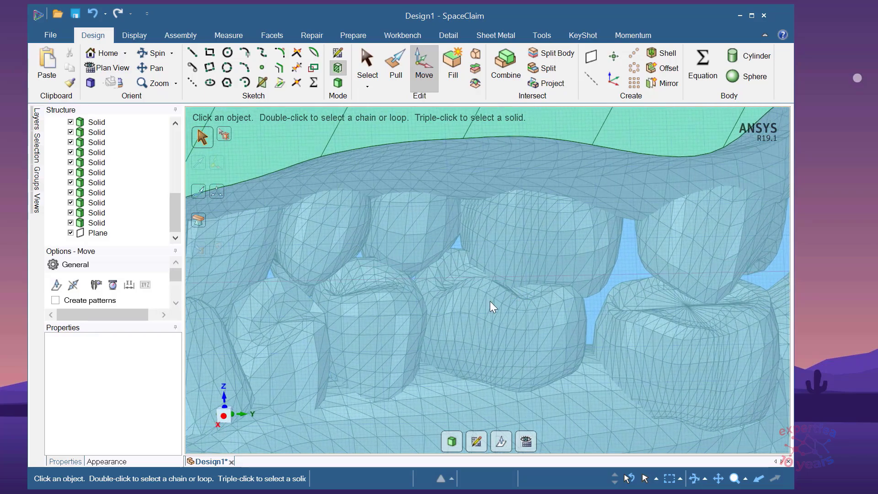
Examine close up where an upper back tooth meets the lower tooth beneath it for overlap.
{"action": "middle_click_drag", "start_coordinate": [402, 288], "coordinate": [416, 288]}
{"action": "scroll", "coordinate": [382, 261], "scroll_direction": "up", "scroll_amount": 4}
{"action": "middle_click_drag", "start_coordinate": [389, 250], "coordinate": [411, 228]}
{"action": "scroll", "coordinate": [392, 243], "scroll_direction": "up", "scroll_amount": 6}
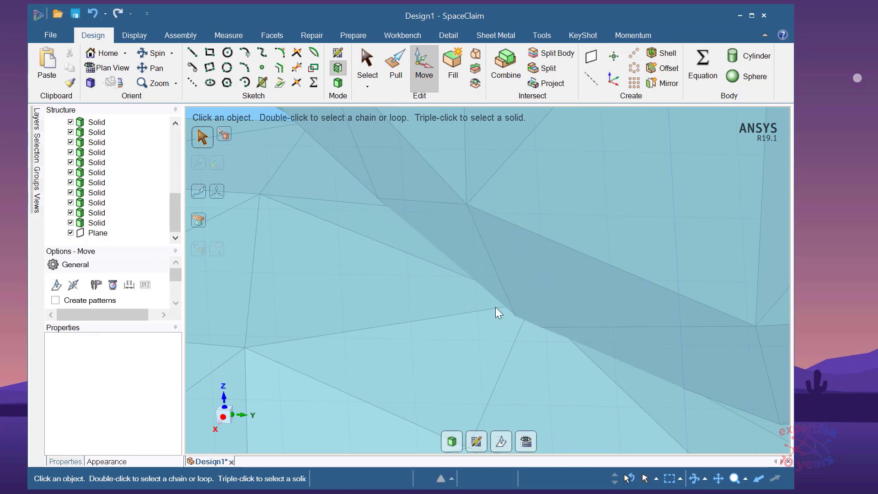
{"action": "scroll", "coordinate": [541, 312], "scroll_direction": "down", "scroll_amount": 8}
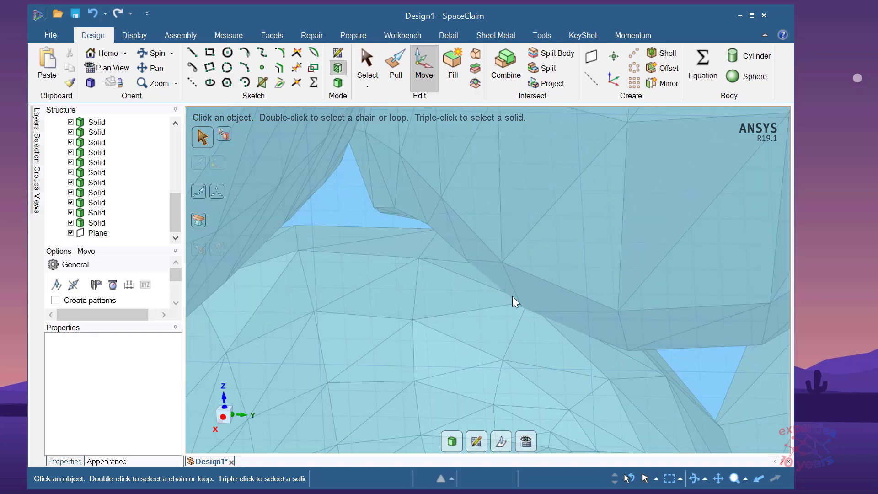
Return to 3D mode, hide the Plane and turn the model to the inner side of the teeth.
{"action": "left_click", "coordinate": [453, 442]}
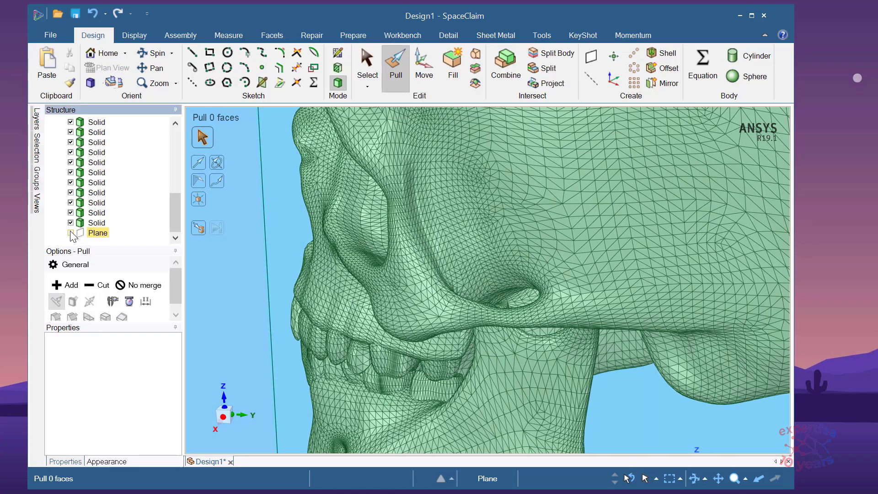
{"action": "left_click", "coordinate": [70, 233]}
{"action": "scroll", "coordinate": [320, 233], "scroll_direction": "down", "scroll_amount": 3}
{"action": "middle_click_drag", "start_coordinate": [535, 310], "coordinate": [418, 215]}
{"action": "scroll", "coordinate": [520, 330], "scroll_direction": "up", "scroll_amount": 5}
{"action": "scroll", "coordinate": [520, 330], "scroll_direction": "up", "scroll_amount": 3}
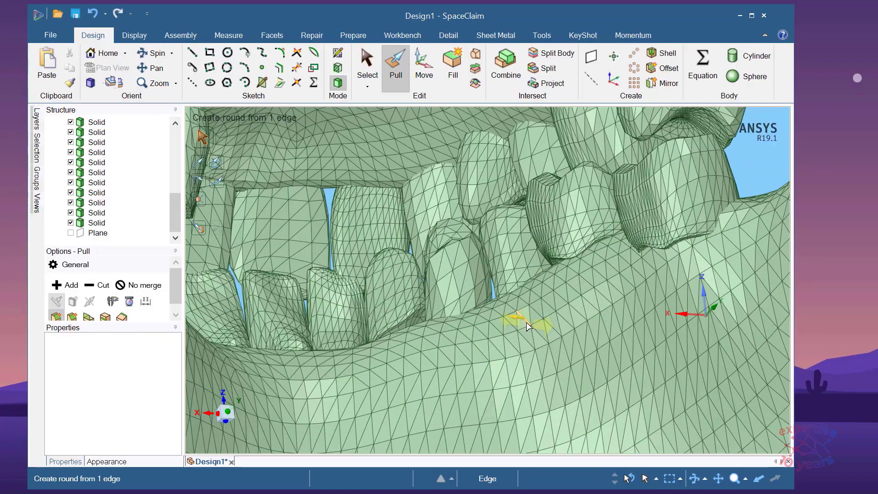
Inspect the contacts between the upper and lower back teeth from inside the mouth.
{"action": "middle_click_drag", "start_coordinate": [616, 191], "coordinate": [627, 218]}
{"action": "scroll", "coordinate": [663, 179], "scroll_direction": "up", "scroll_amount": 2}
{"action": "scroll", "coordinate": [723, 135], "scroll_direction": "up", "scroll_amount": 3}
{"action": "scroll", "coordinate": [529, 204], "scroll_direction": "down", "scroll_amount": 3}
{"action": "mouse_move", "coordinate": [557, 211]}
{"action": "middle_mouse_down"}
{"action": "mouse_move", "coordinate": [552, 201]}
{"action": "mouse_move", "coordinate": [633, 166]}
{"action": "mouse_move", "coordinate": [538, 206]}
{"action": "middle_mouse_up"}
{"action": "scroll", "coordinate": [478, 195], "scroll_direction": "up", "scroll_amount": 5}
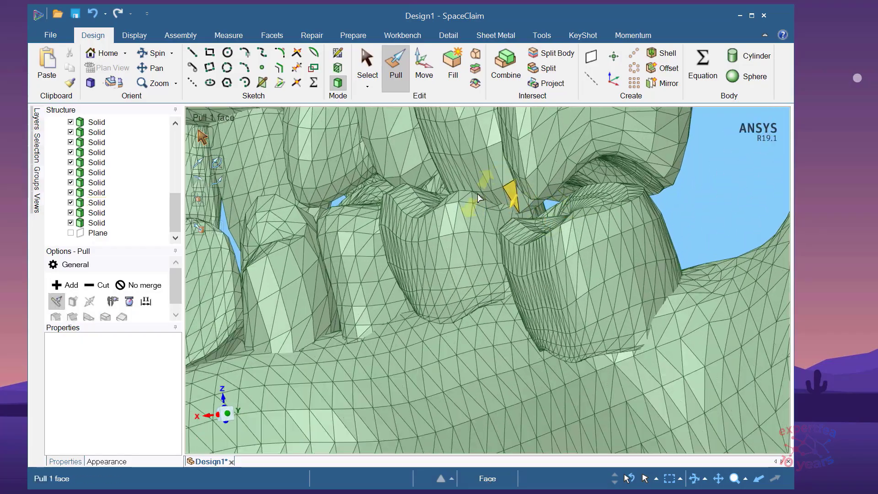
{"action": "scroll", "coordinate": [620, 256], "scroll_direction": "down", "scroll_amount": 5}
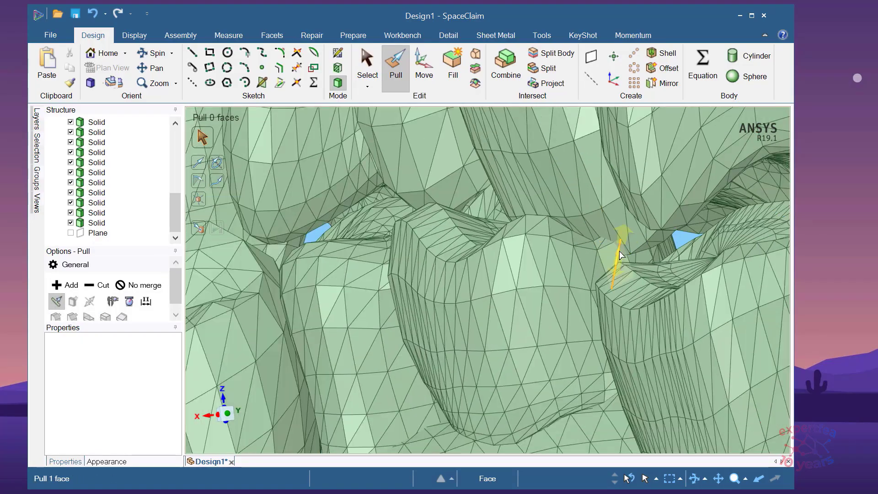
{"action": "scroll", "coordinate": [584, 256], "scroll_direction": "down", "scroll_amount": 3}
{"action": "scroll", "coordinate": [438, 239], "scroll_direction": "up", "scroll_amount": 2}
{"action": "scroll", "coordinate": [441, 262], "scroll_direction": "down", "scroll_amount": 3}
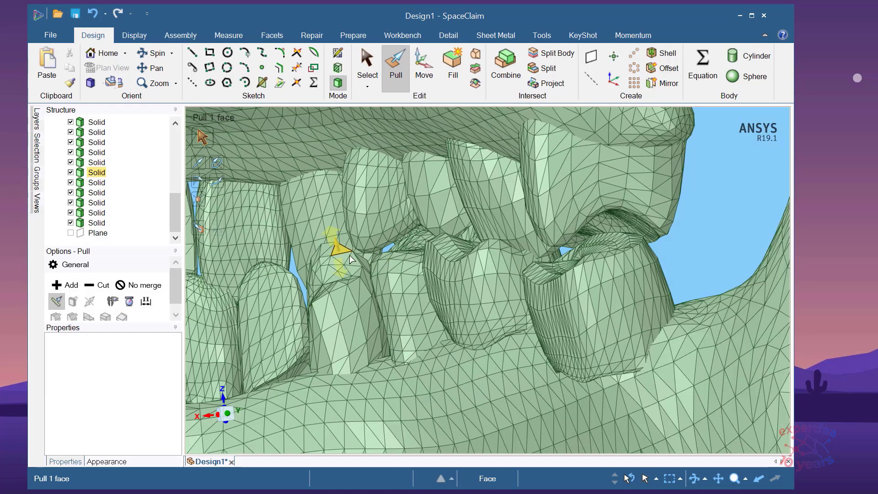
Examine the contact between the two rearmost lower teeth and the upper tooth above them from the inner side.
{"action": "scroll", "coordinate": [514, 274], "scroll_direction": "up", "scroll_amount": 5}
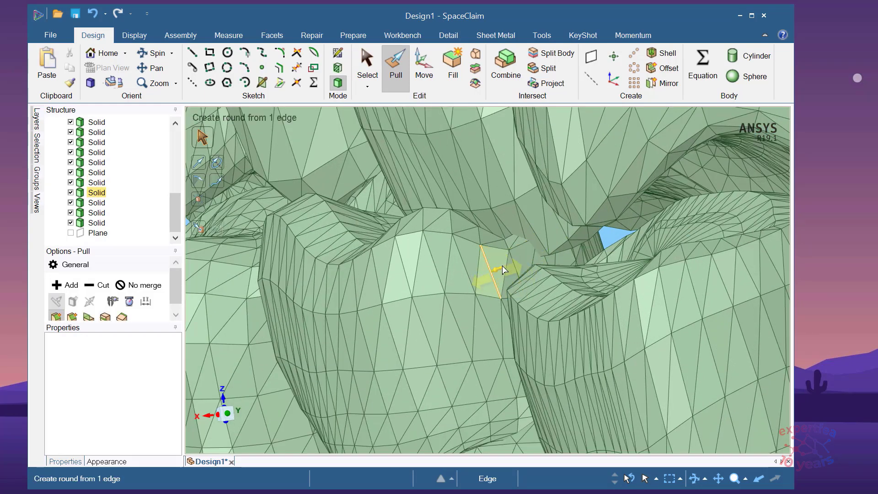
{"action": "scroll", "coordinate": [504, 258], "scroll_direction": "down", "scroll_amount": 3}
{"action": "scroll", "coordinate": [503, 261], "scroll_direction": "up", "scroll_amount": 5}
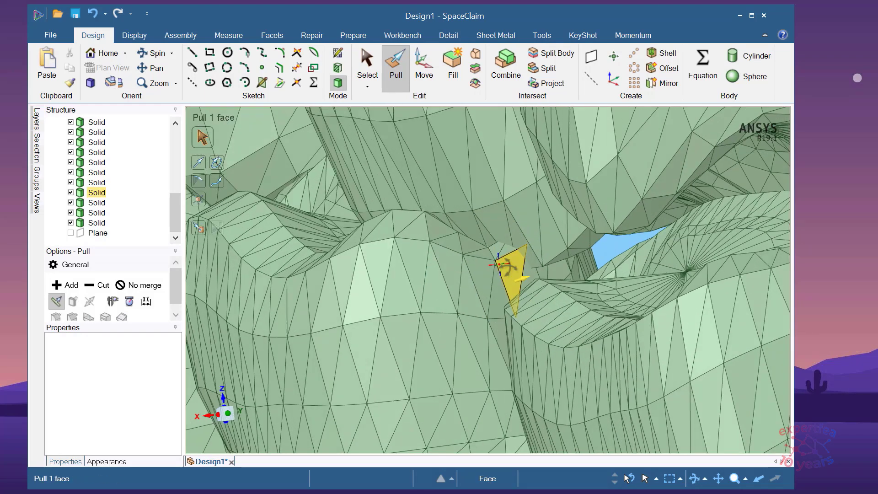
{"action": "scroll", "coordinate": [496, 257], "scroll_direction": "down", "scroll_amount": 5}
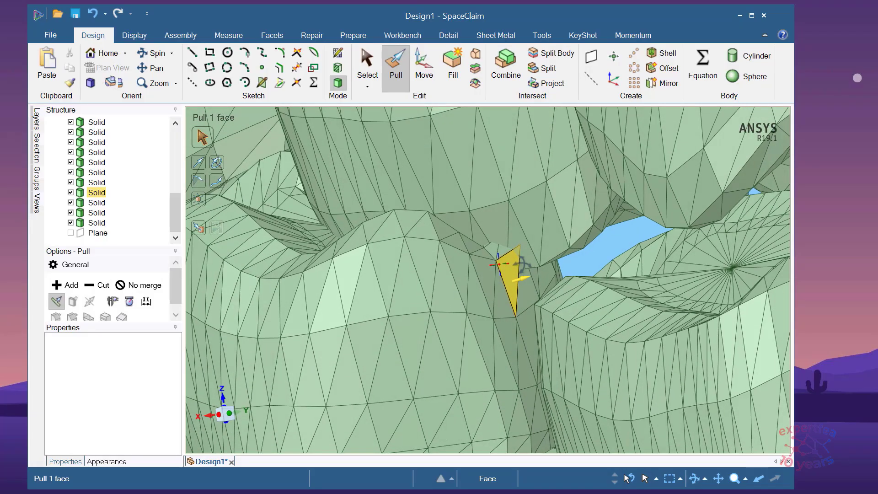
{"action": "scroll", "coordinate": [489, 250], "scroll_direction": "up", "scroll_amount": 3}
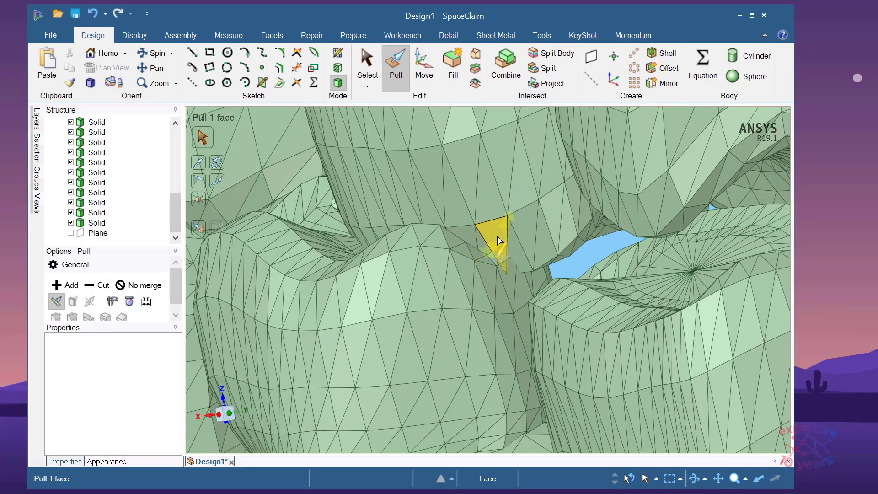
{"action": "scroll", "coordinate": [503, 247], "scroll_direction": "down", "scroll_amount": 2}
{"action": "left_click", "coordinate": [524, 274]}
{"action": "scroll", "coordinate": [517, 277], "scroll_direction": "up", "scroll_amount": 3}
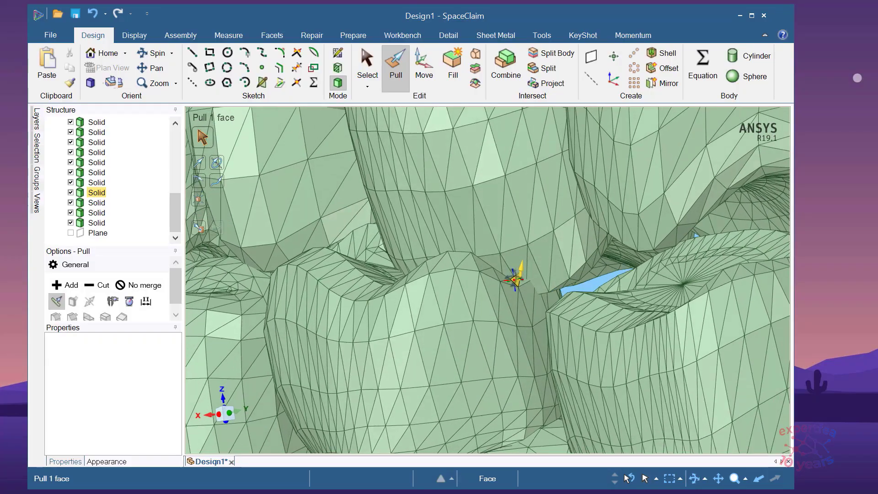
{"action": "middle_click_drag", "start_coordinate": [515, 279], "coordinate": [521, 270]}
{"action": "scroll", "coordinate": [523, 273], "scroll_direction": "up", "scroll_amount": 4}
{"action": "scroll", "coordinate": [521, 280], "scroll_direction": "down", "scroll_amount": 4}
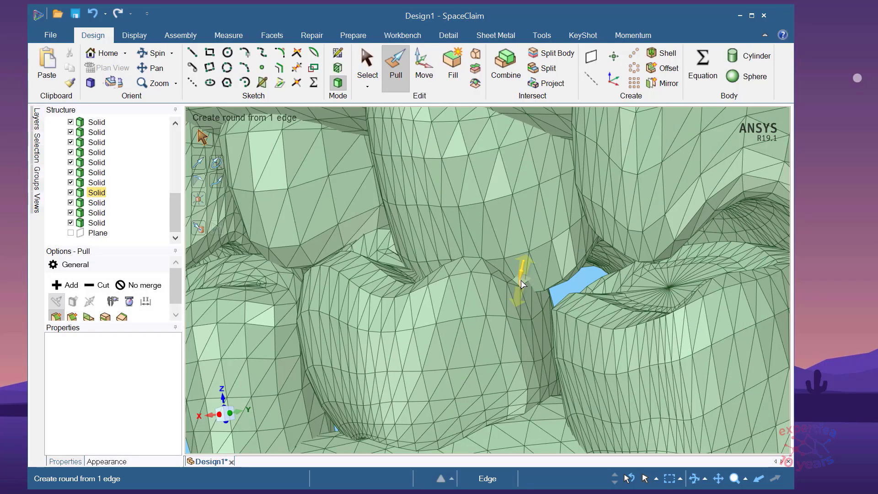
{"action": "left_click", "coordinate": [524, 283]}
{"action": "left_click", "coordinate": [521, 277]}
{"action": "scroll", "coordinate": [540, 228], "scroll_direction": "down", "scroll_amount": 3}
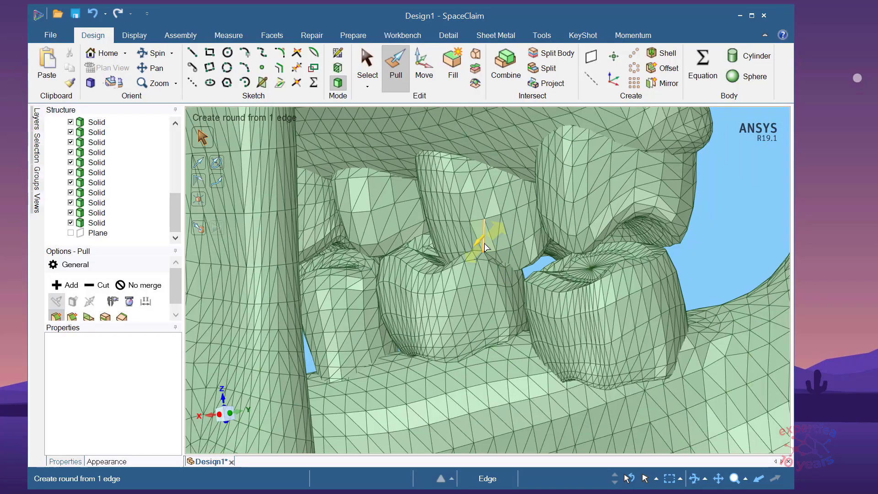
{"action": "scroll", "coordinate": [493, 277], "scroll_direction": "up", "scroll_amount": 4}
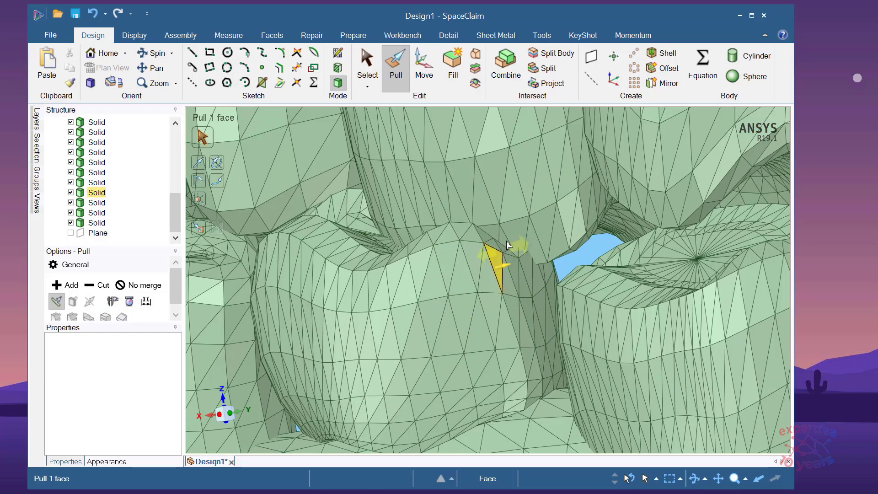
Examine where the base of the lower back tooth intersects the jaw surface.
{"action": "scroll", "coordinate": [478, 202], "scroll_direction": "down", "scroll_amount": 3}
{"action": "scroll", "coordinate": [410, 381], "scroll_direction": "up", "scroll_amount": 3}
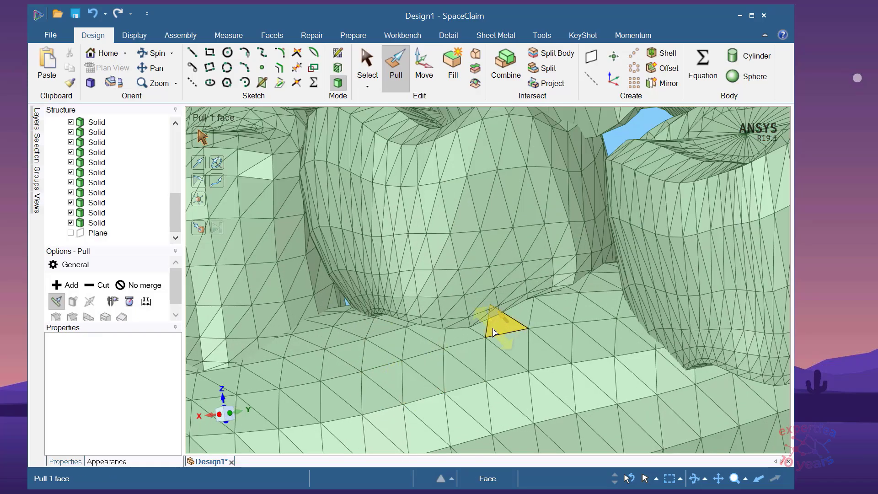
{"action": "scroll", "coordinate": [572, 312], "scroll_direction": "up", "scroll_amount": 5}
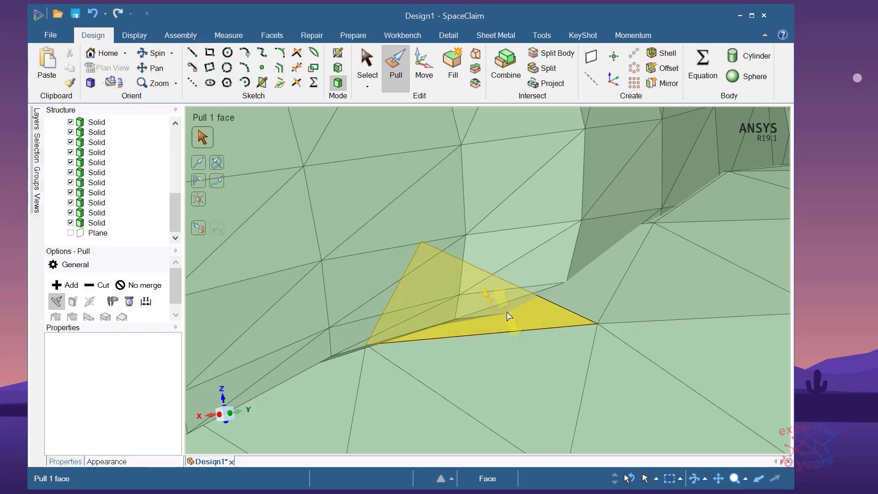
{"action": "scroll", "coordinate": [522, 274], "scroll_direction": "down", "scroll_amount": 5}
{"action": "left_click", "coordinate": [539, 320]}
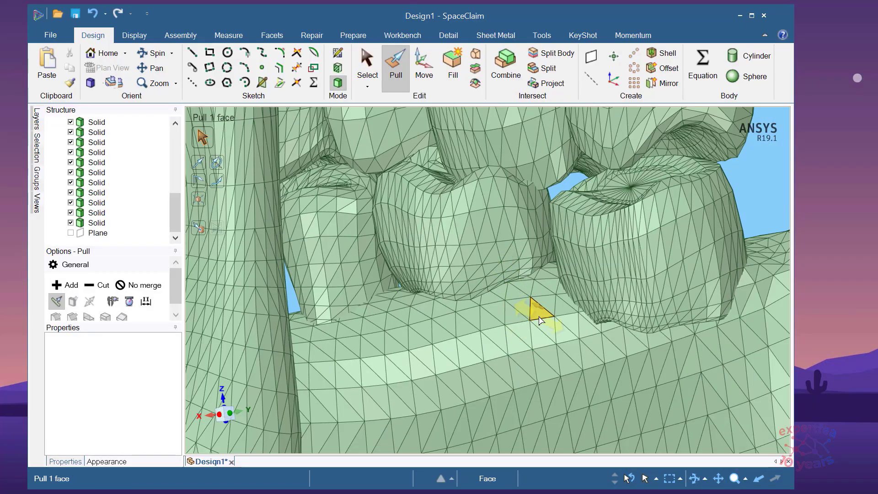
View the jaw and both rows of teeth from behind the skull.
{"action": "middle_click_drag", "start_coordinate": [654, 364], "coordinate": [675, 388]}
{"action": "middle_click_drag", "start_coordinate": [637, 330], "coordinate": [578, 343]}
{"action": "middle_click_drag", "start_coordinate": [651, 360], "coordinate": [596, 336]}
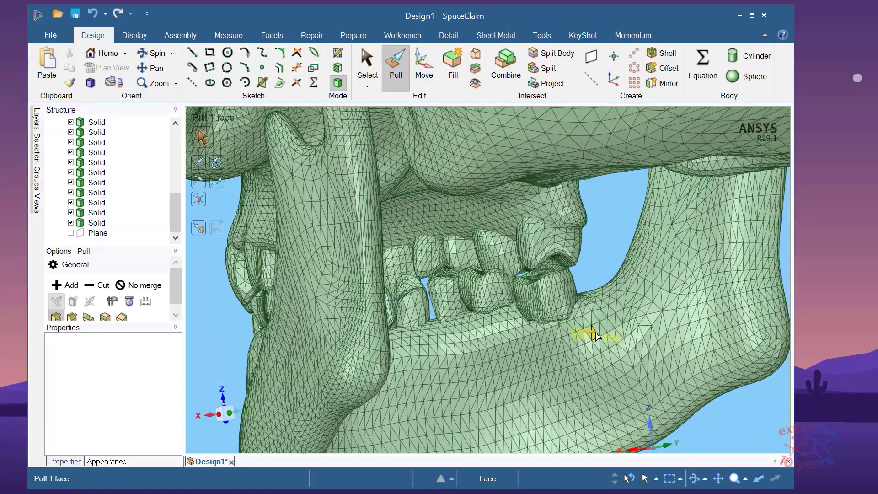
{"action": "middle_click_drag", "start_coordinate": [624, 281], "coordinate": [590, 274]}
{"action": "scroll", "coordinate": [590, 277], "scroll_direction": "down", "scroll_amount": 3}
{"action": "scroll", "coordinate": [479, 278], "scroll_direction": "up", "scroll_amount": 2}
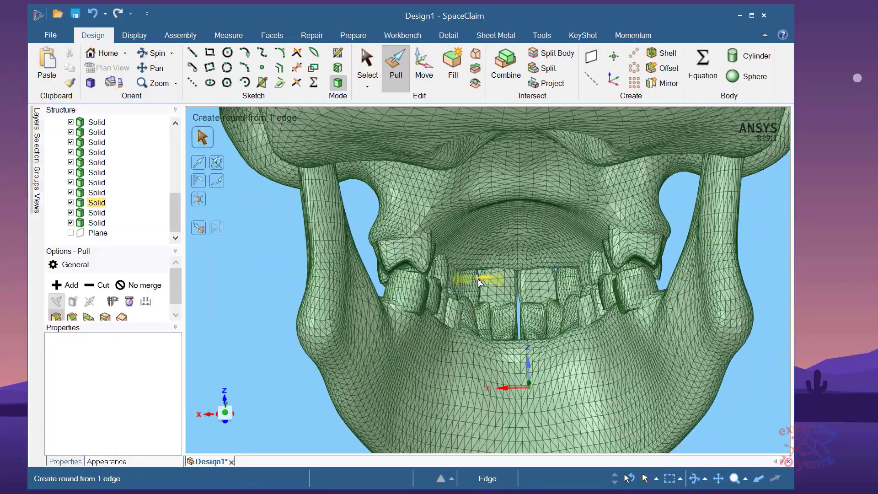
Inspect the gaps and contacts between the teeth on the opposite side of the jaw from inside the mouth.
{"action": "scroll", "coordinate": [411, 291], "scroll_direction": "up", "scroll_amount": 5}
{"action": "mouse_move", "coordinate": [402, 270]}
{"action": "middle_mouse_down"}
{"action": "mouse_move", "coordinate": [428, 300]}
{"action": "mouse_move", "coordinate": [386, 284]}
{"action": "mouse_move", "coordinate": [383, 294]}
{"action": "middle_mouse_up"}
{"action": "scroll", "coordinate": [605, 261], "scroll_direction": "up", "scroll_amount": 5}
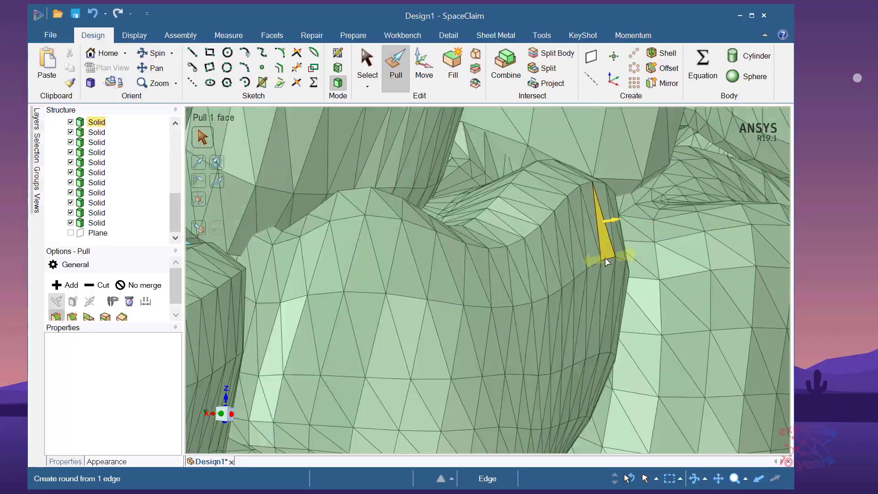
{"action": "scroll", "coordinate": [503, 247], "scroll_direction": "down", "scroll_amount": 5}
{"action": "scroll", "coordinate": [467, 265], "scroll_direction": "up", "scroll_amount": 5}
{"action": "scroll", "coordinate": [478, 272], "scroll_direction": "down", "scroll_amount": 5}
{"action": "middle_click_drag", "start_coordinate": [478, 265], "coordinate": [475, 287]}
{"action": "scroll", "coordinate": [649, 256], "scroll_direction": "up", "scroll_amount": 5}
{"action": "scroll", "coordinate": [503, 258], "scroll_direction": "down", "scroll_amount": 5}
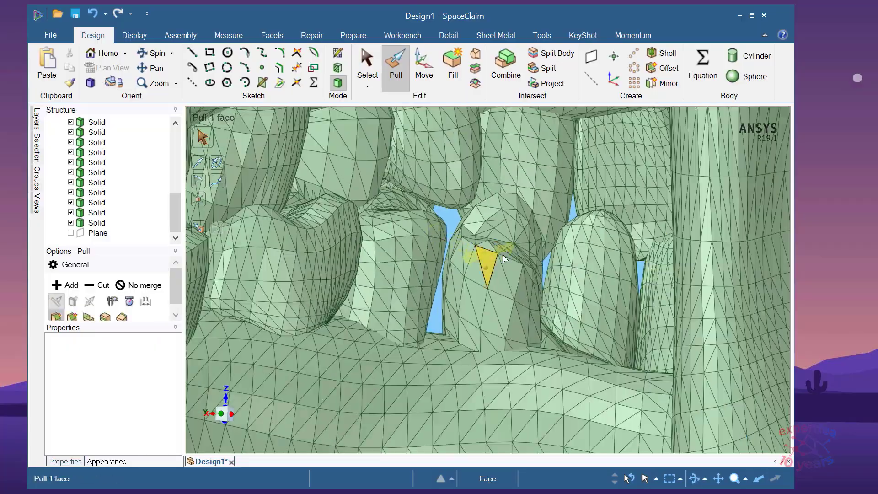
{"action": "mouse_move", "coordinate": [528, 256]}
{"action": "middle_mouse_down"}
{"action": "mouse_move", "coordinate": [574, 258]}
{"action": "mouse_move", "coordinate": [553, 248]}
{"action": "mouse_move", "coordinate": [521, 251]}
{"action": "mouse_move", "coordinate": [558, 271]}
{"action": "mouse_move", "coordinate": [556, 251]}
{"action": "mouse_move", "coordinate": [575, 264]}
{"action": "middle_mouse_up"}
{"action": "scroll", "coordinate": [596, 215], "scroll_direction": "up", "scroll_amount": 5}
{"action": "scroll", "coordinate": [378, 199], "scroll_direction": "down", "scroll_amount": 5}
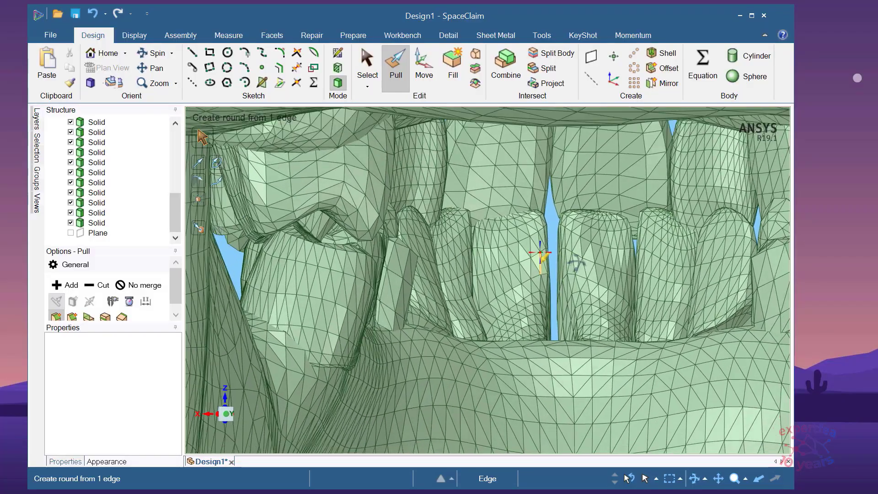
Review the whole skull, teeth and jaw assembly from the outside, going from the side round to the front.
{"action": "scroll", "coordinate": [530, 285], "scroll_direction": "down", "scroll_amount": 5}
{"action": "middle_click_drag", "start_coordinate": [505, 291], "coordinate": [611, 293]}
{"action": "scroll", "coordinate": [427, 251], "scroll_direction": "down", "scroll_amount": 4}
{"action": "scroll", "coordinate": [600, 212], "scroll_direction": "up", "scroll_amount": 4}
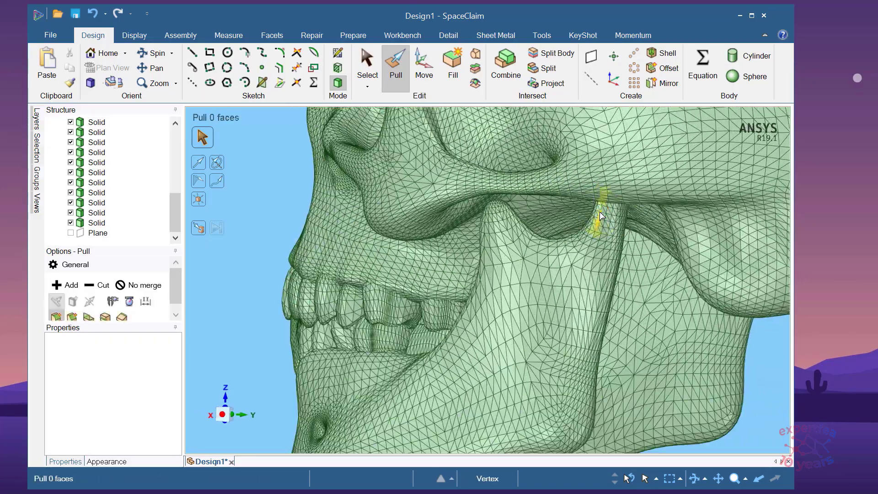
{"action": "scroll", "coordinate": [457, 330], "scroll_direction": "down", "scroll_amount": 2}
{"action": "middle_click_drag", "start_coordinate": [438, 306], "coordinate": [498, 292]}
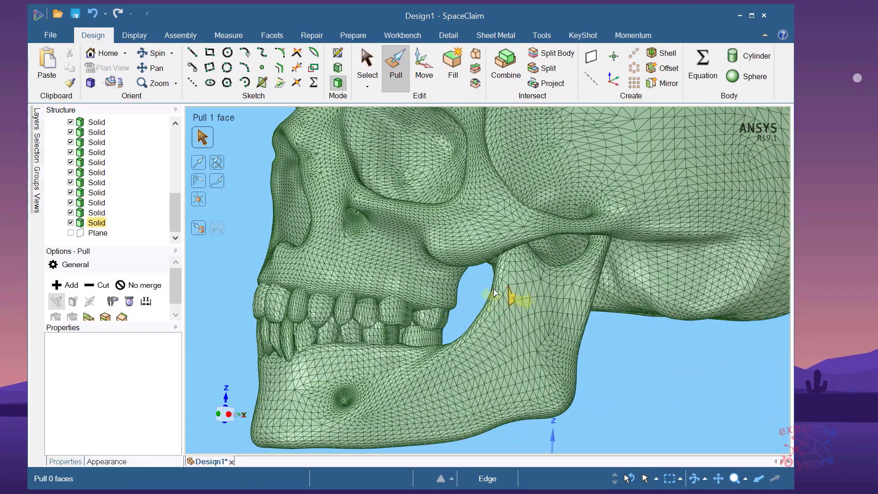
{"action": "scroll", "coordinate": [449, 270], "scroll_direction": "down", "scroll_amount": 2}
{"action": "scroll", "coordinate": [360, 293], "scroll_direction": "up", "scroll_amount": 2}
{"action": "middle_click_drag", "start_coordinate": [345, 307], "coordinate": [460, 328]}
{"action": "scroll", "coordinate": [460, 328], "scroll_direction": "down", "scroll_amount": 3}
Orient the skull to a straight front view and examine the front teeth and their contacts.
{"action": "left_click", "coordinate": [295, 388]}
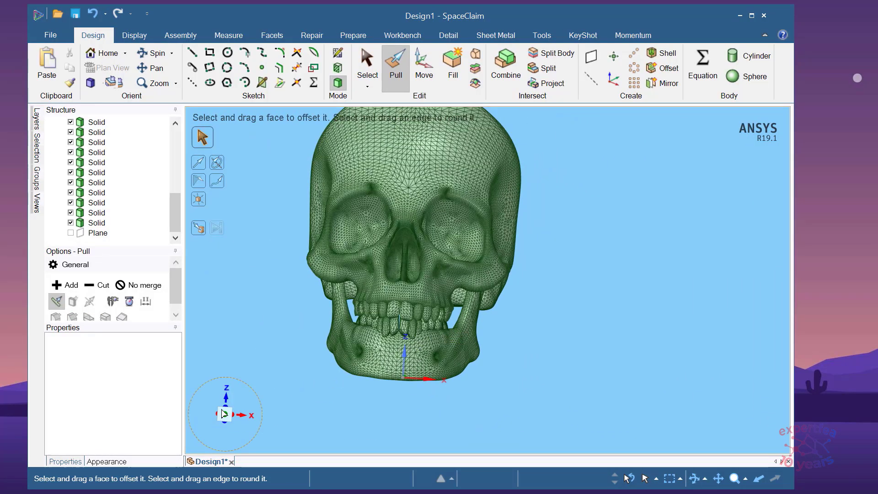
{"action": "left_click", "coordinate": [224, 414]}
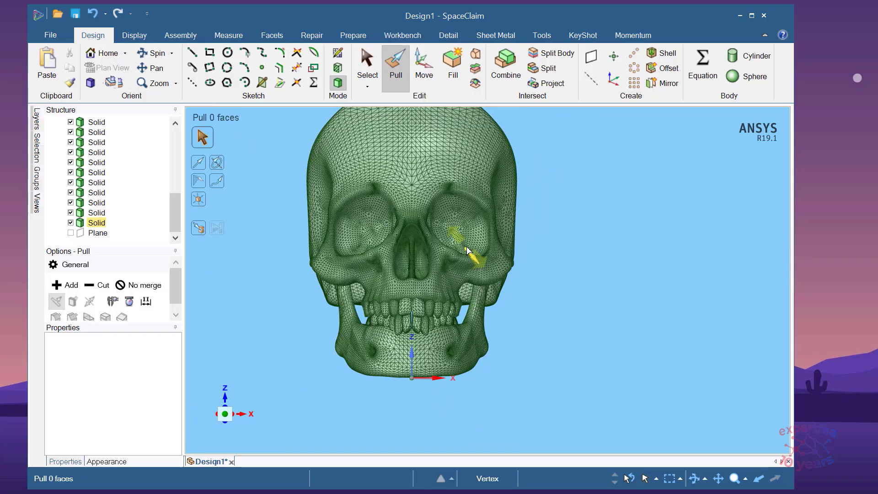
{"action": "left_click", "coordinate": [411, 327]}
{"action": "scroll", "coordinate": [412, 329], "scroll_direction": "up", "scroll_amount": 2}
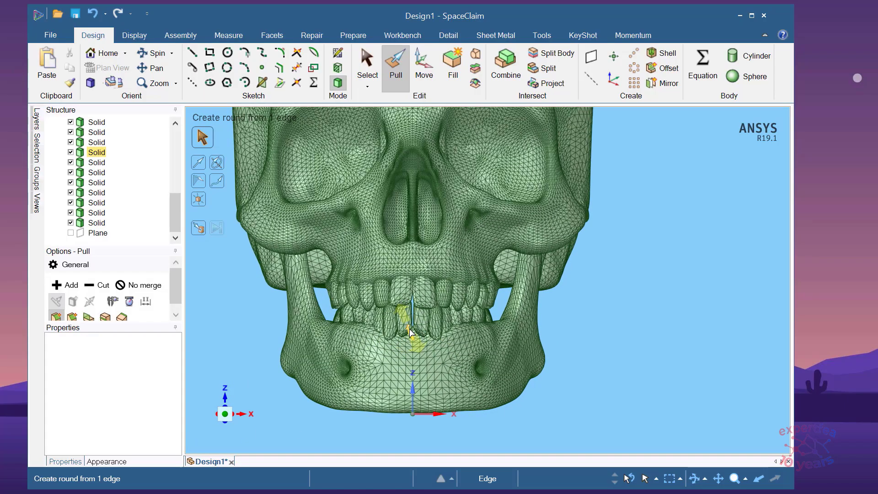
{"action": "scroll", "coordinate": [373, 325], "scroll_direction": "up", "scroll_amount": 4}
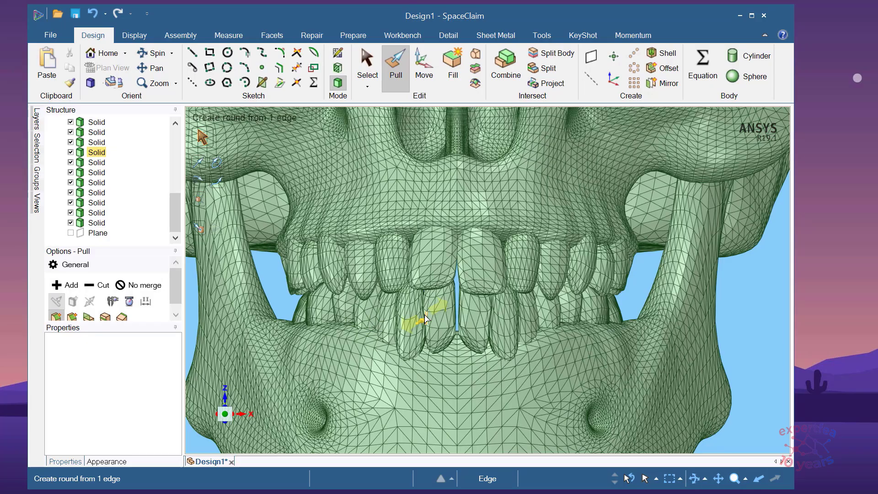
{"action": "scroll", "coordinate": [424, 319], "scroll_direction": "down", "scroll_amount": 4}
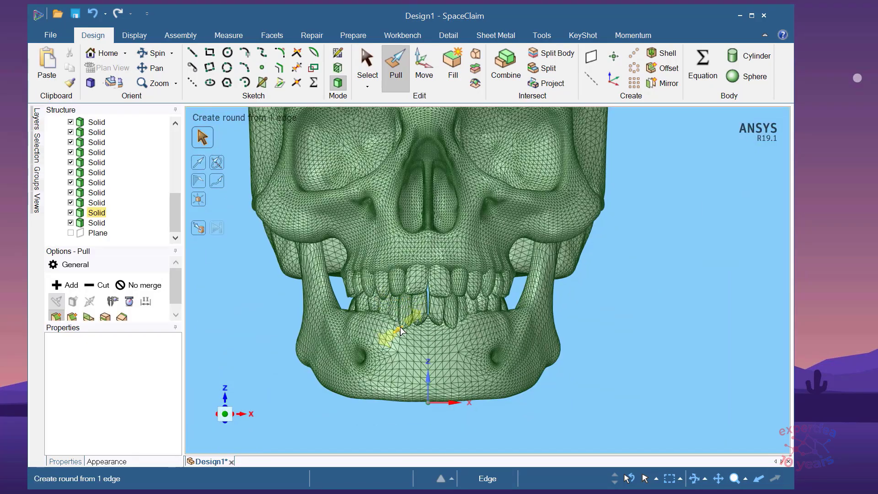
{"action": "scroll", "coordinate": [442, 307], "scroll_direction": "up", "scroll_amount": 3}
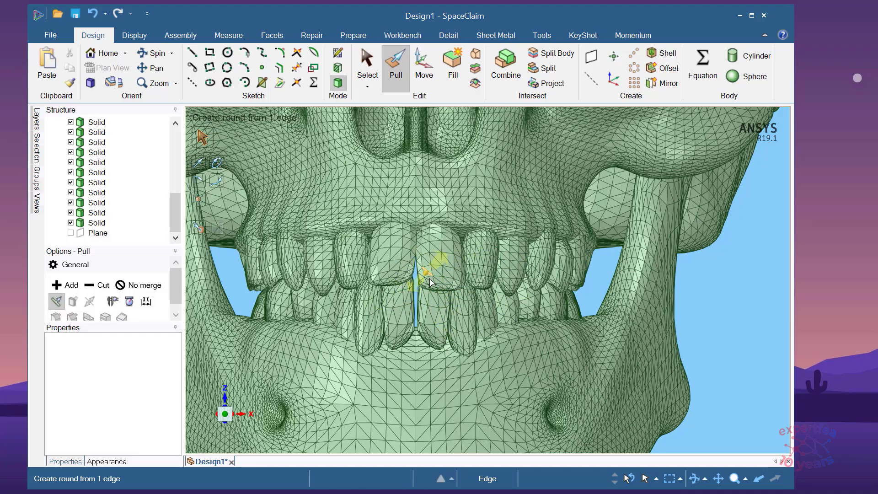
Create a plane through the jaw's vertical midline edges between the two lower central incisors.
{"action": "scroll", "coordinate": [404, 359], "scroll_direction": "up", "scroll_amount": 3}
{"action": "scroll", "coordinate": [394, 314], "scroll_direction": "down", "scroll_amount": 3}
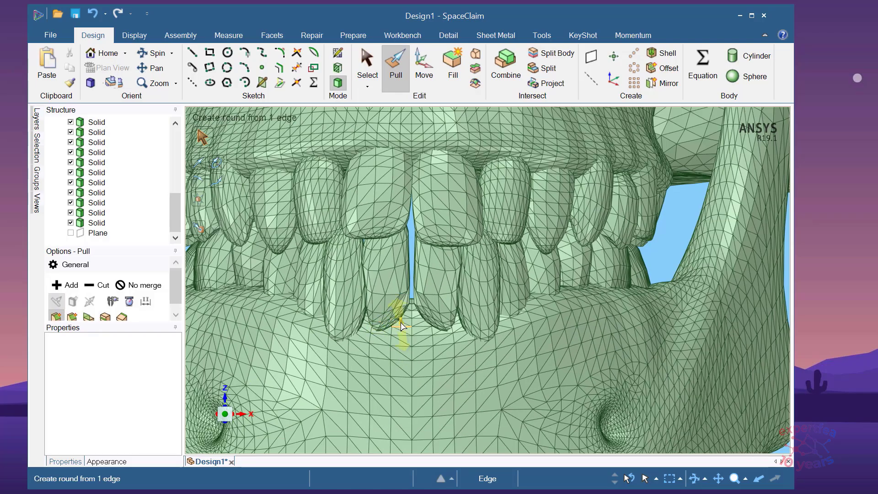
{"action": "scroll", "coordinate": [412, 325], "scroll_direction": "up", "scroll_amount": 5}
{"action": "scroll", "coordinate": [423, 346], "scroll_direction": "up", "scroll_amount": 2}
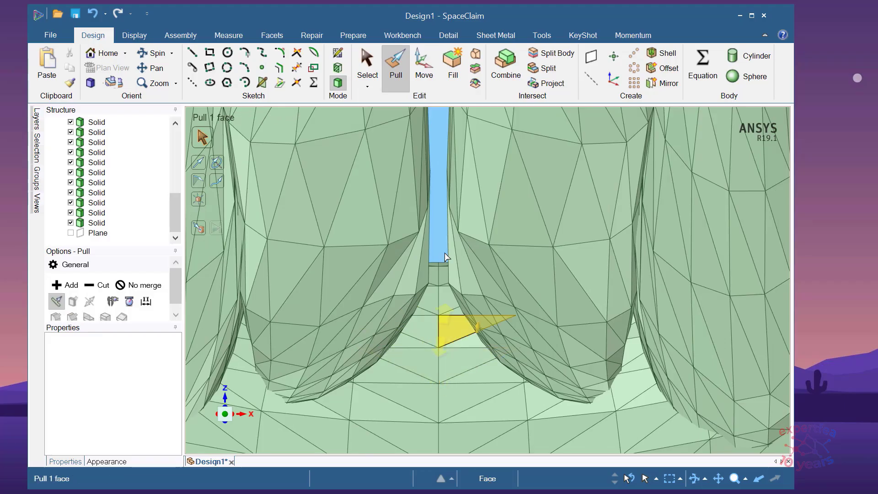
{"action": "key", "text": "s"}
{"action": "left_click_drag", "start_coordinate": [432, 249], "coordinate": [445, 400]}
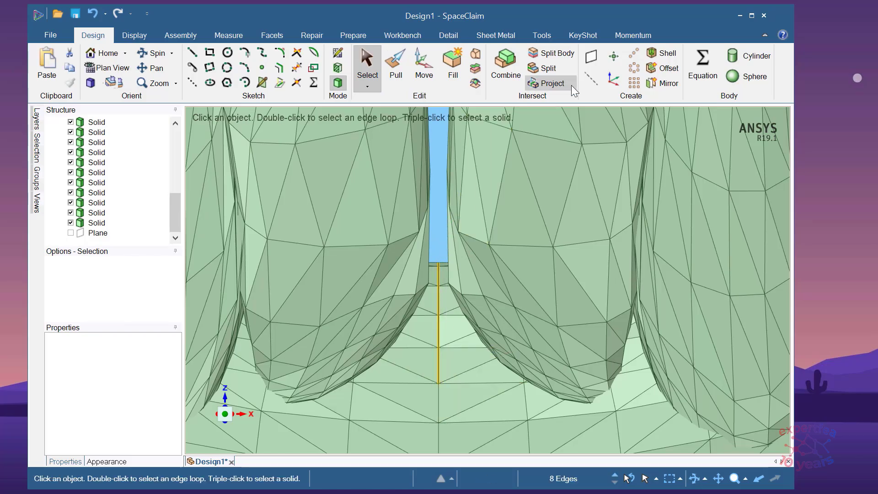
{"action": "left_click", "coordinate": [591, 58]}
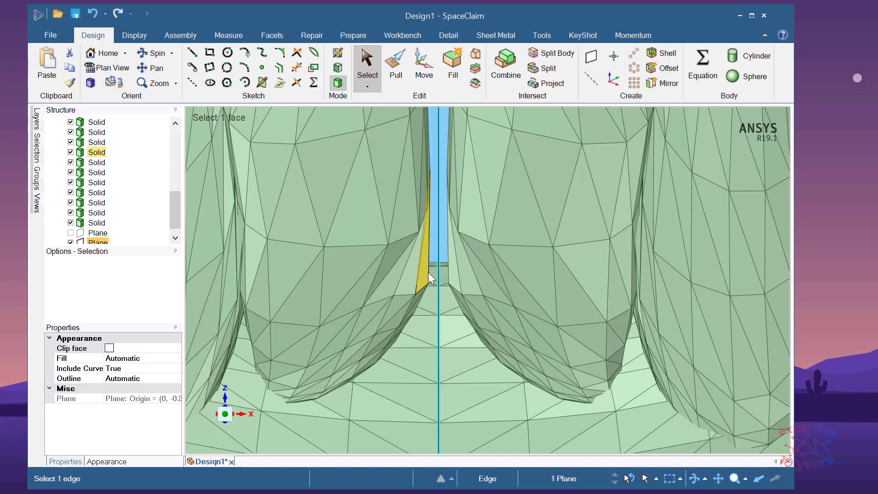
Delete the older, hidden plane from the design and keep the new midline plane.
{"action": "scroll", "coordinate": [431, 276], "scroll_direction": "down", "scroll_amount": 3}
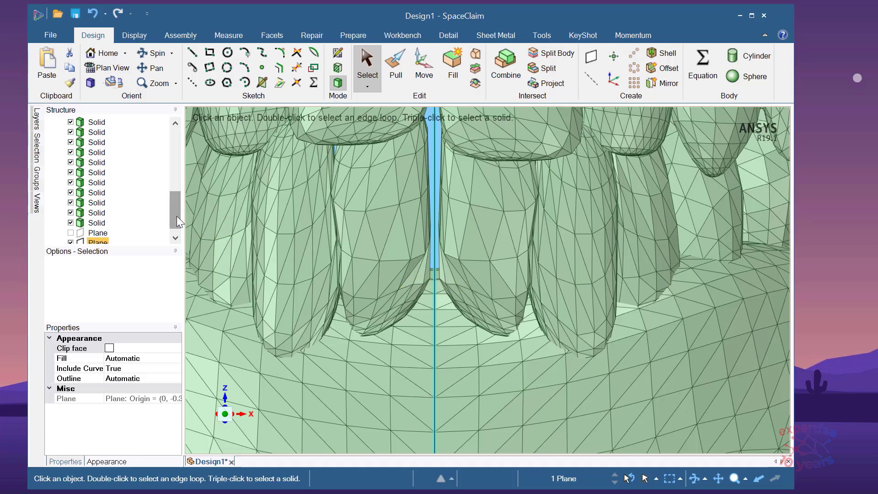
{"action": "scroll", "coordinate": [177, 215], "scroll_direction": "down", "scroll_amount": 1}
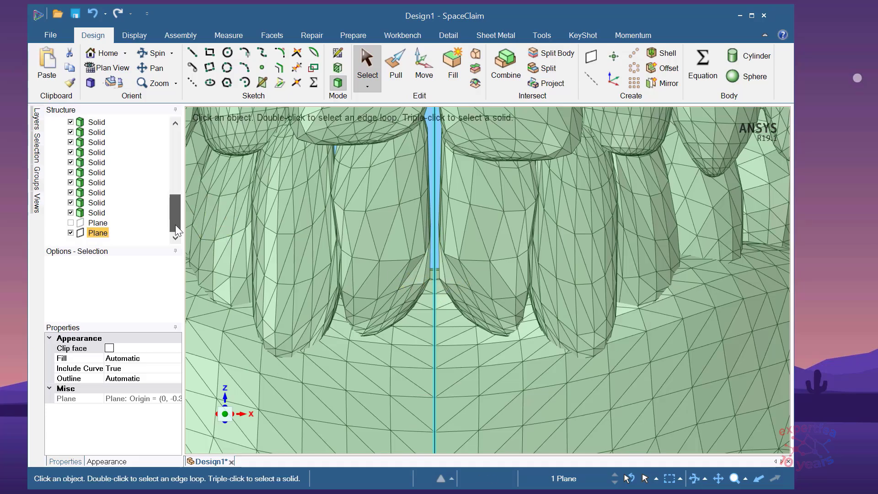
{"action": "left_click", "coordinate": [97, 223]}
{"action": "scroll", "coordinate": [339, 254], "scroll_direction": "down", "scroll_amount": 3}
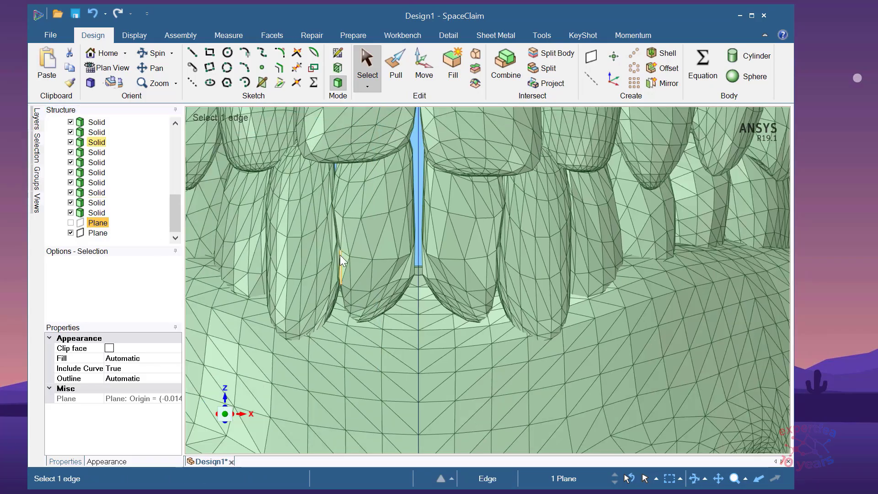
{"action": "right_click", "coordinate": [98, 224]}
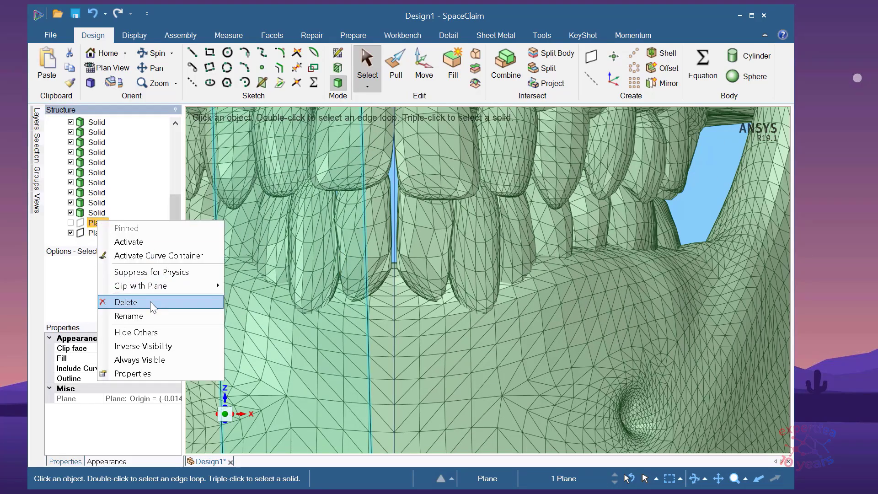
{"action": "left_click", "coordinate": [201, 301]}
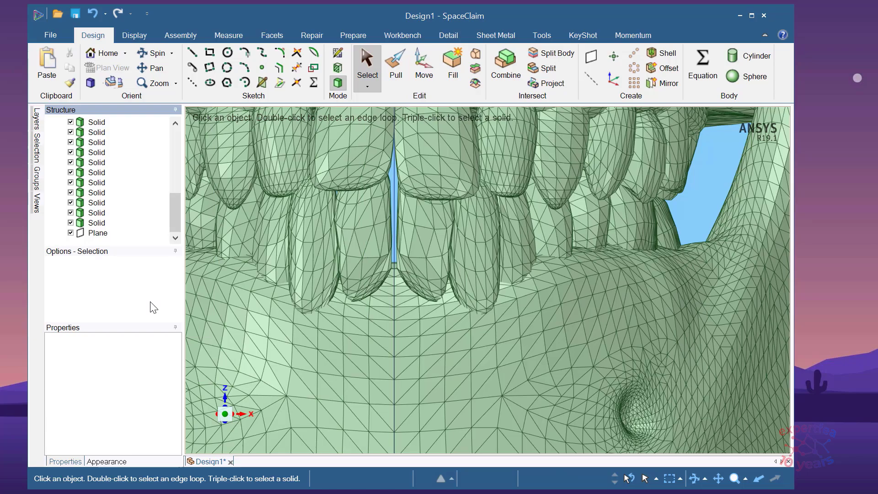
Highlight the midline plane and examine where it passes between the lower and upper central incisors.
{"action": "left_click", "coordinate": [97, 233]}
{"action": "scroll", "coordinate": [388, 268], "scroll_direction": "up", "scroll_amount": 3}
{"action": "scroll", "coordinate": [360, 294], "scroll_direction": "down", "scroll_amount": 1}
{"action": "scroll", "coordinate": [355, 295], "scroll_direction": "up", "scroll_amount": 3}
{"action": "scroll", "coordinate": [380, 328], "scroll_direction": "down", "scroll_amount": 2}
{"action": "scroll", "coordinate": [379, 322], "scroll_direction": "up", "scroll_amount": 2}
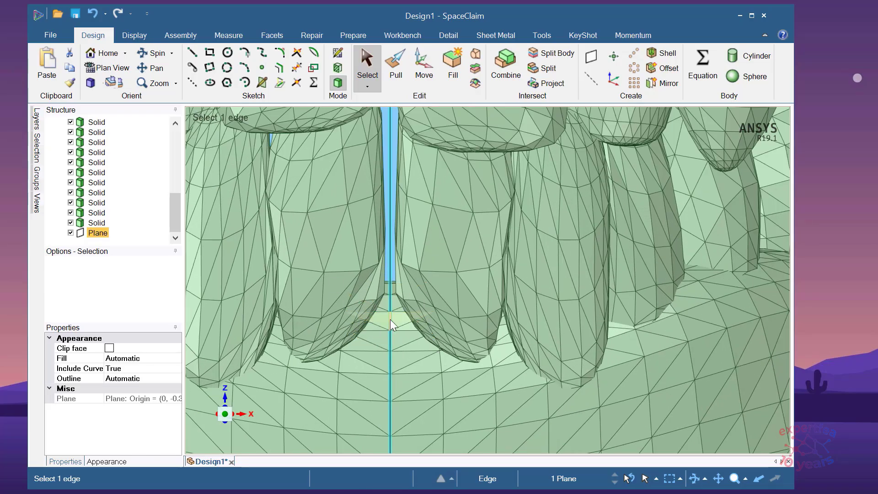
{"action": "scroll", "coordinate": [391, 310], "scroll_direction": "down", "scroll_amount": 2}
{"action": "scroll", "coordinate": [396, 195], "scroll_direction": "up", "scroll_amount": 2}
{"action": "scroll", "coordinate": [389, 184], "scroll_direction": "up", "scroll_amount": 4}
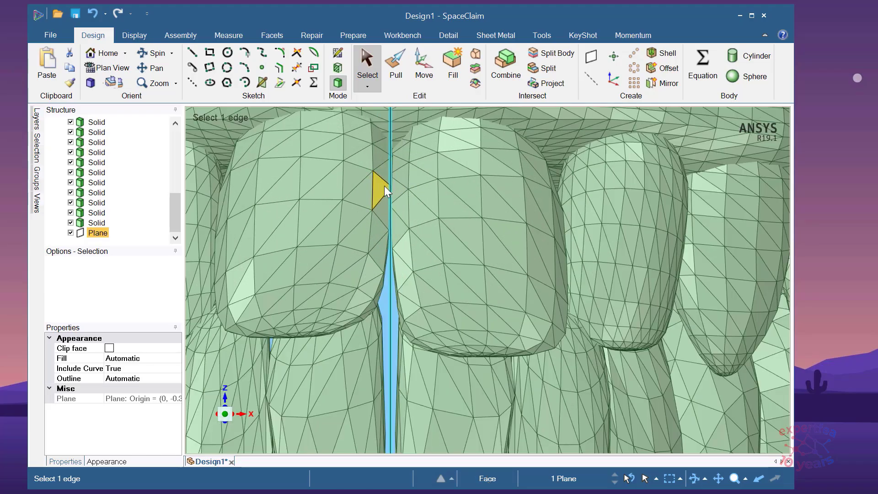
{"action": "scroll", "coordinate": [407, 207], "scroll_direction": "up", "scroll_amount": 2}
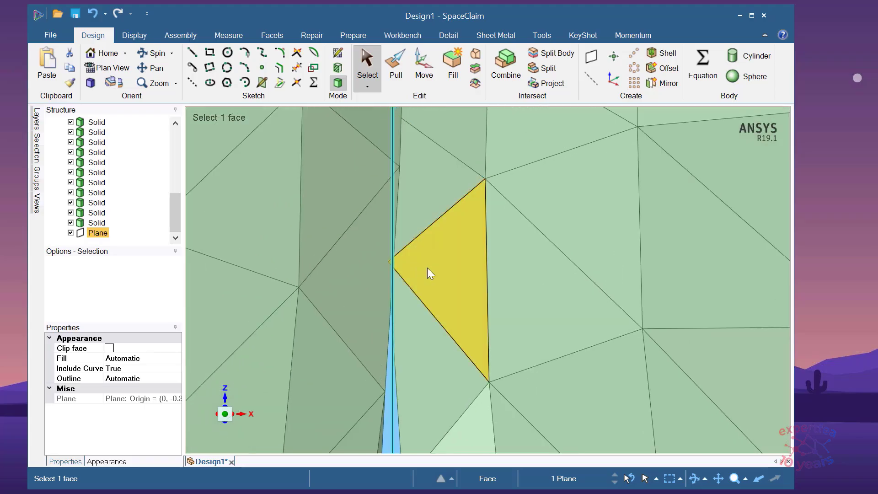
{"action": "scroll", "coordinate": [359, 295], "scroll_direction": "down", "scroll_amount": 5}
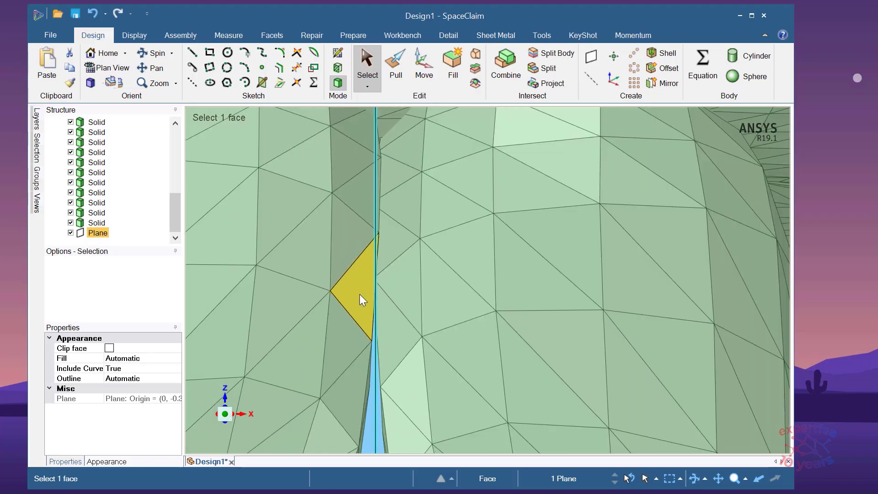
{"action": "scroll", "coordinate": [360, 206], "scroll_direction": "up", "scroll_amount": 2}
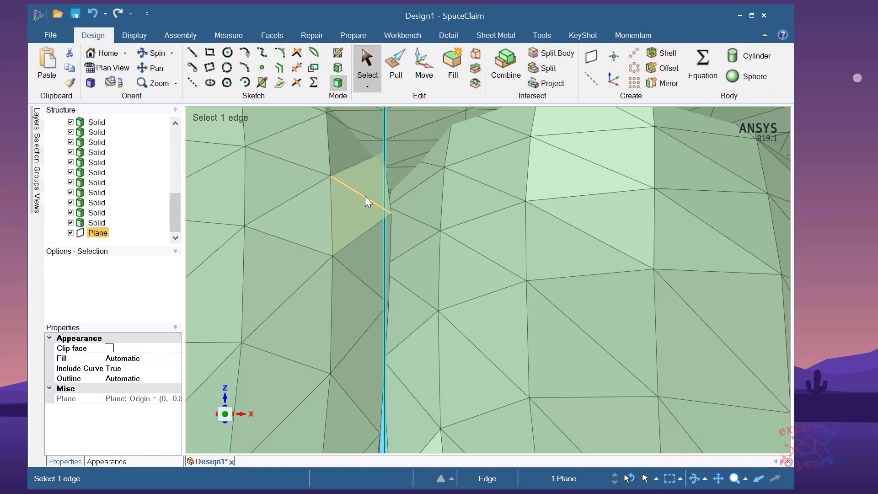
{"action": "scroll", "coordinate": [365, 195], "scroll_direction": "down", "scroll_amount": 2}
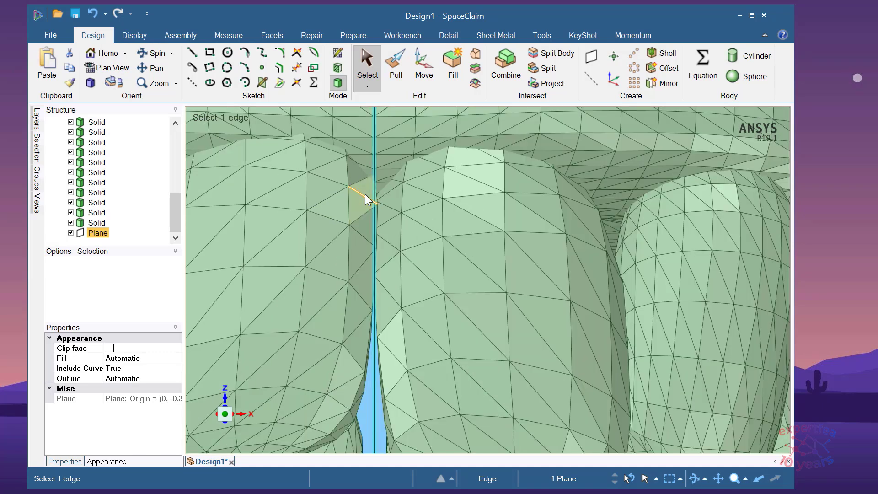
{"action": "scroll", "coordinate": [364, 191], "scroll_direction": "down", "scroll_amount": 3}
{"action": "scroll", "coordinate": [362, 191], "scroll_direction": "up", "scroll_amount": 3}
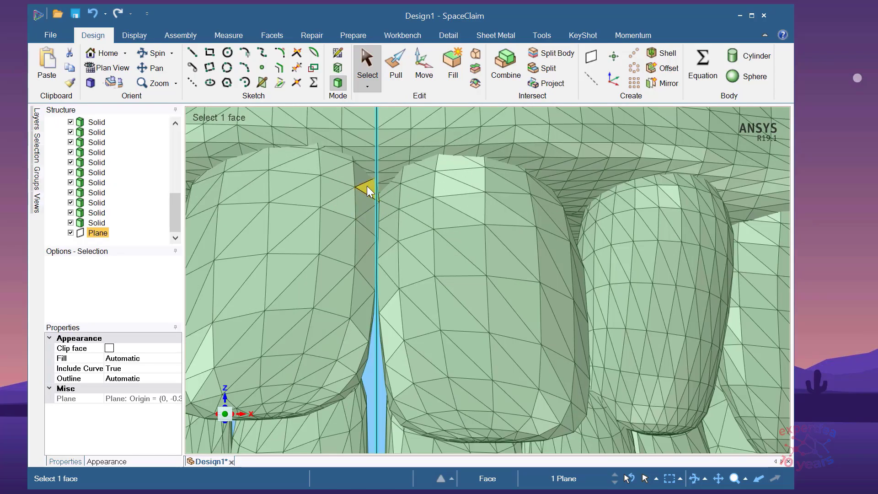
Highlight the complete upper central incisor body beside the midline plane to check how far it crosses the plane.
{"action": "scroll", "coordinate": [366, 186], "scroll_direction": "up", "scroll_amount": 2}
{"action": "triple_click", "coordinate": [366, 186]}
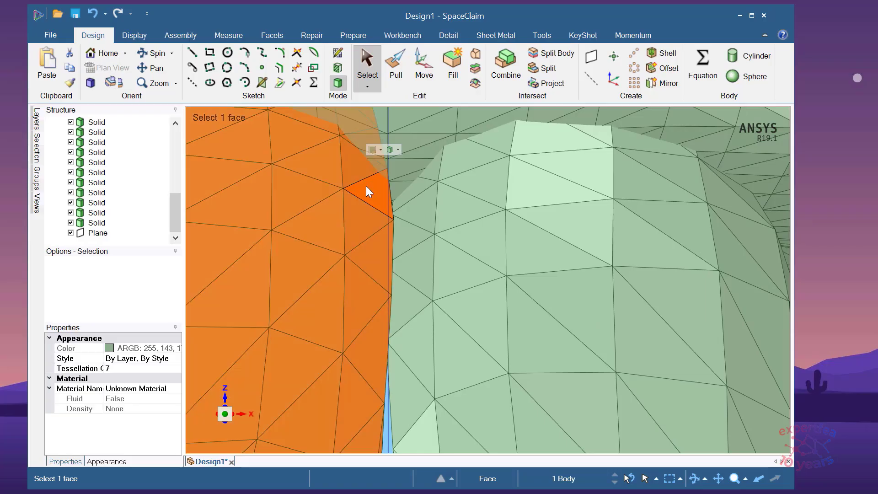
{"action": "scroll", "coordinate": [396, 261], "scroll_direction": "down", "scroll_amount": 5}
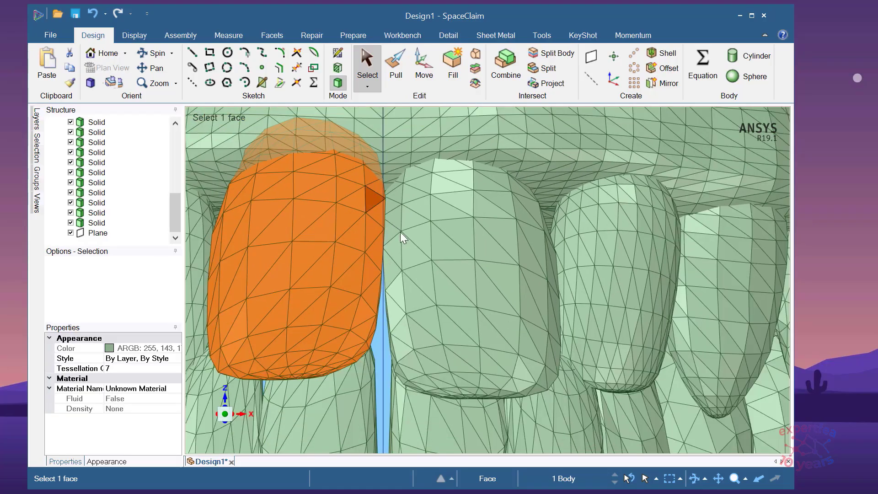
{"action": "left_click", "coordinate": [377, 337]}
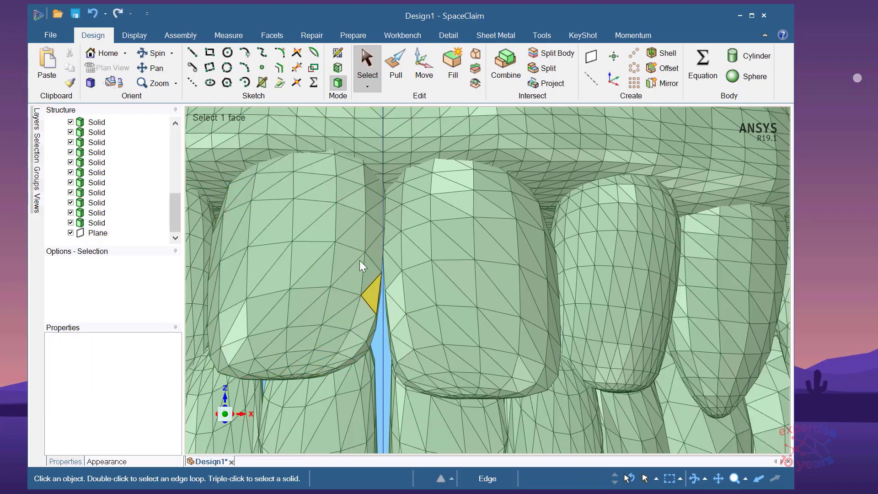
{"action": "triple_click", "coordinate": [356, 202]}
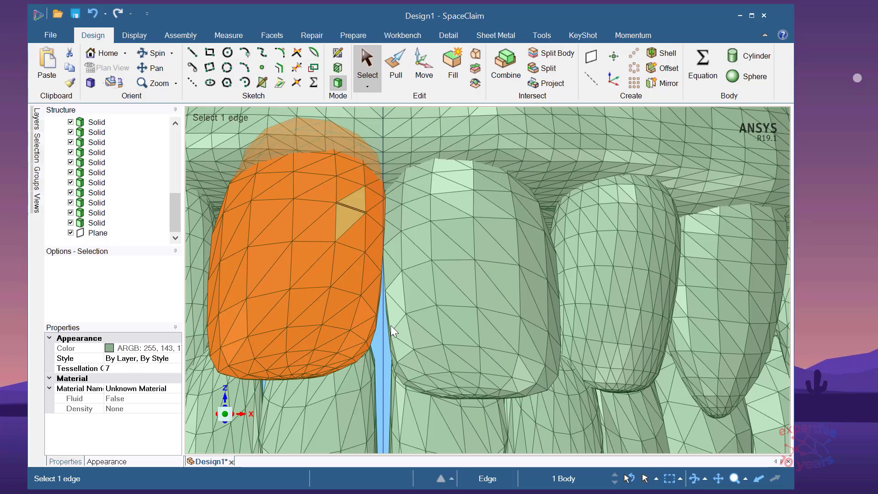
{"action": "left_click", "coordinate": [377, 339]}
Locate the upper central incisor that crosses the midline plane in the structure tree.
{"action": "left_click", "coordinate": [341, 254]}
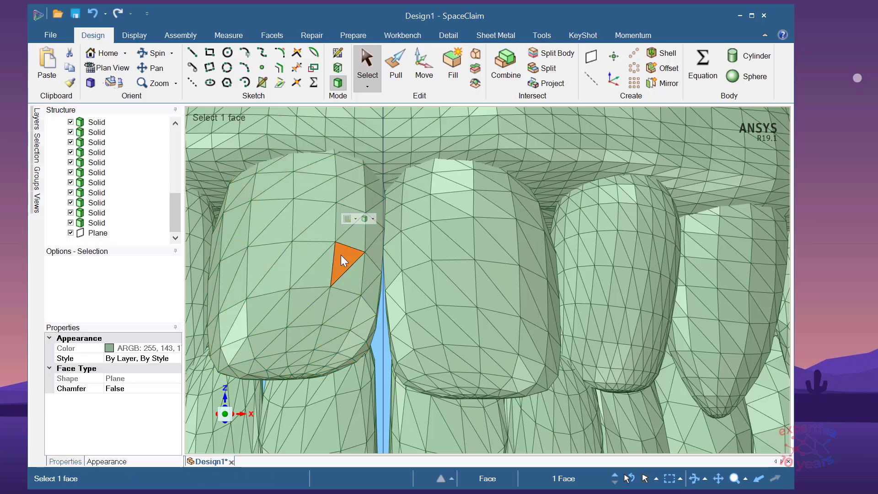
{"action": "right_click", "coordinate": [342, 254]}
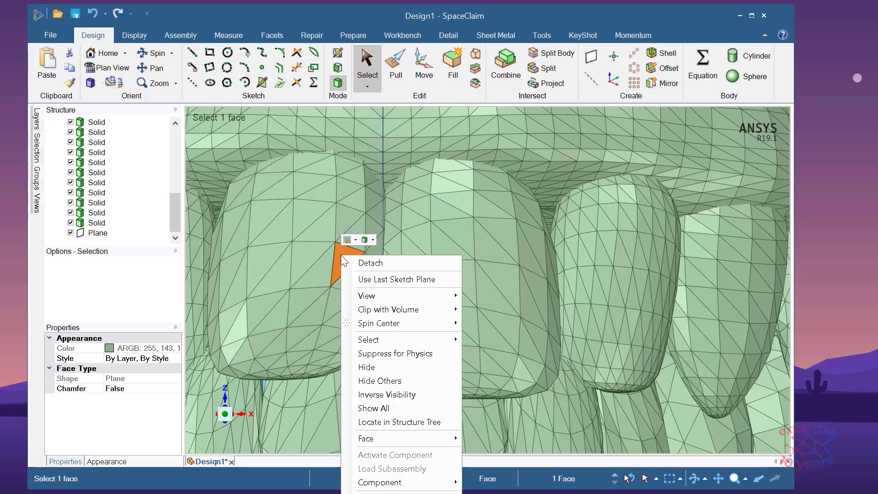
{"action": "mouse_move", "coordinate": [394, 294]}
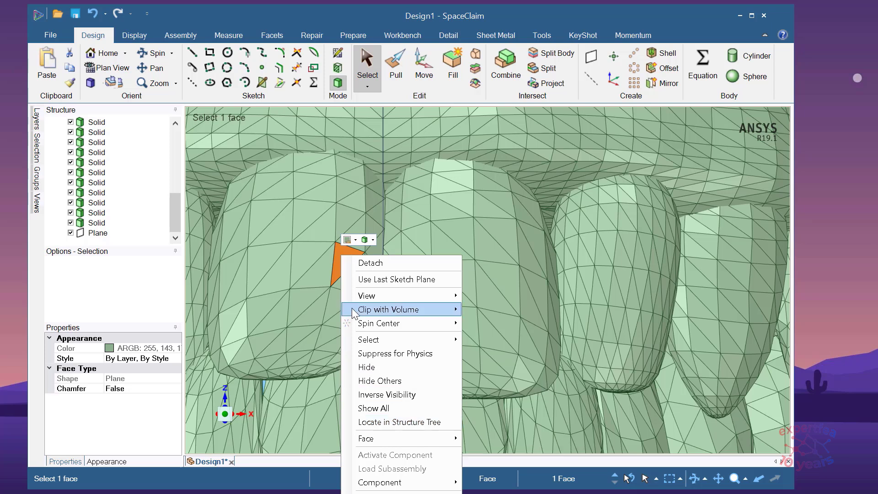
{"action": "left_click", "coordinate": [298, 254]}
{"action": "left_click", "coordinate": [451, 246]}
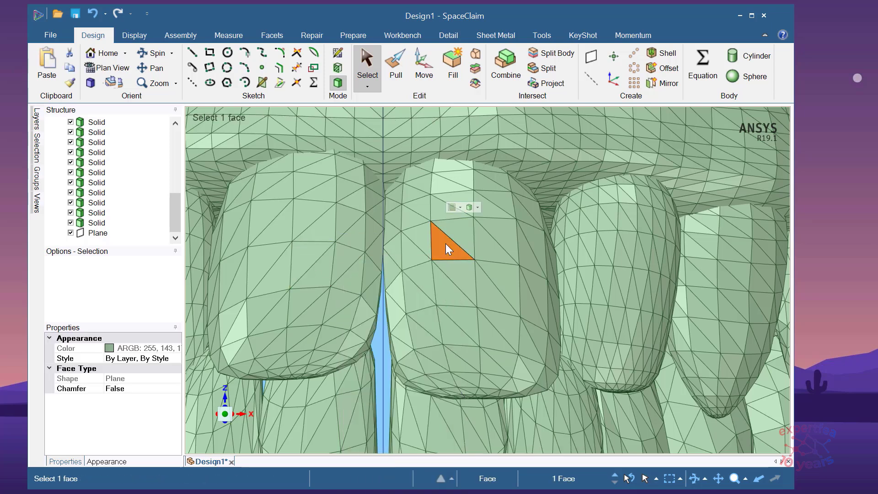
{"action": "right_click", "coordinate": [445, 244]}
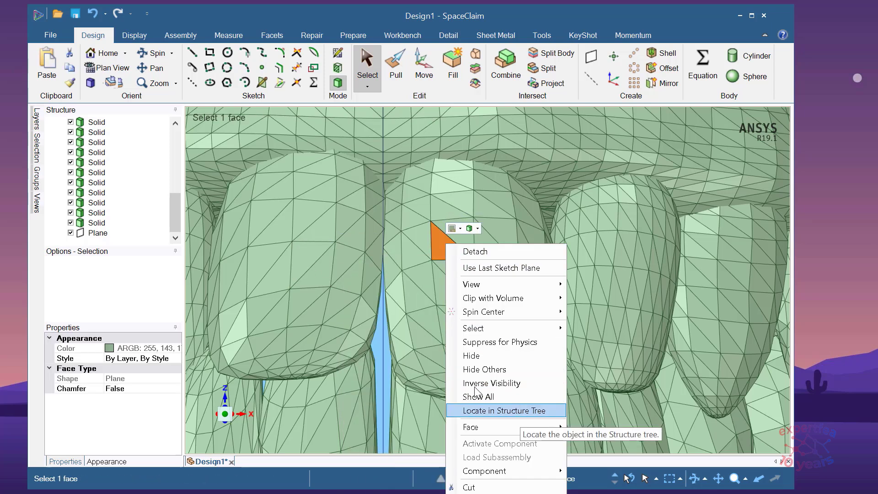
{"action": "left_click", "coordinate": [305, 251]}
{"action": "left_click", "coordinate": [308, 259]}
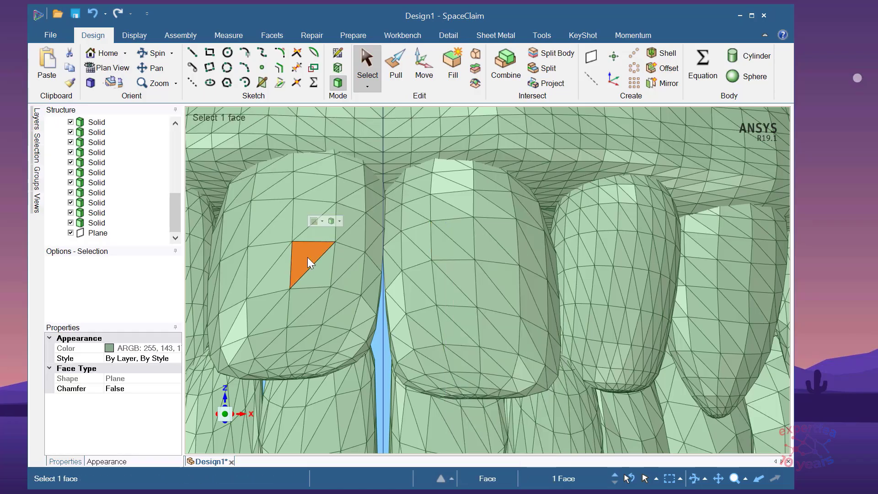
{"action": "right_click", "coordinate": [307, 257]}
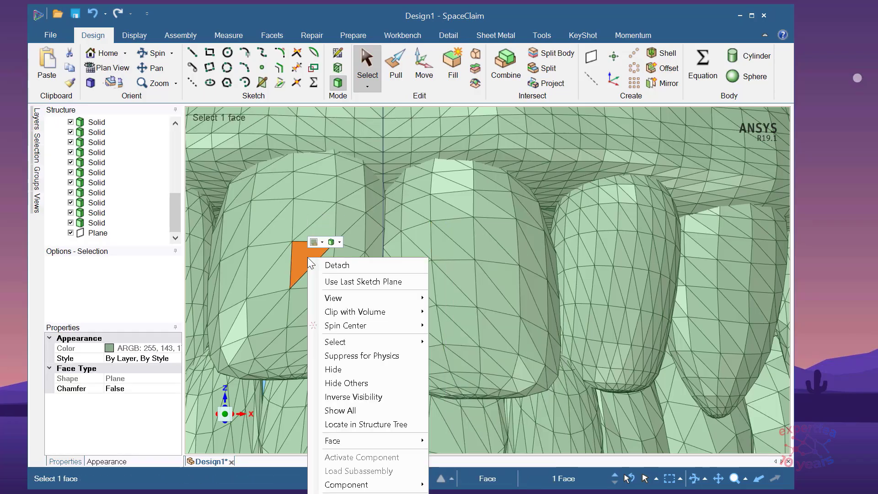
{"action": "left_click", "coordinate": [374, 423]}
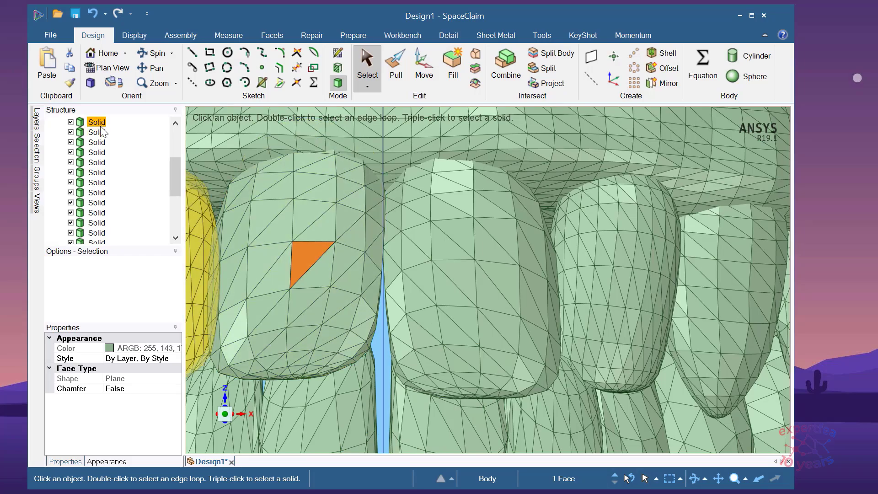
{"action": "left_click", "coordinate": [377, 344]}
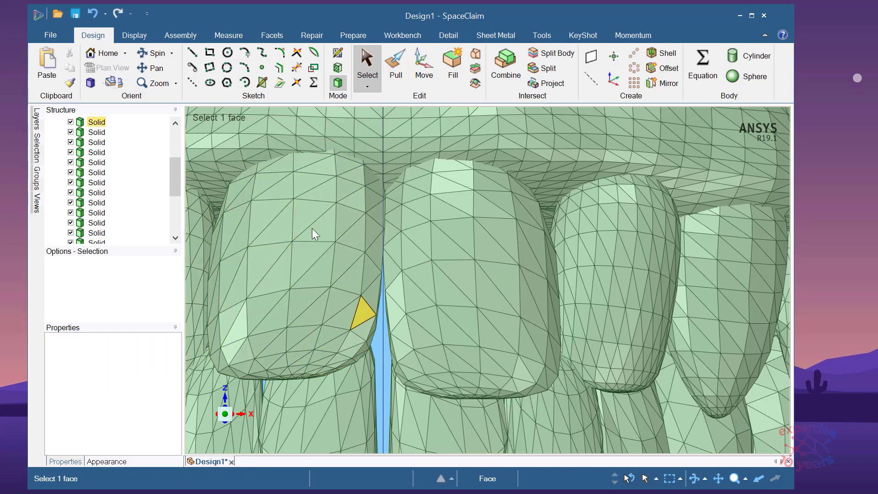
Delete the whole upper central incisor body that crosses the midline plane.
{"action": "triple_click", "coordinate": [323, 229]}
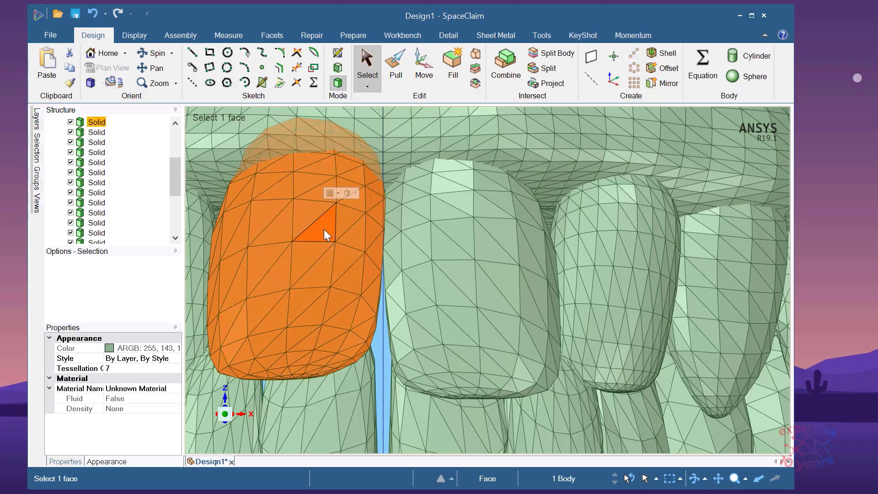
{"action": "key", "text": "Delete"}
{"action": "scroll", "coordinate": [352, 247], "scroll_direction": "down", "scroll_amount": 3}
{"action": "scroll", "coordinate": [353, 264], "scroll_direction": "down", "scroll_amount": 2}
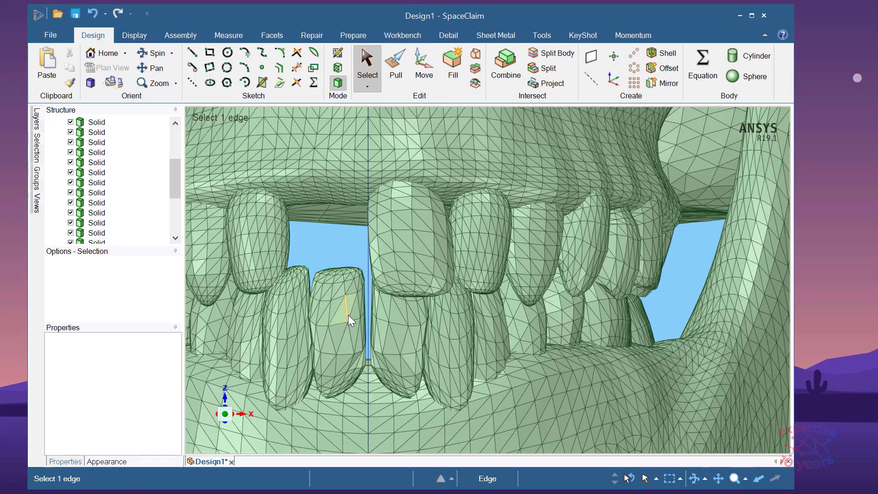
{"action": "scroll", "coordinate": [349, 316], "scroll_direction": "up", "scroll_amount": 5}
{"action": "scroll", "coordinate": [371, 167], "scroll_direction": "down", "scroll_amount": 6}
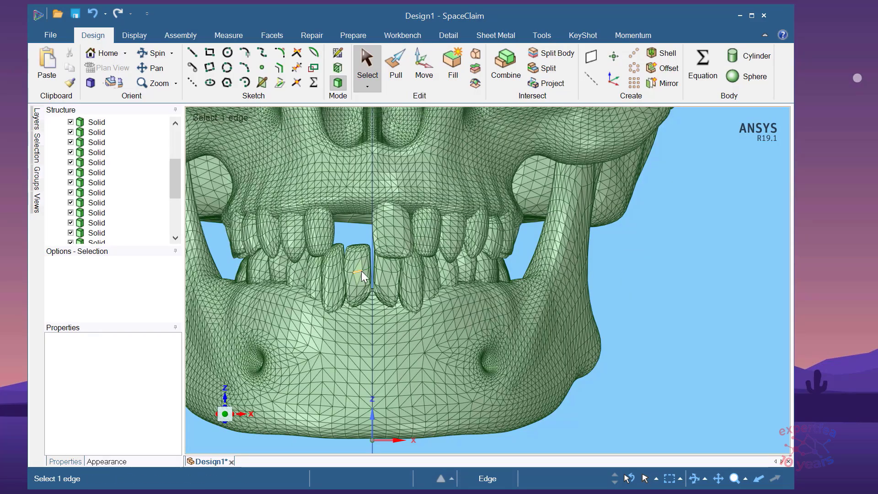
Start a Split Body operation with both the lower jaw and the skull as target bodies.
{"action": "scroll", "coordinate": [366, 288], "scroll_direction": "down", "scroll_amount": 4}
{"action": "middle_click_drag", "start_coordinate": [372, 309], "coordinate": [419, 359]}
{"action": "scroll", "coordinate": [351, 341], "scroll_direction": "up", "scroll_amount": 2}
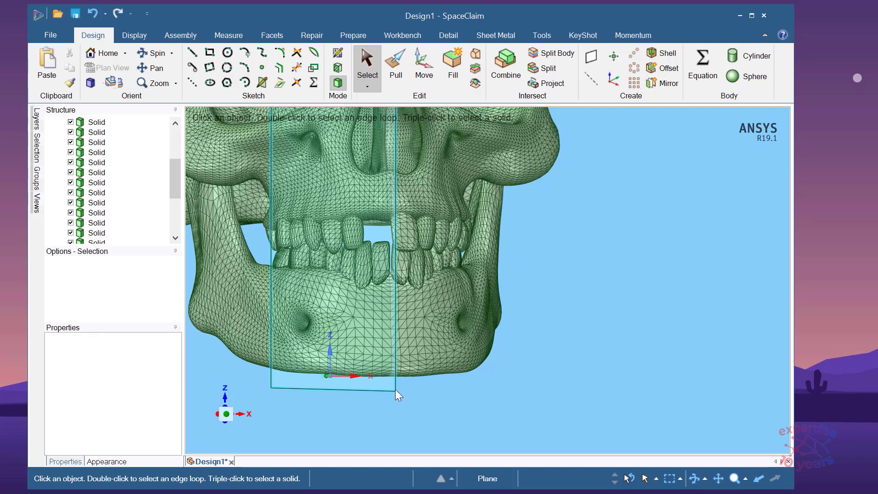
{"action": "left_click", "coordinate": [555, 55]}
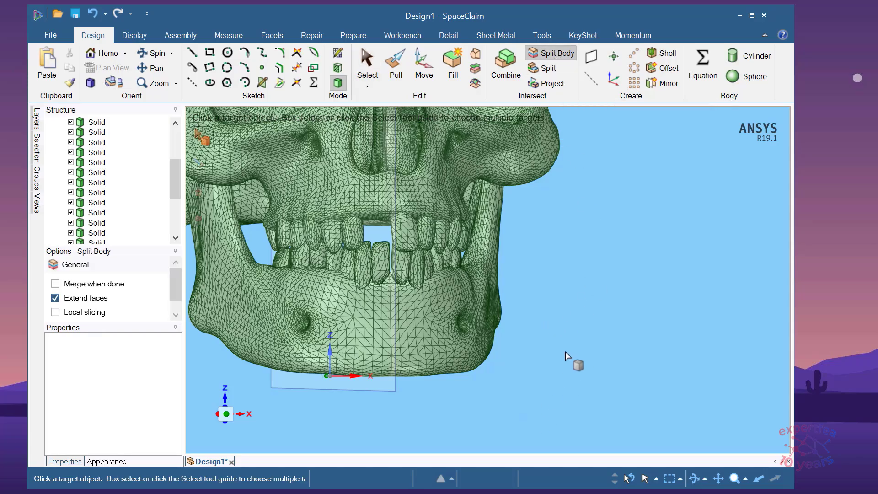
{"action": "scroll", "coordinate": [587, 320], "scroll_direction": "down", "scroll_amount": 1}
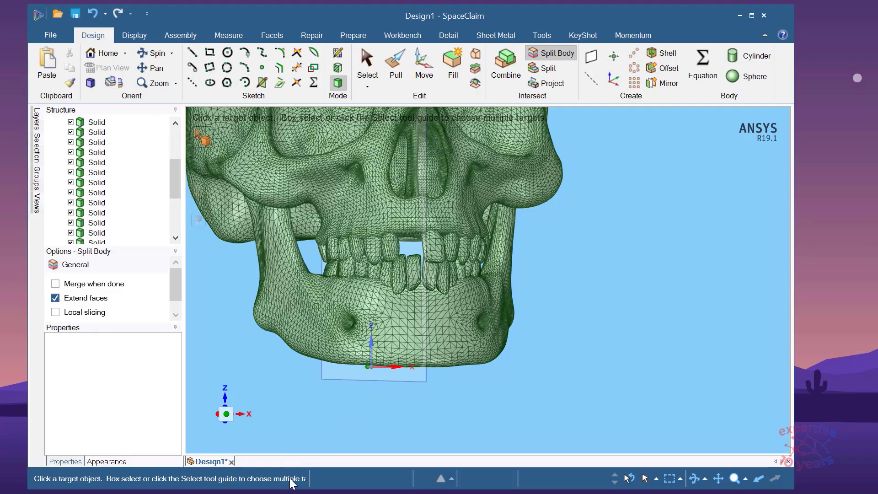
{"action": "left_click", "coordinate": [471, 336]}
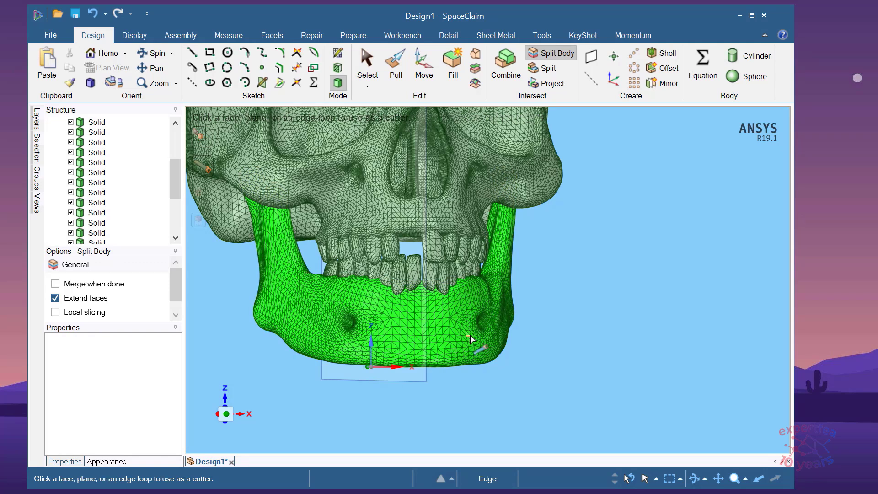
{"action": "key", "text": "ctrl"}
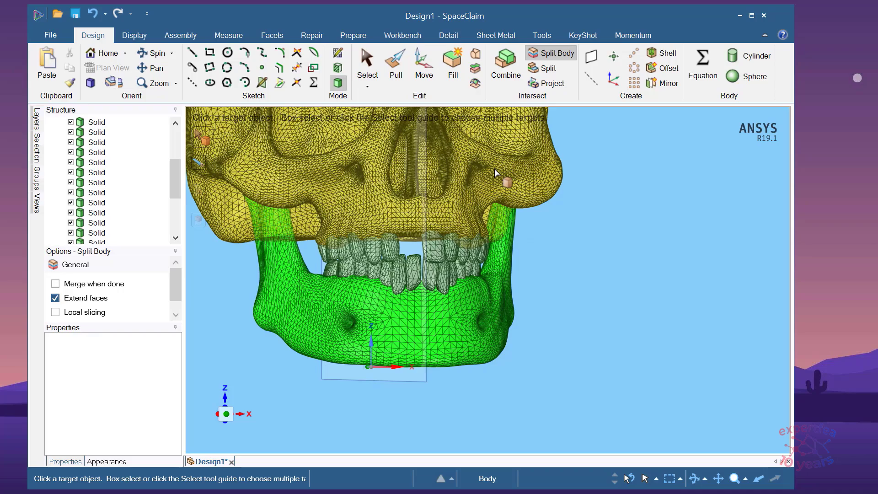
{"action": "left_click", "coordinate": [495, 169]}
{"action": "middle_click_drag", "start_coordinate": [588, 317], "coordinate": [570, 311]}
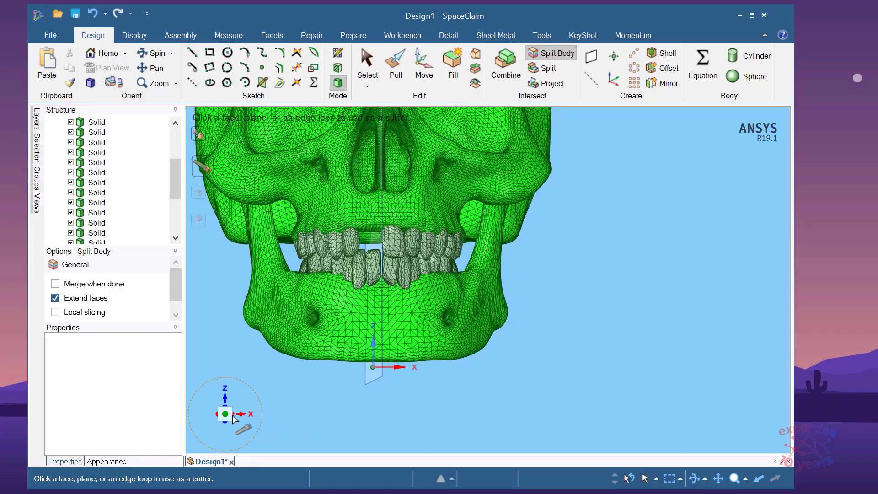
Examine the midline plane against the skull, jaw and incisors in front, side and underside views.
{"action": "scroll", "coordinate": [384, 279], "scroll_direction": "up", "scroll_amount": 3}
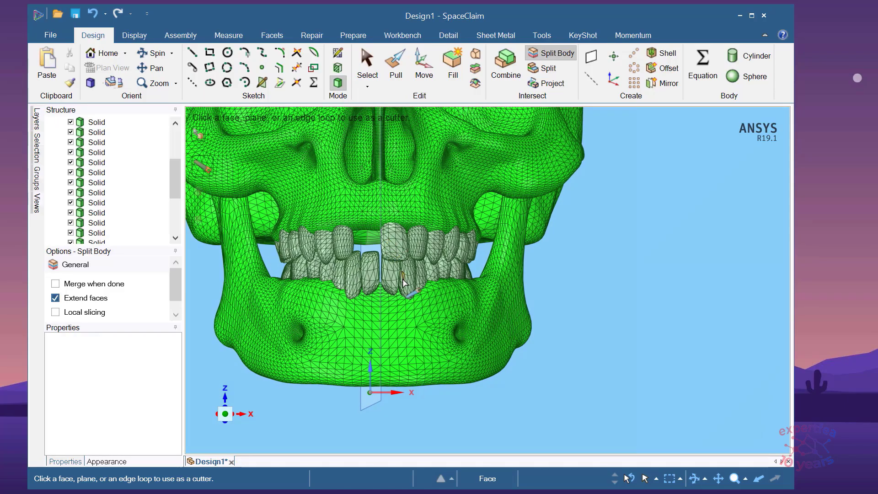
{"action": "middle_click_drag", "start_coordinate": [389, 290], "coordinate": [395, 290]}
{"action": "scroll", "coordinate": [394, 272], "scroll_direction": "up", "scroll_amount": 2}
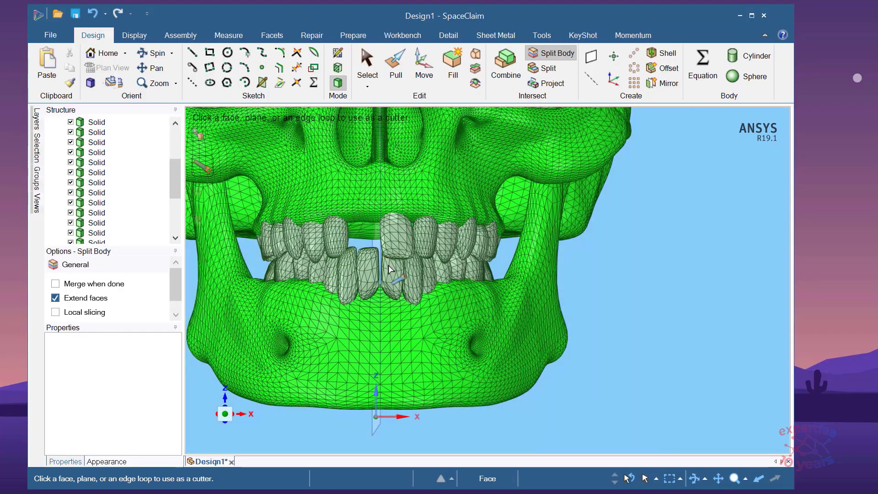
{"action": "middle_click_drag", "start_coordinate": [278, 421], "coordinate": [307, 431]}
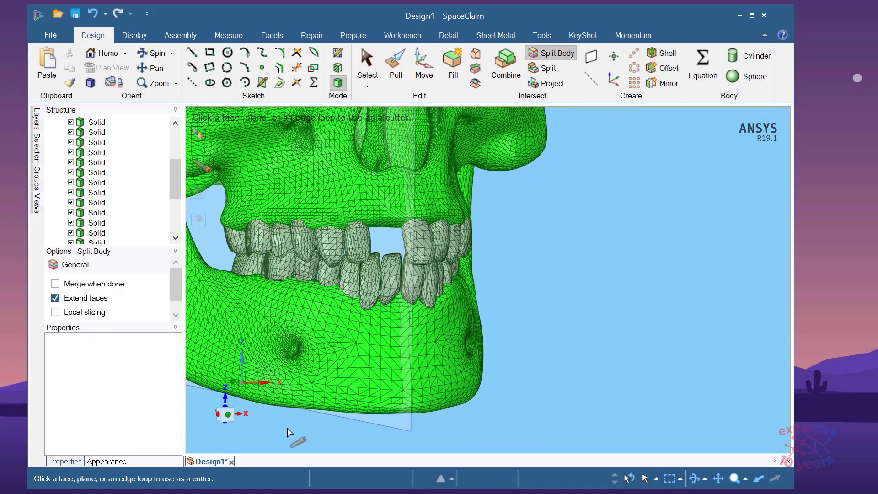
{"action": "left_click", "coordinate": [227, 414]}
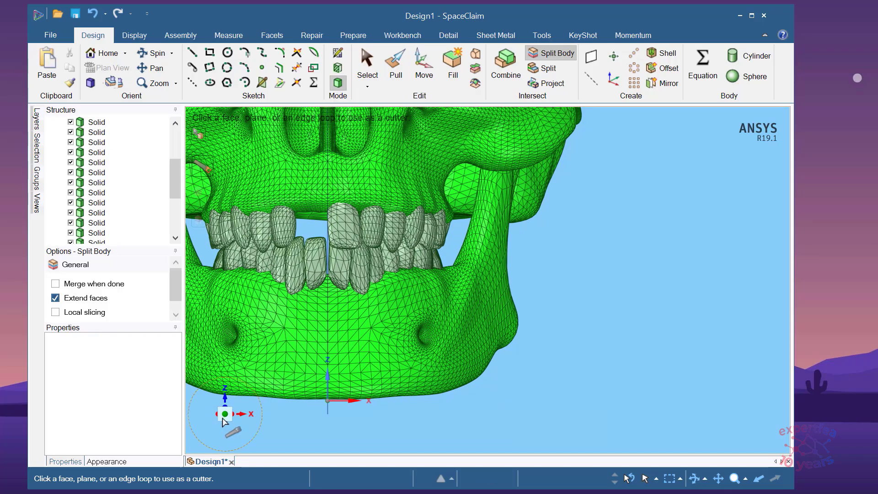
{"action": "scroll", "coordinate": [221, 423], "scroll_direction": "up", "scroll_amount": 3}
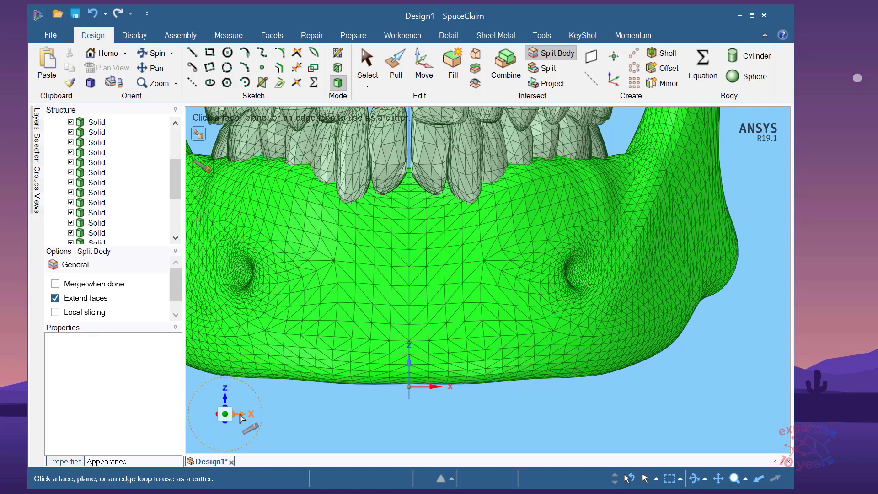
{"action": "left_click", "coordinate": [241, 416]}
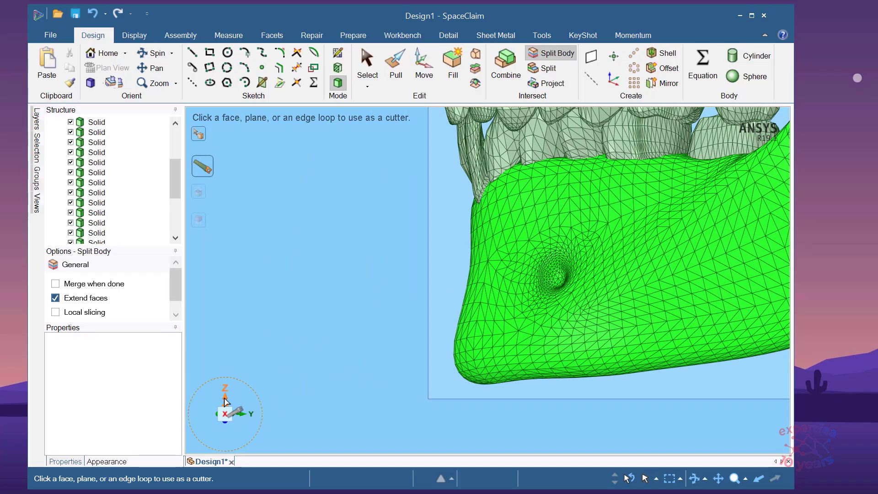
{"action": "left_click", "coordinate": [225, 401]}
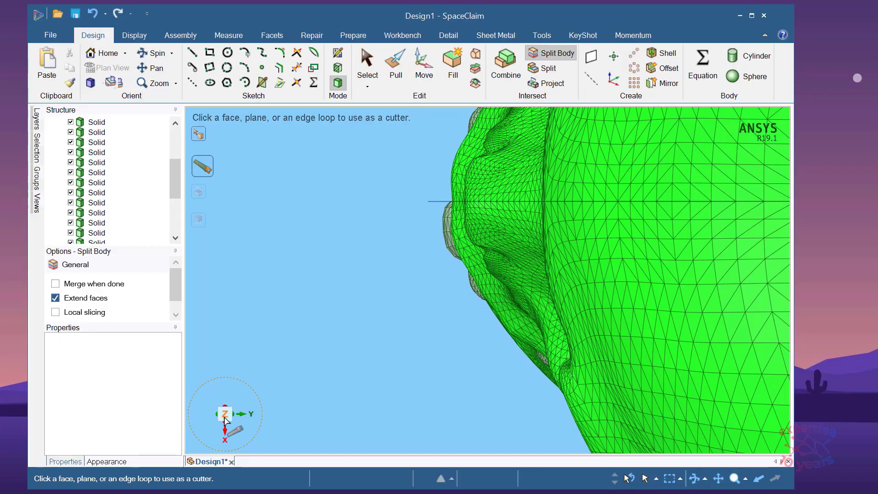
{"action": "left_click", "coordinate": [217, 414]}
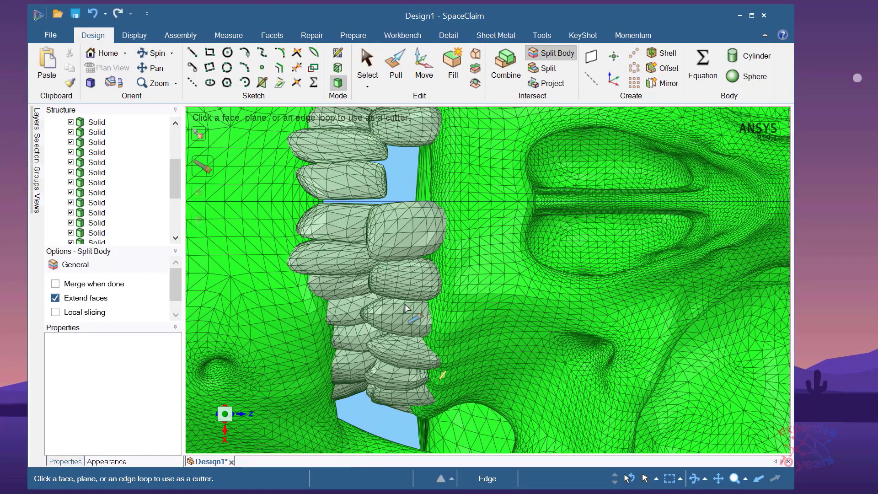
{"action": "scroll", "coordinate": [387, 311], "scroll_direction": "down", "scroll_amount": 5}
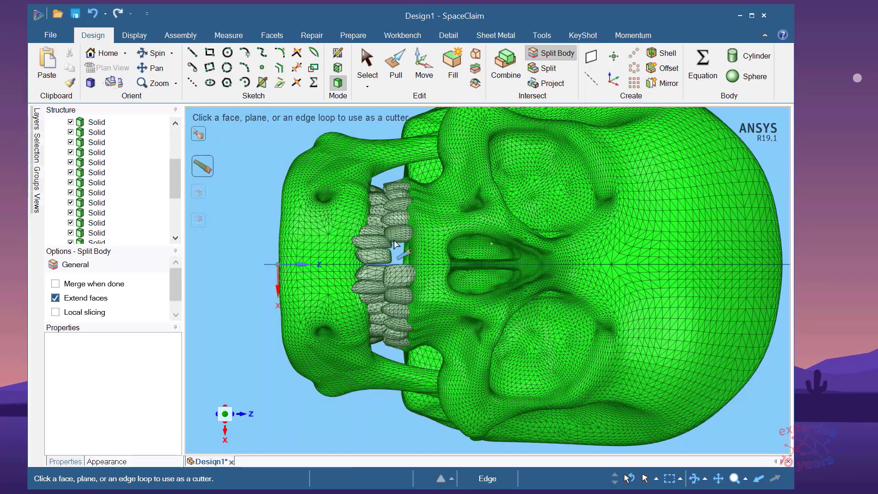
{"action": "scroll", "coordinate": [407, 265], "scroll_direction": "down", "scroll_amount": 2}
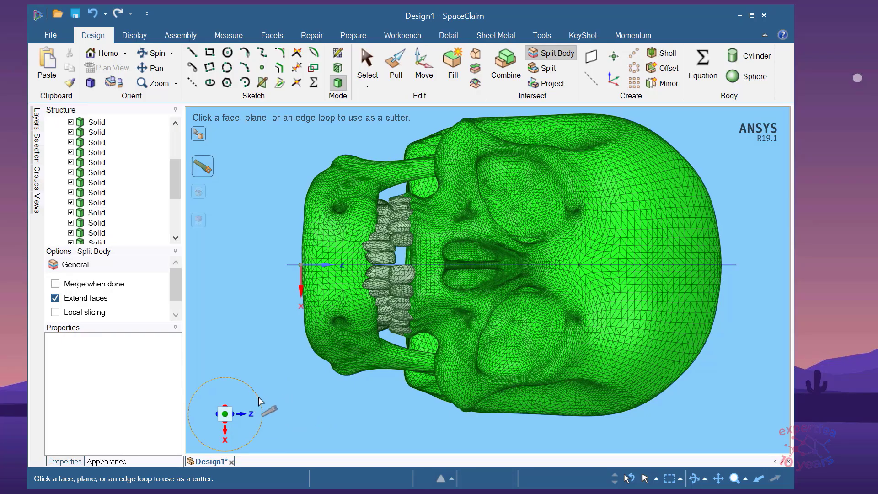
{"action": "left_click_drag", "start_coordinate": [259, 402], "coordinate": [208, 380]}
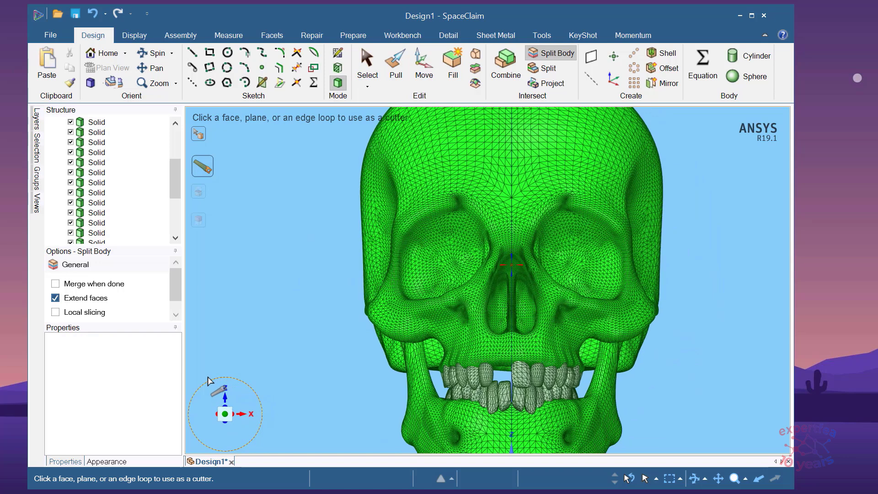
{"action": "scroll", "coordinate": [253, 321], "scroll_direction": "down", "scroll_amount": 3}
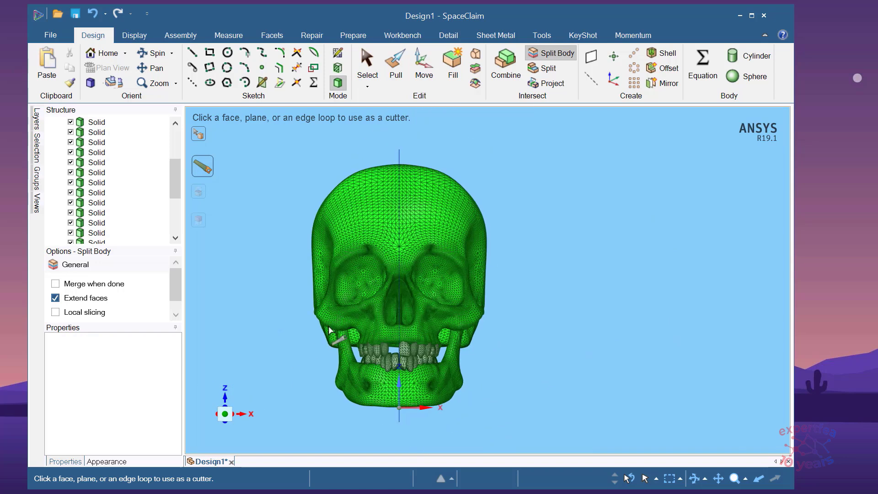
{"action": "scroll", "coordinate": [380, 386], "scroll_direction": "up", "scroll_amount": 4}
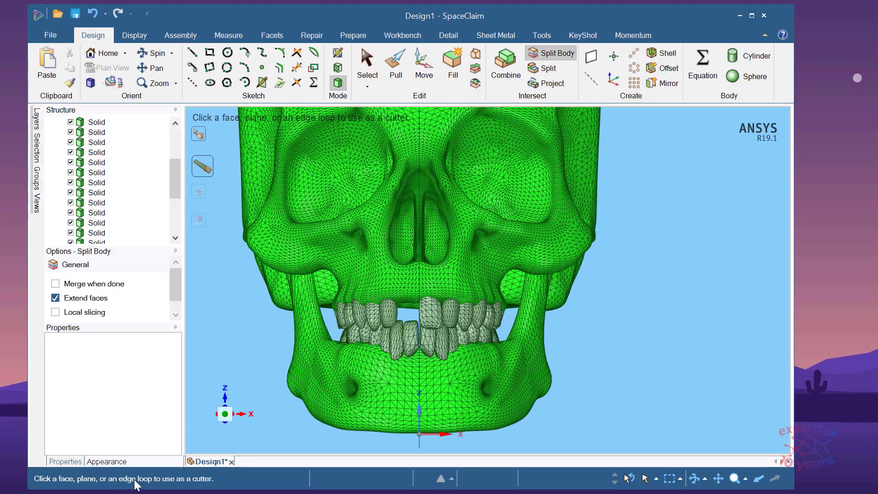
Split the skull and lower jaw using the midline plane as the cutter.
{"action": "middle_click_drag", "start_coordinate": [632, 343], "coordinate": [653, 347]}
{"action": "scroll", "coordinate": [628, 358], "scroll_direction": "down", "scroll_amount": 1}
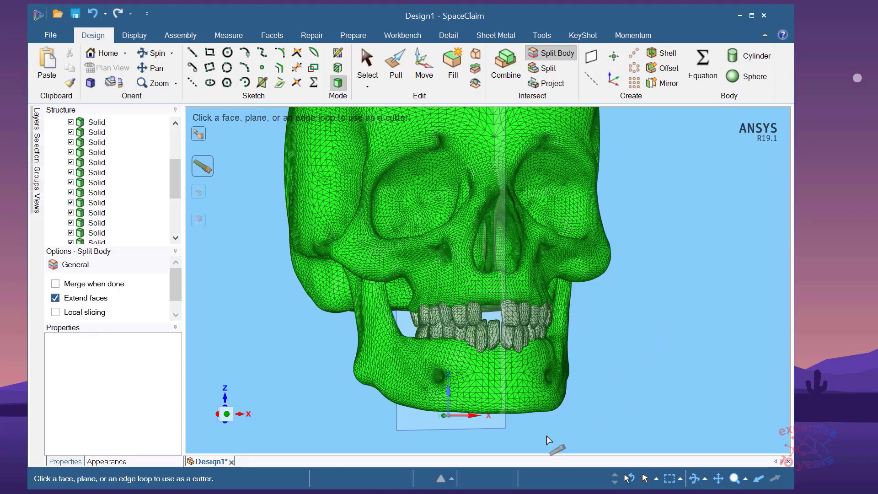
{"action": "left_click", "coordinate": [506, 429]}
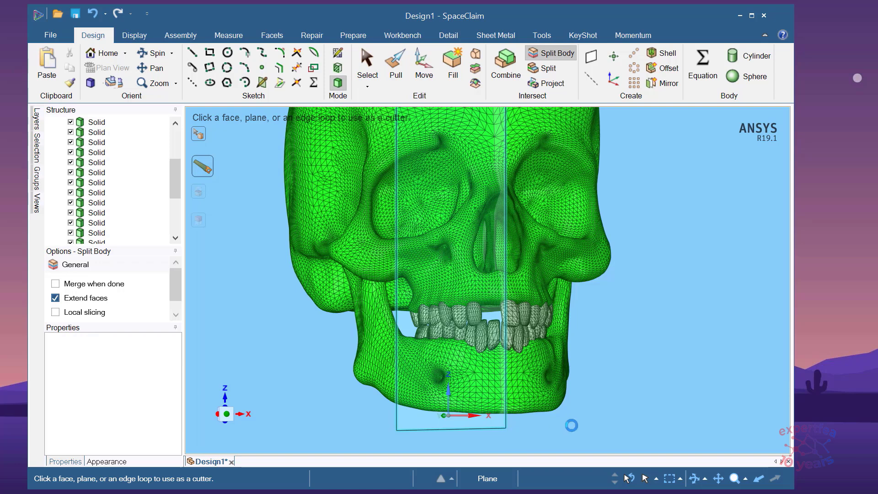
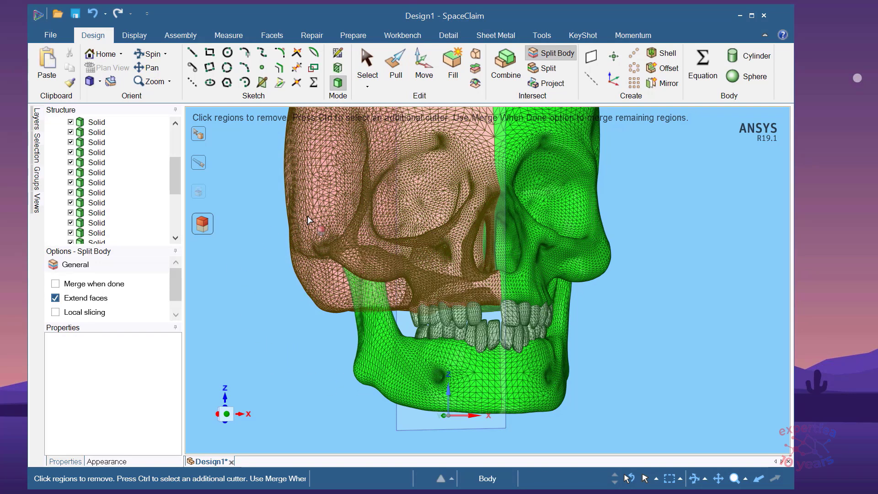
Remove the skull and lower jaw halves on the negative X side of the midline plane and finish the split.
{"action": "left_click", "coordinate": [287, 254]}
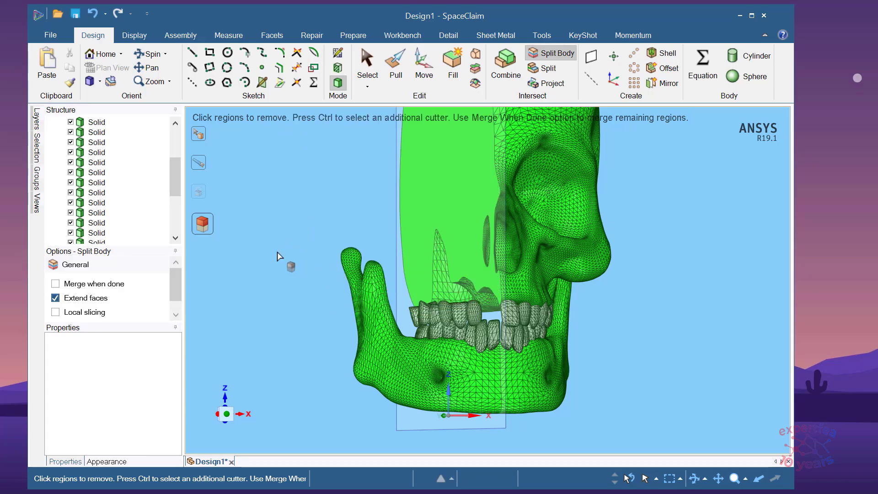
{"action": "left_click", "coordinate": [360, 352]}
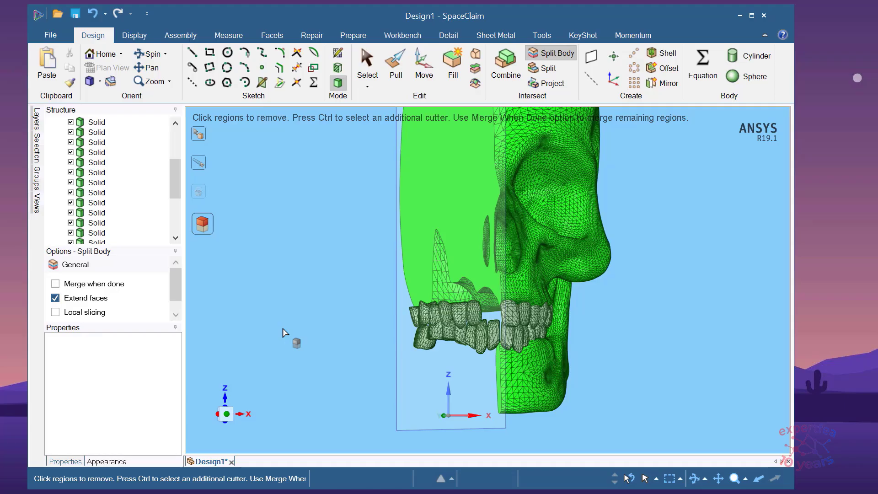
{"action": "key", "text": "Escape"}
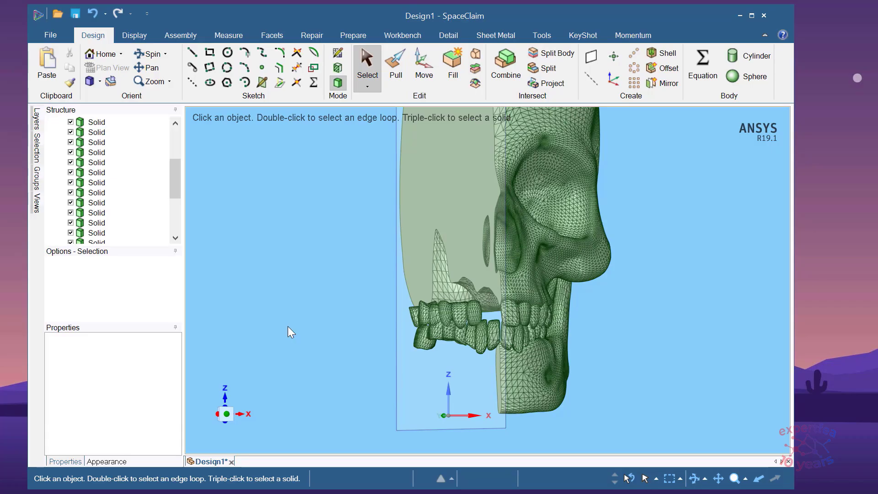
Inspect the cut faces of the half skull and jaw and the loose teeth on the removed side.
{"action": "mouse_move", "coordinate": [313, 313]}
{"action": "middle_mouse_down"}
{"action": "mouse_move", "coordinate": [365, 256]}
{"action": "mouse_move", "coordinate": [383, 317]}
{"action": "middle_mouse_up"}
{"action": "scroll", "coordinate": [394, 335], "scroll_direction": "down", "scroll_amount": 3}
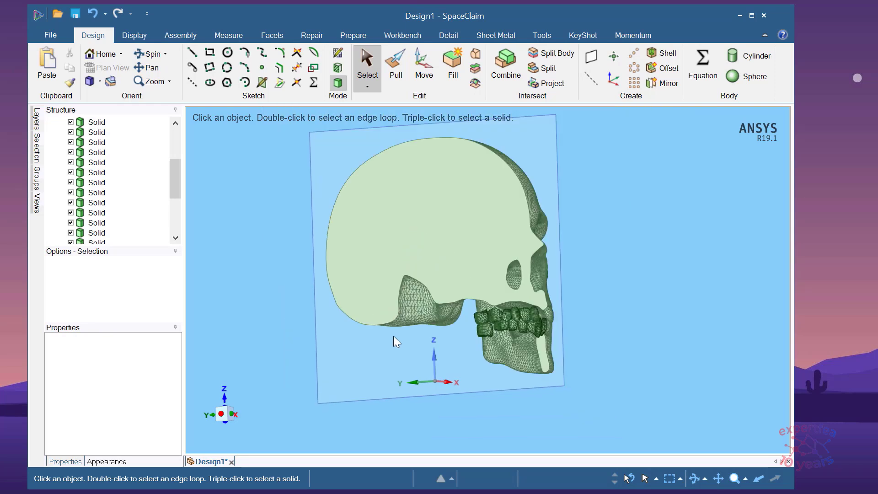
{"action": "left_click", "coordinate": [445, 238]}
{"action": "scroll", "coordinate": [402, 368], "scroll_direction": "up", "scroll_amount": 2}
{"action": "mouse_move", "coordinate": [453, 270]}
{"action": "middle_mouse_down"}
{"action": "mouse_move", "coordinate": [415, 276]}
{"action": "mouse_move", "coordinate": [364, 257]}
{"action": "mouse_move", "coordinate": [404, 242]}
{"action": "mouse_move", "coordinate": [456, 261]}
{"action": "mouse_move", "coordinate": [469, 236]}
{"action": "mouse_move", "coordinate": [464, 222]}
{"action": "mouse_move", "coordinate": [449, 260]}
{"action": "mouse_move", "coordinate": [401, 274]}
{"action": "middle_mouse_up"}
{"action": "middle_click_drag", "start_coordinate": [346, 355], "coordinate": [302, 352]}
{"action": "left_click", "coordinate": [229, 413]}
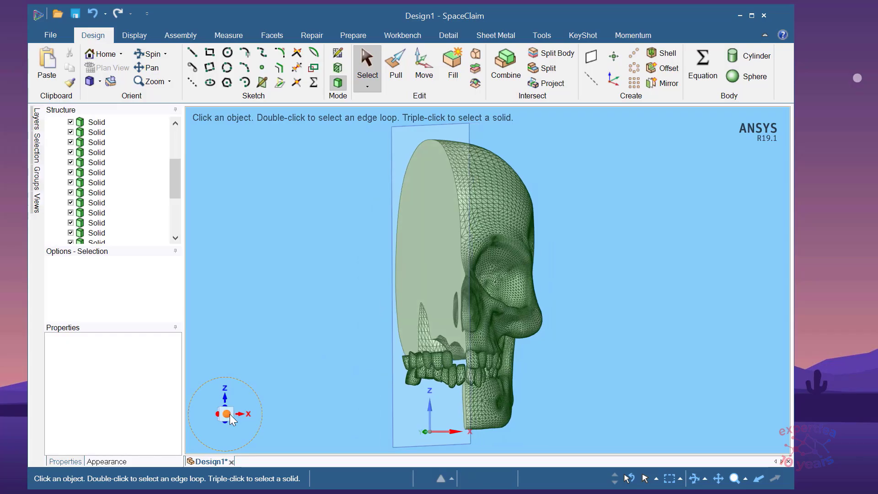
{"action": "scroll", "coordinate": [391, 385], "scroll_direction": "up", "scroll_amount": 3}
{"action": "middle_click_drag", "start_coordinate": [405, 249], "coordinate": [464, 193]}
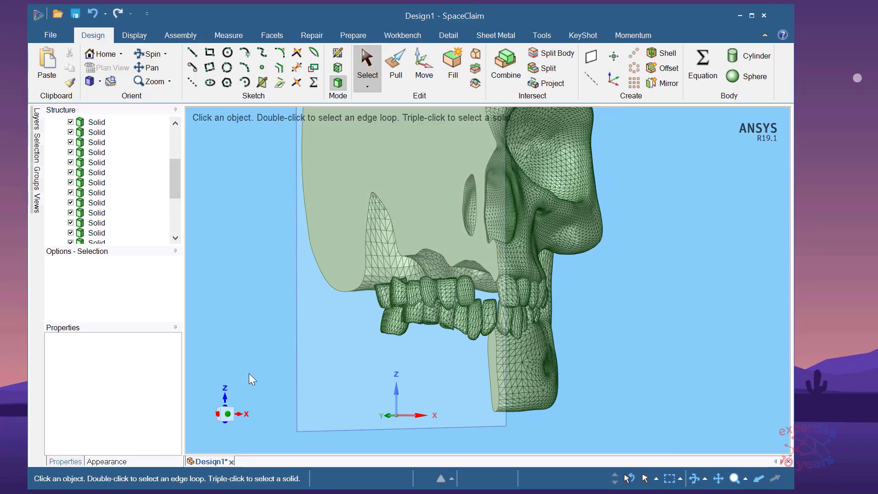
{"action": "left_click", "coordinate": [227, 414]}
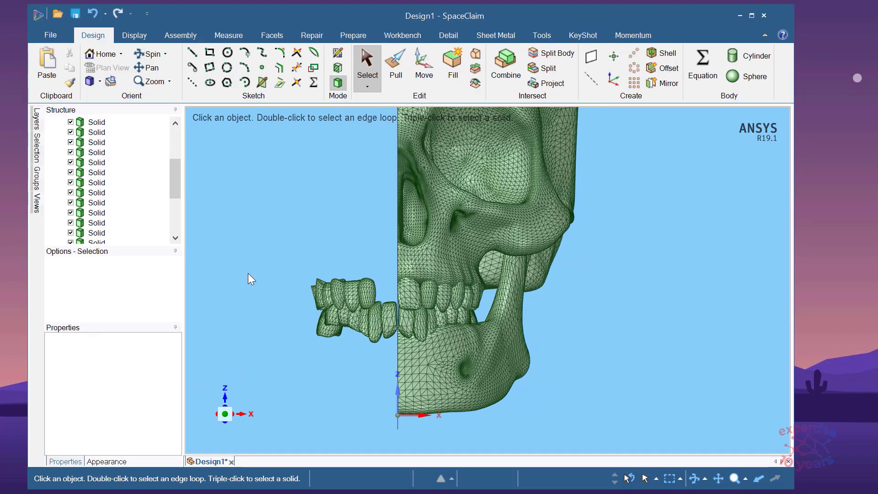
{"action": "scroll", "coordinate": [322, 276], "scroll_direction": "up", "scroll_amount": 4}
{"action": "scroll", "coordinate": [327, 273], "scroll_direction": "down", "scroll_amount": 4}
{"action": "left_click_drag", "start_coordinate": [266, 220], "coordinate": [405, 450]}
{"action": "scroll", "coordinate": [388, 332], "scroll_direction": "up", "scroll_amount": 4}
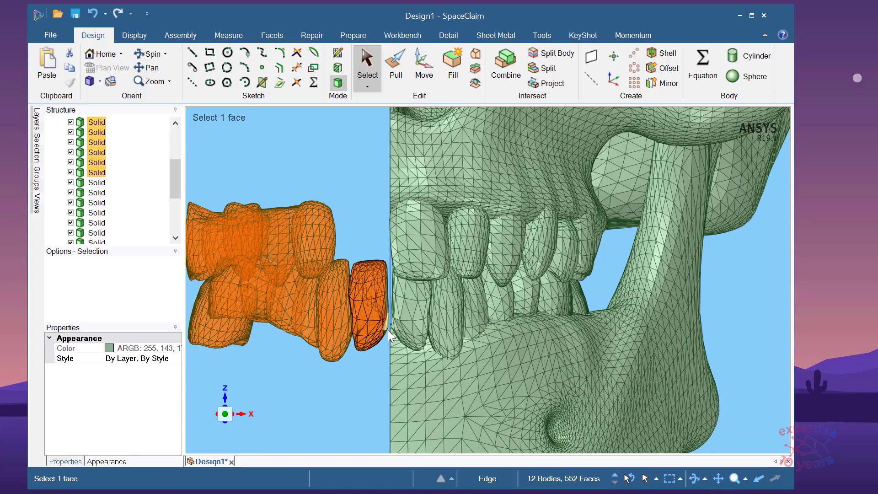
{"action": "scroll", "coordinate": [388, 360], "scroll_direction": "down", "scroll_amount": 3}
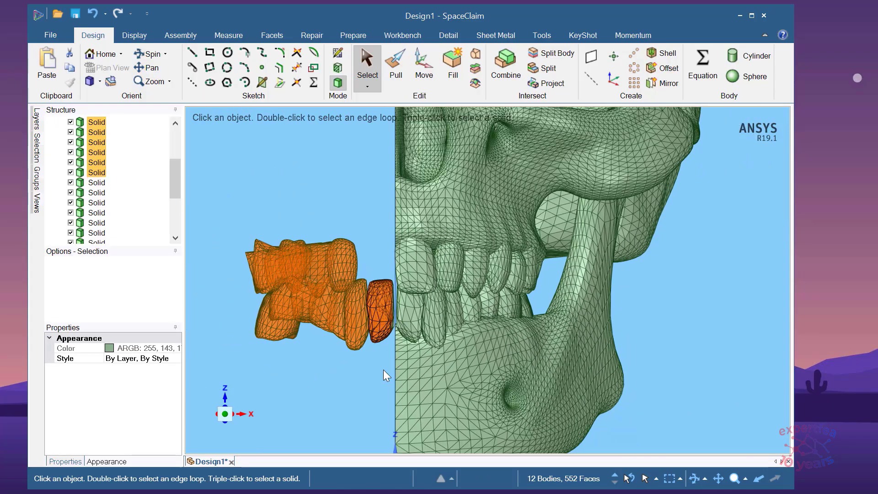
{"action": "left_click", "coordinate": [222, 213]}
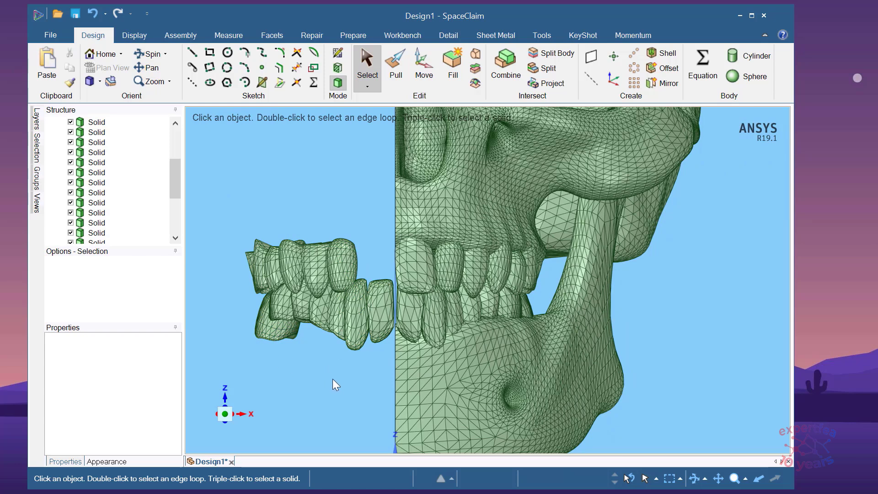
Delete the loose upper and lower teeth on the negative X side, leaving only the lower incisor nearest the midline.
{"action": "left_click_drag", "start_coordinate": [331, 379], "coordinate": [215, 213]}
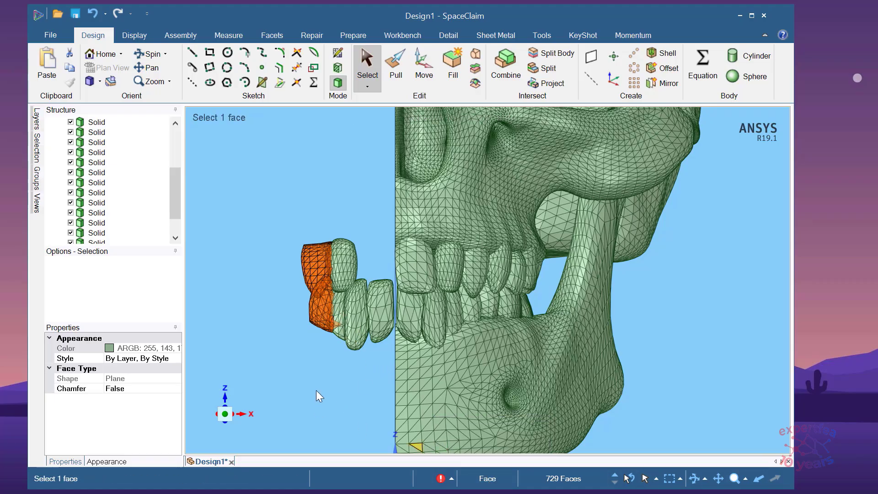
{"action": "middle_click_drag", "start_coordinate": [317, 349], "coordinate": [353, 368]}
{"action": "scroll", "coordinate": [343, 266], "scroll_direction": "up", "scroll_amount": 5}
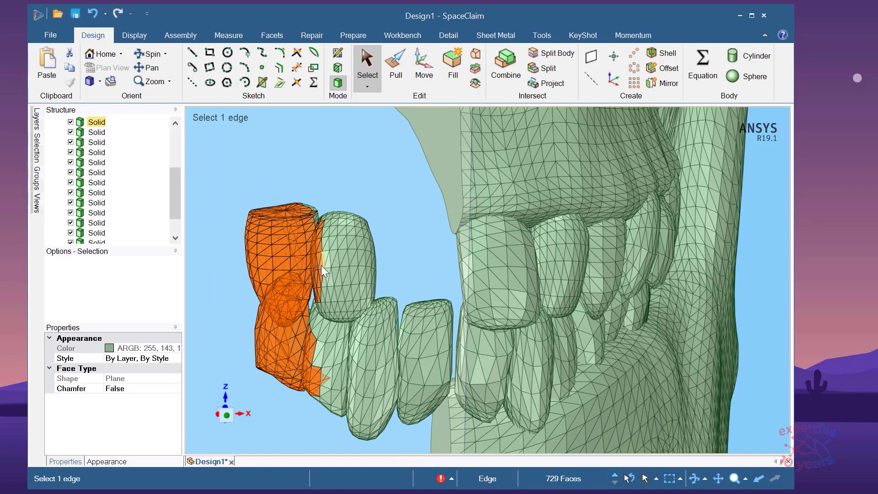
{"action": "scroll", "coordinate": [328, 275], "scroll_direction": "down", "scroll_amount": 5}
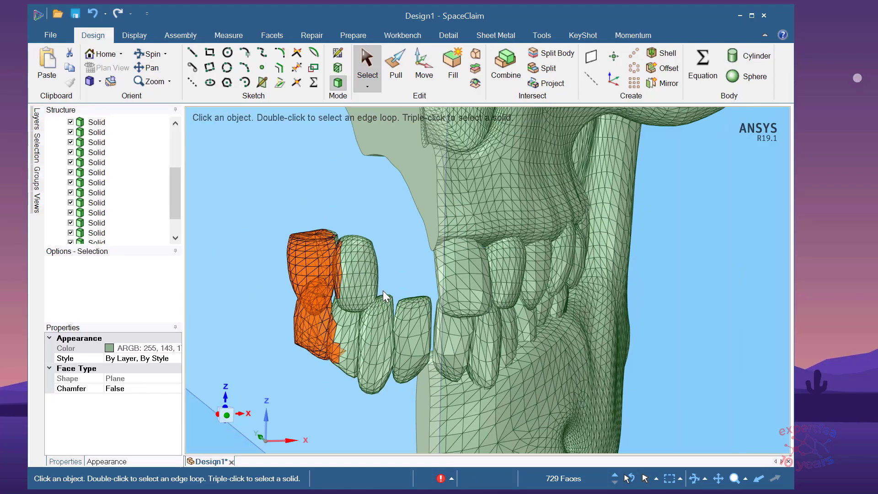
{"action": "middle_click_drag", "start_coordinate": [371, 369], "coordinate": [386, 366]}
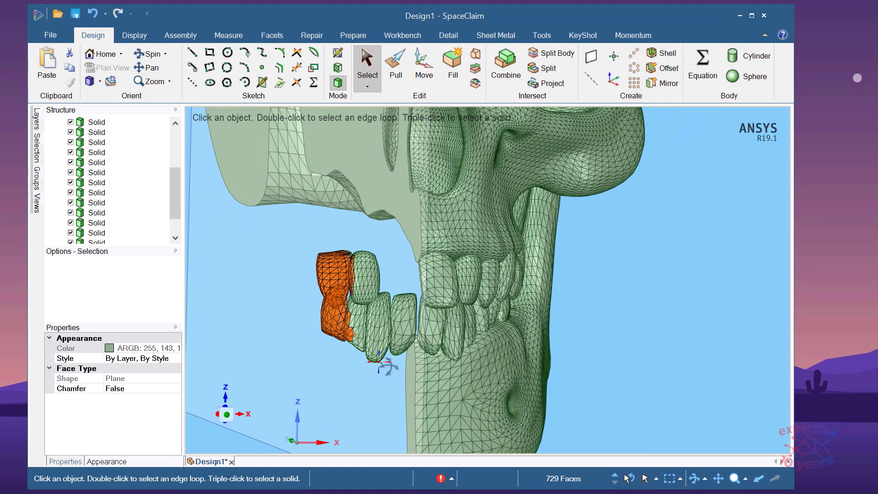
{"action": "left_click_drag", "start_coordinate": [280, 224], "coordinate": [401, 433]}
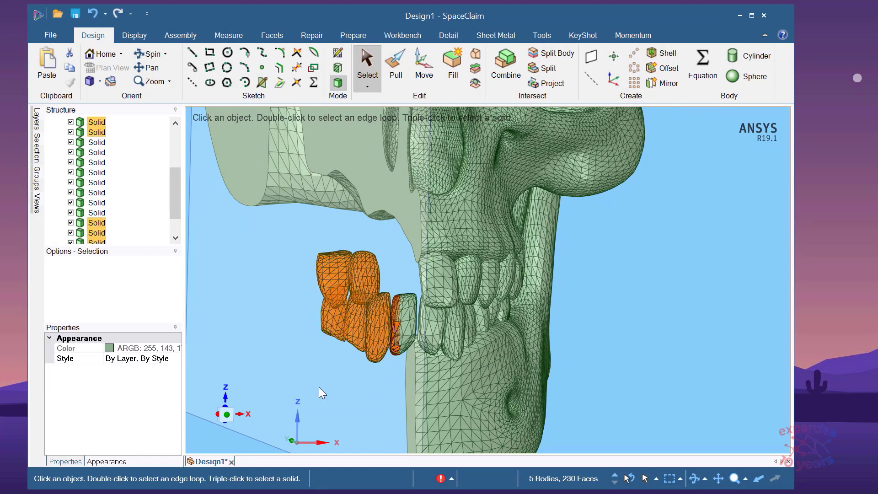
{"action": "key", "text": "Delete"}
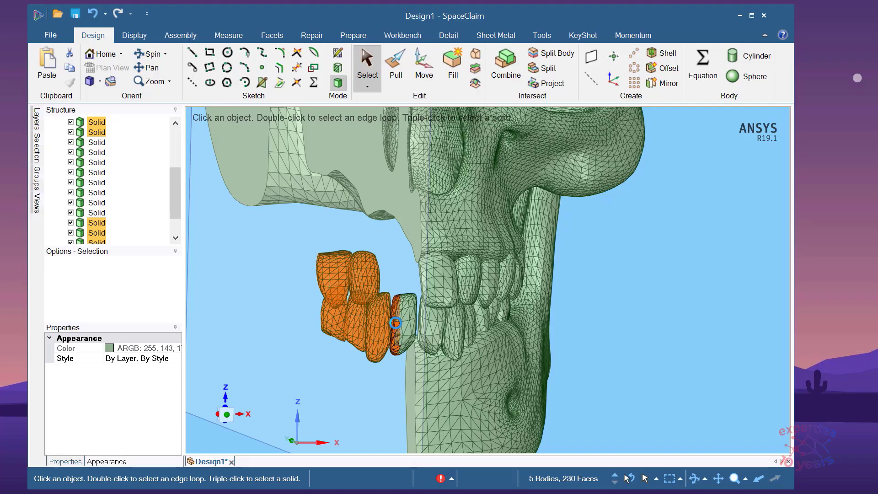
Delete the last lower incisor on the negative X side and check the remaining half skull from the front and the cut side.
{"action": "scroll", "coordinate": [411, 320], "scroll_direction": "up", "scroll_amount": 3}
{"action": "triple_click", "coordinate": [423, 323]}
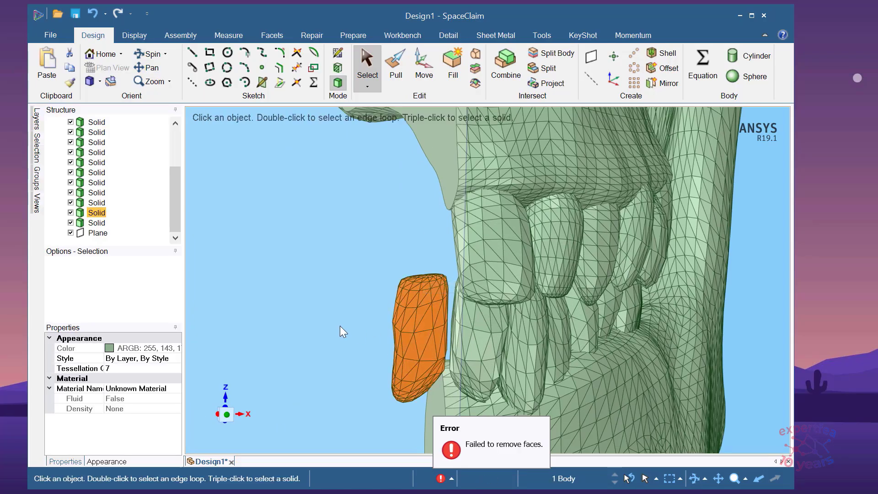
{"action": "key", "text": "Delete"}
{"action": "scroll", "coordinate": [362, 293], "scroll_direction": "down", "scroll_amount": 5}
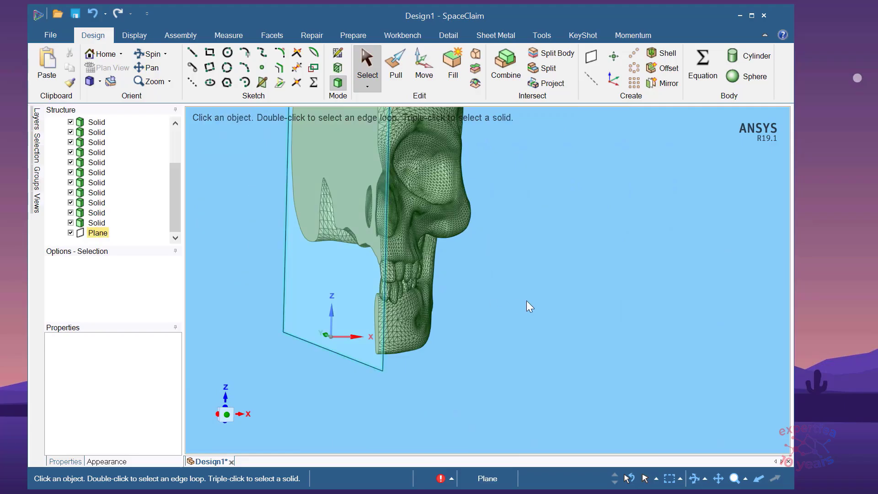
{"action": "middle_click_drag", "start_coordinate": [526, 301], "coordinate": [447, 309]}
{"action": "scroll", "coordinate": [308, 421], "scroll_direction": "up", "scroll_amount": 5}
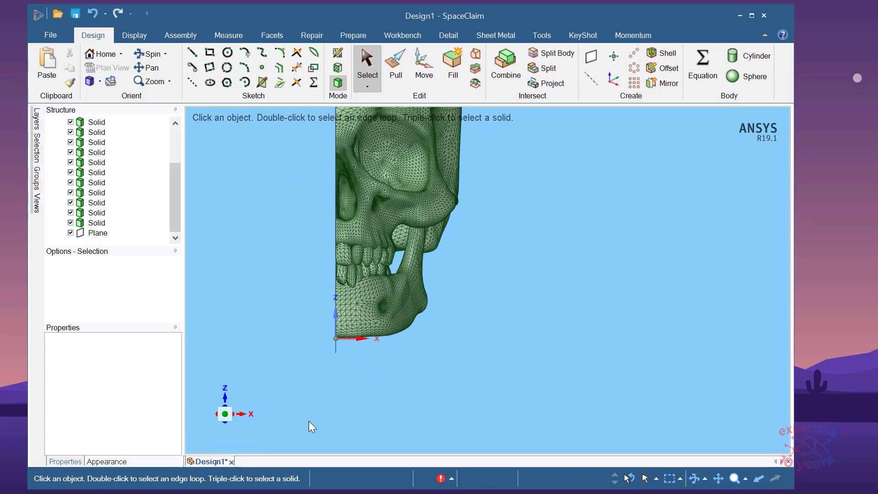
{"action": "scroll", "coordinate": [413, 245], "scroll_direction": "down", "scroll_amount": 3}
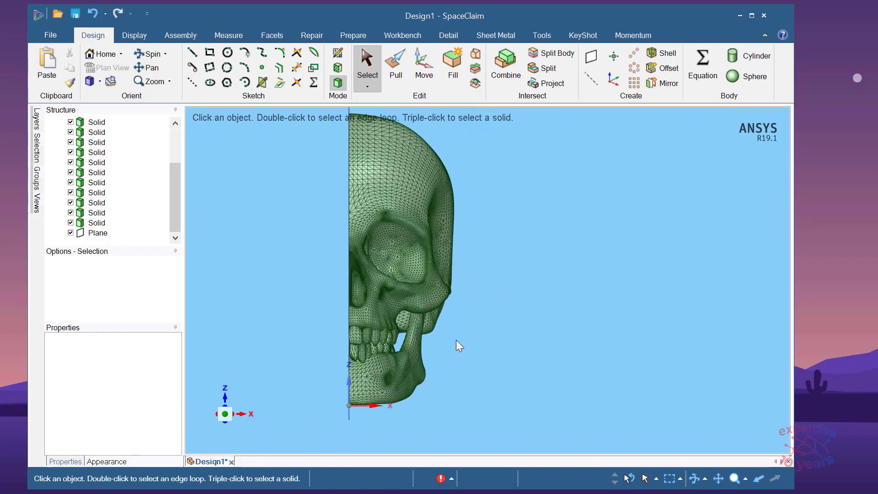
{"action": "middle_click_drag", "start_coordinate": [474, 339], "coordinate": [464, 352]}
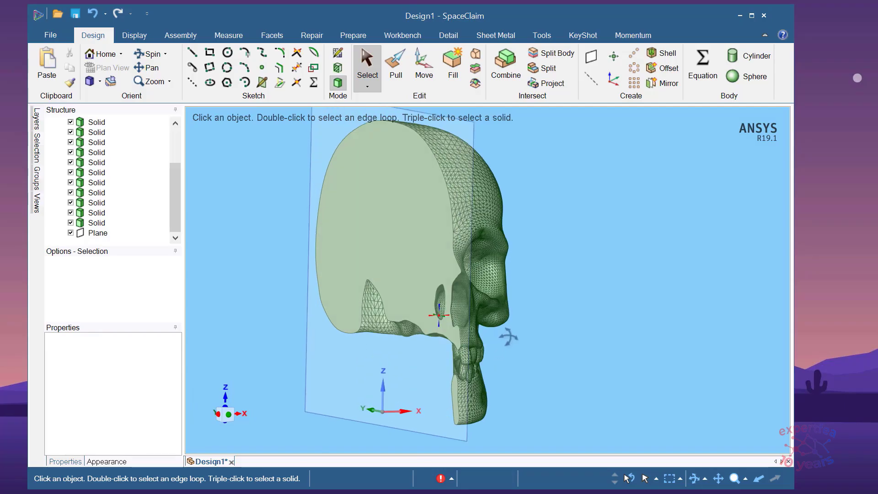
{"action": "left_click", "coordinate": [458, 341]}
{"action": "left_click", "coordinate": [235, 197]}
Save the design under a new file name, "episode 1 skull teeth jaw v1".
{"action": "left_click", "coordinate": [51, 35]}
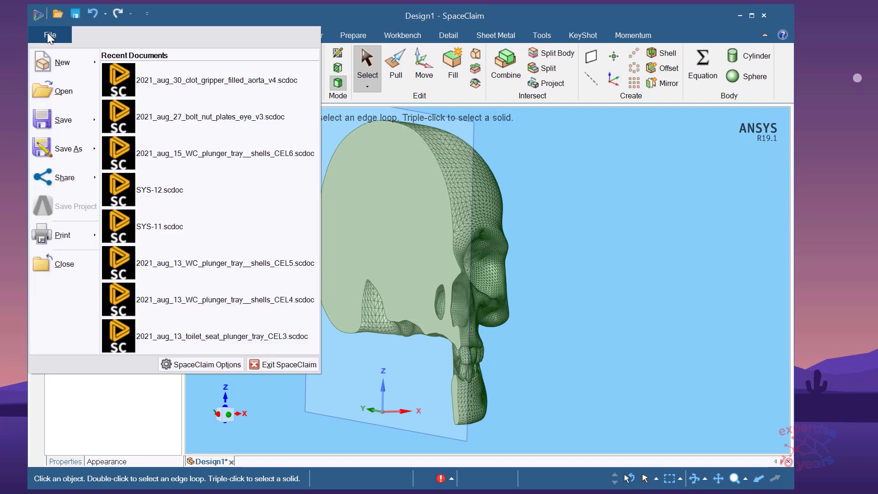
{"action": "mouse_move", "coordinate": [59, 151]}
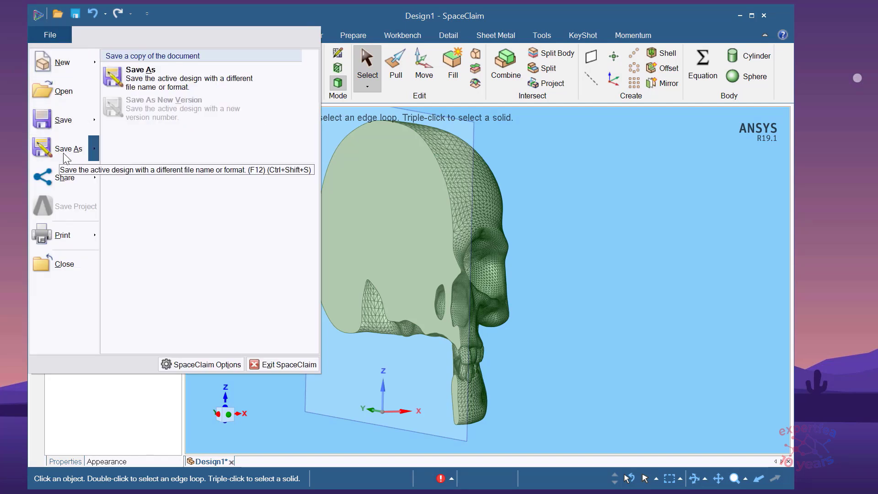
{"action": "left_click", "coordinate": [160, 86]}
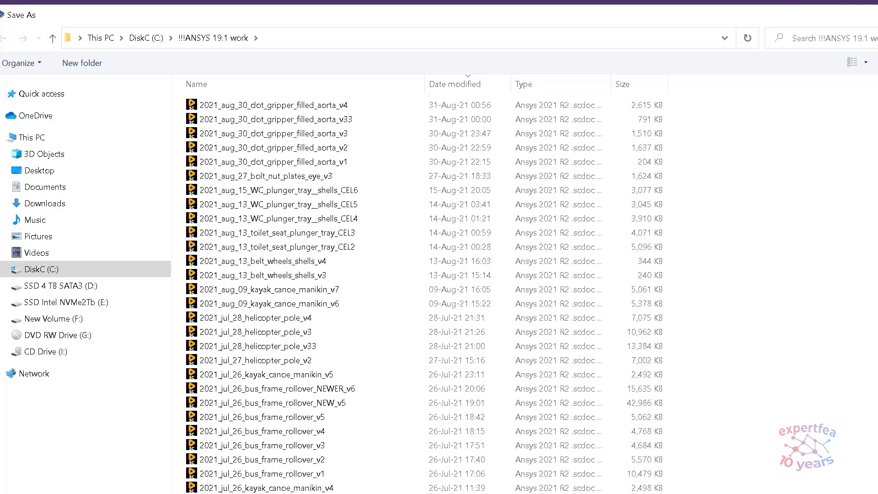
{"action": "key", "text": "Return"}
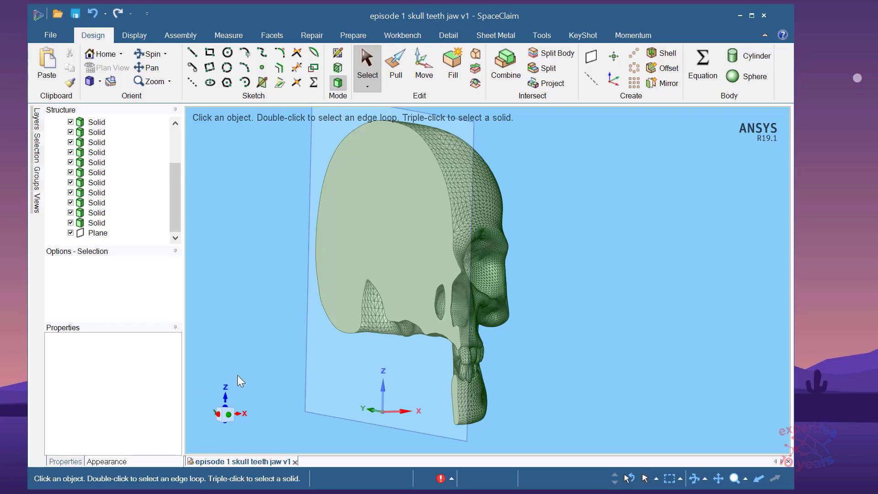
{"action": "left_click_drag", "start_coordinate": [175, 218], "coordinate": [171, 182]}
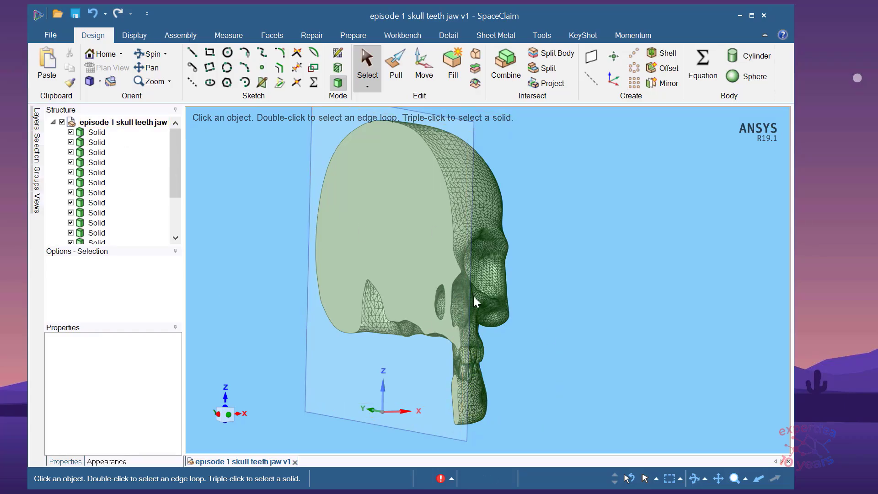
{"action": "middle_click_drag", "start_coordinate": [547, 308], "coordinate": [565, 299]}
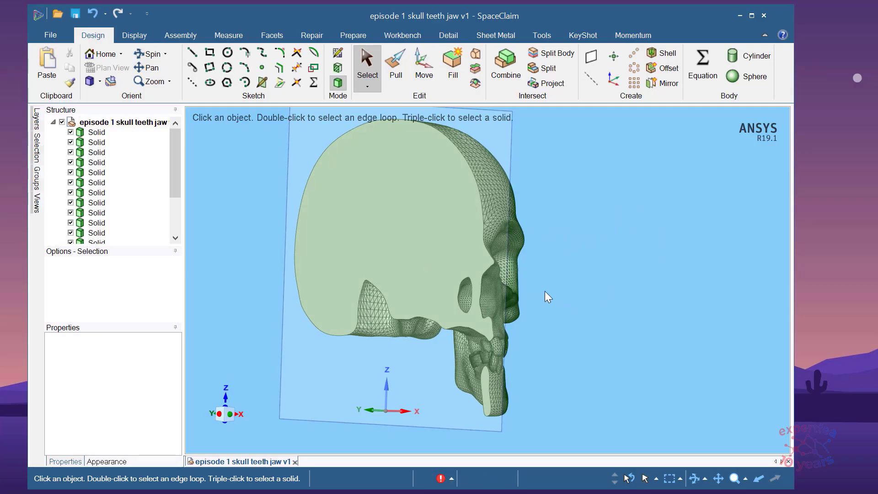
{"action": "left_click", "coordinate": [54, 40]}
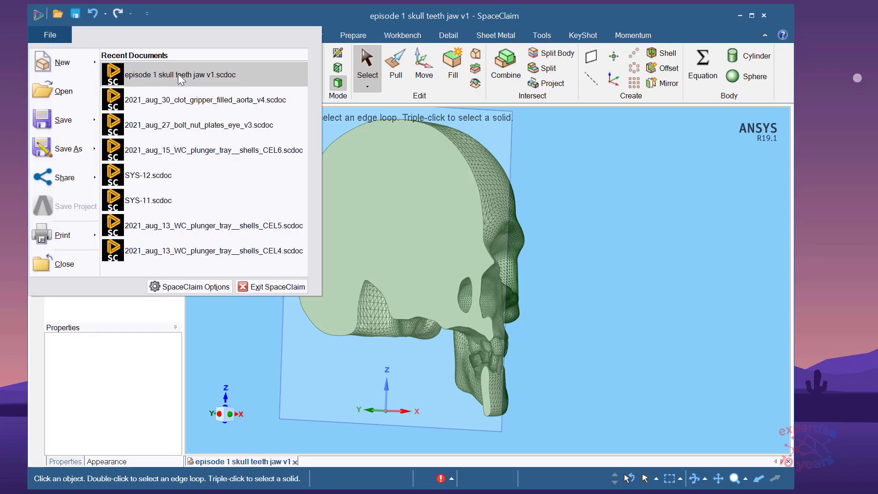
{"action": "left_click", "coordinate": [418, 14]}
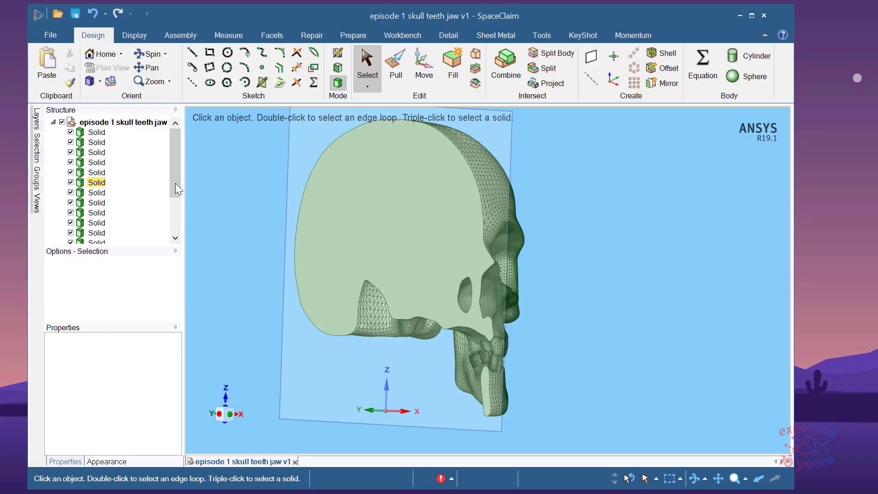
Internalize all sources of the top-level part "episode 1 skull teeth jaw v1" and save the document.
{"action": "left_click", "coordinate": [120, 122]}
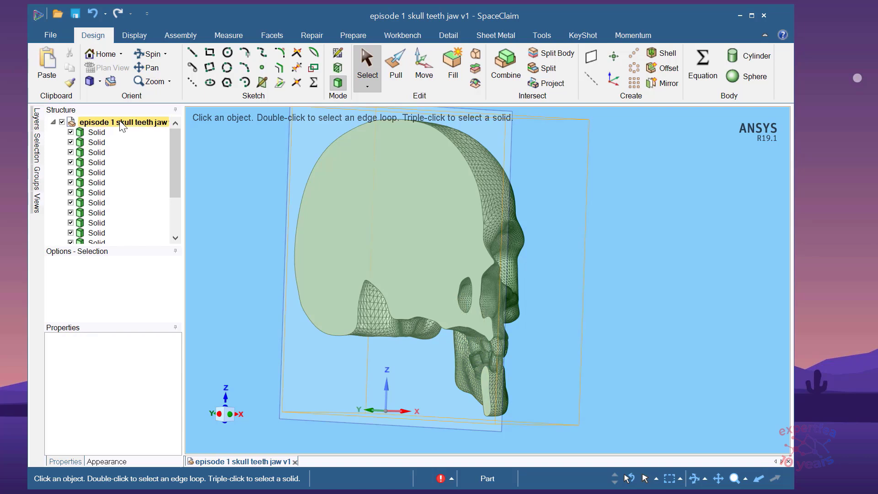
{"action": "right_click", "coordinate": [121, 122]}
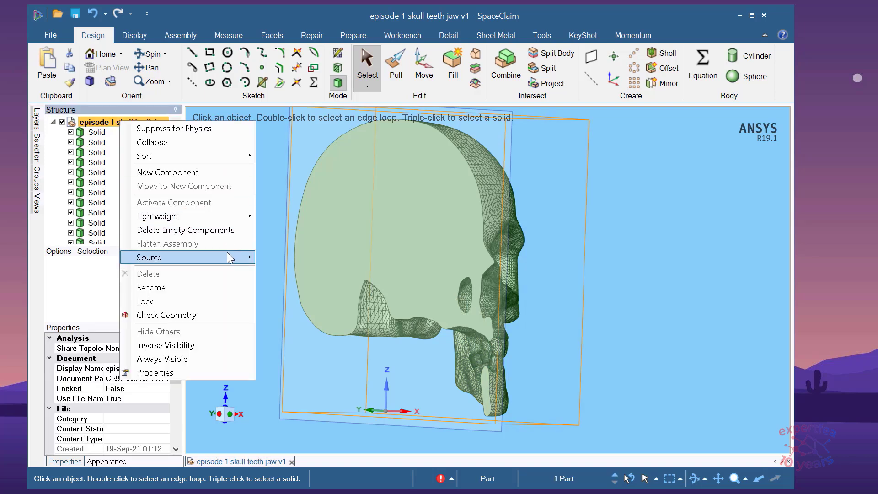
{"action": "mouse_move", "coordinate": [224, 252]}
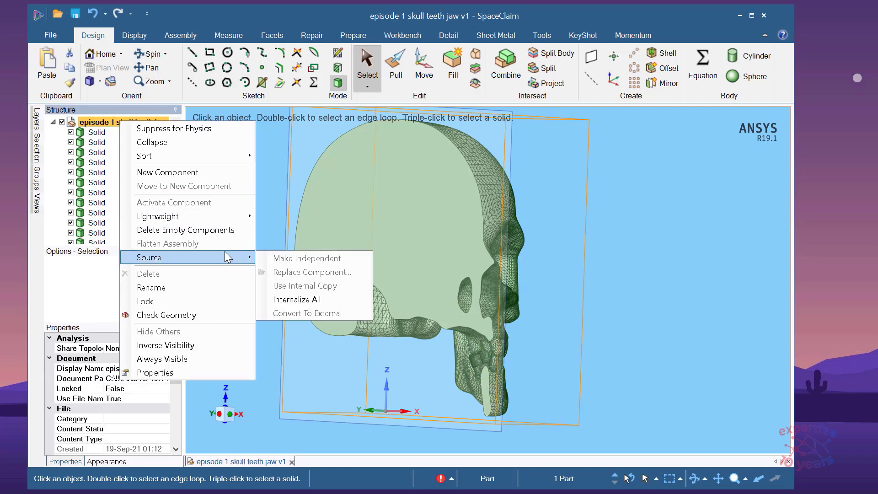
{"action": "left_click", "coordinate": [328, 299]}
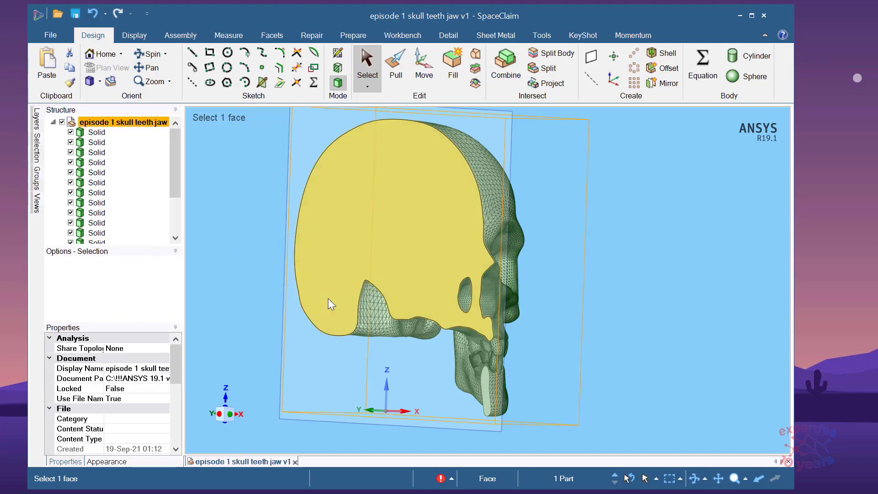
{"action": "left_click", "coordinate": [235, 232]}
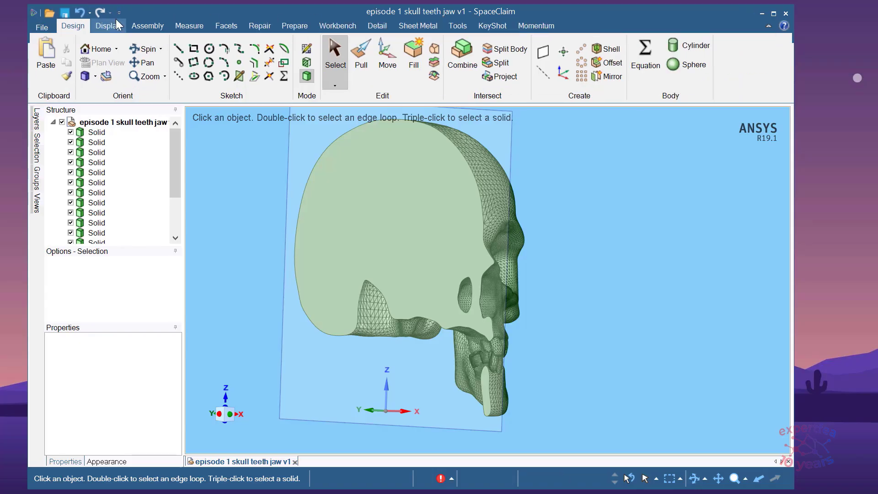
{"action": "left_click", "coordinate": [64, 12]}
Hide the midline plane so that only the solid bodies are displayed.
{"action": "left_click_drag", "start_coordinate": [170, 172], "coordinate": [169, 226]}
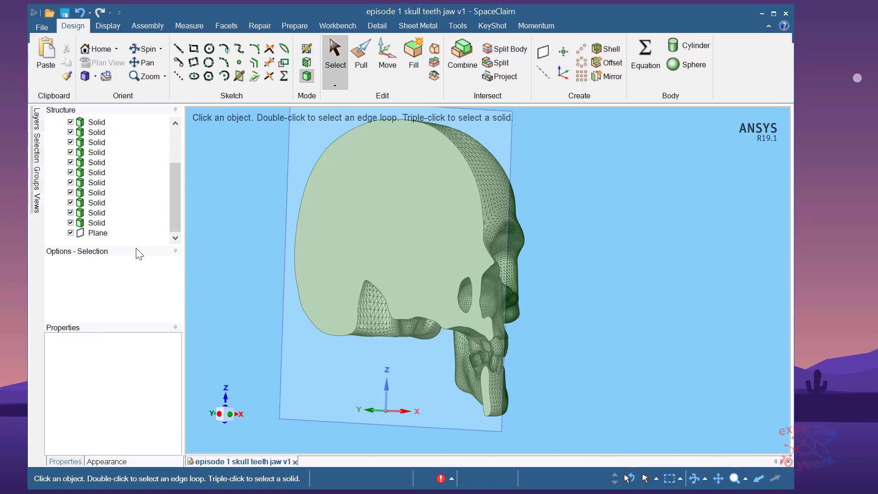
{"action": "left_click", "coordinate": [70, 233]}
{"action": "left_click", "coordinate": [401, 226]}
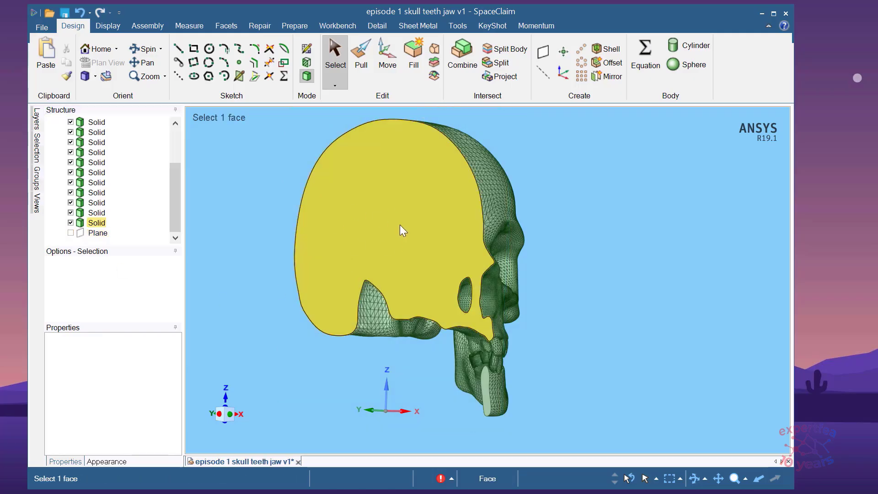
{"action": "left_click", "coordinate": [604, 276]}
Examine the cut faces of the half skull and jaw and how the front incisors sit against them from the inner side.
{"action": "scroll", "coordinate": [507, 404], "scroll_direction": "up", "scroll_amount": 3}
{"action": "middle_click_drag", "start_coordinate": [493, 325], "coordinate": [594, 328]}
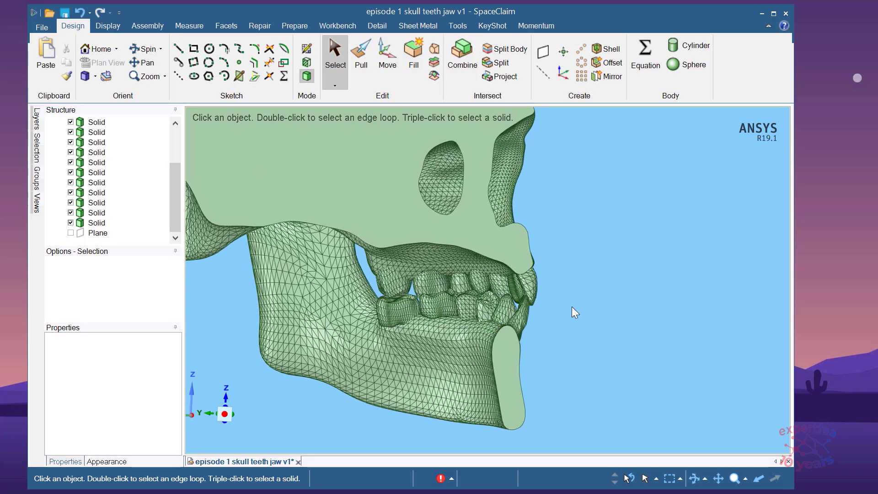
{"action": "scroll", "coordinate": [567, 299], "scroll_direction": "up", "scroll_amount": 3}
{"action": "middle_click_drag", "start_coordinate": [562, 293], "coordinate": [570, 265]}
{"action": "scroll", "coordinate": [514, 265], "scroll_direction": "up", "scroll_amount": 3}
{"action": "scroll", "coordinate": [531, 248], "scroll_direction": "down", "scroll_amount": 3}
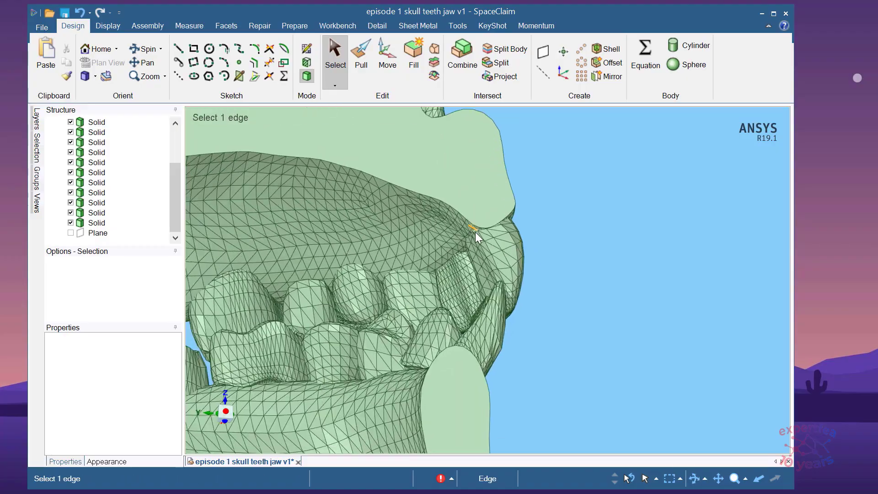
{"action": "scroll", "coordinate": [476, 232], "scroll_direction": "up", "scroll_amount": 2}
{"action": "scroll", "coordinate": [466, 217], "scroll_direction": "down", "scroll_amount": 2}
{"action": "scroll", "coordinate": [492, 229], "scroll_direction": "up", "scroll_amount": 2}
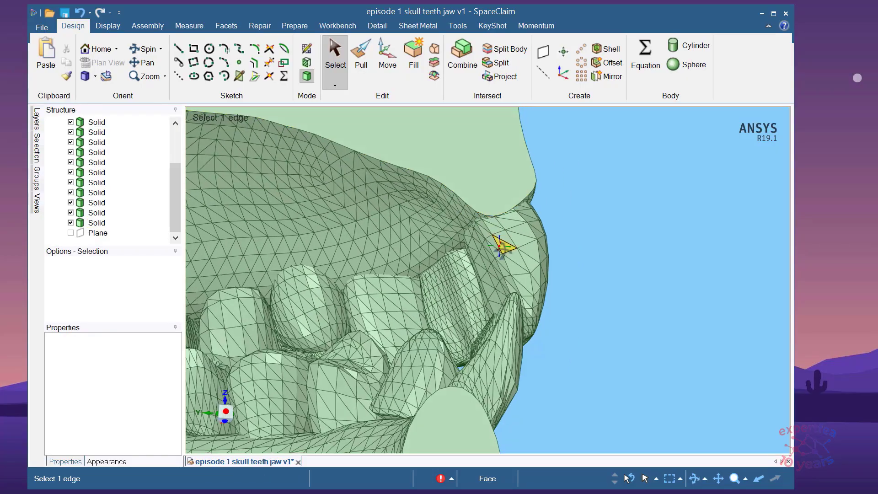
{"action": "scroll", "coordinate": [500, 247], "scroll_direction": "down", "scroll_amount": 3}
{"action": "scroll", "coordinate": [480, 219], "scroll_direction": "up", "scroll_amount": 4}
Examine the gaps and contacts between the upper and lower back teeth from the inner side, and return to a straight front view.
{"action": "middle_click_drag", "start_coordinate": [556, 214], "coordinate": [549, 277]}
{"action": "scroll", "coordinate": [288, 249], "scroll_direction": "up", "scroll_amount": 4}
{"action": "scroll", "coordinate": [481, 264], "scroll_direction": "down", "scroll_amount": 2}
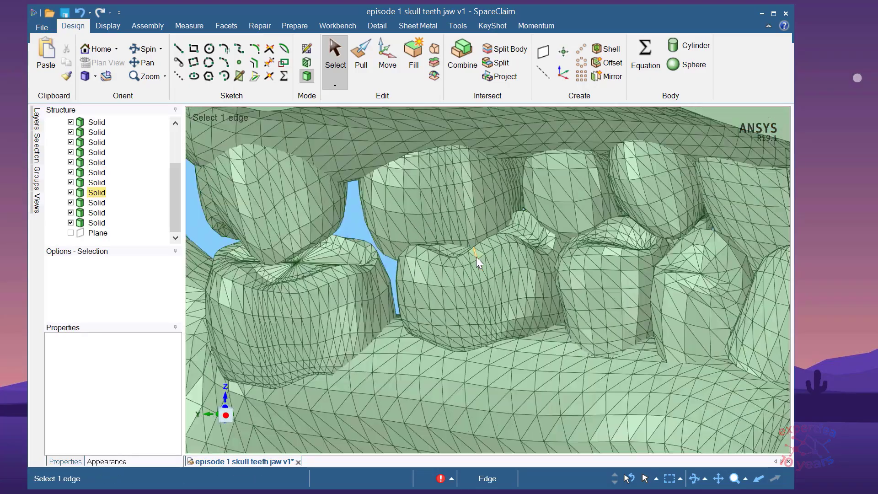
{"action": "scroll", "coordinate": [478, 254], "scroll_direction": "down", "scroll_amount": 3}
{"action": "scroll", "coordinate": [485, 242], "scroll_direction": "up", "scroll_amount": 5}
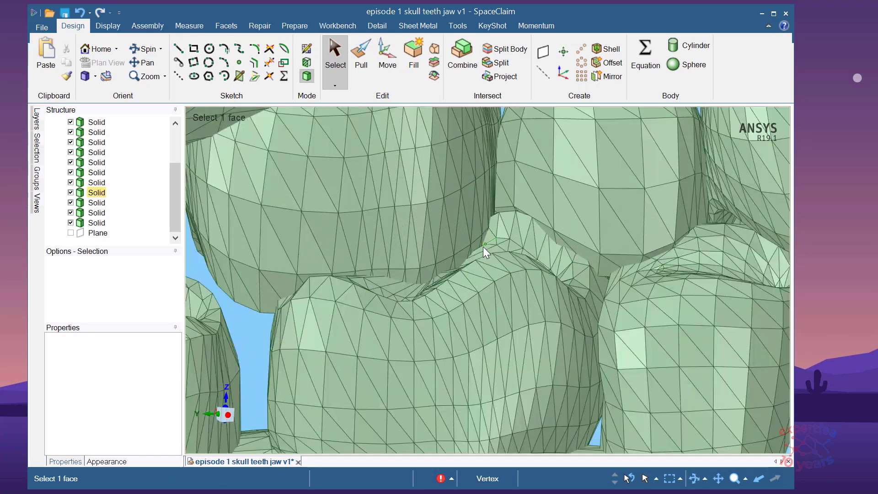
{"action": "scroll", "coordinate": [460, 196], "scroll_direction": "down", "scroll_amount": 3}
{"action": "scroll", "coordinate": [468, 246], "scroll_direction": "up", "scroll_amount": 3}
{"action": "scroll", "coordinate": [422, 331], "scroll_direction": "down", "scroll_amount": 3}
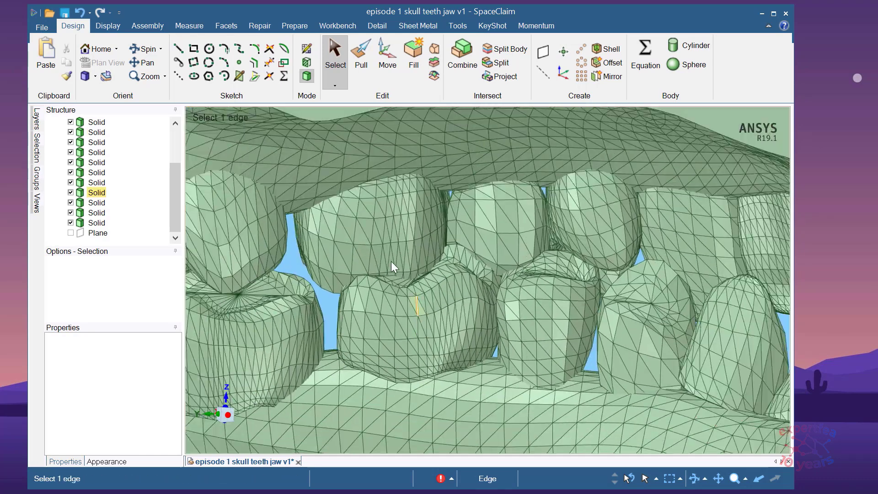
{"action": "scroll", "coordinate": [391, 262], "scroll_direction": "up", "scroll_amount": 3}
{"action": "scroll", "coordinate": [466, 307], "scroll_direction": "down", "scroll_amount": 2}
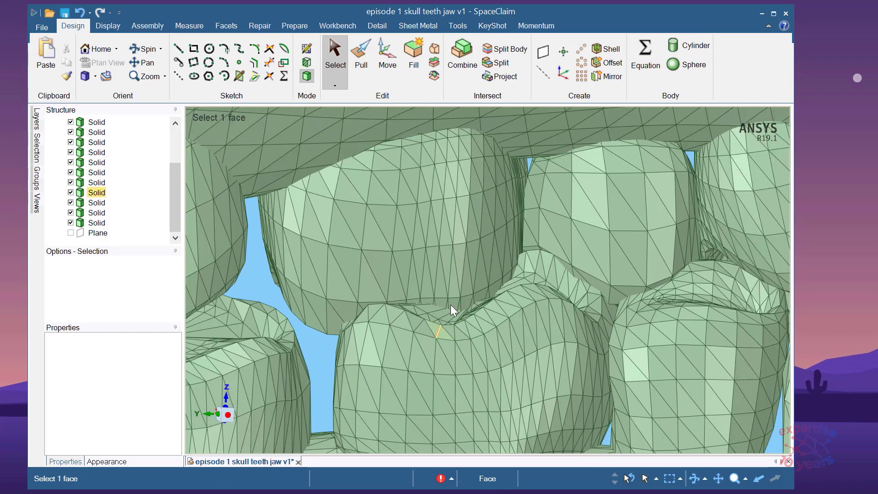
{"action": "scroll", "coordinate": [450, 305], "scroll_direction": "down", "scroll_amount": 4}
{"action": "middle_click_drag", "start_coordinate": [377, 278], "coordinate": [522, 337]}
{"action": "scroll", "coordinate": [373, 305], "scroll_direction": "down", "scroll_amount": 4}
{"action": "scroll", "coordinate": [561, 314], "scroll_direction": "up", "scroll_amount": 2}
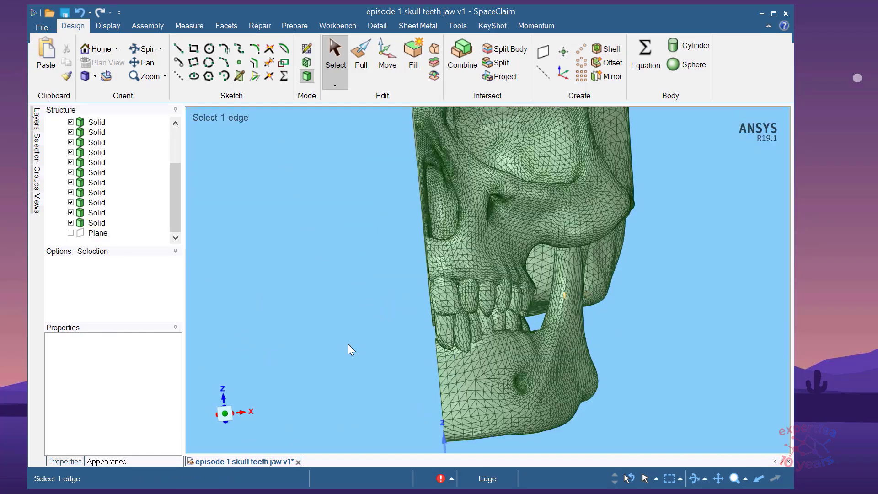
{"action": "left_click", "coordinate": [224, 412]}
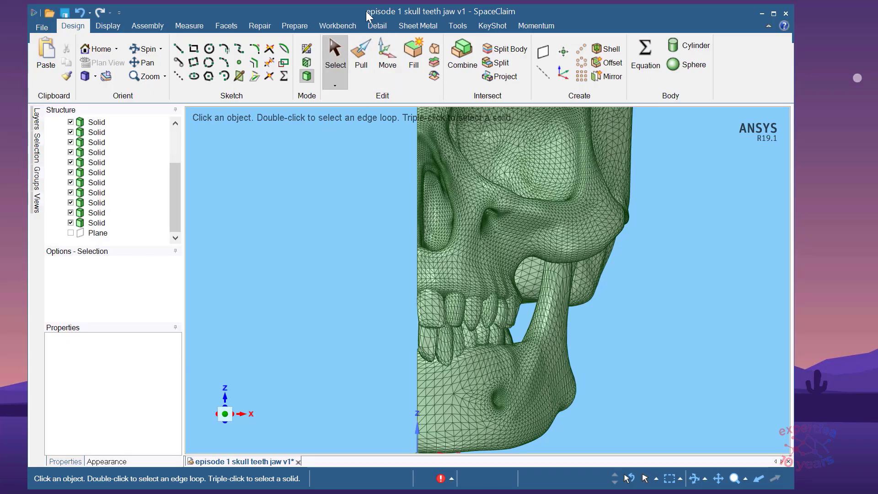
Check all the skull, teeth and jaw solids for interference and examine the interfering region at the jaw joint.
{"action": "left_click", "coordinate": [290, 26]}
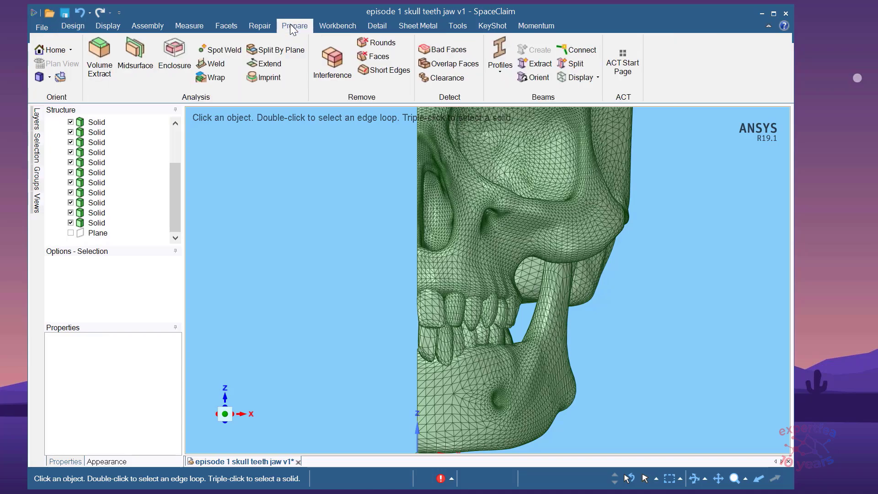
{"action": "left_click", "coordinate": [327, 59]}
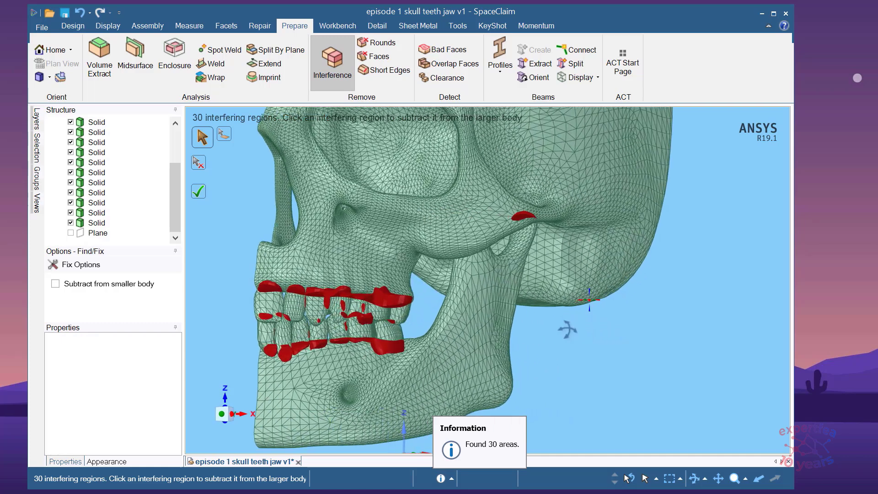
{"action": "scroll", "coordinate": [551, 245], "scroll_direction": "up", "scroll_amount": 4}
{"action": "scroll", "coordinate": [536, 252], "scroll_direction": "down", "scroll_amount": 4}
{"action": "scroll", "coordinate": [553, 241], "scroll_direction": "up", "scroll_amount": 4}
{"action": "scroll", "coordinate": [545, 240], "scroll_direction": "down", "scroll_amount": 2}
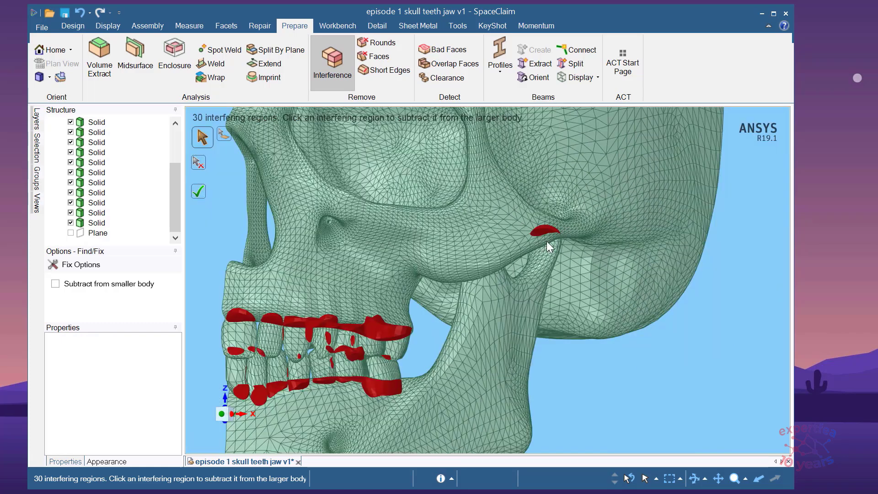
{"action": "mouse_move", "coordinate": [591, 369]}
{"action": "middle_mouse_down"}
{"action": "mouse_move", "coordinate": [579, 362]}
{"action": "mouse_move", "coordinate": [596, 366]}
{"action": "middle_mouse_up"}
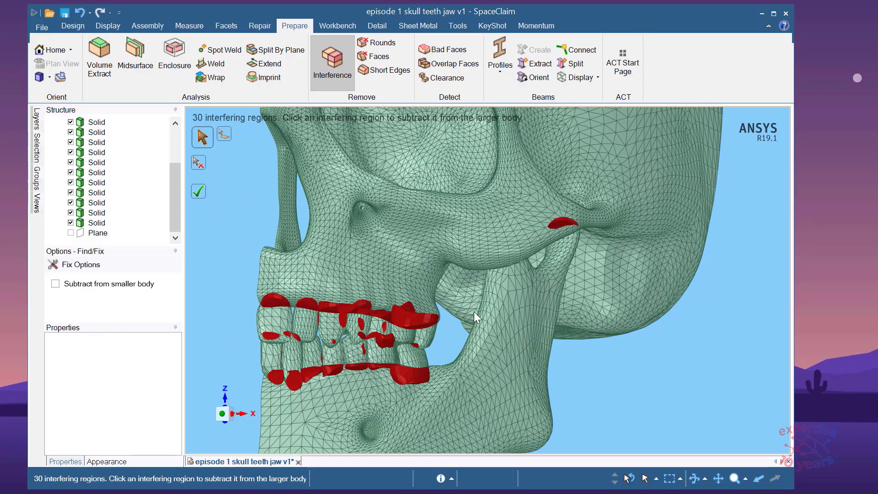
{"action": "middle_click_drag", "start_coordinate": [462, 311], "coordinate": [598, 350]}
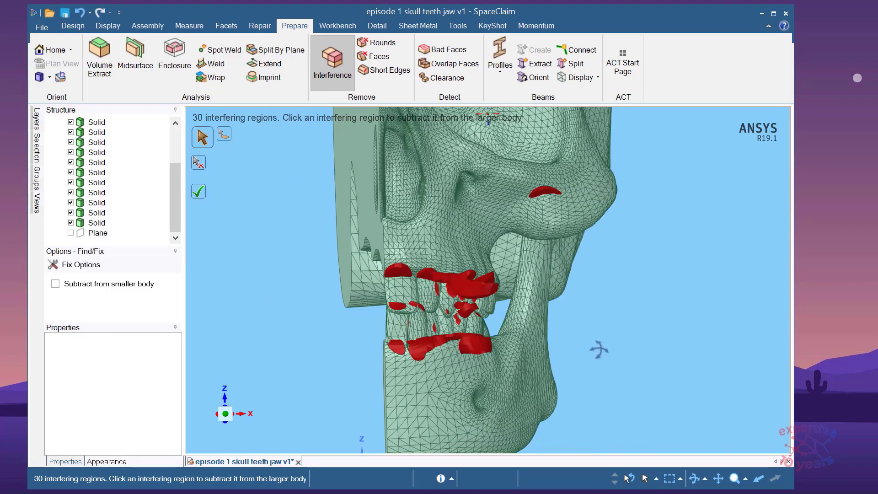
Examine the interfering regions along the upper and lower tooth rows from the outer side.
{"action": "scroll", "coordinate": [415, 365], "scroll_direction": "up", "scroll_amount": 4}
{"action": "scroll", "coordinate": [370, 331], "scroll_direction": "down", "scroll_amount": 2}
{"action": "middle_click_drag", "start_coordinate": [391, 338], "coordinate": [308, 332]}
{"action": "scroll", "coordinate": [674, 335], "scroll_direction": "up", "scroll_amount": 3}
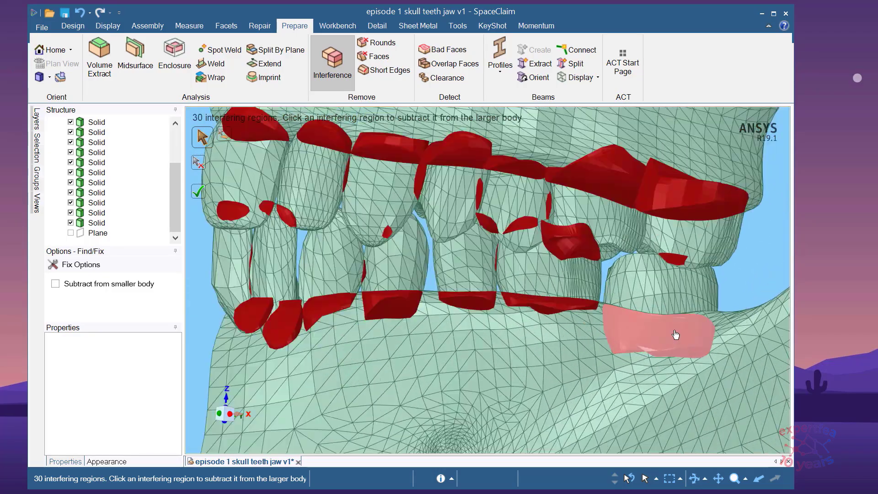
{"action": "scroll", "coordinate": [530, 309], "scroll_direction": "down", "scroll_amount": 5}
{"action": "scroll", "coordinate": [510, 314], "scroll_direction": "up", "scroll_amount": 3}
{"action": "scroll", "coordinate": [463, 339], "scroll_direction": "down", "scroll_amount": 3}
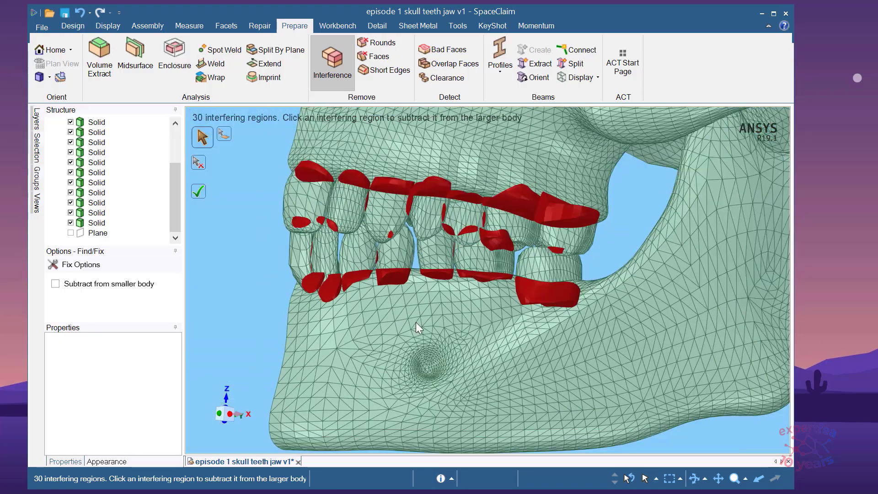
{"action": "mouse_move", "coordinate": [462, 297]}
{"action": "middle_mouse_down"}
{"action": "mouse_move", "coordinate": [485, 306]}
{"action": "mouse_move", "coordinate": [460, 292]}
{"action": "middle_mouse_up"}
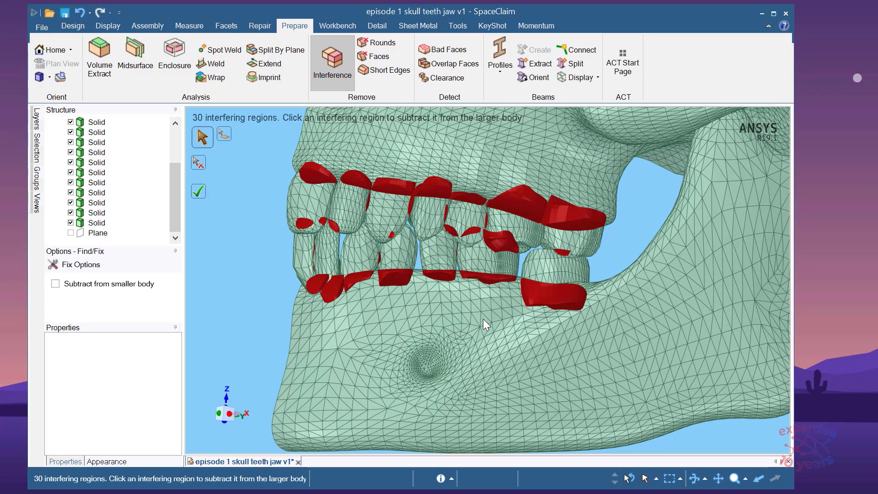
{"action": "middle_click_drag", "start_coordinate": [517, 307], "coordinate": [475, 336]}
{"action": "scroll", "coordinate": [525, 284], "scroll_direction": "up", "scroll_amount": 4}
{"action": "scroll", "coordinate": [508, 309], "scroll_direction": "down", "scroll_amount": 3}
{"action": "scroll", "coordinate": [467, 337], "scroll_direction": "down", "scroll_amount": 5}
{"action": "scroll", "coordinate": [432, 323], "scroll_direction": "up", "scroll_amount": 6}
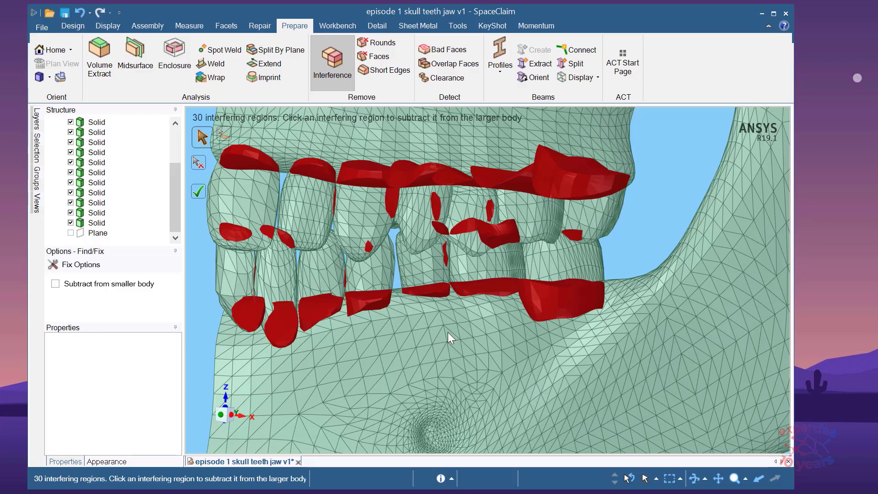
{"action": "scroll", "coordinate": [457, 333], "scroll_direction": "down", "scroll_amount": 4}
{"action": "scroll", "coordinate": [439, 288], "scroll_direction": "up", "scroll_amount": 2}
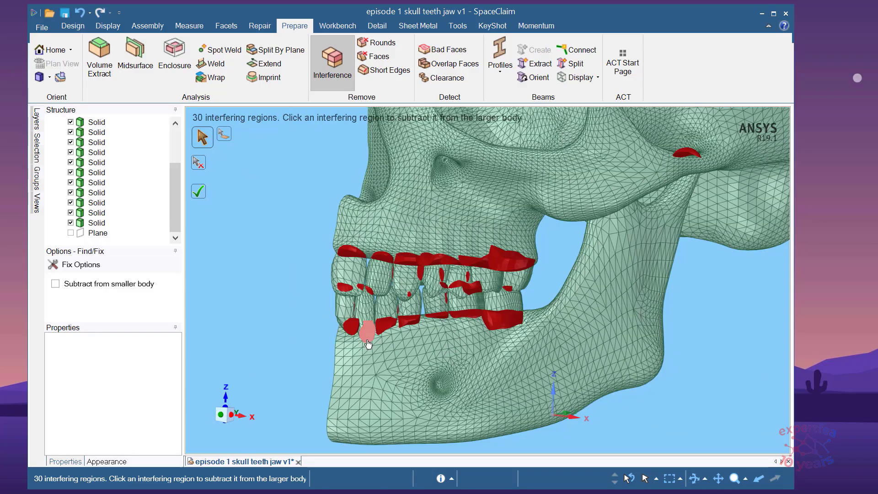
Examine the interfering regions between neighbouring lower front teeth and where their roots enter the jaw.
{"action": "scroll", "coordinate": [331, 343], "scroll_direction": "up", "scroll_amount": 3}
{"action": "scroll", "coordinate": [331, 343], "scroll_direction": "up", "scroll_amount": 3}
{"action": "mouse_move", "coordinate": [330, 337]}
{"action": "middle_mouse_down"}
{"action": "mouse_move", "coordinate": [324, 316]}
{"action": "mouse_move", "coordinate": [343, 324]}
{"action": "middle_mouse_up"}
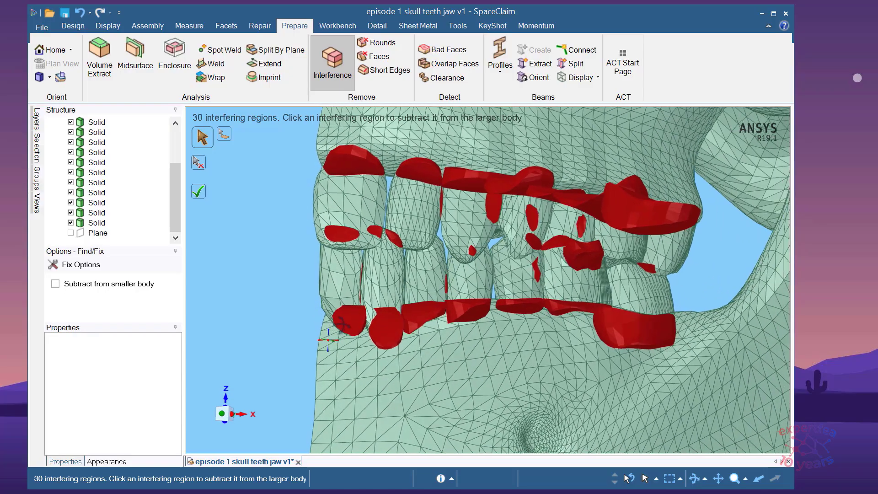
{"action": "scroll", "coordinate": [358, 282], "scroll_direction": "up", "scroll_amount": 5}
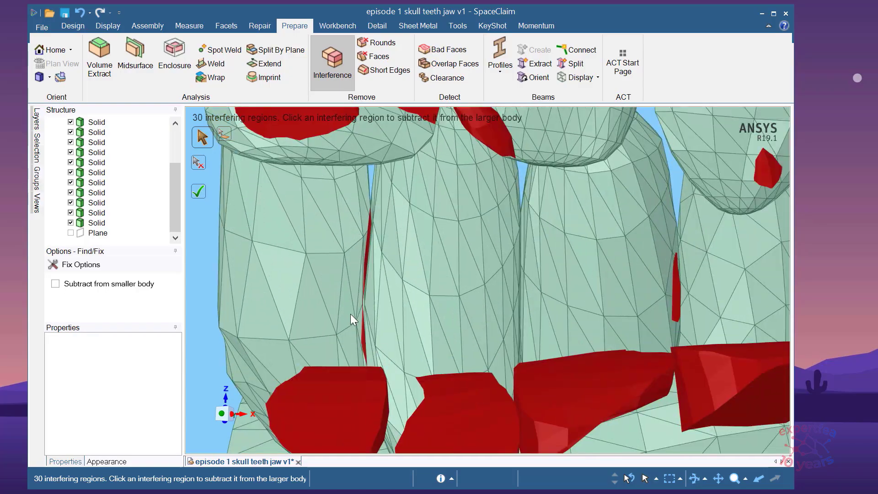
{"action": "mouse_move", "coordinate": [379, 259]}
{"action": "middle_mouse_down"}
{"action": "mouse_move", "coordinate": [364, 231]}
{"action": "mouse_move", "coordinate": [358, 241]}
{"action": "mouse_move", "coordinate": [365, 220]}
{"action": "mouse_move", "coordinate": [366, 252]}
{"action": "middle_mouse_up"}
{"action": "scroll", "coordinate": [323, 255], "scroll_direction": "down", "scroll_amount": 4}
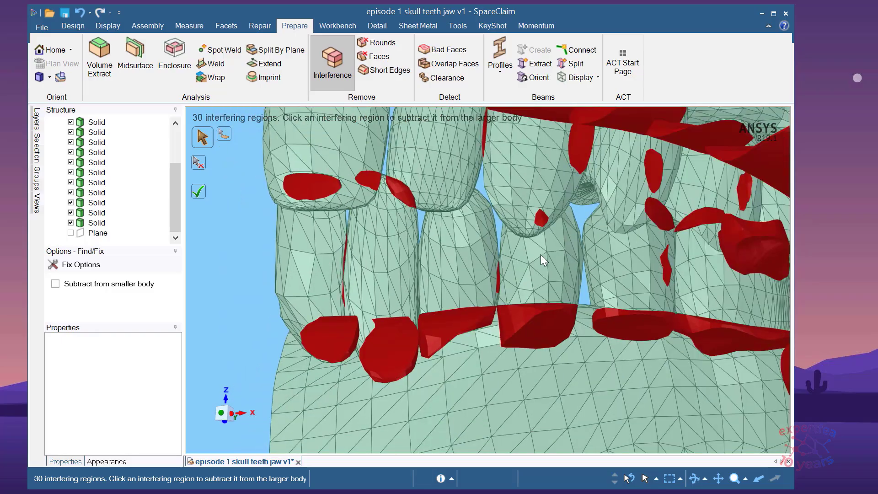
{"action": "scroll", "coordinate": [541, 254], "scroll_direction": "up", "scroll_amount": 5}
{"action": "middle_click_drag", "start_coordinate": [462, 289], "coordinate": [419, 256]}
{"action": "scroll", "coordinate": [437, 264], "scroll_direction": "down", "scroll_amount": 5}
{"action": "middle_click_drag", "start_coordinate": [576, 232], "coordinate": [583, 206]}
{"action": "middle_click_drag", "start_coordinate": [512, 231], "coordinate": [610, 268]}
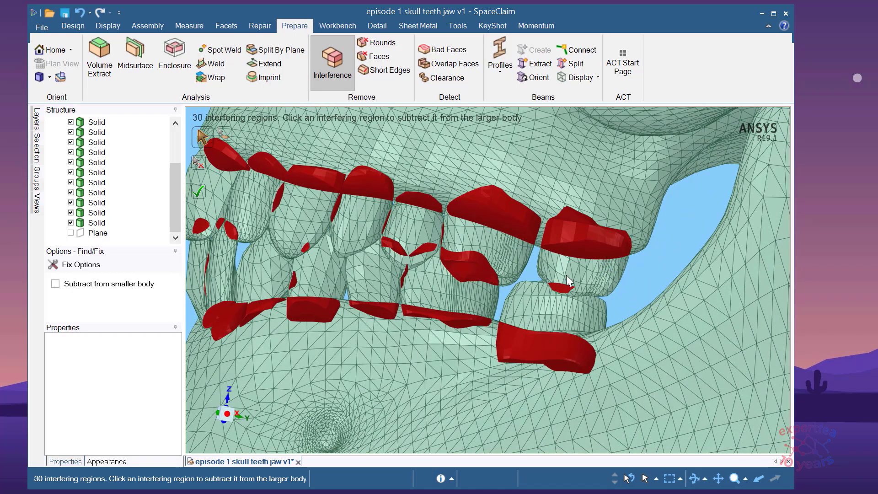
Examine the interference between the rearmost upper molar and the skull to judge which body the overlap should be subtracted from.
{"action": "scroll", "coordinate": [626, 271], "scroll_direction": "up", "scroll_amount": 3}
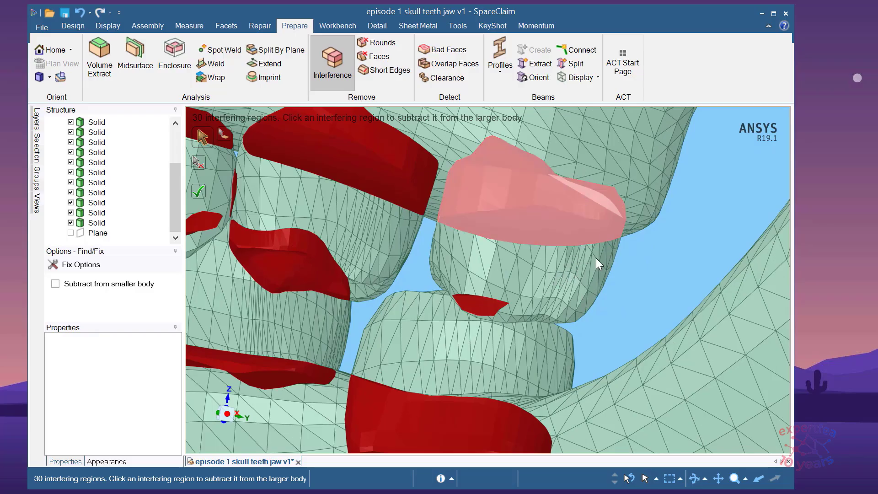
{"action": "scroll", "coordinate": [608, 314], "scroll_direction": "down", "scroll_amount": 4}
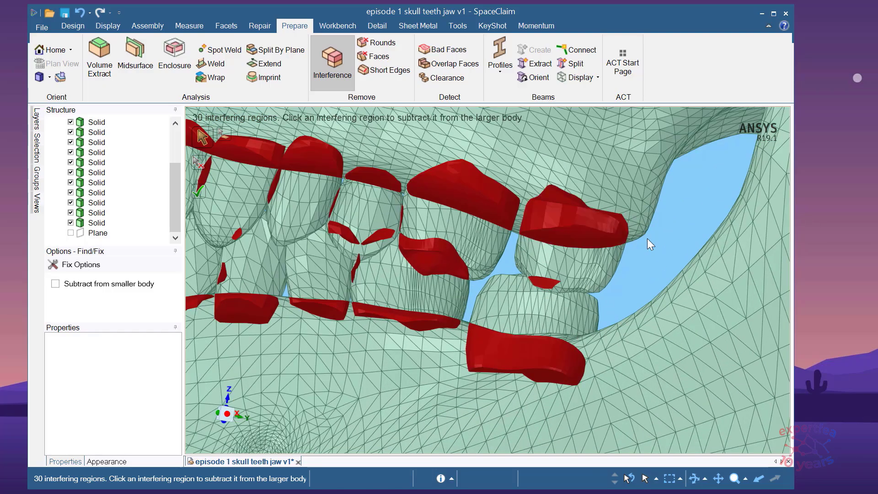
{"action": "scroll", "coordinate": [630, 246], "scroll_direction": "up", "scroll_amount": 4}
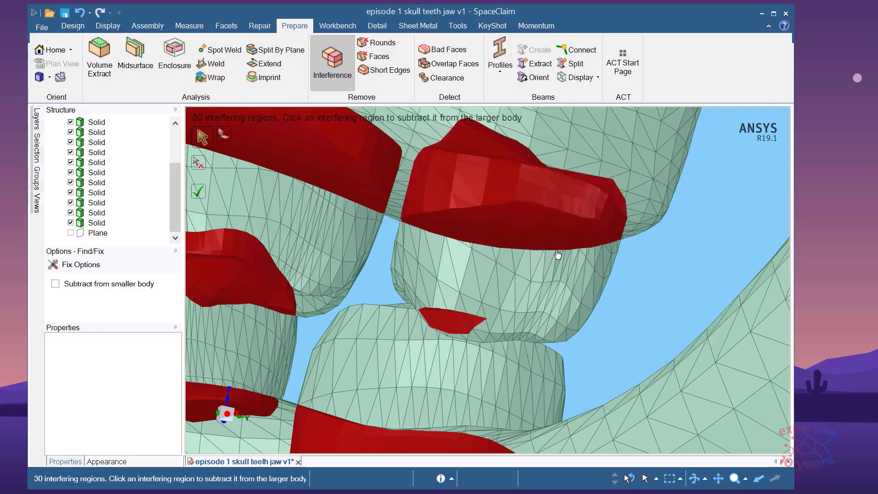
{"action": "scroll", "coordinate": [552, 258], "scroll_direction": "down", "scroll_amount": 2}
{"action": "scroll", "coordinate": [529, 239], "scroll_direction": "up", "scroll_amount": 2}
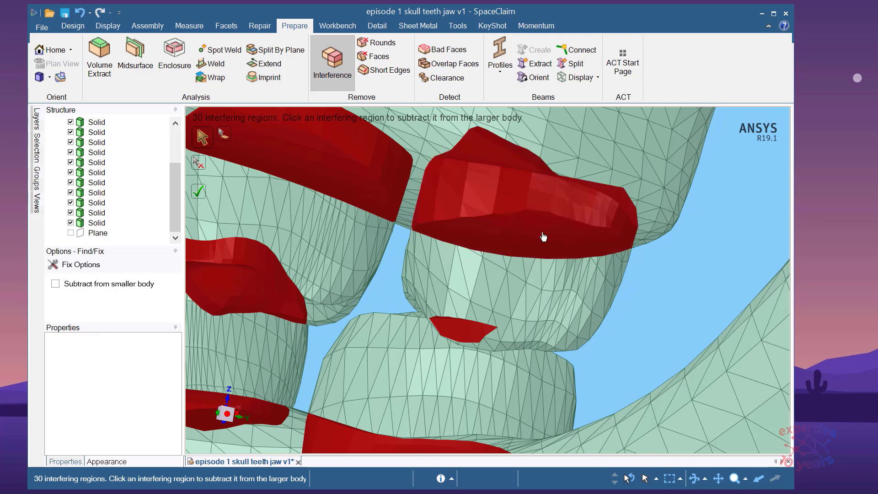
{"action": "scroll", "coordinate": [615, 301], "scroll_direction": "down", "scroll_amount": 5}
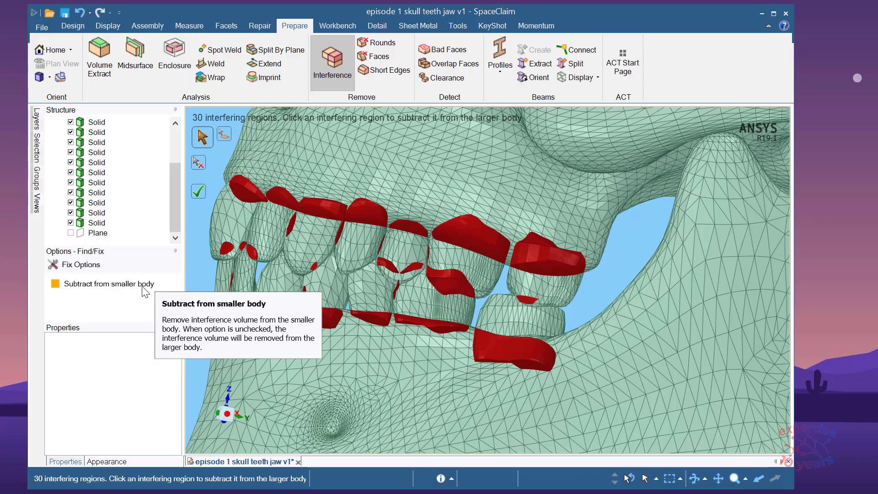
{"action": "scroll", "coordinate": [641, 273], "scroll_direction": "up", "scroll_amount": 5}
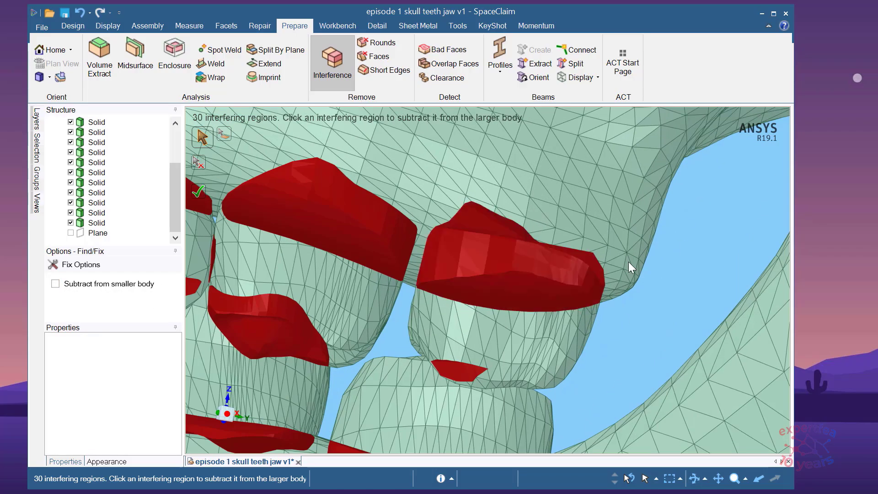
{"action": "scroll", "coordinate": [628, 261], "scroll_direction": "down", "scroll_amount": 3}
{"action": "scroll", "coordinate": [538, 281], "scroll_direction": "down", "scroll_amount": 4}
{"action": "scroll", "coordinate": [536, 281], "scroll_direction": "up", "scroll_amount": 3}
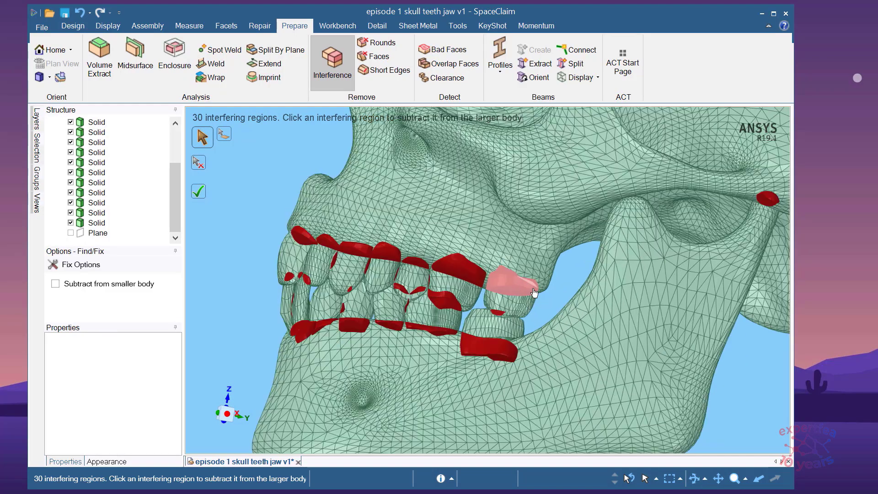
{"action": "scroll", "coordinate": [536, 280], "scroll_direction": "up", "scroll_amount": 2}
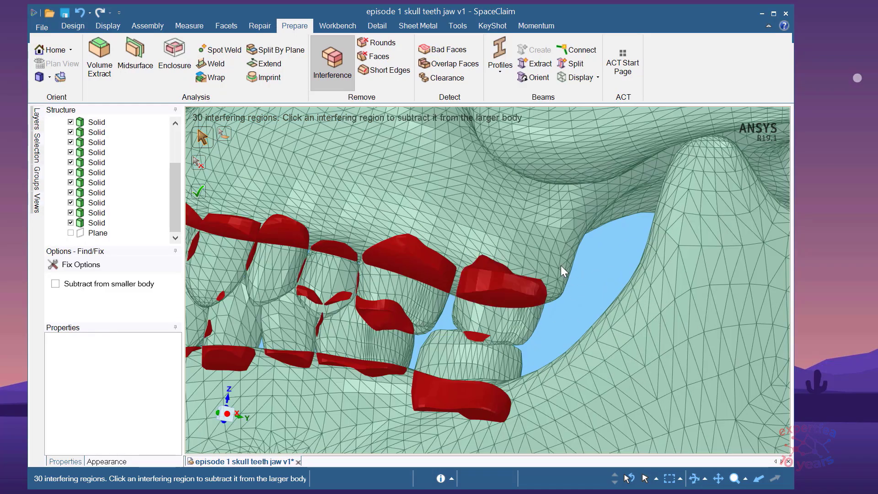
{"action": "scroll", "coordinate": [564, 287], "scroll_direction": "up", "scroll_amount": 4}
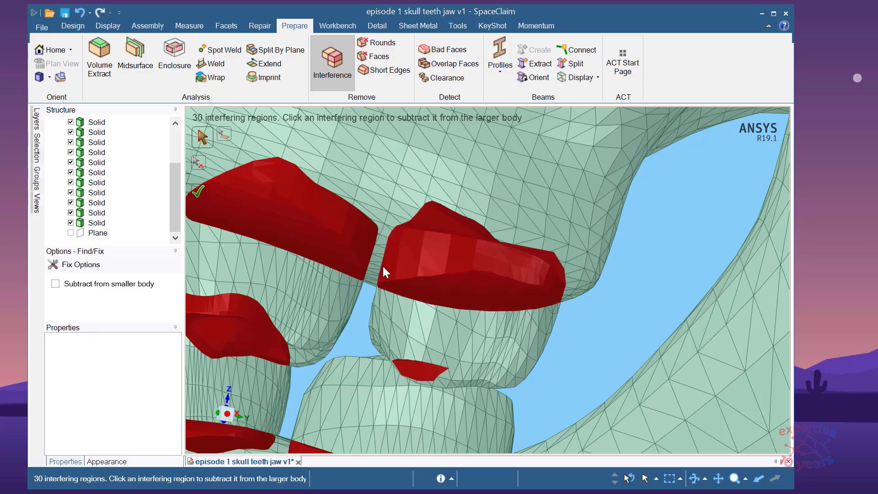
{"action": "scroll", "coordinate": [502, 292], "scroll_direction": "down", "scroll_amount": 2}
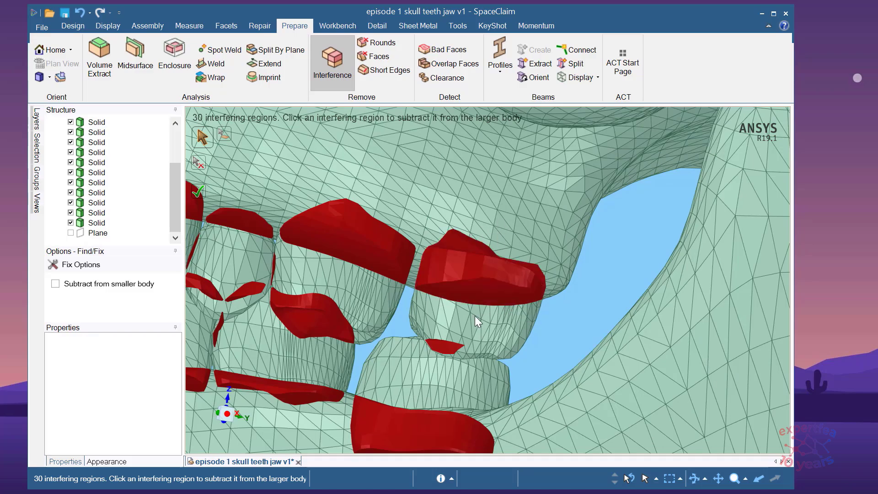
{"action": "scroll", "coordinate": [486, 290], "scroll_direction": "down", "scroll_amount": 2}
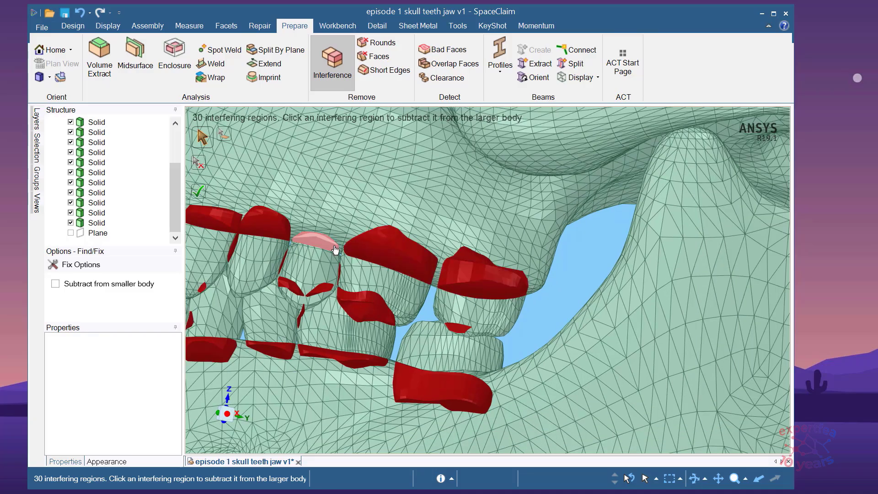
{"action": "scroll", "coordinate": [498, 305], "scroll_direction": "down", "scroll_amount": 2}
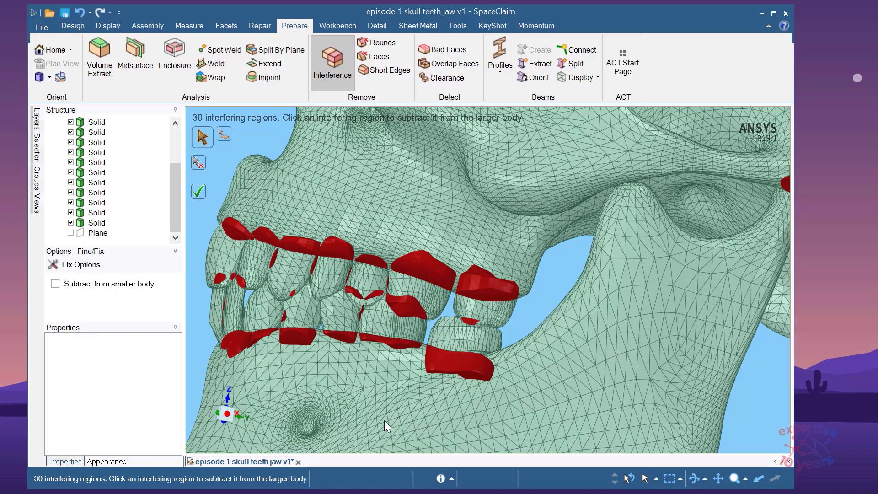
Subtract all interfering regions from the larger bodies, leaving "Subtract from smaller body" off, and exit the Interference tool.
{"action": "left_click", "coordinate": [200, 194]}
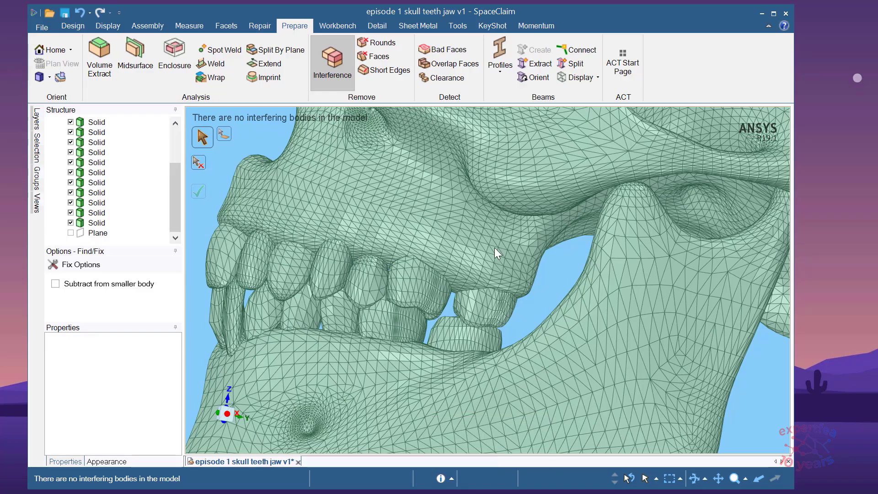
{"action": "scroll", "coordinate": [495, 248], "scroll_direction": "down", "scroll_amount": 3}
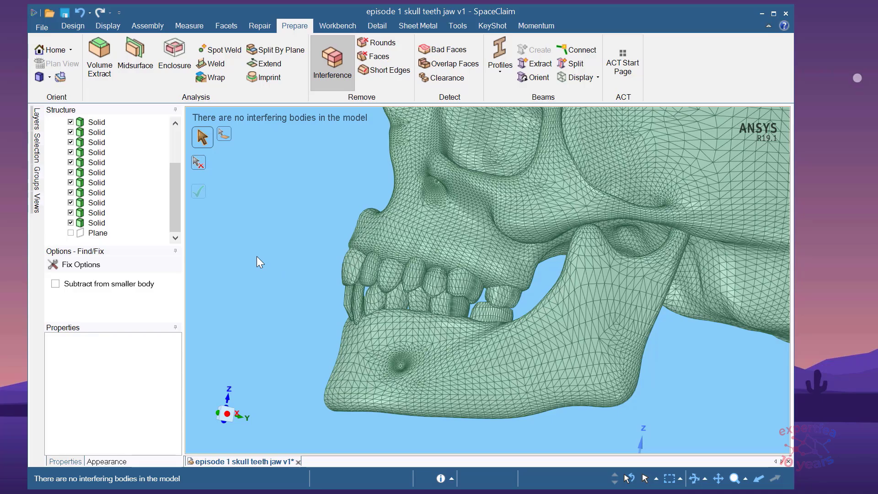
{"action": "key", "text": "Escape"}
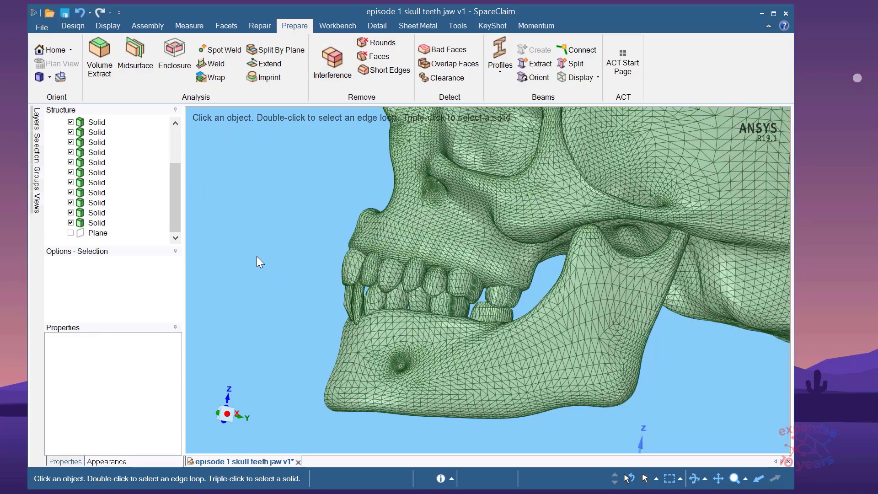
Examine the contacts between the upper and lower teeth from the inner side of the half skull.
{"action": "middle_click_drag", "start_coordinate": [305, 273], "coordinate": [548, 289]}
{"action": "scroll", "coordinate": [309, 277], "scroll_direction": "down", "scroll_amount": 2}
{"action": "scroll", "coordinate": [604, 290], "scroll_direction": "up", "scroll_amount": 4}
{"action": "scroll", "coordinate": [548, 289], "scroll_direction": "down", "scroll_amount": 3}
{"action": "scroll", "coordinate": [622, 278], "scroll_direction": "up", "scroll_amount": 6}
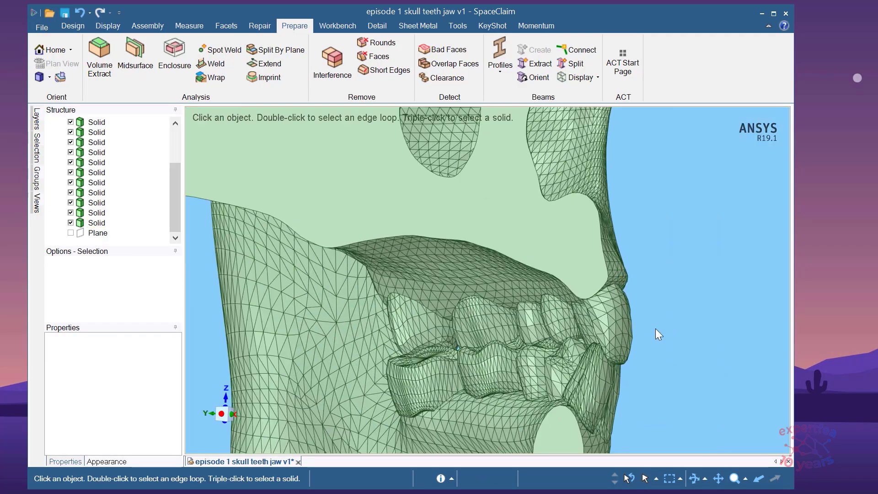
{"action": "middle_click_drag", "start_coordinate": [669, 319], "coordinate": [696, 318]}
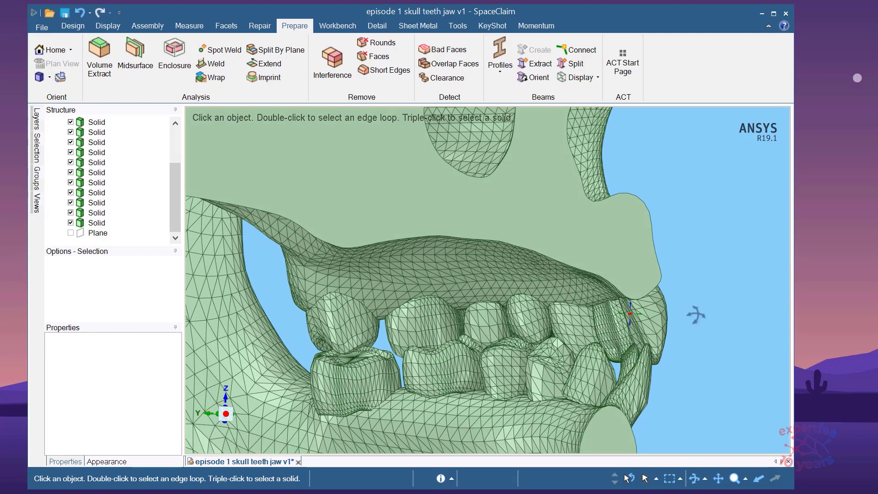
{"action": "scroll", "coordinate": [365, 350], "scroll_direction": "up", "scroll_amount": 4}
{"action": "scroll", "coordinate": [423, 342], "scroll_direction": "down", "scroll_amount": 3}
{"action": "scroll", "coordinate": [459, 334], "scroll_direction": "up", "scroll_amount": 4}
{"action": "middle_click_drag", "start_coordinate": [459, 330], "coordinate": [496, 342]}
{"action": "scroll", "coordinate": [330, 320], "scroll_direction": "up", "scroll_amount": 3}
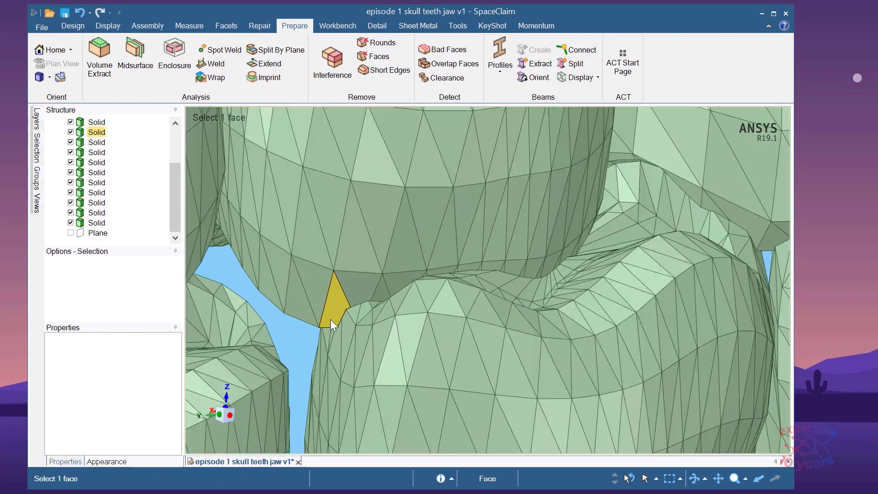
{"action": "mouse_move", "coordinate": [474, 276]}
{"action": "middle_mouse_down"}
{"action": "mouse_move", "coordinate": [488, 273]}
{"action": "mouse_move", "coordinate": [481, 279]}
{"action": "middle_mouse_up"}
{"action": "scroll", "coordinate": [364, 306], "scroll_direction": "up", "scroll_amount": 2}
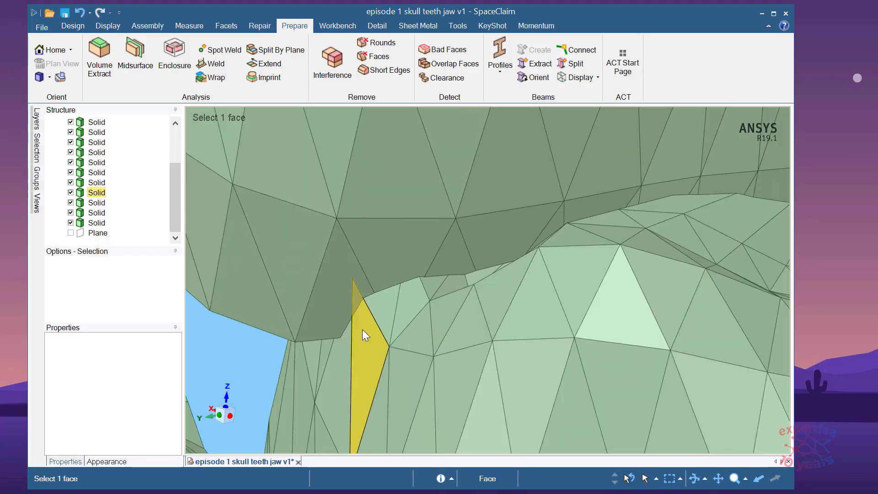
{"action": "scroll", "coordinate": [505, 292], "scroll_direction": "down", "scroll_amount": 6}
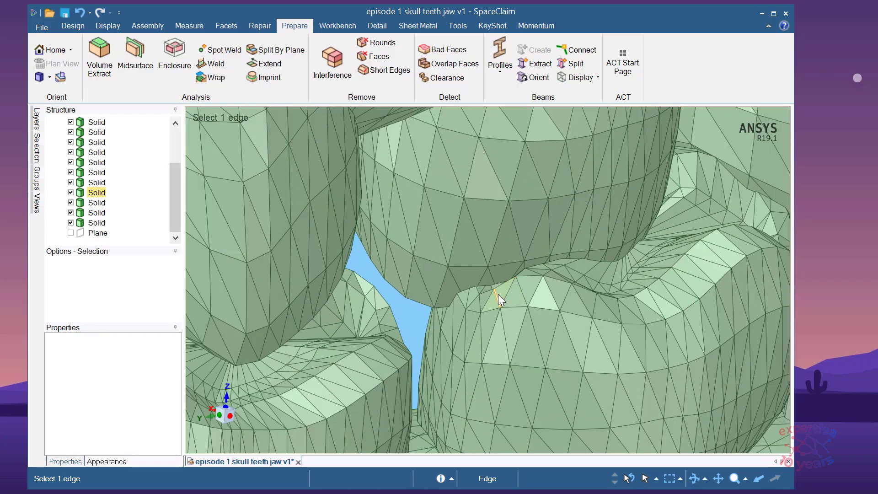
Select the rearmost upper molar as a whole solid and examine how its root sits in the skull.
{"action": "middle_click_drag", "start_coordinate": [429, 291], "coordinate": [427, 244]}
{"action": "scroll", "coordinate": [481, 206], "scroll_direction": "up", "scroll_amount": 4}
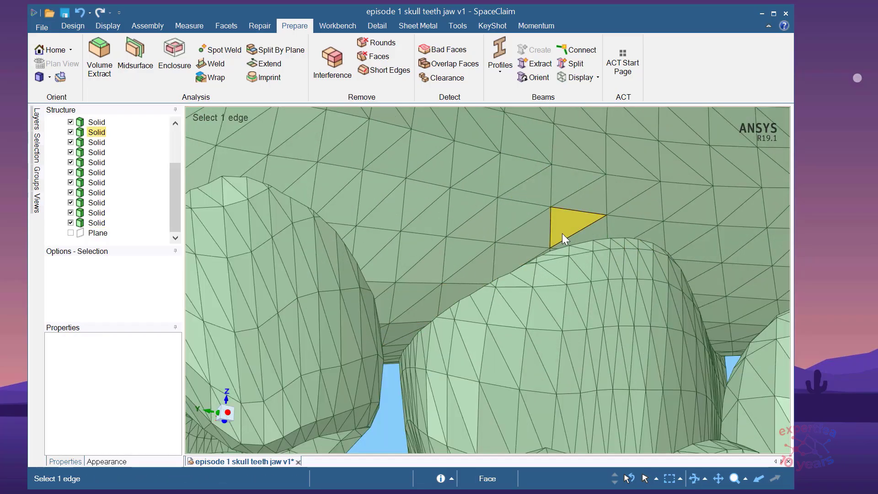
{"action": "scroll", "coordinate": [562, 233], "scroll_direction": "down", "scroll_amount": 3}
{"action": "scroll", "coordinate": [428, 212], "scroll_direction": "up", "scroll_amount": 3}
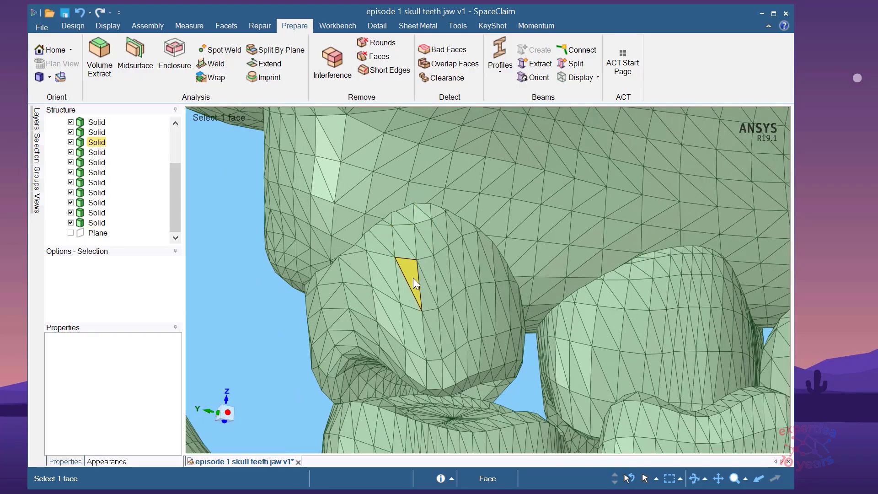
{"action": "scroll", "coordinate": [413, 278], "scroll_direction": "up", "scroll_amount": 2}
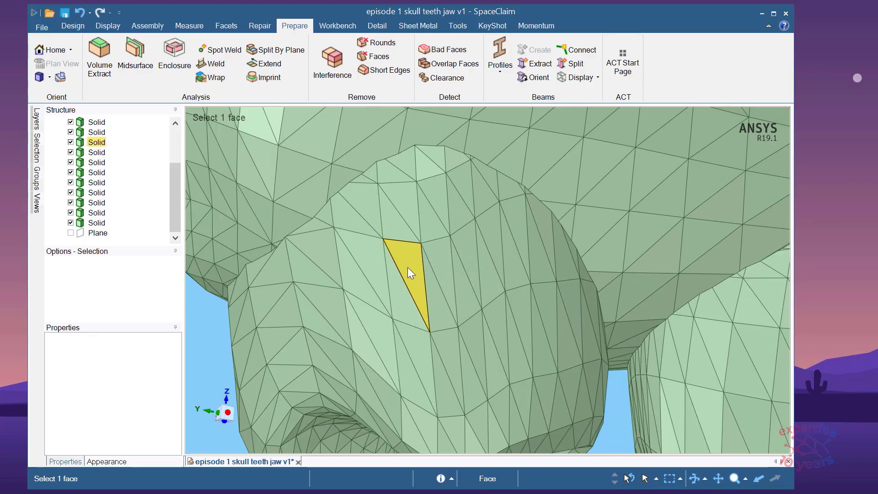
{"action": "left_click", "coordinate": [407, 267]}
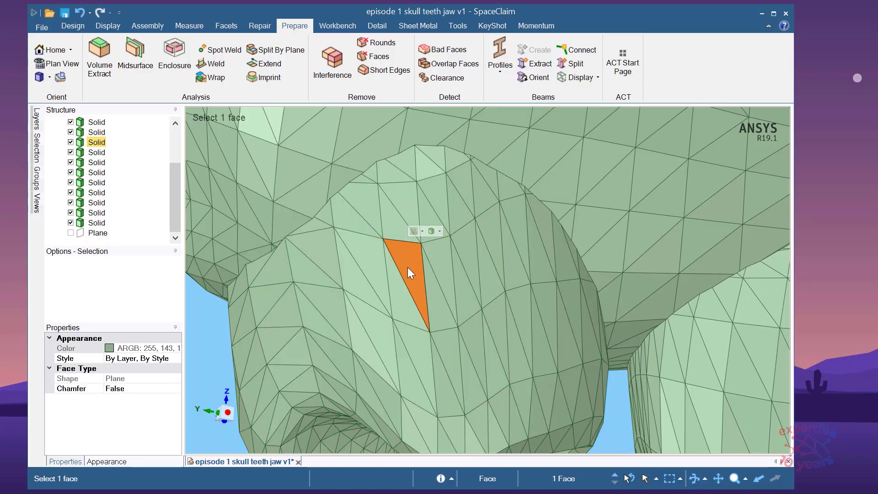
{"action": "triple_click", "coordinate": [407, 267]}
{"action": "scroll", "coordinate": [389, 261], "scroll_direction": "down", "scroll_amount": 3}
{"action": "mouse_move", "coordinate": [459, 324]}
{"action": "middle_mouse_down"}
{"action": "mouse_move", "coordinate": [423, 352]}
{"action": "mouse_move", "coordinate": [458, 332]}
{"action": "middle_mouse_up"}
{"action": "scroll", "coordinate": [403, 285], "scroll_direction": "down", "scroll_amount": 3}
{"action": "scroll", "coordinate": [410, 269], "scroll_direction": "up", "scroll_amount": 1}
{"action": "scroll", "coordinate": [358, 255], "scroll_direction": "down", "scroll_amount": 5}
{"action": "scroll", "coordinate": [411, 247], "scroll_direction": "up", "scroll_amount": 5}
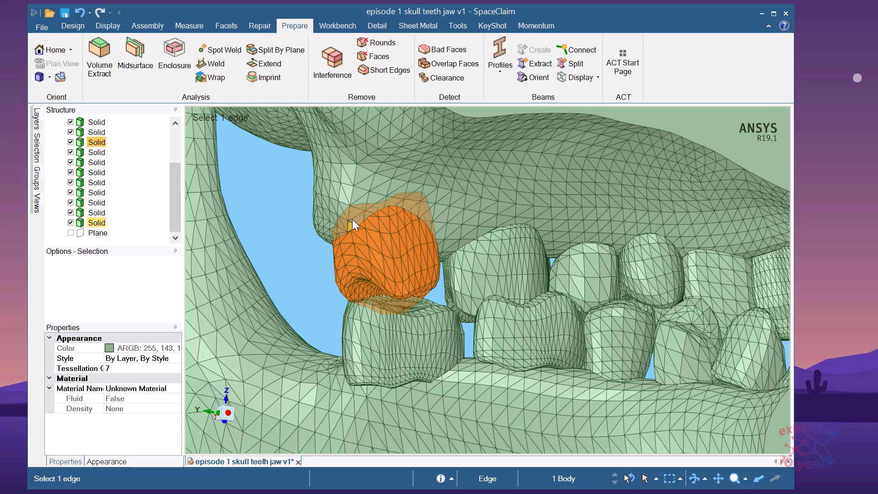
{"action": "middle_click_drag", "start_coordinate": [437, 270], "coordinate": [351, 270]}
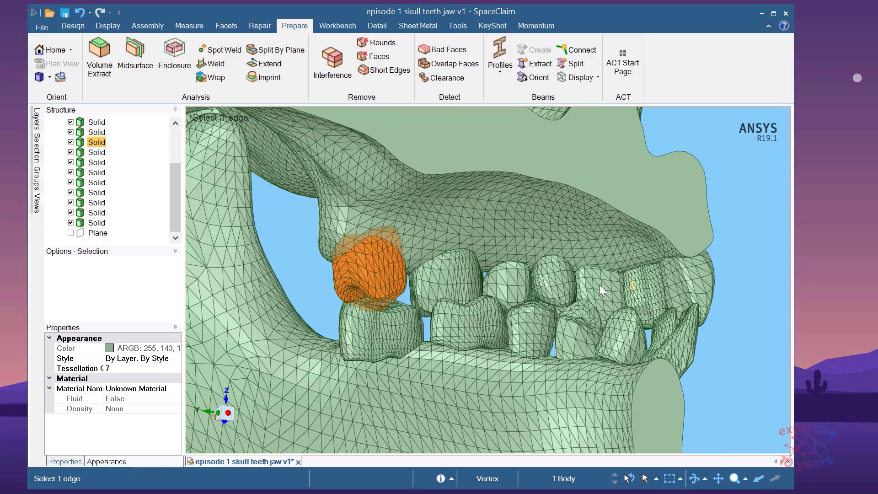
Select the second-to-last upper molar solid and inspect its fit in the skull from the inner and outer sides.
{"action": "scroll", "coordinate": [457, 259], "scroll_direction": "up", "scroll_amount": 5}
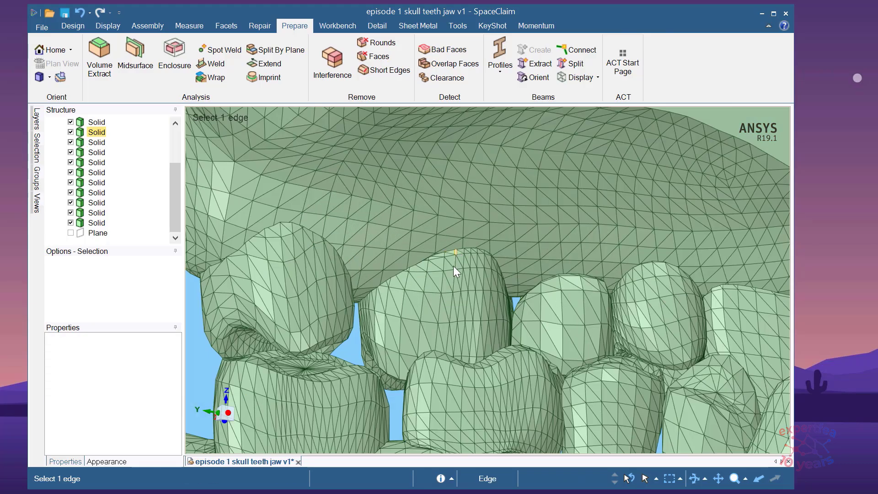
{"action": "triple_click", "coordinate": [438, 282]}
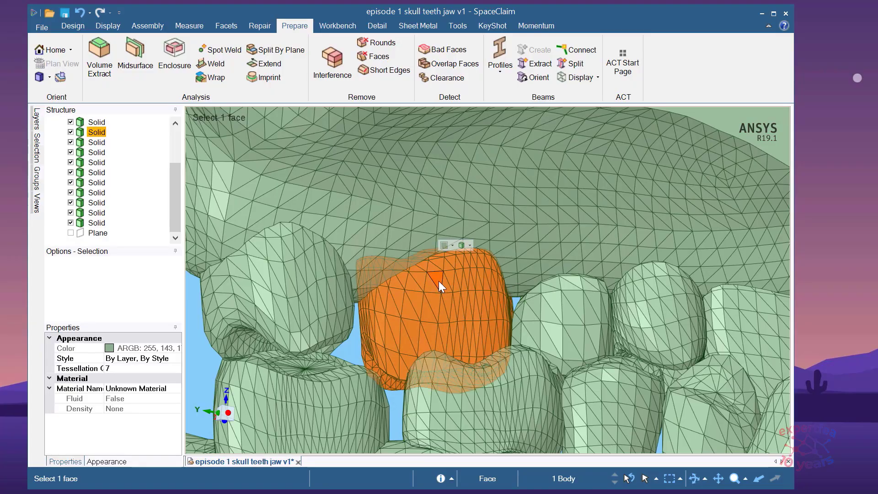
{"action": "scroll", "coordinate": [438, 283], "scroll_direction": "down", "scroll_amount": 5}
{"action": "middle_click_drag", "start_coordinate": [438, 287], "coordinate": [226, 275]}
{"action": "scroll", "coordinate": [588, 273], "scroll_direction": "up", "scroll_amount": 4}
{"action": "scroll", "coordinate": [530, 235], "scroll_direction": "down", "scroll_amount": 4}
{"action": "middle_click_drag", "start_coordinate": [530, 235], "coordinate": [541, 254]}
{"action": "scroll", "coordinate": [462, 251], "scroll_direction": "up", "scroll_amount": 5}
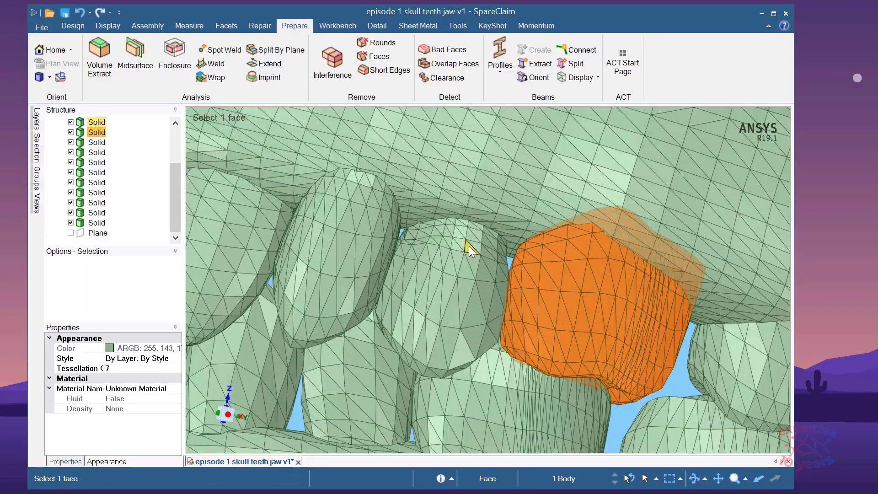
Hide the upper premolar solid directly in front of the molars to expose its socket in the skull.
{"action": "triple_click", "coordinate": [460, 256]}
{"action": "middle_click_drag", "start_coordinate": [504, 288], "coordinate": [726, 298]}
{"action": "scroll", "coordinate": [549, 253], "scroll_direction": "down", "scroll_amount": 3}
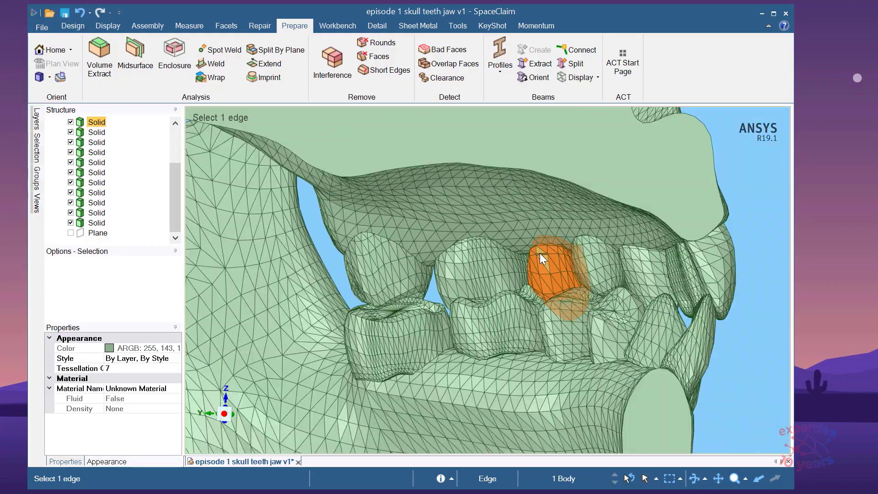
{"action": "scroll", "coordinate": [633, 276], "scroll_direction": "up", "scroll_amount": 4}
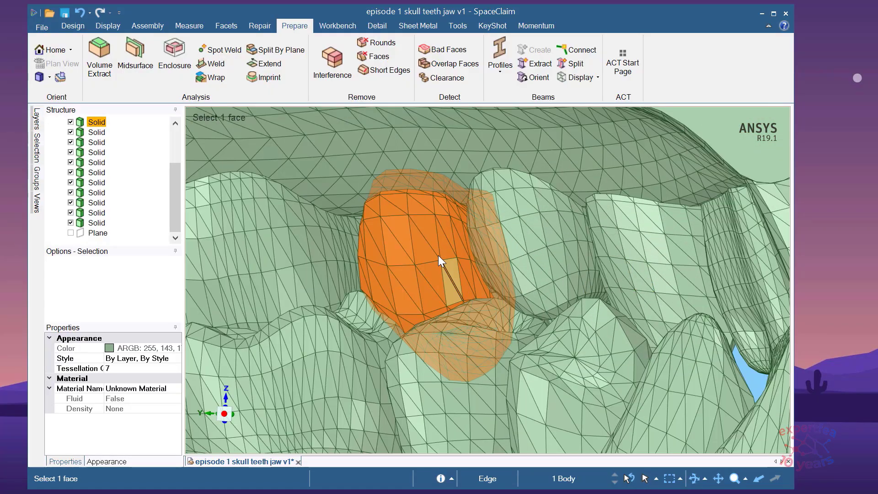
{"action": "scroll", "coordinate": [405, 225], "scroll_direction": "down", "scroll_amount": 4}
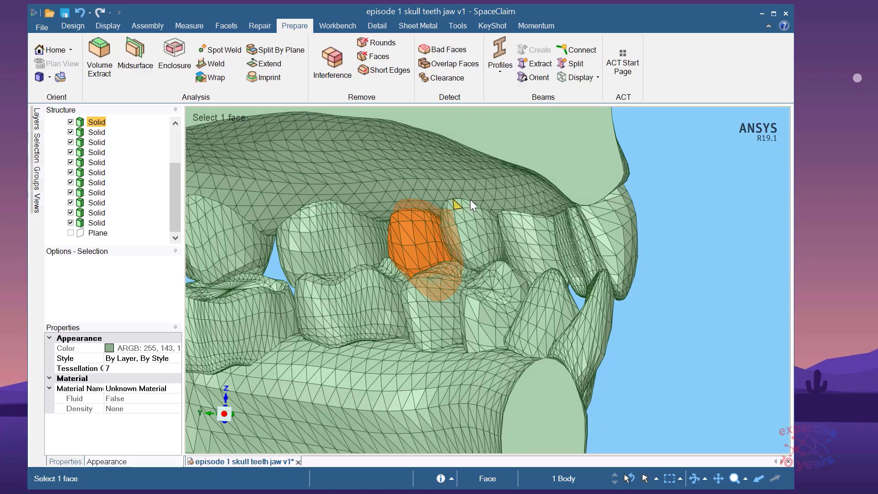
{"action": "scroll", "coordinate": [506, 241], "scroll_direction": "up", "scroll_amount": 5}
{"action": "scroll", "coordinate": [506, 242], "scroll_direction": "up", "scroll_amount": 3}
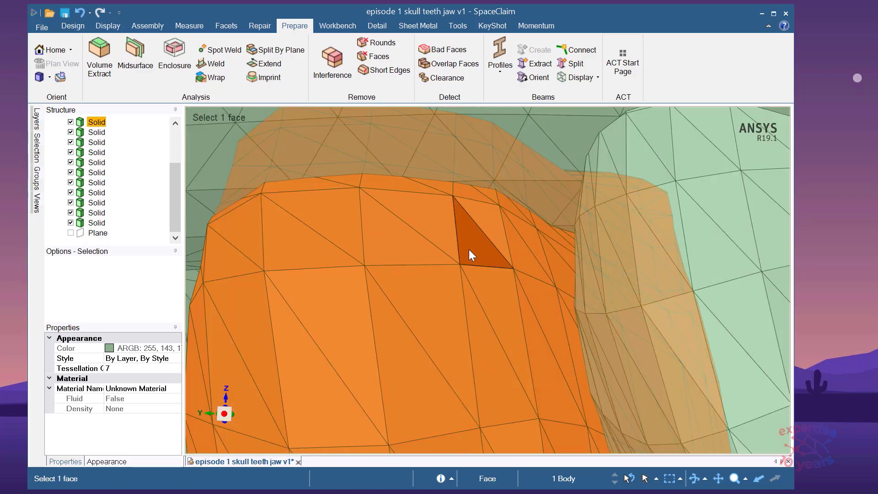
{"action": "right_click", "coordinate": [387, 243]}
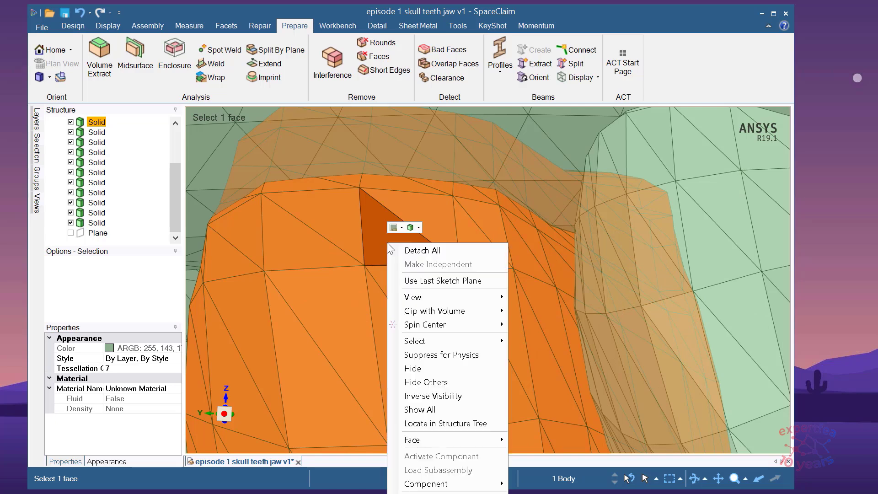
{"action": "left_click", "coordinate": [452, 366]}
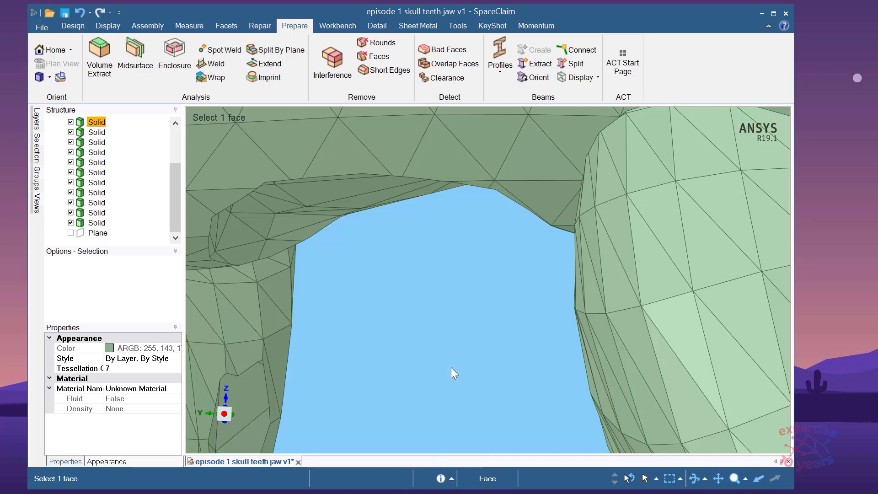
Examine the exposed premolar socket in the skull by selecting its individual faces and connected face groups.
{"action": "scroll", "coordinate": [424, 284], "scroll_direction": "down", "scroll_amount": 3}
{"action": "mouse_move", "coordinate": [429, 292]}
{"action": "middle_mouse_down"}
{"action": "mouse_move", "coordinate": [443, 265]}
{"action": "mouse_move", "coordinate": [439, 294]}
{"action": "mouse_move", "coordinate": [445, 284]}
{"action": "middle_mouse_up"}
{"action": "scroll", "coordinate": [425, 290], "scroll_direction": "up", "scroll_amount": 5}
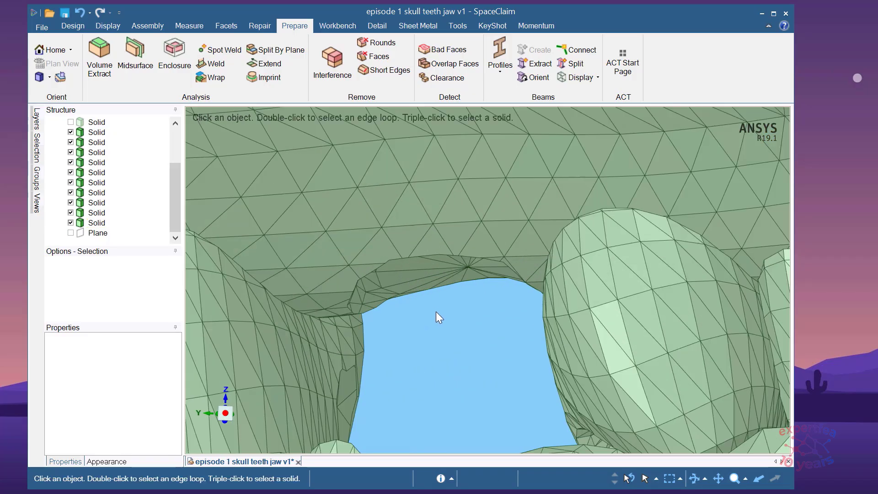
{"action": "left_click", "coordinate": [383, 227]}
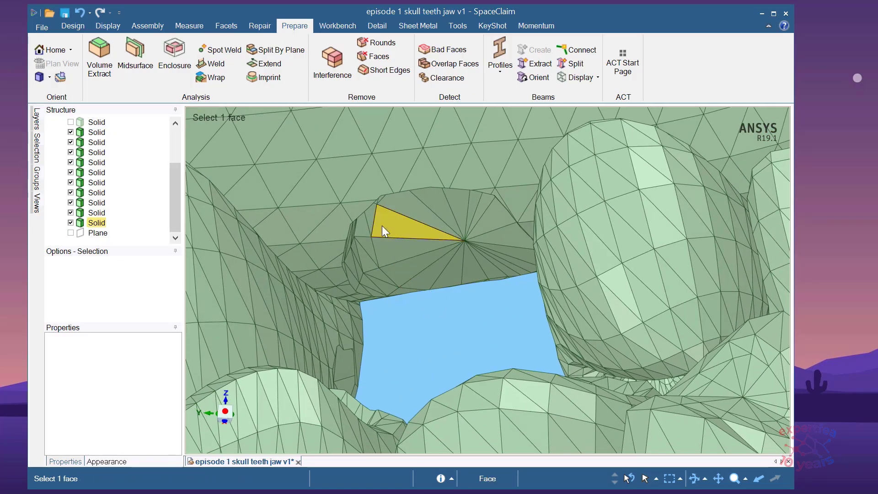
{"action": "double_click", "coordinate": [382, 226]}
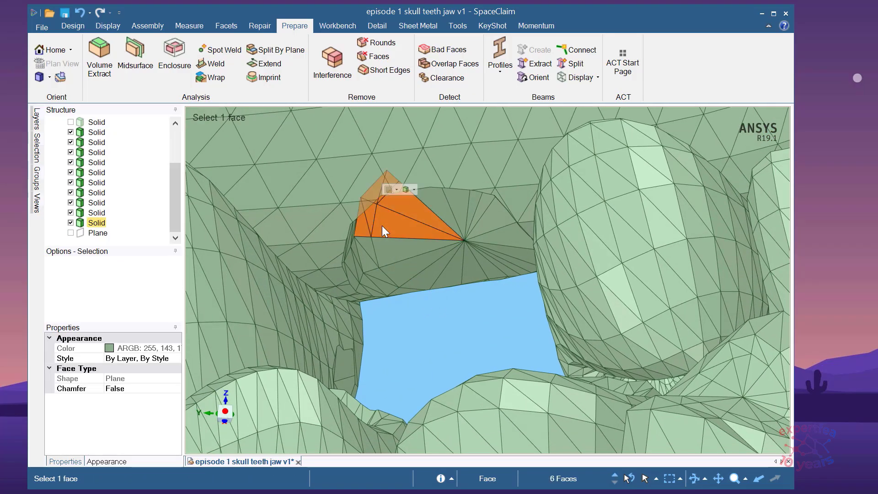
{"action": "triple_click", "coordinate": [389, 252]}
{"action": "left_click", "coordinate": [443, 288]}
{"action": "double_click", "coordinate": [429, 273]}
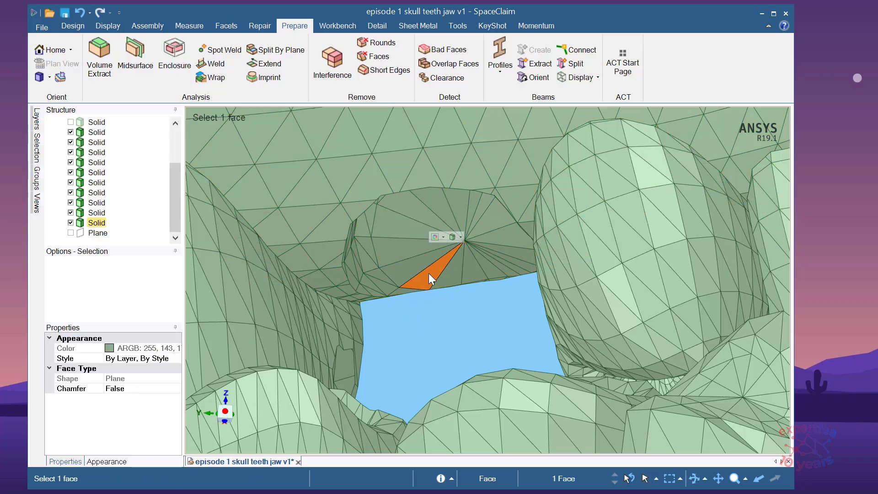
{"action": "mouse_move", "coordinate": [481, 311]}
{"action": "middle_mouse_down"}
{"action": "mouse_move", "coordinate": [461, 302]}
{"action": "mouse_move", "coordinate": [469, 309]}
{"action": "middle_mouse_up"}
{"action": "scroll", "coordinate": [488, 263], "scroll_direction": "up", "scroll_amount": 3}
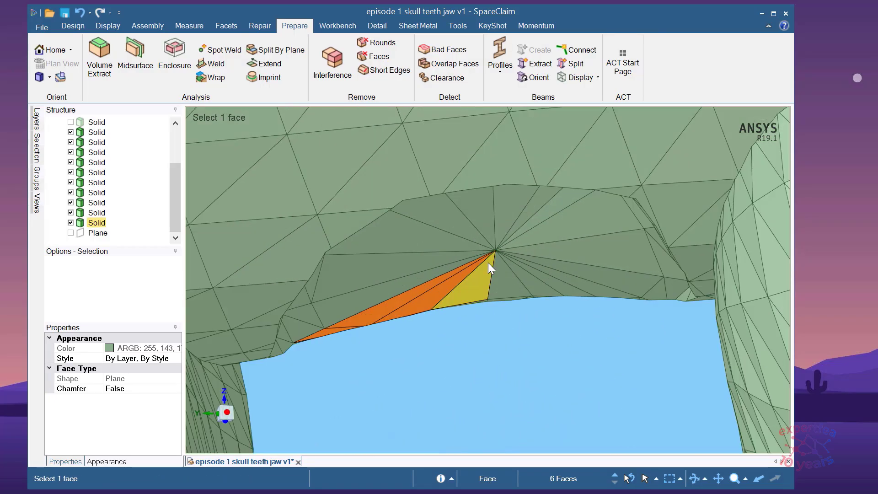
{"action": "triple_click", "coordinate": [501, 281]}
{"action": "left_click", "coordinate": [504, 311]}
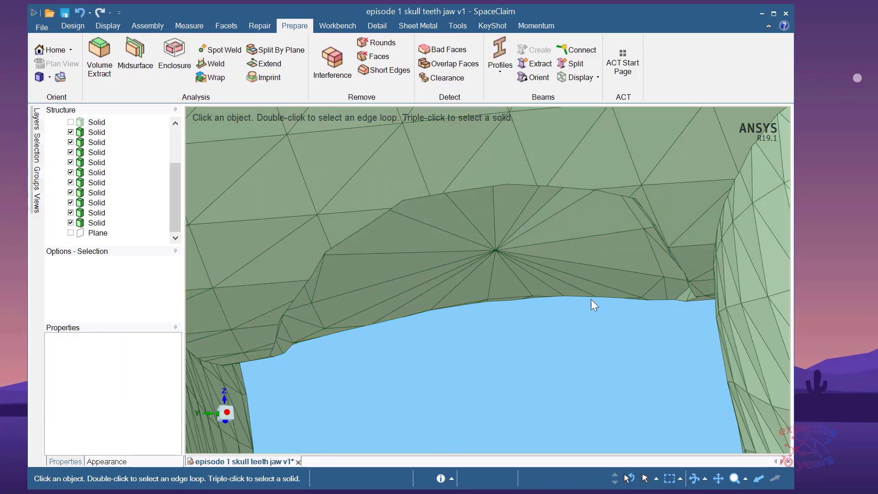
{"action": "left_click", "coordinate": [616, 285]}
{"action": "scroll", "coordinate": [559, 314], "scroll_direction": "down", "scroll_amount": 4}
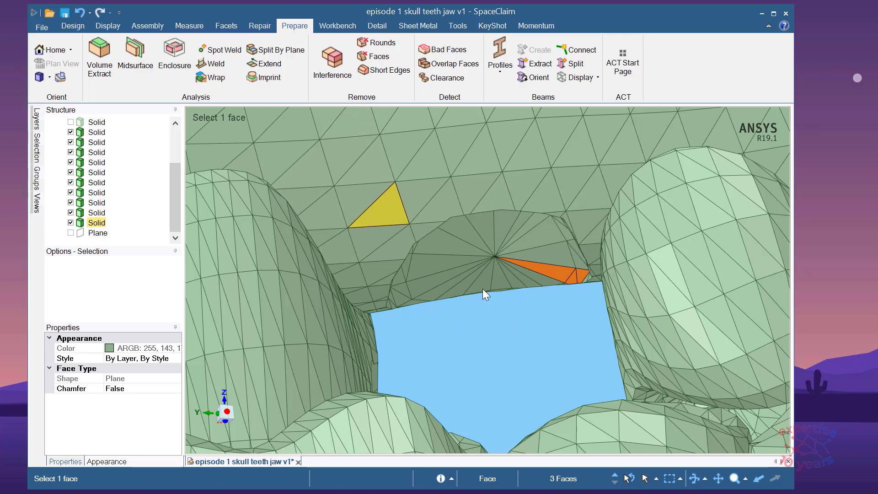
Show the hidden upper tooth solid that fills the gap between the molars and the front premolar.
{"action": "scroll", "coordinate": [503, 300], "scroll_direction": "down", "scroll_amount": 5}
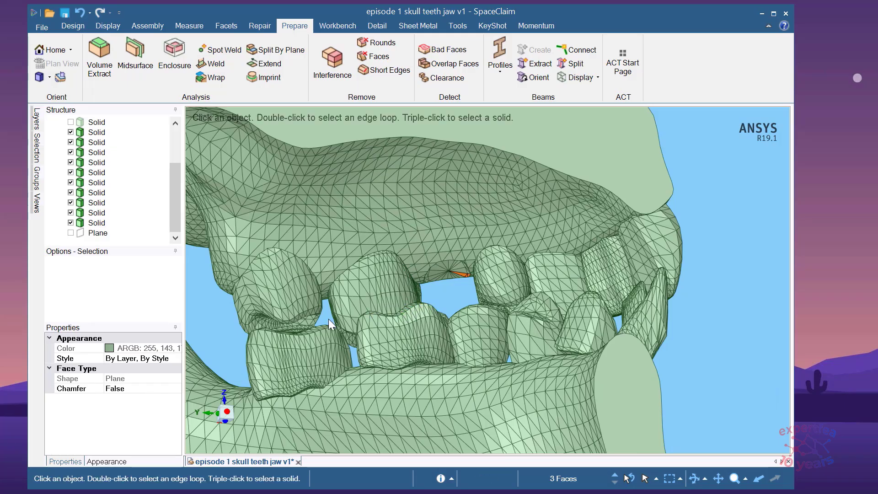
{"action": "scroll", "coordinate": [296, 273], "scroll_direction": "up", "scroll_amount": 5}
{"action": "left_click", "coordinate": [264, 271]}
{"action": "double_click", "coordinate": [264, 272]}
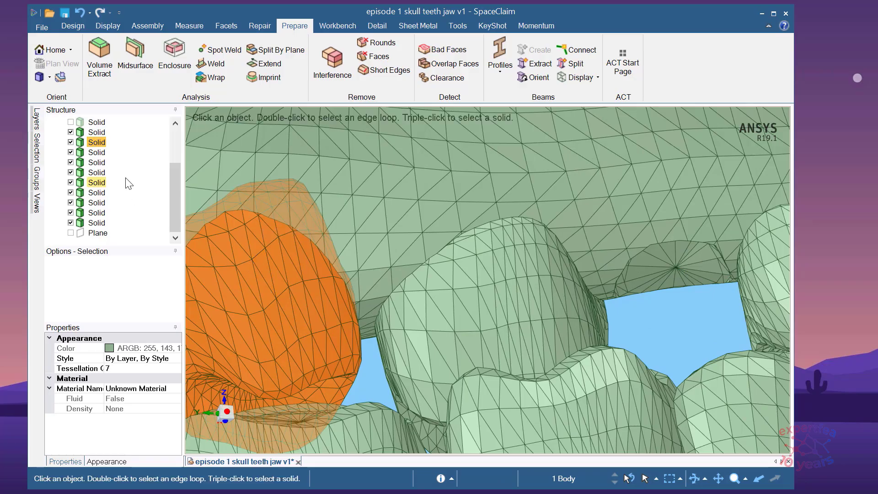
{"action": "left_click", "coordinate": [137, 192]}
{"action": "scroll", "coordinate": [103, 222], "scroll_direction": "up", "scroll_amount": 2}
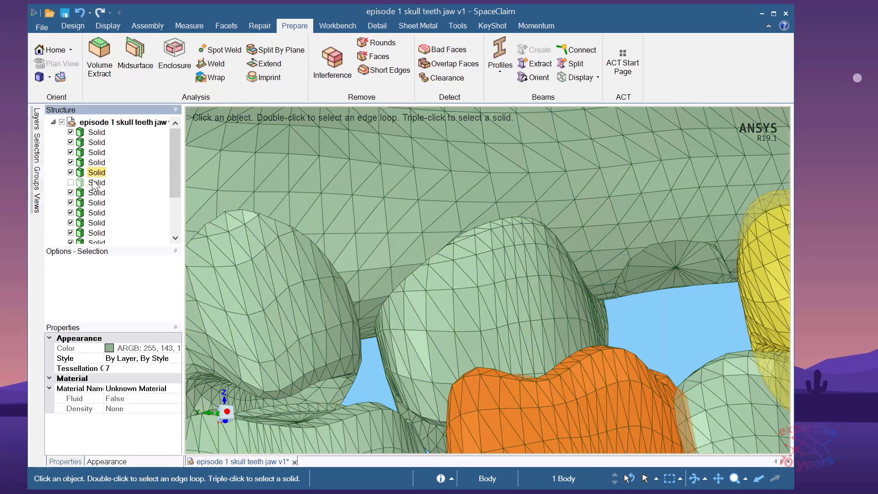
{"action": "left_click", "coordinate": [70, 182]}
{"action": "scroll", "coordinate": [136, 193], "scroll_direction": "down", "scroll_amount": 2}
{"action": "scroll", "coordinate": [136, 193], "scroll_direction": "up", "scroll_amount": 2}
Rename the lower jawbone solid as jaw.
{"action": "scroll", "coordinate": [404, 212], "scroll_direction": "down", "scroll_amount": 5}
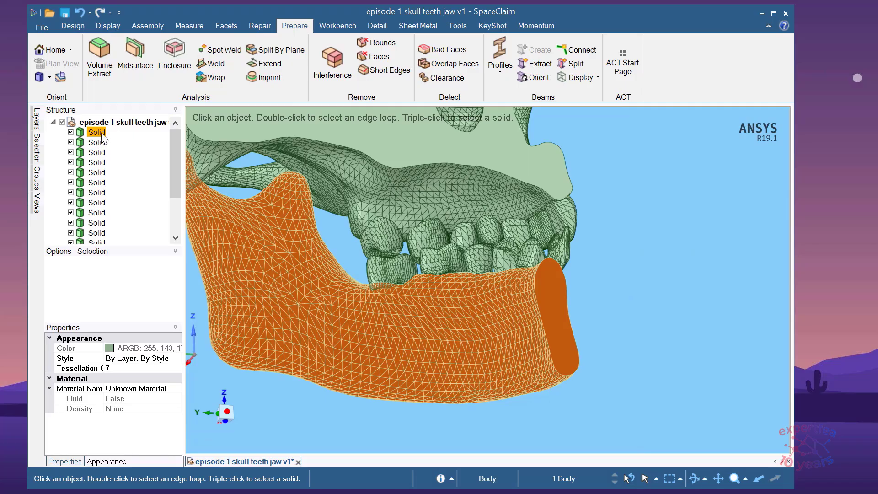
{"action": "left_click", "coordinate": [100, 133]}
{"action": "left_click", "coordinate": [97, 132]}
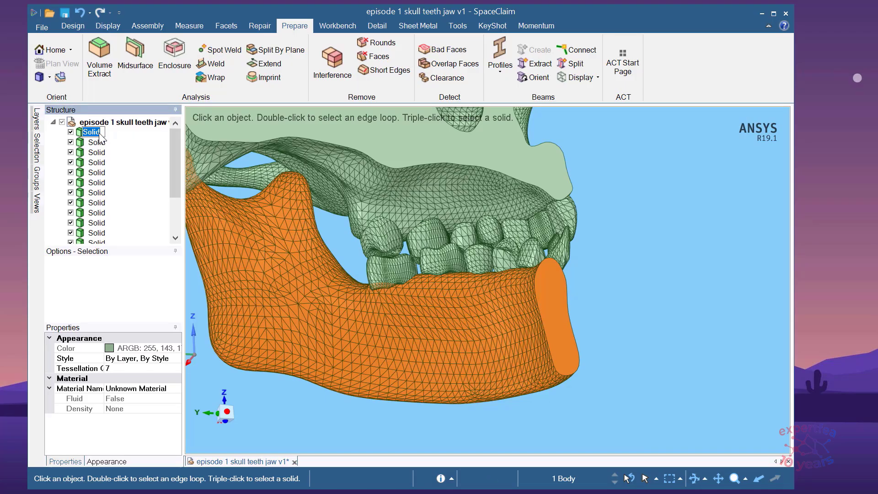
{"action": "key", "text": "Return"}
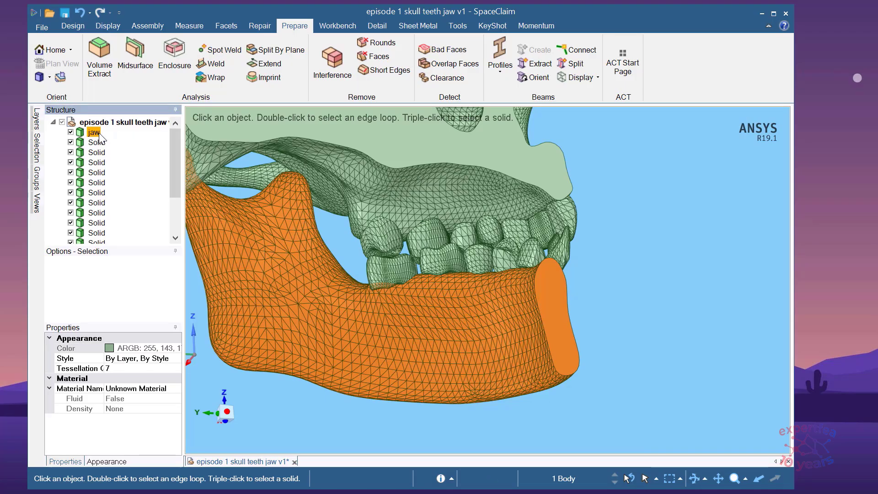
Rename the last solid in the structure, the upper skull bone, as skull.
{"action": "scroll", "coordinate": [100, 174], "scroll_direction": "down", "scroll_amount": 1}
{"action": "left_click", "coordinate": [96, 223]}
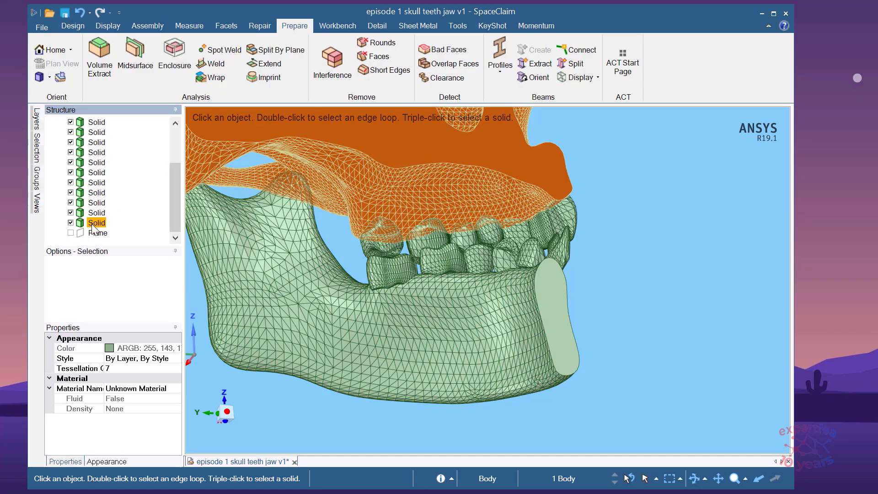
{"action": "left_click", "coordinate": [93, 224]}
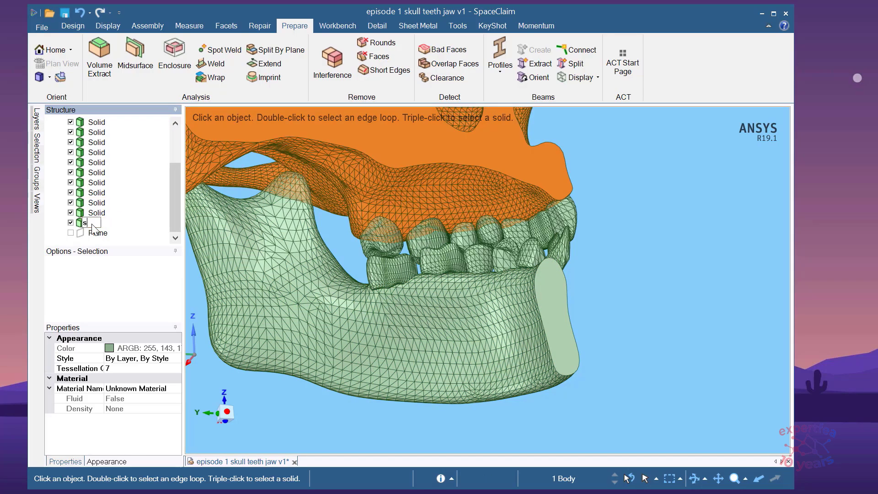
{"action": "type", "text": "skull"}
{"action": "key", "text": "Return"}
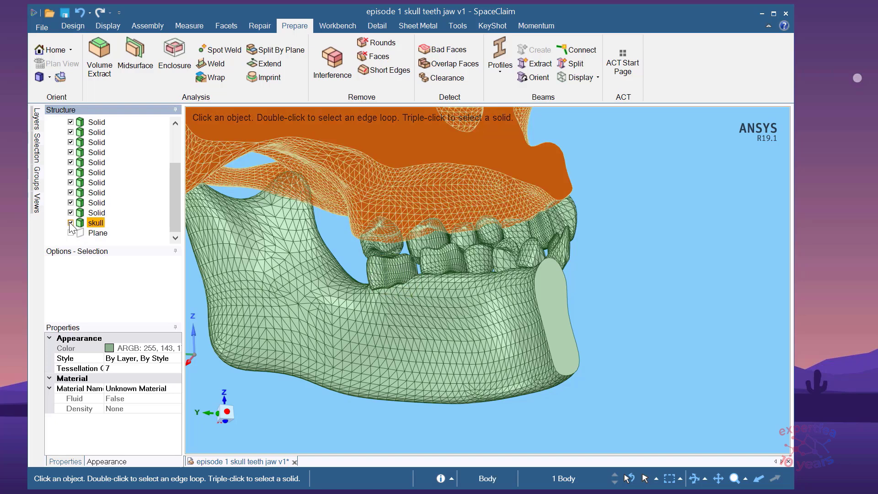
Hide the skull and jaw bodies to isolate the teeth.
{"action": "left_click", "coordinate": [70, 223]}
{"action": "scroll", "coordinate": [82, 174], "scroll_direction": "up", "scroll_amount": 3}
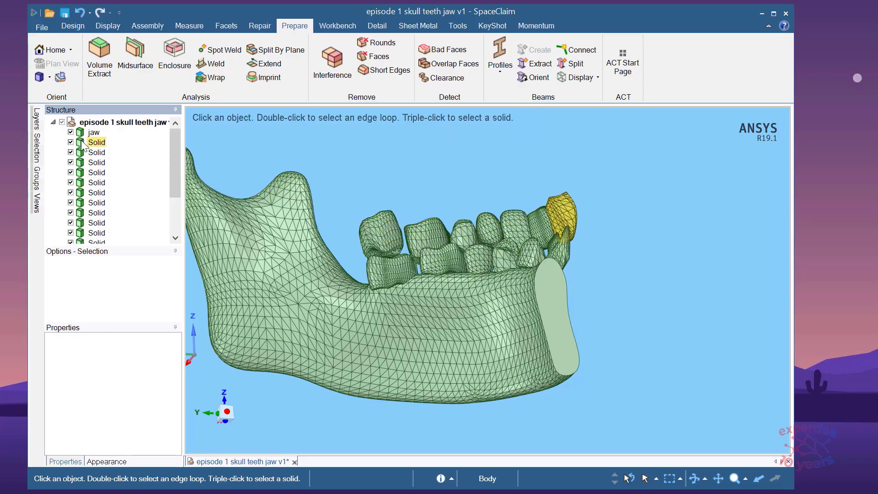
{"action": "left_click", "coordinate": [71, 133]}
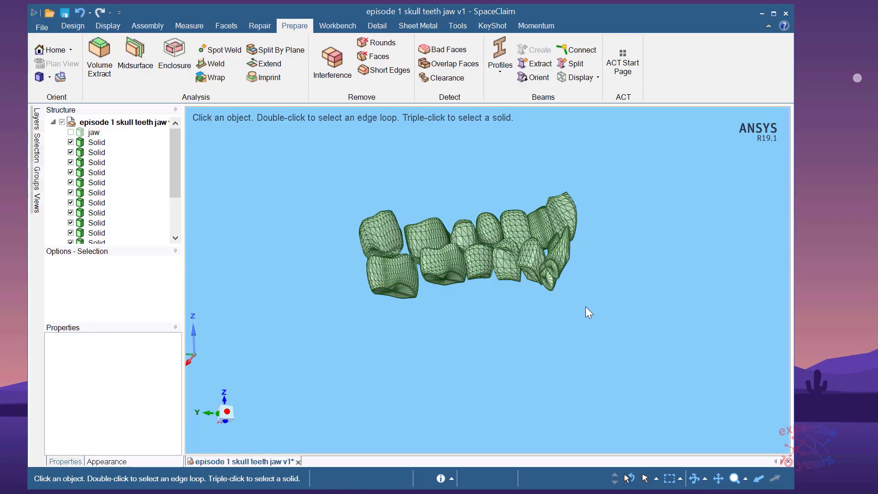
Hide the upper teeth one by one, then the first lower teeth, to check each solid.
{"action": "left_click", "coordinate": [98, 143]}
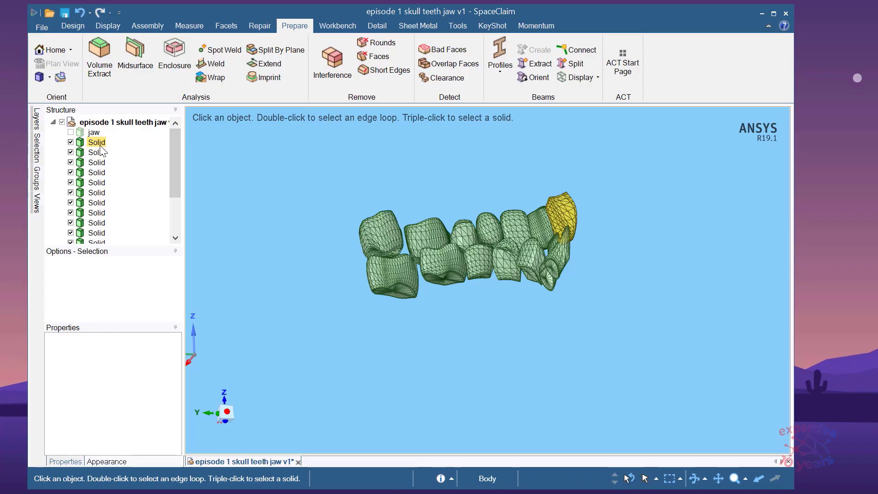
{"action": "left_click", "coordinate": [100, 146]}
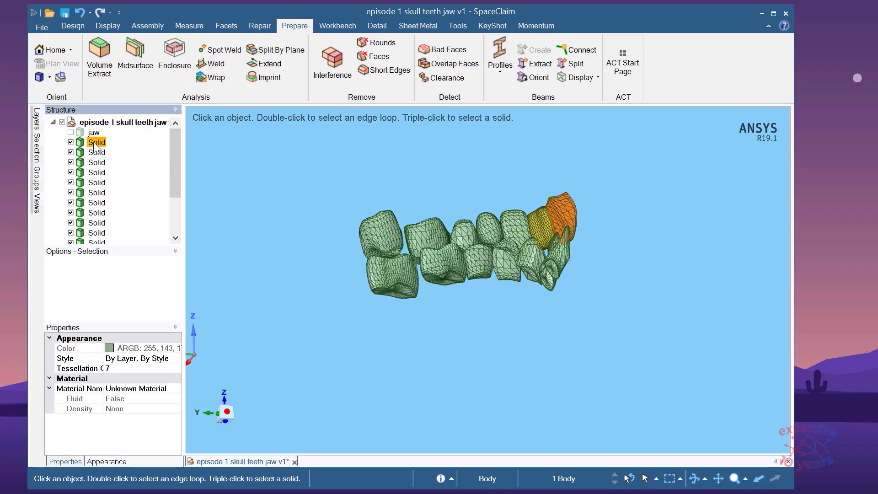
{"action": "left_click", "coordinate": [71, 142]}
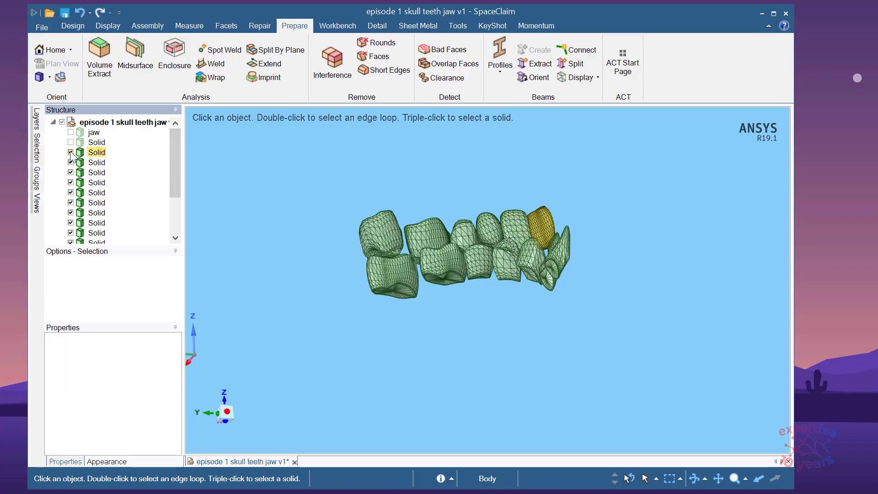
{"action": "left_click", "coordinate": [70, 153]}
{"action": "scroll", "coordinate": [449, 229], "scroll_direction": "up", "scroll_amount": 5}
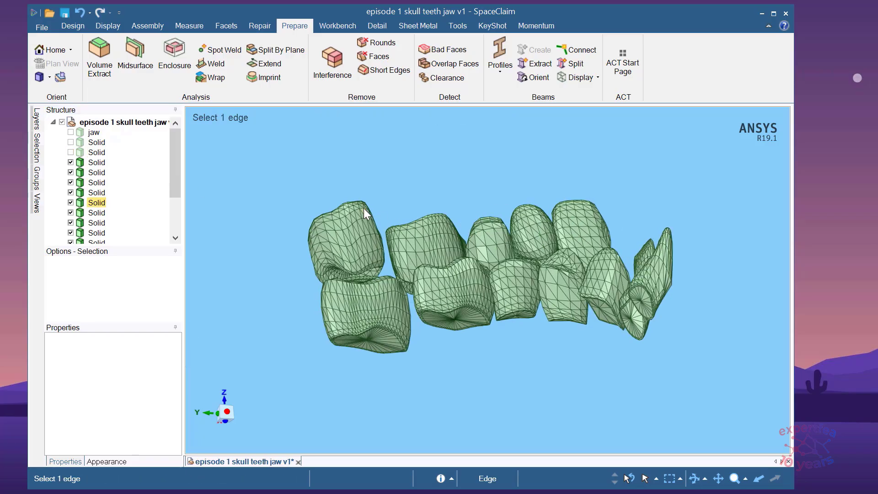
{"action": "left_click", "coordinate": [70, 162]}
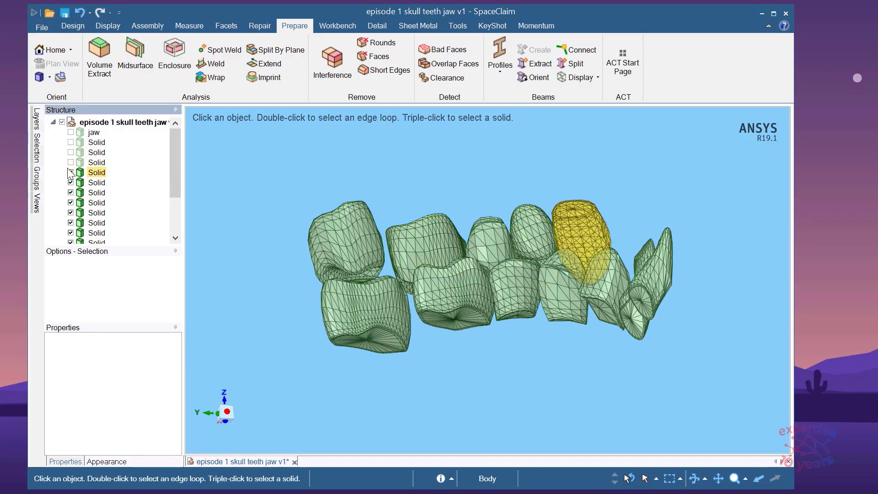
{"action": "left_click", "coordinate": [70, 172]}
{"action": "left_click", "coordinate": [71, 182]}
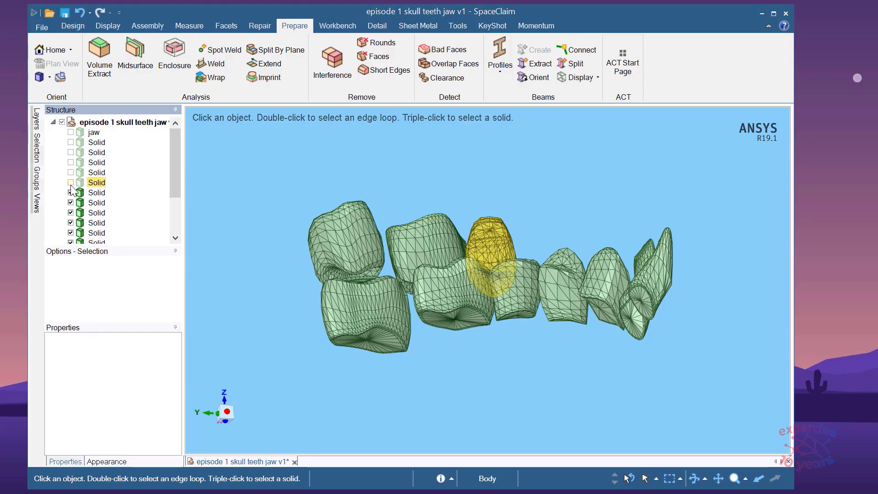
{"action": "left_click", "coordinate": [71, 192]}
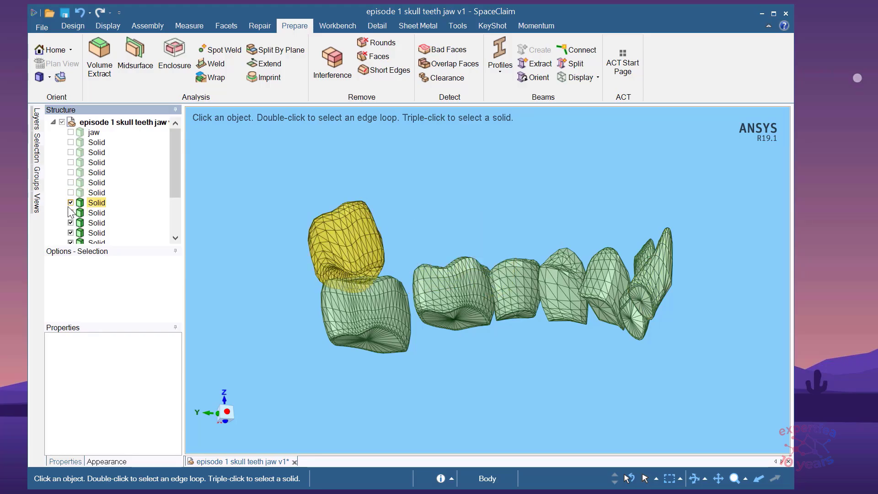
{"action": "left_click", "coordinate": [71, 202]}
{"action": "left_click", "coordinate": [70, 213]}
{"action": "left_click", "coordinate": [70, 223]}
Hide the remaining lower tooth solids one by one to check that no stray geometry is left.
{"action": "scroll", "coordinate": [72, 223], "scroll_direction": "down", "scroll_amount": 2}
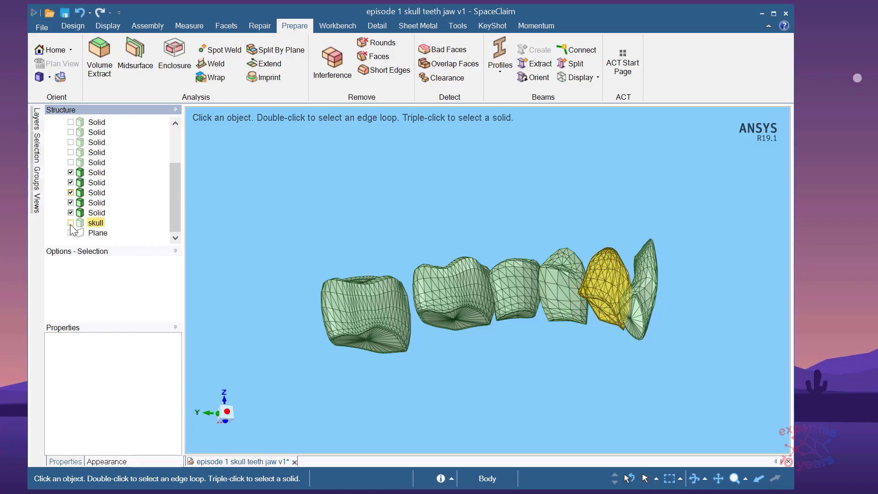
{"action": "left_click", "coordinate": [70, 172]}
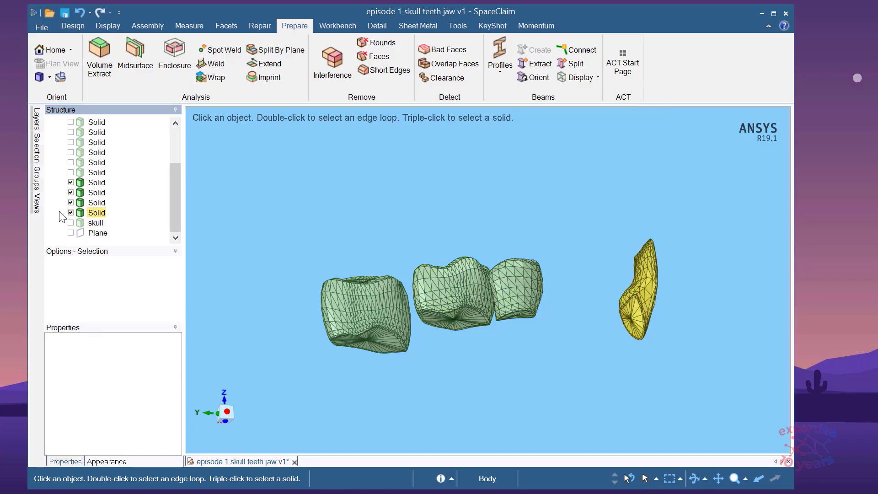
{"action": "left_click", "coordinate": [70, 182]}
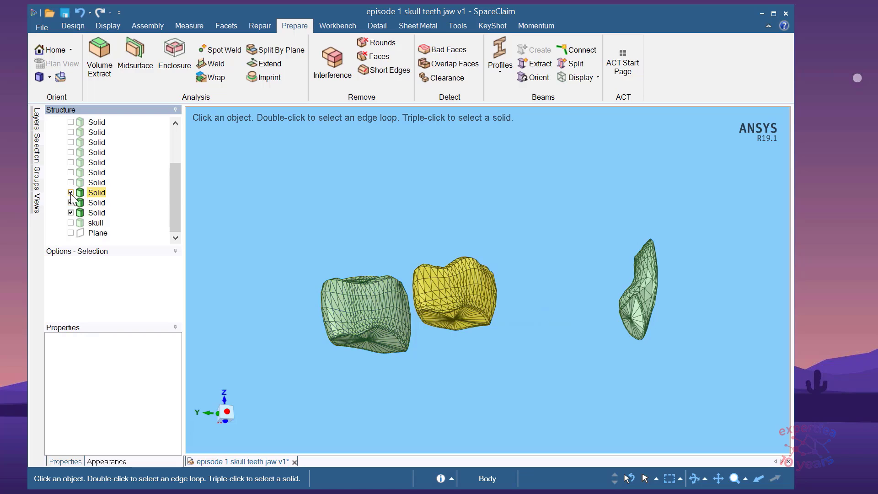
{"action": "left_click", "coordinate": [70, 193]}
{"action": "left_click", "coordinate": [70, 203]}
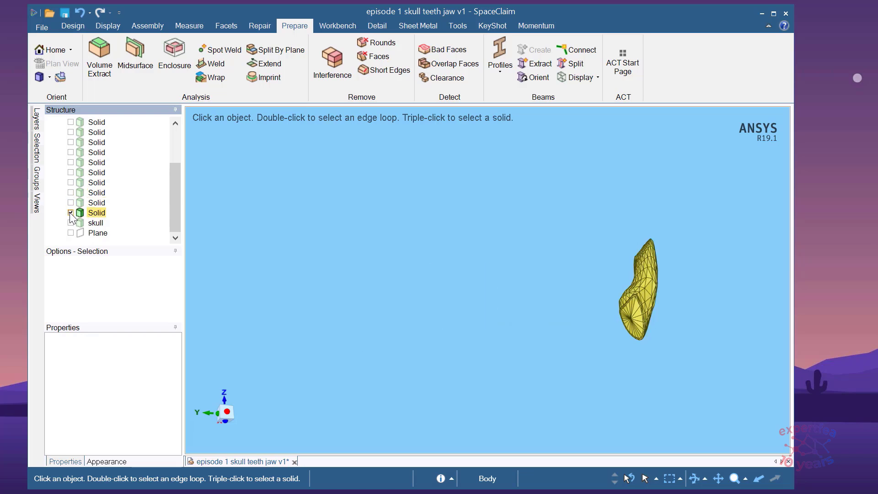
{"action": "left_click", "coordinate": [71, 212]}
Show all bodies again and hide the section plane.
{"action": "left_click_drag", "start_coordinate": [173, 216], "coordinate": [294, 225]}
{"action": "right_click", "coordinate": [328, 220]}
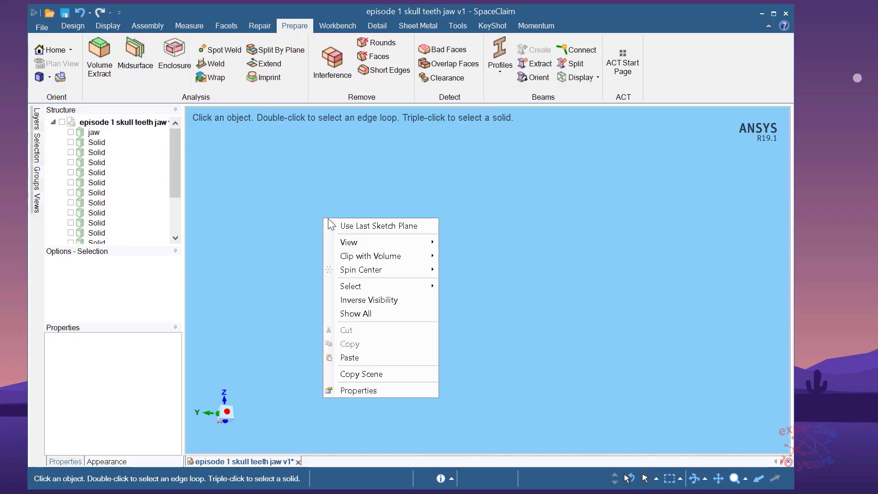
{"action": "left_click", "coordinate": [355, 314]}
{"action": "scroll", "coordinate": [411, 264], "scroll_direction": "down", "scroll_amount": 1}
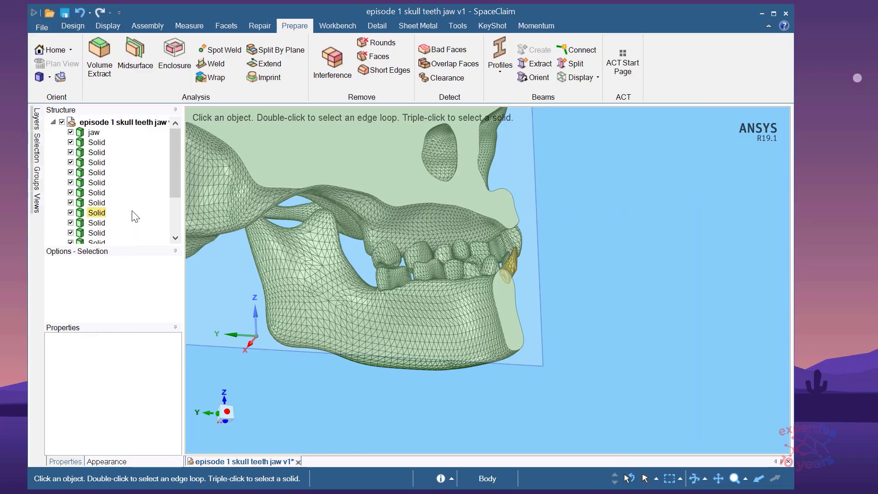
{"action": "scroll", "coordinate": [135, 216], "scroll_direction": "down", "scroll_amount": 2}
{"action": "left_click", "coordinate": [71, 233]}
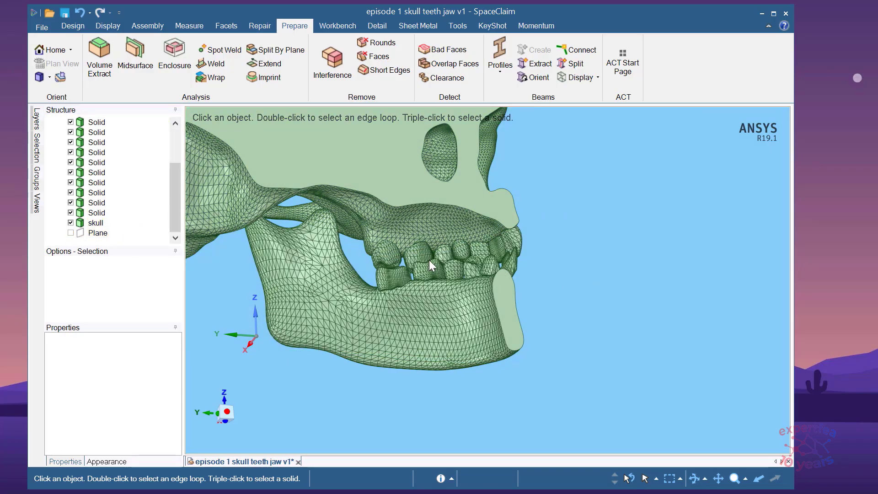
Hide the second upper molar from the back to expose its socket in the skull.
{"action": "scroll", "coordinate": [429, 260], "scroll_direction": "up", "scroll_amount": 6}
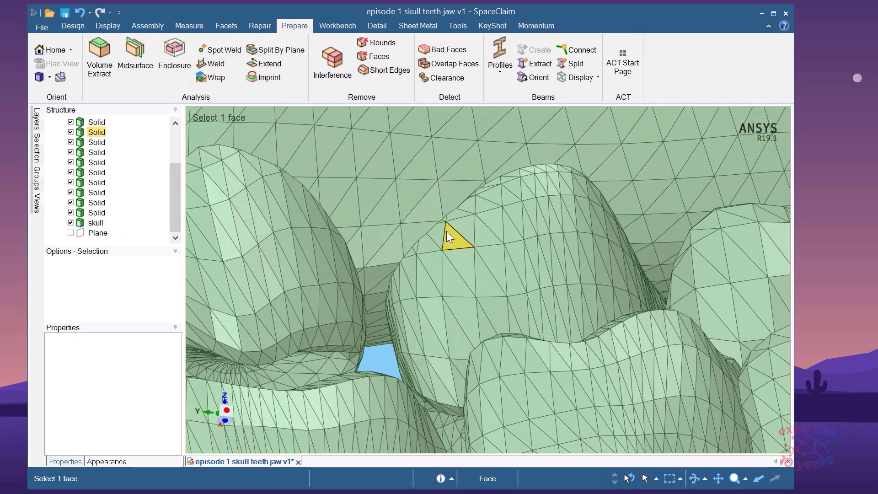
{"action": "left_click", "coordinate": [462, 232]}
{"action": "double_click", "coordinate": [462, 231]}
{"action": "right_click", "coordinate": [462, 231]}
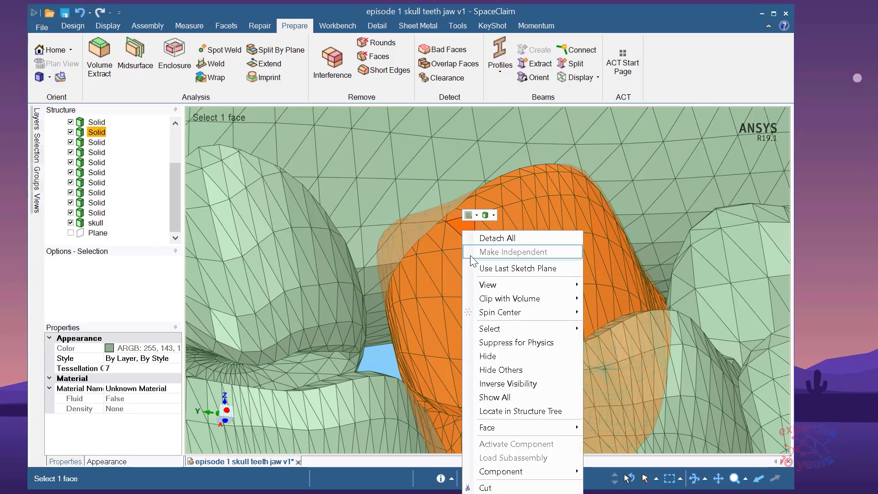
{"action": "left_click", "coordinate": [500, 343]}
{"action": "scroll", "coordinate": [468, 299], "scroll_direction": "up", "scroll_amount": 3}
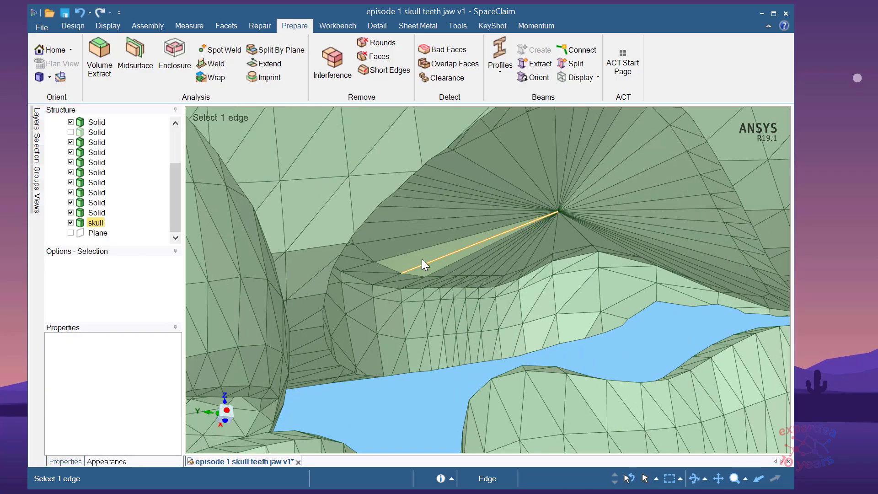
Examine the exposed molar socket by selecting the body at several spots on its floor and walls.
{"action": "left_click", "coordinate": [399, 240]}
{"action": "double_click", "coordinate": [399, 240]}
{"action": "scroll", "coordinate": [411, 259], "scroll_direction": "down", "scroll_amount": 3}
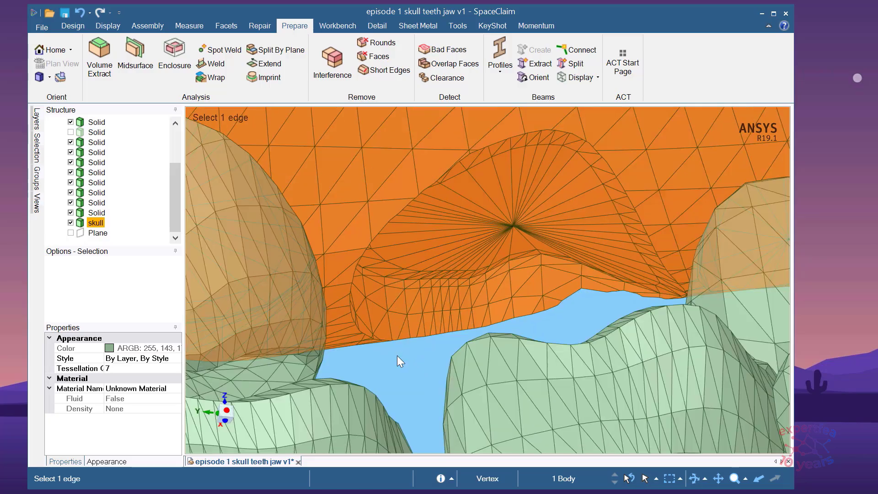
{"action": "left_click", "coordinate": [398, 322]}
{"action": "double_click", "coordinate": [399, 322]}
{"action": "left_click", "coordinate": [407, 355]}
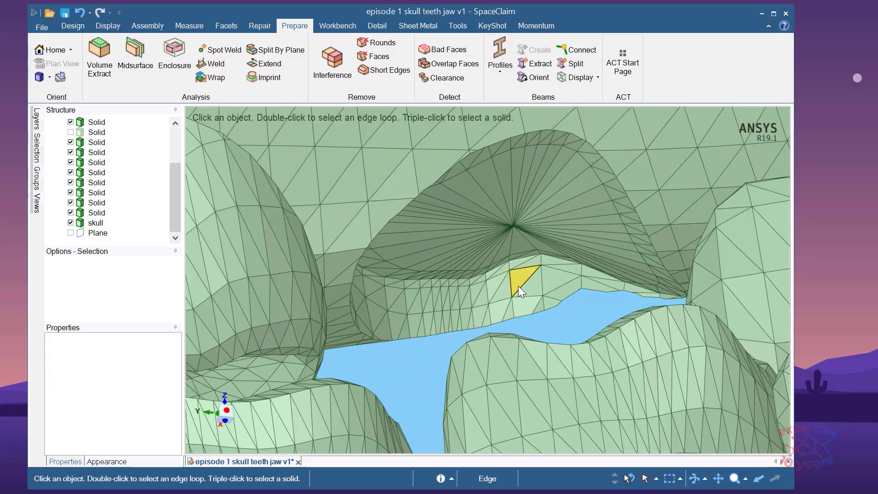
{"action": "left_click", "coordinate": [537, 284]}
{"action": "double_click", "coordinate": [537, 285]}
{"action": "left_click", "coordinate": [586, 311]}
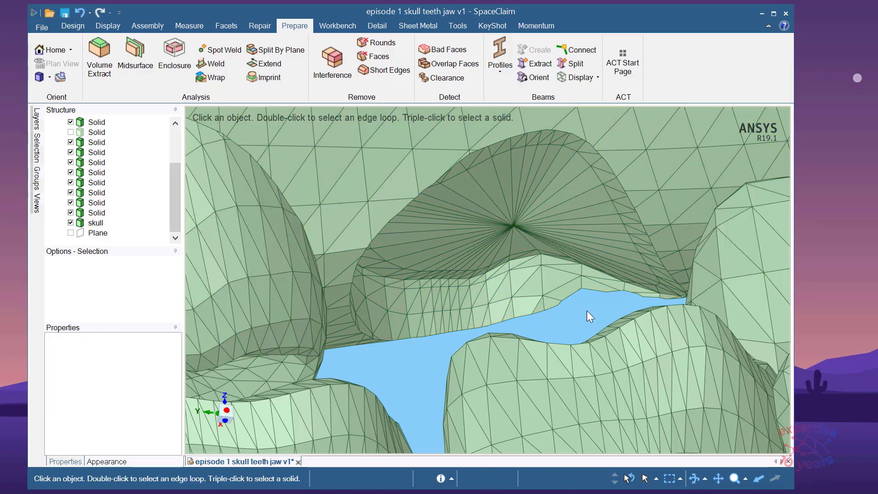
{"action": "left_click", "coordinate": [514, 245]}
{"action": "double_click", "coordinate": [514, 244]}
{"action": "left_click", "coordinate": [409, 355]}
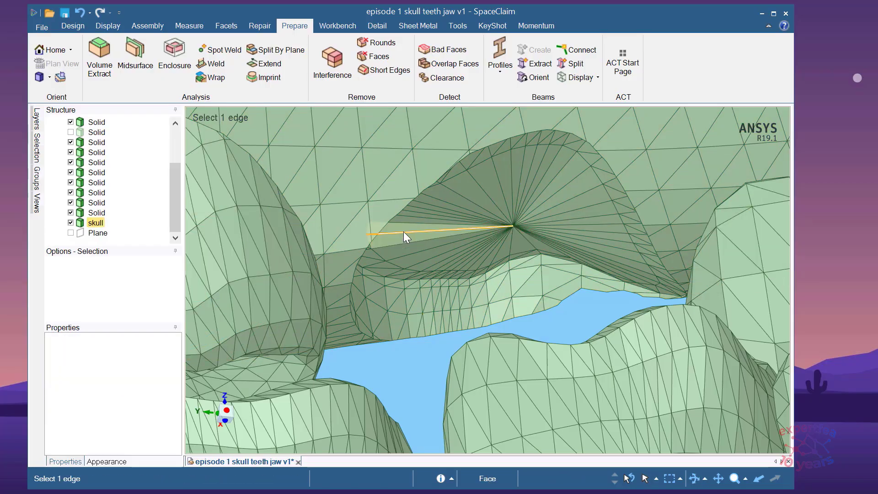
{"action": "left_click", "coordinate": [396, 237]}
{"action": "double_click", "coordinate": [396, 237]}
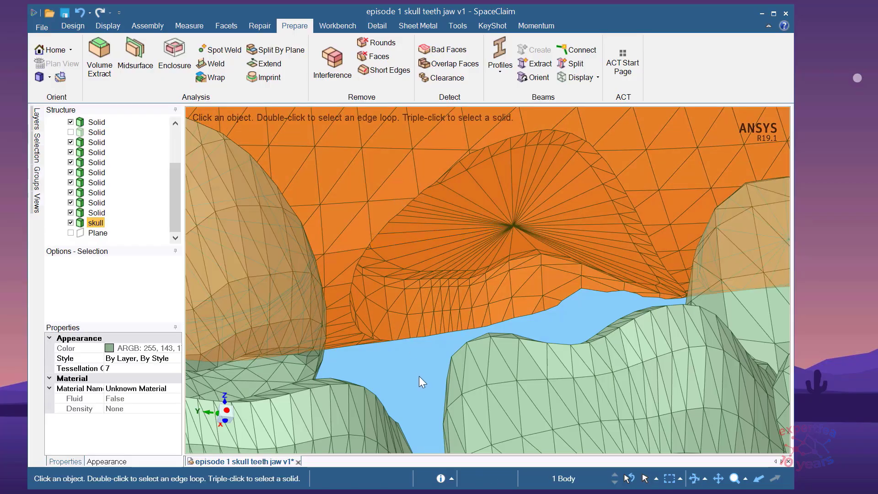
{"action": "left_click", "coordinate": [419, 376]}
Hide the upper tooth directly in front of the hidden molar to expose its socket in the skull.
{"action": "scroll", "coordinate": [445, 280], "scroll_direction": "down", "scroll_amount": 3}
{"action": "scroll", "coordinate": [539, 242], "scroll_direction": "up", "scroll_amount": 5}
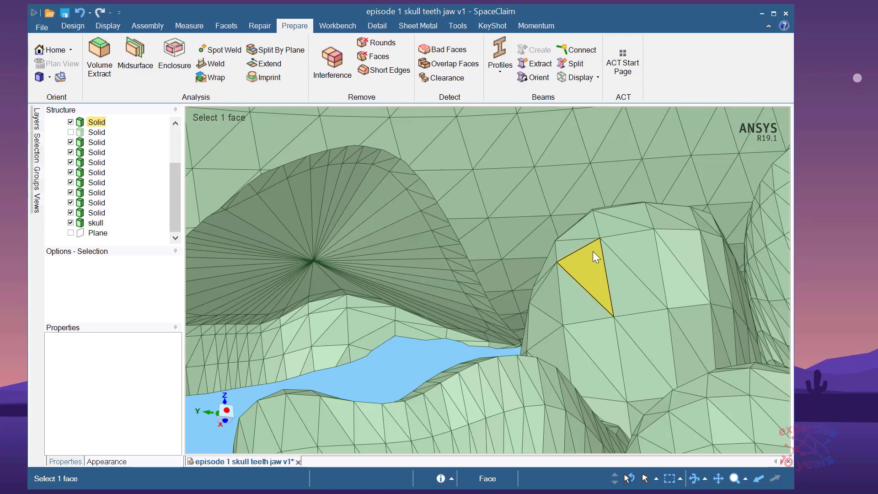
{"action": "left_click", "coordinate": [586, 265]}
{"action": "right_click", "coordinate": [586, 265]}
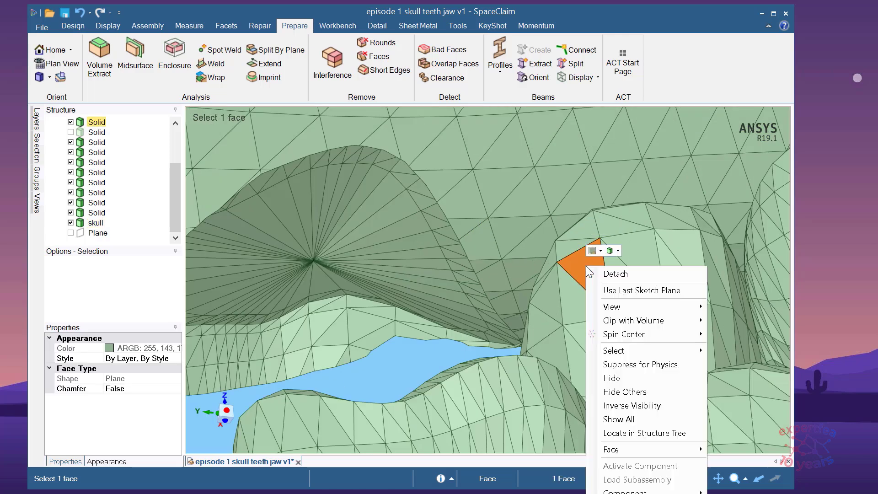
{"action": "left_click", "coordinate": [625, 378]}
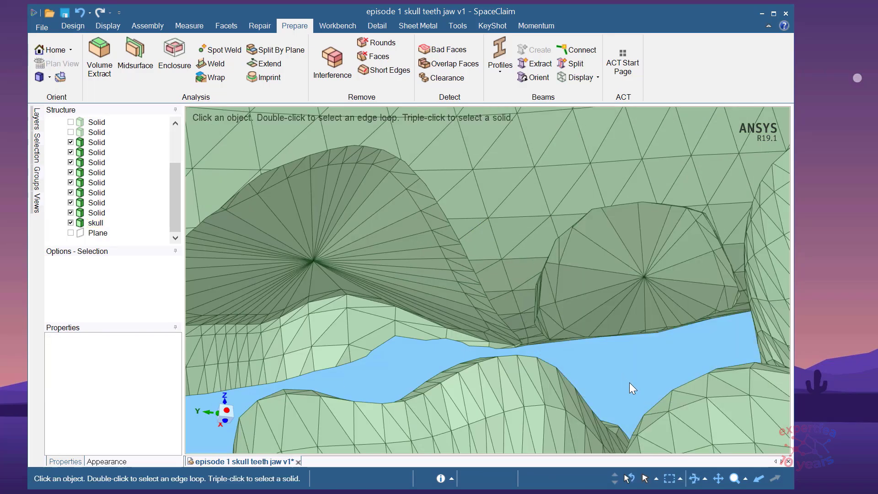
Examine the newly exposed socket by selecting faces, edge loops and the whole body on its side wall and fan-shaped floor.
{"action": "scroll", "coordinate": [606, 281], "scroll_direction": "up", "scroll_amount": 5}
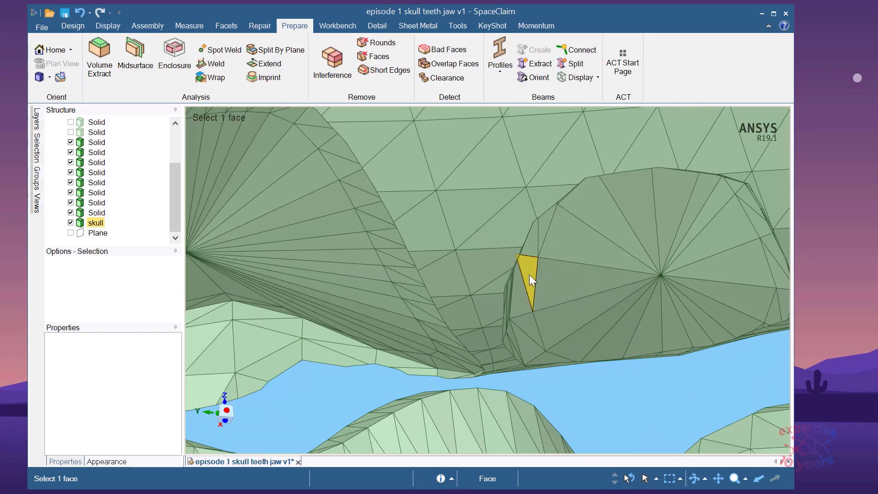
{"action": "left_click", "coordinate": [545, 224]}
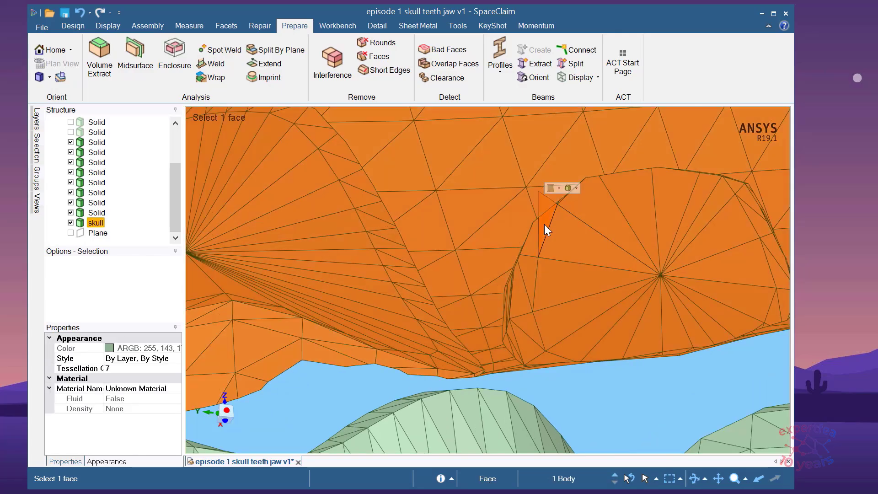
{"action": "left_click", "coordinate": [525, 269]}
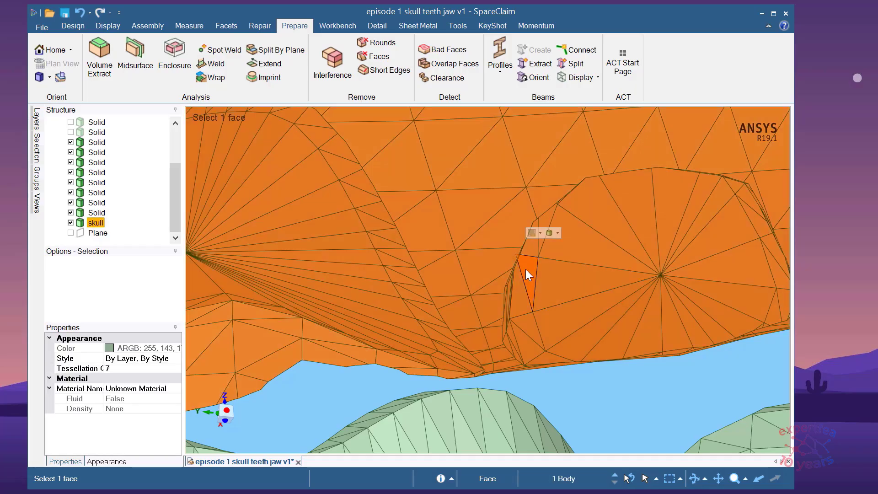
{"action": "triple_click", "coordinate": [567, 326]}
{"action": "left_click", "coordinate": [583, 378]}
{"action": "double_click", "coordinate": [516, 303]}
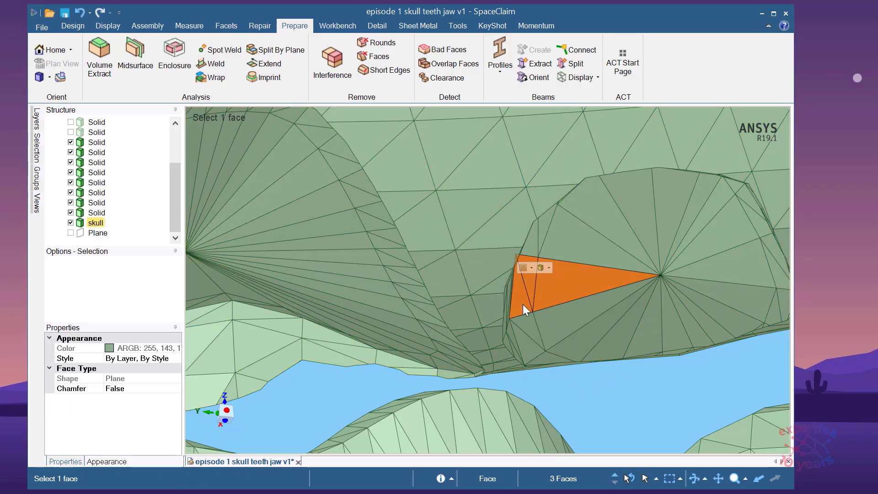
{"action": "left_click", "coordinate": [607, 379]}
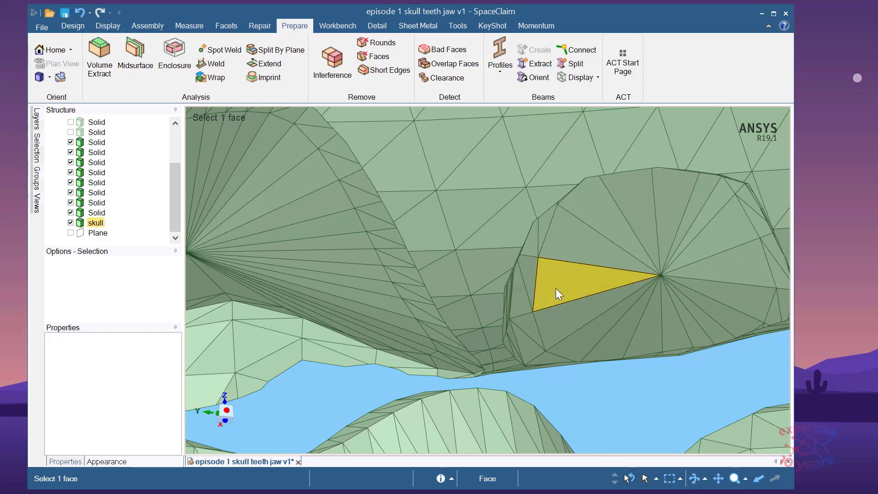
{"action": "double_click", "coordinate": [556, 288]}
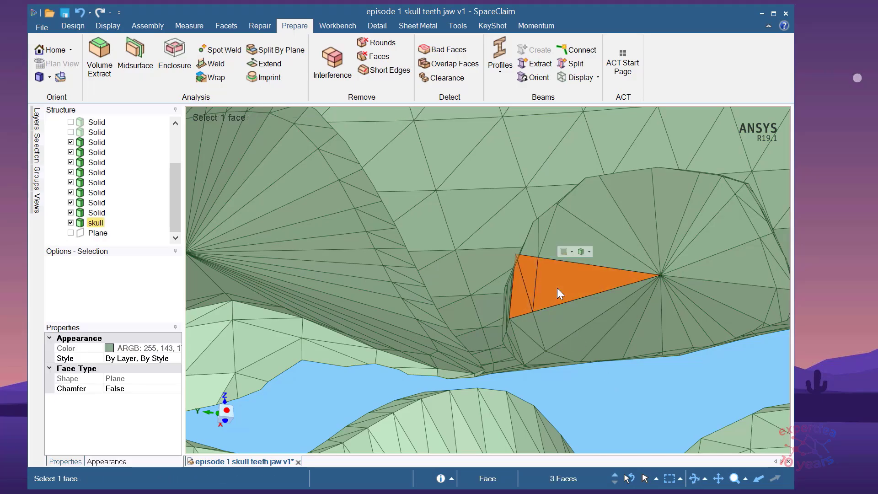
{"action": "middle_click_drag", "start_coordinate": [597, 398], "coordinate": [577, 407]}
{"action": "left_click", "coordinate": [576, 407]}
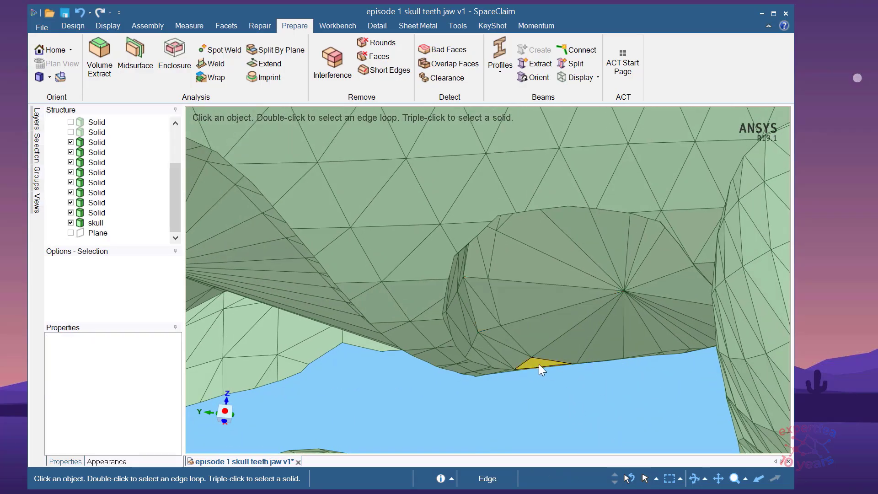
Check the lower rim and inner wall of the same socket by repeatedly selecting its faces and body.
{"action": "triple_click", "coordinate": [516, 358]}
{"action": "left_click", "coordinate": [523, 371]}
{"action": "triple_click", "coordinate": [531, 335]}
{"action": "left_click", "coordinate": [531, 363]}
{"action": "left_click", "coordinate": [528, 341]}
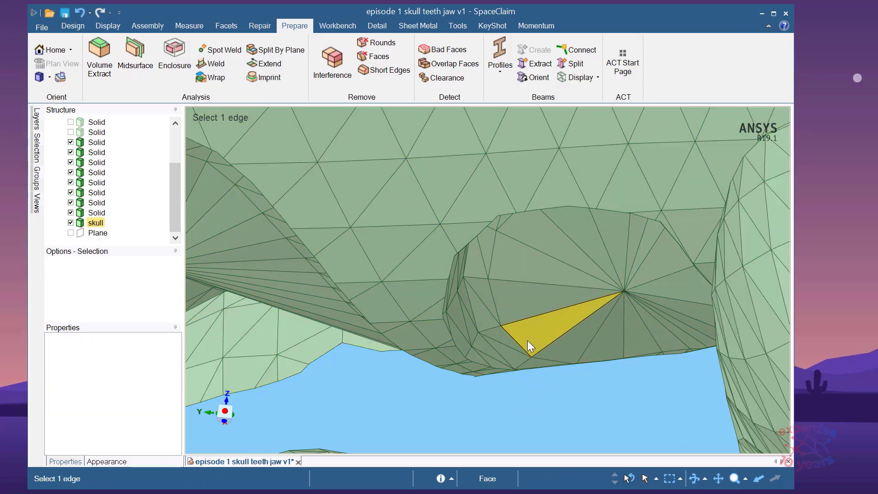
{"action": "triple_click", "coordinate": [528, 340]}
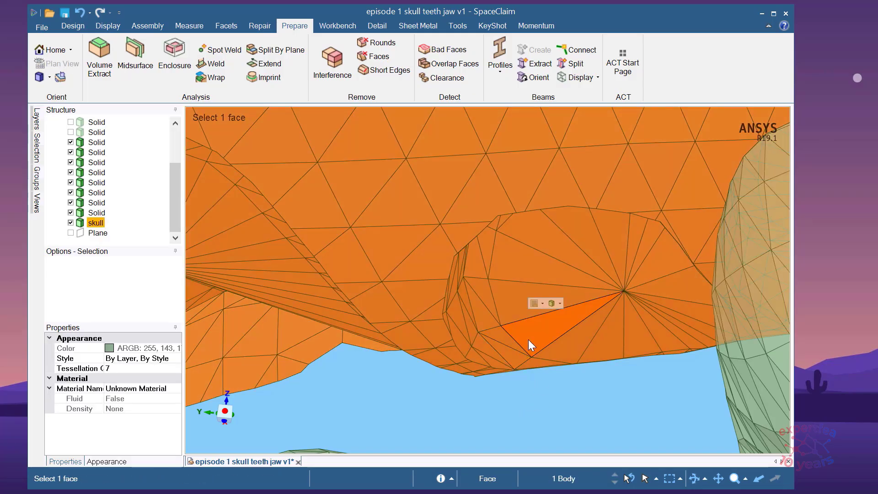
{"action": "left_click", "coordinate": [541, 369]}
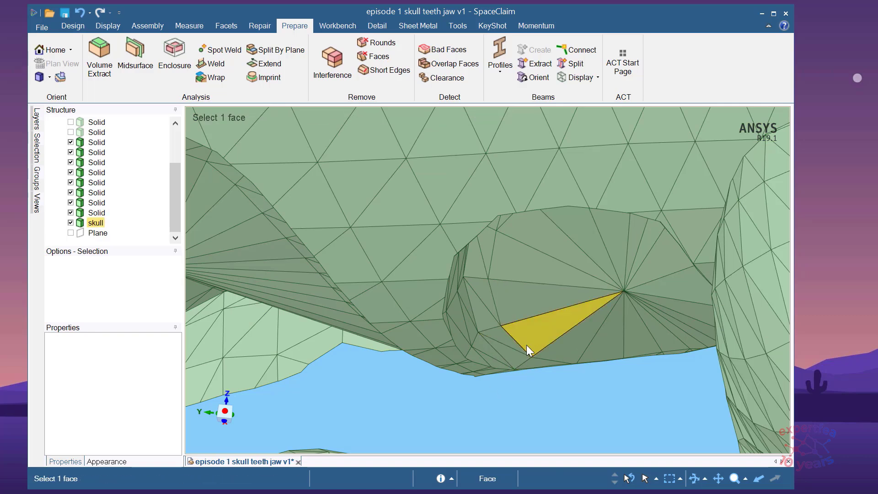
{"action": "left_click", "coordinate": [484, 293]}
{"action": "left_click", "coordinate": [533, 402]}
{"action": "left_click", "coordinate": [507, 307]}
{"action": "left_click", "coordinate": [518, 418]}
{"action": "double_click", "coordinate": [487, 292]}
{"action": "left_click", "coordinate": [541, 415]}
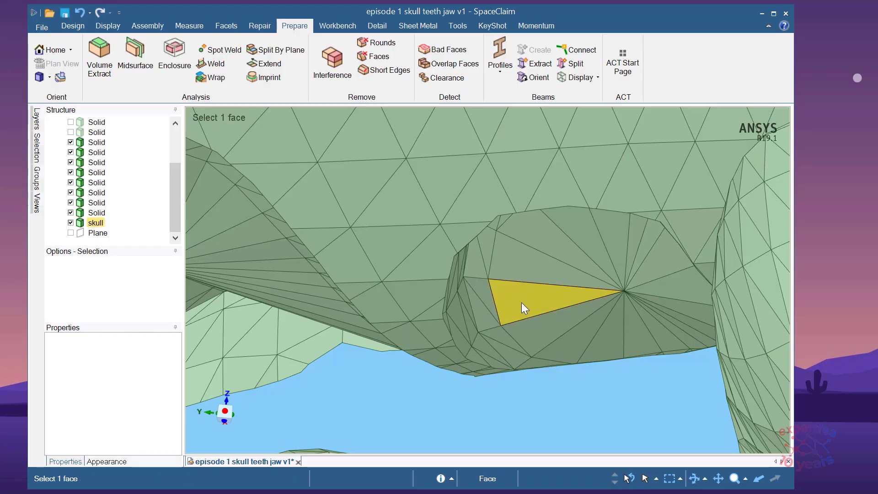
Hide the skull body to check that no stray geometry is left where the two hidden upper teeth were.
{"action": "scroll", "coordinate": [526, 363], "scroll_direction": "down", "scroll_amount": 3}
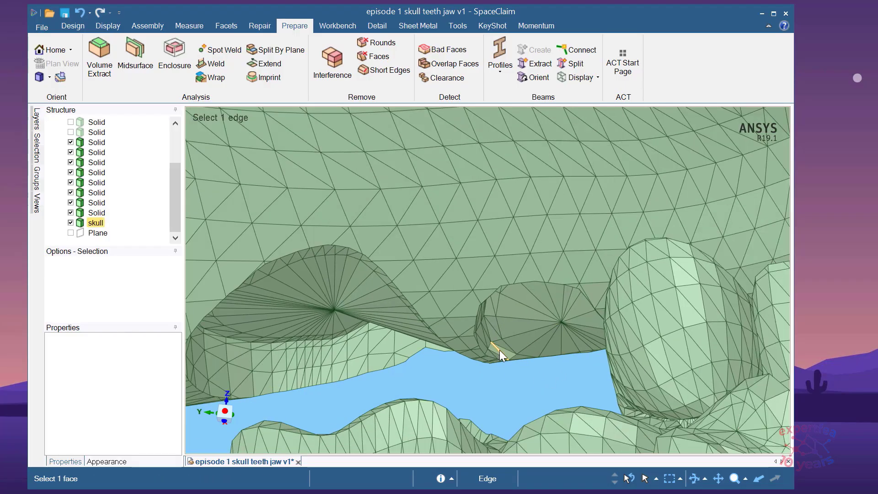
{"action": "triple_click", "coordinate": [453, 274]}
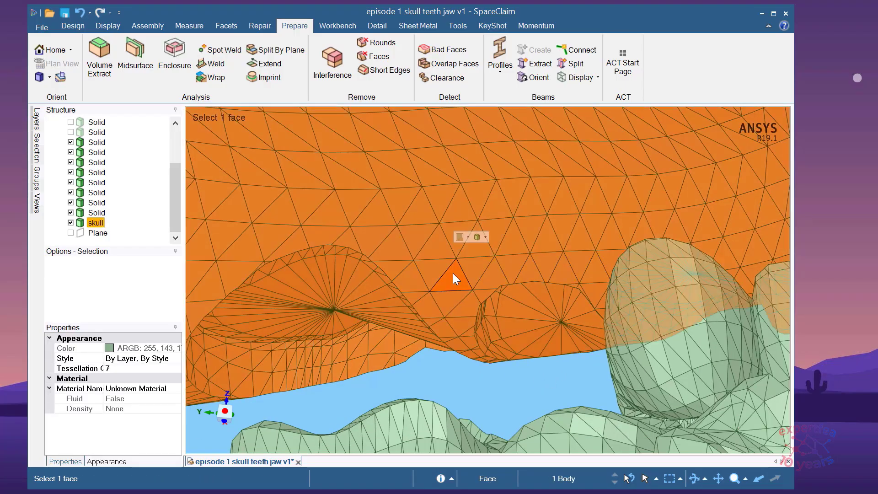
{"action": "right_click", "coordinate": [453, 273]}
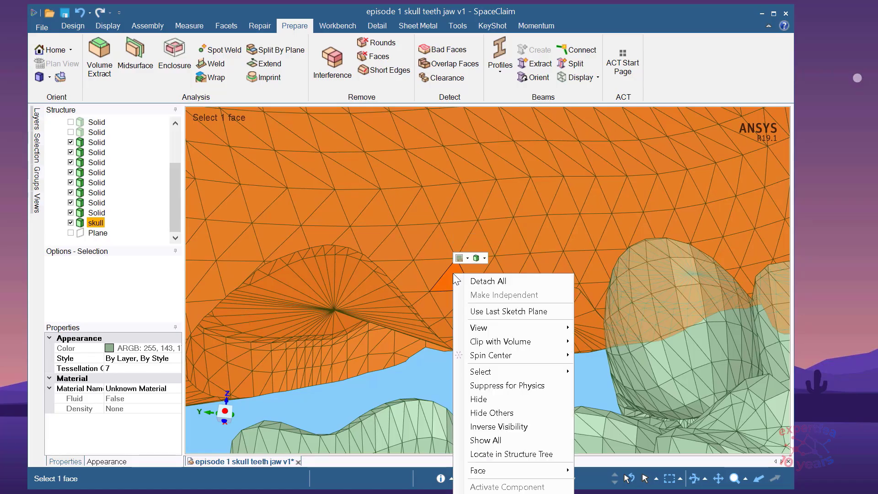
{"action": "left_click", "coordinate": [497, 396]}
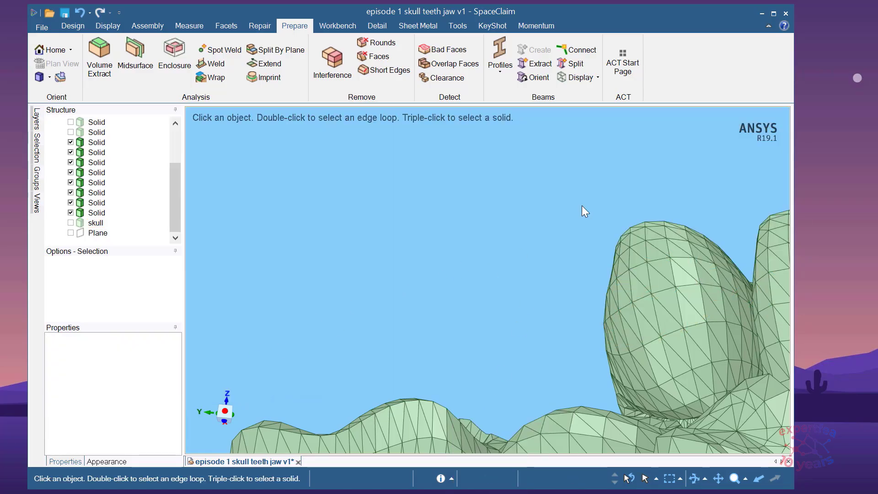
{"action": "scroll", "coordinate": [347, 320], "scroll_direction": "down", "scroll_amount": 3}
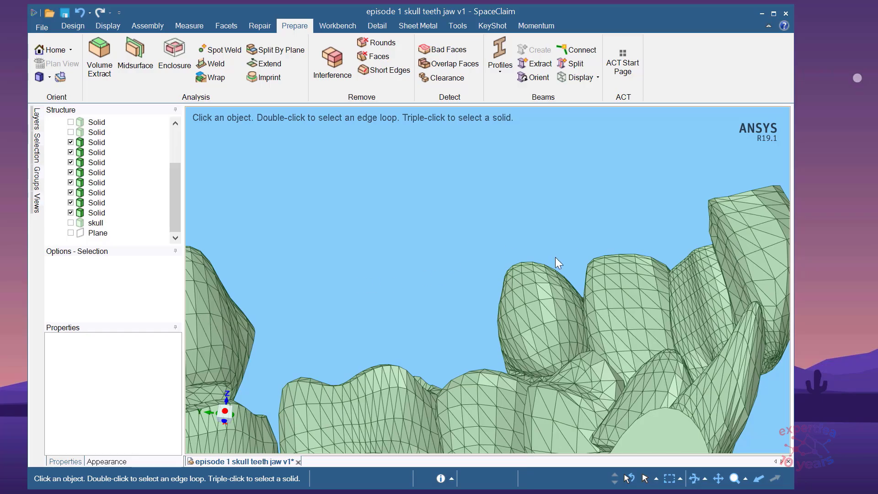
{"action": "scroll", "coordinate": [393, 291], "scroll_direction": "down", "scroll_amount": 3}
{"action": "scroll", "coordinate": [372, 231], "scroll_direction": "up", "scroll_amount": 3}
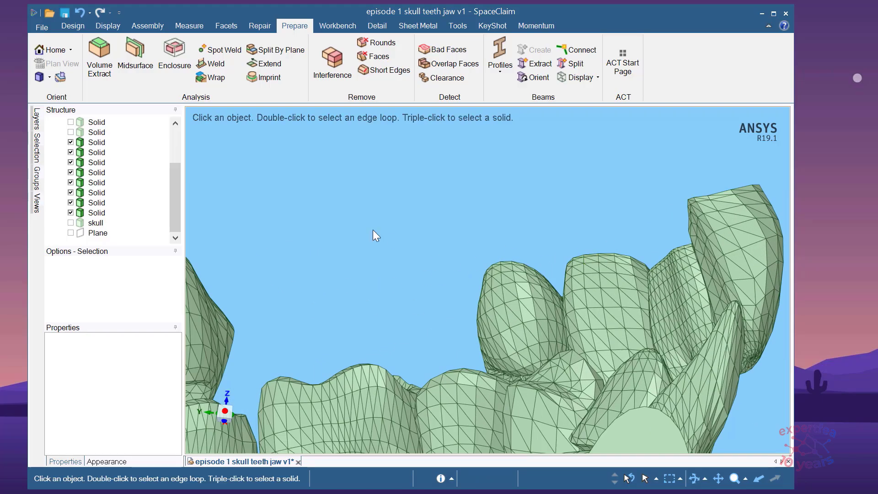
Show all bodies again, including the skull and the hidden teeth, and hide the section plane.
{"action": "right_click", "coordinate": [364, 206]}
{"action": "left_click", "coordinate": [424, 302]}
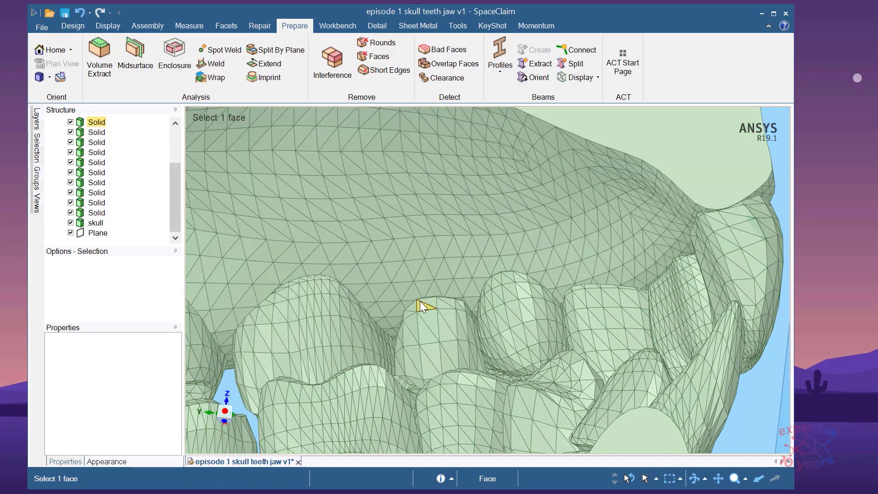
{"action": "left_click", "coordinate": [70, 232]}
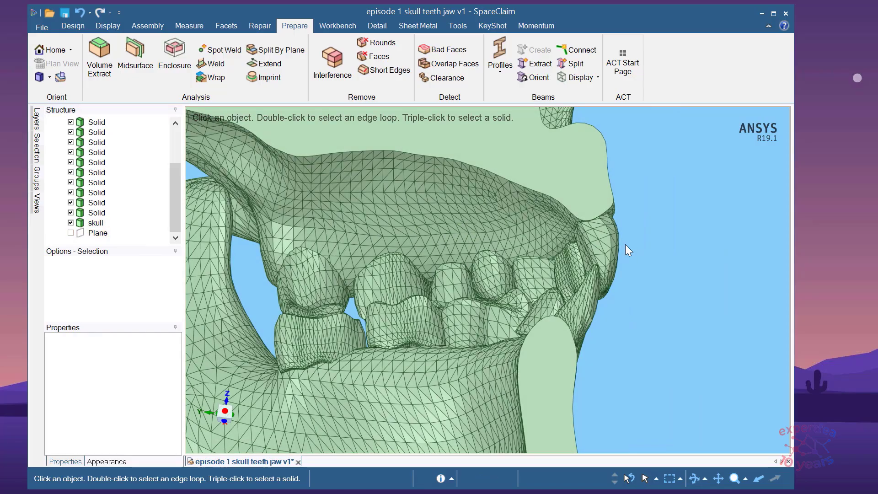
Hide the frontmost lower incisor and inspect the imprint it leaves in the upper incisor.
{"action": "middle_click_drag", "start_coordinate": [654, 279], "coordinate": [632, 289]}
{"action": "scroll", "coordinate": [632, 287], "scroll_direction": "up", "scroll_amount": 8}
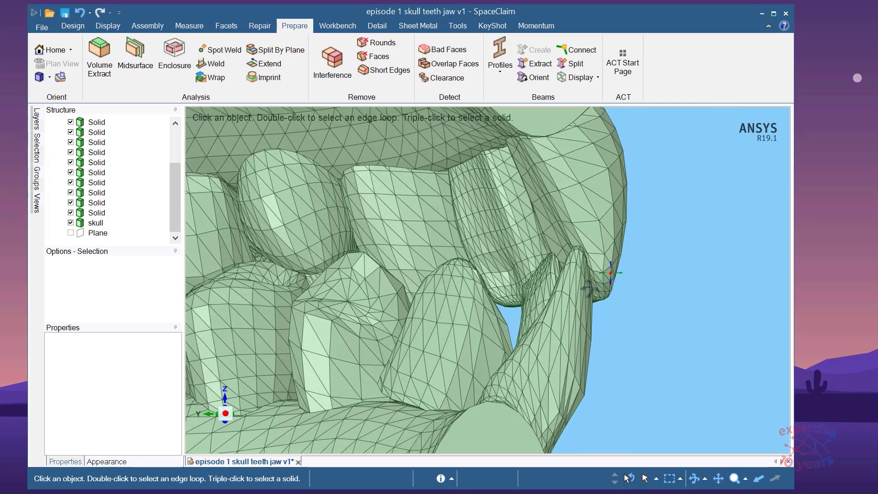
{"action": "left_click", "coordinate": [601, 262]}
{"action": "scroll", "coordinate": [601, 262], "scroll_direction": "up", "scroll_amount": 3}
{"action": "right_click", "coordinate": [530, 232]}
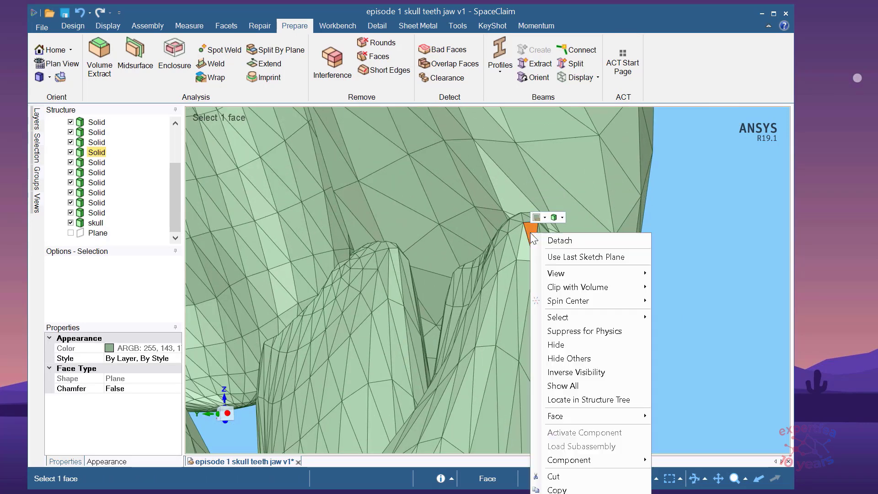
{"action": "left_click", "coordinate": [587, 346]}
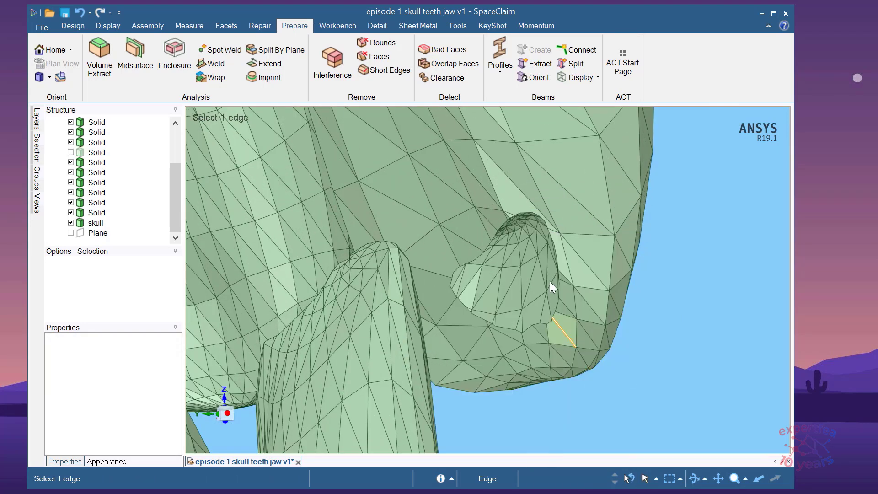
{"action": "middle_click_drag", "start_coordinate": [523, 276], "coordinate": [500, 277]}
{"action": "middle_click_drag", "start_coordinate": [574, 278], "coordinate": [603, 317]}
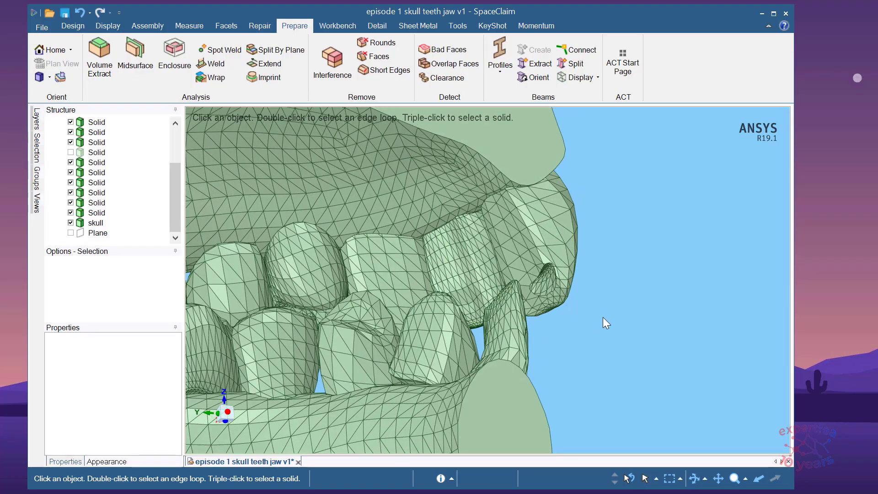
Bring the hidden lower incisor back by showing everything, and keep only the section plane hidden.
{"action": "right_click", "coordinate": [602, 287]}
{"action": "left_click", "coordinate": [622, 380]}
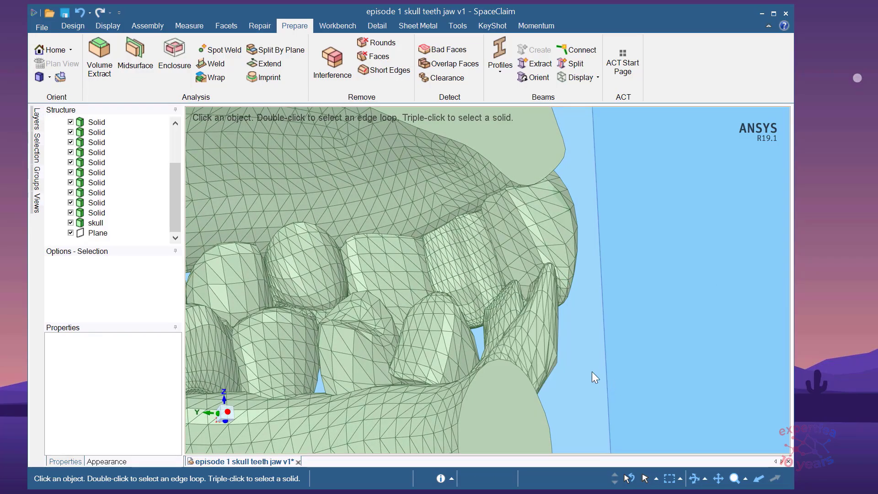
{"action": "middle_click_drag", "start_coordinate": [640, 319], "coordinate": [549, 330]}
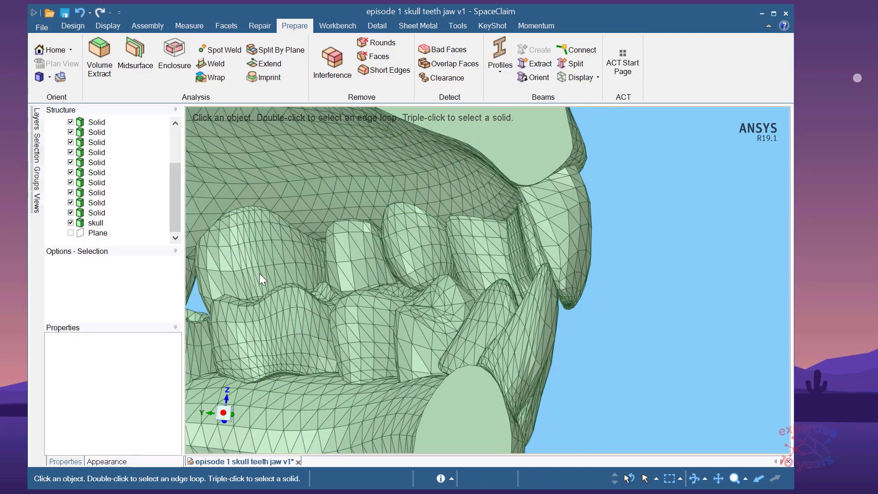
{"action": "left_click", "coordinate": [71, 233]}
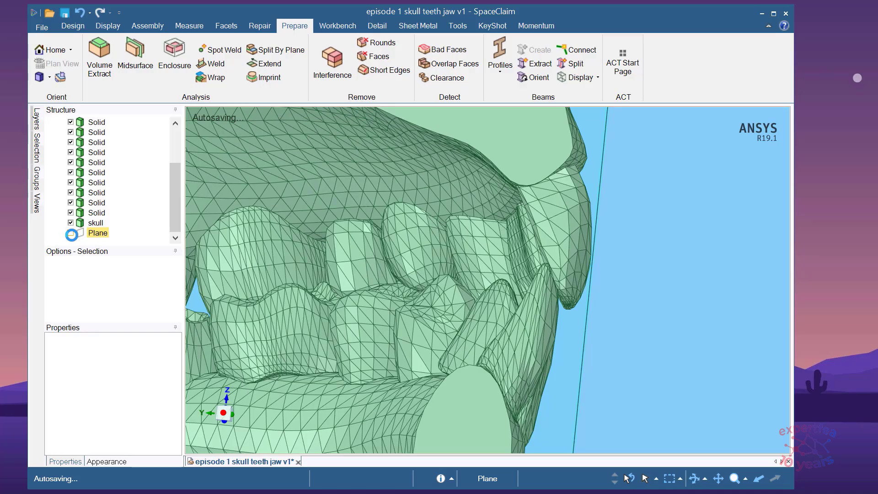
{"action": "mouse_move", "coordinate": [96, 232]}
{"action": "left_mouse_down"}
{"action": "mouse_move", "coordinate": [100, 118]}
{"action": "mouse_move", "coordinate": [111, 197]}
{"action": "mouse_move", "coordinate": [92, 235]}
{"action": "left_mouse_up"}
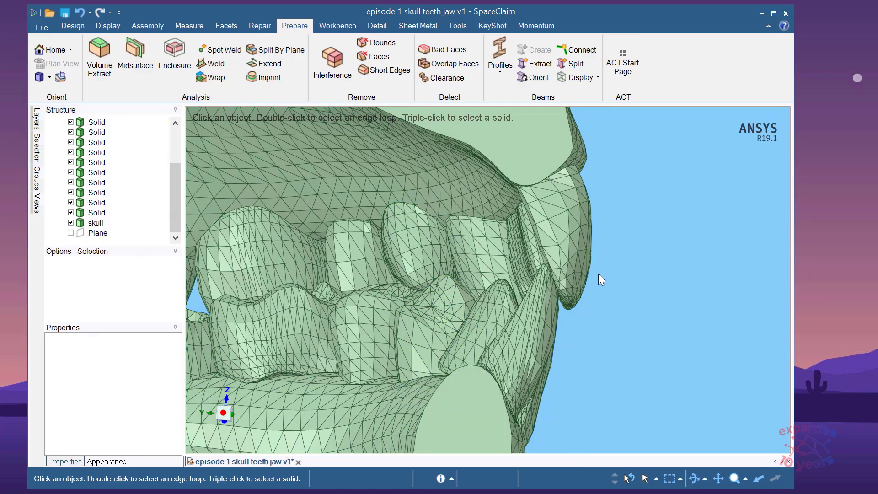
{"action": "scroll", "coordinate": [597, 274], "scroll_direction": "down", "scroll_amount": 3}
{"action": "left_click", "coordinate": [70, 233]}
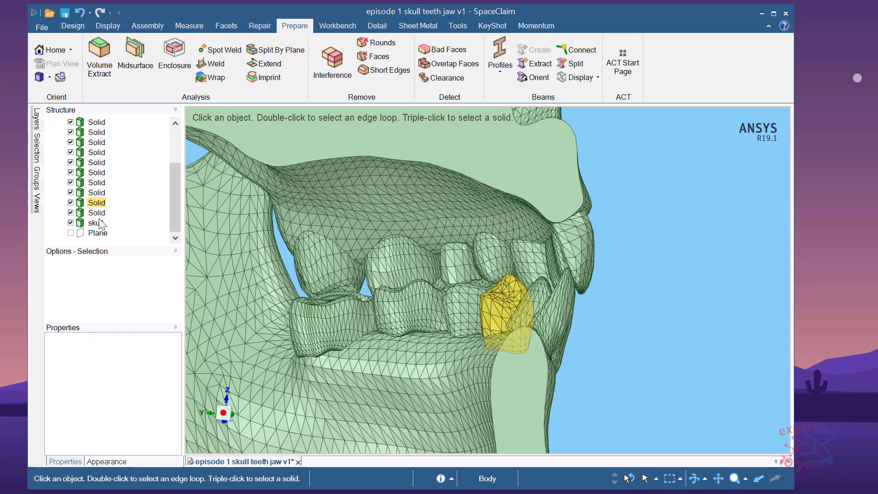
{"action": "left_click", "coordinate": [592, 249]}
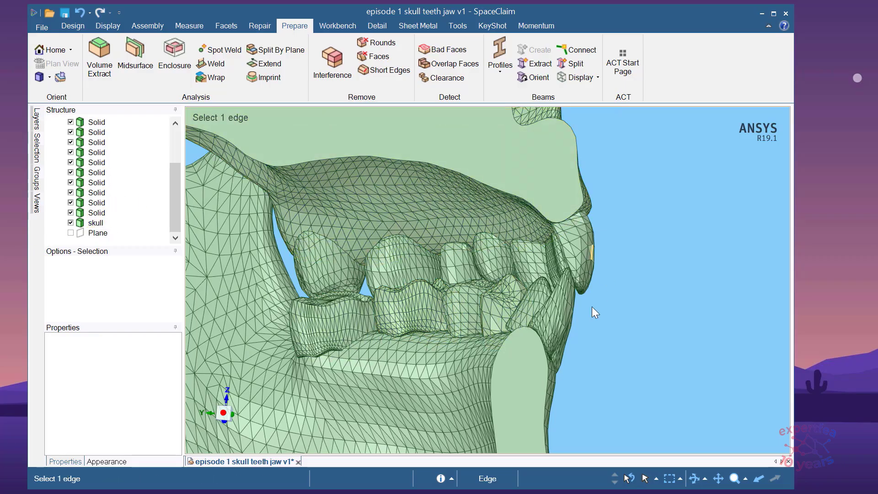
Hide the lower molar just in front of the rearmost lower tooth.
{"action": "scroll", "coordinate": [526, 295], "scroll_direction": "up", "scroll_amount": 8}
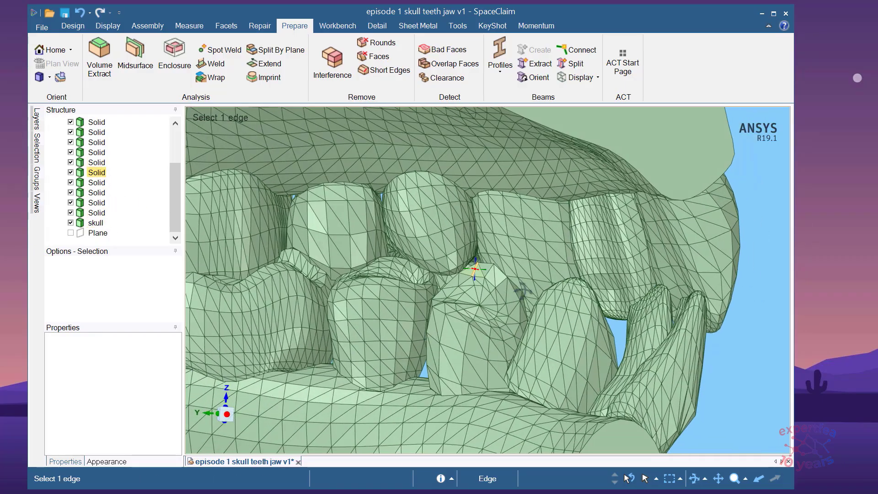
{"action": "scroll", "coordinate": [527, 294], "scroll_direction": "down", "scroll_amount": 3}
{"action": "scroll", "coordinate": [320, 280], "scroll_direction": "up", "scroll_amount": 6}
{"action": "middle_click_drag", "start_coordinate": [386, 317], "coordinate": [391, 325]}
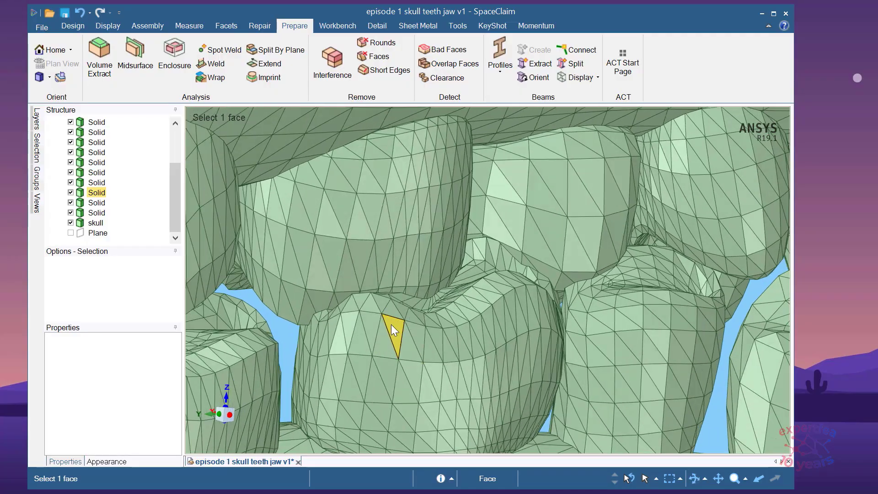
{"action": "scroll", "coordinate": [330, 325], "scroll_direction": "up", "scroll_amount": 5}
{"action": "left_click", "coordinate": [302, 326]}
{"action": "right_click", "coordinate": [298, 329]}
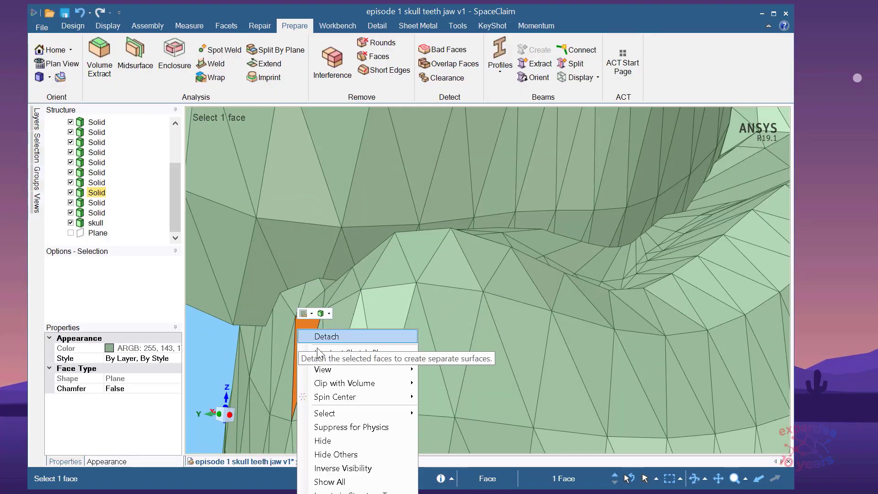
{"action": "left_click", "coordinate": [337, 438]}
Examine the imprint of the hidden lower molar in the upper molar and the gap it leaves in the jaw.
{"action": "scroll", "coordinate": [379, 282], "scroll_direction": "down", "scroll_amount": 5}
{"action": "middle_click_drag", "start_coordinate": [407, 279], "coordinate": [384, 223]}
{"action": "middle_click_drag", "start_coordinate": [467, 283], "coordinate": [402, 288]}
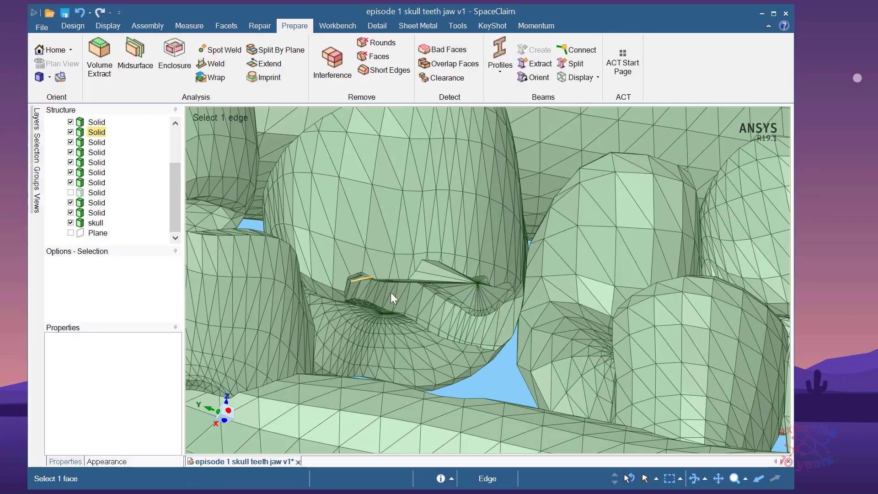
{"action": "scroll", "coordinate": [428, 303], "scroll_direction": "down", "scroll_amount": 3}
{"action": "mouse_move", "coordinate": [428, 303]}
{"action": "middle_mouse_down"}
{"action": "mouse_move", "coordinate": [399, 309]}
{"action": "mouse_move", "coordinate": [406, 314]}
{"action": "mouse_move", "coordinate": [403, 302]}
{"action": "mouse_move", "coordinate": [433, 303]}
{"action": "middle_mouse_up"}
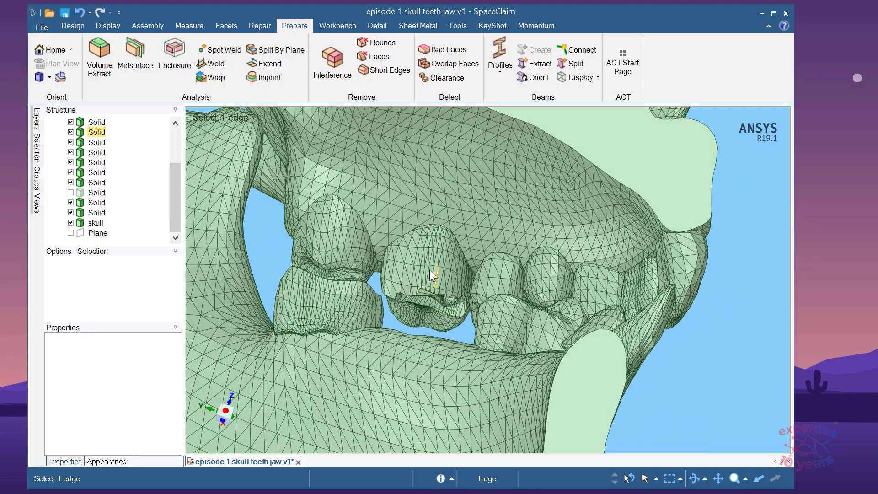
{"action": "scroll", "coordinate": [429, 270], "scroll_direction": "down", "scroll_amount": 3}
{"action": "middle_click_drag", "start_coordinate": [621, 321], "coordinate": [578, 347]}
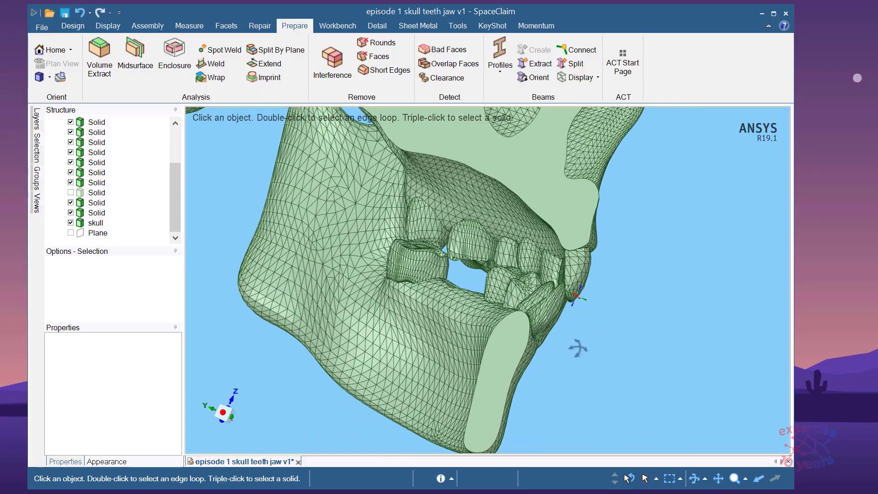
{"action": "scroll", "coordinate": [545, 249], "scroll_direction": "up", "scroll_amount": 5}
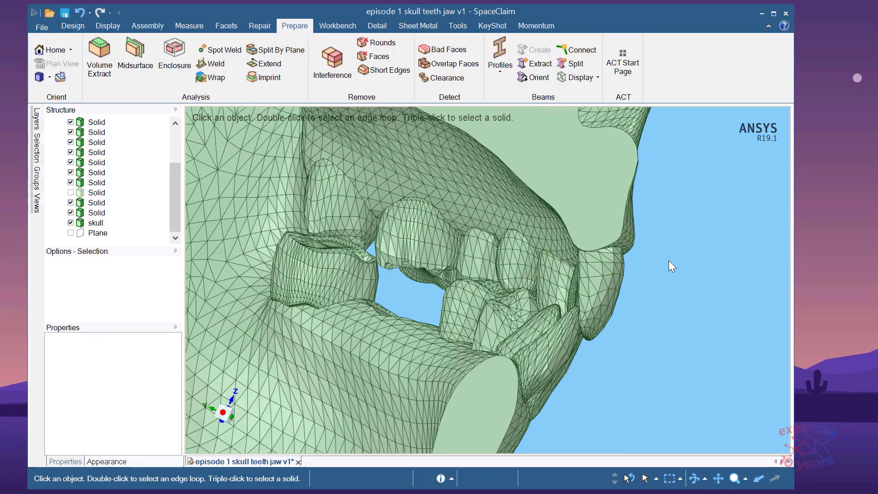
Bring the hidden lower molar back by showing all bodies, and view the teeth from the outer side of the skull.
{"action": "right_click", "coordinate": [673, 252]}
{"action": "left_click", "coordinate": [688, 349]}
{"action": "scroll", "coordinate": [577, 353], "scroll_direction": "down", "scroll_amount": 3}
{"action": "middle_click_drag", "start_coordinate": [577, 353], "coordinate": [551, 321]}
{"action": "scroll", "coordinate": [353, 289], "scroll_direction": "down", "scroll_amount": 2}
{"action": "scroll", "coordinate": [549, 287], "scroll_direction": "up", "scroll_amount": 3}
{"action": "middle_click_drag", "start_coordinate": [550, 286], "coordinate": [475, 327]}
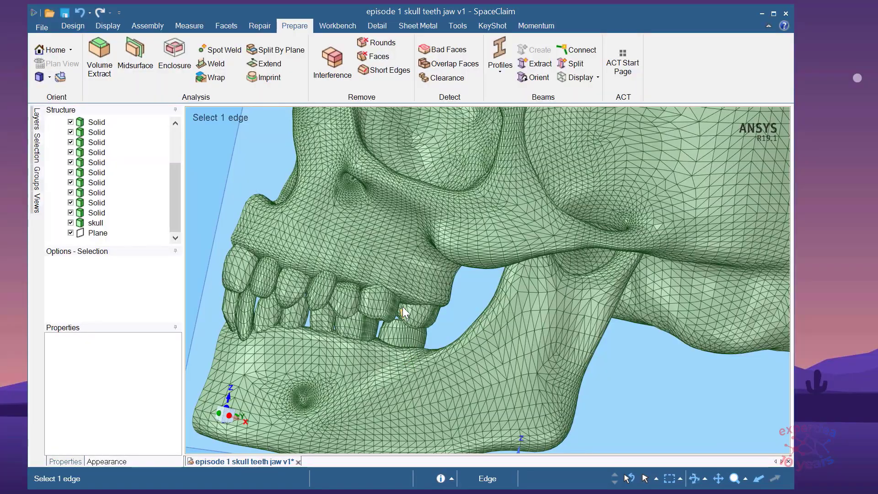
{"action": "scroll", "coordinate": [401, 326], "scroll_direction": "down", "scroll_amount": 4}
{"action": "middle_click_drag", "start_coordinate": [400, 351], "coordinate": [347, 347]}
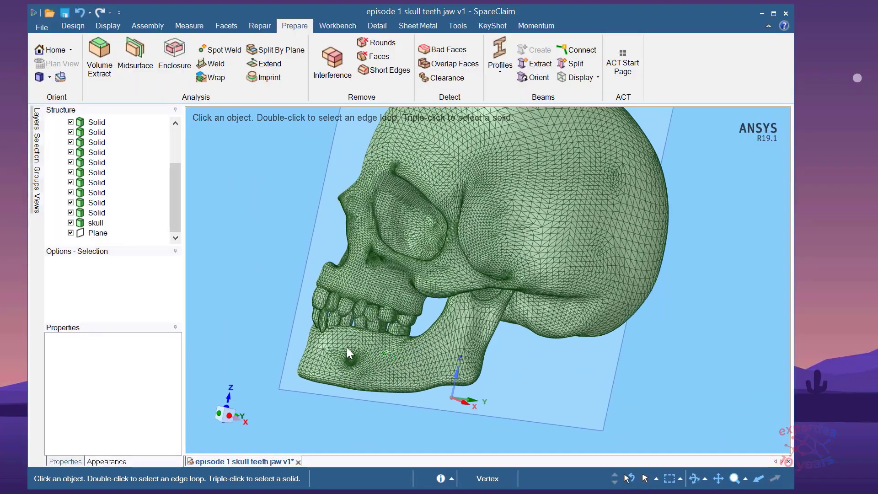
{"action": "scroll", "coordinate": [347, 347], "scroll_direction": "up", "scroll_amount": 4}
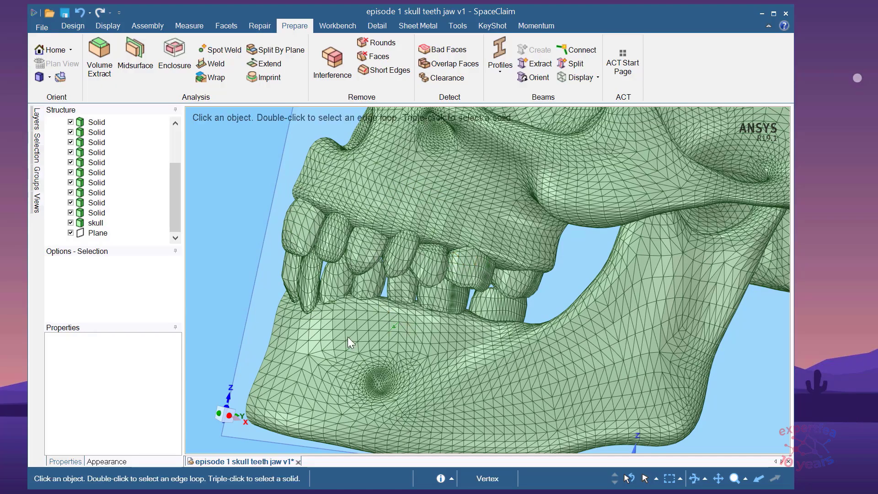
{"action": "scroll", "coordinate": [343, 340], "scroll_direction": "down", "scroll_amount": 3}
{"action": "scroll", "coordinate": [335, 345], "scroll_direction": "up", "scroll_amount": 3}
{"action": "scroll", "coordinate": [347, 329], "scroll_direction": "down", "scroll_amount": 3}
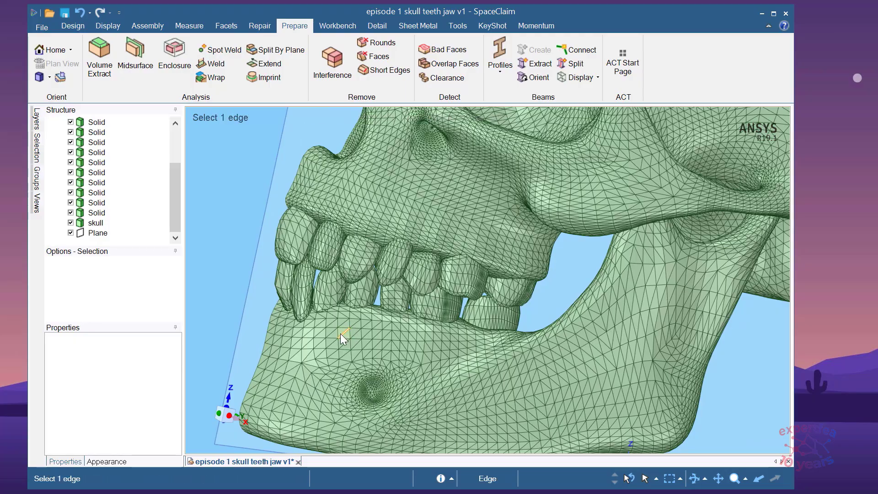
{"action": "key", "text": "Escape"}
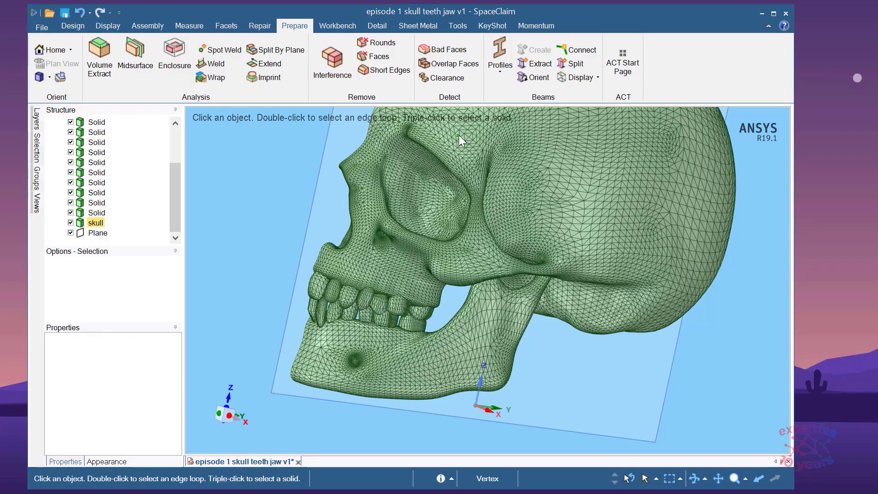
Hide the skull body, leaving the jaw and both rows of teeth on display.
{"action": "left_click", "coordinate": [459, 135]}
{"action": "left_click", "coordinate": [633, 182]}
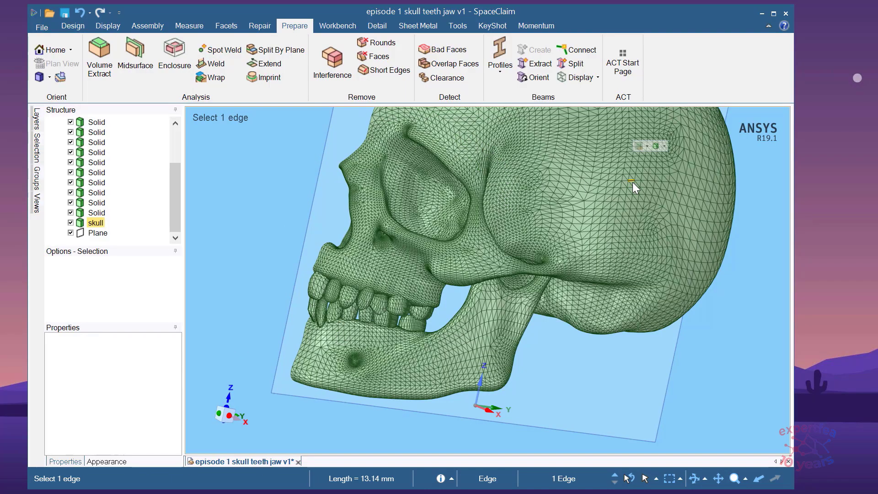
{"action": "right_click", "coordinate": [633, 182]}
{"action": "left_click", "coordinate": [657, 278]}
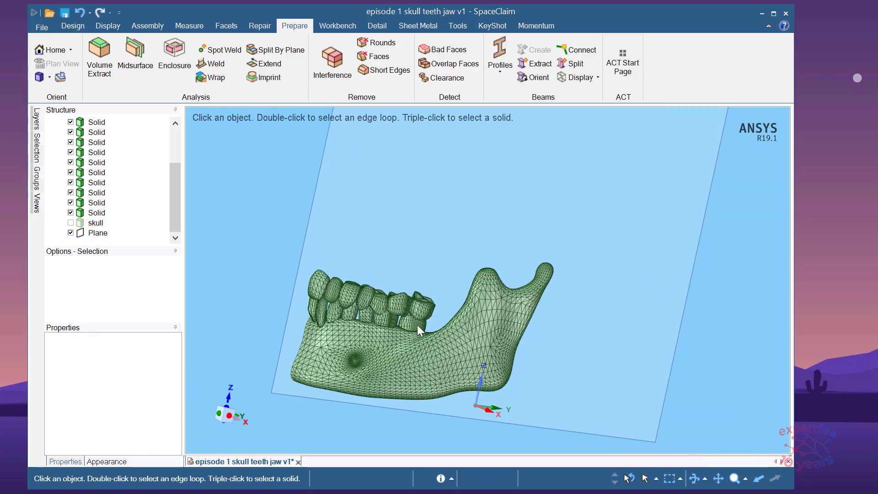
{"action": "scroll", "coordinate": [393, 324], "scroll_direction": "up", "scroll_amount": 3}
{"action": "scroll", "coordinate": [384, 271], "scroll_direction": "up", "scroll_amount": 2}
{"action": "middle_click_drag", "start_coordinate": [382, 310], "coordinate": [356, 251]}
{"action": "left_click", "coordinate": [632, 281]}
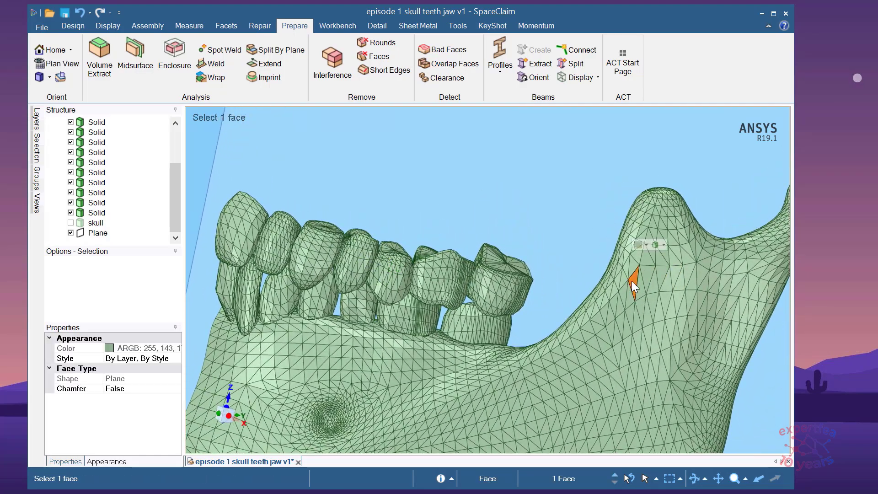
{"action": "left_click", "coordinate": [311, 197]}
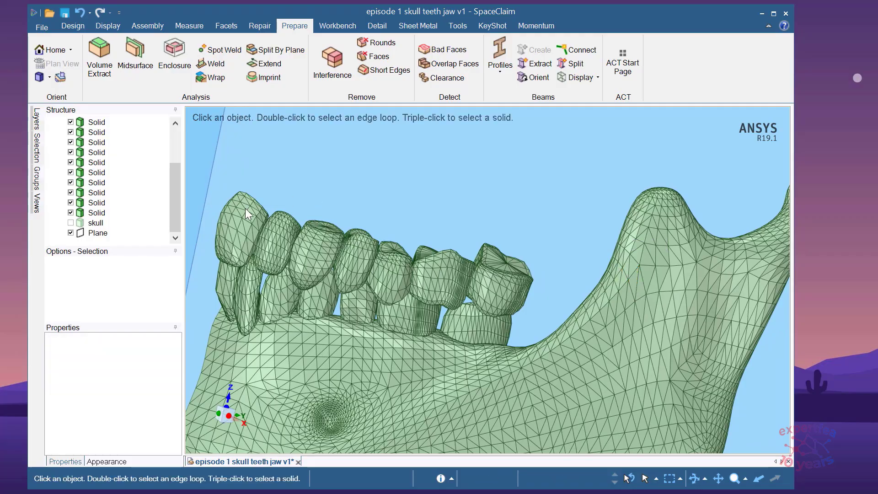
View the model squarely along the X axis, then select the entire row of upper teeth and hide it.
{"action": "scroll", "coordinate": [251, 232], "scroll_direction": "up", "scroll_amount": 3}
{"action": "scroll", "coordinate": [239, 214], "scroll_direction": "down", "scroll_amount": 3}
{"action": "middle_click_drag", "start_coordinate": [541, 280], "coordinate": [527, 259]}
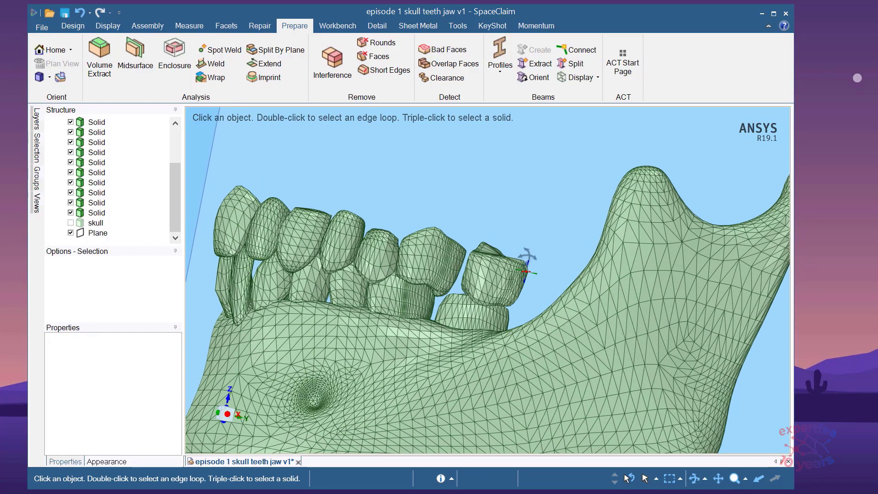
{"action": "left_click", "coordinate": [227, 416]}
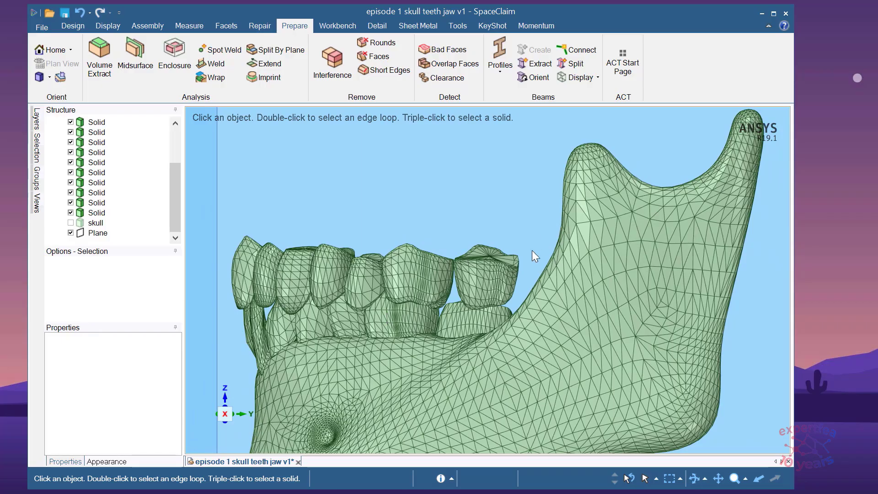
{"action": "left_click_drag", "start_coordinate": [500, 269], "coordinate": [207, 225]}
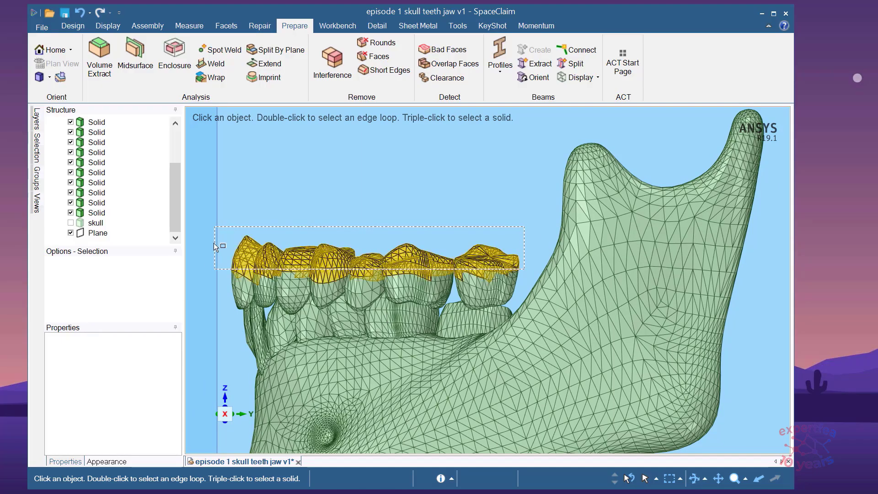
{"action": "right_click", "coordinate": [205, 201]}
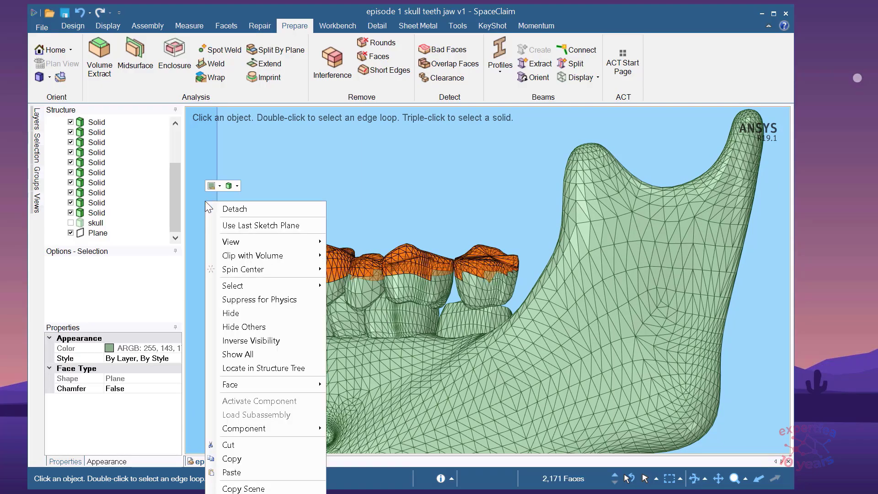
{"action": "left_click", "coordinate": [234, 313]}
Move the visible jaw and all lower teeth together into one new component named lower.
{"action": "scroll", "coordinate": [379, 240], "scroll_direction": "down", "scroll_amount": 5}
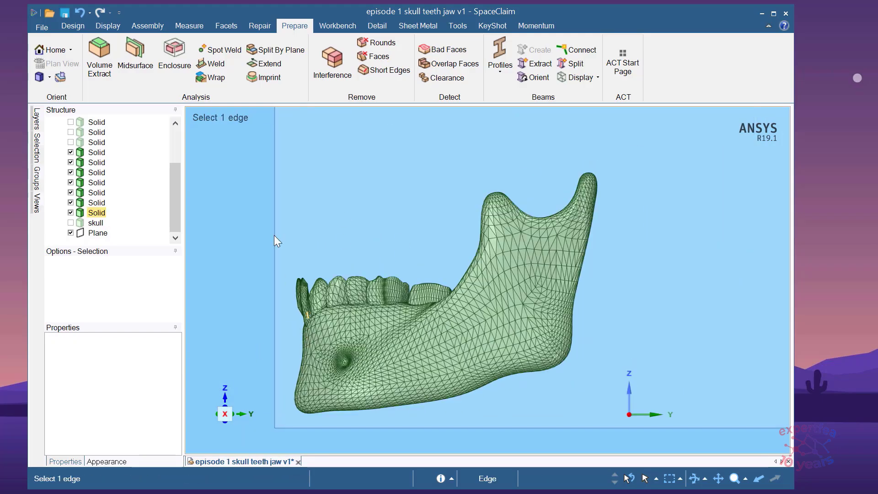
{"action": "left_click_drag", "start_coordinate": [249, 143], "coordinate": [606, 425]}
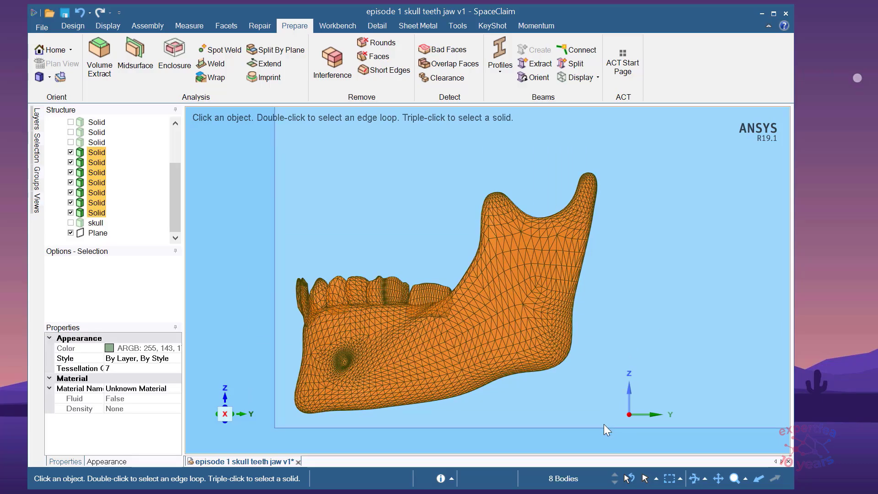
{"action": "mouse_move", "coordinate": [174, 213]}
{"action": "left_mouse_down"}
{"action": "mouse_move", "coordinate": [180, 160]}
{"action": "mouse_move", "coordinate": [174, 212]}
{"action": "left_mouse_up"}
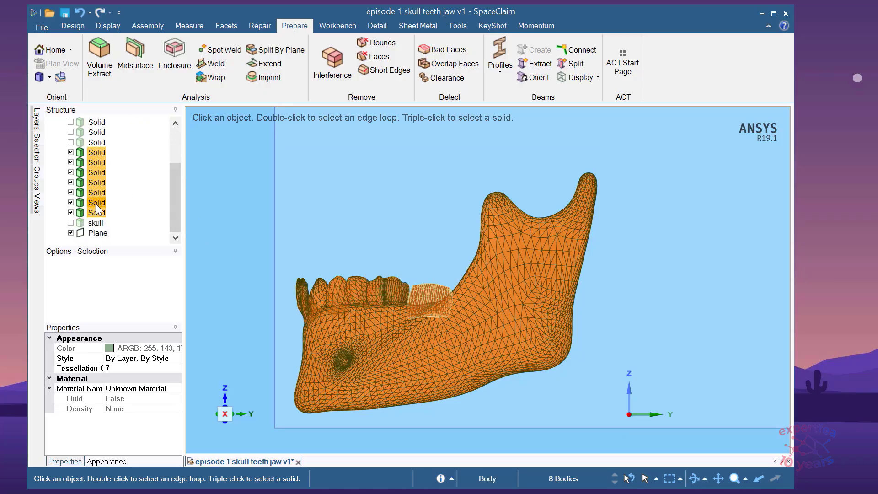
{"action": "right_click", "coordinate": [100, 188]}
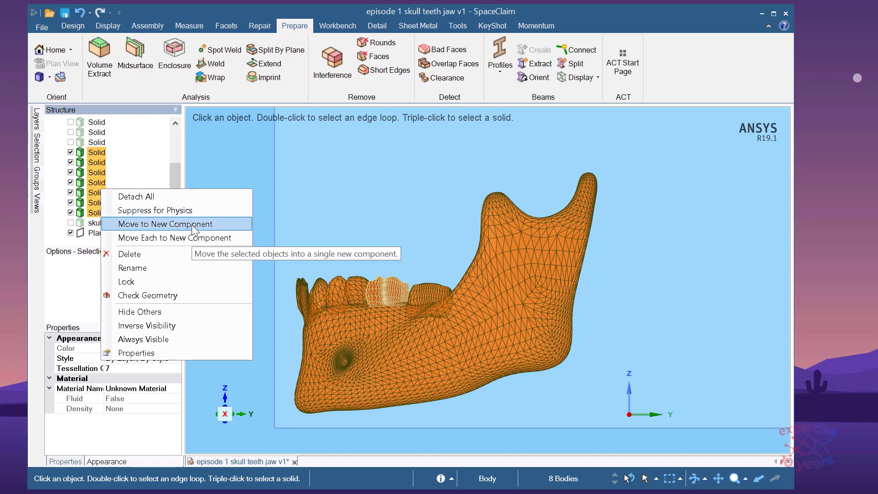
{"action": "left_click", "coordinate": [217, 224]}
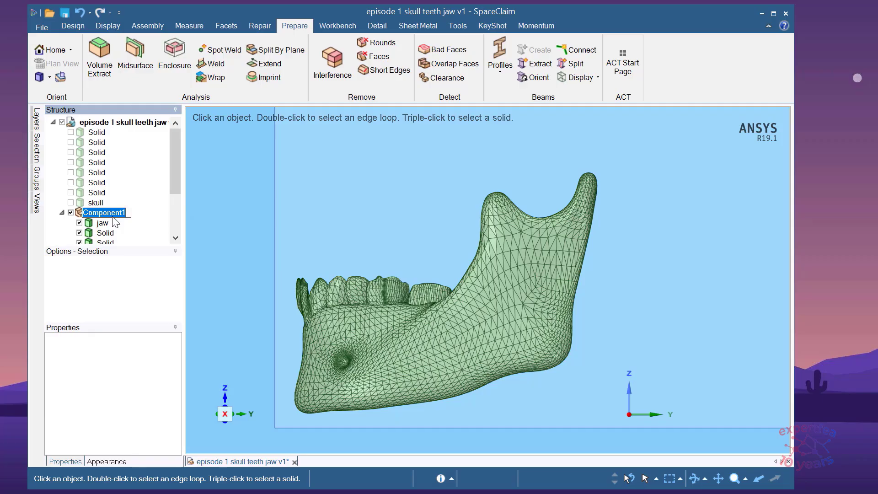
{"action": "key", "text": "BackSpace"}
{"action": "type", "text": "lower"}
{"action": "key", "text": "Return"}
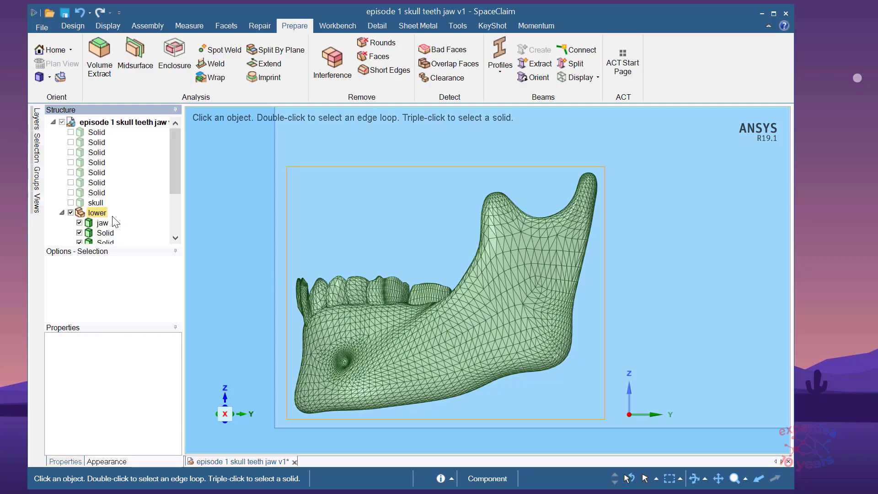
Show all bodies again and collapse the lower component in the structure tree.
{"action": "left_click", "coordinate": [223, 186]}
{"action": "right_click", "coordinate": [223, 185]}
{"action": "left_click", "coordinate": [251, 279]}
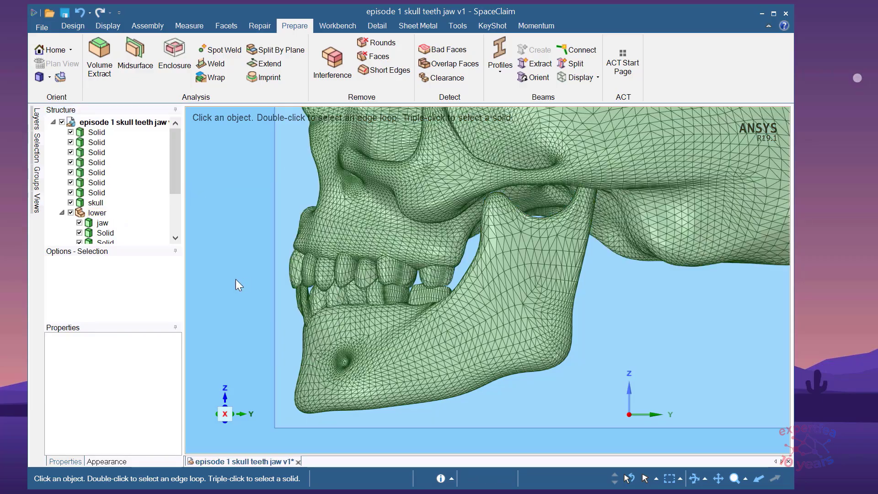
{"action": "left_click", "coordinate": [96, 212]}
{"action": "left_click", "coordinate": [62, 214]}
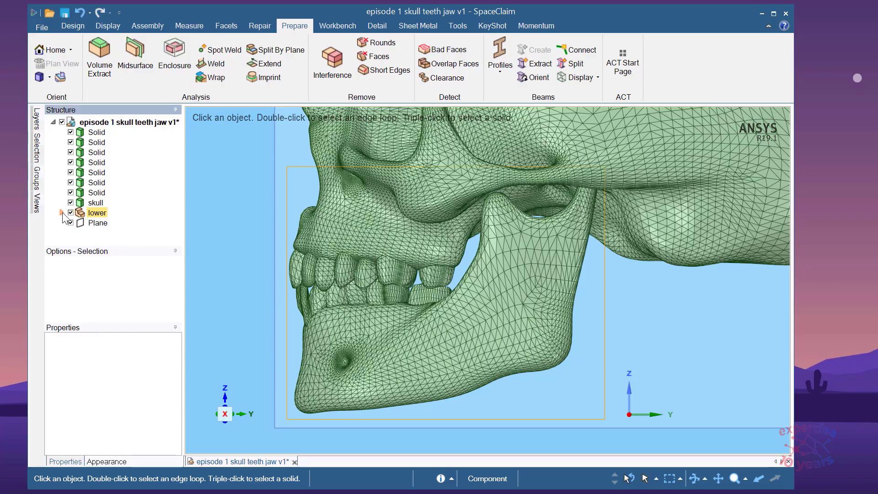
Move the seven upper tooth solids and the skull into one new component named upper, and collapse it in the tree.
{"action": "left_click", "coordinate": [96, 132]}
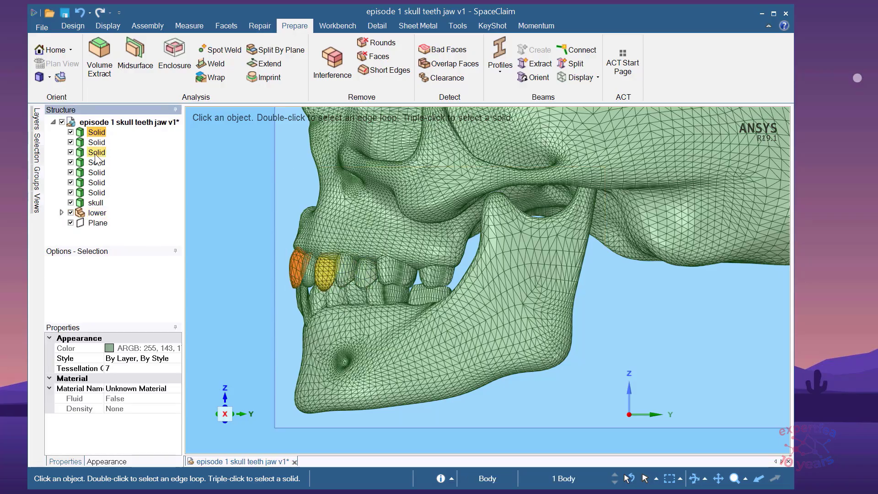
{"action": "left_click", "coordinate": [97, 204], "text": "shift"}
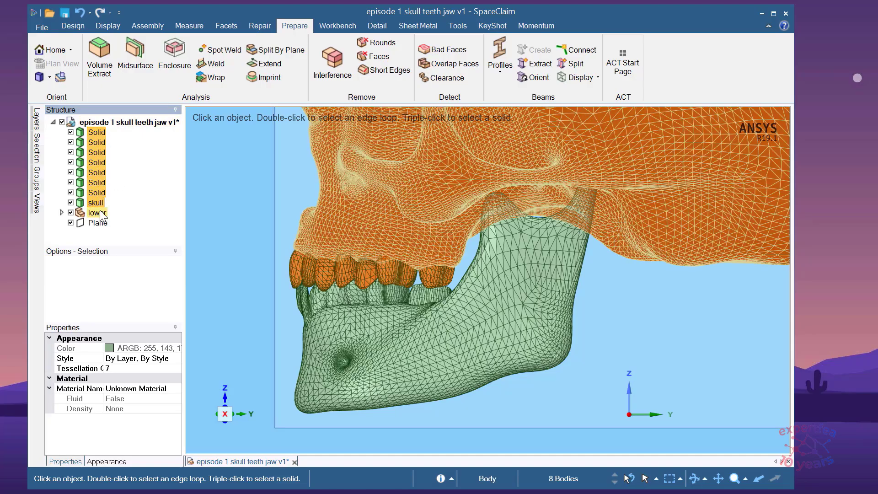
{"action": "right_click", "coordinate": [100, 181]}
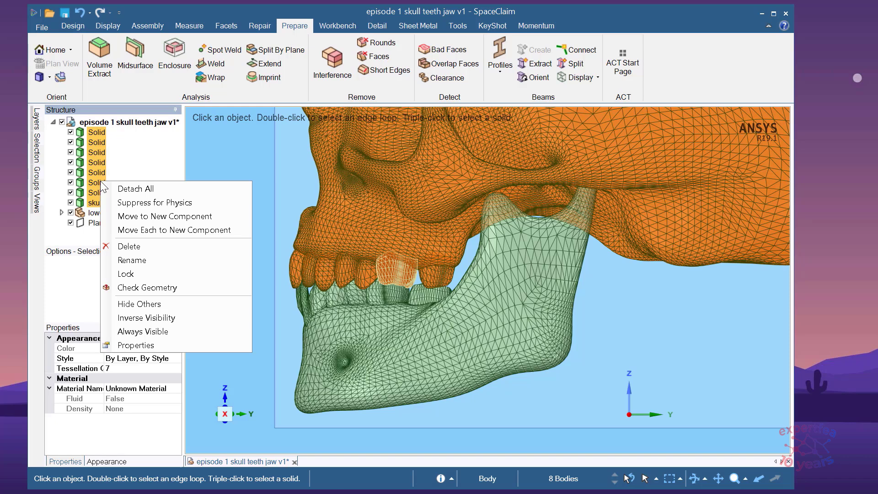
{"action": "left_click", "coordinate": [188, 219]}
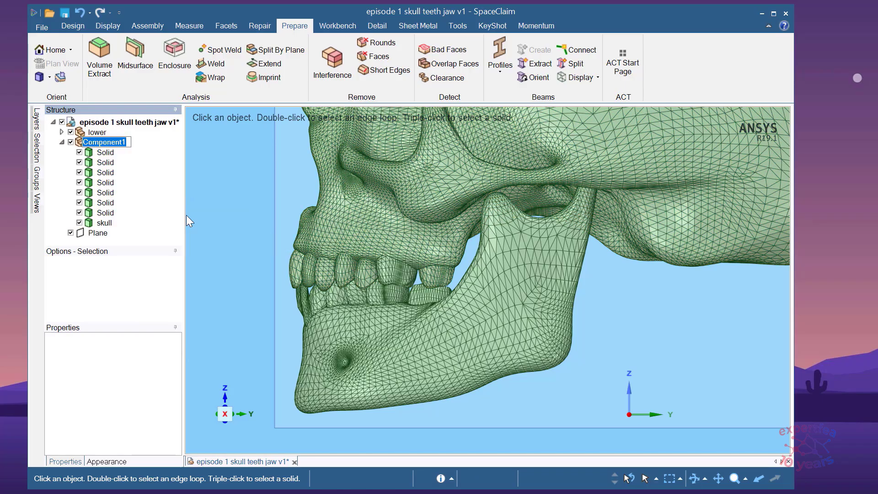
{"action": "type", "text": "upper"}
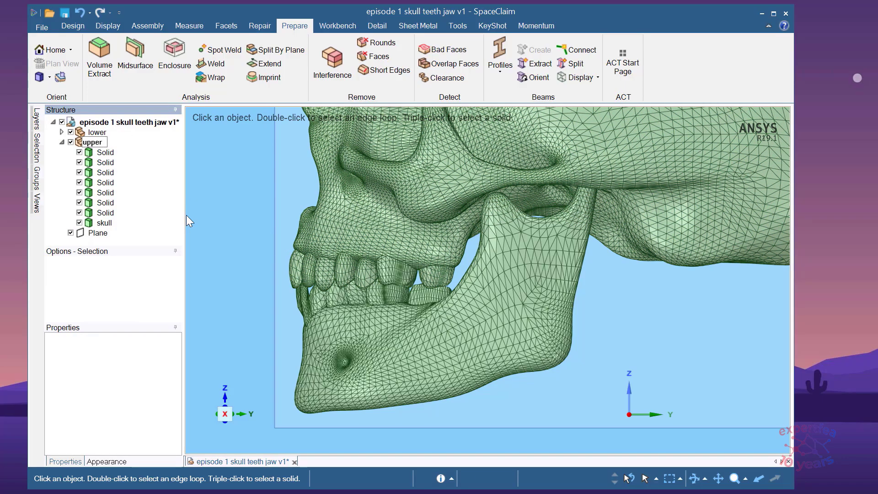
{"action": "left_click", "coordinate": [187, 216]}
{"action": "left_click", "coordinate": [61, 142]}
Switch off the visibility of the lower and upper components to check which bodies each one contains.
{"action": "scroll", "coordinate": [227, 298], "scroll_direction": "down", "scroll_amount": 4}
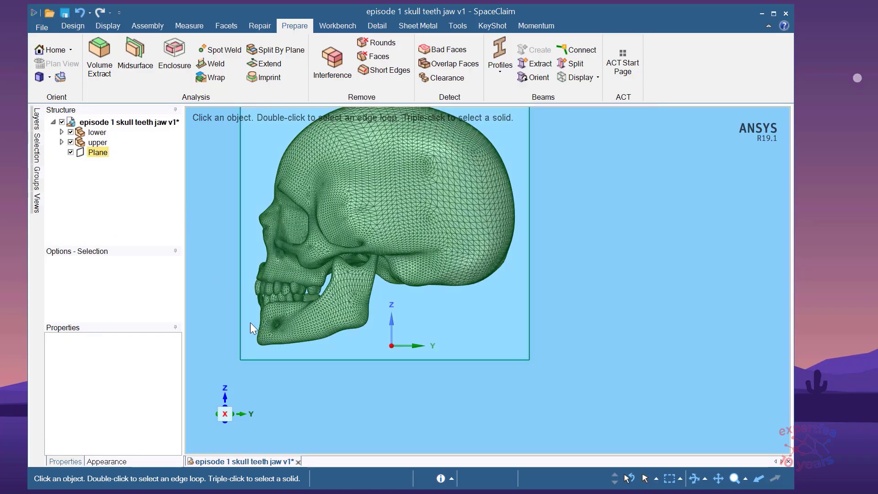
{"action": "left_click", "coordinate": [71, 132]}
{"action": "left_click", "coordinate": [71, 142]}
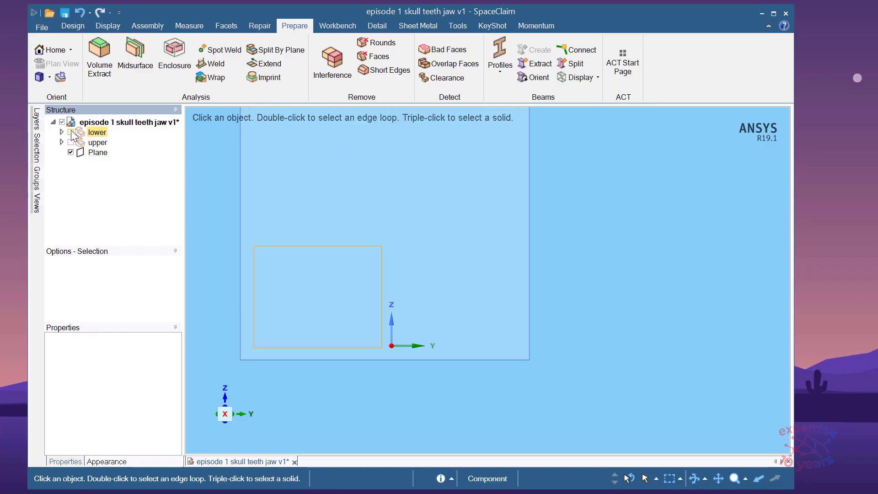
Turn the visibility of the lower and upper components back on and clear the selection.
{"action": "left_click", "coordinate": [70, 132]}
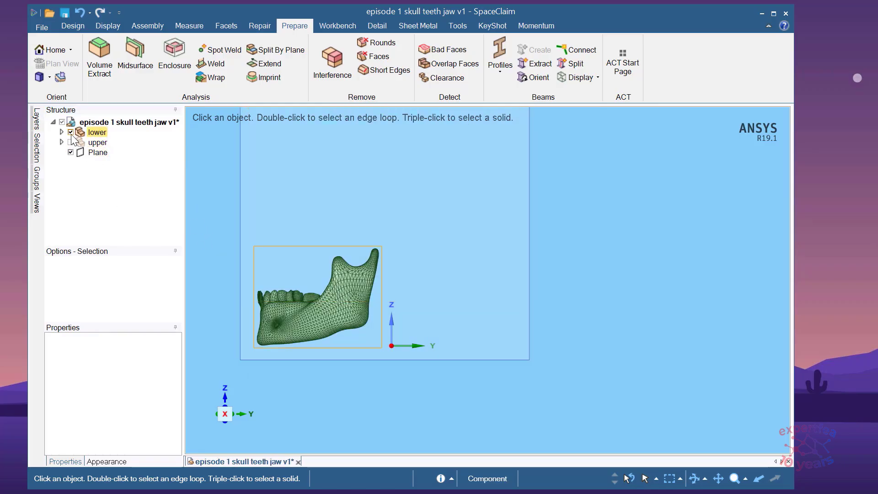
{"action": "left_click", "coordinate": [71, 132]}
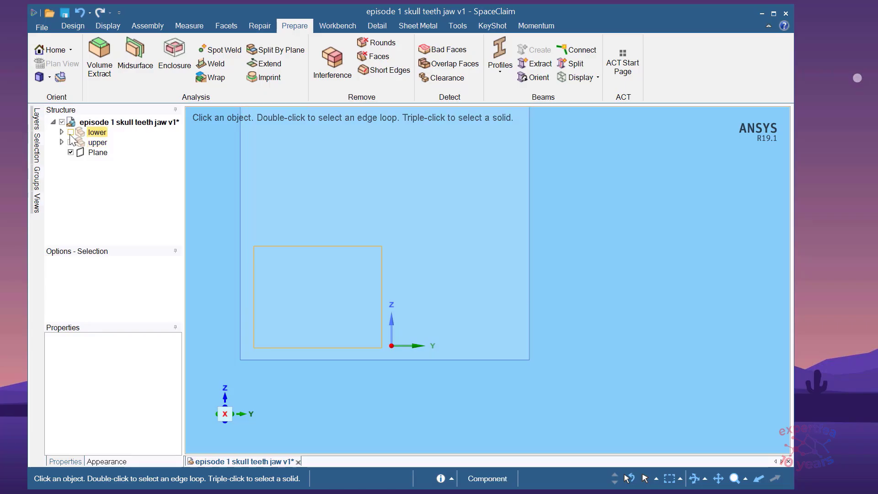
{"action": "left_click", "coordinate": [71, 132]}
{"action": "left_click", "coordinate": [71, 142]}
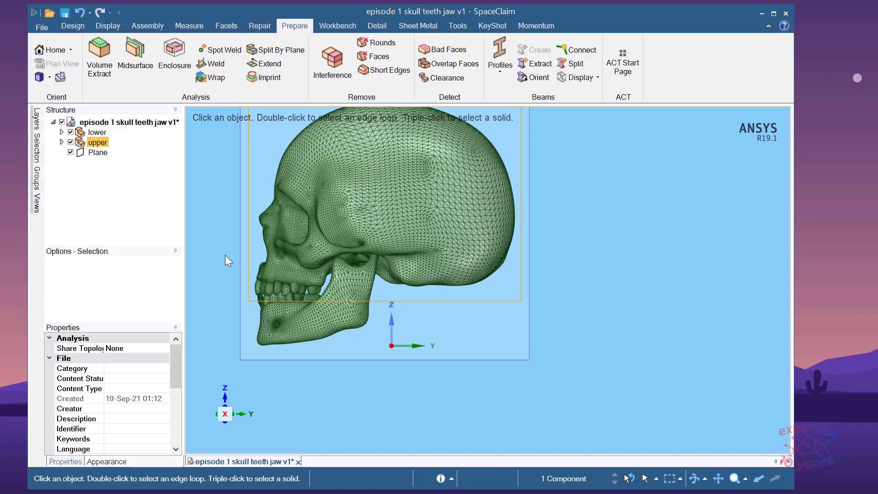
{"action": "scroll", "coordinate": [303, 298], "scroll_direction": "up", "scroll_amount": 3}
{"action": "scroll", "coordinate": [304, 299], "scroll_direction": "down", "scroll_amount": 3}
{"action": "scroll", "coordinate": [383, 323], "scroll_direction": "up", "scroll_amount": 3}
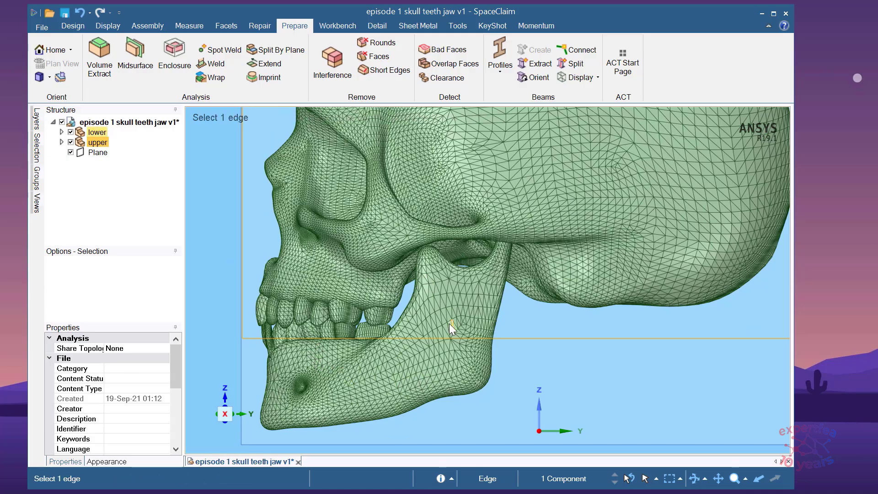
{"action": "left_click", "coordinate": [207, 292]}
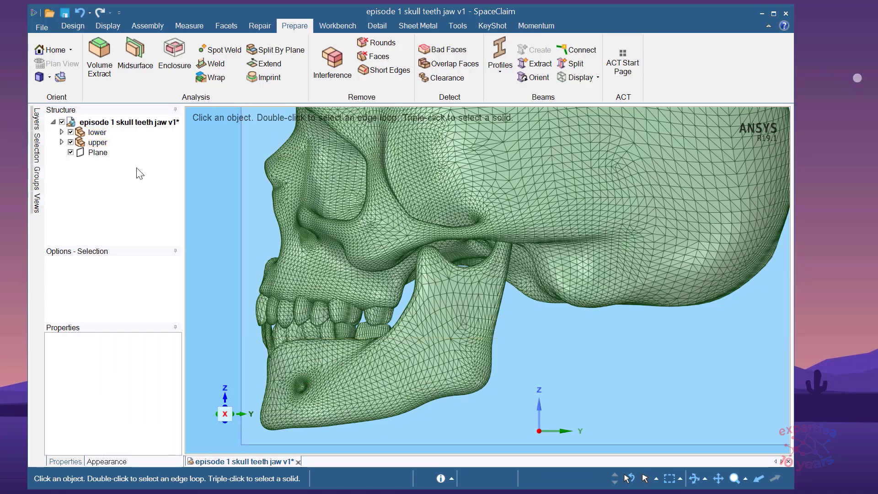
Try to open the jaw by rotating the lower component 16° in the side plane with the Move tool.
{"action": "left_click", "coordinate": [100, 133]}
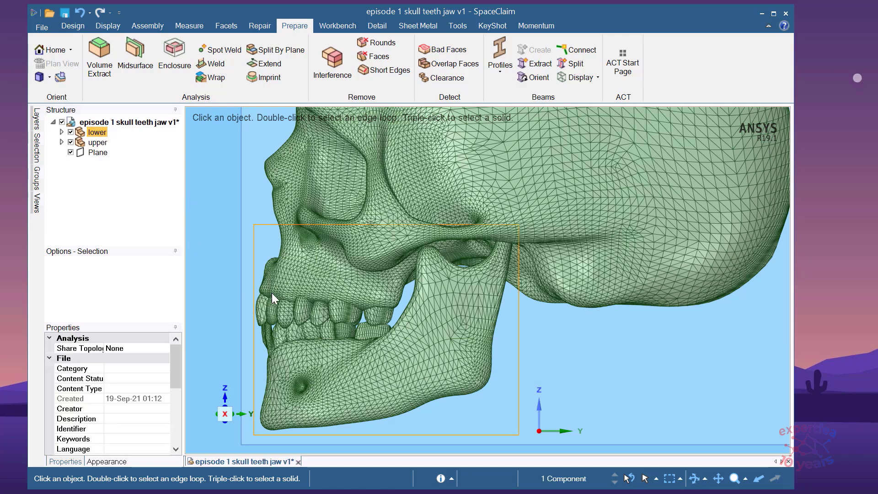
{"action": "scroll", "coordinate": [300, 268], "scroll_direction": "down", "scroll_amount": 3}
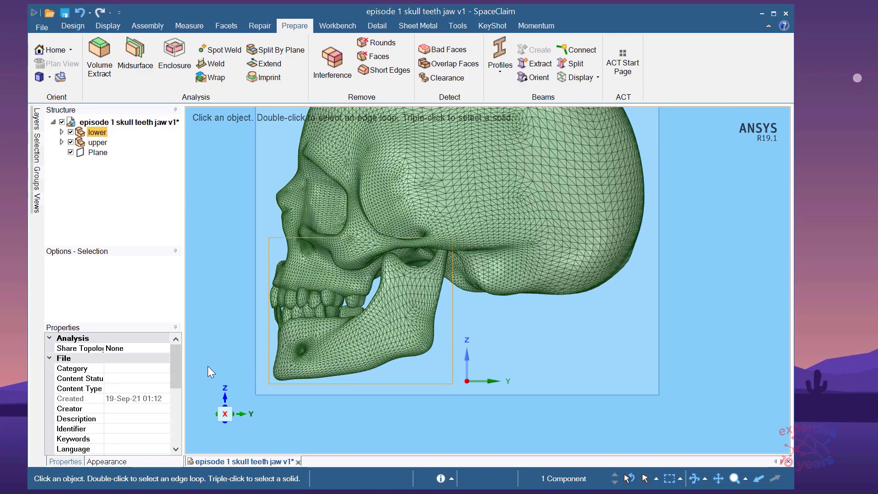
{"action": "left_click", "coordinate": [71, 27]}
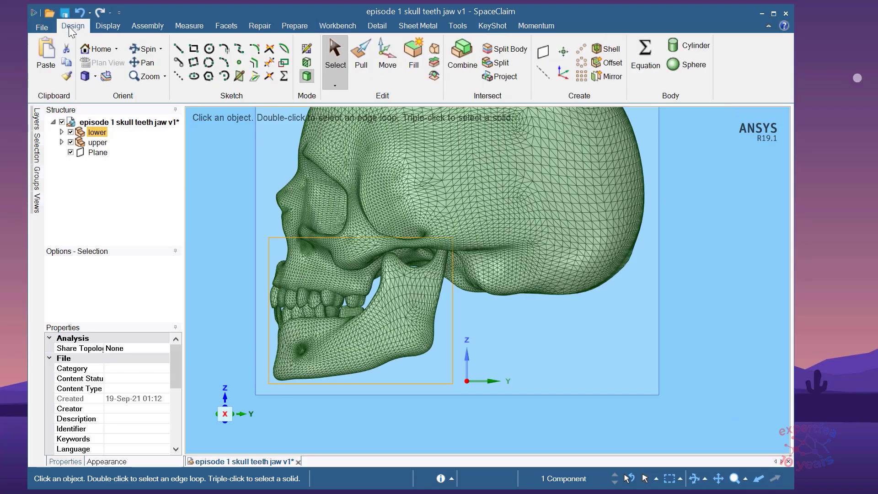
{"action": "left_click", "coordinate": [388, 54]}
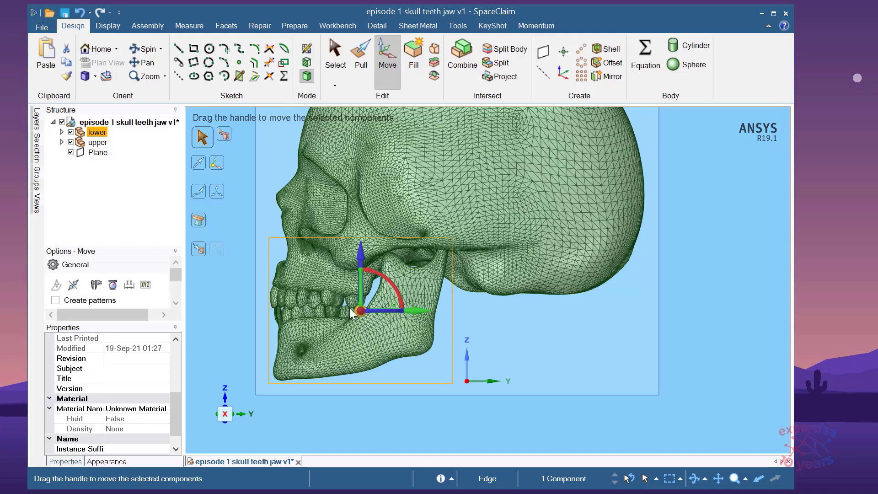
{"action": "scroll", "coordinate": [238, 338], "scroll_direction": "up", "scroll_amount": 1}
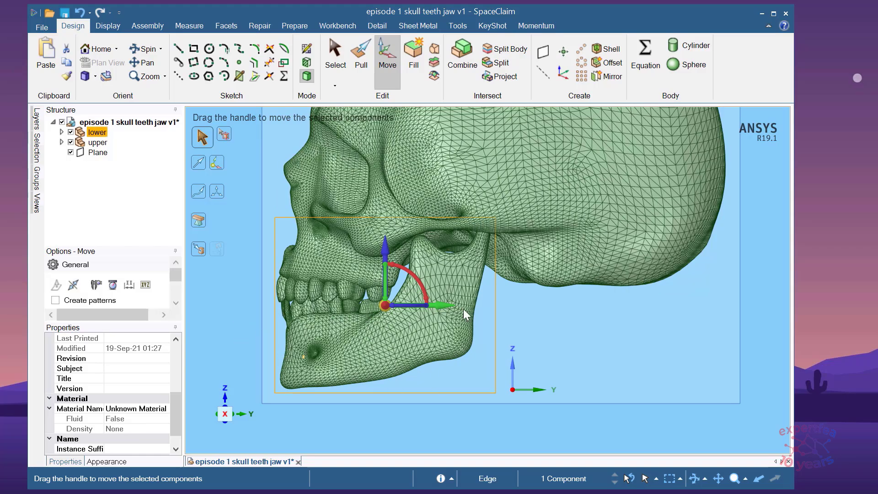
{"action": "left_click", "coordinate": [380, 273], "text": "ctrl"}
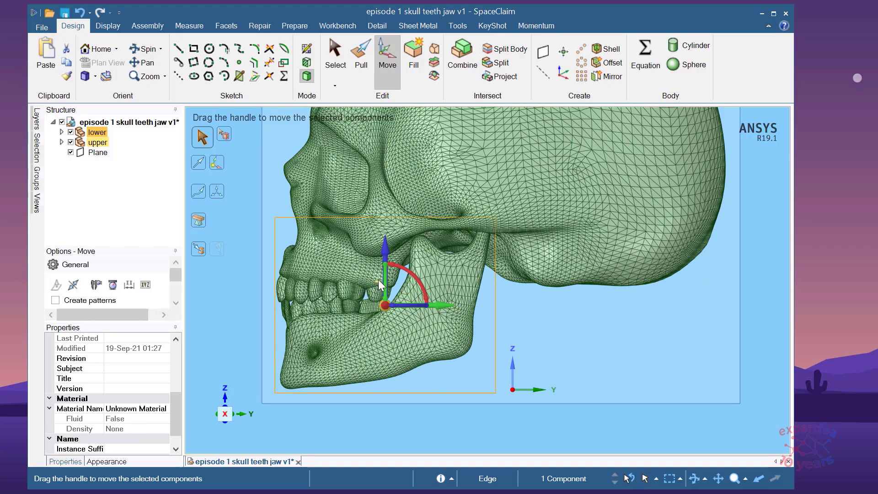
{"action": "scroll", "coordinate": [378, 279], "scroll_direction": "up", "scroll_amount": 2}
{"action": "scroll", "coordinate": [432, 288], "scroll_direction": "down", "scroll_amount": 3}
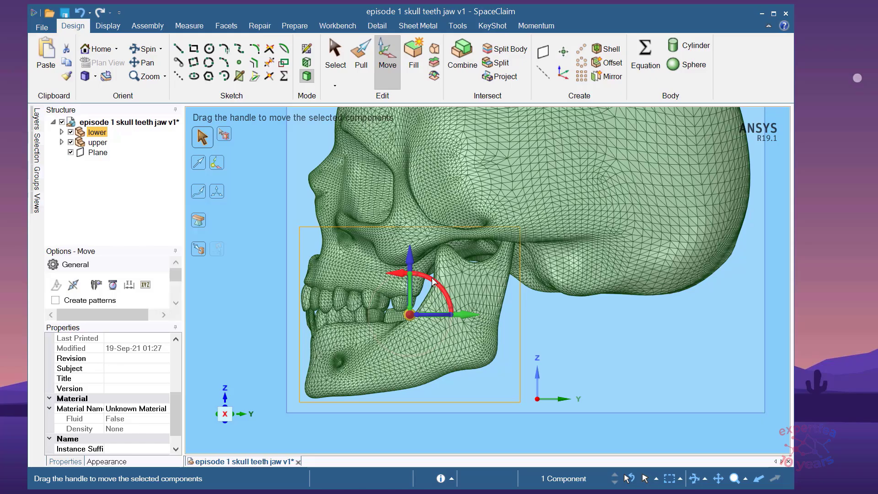
{"action": "left_click_drag", "start_coordinate": [432, 281], "coordinate": [431, 280]}
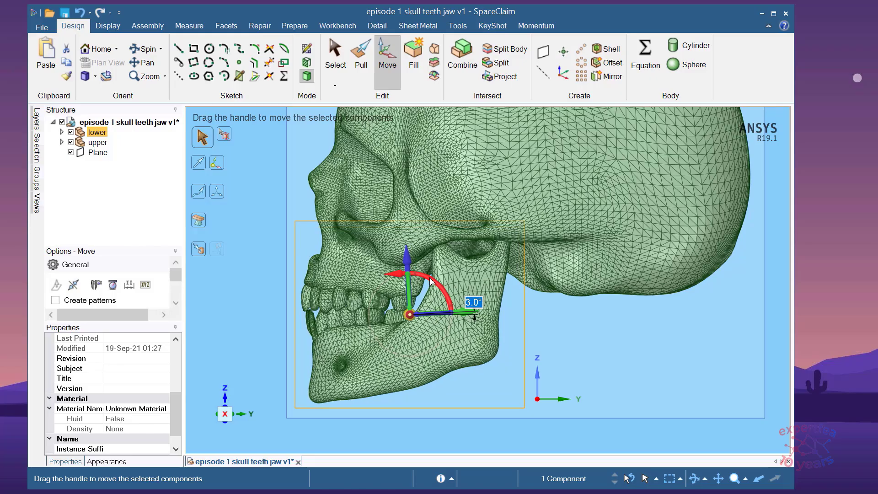
{"action": "left_click_drag", "start_coordinate": [428, 278], "coordinate": [417, 284]}
Inspect the opened bite, undo the jaw rotation, and save the model.
{"action": "scroll", "coordinate": [393, 314], "scroll_direction": "up", "scroll_amount": 5}
{"action": "middle_click_drag", "start_coordinate": [394, 314], "coordinate": [462, 309]}
{"action": "scroll", "coordinate": [433, 323], "scroll_direction": "down", "scroll_amount": 5}
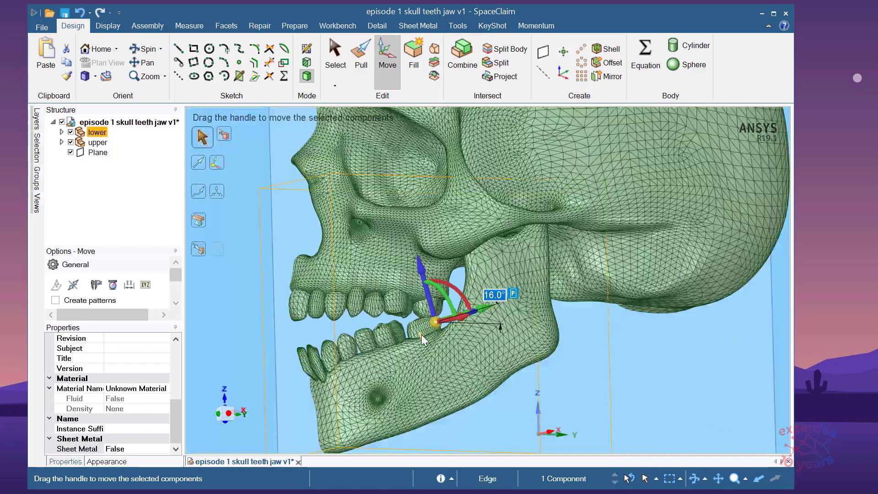
{"action": "scroll", "coordinate": [434, 335], "scroll_direction": "up", "scroll_amount": 3}
{"action": "middle_click_drag", "start_coordinate": [555, 315], "coordinate": [495, 317]}
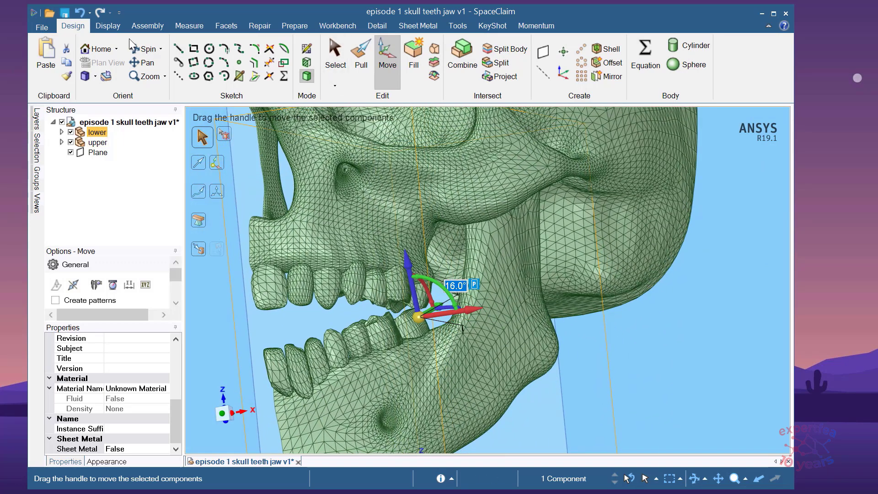
{"action": "left_click", "coordinate": [80, 16]}
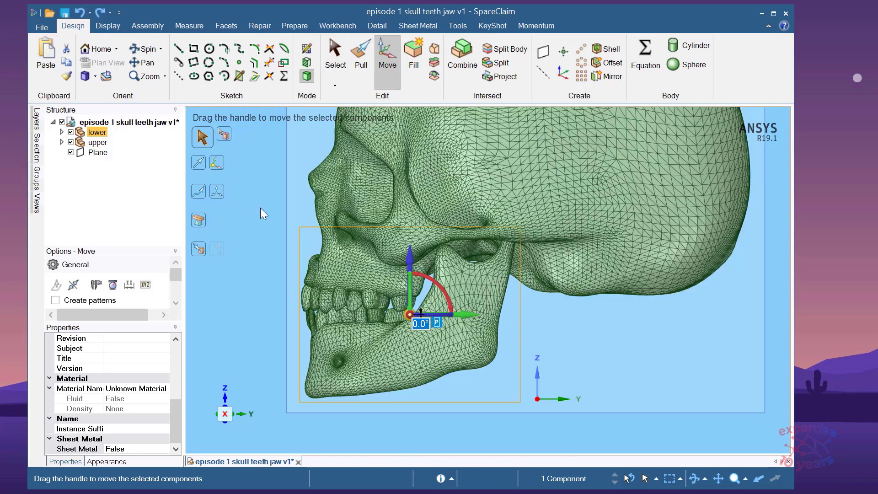
{"action": "left_click", "coordinate": [64, 12]}
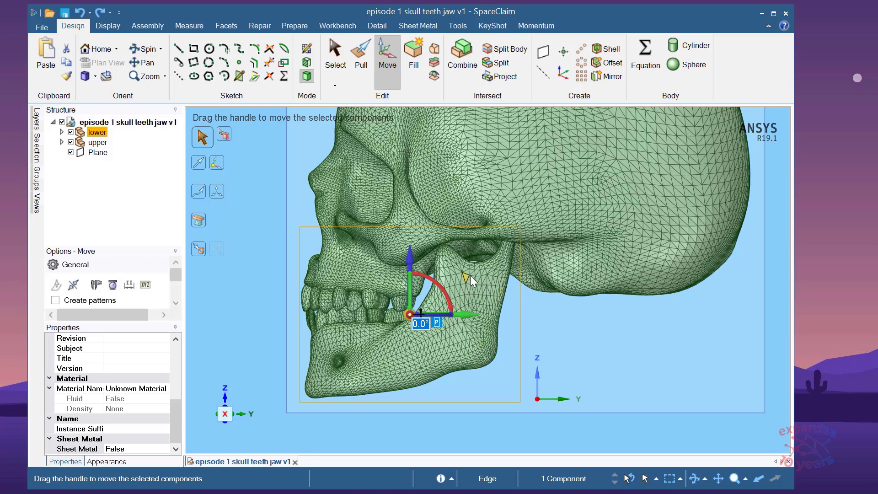
Examine the jaw joint and the bite between the upper and lower teeth from the side and at an angle.
{"action": "scroll", "coordinate": [412, 315], "scroll_direction": "up", "scroll_amount": 3}
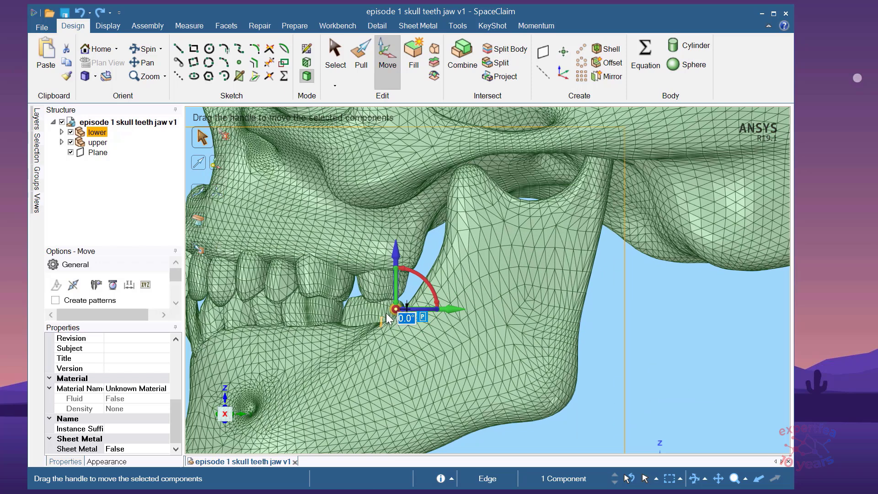
{"action": "scroll", "coordinate": [393, 320], "scroll_direction": "up", "scroll_amount": 2}
{"action": "scroll", "coordinate": [393, 322], "scroll_direction": "down", "scroll_amount": 5}
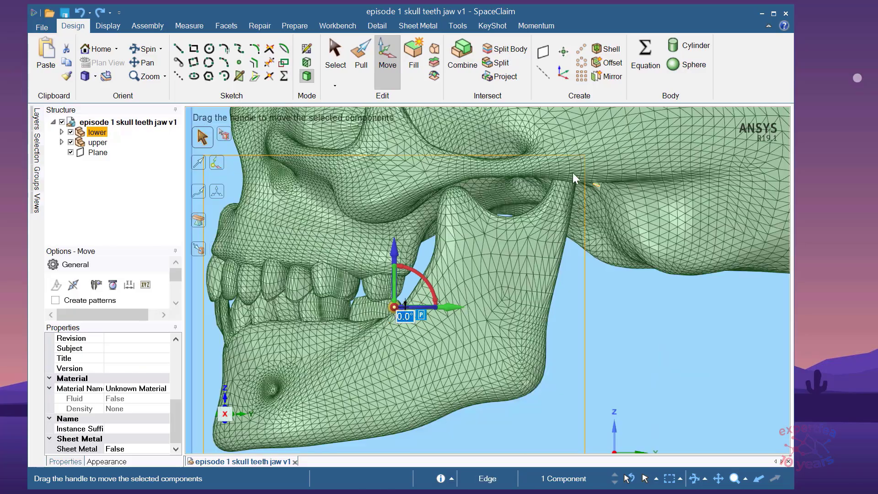
{"action": "mouse_move", "coordinate": [529, 196]}
{"action": "middle_mouse_down"}
{"action": "mouse_move", "coordinate": [562, 228]}
{"action": "mouse_move", "coordinate": [549, 195]}
{"action": "mouse_move", "coordinate": [600, 195]}
{"action": "middle_mouse_up"}
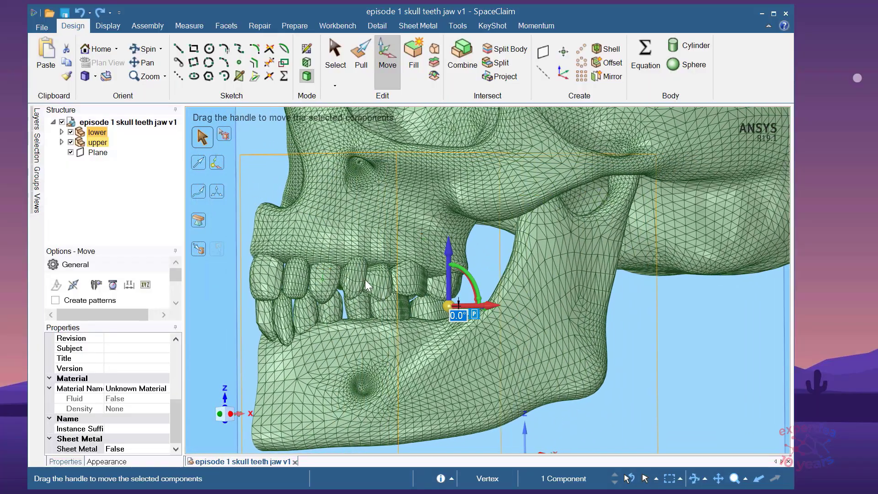
{"action": "scroll", "coordinate": [336, 277], "scroll_direction": "down", "scroll_amount": 3}
{"action": "scroll", "coordinate": [343, 293], "scroll_direction": "down", "scroll_amount": 2}
{"action": "mouse_move", "coordinate": [351, 312]}
{"action": "middle_mouse_down"}
{"action": "mouse_move", "coordinate": [361, 312]}
{"action": "mouse_move", "coordinate": [353, 311]}
{"action": "middle_mouse_up"}
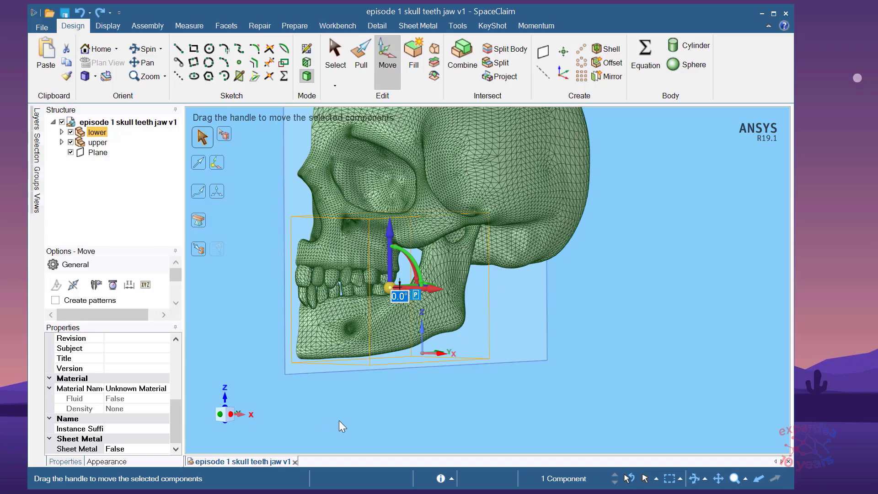
Sketch a vertical construction line about 851 mm long on the existing plane, running down through the rear half of the skull, and return to 3D mode.
{"action": "left_click", "coordinate": [344, 372]}
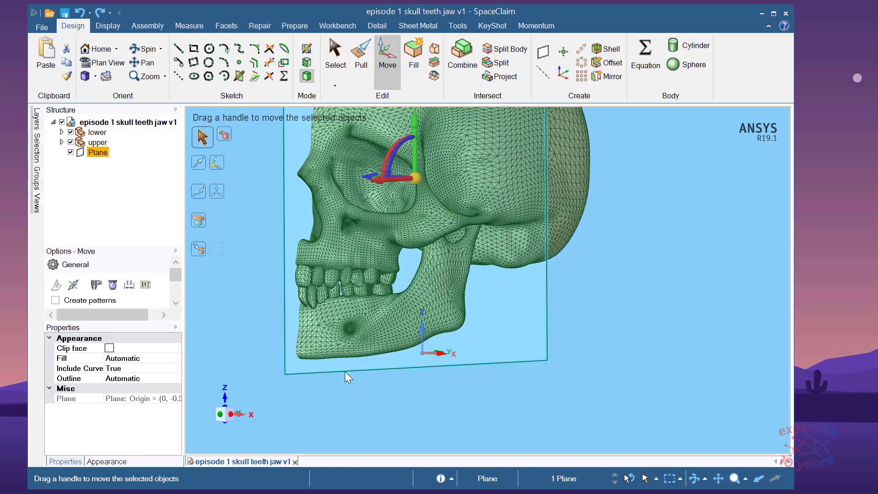
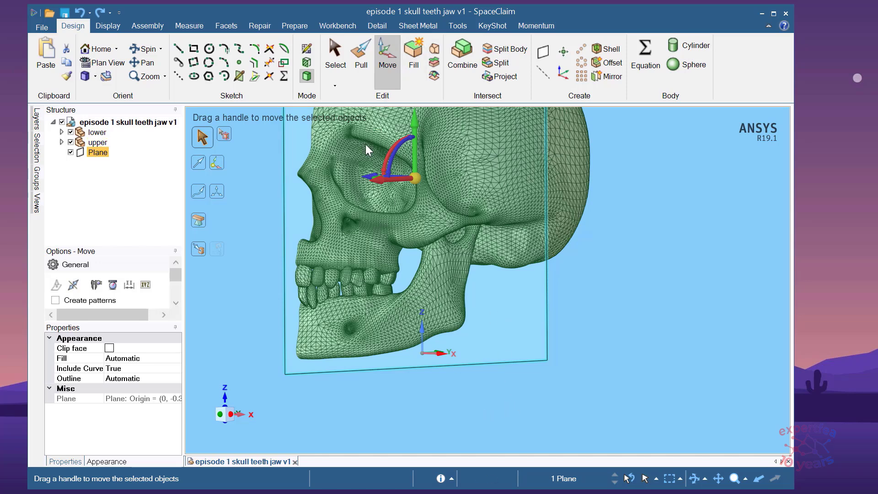
{"action": "left_click", "coordinate": [306, 48]}
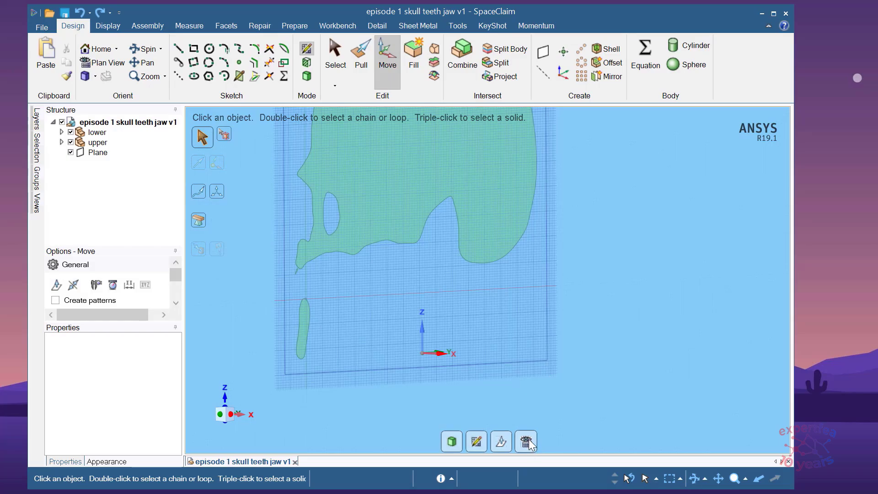
{"action": "left_click", "coordinate": [527, 438]}
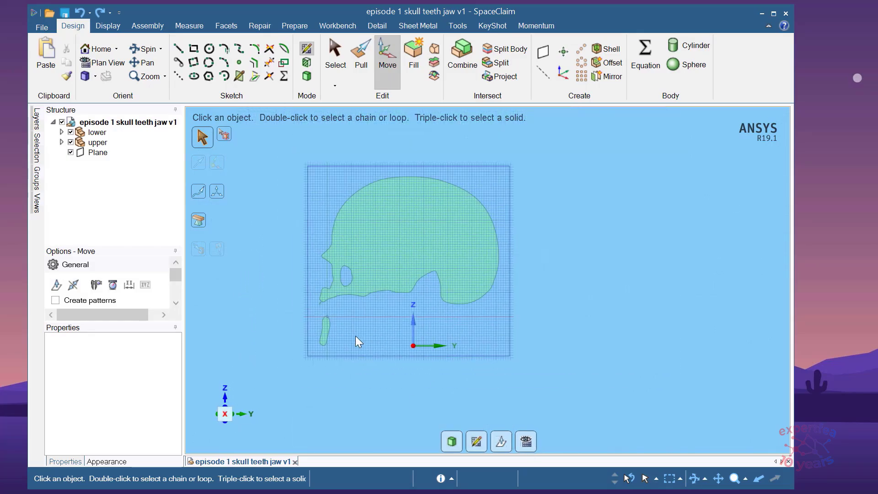
{"action": "left_click", "coordinate": [178, 76]}
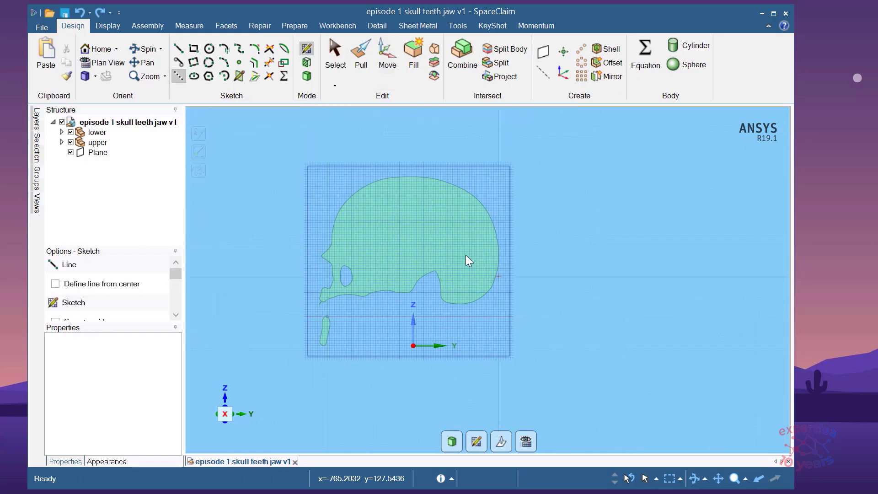
{"action": "left_click", "coordinate": [429, 168]}
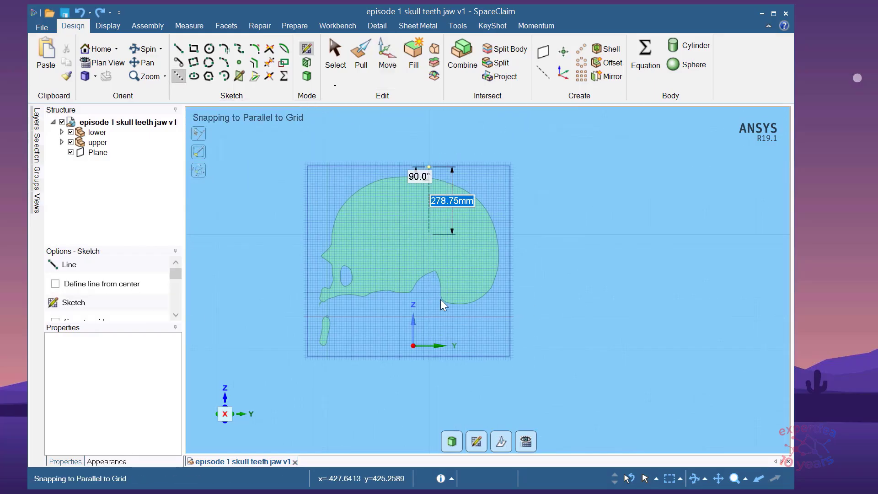
{"action": "left_click", "coordinate": [429, 372]}
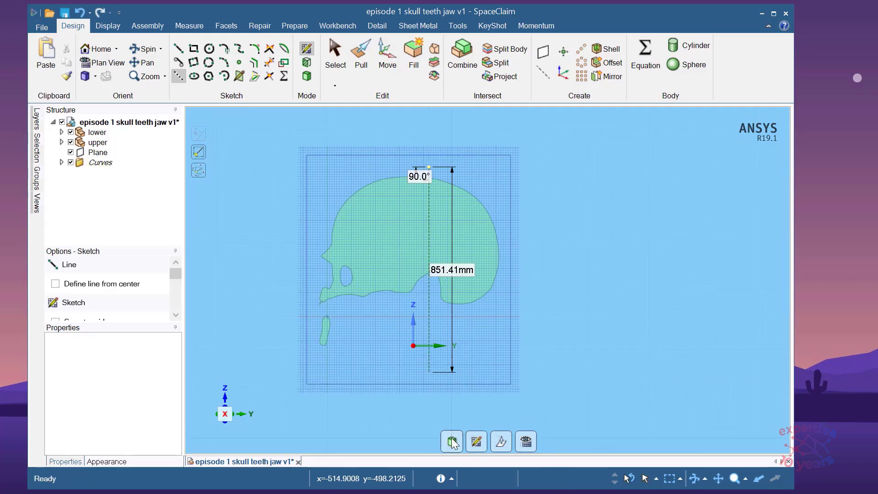
{"action": "left_click", "coordinate": [452, 441]}
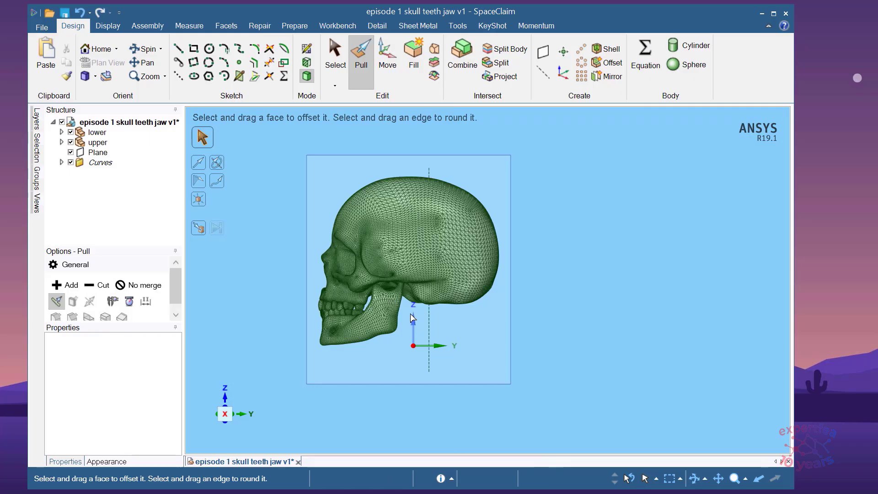
Rotate the vertical construction line 90° in the front view with the Move tool, so it runs horizontally across the skull.
{"action": "scroll", "coordinate": [418, 319], "scroll_direction": "up", "scroll_amount": 2}
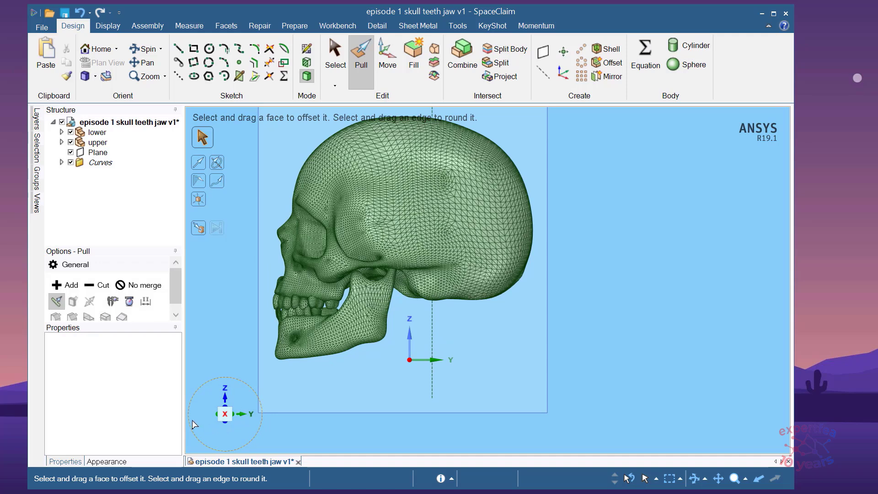
{"action": "left_click", "coordinate": [216, 416]}
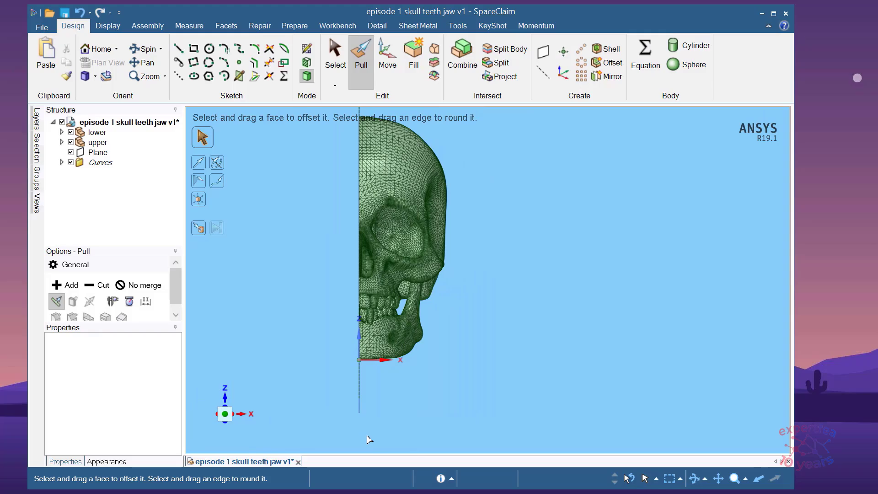
{"action": "left_click", "coordinate": [360, 382]}
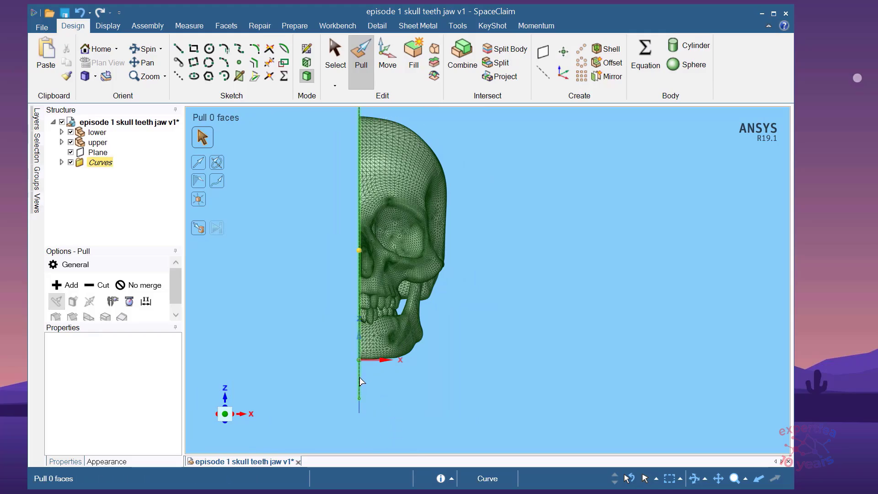
{"action": "left_click", "coordinate": [361, 382]}
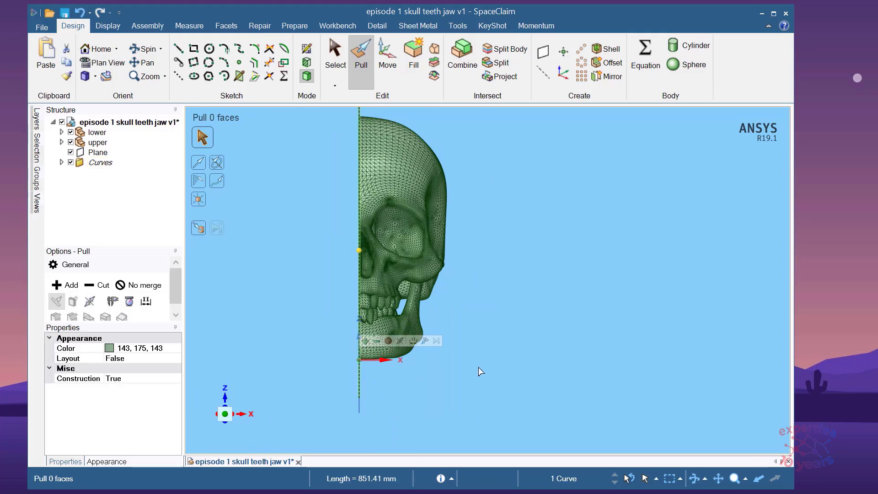
{"action": "left_click", "coordinate": [386, 58]}
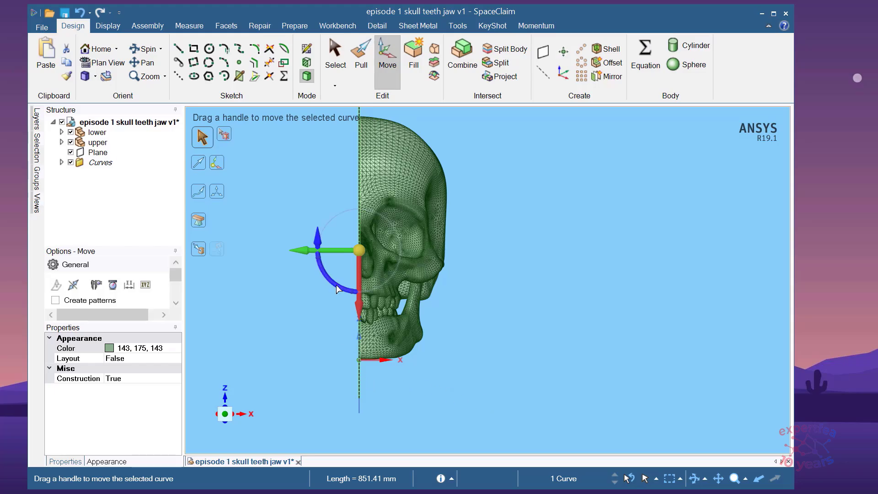
{"action": "scroll", "coordinate": [432, 375], "scroll_direction": "down", "scroll_amount": 1}
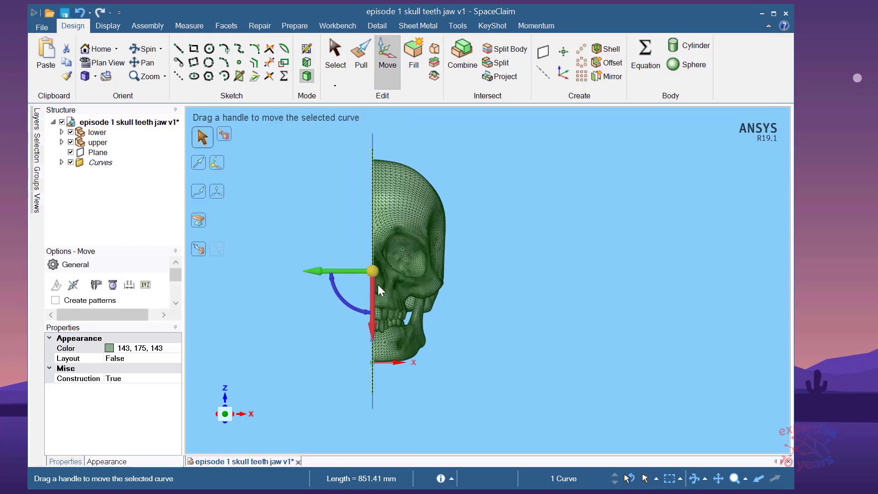
{"action": "scroll", "coordinate": [362, 304], "scroll_direction": "up", "scroll_amount": 1}
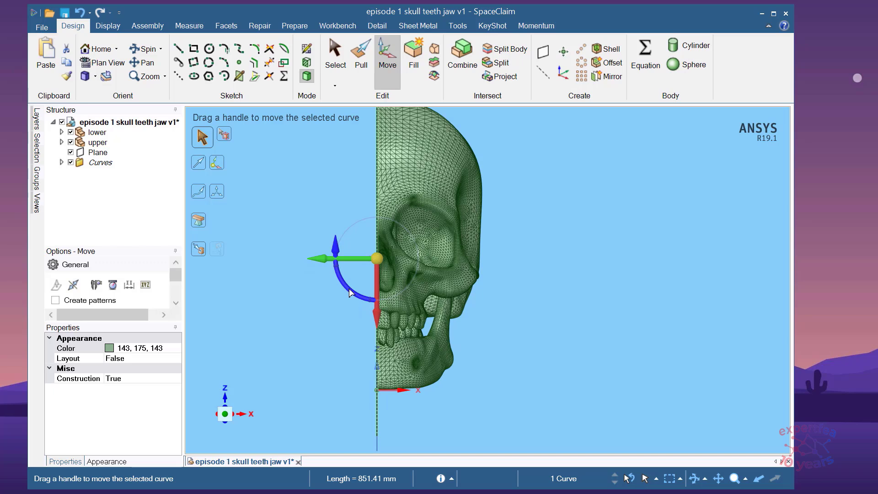
{"action": "left_click_drag", "start_coordinate": [349, 288], "coordinate": [347, 233]}
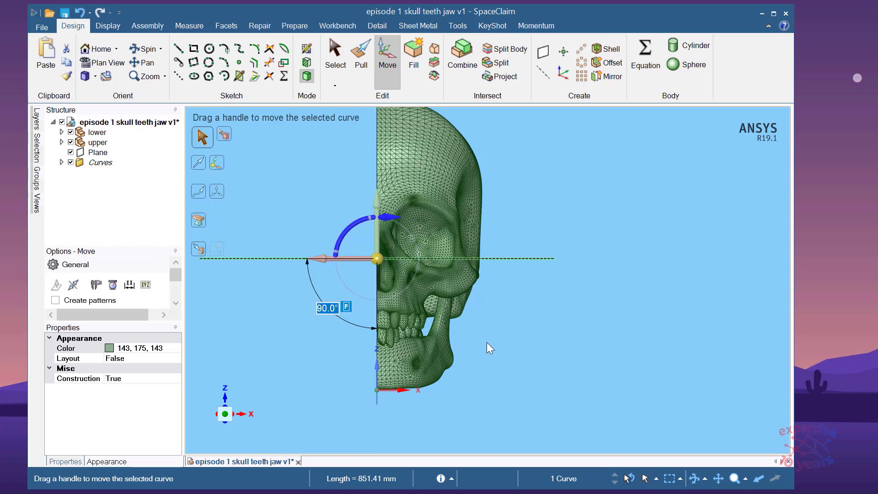
Move the construction line forward and about 56 mm down to the jaw joint, with a final forward shift of about 16 mm.
{"action": "left_click", "coordinate": [242, 413]}
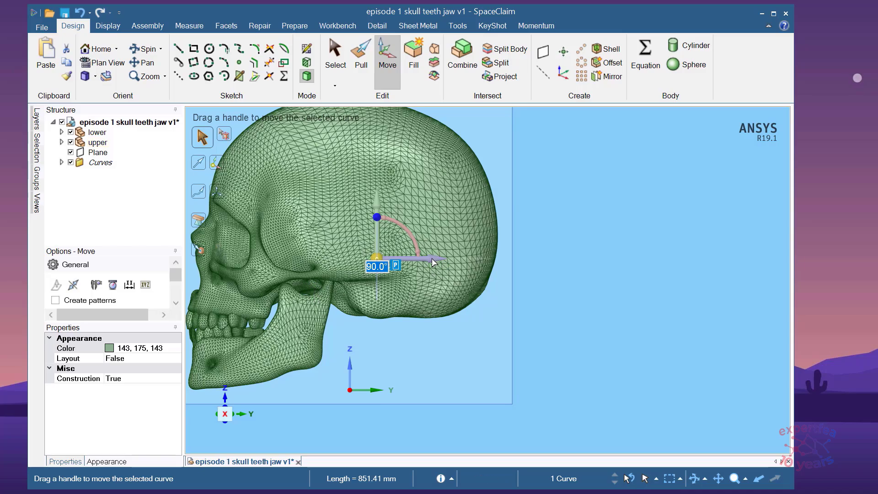
{"action": "left_click_drag", "start_coordinate": [430, 262], "coordinate": [356, 249]}
{"action": "left_click_drag", "start_coordinate": [313, 208], "coordinate": [309, 228]}
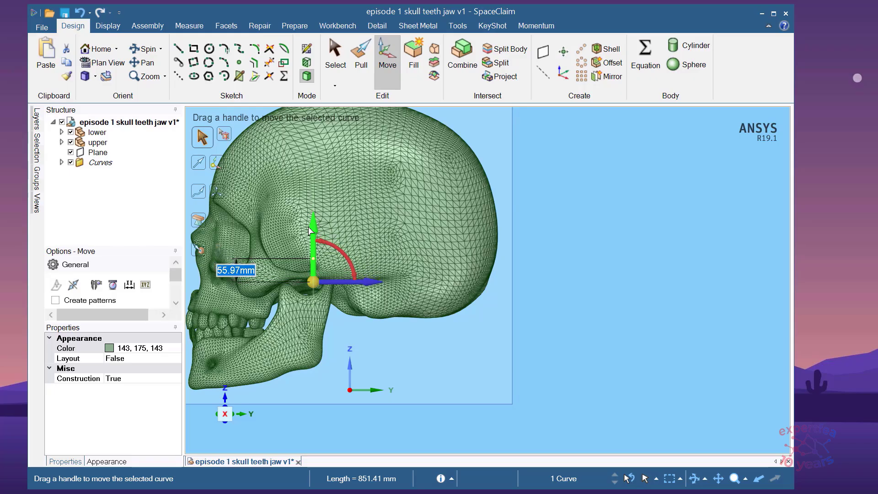
{"action": "left_click_drag", "start_coordinate": [360, 286], "coordinate": [359, 285]}
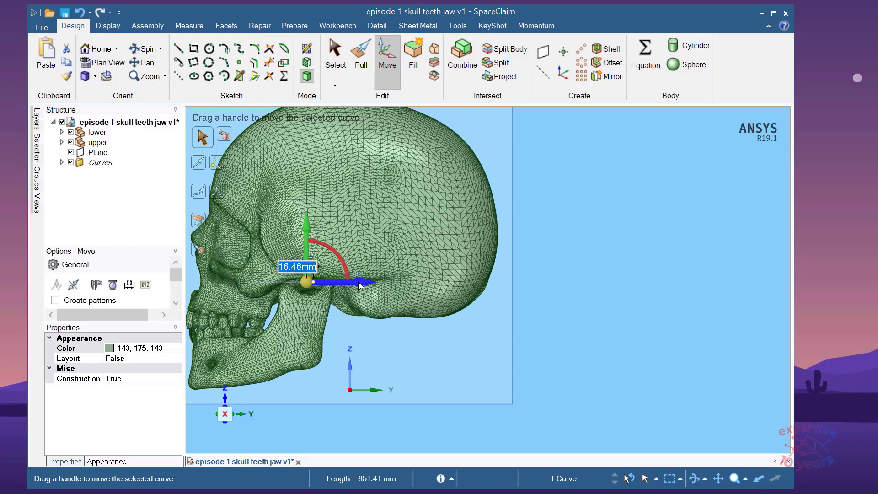
Examine the construction line's position at the jaw joint from the side and at an angle, and clear the selection.
{"action": "scroll", "coordinate": [256, 276], "scroll_direction": "up", "scroll_amount": 3}
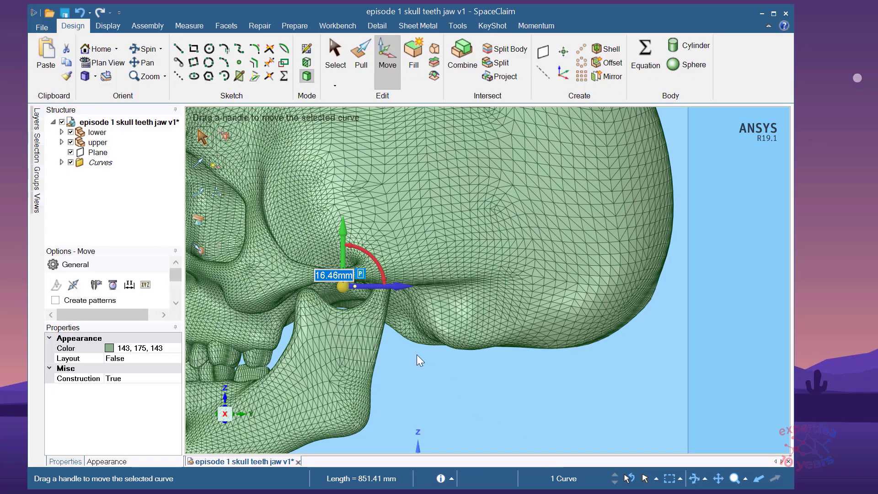
{"action": "scroll", "coordinate": [414, 331], "scroll_direction": "down", "scroll_amount": 2}
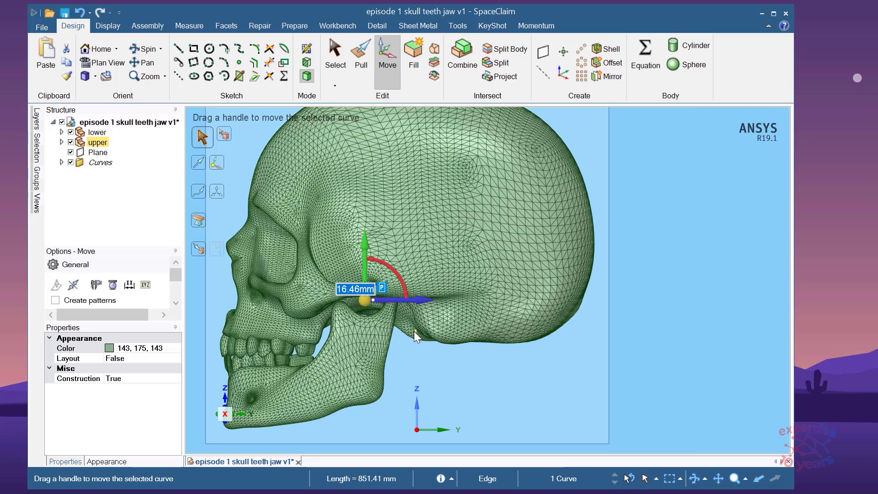
{"action": "scroll", "coordinate": [413, 332], "scroll_direction": "up", "scroll_amount": 2}
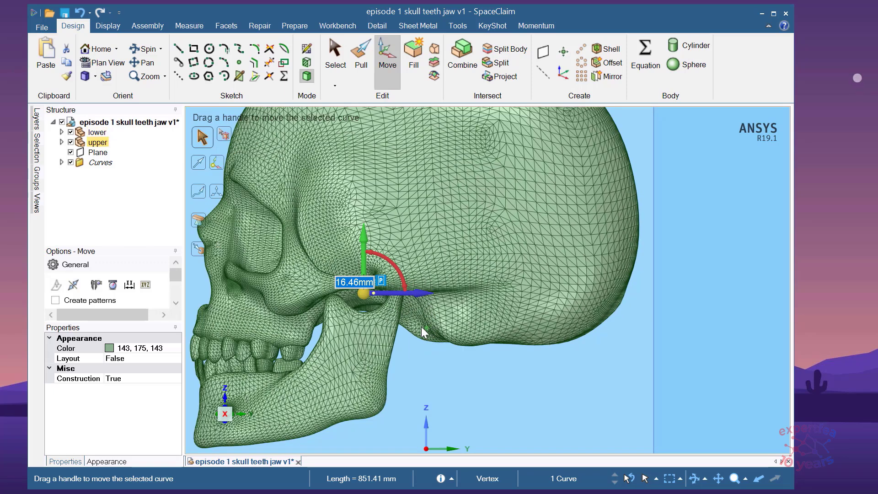
{"action": "scroll", "coordinate": [374, 300], "scroll_direction": "up", "scroll_amount": 2}
{"action": "scroll", "coordinate": [392, 303], "scroll_direction": "down", "scroll_amount": 2}
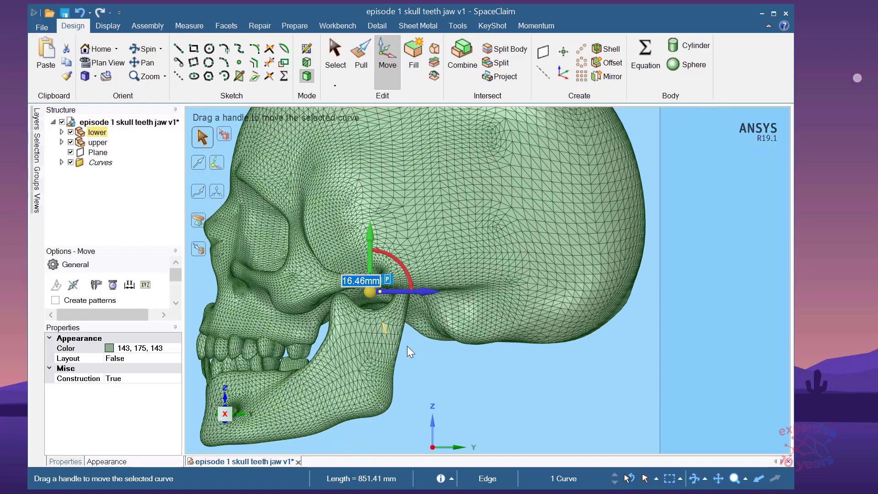
{"action": "middle_click_drag", "start_coordinate": [450, 339], "coordinate": [594, 341]}
{"action": "scroll", "coordinate": [511, 328], "scroll_direction": "up", "scroll_amount": 3}
{"action": "scroll", "coordinate": [509, 325], "scroll_direction": "down", "scroll_amount": 3}
{"action": "middle_click_drag", "start_coordinate": [493, 327], "coordinate": [413, 303]}
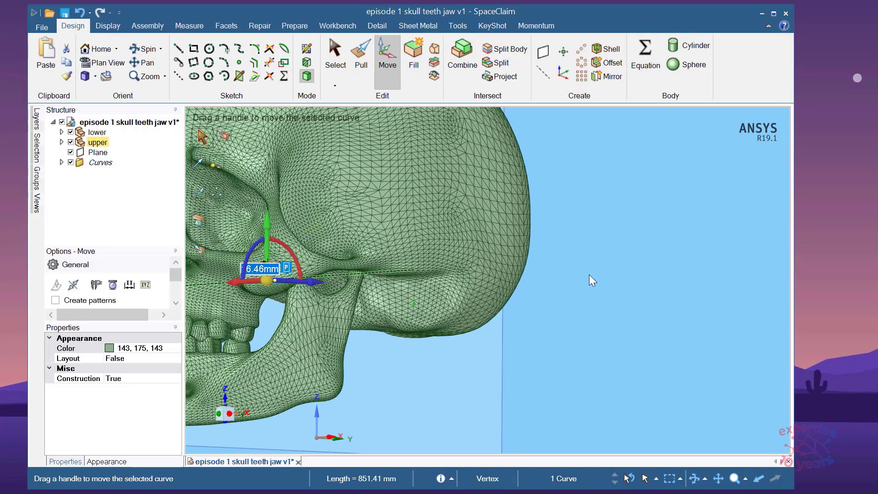
{"action": "left_click", "coordinate": [243, 412]}
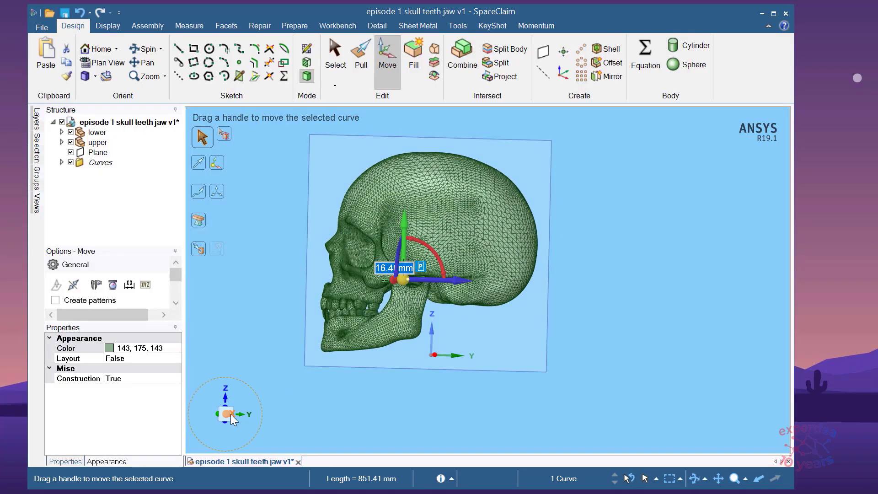
{"action": "scroll", "coordinate": [412, 303], "scroll_direction": "up", "scroll_amount": 2}
{"action": "scroll", "coordinate": [388, 294], "scroll_direction": "up", "scroll_amount": 2}
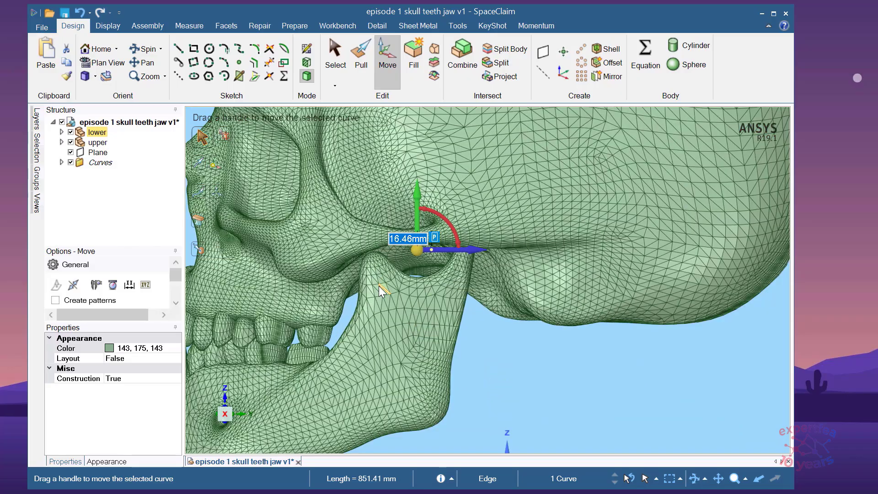
{"action": "scroll", "coordinate": [458, 265], "scroll_direction": "down", "scroll_amount": 4}
{"action": "left_click", "coordinate": [243, 330]}
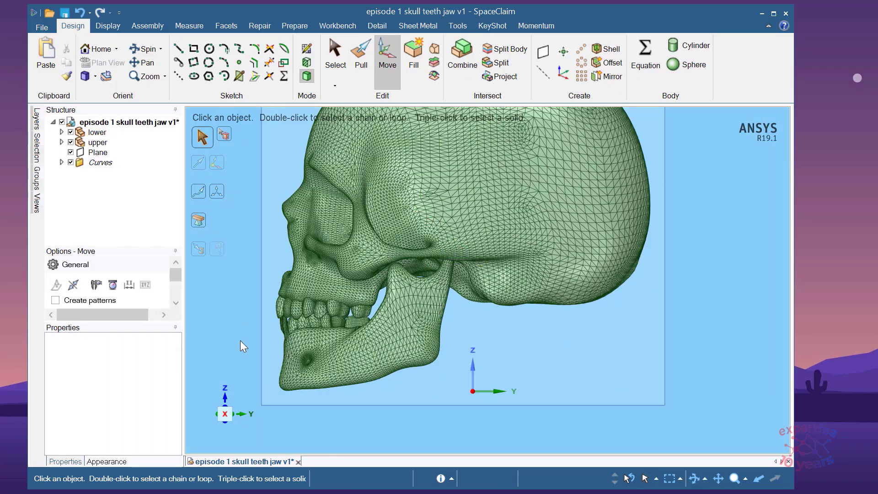
Locate the construction line in the structure and check how it crosses the jaw joint from the side, front and an angle.
{"action": "left_click", "coordinate": [61, 162]}
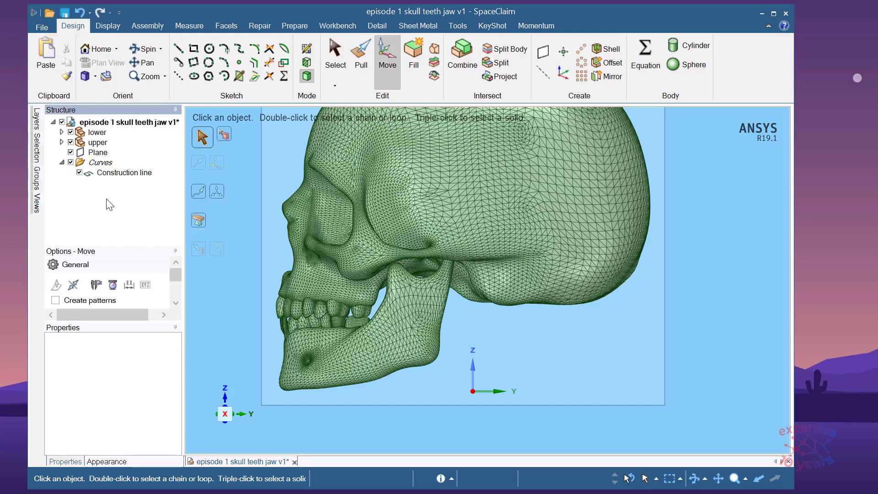
{"action": "left_click", "coordinate": [124, 172]}
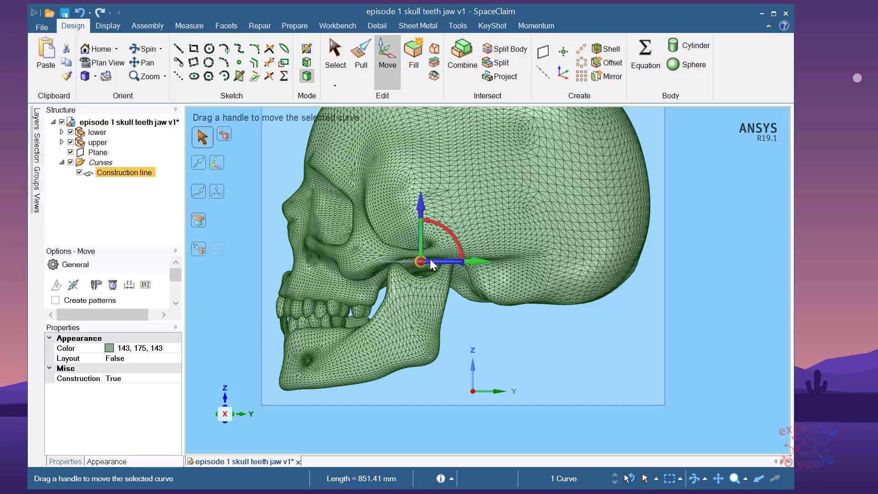
{"action": "left_click", "coordinate": [231, 288]}
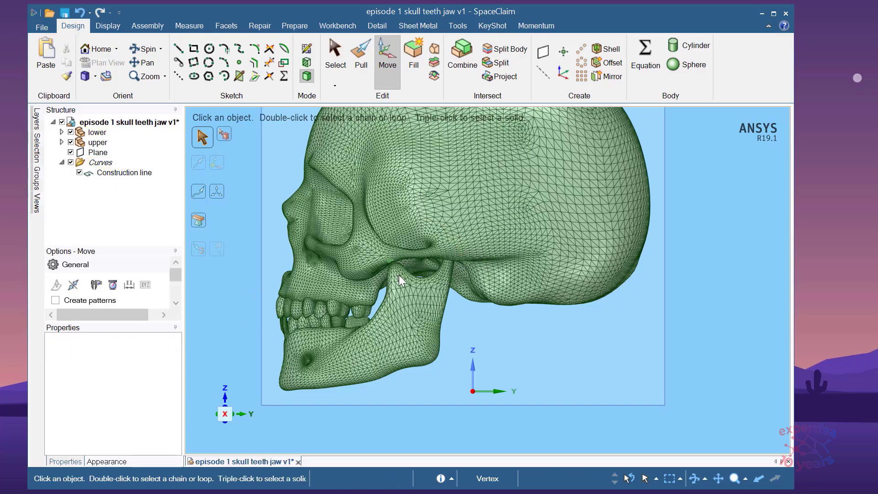
{"action": "left_click", "coordinate": [216, 415]}
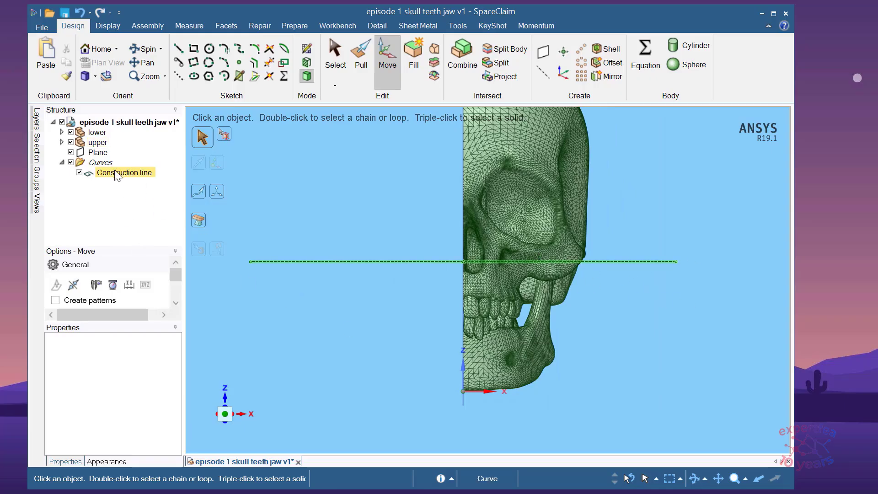
{"action": "left_click", "coordinate": [243, 413]}
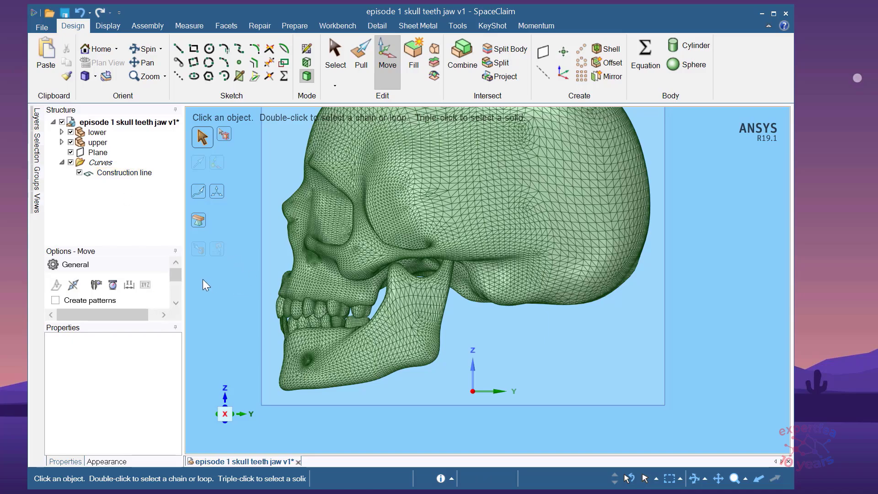
{"action": "middle_click_drag", "start_coordinate": [227, 295], "coordinate": [289, 304]}
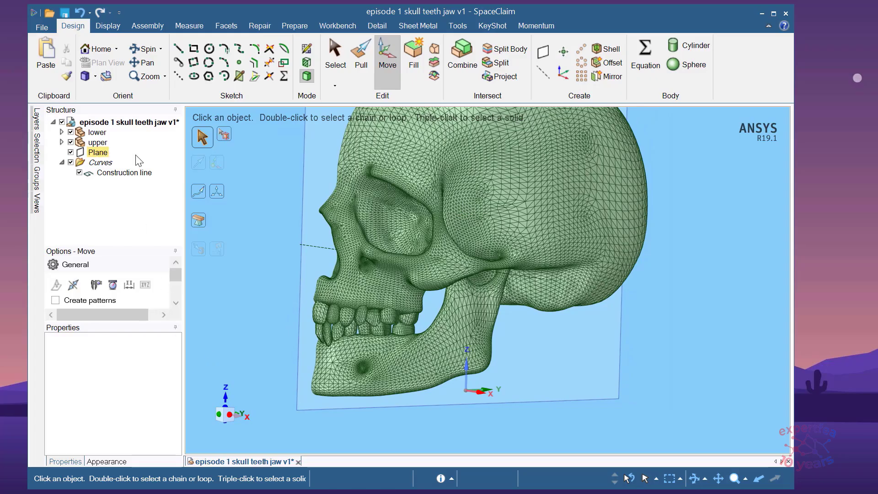
Select the lower component for moving and anchor its Move handle to the visible end of the horizontal construction line.
{"action": "left_click", "coordinate": [97, 132]}
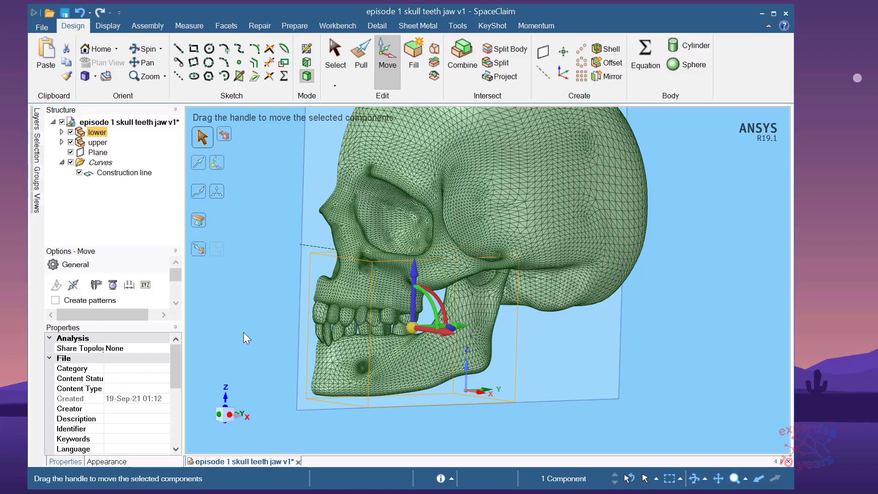
{"action": "scroll", "coordinate": [438, 423], "scroll_direction": "up", "scroll_amount": 3}
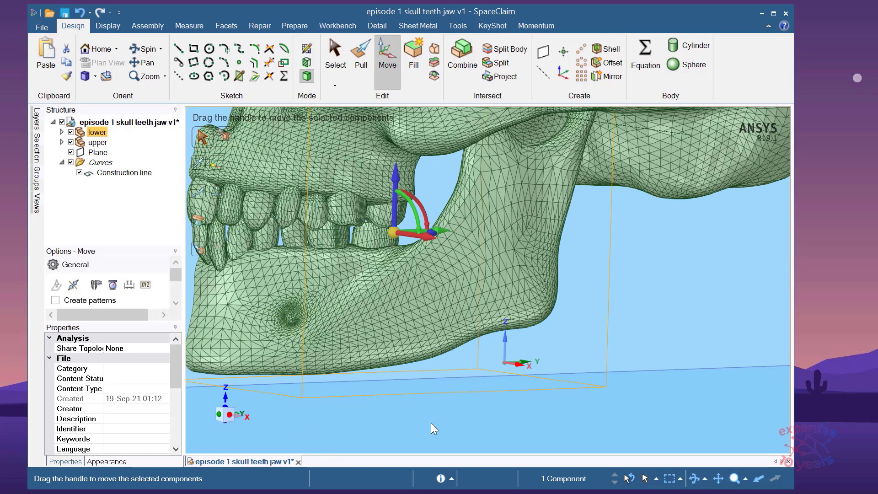
{"action": "scroll", "coordinate": [431, 423], "scroll_direction": "down", "scroll_amount": 2}
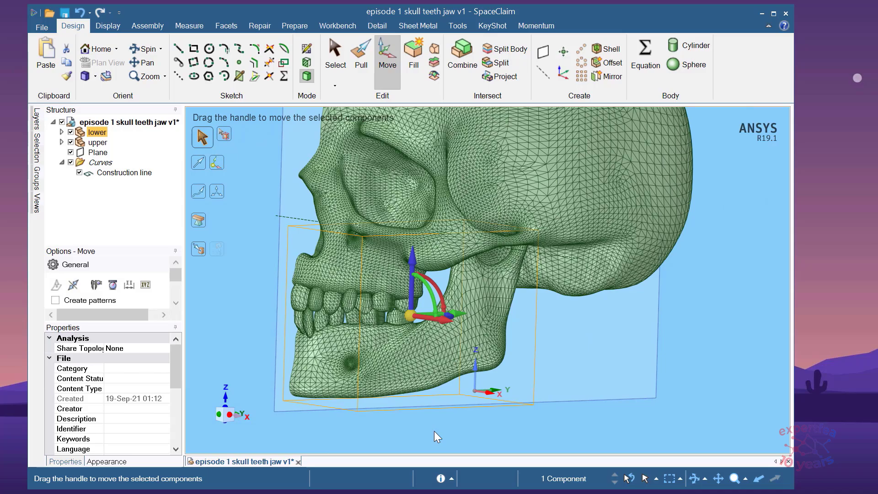
{"action": "left_click", "coordinate": [218, 165]}
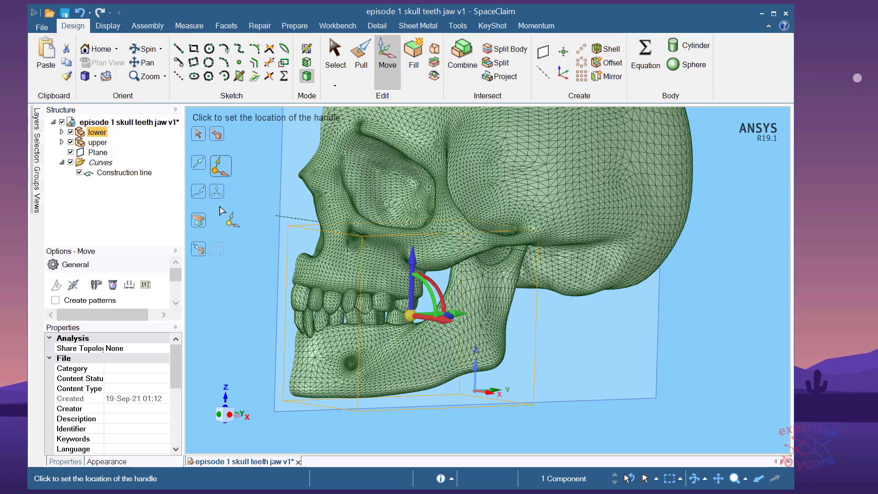
{"action": "left_click", "coordinate": [291, 221]}
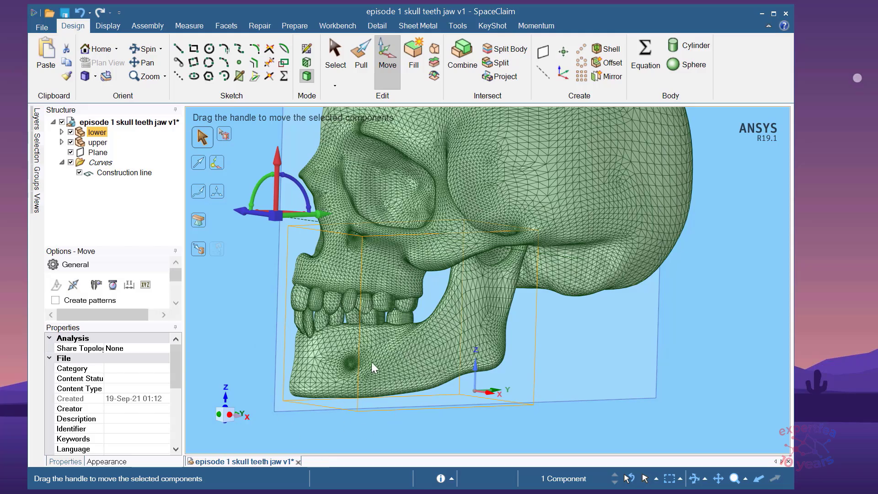
Open the jaw by rotating the lower component about the construction line in the side plane, with the angle set to 350°.
{"action": "left_click", "coordinate": [230, 416]}
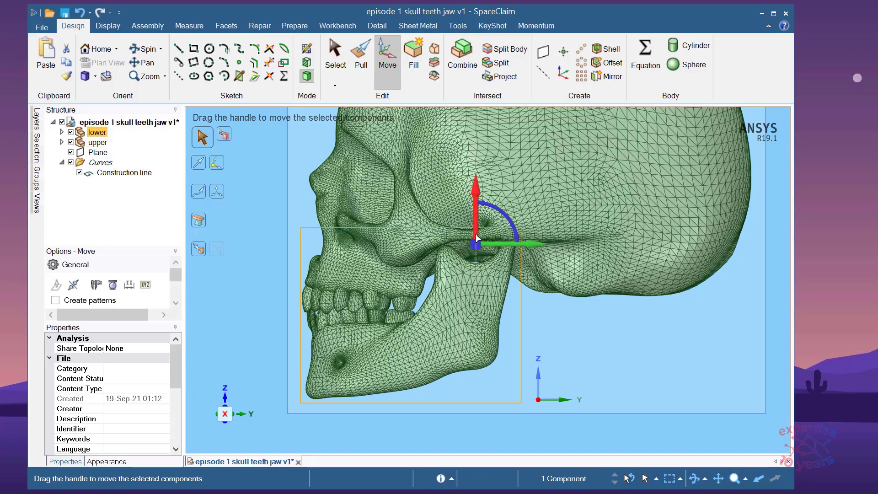
{"action": "scroll", "coordinate": [477, 236], "scroll_direction": "up", "scroll_amount": 1}
{"action": "scroll", "coordinate": [475, 238], "scroll_direction": "down", "scroll_amount": 2}
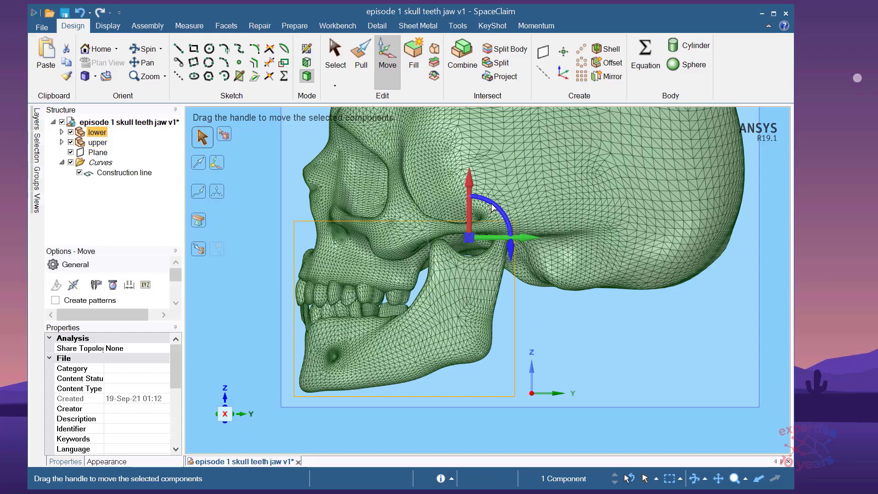
{"action": "left_click_drag", "start_coordinate": [491, 207], "coordinate": [488, 207]}
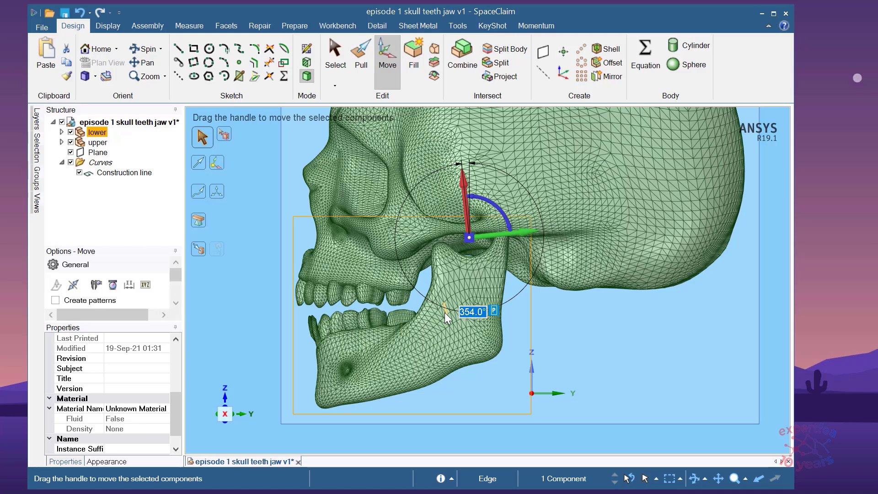
{"action": "type", "text": "35"}
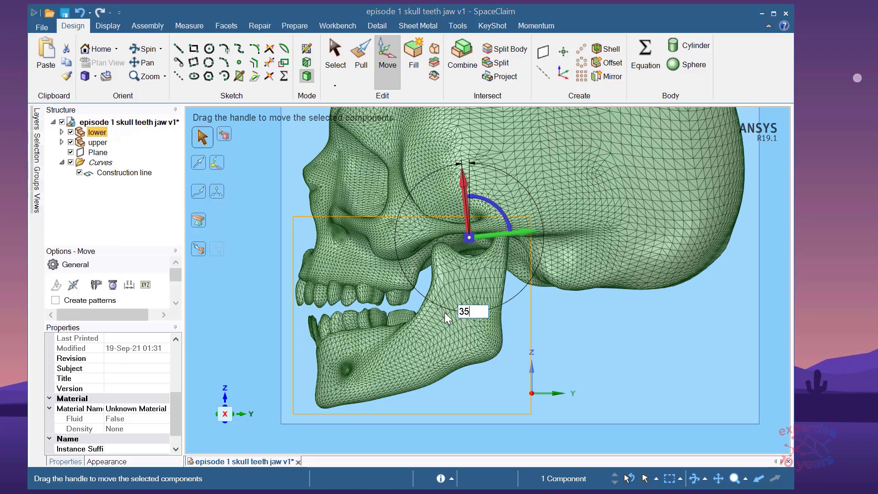
{"action": "type", "text": "0"}
{"action": "key", "text": "Return"}
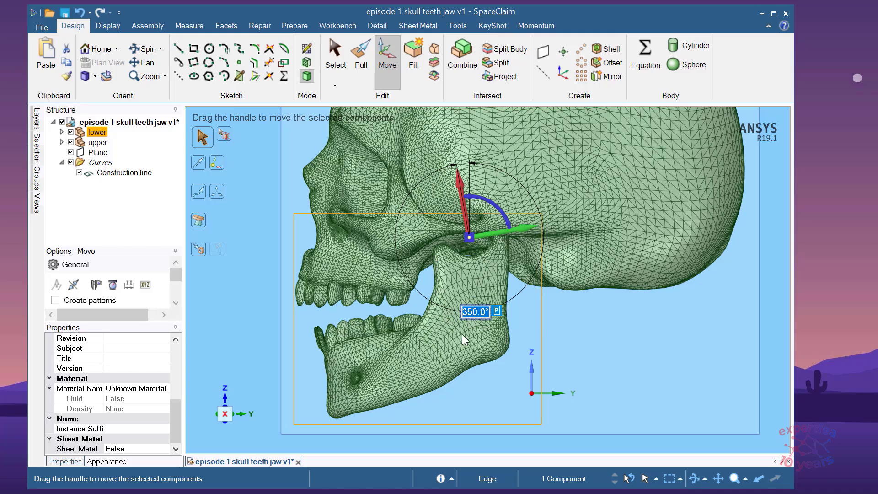
Clear the selection and examine the opened jaw and the upper and lower teeth from the side, front and close up.
{"action": "left_click", "coordinate": [239, 319]}
{"action": "middle_click_drag", "start_coordinate": [303, 322], "coordinate": [333, 352]}
{"action": "scroll", "coordinate": [333, 352], "scroll_direction": "up", "scroll_amount": 5}
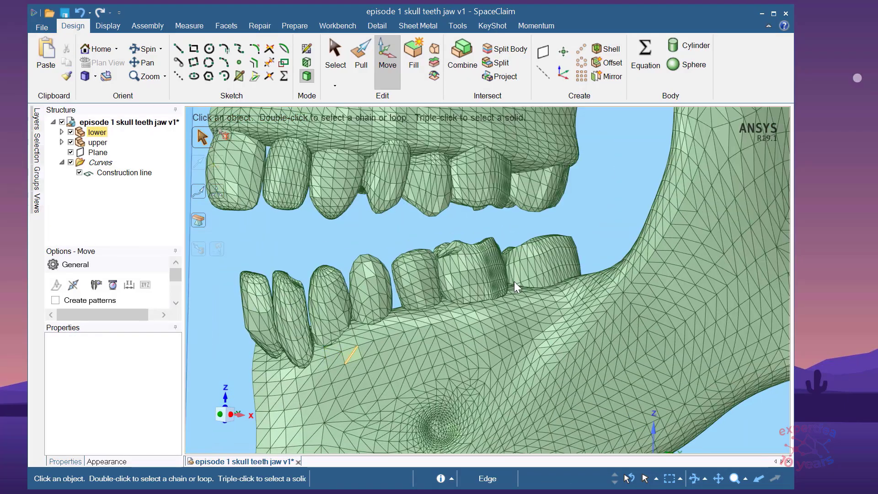
{"action": "scroll", "coordinate": [497, 288], "scroll_direction": "down", "scroll_amount": 3}
{"action": "middle_click_drag", "start_coordinate": [496, 287], "coordinate": [576, 303]}
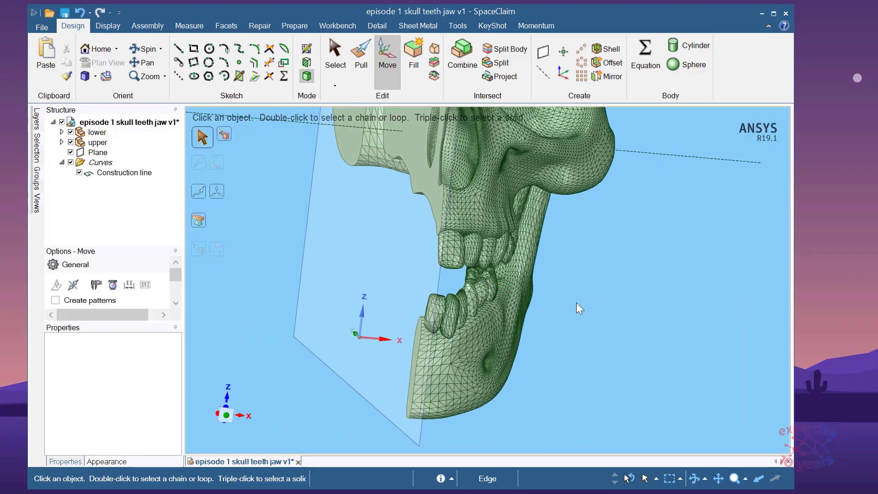
{"action": "scroll", "coordinate": [484, 295], "scroll_direction": "up", "scroll_amount": 5}
{"action": "middle_click_drag", "start_coordinate": [475, 291], "coordinate": [640, 314]}
{"action": "scroll", "coordinate": [694, 325], "scroll_direction": "up", "scroll_amount": 3}
{"action": "middle_click_drag", "start_coordinate": [565, 334], "coordinate": [419, 319]}
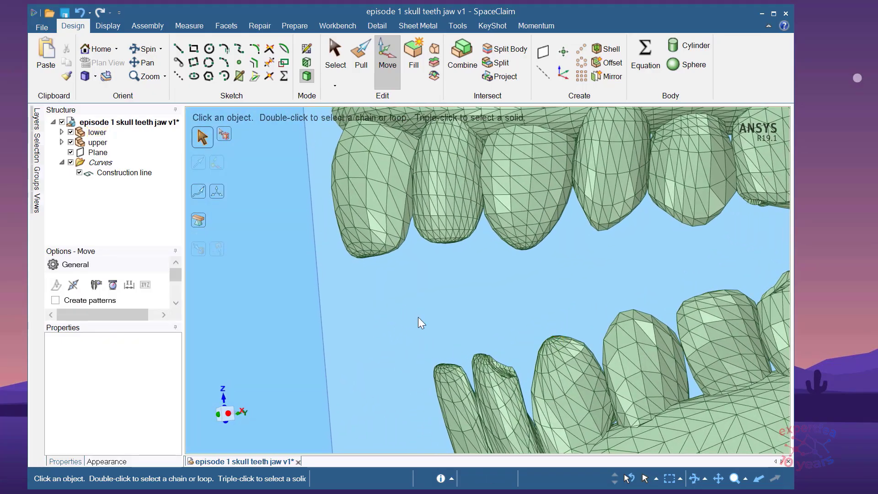
Isolate the chipped second lower incisor by selecting one of its faces and hiding all other objects.
{"action": "scroll", "coordinate": [512, 364], "scroll_direction": "up", "scroll_amount": 5}
{"action": "scroll", "coordinate": [403, 306], "scroll_direction": "up", "scroll_amount": 5}
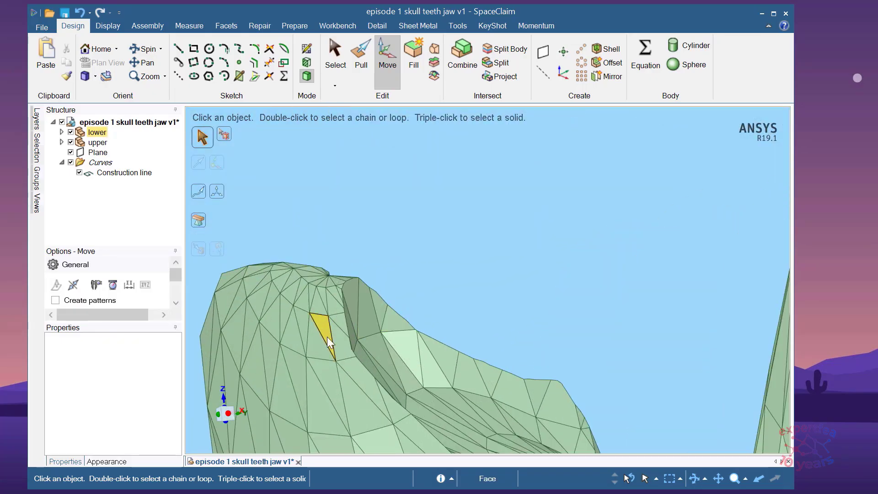
{"action": "scroll", "coordinate": [361, 330], "scroll_direction": "down", "scroll_amount": 3}
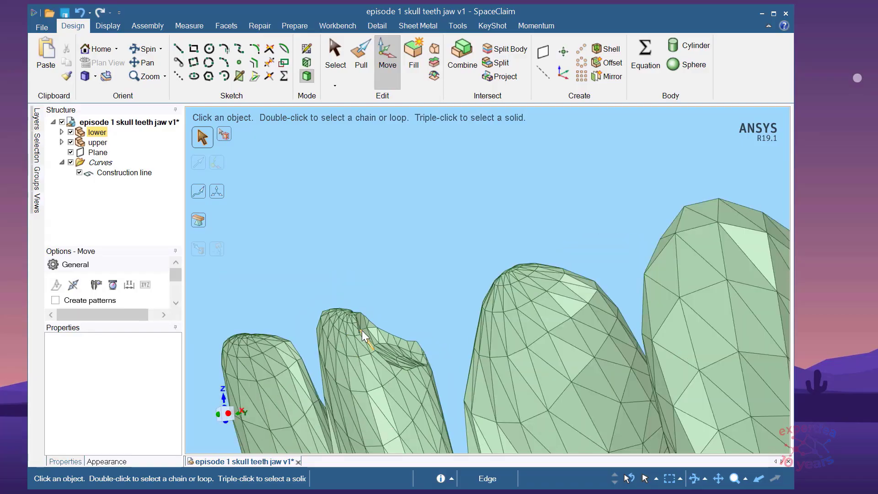
{"action": "scroll", "coordinate": [375, 377], "scroll_direction": "up", "scroll_amount": 5}
{"action": "scroll", "coordinate": [385, 314], "scroll_direction": "down", "scroll_amount": 3}
{"action": "mouse_move", "coordinate": [441, 304]}
{"action": "middle_mouse_down"}
{"action": "mouse_move", "coordinate": [413, 325]}
{"action": "mouse_move", "coordinate": [437, 295]}
{"action": "mouse_move", "coordinate": [447, 294]}
{"action": "mouse_move", "coordinate": [439, 308]}
{"action": "mouse_move", "coordinate": [460, 292]}
{"action": "mouse_move", "coordinate": [421, 248]}
{"action": "mouse_move", "coordinate": [451, 244]}
{"action": "mouse_move", "coordinate": [472, 263]}
{"action": "mouse_move", "coordinate": [457, 268]}
{"action": "middle_mouse_up"}
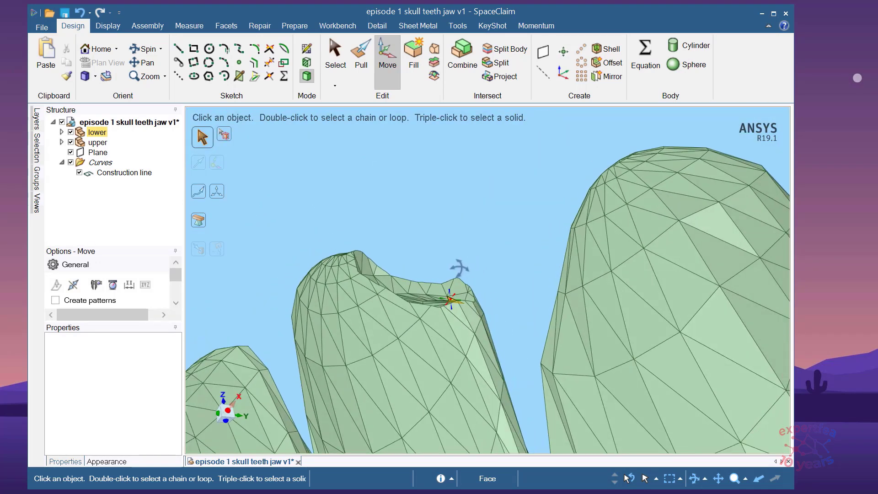
{"action": "left_click", "coordinate": [364, 295]}
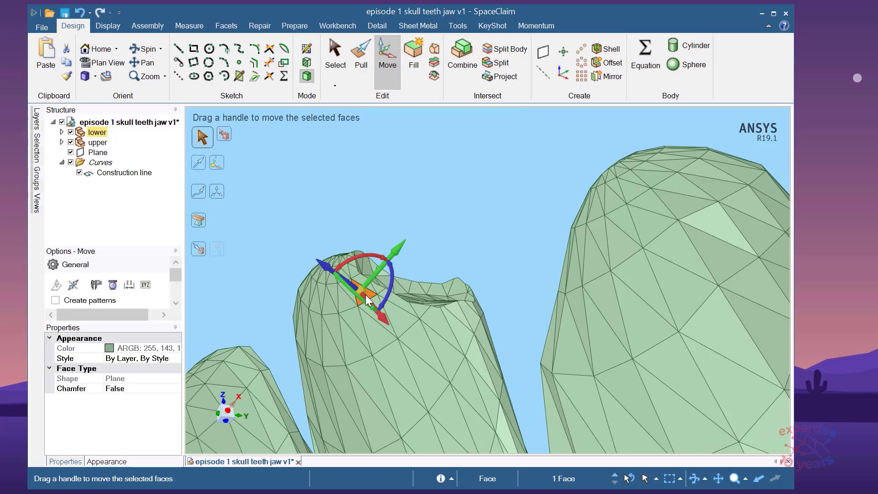
{"action": "right_click", "coordinate": [366, 294]}
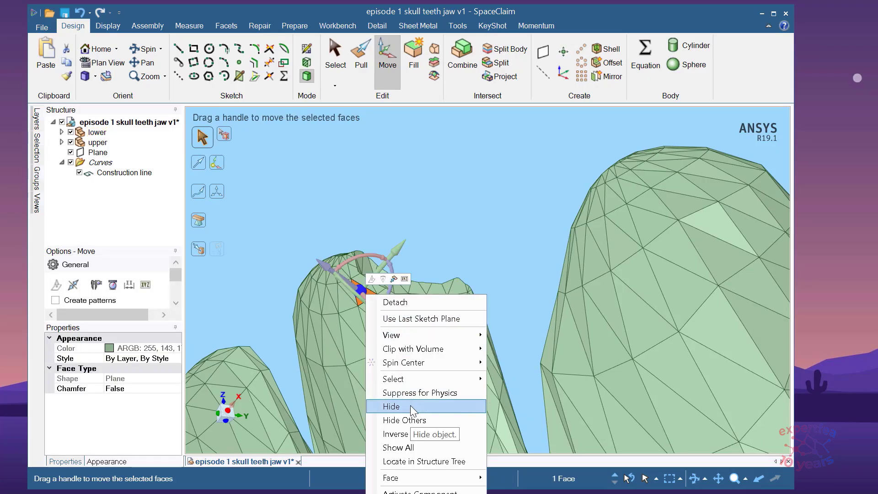
{"action": "left_click", "coordinate": [389, 421]}
{"action": "left_click", "coordinate": [473, 232]}
{"action": "mouse_move", "coordinate": [484, 313]}
{"action": "middle_mouse_down"}
{"action": "mouse_move", "coordinate": [451, 293]}
{"action": "mouse_move", "coordinate": [506, 297]}
{"action": "mouse_move", "coordinate": [538, 278]}
{"action": "middle_mouse_up"}
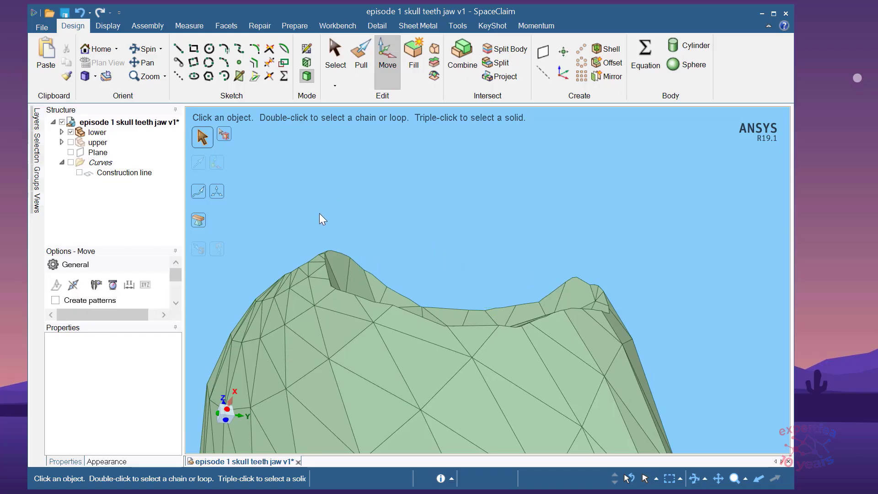
Box-select the faces around the chip on the isolated incisor and deselect the two stray faces just below its boundary.
{"action": "left_click_drag", "start_coordinate": [316, 212], "coordinate": [628, 351]}
{"action": "middle_click_drag", "start_coordinate": [628, 351], "coordinate": [607, 341]}
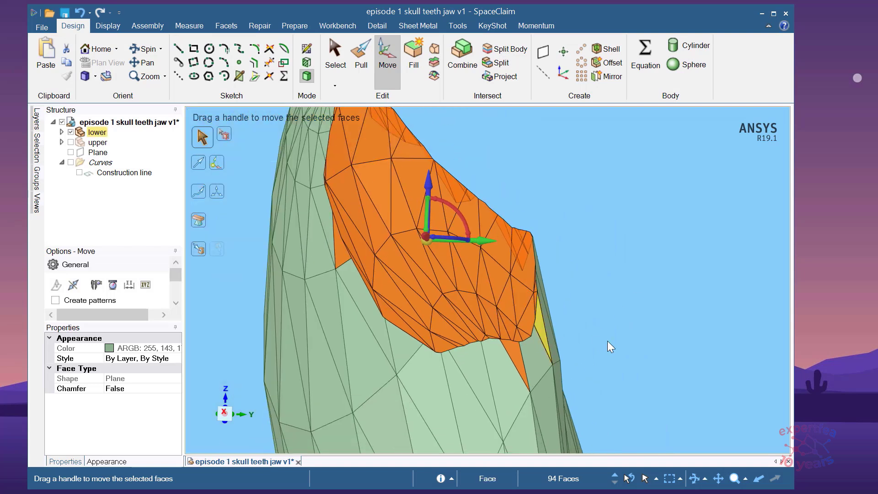
{"action": "middle_click_drag", "start_coordinate": [476, 345], "coordinate": [627, 309]}
{"action": "scroll", "coordinate": [627, 309], "scroll_direction": "up", "scroll_amount": 2}
{"action": "scroll", "coordinate": [563, 347], "scroll_direction": "up", "scroll_amount": 4}
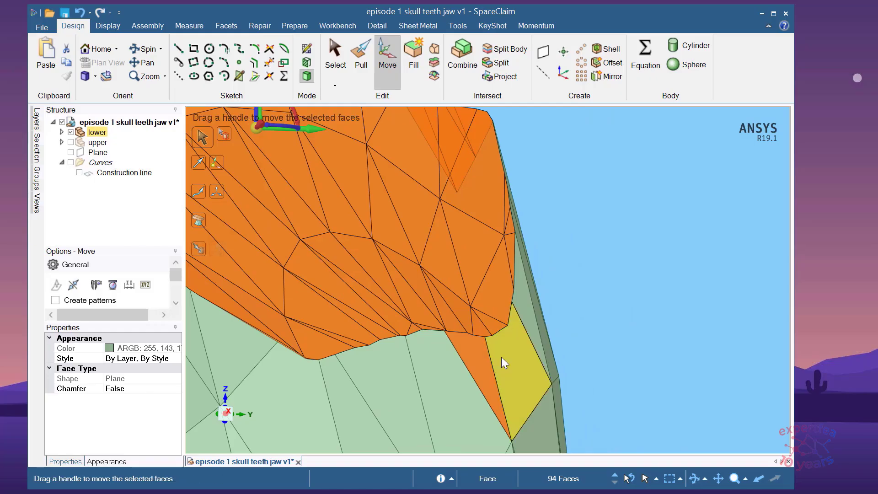
{"action": "left_click", "coordinate": [470, 352], "text": "ctrl"}
{"action": "scroll", "coordinate": [477, 352], "scroll_direction": "down", "scroll_amount": 3}
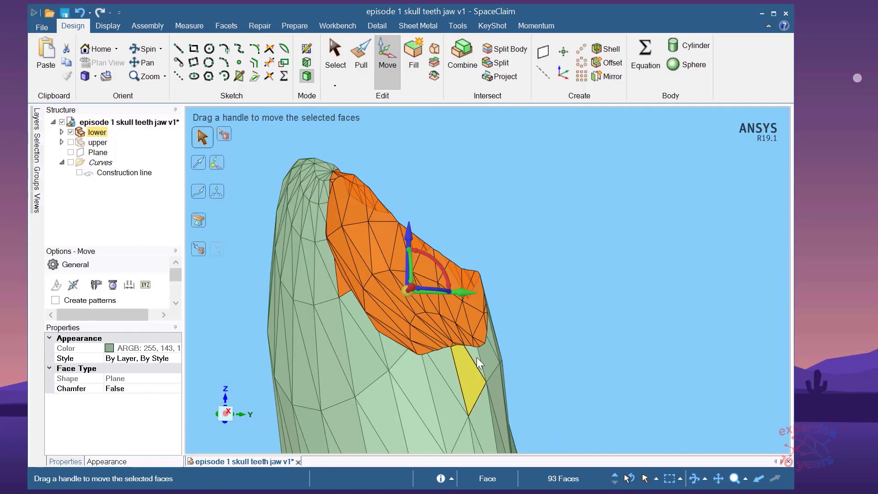
{"action": "scroll", "coordinate": [306, 256], "scroll_direction": "up", "scroll_amount": 3}
{"action": "left_click", "coordinate": [433, 379], "text": "ctrl"}
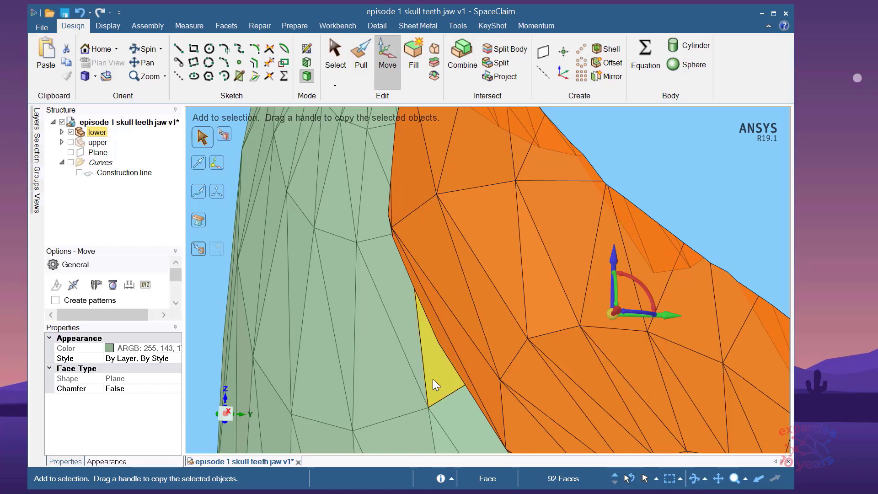
Remove the stray faces beyond the lower end of the chip, around the tooth's back side, from the selection.
{"action": "scroll", "coordinate": [319, 293], "scroll_direction": "down", "scroll_amount": 3}
{"action": "middle_click_drag", "start_coordinate": [547, 264], "coordinate": [677, 358]}
{"action": "scroll", "coordinate": [619, 351], "scroll_direction": "up", "scroll_amount": 5}
{"action": "scroll", "coordinate": [495, 384], "scroll_direction": "up", "scroll_amount": 3}
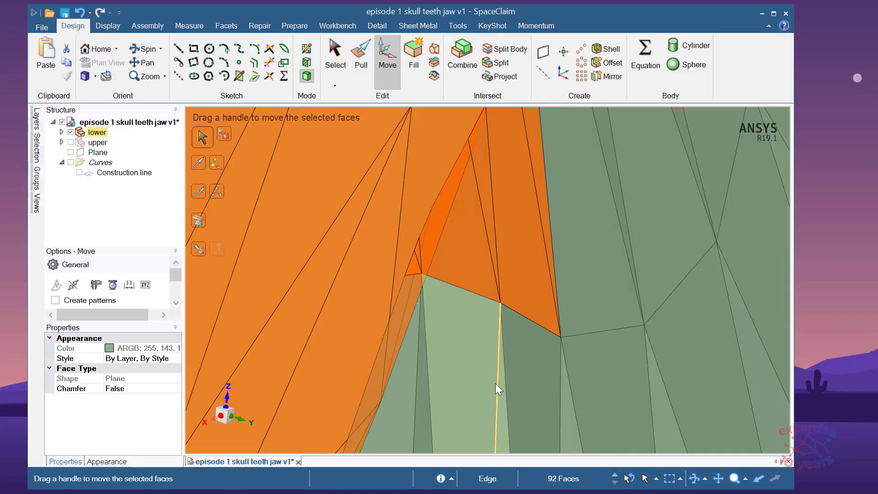
{"action": "left_click", "coordinate": [412, 276], "text": "ctrl"}
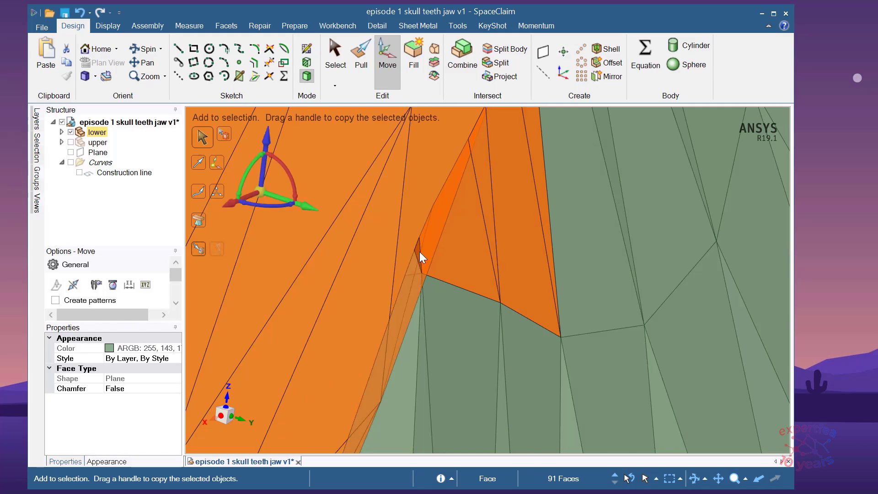
{"action": "left_click", "coordinate": [419, 251], "text": "ctrl"}
{"action": "left_click", "coordinate": [473, 245], "text": "ctrl"}
{"action": "left_click", "coordinate": [512, 195], "text": "ctrl"}
{"action": "left_click", "coordinate": [539, 162], "text": "ctrl"}
Deselect the stray back-side faces next to the middle of the chip's edge.
{"action": "scroll", "coordinate": [509, 256], "scroll_direction": "down", "scroll_amount": 3}
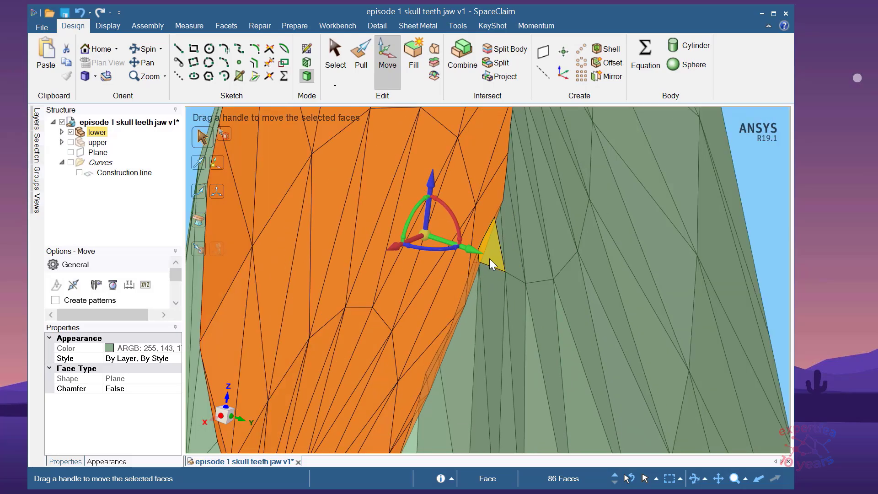
{"action": "scroll", "coordinate": [490, 258], "scroll_direction": "down", "scroll_amount": 4}
{"action": "scroll", "coordinate": [492, 253], "scroll_direction": "up", "scroll_amount": 6}
{"action": "middle_click_drag", "start_coordinate": [471, 258], "coordinate": [412, 190]}
{"action": "scroll", "coordinate": [412, 191], "scroll_direction": "up", "scroll_amount": 3}
{"action": "left_click", "coordinate": [363, 232], "text": "ctrl"}
{"action": "left_click", "coordinate": [376, 198], "text": "ctrl"}
{"action": "left_click", "coordinate": [415, 178], "text": "ctrl"}
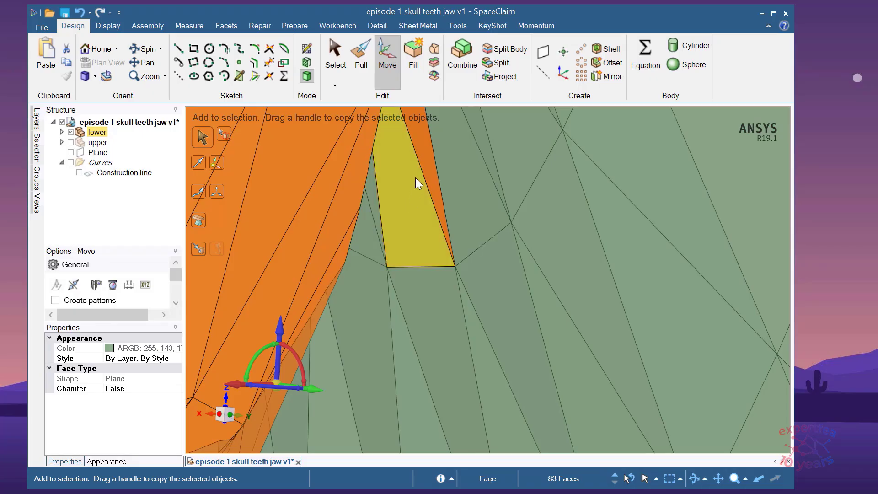
{"action": "left_click", "coordinate": [432, 168], "text": "ctrl"}
Deselect the stray faces along the upper part of the chip's edge, where it curves toward the tooth's tip.
{"action": "scroll", "coordinate": [452, 356], "scroll_direction": "down", "scroll_amount": 6}
{"action": "scroll", "coordinate": [446, 199], "scroll_direction": "up", "scroll_amount": 4}
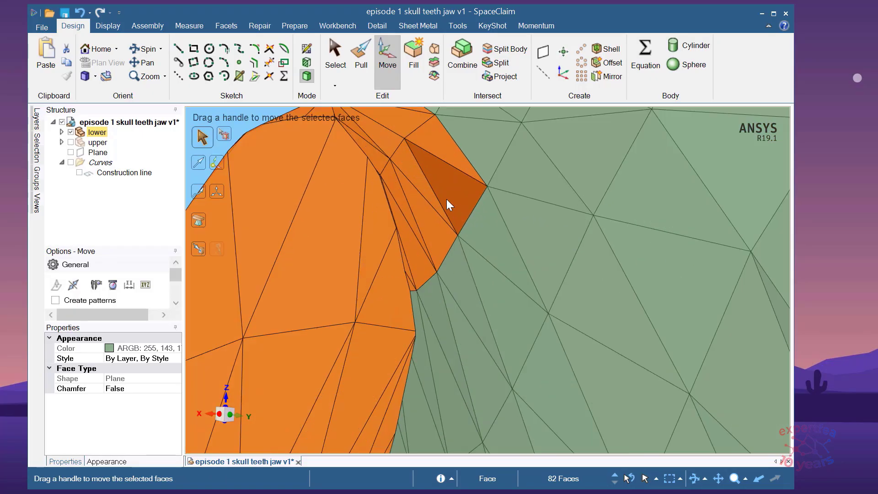
{"action": "scroll", "coordinate": [409, 288], "scroll_direction": "up", "scroll_amount": 3}
{"action": "left_click", "coordinate": [383, 320], "text": "ctrl"}
{"action": "left_click", "coordinate": [380, 296], "text": "ctrl"}
{"action": "left_click", "coordinate": [408, 274], "text": "ctrl"}
{"action": "left_click", "coordinate": [413, 190], "text": "ctrl"}
{"action": "left_click", "coordinate": [480, 160], "text": "ctrl"}
{"action": "left_click", "coordinate": [482, 155], "text": "ctrl"}
{"action": "left_click", "coordinate": [468, 144], "text": "ctrl"}
Remove the faces that extend past the chip over the tooth's tip from the selection.
{"action": "scroll", "coordinate": [487, 141], "scroll_direction": "down", "scroll_amount": 5}
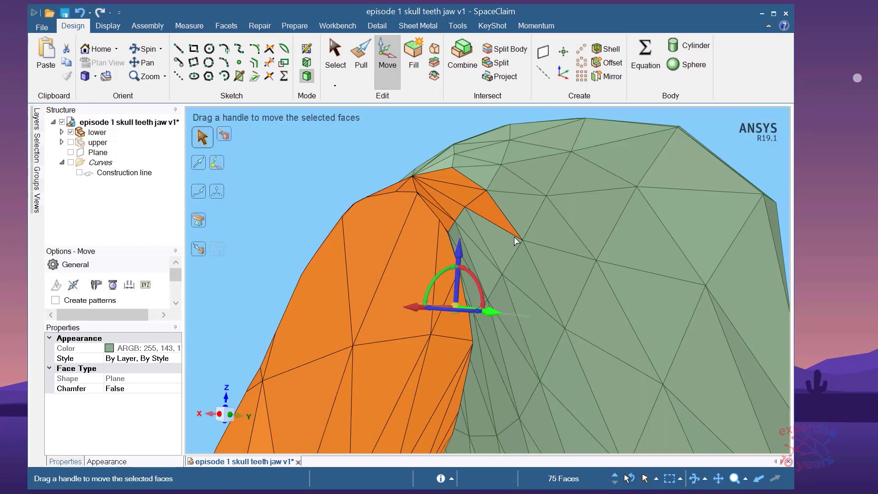
{"action": "scroll", "coordinate": [486, 209], "scroll_direction": "up", "scroll_amount": 3}
{"action": "left_click", "coordinate": [481, 192], "text": "ctrl"}
{"action": "left_click", "coordinate": [448, 180], "text": "ctrl"}
{"action": "left_click", "coordinate": [423, 145], "text": "ctrl"}
{"action": "left_click", "coordinate": [404, 204], "text": "ctrl"}
{"action": "left_click", "coordinate": [370, 180], "text": "ctrl"}
{"action": "left_click", "coordinate": [400, 228], "text": "ctrl"}
Deselect the remaining stray faces at the tooth's tip so only the chip's own faces stay selected.
{"action": "scroll", "coordinate": [456, 251], "scroll_direction": "down", "scroll_amount": 4}
{"action": "middle_click_drag", "start_coordinate": [456, 250], "coordinate": [478, 286]}
{"action": "scroll", "coordinate": [367, 198], "scroll_direction": "up", "scroll_amount": 3}
{"action": "left_click", "coordinate": [421, 238], "text": "ctrl"}
{"action": "left_click", "coordinate": [387, 235], "text": "ctrl"}
{"action": "left_click", "coordinate": [356, 234], "text": "ctrl"}
{"action": "left_click", "coordinate": [331, 262], "text": "ctrl"}
{"action": "left_click", "coordinate": [317, 281], "text": "ctrl"}
Delete the selected chip faces so the damaged area of the incisor is closed.
{"action": "scroll", "coordinate": [426, 185], "scroll_direction": "down", "scroll_amount": 3}
{"action": "scroll", "coordinate": [412, 214], "scroll_direction": "down", "scroll_amount": 3}
{"action": "middle_click_drag", "start_coordinate": [413, 214], "coordinate": [250, 320]}
{"action": "scroll", "coordinate": [514, 309], "scroll_direction": "up", "scroll_amount": 2}
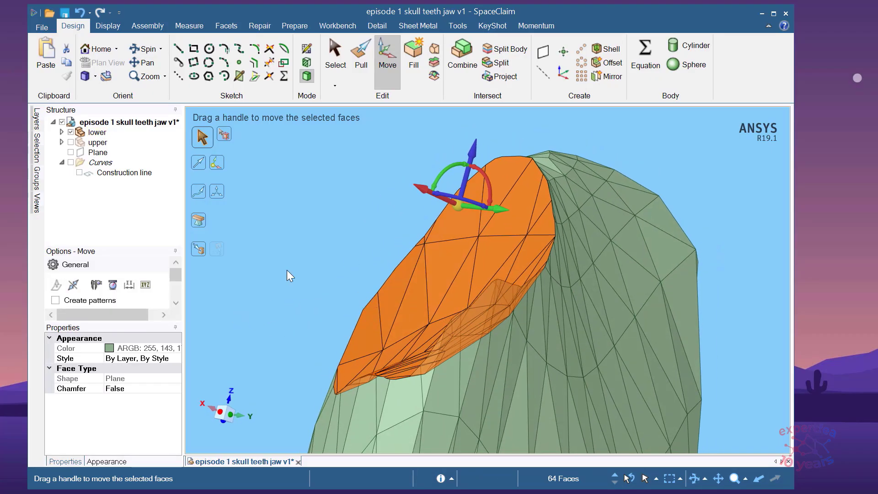
{"action": "key", "text": "Delete"}
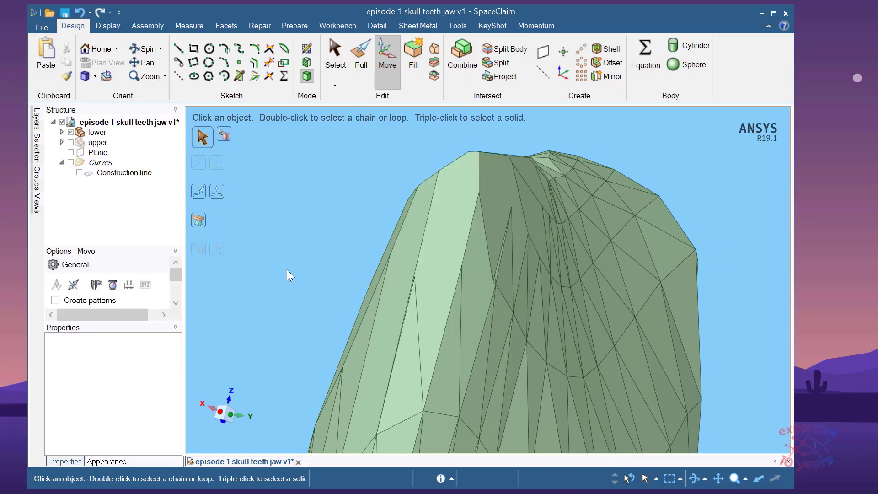
Check the repaired incisor from several angles and show all hidden objects again.
{"action": "scroll", "coordinate": [368, 265], "scroll_direction": "down", "scroll_amount": 2}
{"action": "middle_click_drag", "start_coordinate": [559, 271], "coordinate": [523, 282]}
{"action": "middle_click_drag", "start_coordinate": [514, 275], "coordinate": [533, 275]}
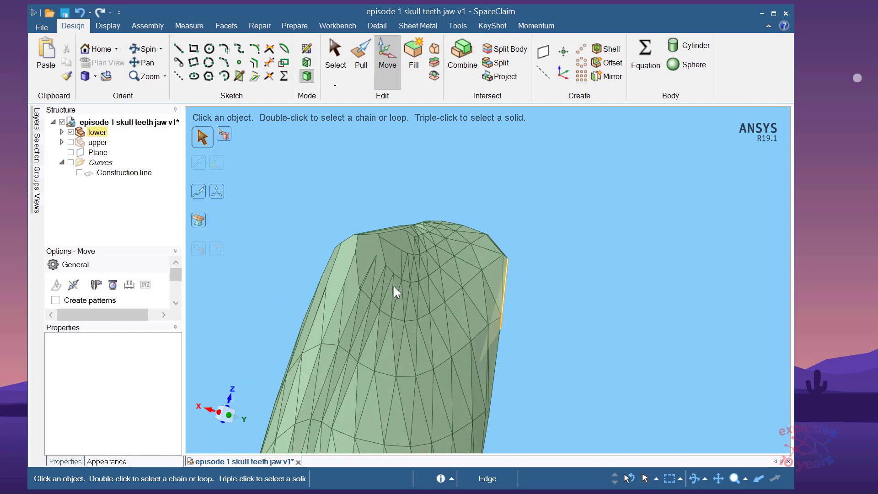
{"action": "scroll", "coordinate": [347, 289], "scroll_direction": "up", "scroll_amount": 5}
{"action": "scroll", "coordinate": [394, 279], "scroll_direction": "down", "scroll_amount": 3}
{"action": "scroll", "coordinate": [393, 279], "scroll_direction": "down", "scroll_amount": 5}
{"action": "middle_click_drag", "start_coordinate": [394, 265], "coordinate": [428, 258]}
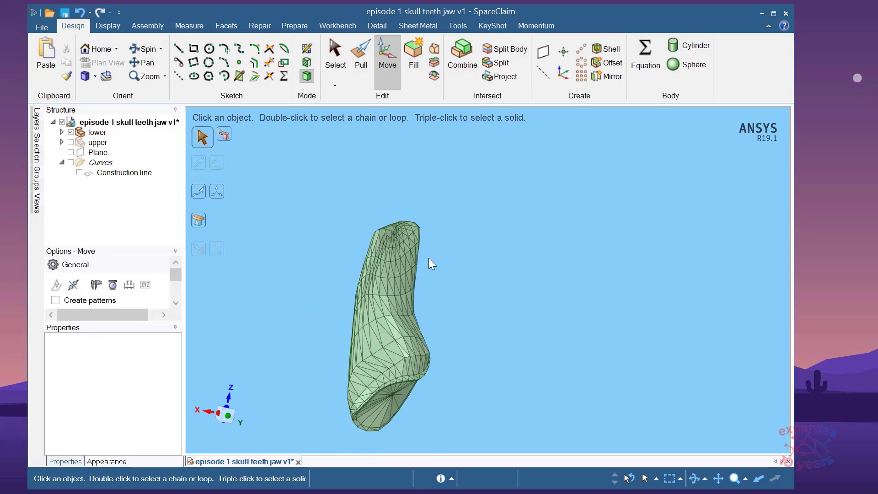
{"action": "right_click", "coordinate": [469, 227]}
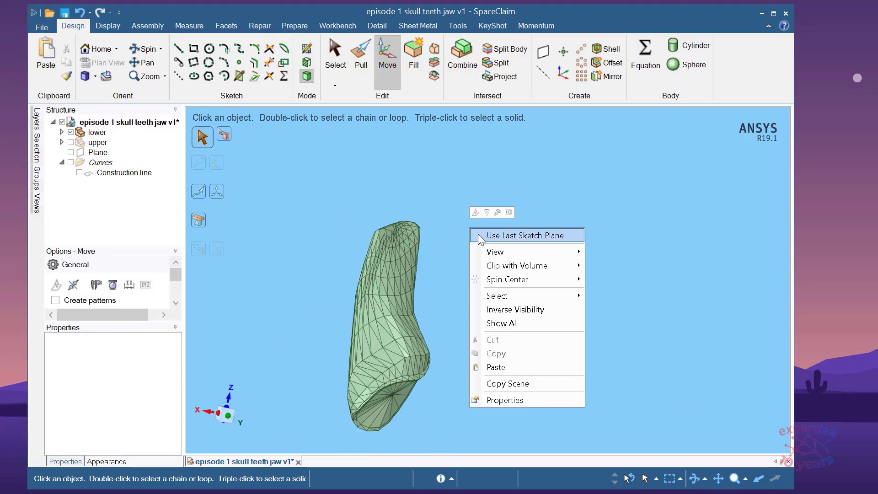
{"action": "left_click", "coordinate": [514, 323]}
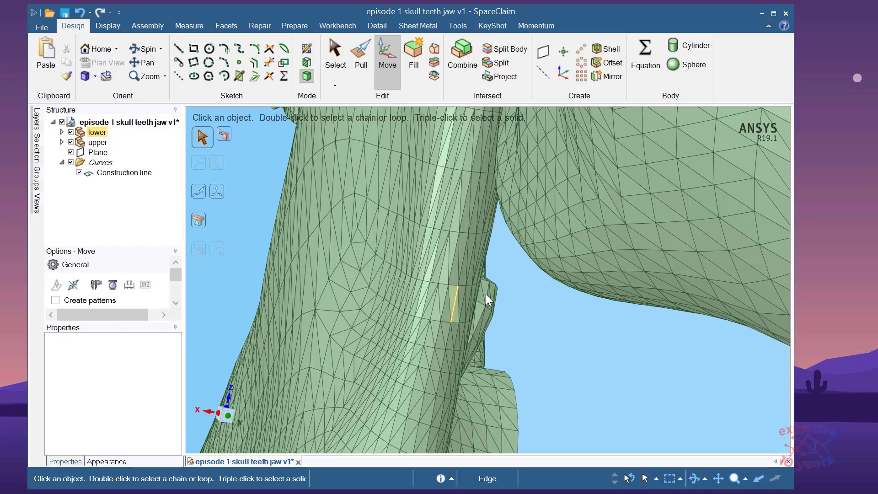
Examine the repaired incisor among its neighbours and inspect the other lower teeth for surface defects and contacts.
{"action": "scroll", "coordinate": [498, 298], "scroll_direction": "down", "scroll_amount": 2}
{"action": "middle_click_drag", "start_coordinate": [486, 303], "coordinate": [578, 324]}
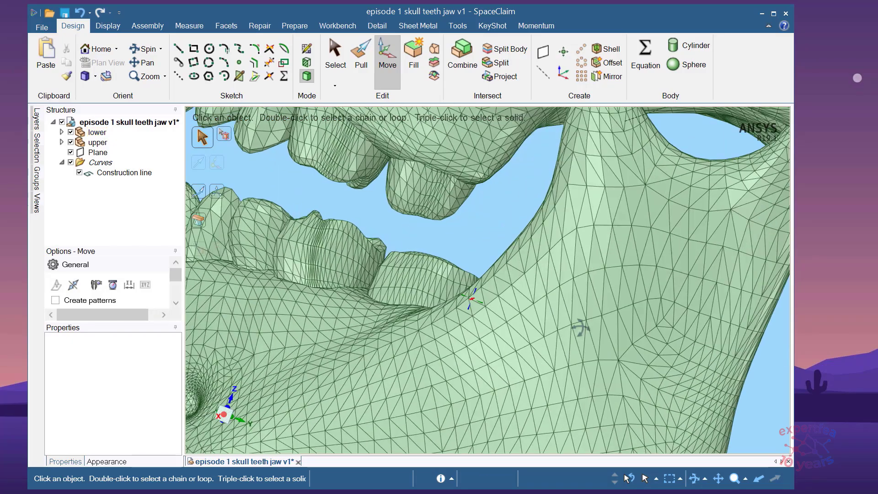
{"action": "scroll", "coordinate": [576, 323], "scroll_direction": "down", "scroll_amount": 3}
{"action": "scroll", "coordinate": [336, 253], "scroll_direction": "up", "scroll_amount": 5}
{"action": "scroll", "coordinate": [401, 236], "scroll_direction": "up", "scroll_amount": 2}
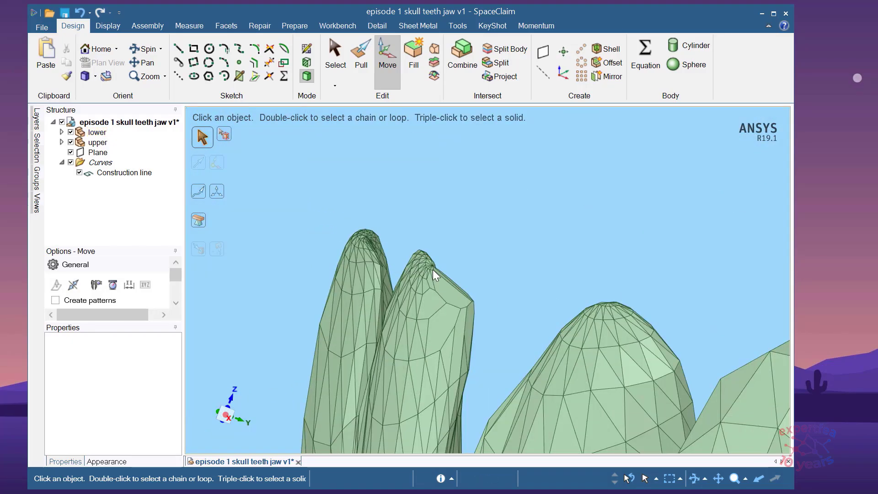
{"action": "scroll", "coordinate": [372, 256], "scroll_direction": "down", "scroll_amount": 2}
{"action": "mouse_move", "coordinate": [486, 319]}
{"action": "middle_mouse_down"}
{"action": "mouse_move", "coordinate": [527, 334]}
{"action": "mouse_move", "coordinate": [417, 320]}
{"action": "mouse_move", "coordinate": [418, 310]}
{"action": "mouse_move", "coordinate": [514, 308]}
{"action": "mouse_move", "coordinate": [523, 337]}
{"action": "mouse_move", "coordinate": [550, 326]}
{"action": "mouse_move", "coordinate": [550, 351]}
{"action": "mouse_move", "coordinate": [583, 315]}
{"action": "middle_mouse_up"}
{"action": "scroll", "coordinate": [432, 282], "scroll_direction": "down", "scroll_amount": 3}
{"action": "scroll", "coordinate": [422, 290], "scroll_direction": "up", "scroll_amount": 4}
{"action": "middle_click_drag", "start_coordinate": [481, 294], "coordinate": [456, 324]}
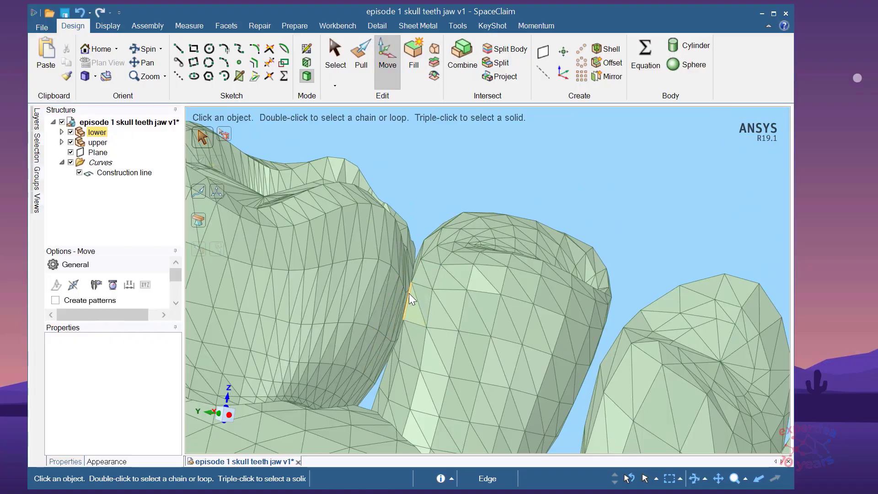
{"action": "scroll", "coordinate": [393, 265], "scroll_direction": "down", "scroll_amount": 5}
{"action": "scroll", "coordinate": [539, 336], "scroll_direction": "up", "scroll_amount": 3}
{"action": "middle_click_drag", "start_coordinate": [578, 357], "coordinate": [548, 368]}
{"action": "scroll", "coordinate": [547, 368], "scroll_direction": "up", "scroll_amount": 5}
{"action": "left_click", "coordinate": [429, 313]}
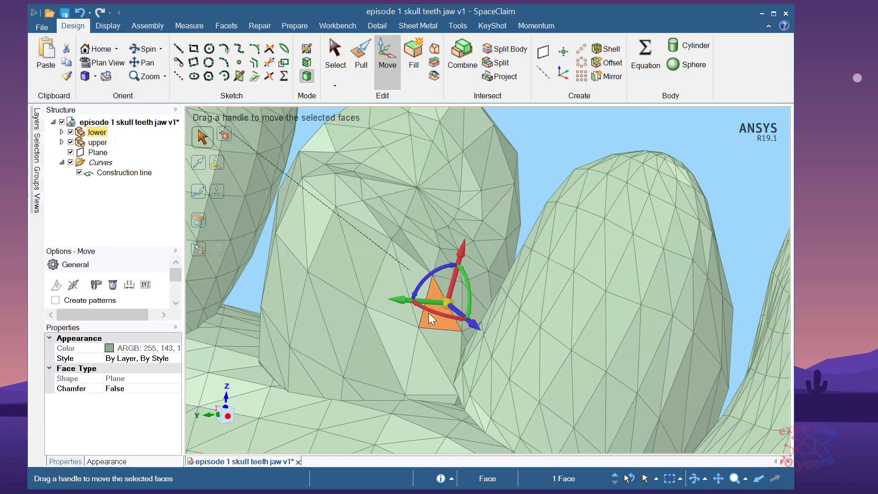
{"action": "right_click", "coordinate": [429, 313]}
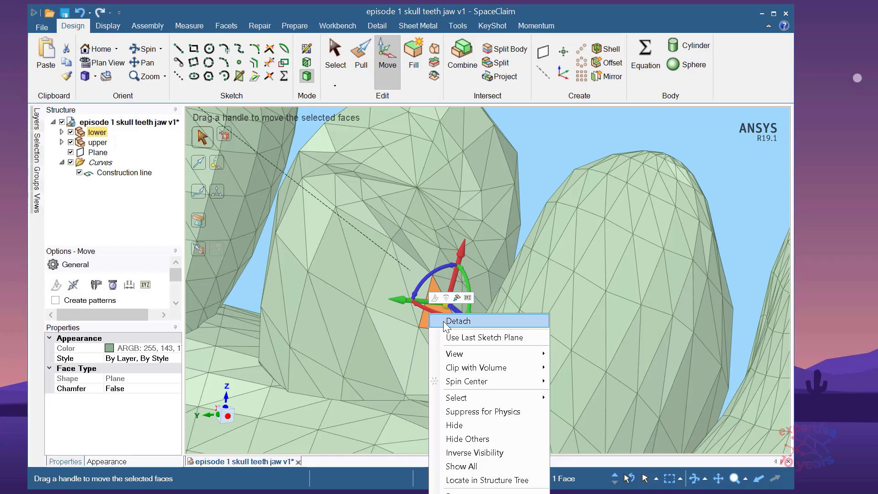
{"action": "left_click", "coordinate": [465, 438]}
{"action": "middle_click_drag", "start_coordinate": [526, 320], "coordinate": [564, 223]}
{"action": "right_click", "coordinate": [564, 224]}
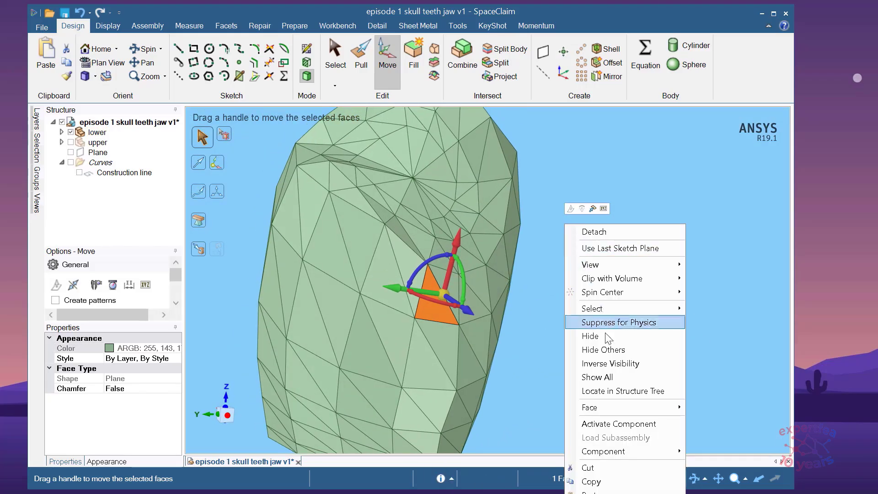
{"action": "left_click", "coordinate": [597, 377]}
Hide the Curves folder, the plane and the upper component so only the lower jaw is shown.
{"action": "middle_click_drag", "start_coordinate": [620, 262], "coordinate": [304, 223]}
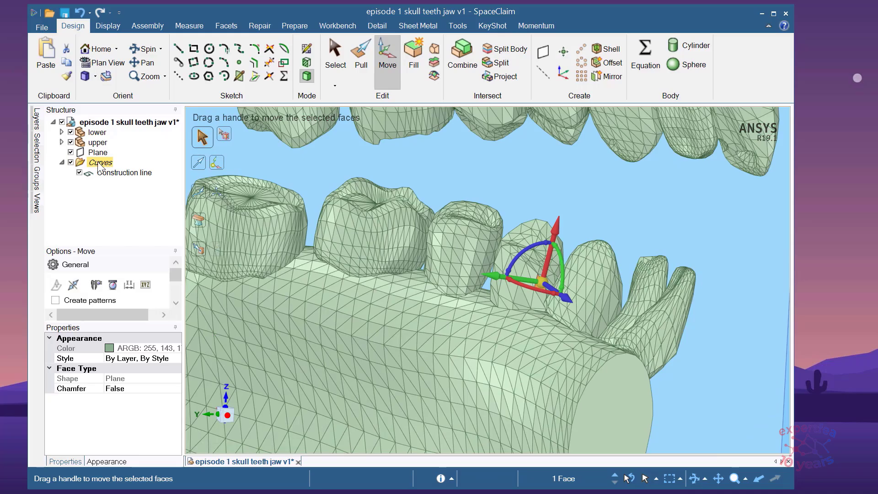
{"action": "left_click", "coordinate": [70, 163]}
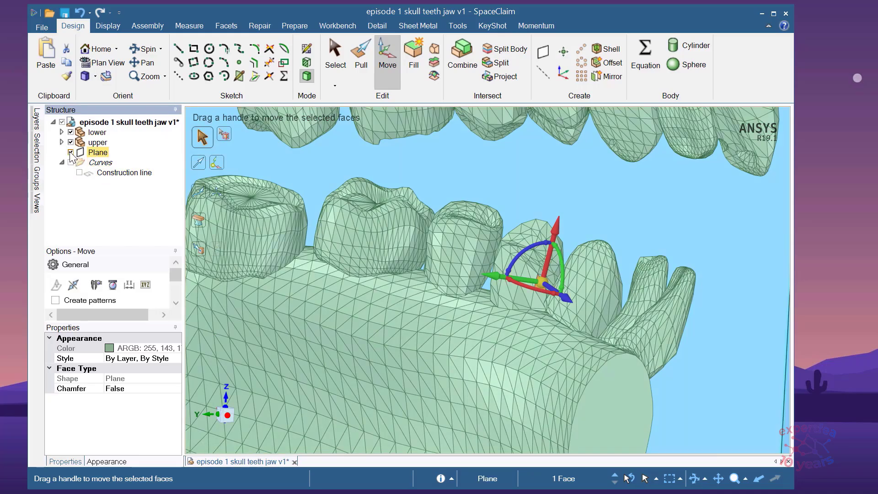
{"action": "left_click", "coordinate": [70, 153]}
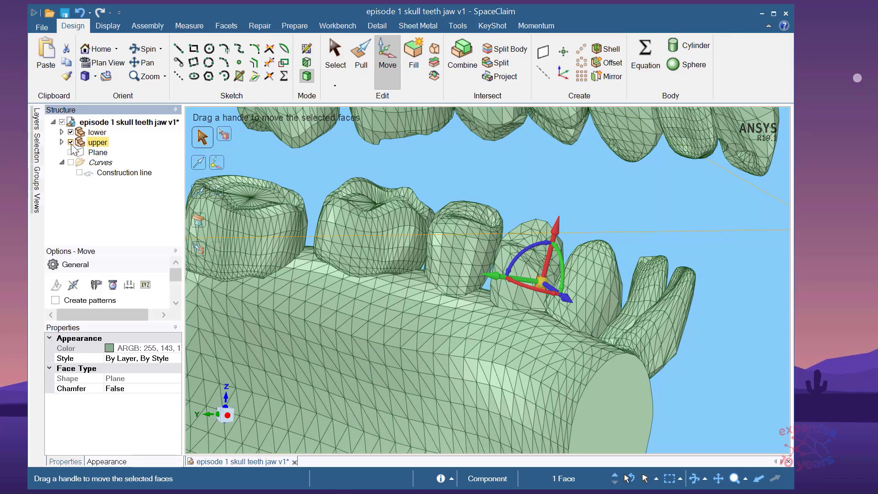
{"action": "left_click", "coordinate": [71, 143]}
{"action": "scroll", "coordinate": [581, 256], "scroll_direction": "down", "scroll_amount": 2}
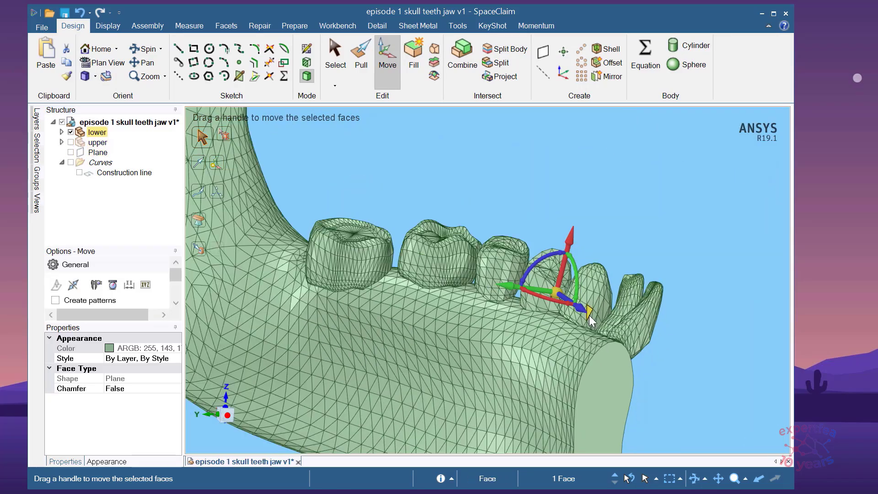
Isolate the premolar beside the molar to examine the side touching its neighbour, and show the complete lower component again.
{"action": "scroll", "coordinate": [374, 262], "scroll_direction": "up", "scroll_amount": 1}
{"action": "middle_click_drag", "start_coordinate": [374, 262], "coordinate": [409, 270]}
{"action": "scroll", "coordinate": [515, 244], "scroll_direction": "up", "scroll_amount": 5}
{"action": "middle_click_drag", "start_coordinate": [489, 255], "coordinate": [443, 266]}
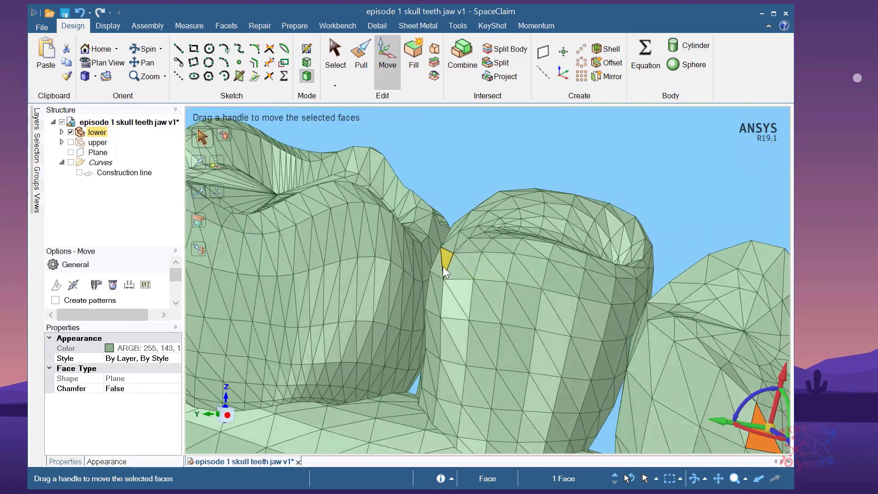
{"action": "scroll", "coordinate": [443, 266], "scroll_direction": "up", "scroll_amount": 2}
{"action": "left_click", "coordinate": [423, 313]}
{"action": "right_click", "coordinate": [423, 312]}
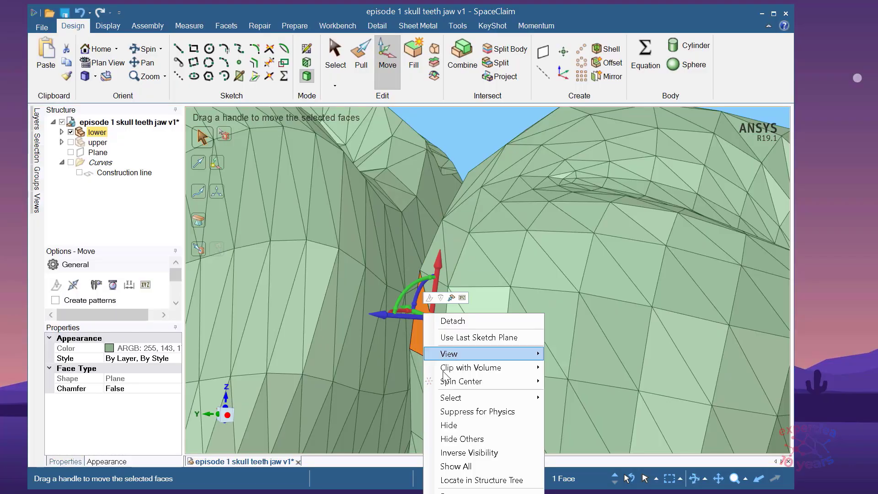
{"action": "left_click", "coordinate": [473, 439]}
{"action": "middle_click_drag", "start_coordinate": [463, 370], "coordinate": [298, 316]}
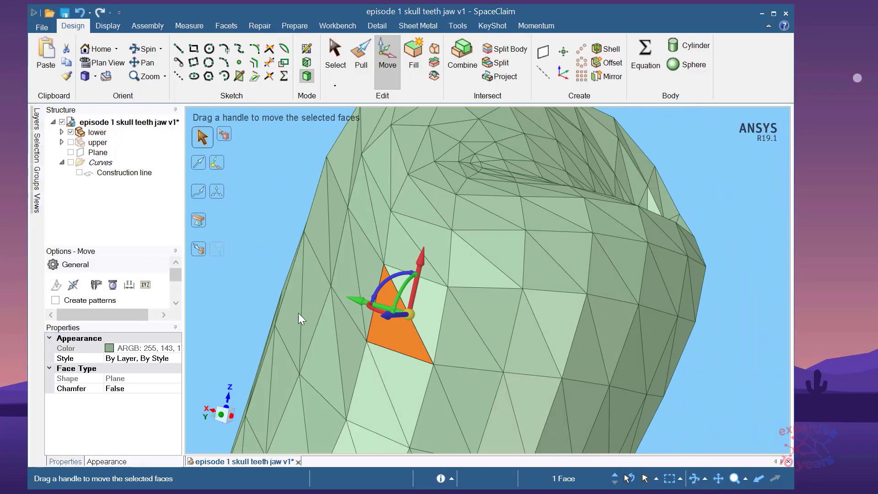
{"action": "scroll", "coordinate": [449, 265], "scroll_direction": "down", "scroll_amount": 3}
{"action": "right_click", "coordinate": [310, 233]}
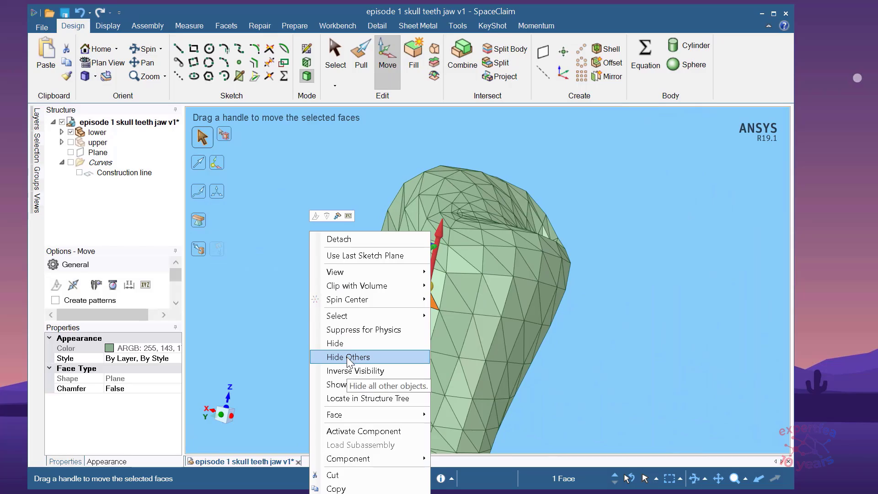
{"action": "left_click", "coordinate": [238, 276]}
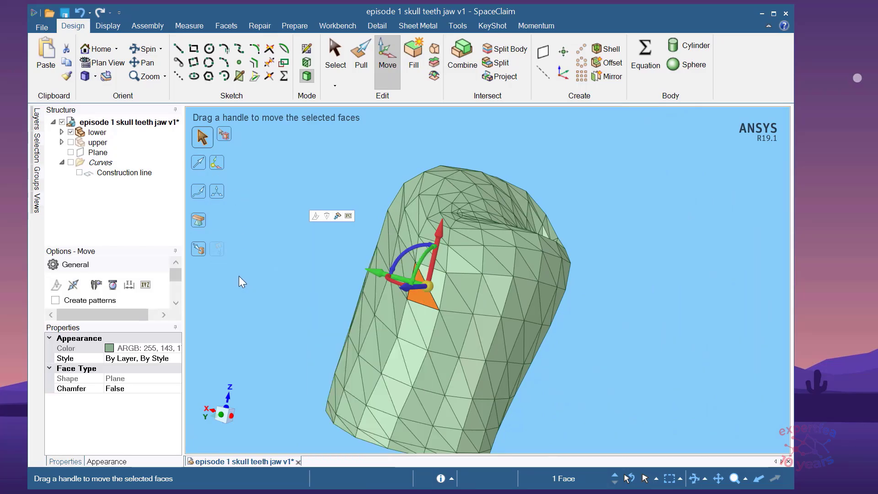
{"action": "left_click", "coordinate": [71, 132]}
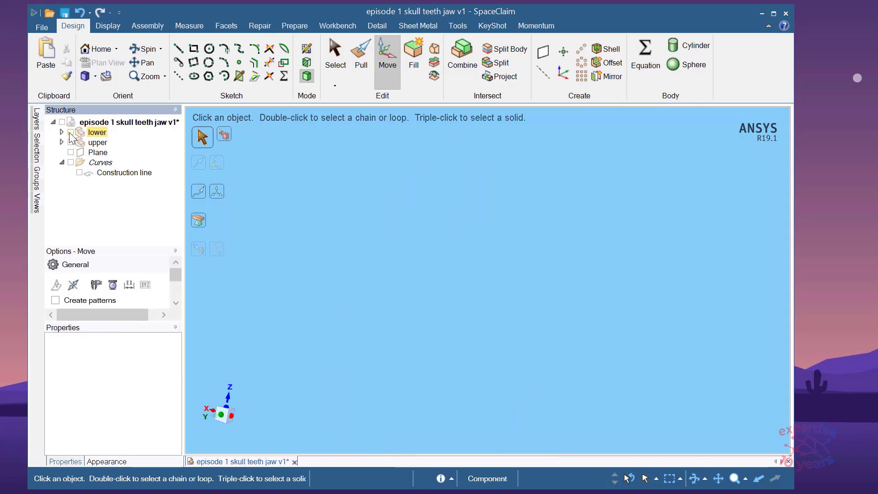
{"action": "left_click", "coordinate": [71, 132]}
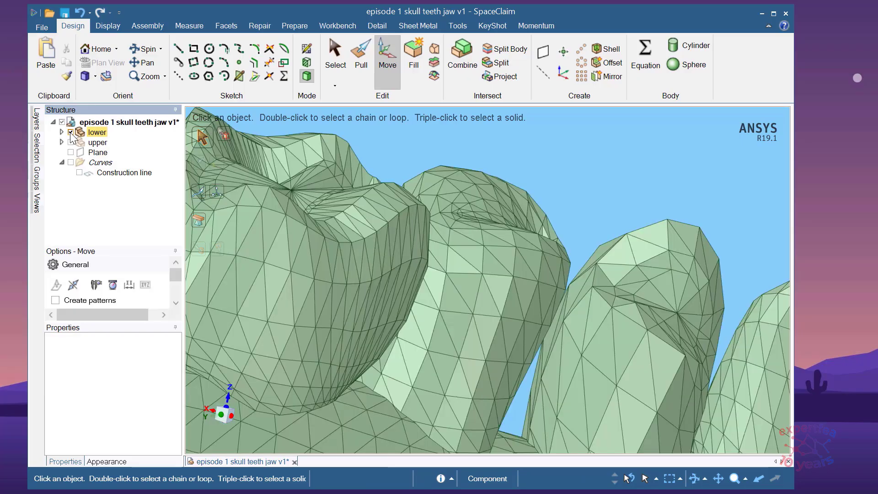
Isolate the neighbouring molar to examine its side facing the premolar, and show the complete lower component again.
{"action": "scroll", "coordinate": [336, 224], "scroll_direction": "down", "scroll_amount": 3}
{"action": "middle_click_drag", "start_coordinate": [407, 285], "coordinate": [347, 275]}
{"action": "scroll", "coordinate": [377, 261], "scroll_direction": "up", "scroll_amount": 5}
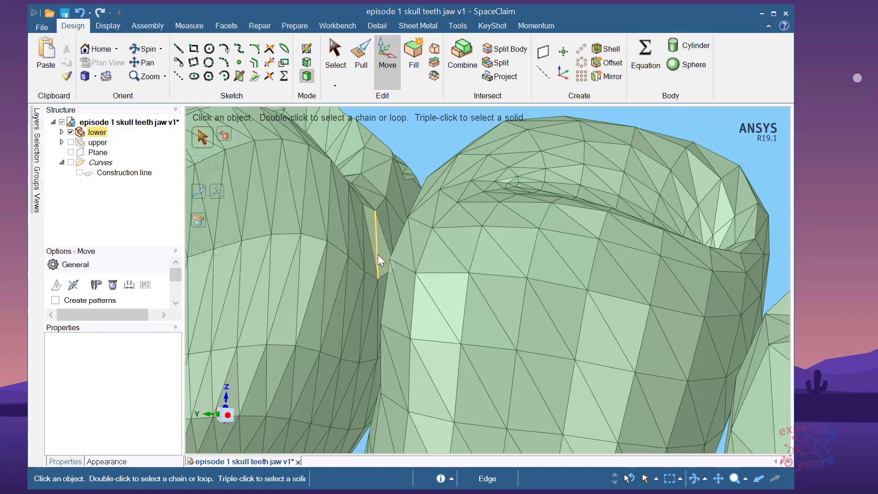
{"action": "left_click", "coordinate": [366, 341]}
{"action": "right_click", "coordinate": [366, 339]}
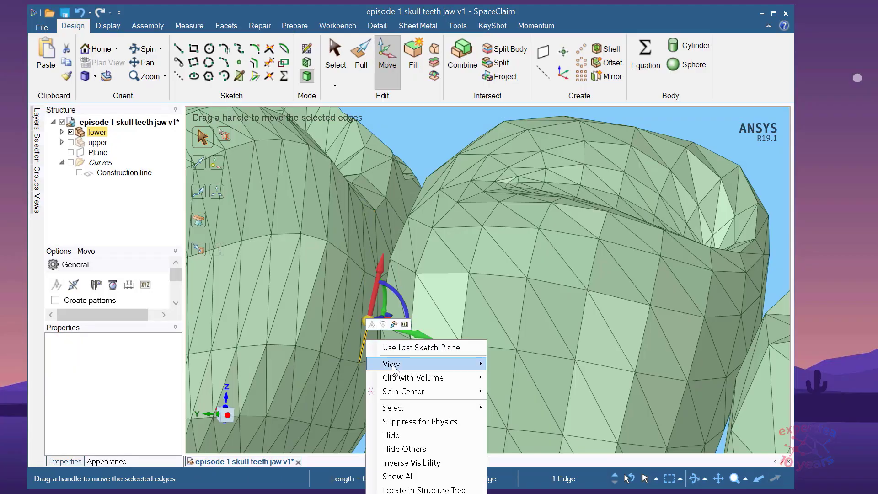
{"action": "left_click", "coordinate": [429, 445]}
{"action": "middle_click_drag", "start_coordinate": [436, 342], "coordinate": [418, 287]}
{"action": "middle_click_drag", "start_coordinate": [333, 328], "coordinate": [505, 335]}
{"action": "scroll", "coordinate": [472, 280], "scroll_direction": "down", "scroll_amount": 4}
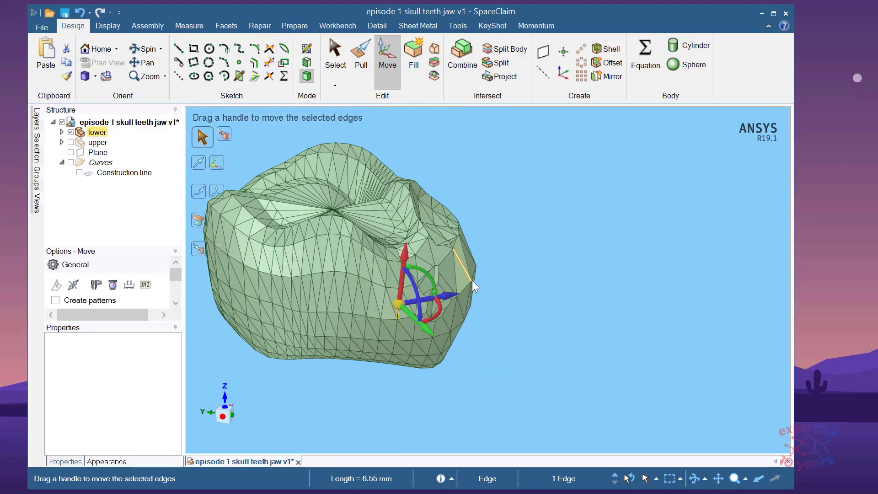
{"action": "middle_click_drag", "start_coordinate": [457, 259], "coordinate": [493, 213]}
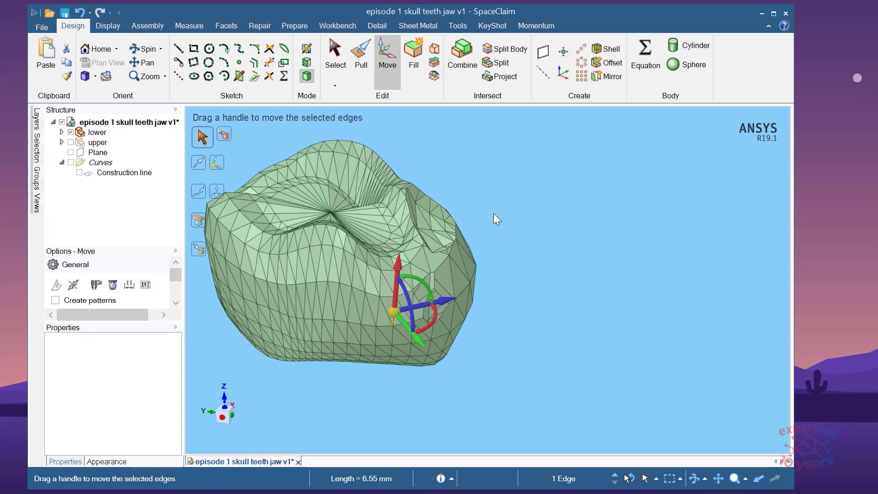
{"action": "right_click", "coordinate": [493, 213]}
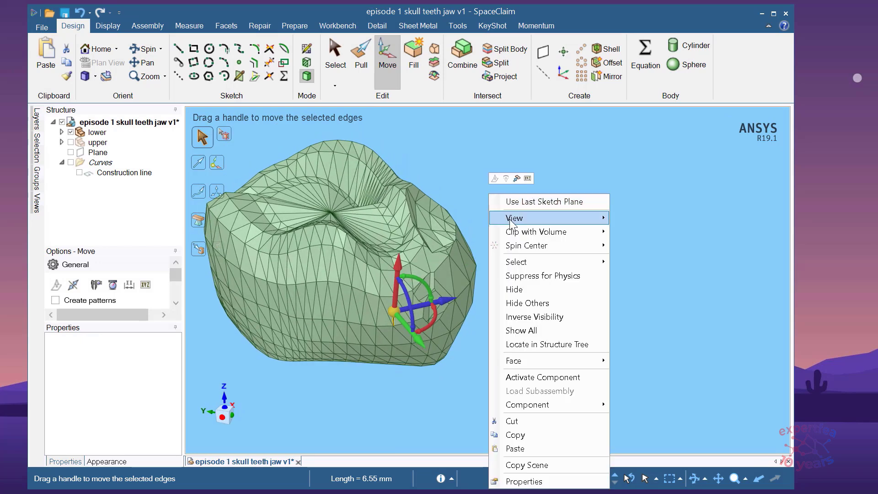
{"action": "left_click", "coordinate": [70, 132]}
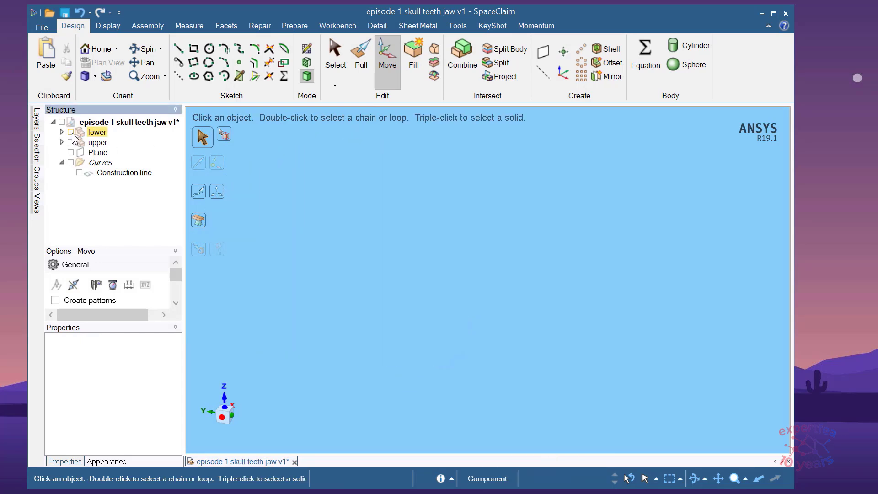
{"action": "left_click", "coordinate": [71, 133]}
Select the six mesh faces at the lower end of the recessed patch on the molar's side facing the premolar.
{"action": "scroll", "coordinate": [422, 190], "scroll_direction": "up", "scroll_amount": 5}
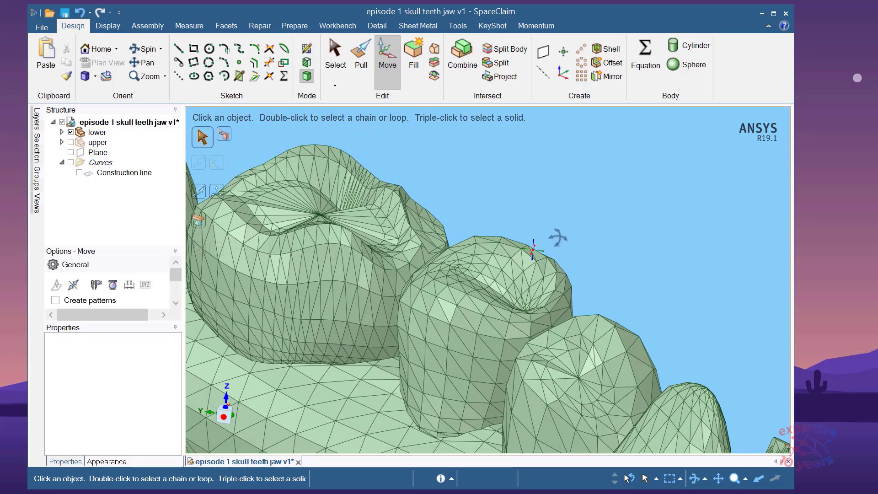
{"action": "left_click", "coordinate": [448, 280]}
{"action": "mouse_move", "coordinate": [434, 286]}
{"action": "middle_mouse_down"}
{"action": "mouse_move", "coordinate": [443, 260]}
{"action": "mouse_move", "coordinate": [410, 255]}
{"action": "mouse_move", "coordinate": [405, 230]}
{"action": "mouse_move", "coordinate": [435, 268]}
{"action": "mouse_move", "coordinate": [422, 309]}
{"action": "mouse_move", "coordinate": [397, 292]}
{"action": "middle_mouse_up"}
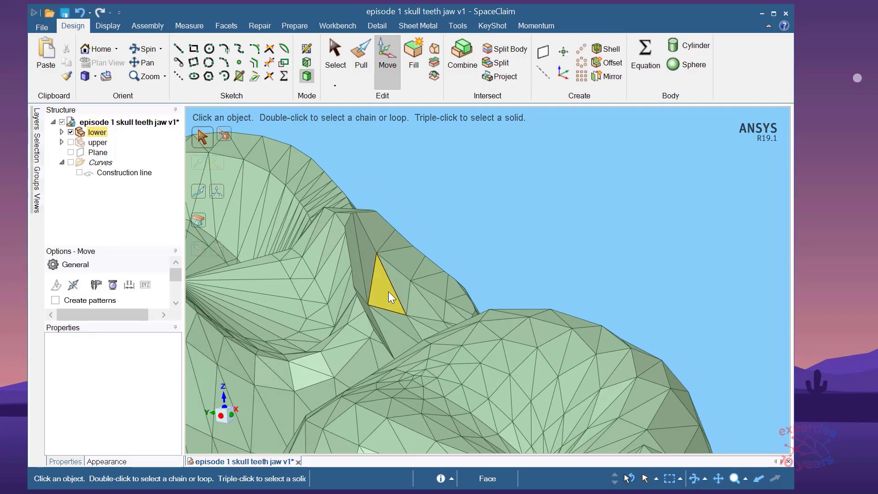
{"action": "scroll", "coordinate": [394, 295], "scroll_direction": "up", "scroll_amount": 5}
{"action": "scroll", "coordinate": [432, 372], "scroll_direction": "up", "scroll_amount": 1}
{"action": "middle_click_drag", "start_coordinate": [490, 341], "coordinate": [441, 371]}
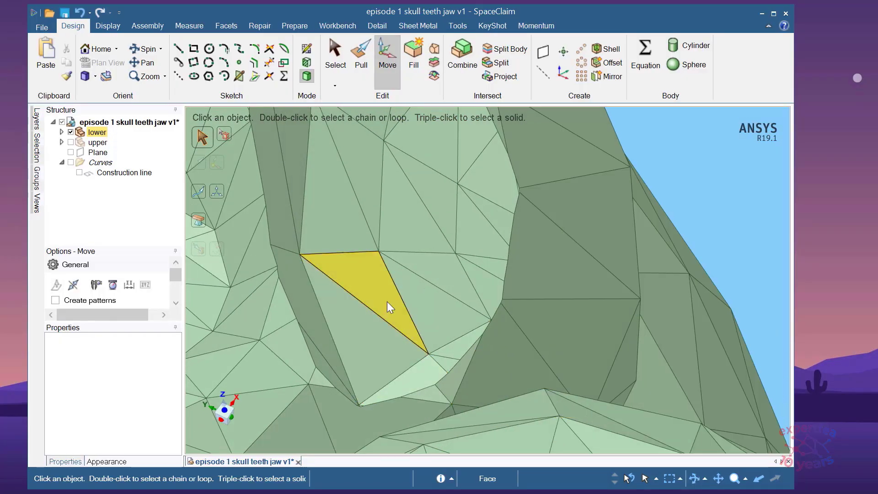
{"action": "left_click", "coordinate": [374, 294]}
{"action": "left_click", "coordinate": [426, 377]}
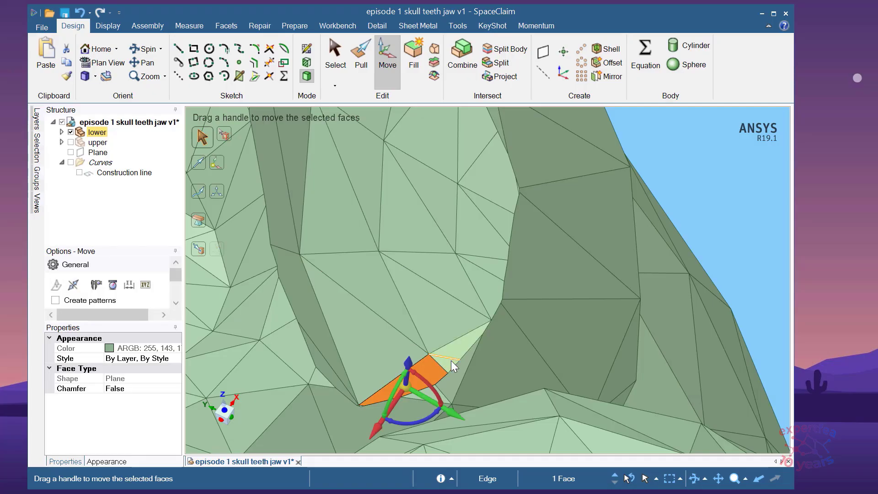
{"action": "left_click", "coordinate": [449, 361], "text": "ctrl"}
{"action": "left_click", "coordinate": [456, 348], "text": "ctrl"}
{"action": "left_click", "coordinate": [436, 327], "text": "ctrl"}
{"action": "left_click", "coordinate": [373, 298], "text": "ctrl"}
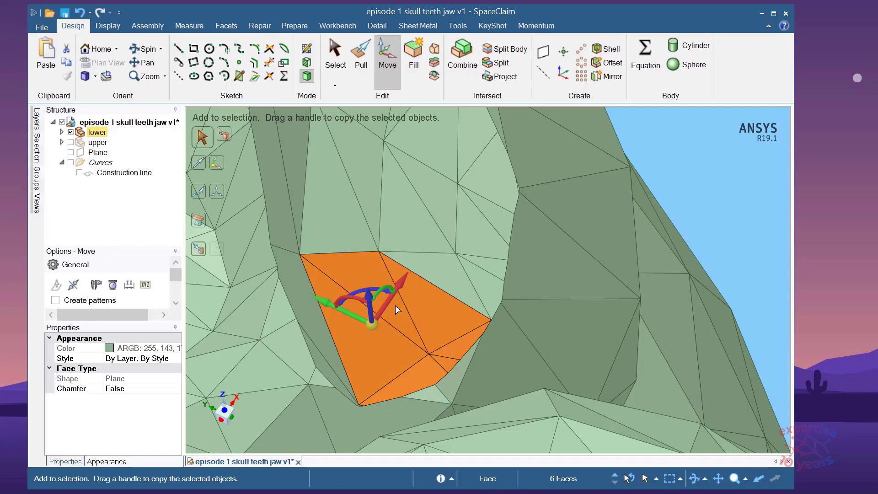
Extend the selection across the middle of the molar's recessed patch to 13 faces, leaving out the stray edge.
{"action": "left_click", "coordinate": [414, 264], "text": "ctrl"}
{"action": "left_click", "coordinate": [462, 283], "text": "ctrl"}
{"action": "left_click", "coordinate": [492, 260], "text": "ctrl"}
{"action": "left_click", "coordinate": [483, 240], "text": "ctrl"}
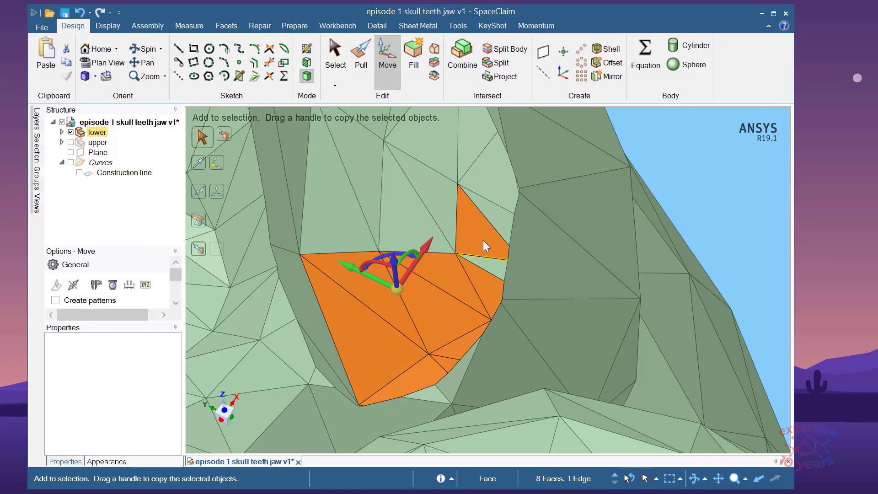
{"action": "scroll", "coordinate": [456, 262], "scroll_direction": "up", "scroll_amount": 5}
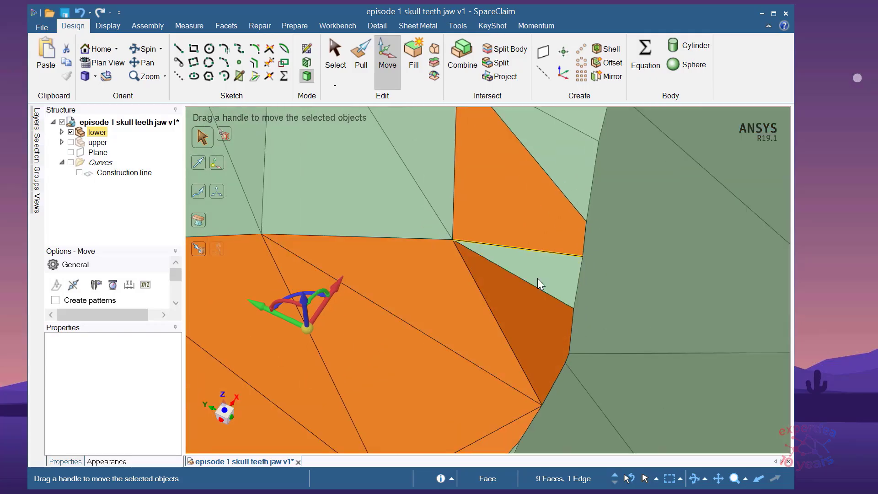
{"action": "left_click", "coordinate": [506, 246], "text": "ctrl"}
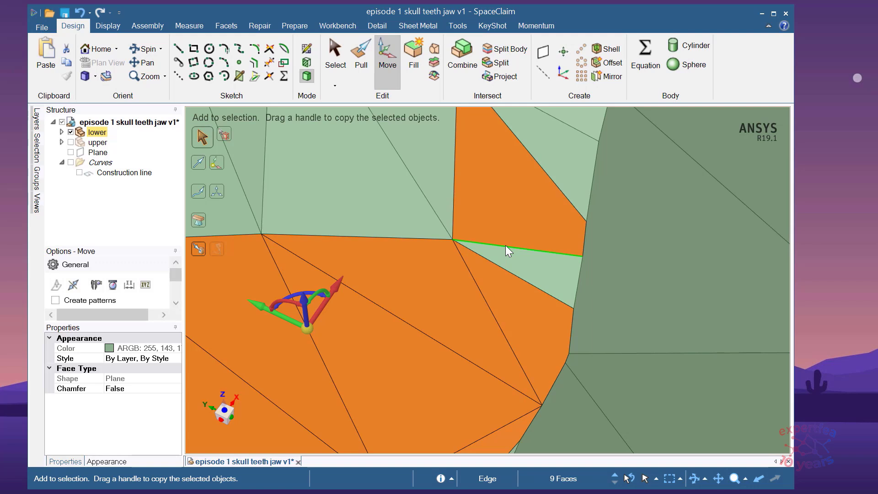
{"action": "left_click", "coordinate": [548, 276], "text": "ctrl"}
{"action": "left_click", "coordinate": [414, 188], "text": "ctrl"}
{"action": "left_click", "coordinate": [437, 185], "text": "ctrl"}
{"action": "left_click", "coordinate": [564, 183], "text": "ctrl"}
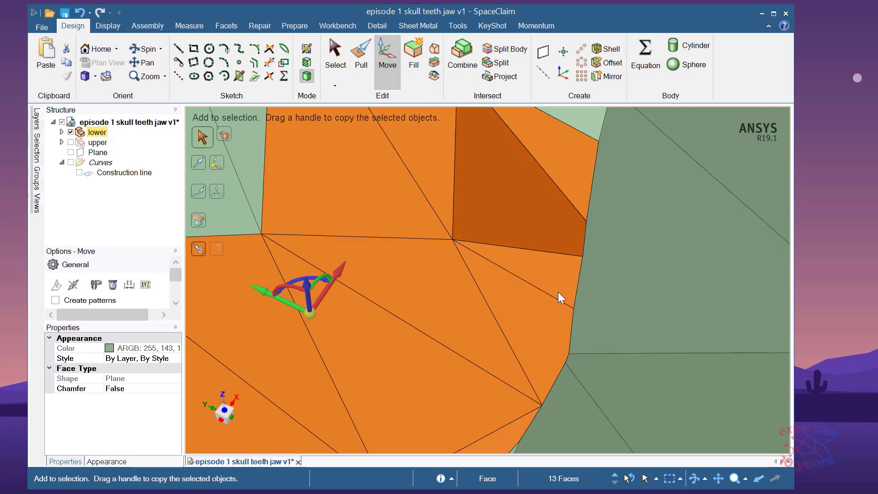
Add the seven faces in the upper part of the molar's recessed patch to the selection.
{"action": "scroll", "coordinate": [561, 309], "scroll_direction": "down", "scroll_amount": 5}
{"action": "left_click", "coordinate": [430, 260], "text": "ctrl"}
{"action": "left_click", "coordinate": [455, 199], "text": "ctrl"}
{"action": "left_click", "coordinate": [449, 161], "text": "ctrl"}
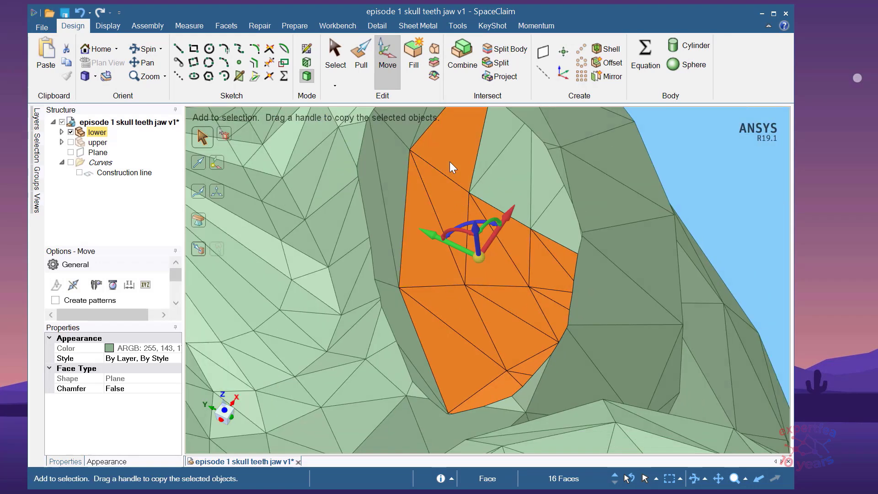
{"action": "left_click", "coordinate": [489, 138], "text": "ctrl"}
{"action": "left_click", "coordinate": [562, 219], "text": "ctrl"}
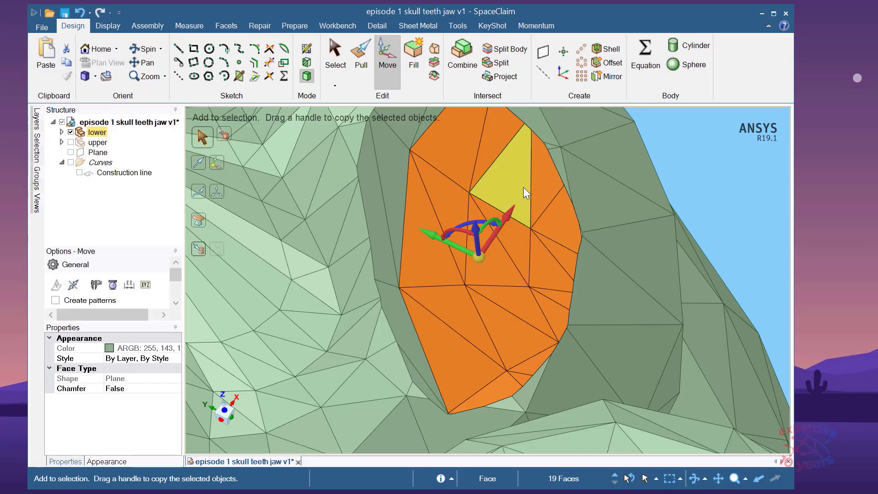
{"action": "left_click", "coordinate": [523, 187], "text": "ctrl"}
Add the faces along the upper rim and the inner side of the molar's recessed patch to the selection.
{"action": "scroll", "coordinate": [521, 291], "scroll_direction": "down", "scroll_amount": 4}
{"action": "middle_click_drag", "start_coordinate": [522, 291], "coordinate": [494, 186]}
{"action": "scroll", "coordinate": [494, 189], "scroll_direction": "up", "scroll_amount": 3}
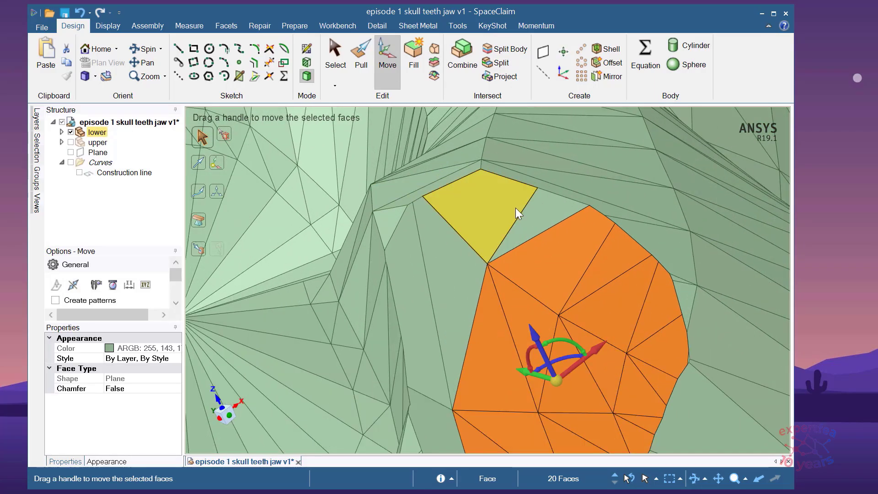
{"action": "left_click", "coordinate": [515, 208], "text": "ctrl"}
{"action": "left_click", "coordinate": [547, 213], "text": "ctrl"}
{"action": "left_click", "coordinate": [452, 273], "text": "ctrl"}
{"action": "scroll", "coordinate": [452, 273], "scroll_direction": "down", "scroll_amount": 3}
{"action": "middle_click_drag", "start_coordinate": [454, 274], "coordinate": [510, 300]}
{"action": "scroll", "coordinate": [468, 300], "scroll_direction": "up", "scroll_amount": 4}
{"action": "left_click", "coordinate": [415, 306], "text": "ctrl"}
{"action": "left_click", "coordinate": [441, 375], "text": "ctrl"}
Add the last rim face to the selection and try to delete the molar's 26 selected patch faces.
{"action": "scroll", "coordinate": [457, 283], "scroll_direction": "down", "scroll_amount": 3}
{"action": "middle_click_drag", "start_coordinate": [458, 283], "coordinate": [555, 234]}
{"action": "scroll", "coordinate": [477, 349], "scroll_direction": "up", "scroll_amount": 3}
{"action": "left_click", "coordinate": [425, 323], "text": "ctrl"}
{"action": "scroll", "coordinate": [423, 339], "scroll_direction": "down", "scroll_amount": 3}
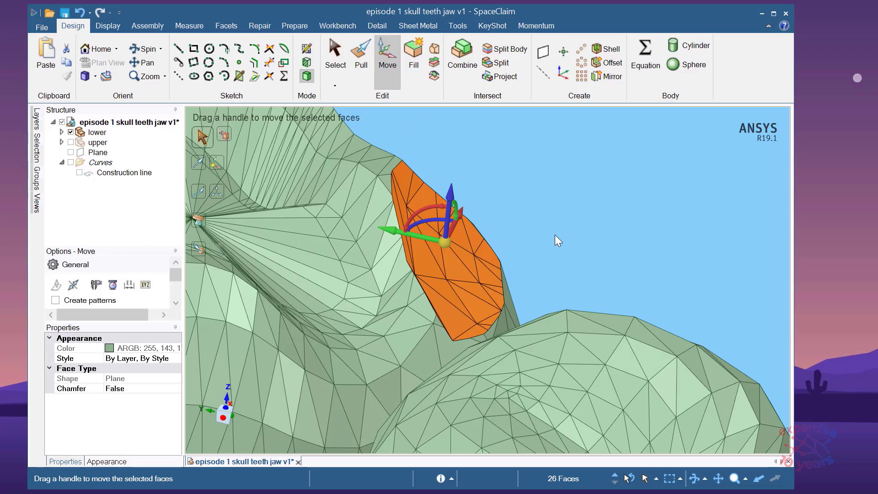
{"action": "key", "text": "Delete"}
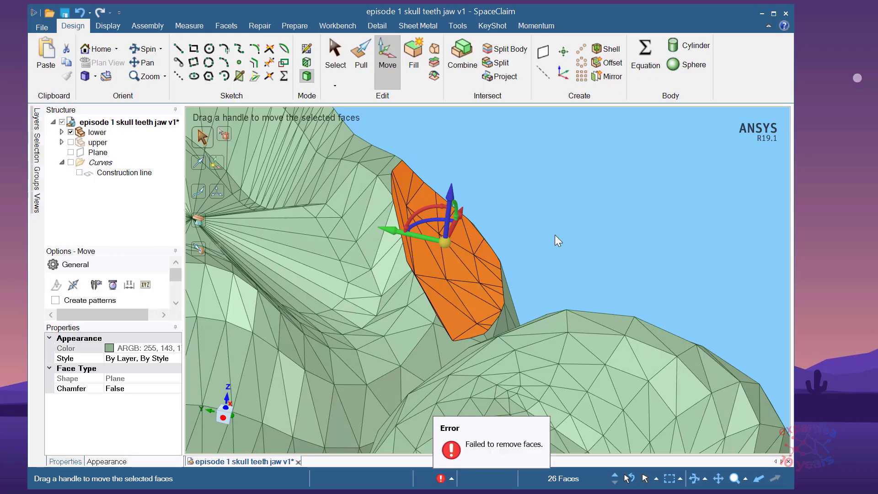
Examine the boundary of the selected molar patch from several angles for missed or unsuitable faces.
{"action": "mouse_move", "coordinate": [539, 245]}
{"action": "middle_mouse_down"}
{"action": "mouse_move", "coordinate": [531, 246]}
{"action": "mouse_move", "coordinate": [548, 247]}
{"action": "mouse_move", "coordinate": [536, 224]}
{"action": "mouse_move", "coordinate": [512, 258]}
{"action": "mouse_move", "coordinate": [486, 254]}
{"action": "mouse_move", "coordinate": [506, 202]}
{"action": "mouse_move", "coordinate": [594, 242]}
{"action": "mouse_move", "coordinate": [511, 243]}
{"action": "middle_mouse_up"}
{"action": "scroll", "coordinate": [390, 256], "scroll_direction": "up", "scroll_amount": 3}
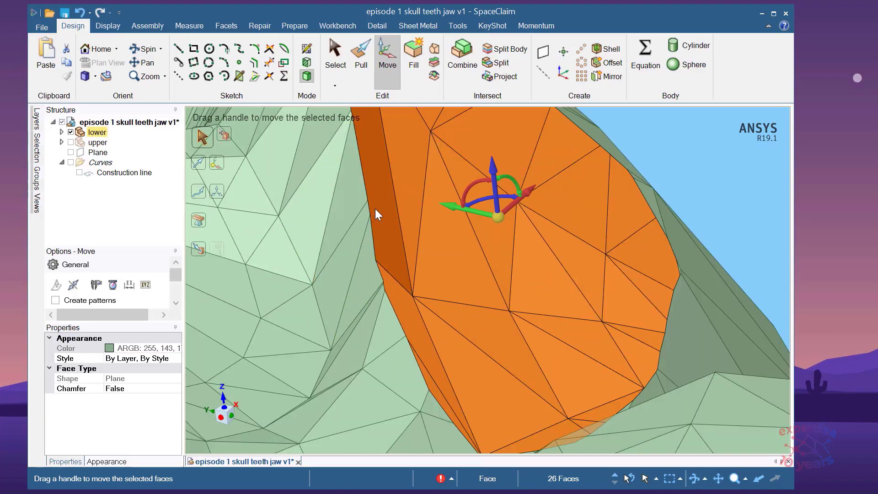
{"action": "scroll", "coordinate": [391, 326], "scroll_direction": "down", "scroll_amount": 3}
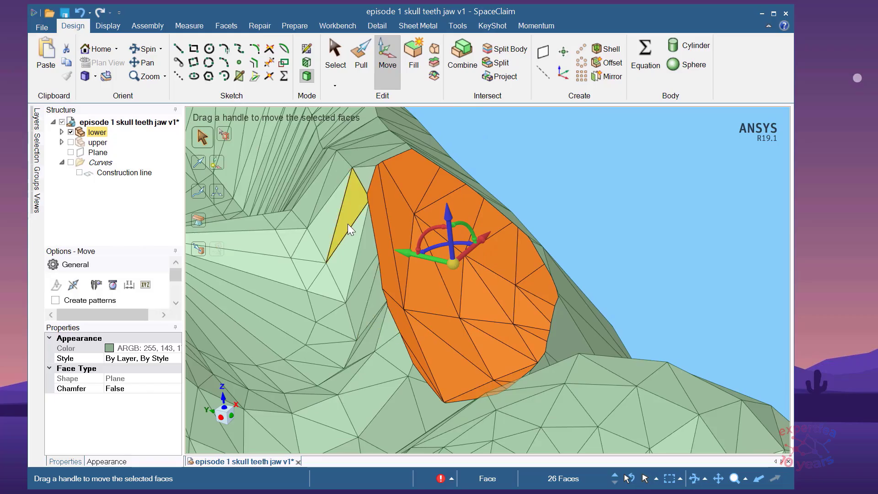
{"action": "middle_click_drag", "start_coordinate": [374, 260], "coordinate": [342, 259]}
{"action": "scroll", "coordinate": [385, 255], "scroll_direction": "up", "scroll_amount": 5}
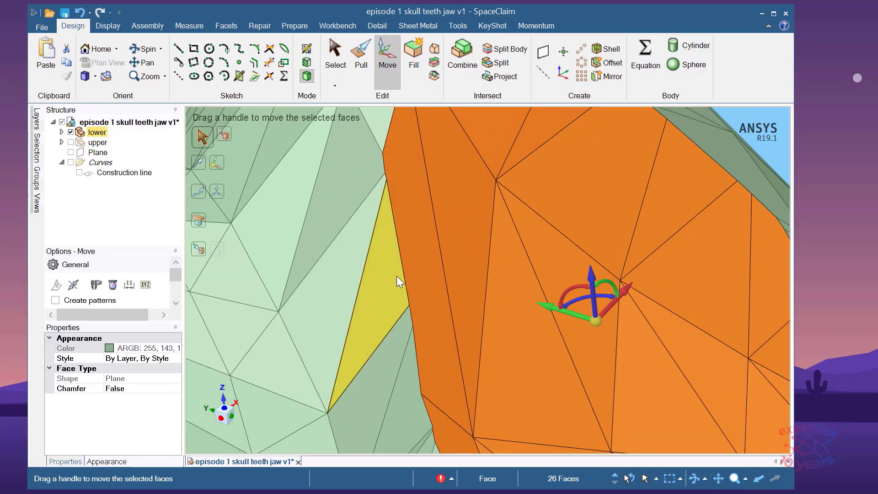
{"action": "scroll", "coordinate": [396, 276], "scroll_direction": "down", "scroll_amount": 5}
{"action": "middle_click_drag", "start_coordinate": [410, 298], "coordinate": [575, 280]}
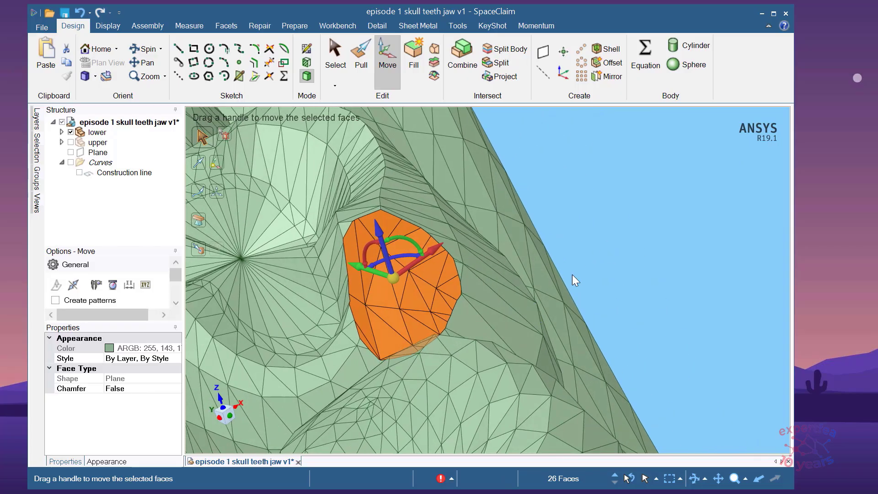
{"action": "middle_click_drag", "start_coordinate": [515, 270], "coordinate": [498, 327]}
{"action": "scroll", "coordinate": [479, 338], "scroll_direction": "up", "scroll_amount": 5}
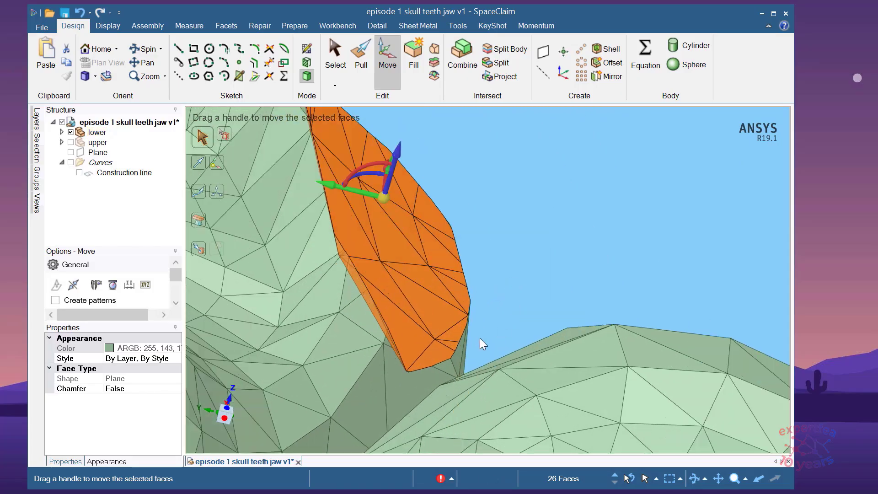
{"action": "middle_click_drag", "start_coordinate": [414, 347], "coordinate": [403, 341]}
{"action": "left_click", "coordinate": [398, 383], "text": "ctrl"}
{"action": "left_click", "coordinate": [413, 370], "text": "ctrl"}
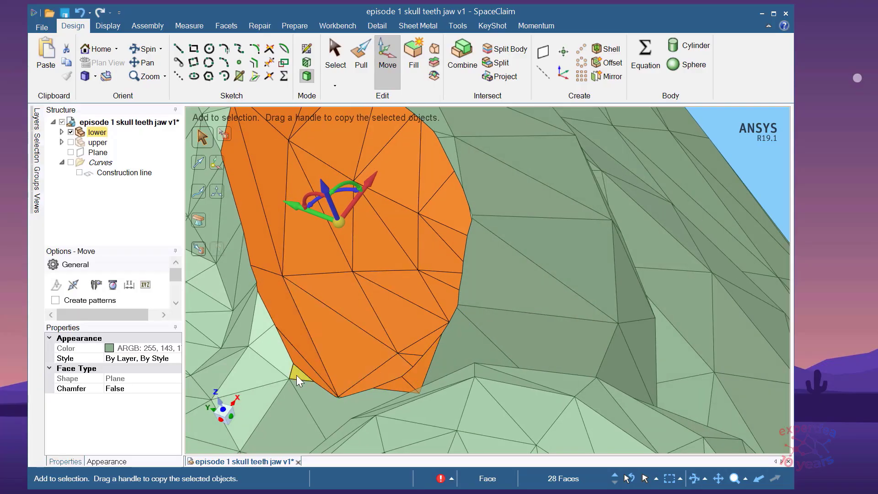
{"action": "scroll", "coordinate": [324, 393], "scroll_direction": "up", "scroll_amount": 6}
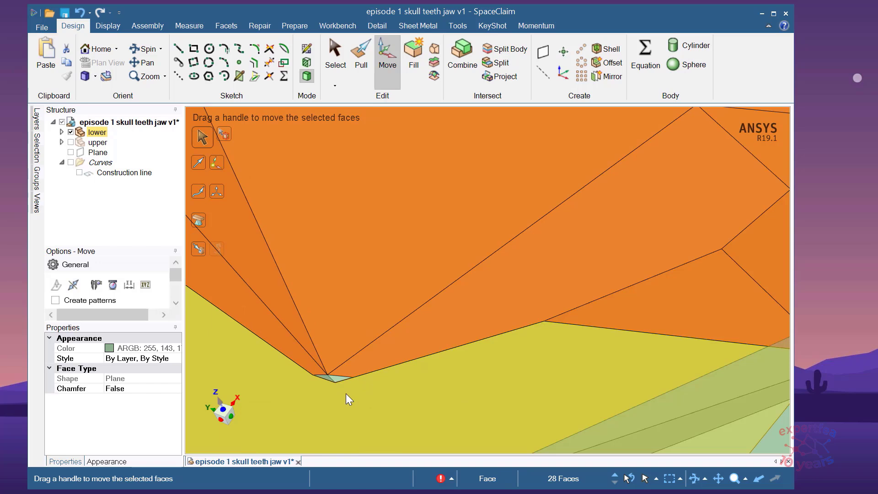
{"action": "scroll", "coordinate": [346, 393], "scroll_direction": "down", "scroll_amount": 5}
{"action": "left_click", "coordinate": [479, 353], "text": "ctrl"}
{"action": "left_click", "coordinate": [517, 328], "text": "ctrl"}
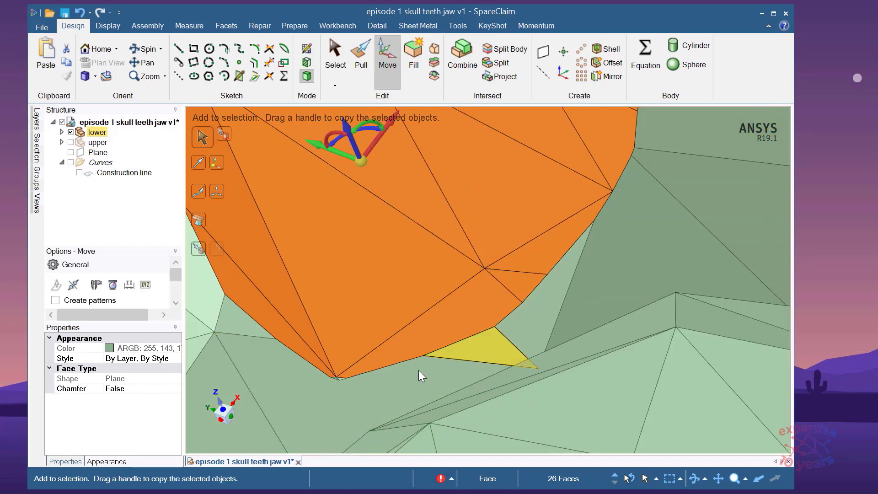
Add the two tiny faces at the lower tip of the molar patch to the selection and try to delete the patch.
{"action": "scroll", "coordinate": [333, 380], "scroll_direction": "up", "scroll_amount": 4}
{"action": "left_click", "coordinate": [362, 341], "text": "ctrl"}
{"action": "left_click", "coordinate": [400, 347], "text": "ctrl"}
{"action": "scroll", "coordinate": [396, 350], "scroll_direction": "down", "scroll_amount": 5}
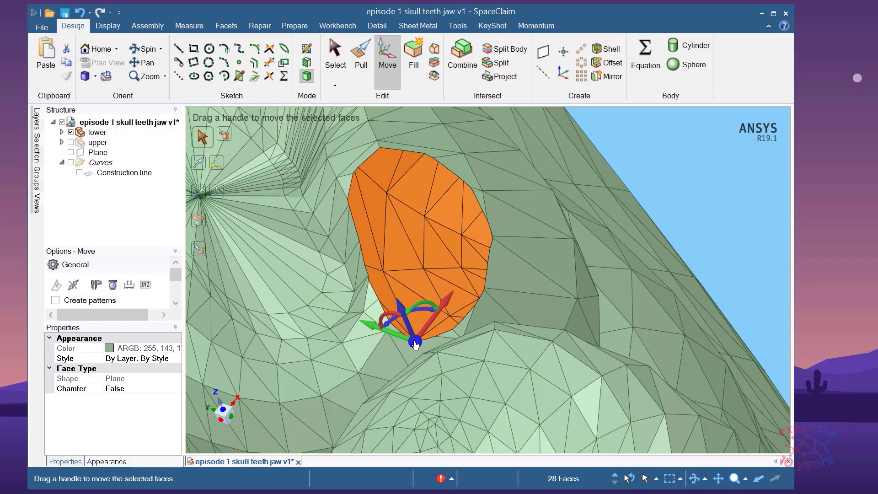
{"action": "scroll", "coordinate": [415, 344], "scroll_direction": "down", "scroll_amount": 2}
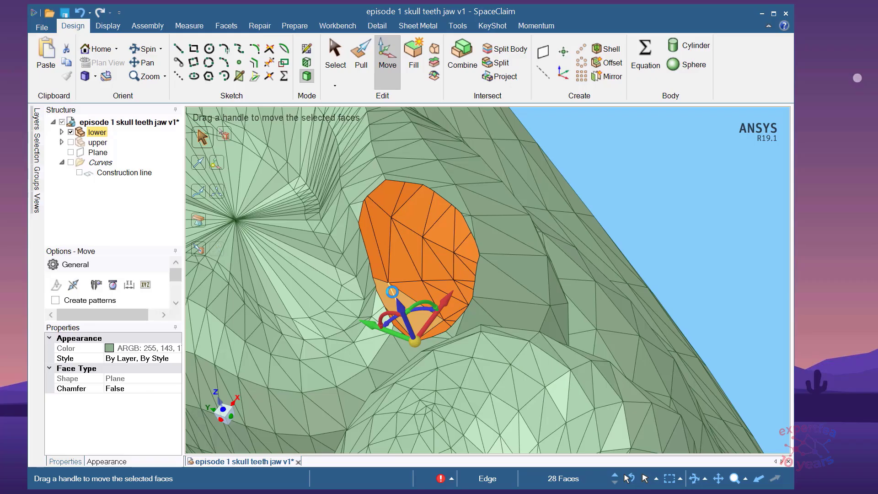
{"action": "key", "text": "Delete"}
{"action": "left_click", "coordinate": [388, 326]}
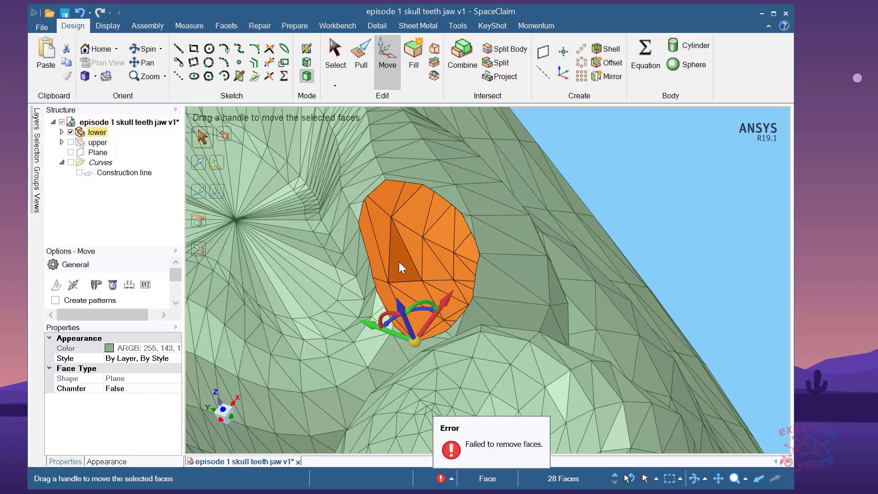
Check the patch rim for gaps and add the missed sliver face on its outer side to the selection.
{"action": "scroll", "coordinate": [399, 267], "scroll_direction": "up", "scroll_amount": 6}
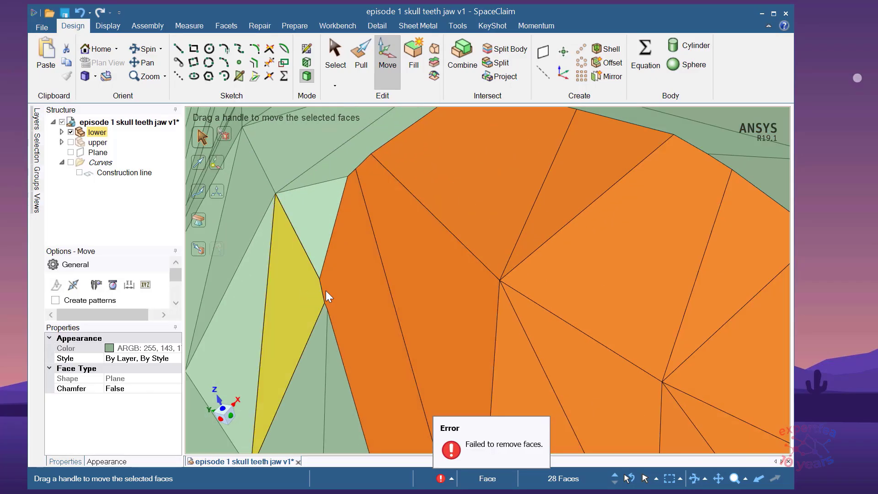
{"action": "scroll", "coordinate": [316, 297], "scroll_direction": "down", "scroll_amount": 6}
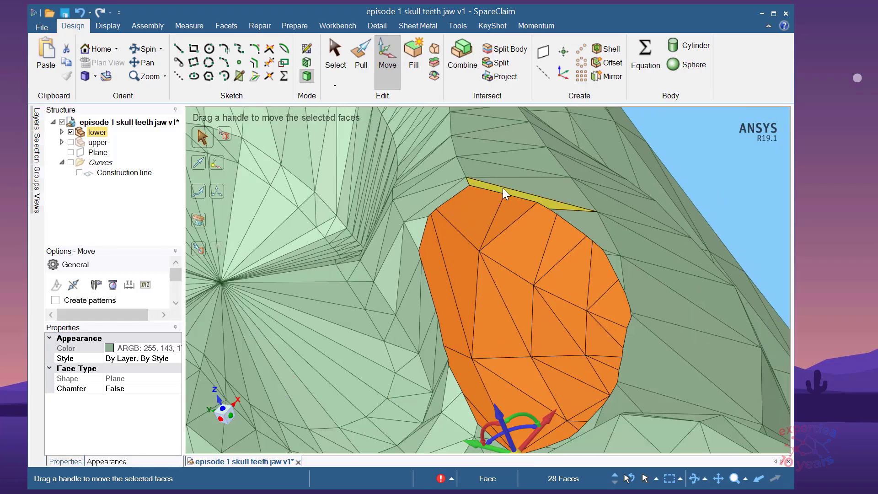
{"action": "scroll", "coordinate": [503, 188], "scroll_direction": "up", "scroll_amount": 4}
{"action": "scroll", "coordinate": [584, 273], "scroll_direction": "down", "scroll_amount": 4}
{"action": "scroll", "coordinate": [615, 293], "scroll_direction": "up", "scroll_amount": 4}
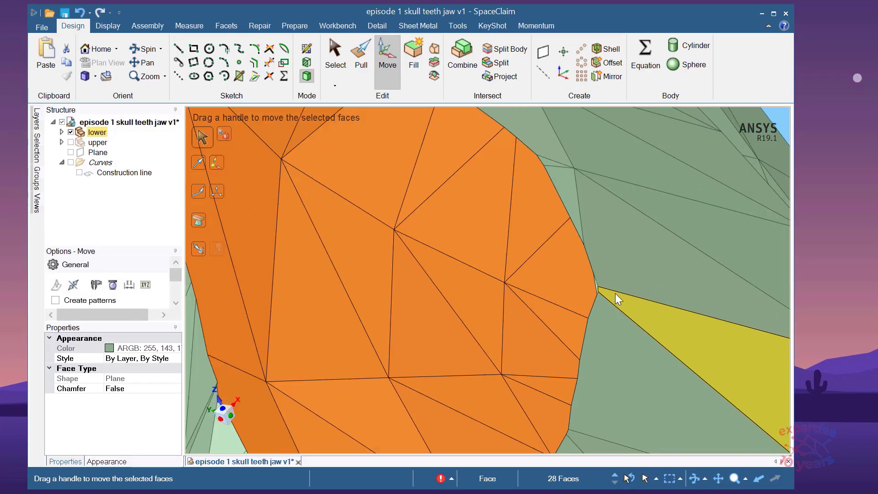
{"action": "scroll", "coordinate": [616, 293], "scroll_direction": "up", "scroll_amount": 3}
{"action": "scroll", "coordinate": [547, 265], "scroll_direction": "down", "scroll_amount": 5}
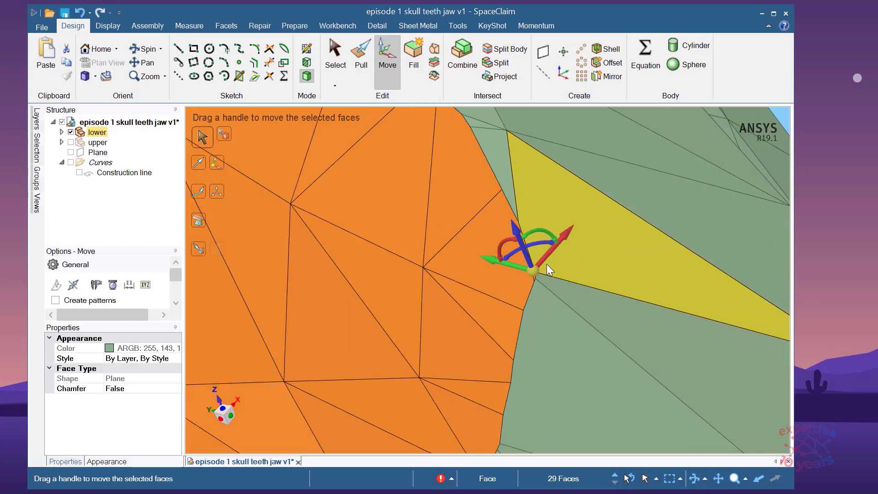
Check the lower and inner rim of the molar patch and try to delete the 29 selected faces.
{"action": "scroll", "coordinate": [488, 348], "scroll_direction": "up", "scroll_amount": 3}
{"action": "scroll", "coordinate": [600, 287], "scroll_direction": "up", "scroll_amount": 2}
{"action": "scroll", "coordinate": [597, 290], "scroll_direction": "down", "scroll_amount": 3}
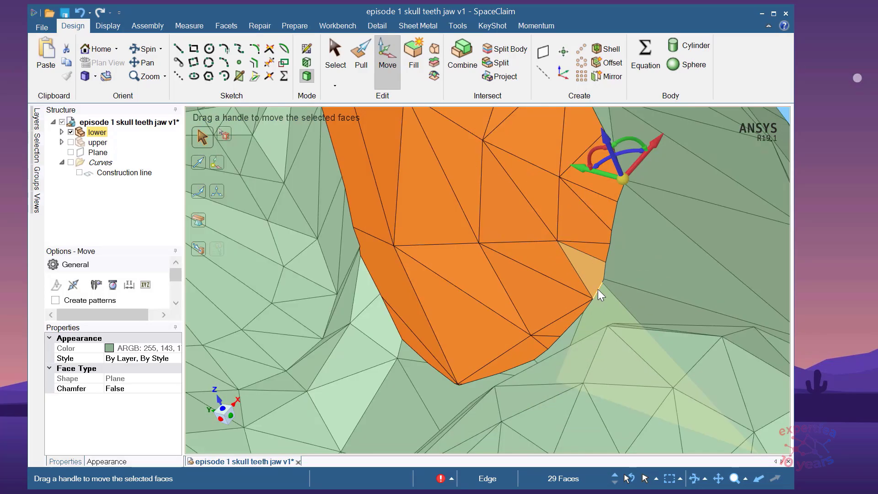
{"action": "scroll", "coordinate": [440, 336], "scroll_direction": "up", "scroll_amount": 2}
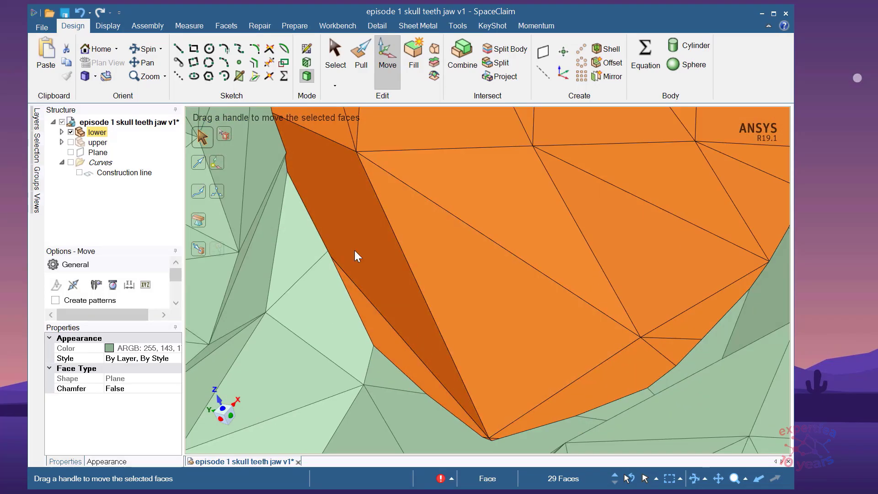
{"action": "scroll", "coordinate": [256, 148], "scroll_direction": "up", "scroll_amount": 2}
{"action": "scroll", "coordinate": [310, 285], "scroll_direction": "down", "scroll_amount": 3}
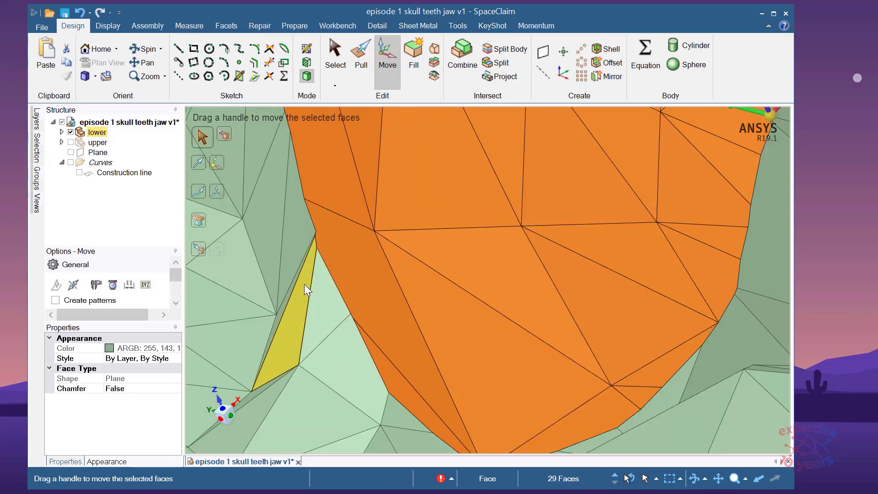
{"action": "key", "text": "Delete"}
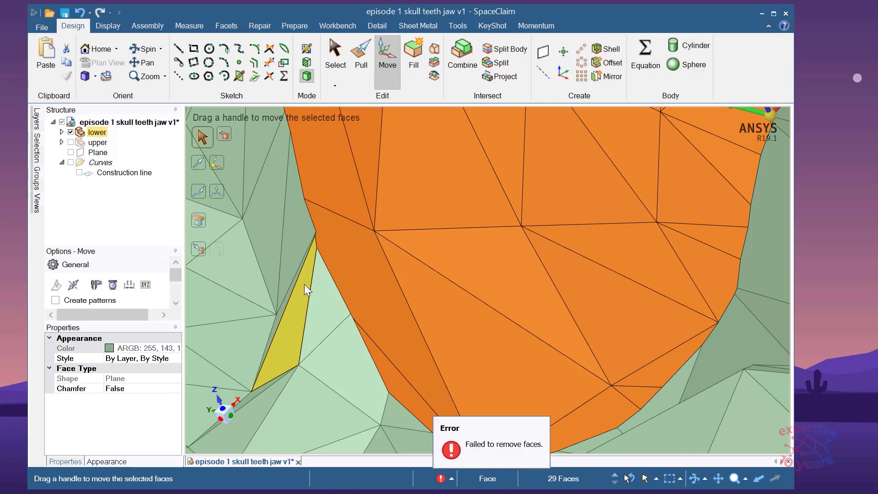
Add the two narrow faces bordering the upper outer rim of the molar patch to the selection.
{"action": "middle_click_drag", "start_coordinate": [304, 284], "coordinate": [354, 375]}
{"action": "scroll", "coordinate": [403, 340], "scroll_direction": "up", "scroll_amount": 6}
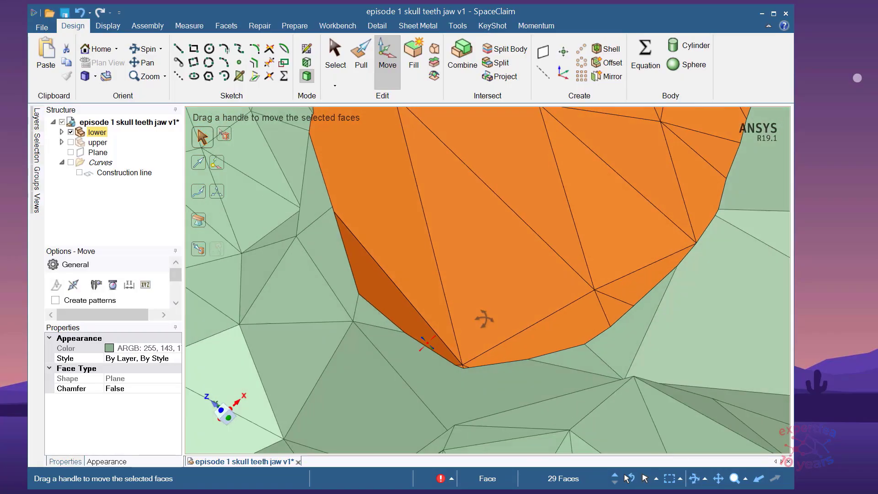
{"action": "middle_click_drag", "start_coordinate": [474, 346], "coordinate": [366, 316]}
{"action": "scroll", "coordinate": [400, 280], "scroll_direction": "down", "scroll_amount": 3}
{"action": "scroll", "coordinate": [467, 166], "scroll_direction": "up", "scroll_amount": 8}
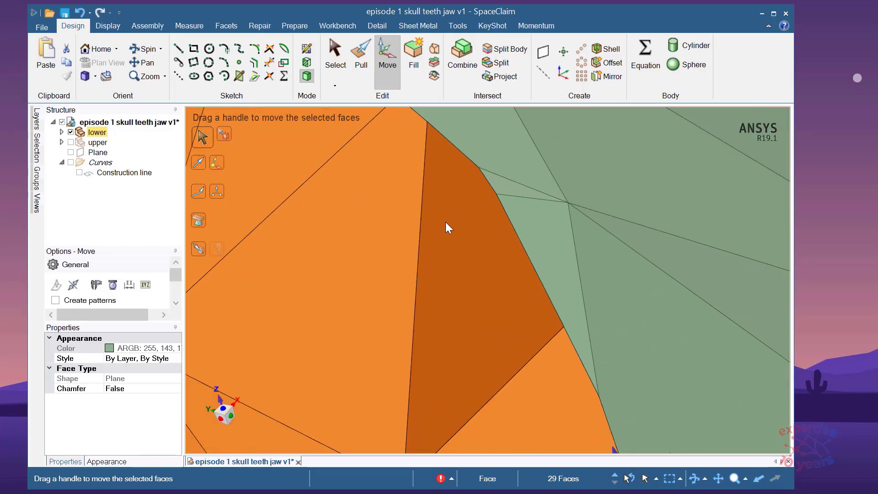
{"action": "scroll", "coordinate": [551, 255], "scroll_direction": "down", "scroll_amount": 4}
{"action": "scroll", "coordinate": [516, 255], "scroll_direction": "down", "scroll_amount": 4}
{"action": "middle_click_drag", "start_coordinate": [515, 284], "coordinate": [508, 305]}
{"action": "scroll", "coordinate": [531, 241], "scroll_direction": "up", "scroll_amount": 1}
{"action": "scroll", "coordinate": [531, 240], "scroll_direction": "up", "scroll_amount": 3}
{"action": "scroll", "coordinate": [518, 226], "scroll_direction": "up", "scroll_amount": 3}
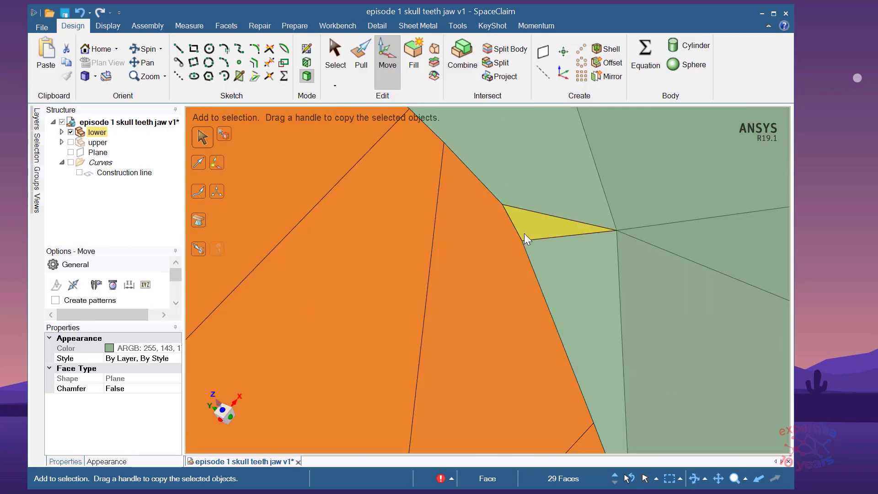
{"action": "left_click", "coordinate": [526, 234], "text": "ctrl"}
{"action": "left_click", "coordinate": [554, 268], "text": "ctrl"}
{"action": "scroll", "coordinate": [478, 229], "scroll_direction": "down", "scroll_amount": 6}
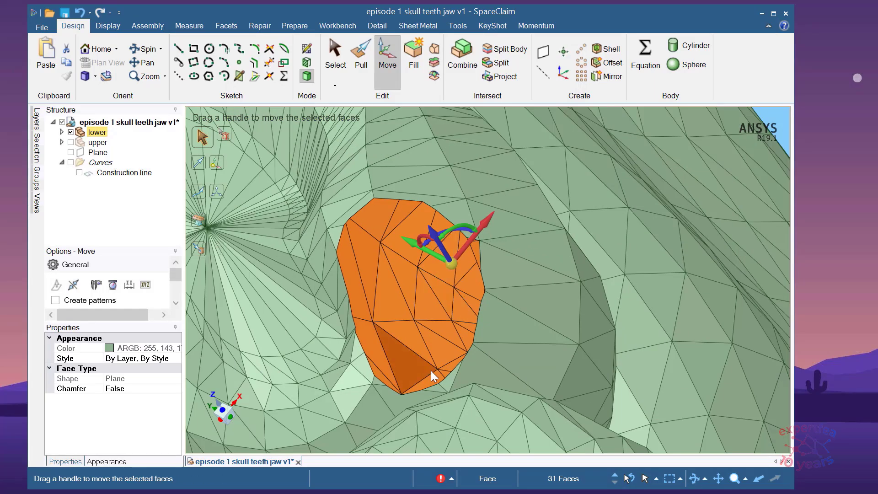
Add two more faces bordering the lower outer rim of the molar patch to the selection.
{"action": "scroll", "coordinate": [457, 388], "scroll_direction": "up", "scroll_amount": 4}
{"action": "left_click", "coordinate": [488, 402], "text": "ctrl"}
{"action": "left_click", "coordinate": [454, 427], "text": "ctrl"}
{"action": "scroll", "coordinate": [610, 285], "scroll_direction": "down", "scroll_amount": 5}
Add the neighbouring faces along the lower inner rim of the molar patch to the selection.
{"action": "scroll", "coordinate": [453, 331], "scroll_direction": "up", "scroll_amount": 6}
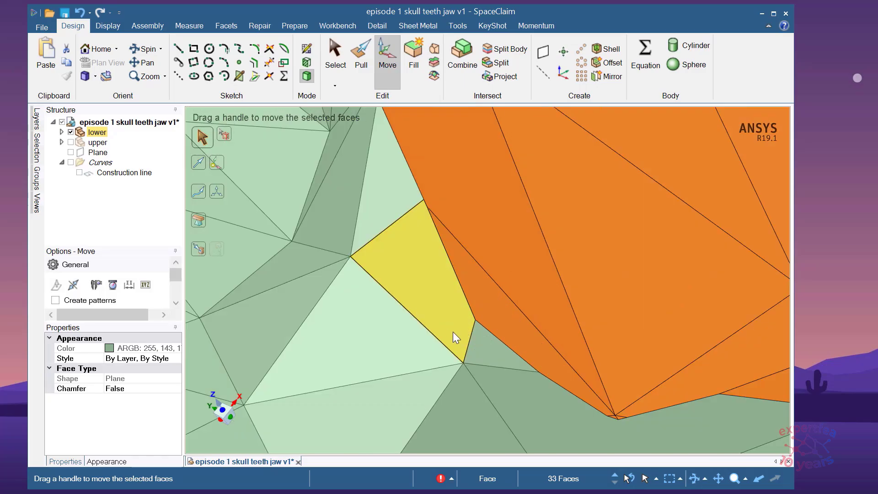
{"action": "left_click", "coordinate": [487, 354], "text": "ctrl"}
{"action": "scroll", "coordinate": [461, 369], "scroll_direction": "down", "scroll_amount": 3}
{"action": "middle_click_drag", "start_coordinate": [462, 382], "coordinate": [454, 339]}
{"action": "left_click", "coordinate": [454, 336], "text": "ctrl"}
{"action": "scroll", "coordinate": [418, 344], "scroll_direction": "down", "scroll_amount": 4}
{"action": "scroll", "coordinate": [407, 248], "scroll_direction": "up", "scroll_amount": 4}
Add the small face at the upper inner rim, try to delete the 37 selected faces, and clear the selection.
{"action": "middle_click_drag", "start_coordinate": [425, 297], "coordinate": [440, 341]}
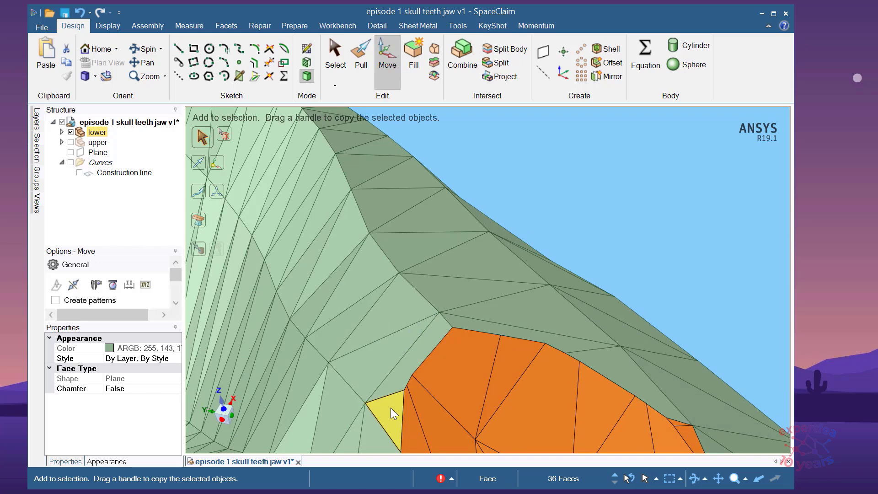
{"action": "left_click", "coordinate": [391, 407], "text": "ctrl"}
{"action": "middle_click_drag", "start_coordinate": [390, 408], "coordinate": [504, 212]}
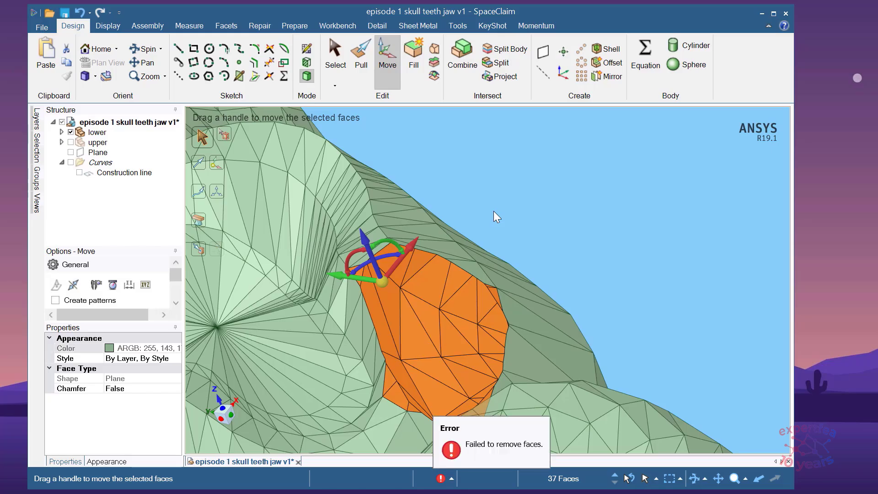
{"action": "middle_click_drag", "start_coordinate": [507, 246], "coordinate": [557, 227]}
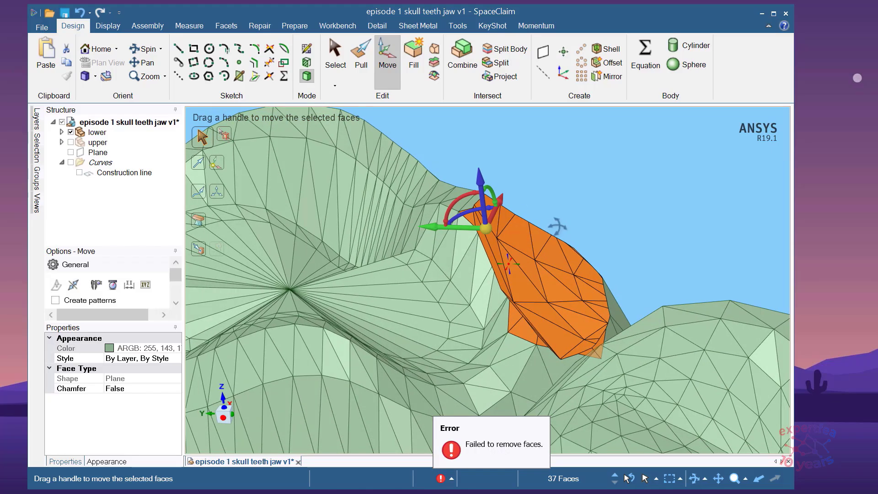
{"action": "left_click", "coordinate": [574, 213]}
Examine the molar's recessed patch and the contacts between the neighbouring lower teeth from several angles.
{"action": "middle_click_drag", "start_coordinate": [543, 299], "coordinate": [474, 336]}
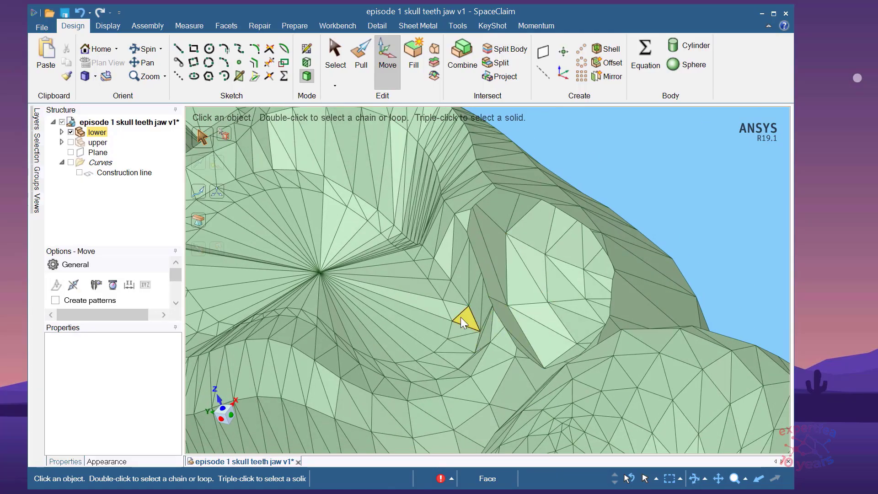
{"action": "scroll", "coordinate": [499, 263], "scroll_direction": "down", "scroll_amount": 4}
{"action": "middle_click_drag", "start_coordinate": [490, 242], "coordinate": [508, 316]}
{"action": "scroll", "coordinate": [507, 316], "scroll_direction": "down", "scroll_amount": 4}
{"action": "scroll", "coordinate": [286, 217], "scroll_direction": "up", "scroll_amount": 7}
{"action": "scroll", "coordinate": [404, 291], "scroll_direction": "down", "scroll_amount": 6}
{"action": "middle_click_drag", "start_coordinate": [588, 343], "coordinate": [617, 308]}
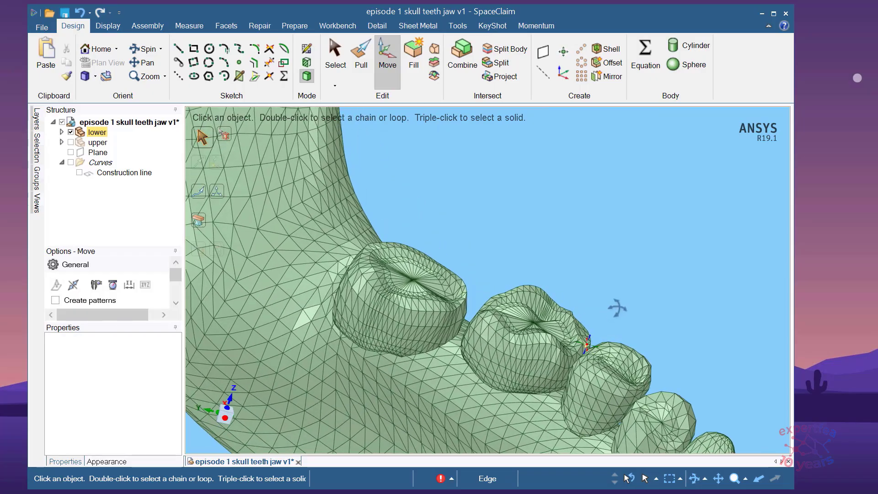
{"action": "scroll", "coordinate": [592, 349], "scroll_direction": "up", "scroll_amount": 3}
{"action": "scroll", "coordinate": [487, 327], "scroll_direction": "down", "scroll_amount": 3}
Hide the lower component and show the upper component.
{"action": "right_click", "coordinate": [532, 217]}
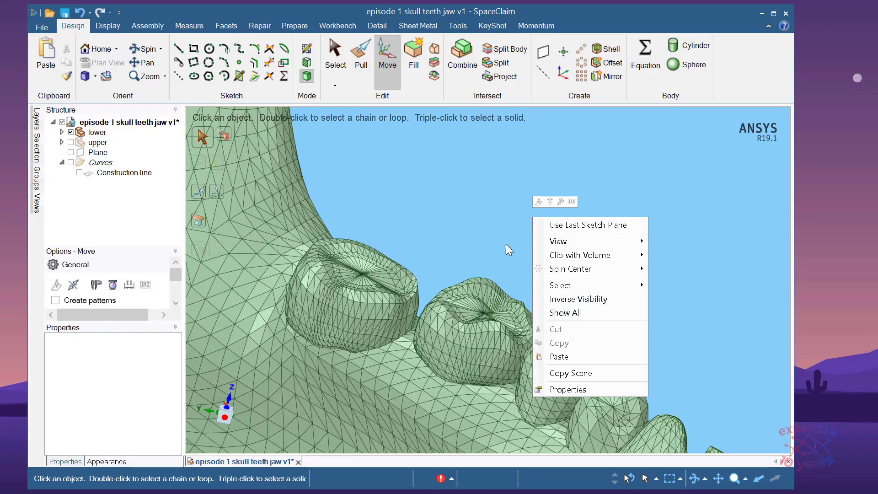
{"action": "left_click", "coordinate": [577, 312]}
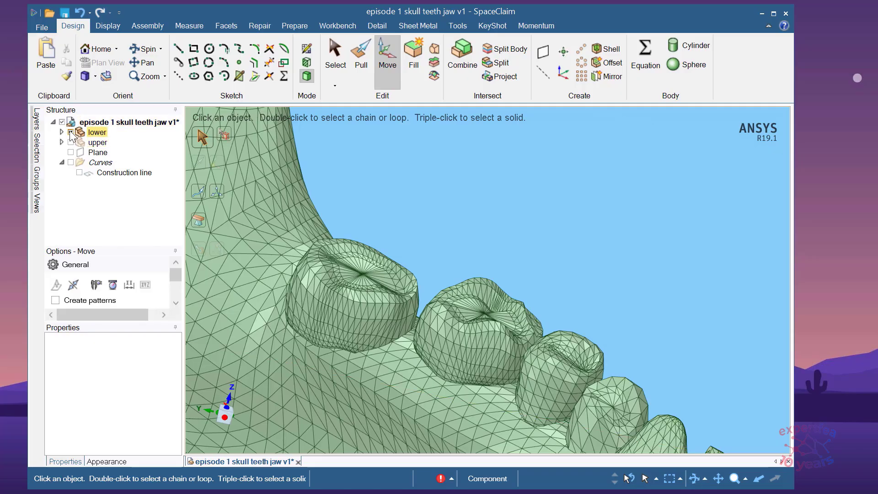
{"action": "left_click", "coordinate": [71, 132]}
{"action": "left_click", "coordinate": [70, 142]}
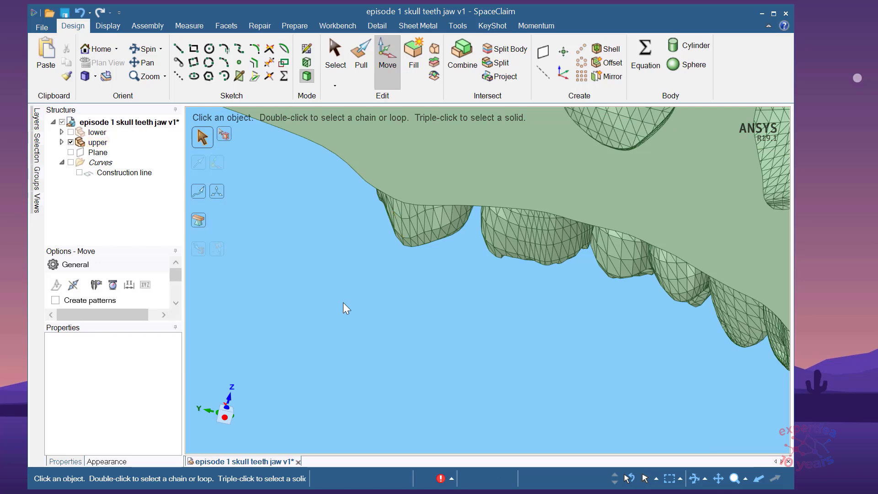
{"action": "scroll", "coordinate": [276, 329], "scroll_direction": "down", "scroll_amount": 1}
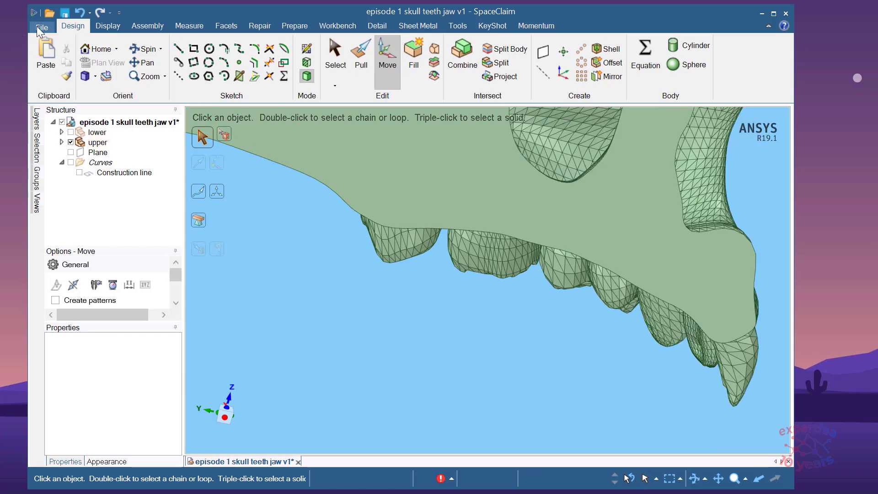
Save the current document and call up the Save As command.
{"action": "left_click", "coordinate": [65, 13]}
{"action": "left_click", "coordinate": [40, 28]}
{"action": "mouse_move", "coordinate": [68, 150]}
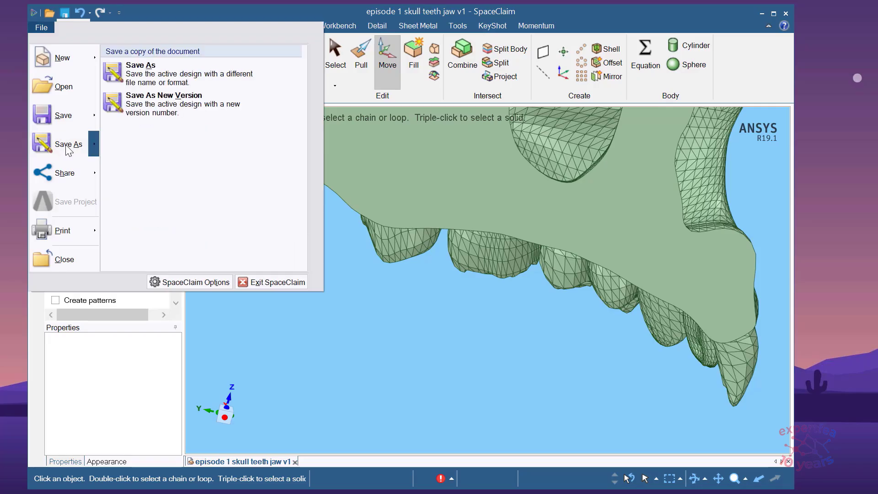
{"action": "left_click", "coordinate": [175, 78]}
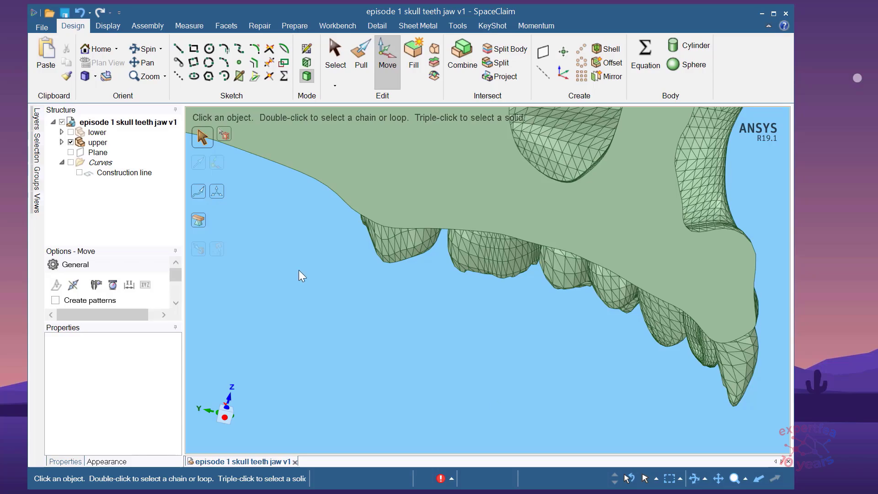
Internalize all components of the top-level skull document.
{"action": "left_click", "coordinate": [102, 122]}
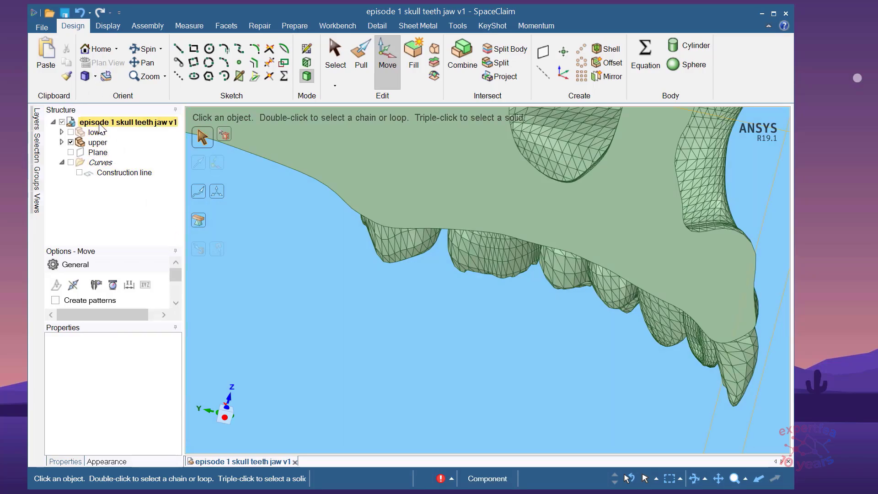
{"action": "right_click", "coordinate": [100, 121]}
{"action": "mouse_move", "coordinate": [205, 270]}
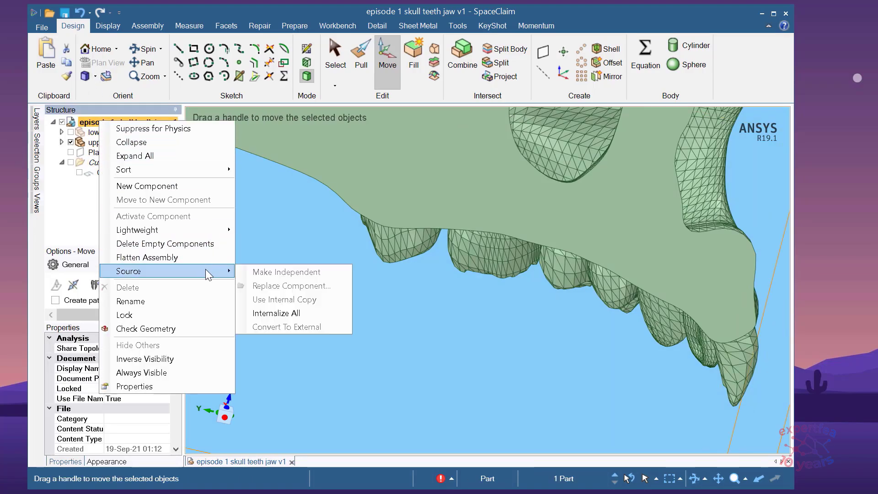
{"action": "left_click", "coordinate": [317, 313]}
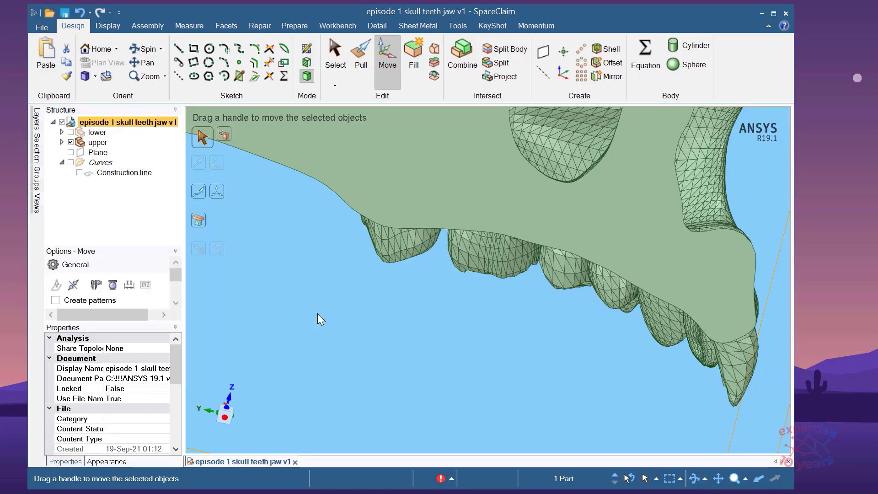
Save the design under the new name episode 1 skull teeth jaw v2 in the !!!ANSYS 19.1 work folder.
{"action": "left_click", "coordinate": [37, 28]}
{"action": "mouse_move", "coordinate": [81, 148]}
{"action": "left_click", "coordinate": [195, 70]}
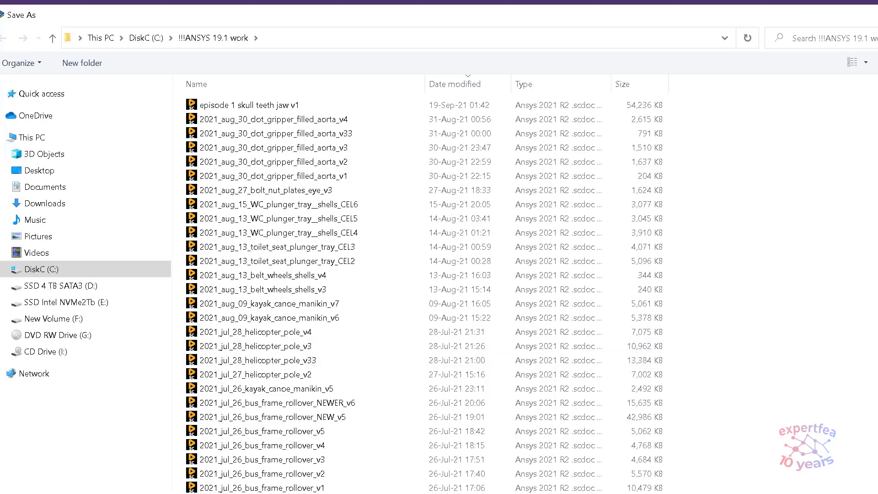
{"action": "key", "text": "Return"}
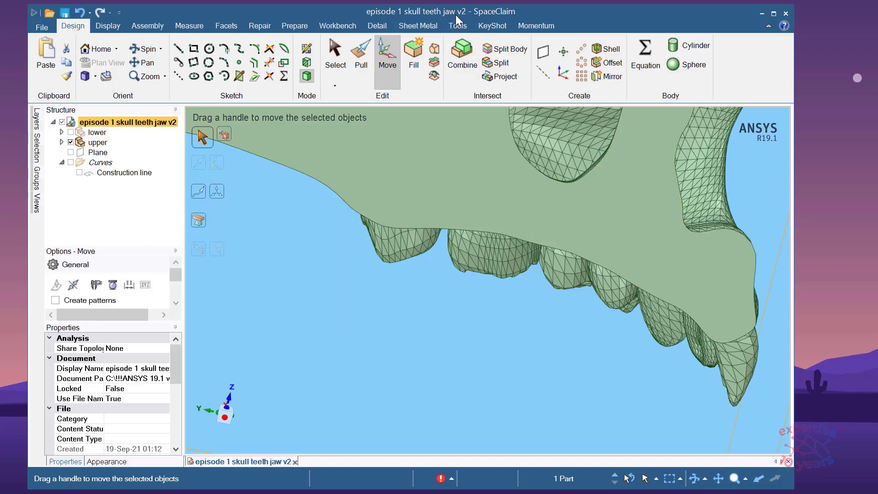
Inspect the upper row of teeth from the front, the side and underneath for surface defects.
{"action": "scroll", "coordinate": [439, 326], "scroll_direction": "down", "scroll_amount": 3}
{"action": "middle_click_drag", "start_coordinate": [593, 320], "coordinate": [614, 353]}
{"action": "scroll", "coordinate": [668, 357], "scroll_direction": "up", "scroll_amount": 3}
{"action": "scroll", "coordinate": [522, 348], "scroll_direction": "down", "scroll_amount": 1}
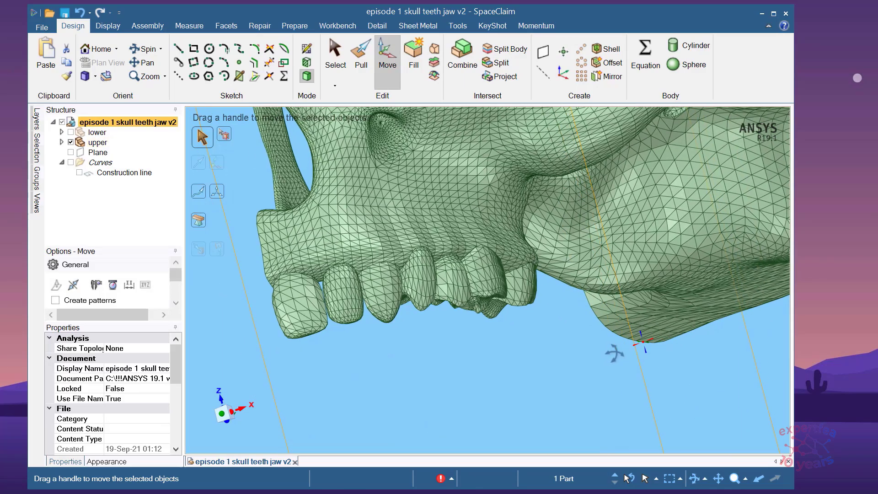
{"action": "scroll", "coordinate": [591, 331], "scroll_direction": "down", "scroll_amount": 3}
{"action": "scroll", "coordinate": [484, 333], "scroll_direction": "up", "scroll_amount": 5}
{"action": "scroll", "coordinate": [388, 319], "scroll_direction": "down", "scroll_amount": 3}
{"action": "scroll", "coordinate": [295, 235], "scroll_direction": "up", "scroll_amount": 3}
{"action": "middle_click_drag", "start_coordinate": [295, 235], "coordinate": [500, 203]}
{"action": "middle_click_drag", "start_coordinate": [490, 251], "coordinate": [494, 217]}
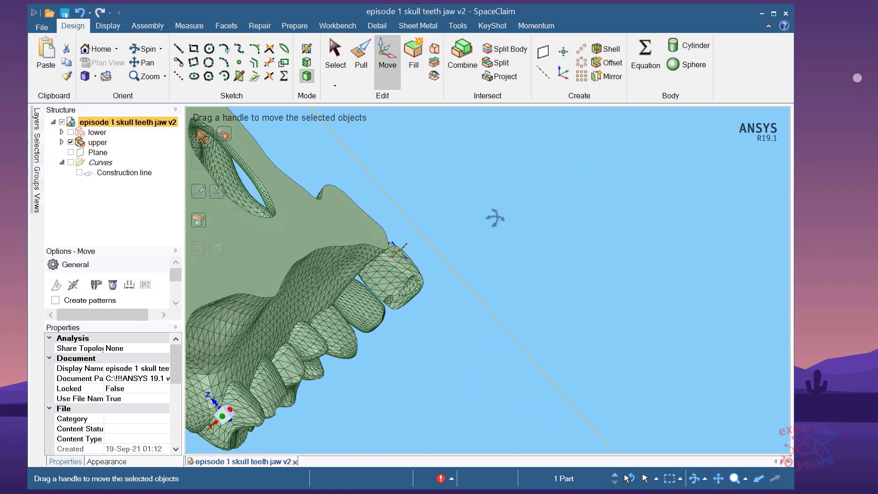
Isolate the front upper tooth by hiding all other bodies.
{"action": "scroll", "coordinate": [396, 300], "scroll_direction": "up", "scroll_amount": 5}
{"action": "middle_click_drag", "start_coordinate": [392, 301], "coordinate": [383, 311]}
{"action": "scroll", "coordinate": [383, 311], "scroll_direction": "up", "scroll_amount": 5}
{"action": "middle_click_drag", "start_coordinate": [376, 248], "coordinate": [346, 268]}
{"action": "left_click", "coordinate": [338, 245]}
{"action": "right_click", "coordinate": [339, 245]}
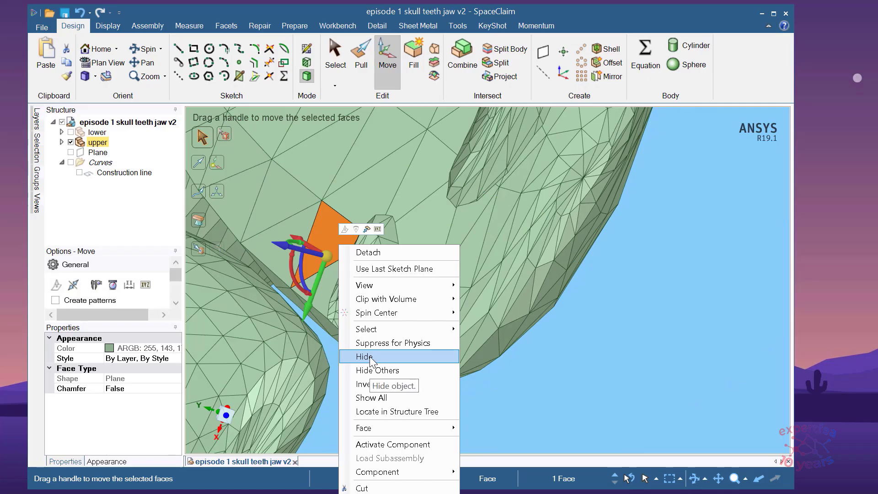
{"action": "left_click", "coordinate": [369, 370]}
{"action": "left_click", "coordinate": [369, 373]}
Select all faces of the smaller indentation on the isolated tooth, including the narrow sliver at its edge, and delete them.
{"action": "middle_click_drag", "start_coordinate": [347, 343], "coordinate": [398, 269]}
{"action": "scroll", "coordinate": [275, 375], "scroll_direction": "up", "scroll_amount": 3}
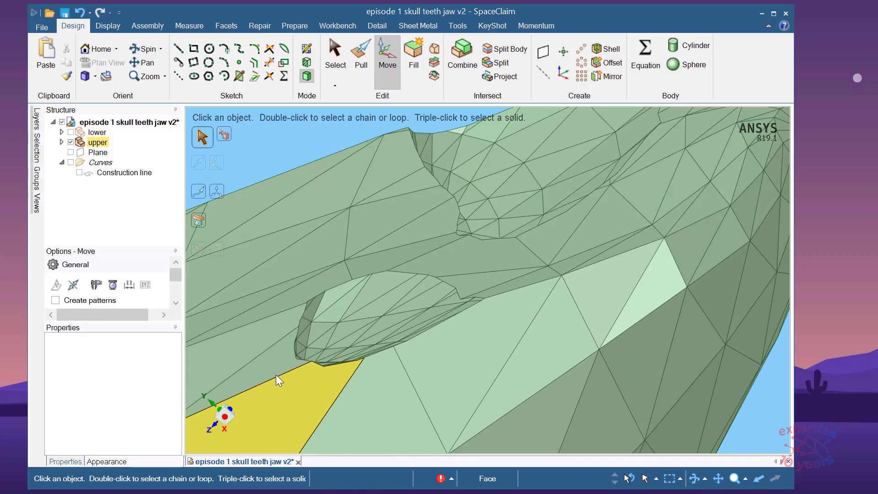
{"action": "left_click_drag", "start_coordinate": [272, 238], "coordinate": [484, 399]}
{"action": "scroll", "coordinate": [484, 314], "scroll_direction": "up", "scroll_amount": 5}
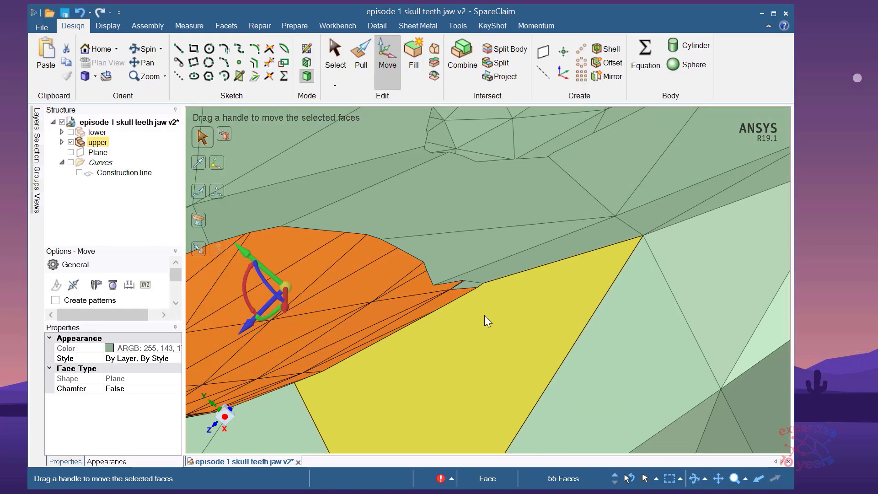
{"action": "middle_click_drag", "start_coordinate": [492, 368], "coordinate": [476, 349]}
{"action": "left_click", "coordinate": [479, 252], "text": "ctrl"}
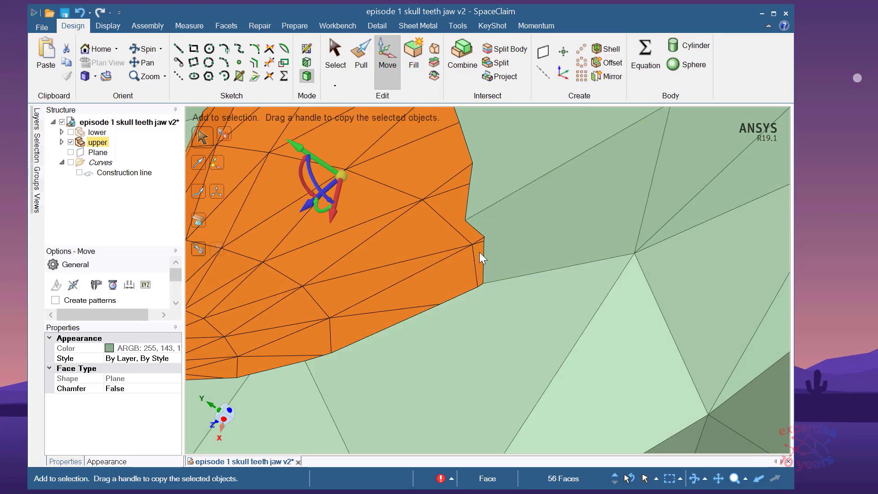
{"action": "scroll", "coordinate": [503, 328], "scroll_direction": "down", "scroll_amount": 3}
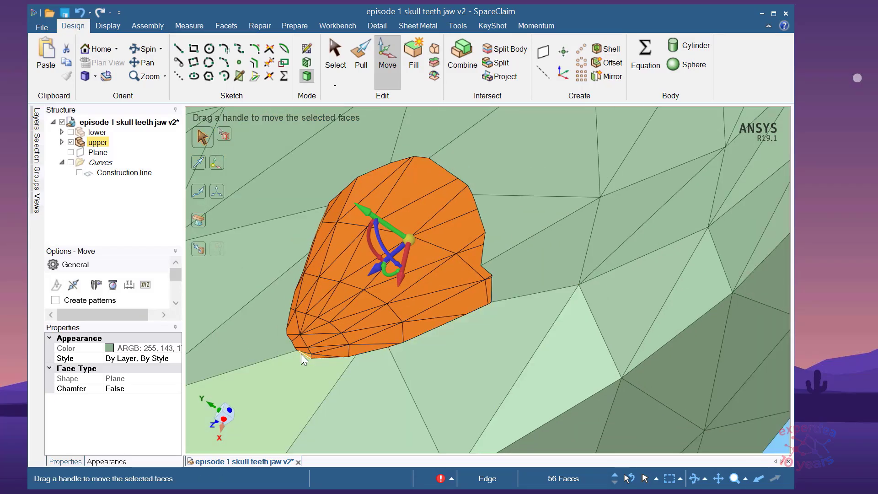
{"action": "key", "text": "Delete"}
{"action": "scroll", "coordinate": [382, 301], "scroll_direction": "down", "scroll_amount": 5}
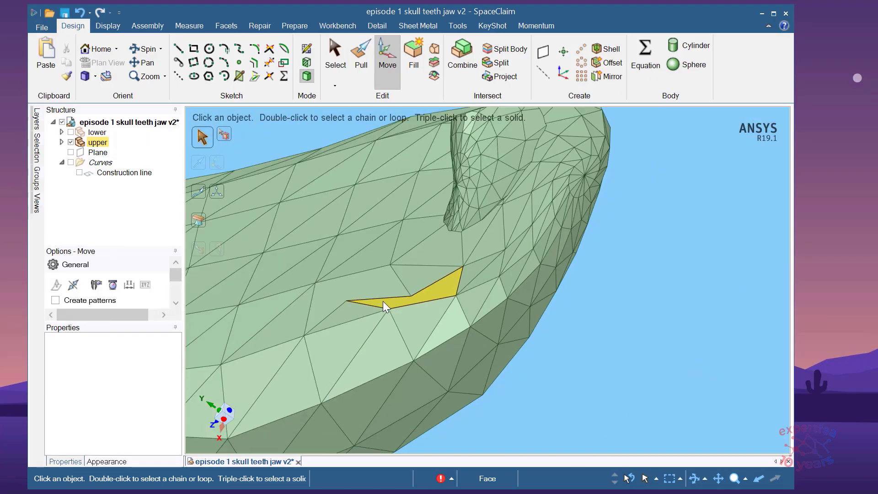
Try to delete the faces of the larger indentation near the tooth's rounded end, leaving the surrounding faces out of the selection.
{"action": "middle_click_drag", "start_coordinate": [445, 281], "coordinate": [505, 216]}
{"action": "scroll", "coordinate": [457, 246], "scroll_direction": "up", "scroll_amount": 4}
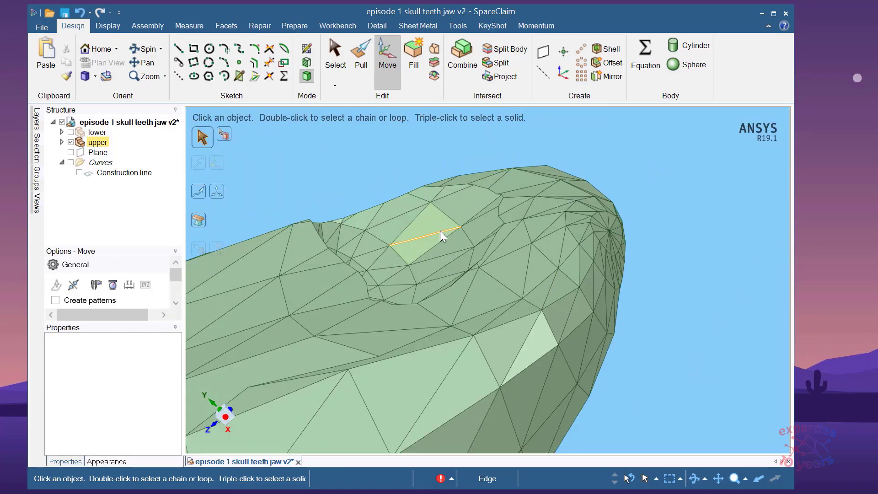
{"action": "scroll", "coordinate": [357, 183], "scroll_direction": "down", "scroll_amount": 3}
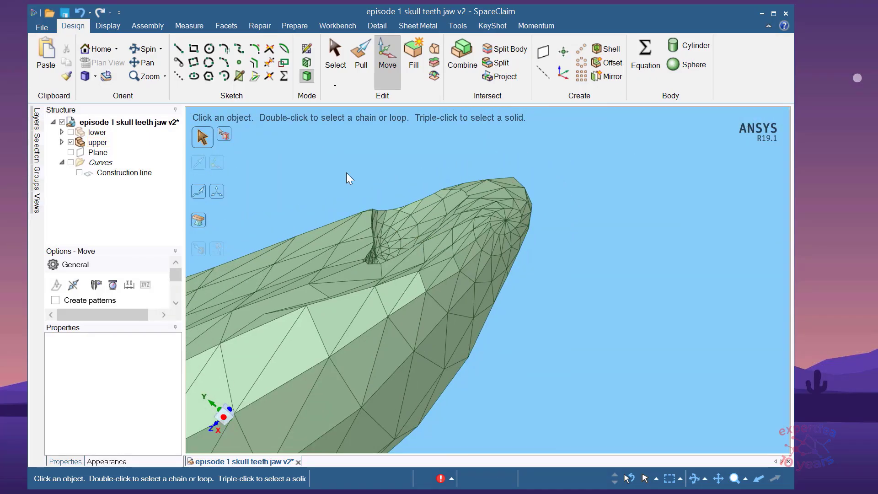
{"action": "left_click_drag", "start_coordinate": [328, 149], "coordinate": [471, 305]}
{"action": "middle_click_drag", "start_coordinate": [555, 302], "coordinate": [532, 351]}
{"action": "scroll", "coordinate": [385, 275], "scroll_direction": "up", "scroll_amount": 3}
{"action": "scroll", "coordinate": [424, 229], "scroll_direction": "down", "scroll_amount": 2}
{"action": "middle_click_drag", "start_coordinate": [457, 257], "coordinate": [502, 255]}
{"action": "left_click_drag", "start_coordinate": [317, 142], "coordinate": [468, 378]}
{"action": "middle_click_drag", "start_coordinate": [592, 303], "coordinate": [496, 267]}
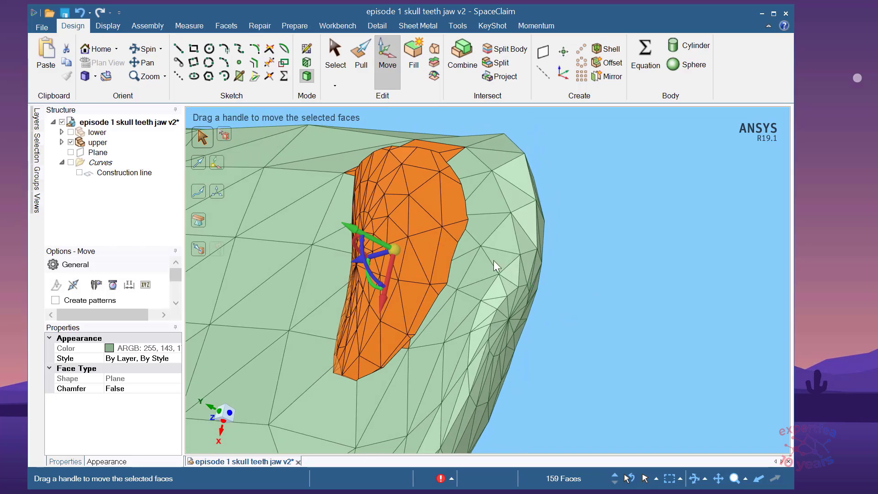
{"action": "scroll", "coordinate": [496, 266], "scroll_direction": "up", "scroll_amount": 5}
{"action": "left_click", "coordinate": [385, 220], "text": "ctrl"}
{"action": "middle_click_drag", "start_coordinate": [334, 236], "coordinate": [511, 219]}
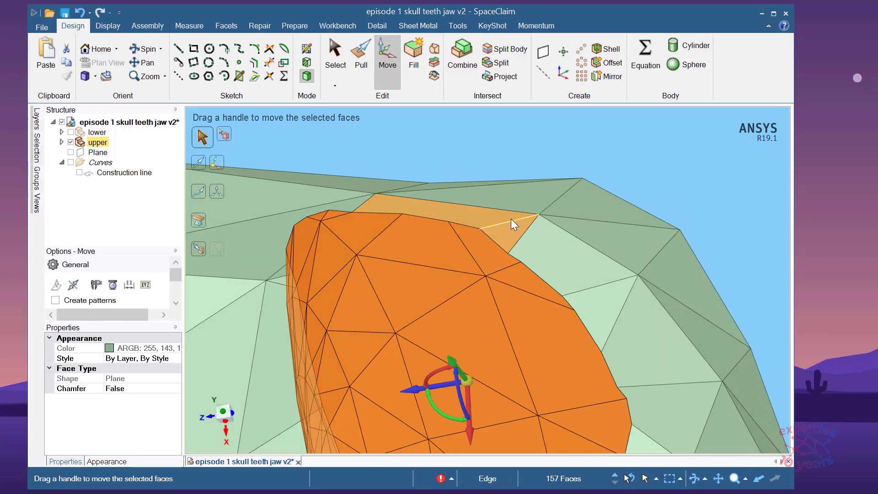
{"action": "left_click", "coordinate": [486, 216], "text": "ctrl"}
{"action": "left_click", "coordinate": [495, 229], "text": "ctrl"}
{"action": "scroll", "coordinate": [394, 171], "scroll_direction": "down", "scroll_amount": 3}
{"action": "middle_click_drag", "start_coordinate": [434, 182], "coordinate": [432, 427]}
{"action": "scroll", "coordinate": [443, 377], "scroll_direction": "up", "scroll_amount": 4}
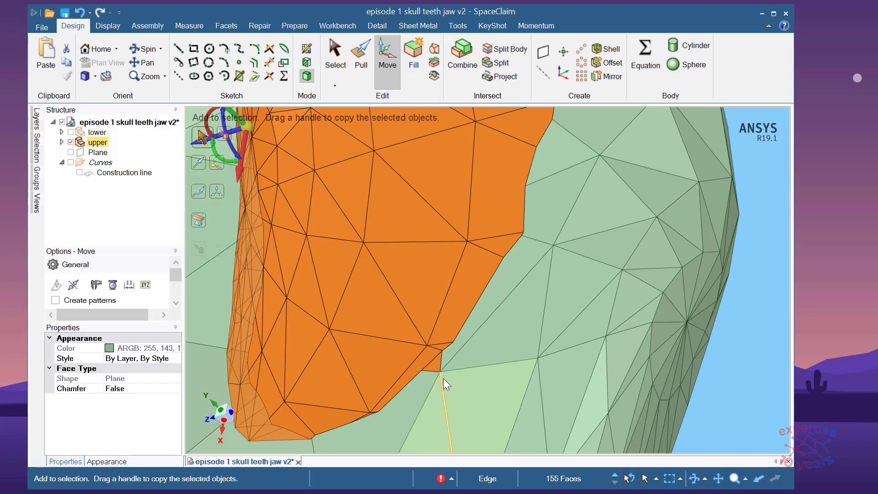
{"action": "left_click", "coordinate": [437, 363], "text": "ctrl"}
{"action": "middle_click_drag", "start_coordinate": [468, 270], "coordinate": [447, 322]}
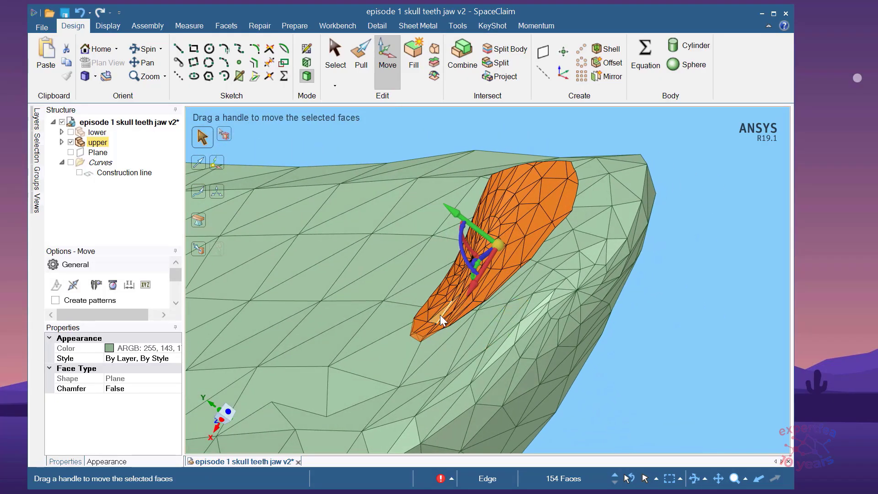
{"action": "key", "text": "Delete"}
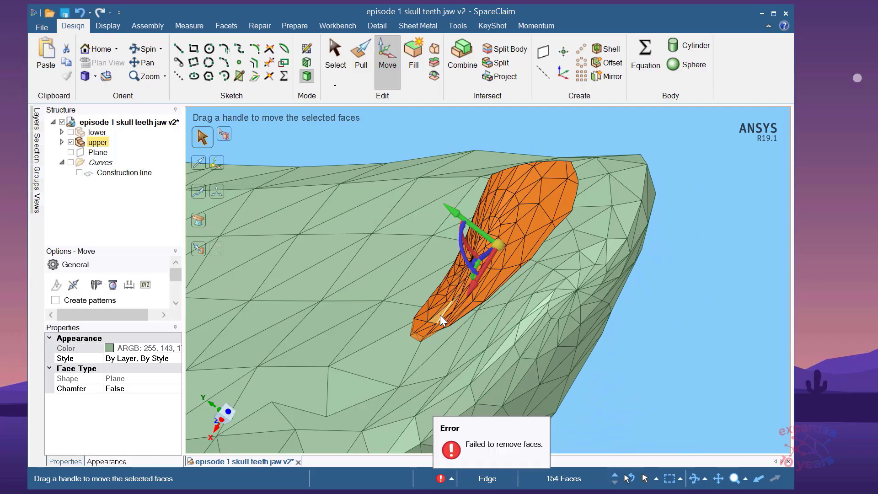
Examine the boundary of the selected indentation faces for problem spots and clear the selection.
{"action": "middle_click_drag", "start_coordinate": [630, 346], "coordinate": [439, 389]}
{"action": "scroll", "coordinate": [395, 407], "scroll_direction": "up", "scroll_amount": 4}
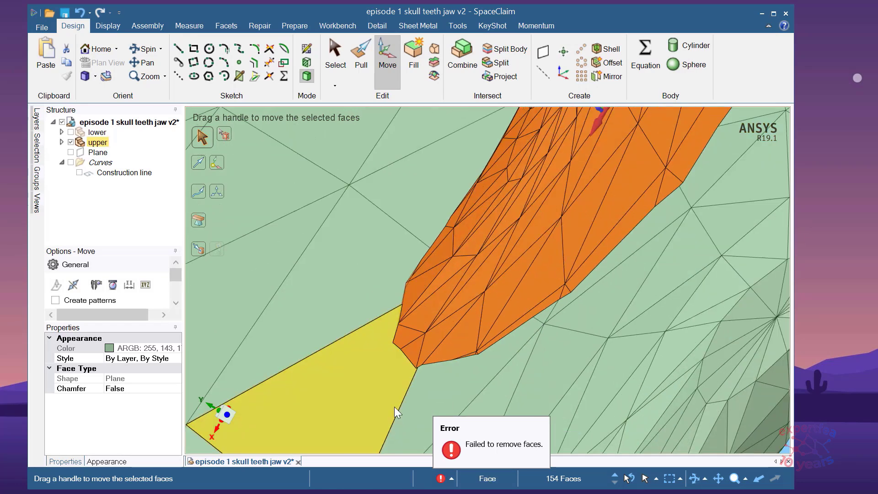
{"action": "scroll", "coordinate": [407, 359], "scroll_direction": "up", "scroll_amount": 3}
{"action": "scroll", "coordinate": [404, 383], "scroll_direction": "up", "scroll_amount": 3}
{"action": "scroll", "coordinate": [320, 370], "scroll_direction": "down", "scroll_amount": 3}
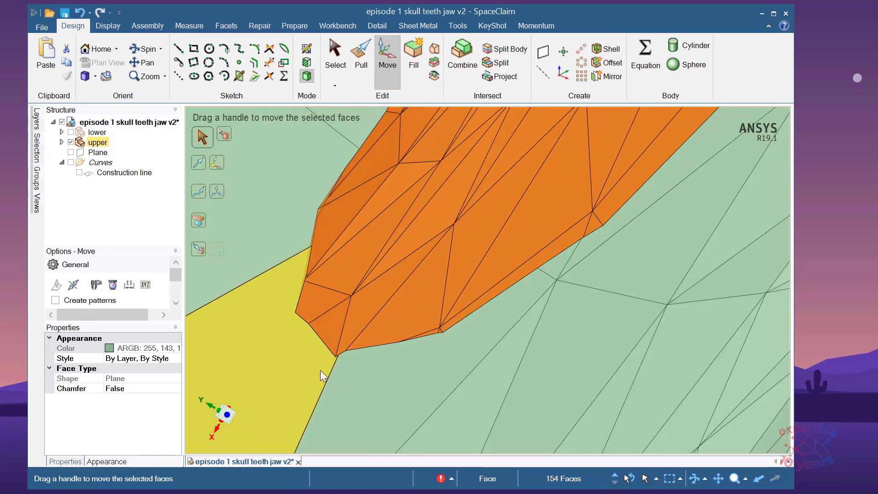
{"action": "middle_click_drag", "start_coordinate": [361, 369], "coordinate": [424, 319]}
{"action": "scroll", "coordinate": [329, 317], "scroll_direction": "down", "scroll_amount": 10}
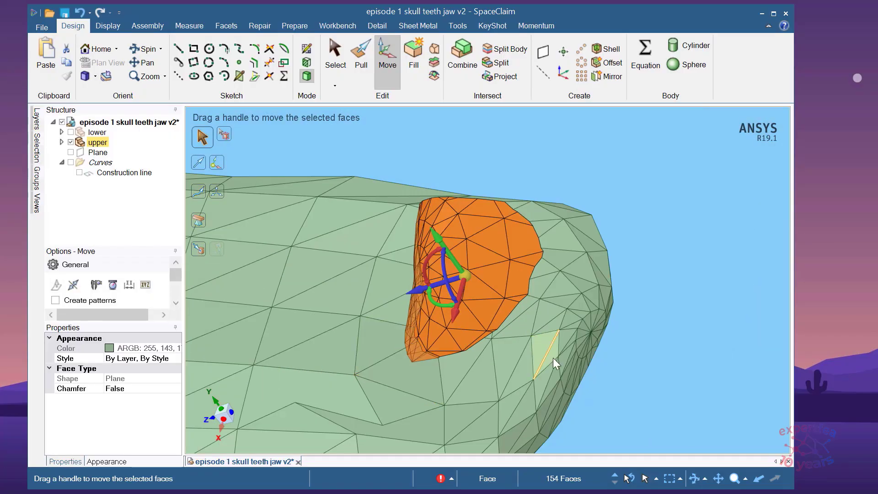
{"action": "scroll", "coordinate": [419, 183], "scroll_direction": "up", "scroll_amount": 2}
{"action": "scroll", "coordinate": [419, 183], "scroll_direction": "up", "scroll_amount": 3}
{"action": "middle_click_drag", "start_coordinate": [456, 233], "coordinate": [443, 337]}
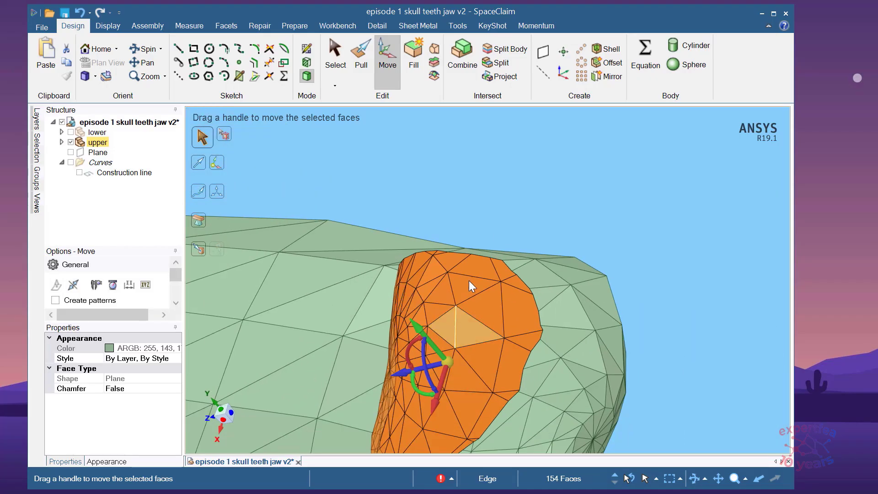
{"action": "left_click", "coordinate": [487, 182]}
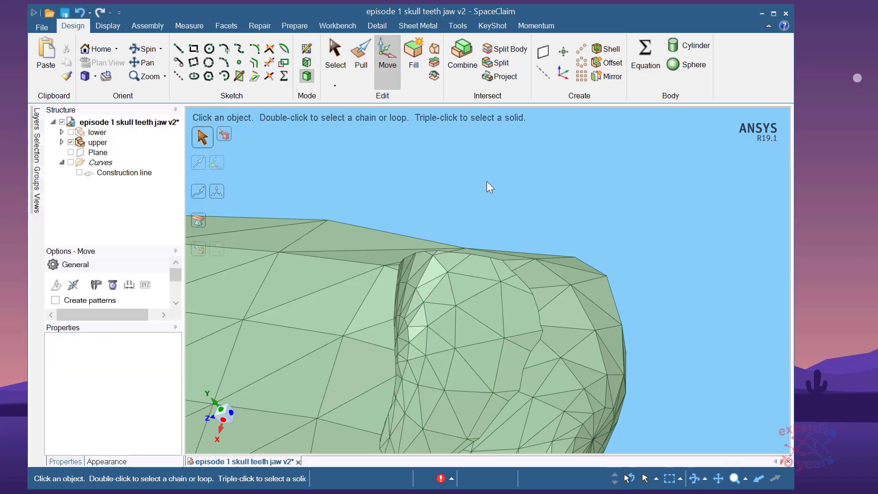
Detach one triangular face in the middle of the larger indentation as a separate surface.
{"action": "scroll", "coordinate": [454, 272], "scroll_direction": "down", "scroll_amount": 3}
{"action": "scroll", "coordinate": [410, 268], "scroll_direction": "up", "scroll_amount": 2}
{"action": "left_click", "coordinate": [464, 297]}
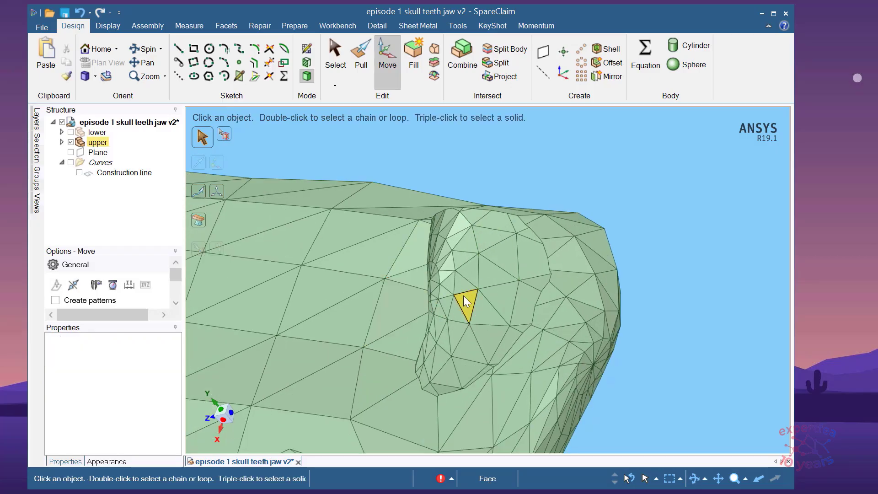
{"action": "scroll", "coordinate": [491, 295], "scroll_direction": "up", "scroll_amount": 3}
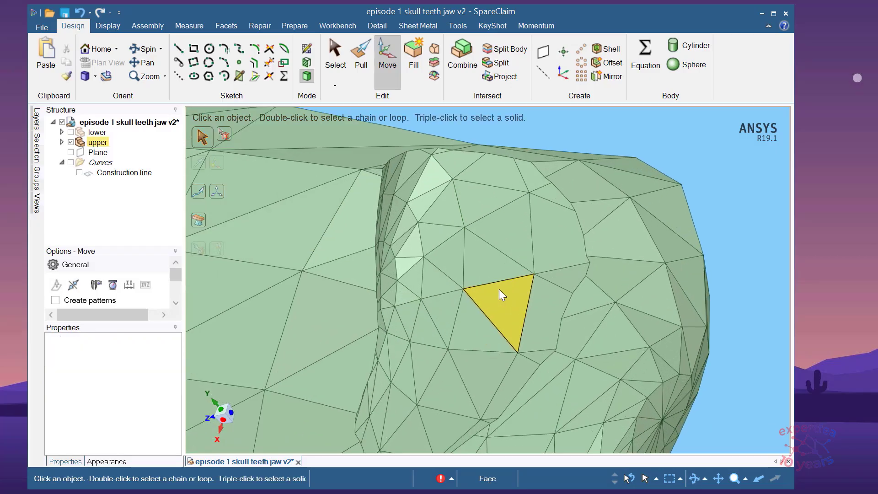
{"action": "left_click", "coordinate": [478, 261]}
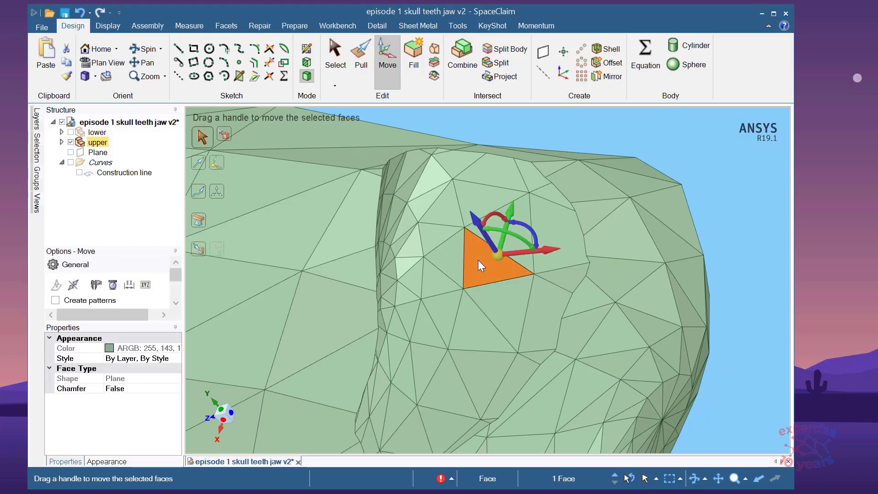
{"action": "right_click", "coordinate": [478, 260]}
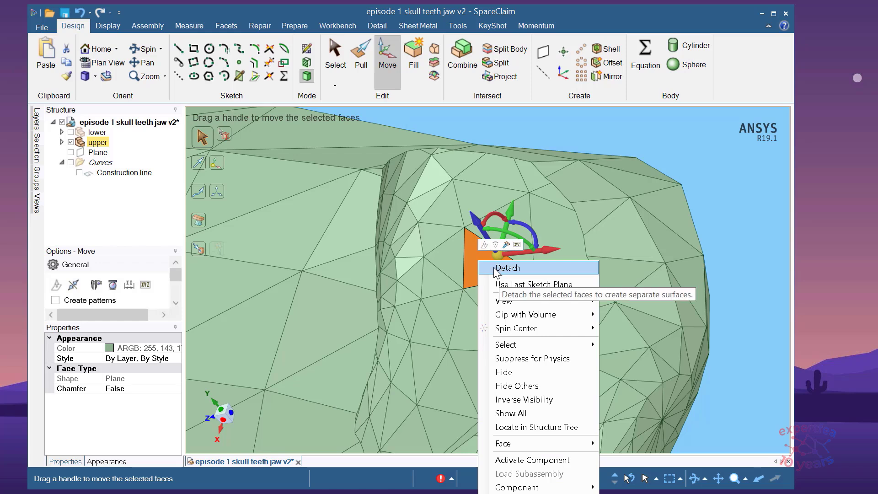
{"action": "left_click", "coordinate": [494, 268]}
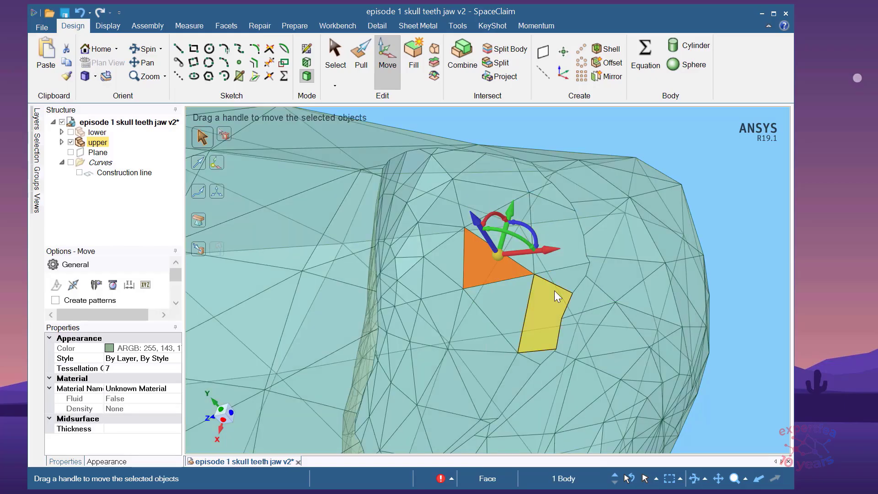
Expand the upper component and highlight the detached surface and the opened tooth body in turn to identify them.
{"action": "scroll", "coordinate": [555, 290], "scroll_direction": "down", "scroll_amount": 3}
{"action": "left_click", "coordinate": [690, 306]}
{"action": "middle_click_drag", "start_coordinate": [574, 344], "coordinate": [553, 325]}
{"action": "left_click", "coordinate": [410, 317]}
{"action": "left_click", "coordinate": [549, 204]}
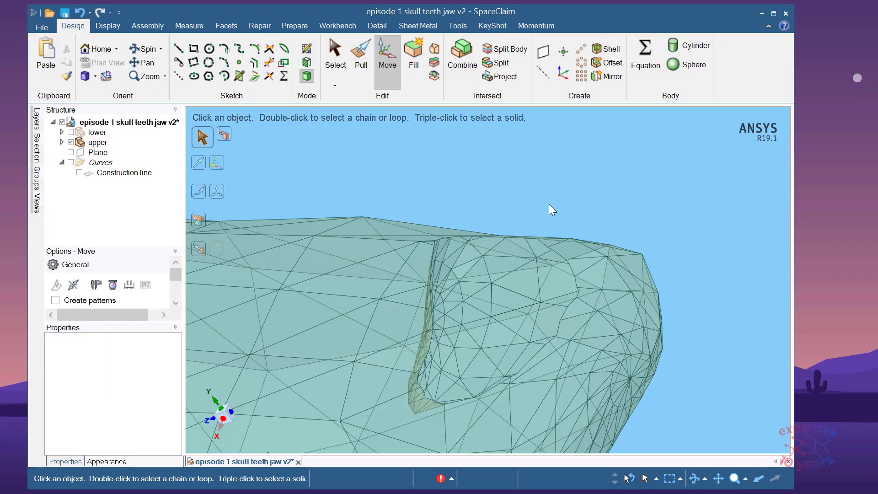
{"action": "left_click", "coordinate": [61, 143]}
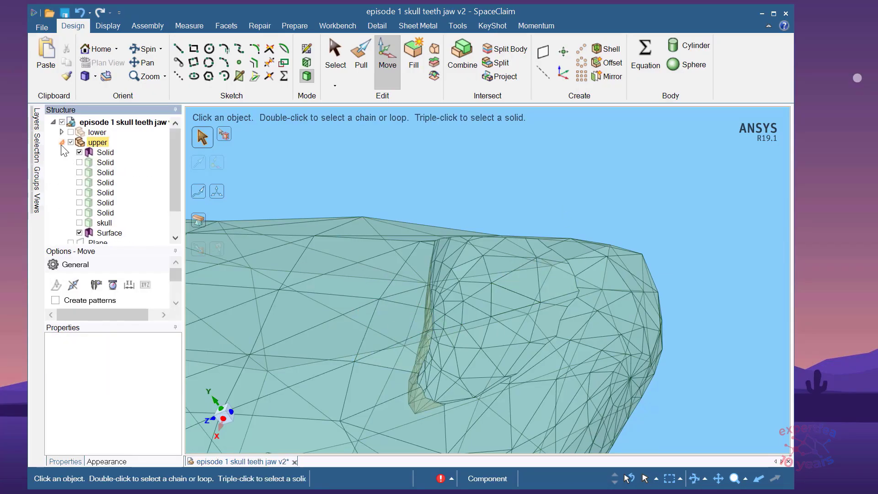
{"action": "left_click", "coordinate": [112, 233]}
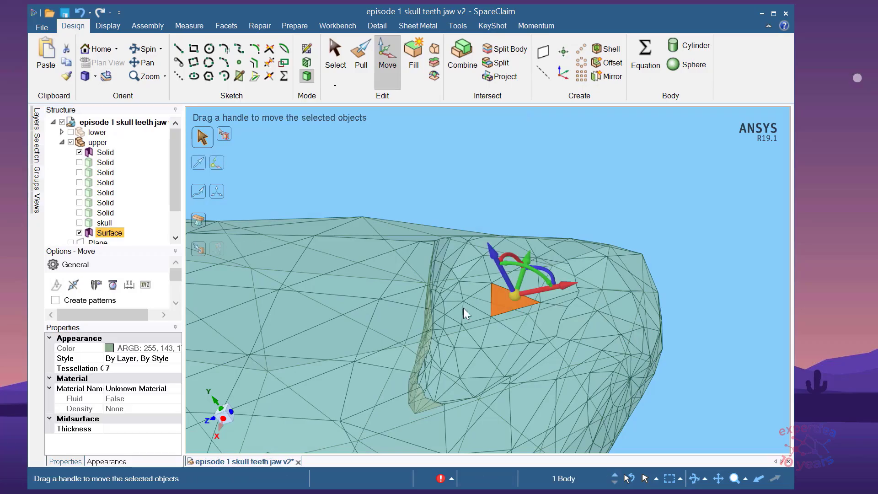
{"action": "left_click", "coordinate": [105, 153]}
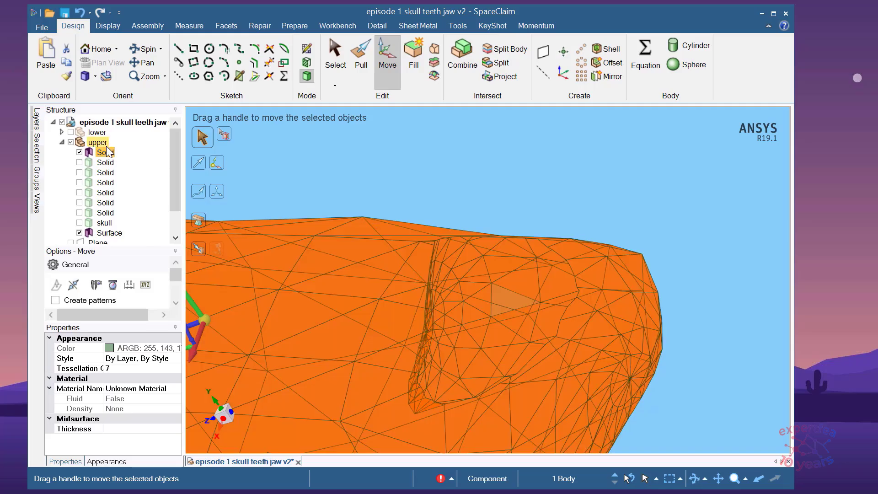
{"action": "middle_click_drag", "start_coordinate": [712, 278], "coordinate": [713, 288]}
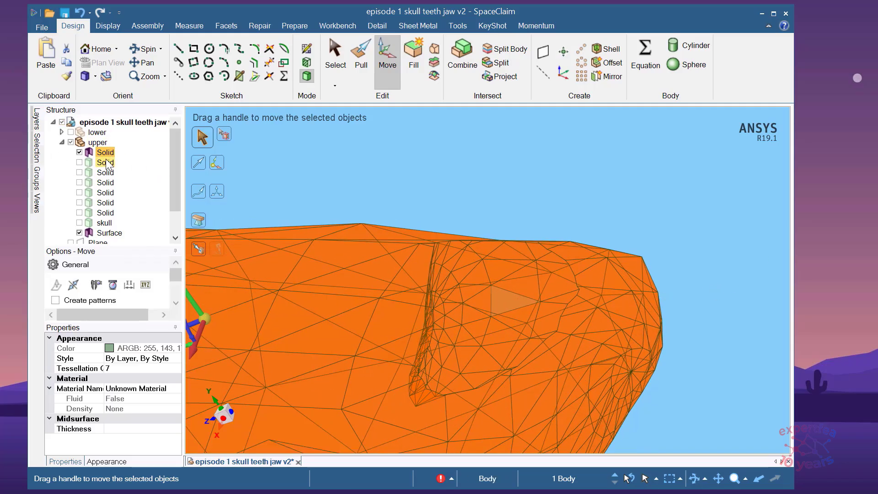
{"action": "left_click", "coordinate": [456, 164]}
{"action": "middle_click_drag", "start_coordinate": [662, 338], "coordinate": [670, 311]}
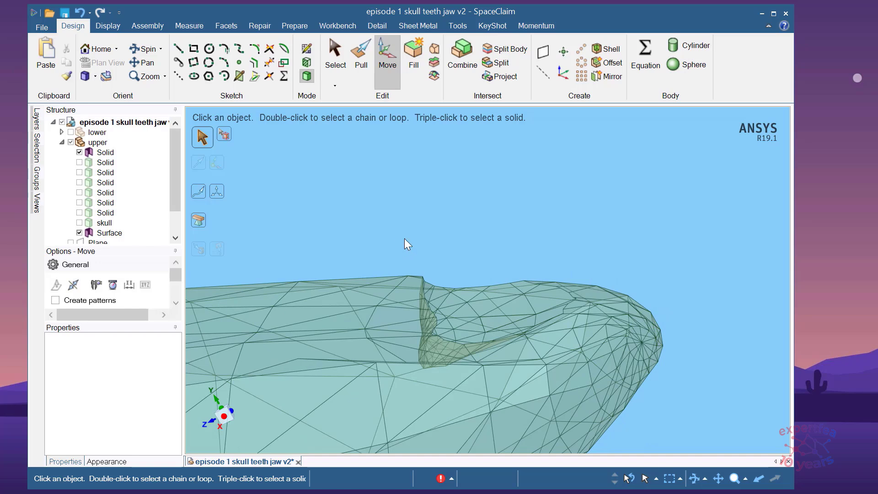
Select the larger indentation's faces together with the detached surface, leaving out the stray faces along the upper edge and rounded side.
{"action": "left_click_drag", "start_coordinate": [407, 231], "coordinate": [579, 377]}
{"action": "middle_click_drag", "start_coordinate": [579, 378], "coordinate": [642, 288]}
{"action": "scroll", "coordinate": [421, 284], "scroll_direction": "up", "scroll_amount": 4}
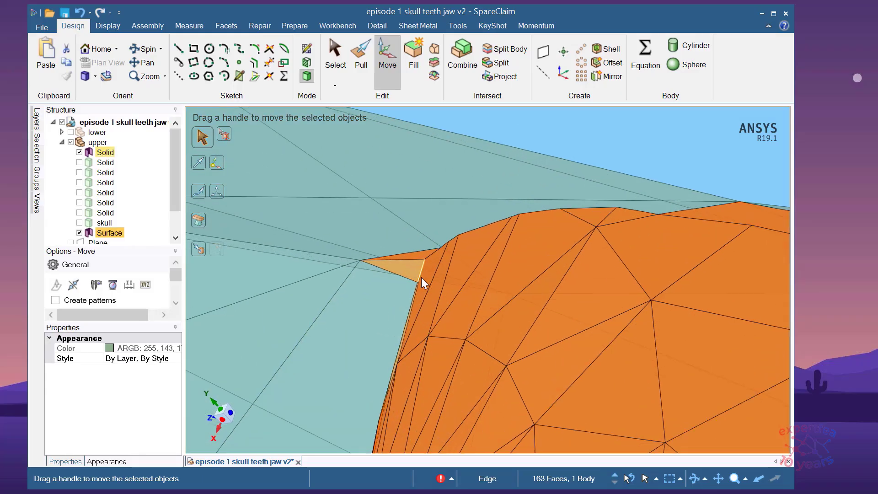
{"action": "left_click", "coordinate": [416, 268], "text": "ctrl"}
{"action": "left_click", "coordinate": [421, 253], "text": "ctrl"}
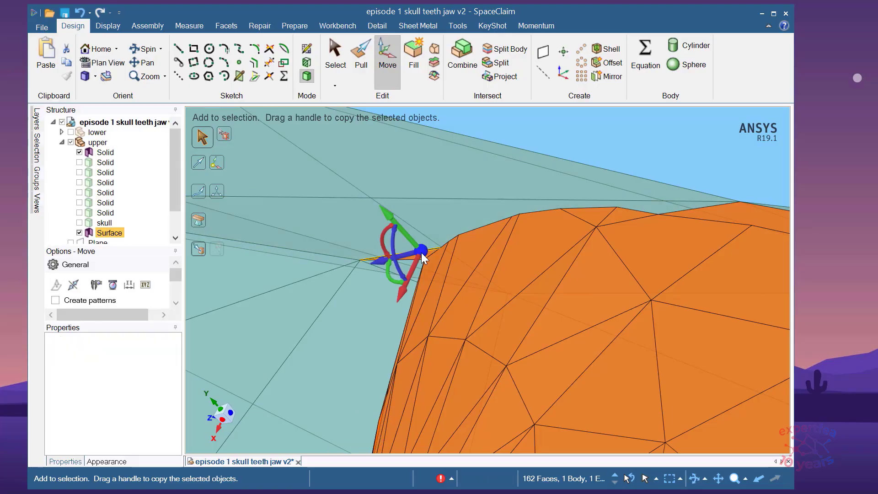
{"action": "left_click", "coordinate": [430, 249], "text": "ctrl"}
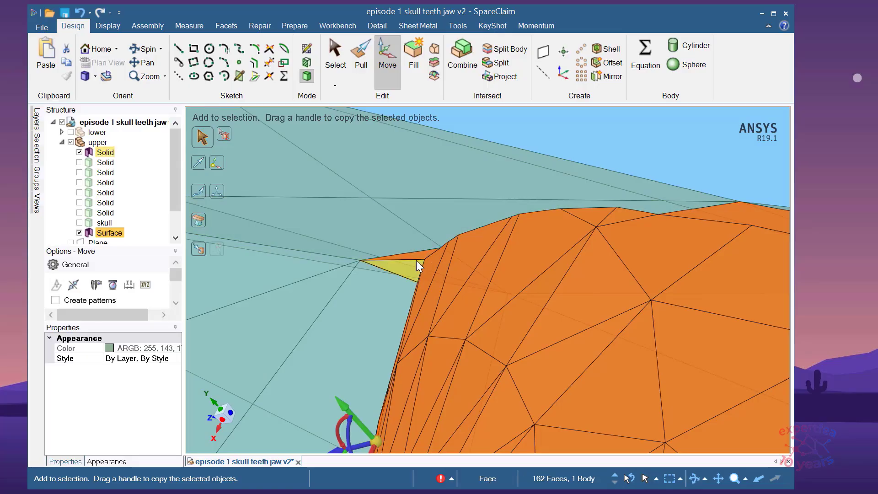
{"action": "left_click", "coordinate": [418, 255], "text": "ctrl"}
{"action": "scroll", "coordinate": [348, 203], "scroll_direction": "down", "scroll_amount": 3}
{"action": "middle_click_drag", "start_coordinate": [584, 255], "coordinate": [595, 289]}
{"action": "left_click", "coordinate": [658, 233], "text": "ctrl"}
{"action": "left_click", "coordinate": [670, 267], "text": "ctrl"}
{"action": "scroll", "coordinate": [513, 190], "scroll_direction": "down", "scroll_amount": 3}
{"action": "scroll", "coordinate": [539, 273], "scroll_direction": "down", "scroll_amount": 3}
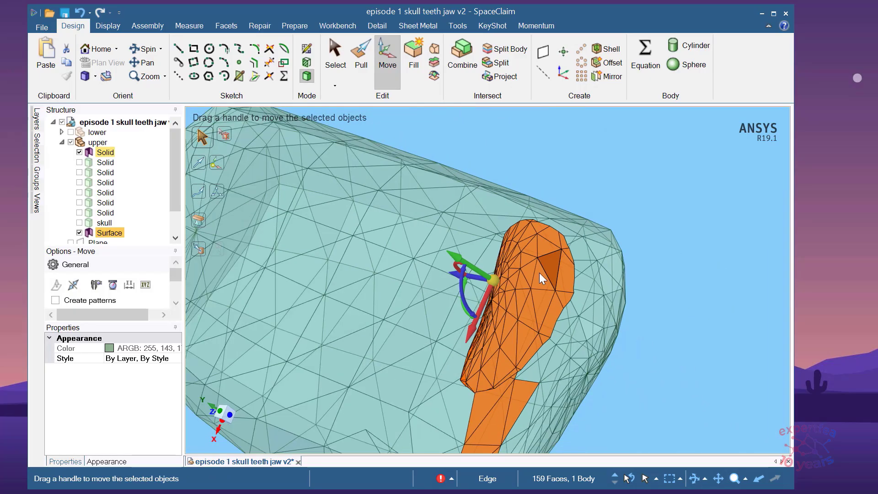
Remove the faces beyond the indentation's narrow end from the selection and delete the indentation faces with the detached surface.
{"action": "scroll", "coordinate": [504, 415], "scroll_direction": "up", "scroll_amount": 3}
{"action": "scroll", "coordinate": [473, 285], "scroll_direction": "down", "scroll_amount": 3}
{"action": "scroll", "coordinate": [498, 290], "scroll_direction": "up", "scroll_amount": 3}
{"action": "left_click", "coordinate": [503, 277], "text": "ctrl"}
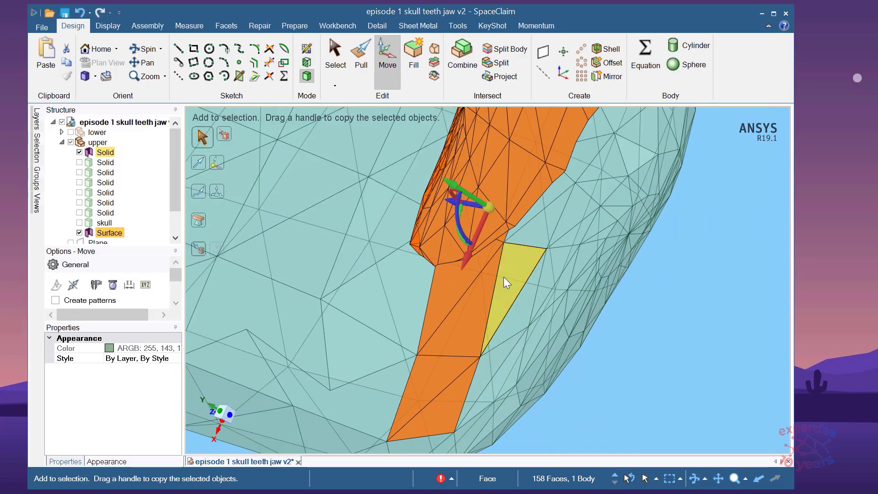
{"action": "left_click", "coordinate": [464, 327], "text": "ctrl"}
{"action": "left_click", "coordinate": [435, 365], "text": "ctrl"}
{"action": "left_click", "coordinate": [446, 391], "text": "ctrl"}
{"action": "left_click", "coordinate": [450, 298], "text": "ctrl"}
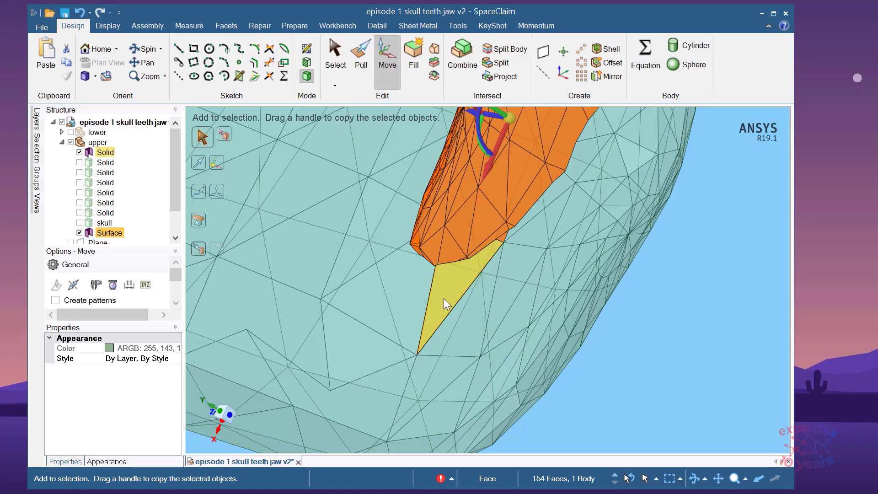
{"action": "scroll", "coordinate": [499, 256], "scroll_direction": "up", "scroll_amount": 2}
{"action": "left_click", "coordinate": [506, 251], "text": "ctrl"}
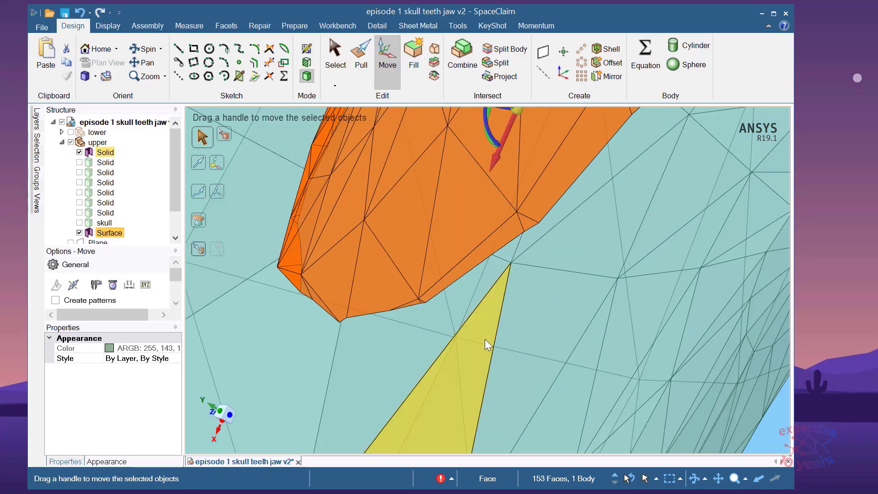
{"action": "scroll", "coordinate": [451, 361], "scroll_direction": "down", "scroll_amount": 1}
{"action": "middle_click_drag", "start_coordinate": [467, 329], "coordinate": [488, 241]}
{"action": "key", "text": "Delete"}
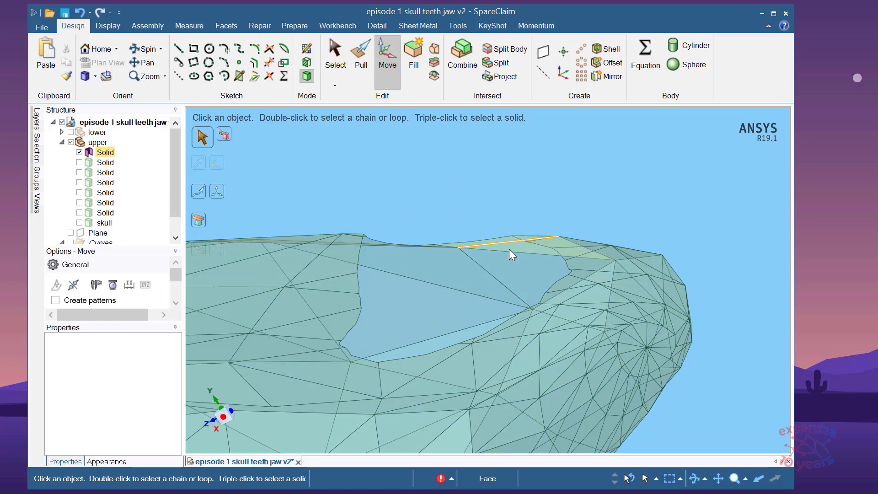
Fill the open hole near the tooth's rounded end with the Missing Faces repair and inspect the patched surface.
{"action": "scroll", "coordinate": [506, 257], "scroll_direction": "down", "scroll_amount": 4}
{"action": "scroll", "coordinate": [419, 296], "scroll_direction": "up", "scroll_amount": 3}
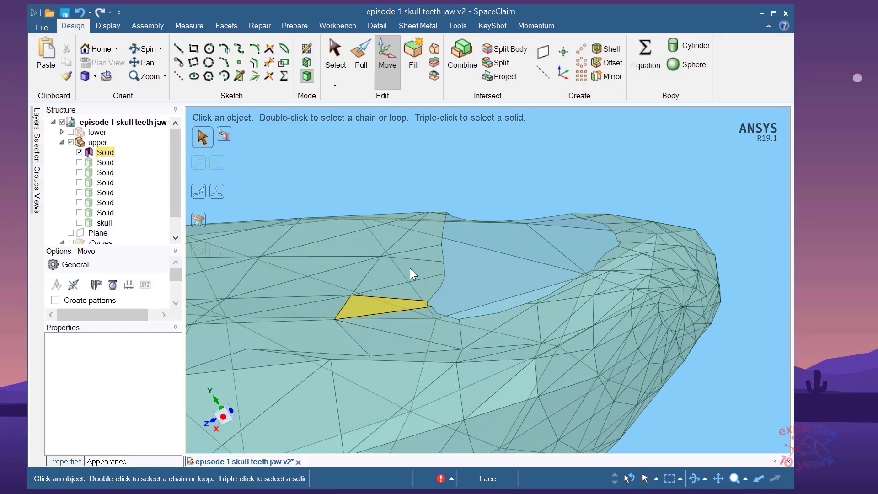
{"action": "left_click", "coordinate": [259, 26]}
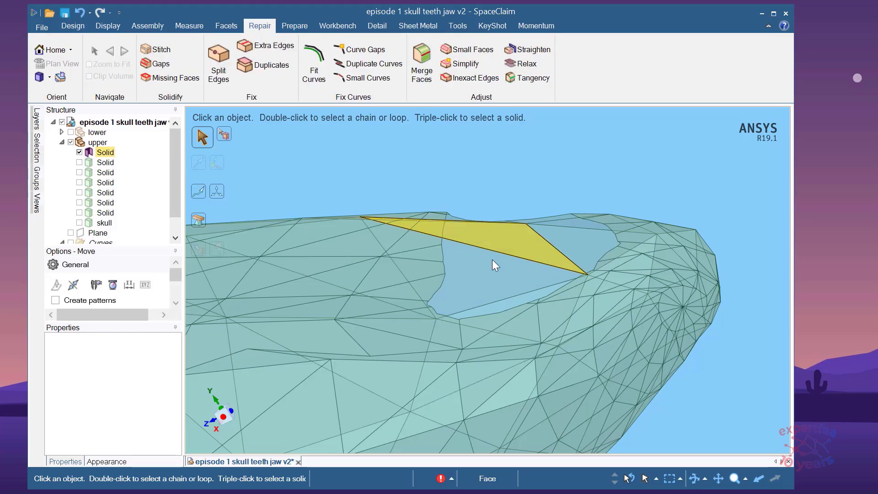
{"action": "left_click", "coordinate": [166, 80]}
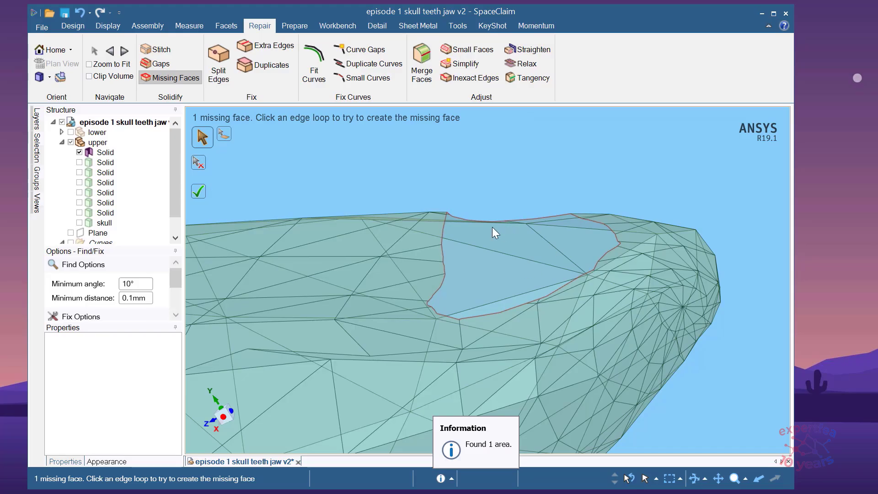
{"action": "left_click", "coordinate": [201, 195]}
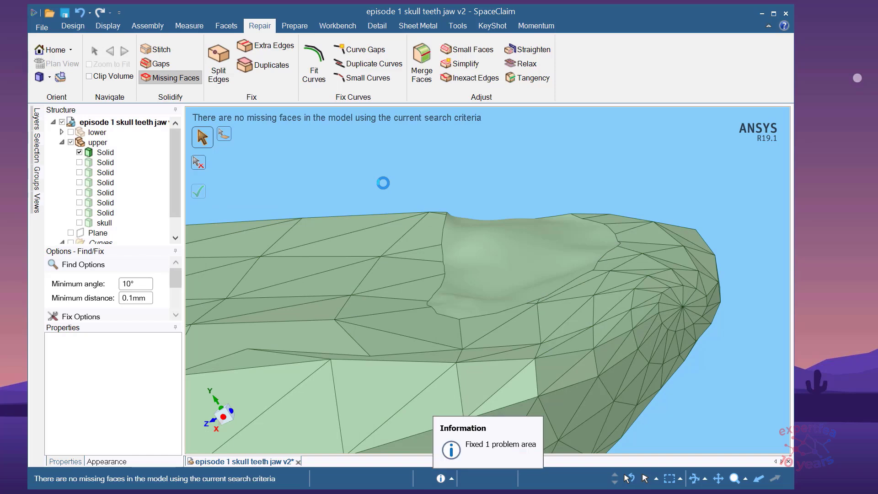
{"action": "mouse_move", "coordinate": [548, 267]}
{"action": "middle_mouse_down"}
{"action": "mouse_move", "coordinate": [530, 249]}
{"action": "mouse_move", "coordinate": [555, 273]}
{"action": "mouse_move", "coordinate": [525, 290]}
{"action": "mouse_move", "coordinate": [538, 248]}
{"action": "middle_mouse_up"}
{"action": "scroll", "coordinate": [555, 244], "scroll_direction": "up", "scroll_amount": 3}
{"action": "mouse_move", "coordinate": [543, 281]}
{"action": "middle_mouse_down"}
{"action": "mouse_move", "coordinate": [526, 263]}
{"action": "mouse_move", "coordinate": [525, 294]}
{"action": "mouse_move", "coordinate": [513, 266]}
{"action": "mouse_move", "coordinate": [539, 276]}
{"action": "middle_mouse_up"}
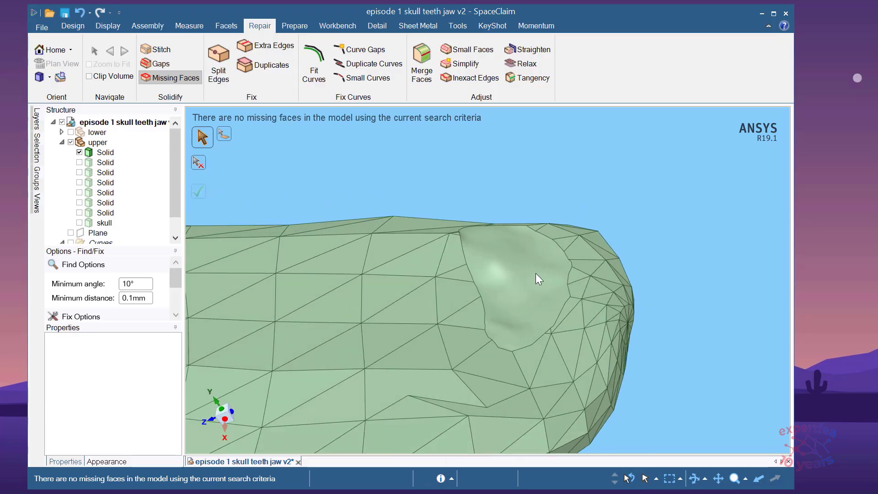
{"action": "scroll", "coordinate": [519, 276], "scroll_direction": "down", "scroll_amount": 5}
Show all bodies, hide the lower component, and locate the tooth with the hollow beside its spiral-meshed area.
{"action": "right_click", "coordinate": [451, 168]}
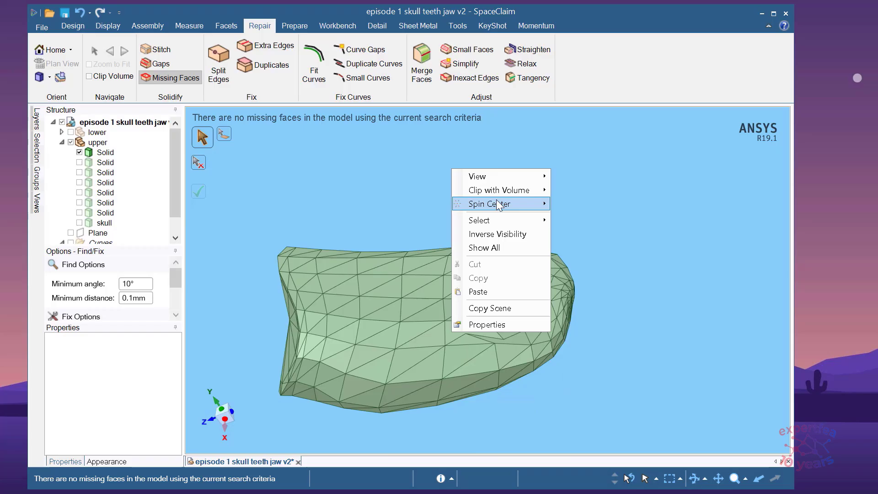
{"action": "left_click", "coordinate": [496, 247]}
{"action": "middle_click_drag", "start_coordinate": [497, 246], "coordinate": [586, 316]}
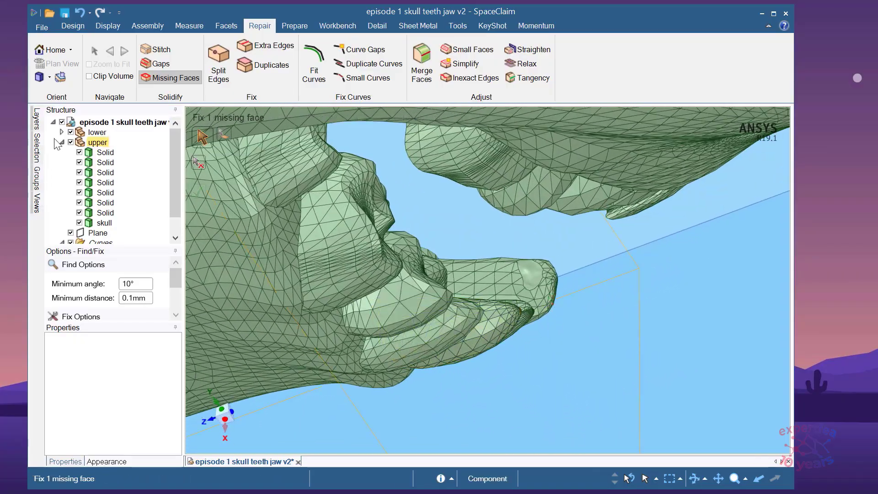
{"action": "left_click", "coordinate": [70, 133]}
{"action": "middle_click_drag", "start_coordinate": [604, 278], "coordinate": [543, 359]}
{"action": "scroll", "coordinate": [542, 353], "scroll_direction": "down", "scroll_amount": 3}
{"action": "scroll", "coordinate": [380, 301], "scroll_direction": "up", "scroll_amount": 3}
{"action": "middle_click_drag", "start_coordinate": [432, 310], "coordinate": [416, 268]}
{"action": "scroll", "coordinate": [416, 269], "scroll_direction": "up", "scroll_amount": 5}
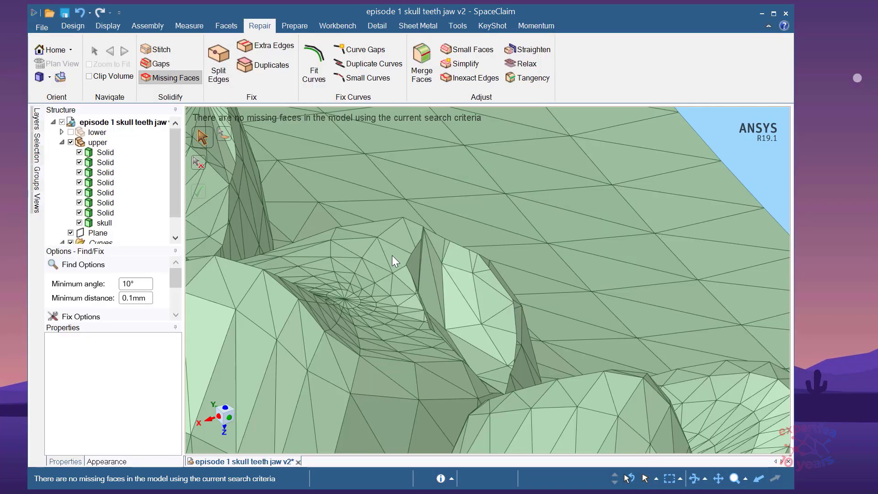
Leave the missing-face repair and isolate the tooth with the rounded hollow by hiding all other bodies.
{"action": "key", "text": "Escape"}
{"action": "left_click", "coordinate": [393, 259]}
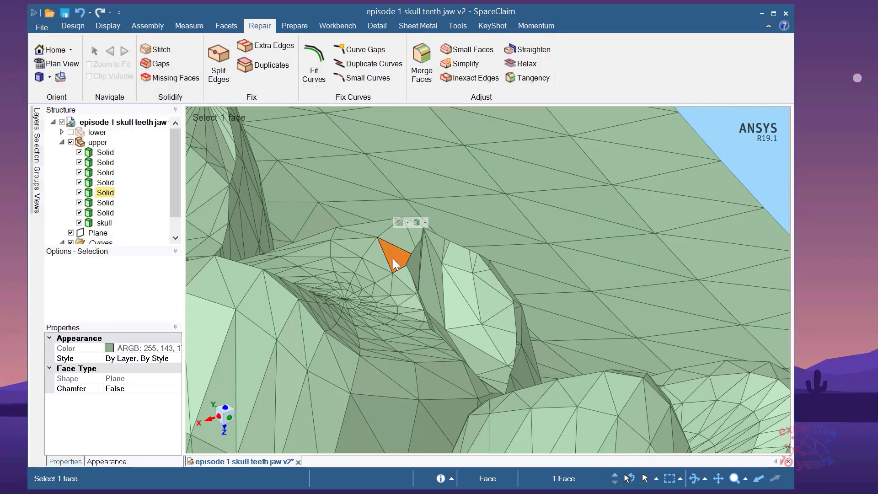
{"action": "right_click", "coordinate": [394, 258]}
{"action": "left_click", "coordinate": [429, 381]}
{"action": "middle_click_drag", "start_coordinate": [555, 280], "coordinate": [549, 249]}
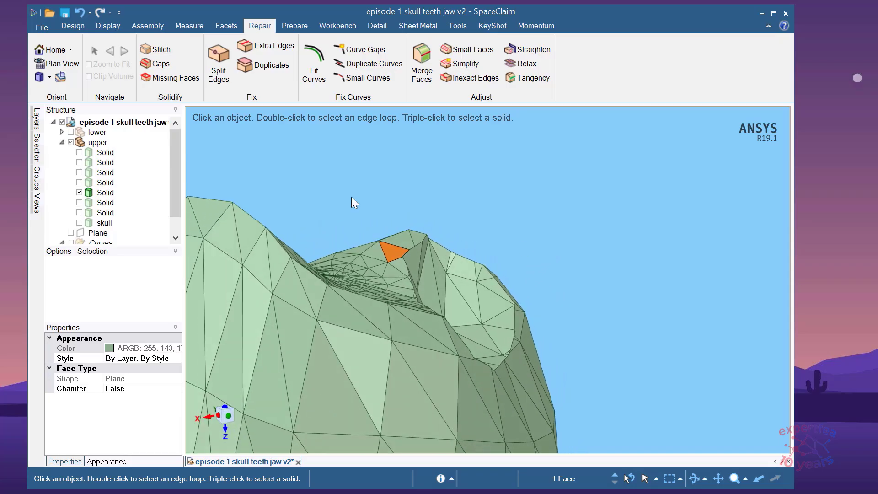
{"action": "middle_click_drag", "start_coordinate": [392, 202], "coordinate": [537, 284]}
{"action": "left_click_drag", "start_coordinate": [414, 224], "coordinate": [590, 439]}
{"action": "middle_click_drag", "start_coordinate": [595, 412], "coordinate": [635, 270]}
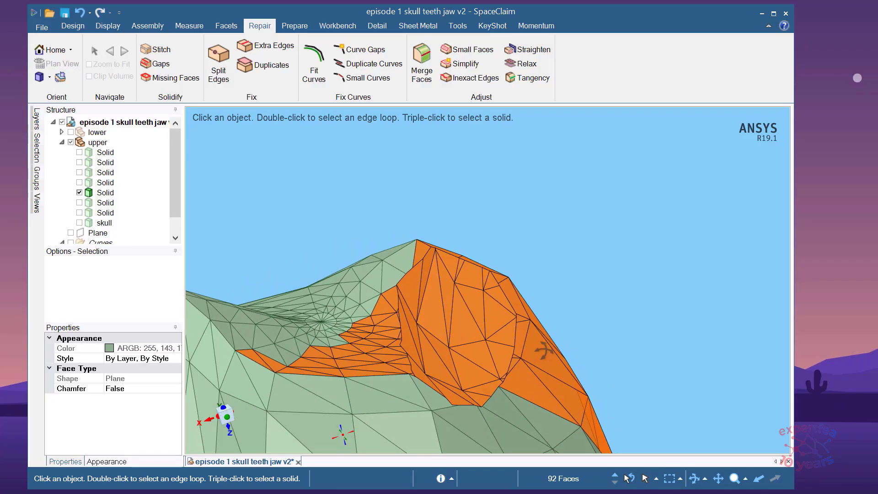
{"action": "left_click", "coordinate": [636, 264]}
Select the whole depression that contains one triangular face of the tooth's rounded hollow.
{"action": "middle_click_drag", "start_coordinate": [487, 237], "coordinate": [463, 221]}
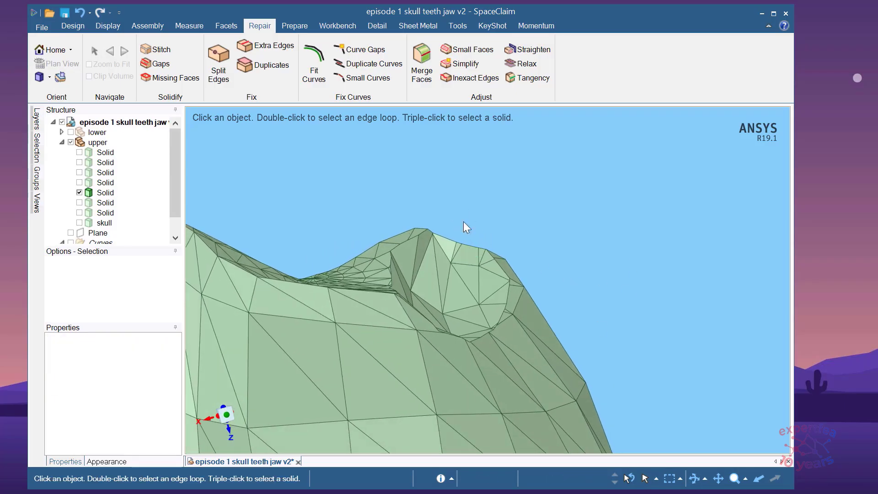
{"action": "left_click", "coordinate": [424, 287]}
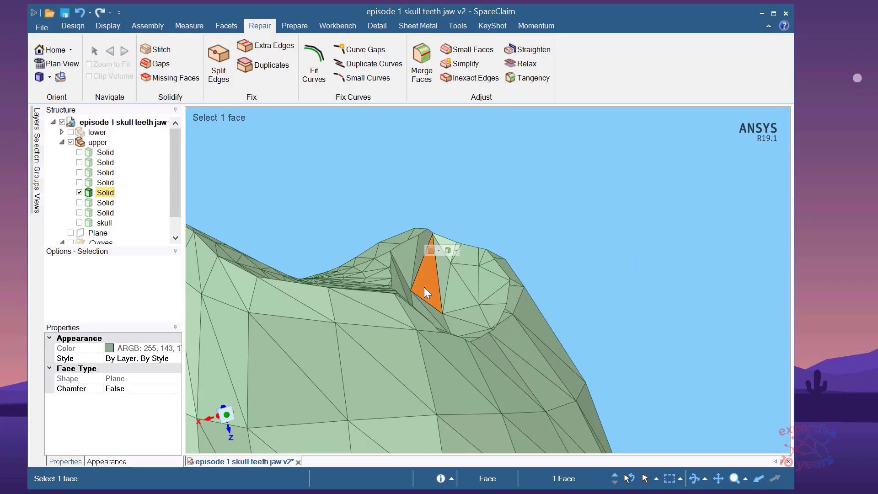
{"action": "right_click", "coordinate": [424, 286]}
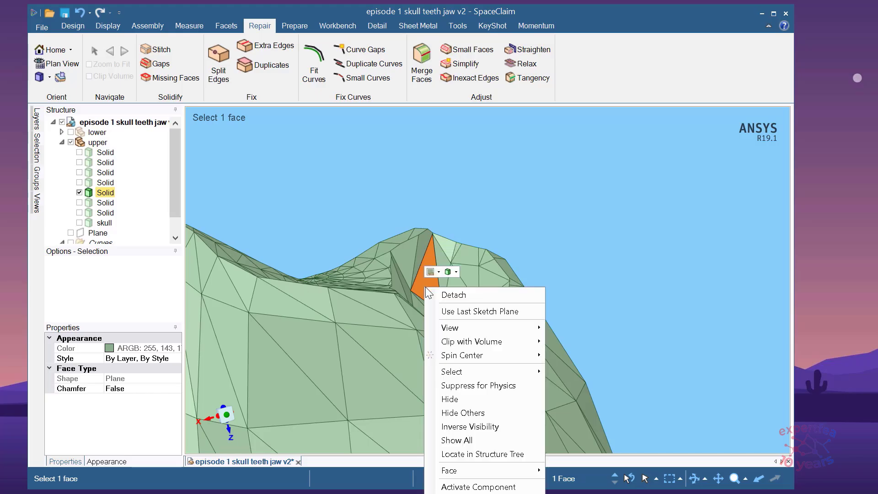
{"action": "mouse_move", "coordinate": [525, 379]}
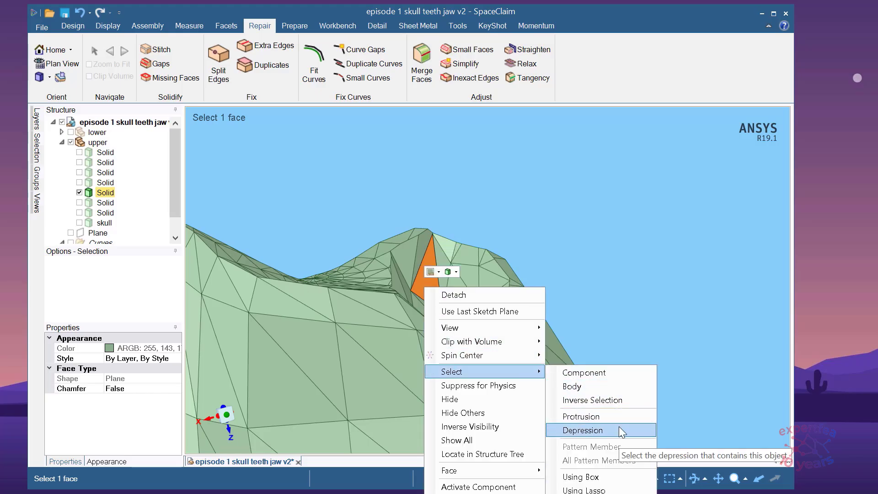
{"action": "left_click", "coordinate": [583, 430]}
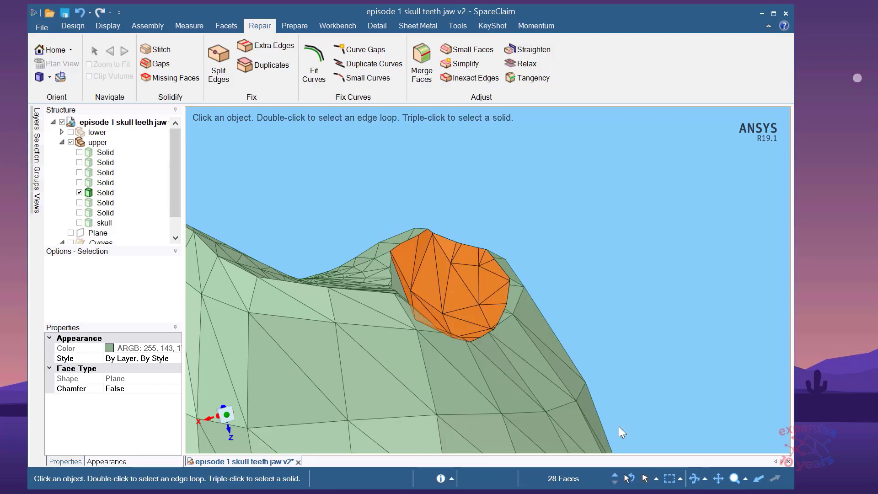
{"action": "middle_click_drag", "start_coordinate": [603, 270], "coordinate": [606, 297]}
{"action": "scroll", "coordinate": [452, 361], "scroll_direction": "up", "scroll_amount": 4}
{"action": "middle_click_drag", "start_coordinate": [667, 240], "coordinate": [659, 219]}
{"action": "scroll", "coordinate": [601, 173], "scroll_direction": "up", "scroll_amount": 2}
Add the missing faces at the hollow's lower edge to the selection and try to delete the selected depression faces.
{"action": "left_click", "coordinate": [499, 215], "text": "ctrl"}
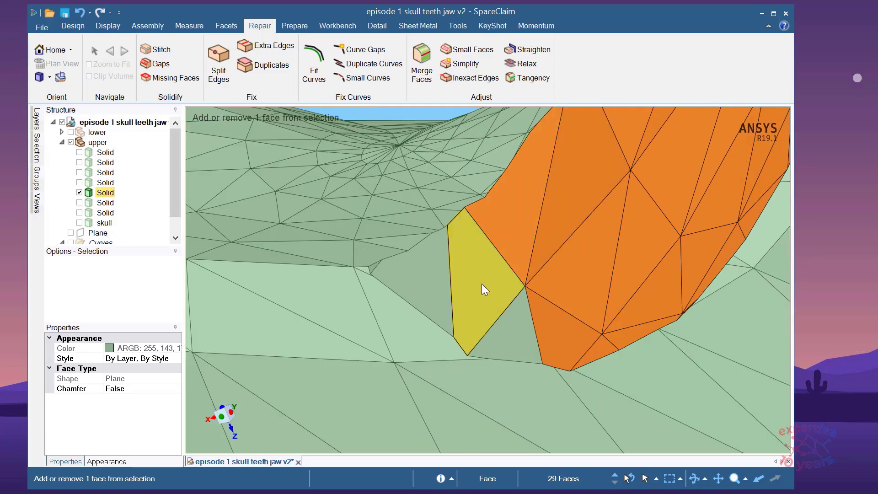
{"action": "left_click", "coordinate": [508, 326], "text": "ctrl"}
{"action": "left_click", "coordinate": [479, 289], "text": "ctrl"}
{"action": "left_click", "coordinate": [419, 276], "text": "ctrl"}
{"action": "mouse_move", "coordinate": [380, 266]}
{"action": "middle_mouse_down"}
{"action": "mouse_move", "coordinate": [394, 284]}
{"action": "mouse_move", "coordinate": [422, 230]}
{"action": "mouse_move", "coordinate": [383, 274]}
{"action": "middle_mouse_up"}
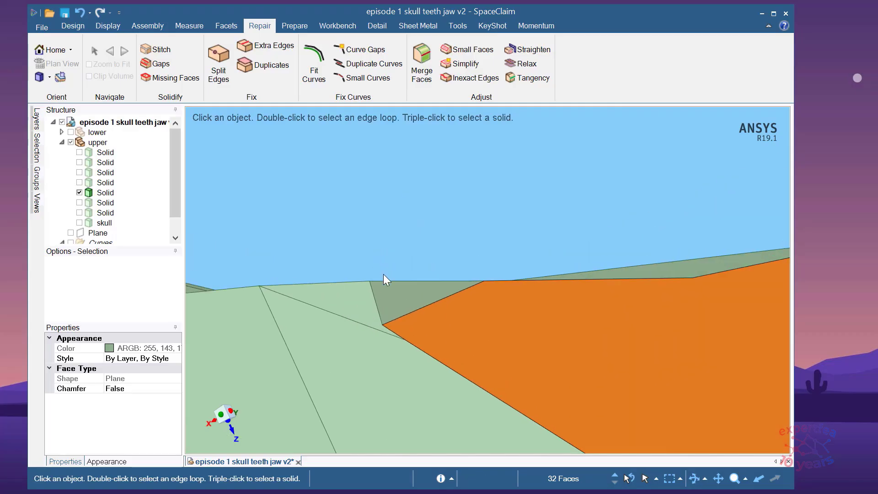
{"action": "left_click", "coordinate": [386, 299], "text": "ctrl"}
{"action": "scroll", "coordinate": [338, 320], "scroll_direction": "down", "scroll_amount": 3}
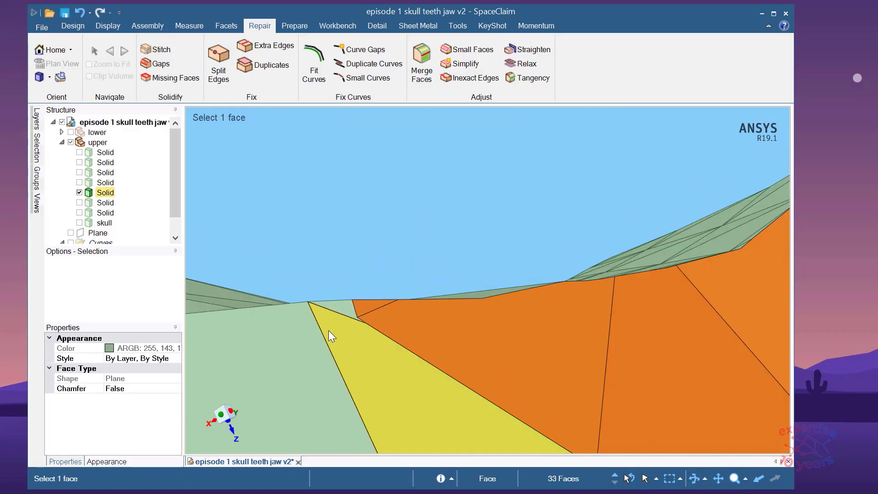
{"action": "middle_click_drag", "start_coordinate": [404, 341], "coordinate": [474, 247]}
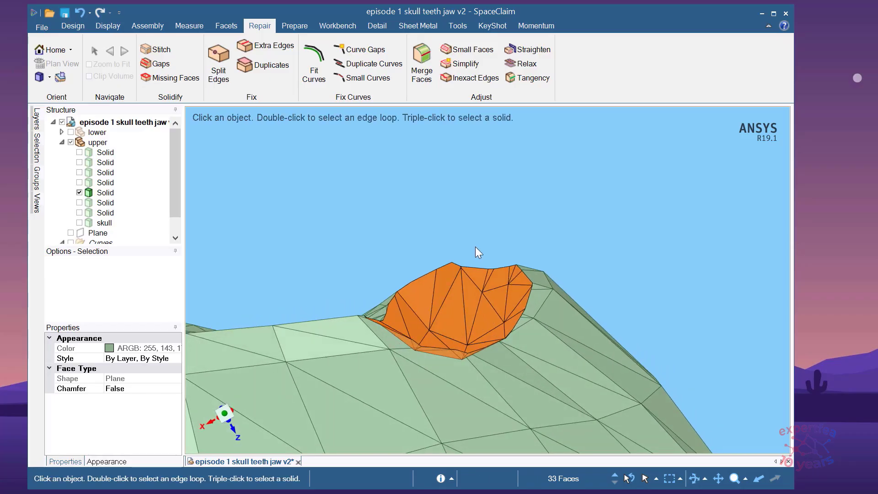
{"action": "key", "text": "Delete"}
{"action": "middle_click_drag", "start_coordinate": [476, 248], "coordinate": [487, 263]}
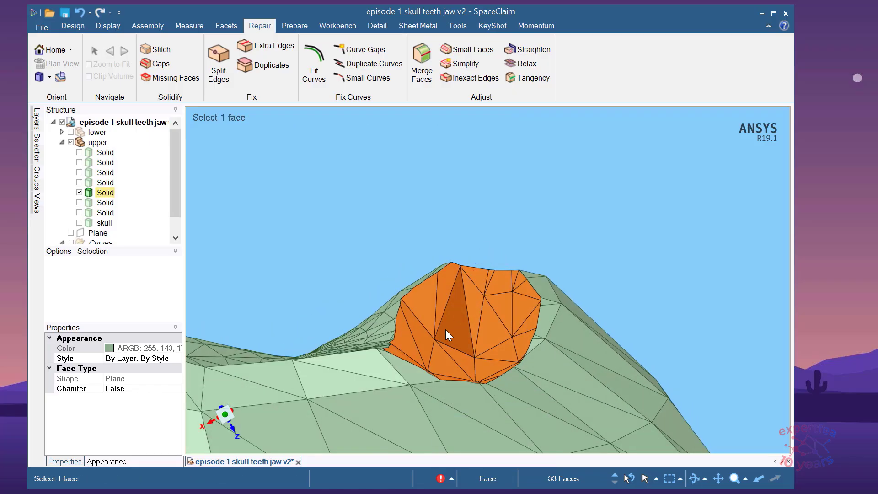
{"action": "middle_click_drag", "start_coordinate": [499, 228], "coordinate": [564, 228]}
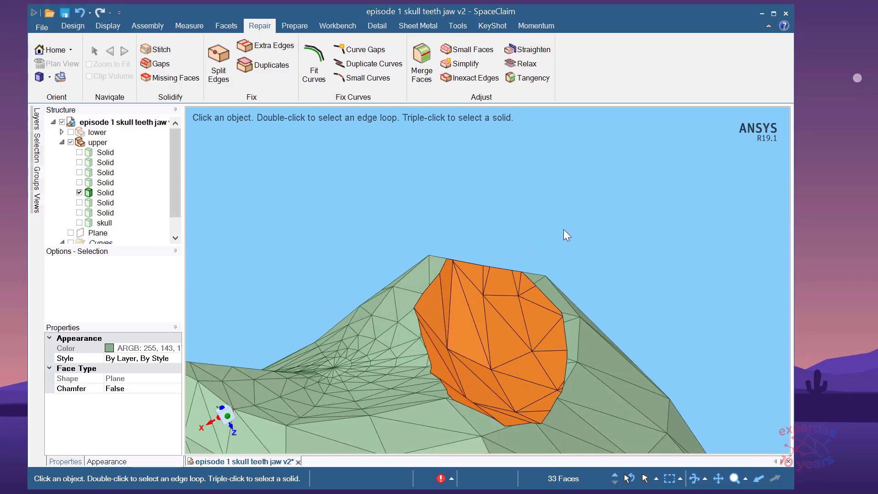
Clear the selection and detach one triangular face inside the rounded hollow as a separate surface.
{"action": "left_click", "coordinate": [563, 228]}
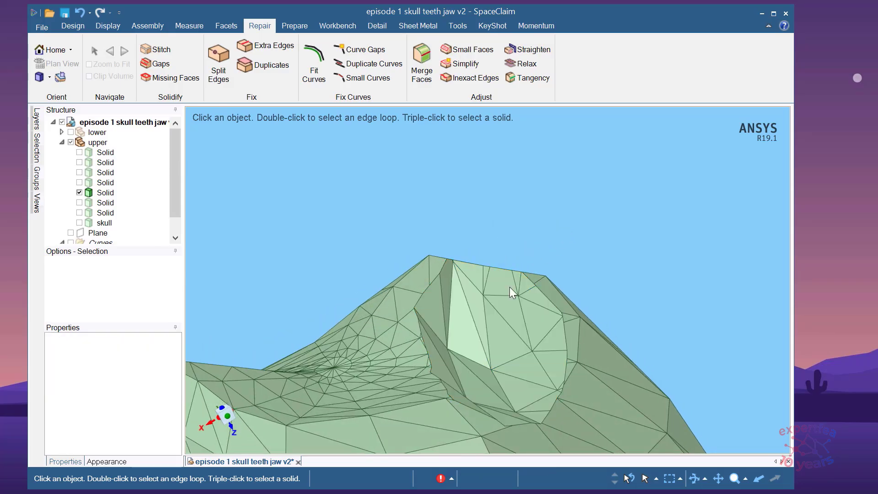
{"action": "left_click", "coordinate": [459, 318]}
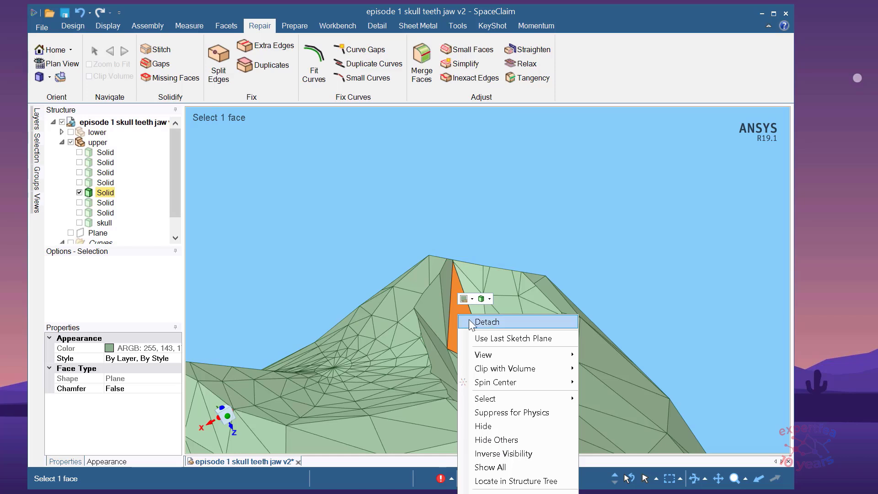
{"action": "left_click", "coordinate": [475, 322]}
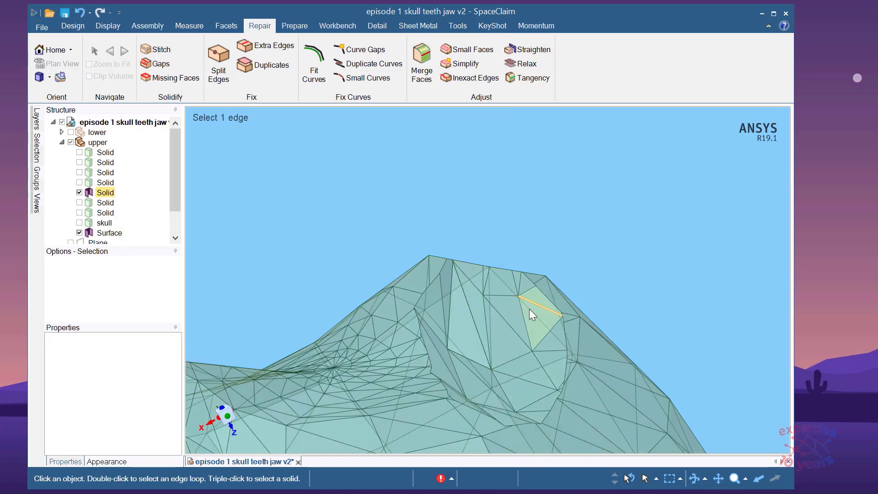
Select the whole depression that contains a triangular face of the tooth's rounded hollow.
{"action": "left_click", "coordinate": [509, 341]}
{"action": "right_click", "coordinate": [510, 342]}
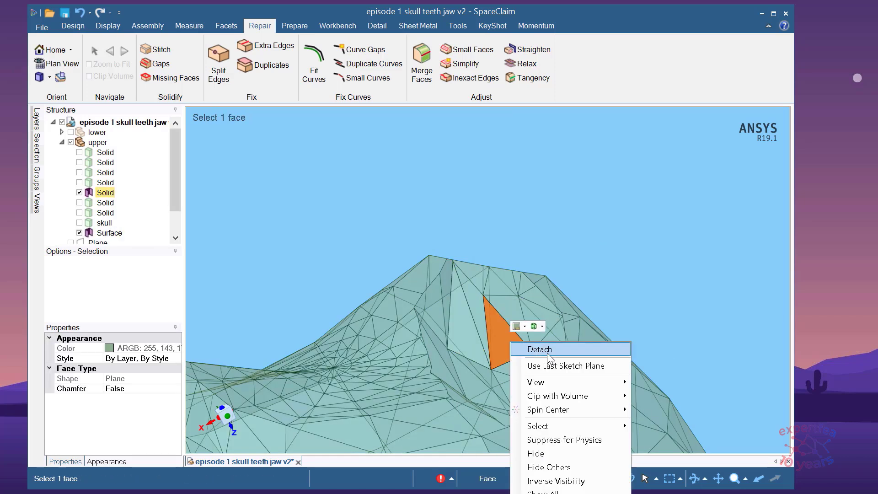
{"action": "mouse_move", "coordinate": [604, 427]}
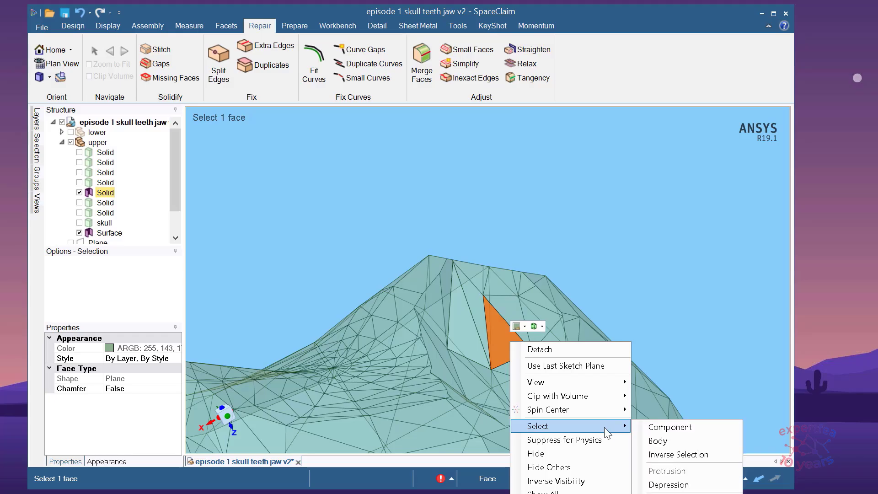
{"action": "left_click", "coordinate": [695, 483]}
{"action": "middle_click_drag", "start_coordinate": [644, 295], "coordinate": [484, 342]}
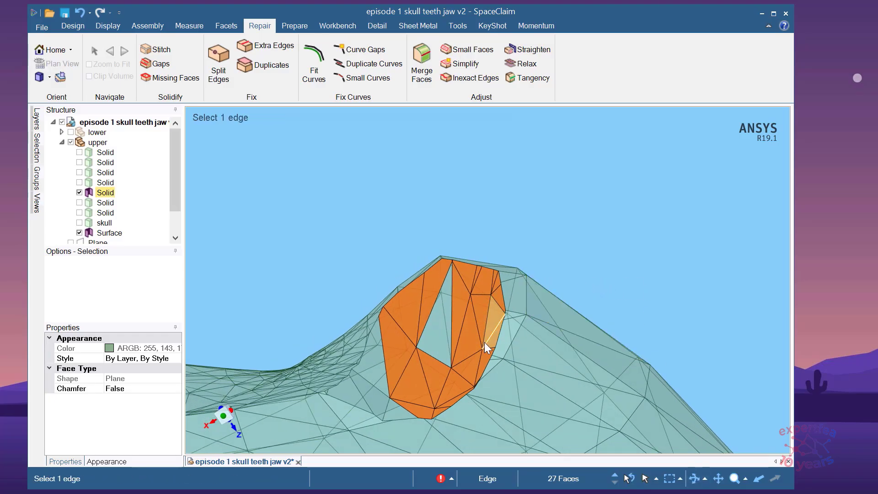
Add the hollow's remaining faces and the detached triangular surface to the selection and delete them all.
{"action": "left_click", "coordinate": [444, 339], "text": "ctrl"}
{"action": "middle_click_drag", "start_coordinate": [417, 388], "coordinate": [386, 367]}
{"action": "left_click", "coordinate": [361, 393], "text": "ctrl"}
{"action": "left_click", "coordinate": [385, 410], "text": "ctrl"}
{"action": "left_click", "coordinate": [324, 399], "text": "ctrl"}
{"action": "scroll", "coordinate": [302, 394], "scroll_direction": "up", "scroll_amount": 3}
{"action": "scroll", "coordinate": [303, 391], "scroll_direction": "down", "scroll_amount": 3}
{"action": "left_click", "coordinate": [358, 383], "text": "ctrl"}
{"action": "middle_click_drag", "start_coordinate": [358, 383], "coordinate": [561, 314]}
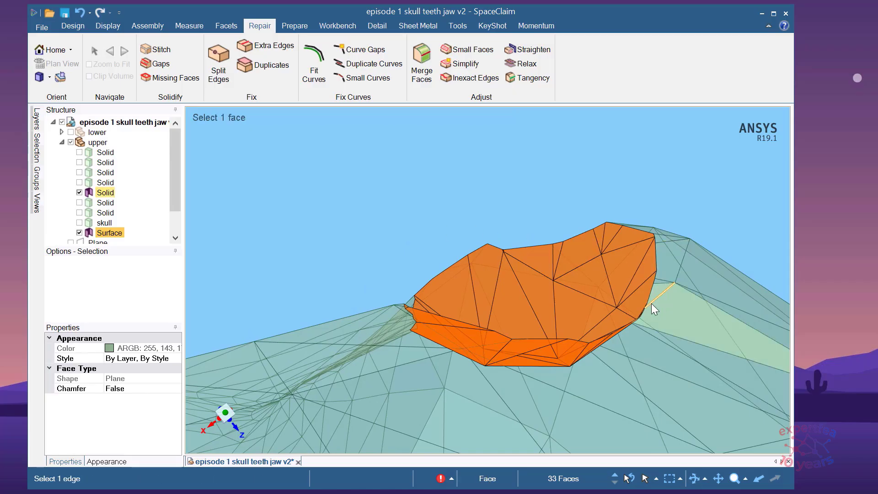
{"action": "scroll", "coordinate": [651, 303], "scroll_direction": "up", "scroll_amount": 2}
{"action": "middle_click_drag", "start_coordinate": [482, 323], "coordinate": [482, 281]}
{"action": "key", "text": "Delete"}
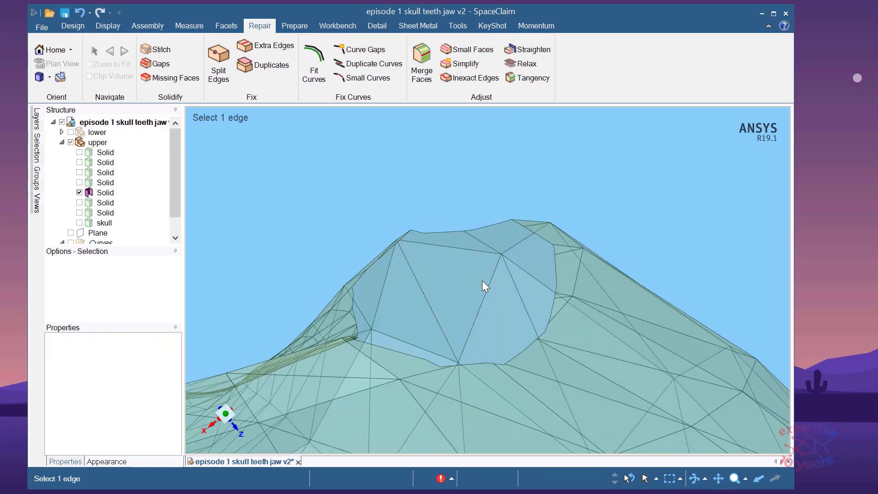
Fill the opening left in the tooth with the Missing Faces repair and leave the tool.
{"action": "middle_click_drag", "start_coordinate": [453, 289], "coordinate": [453, 297]}
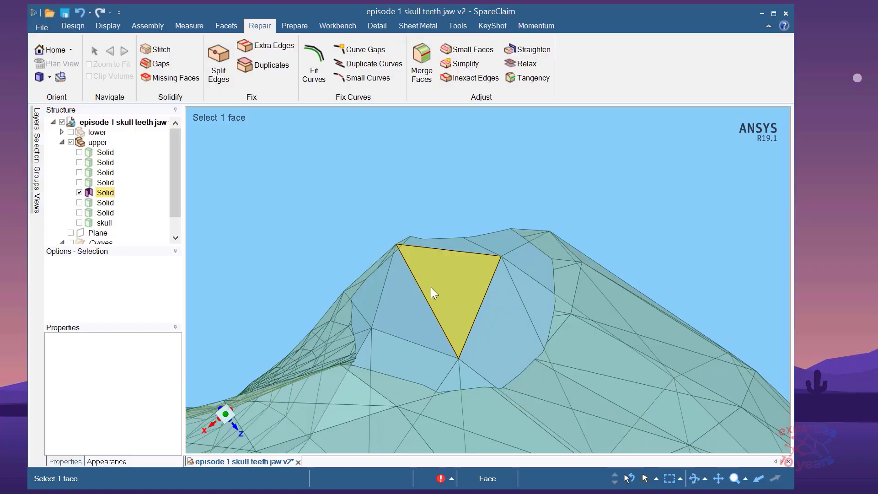
{"action": "left_click", "coordinate": [161, 80]}
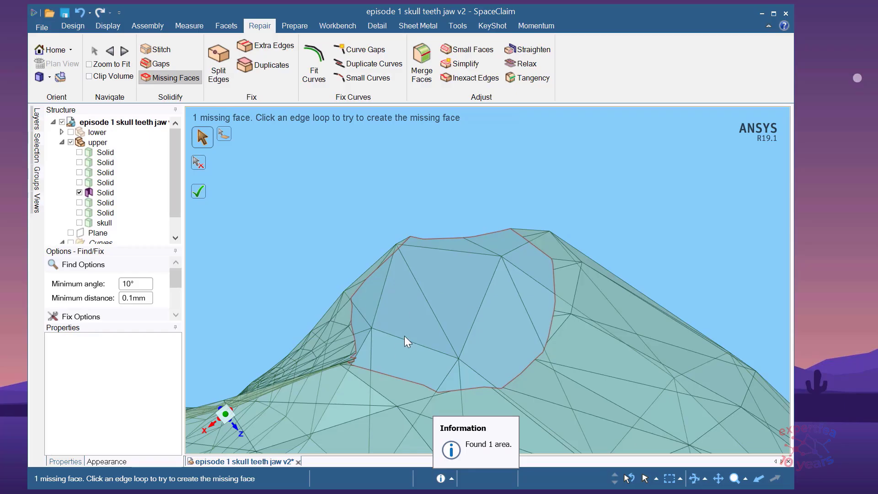
{"action": "left_click", "coordinate": [205, 192]}
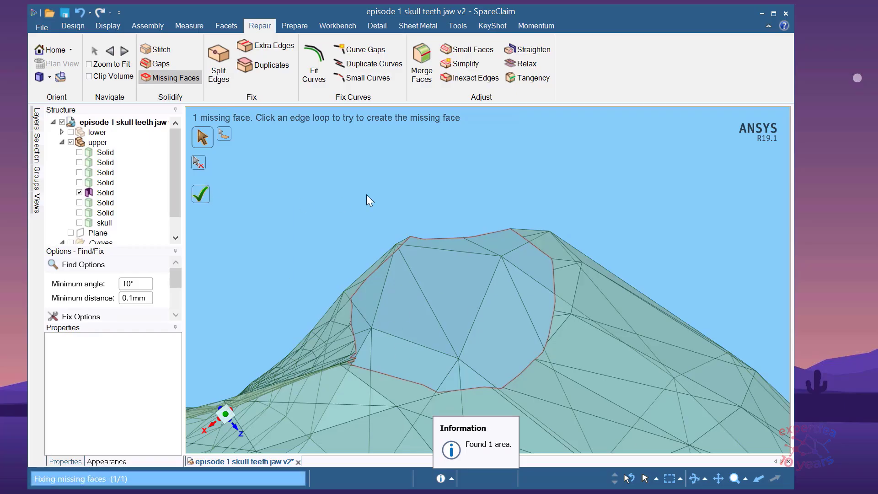
{"action": "mouse_move", "coordinate": [449, 273]}
{"action": "middle_mouse_down"}
{"action": "mouse_move", "coordinate": [497, 357]}
{"action": "mouse_move", "coordinate": [470, 235]}
{"action": "mouse_move", "coordinate": [495, 246]}
{"action": "middle_mouse_up"}
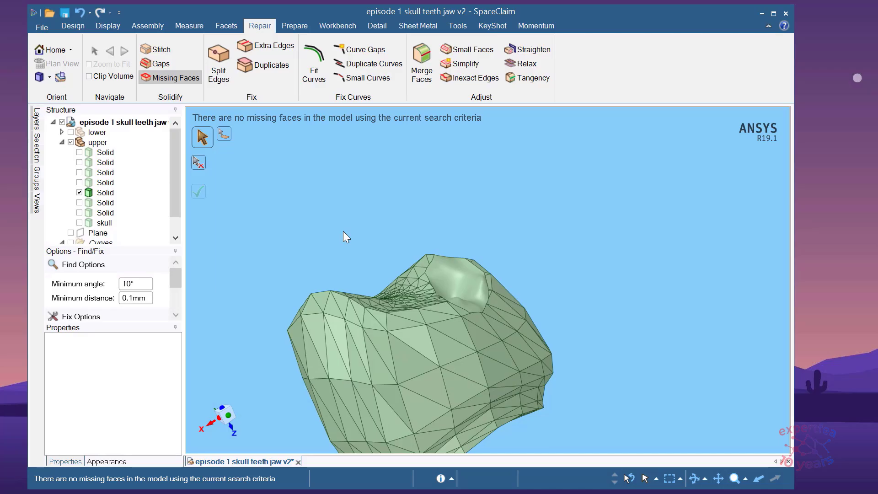
{"action": "key", "text": "Escape"}
{"action": "scroll", "coordinate": [458, 253], "scroll_direction": "down", "scroll_amount": 3}
{"action": "scroll", "coordinate": [437, 284], "scroll_direction": "up", "scroll_amount": 3}
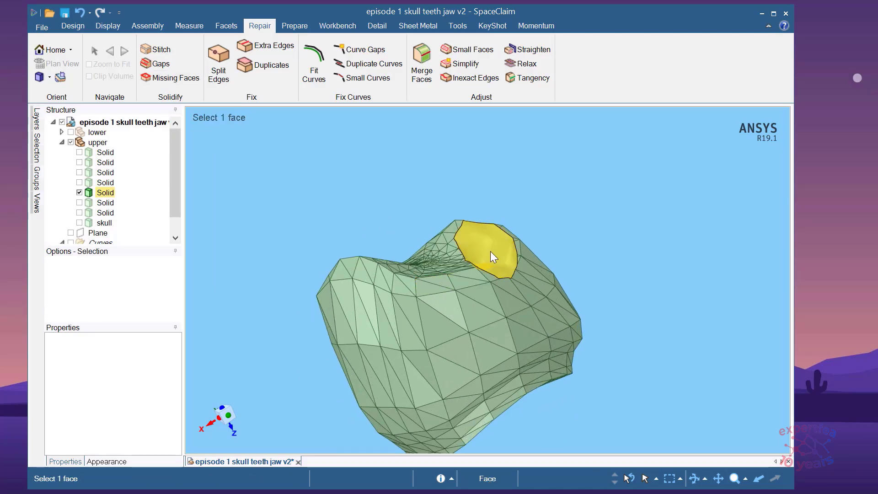
Show all hidden bodies of the model again.
{"action": "right_click", "coordinate": [346, 193]}
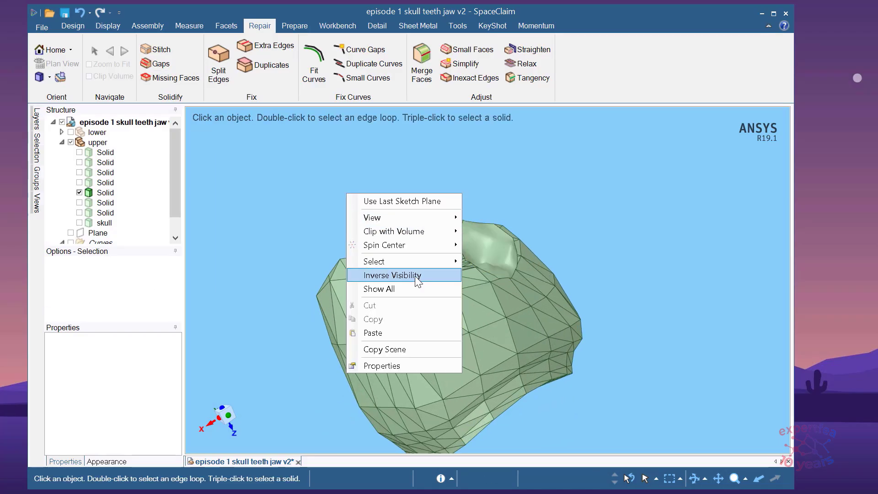
{"action": "left_click", "coordinate": [406, 289]}
{"action": "middle_click_drag", "start_coordinate": [406, 288], "coordinate": [404, 331]}
{"action": "scroll", "coordinate": [377, 330], "scroll_direction": "up", "scroll_amount": 3}
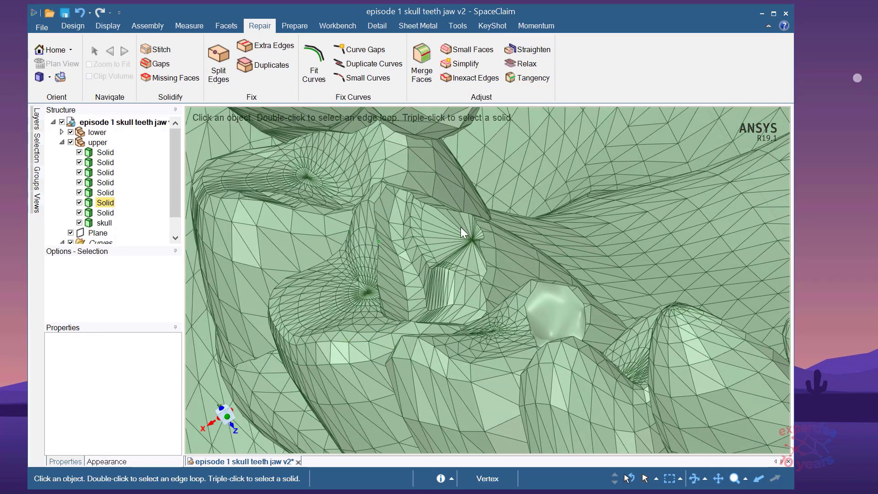
Isolate the neighbouring upper tooth with the deep stepped hollow by hiding all other bodies.
{"action": "middle_click_drag", "start_coordinate": [442, 281], "coordinate": [472, 221]}
{"action": "scroll", "coordinate": [355, 282], "scroll_direction": "up", "scroll_amount": 3}
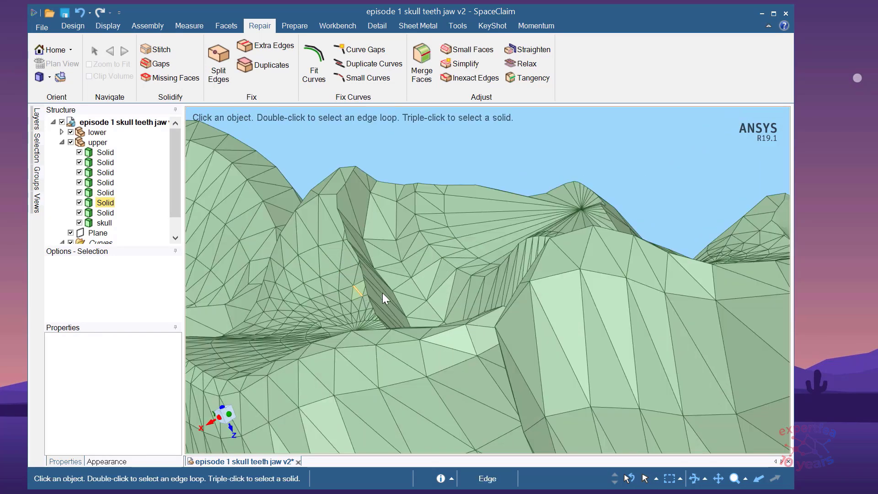
{"action": "left_click", "coordinate": [404, 303]}
{"action": "right_click", "coordinate": [404, 304]}
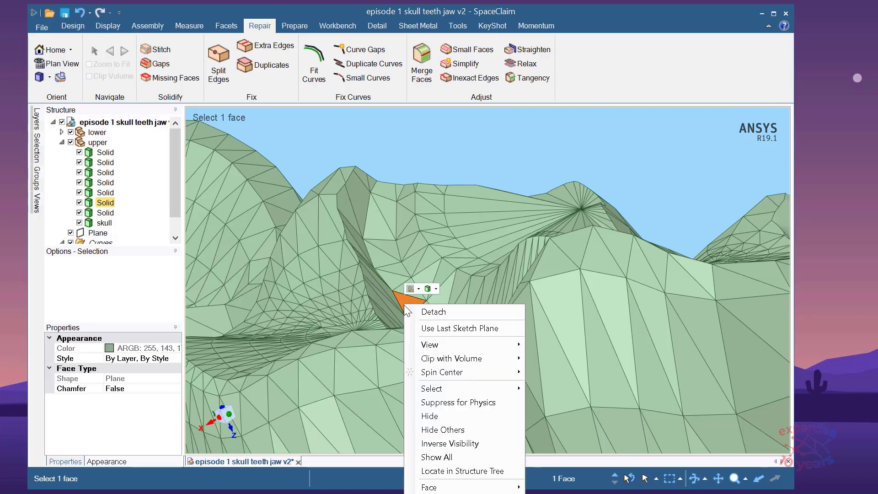
{"action": "left_click", "coordinate": [453, 456]}
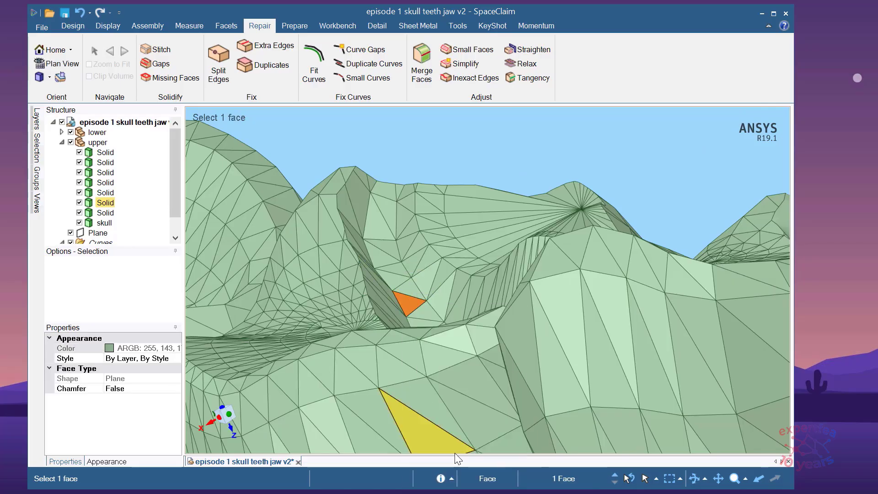
{"action": "right_click", "coordinate": [411, 300]}
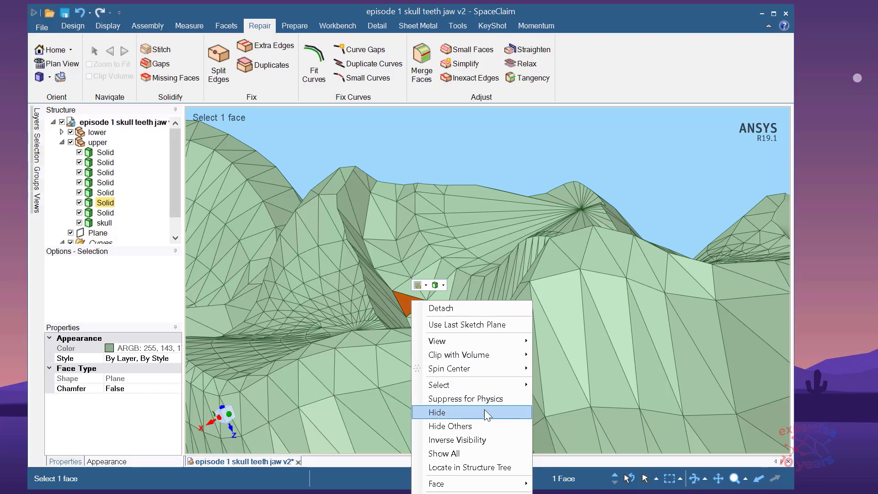
{"action": "left_click", "coordinate": [470, 423]}
{"action": "key", "text": "Escape"}
{"action": "middle_click_drag", "start_coordinate": [532, 346], "coordinate": [555, 346]}
{"action": "scroll", "coordinate": [398, 340], "scroll_direction": "down", "scroll_amount": 4}
{"action": "middle_click_drag", "start_coordinate": [405, 383], "coordinate": [535, 402]}
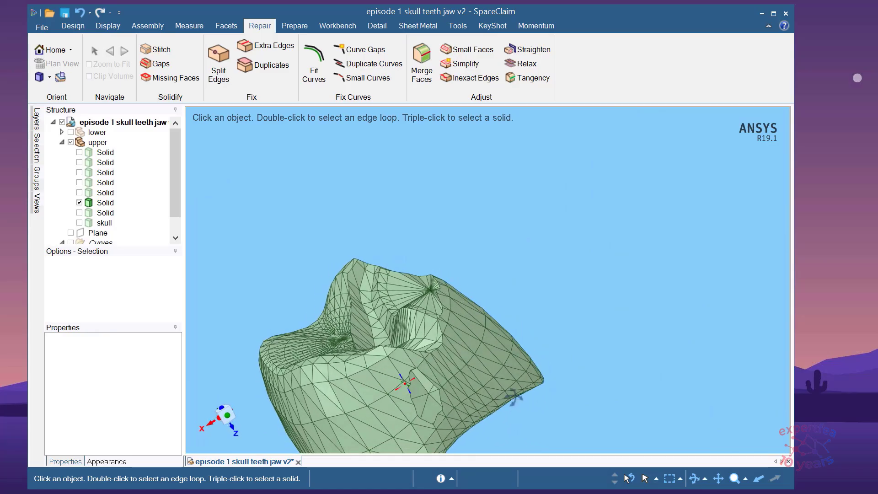
{"action": "left_click", "coordinate": [400, 339]}
{"action": "scroll", "coordinate": [401, 339], "scroll_direction": "up", "scroll_amount": 5}
{"action": "left_click", "coordinate": [363, 334]}
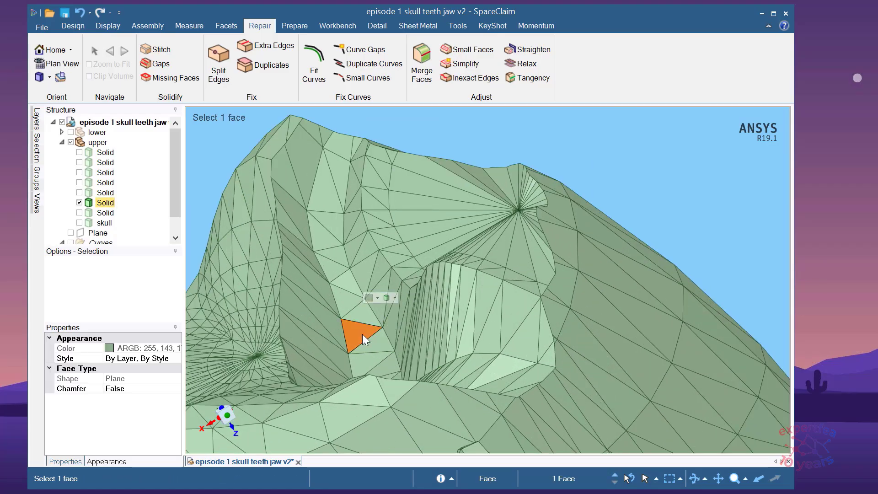
{"action": "right_click", "coordinate": [362, 334]}
{"action": "mouse_move", "coordinate": [475, 418]}
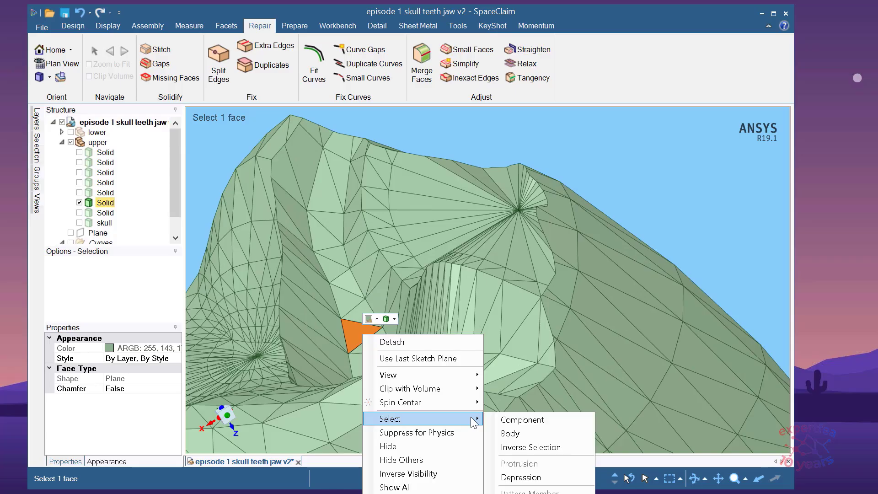
{"action": "left_click", "coordinate": [563, 477]}
{"action": "middle_click_drag", "start_coordinate": [486, 308], "coordinate": [493, 344]}
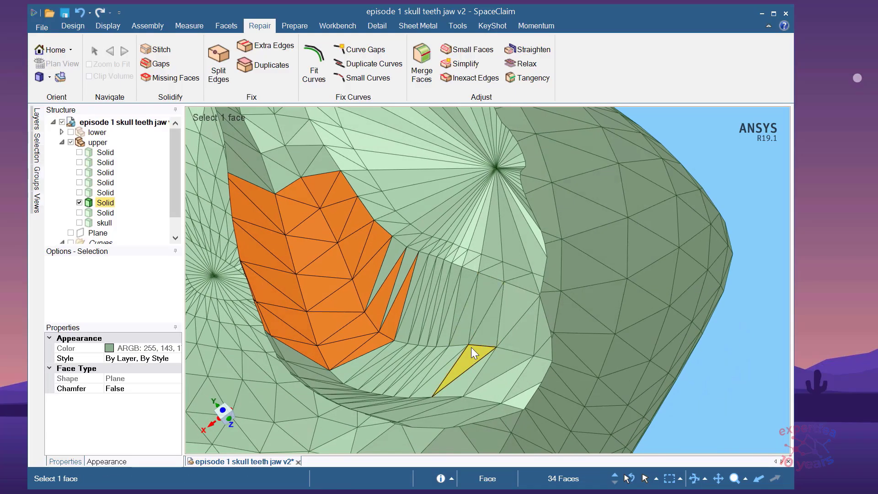
{"action": "left_click", "coordinate": [463, 335], "text": "ctrl"}
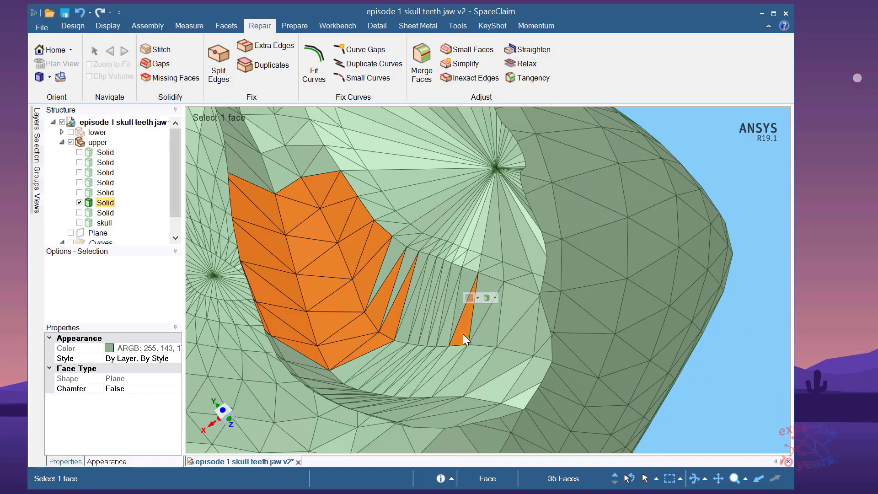
{"action": "right_click", "coordinate": [464, 335]}
{"action": "mouse_move", "coordinate": [566, 420]}
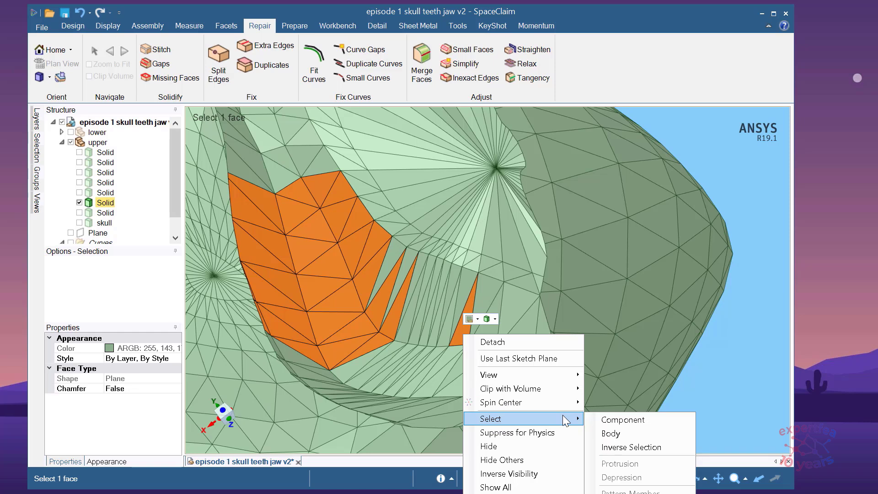
{"action": "left_click", "coordinate": [731, 363]}
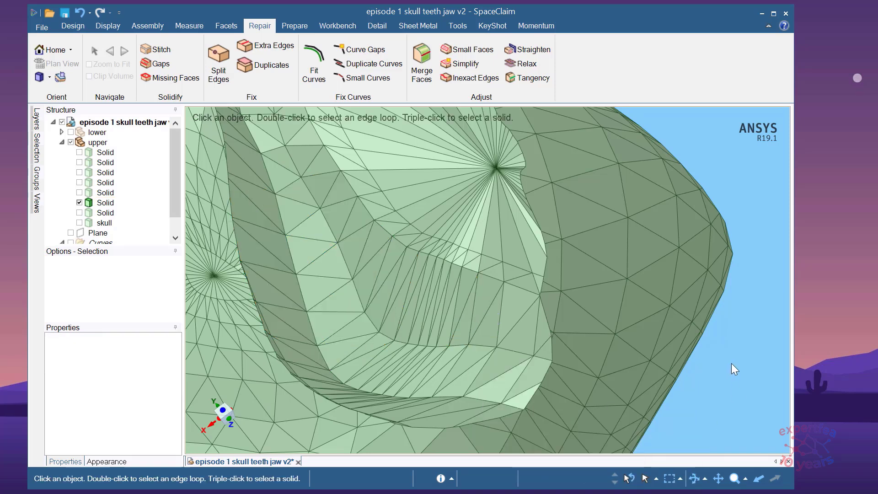
Select the faces of the small indentation on the tooth's side, including the tiny triangles at its upper end.
{"action": "scroll", "coordinate": [466, 308], "scroll_direction": "down", "scroll_amount": 4}
{"action": "middle_click_drag", "start_coordinate": [501, 350], "coordinate": [424, 229]}
{"action": "middle_click_drag", "start_coordinate": [511, 275], "coordinate": [577, 366]}
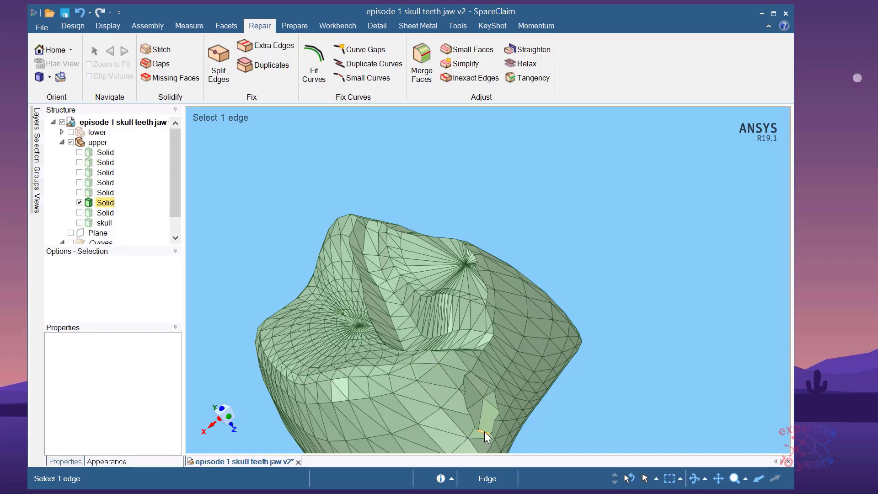
{"action": "scroll", "coordinate": [484, 431], "scroll_direction": "up", "scroll_amount": 5}
{"action": "left_click", "coordinate": [443, 385]}
{"action": "left_click", "coordinate": [434, 376], "text": "ctrl"}
{"action": "left_click", "coordinate": [429, 322], "text": "ctrl"}
{"action": "left_click", "coordinate": [433, 299], "text": "ctrl"}
{"action": "scroll", "coordinate": [397, 249], "scroll_direction": "up", "scroll_amount": 4}
{"action": "mouse_move", "coordinate": [424, 313]}
{"action": "middle_mouse_down"}
{"action": "mouse_move", "coordinate": [396, 260]}
{"action": "mouse_move", "coordinate": [376, 269]}
{"action": "middle_mouse_up"}
{"action": "scroll", "coordinate": [460, 259], "scroll_direction": "up", "scroll_amount": 3}
{"action": "left_click", "coordinate": [448, 269], "text": "ctrl"}
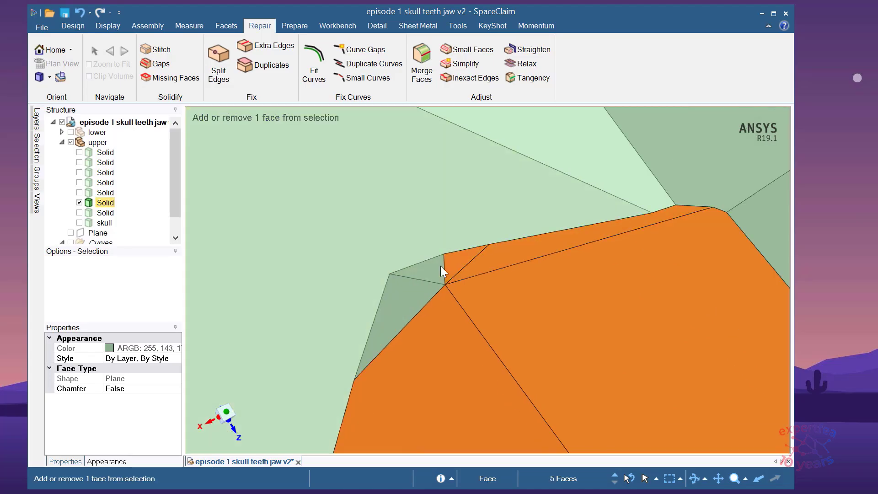
{"action": "left_click", "coordinate": [438, 267], "text": "ctrl"}
{"action": "left_click", "coordinate": [410, 295], "text": "ctrl"}
Add the remaining faces at the small indentation's lower end to the selection and try to delete them.
{"action": "scroll", "coordinate": [348, 258], "scroll_direction": "down", "scroll_amount": 5}
{"action": "middle_click_drag", "start_coordinate": [518, 407], "coordinate": [516, 388]}
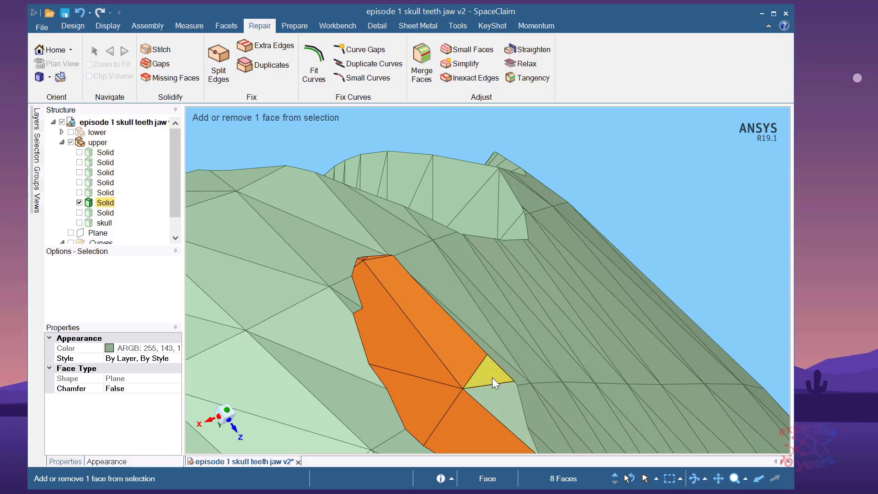
{"action": "scroll", "coordinate": [476, 326], "scroll_direction": "down", "scroll_amount": 5}
{"action": "scroll", "coordinate": [531, 332], "scroll_direction": "up", "scroll_amount": 6}
{"action": "scroll", "coordinate": [404, 267], "scroll_direction": "down", "scroll_amount": 3}
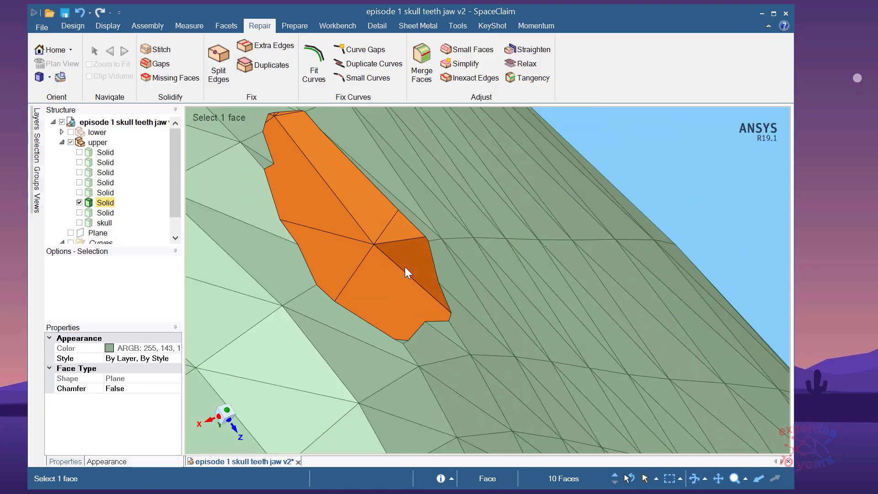
{"action": "scroll", "coordinate": [424, 365], "scroll_direction": "up", "scroll_amount": 5}
{"action": "left_click", "coordinate": [423, 340], "text": "ctrl"}
{"action": "scroll", "coordinate": [430, 350], "scroll_direction": "down", "scroll_amount": 5}
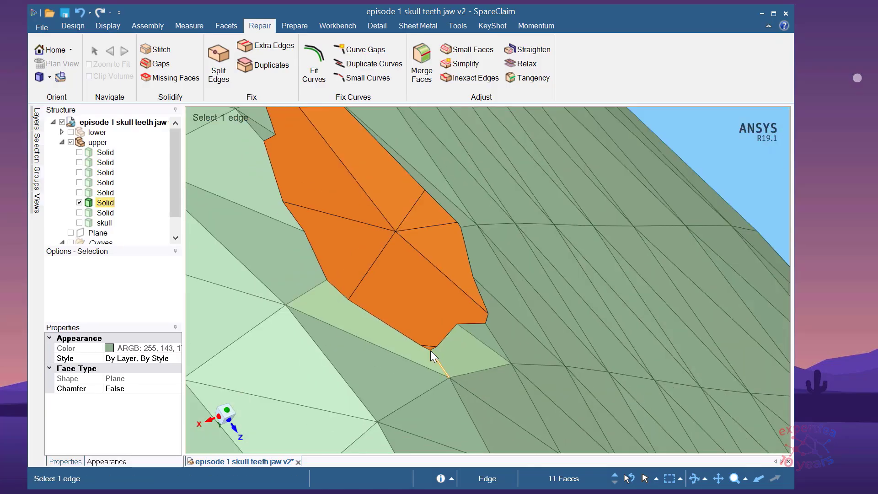
{"action": "middle_click_drag", "start_coordinate": [433, 365], "coordinate": [396, 273]}
{"action": "scroll", "coordinate": [417, 306], "scroll_direction": "up", "scroll_amount": 3}
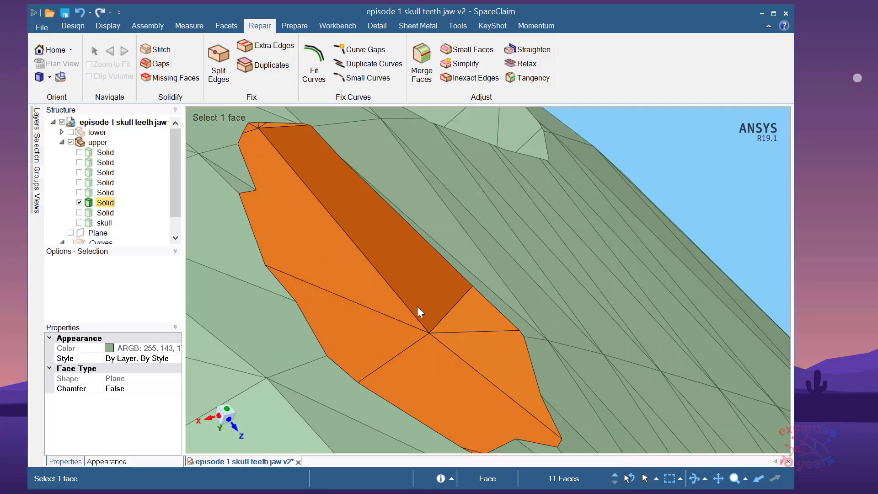
{"action": "scroll", "coordinate": [415, 317], "scroll_direction": "down", "scroll_amount": 3}
{"action": "key", "text": "Delete"}
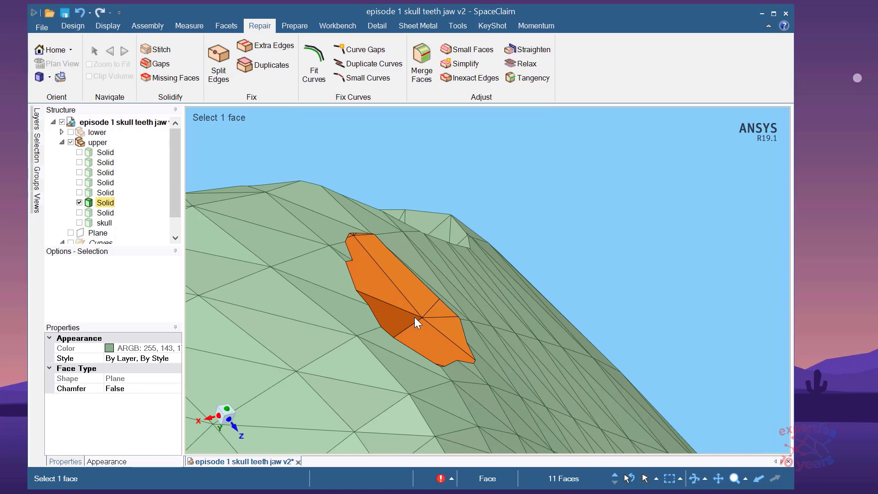
{"action": "mouse_move", "coordinate": [414, 317]}
{"action": "middle_mouse_down"}
{"action": "mouse_move", "coordinate": [442, 323]}
{"action": "mouse_move", "coordinate": [408, 307]}
{"action": "middle_mouse_up"}
{"action": "scroll", "coordinate": [386, 354], "scroll_direction": "up", "scroll_amount": 5}
{"action": "scroll", "coordinate": [368, 355], "scroll_direction": "down", "scroll_amount": 5}
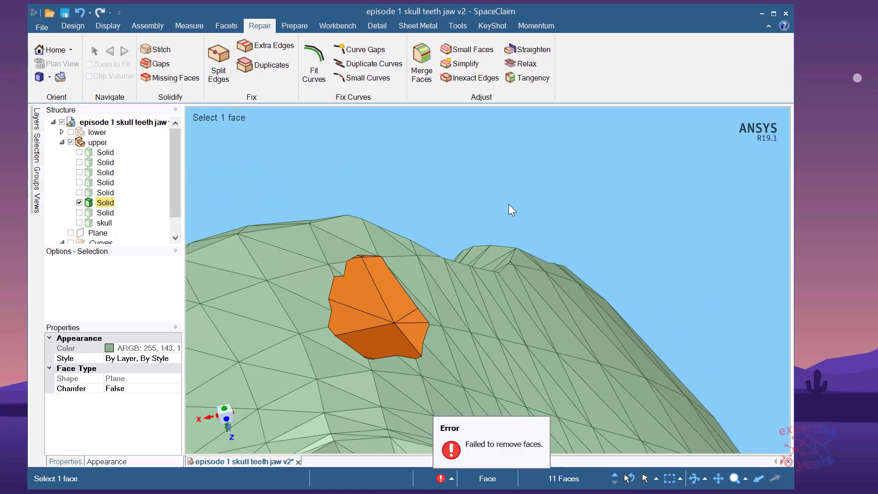
Clear the selection, reselect the small side indentation as a whole depression from one face, and try to delete it.
{"action": "key", "text": "Escape"}
{"action": "scroll", "coordinate": [387, 256], "scroll_direction": "up", "scroll_amount": 4}
{"action": "left_click", "coordinate": [387, 254]}
{"action": "right_click", "coordinate": [386, 254]}
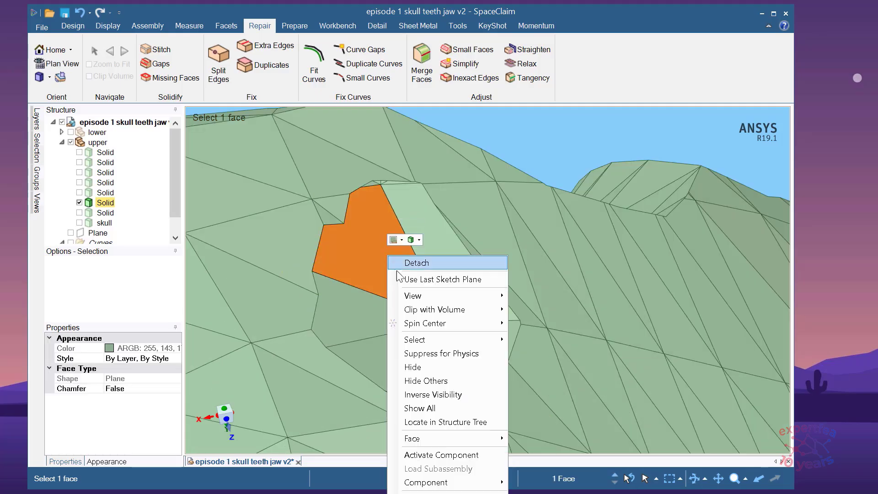
{"action": "mouse_move", "coordinate": [487, 340]}
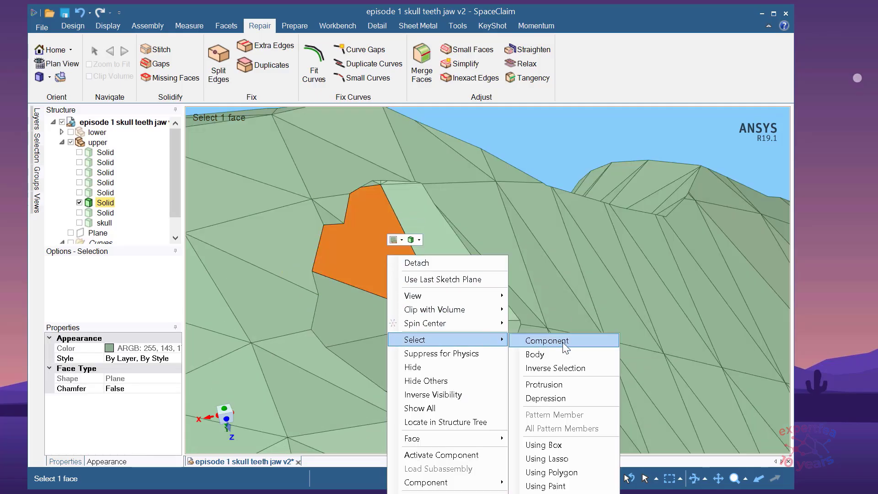
{"action": "left_click", "coordinate": [582, 399]}
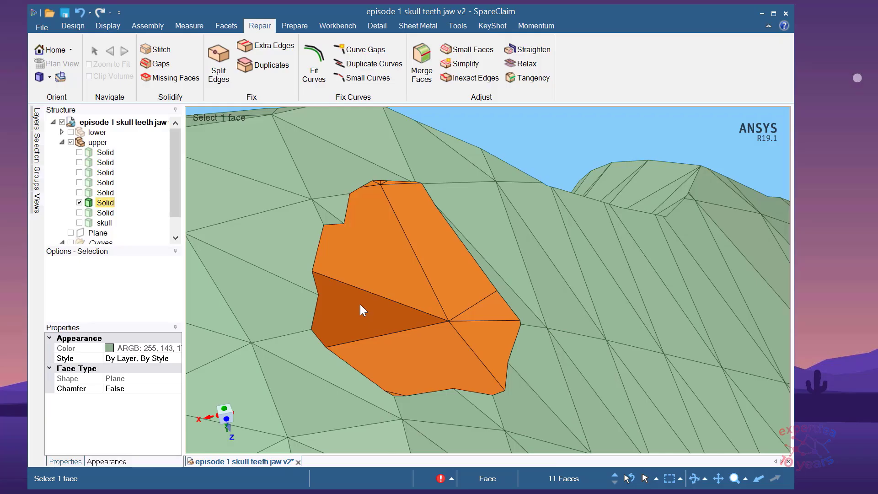
{"action": "key", "text": "Delete"}
{"action": "mouse_move", "coordinate": [360, 304]}
{"action": "middle_mouse_down"}
{"action": "mouse_move", "coordinate": [396, 289]}
{"action": "mouse_move", "coordinate": [476, 168]}
{"action": "mouse_move", "coordinate": [459, 172]}
{"action": "mouse_move", "coordinate": [467, 191]}
{"action": "mouse_move", "coordinate": [459, 186]}
{"action": "middle_mouse_up"}
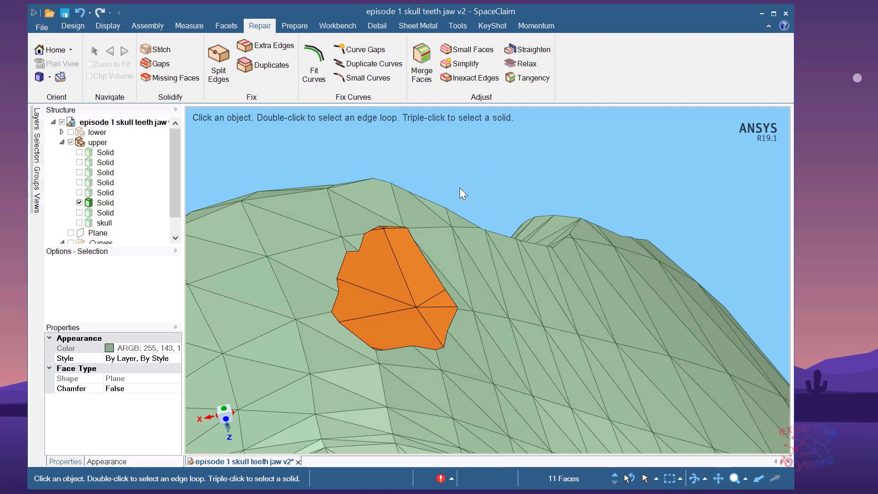
Detach one large face of the irregular patch from the tooth solid.
{"action": "left_click", "coordinate": [459, 186]}
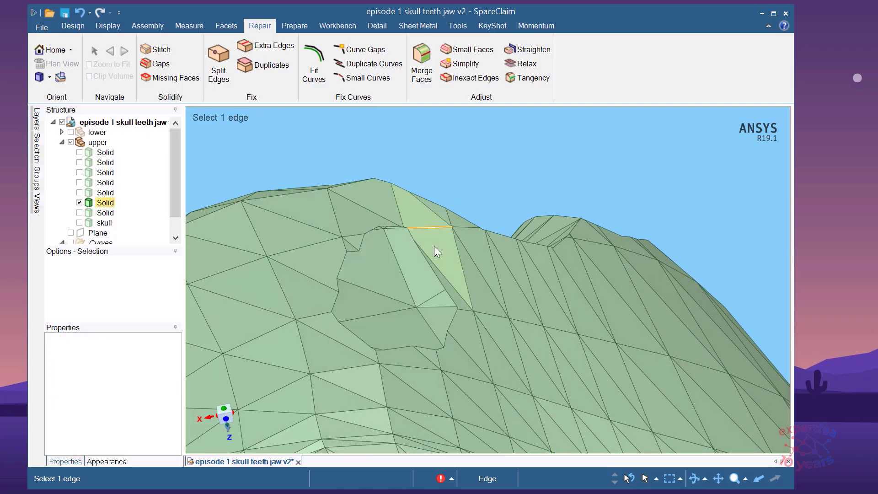
{"action": "right_click", "coordinate": [384, 278]}
{"action": "left_click", "coordinate": [401, 285]}
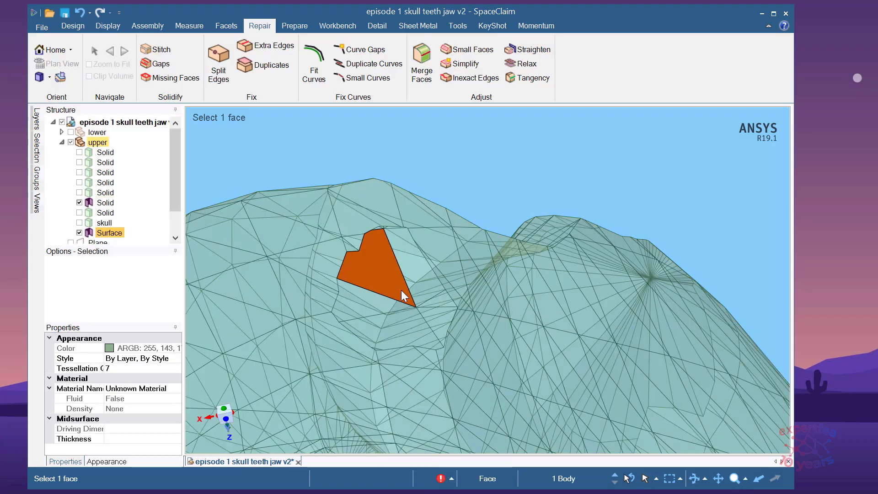
Delete all 11 faces of the irregular patch on the tooth's side, including the detached surface and the tiny slivers along its edge.
{"action": "right_click", "coordinate": [398, 322]}
{"action": "mouse_move", "coordinate": [509, 406]}
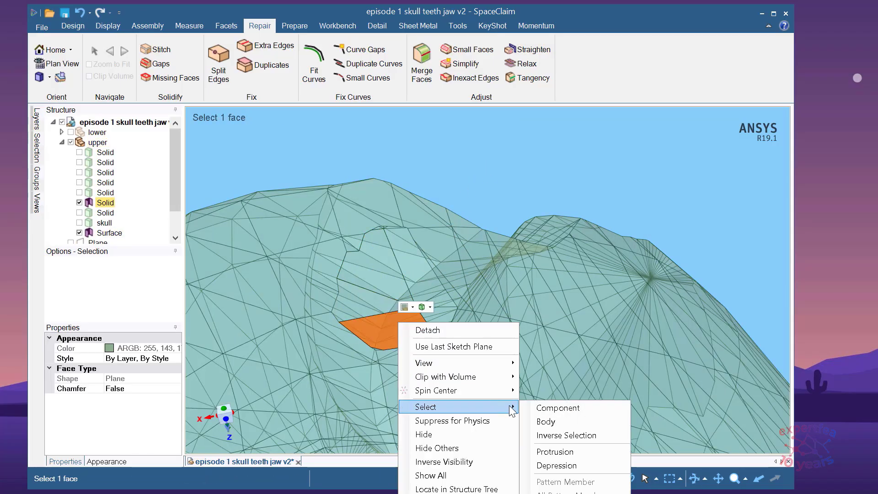
{"action": "left_click", "coordinate": [562, 464]}
{"action": "scroll", "coordinate": [428, 320], "scroll_direction": "up", "scroll_amount": 5}
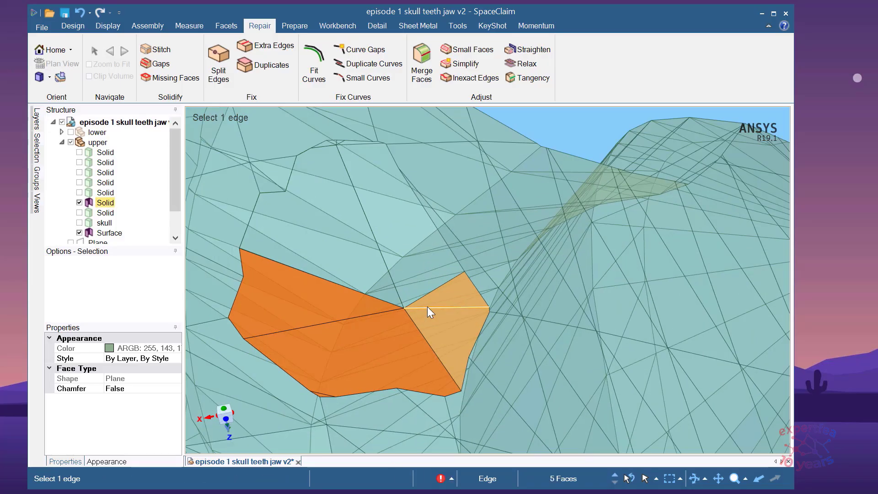
{"action": "left_click", "coordinate": [393, 270], "text": "ctrl"}
{"action": "left_click", "coordinate": [347, 219], "text": "ctrl"}
{"action": "scroll", "coordinate": [322, 133], "scroll_direction": "up", "scroll_amount": 4}
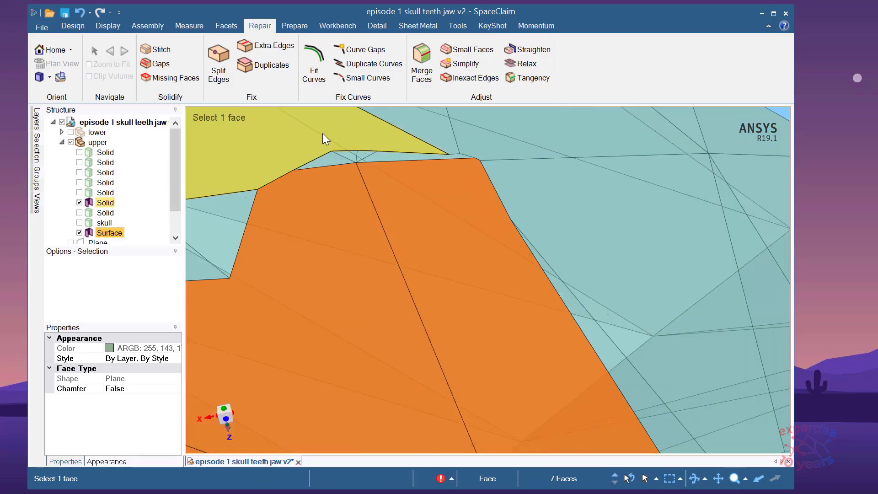
{"action": "scroll", "coordinate": [324, 142], "scroll_direction": "up", "scroll_amount": 3}
{"action": "left_click", "coordinate": [407, 185], "text": "ctrl"}
{"action": "left_click", "coordinate": [447, 177], "text": "ctrl"}
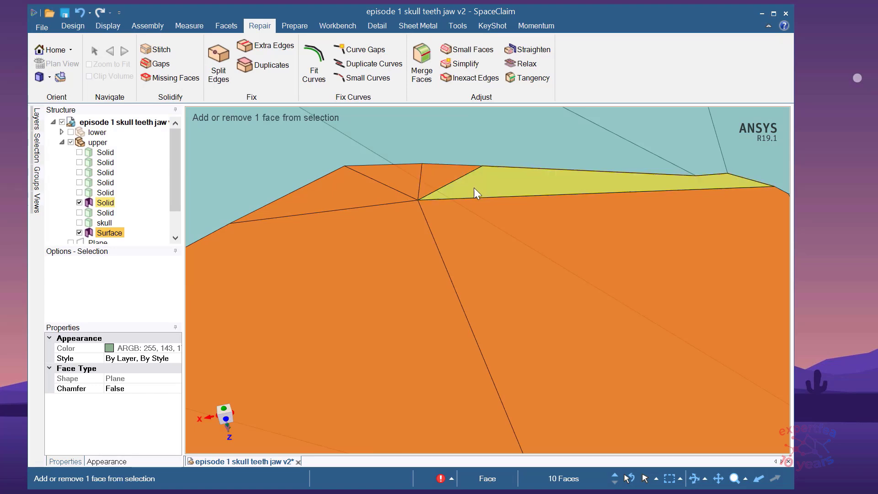
{"action": "left_click", "coordinate": [474, 187], "text": "ctrl"}
{"action": "scroll", "coordinate": [407, 208], "scroll_direction": "down", "scroll_amount": 6}
{"action": "middle_click_drag", "start_coordinate": [469, 270], "coordinate": [446, 247]}
{"action": "scroll", "coordinate": [391, 204], "scroll_direction": "down", "scroll_amount": 3}
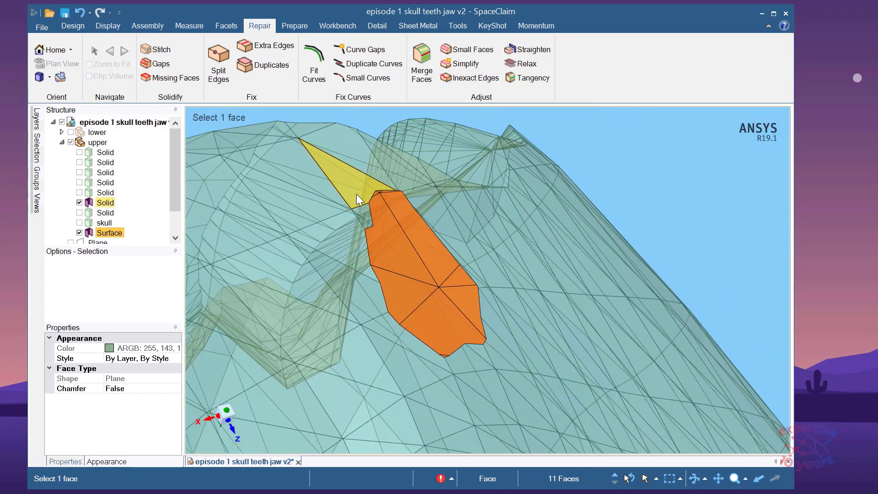
{"action": "scroll", "coordinate": [368, 205], "scroll_direction": "up", "scroll_amount": 5}
{"action": "key", "text": "Delete"}
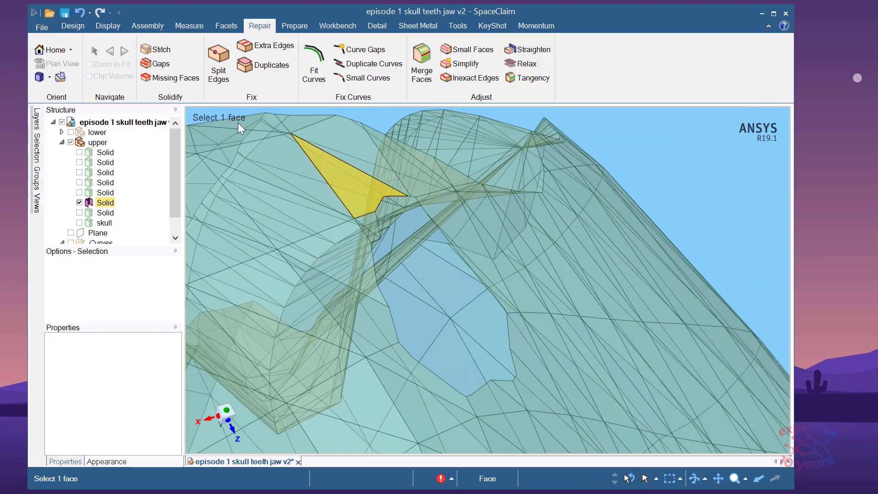
Close the hole in the tooth with the Missing Faces repair and save the design.
{"action": "left_click", "coordinate": [182, 79]}
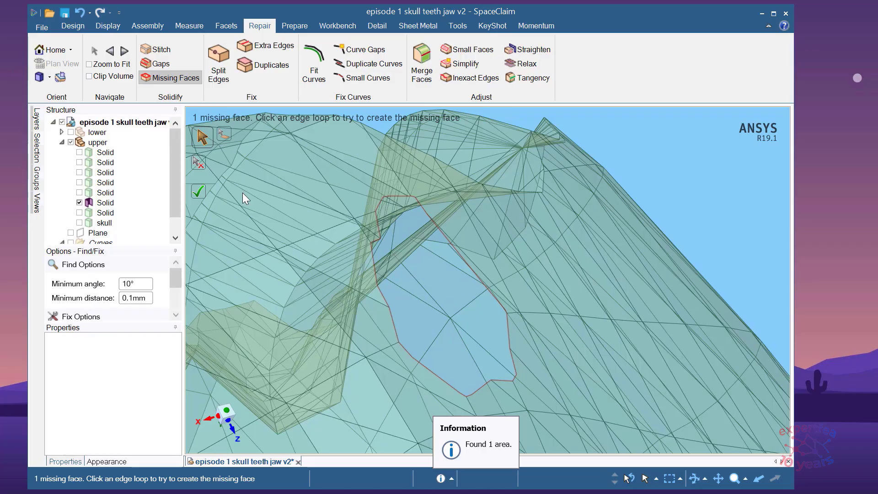
{"action": "left_click", "coordinate": [204, 193]}
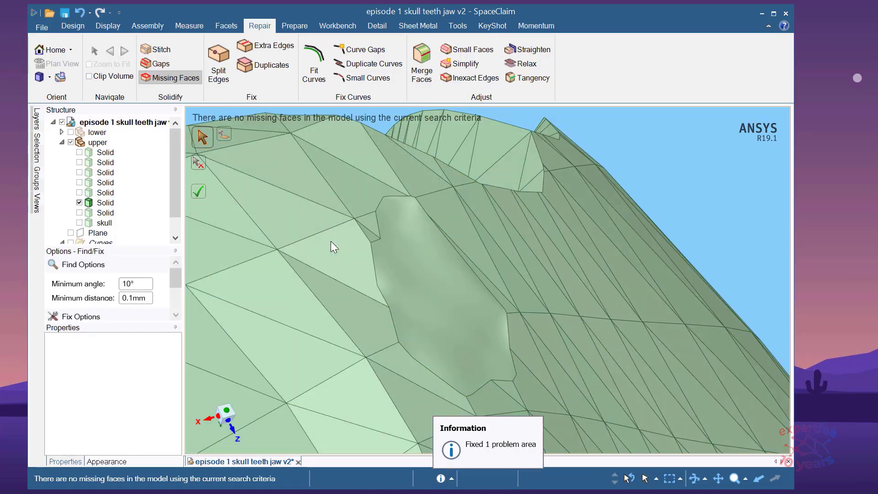
{"action": "scroll", "coordinate": [469, 341], "scroll_direction": "down", "scroll_amount": 3}
{"action": "middle_click_drag", "start_coordinate": [625, 262], "coordinate": [602, 297]}
{"action": "key", "text": "Escape"}
{"action": "left_click", "coordinate": [543, 297]}
{"action": "middle_click_drag", "start_coordinate": [463, 248], "coordinate": [482, 321]}
{"action": "scroll", "coordinate": [482, 321], "scroll_direction": "up", "scroll_amount": 3}
{"action": "scroll", "coordinate": [482, 321], "scroll_direction": "down", "scroll_amount": 5}
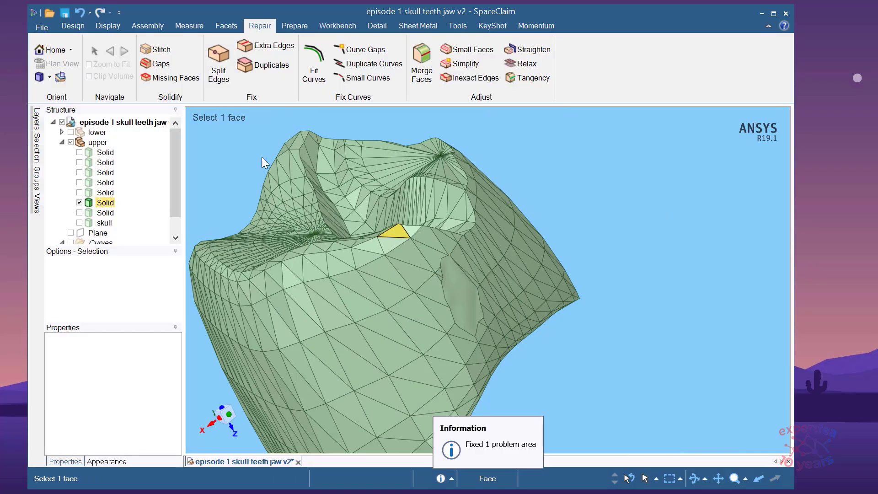
{"action": "key", "text": "Escape"}
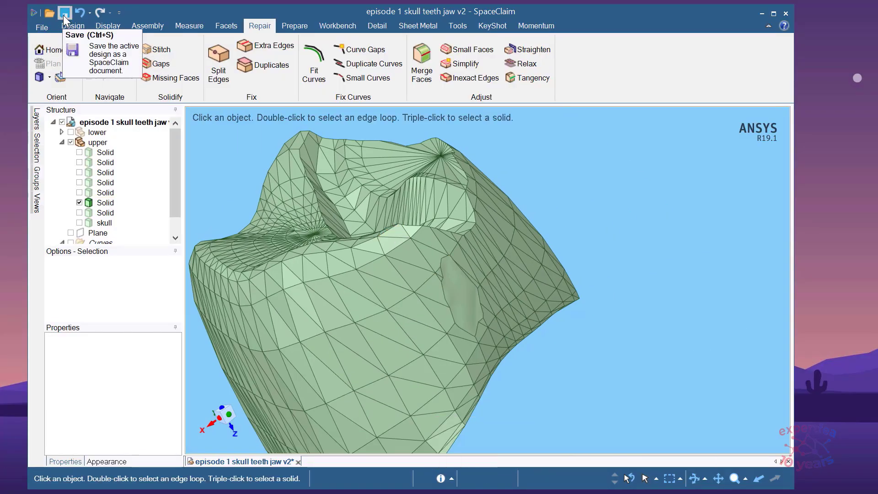
{"action": "left_click", "coordinate": [63, 14]}
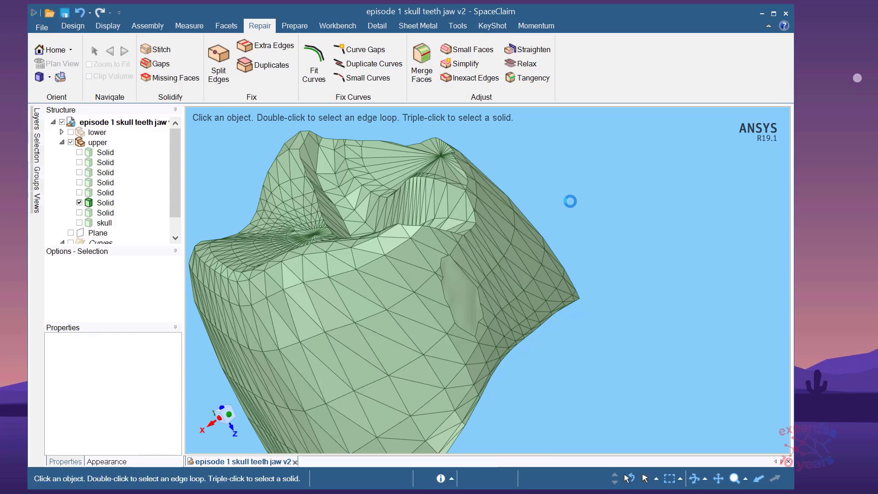
Examine the repaired tooth's crown and side faces from several angles.
{"action": "mouse_move", "coordinate": [436, 250]}
{"action": "middle_mouse_down"}
{"action": "mouse_move", "coordinate": [450, 185]}
{"action": "mouse_move", "coordinate": [432, 201]}
{"action": "middle_mouse_up"}
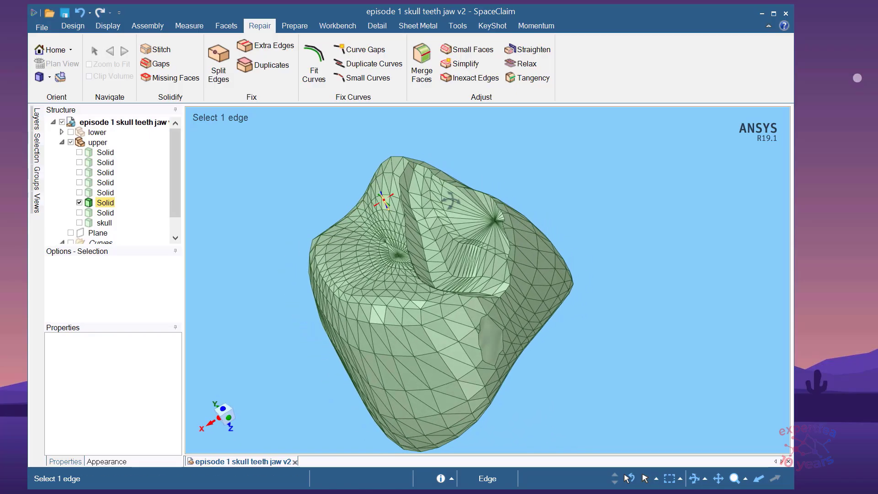
{"action": "scroll", "coordinate": [430, 204], "scroll_direction": "up", "scroll_amount": 5}
{"action": "scroll", "coordinate": [405, 304], "scroll_direction": "down", "scroll_amount": 3}
{"action": "middle_click_drag", "start_coordinate": [429, 345], "coordinate": [415, 286]}
{"action": "middle_click_drag", "start_coordinate": [574, 257], "coordinate": [673, 294]}
{"action": "scroll", "coordinate": [450, 265], "scroll_direction": "down", "scroll_amount": 3}
{"action": "middle_click_drag", "start_coordinate": [449, 265], "coordinate": [513, 311]}
{"action": "scroll", "coordinate": [390, 306], "scroll_direction": "up", "scroll_amount": 5}
{"action": "scroll", "coordinate": [390, 299], "scroll_direction": "down", "scroll_amount": 4}
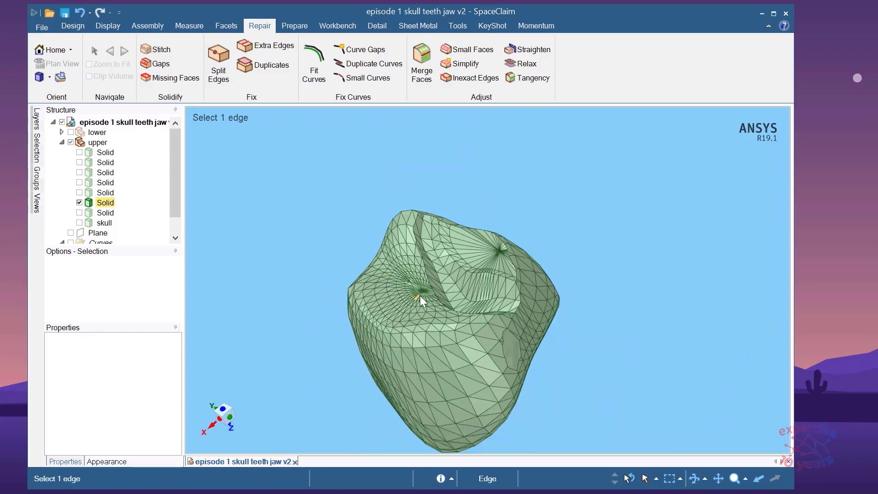
{"action": "middle_click_drag", "start_coordinate": [420, 296], "coordinate": [437, 297]}
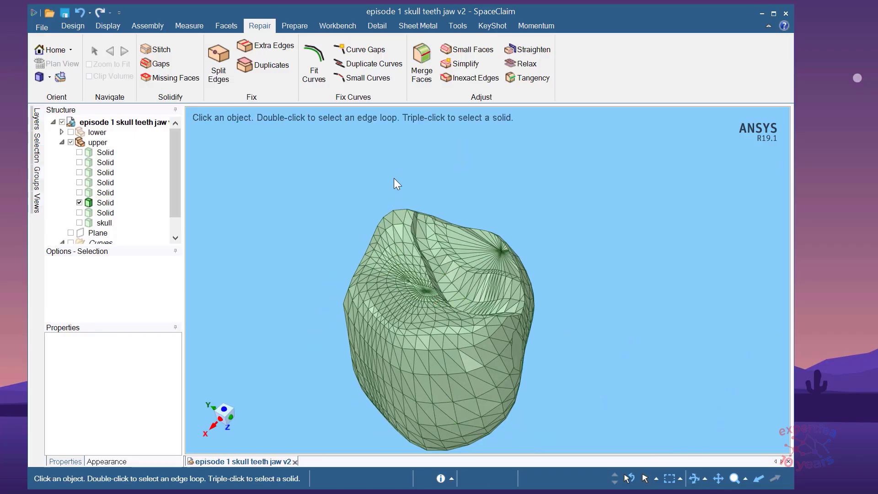
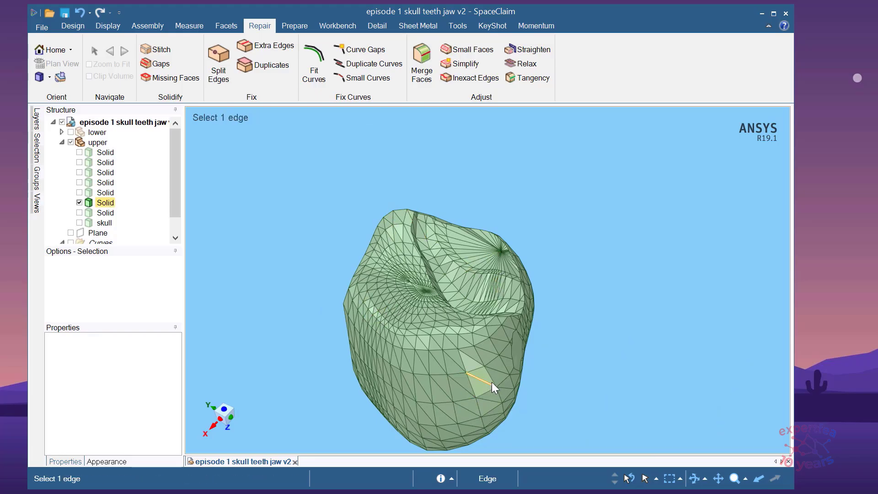
{"action": "middle_click_drag", "start_coordinate": [473, 358], "coordinate": [475, 329]}
{"action": "middle_click_drag", "start_coordinate": [442, 292], "coordinate": [432, 303]}
{"action": "scroll", "coordinate": [432, 304], "scroll_direction": "down", "scroll_amount": 2}
{"action": "middle_click_drag", "start_coordinate": [505, 323], "coordinate": [487, 354]}
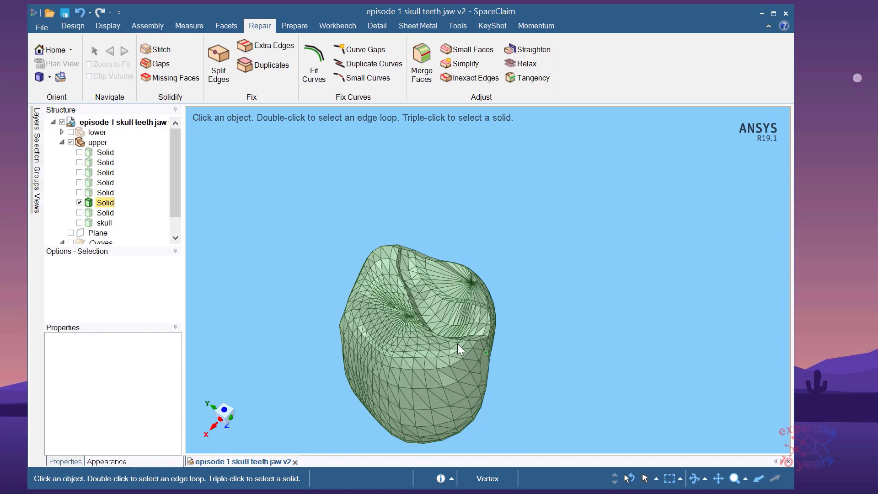
{"action": "scroll", "coordinate": [421, 306], "scroll_direction": "up", "scroll_amount": 1}
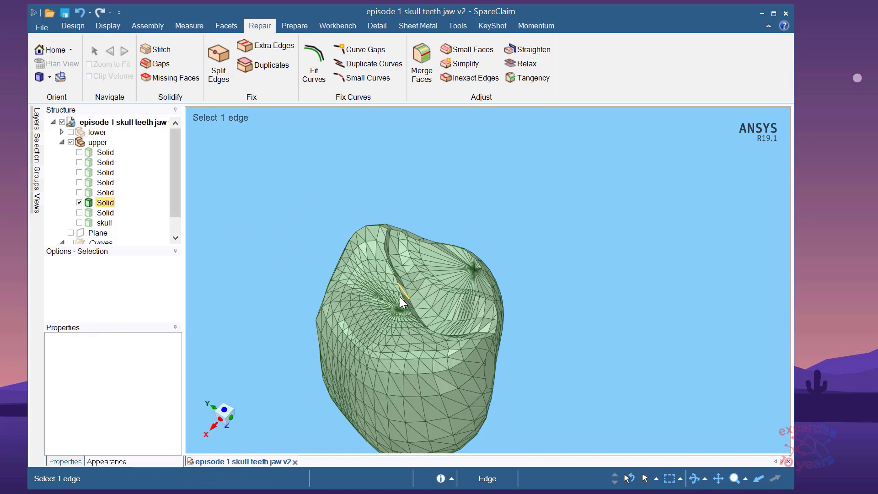
{"action": "scroll", "coordinate": [399, 298], "scroll_direction": "up", "scroll_amount": 4}
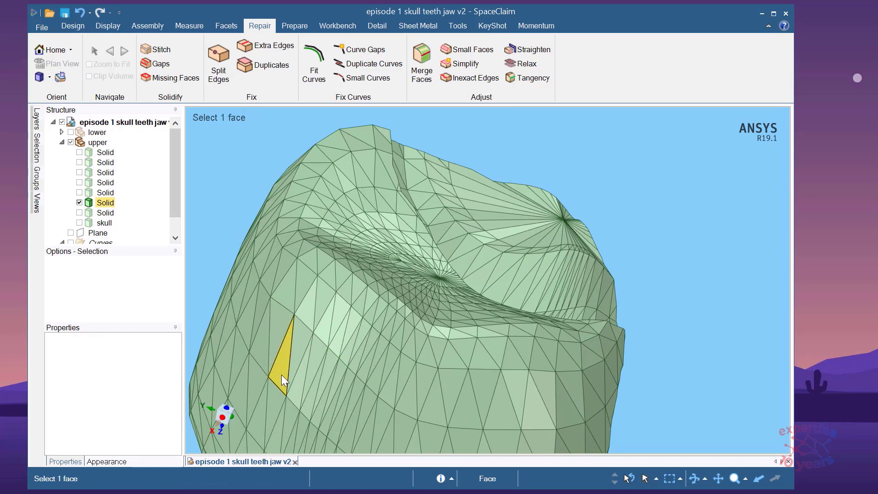
Create a plane on a triangular face on the outer side of the tooth.
{"action": "left_click", "coordinate": [281, 374]}
{"action": "left_click", "coordinate": [73, 26]}
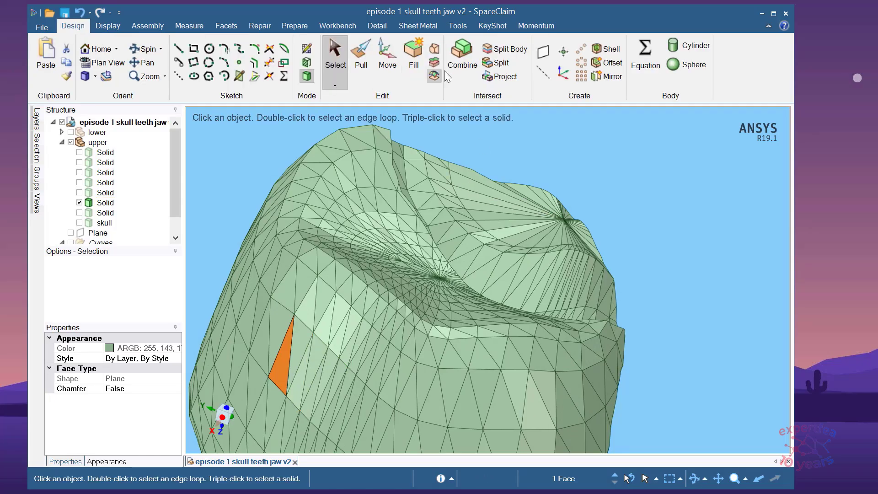
{"action": "left_click", "coordinate": [542, 51]}
{"action": "scroll", "coordinate": [400, 229], "scroll_direction": "down", "scroll_amount": 5}
{"action": "middle_click_drag", "start_coordinate": [509, 261], "coordinate": [470, 294]}
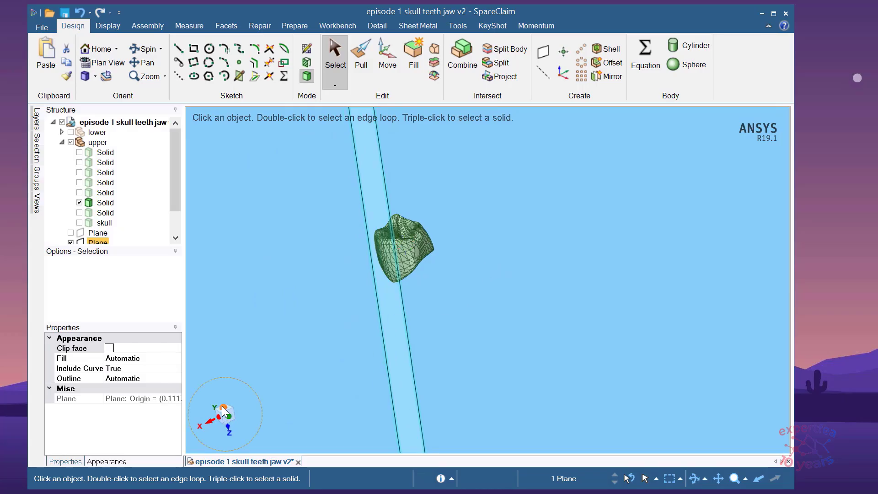
Move the new plane 17.27 mm along its normal so it passes through the middle of the tooth.
{"action": "left_click", "coordinate": [223, 409]}
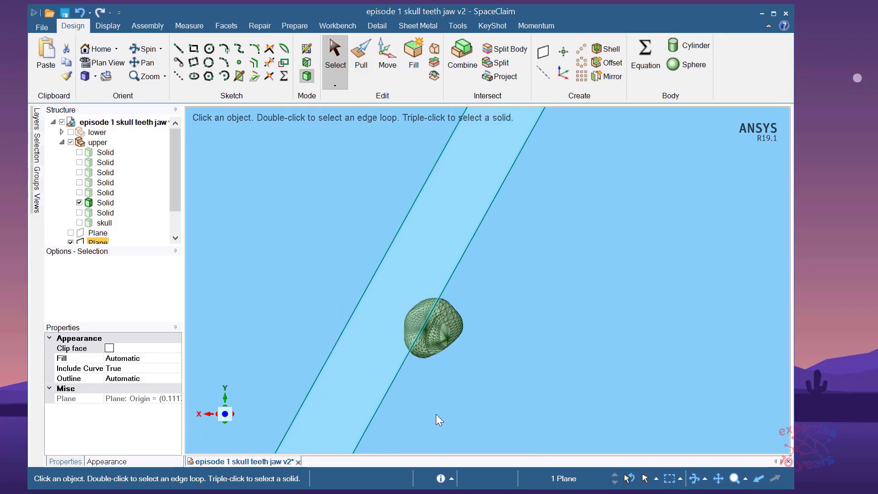
{"action": "scroll", "coordinate": [439, 368], "scroll_direction": "up", "scroll_amount": 3}
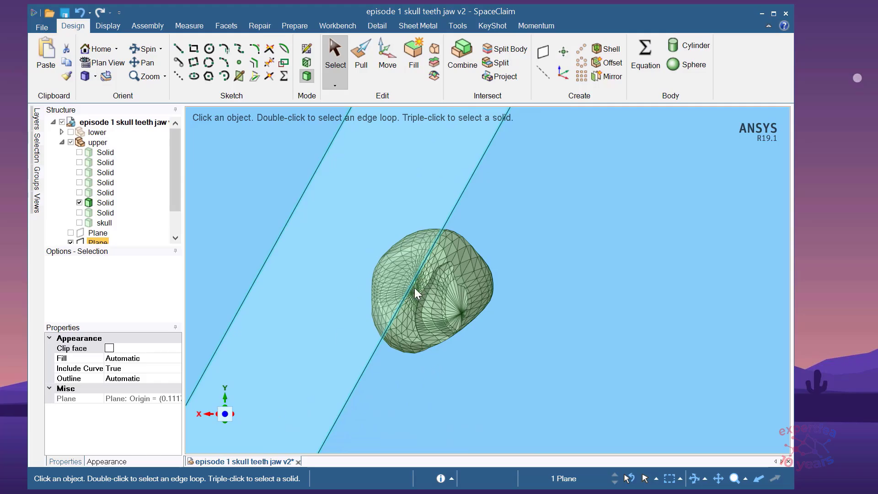
{"action": "scroll", "coordinate": [446, 339], "scroll_direction": "down", "scroll_amount": 3}
{"action": "middle_click_drag", "start_coordinate": [463, 361], "coordinate": [456, 357]}
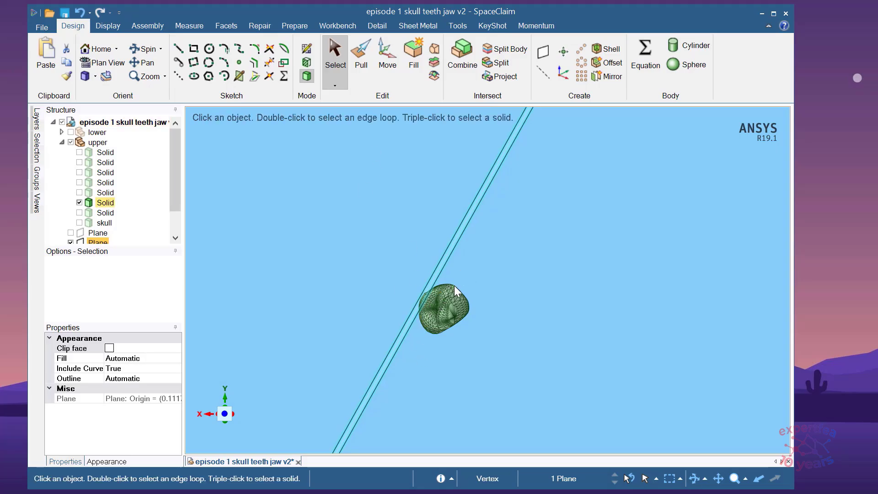
{"action": "scroll", "coordinate": [424, 339], "scroll_direction": "up", "scroll_amount": 3}
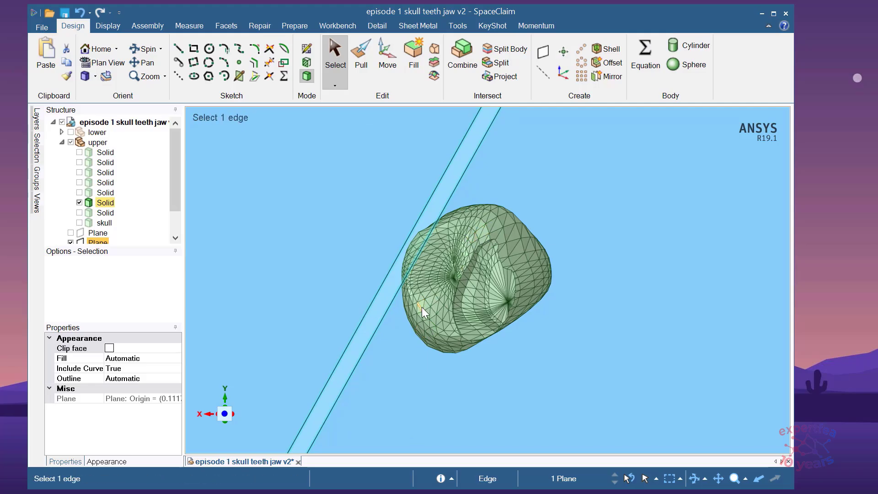
{"action": "middle_click_drag", "start_coordinate": [461, 319], "coordinate": [475, 298]}
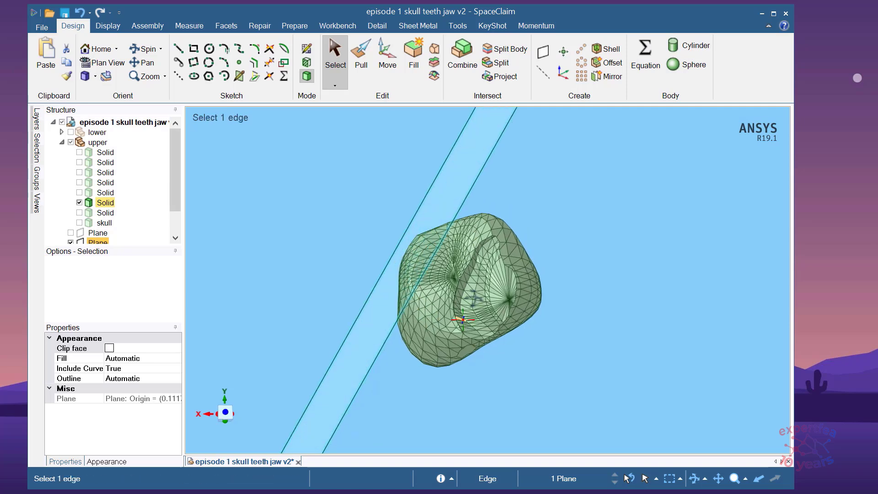
{"action": "key", "text": "Escape"}
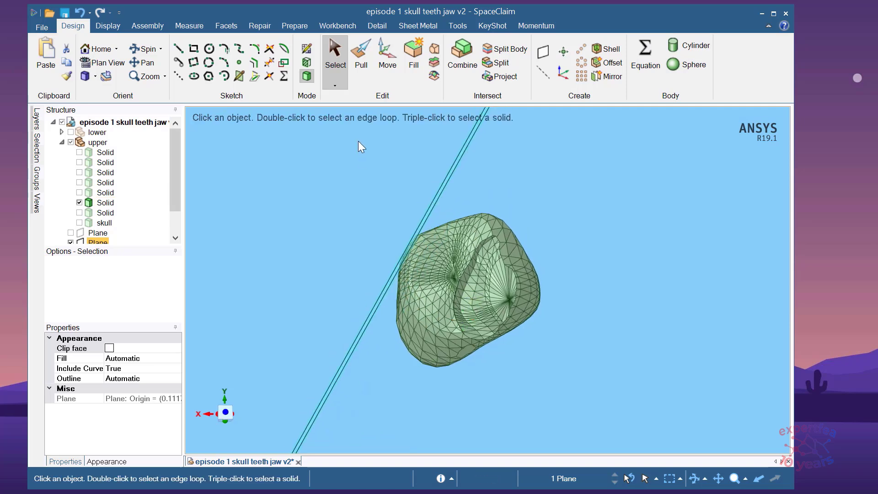
{"action": "left_click", "coordinate": [388, 54]}
{"action": "left_click_drag", "start_coordinate": [446, 255], "coordinate": [490, 280]}
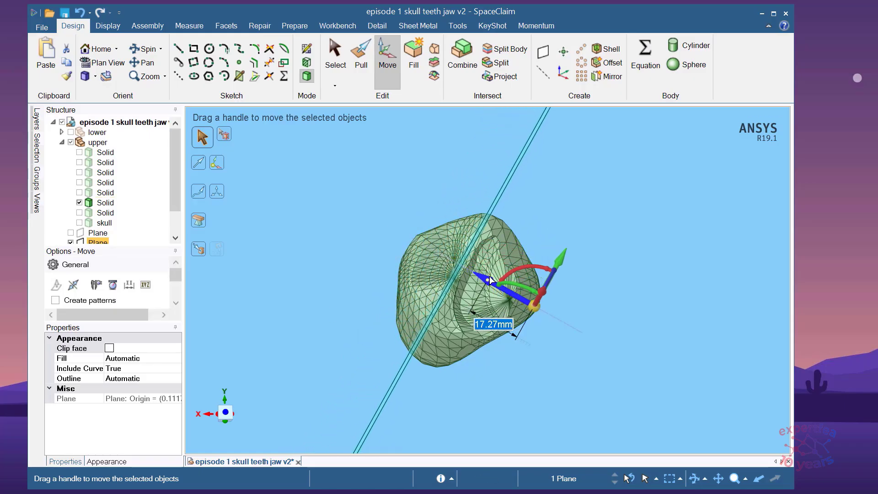
Inspect from several angles where the plane cuts through the tooth's crown and sides.
{"action": "middle_click_drag", "start_coordinate": [496, 303], "coordinate": [510, 316]}
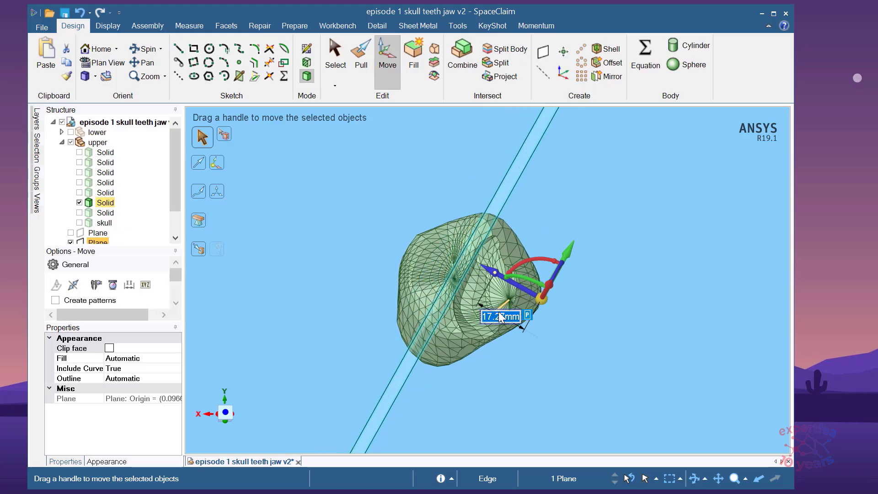
{"action": "middle_click_drag", "start_coordinate": [517, 369], "coordinate": [543, 332]}
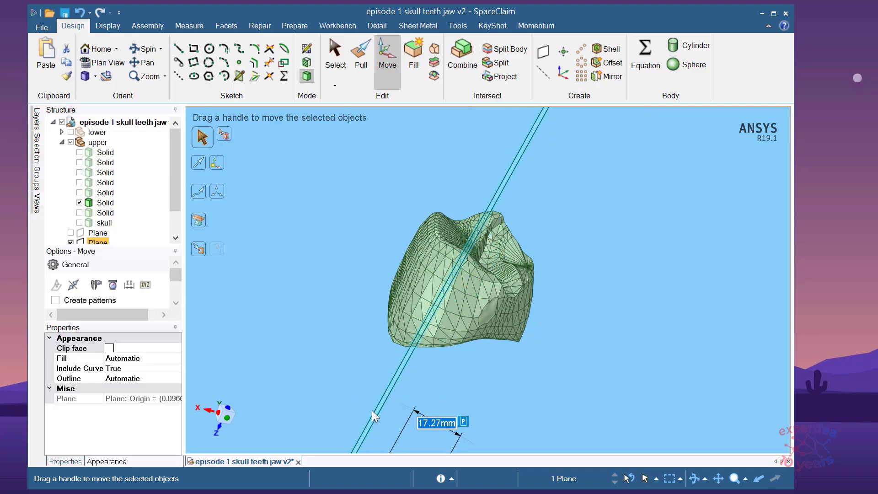
{"action": "middle_click_drag", "start_coordinate": [470, 383], "coordinate": [489, 386]}
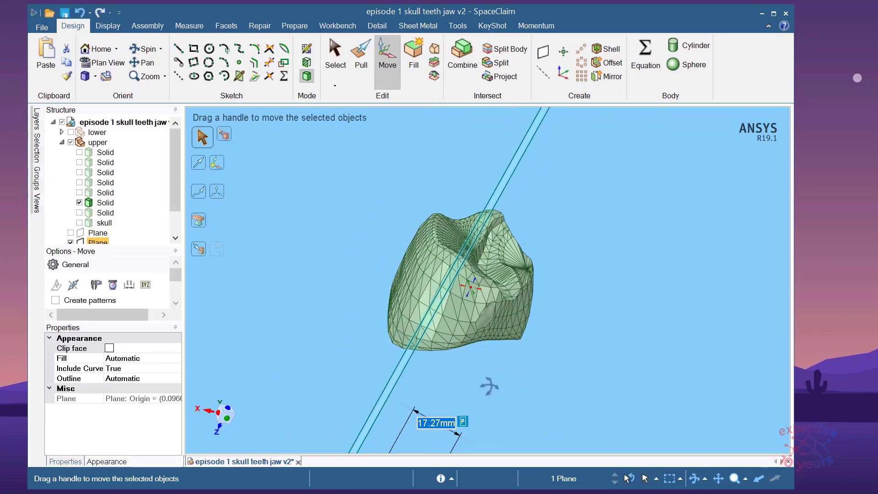
{"action": "left_click", "coordinate": [226, 420]}
{"action": "scroll", "coordinate": [471, 296], "scroll_direction": "up", "scroll_amount": 4}
{"action": "scroll", "coordinate": [450, 249], "scroll_direction": "down", "scroll_amount": 4}
{"action": "middle_click_drag", "start_coordinate": [505, 281], "coordinate": [533, 289]}
{"action": "scroll", "coordinate": [468, 237], "scroll_direction": "up", "scroll_amount": 3}
{"action": "scroll", "coordinate": [467, 237], "scroll_direction": "up", "scroll_amount": 2}
{"action": "middle_click_drag", "start_coordinate": [372, 215], "coordinate": [396, 223]}
{"action": "scroll", "coordinate": [398, 271], "scroll_direction": "down", "scroll_amount": 3}
{"action": "middle_click_drag", "start_coordinate": [392, 255], "coordinate": [403, 314]}
{"action": "scroll", "coordinate": [371, 265], "scroll_direction": "up", "scroll_amount": 3}
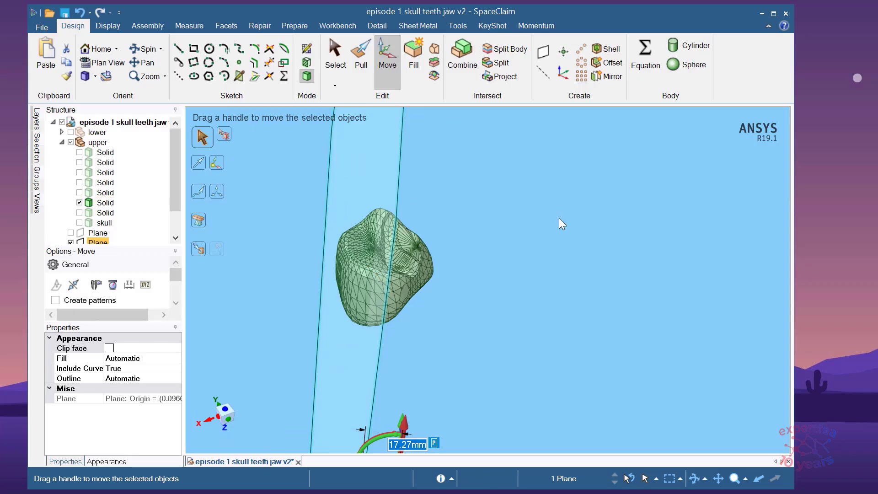
Split the tooth body with the plane through its middle and remove the half on the palate side.
{"action": "left_click", "coordinate": [469, 207]}
{"action": "left_click", "coordinate": [507, 50]}
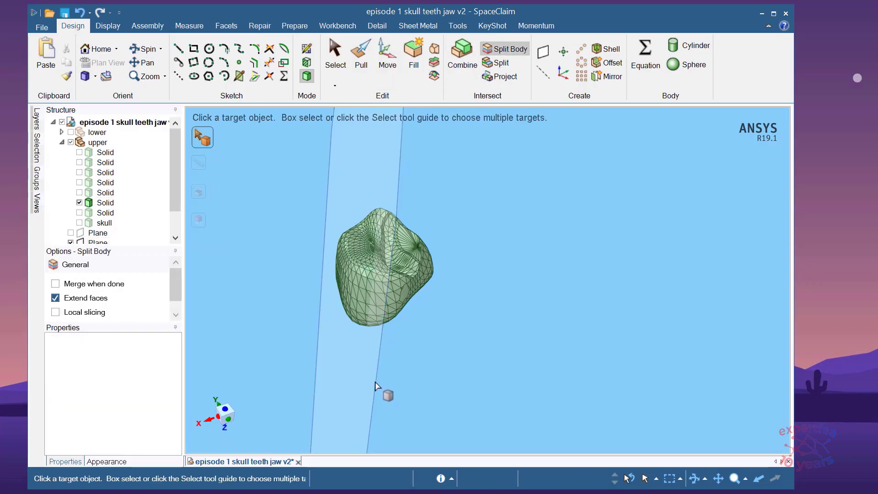
{"action": "left_click", "coordinate": [419, 276]}
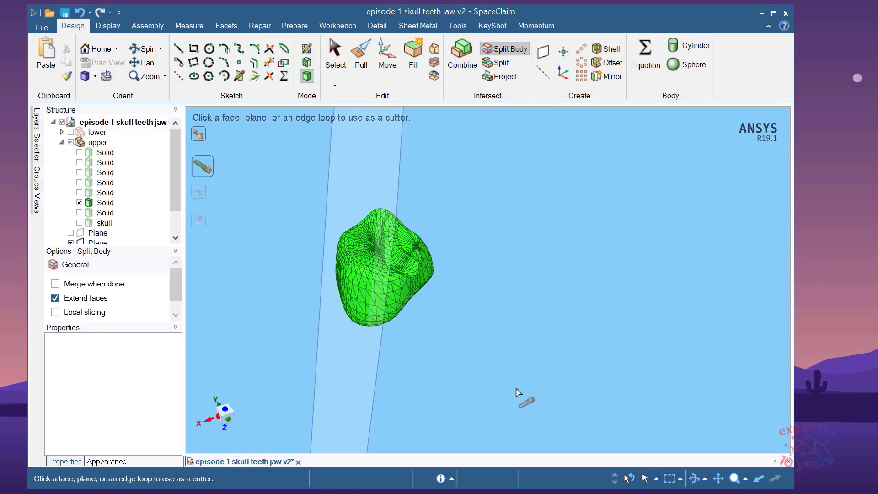
{"action": "left_click", "coordinate": [406, 384]}
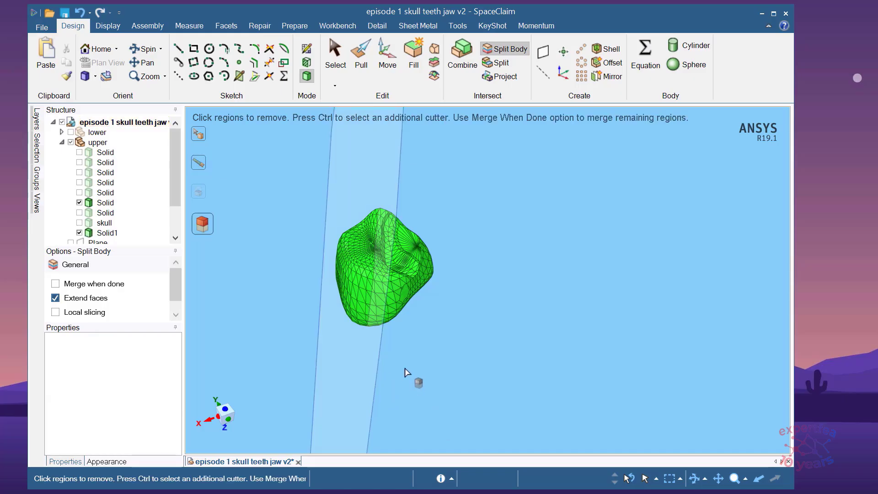
{"action": "left_click", "coordinate": [403, 298]}
{"action": "middle_click_drag", "start_coordinate": [475, 364], "coordinate": [464, 360]}
{"action": "key", "text": "Escape"}
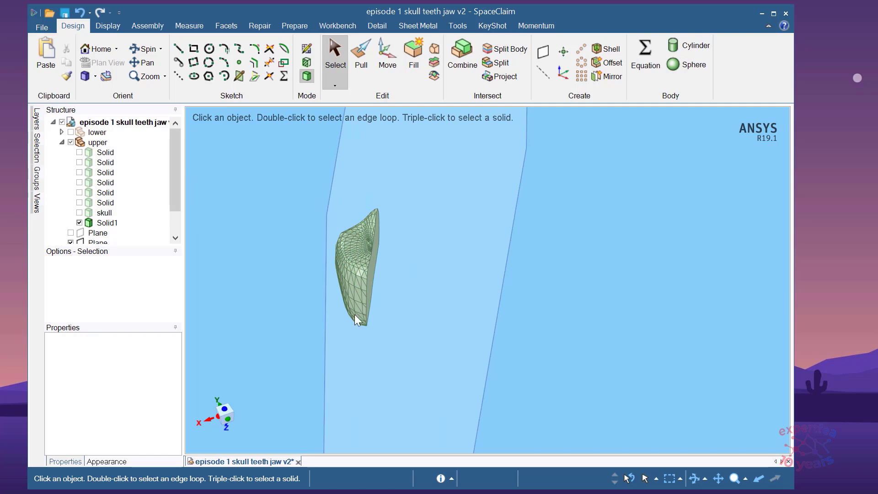
Hide the plane that was used to cut the tooth.
{"action": "scroll", "coordinate": [78, 228], "scroll_direction": "down", "scroll_amount": 1}
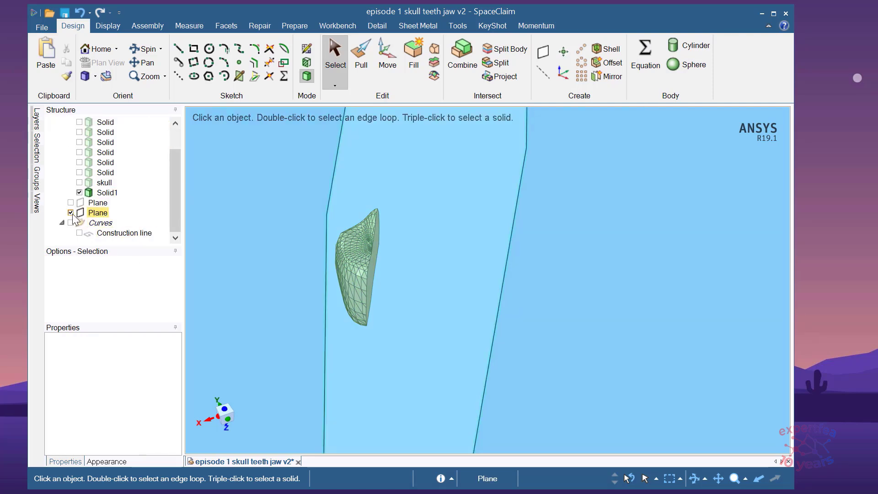
{"action": "left_click", "coordinate": [70, 212]}
{"action": "middle_click_drag", "start_coordinate": [446, 254], "coordinate": [410, 243]}
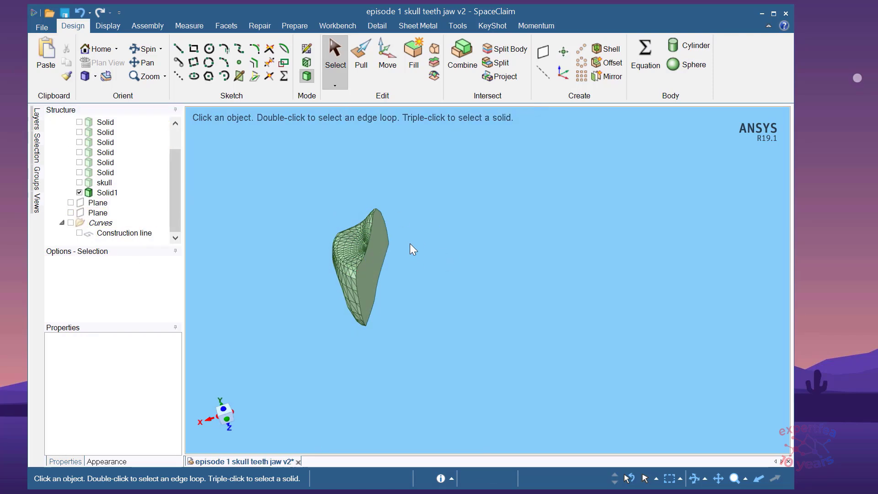
Mirror the remaining half of the tooth across its flat cut face, merging both halves into one tooth.
{"action": "left_click", "coordinate": [607, 77]}
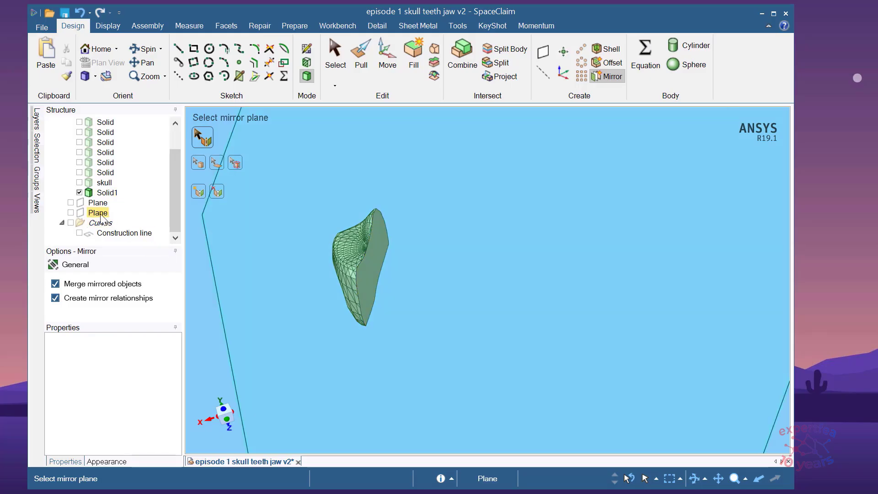
{"action": "left_click", "coordinate": [374, 262]}
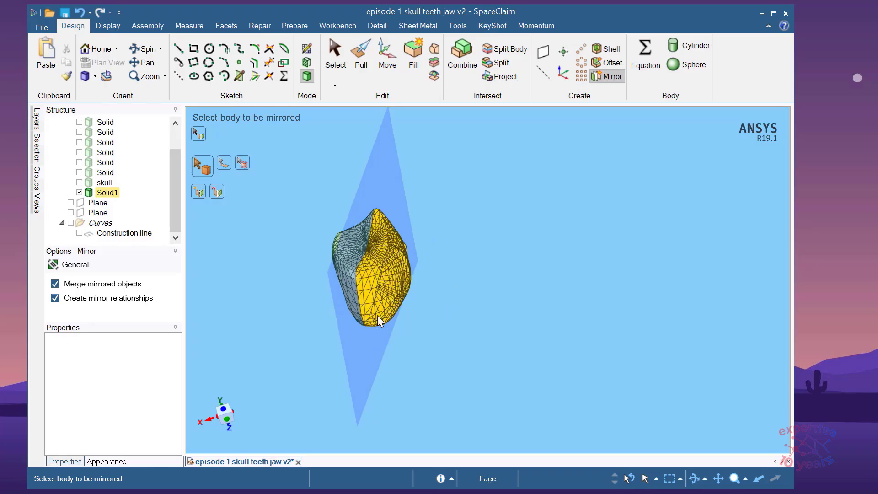
{"action": "left_click", "coordinate": [348, 260]}
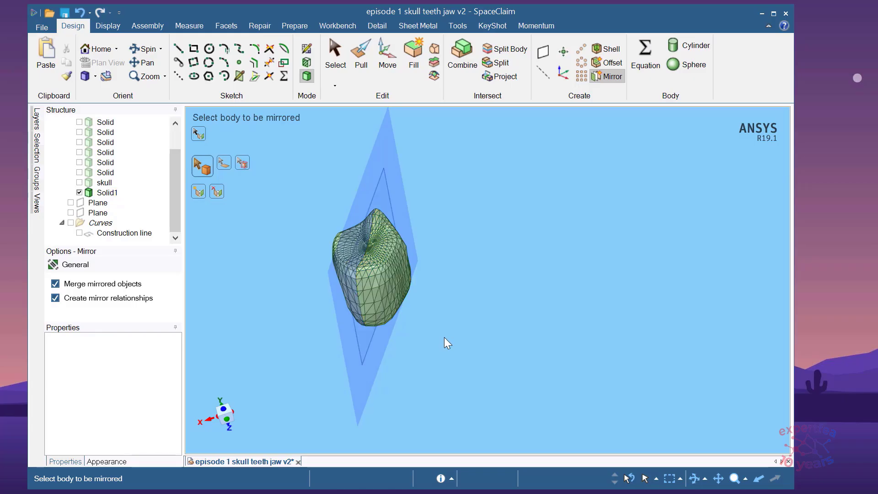
{"action": "mouse_move", "coordinate": [467, 312]}
{"action": "middle_mouse_down"}
{"action": "mouse_move", "coordinate": [440, 368]}
{"action": "mouse_move", "coordinate": [458, 297]}
{"action": "middle_mouse_up"}
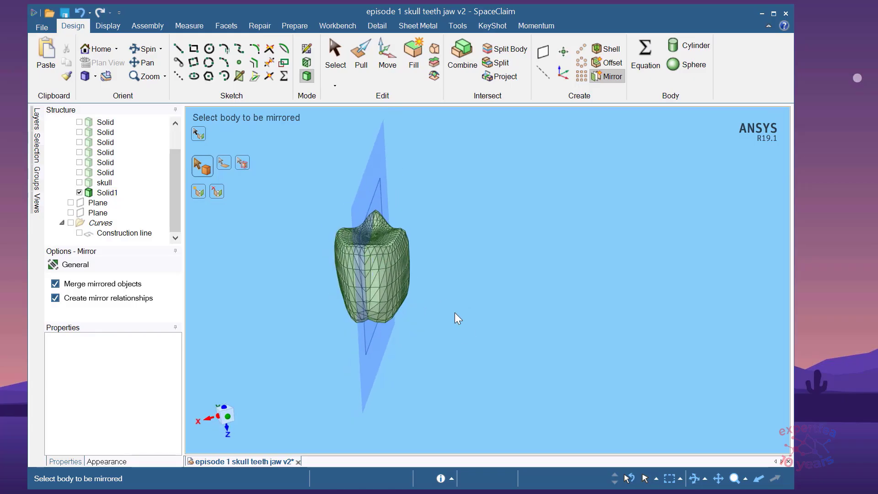
{"action": "key", "text": "Escape"}
{"action": "mouse_move", "coordinate": [429, 250]}
{"action": "middle_mouse_down"}
{"action": "mouse_move", "coordinate": [455, 261]}
{"action": "mouse_move", "coordinate": [444, 244]}
{"action": "mouse_move", "coordinate": [450, 246]}
{"action": "mouse_move", "coordinate": [467, 157]}
{"action": "mouse_move", "coordinate": [443, 117]}
{"action": "mouse_move", "coordinate": [437, 259]}
{"action": "middle_mouse_up"}
Show all the teeth and the skull of the upper component again.
{"action": "right_click", "coordinate": [444, 179]}
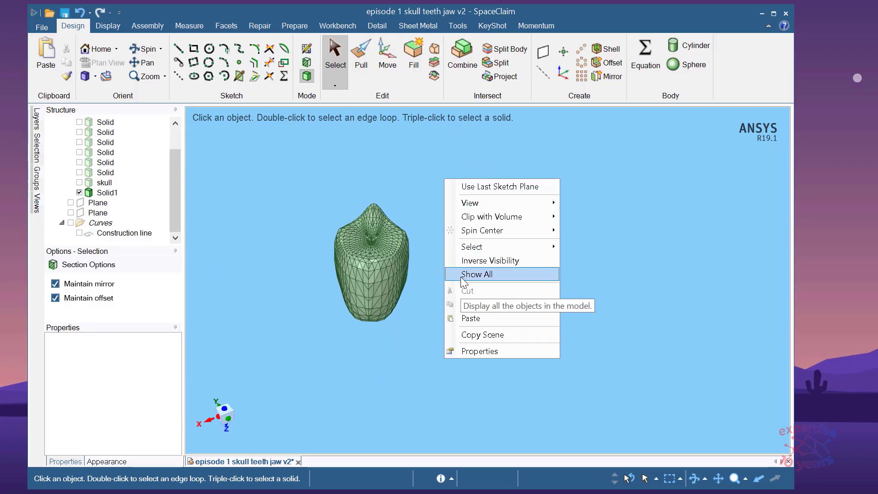
{"action": "key", "text": "Escape"}
{"action": "scroll", "coordinate": [177, 207], "scroll_direction": "up", "scroll_amount": 1}
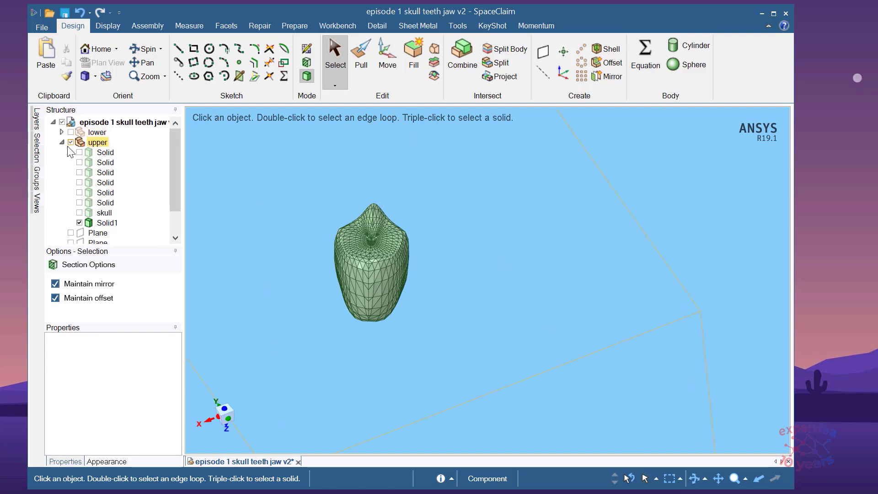
{"action": "left_click", "coordinate": [70, 142]}
{"action": "left_click", "coordinate": [71, 143]}
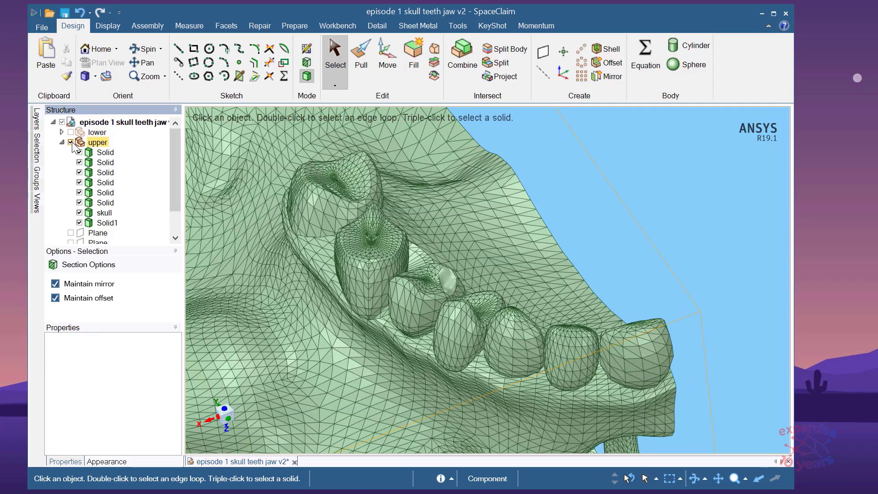
Isolate the skull body by picking a socket face beside the mirrored tooth and hiding all other objects.
{"action": "scroll", "coordinate": [468, 263], "scroll_direction": "up", "scroll_amount": 5}
{"action": "middle_click_drag", "start_coordinate": [502, 289], "coordinate": [357, 246]}
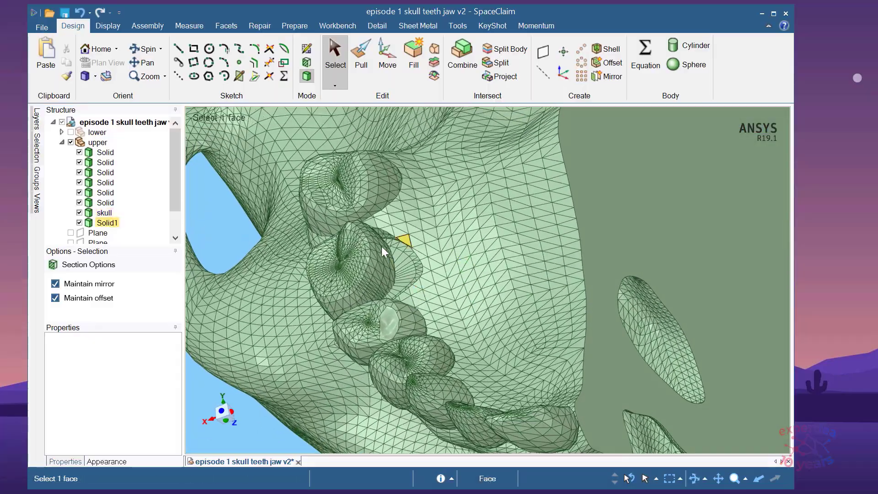
{"action": "mouse_move", "coordinate": [407, 264]}
{"action": "middle_mouse_down"}
{"action": "mouse_move", "coordinate": [513, 222]}
{"action": "mouse_move", "coordinate": [460, 258]}
{"action": "middle_mouse_up"}
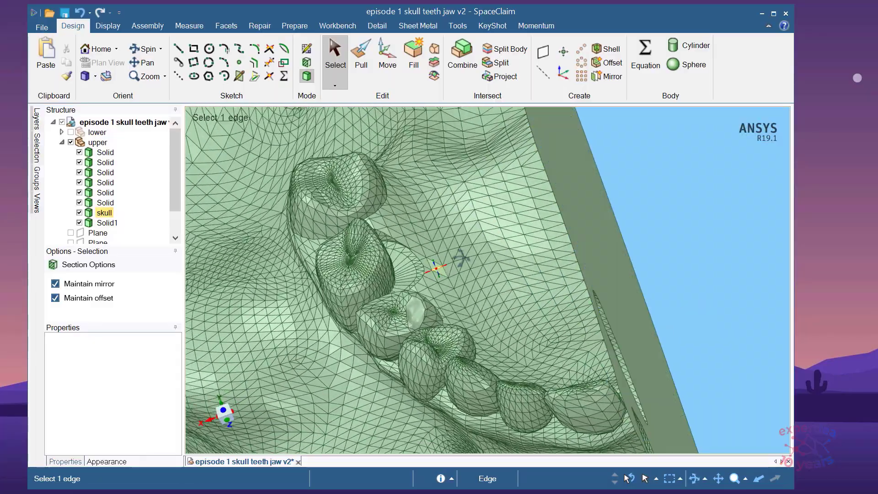
{"action": "mouse_move", "coordinate": [409, 284]}
{"action": "middle_mouse_down"}
{"action": "mouse_move", "coordinate": [379, 297]}
{"action": "mouse_move", "coordinate": [455, 280]}
{"action": "mouse_move", "coordinate": [425, 292]}
{"action": "mouse_move", "coordinate": [428, 273]}
{"action": "middle_mouse_up"}
{"action": "scroll", "coordinate": [407, 260], "scroll_direction": "up", "scroll_amount": 5}
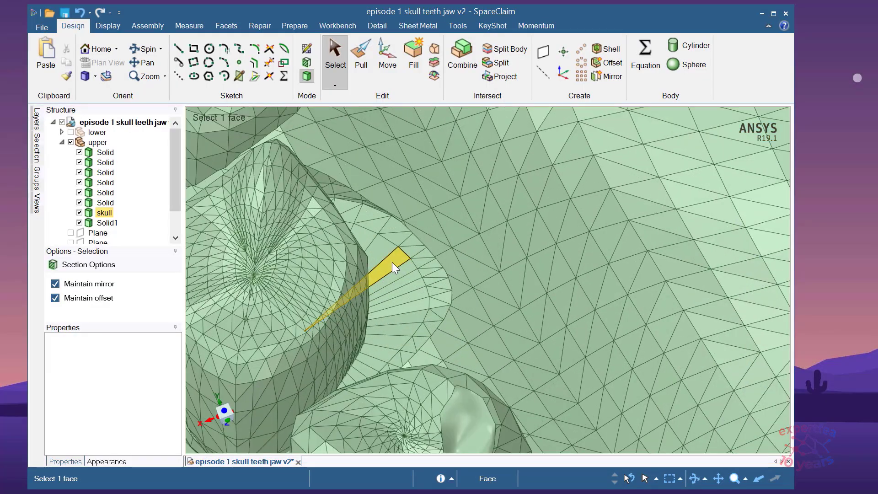
{"action": "left_click", "coordinate": [391, 262]}
{"action": "right_click", "coordinate": [392, 262]}
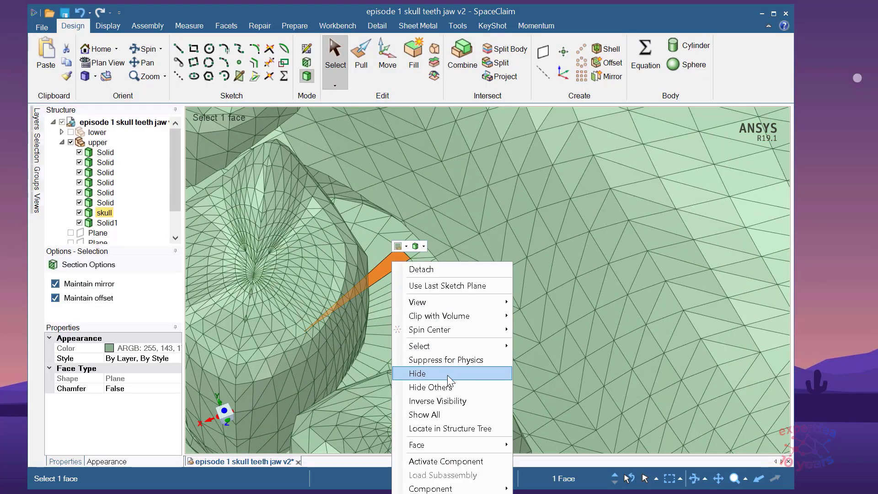
{"action": "left_click", "coordinate": [447, 389]}
Select the depression faces of the tooth's socket, starting from a triangular face on its fan-shaped floor.
{"action": "middle_click_drag", "start_coordinate": [474, 262], "coordinate": [570, 281]}
{"action": "scroll", "coordinate": [401, 259], "scroll_direction": "up", "scroll_amount": 4}
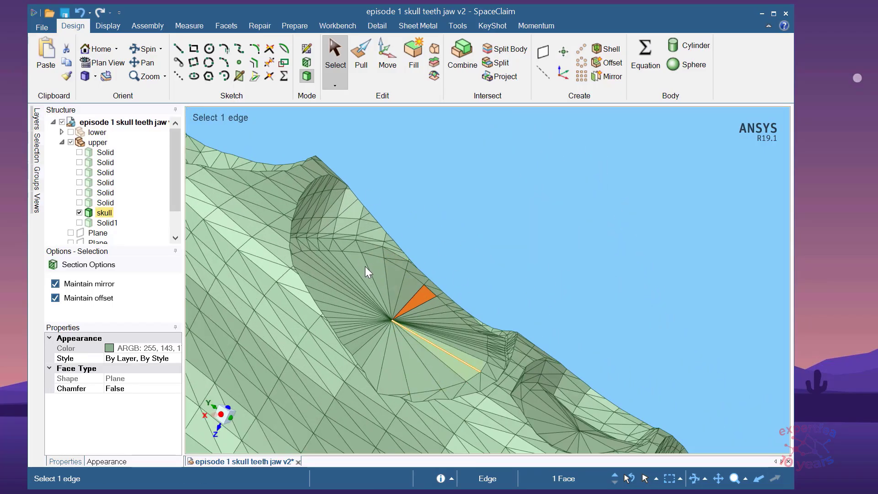
{"action": "middle_click_drag", "start_coordinate": [385, 321], "coordinate": [363, 295]}
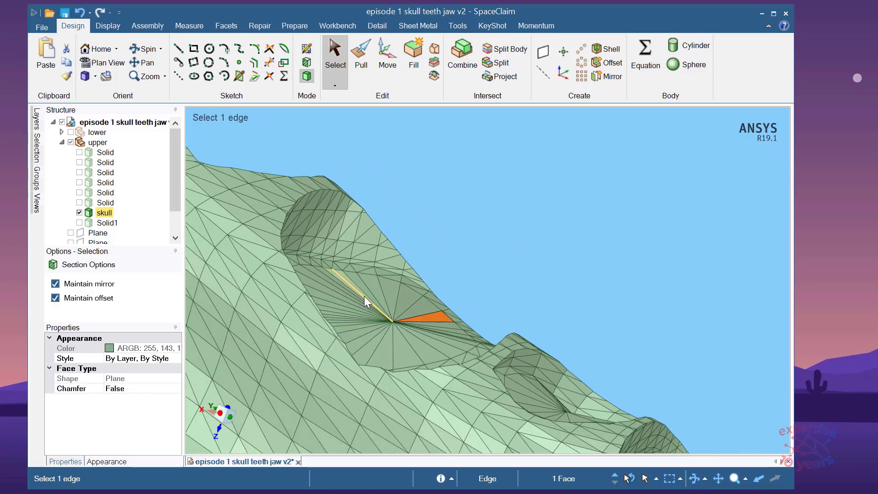
{"action": "scroll", "coordinate": [362, 295], "scroll_direction": "up", "scroll_amount": 4}
{"action": "left_click", "coordinate": [359, 267]}
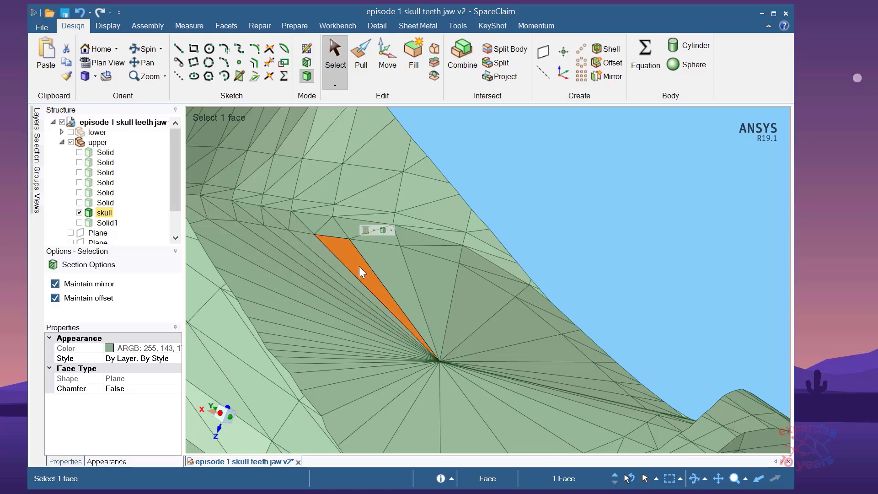
{"action": "right_click", "coordinate": [359, 267]}
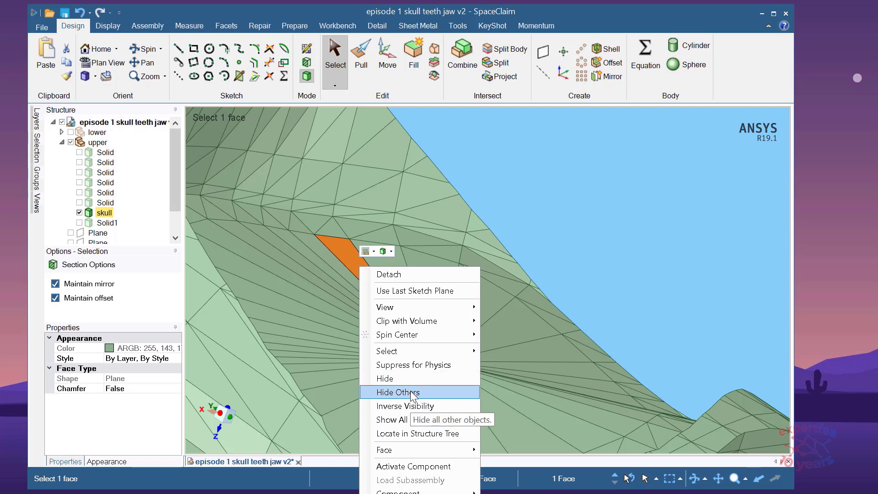
{"action": "mouse_move", "coordinate": [452, 357]}
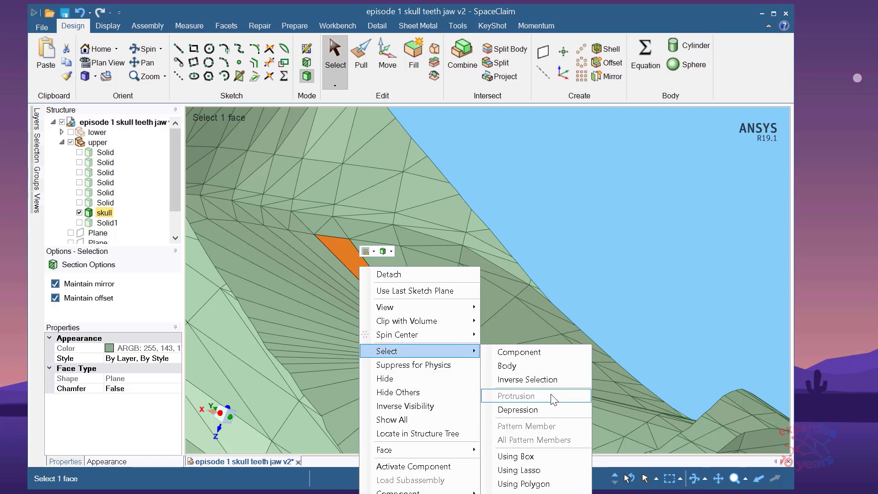
{"action": "left_click", "coordinate": [544, 415]}
{"action": "scroll", "coordinate": [441, 288], "scroll_direction": "down", "scroll_amount": 3}
{"action": "middle_click_drag", "start_coordinate": [592, 338], "coordinate": [556, 347]}
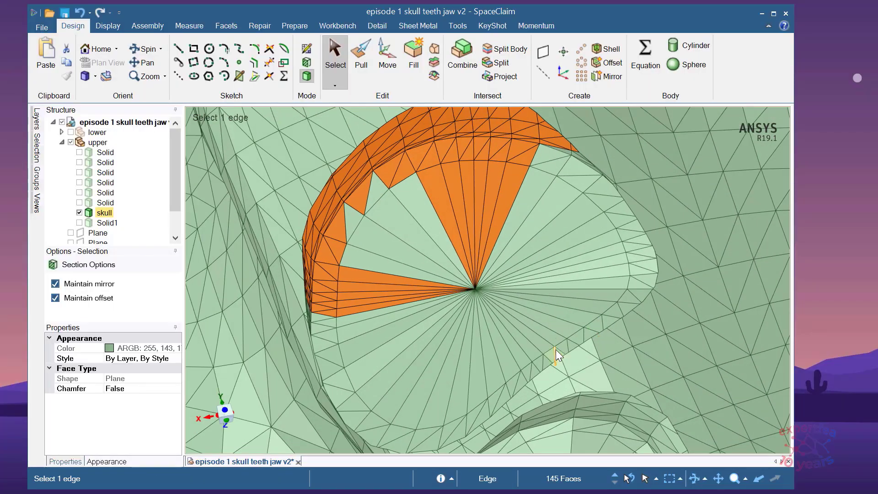
Add the unselected triangles that form the gap between the two selected areas of the socket floor.
{"action": "middle_click_drag", "start_coordinate": [538, 392], "coordinate": [627, 275]}
{"action": "scroll", "coordinate": [374, 180], "scroll_direction": "up", "scroll_amount": 3}
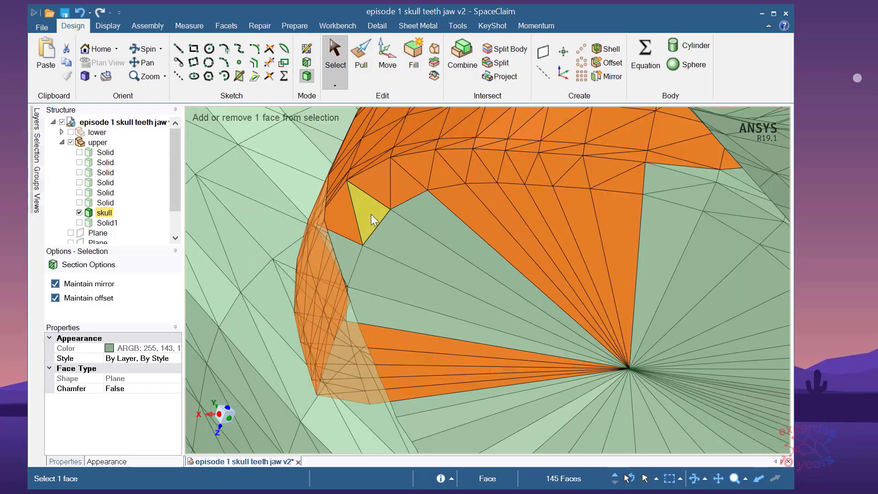
{"action": "left_click", "coordinate": [344, 251], "text": "ctrl"}
{"action": "left_click", "coordinate": [366, 261], "text": "ctrl"}
{"action": "left_click", "coordinate": [398, 242], "text": "ctrl"}
{"action": "left_click", "coordinate": [435, 226], "text": "ctrl"}
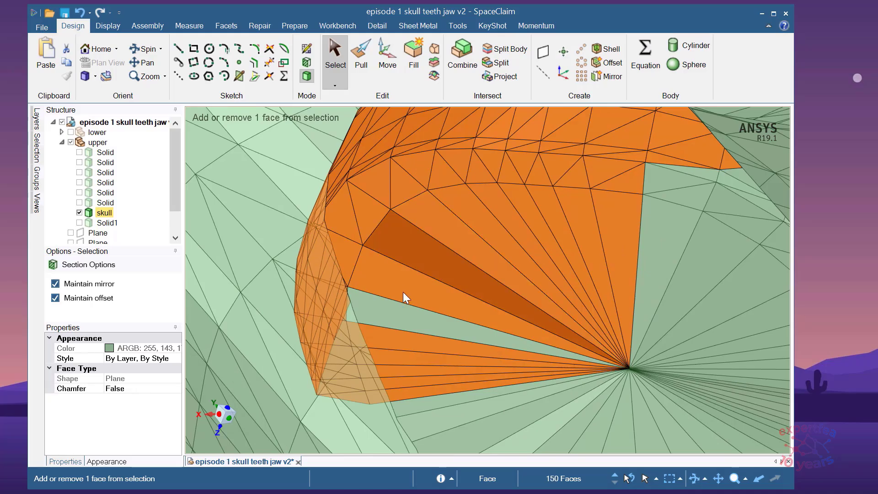
{"action": "left_click", "coordinate": [407, 315], "text": "ctrl"}
{"action": "middle_click_drag", "start_coordinate": [438, 304], "coordinate": [327, 418]}
{"action": "scroll", "coordinate": [320, 368], "scroll_direction": "down", "scroll_amount": 2}
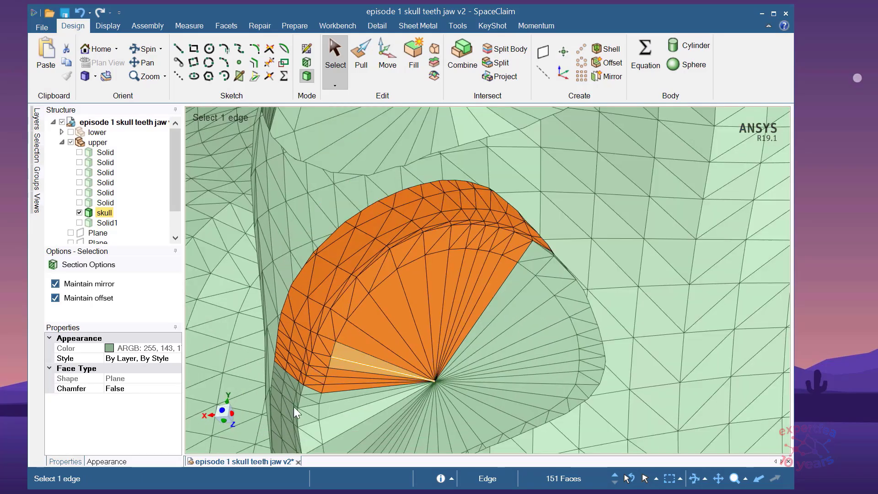
Add the small triangles along the lower border of the selected outer socket wall to the selection.
{"action": "scroll", "coordinate": [290, 403], "scroll_direction": "up", "scroll_amount": 2}
{"action": "scroll", "coordinate": [256, 369], "scroll_direction": "up", "scroll_amount": 2}
{"action": "left_click", "coordinate": [277, 323], "text": "ctrl"}
{"action": "left_click", "coordinate": [293, 328], "text": "ctrl"}
{"action": "left_click", "coordinate": [316, 351], "text": "ctrl"}
{"action": "left_click", "coordinate": [334, 355], "text": "ctrl"}
{"action": "left_click", "coordinate": [348, 376], "text": "ctrl"}
{"action": "left_click", "coordinate": [354, 368], "text": "ctrl"}
{"action": "left_click", "coordinate": [372, 380], "text": "ctrl"}
{"action": "left_click", "coordinate": [442, 399], "text": "ctrl"}
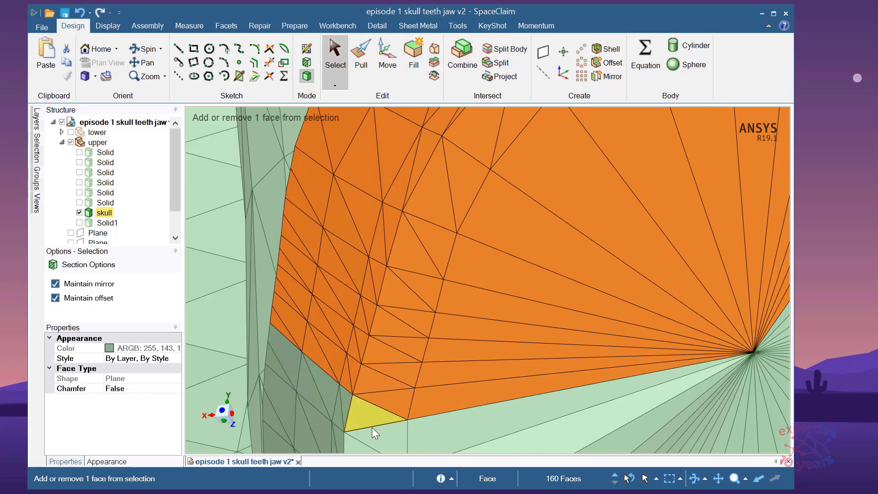
{"action": "left_click", "coordinate": [347, 423], "text": "ctrl"}
{"action": "left_click", "coordinate": [339, 416], "text": "ctrl"}
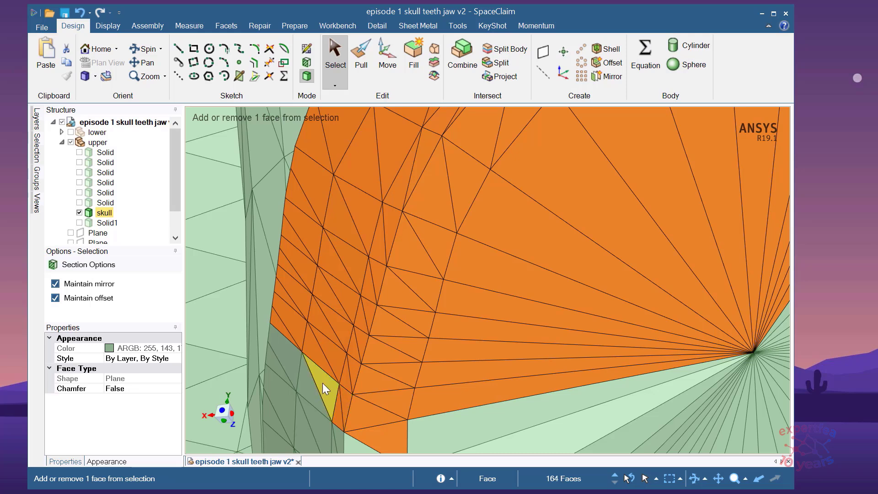
{"action": "left_click", "coordinate": [273, 363], "text": "ctrl"}
{"action": "left_click", "coordinate": [281, 392], "text": "ctrl"}
{"action": "left_click", "coordinate": [307, 424], "text": "ctrl"}
{"action": "left_click", "coordinate": [320, 422], "text": "ctrl"}
{"action": "scroll", "coordinate": [373, 302], "scroll_direction": "down", "scroll_amount": 3}
Extend the face selection down the socket's outer wall with its remaining larger triangles.
{"action": "middle_click_drag", "start_coordinate": [368, 378], "coordinate": [328, 407]}
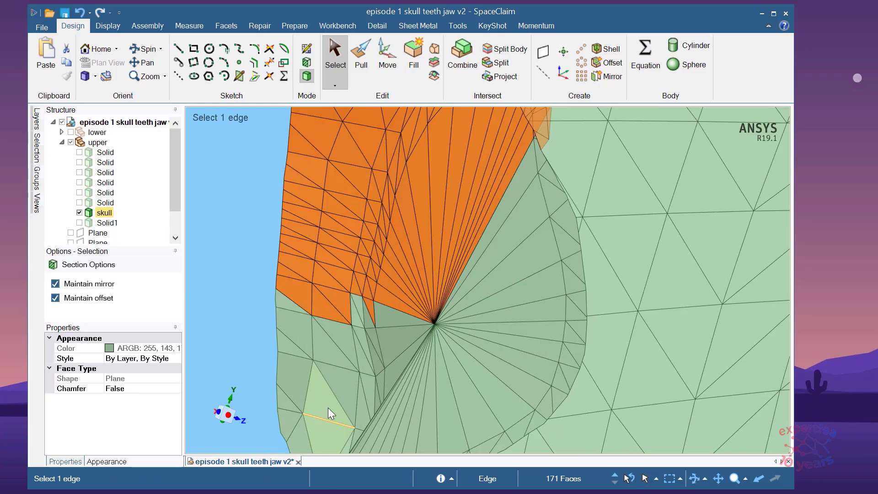
{"action": "left_click", "coordinate": [306, 328], "text": "ctrl"}
{"action": "left_click", "coordinate": [286, 304], "text": "ctrl"}
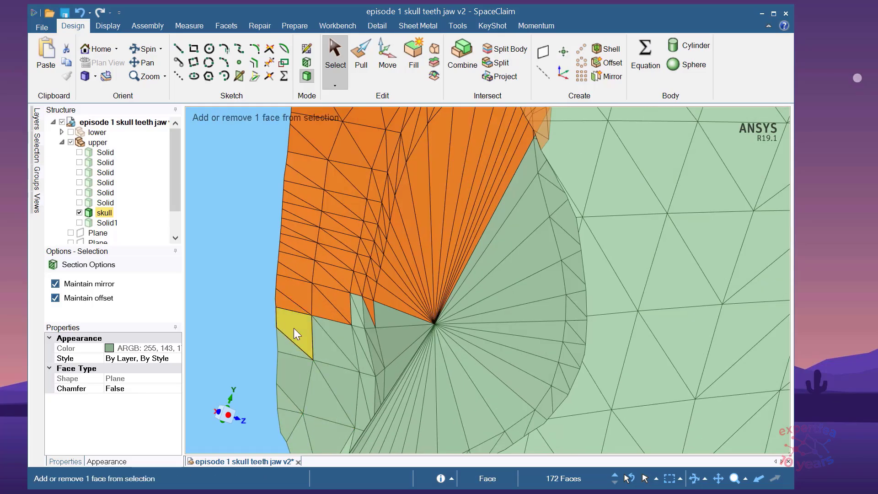
{"action": "left_click", "coordinate": [286, 401], "text": "ctrl"}
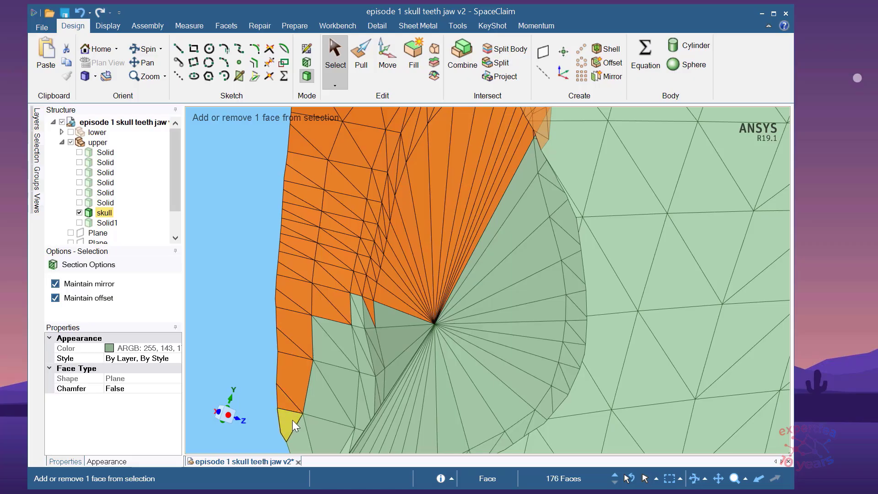
{"action": "left_click", "coordinate": [292, 420], "text": "ctrl"}
{"action": "left_click", "coordinate": [302, 434], "text": "ctrl"}
{"action": "left_click", "coordinate": [322, 428], "text": "ctrl"}
{"action": "left_click", "coordinate": [328, 397], "text": "ctrl"}
{"action": "left_click", "coordinate": [338, 379], "text": "ctrl"}
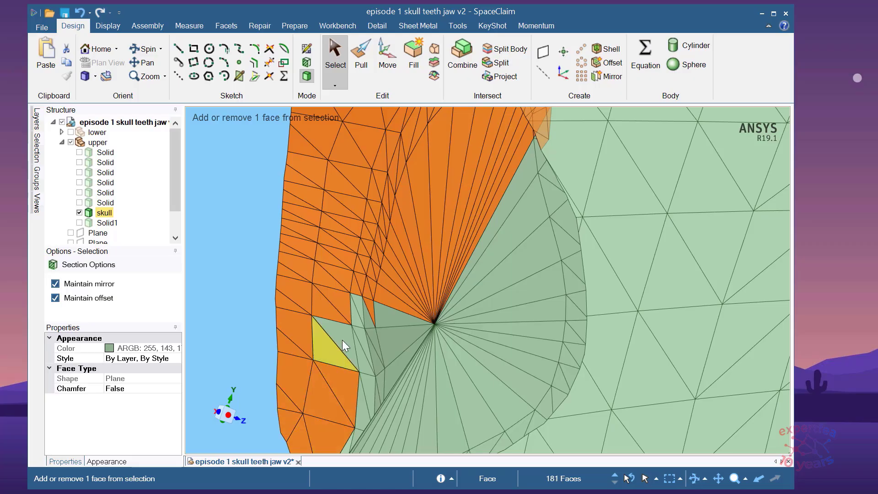
{"action": "left_click", "coordinate": [336, 348], "text": "ctrl"}
{"action": "left_click", "coordinate": [342, 338], "text": "ctrl"}
Add the narrow triangles between the outer wall and the fan's centre point to the socket selection.
{"action": "scroll", "coordinate": [366, 383], "scroll_direction": "up", "scroll_amount": 3}
{"action": "left_click", "coordinate": [372, 265], "text": "ctrl"}
{"action": "left_click", "coordinate": [359, 258], "text": "ctrl"}
{"action": "left_click", "coordinate": [352, 265], "text": "ctrl"}
{"action": "left_click", "coordinate": [363, 313], "text": "ctrl"}
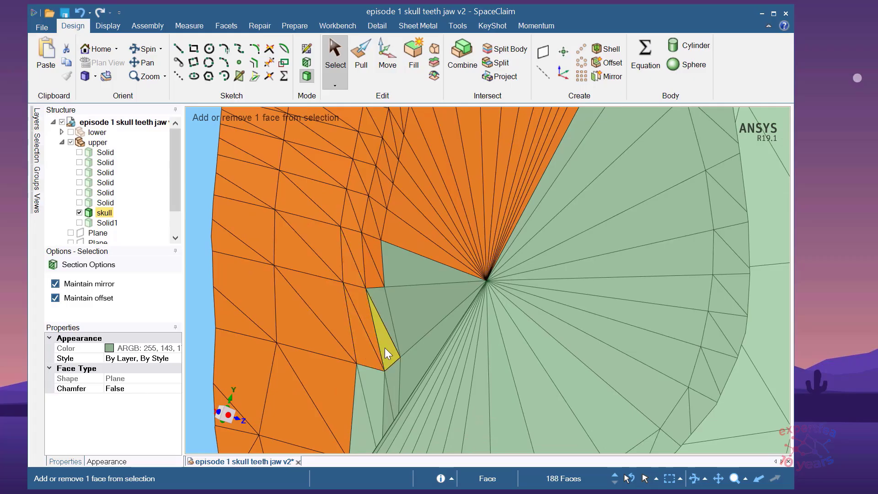
{"action": "left_click", "coordinate": [384, 307], "text": "ctrl"}
{"action": "left_click", "coordinate": [364, 405], "text": "ctrl"}
{"action": "left_click", "coordinate": [380, 402], "text": "ctrl"}
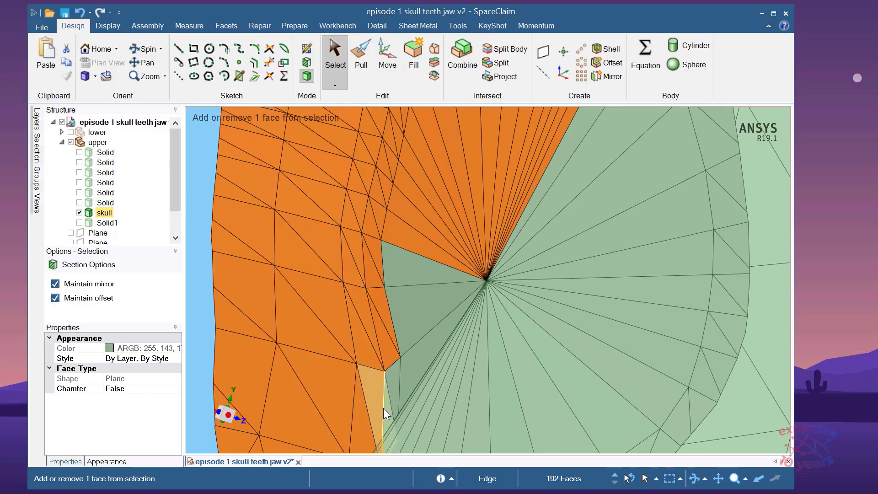
{"action": "left_click", "coordinate": [390, 421], "text": "ctrl"}
{"action": "left_click", "coordinate": [394, 392], "text": "ctrl"}
{"action": "left_click", "coordinate": [414, 316], "text": "ctrl"}
{"action": "left_click", "coordinate": [408, 275], "text": "ctrl"}
{"action": "left_click", "coordinate": [424, 355], "text": "ctrl"}
{"action": "middle_click_drag", "start_coordinate": [475, 319], "coordinate": [574, 314]}
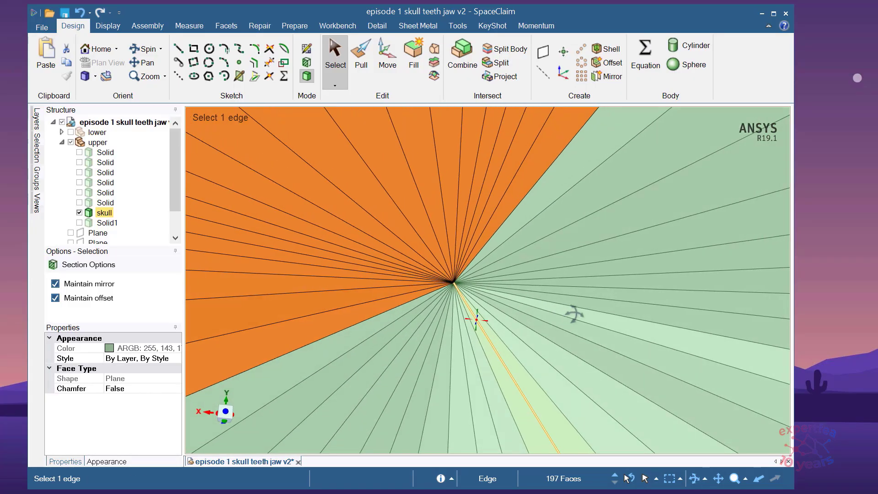
Add the small triangles below the selected rim, beside the fan on the socket floor, to the face selection.
{"action": "scroll", "coordinate": [473, 230], "scroll_direction": "down", "scroll_amount": 2}
{"action": "scroll", "coordinate": [463, 276], "scroll_direction": "down", "scroll_amount": 3}
{"action": "middle_click_drag", "start_coordinate": [462, 279], "coordinate": [528, 210]}
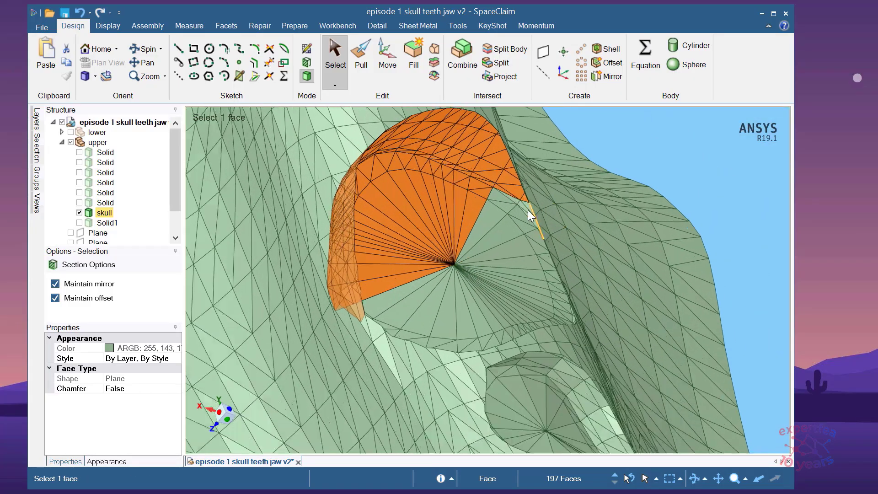
{"action": "scroll", "coordinate": [528, 211], "scroll_direction": "up", "scroll_amount": 3}
{"action": "scroll", "coordinate": [492, 202], "scroll_direction": "up", "scroll_amount": 3}
{"action": "left_click", "coordinate": [539, 197], "text": "ctrl"}
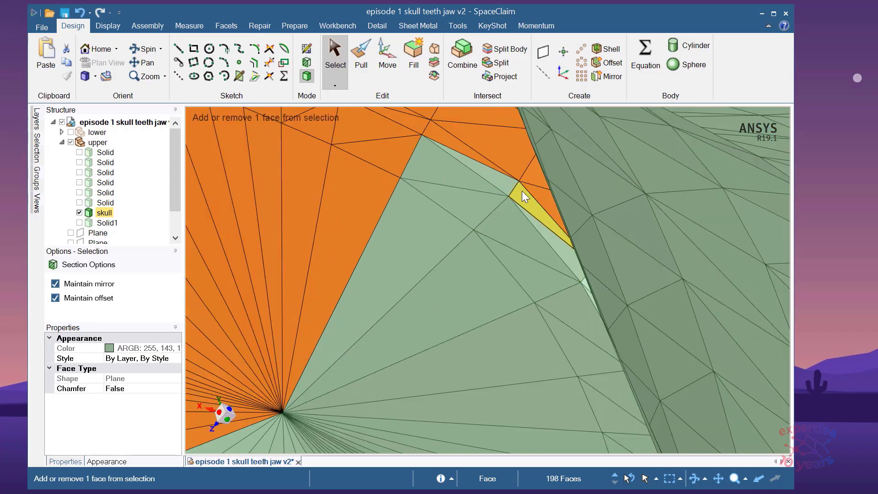
{"action": "left_click", "coordinate": [522, 190], "text": "ctrl"}
{"action": "left_click", "coordinate": [498, 181], "text": "ctrl"}
{"action": "left_click", "coordinate": [478, 186], "text": "ctrl"}
{"action": "left_click", "coordinate": [463, 200], "text": "ctrl"}
{"action": "left_click", "coordinate": [521, 235], "text": "ctrl"}
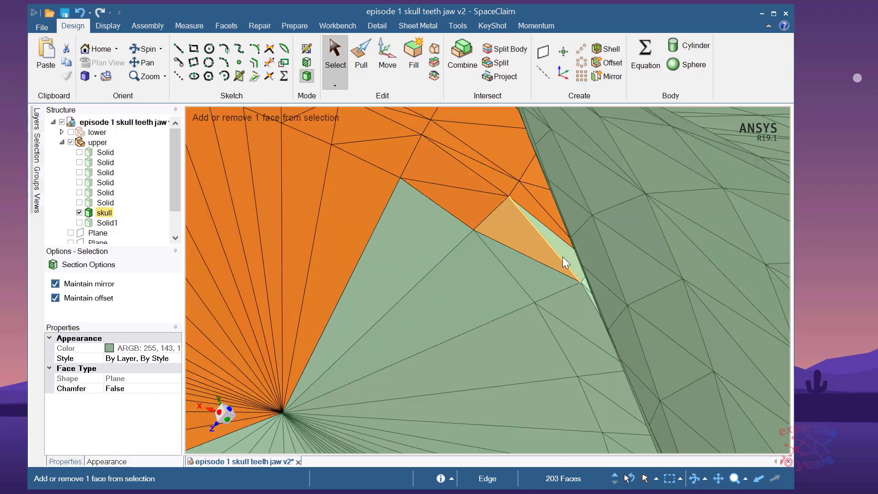
Add the narrow triangles where the socket floor meets the outer rim, plus the small floor triangles beside them.
{"action": "left_click", "coordinate": [568, 254], "text": "ctrl"}
{"action": "scroll", "coordinate": [594, 310], "scroll_direction": "up", "scroll_amount": 2}
{"action": "left_click", "coordinate": [580, 259], "text": "ctrl"}
{"action": "left_click", "coordinate": [585, 278], "text": "ctrl"}
{"action": "left_click", "coordinate": [523, 284], "text": "ctrl"}
{"action": "left_click", "coordinate": [479, 277], "text": "ctrl"}
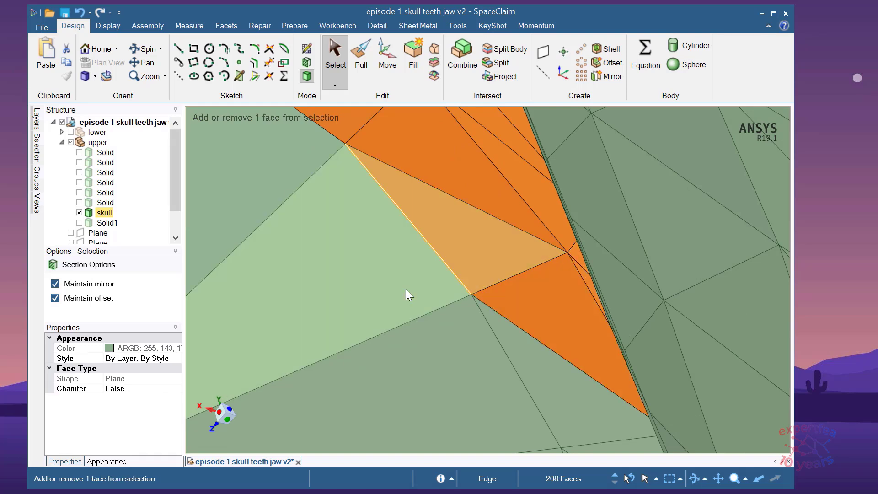
Add the two wide fan triangles running to the centre point and the unselected triangles at their outer ends.
{"action": "left_click", "coordinate": [405, 289], "text": "ctrl"}
{"action": "left_click", "coordinate": [506, 349], "text": "ctrl"}
{"action": "left_click", "coordinate": [508, 349], "text": "ctrl"}
{"action": "left_click", "coordinate": [273, 171], "text": "ctrl"}
{"action": "scroll", "coordinate": [553, 307], "scroll_direction": "down", "scroll_amount": 3}
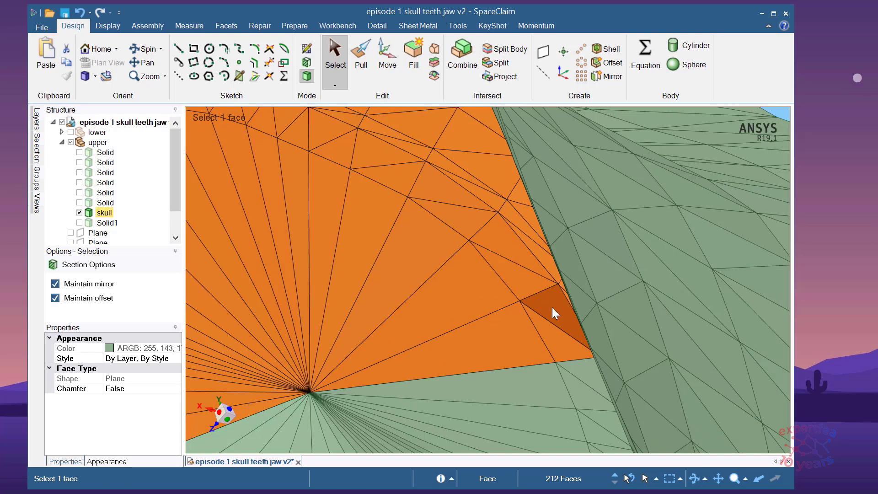
Add the next fan triangle below the selected area together with the two triangles between it and the rim.
{"action": "scroll", "coordinate": [539, 390], "scroll_direction": "up", "scroll_amount": 5}
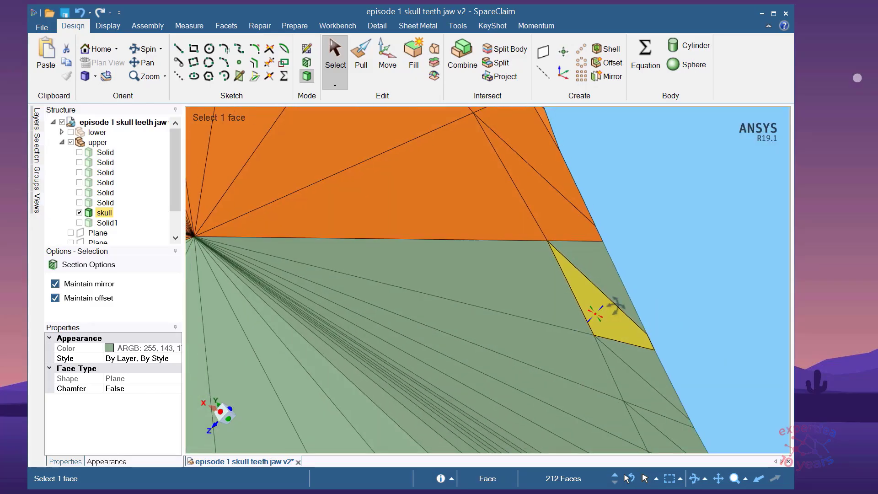
{"action": "middle_click_drag", "start_coordinate": [615, 305], "coordinate": [600, 291]}
{"action": "left_click", "coordinate": [601, 273], "text": "ctrl"}
{"action": "left_click", "coordinate": [572, 294], "text": "ctrl"}
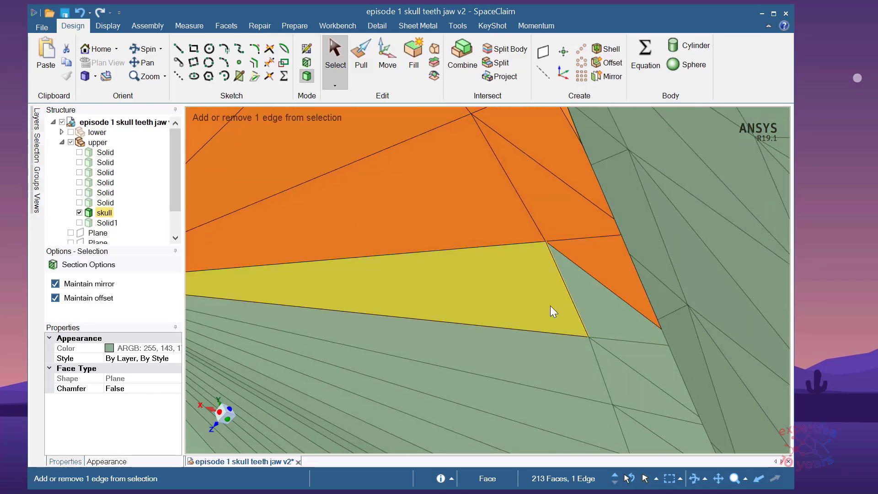
{"action": "left_click", "coordinate": [578, 313], "text": "ctrl"}
{"action": "left_click", "coordinate": [521, 299], "text": "ctrl"}
{"action": "left_click", "coordinate": [603, 316], "text": "ctrl"}
Continue the selection along the rim with the next two fan triangles and the small triangles at their outer ends.
{"action": "left_click", "coordinate": [642, 361], "text": "ctrl"}
{"action": "left_click", "coordinate": [621, 386], "text": "ctrl"}
{"action": "left_click", "coordinate": [585, 388], "text": "ctrl"}
{"action": "left_click", "coordinate": [577, 410], "text": "ctrl"}
{"action": "left_click", "coordinate": [633, 432], "text": "ctrl"}
{"action": "left_click", "coordinate": [655, 424], "text": "ctrl"}
{"action": "scroll", "coordinate": [580, 376], "scroll_direction": "down", "scroll_amount": 3}
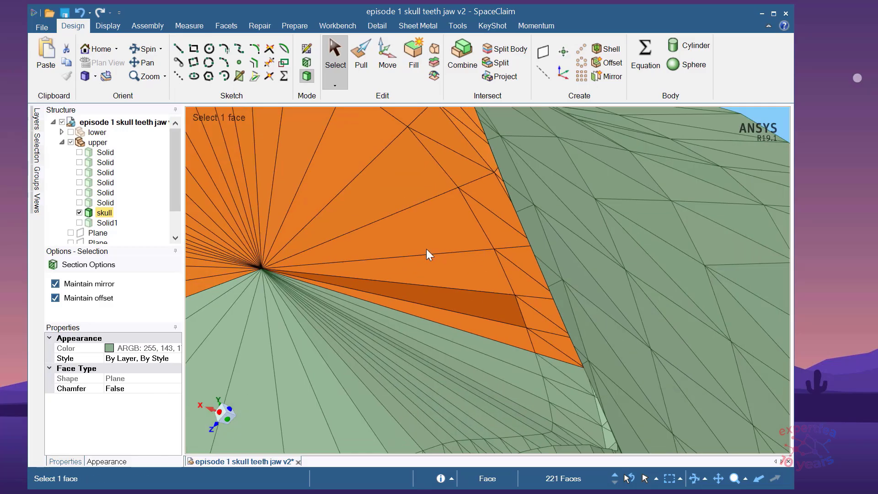
Add two narrower fan triangles and the pairs of small triangles joining them to the outer rim.
{"action": "scroll", "coordinate": [540, 386], "scroll_direction": "up", "scroll_amount": 2}
{"action": "left_click", "coordinate": [560, 371], "text": "ctrl"}
{"action": "left_click", "coordinate": [588, 387], "text": "ctrl"}
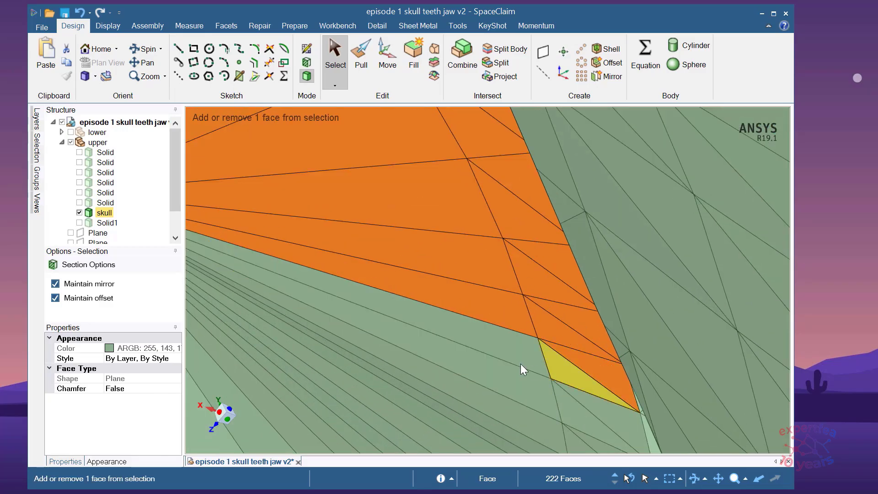
{"action": "left_click", "coordinate": [520, 363], "text": "ctrl"}
{"action": "left_click", "coordinate": [525, 393], "text": "ctrl"}
{"action": "left_click", "coordinate": [565, 412], "text": "ctrl"}
{"action": "left_click", "coordinate": [602, 404], "text": "ctrl"}
Add the following narrow fan triangle and its small rim triangles, leaving no stray edge in the selection.
{"action": "left_click", "coordinate": [589, 441], "text": "ctrl"}
{"action": "left_click", "coordinate": [566, 441], "text": "ctrl"}
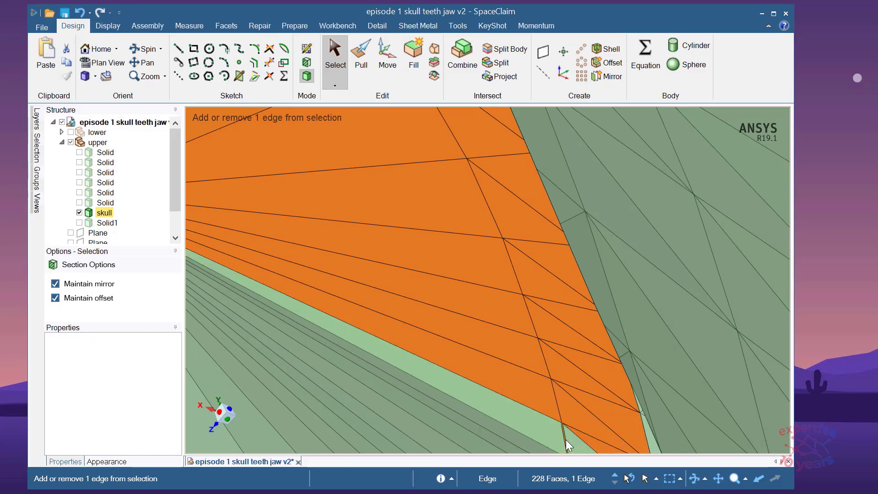
{"action": "left_click", "coordinate": [565, 438], "text": "ctrl"}
{"action": "left_click", "coordinate": [552, 432], "text": "ctrl"}
{"action": "left_click", "coordinate": [572, 438], "text": "ctrl"}
{"action": "scroll", "coordinate": [490, 272], "scroll_direction": "down", "scroll_amount": 3}
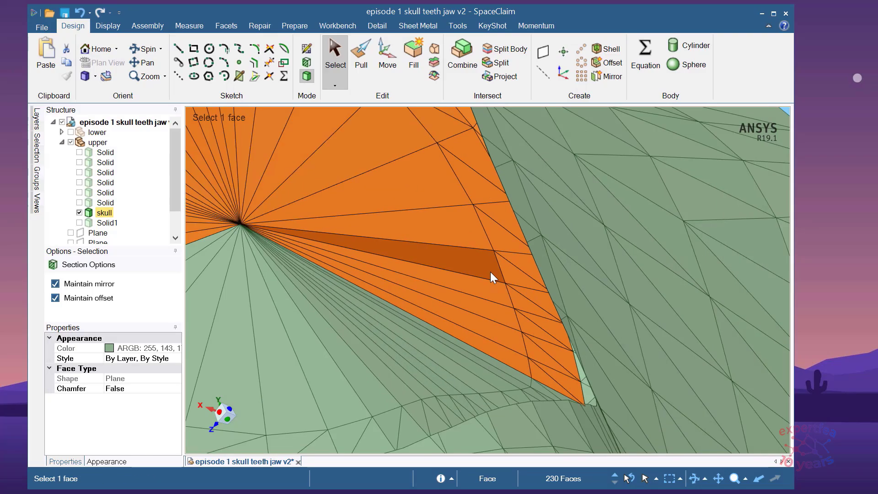
Add the missed sliver triangles between the selected floor triangles and the skull surface at the socket's outer rim.
{"action": "middle_click_drag", "start_coordinate": [558, 366], "coordinate": [560, 438]}
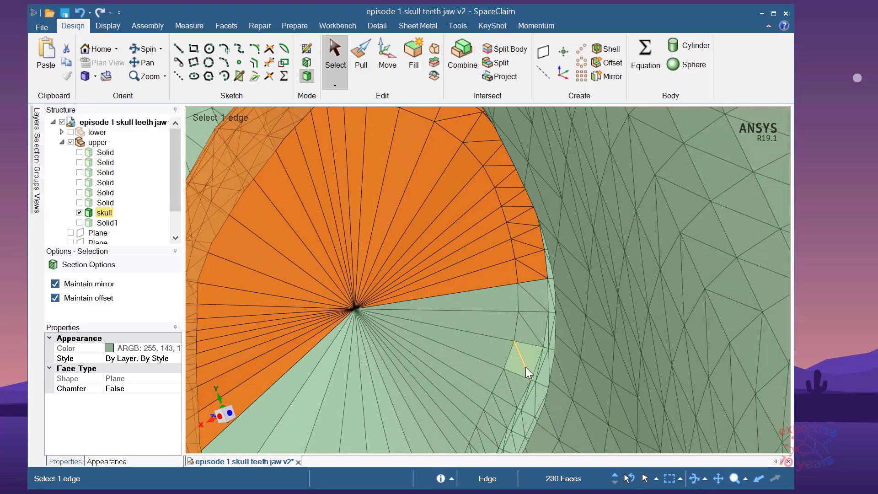
{"action": "scroll", "coordinate": [525, 366], "scroll_direction": "up", "scroll_amount": 3}
{"action": "scroll", "coordinate": [526, 381], "scroll_direction": "down", "scroll_amount": 3}
{"action": "scroll", "coordinate": [555, 277], "scroll_direction": "up", "scroll_amount": 5}
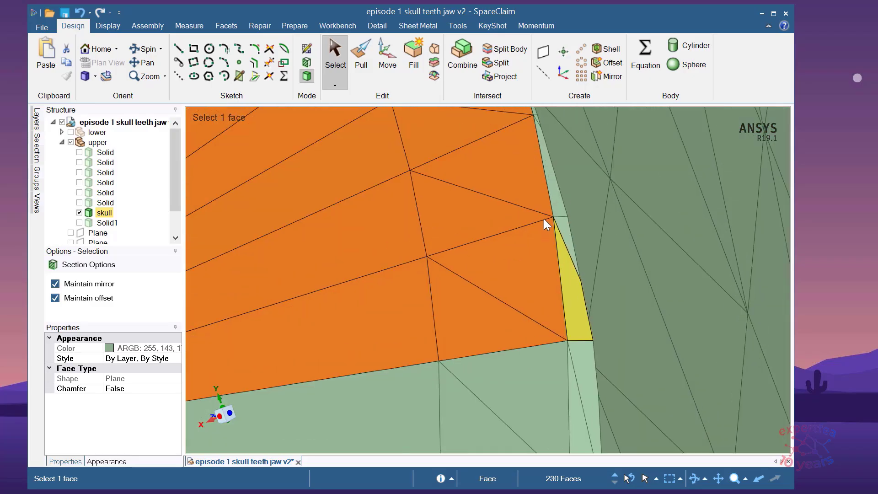
{"action": "scroll", "coordinate": [569, 300], "scroll_direction": "down", "scroll_amount": 3}
{"action": "scroll", "coordinate": [563, 194], "scroll_direction": "up", "scroll_amount": 3}
{"action": "scroll", "coordinate": [553, 178], "scroll_direction": "up", "scroll_amount": 4}
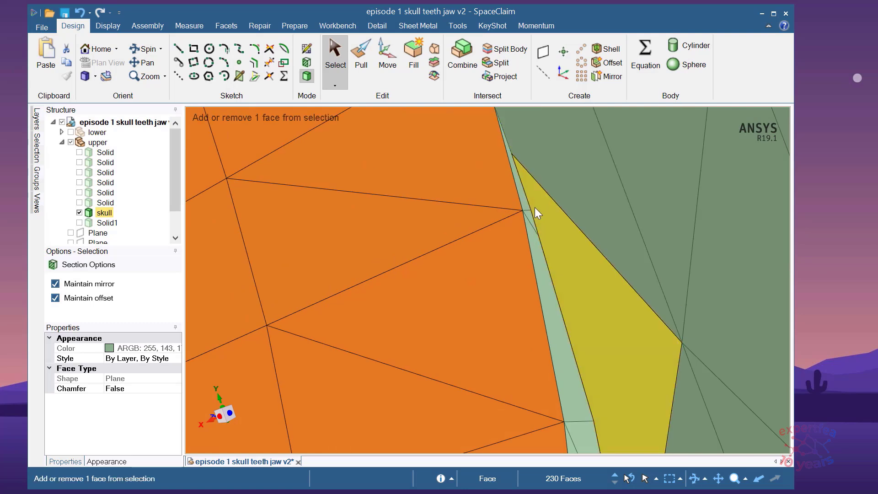
{"action": "left_click", "coordinate": [524, 201], "text": "ctrl"}
{"action": "scroll", "coordinate": [526, 208], "scroll_direction": "up", "scroll_amount": 2}
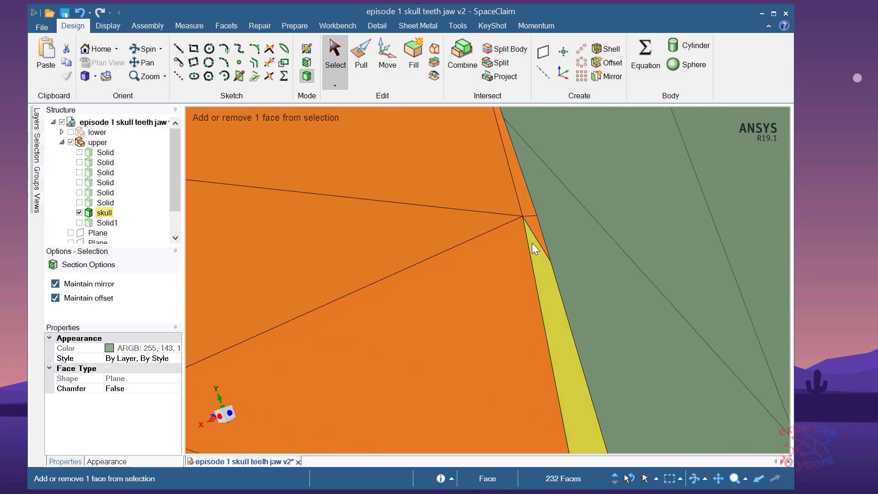
{"action": "left_click", "coordinate": [531, 242], "text": "ctrl"}
Add the two sliver triangles further down the rim, beside the last selected floor triangles.
{"action": "scroll", "coordinate": [507, 227], "scroll_direction": "down", "scroll_amount": 2}
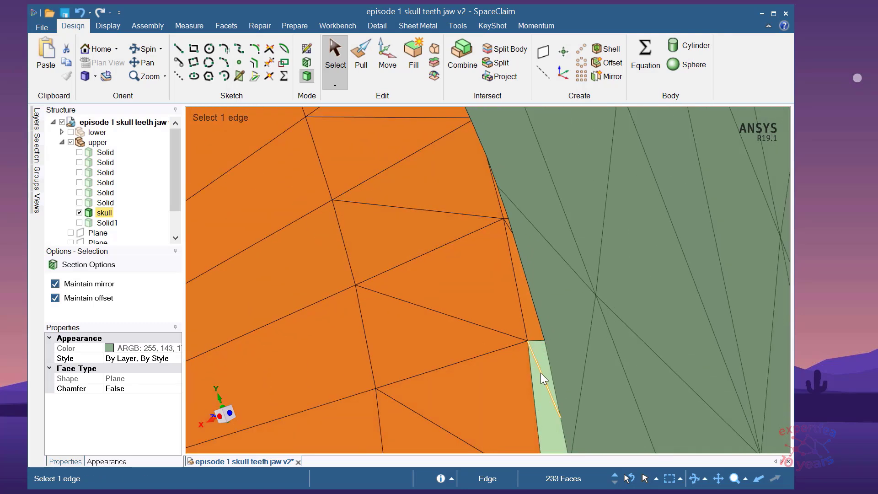
{"action": "left_click", "coordinate": [541, 355], "text": "ctrl"}
{"action": "left_click", "coordinate": [539, 396], "text": "ctrl"}
{"action": "scroll", "coordinate": [482, 307], "scroll_direction": "down", "scroll_amount": 4}
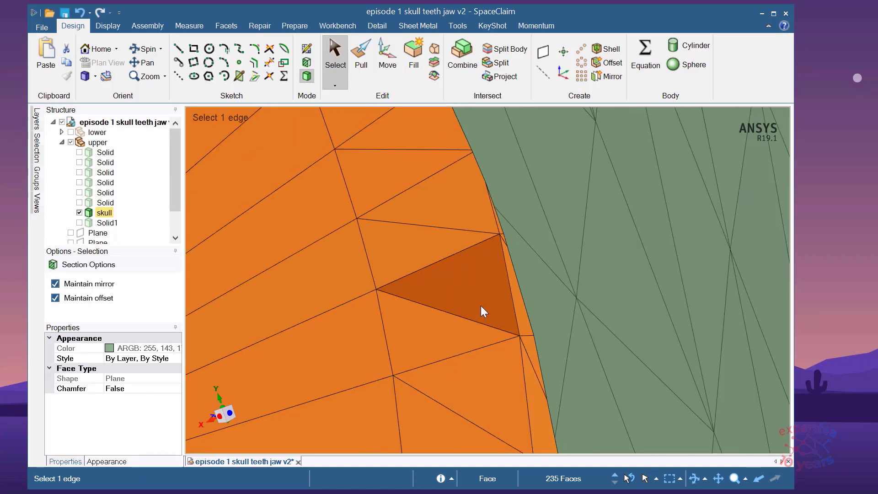
Add the rim sliver, the two small floor triangles and the fan triangle directly below the selected area.
{"action": "scroll", "coordinate": [469, 288], "scroll_direction": "down", "scroll_amount": 3}
{"action": "scroll", "coordinate": [476, 411], "scroll_direction": "up", "scroll_amount": 2}
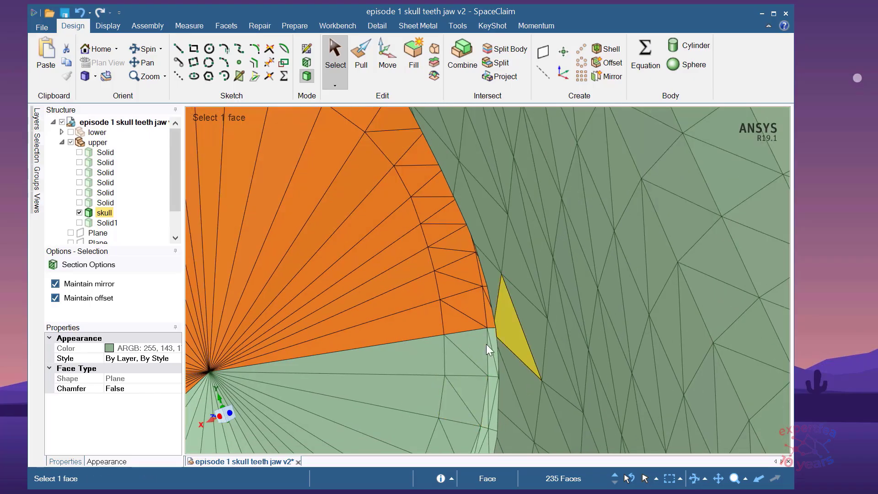
{"action": "scroll", "coordinate": [503, 334], "scroll_direction": "up", "scroll_amount": 3}
{"action": "left_click", "coordinate": [514, 346], "text": "ctrl"}
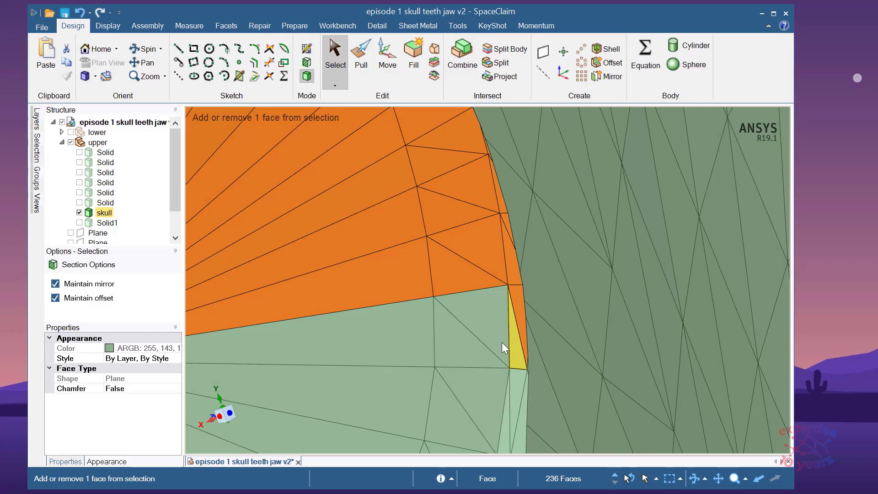
{"action": "left_click", "coordinate": [489, 333], "text": "ctrl"}
{"action": "left_click", "coordinate": [456, 347], "text": "ctrl"}
{"action": "left_click", "coordinate": [413, 346], "text": "ctrl"}
Add the next fan triangle with its small outer triangles and the slivers that reach the rim.
{"action": "left_click", "coordinate": [414, 388], "text": "ctrl"}
{"action": "left_click", "coordinate": [450, 401], "text": "ctrl"}
{"action": "left_click", "coordinate": [487, 391], "text": "ctrl"}
{"action": "left_click", "coordinate": [505, 420], "text": "ctrl"}
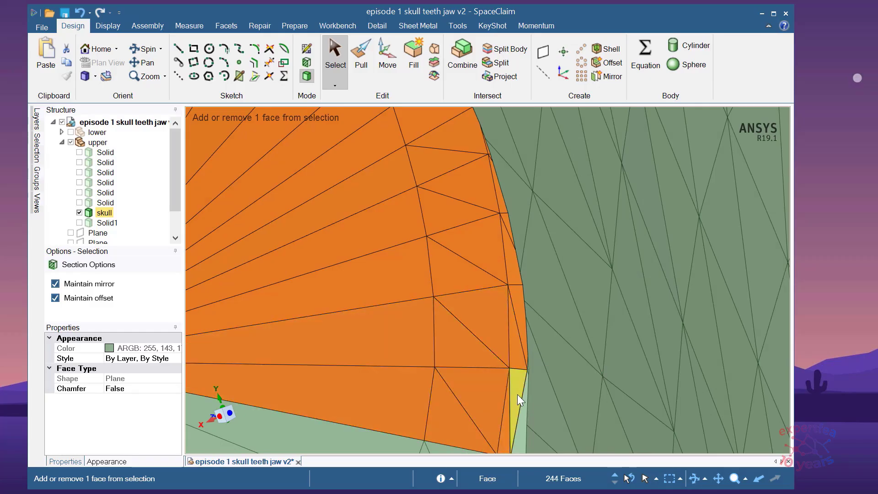
{"action": "left_click", "coordinate": [523, 420], "text": "ctrl"}
{"action": "scroll", "coordinate": [438, 250], "scroll_direction": "down", "scroll_amount": 3}
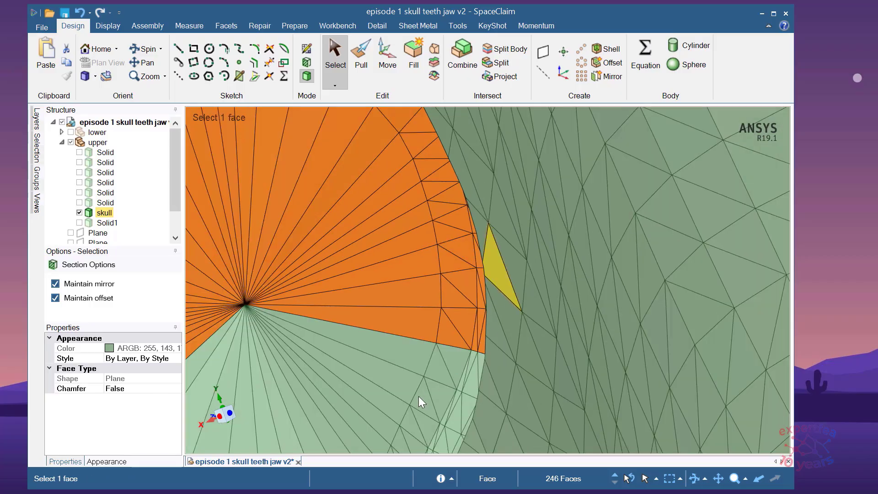
Add the three long narrow triangles at the rim just below the selected area.
{"action": "scroll", "coordinate": [490, 278], "scroll_direction": "down", "scroll_amount": 2}
{"action": "scroll", "coordinate": [424, 427], "scroll_direction": "up", "scroll_amount": 4}
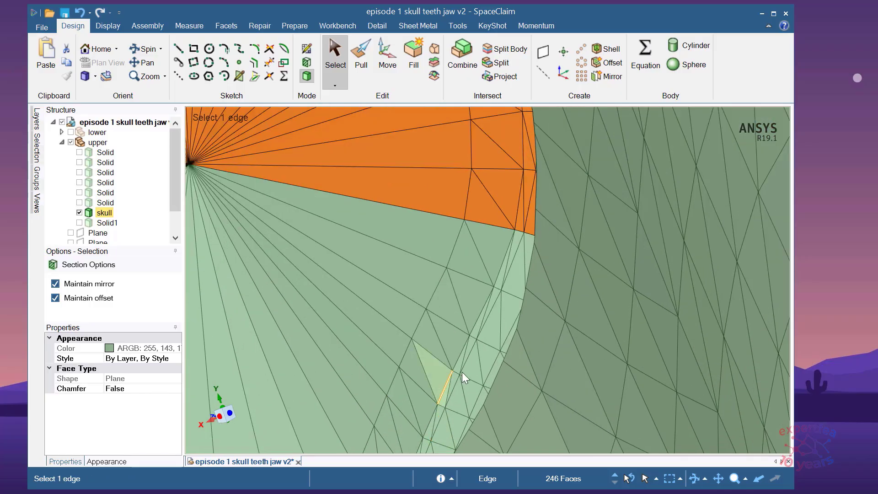
{"action": "scroll", "coordinate": [527, 231], "scroll_direction": "up", "scroll_amount": 2}
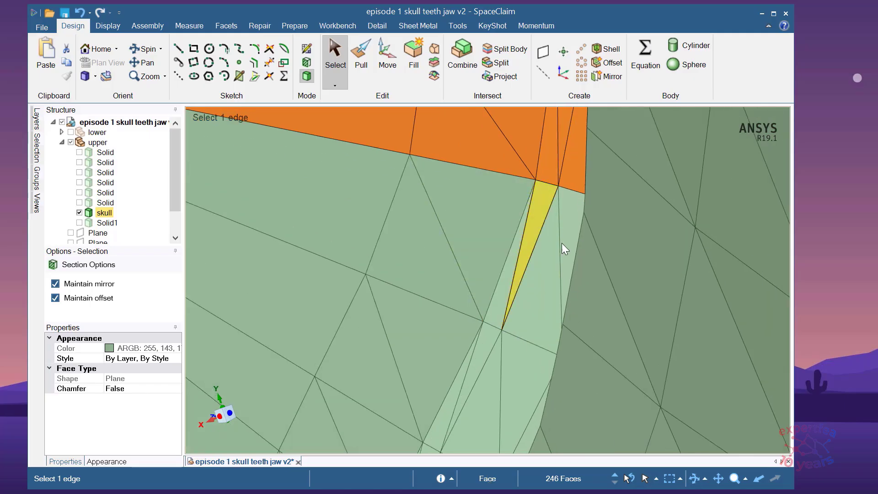
{"action": "left_click", "coordinate": [550, 242], "text": "ctrl"}
{"action": "left_click", "coordinate": [548, 254], "text": "ctrl"}
{"action": "left_click", "coordinate": [534, 209], "text": "ctrl"}
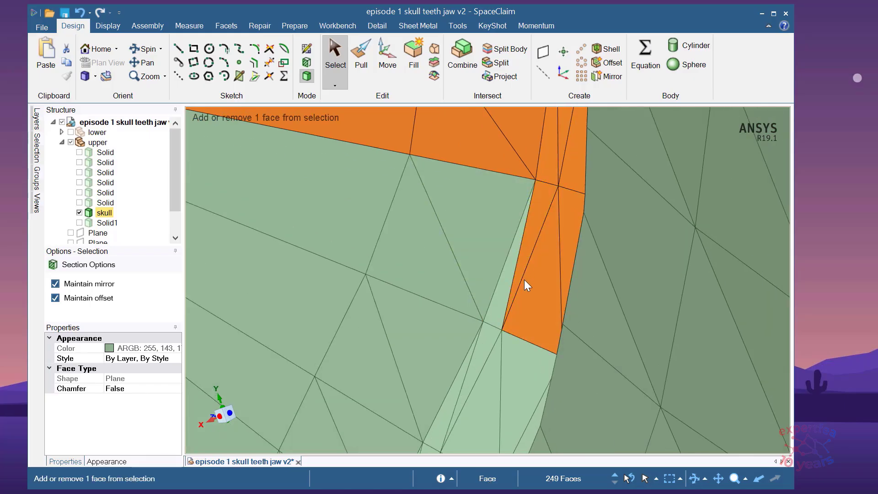
Complete that row inward with the remaining sliver, the two floor triangles and the adjoining fan triangle.
{"action": "left_click", "coordinate": [498, 297], "text": "ctrl"}
{"action": "left_click", "coordinate": [478, 267], "text": "ctrl"}
{"action": "left_click", "coordinate": [407, 261], "text": "ctrl"}
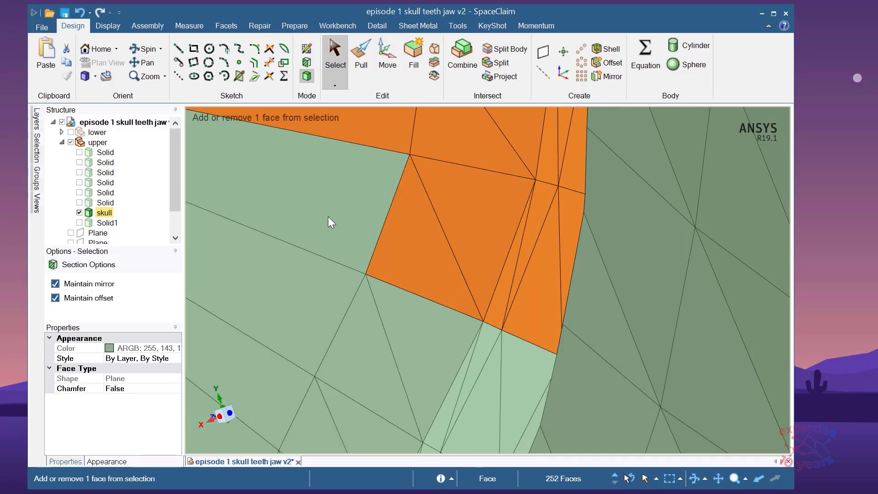
{"action": "left_click", "coordinate": [328, 222], "text": "ctrl"}
Select the whole next row of faces, from its fan triangle through the floor triangles and slivers to the rim.
{"action": "left_click", "coordinate": [319, 315], "text": "ctrl"}
{"action": "left_click", "coordinate": [372, 349], "text": "ctrl"}
{"action": "left_click", "coordinate": [432, 334], "text": "ctrl"}
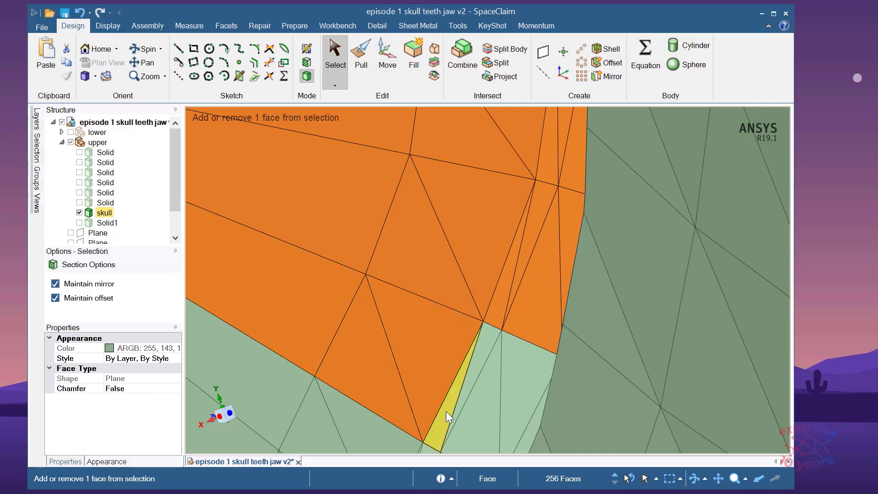
{"action": "left_click", "coordinate": [470, 371], "text": "ctrl"}
{"action": "left_click", "coordinate": [487, 379], "text": "ctrl"}
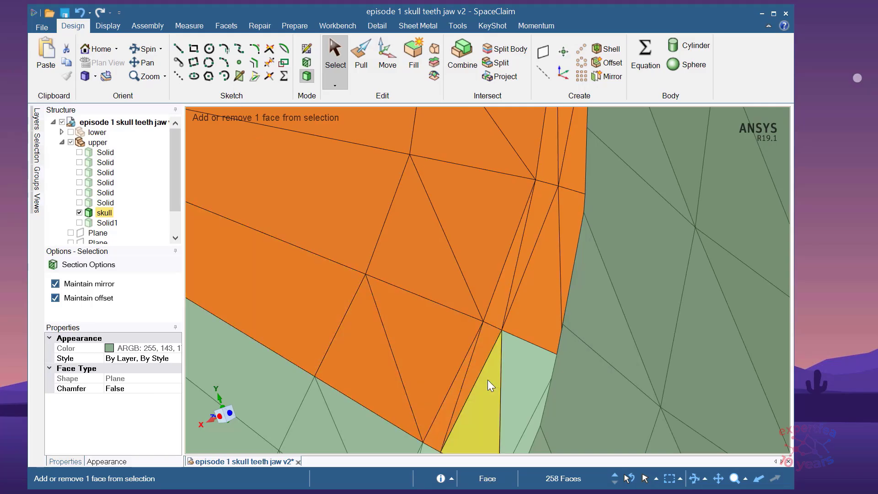
{"action": "left_click", "coordinate": [516, 368], "text": "ctrl"}
{"action": "left_click", "coordinate": [537, 415], "text": "ctrl"}
{"action": "scroll", "coordinate": [554, 224], "scroll_direction": "down", "scroll_amount": 3}
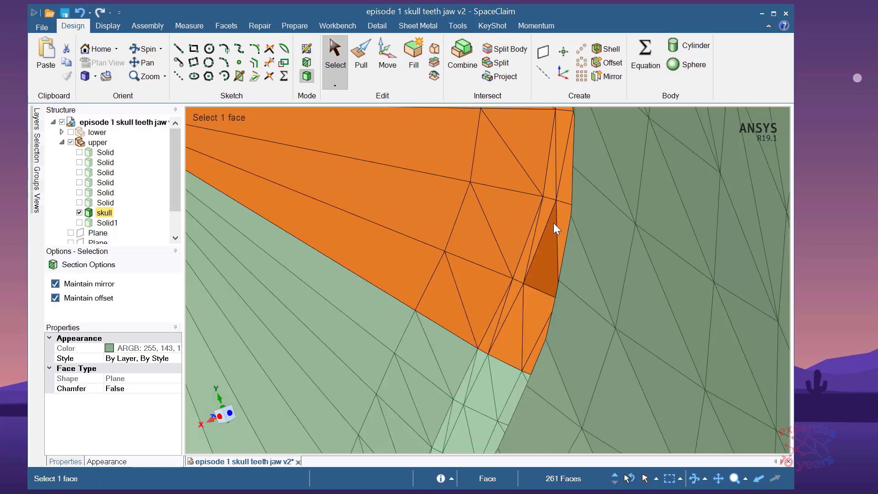
Add the three triangles along the rim at the outer end of the following row.
{"action": "scroll", "coordinate": [556, 363], "scroll_direction": "up", "scroll_amount": 1}
{"action": "scroll", "coordinate": [495, 410], "scroll_direction": "up", "scroll_amount": 3}
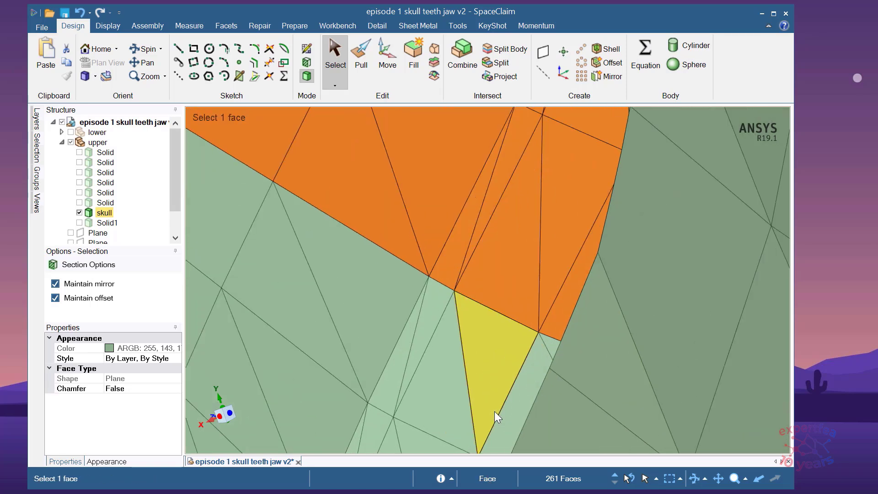
{"action": "left_click", "coordinate": [554, 346], "text": "ctrl"}
{"action": "left_click", "coordinate": [533, 367], "text": "ctrl"}
{"action": "left_click", "coordinate": [472, 367], "text": "ctrl"}
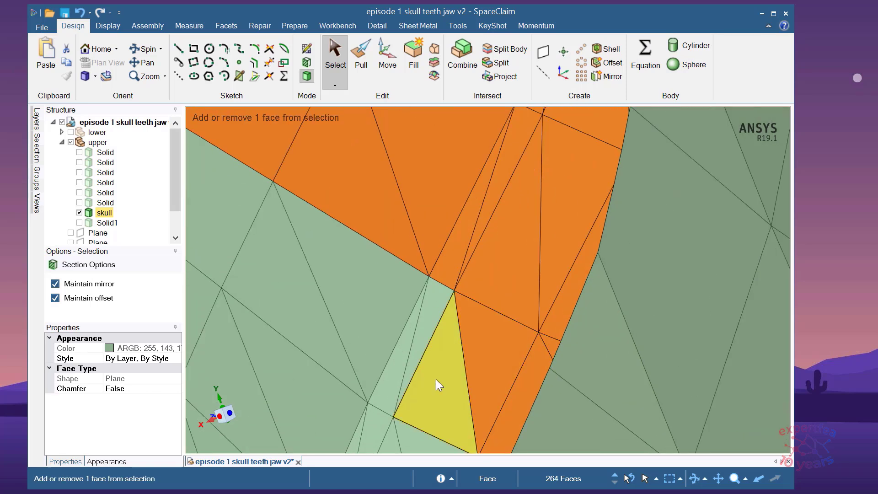
Extend the selection inward from the rim through the narrow wall triangles and two floor triangles to the fan triangle.
{"action": "left_click", "coordinate": [438, 384], "text": "ctrl"}
{"action": "left_click", "coordinate": [429, 328], "text": "ctrl"}
{"action": "left_click", "coordinate": [392, 373], "text": "ctrl"}
{"action": "left_click", "coordinate": [362, 328], "text": "ctrl"}
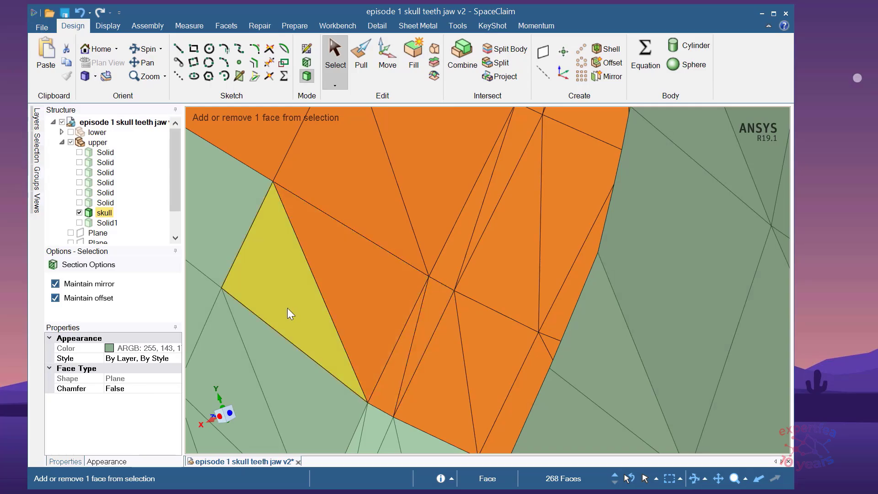
{"action": "left_click", "coordinate": [287, 308], "text": "ctrl"}
{"action": "left_click", "coordinate": [233, 222], "text": "ctrl"}
Add the next fan triangle and the two floor triangles at its outer end to the selection.
{"action": "left_click", "coordinate": [204, 315], "text": "ctrl"}
{"action": "left_click", "coordinate": [232, 345], "text": "ctrl"}
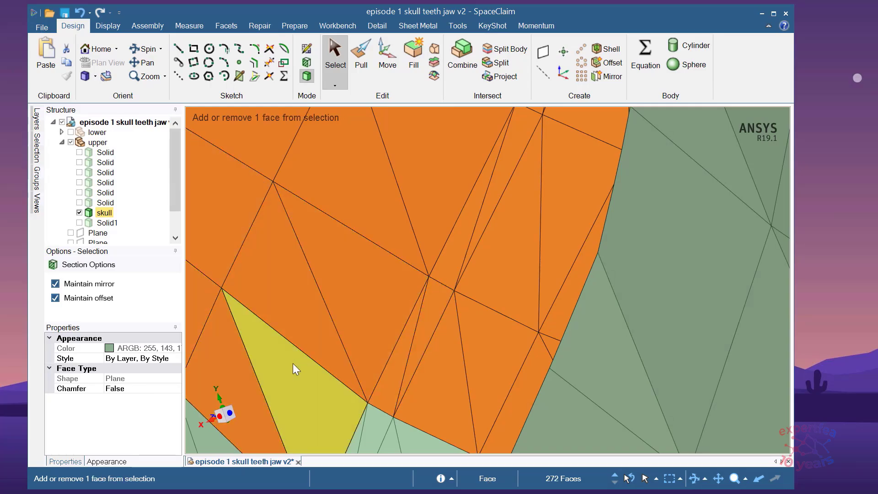
{"action": "left_click", "coordinate": [293, 364], "text": "ctrl"}
Add the next row's fan triangle, its narrow wall triangles, the floor triangles and the small triangles at the rim to the selection.
{"action": "scroll", "coordinate": [402, 222], "scroll_direction": "down", "scroll_amount": 3}
{"action": "scroll", "coordinate": [444, 316], "scroll_direction": "down", "scroll_amount": 1}
{"action": "scroll", "coordinate": [394, 362], "scroll_direction": "up", "scroll_amount": 1}
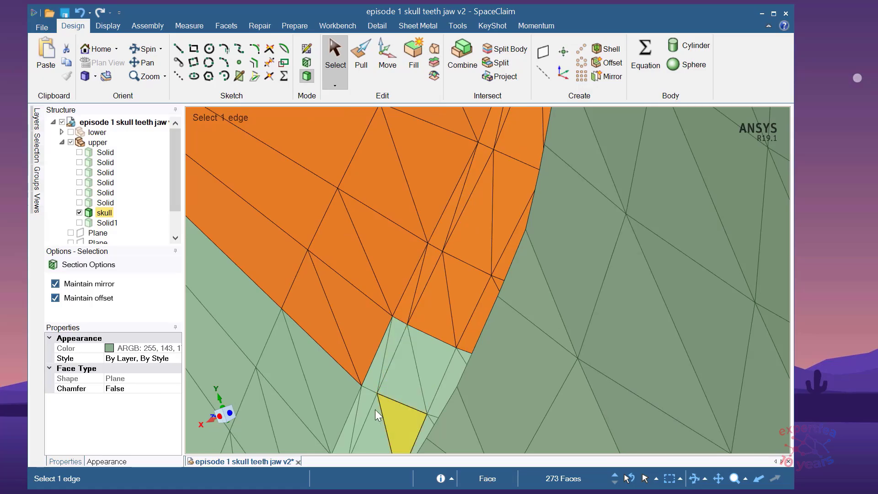
{"action": "scroll", "coordinate": [375, 410], "scroll_direction": "up", "scroll_amount": 1}
{"action": "left_click", "coordinate": [380, 353], "text": "ctrl"}
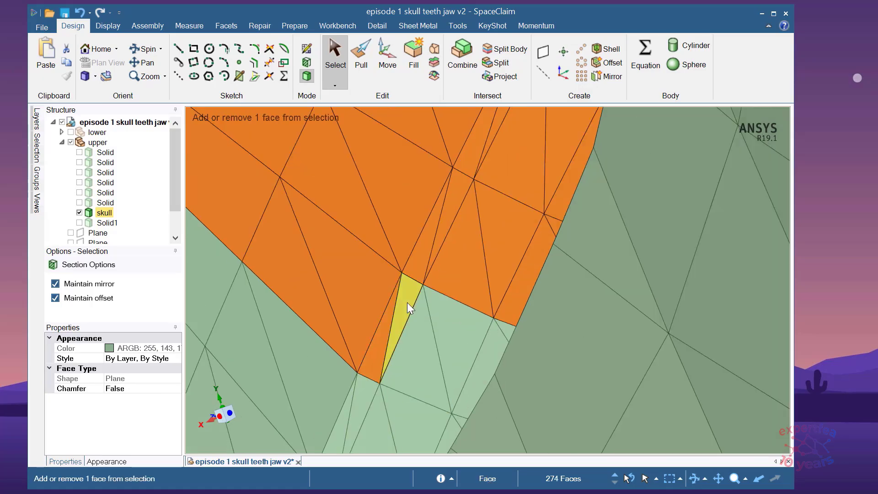
{"action": "left_click", "coordinate": [407, 303], "text": "ctrl"}
{"action": "left_click", "coordinate": [427, 341], "text": "ctrl"}
{"action": "left_click", "coordinate": [482, 354], "text": "ctrl"}
{"action": "left_click", "coordinate": [489, 355], "text": "ctrl"}
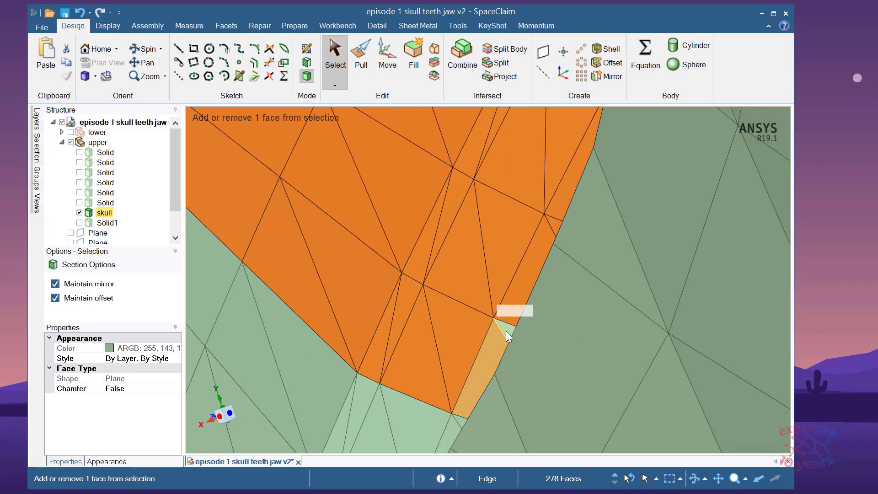
{"action": "scroll", "coordinate": [505, 331], "scroll_direction": "up", "scroll_amount": 4}
{"action": "left_click", "coordinate": [508, 328], "text": "ctrl"}
Select the small triangles at the rim end of the following row and the two floor triangles beside them.
{"action": "scroll", "coordinate": [472, 259], "scroll_direction": "down", "scroll_amount": 6}
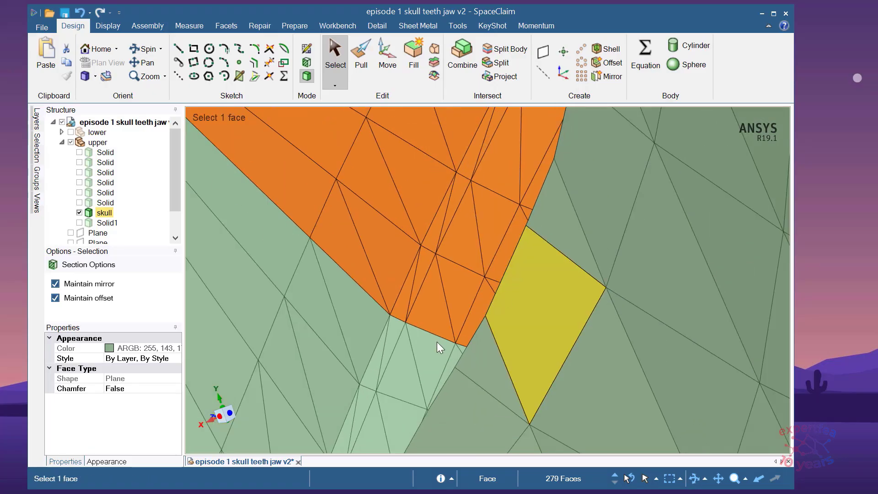
{"action": "scroll", "coordinate": [437, 342], "scroll_direction": "up", "scroll_amount": 5}
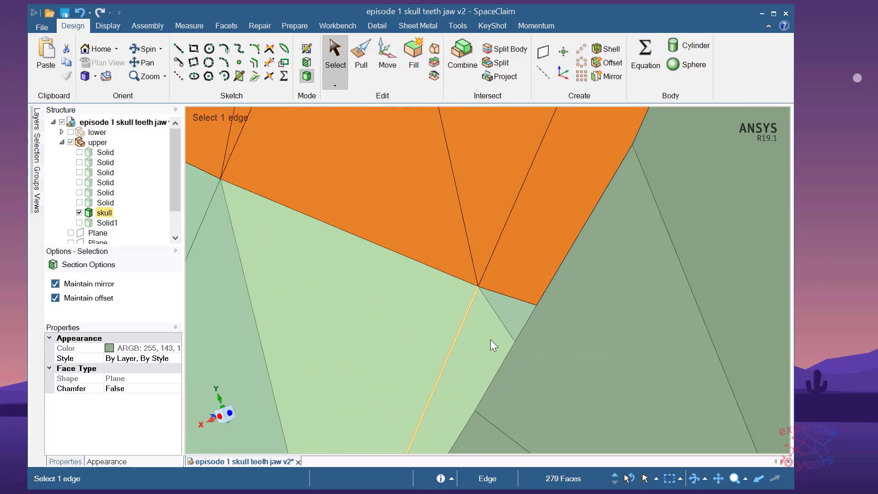
{"action": "left_click", "coordinate": [519, 311], "text": "ctrl"}
{"action": "left_click", "coordinate": [473, 339], "text": "ctrl"}
{"action": "left_click", "coordinate": [450, 326], "text": "ctrl"}
{"action": "scroll", "coordinate": [538, 291], "scroll_direction": "down", "scroll_amount": 2}
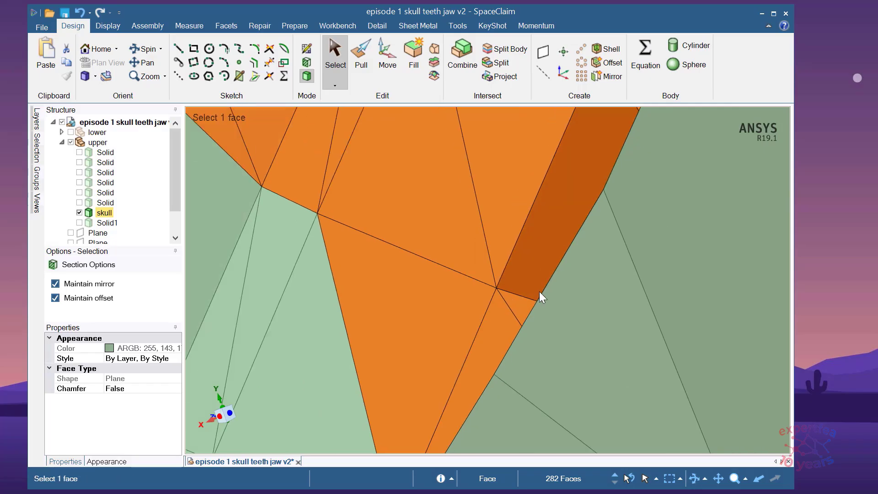
{"action": "scroll", "coordinate": [539, 292], "scroll_direction": "down", "scroll_amount": 3}
{"action": "left_click", "coordinate": [416, 353], "text": "ctrl"}
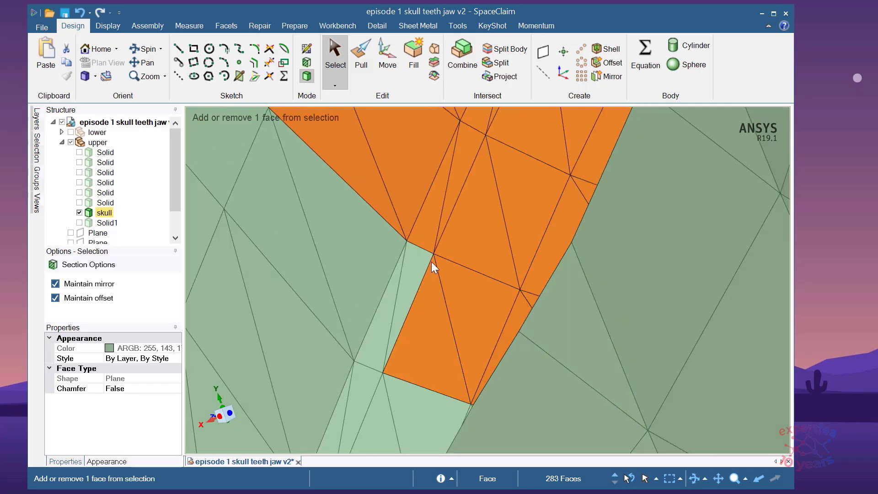
Extend the selection inward through the two narrow wall triangles and the larger triangles along the inner side of the socket.
{"action": "left_click", "coordinate": [398, 293], "text": "ctrl"}
{"action": "left_click", "coordinate": [375, 341], "text": "ctrl"}
{"action": "left_click", "coordinate": [341, 297], "text": "ctrl"}
{"action": "left_click", "coordinate": [292, 247], "text": "ctrl"}
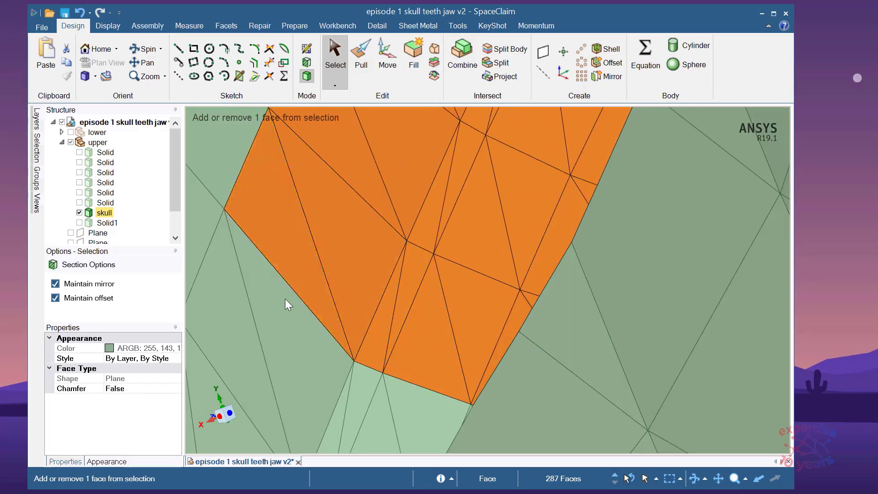
{"action": "left_click", "coordinate": [285, 298], "text": "ctrl"}
{"action": "left_click", "coordinate": [215, 175], "text": "ctrl"}
{"action": "left_click", "coordinate": [208, 229], "text": "ctrl"}
{"action": "left_click", "coordinate": [244, 316], "text": "ctrl"}
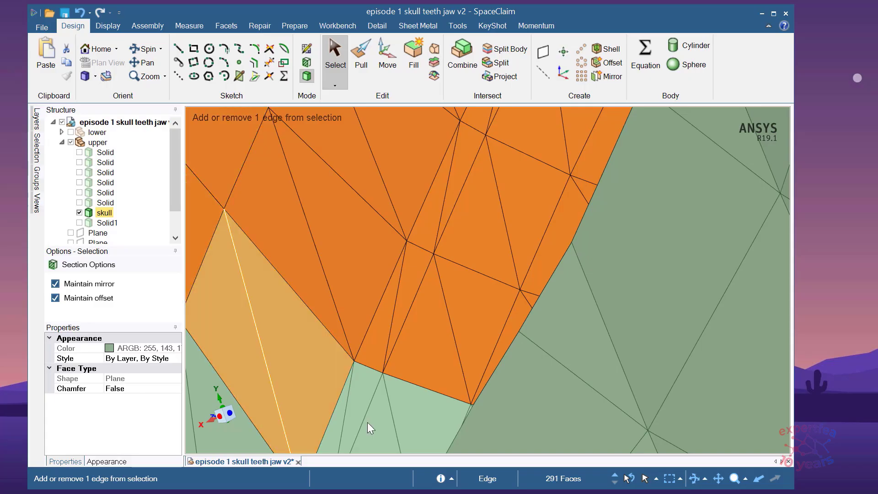
Add the next row's narrow wall and floor triangles plus the two tiny slivers at the rim.
{"action": "left_click", "coordinate": [366, 421], "text": "ctrl"}
{"action": "left_click", "coordinate": [338, 421], "text": "ctrl"}
{"action": "left_click", "coordinate": [369, 396], "text": "ctrl"}
{"action": "left_click", "coordinate": [430, 423], "text": "ctrl"}
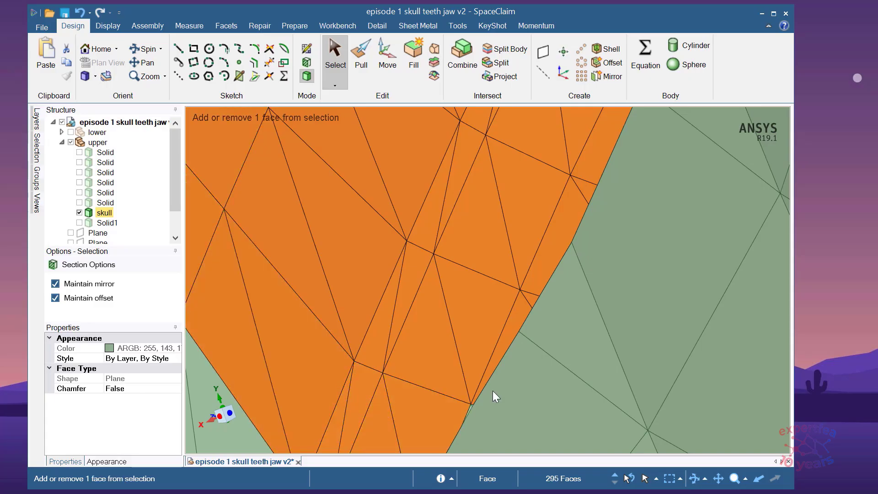
{"action": "scroll", "coordinate": [469, 435], "scroll_direction": "up", "scroll_amount": 5}
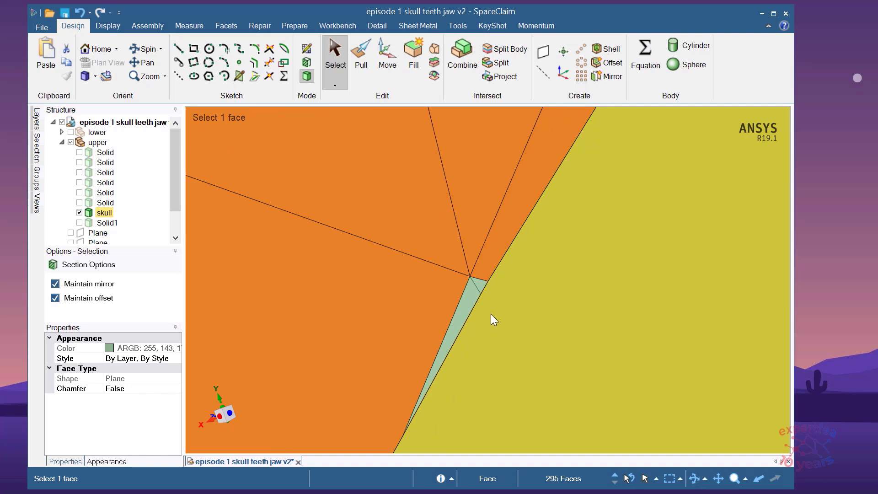
{"action": "left_click", "coordinate": [481, 284], "text": "ctrl"}
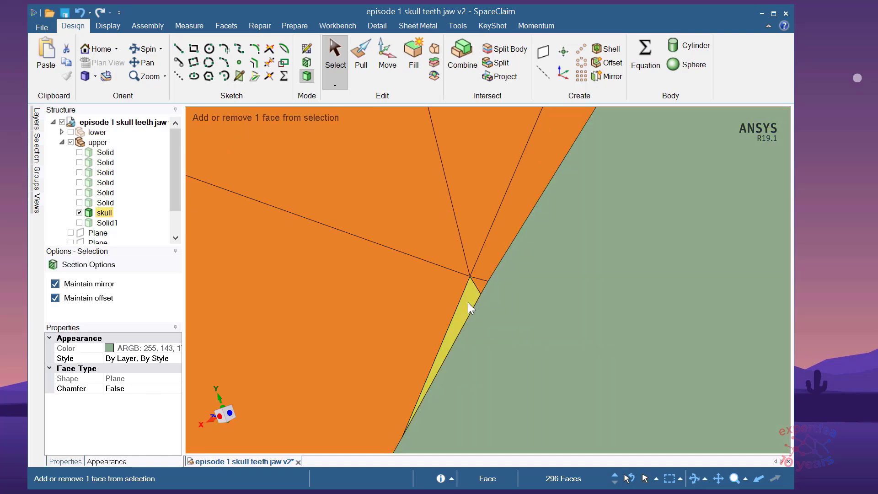
{"action": "left_click", "coordinate": [467, 303], "text": "ctrl"}
{"action": "scroll", "coordinate": [575, 257], "scroll_direction": "down", "scroll_amount": 2}
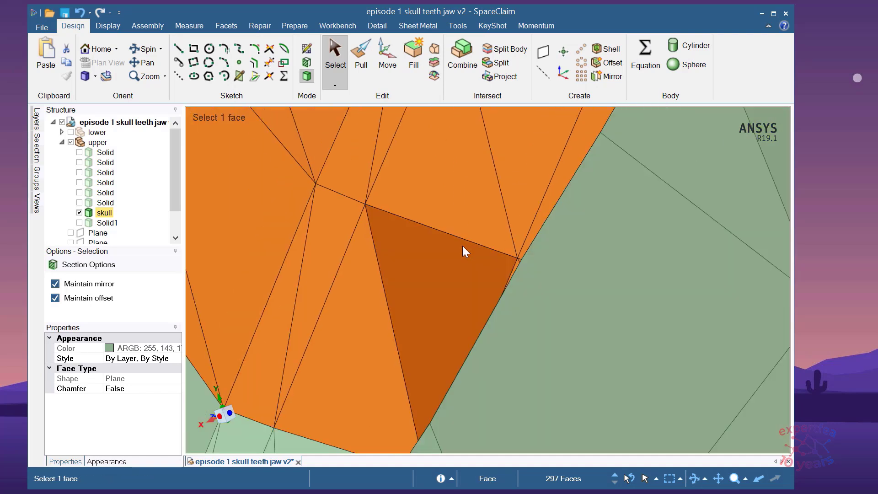
Add the next rim triangle, the narrow triangles beside it and the two large triangles on their inner side.
{"action": "scroll", "coordinate": [462, 246], "scroll_direction": "down", "scroll_amount": 2}
{"action": "left_click", "coordinate": [382, 375], "text": "ctrl"}
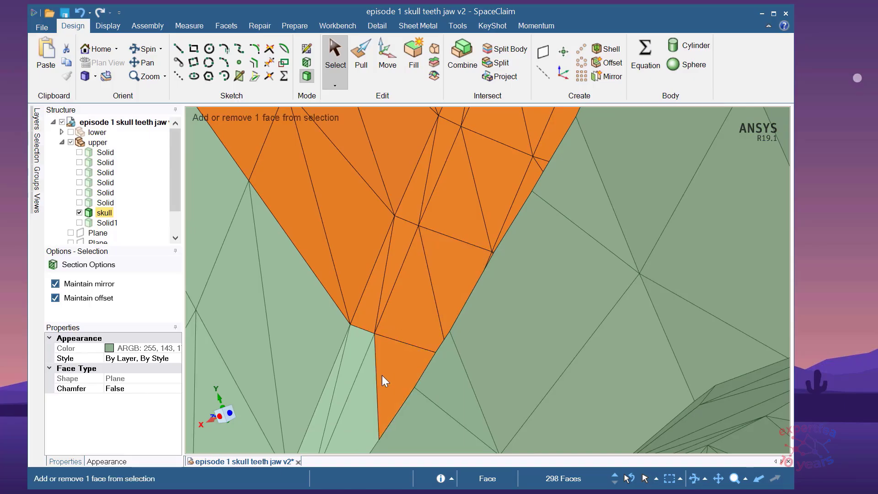
{"action": "left_click", "coordinate": [370, 370], "text": "ctrl"}
{"action": "left_click", "coordinate": [356, 354], "text": "ctrl"}
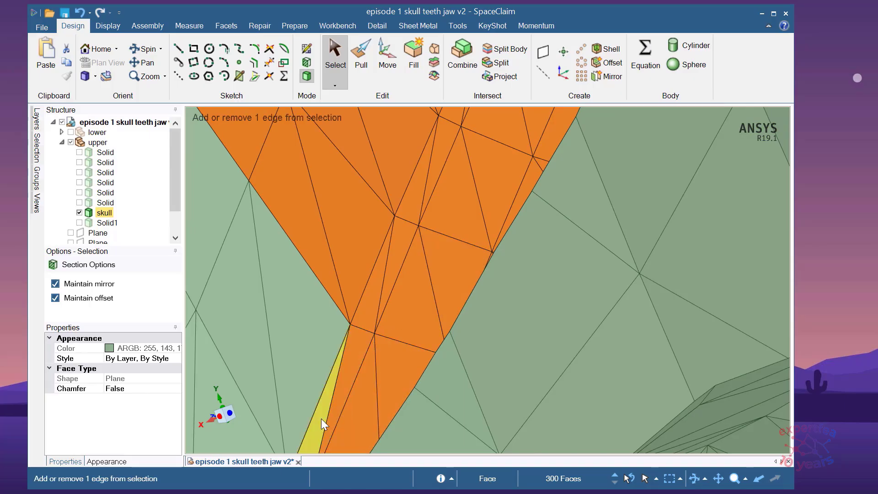
{"action": "left_click", "coordinate": [321, 418], "text": "ctrl"}
{"action": "left_click", "coordinate": [296, 383], "text": "ctrl"}
{"action": "left_click", "coordinate": [236, 347], "text": "ctrl"}
Select the four large triangles along the inner edge of the selection towards the narrowing end of the socket.
{"action": "scroll", "coordinate": [469, 315], "scroll_direction": "down", "scroll_amount": 2}
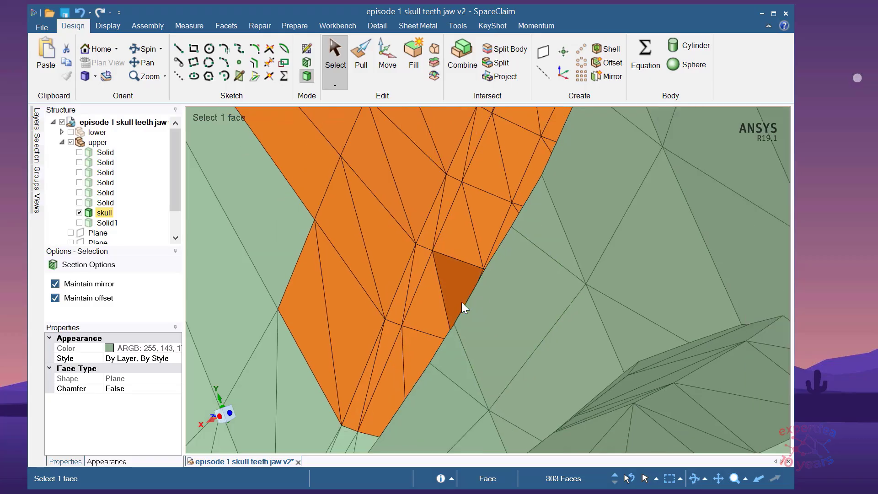
{"action": "left_click", "coordinate": [284, 238], "text": "ctrl"}
{"action": "left_click", "coordinate": [254, 307], "text": "ctrl"}
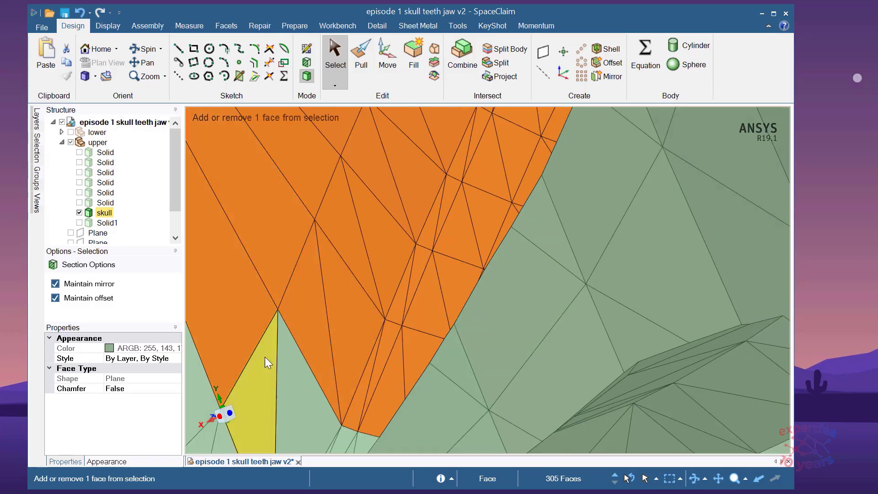
{"action": "left_click", "coordinate": [264, 357], "text": "ctrl"}
{"action": "left_click", "coordinate": [304, 397], "text": "ctrl"}
Fill the narrow gap along the rim by adding its four thin triangles to the selection.
{"action": "scroll", "coordinate": [515, 272], "scroll_direction": "down", "scroll_amount": 4}
{"action": "scroll", "coordinate": [438, 427], "scroll_direction": "up", "scroll_amount": 2}
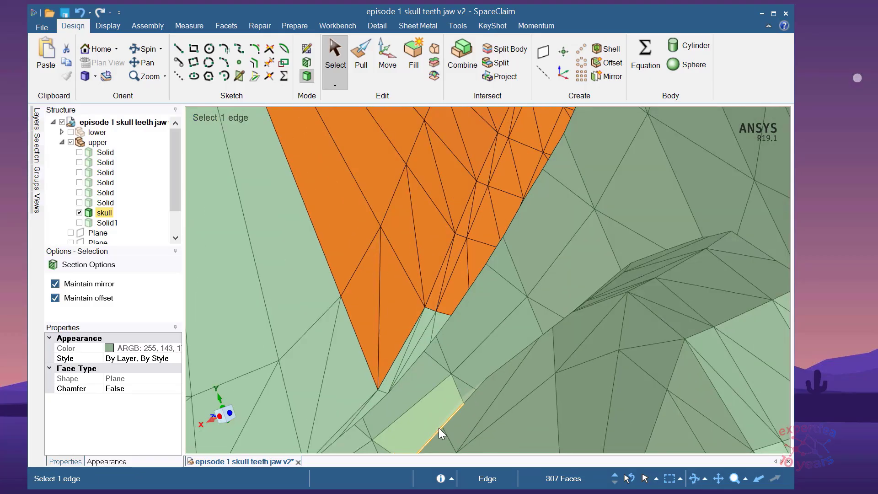
{"action": "scroll", "coordinate": [379, 397], "scroll_direction": "up", "scroll_amount": 2}
{"action": "scroll", "coordinate": [404, 350], "scroll_direction": "up", "scroll_amount": 1}
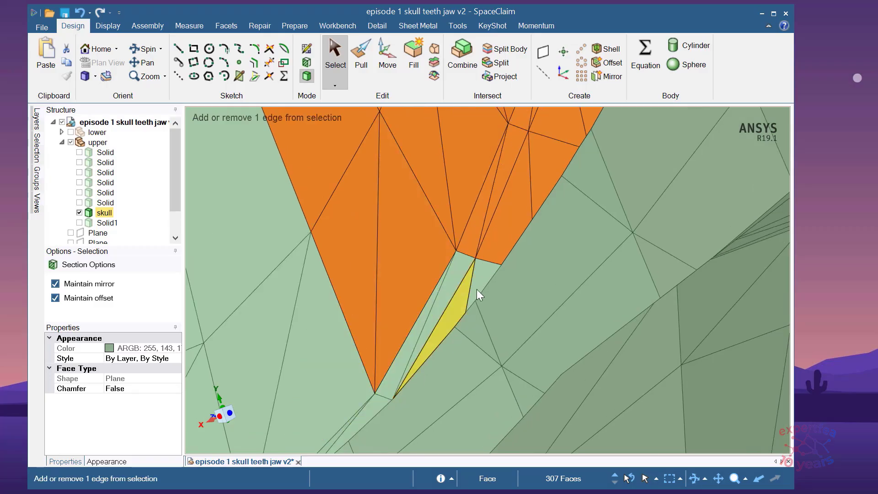
{"action": "left_click", "coordinate": [470, 290], "text": "ctrl"}
{"action": "left_click", "coordinate": [460, 300], "text": "ctrl"}
{"action": "left_click", "coordinate": [444, 292], "text": "ctrl"}
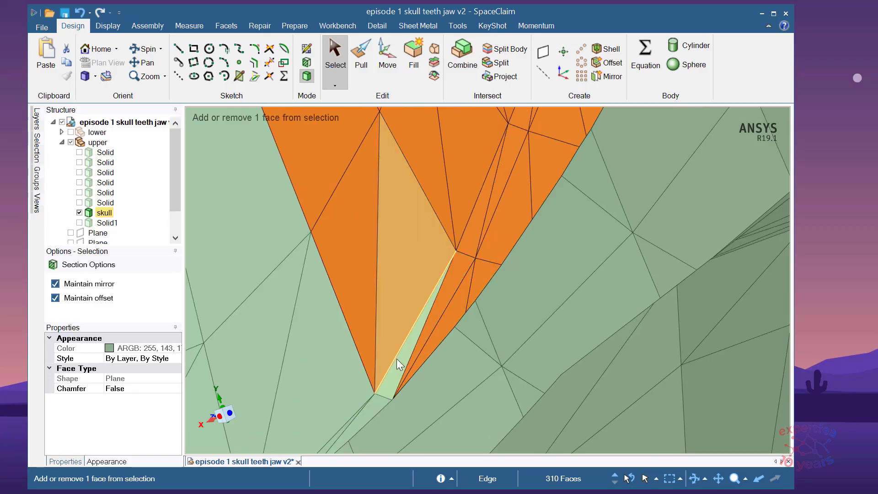
{"action": "left_click", "coordinate": [386, 385], "text": "ctrl"}
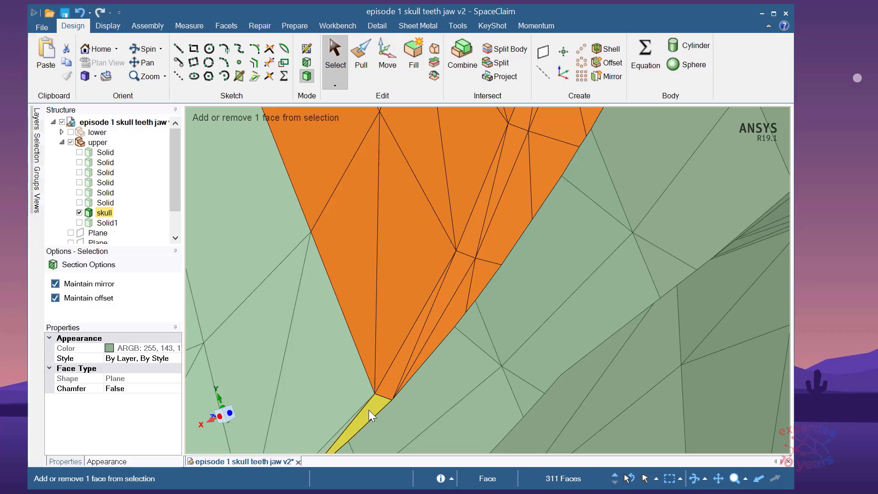
Extend the selection past the narrow tip with the large triangles on its inner side.
{"action": "left_click", "coordinate": [330, 393], "text": "ctrl"}
{"action": "left_click", "coordinate": [276, 339], "text": "ctrl"}
{"action": "left_click", "coordinate": [232, 268], "text": "ctrl"}
Add the long thin slivers along the curved rim together with the large triangle above them.
{"action": "scroll", "coordinate": [452, 237], "scroll_direction": "down", "scroll_amount": 1}
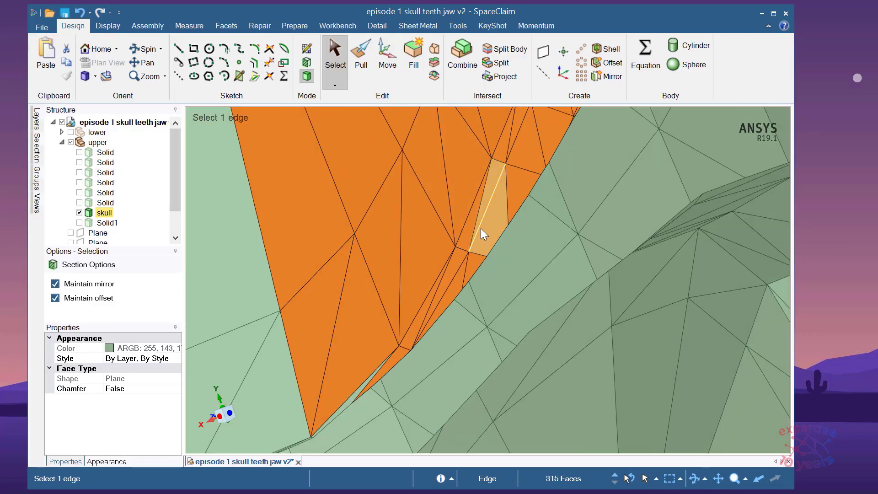
{"action": "scroll", "coordinate": [377, 342], "scroll_direction": "up", "scroll_amount": 4}
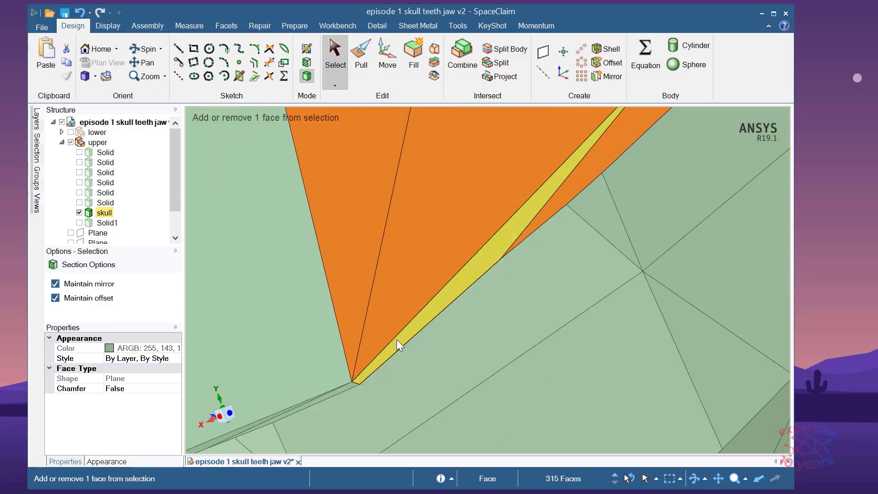
{"action": "left_click", "coordinate": [396, 339], "text": "ctrl"}
{"action": "left_click", "coordinate": [319, 399], "text": "ctrl"}
{"action": "left_click", "coordinate": [272, 308], "text": "ctrl"}
{"action": "scroll", "coordinate": [515, 316], "scroll_direction": "down", "scroll_amount": 3}
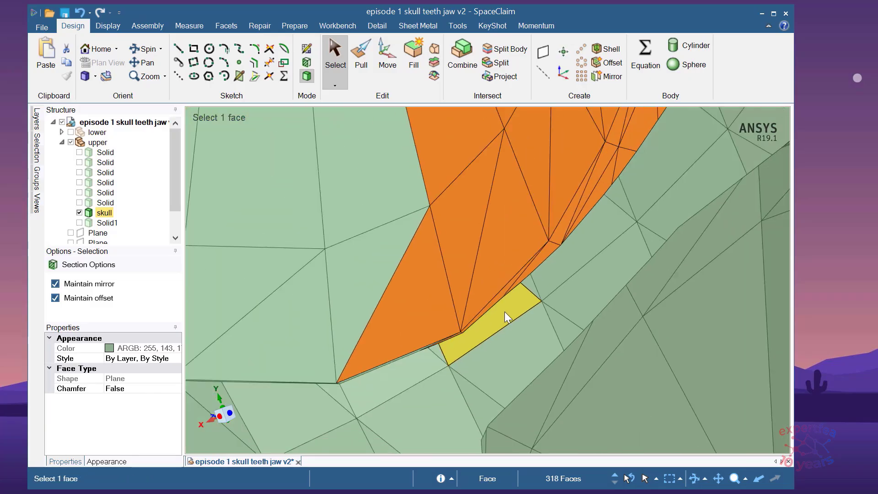
{"action": "scroll", "coordinate": [412, 343], "scroll_direction": "up", "scroll_amount": 10}
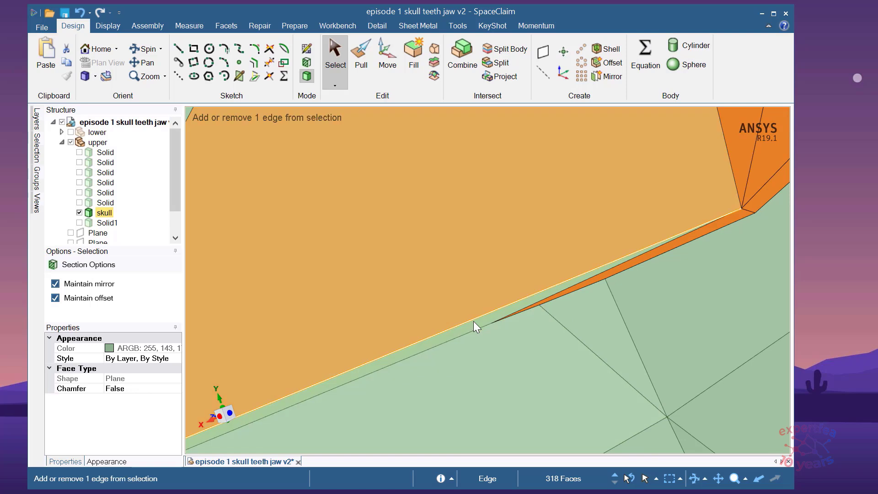
{"action": "left_click", "coordinate": [473, 326], "text": "ctrl"}
{"action": "scroll", "coordinate": [634, 243], "scroll_direction": "down", "scroll_amount": 5}
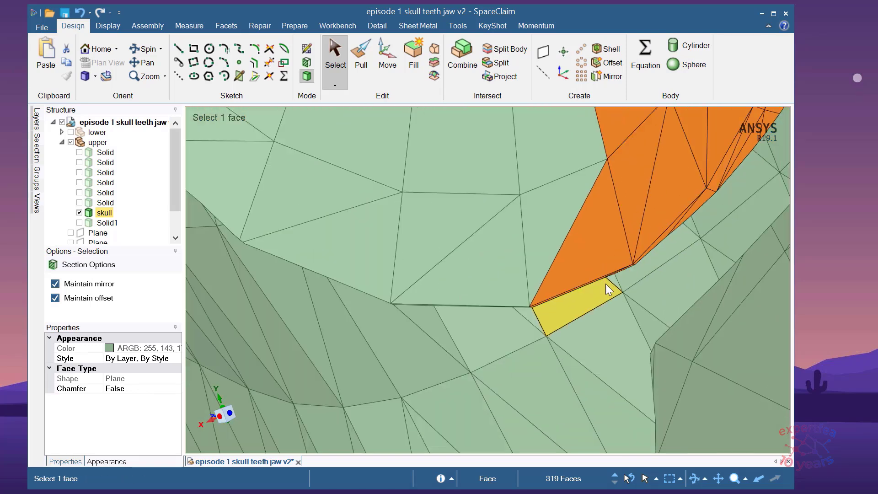
Select the large triangles across the lower end of the socket wall.
{"action": "left_click", "coordinate": [536, 227], "text": "ctrl"}
{"action": "left_click", "coordinate": [459, 214], "text": "ctrl"}
{"action": "left_click", "coordinate": [495, 171], "text": "ctrl"}
{"action": "left_click", "coordinate": [542, 151], "text": "ctrl"}
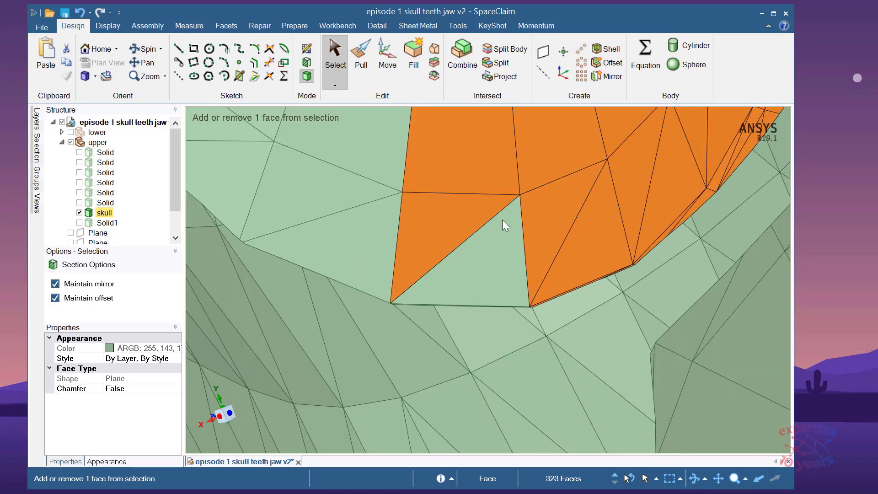
{"action": "left_click", "coordinate": [423, 262], "text": "ctrl"}
{"action": "left_click", "coordinate": [368, 242], "text": "ctrl"}
{"action": "left_click", "coordinate": [325, 195], "text": "ctrl"}
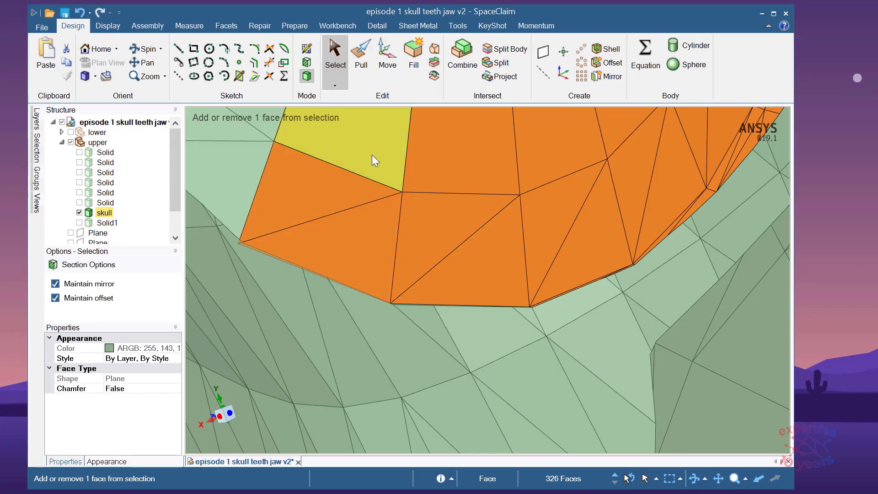
{"action": "left_click", "coordinate": [372, 155], "text": "ctrl"}
Add the four thin strip faces running along the lower rim of the socket.
{"action": "middle_click_drag", "start_coordinate": [432, 336], "coordinate": [439, 376]}
{"action": "scroll", "coordinate": [472, 324], "scroll_direction": "up", "scroll_amount": 2}
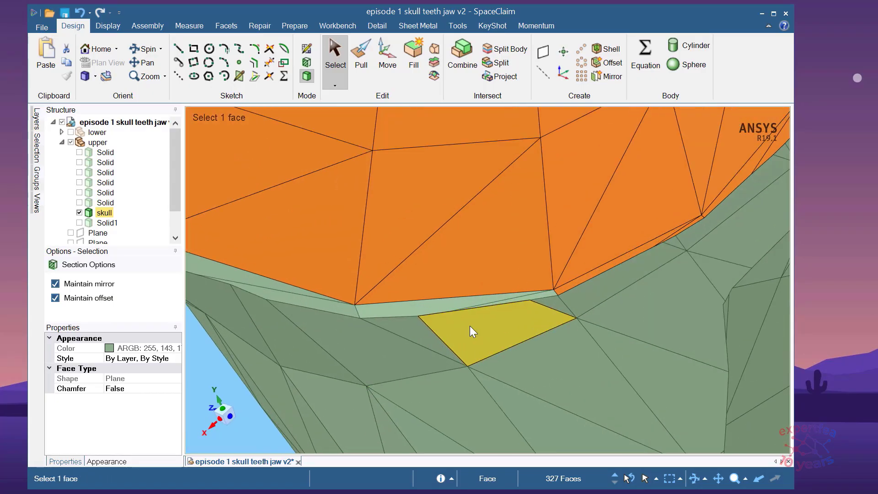
{"action": "scroll", "coordinate": [470, 326], "scroll_direction": "up", "scroll_amount": 2}
{"action": "left_click", "coordinate": [567, 283], "text": "ctrl"}
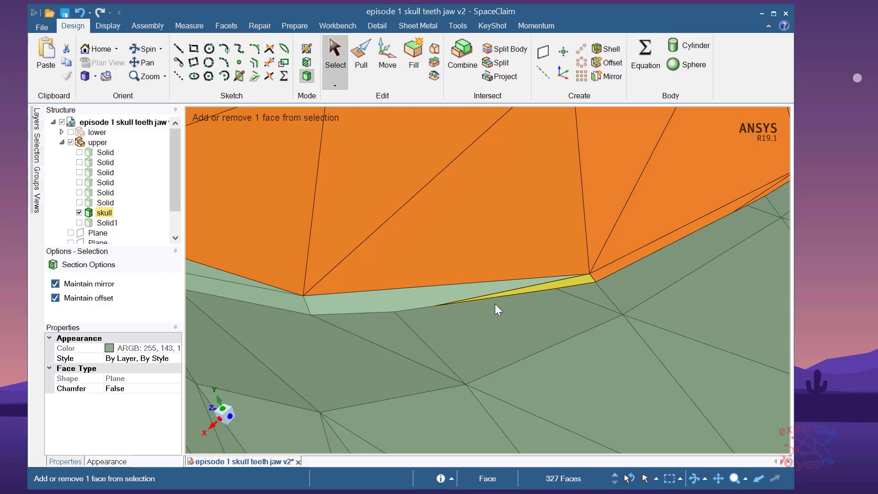
{"action": "left_click", "coordinate": [355, 307], "text": "ctrl"}
{"action": "left_click", "coordinate": [262, 298], "text": "ctrl"}
{"action": "left_click", "coordinate": [227, 277], "text": "ctrl"}
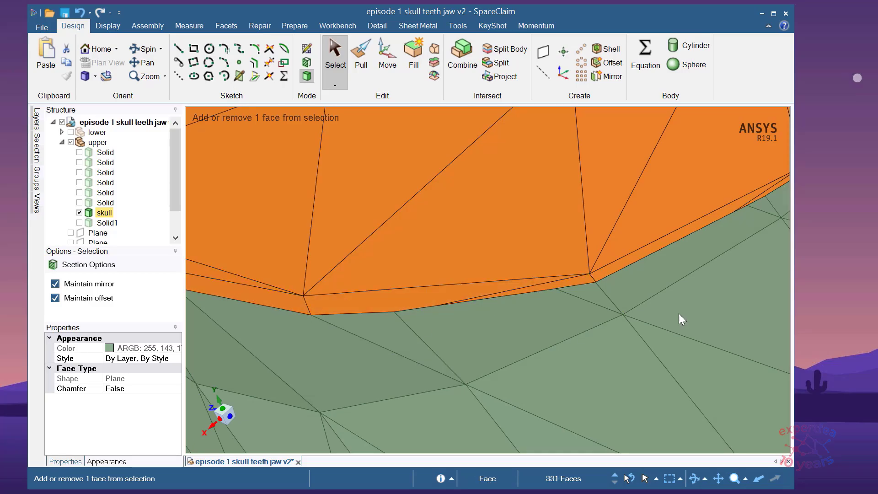
Inspect the socket and its surroundings from several angles for faces still missing from the selection.
{"action": "scroll", "coordinate": [679, 313], "scroll_direction": "down", "scroll_amount": 3}
{"action": "middle_click_drag", "start_coordinate": [429, 295], "coordinate": [340, 279]}
{"action": "scroll", "coordinate": [339, 299], "scroll_direction": "down", "scroll_amount": 3}
{"action": "scroll", "coordinate": [293, 269], "scroll_direction": "up", "scroll_amount": 5}
{"action": "scroll", "coordinate": [306, 331], "scroll_direction": "up", "scroll_amount": 1}
{"action": "middle_click_drag", "start_coordinate": [316, 372], "coordinate": [345, 380]}
{"action": "scroll", "coordinate": [445, 326], "scroll_direction": "down", "scroll_amount": 4}
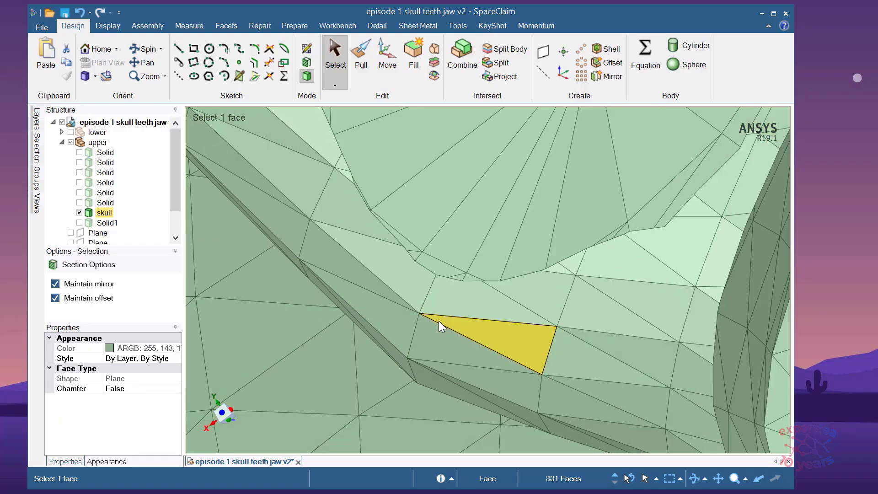
{"action": "scroll", "coordinate": [446, 338], "scroll_direction": "down", "scroll_amount": 3}
{"action": "middle_click_drag", "start_coordinate": [325, 267], "coordinate": [301, 305]}
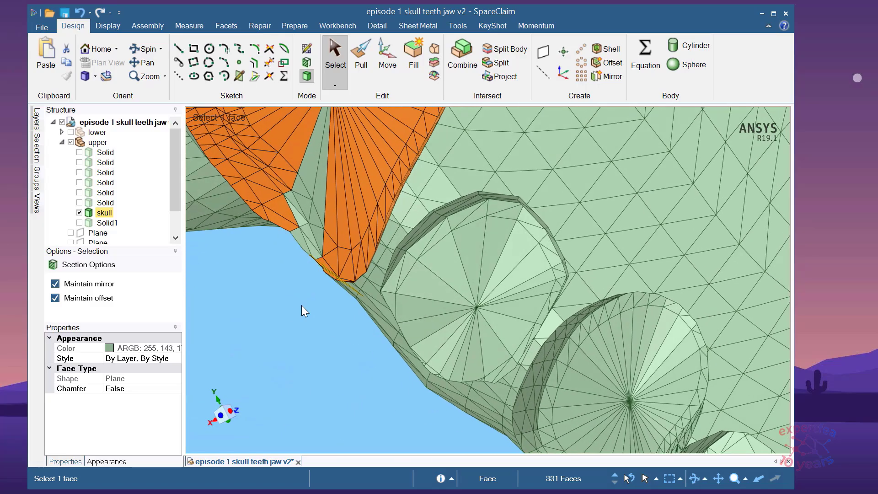
Add the seven triangles in the lower part of the gap between the selected areas, starting at the socket's rim.
{"action": "scroll", "coordinate": [275, 200], "scroll_direction": "up", "scroll_amount": 4}
{"action": "left_click", "coordinate": [314, 215], "text": "ctrl"}
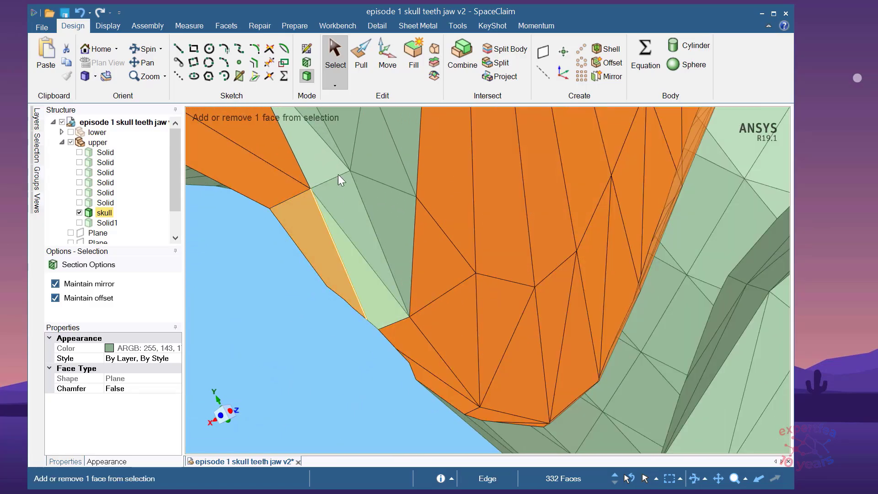
{"action": "left_click", "coordinate": [340, 181], "text": "ctrl"}
{"action": "left_click", "coordinate": [346, 194], "text": "ctrl"}
{"action": "left_click", "coordinate": [370, 298], "text": "ctrl"}
{"action": "left_click", "coordinate": [389, 229], "text": "ctrl"}
{"action": "left_click", "coordinate": [383, 167], "text": "ctrl"}
{"action": "left_click", "coordinate": [402, 137], "text": "ctrl"}
{"action": "scroll", "coordinate": [457, 294], "scroll_direction": "down", "scroll_amount": 1}
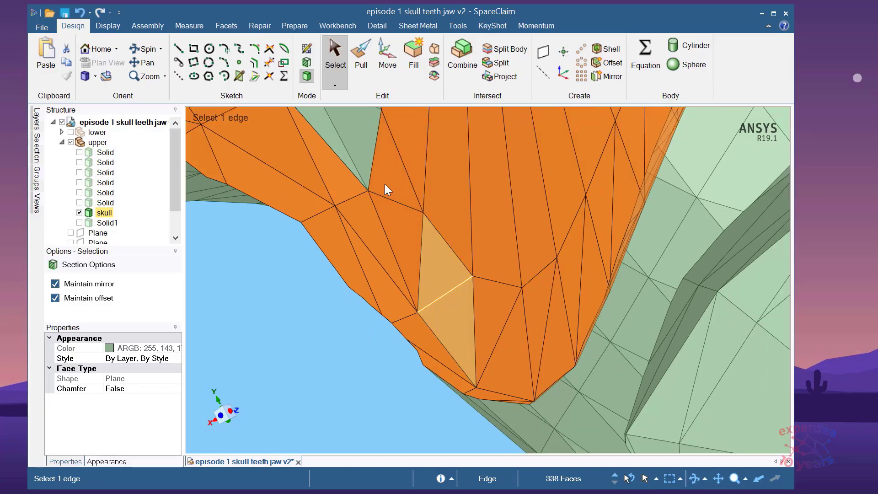
Add the four remaining narrow faces further up the gap to the socket selection.
{"action": "scroll", "coordinate": [385, 183], "scroll_direction": "down", "scroll_amount": 3}
{"action": "scroll", "coordinate": [362, 199], "scroll_direction": "up", "scroll_amount": 3}
{"action": "left_click", "coordinate": [372, 207], "text": "ctrl"}
{"action": "left_click", "coordinate": [390, 189], "text": "ctrl"}
{"action": "left_click", "coordinate": [402, 172], "text": "ctrl"}
{"action": "left_click", "coordinate": [413, 156], "text": "ctrl"}
{"action": "scroll", "coordinate": [499, 320], "scroll_direction": "down", "scroll_amount": 5}
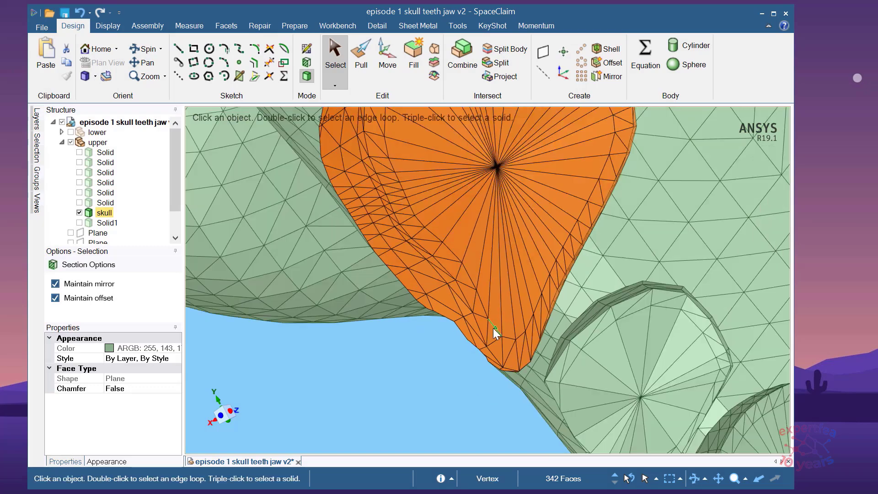
Examine the selected socket faces and their boundary from several angles for completeness.
{"action": "scroll", "coordinate": [493, 328], "scroll_direction": "down", "scroll_amount": 3}
{"action": "middle_click_drag", "start_coordinate": [512, 364], "coordinate": [547, 326]}
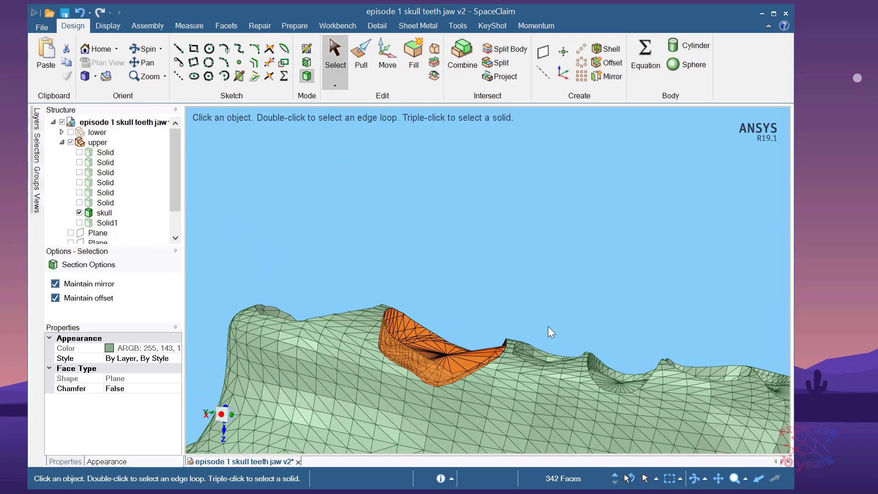
{"action": "scroll", "coordinate": [494, 416], "scroll_direction": "up", "scroll_amount": 2}
{"action": "scroll", "coordinate": [462, 345], "scroll_direction": "up", "scroll_amount": 3}
{"action": "middle_click_drag", "start_coordinate": [502, 224], "coordinate": [350, 238]}
{"action": "scroll", "coordinate": [586, 326], "scroll_direction": "up", "scroll_amount": 3}
{"action": "scroll", "coordinate": [419, 263], "scroll_direction": "down", "scroll_amount": 3}
{"action": "middle_click_drag", "start_coordinate": [388, 262], "coordinate": [304, 318]}
{"action": "scroll", "coordinate": [313, 306], "scroll_direction": "down", "scroll_amount": 3}
{"action": "scroll", "coordinate": [283, 343], "scroll_direction": "up", "scroll_amount": 8}
{"action": "scroll", "coordinate": [305, 318], "scroll_direction": "down", "scroll_amount": 5}
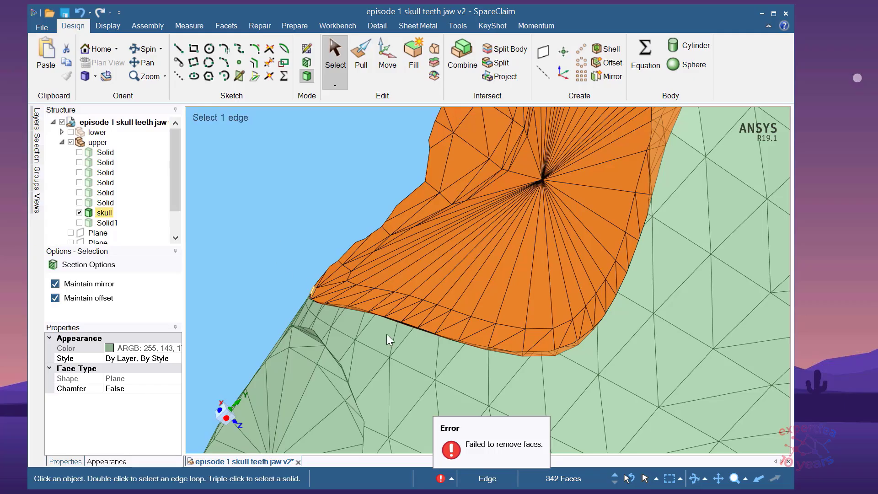
{"action": "scroll", "coordinate": [324, 337], "scroll_direction": "down", "scroll_amount": 4}
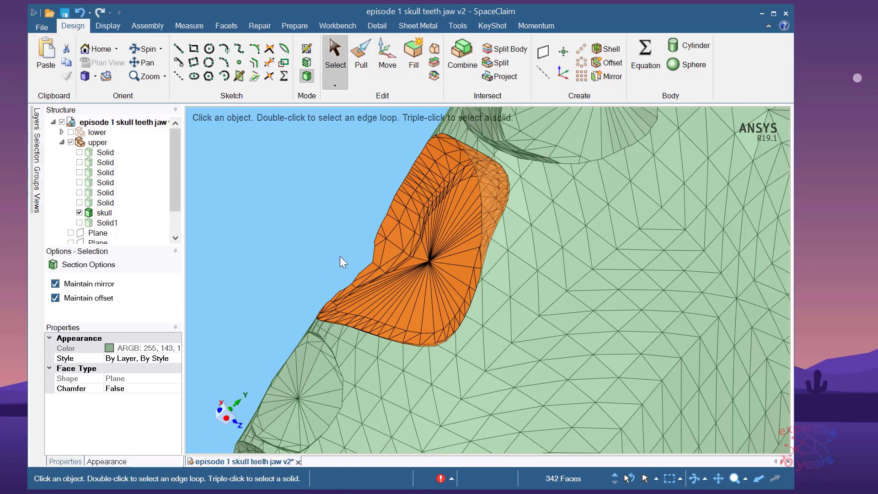
{"action": "scroll", "coordinate": [316, 265], "scroll_direction": "up", "scroll_amount": 2}
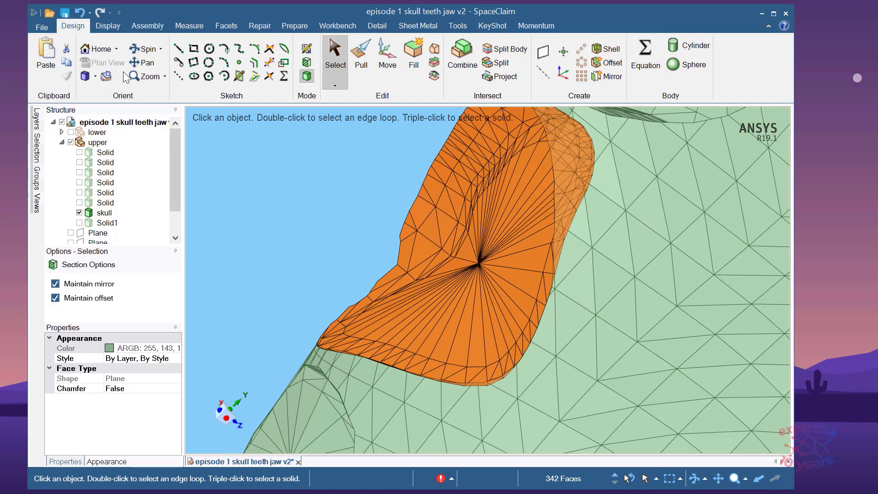
Save the document and invert the skull's face visibility to isolate the selected socket faces for checking.
{"action": "left_click", "coordinate": [65, 13]}
{"action": "right_click", "coordinate": [321, 249]}
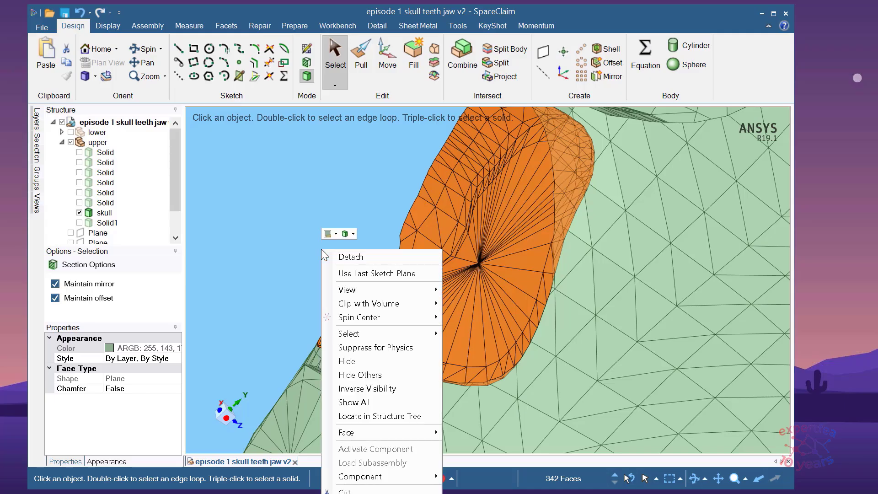
{"action": "mouse_move", "coordinate": [385, 318]}
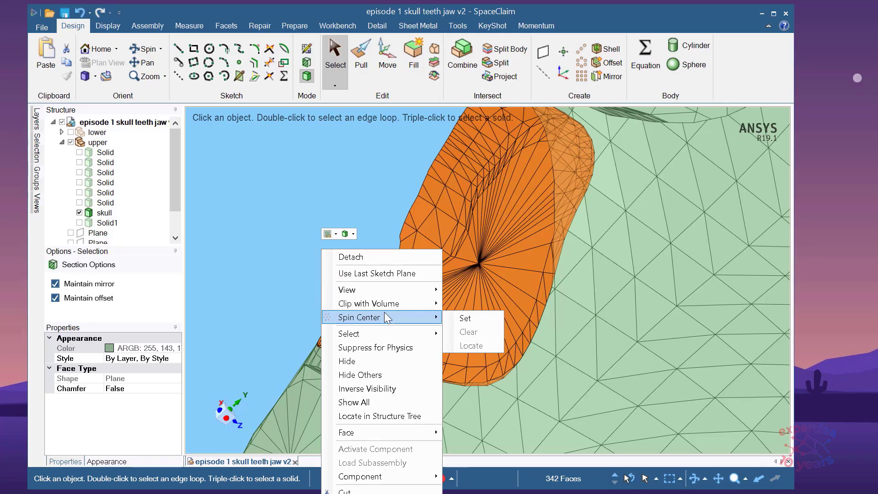
{"action": "mouse_move", "coordinate": [377, 286]}
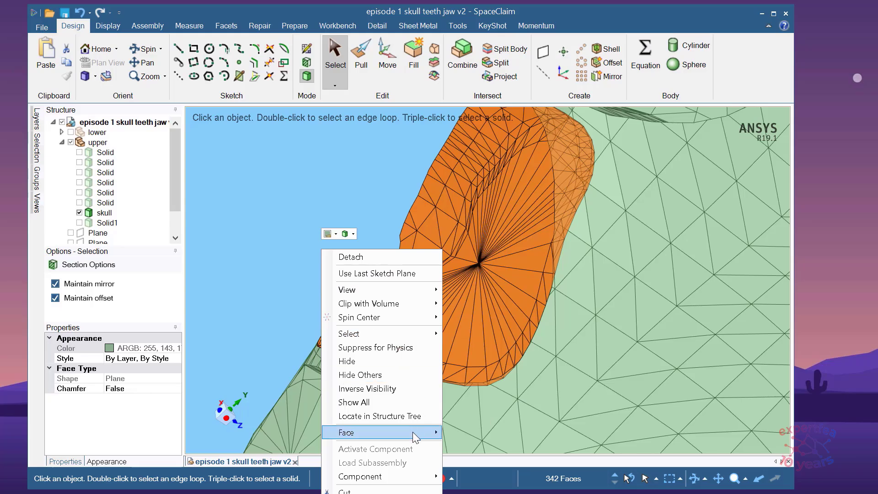
{"action": "mouse_move", "coordinate": [413, 432]}
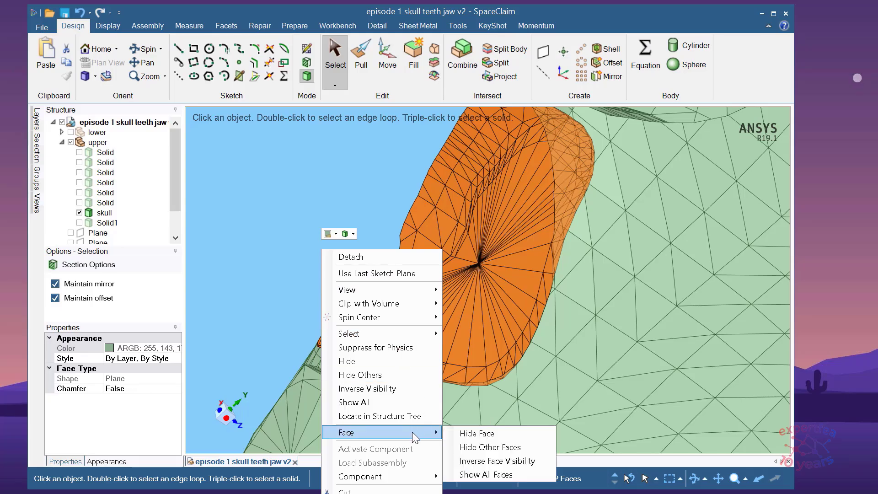
{"action": "left_click", "coordinate": [491, 461]}
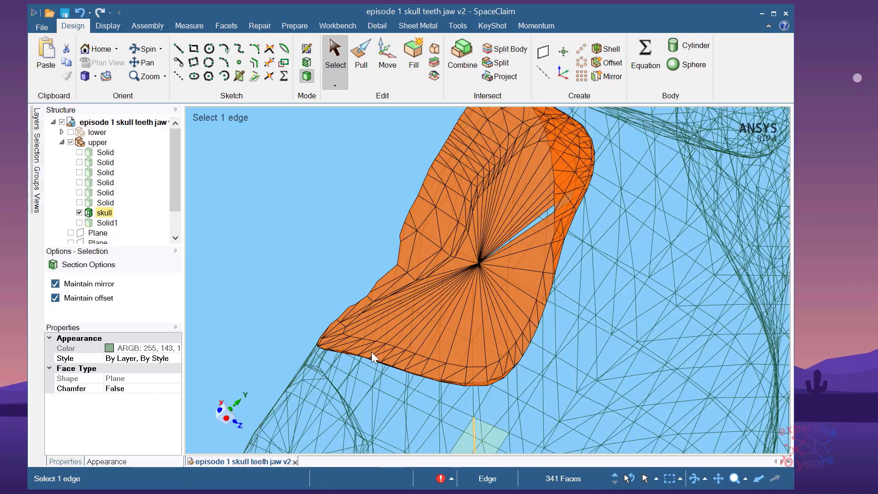
{"action": "mouse_move", "coordinate": [419, 311]}
{"action": "middle_mouse_down"}
{"action": "mouse_move", "coordinate": [413, 324]}
{"action": "mouse_move", "coordinate": [466, 336]}
{"action": "mouse_move", "coordinate": [432, 339]}
{"action": "middle_mouse_up"}
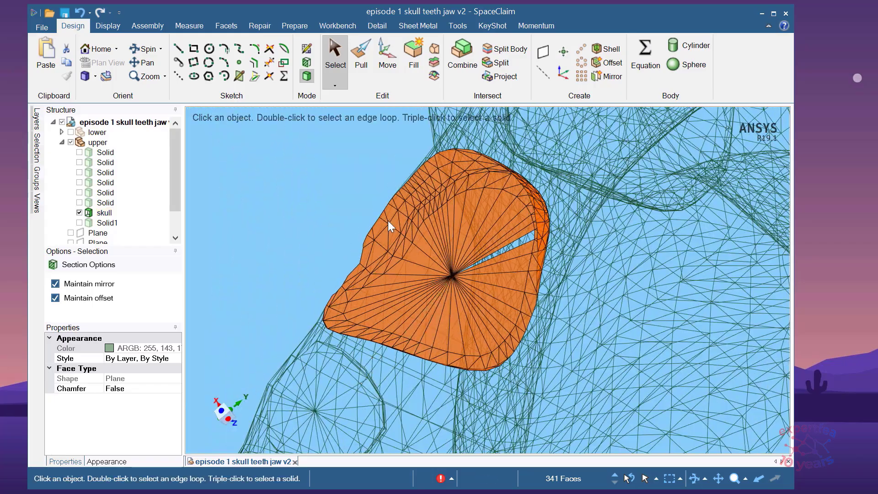
Show all the skull's faces again and add the narrow wedge missing from the socket floor to the selection.
{"action": "right_click", "coordinate": [302, 213]}
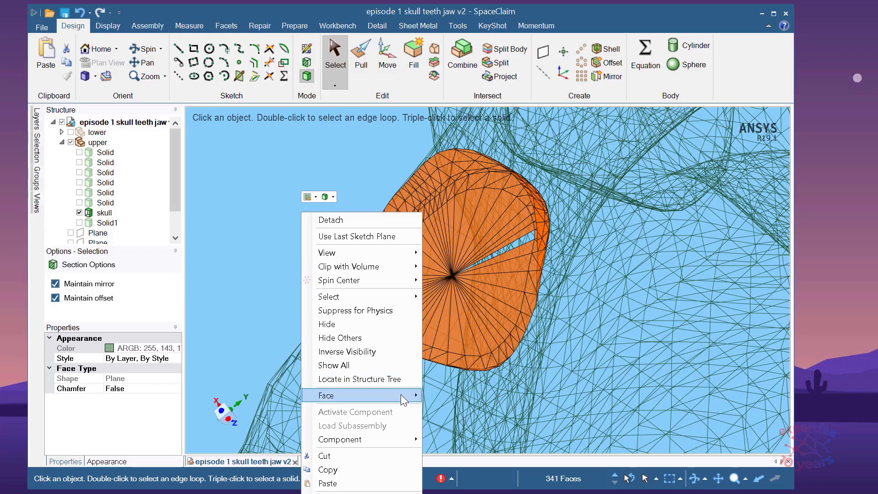
{"action": "mouse_move", "coordinate": [402, 395]}
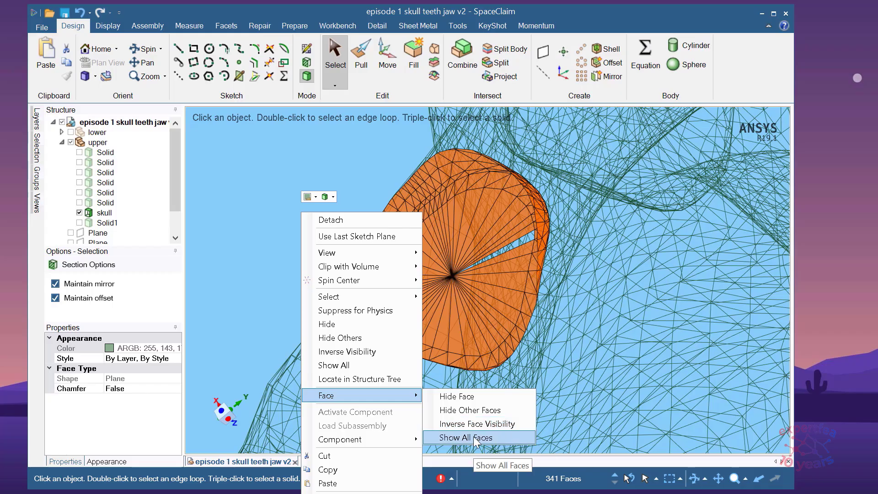
{"action": "left_click", "coordinate": [476, 423]}
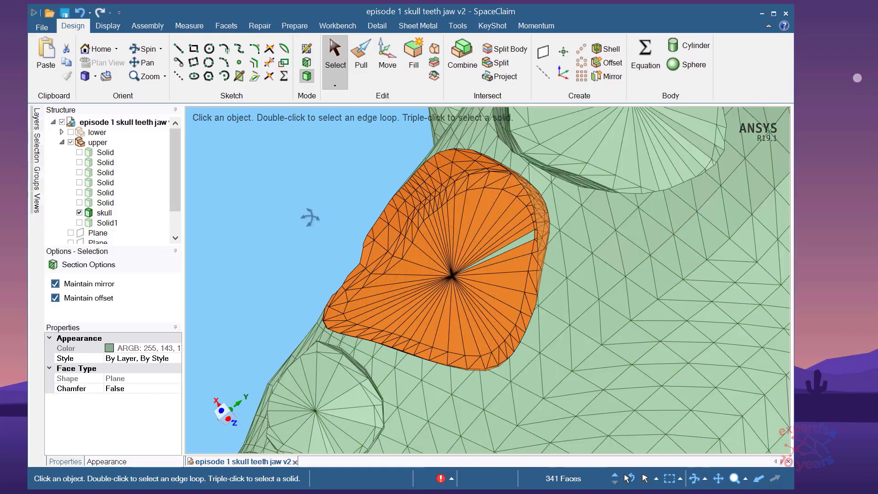
{"action": "scroll", "coordinate": [558, 198], "scroll_direction": "up", "scroll_amount": 5}
{"action": "left_click", "coordinate": [570, 248]}
{"action": "left_click", "coordinate": [563, 248], "text": "ctrl"}
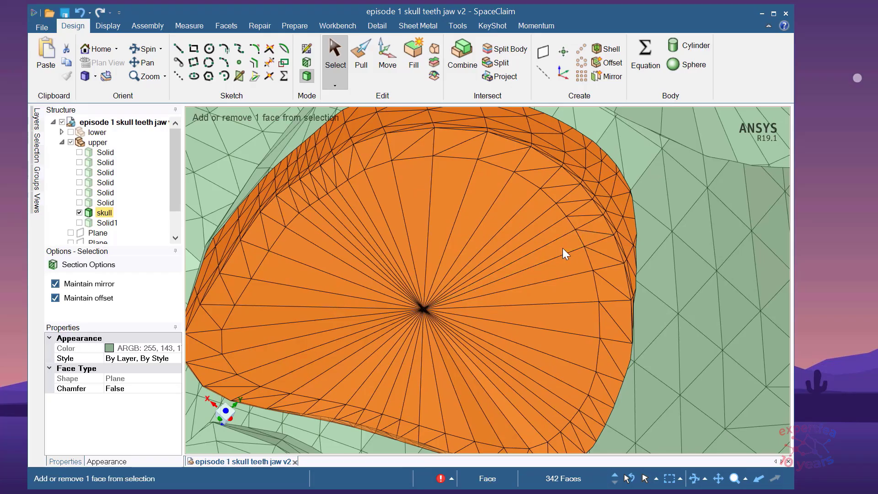
Detach the selected socket faces from the skull to create a separate surface.
{"action": "scroll", "coordinate": [498, 254], "scroll_direction": "down", "scroll_amount": 3}
{"action": "scroll", "coordinate": [492, 293], "scroll_direction": "down", "scroll_amount": 2}
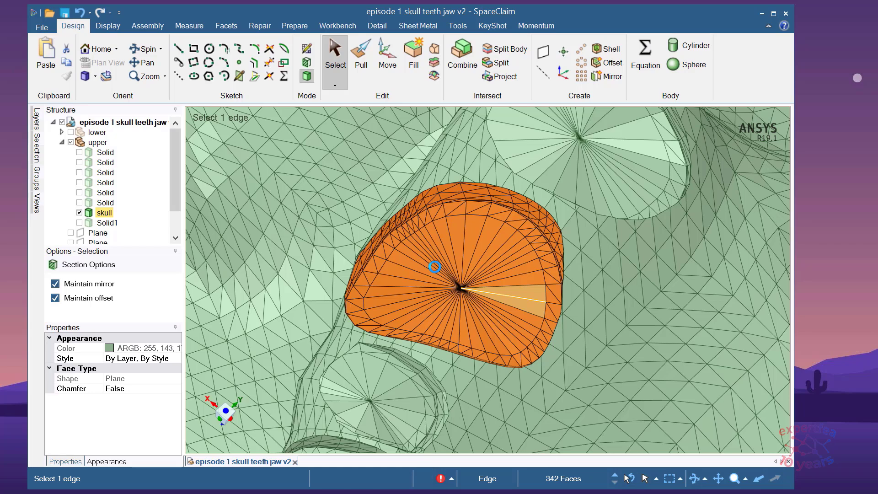
{"action": "mouse_move", "coordinate": [572, 348]}
{"action": "middle_mouse_down"}
{"action": "mouse_move", "coordinate": [534, 320]}
{"action": "mouse_move", "coordinate": [553, 396]}
{"action": "mouse_move", "coordinate": [530, 346]}
{"action": "mouse_move", "coordinate": [547, 319]}
{"action": "middle_mouse_up"}
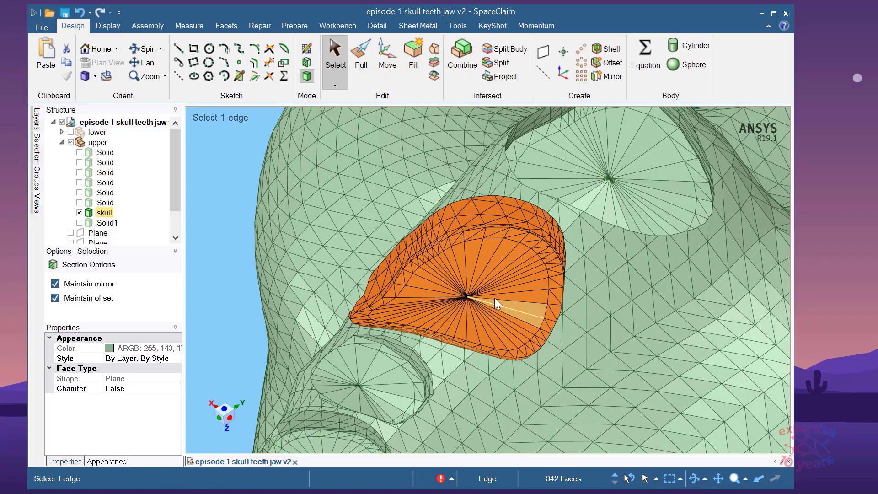
{"action": "right_click", "coordinate": [488, 248]}
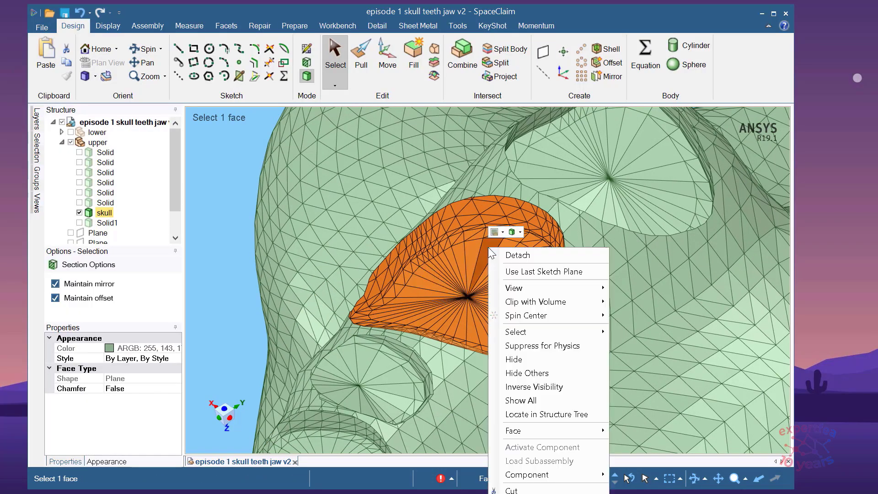
{"action": "left_click", "coordinate": [517, 255]}
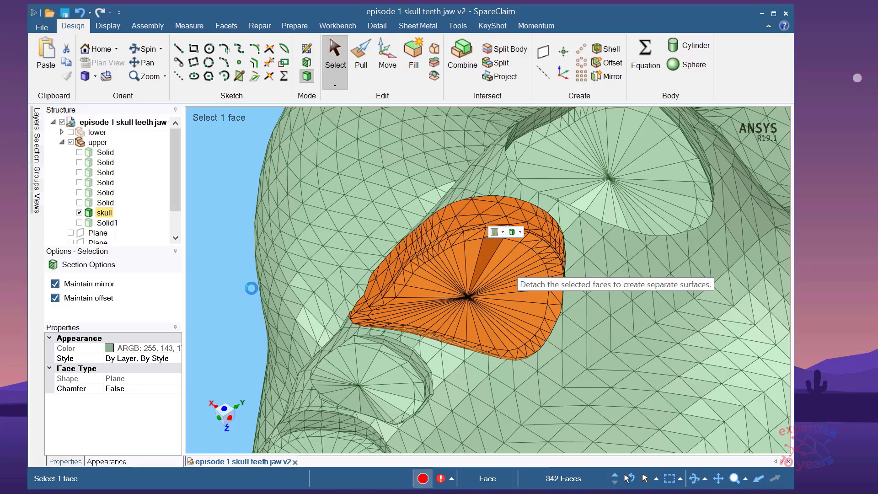
{"action": "left_click", "coordinate": [423, 479]}
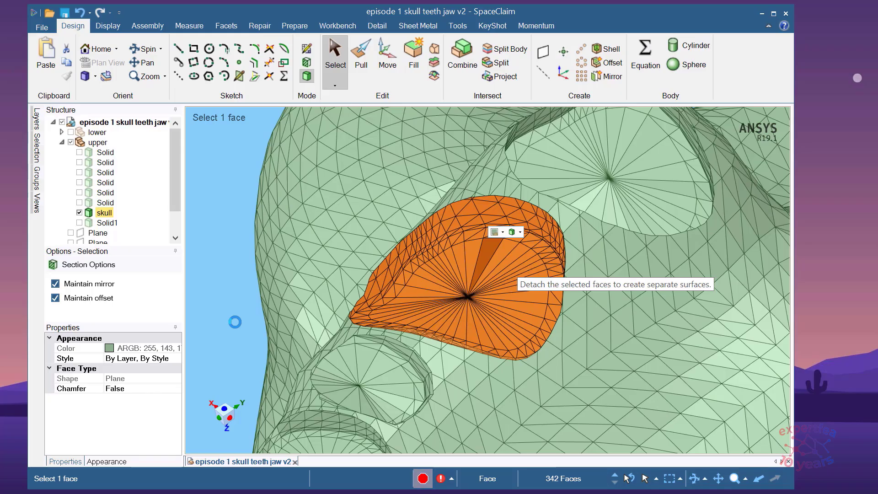
Switch to Task Manager to check the CPU and memory load while the detach operation runs, then return to SpaceClaim.
{"action": "key", "text": "ctrl+shift+Escape"}
{"action": "left_click_drag", "start_coordinate": [199, 0], "coordinate": [519, 130]}
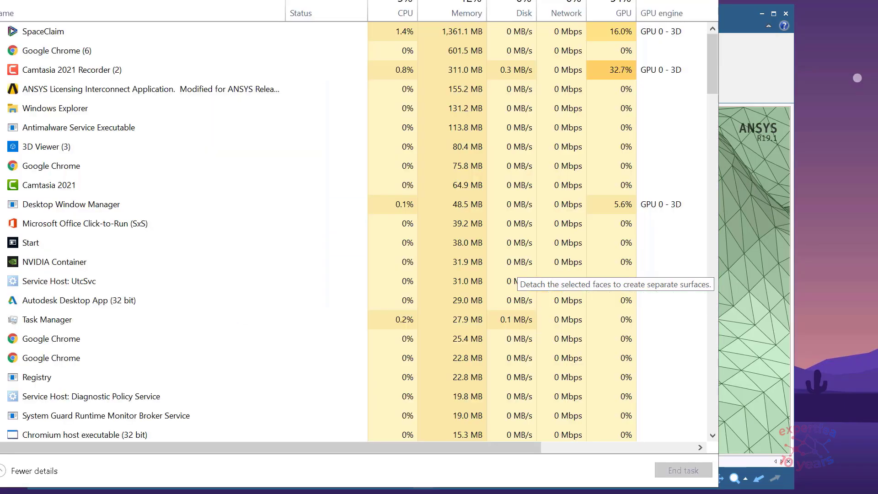
{"action": "left_click_drag", "start_coordinate": [295, 0], "coordinate": [274, 57]}
{"action": "left_click_drag", "start_coordinate": [179, 67], "coordinate": [235, 59]}
{"action": "left_click", "coordinate": [114, 85]}
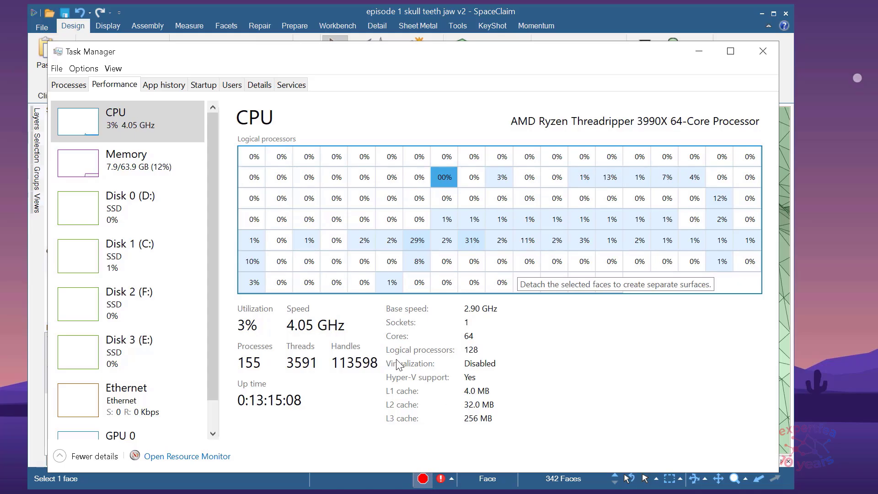
{"action": "left_click", "coordinate": [125, 173]}
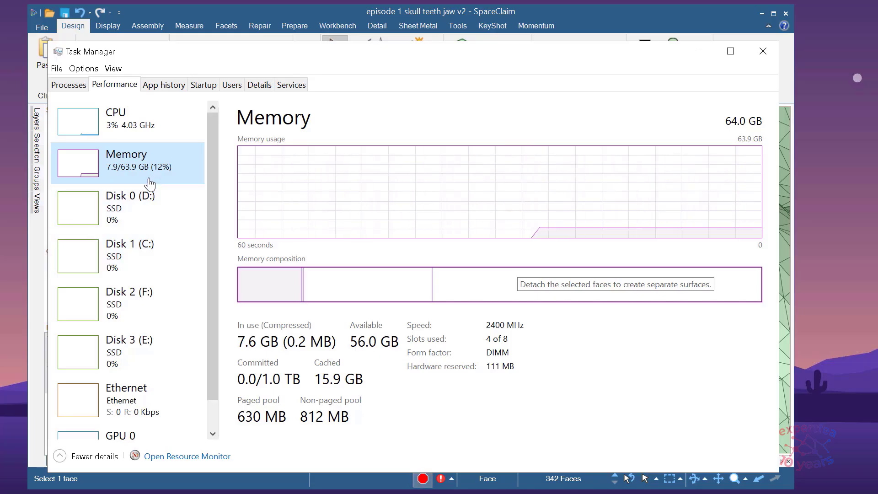
{"action": "left_click", "coordinate": [128, 121]}
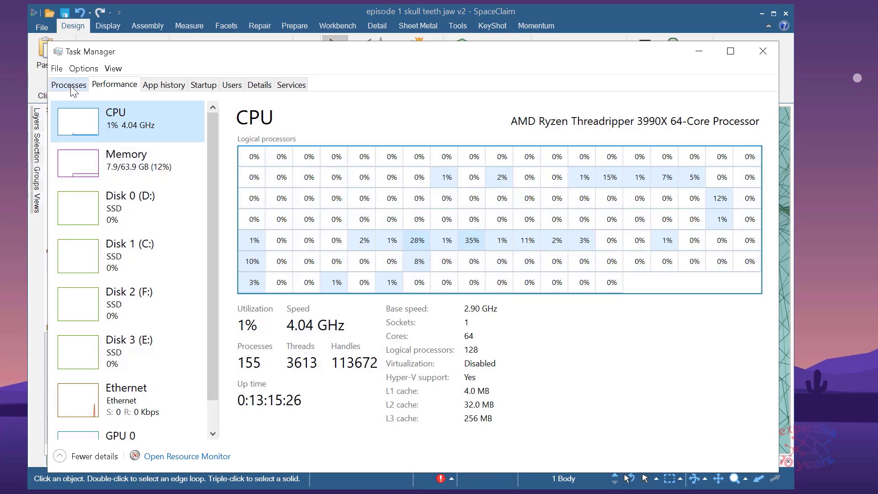
{"action": "left_click_drag", "start_coordinate": [611, 68], "coordinate": [483, 89]}
{"action": "left_click_drag", "start_coordinate": [539, 73], "coordinate": [617, 67]}
{"action": "left_click", "coordinate": [730, 59]}
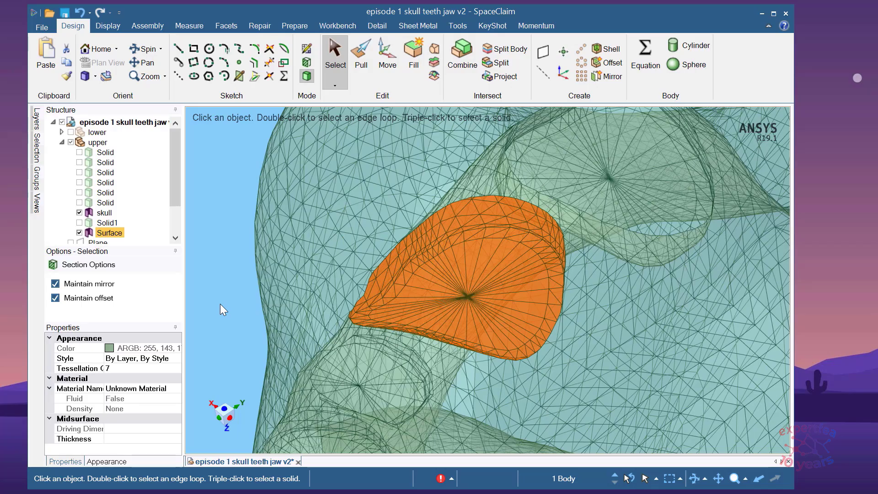
Delete the detached socket surface and close the resulting opening in the skull with the Missing Faces repair.
{"action": "key", "text": "Delete"}
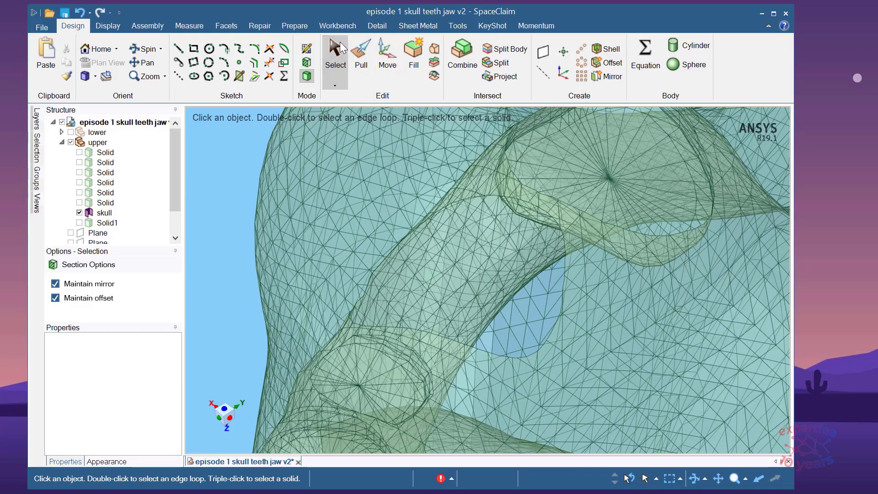
{"action": "left_click", "coordinate": [260, 26]}
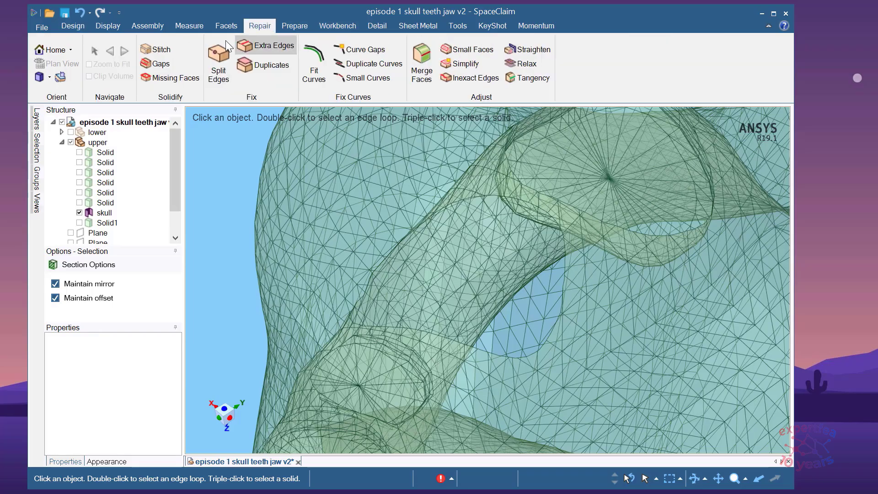
{"action": "left_click", "coordinate": [178, 78]}
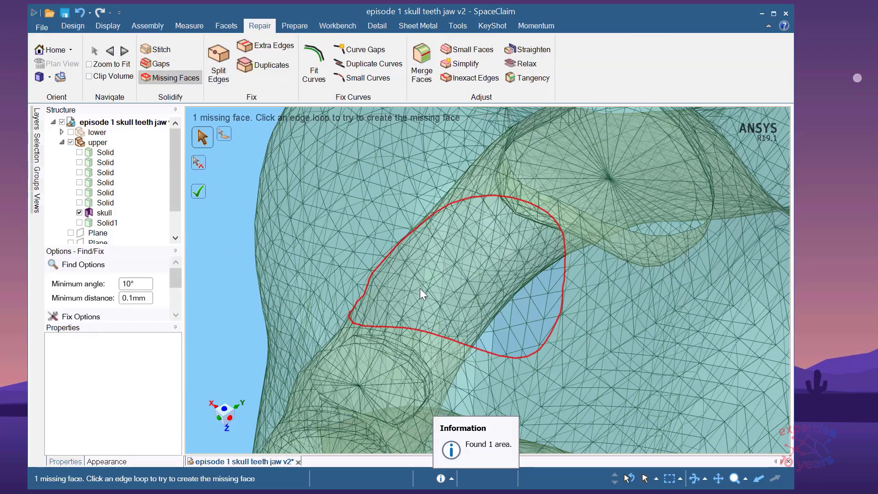
{"action": "left_click", "coordinate": [198, 194]}
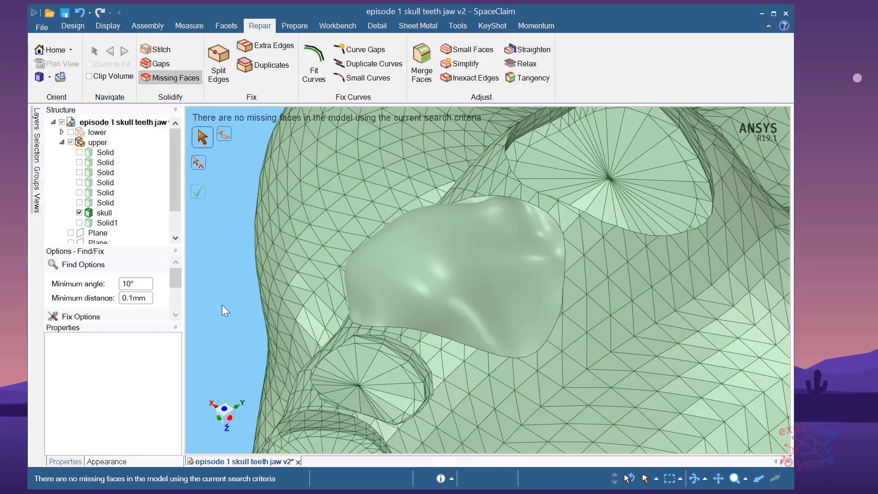
Make the rebuilt tooth Solid1 visible and inspect how it sits on the patched area of the skull.
{"action": "middle_click_drag", "start_coordinate": [374, 237], "coordinate": [465, 290]}
{"action": "middle_click_drag", "start_coordinate": [425, 356], "coordinate": [339, 350]}
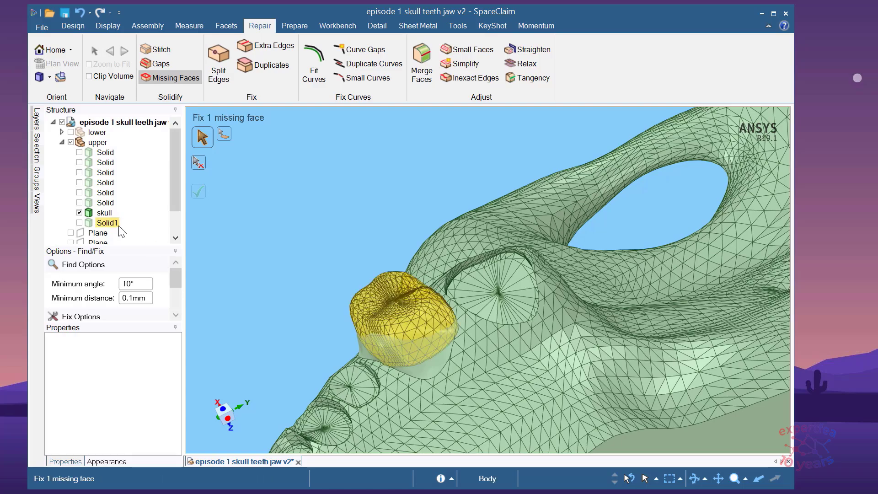
{"action": "left_click", "coordinate": [79, 223]}
{"action": "mouse_move", "coordinate": [307, 250]}
{"action": "middle_mouse_down"}
{"action": "mouse_move", "coordinate": [257, 296]}
{"action": "mouse_move", "coordinate": [284, 262]}
{"action": "mouse_move", "coordinate": [300, 265]}
{"action": "mouse_move", "coordinate": [297, 274]}
{"action": "mouse_move", "coordinate": [305, 268]}
{"action": "mouse_move", "coordinate": [295, 257]}
{"action": "mouse_move", "coordinate": [303, 255]}
{"action": "middle_mouse_up"}
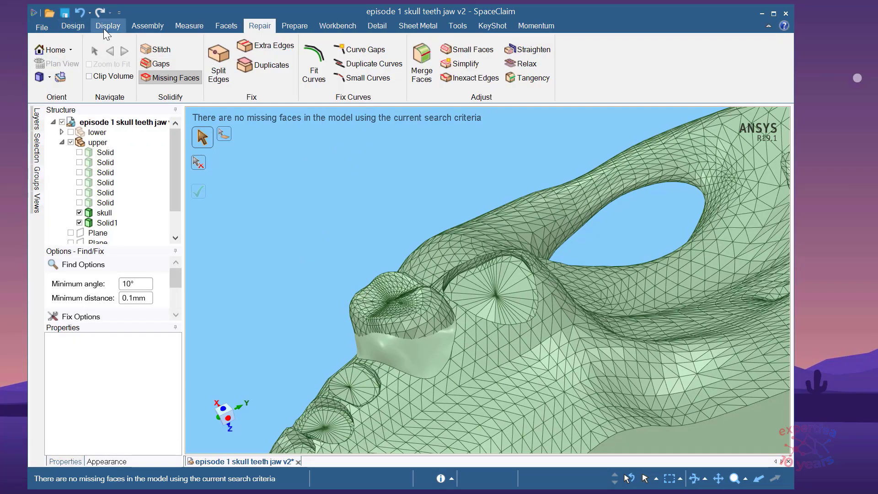
Save the document, leave the Missing Faces repair and return to the design commands.
{"action": "left_click", "coordinate": [65, 13]}
{"action": "key", "text": "Escape"}
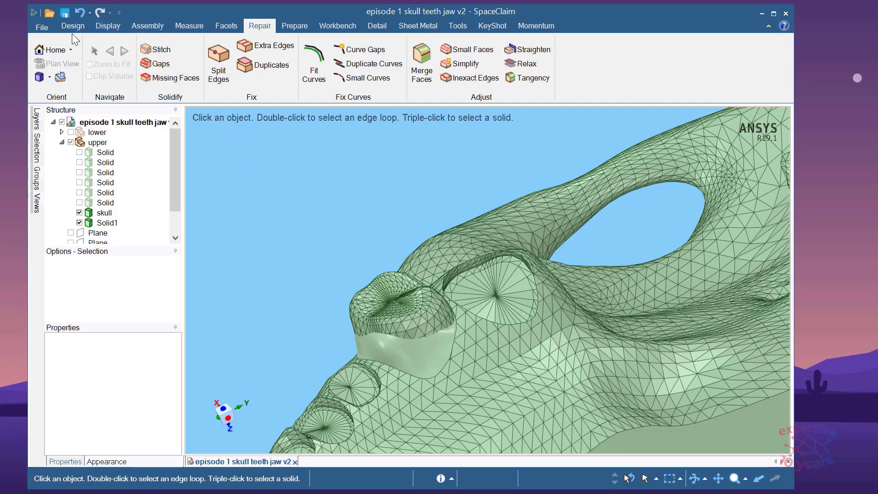
{"action": "left_click", "coordinate": [74, 25]}
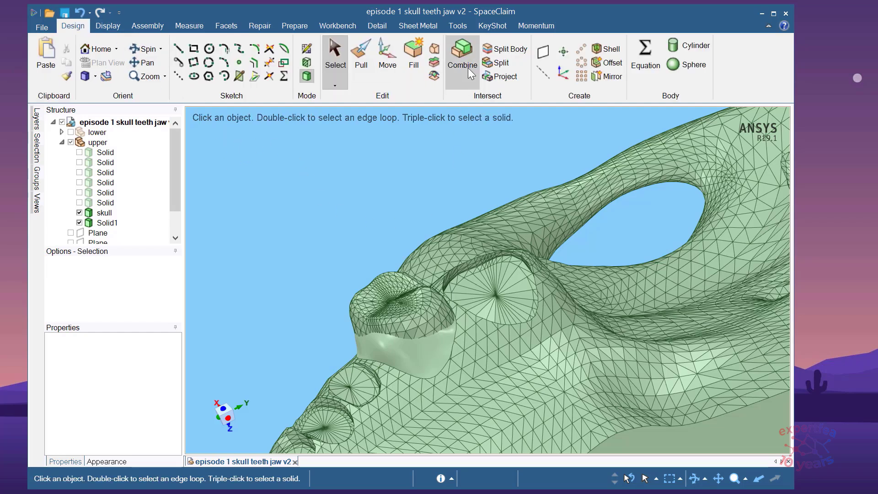
Try to combine the skull as target with the rebuilt tooth Solid1 as cutter.
{"action": "left_click", "coordinate": [459, 53]}
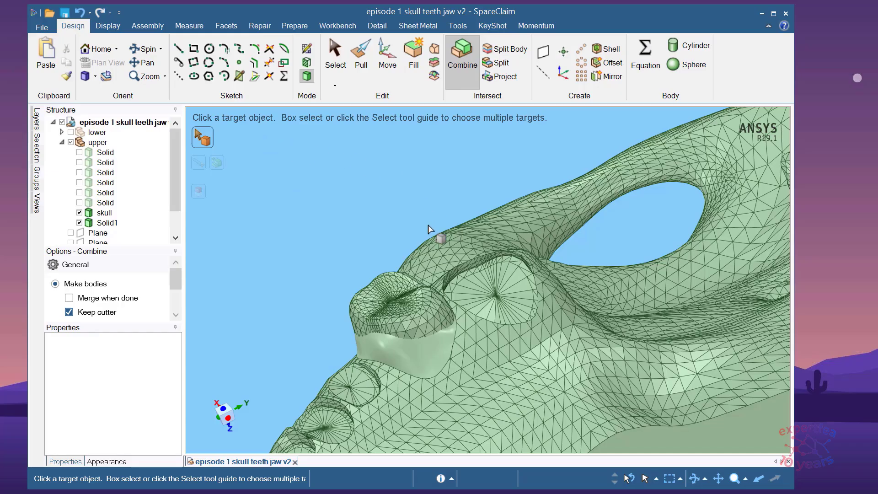
{"action": "left_click", "coordinate": [434, 250]}
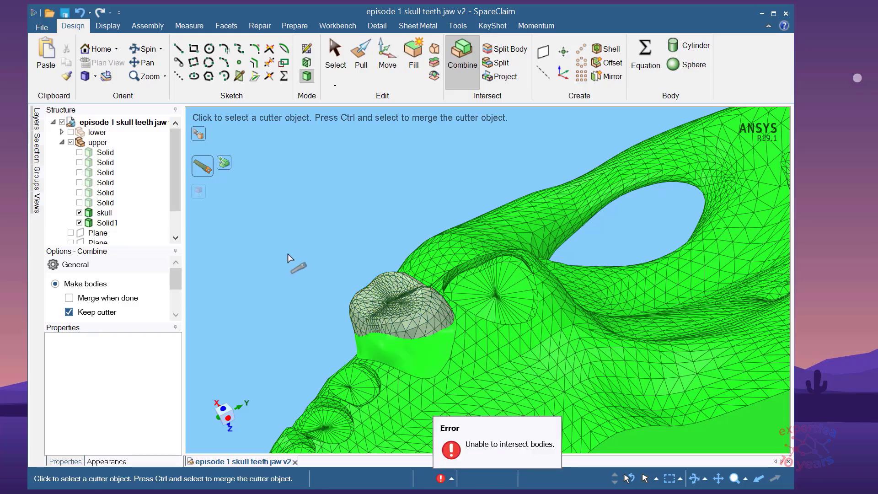
{"action": "key", "text": "Escape"}
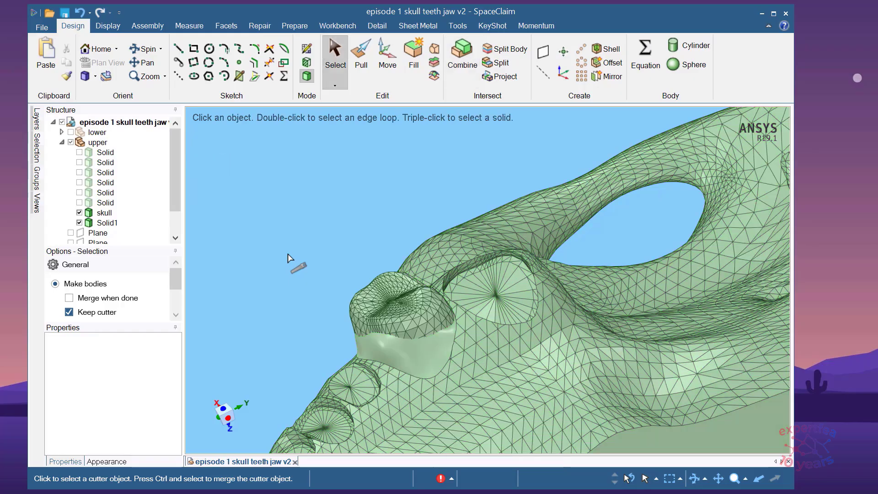
Hide the rebuilt tooth Solid1 to expose the smooth socket patch beneath it.
{"action": "scroll", "coordinate": [391, 345], "scroll_direction": "up", "scroll_amount": 3}
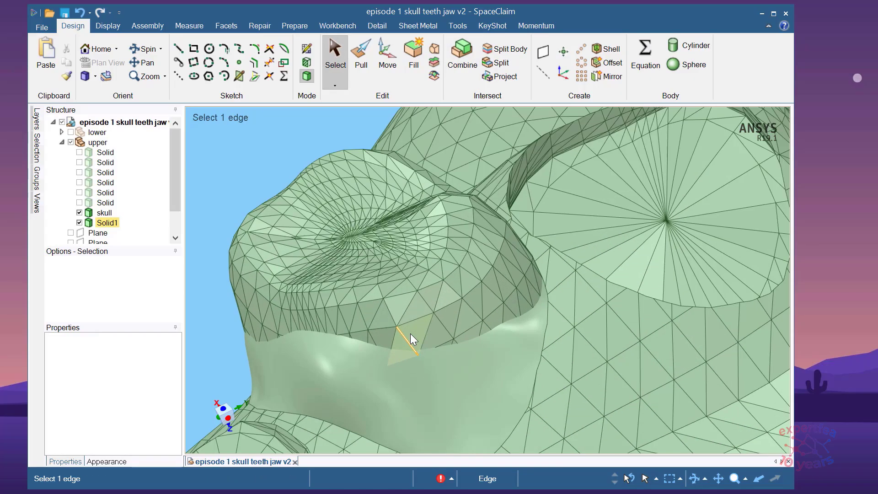
{"action": "left_click", "coordinate": [396, 307]}
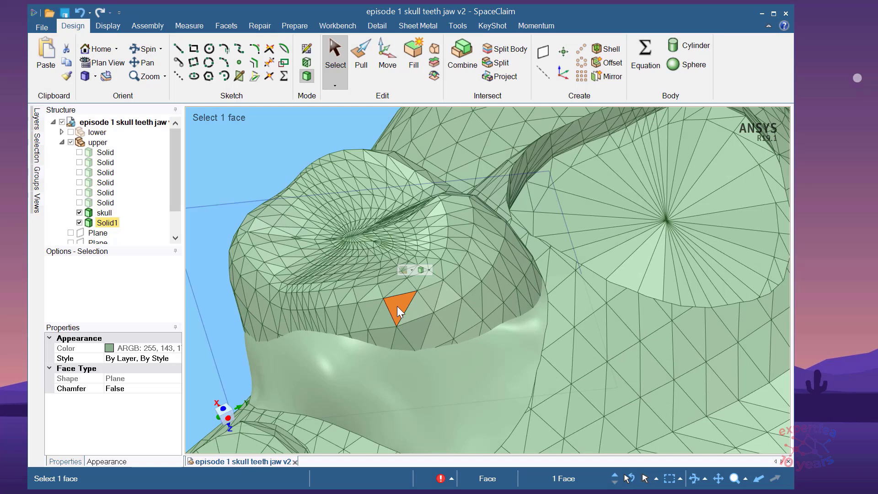
{"action": "right_click", "coordinate": [398, 308]}
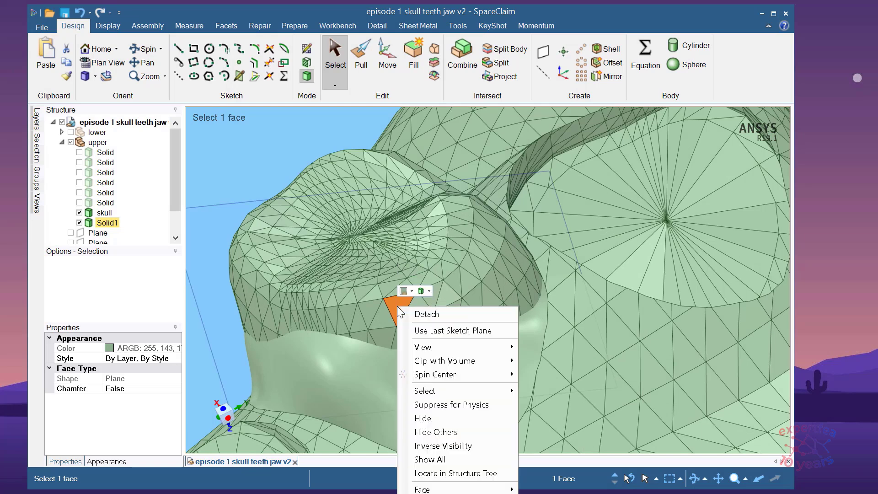
{"action": "left_click", "coordinate": [437, 417]}
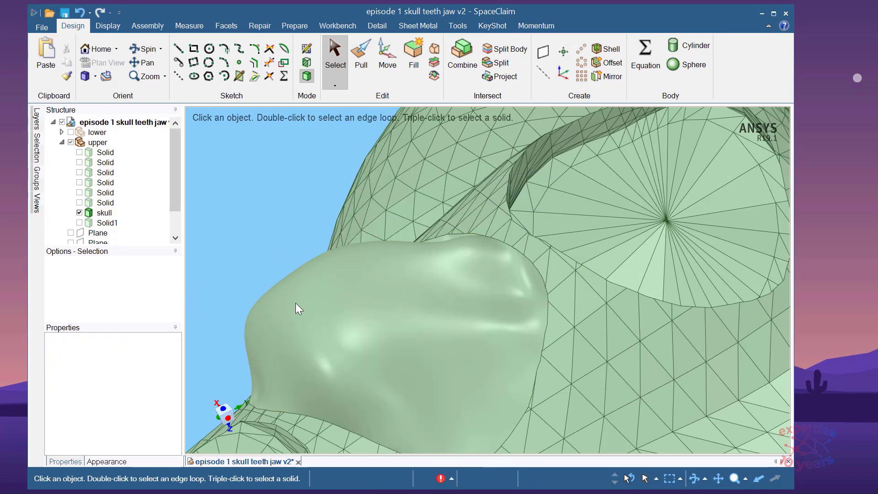
Examine the smooth socket patch and select the entire skull body to check that the patch belongs to it.
{"action": "left_click", "coordinate": [393, 317]}
{"action": "middle_click_drag", "start_coordinate": [393, 317], "coordinate": [355, 311]}
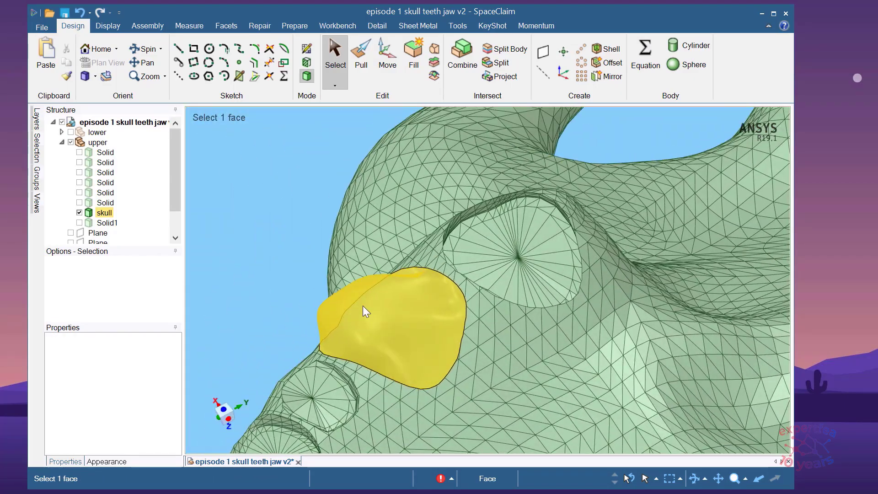
{"action": "triple_click", "coordinate": [363, 305]}
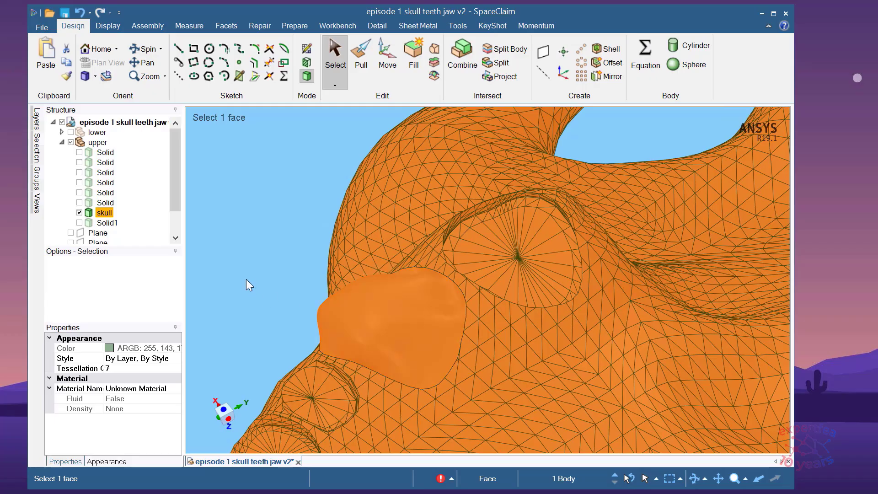
{"action": "left_click", "coordinate": [249, 281]}
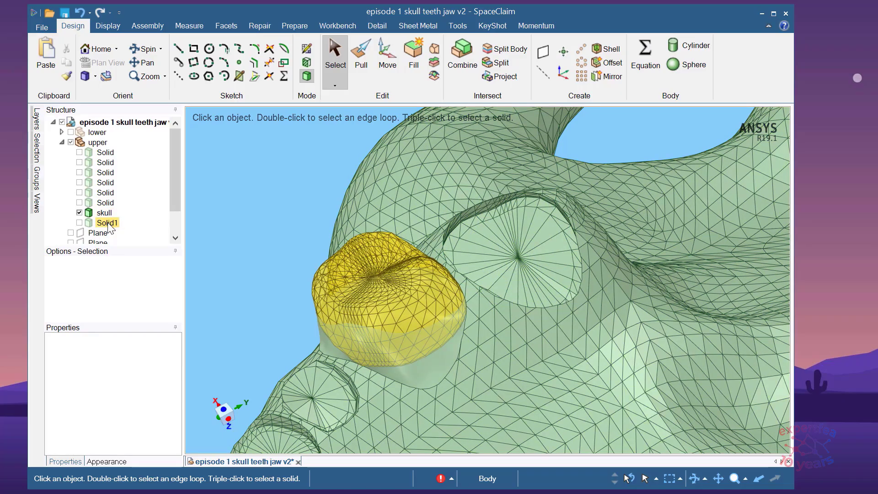
{"action": "middle_click_drag", "start_coordinate": [265, 278], "coordinate": [345, 302]}
{"action": "left_click", "coordinate": [367, 300]}
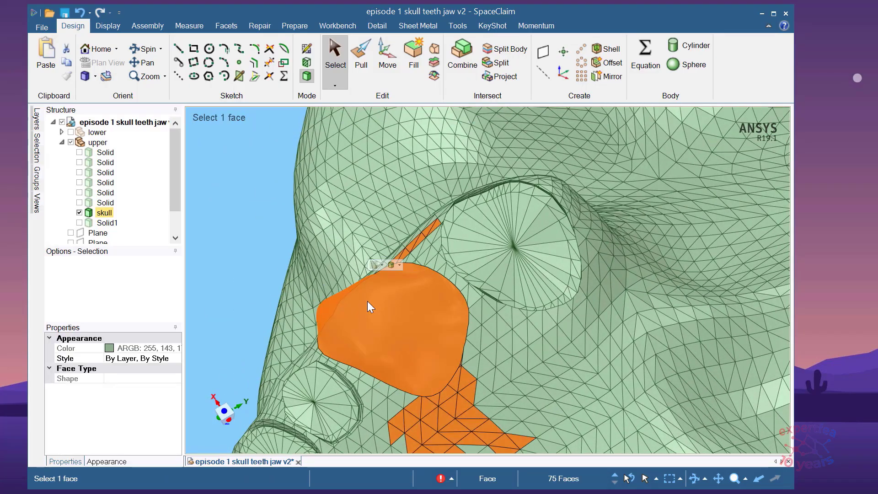
{"action": "mouse_move", "coordinate": [244, 289]}
{"action": "middle_mouse_down"}
{"action": "mouse_move", "coordinate": [265, 276]}
{"action": "mouse_move", "coordinate": [270, 294]}
{"action": "mouse_move", "coordinate": [269, 233]}
{"action": "middle_mouse_up"}
{"action": "left_click", "coordinate": [269, 233]}
{"action": "triple_click", "coordinate": [350, 285]}
{"action": "left_click", "coordinate": [203, 246]}
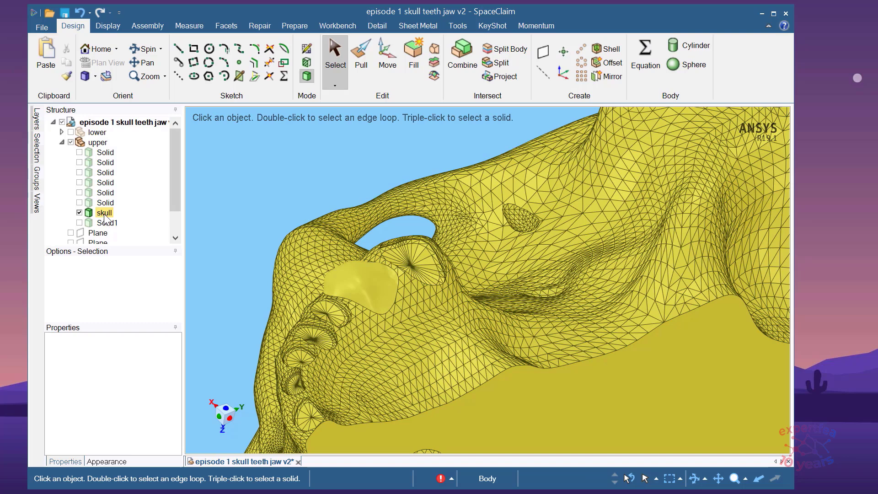
Show the rebuilt tooth Solid1 again and examine from several sides how its base meets the socket patch.
{"action": "left_click", "coordinate": [79, 223]}
{"action": "left_click", "coordinate": [97, 233]}
{"action": "left_click", "coordinate": [264, 196]}
{"action": "scroll", "coordinate": [334, 273], "scroll_direction": "up", "scroll_amount": 5}
{"action": "middle_click_drag", "start_coordinate": [386, 286], "coordinate": [464, 308]}
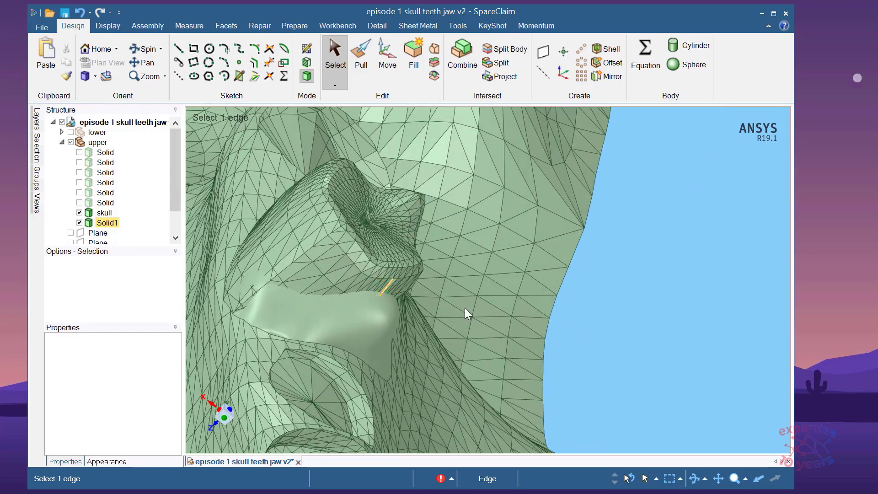
{"action": "scroll", "coordinate": [465, 309], "scroll_direction": "down", "scroll_amount": 3}
{"action": "scroll", "coordinate": [372, 324], "scroll_direction": "up", "scroll_amount": 4}
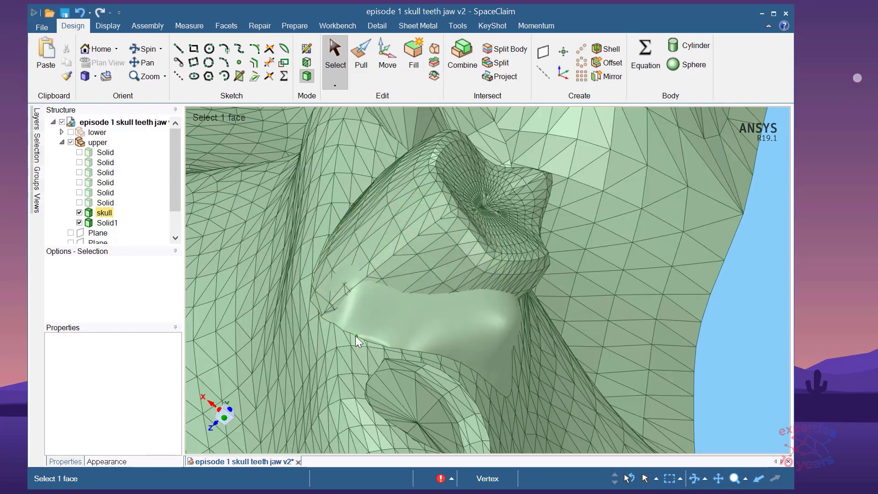
{"action": "scroll", "coordinate": [352, 292], "scroll_direction": "down", "scroll_amount": 3}
{"action": "mouse_move", "coordinate": [594, 285]}
{"action": "middle_mouse_down"}
{"action": "mouse_move", "coordinate": [576, 286]}
{"action": "mouse_move", "coordinate": [602, 291]}
{"action": "middle_mouse_up"}
{"action": "scroll", "coordinate": [589, 290], "scroll_direction": "down", "scroll_amount": 4}
{"action": "scroll", "coordinate": [533, 310], "scroll_direction": "up", "scroll_amount": 3}
{"action": "middle_click_drag", "start_coordinate": [533, 310], "coordinate": [483, 302]}
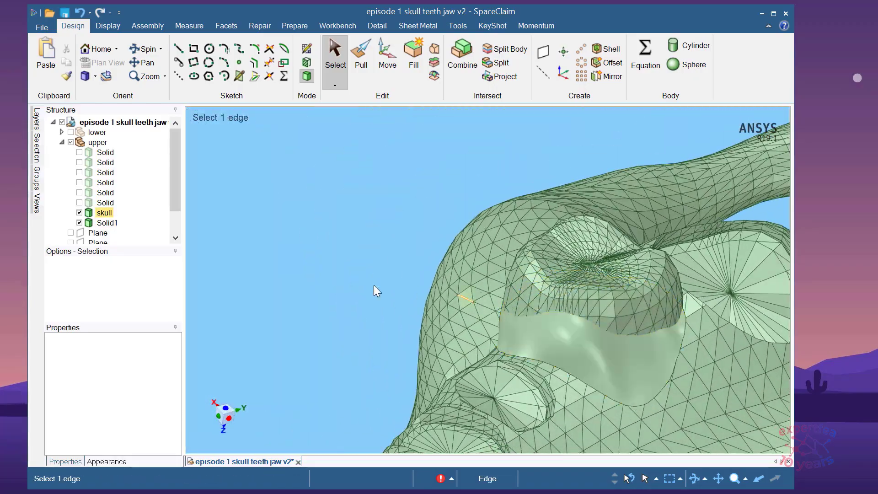
{"action": "scroll", "coordinate": [546, 333], "scroll_direction": "up", "scroll_amount": 5}
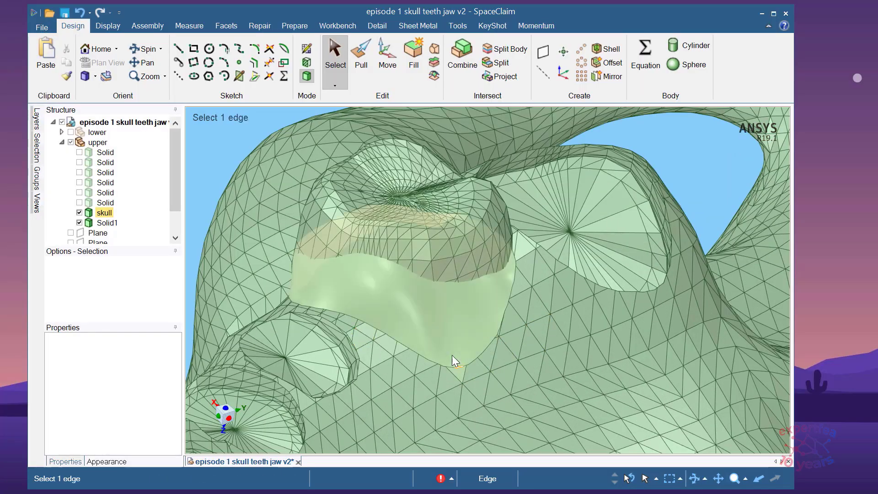
{"action": "scroll", "coordinate": [434, 348], "scroll_direction": "down", "scroll_amount": 4}
{"action": "scroll", "coordinate": [431, 345], "scroll_direction": "up", "scroll_amount": 3}
{"action": "scroll", "coordinate": [411, 347], "scroll_direction": "down", "scroll_amount": 2}
{"action": "middle_click_drag", "start_coordinate": [383, 335], "coordinate": [387, 307]}
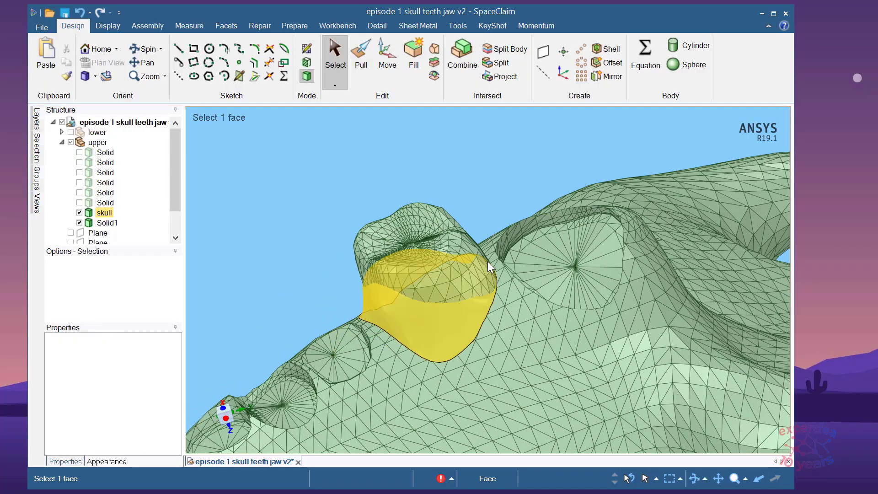
{"action": "scroll", "coordinate": [505, 253], "scroll_direction": "up", "scroll_amount": 4}
{"action": "scroll", "coordinate": [371, 343], "scroll_direction": "down", "scroll_amount": 3}
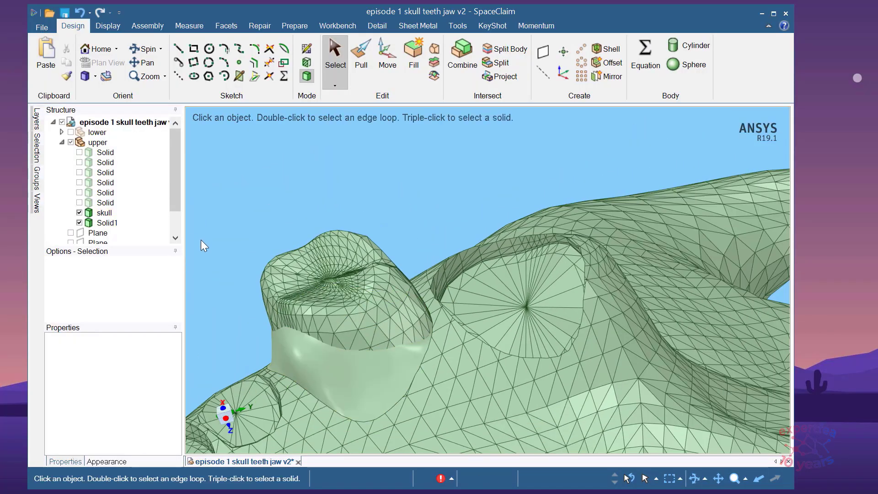
Try to combine the rebuilt tooth Solid1 as target with the skull as cutter, keeping the cutter.
{"action": "left_click", "coordinate": [463, 53]}
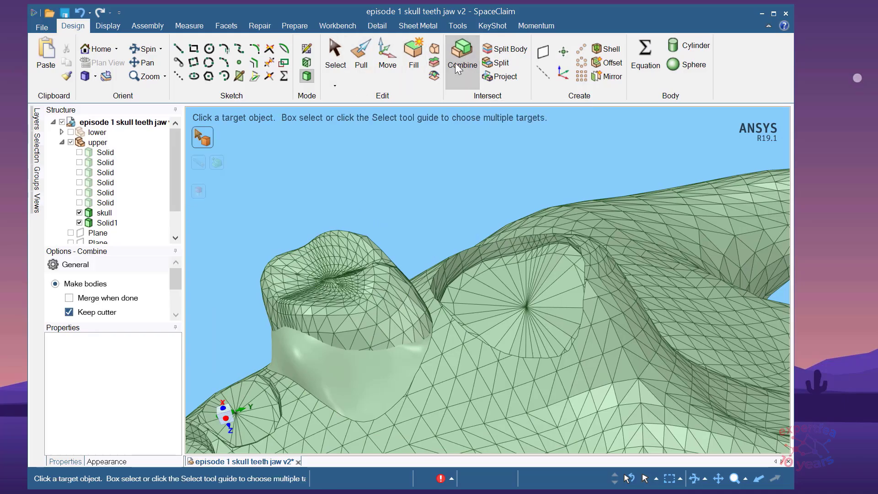
{"action": "scroll", "coordinate": [178, 283], "scroll_direction": "down", "scroll_amount": 3}
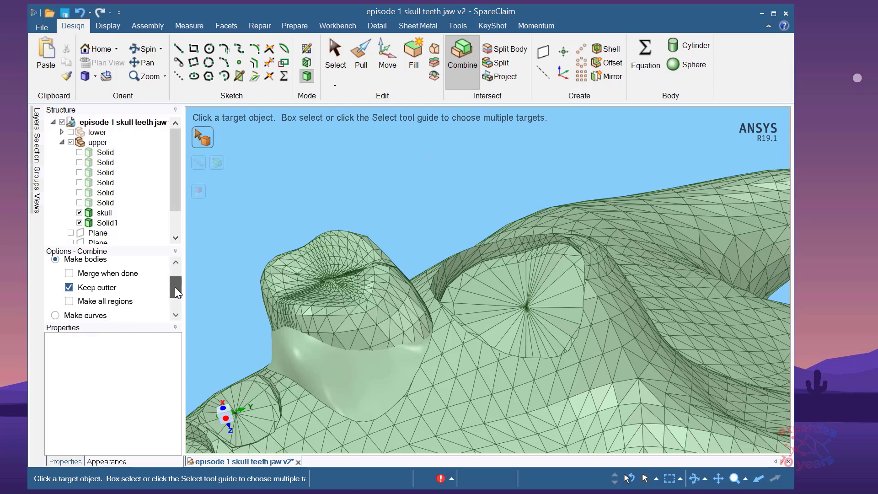
{"action": "left_click", "coordinate": [281, 268]}
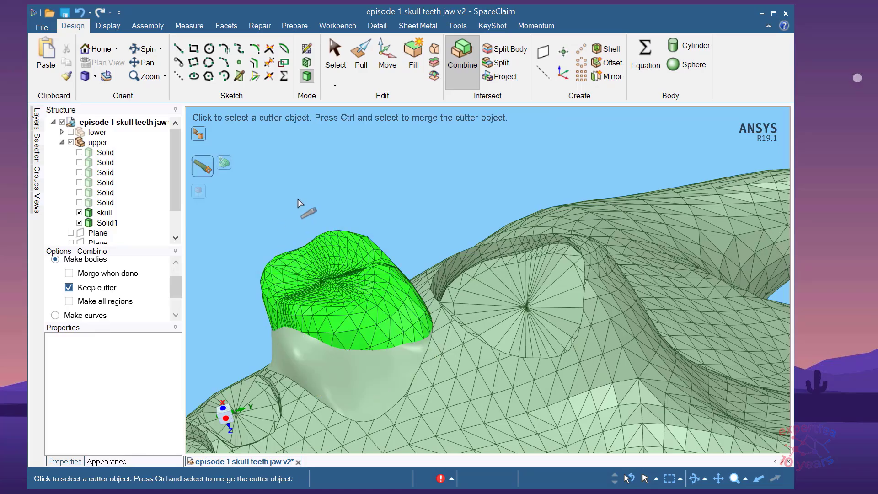
{"action": "left_click", "coordinate": [451, 353]}
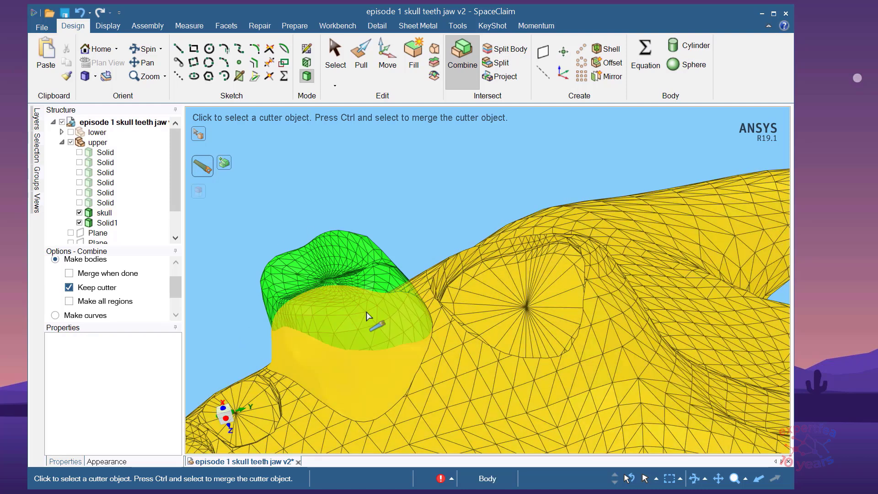
{"action": "key", "text": "Escape"}
Inspect closely the seam between the rebuilt tooth and the skull patch for places where the faces clash.
{"action": "middle_click_drag", "start_coordinate": [350, 308], "coordinate": [424, 331]}
{"action": "scroll", "coordinate": [425, 348], "scroll_direction": "down", "scroll_amount": 2}
{"action": "scroll", "coordinate": [285, 356], "scroll_direction": "up", "scroll_amount": 3}
{"action": "scroll", "coordinate": [285, 356], "scroll_direction": "up", "scroll_amount": 3}
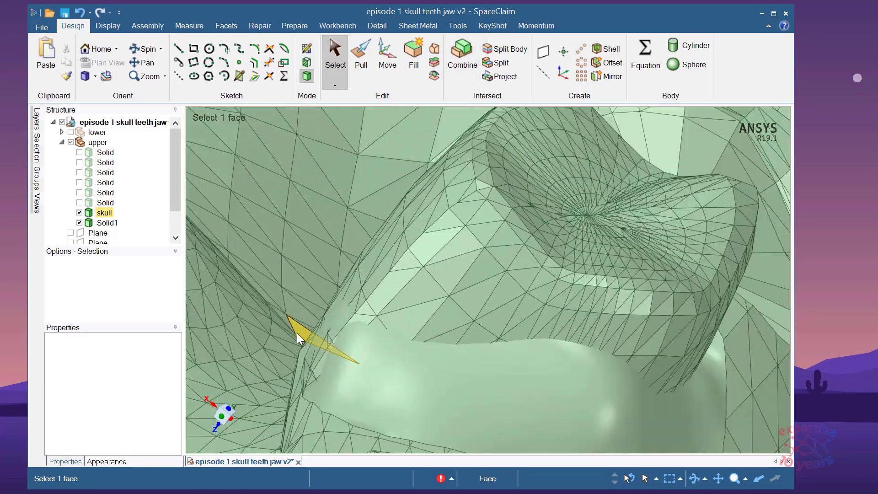
{"action": "scroll", "coordinate": [338, 322], "scroll_direction": "up", "scroll_amount": 2}
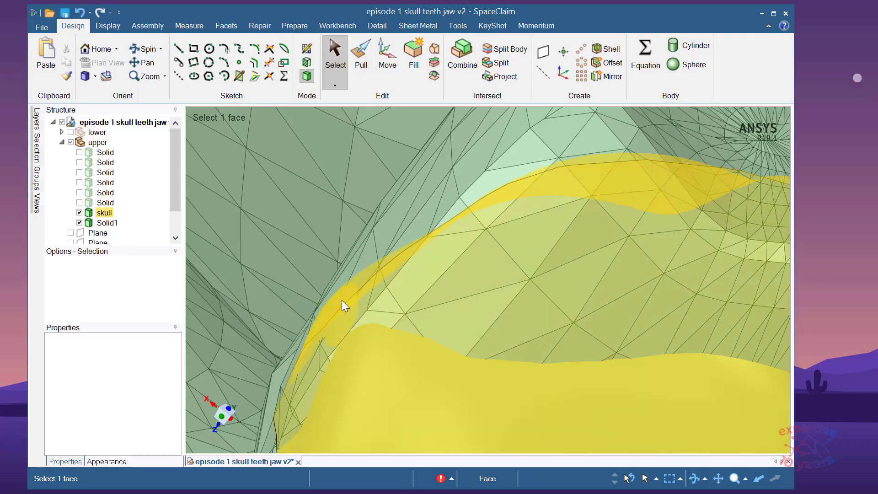
{"action": "scroll", "coordinate": [343, 302], "scroll_direction": "down", "scroll_amount": 5}
{"action": "middle_click_drag", "start_coordinate": [407, 335], "coordinate": [314, 298]}
{"action": "scroll", "coordinate": [449, 345], "scroll_direction": "up", "scroll_amount": 1}
{"action": "scroll", "coordinate": [434, 341], "scroll_direction": "down", "scroll_amount": 2}
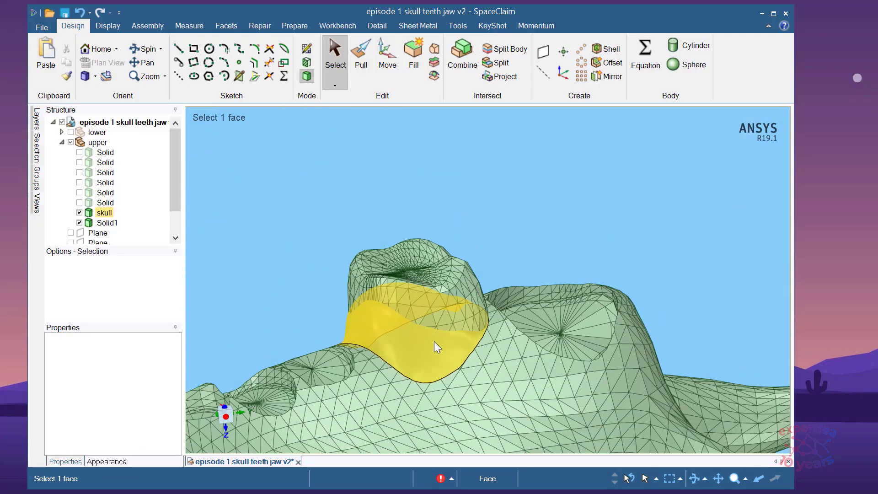
{"action": "left_click", "coordinate": [437, 353]}
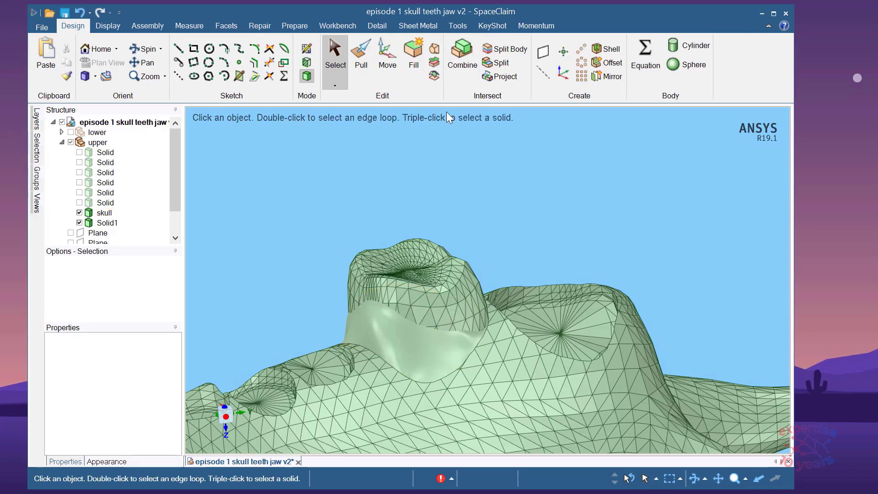
Run the Interference check on the visible skull and tooth bodies, then leave the check.
{"action": "left_click", "coordinate": [304, 25]}
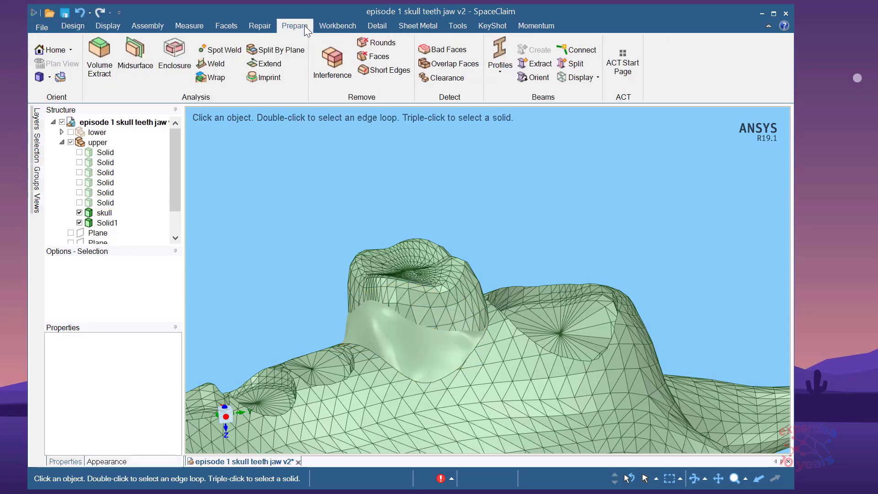
{"action": "left_click", "coordinate": [332, 64]}
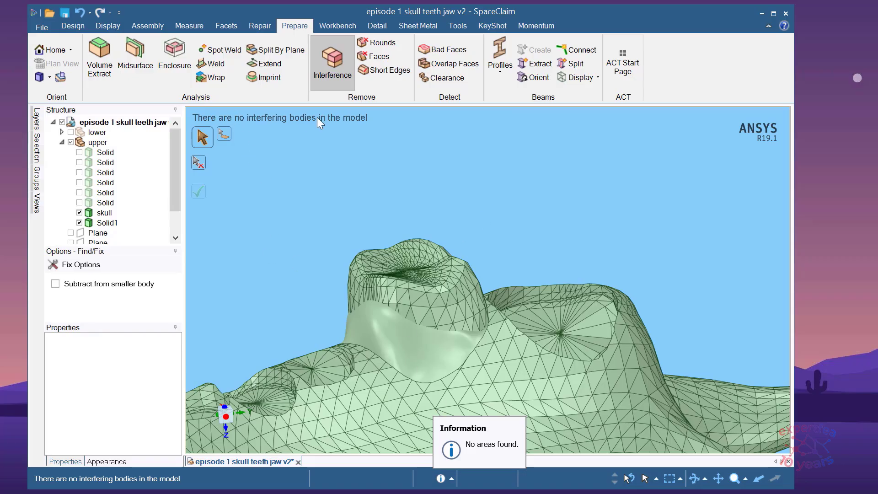
{"action": "mouse_move", "coordinate": [405, 251]}
{"action": "middle_mouse_down"}
{"action": "mouse_move", "coordinate": [367, 291]}
{"action": "mouse_move", "coordinate": [355, 290]}
{"action": "mouse_move", "coordinate": [383, 291]}
{"action": "mouse_move", "coordinate": [388, 312]}
{"action": "mouse_move", "coordinate": [347, 299]}
{"action": "mouse_move", "coordinate": [356, 297]}
{"action": "middle_mouse_up"}
{"action": "scroll", "coordinate": [342, 289], "scroll_direction": "down", "scroll_amount": 3}
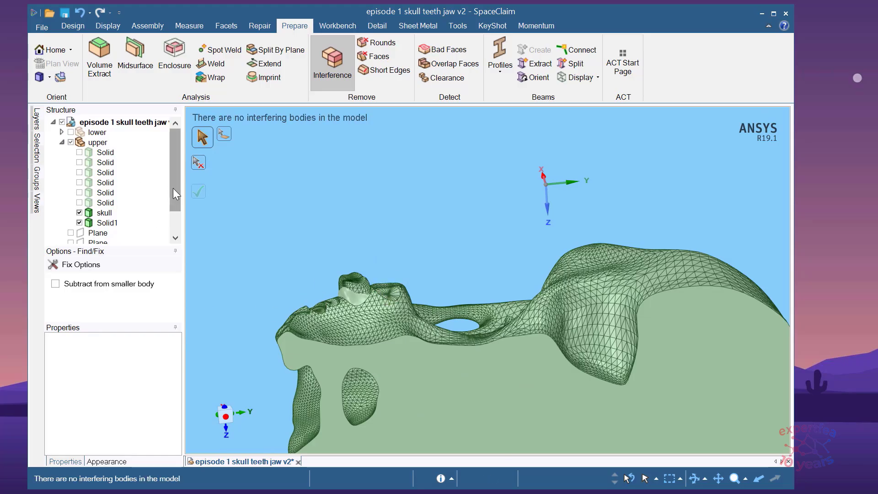
{"action": "scroll", "coordinate": [176, 201], "scroll_direction": "down", "scroll_amount": 1}
{"action": "key", "text": "Escape"}
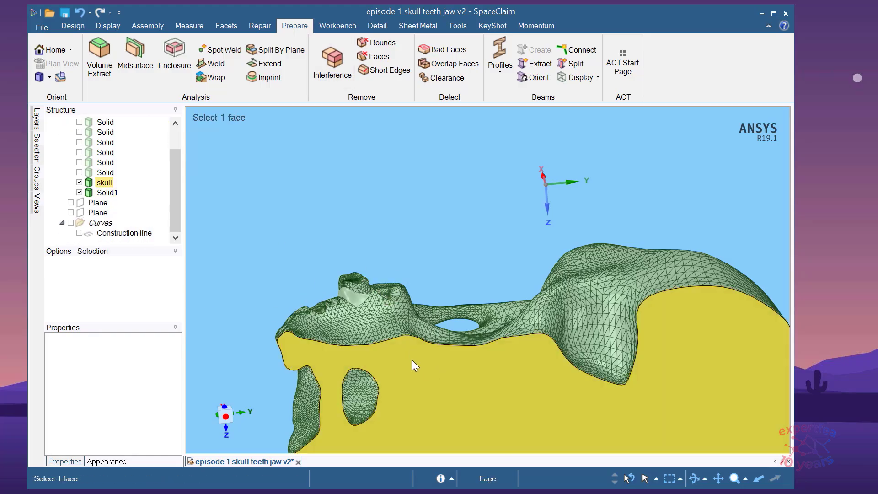
Create a plane on the flat section face of the skull.
{"action": "left_click", "coordinate": [411, 359]}
{"action": "key", "text": "Escape"}
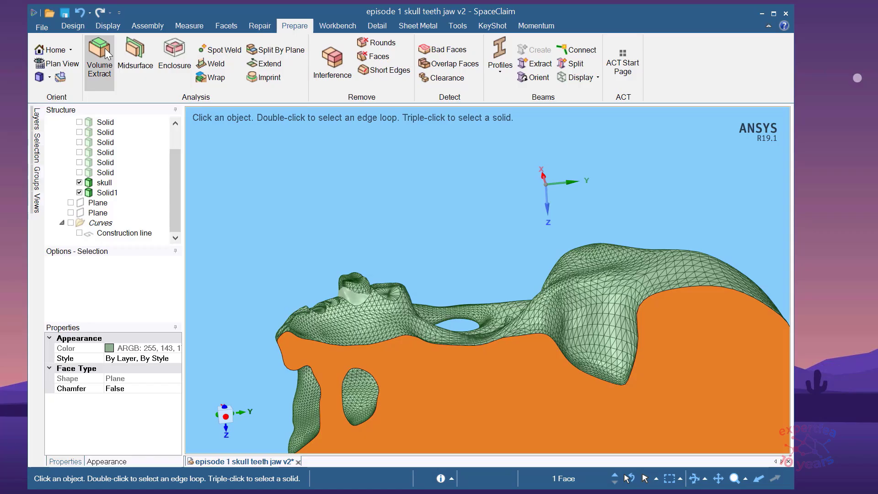
{"action": "left_click", "coordinate": [71, 26]}
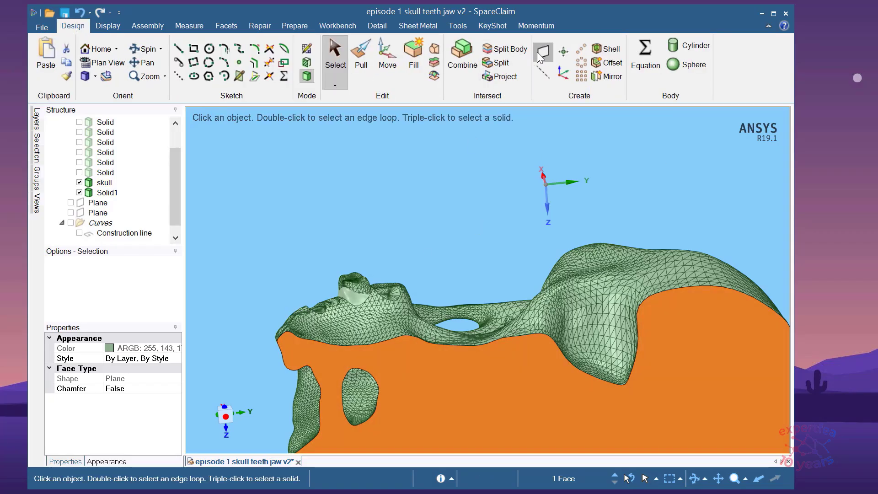
{"action": "left_click", "coordinate": [543, 52]}
Turn the new plane crosswise to the skull's section face and move it about 189 mm to the rebuilt tooth.
{"action": "left_click", "coordinate": [387, 59]}
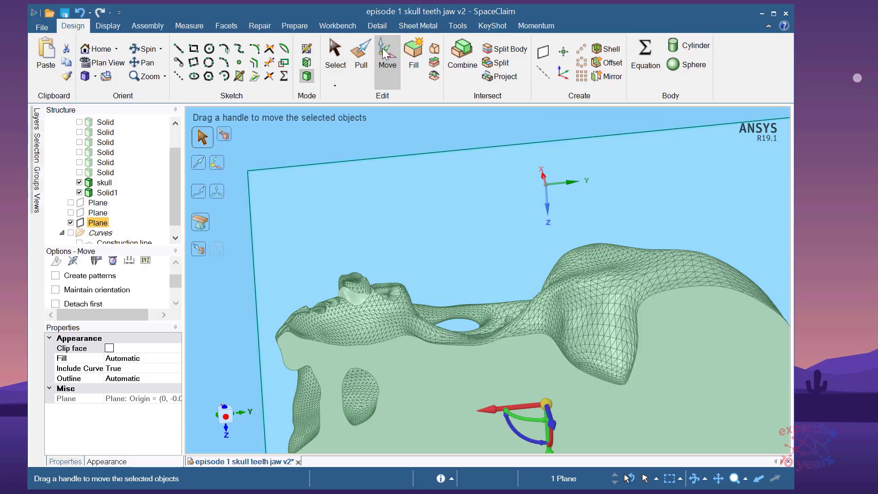
{"action": "left_click_drag", "start_coordinate": [534, 413], "coordinate": [358, 341]}
{"action": "scroll", "coordinate": [312, 403], "scroll_direction": "up", "scroll_amount": 3}
{"action": "scroll", "coordinate": [424, 286], "scroll_direction": "down", "scroll_amount": 2}
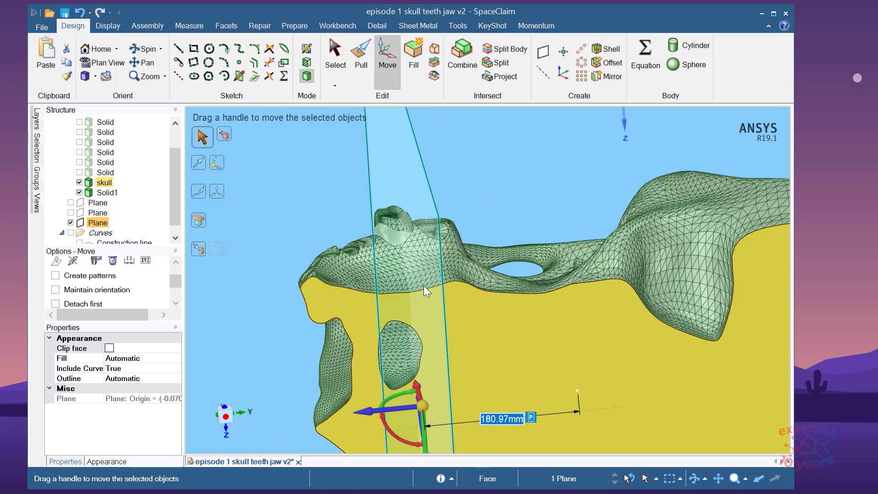
{"action": "scroll", "coordinate": [374, 311], "scroll_direction": "up", "scroll_amount": 3}
{"action": "scroll", "coordinate": [374, 311], "scroll_direction": "down", "scroll_amount": 2}
{"action": "left_click_drag", "start_coordinate": [376, 435], "coordinate": [374, 427]}
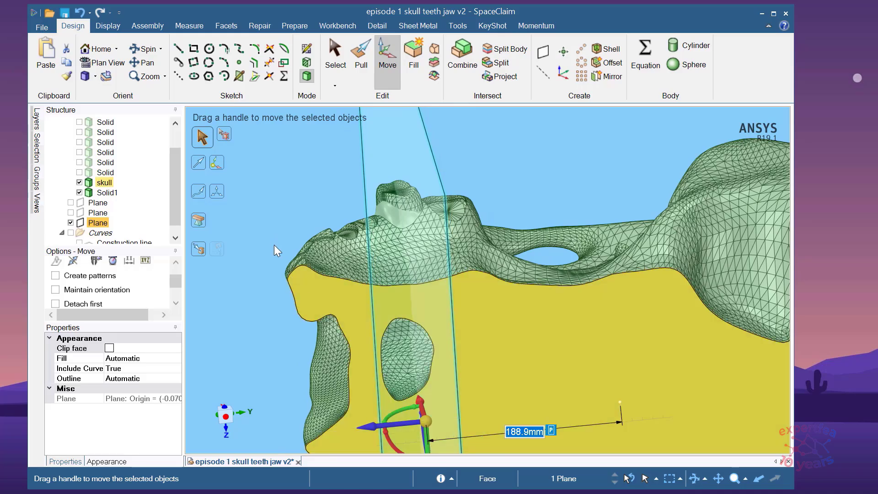
Examine in section mode, on the crosswise plane, how the tooth's root overlaps the skull's socket, then return to 3D mode.
{"action": "left_click", "coordinate": [306, 66]}
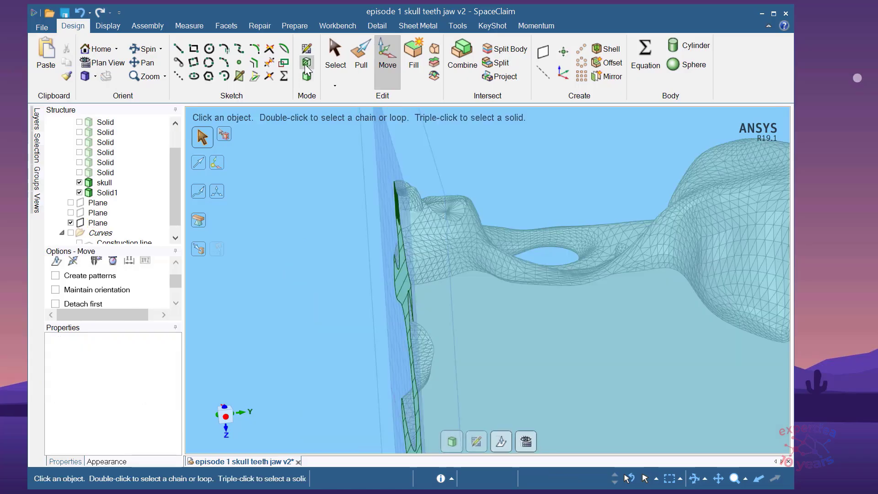
{"action": "middle_click_drag", "start_coordinate": [555, 224], "coordinate": [567, 219]}
{"action": "scroll", "coordinate": [418, 176], "scroll_direction": "up", "scroll_amount": 5}
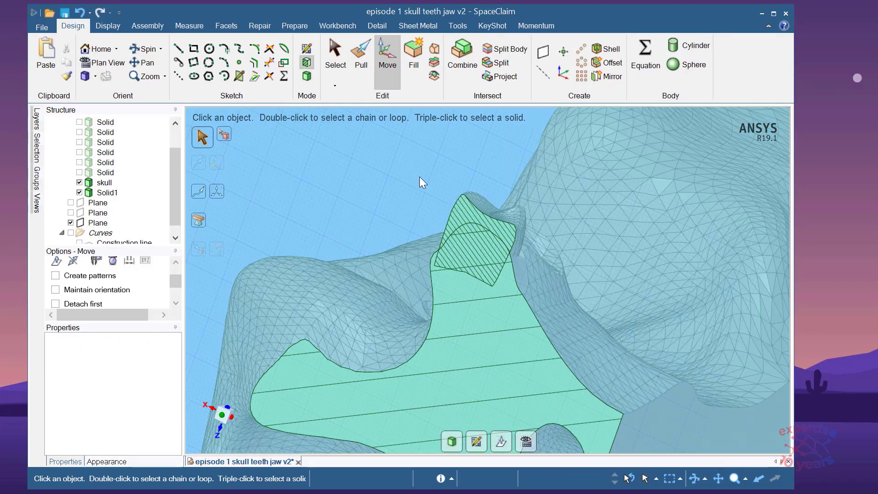
{"action": "scroll", "coordinate": [323, 248], "scroll_direction": "down", "scroll_amount": 2}
{"action": "scroll", "coordinate": [323, 248], "scroll_direction": "up", "scroll_amount": 3}
{"action": "scroll", "coordinate": [334, 262], "scroll_direction": "down", "scroll_amount": 2}
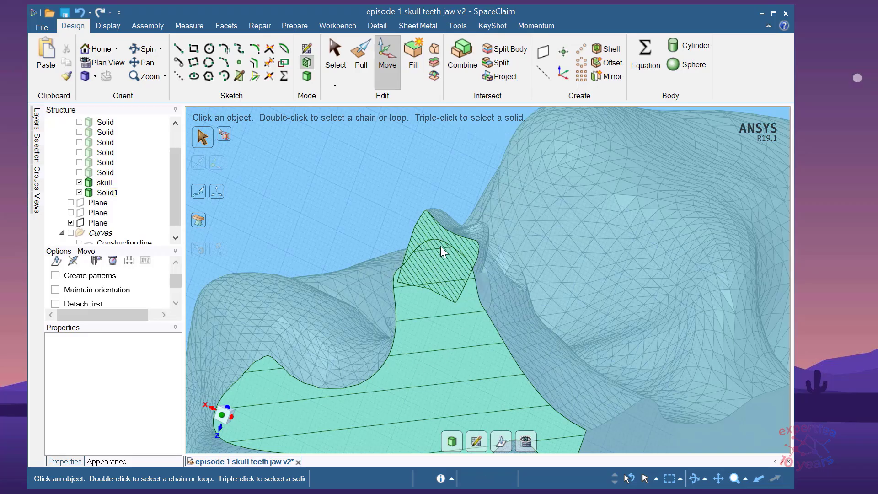
{"action": "scroll", "coordinate": [438, 251], "scroll_direction": "up", "scroll_amount": 1}
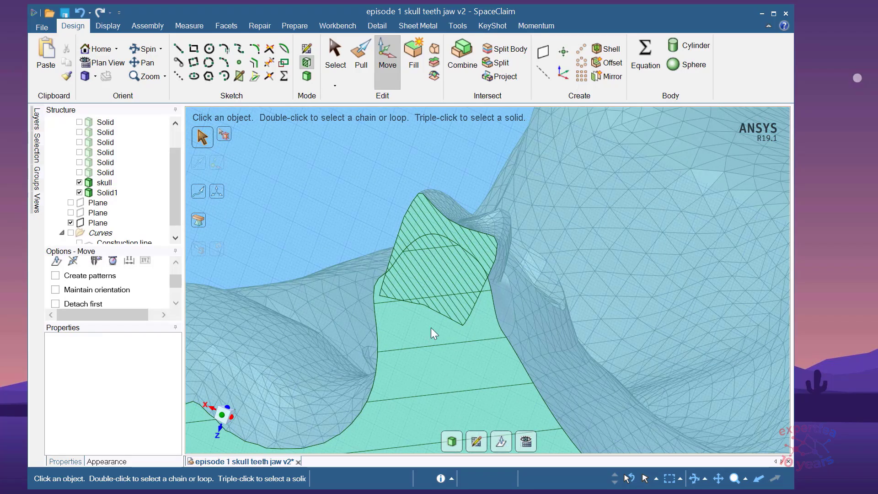
{"action": "scroll", "coordinate": [438, 293], "scroll_direction": "down", "scroll_amount": 2}
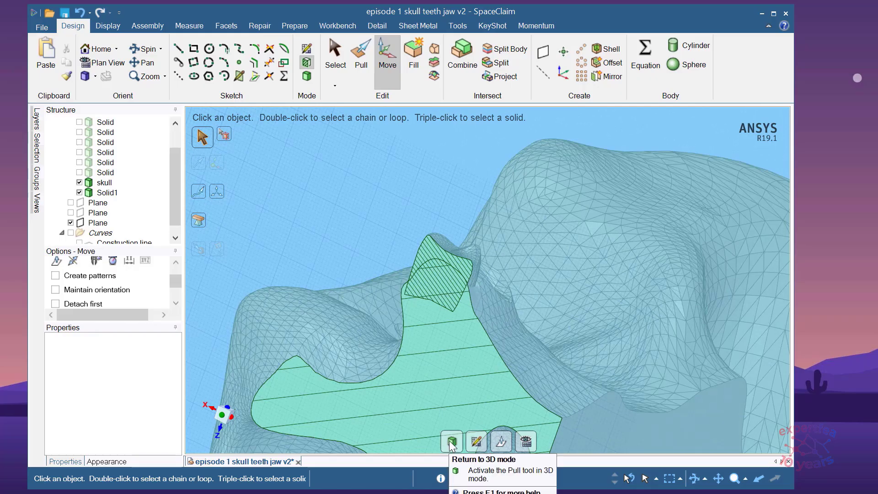
{"action": "left_click", "coordinate": [451, 442]}
Clear the selection of the patch face and hide the crosswise plane through the tooth.
{"action": "middle_click_drag", "start_coordinate": [412, 283], "coordinate": [448, 297]}
{"action": "left_click", "coordinate": [453, 302]}
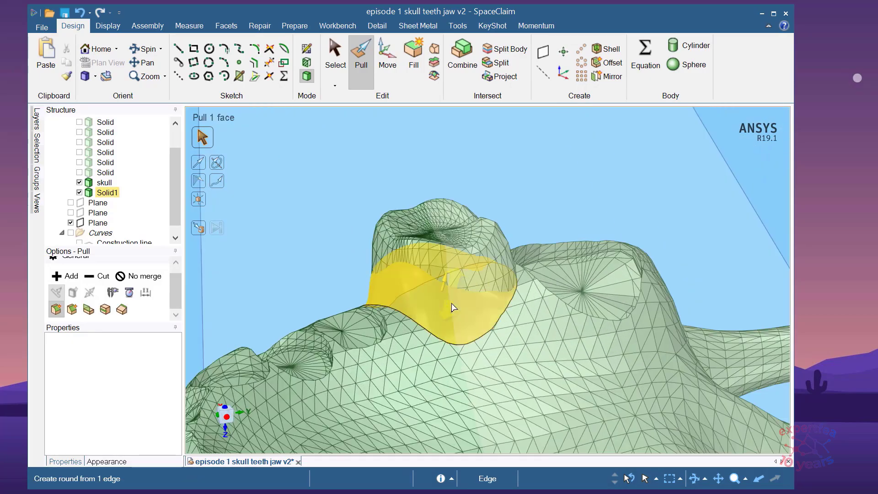
{"action": "left_click", "coordinate": [275, 293]}
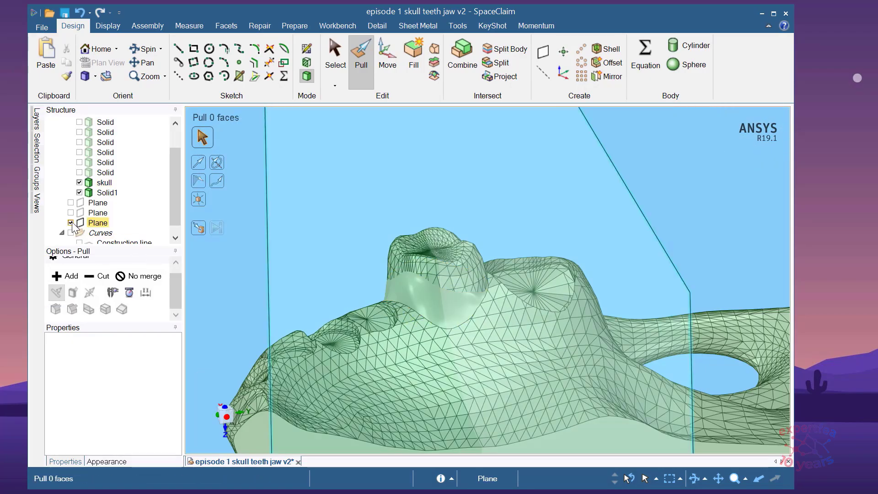
{"action": "left_click", "coordinate": [71, 223]}
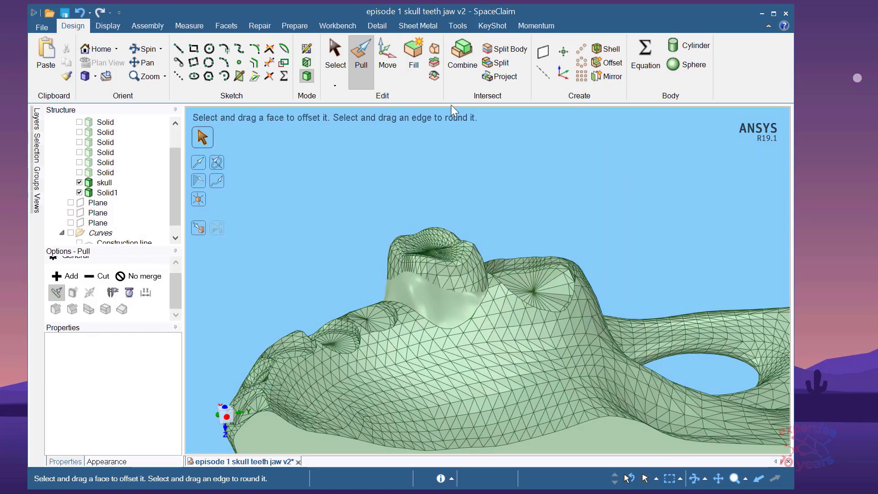
Try to split the rebuilt tooth body using its smooth patch face as the cutter, then leave Split Body.
{"action": "left_click", "coordinate": [512, 50]}
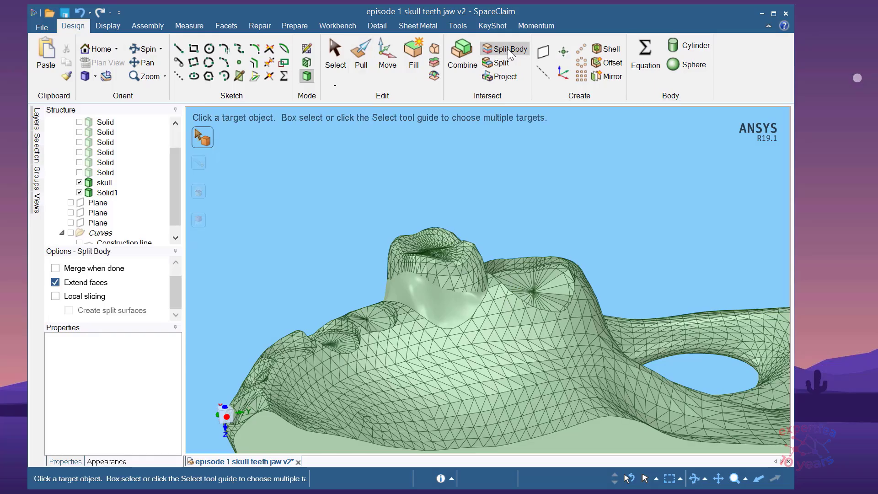
{"action": "left_click", "coordinate": [398, 251]}
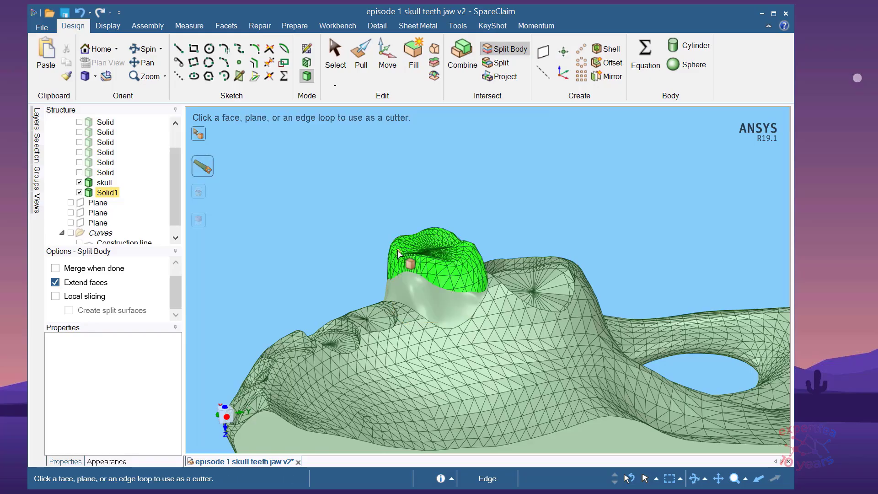
{"action": "left_click", "coordinate": [404, 296]}
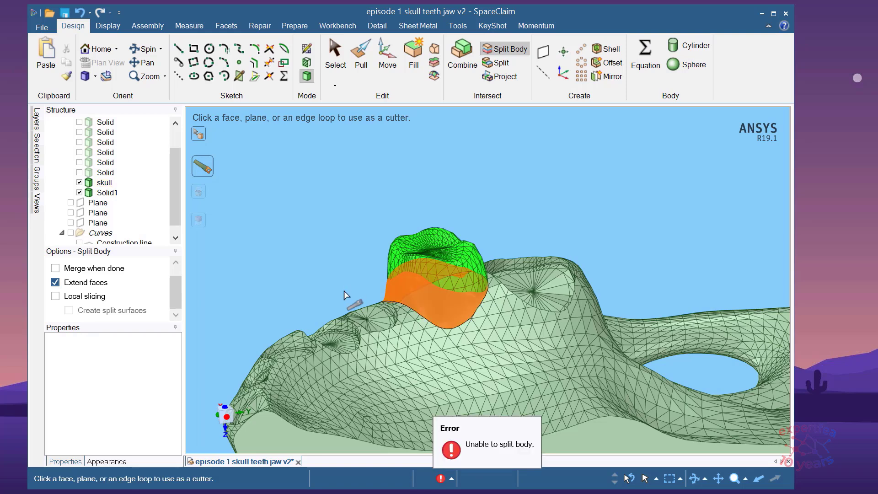
{"action": "key", "text": "Escape"}
Inspect the rebuilt tooth and its smooth patch from several sides where they meet the jawbone.
{"action": "mouse_move", "coordinate": [340, 240]}
{"action": "middle_mouse_down"}
{"action": "mouse_move", "coordinate": [498, 264]}
{"action": "mouse_move", "coordinate": [329, 245]}
{"action": "mouse_move", "coordinate": [370, 295]}
{"action": "mouse_move", "coordinate": [346, 261]}
{"action": "mouse_move", "coordinate": [391, 250]}
{"action": "mouse_move", "coordinate": [365, 264]}
{"action": "mouse_move", "coordinate": [358, 254]}
{"action": "mouse_move", "coordinate": [388, 266]}
{"action": "mouse_move", "coordinate": [329, 259]}
{"action": "mouse_move", "coordinate": [523, 249]}
{"action": "mouse_move", "coordinate": [326, 246]}
{"action": "middle_mouse_up"}
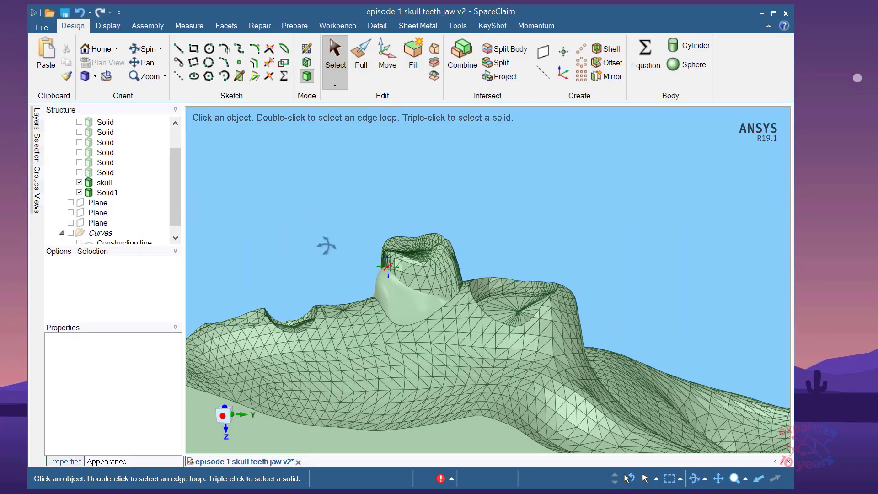
{"action": "scroll", "coordinate": [409, 277], "scroll_direction": "up", "scroll_amount": 3}
{"action": "middle_click_drag", "start_coordinate": [401, 315], "coordinate": [484, 320]}
{"action": "scroll", "coordinate": [402, 346], "scroll_direction": "down", "scroll_amount": 3}
{"action": "mouse_move", "coordinate": [401, 347]}
{"action": "middle_mouse_down"}
{"action": "mouse_move", "coordinate": [339, 336]}
{"action": "mouse_move", "coordinate": [323, 316]}
{"action": "mouse_move", "coordinate": [329, 311]}
{"action": "middle_mouse_up"}
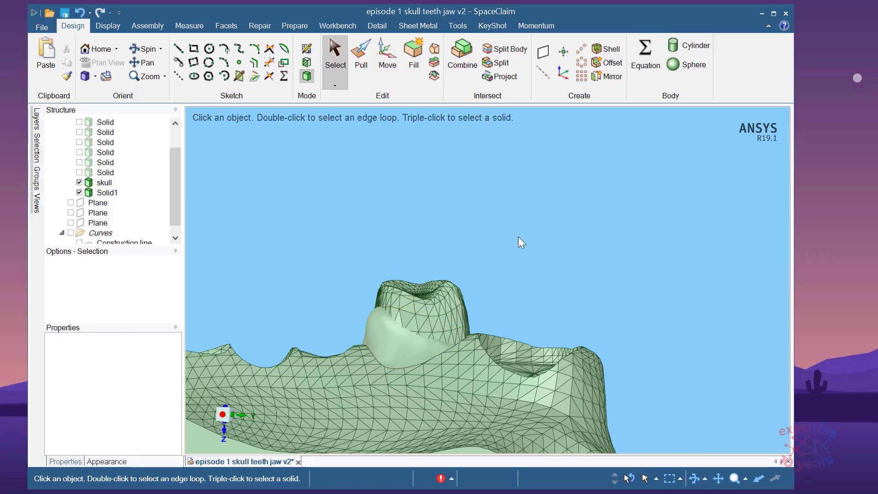
{"action": "scroll", "coordinate": [417, 347], "scroll_direction": "up", "scroll_amount": 3}
{"action": "scroll", "coordinate": [402, 310], "scroll_direction": "down", "scroll_amount": 4}
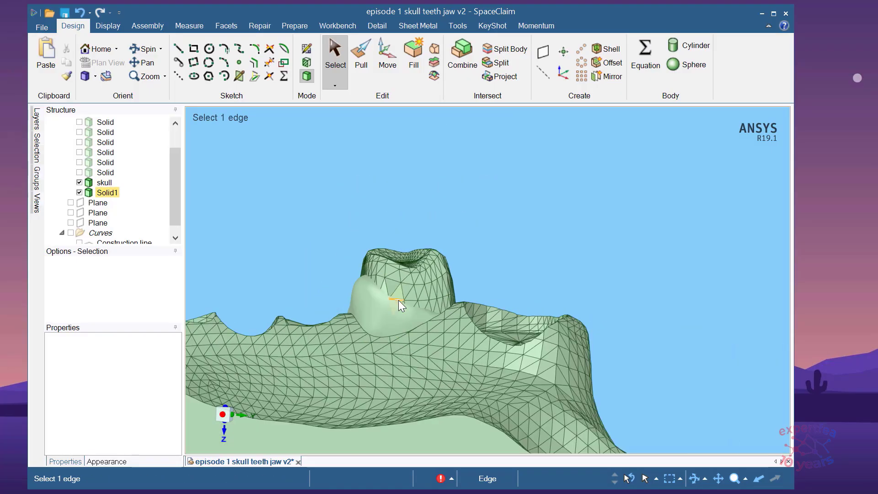
{"action": "mouse_move", "coordinate": [330, 276]}
{"action": "middle_mouse_down"}
{"action": "mouse_move", "coordinate": [590, 334]}
{"action": "mouse_move", "coordinate": [636, 293]}
{"action": "middle_mouse_up"}
{"action": "scroll", "coordinate": [410, 306], "scroll_direction": "up", "scroll_amount": 3}
{"action": "scroll", "coordinate": [388, 307], "scroll_direction": "down", "scroll_amount": 3}
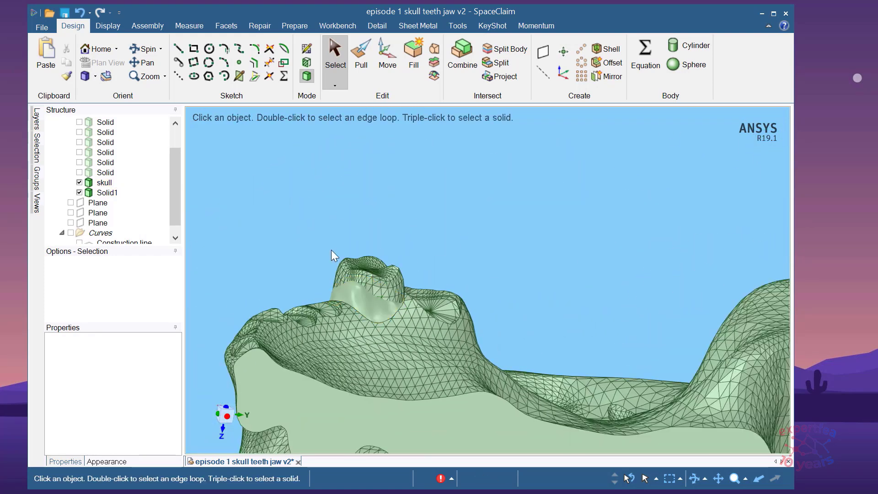
Show all hidden bodies, planes and curves again.
{"action": "right_click", "coordinate": [320, 239]}
{"action": "left_click", "coordinate": [385, 330]}
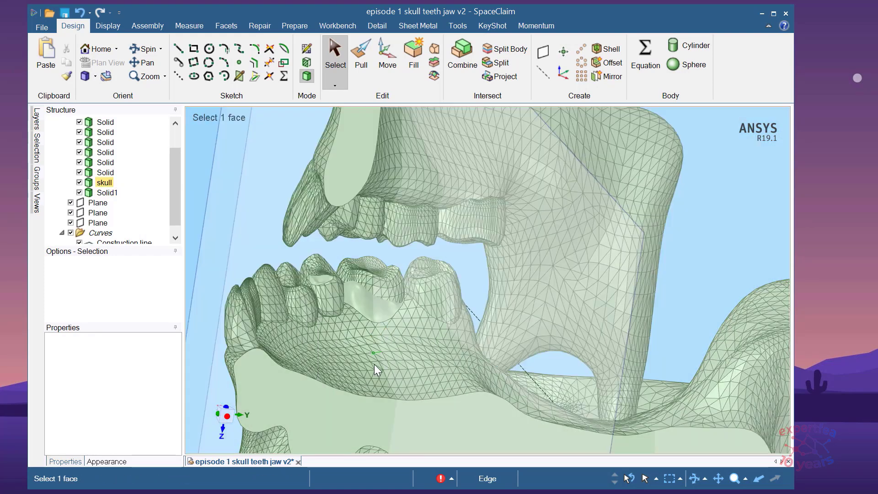
{"action": "scroll", "coordinate": [377, 335], "scroll_direction": "up", "scroll_amount": 4}
{"action": "middle_click_drag", "start_coordinate": [507, 354], "coordinate": [323, 306]}
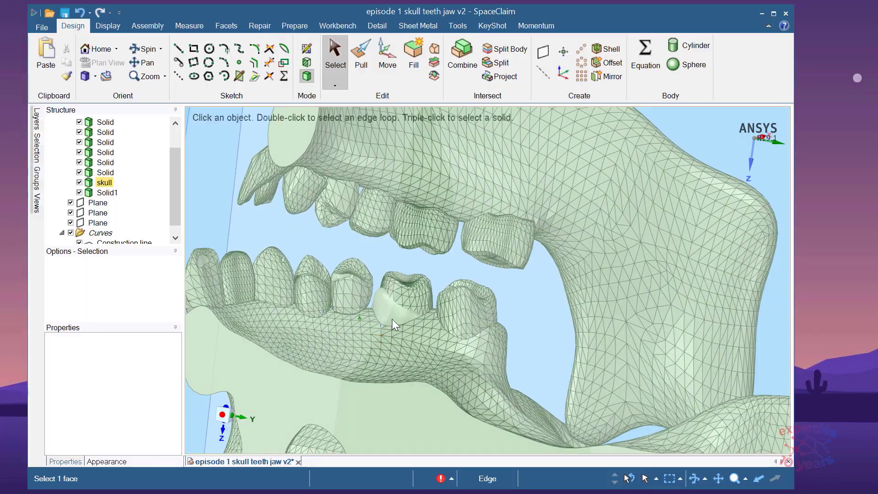
Compare the rebuilt tooth and its patch with the neighbouring teeth, then view the whole skull.
{"action": "scroll", "coordinate": [399, 313], "scroll_direction": "up", "scroll_amount": 2}
{"action": "scroll", "coordinate": [464, 321], "scroll_direction": "up", "scroll_amount": 2}
{"action": "scroll", "coordinate": [465, 322], "scroll_direction": "down", "scroll_amount": 3}
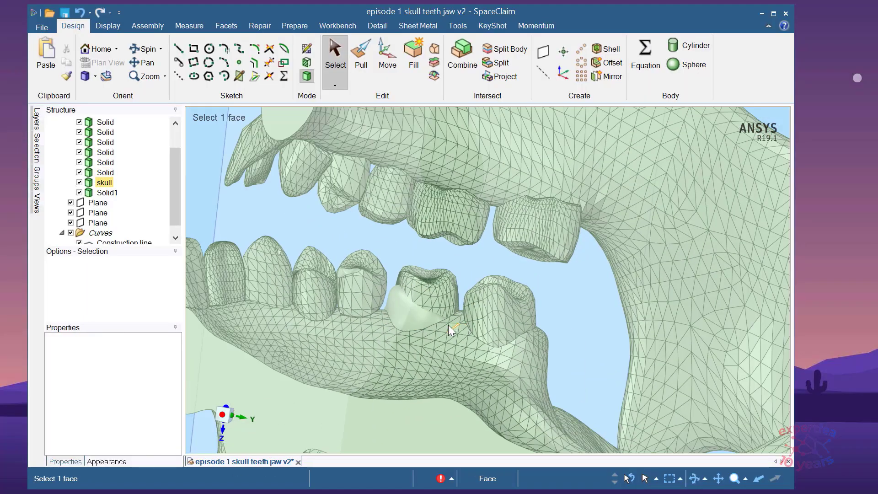
{"action": "scroll", "coordinate": [462, 343], "scroll_direction": "up", "scroll_amount": 3}
{"action": "middle_click_drag", "start_coordinate": [472, 351], "coordinate": [462, 343]}
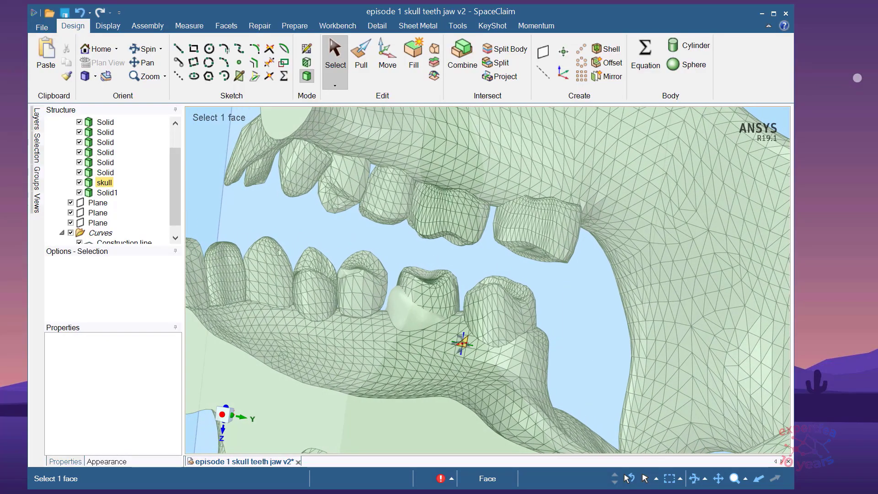
{"action": "scroll", "coordinate": [320, 254], "scroll_direction": "down", "scroll_amount": 3}
{"action": "middle_click_drag", "start_coordinate": [386, 309], "coordinate": [422, 315]}
{"action": "scroll", "coordinate": [387, 290], "scroll_direction": "down", "scroll_amount": 3}
{"action": "mouse_move", "coordinate": [344, 294]}
{"action": "middle_mouse_down"}
{"action": "mouse_move", "coordinate": [474, 279]}
{"action": "mouse_move", "coordinate": [416, 323]}
{"action": "mouse_move", "coordinate": [392, 269]}
{"action": "mouse_move", "coordinate": [310, 224]}
{"action": "mouse_move", "coordinate": [419, 402]}
{"action": "mouse_move", "coordinate": [437, 364]}
{"action": "mouse_move", "coordinate": [508, 369]}
{"action": "mouse_move", "coordinate": [529, 294]}
{"action": "mouse_move", "coordinate": [347, 320]}
{"action": "middle_mouse_up"}
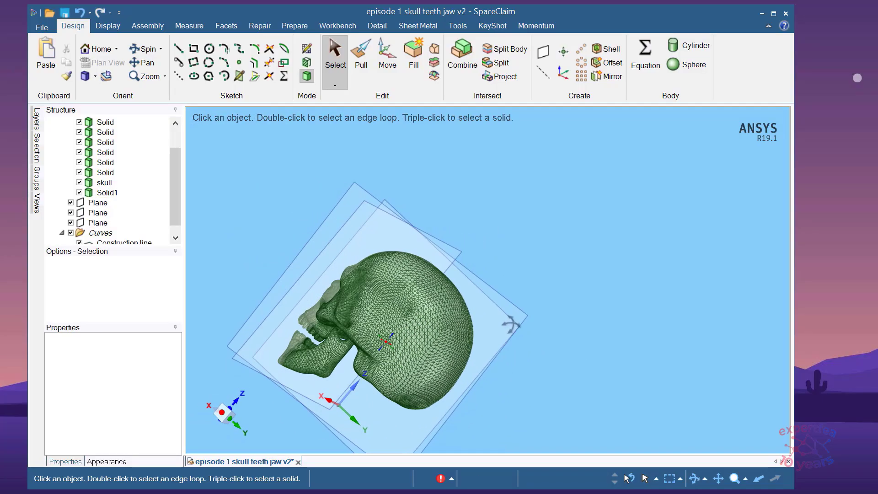
{"action": "scroll", "coordinate": [119, 151], "scroll_direction": "up", "scroll_amount": 1}
Collapse the upper component in the structure tree and select the lower component.
{"action": "left_click", "coordinate": [62, 142]}
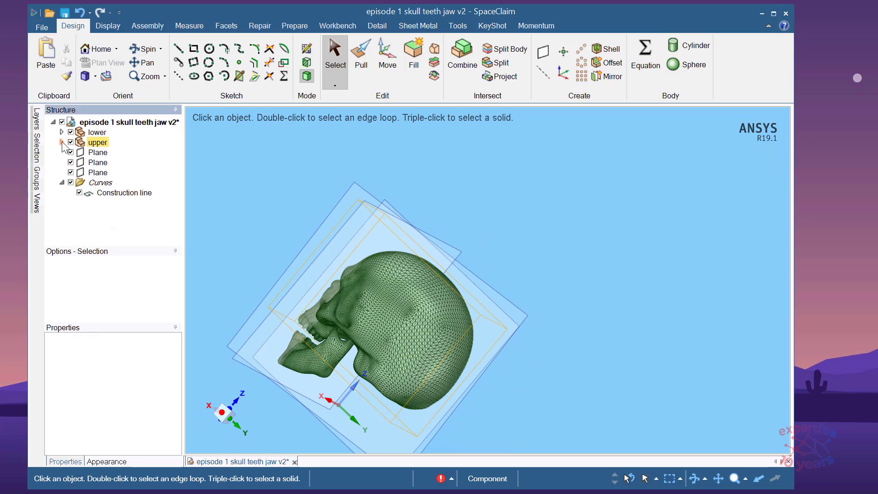
{"action": "left_click", "coordinate": [76, 137]}
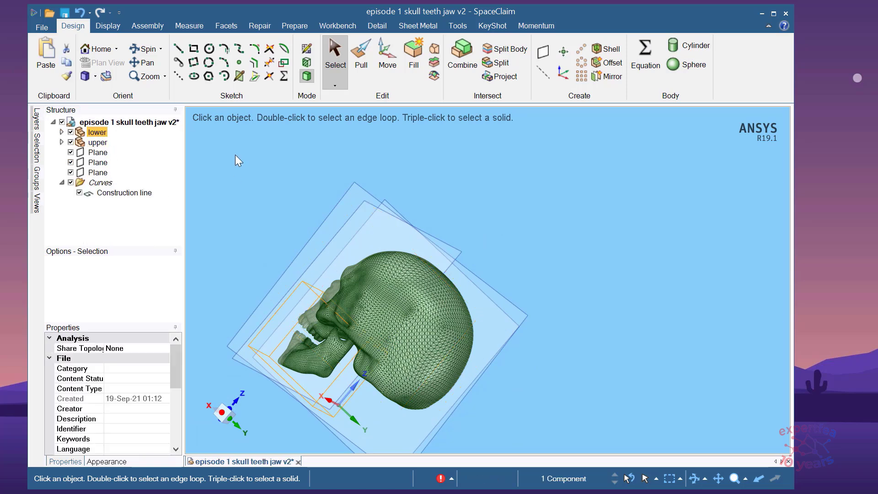
{"action": "middle_click_drag", "start_coordinate": [408, 363], "coordinate": [444, 431]}
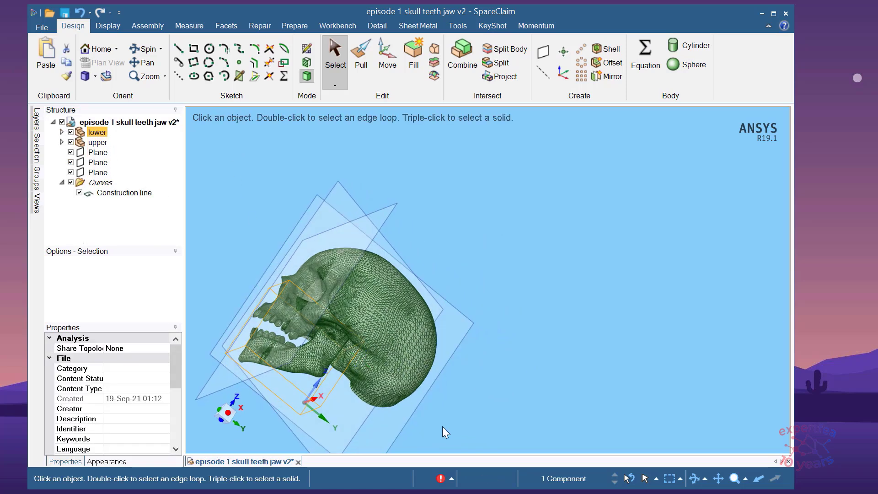
{"action": "left_click", "coordinate": [226, 413]}
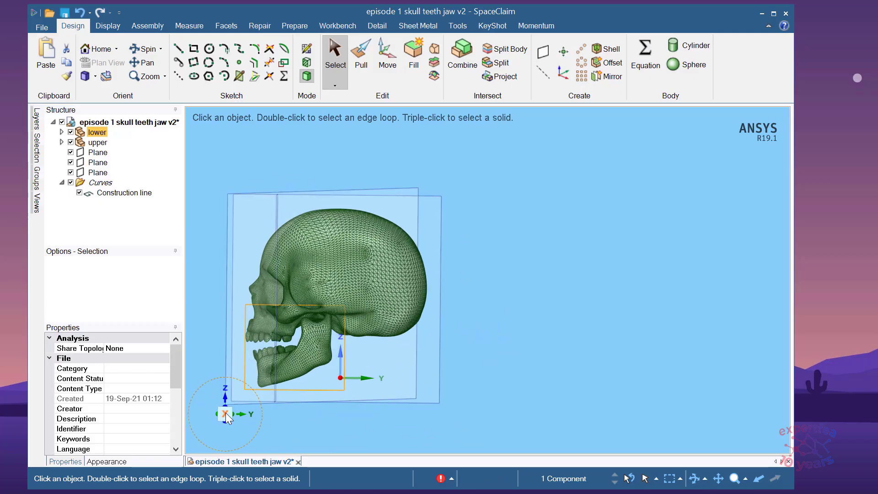
{"action": "scroll", "coordinate": [297, 374], "scroll_direction": "up", "scroll_amount": 4}
{"action": "middle_click_drag", "start_coordinate": [402, 376], "coordinate": [448, 393]}
Try to rotate the construction line through the jaw joint to 351° with Move, then leave the command.
{"action": "left_click", "coordinate": [388, 60]}
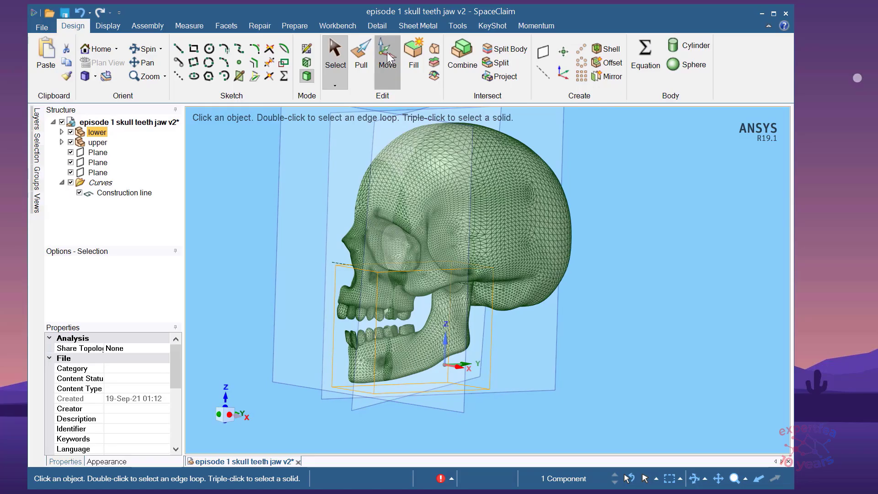
{"action": "left_click", "coordinate": [334, 262]}
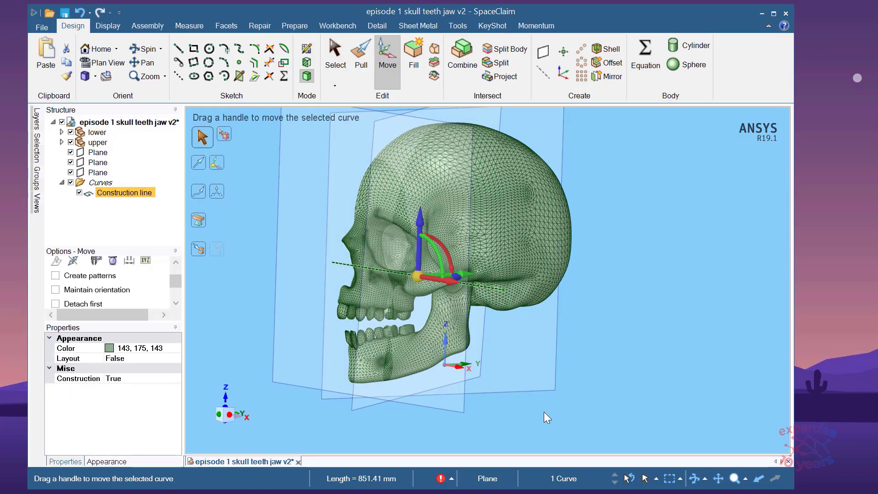
{"action": "middle_click_drag", "start_coordinate": [518, 415], "coordinate": [479, 398]}
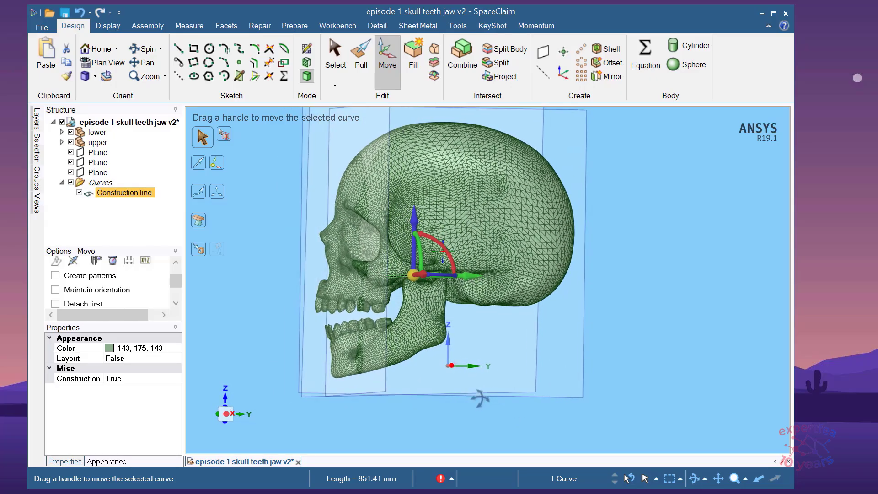
{"action": "middle_click_drag", "start_coordinate": [358, 378], "coordinate": [392, 373]}
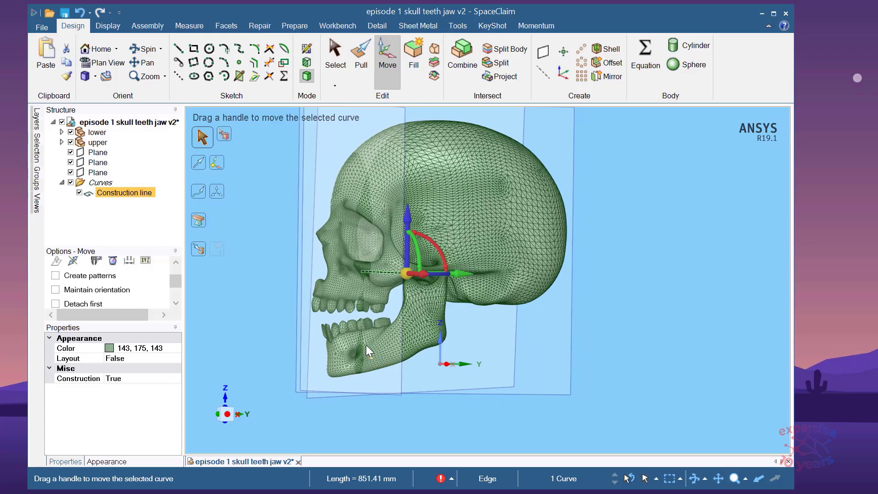
{"action": "scroll", "coordinate": [354, 280], "scroll_direction": "up", "scroll_amount": 1}
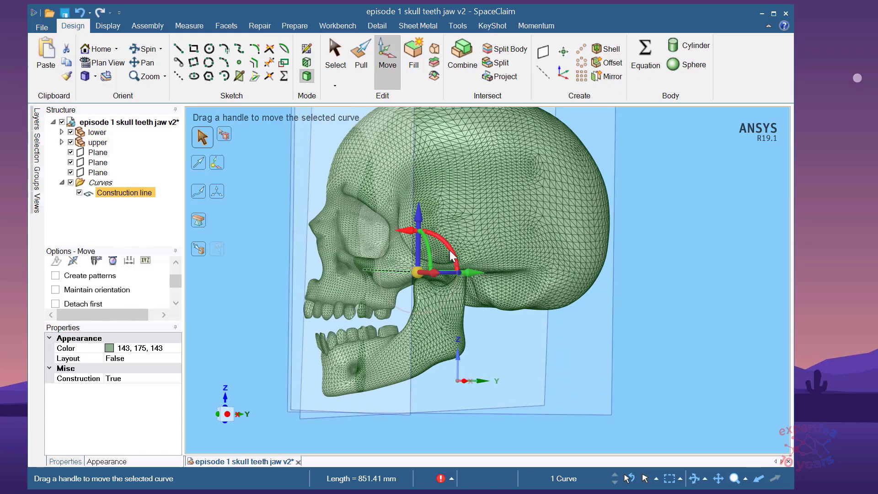
{"action": "left_click_drag", "start_coordinate": [451, 254], "coordinate": [456, 259]}
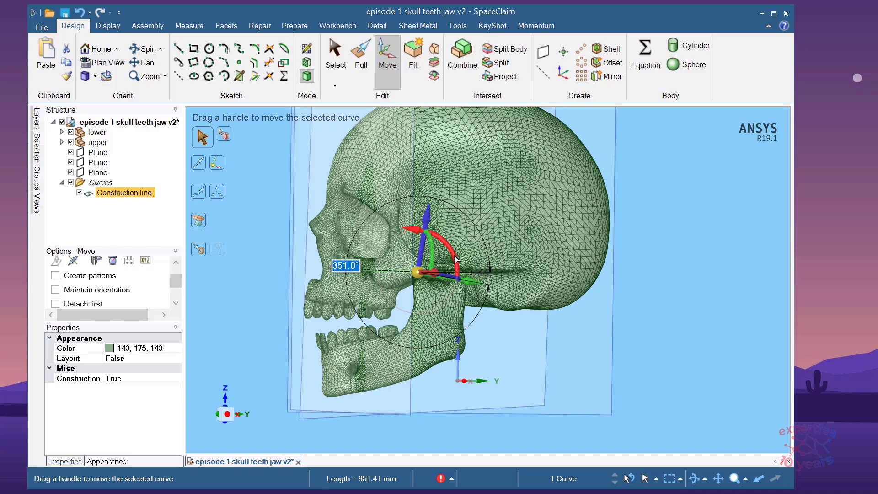
{"action": "key", "text": "Escape"}
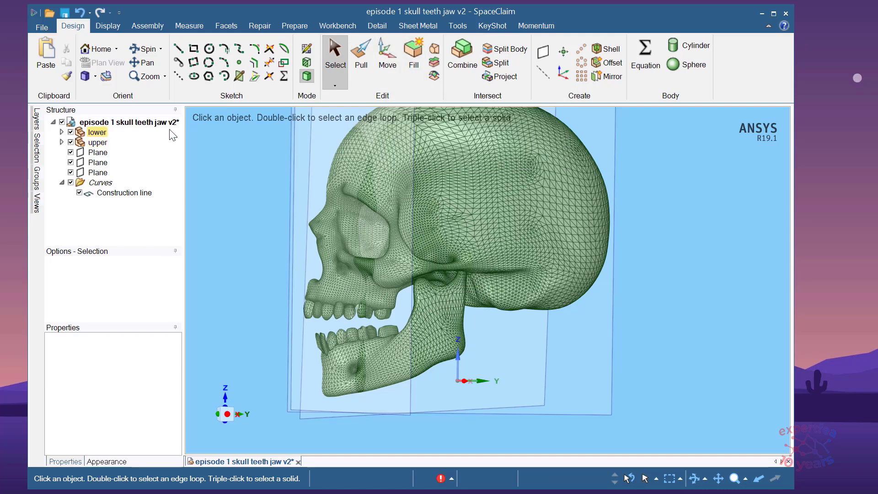
{"action": "left_click", "coordinate": [383, 61]}
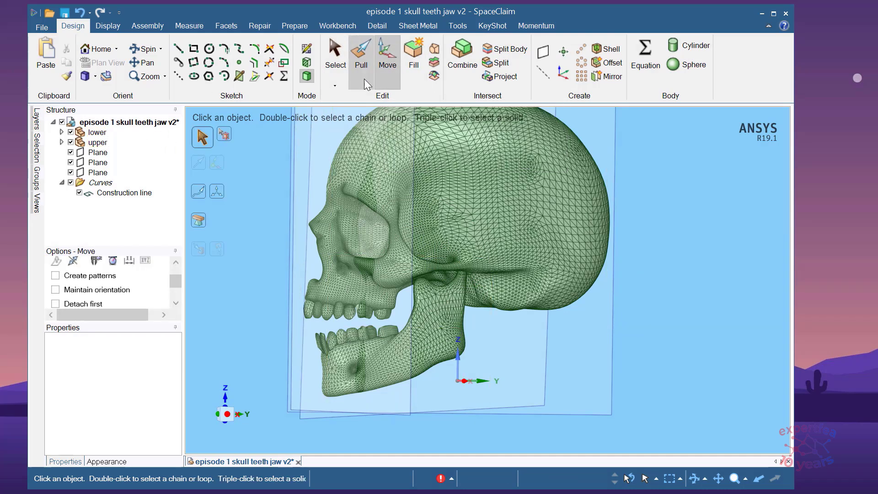
{"action": "left_click", "coordinate": [97, 132]}
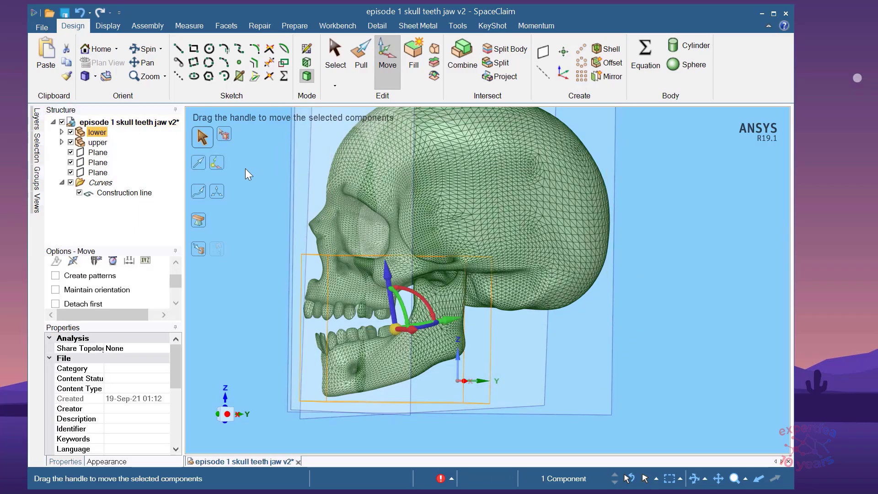
{"action": "left_click", "coordinate": [218, 167]}
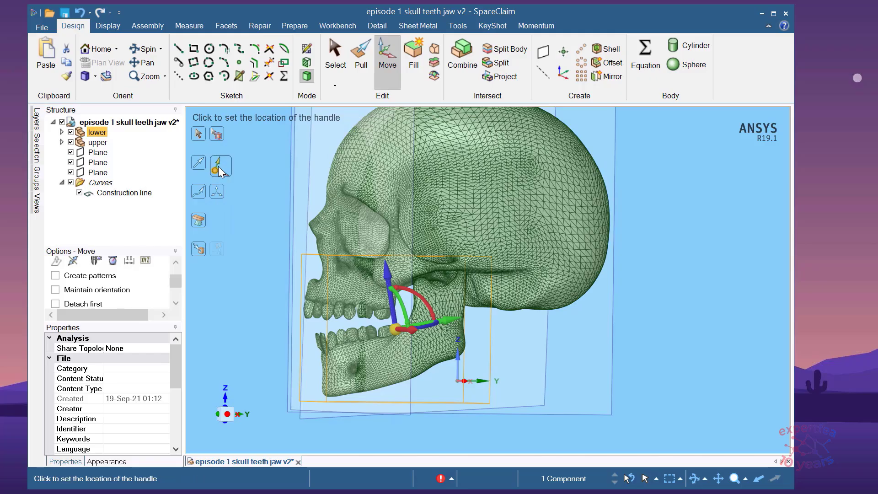
{"action": "left_click", "coordinate": [138, 197]}
{"action": "middle_click_drag", "start_coordinate": [282, 313], "coordinate": [249, 322]}
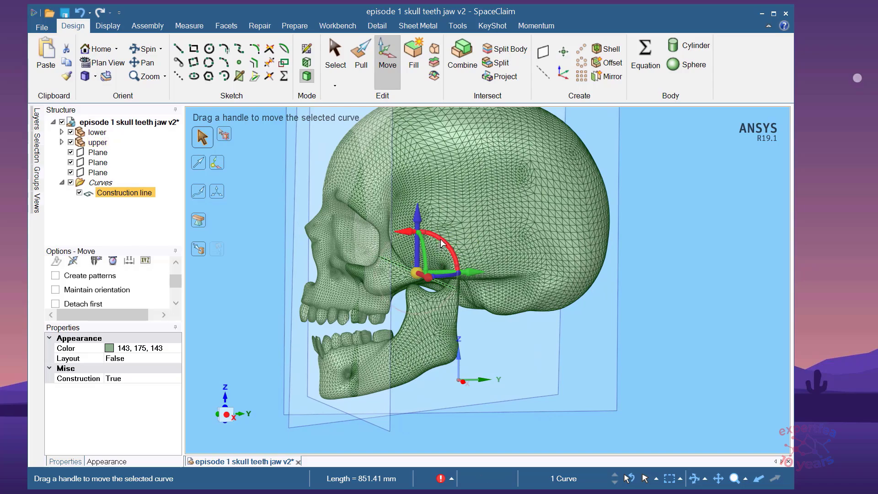
{"action": "left_click_drag", "start_coordinate": [442, 243], "coordinate": [445, 250]}
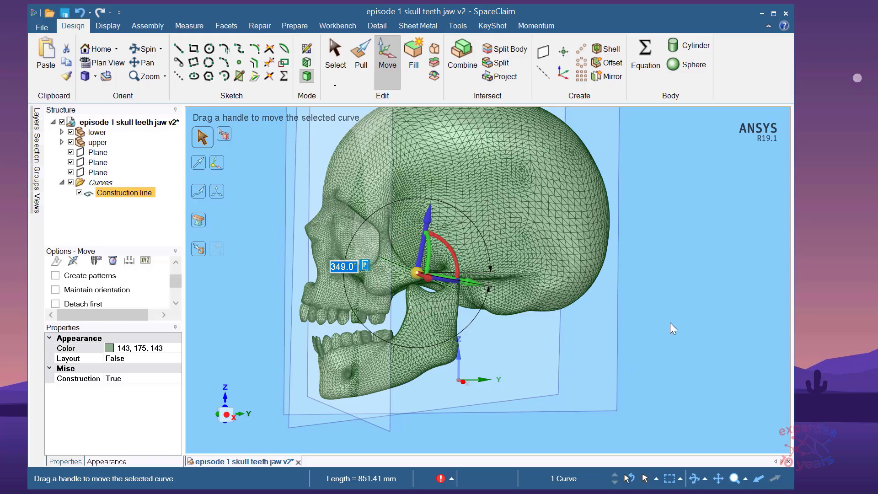
{"action": "key", "text": "Escape"}
Expand the lower component in the structure tree and select the jaw together with all seven tooth solids.
{"action": "scroll", "coordinate": [377, 370], "scroll_direction": "up", "scroll_amount": 5}
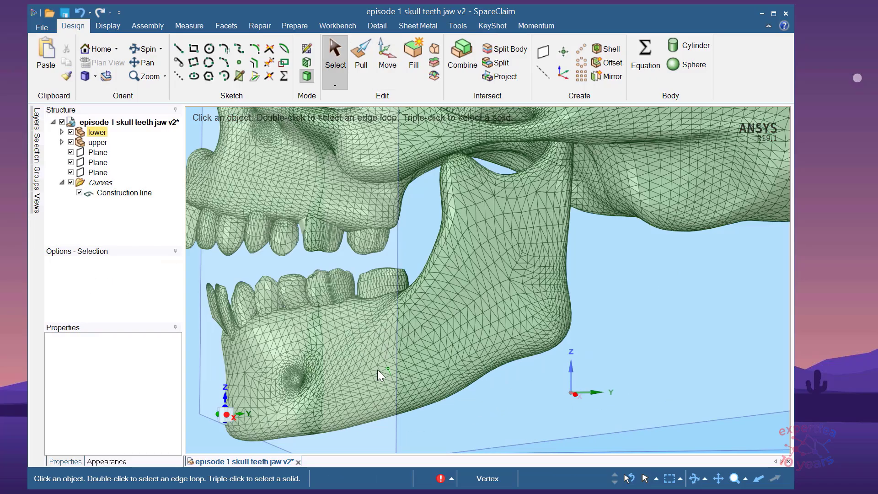
{"action": "scroll", "coordinate": [413, 325], "scroll_direction": "down", "scroll_amount": 5}
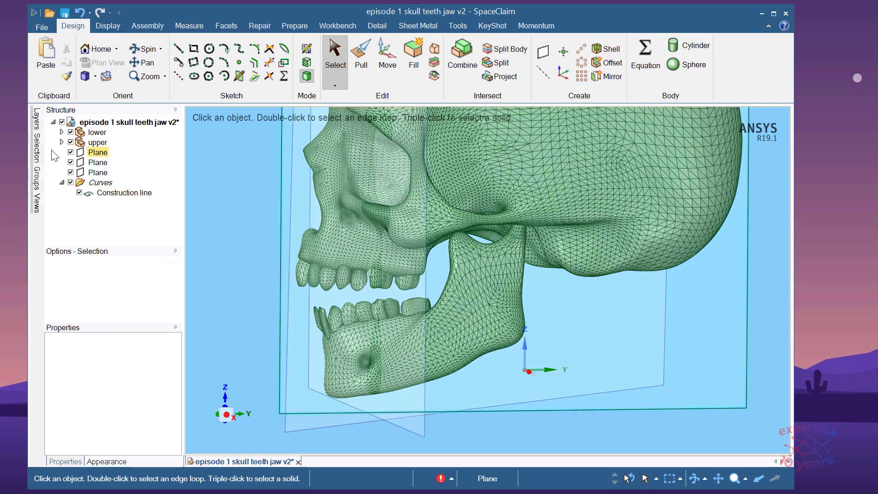
{"action": "left_click", "coordinate": [61, 132]}
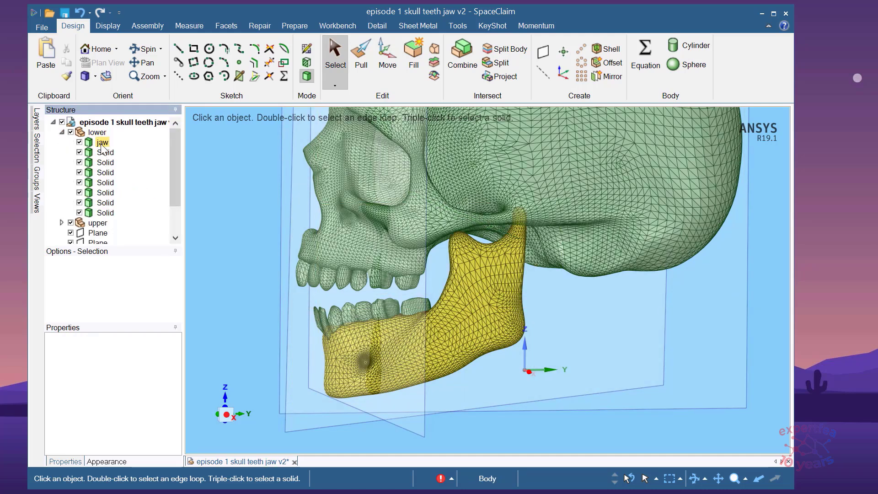
{"action": "left_click", "coordinate": [101, 142]}
{"action": "left_click", "coordinate": [109, 212], "text": "shift"}
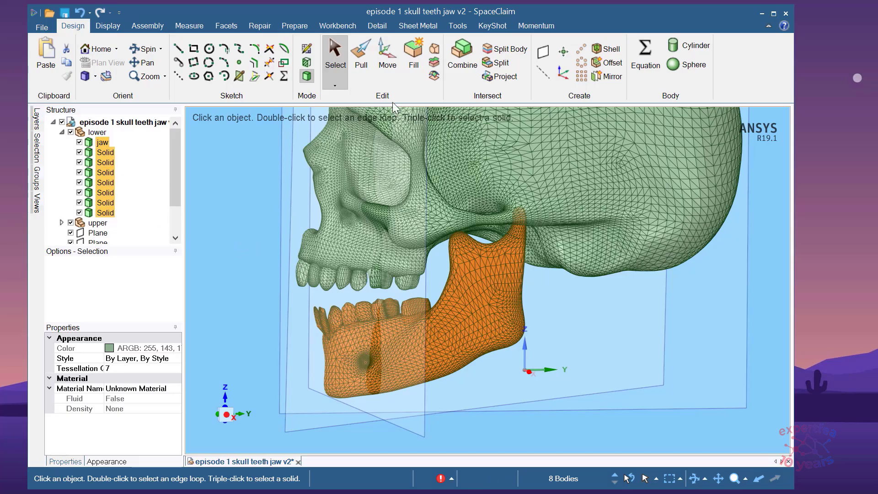
Activate Move for the selected jaw bodies and anchor its handle at the free end of the construction line.
{"action": "left_click", "coordinate": [387, 53]}
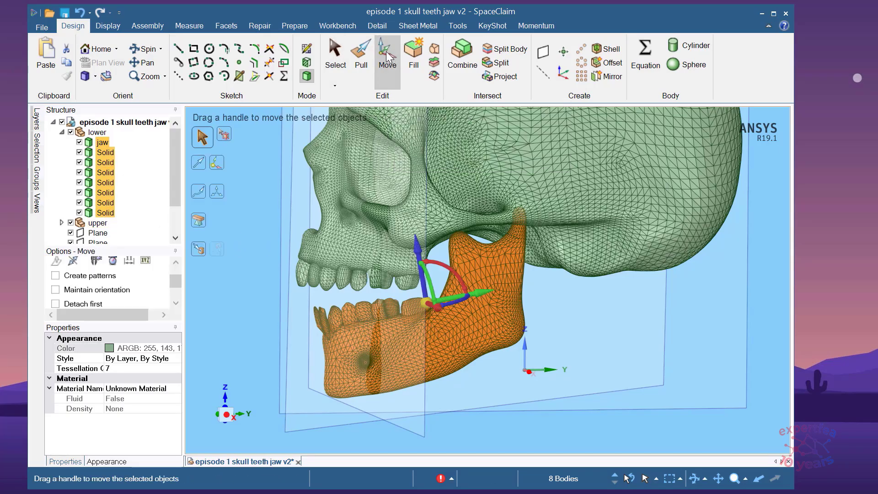
{"action": "left_click", "coordinate": [222, 164]}
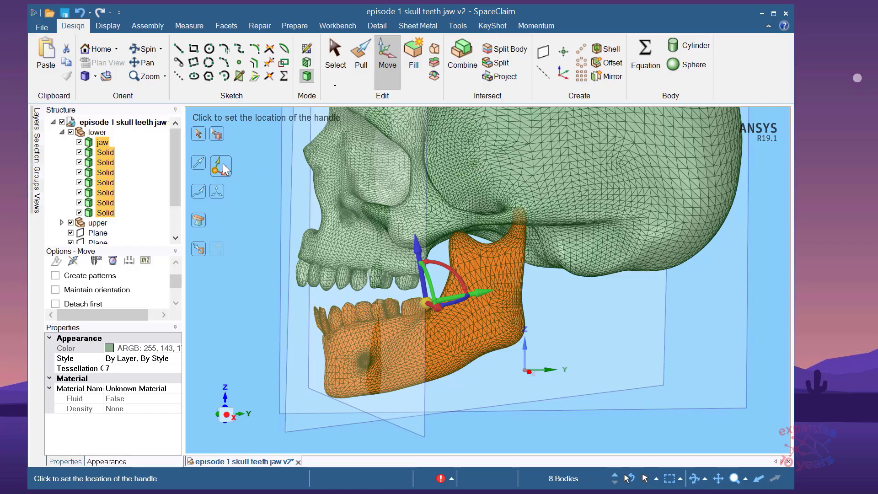
{"action": "middle_click_drag", "start_coordinate": [597, 380], "coordinate": [646, 378]}
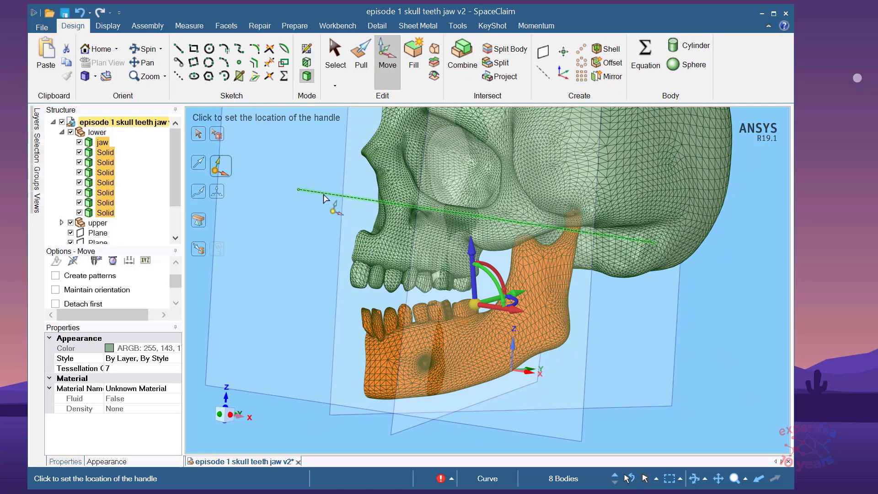
{"action": "left_click", "coordinate": [300, 189]}
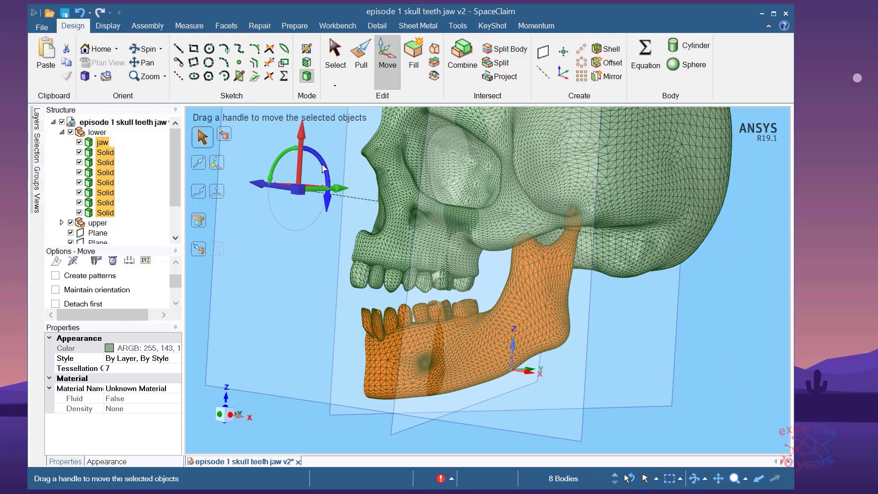
Rotate the selected jaw and teeth by 7.5° about the construction line to close them towards the upper teeth.
{"action": "left_click_drag", "start_coordinate": [325, 168], "coordinate": [328, 169]}
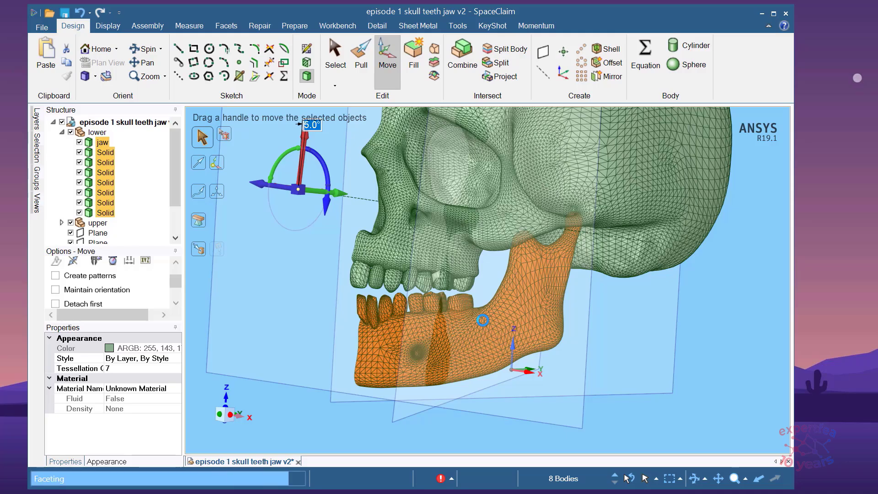
{"action": "middle_click_drag", "start_coordinate": [432, 329], "coordinate": [384, 316]}
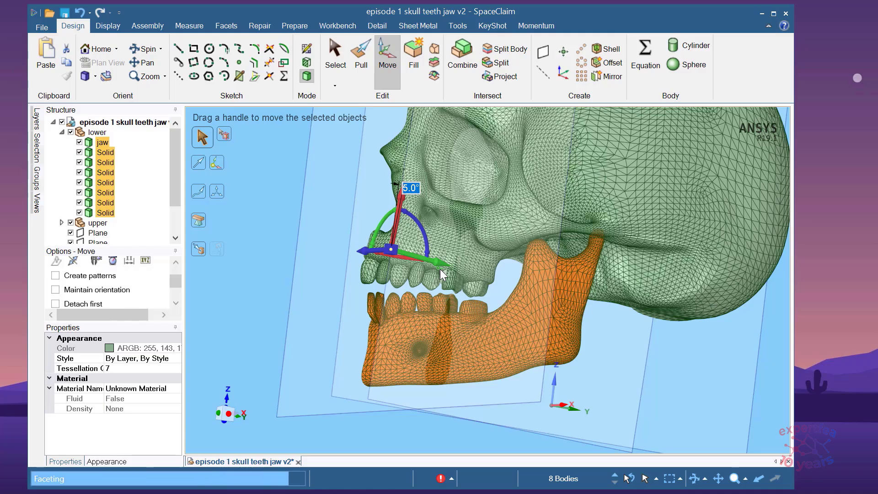
{"action": "scroll", "coordinate": [454, 288], "scroll_direction": "up", "scroll_amount": 6}
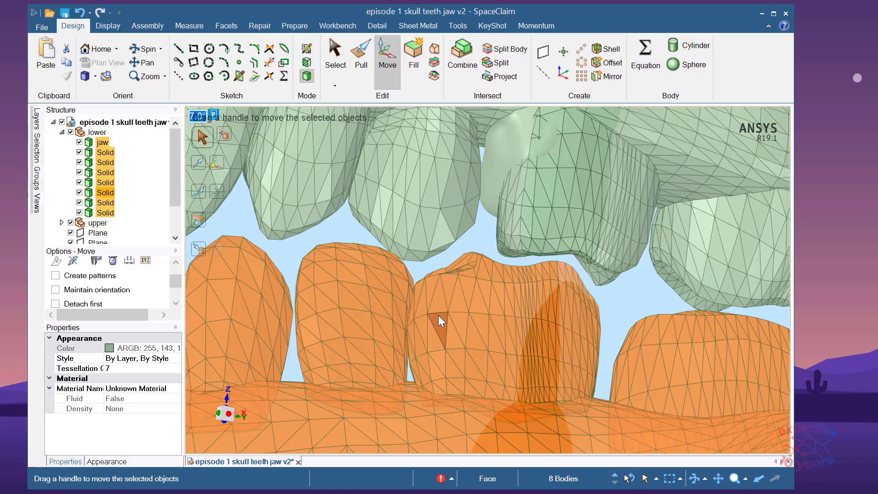
{"action": "mouse_move", "coordinate": [438, 315]}
{"action": "middle_mouse_down"}
{"action": "mouse_move", "coordinate": [468, 320]}
{"action": "mouse_move", "coordinate": [426, 312]}
{"action": "middle_mouse_up"}
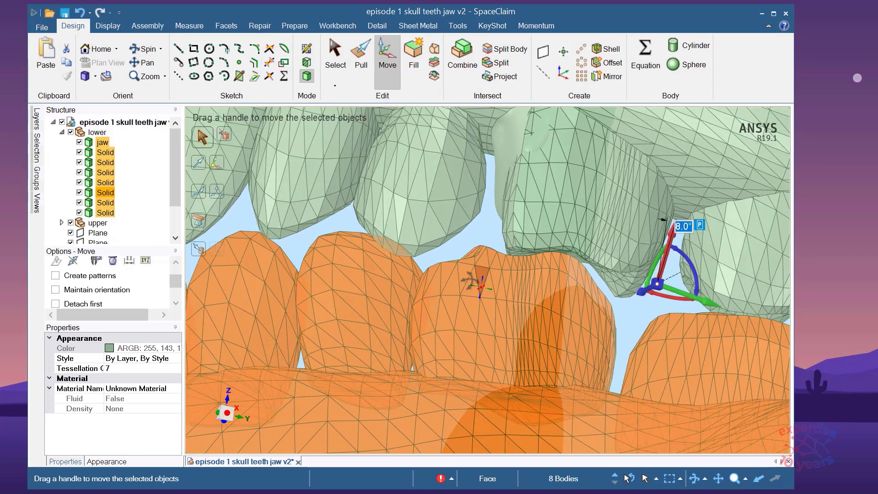
{"action": "left_click", "coordinate": [481, 289]}
{"action": "middle_click_drag", "start_coordinate": [480, 288], "coordinate": [478, 285]}
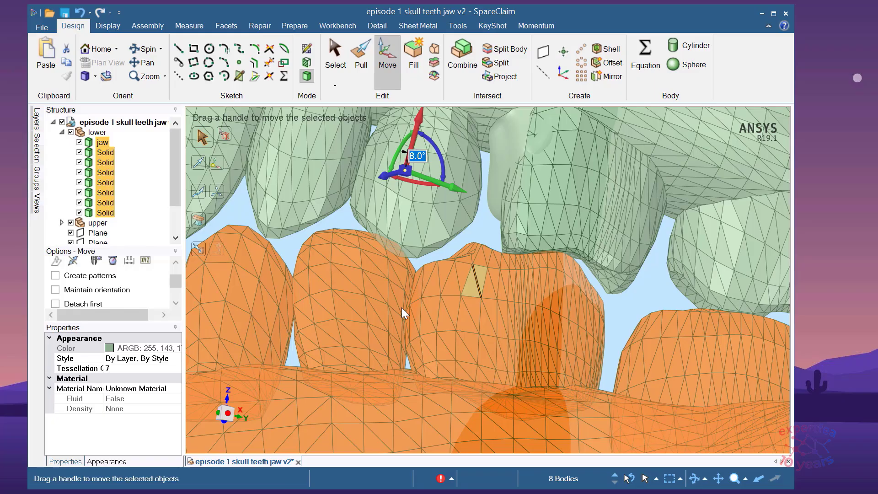
{"action": "middle_click_drag", "start_coordinate": [432, 293], "coordinate": [469, 308]}
{"action": "scroll", "coordinate": [543, 314], "scroll_direction": "down", "scroll_amount": 4}
{"action": "middle_click_drag", "start_coordinate": [541, 307], "coordinate": [513, 280]}
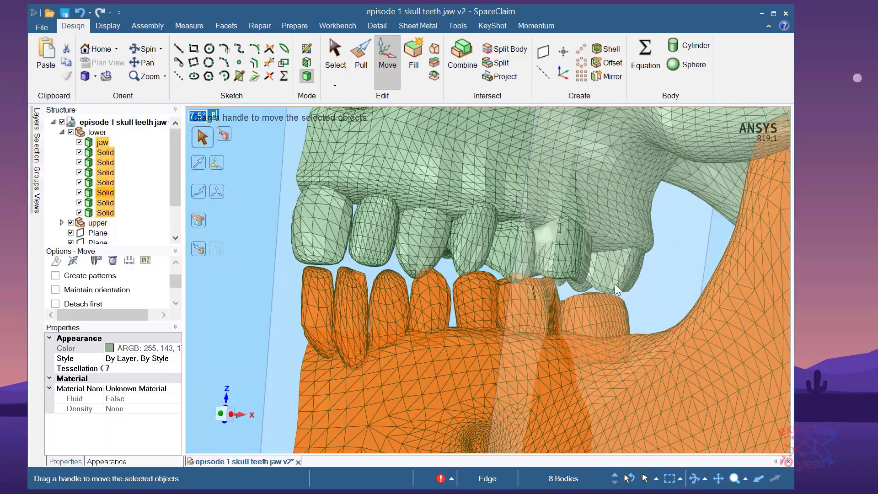
Examine the gap between the upper and lower teeth and the fit of the jaw at its joint from several angles.
{"action": "scroll", "coordinate": [617, 289], "scroll_direction": "up", "scroll_amount": 3}
{"action": "mouse_move", "coordinate": [617, 289]}
{"action": "middle_mouse_down"}
{"action": "mouse_move", "coordinate": [577, 312]}
{"action": "mouse_move", "coordinate": [533, 303]}
{"action": "mouse_move", "coordinate": [624, 309]}
{"action": "mouse_move", "coordinate": [646, 294]}
{"action": "mouse_move", "coordinate": [645, 308]}
{"action": "mouse_move", "coordinate": [615, 314]}
{"action": "mouse_move", "coordinate": [615, 303]}
{"action": "mouse_move", "coordinate": [466, 294]}
{"action": "mouse_move", "coordinate": [613, 309]}
{"action": "mouse_move", "coordinate": [483, 275]}
{"action": "middle_mouse_up"}
{"action": "scroll", "coordinate": [528, 303], "scroll_direction": "down", "scroll_amount": 4}
{"action": "scroll", "coordinate": [483, 276], "scroll_direction": "down", "scroll_amount": 2}
{"action": "middle_click_drag", "start_coordinate": [631, 343], "coordinate": [642, 222]}
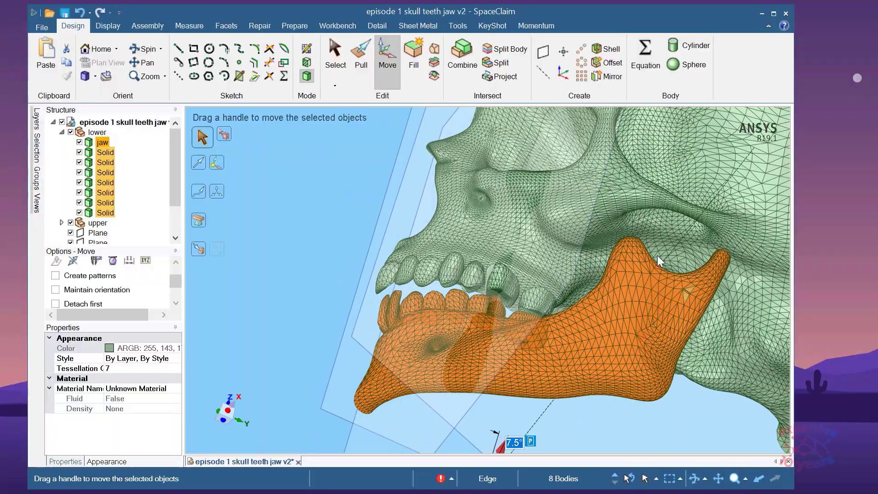
{"action": "middle_click_drag", "start_coordinate": [649, 265], "coordinate": [654, 229]}
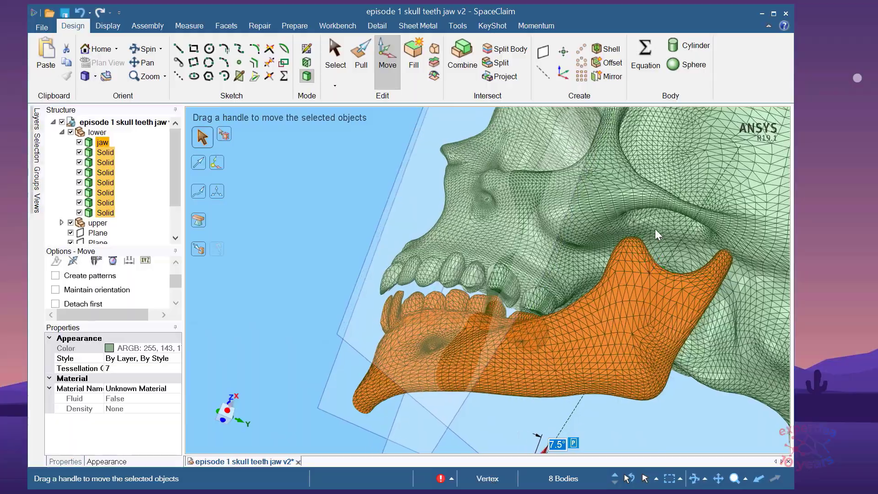
{"action": "middle_click_drag", "start_coordinate": [538, 263], "coordinate": [507, 289]}
{"action": "scroll", "coordinate": [530, 307], "scroll_direction": "up", "scroll_amount": 5}
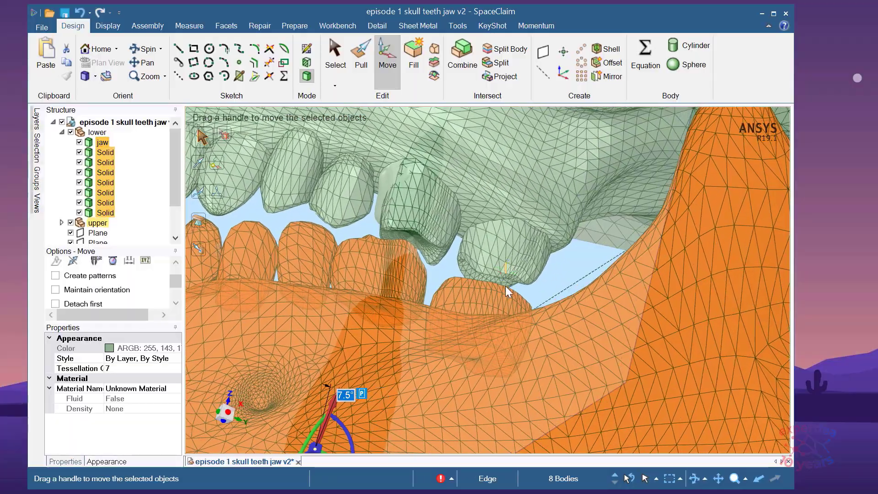
{"action": "scroll", "coordinate": [434, 242], "scroll_direction": "down", "scroll_amount": 3}
{"action": "middle_click_drag", "start_coordinate": [401, 255], "coordinate": [408, 253]}
{"action": "scroll", "coordinate": [457, 309], "scroll_direction": "down", "scroll_amount": 3}
{"action": "middle_click_drag", "start_coordinate": [456, 309], "coordinate": [516, 278]}
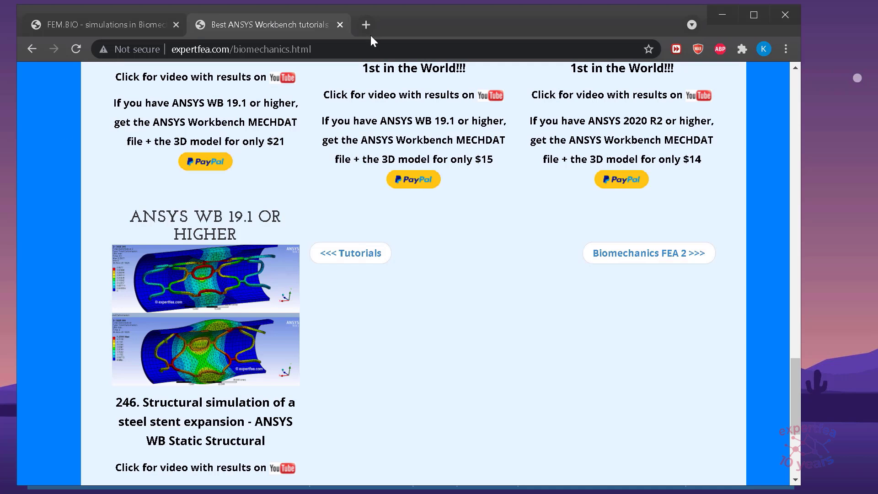
Switch to the web browser, look up "human" in a new tab and open the Zygote Body 3D anatomy visualizer.
{"action": "left_click", "coordinate": [367, 24]}
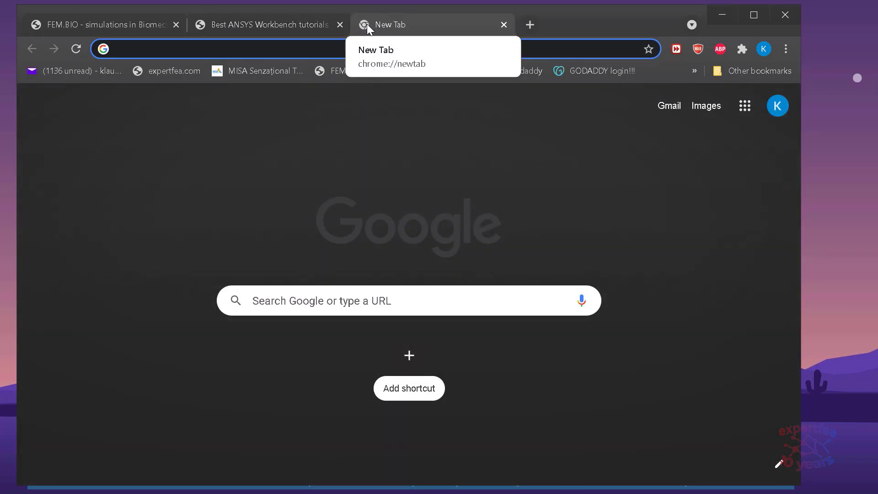
{"action": "type", "text": "human 3d model"}
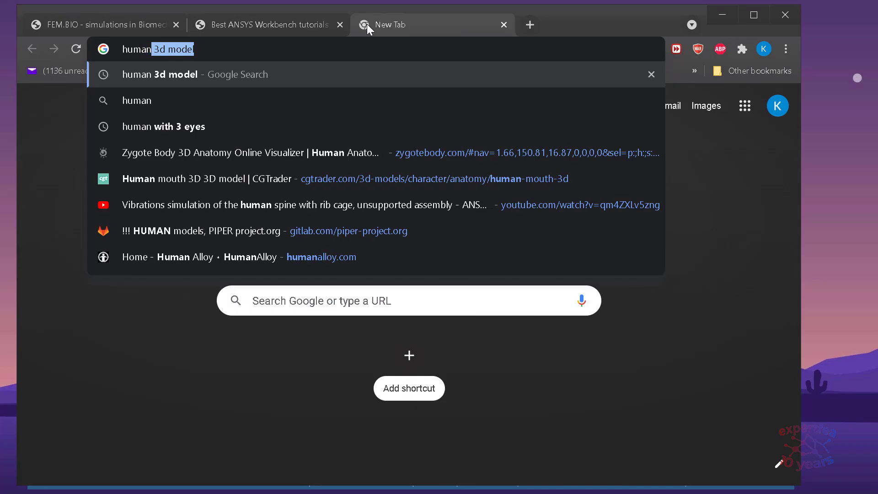
{"action": "left_click", "coordinate": [149, 153]}
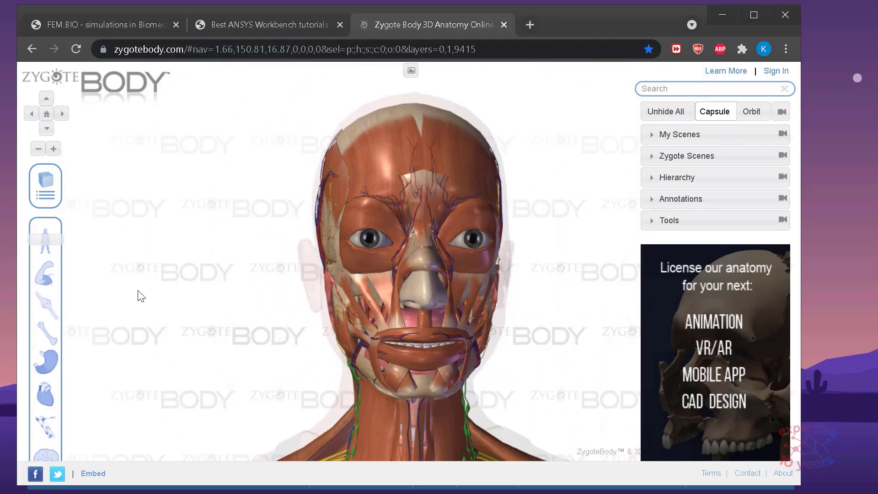
Fade the anatomy layers down to the skeleton and view the jaw joint closely from the side of the head.
{"action": "left_click", "coordinate": [46, 331]}
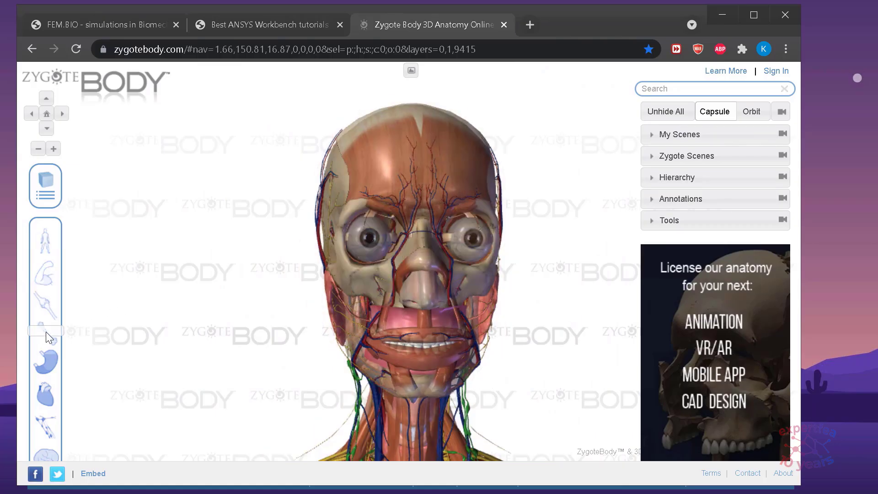
{"action": "left_click_drag", "start_coordinate": [321, 315], "coordinate": [187, 296]}
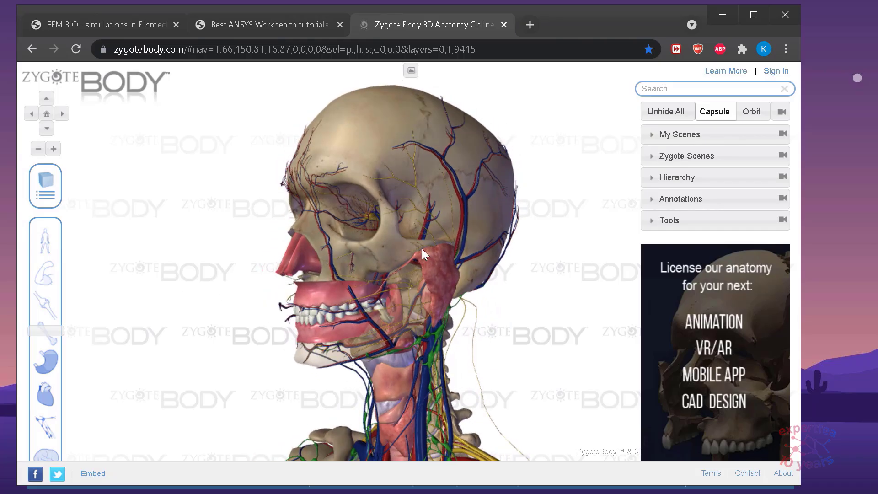
{"action": "scroll", "coordinate": [439, 270], "scroll_direction": "up", "scroll_amount": 5}
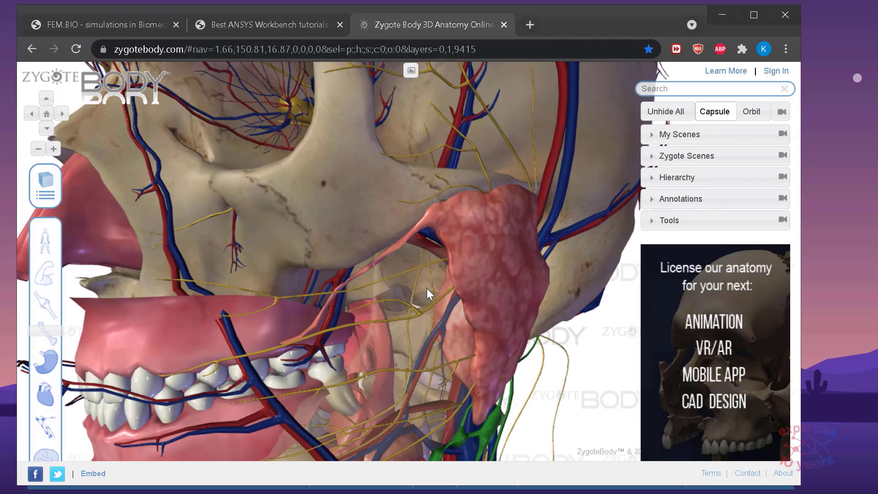
Select the parotid salivary gland covering the jaw joint and hide it.
{"action": "left_click_drag", "start_coordinate": [391, 300], "coordinate": [422, 274]}
{"action": "left_click", "coordinate": [423, 273]}
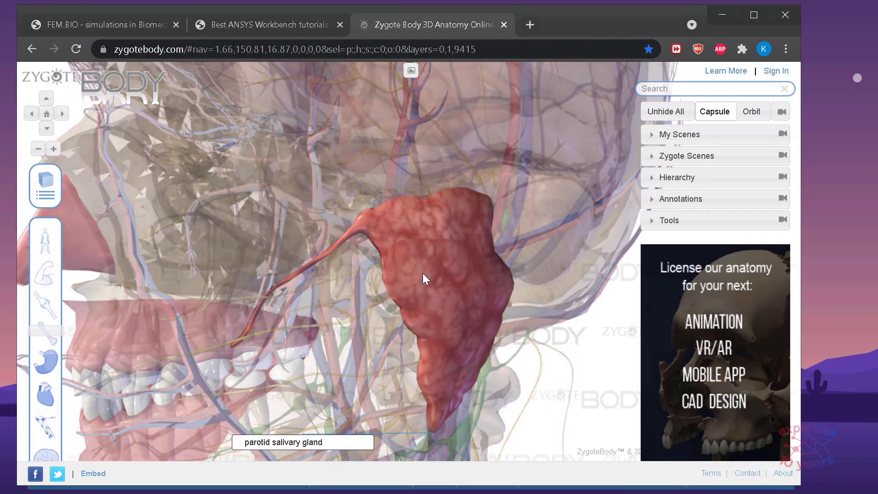
{"action": "left_click", "coordinate": [344, 443]}
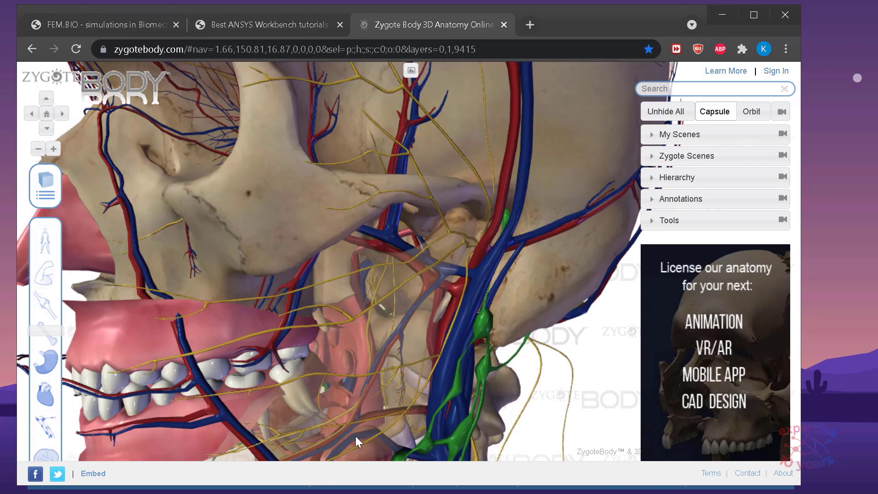
Clear the picked facial artery and raise the layer fade slightly above the bone layer to restore the lower jaw bone.
{"action": "left_click_drag", "start_coordinate": [479, 286], "coordinate": [481, 242]}
{"action": "left_click", "coordinate": [120, 426]}
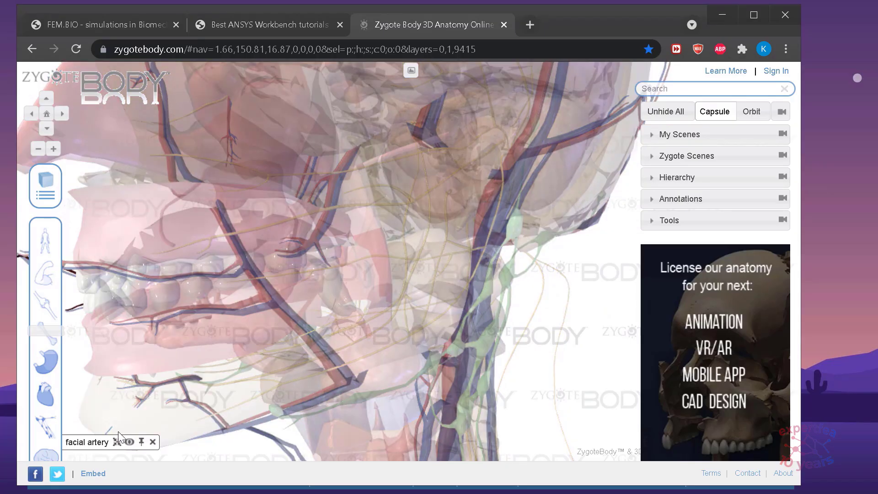
{"action": "left_click", "coordinate": [107, 407]}
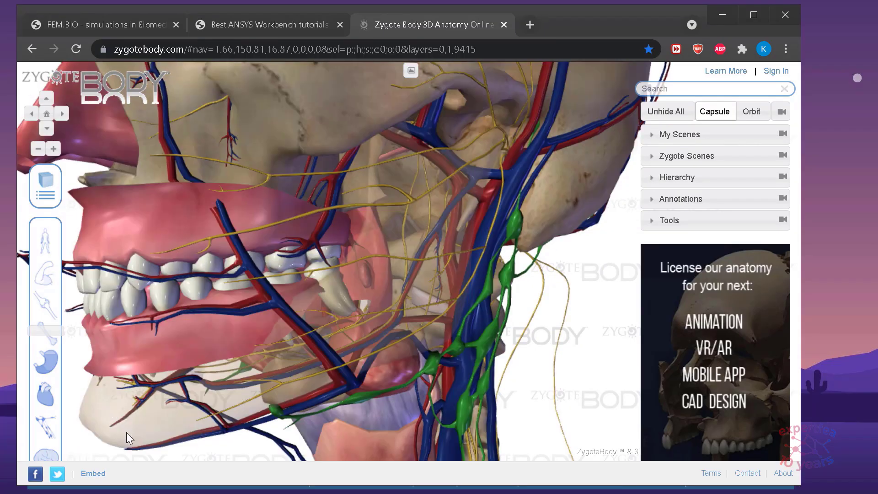
{"action": "scroll", "coordinate": [312, 360], "scroll_direction": "down", "scroll_amount": 3}
{"action": "left_click_drag", "start_coordinate": [314, 387], "coordinate": [337, 408]}
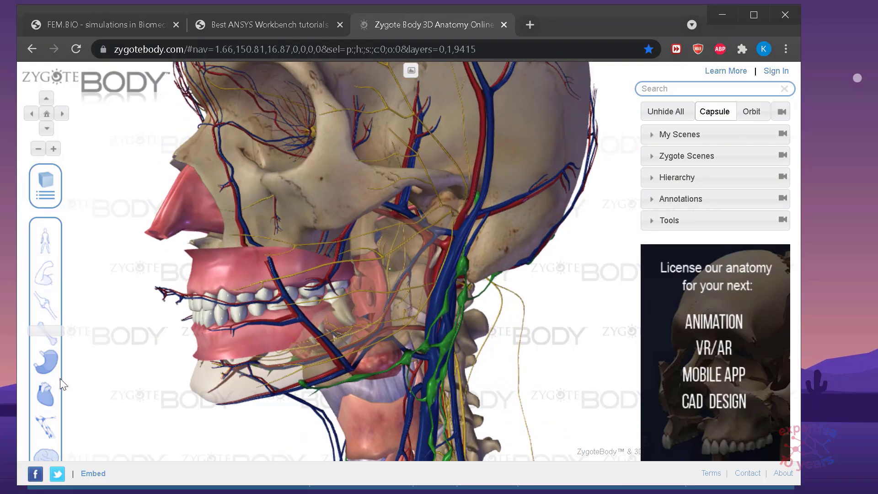
{"action": "mouse_move", "coordinate": [48, 333]}
{"action": "left_mouse_down"}
{"action": "mouse_move", "coordinate": [50, 342]}
{"action": "mouse_move", "coordinate": [53, 317]}
{"action": "left_mouse_up"}
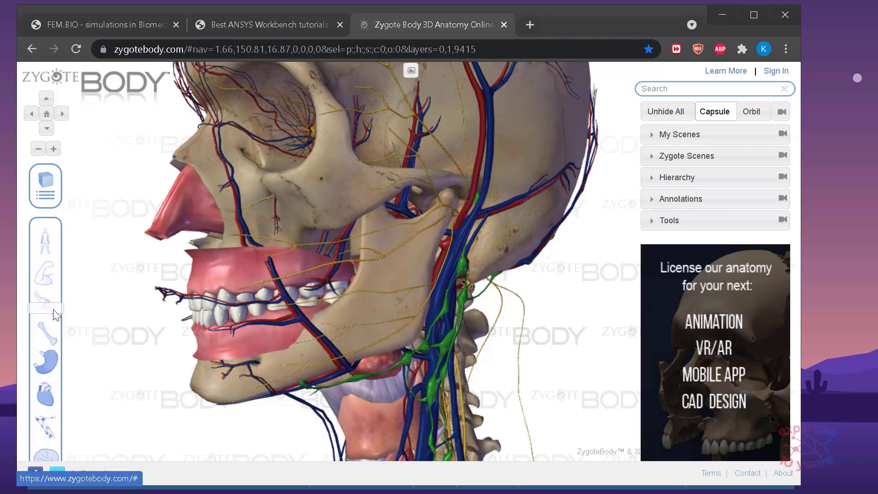
Examine the jaw joint from the side in Zygote Body, then switch to SpaceClaim and compare the lower jaw's position under the skull.
{"action": "left_click_drag", "start_coordinate": [437, 261], "coordinate": [399, 294]}
{"action": "left_click_drag", "start_coordinate": [368, 248], "coordinate": [411, 169]}
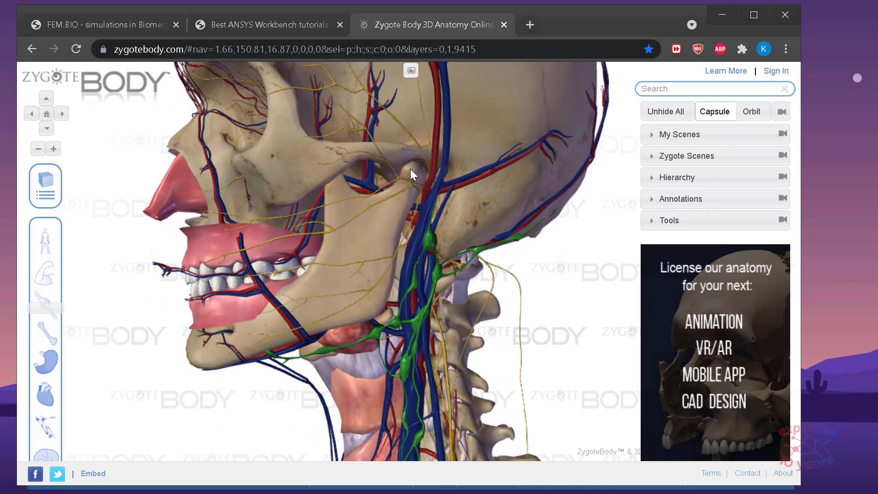
{"action": "left_click_drag", "start_coordinate": [598, 26], "coordinate": [371, 60]}
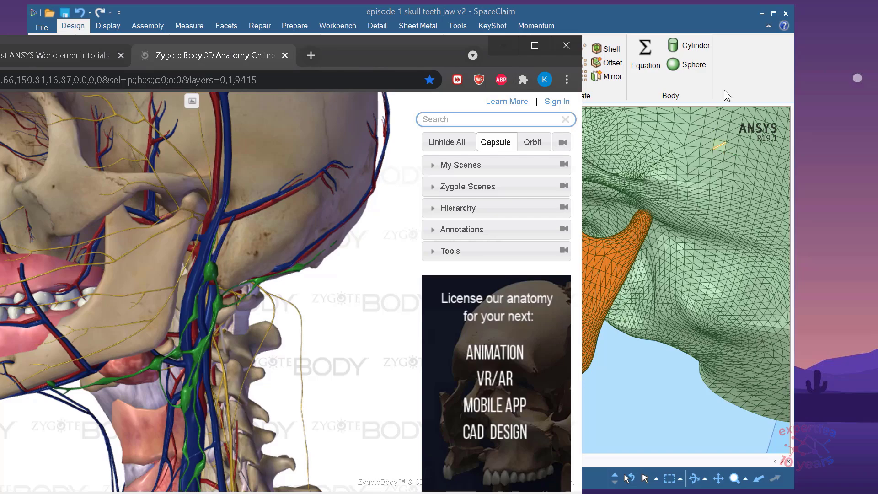
{"action": "left_click", "coordinate": [759, 124]}
{"action": "scroll", "coordinate": [630, 329], "scroll_direction": "down", "scroll_amount": 3}
{"action": "scroll", "coordinate": [587, 281], "scroll_direction": "up", "scroll_amount": 2}
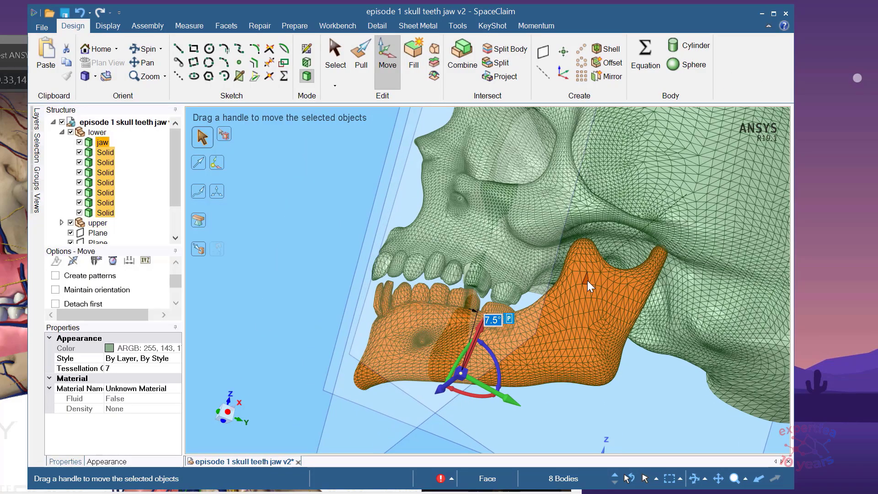
{"action": "scroll", "coordinate": [661, 339], "scroll_direction": "down", "scroll_amount": 2}
{"action": "middle_click_drag", "start_coordinate": [576, 309], "coordinate": [533, 325]}
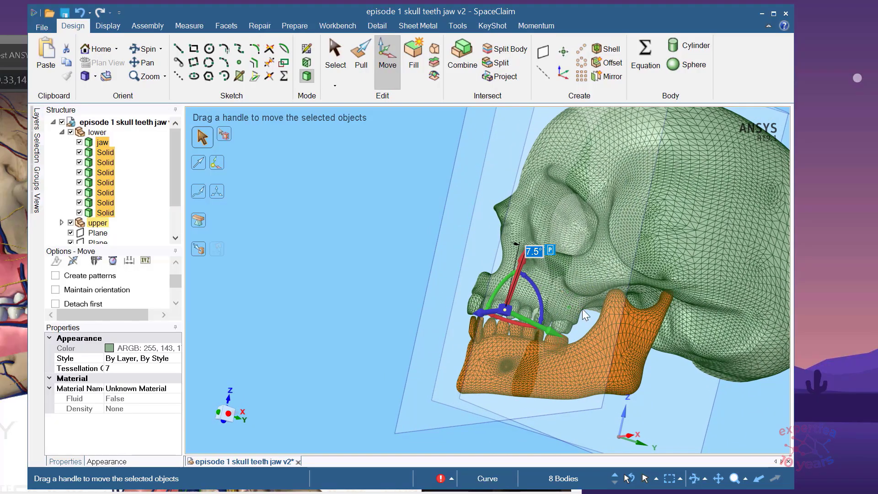
Arrange the SpaceClaim and browser windows side by side and turn the anatomy reference to a side view of the jaw joint.
{"action": "left_click_drag", "start_coordinate": [317, 10], "coordinate": [356, 21]}
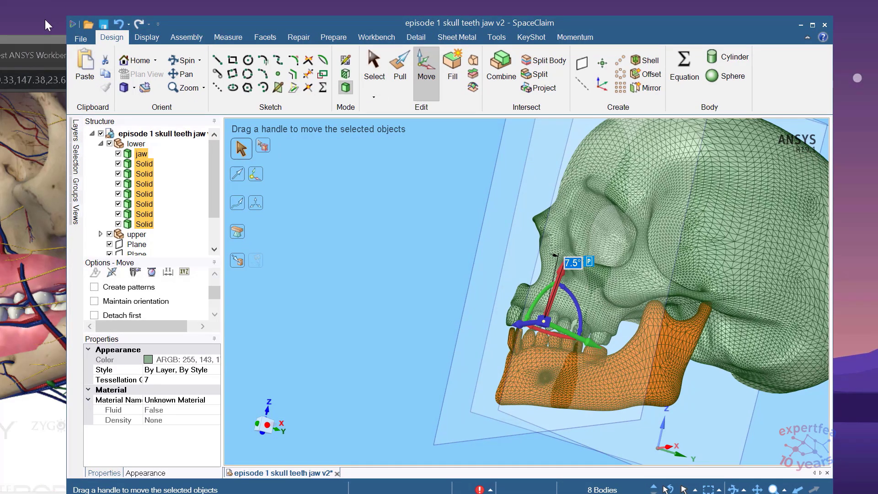
{"action": "left_click", "coordinate": [43, 39]}
{"action": "left_click_drag", "start_coordinate": [44, 38], "coordinate": [70, 28]}
{"action": "left_click_drag", "start_coordinate": [607, 348], "coordinate": [465, 347]}
{"action": "left_click_drag", "start_coordinate": [325, 44], "coordinate": [369, 45]}
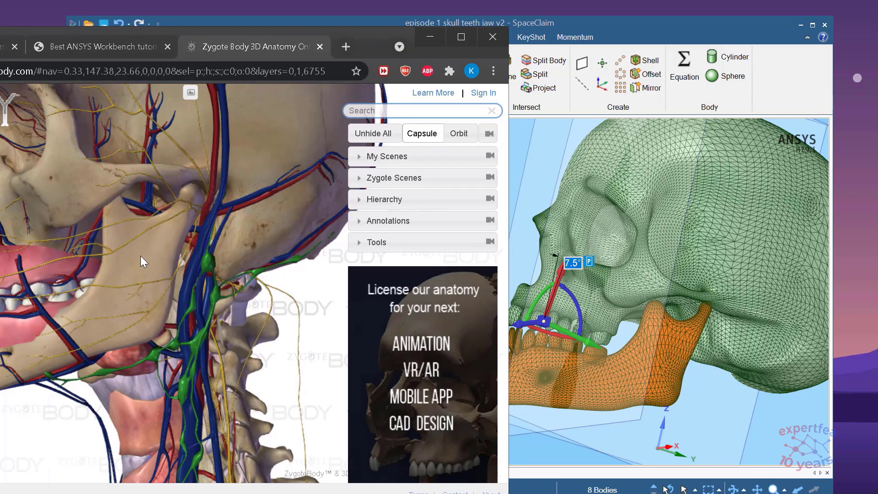
{"action": "left_click_drag", "start_coordinate": [165, 298], "coordinate": [241, 184]}
{"action": "left_click_drag", "start_coordinate": [176, 255], "coordinate": [265, 263]}
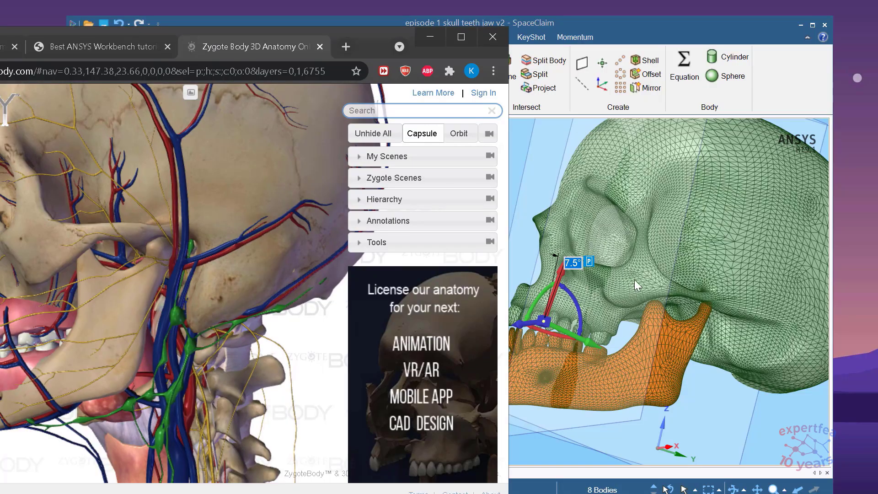
Compare the lower jaw's condyle and socket in the SpaceClaim model with a close-up of the same joint in Zygote Body.
{"action": "mouse_move", "coordinate": [717, 346]}
{"action": "middle_mouse_down"}
{"action": "mouse_move", "coordinate": [711, 298]}
{"action": "mouse_move", "coordinate": [688, 334]}
{"action": "mouse_move", "coordinate": [724, 313]}
{"action": "mouse_move", "coordinate": [715, 361]}
{"action": "middle_mouse_up"}
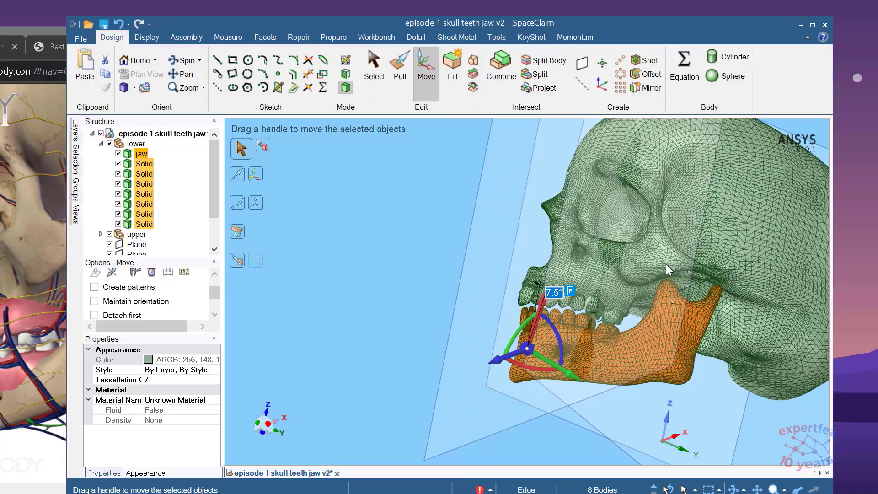
{"action": "middle_click_drag", "start_coordinate": [694, 317], "coordinate": [669, 295]}
{"action": "middle_click_drag", "start_coordinate": [731, 302], "coordinate": [833, 347]}
{"action": "scroll", "coordinate": [820, 423], "scroll_direction": "up", "scroll_amount": 2}
{"action": "middle_click_drag", "start_coordinate": [737, 384], "coordinate": [419, 229]}
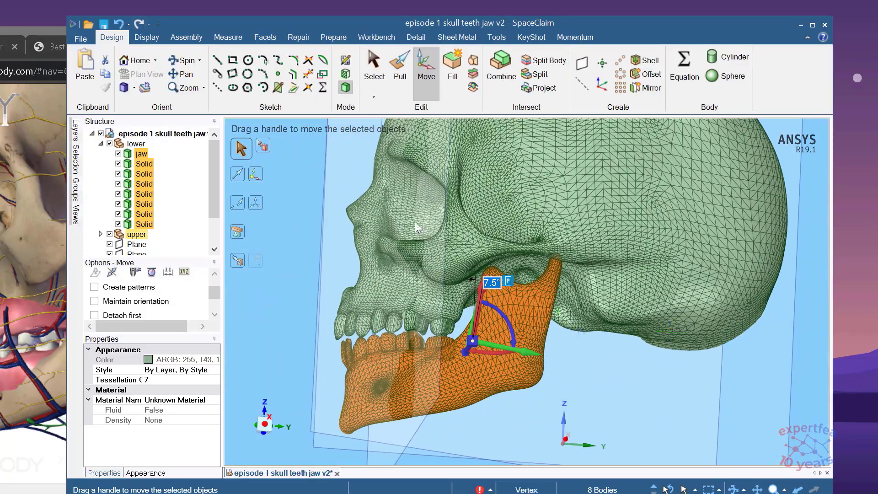
{"action": "left_click", "coordinate": [30, 28]}
{"action": "left_click_drag", "start_coordinate": [154, 290], "coordinate": [293, 348]}
{"action": "scroll", "coordinate": [256, 255], "scroll_direction": "up", "scroll_amount": 3}
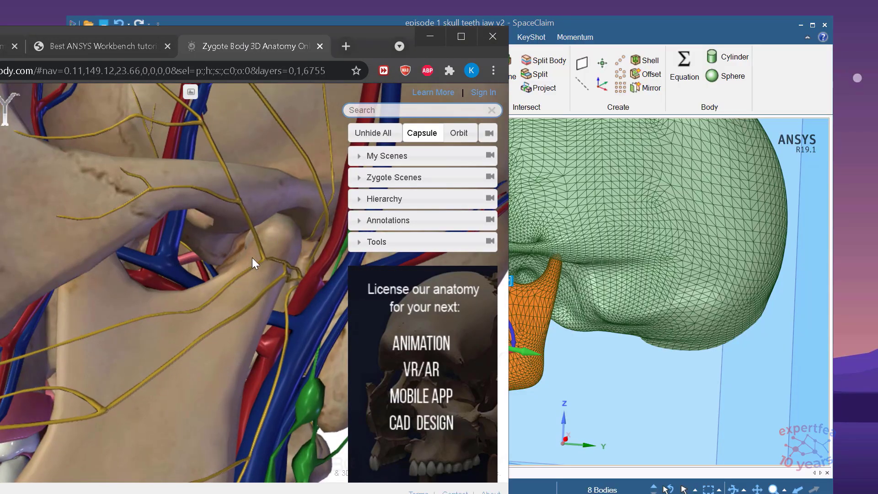
{"action": "scroll", "coordinate": [252, 257], "scroll_direction": "down", "scroll_amount": 3}
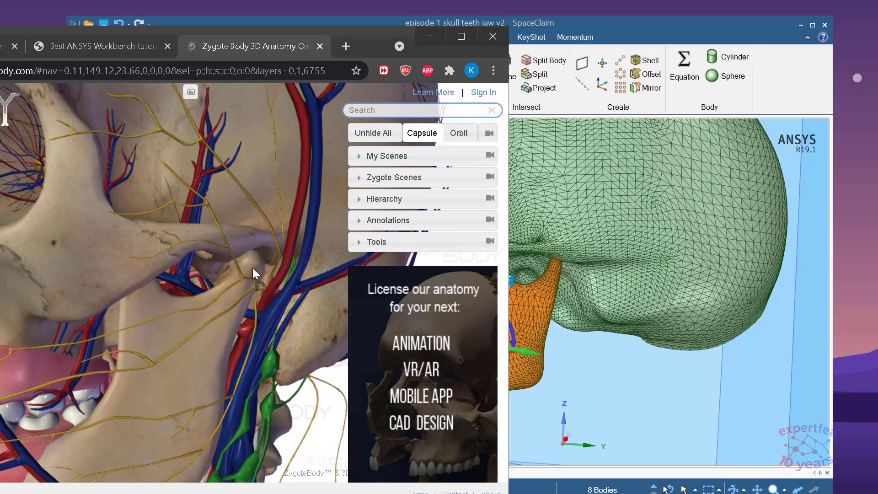
{"action": "left_click", "coordinate": [641, 32]}
{"action": "middle_click_drag", "start_coordinate": [566, 279], "coordinate": [535, 309]}
{"action": "scroll", "coordinate": [555, 296], "scroll_direction": "up", "scroll_amount": 2}
{"action": "mouse_move", "coordinate": [573, 268]}
{"action": "middle_mouse_down"}
{"action": "mouse_move", "coordinate": [640, 265]}
{"action": "mouse_move", "coordinate": [522, 252]}
{"action": "mouse_move", "coordinate": [574, 269]}
{"action": "mouse_move", "coordinate": [571, 259]}
{"action": "middle_mouse_up"}
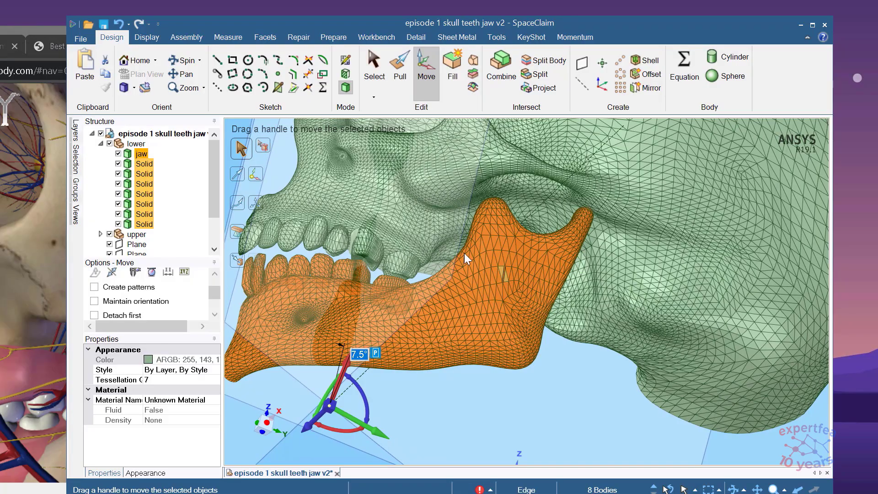
Return to the browser, pull its window fully into view and examine how the upper and lower teeth meet in the anatomy reference.
{"action": "left_click", "coordinate": [37, 31]}
{"action": "left_click_drag", "start_coordinate": [245, 342], "coordinate": [155, 314]}
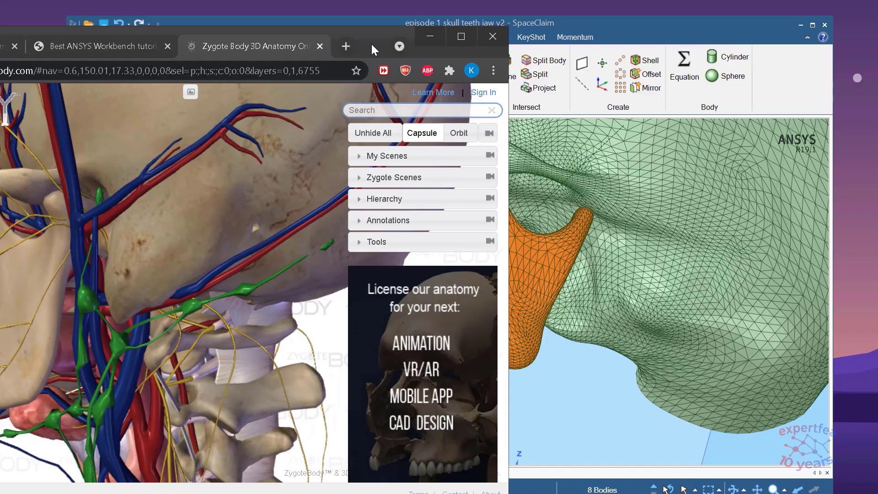
{"action": "left_click_drag", "start_coordinate": [374, 45], "coordinate": [517, 58]}
{"action": "left_click_drag", "start_coordinate": [295, 287], "coordinate": [471, 297]}
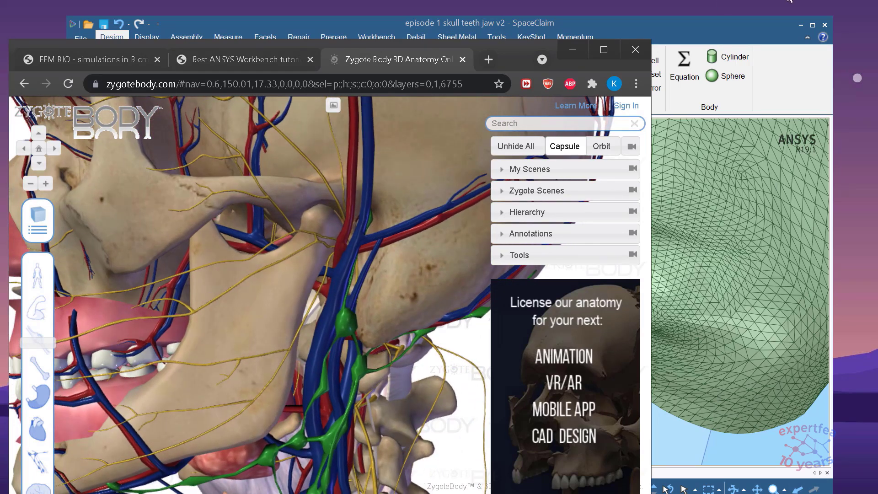
{"action": "left_click_drag", "start_coordinate": [196, 317], "coordinate": [172, 266]}
{"action": "scroll", "coordinate": [171, 264], "scroll_direction": "up", "scroll_amount": 5}
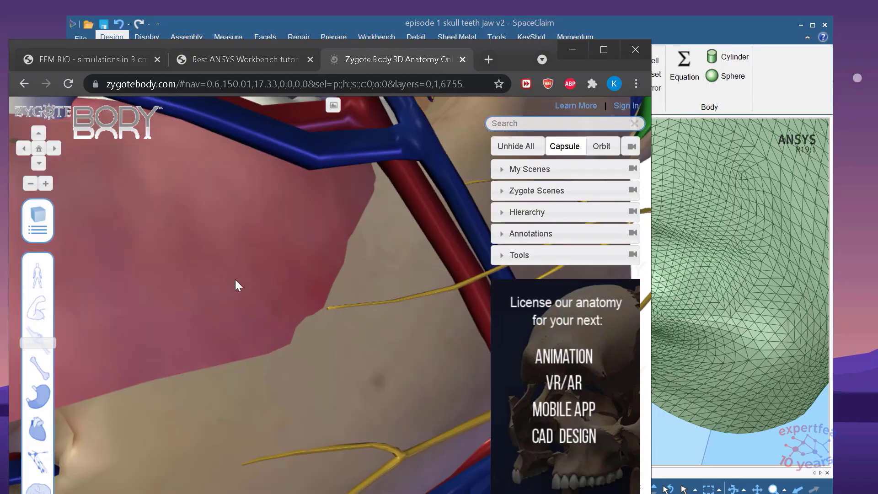
{"action": "scroll", "coordinate": [235, 279], "scroll_direction": "down", "scroll_amount": 3}
{"action": "scroll", "coordinate": [240, 278], "scroll_direction": "down", "scroll_amount": 2}
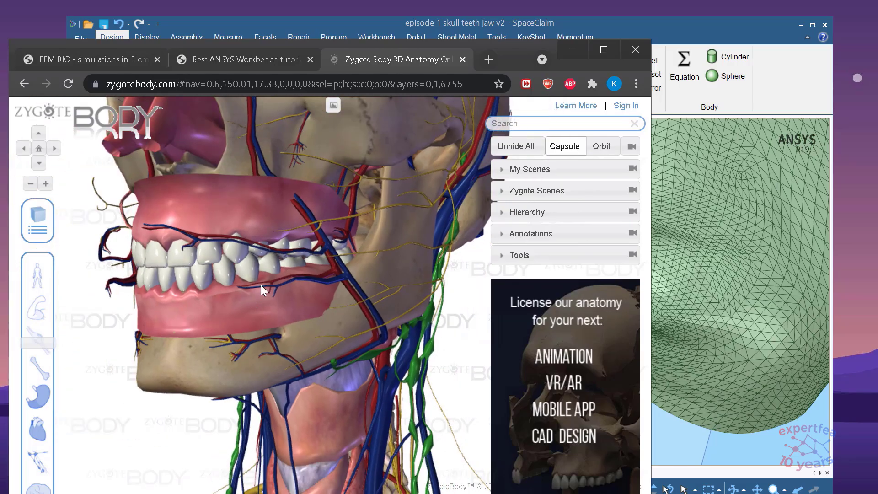
{"action": "left_click_drag", "start_coordinate": [345, 251], "coordinate": [152, 305]}
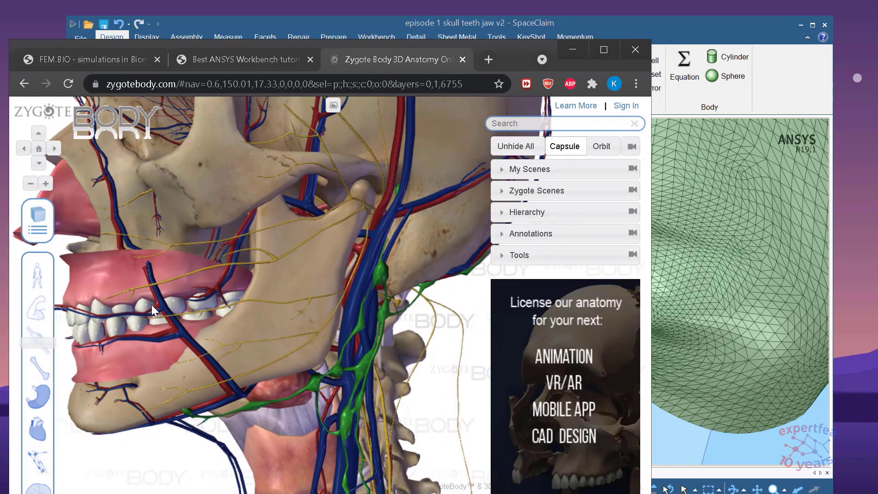
Switch to SpaceClaim and move the lower jaw with its teeth about 3.59 mm towards the back of the skull.
{"action": "left_click", "coordinate": [615, 30]}
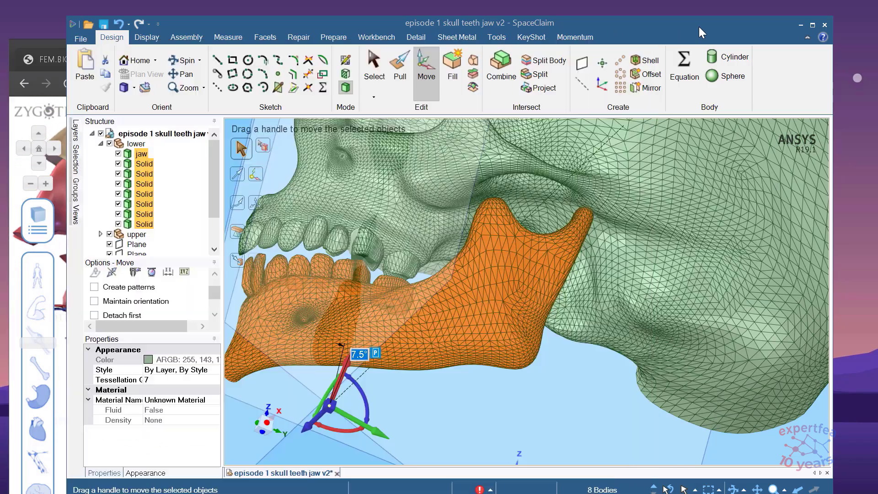
{"action": "middle_click_drag", "start_coordinate": [476, 321], "coordinate": [592, 368]}
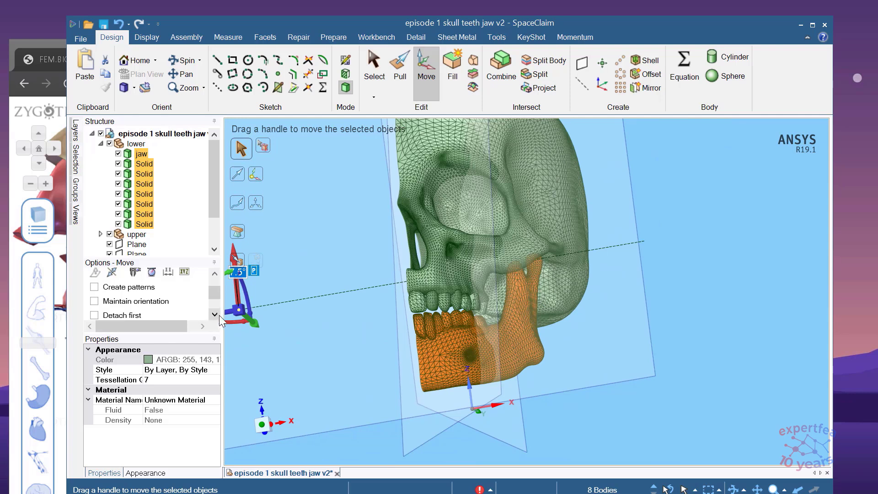
{"action": "left_click_drag", "start_coordinate": [229, 315], "coordinate": [357, 318]}
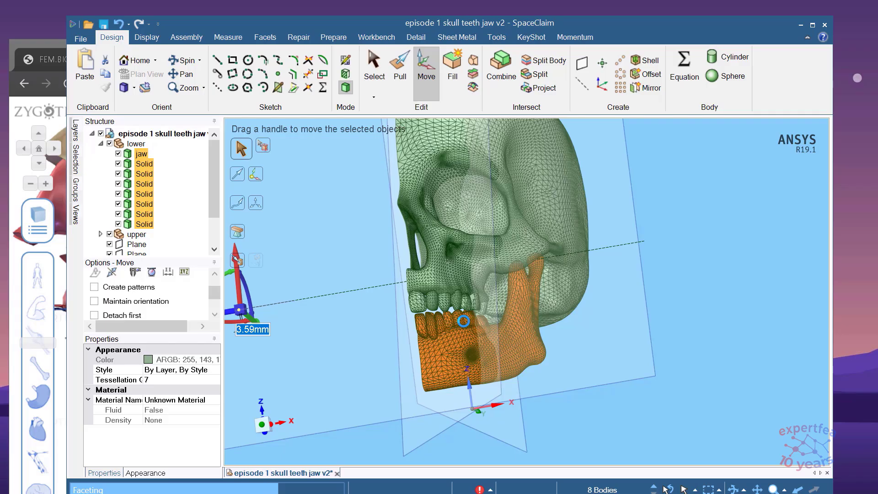
Examine the gap between the upper and lower teeth and the condyle's fit in its socket from several angles.
{"action": "scroll", "coordinate": [463, 321], "scroll_direction": "up", "scroll_amount": 1}
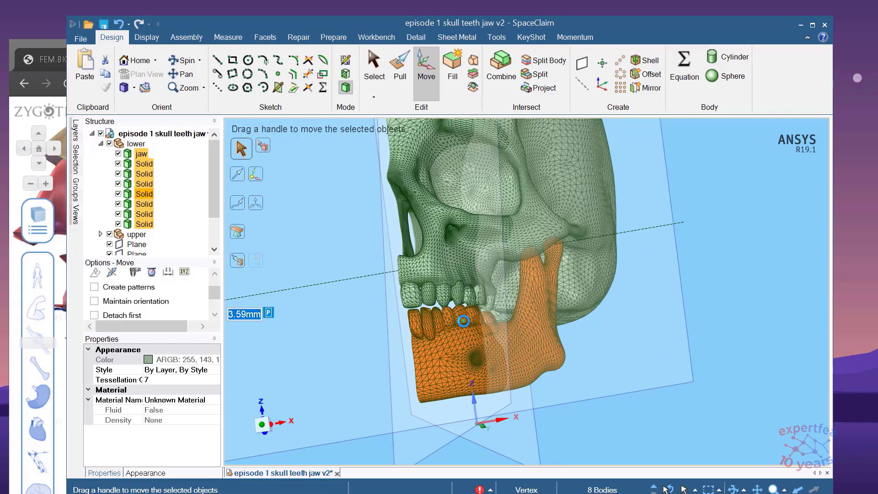
{"action": "scroll", "coordinate": [470, 318], "scroll_direction": "up", "scroll_amount": 6}
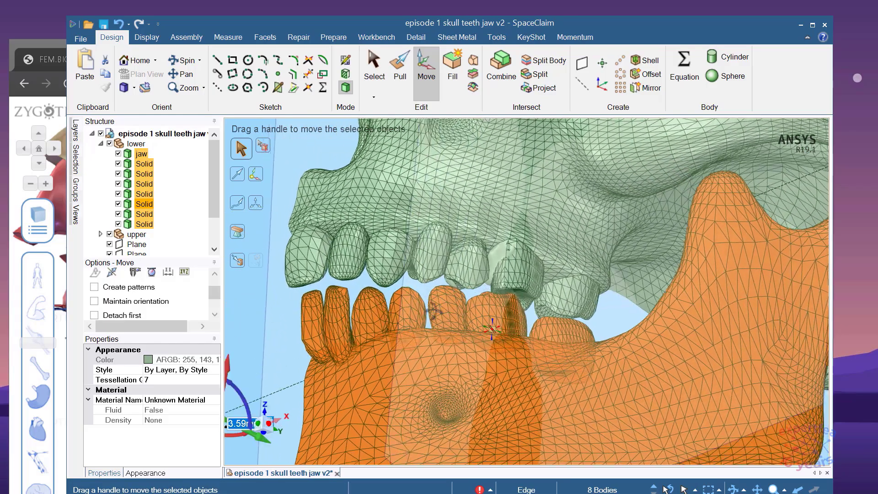
{"action": "scroll", "coordinate": [417, 348], "scroll_direction": "up", "scroll_amount": 5}
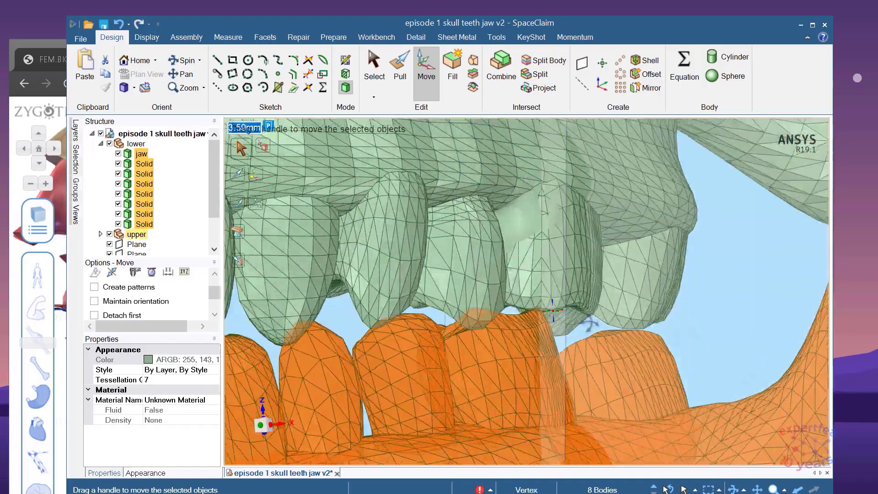
{"action": "middle_click_drag", "start_coordinate": [590, 324], "coordinate": [567, 300]}
{"action": "scroll", "coordinate": [567, 300], "scroll_direction": "down", "scroll_amount": 8}
{"action": "middle_click_drag", "start_coordinate": [647, 319], "coordinate": [570, 281]}
{"action": "scroll", "coordinate": [695, 283], "scroll_direction": "up", "scroll_amount": 10}
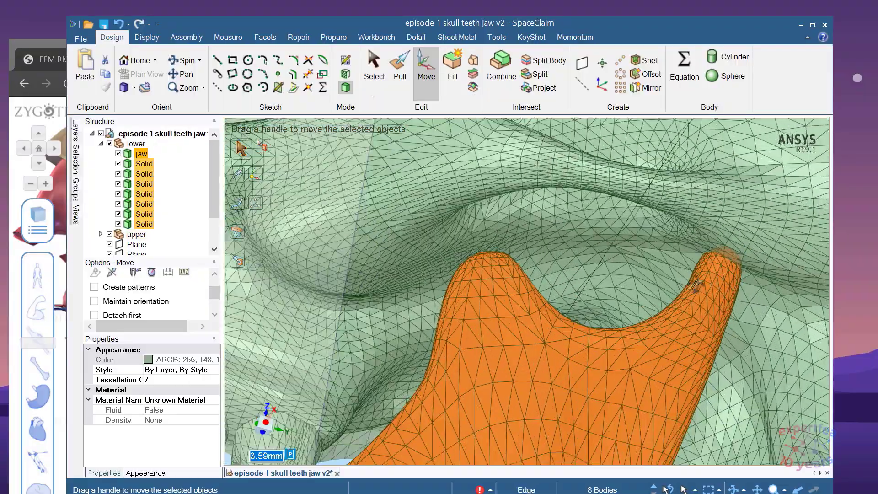
{"action": "middle_click_drag", "start_coordinate": [731, 286], "coordinate": [724, 297]}
{"action": "scroll", "coordinate": [614, 268], "scroll_direction": "down", "scroll_amount": 4}
{"action": "middle_click_drag", "start_coordinate": [614, 267], "coordinate": [593, 302]}
Lower the jaw and its teeth slightly from the skull and shift them a little forward.
{"action": "left_click_drag", "start_coordinate": [467, 237], "coordinate": [463, 247]}
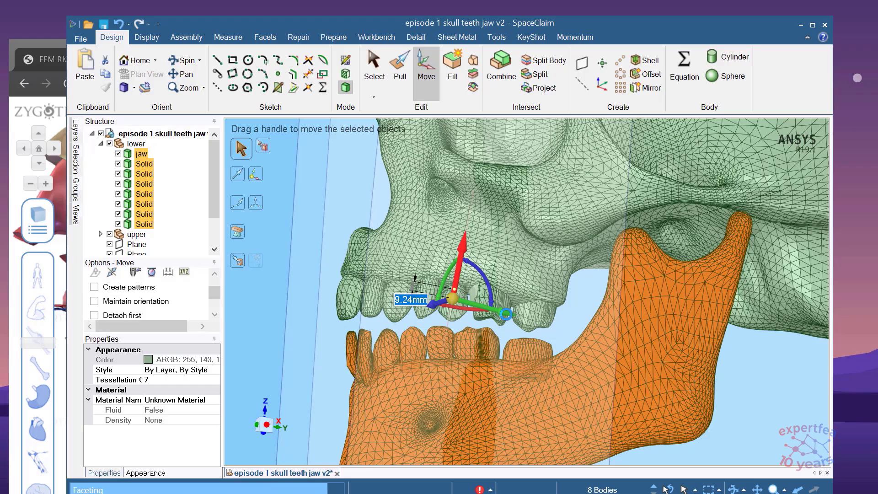
{"action": "left_click_drag", "start_coordinate": [624, 28], "coordinate": [624, 24]}
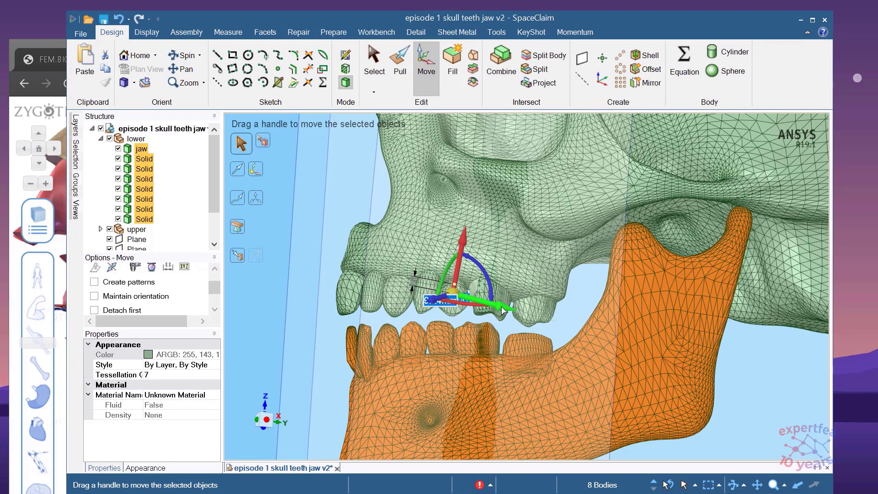
{"action": "left_click_drag", "start_coordinate": [504, 310], "coordinate": [493, 310]}
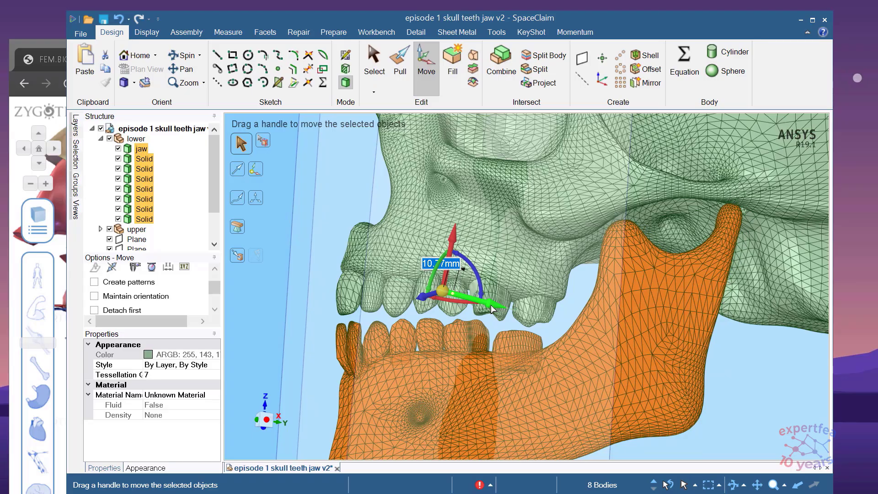
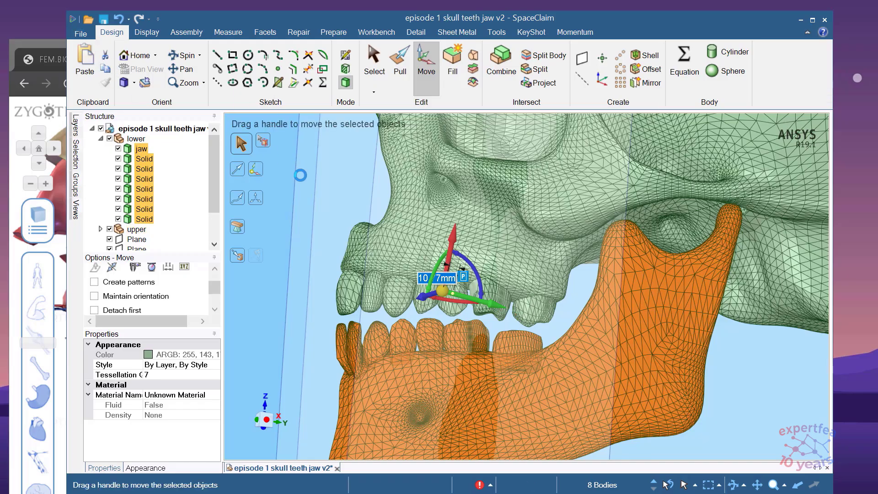
Internalize all component sources of the skull, teeth and jaw assembly.
{"action": "left_click", "coordinate": [77, 34]}
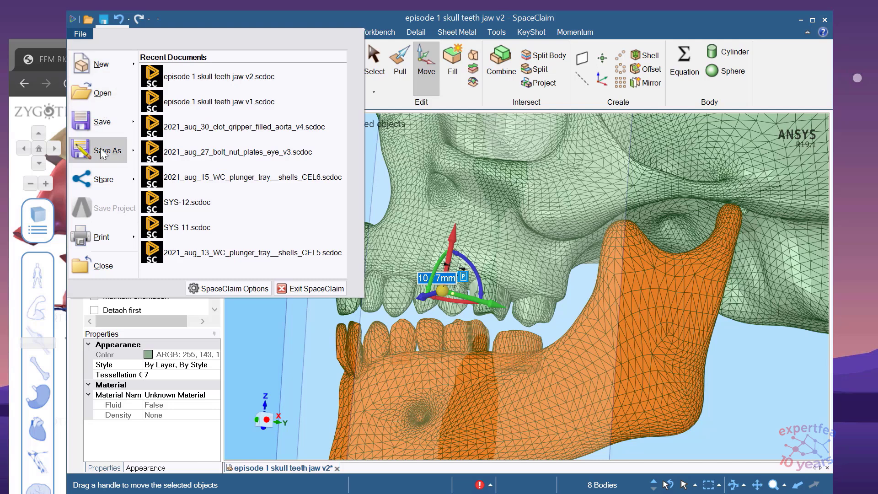
{"action": "left_click", "coordinate": [511, 14]}
{"action": "right_click", "coordinate": [137, 130]}
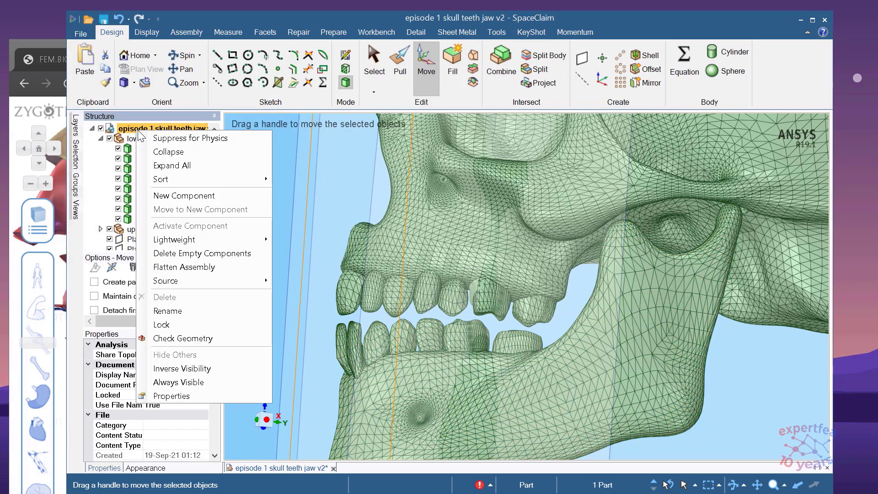
{"action": "mouse_move", "coordinate": [213, 279]}
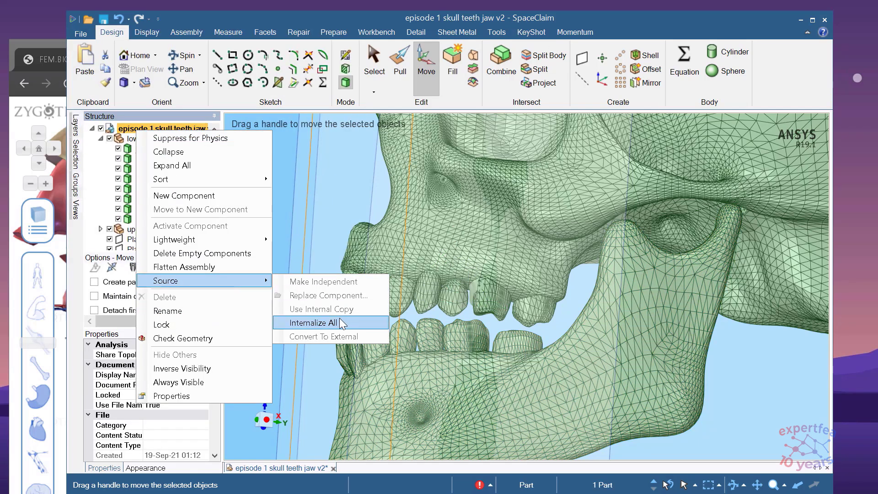
{"action": "left_click", "coordinate": [342, 320]}
Save the design as a new version named episode 1 skull teeth jaw v3.
{"action": "left_click", "coordinate": [80, 33]}
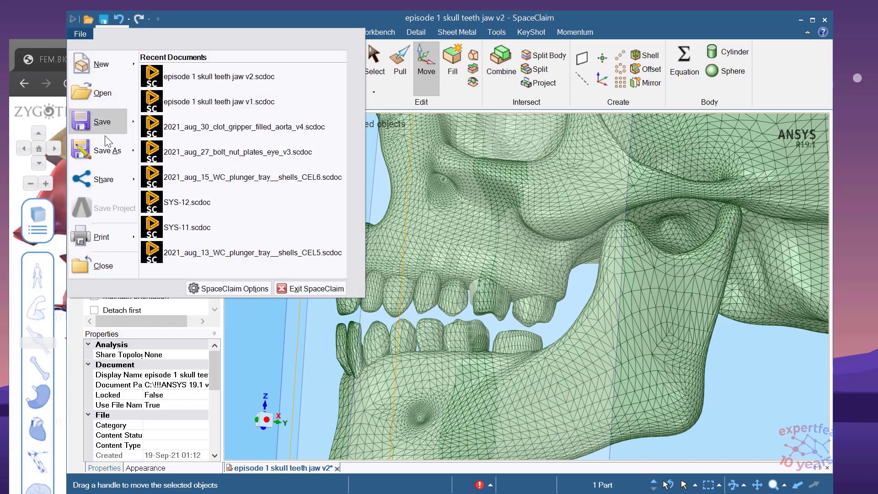
{"action": "mouse_move", "coordinate": [105, 149]}
{"action": "left_click", "coordinate": [213, 88]}
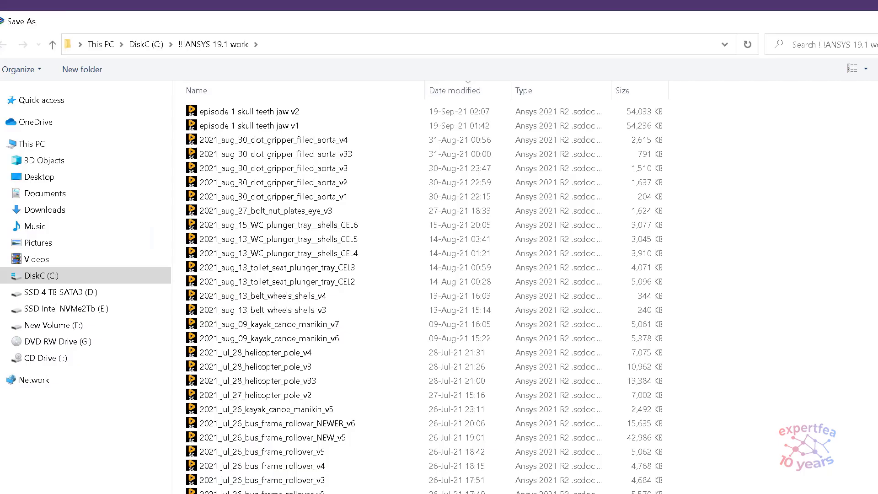
{"action": "key", "text": "Return"}
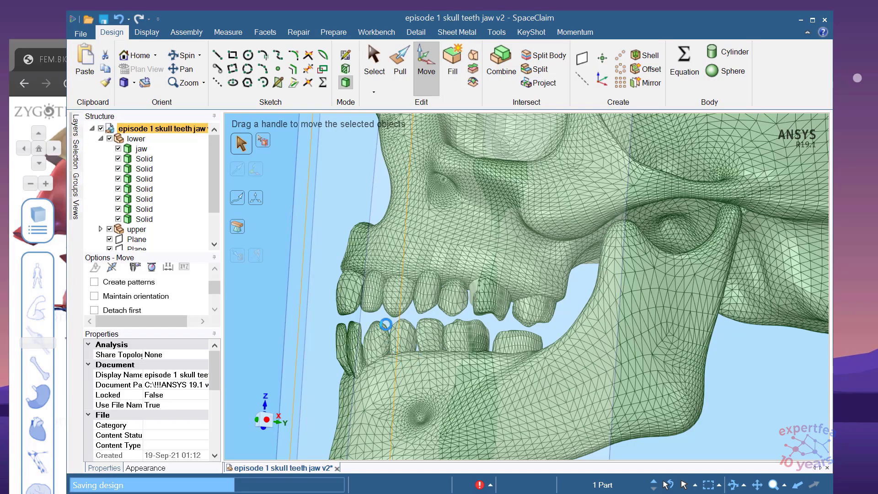
Examine how the jaw condyle sits against the skull's joint socket from the side, close up and from a distance.
{"action": "middle_click_drag", "start_coordinate": [553, 294], "coordinate": [591, 186]}
{"action": "scroll", "coordinate": [794, 183], "scroll_direction": "up", "scroll_amount": 8}
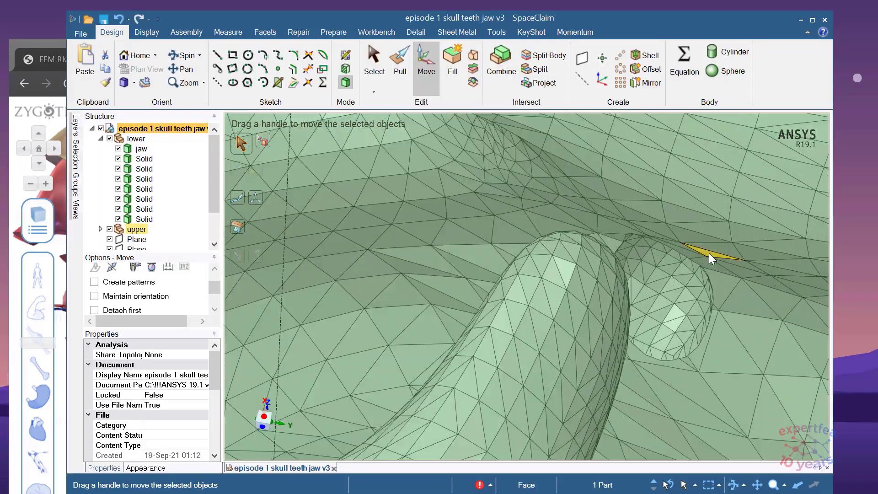
{"action": "scroll", "coordinate": [677, 293], "scroll_direction": "down", "scroll_amount": 8}
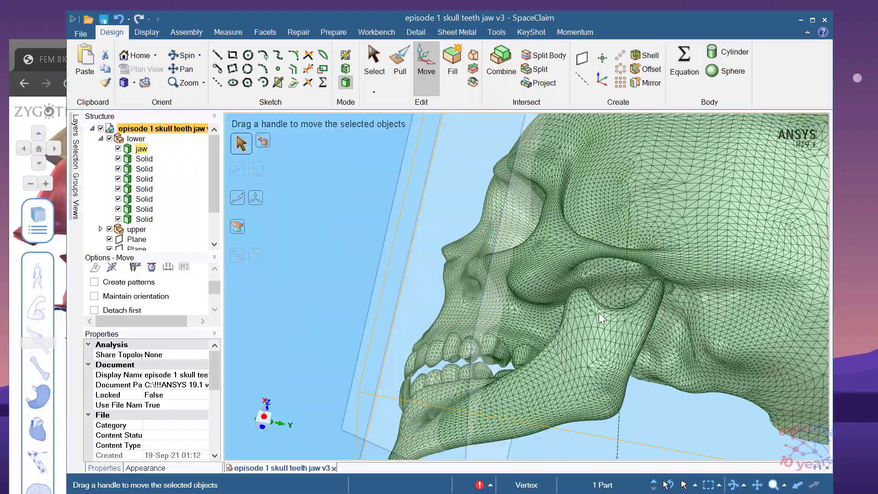
{"action": "mouse_move", "coordinate": [599, 311]}
{"action": "middle_mouse_down"}
{"action": "mouse_move", "coordinate": [724, 311]}
{"action": "mouse_move", "coordinate": [583, 336]}
{"action": "mouse_move", "coordinate": [620, 353]}
{"action": "mouse_move", "coordinate": [644, 303]}
{"action": "middle_mouse_up"}
{"action": "mouse_move", "coordinate": [596, 289]}
{"action": "middle_mouse_down"}
{"action": "mouse_move", "coordinate": [617, 293]}
{"action": "mouse_move", "coordinate": [570, 289]}
{"action": "middle_mouse_up"}
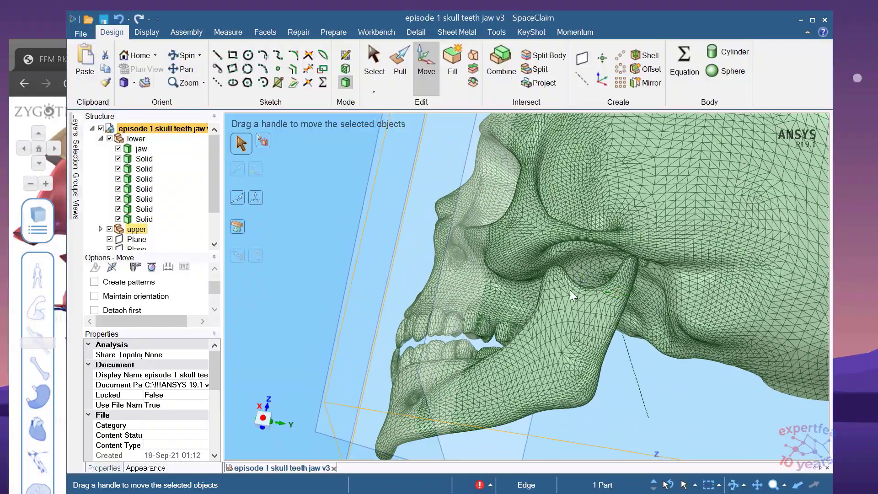
{"action": "scroll", "coordinate": [500, 406], "scroll_direction": "up", "scroll_amount": 4}
{"action": "scroll", "coordinate": [486, 333], "scroll_direction": "down", "scroll_amount": 4}
{"action": "middle_click_drag", "start_coordinate": [508, 335], "coordinate": [533, 359]}
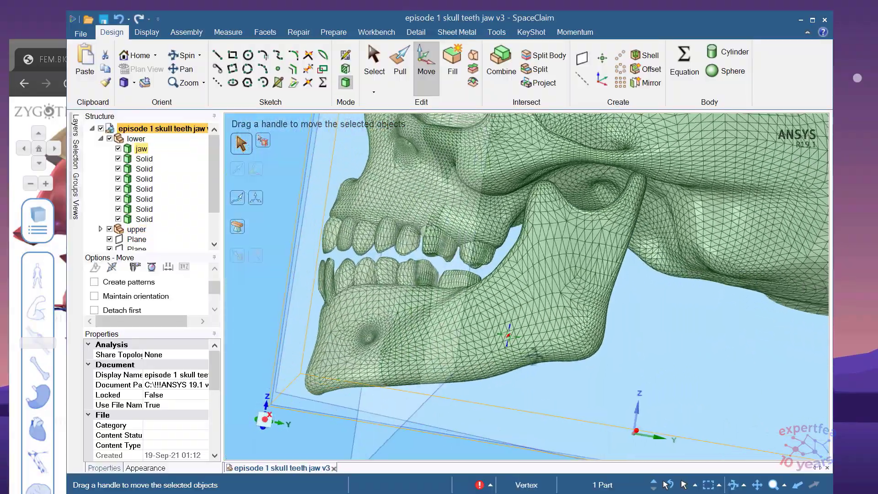
{"action": "scroll", "coordinate": [621, 311], "scroll_direction": "down", "scroll_amount": 5}
{"action": "scroll", "coordinate": [559, 314], "scroll_direction": "up", "scroll_amount": 7}
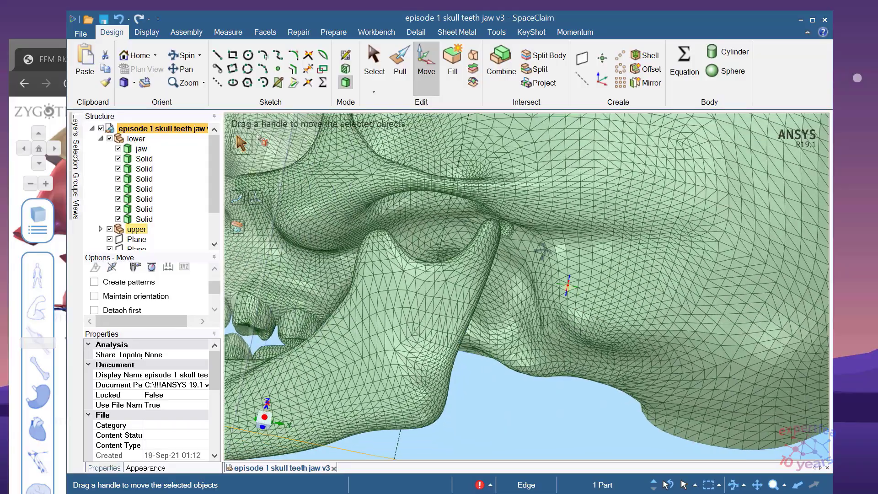
Delete all faces of the rounded bump on the skull right beside the jaw condyle.
{"action": "middle_click_drag", "start_coordinate": [542, 252], "coordinate": [520, 241]}
{"action": "scroll", "coordinate": [518, 242], "scroll_direction": "up", "scroll_amount": 8}
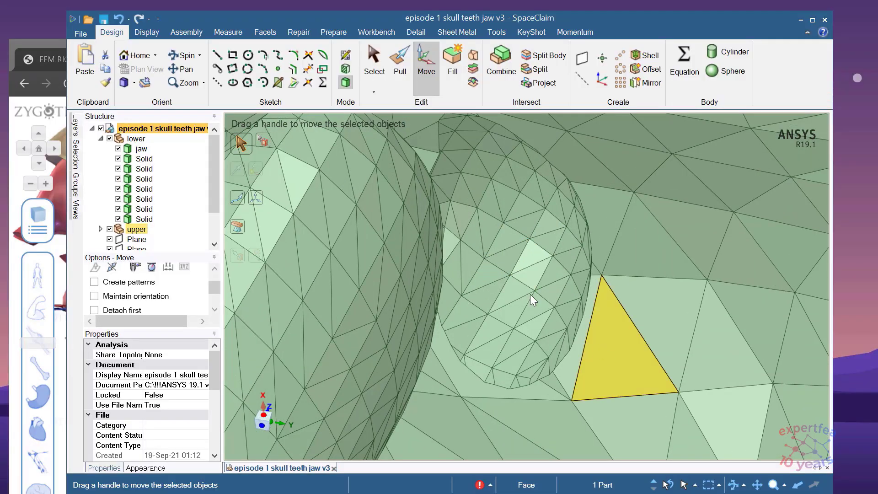
{"action": "left_click", "coordinate": [502, 258]}
{"action": "right_click", "coordinate": [502, 257]}
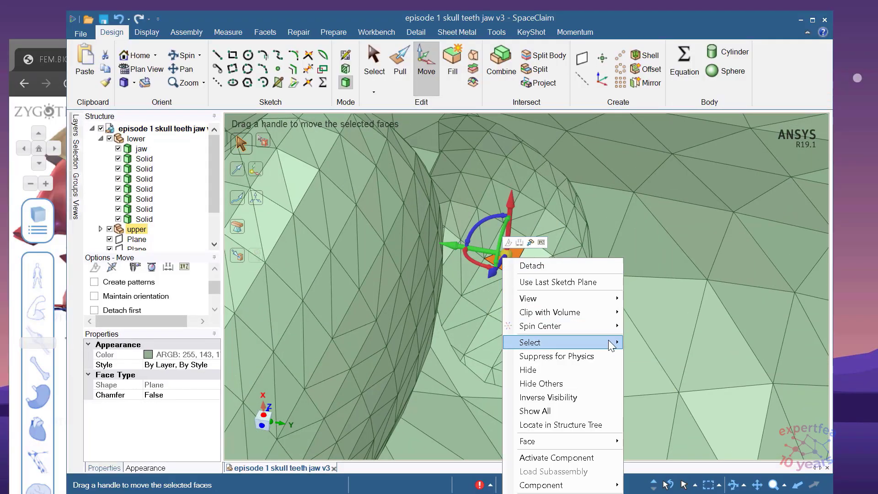
{"action": "mouse_move", "coordinate": [610, 342]}
{"action": "left_click", "coordinate": [665, 397]}
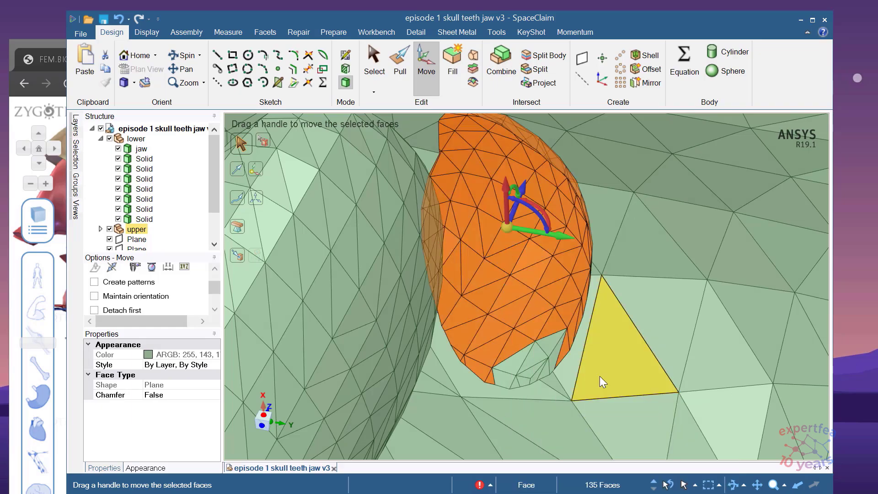
{"action": "scroll", "coordinate": [541, 358], "scroll_direction": "up", "scroll_amount": 2}
{"action": "left_click", "coordinate": [555, 352], "text": "ctrl"}
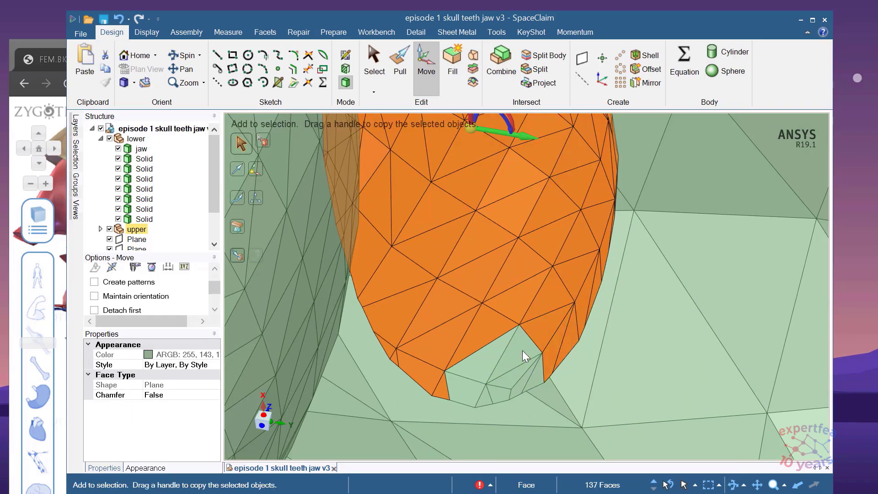
{"action": "left_click", "coordinate": [517, 388], "text": "ctrl"}
{"action": "left_click", "coordinate": [498, 394], "text": "ctrl"}
{"action": "left_click", "coordinate": [540, 371], "text": "ctrl"}
{"action": "left_click", "coordinate": [483, 362], "text": "ctrl"}
{"action": "left_click", "coordinate": [478, 391], "text": "ctrl"}
{"action": "left_click", "coordinate": [483, 396], "text": "ctrl"}
{"action": "middle_click_drag", "start_coordinate": [578, 366], "coordinate": [535, 261]}
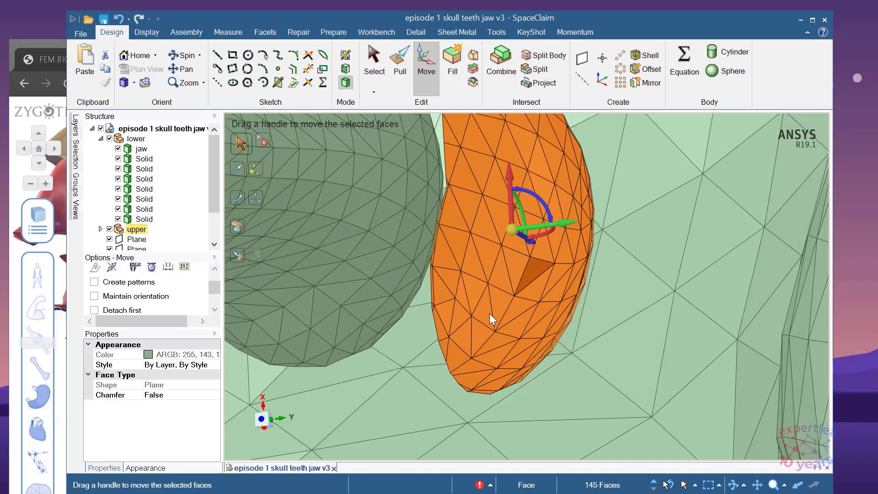
{"action": "key", "text": "Delete"}
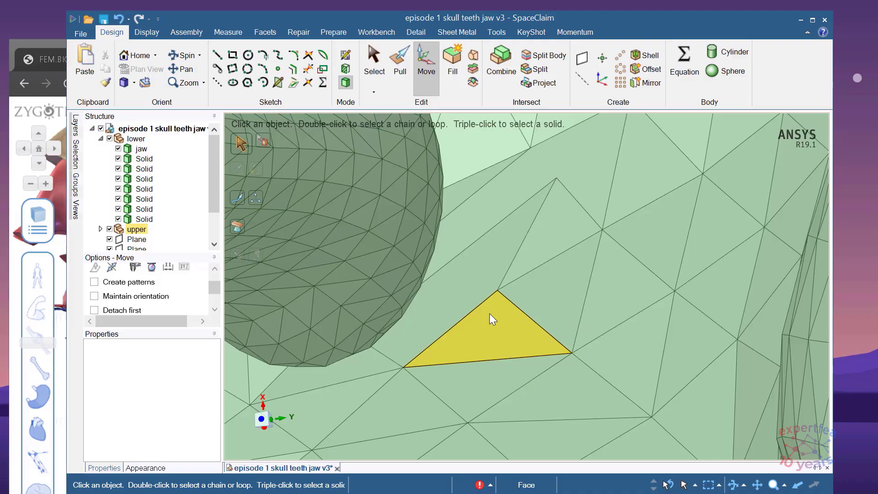
Inspect the cleaned area behind the condyle and the jaw's alignment with the skull from below.
{"action": "scroll", "coordinate": [539, 268], "scroll_direction": "down", "scroll_amount": 6}
{"action": "middle_click_drag", "start_coordinate": [534, 275], "coordinate": [572, 292]}
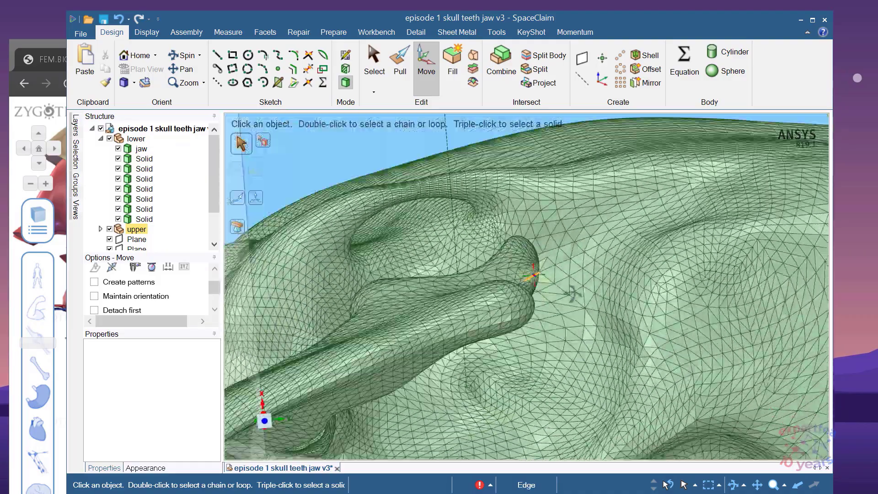
{"action": "scroll", "coordinate": [572, 292], "scroll_direction": "down", "scroll_amount": 8}
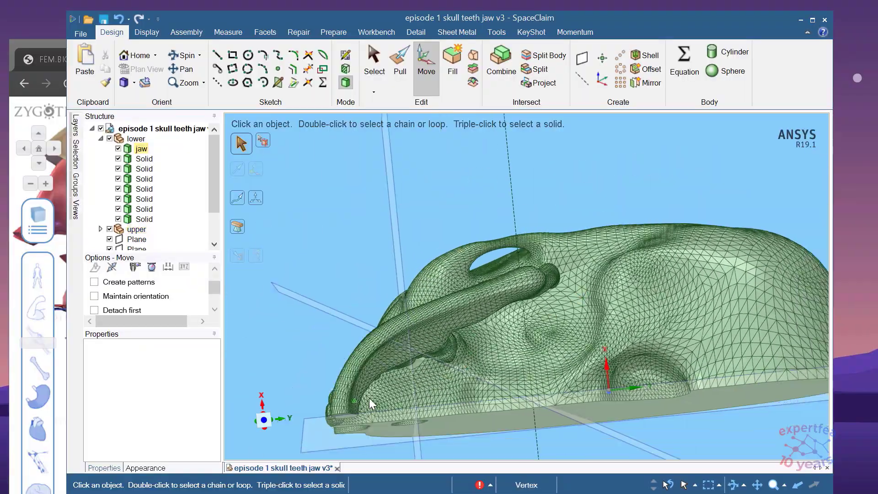
{"action": "middle_click_drag", "start_coordinate": [369, 397], "coordinate": [336, 400]}
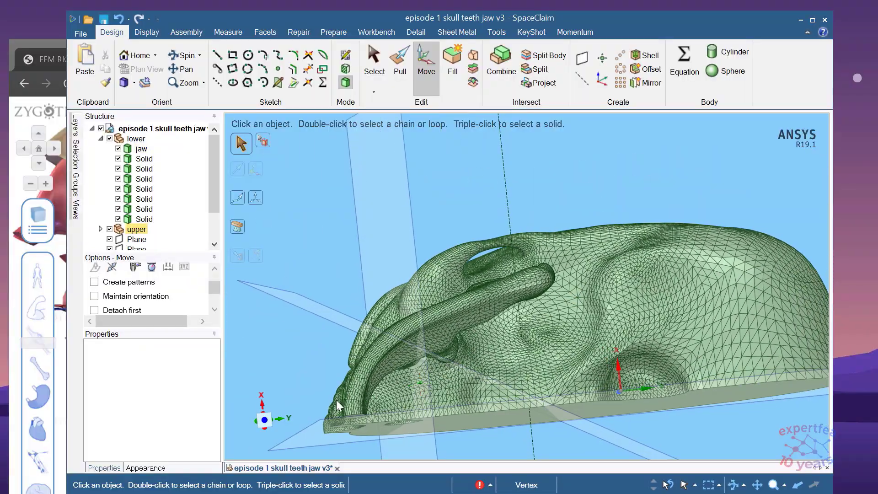
{"action": "left_click", "coordinate": [262, 419]}
{"action": "scroll", "coordinate": [370, 331], "scroll_direction": "up", "scroll_amount": 2}
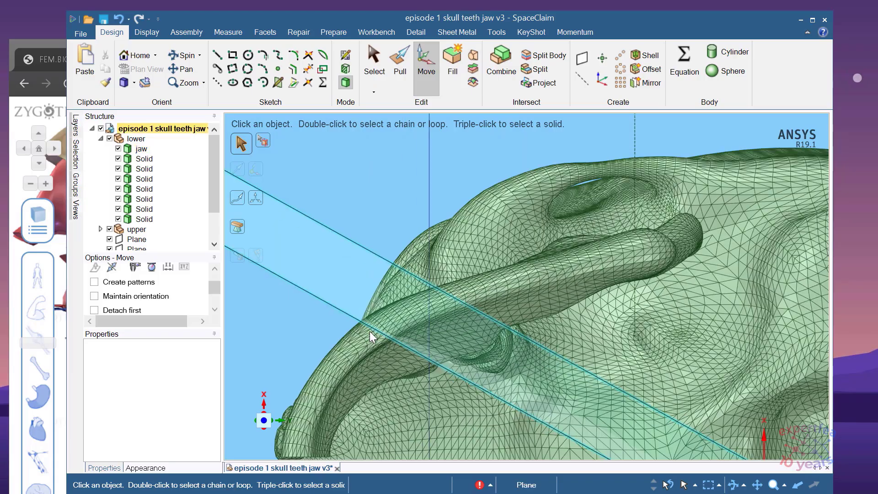
{"action": "scroll", "coordinate": [388, 338], "scroll_direction": "up", "scroll_amount": 6}
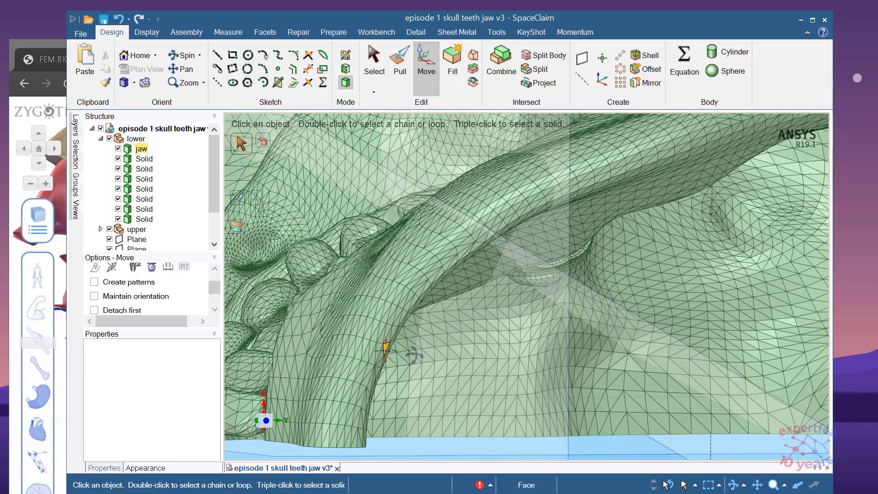
{"action": "middle_click_drag", "start_coordinate": [414, 355], "coordinate": [370, 281]}
{"action": "scroll", "coordinate": [385, 297], "scroll_direction": "up", "scroll_amount": 3}
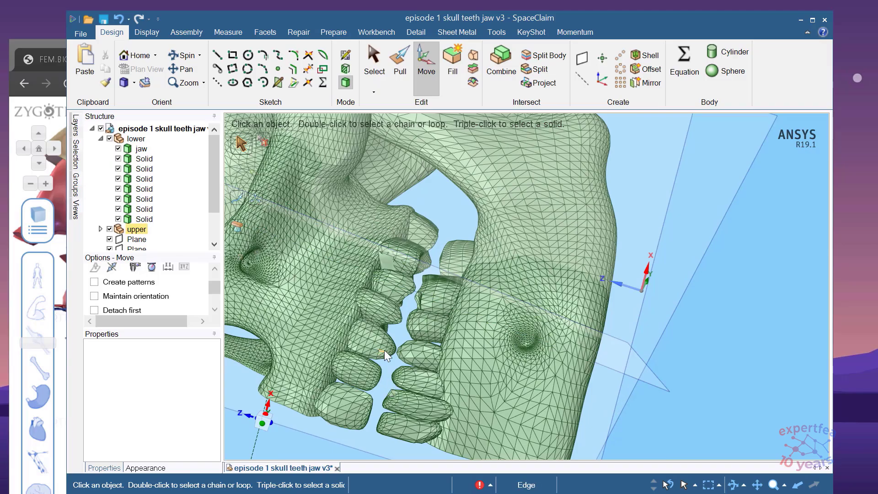
Check the alignment of the upper and lower teeth from the front and from angled views.
{"action": "left_click", "coordinate": [262, 424]}
{"action": "scroll", "coordinate": [442, 334], "scroll_direction": "down", "scroll_amount": 4}
{"action": "scroll", "coordinate": [459, 208], "scroll_direction": "up", "scroll_amount": 4}
{"action": "scroll", "coordinate": [562, 311], "scroll_direction": "down", "scroll_amount": 2}
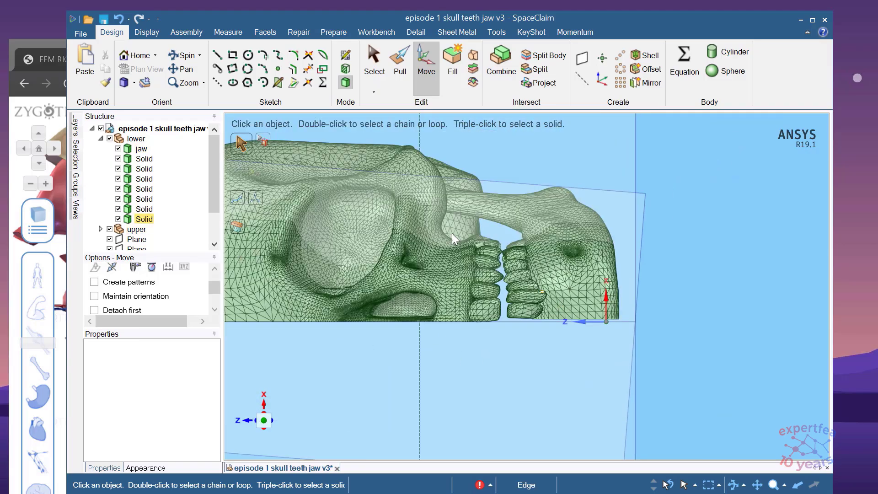
{"action": "scroll", "coordinate": [452, 233], "scroll_direction": "up", "scroll_amount": 2}
{"action": "mouse_move", "coordinate": [438, 280]}
{"action": "middle_mouse_down"}
{"action": "mouse_move", "coordinate": [526, 207]}
{"action": "mouse_move", "coordinate": [525, 255]}
{"action": "mouse_move", "coordinate": [530, 212]}
{"action": "middle_mouse_up"}
{"action": "scroll", "coordinate": [588, 327], "scroll_direction": "up", "scroll_amount": 4}
{"action": "scroll", "coordinate": [538, 268], "scroll_direction": "down", "scroll_amount": 4}
{"action": "middle_click_drag", "start_coordinate": [542, 268], "coordinate": [539, 343]}
{"action": "scroll", "coordinate": [492, 320], "scroll_direction": "down", "scroll_amount": 4}
{"action": "middle_click_drag", "start_coordinate": [492, 301], "coordinate": [423, 298]}
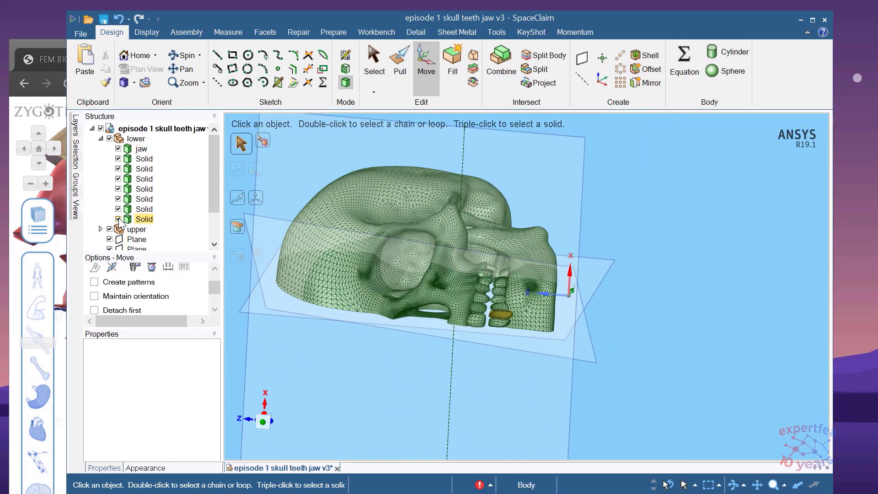
Select the lower jaw component and examine the gap between the upper and lower molars up close.
{"action": "left_click", "coordinate": [135, 140]}
{"action": "middle_click_drag", "start_coordinate": [481, 368], "coordinate": [592, 380]}
{"action": "scroll", "coordinate": [500, 215], "scroll_direction": "up", "scroll_amount": 5}
{"action": "scroll", "coordinate": [530, 304], "scroll_direction": "down", "scroll_amount": 3}
{"action": "scroll", "coordinate": [495, 235], "scroll_direction": "up", "scroll_amount": 4}
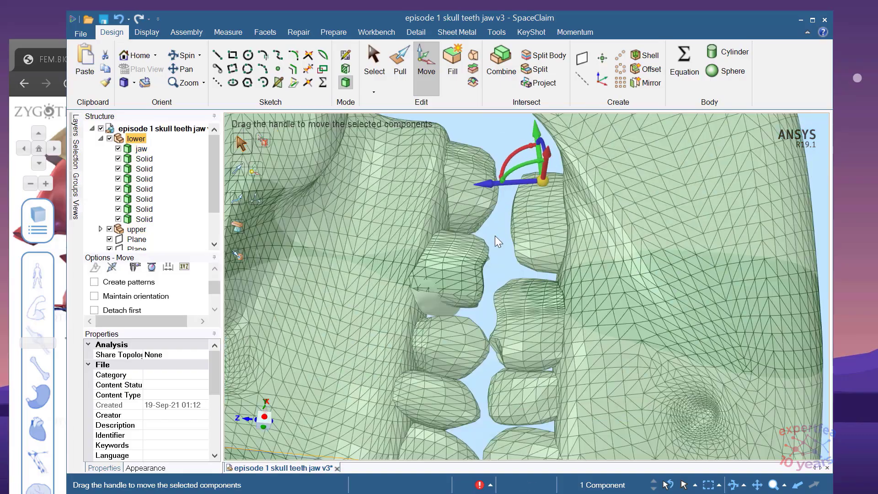
{"action": "scroll", "coordinate": [511, 296], "scroll_direction": "down", "scroll_amount": 1}
{"action": "scroll", "coordinate": [482, 296], "scroll_direction": "up", "scroll_amount": 2}
Isolate the skull and the upper molar with the smooth patch around its base by hiding all other bodies and planes.
{"action": "left_click", "coordinate": [482, 297]}
{"action": "scroll", "coordinate": [482, 296], "scroll_direction": "up", "scroll_amount": 3}
{"action": "key", "text": "s"}
{"action": "scroll", "coordinate": [454, 282], "scroll_direction": "up", "scroll_amount": 2}
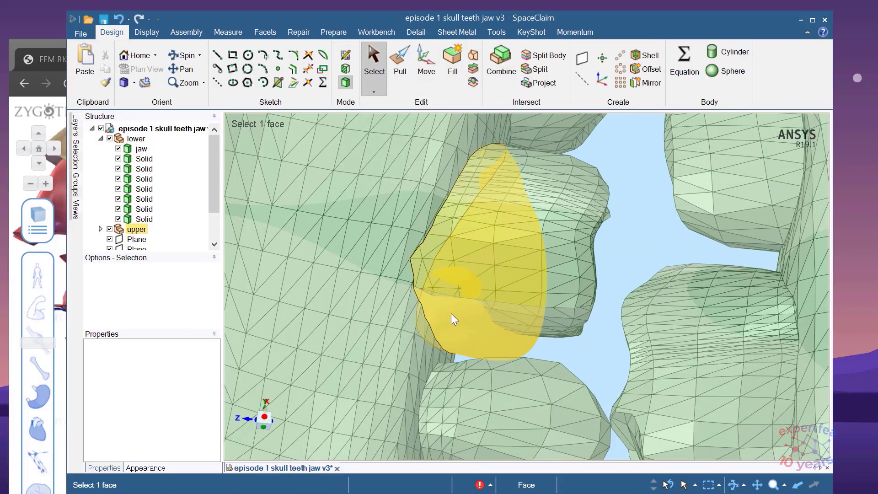
{"action": "left_click", "coordinate": [451, 314]}
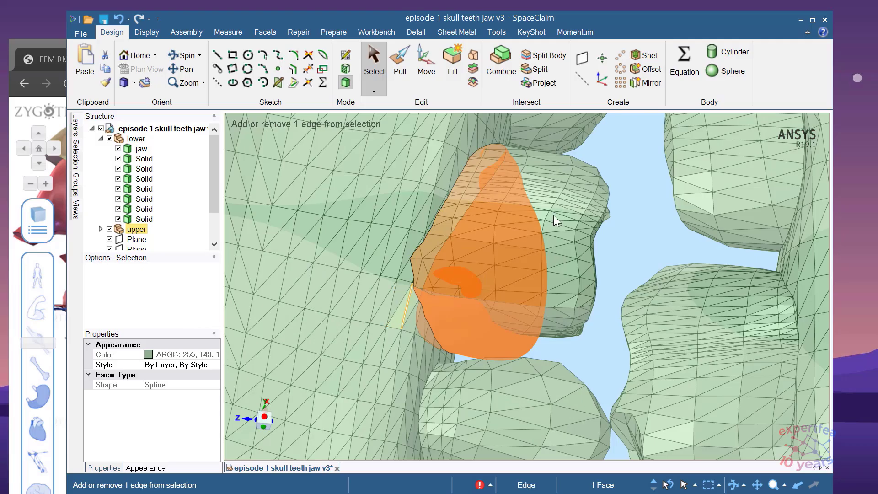
{"action": "left_click", "coordinate": [550, 226], "text": "ctrl"}
{"action": "right_click", "coordinate": [550, 227]}
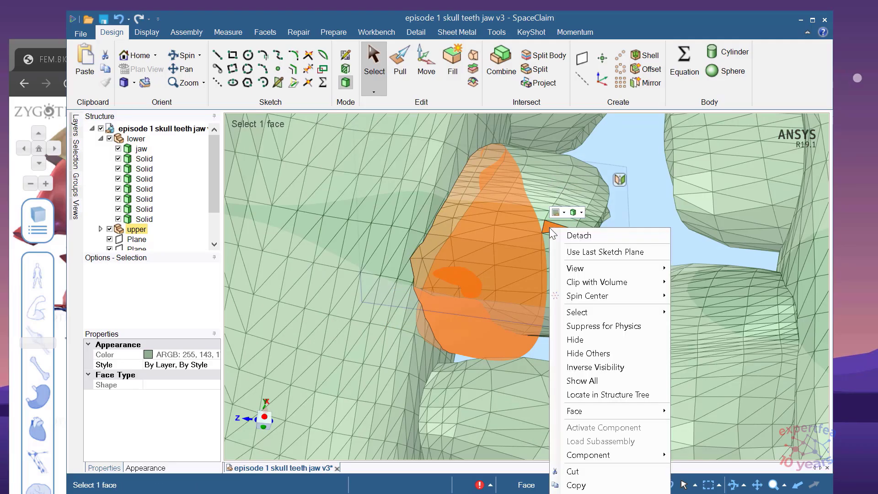
{"action": "left_click", "coordinate": [600, 361]}
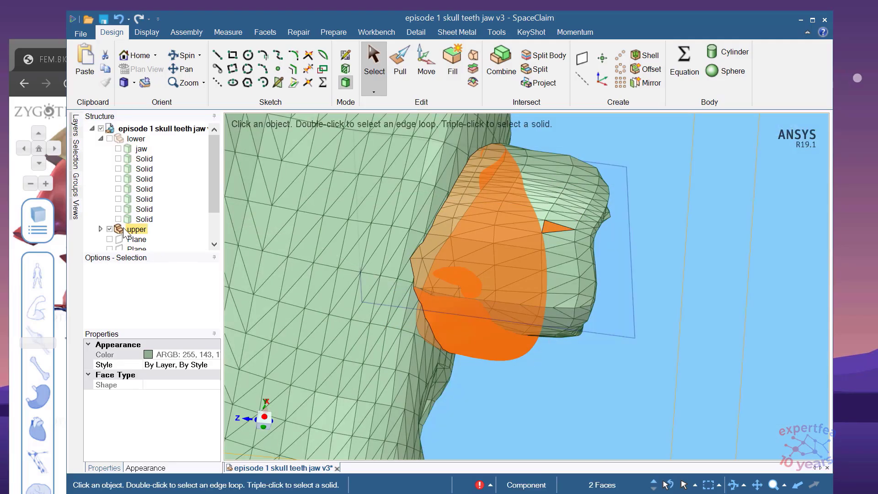
Temporarily hide the isolated upper molar to inspect the smooth skull face beneath it, and show Solid1 again.
{"action": "left_click", "coordinate": [606, 256]}
{"action": "middle_click_drag", "start_coordinate": [582, 346], "coordinate": [438, 288]}
{"action": "scroll", "coordinate": [528, 321], "scroll_direction": "up", "scroll_amount": 3}
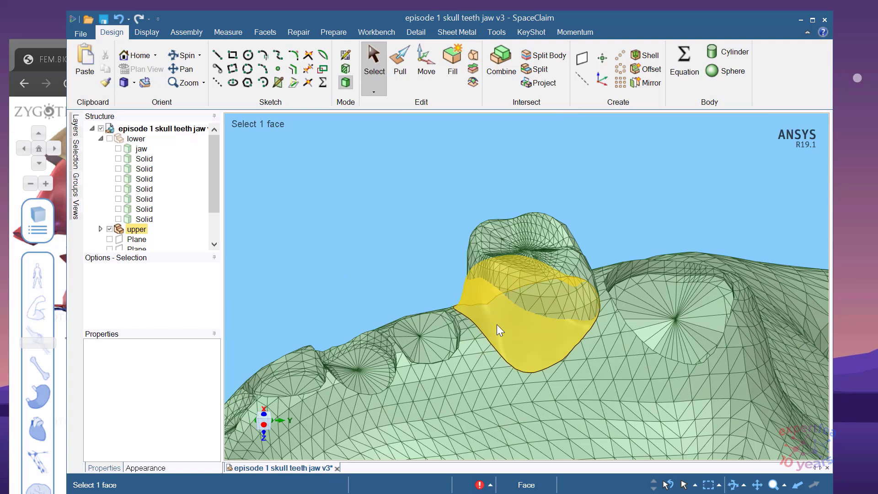
{"action": "scroll", "coordinate": [513, 241], "scroll_direction": "up", "scroll_amount": 4}
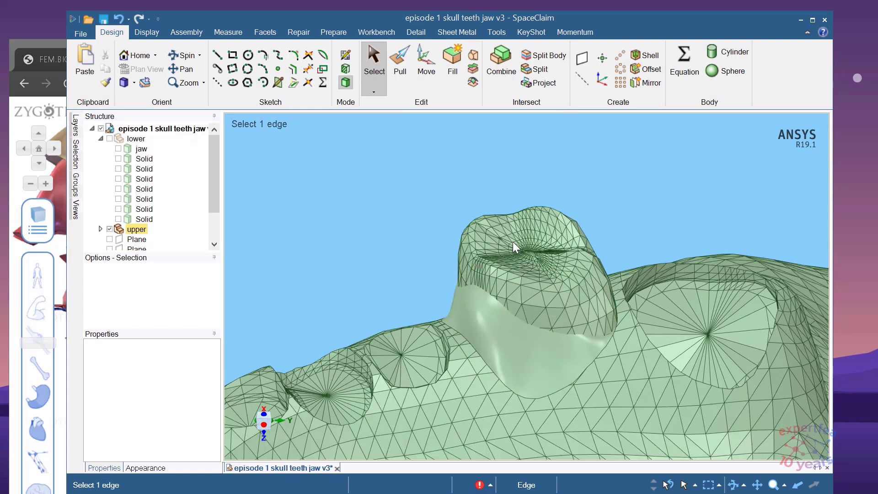
{"action": "right_click", "coordinate": [486, 216]}
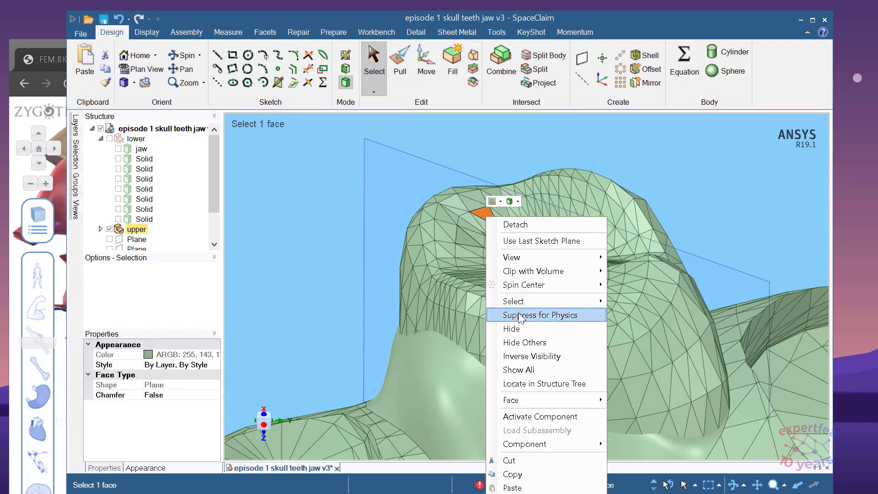
{"action": "left_click", "coordinate": [520, 327]}
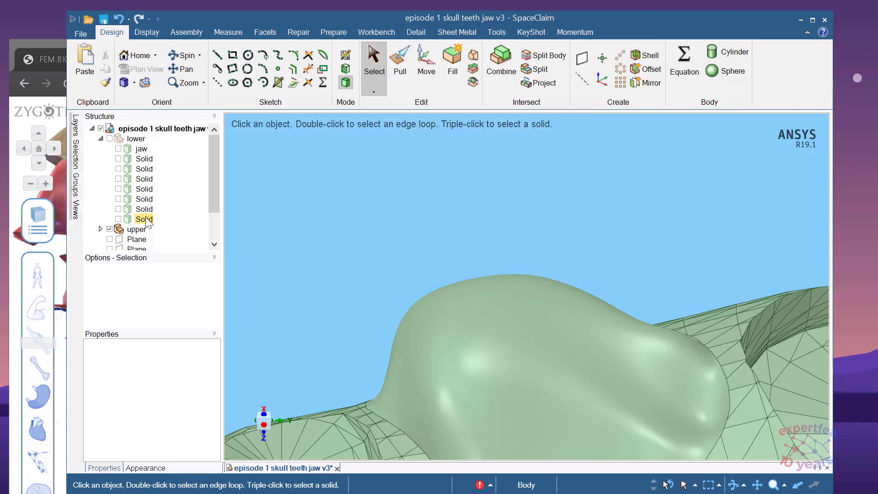
{"action": "scroll", "coordinate": [140, 211], "scroll_direction": "down", "scroll_amount": 2}
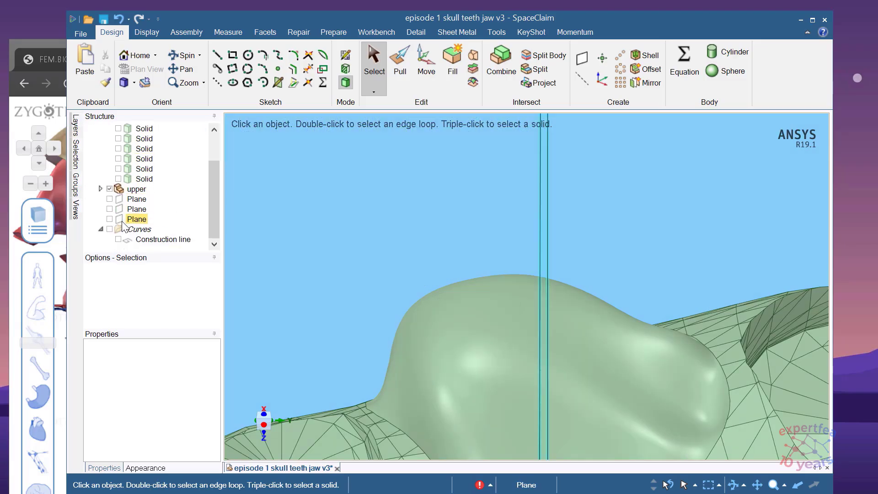
{"action": "left_click", "coordinate": [101, 189]}
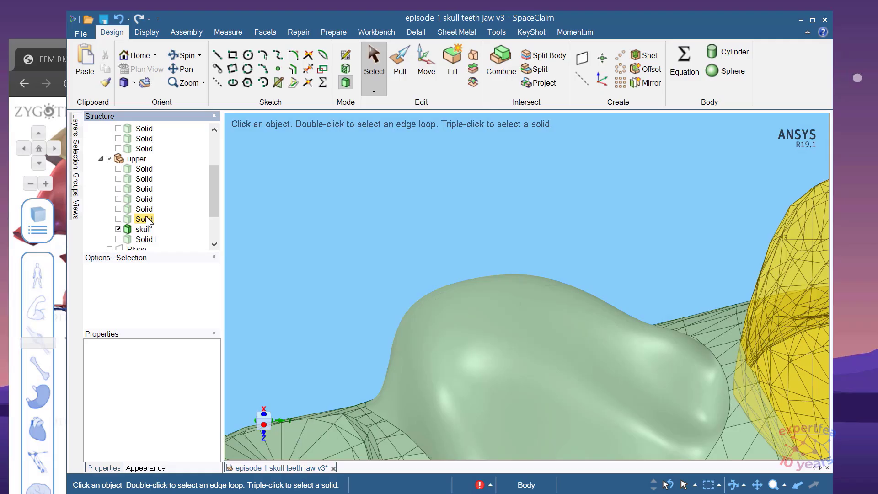
{"action": "left_click", "coordinate": [118, 240]}
{"action": "scroll", "coordinate": [327, 215], "scroll_direction": "down", "scroll_amount": 2}
{"action": "middle_click_drag", "start_coordinate": [363, 244], "coordinate": [354, 226]}
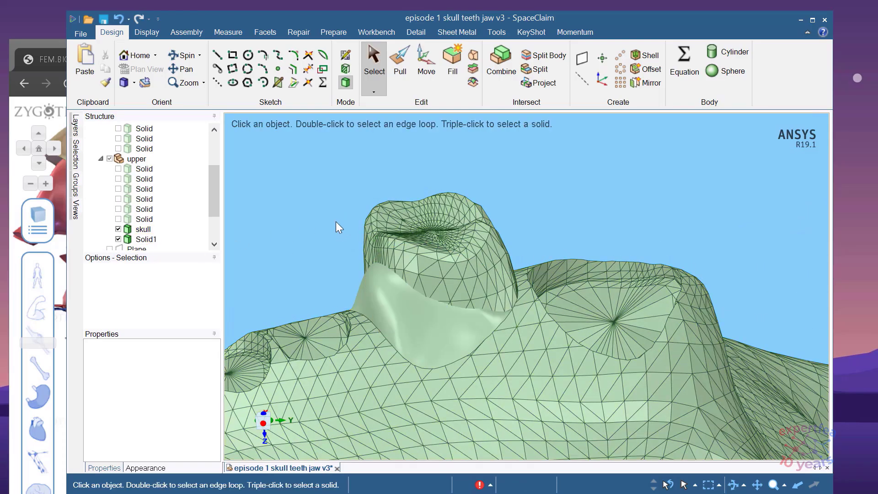
Show the last plane in the structure, which crosses the isolated upper molar.
{"action": "scroll", "coordinate": [348, 224], "scroll_direction": "up", "scroll_amount": 3}
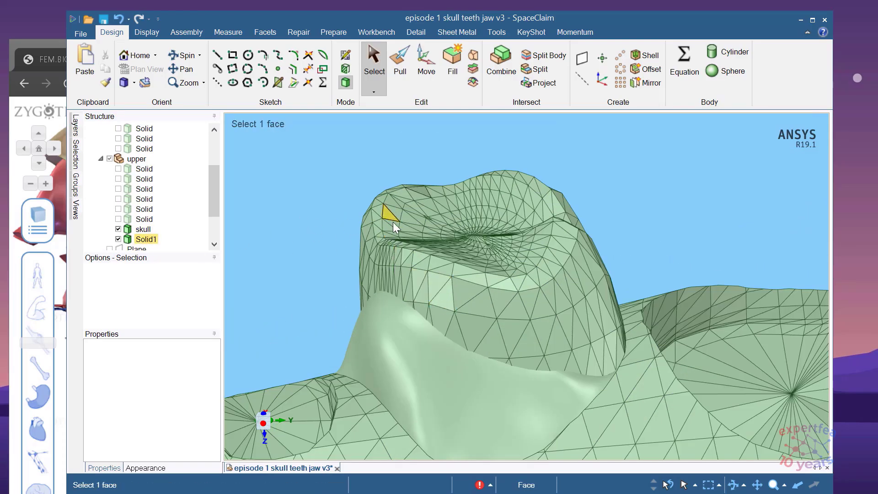
{"action": "scroll", "coordinate": [392, 206], "scroll_direction": "up", "scroll_amount": 2}
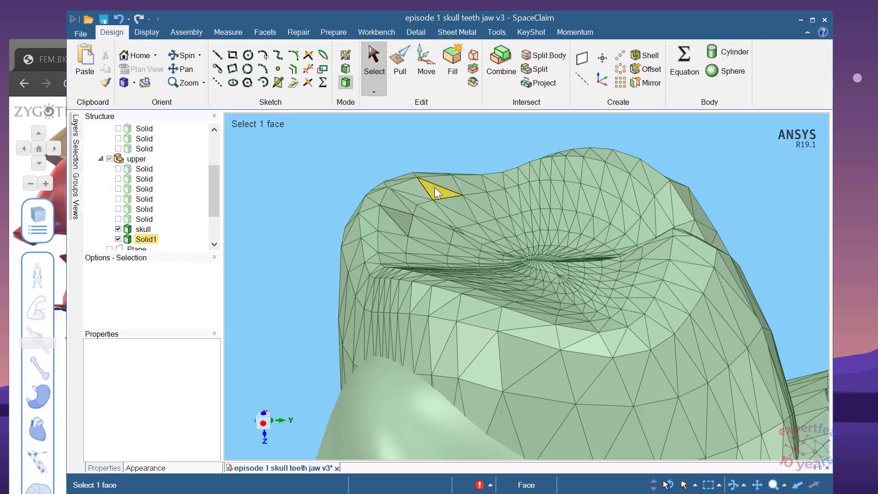
{"action": "scroll", "coordinate": [146, 215], "scroll_direction": "down", "scroll_amount": 2}
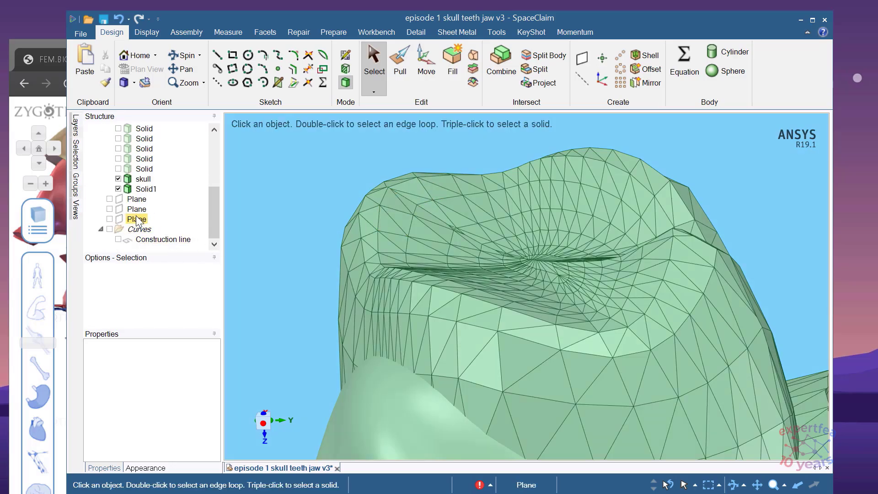
{"action": "left_click", "coordinate": [109, 219]}
{"action": "scroll", "coordinate": [262, 246], "scroll_direction": "down", "scroll_amount": 3}
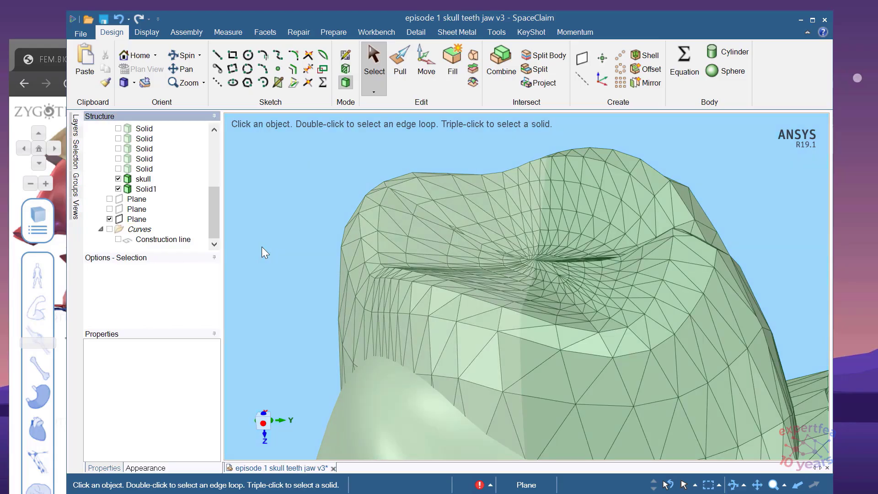
Delete the last plane in the structure, which crosses the isolated upper molar.
{"action": "middle_click_drag", "start_coordinate": [284, 265], "coordinate": [448, 276]}
{"action": "scroll", "coordinate": [446, 261], "scroll_direction": "up", "scroll_amount": 3}
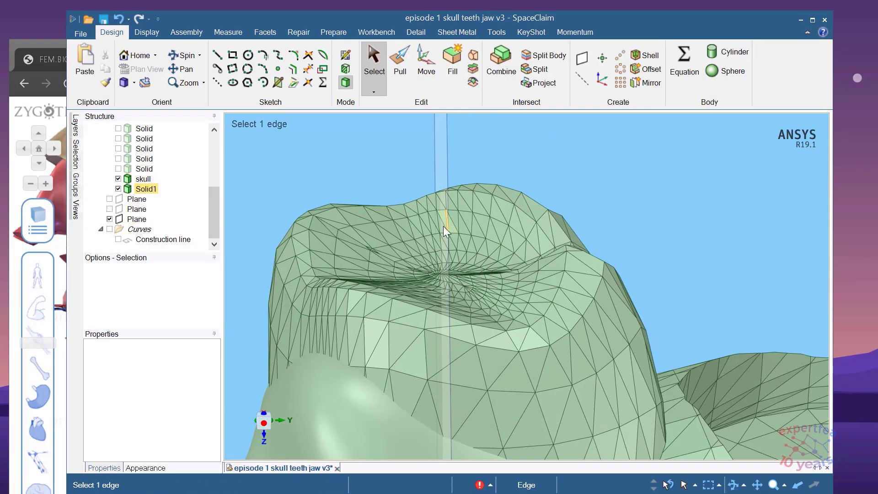
{"action": "mouse_move", "coordinate": [483, 223]}
{"action": "middle_mouse_down"}
{"action": "mouse_move", "coordinate": [527, 286]}
{"action": "mouse_move", "coordinate": [530, 310]}
{"action": "middle_mouse_up"}
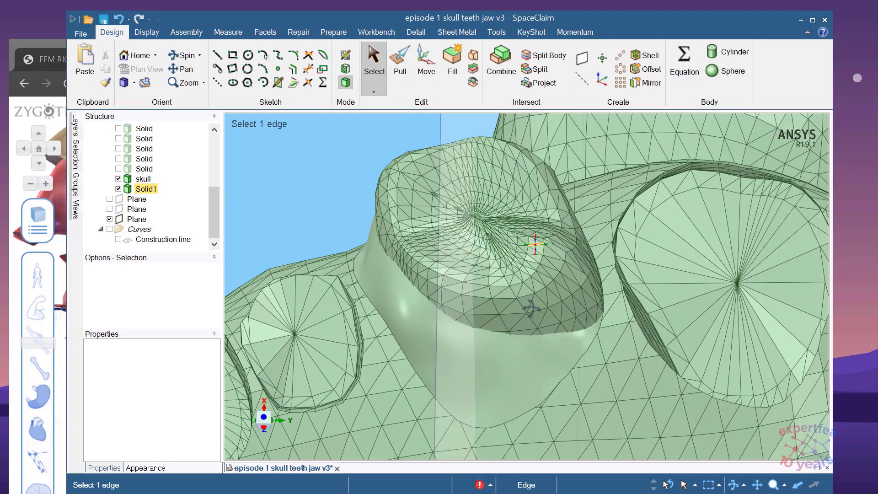
{"action": "left_click", "coordinate": [136, 219]}
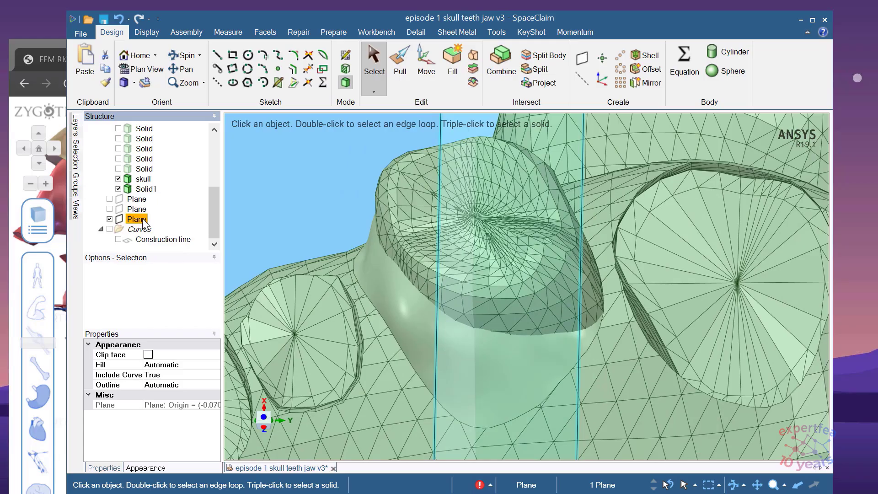
{"action": "key", "text": "Delete"}
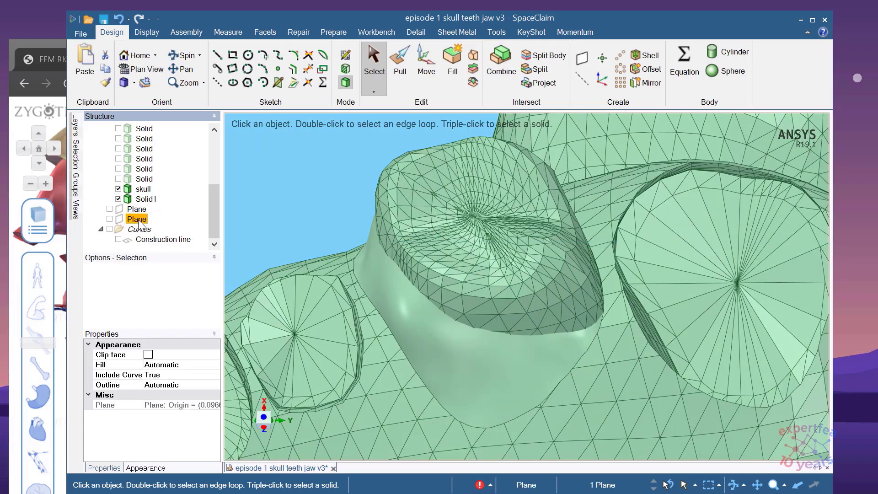
Show the remaining last plane in the structure and examine where it cuts diagonally across the upper molar.
{"action": "scroll", "coordinate": [397, 217], "scroll_direction": "down", "scroll_amount": 5}
{"action": "left_click", "coordinate": [109, 219]}
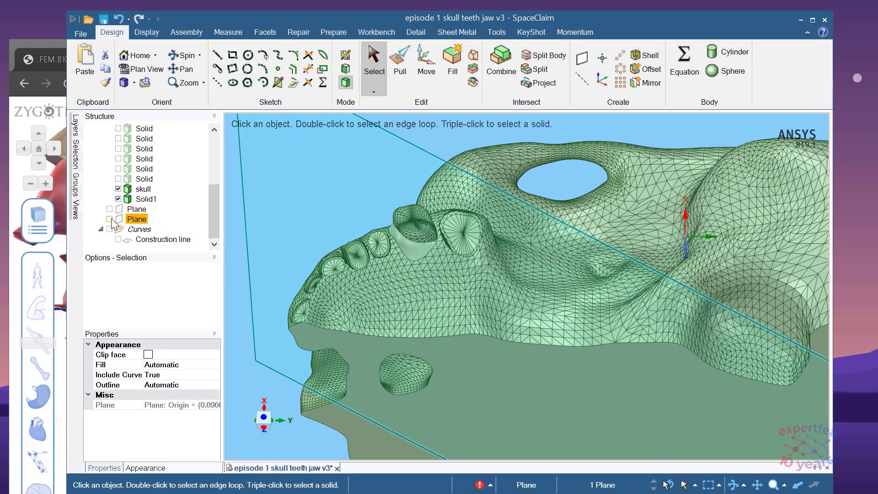
{"action": "left_click", "coordinate": [109, 219]}
{"action": "middle_click_drag", "start_coordinate": [383, 228], "coordinate": [392, 243]}
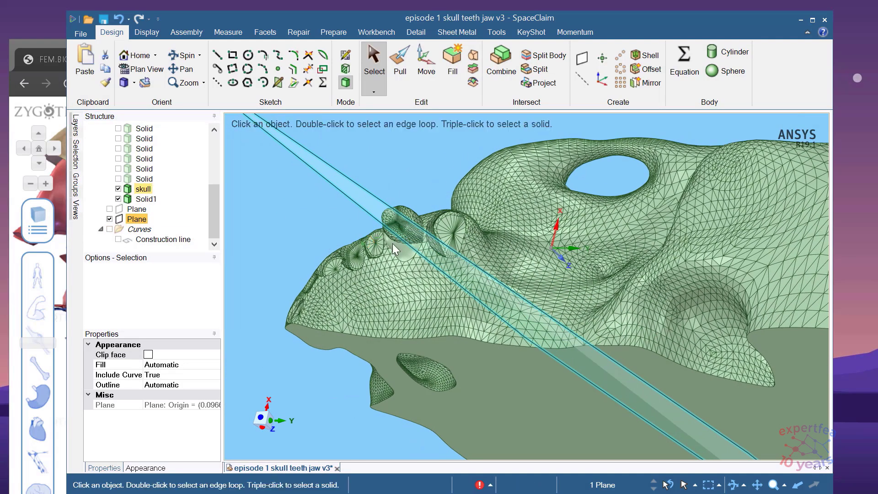
{"action": "scroll", "coordinate": [375, 204], "scroll_direction": "up", "scroll_amount": 6}
{"action": "middle_click_drag", "start_coordinate": [399, 330], "coordinate": [396, 311]}
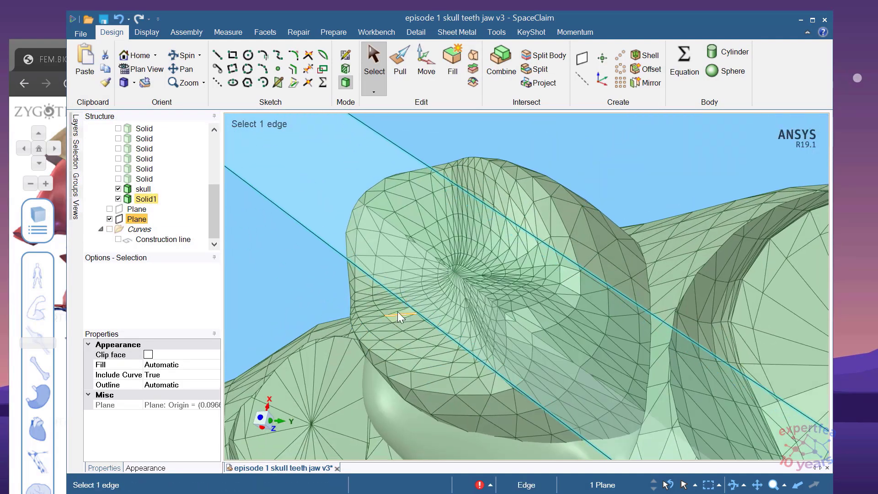
Select one triangular facet on the upper molar and examine the faceted surface around it.
{"action": "left_click", "coordinate": [380, 267]}
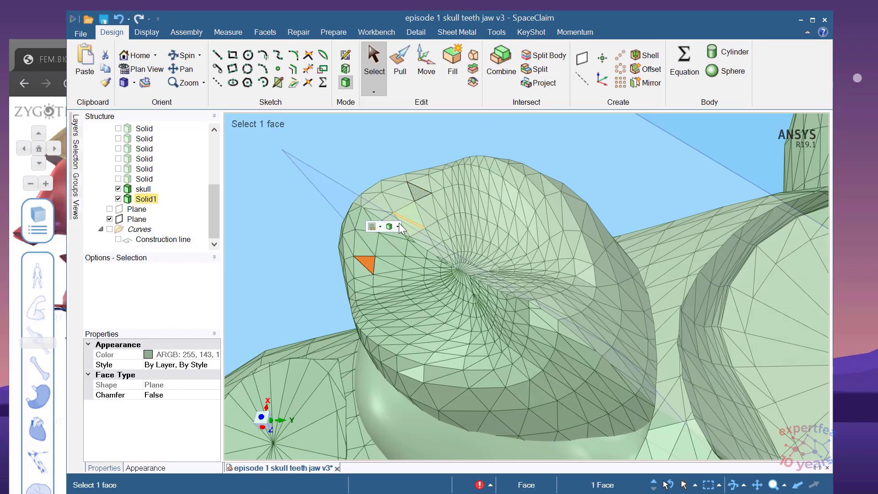
{"action": "scroll", "coordinate": [400, 224], "scroll_direction": "down", "scroll_amount": 2}
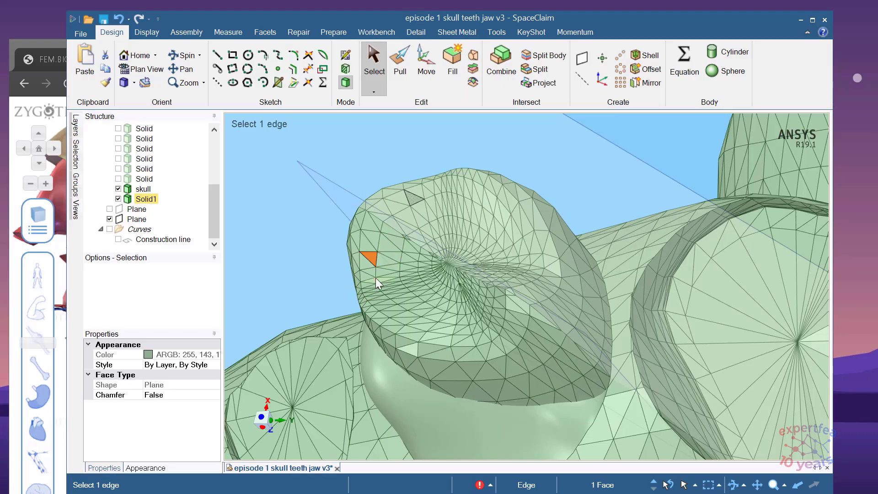
{"action": "middle_click_drag", "start_coordinate": [375, 286], "coordinate": [377, 252]}
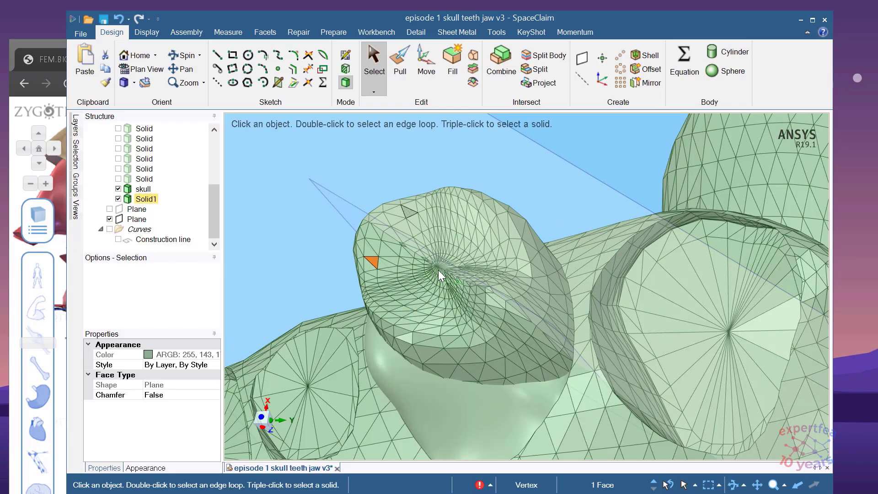
{"action": "middle_click_drag", "start_coordinate": [536, 327], "coordinate": [438, 292]}
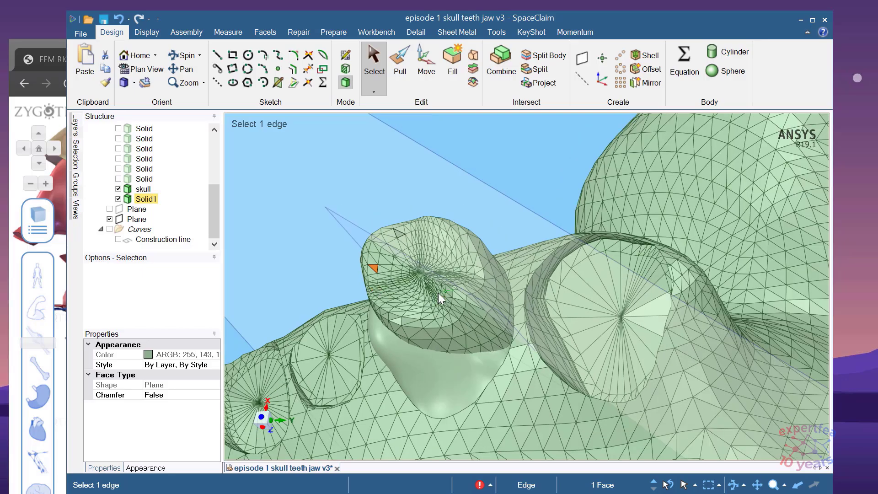
{"action": "scroll", "coordinate": [416, 256], "scroll_direction": "up", "scroll_amount": 2}
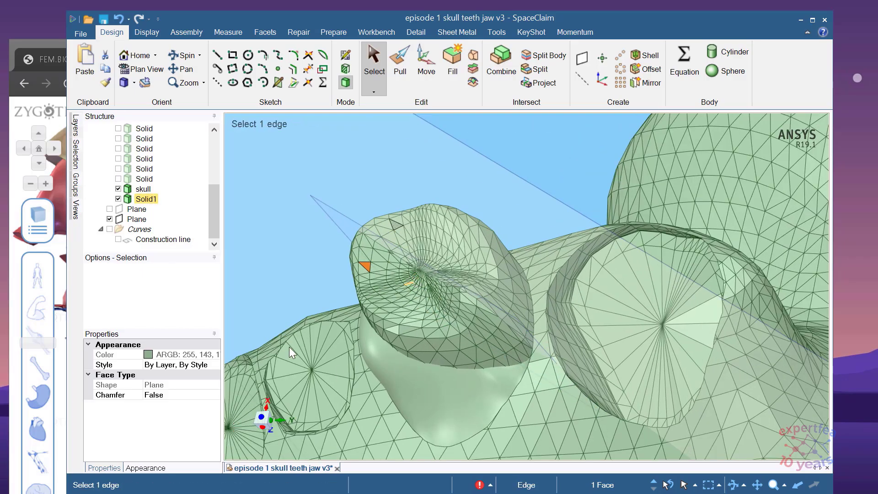
Collapse the selection options pane to give the structure tree more room, and clear the selection of Solid1.
{"action": "left_click", "coordinate": [144, 198]}
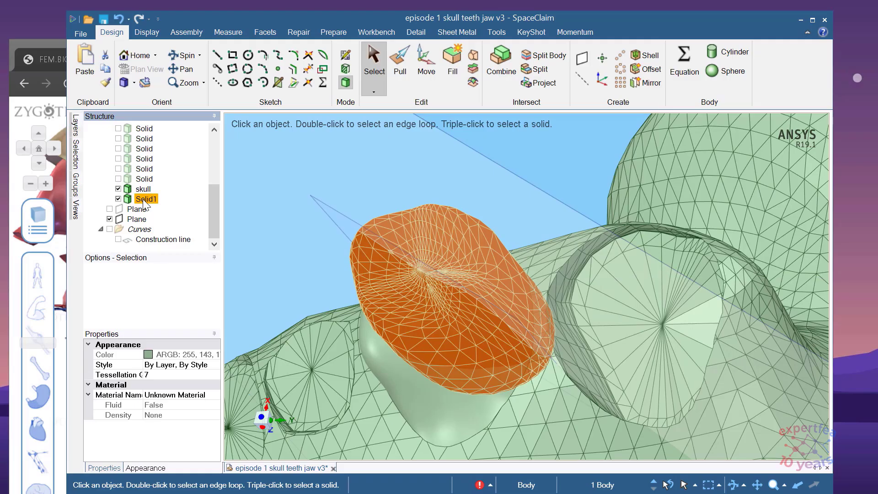
{"action": "right_click", "coordinate": [145, 204]}
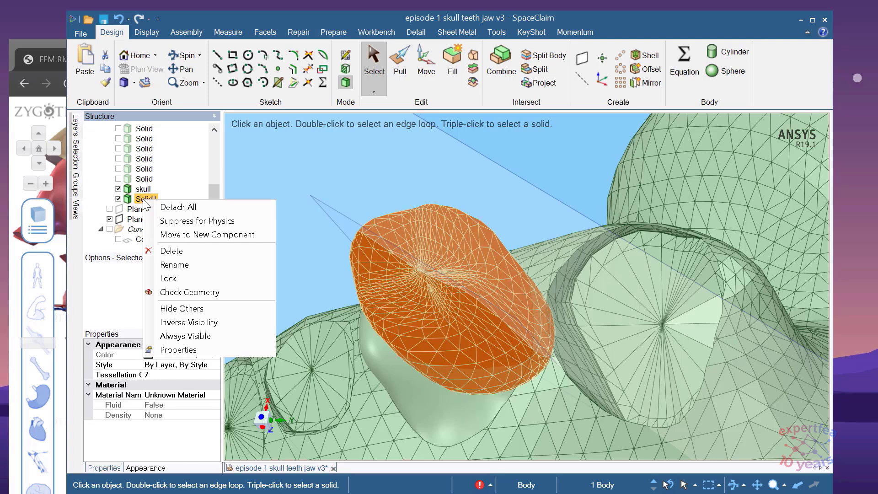
{"action": "left_click", "coordinate": [121, 305]}
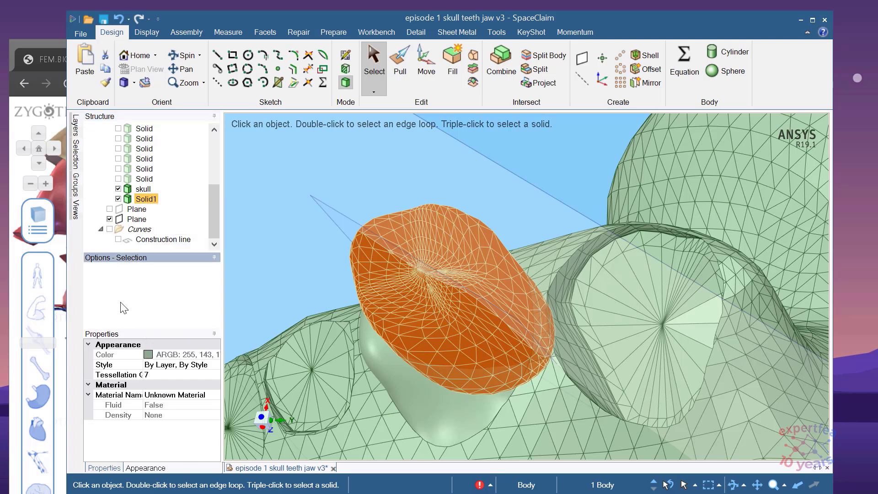
{"action": "left_click", "coordinate": [214, 257]}
{"action": "left_click", "coordinate": [565, 157]}
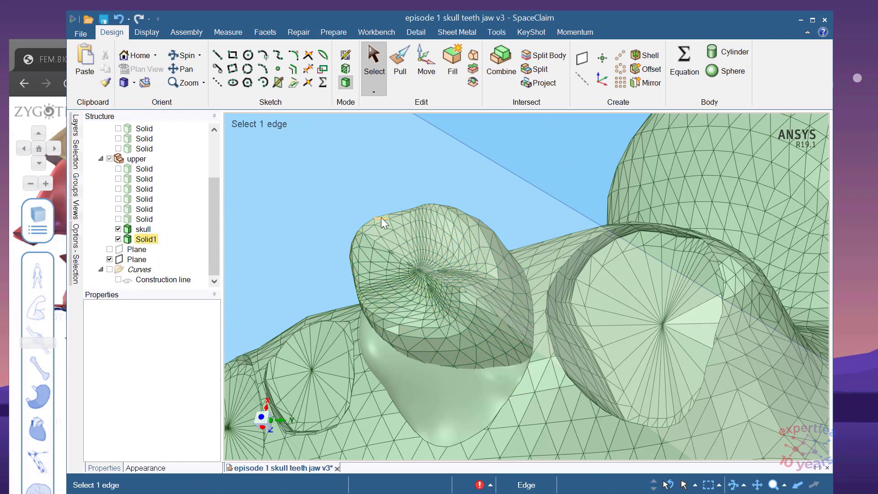
Detach all faces of the upper molar Solid1 into separate surfaces.
{"action": "left_click", "coordinate": [153, 238]}
{"action": "right_click", "coordinate": [153, 238]}
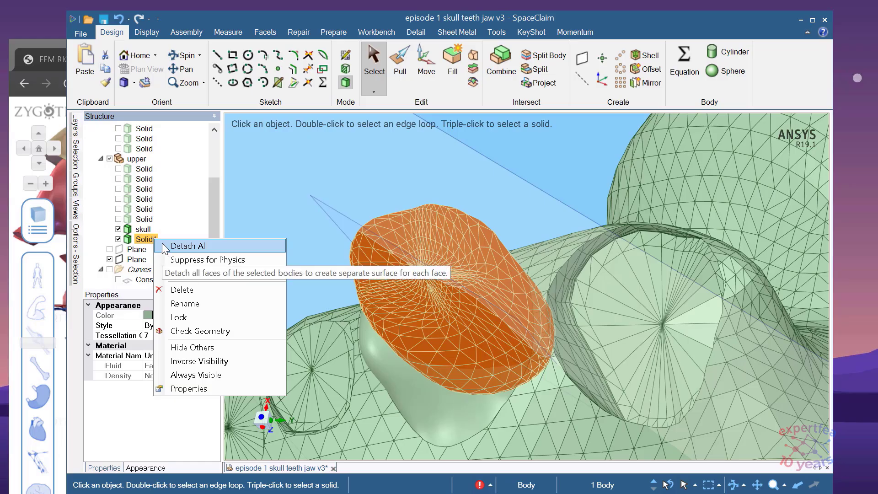
{"action": "left_click", "coordinate": [145, 219]}
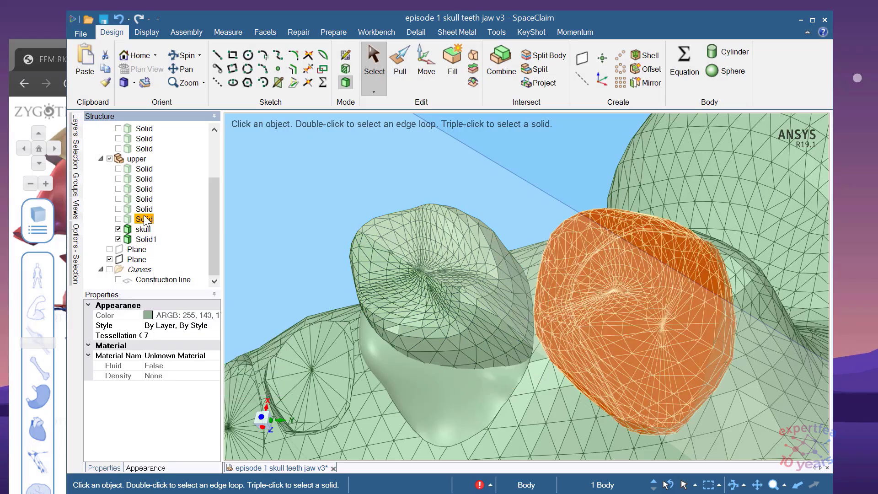
{"action": "right_click", "coordinate": [145, 218]}
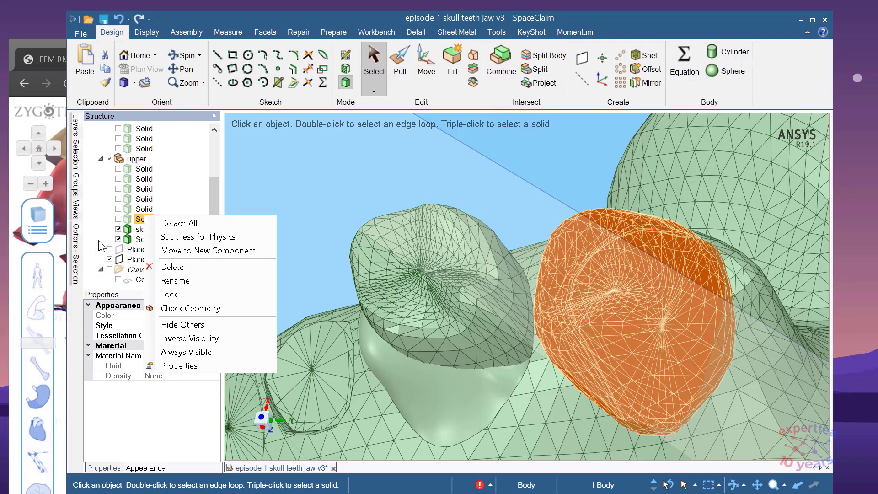
{"action": "left_click", "coordinate": [148, 240]}
{"action": "right_click", "coordinate": [147, 243]}
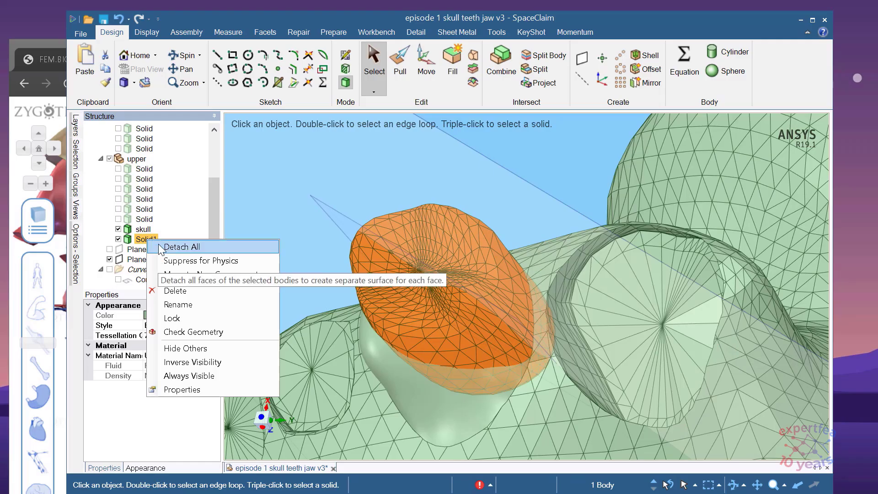
{"action": "left_click", "coordinate": [181, 247]}
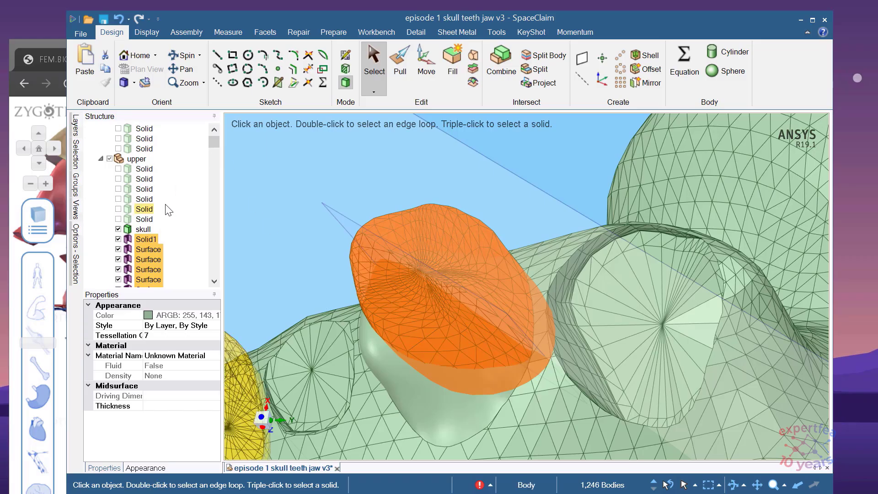
Isolate the detached molar surfaces by hiding all other bodies, and clear the selection.
{"action": "scroll", "coordinate": [182, 207], "scroll_direction": "down", "scroll_amount": 2}
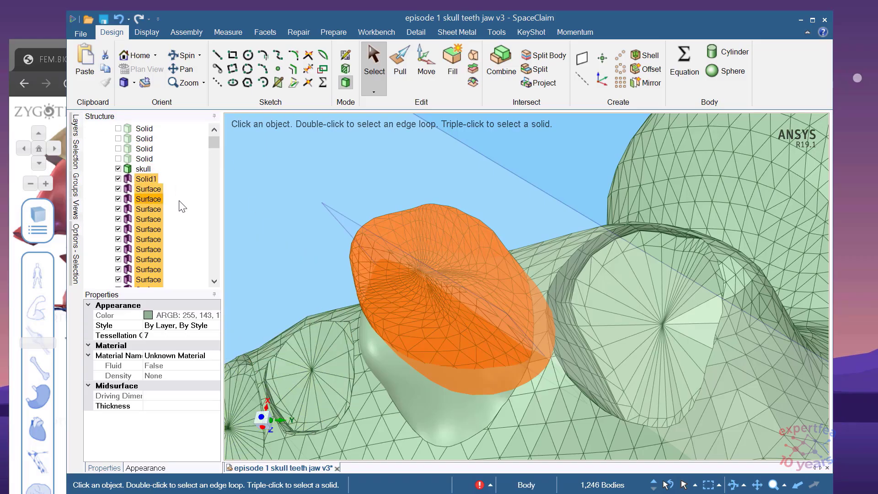
{"action": "right_click", "coordinate": [150, 188]}
{"action": "left_click", "coordinate": [235, 311]}
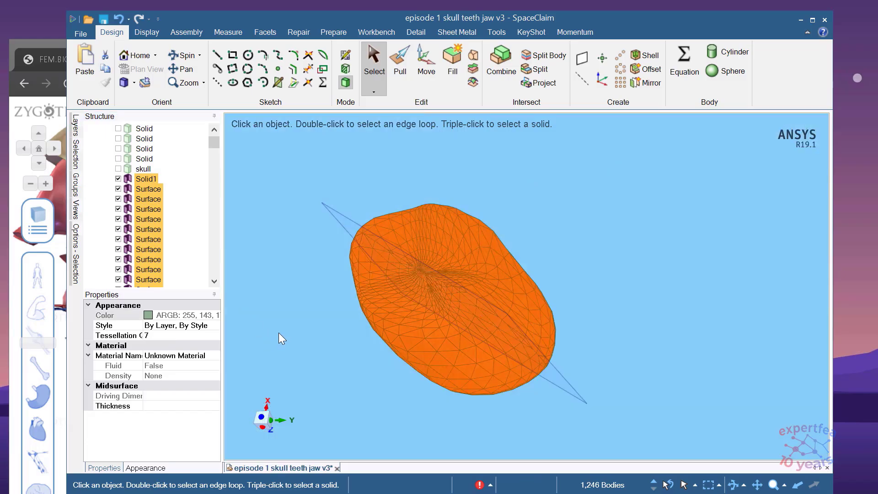
{"action": "left_click", "coordinate": [300, 275]}
Examine the detached molar facets up close, select the Solid1 surface and look through the list of separate surfaces.
{"action": "middle_click_drag", "start_coordinate": [551, 325], "coordinate": [339, 260]}
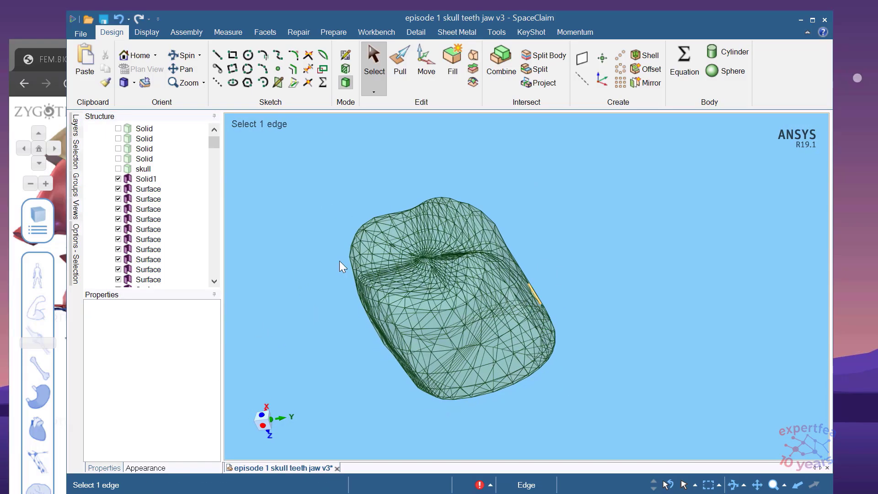
{"action": "scroll", "coordinate": [372, 245], "scroll_direction": "up", "scroll_amount": 3}
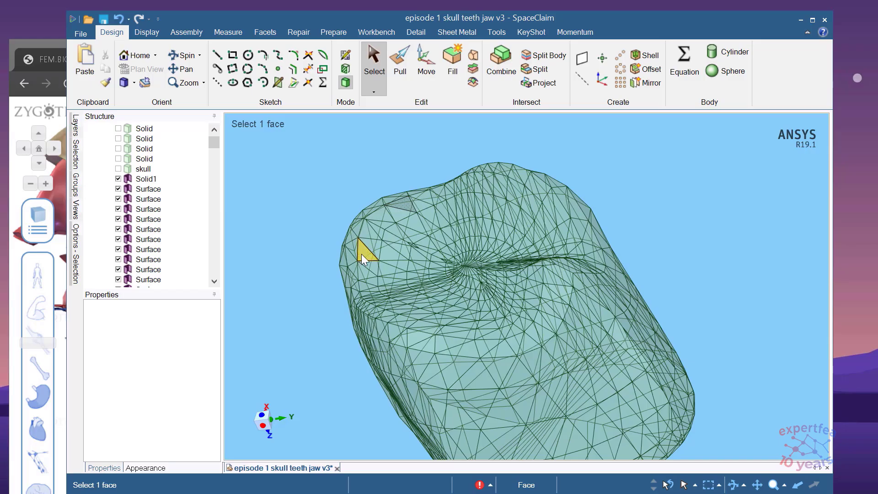
{"action": "left_click", "coordinate": [146, 179]}
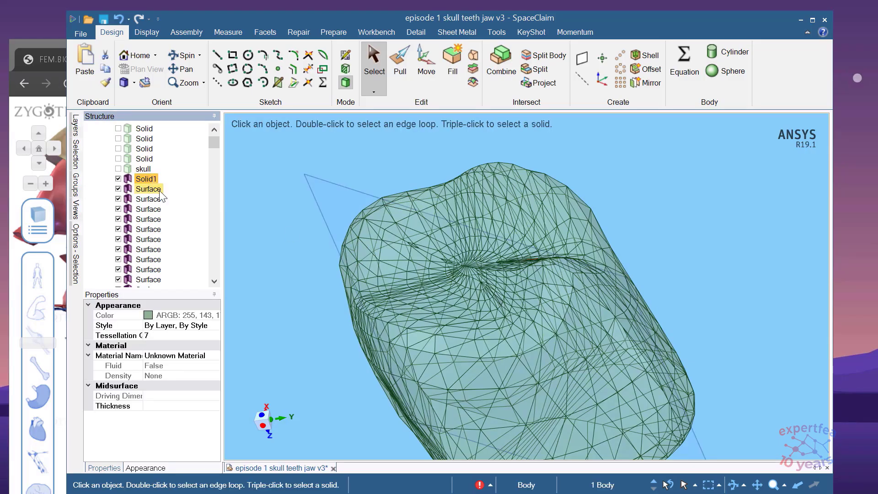
{"action": "scroll", "coordinate": [325, 236], "scroll_direction": "down", "scroll_amount": 3}
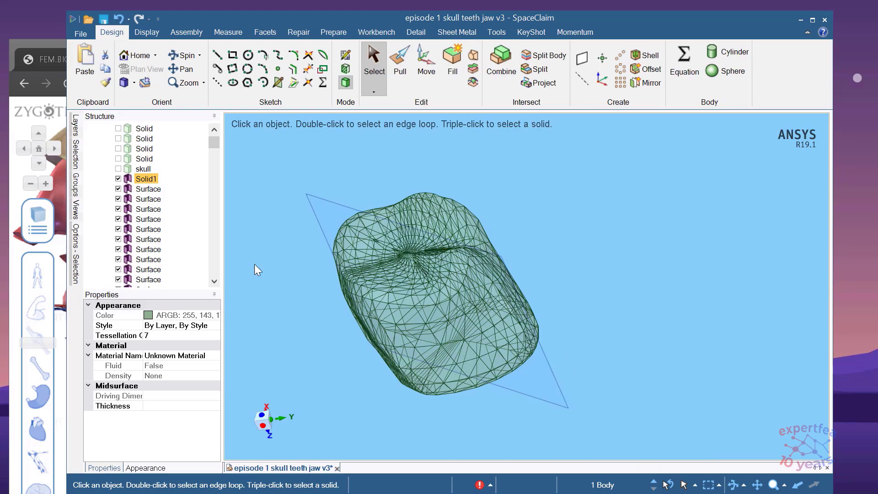
{"action": "scroll", "coordinate": [173, 229], "scroll_direction": "down", "scroll_amount": 2}
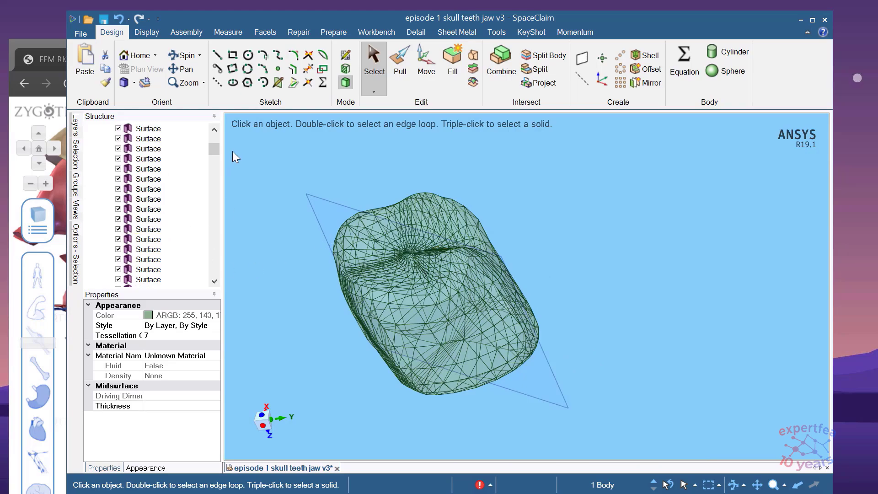
Select the tooth's whole range of surface bodies in the structure tree, examine where it begins and ends, and clear the selection.
{"action": "scroll", "coordinate": [214, 238], "scroll_direction": "down", "scroll_amount": 2}
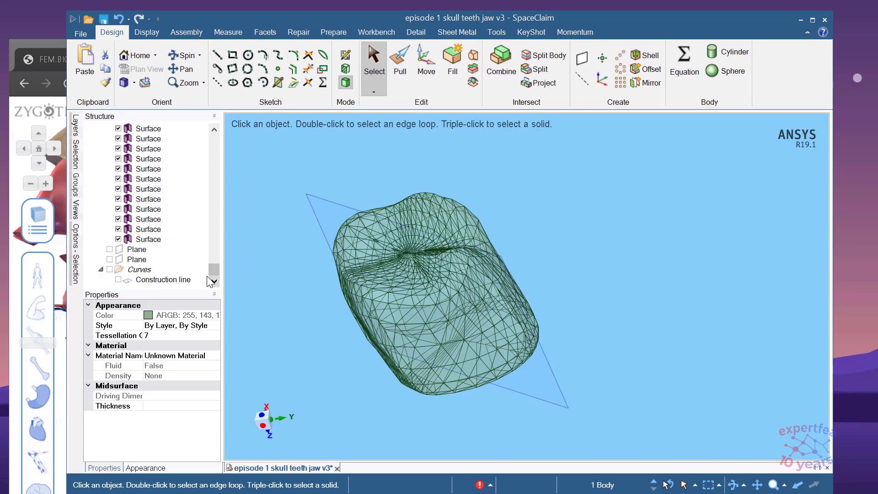
{"action": "left_click", "coordinate": [152, 221], "text": "shift"}
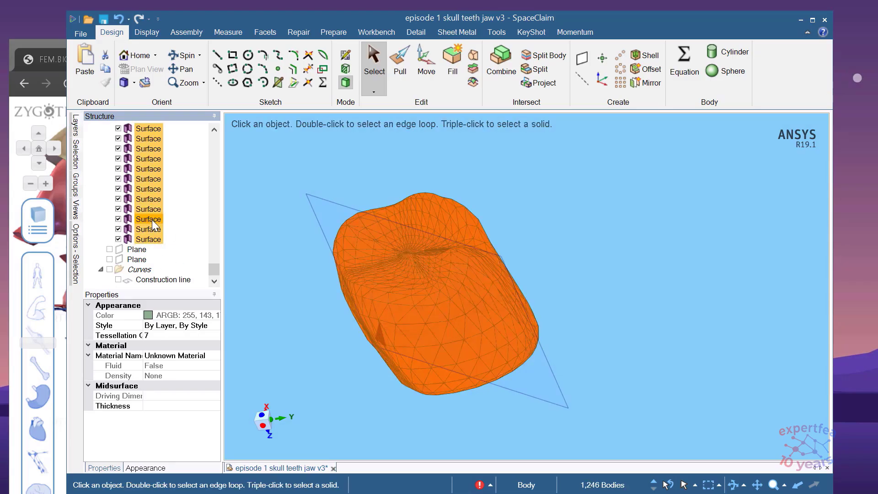
{"action": "scroll", "coordinate": [161, 183], "scroll_direction": "up", "scroll_amount": 3}
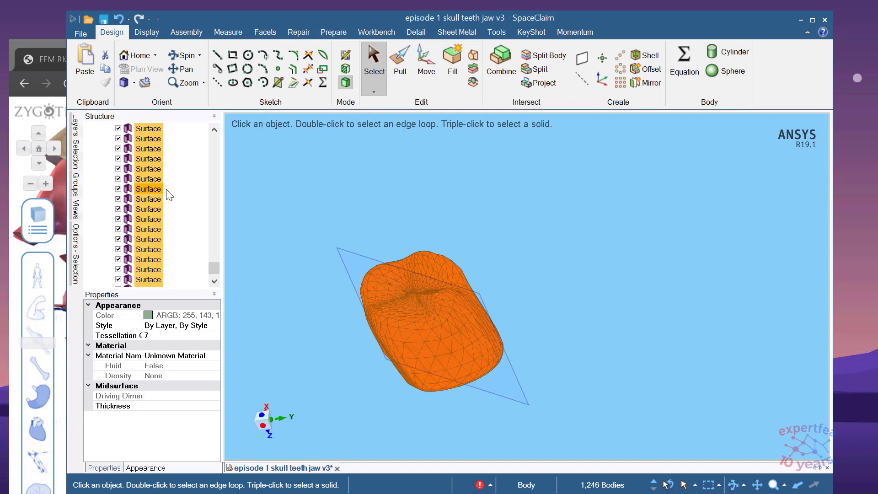
{"action": "left_click_drag", "start_coordinate": [212, 182], "coordinate": [208, 139]}
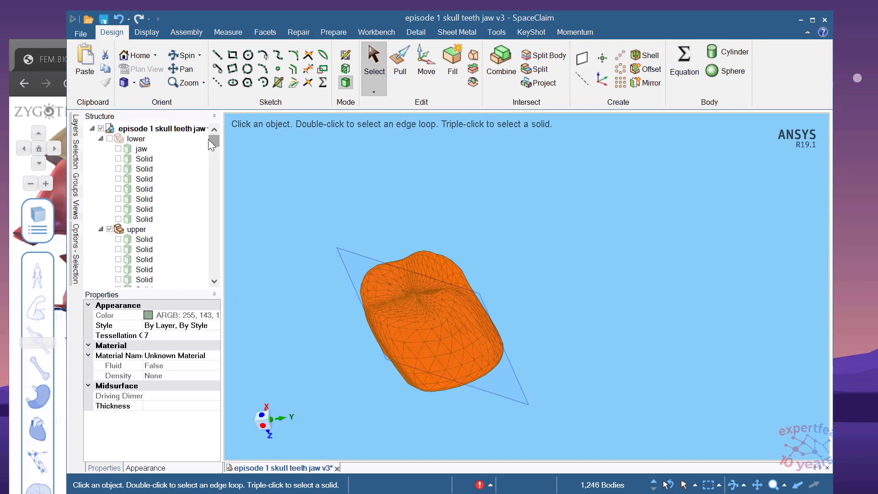
{"action": "scroll", "coordinate": [144, 210], "scroll_direction": "down", "scroll_amount": 3}
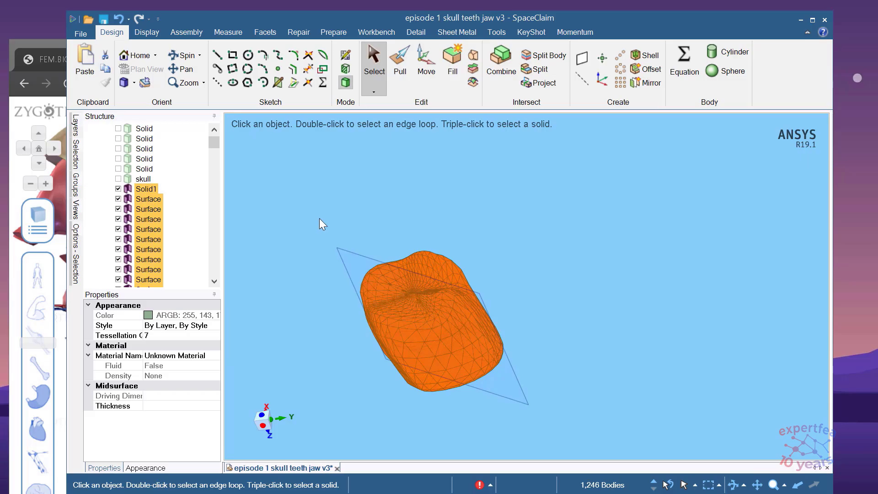
{"action": "left_click", "coordinate": [309, 185]}
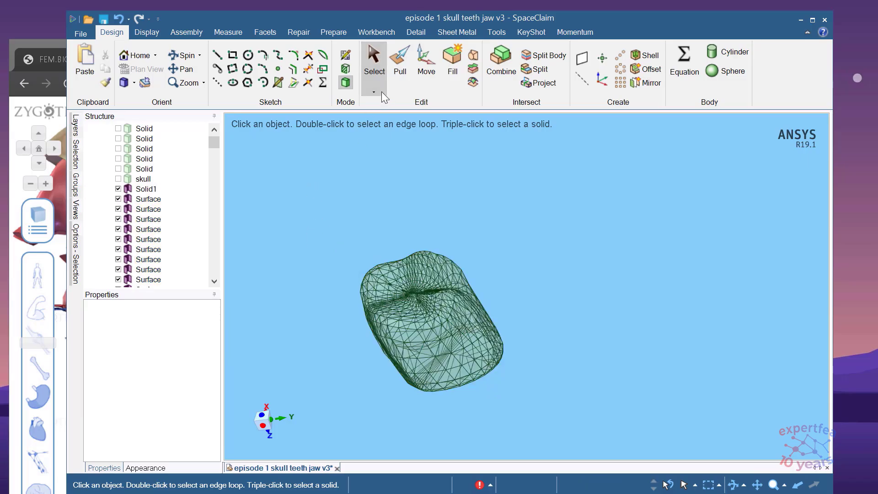
Stitch the tooth's surface bodies together into one solid with the Stitch repair tool.
{"action": "left_click", "coordinate": [302, 30]}
{"action": "left_click", "coordinate": [212, 55]}
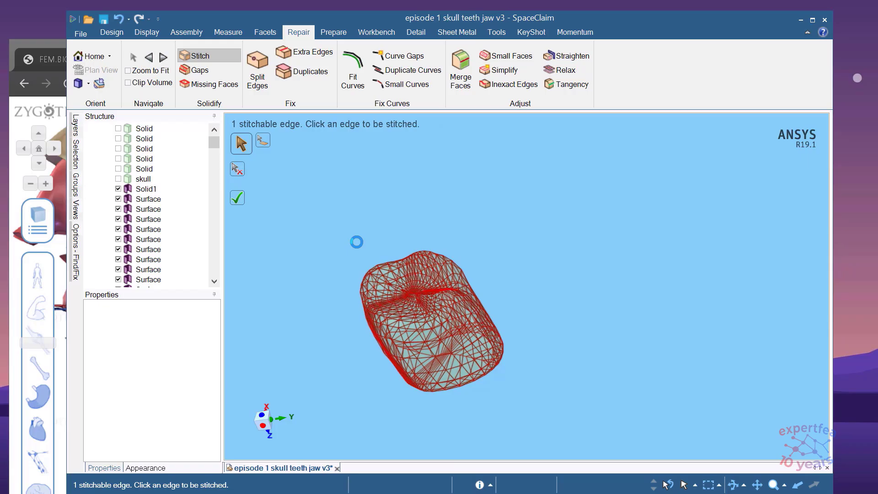
{"action": "left_click", "coordinate": [242, 200]}
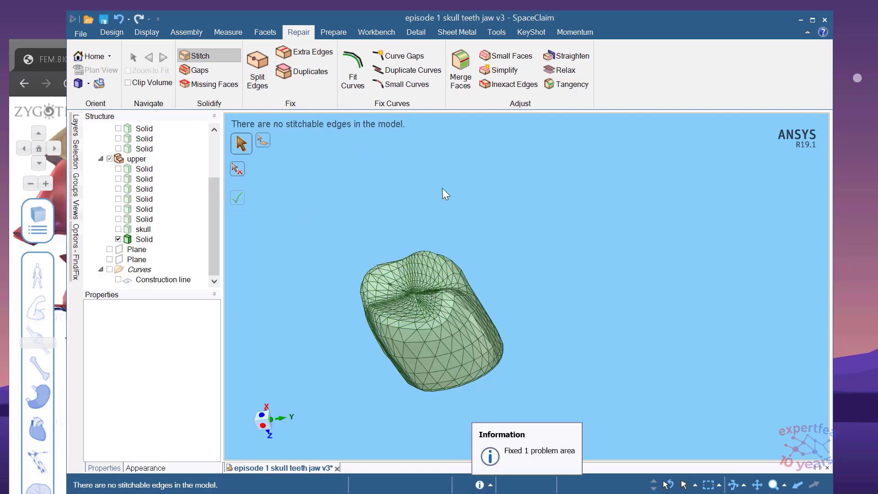
{"action": "key", "text": "Escape"}
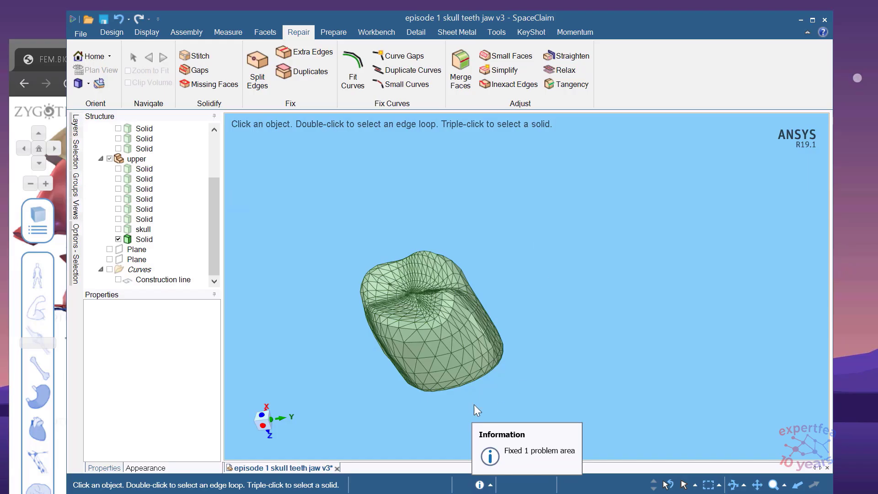
Examine the stitched tooth solid and its faceted faces from close up and from a different angle.
{"action": "scroll", "coordinate": [383, 279], "scroll_direction": "up", "scroll_amount": 4}
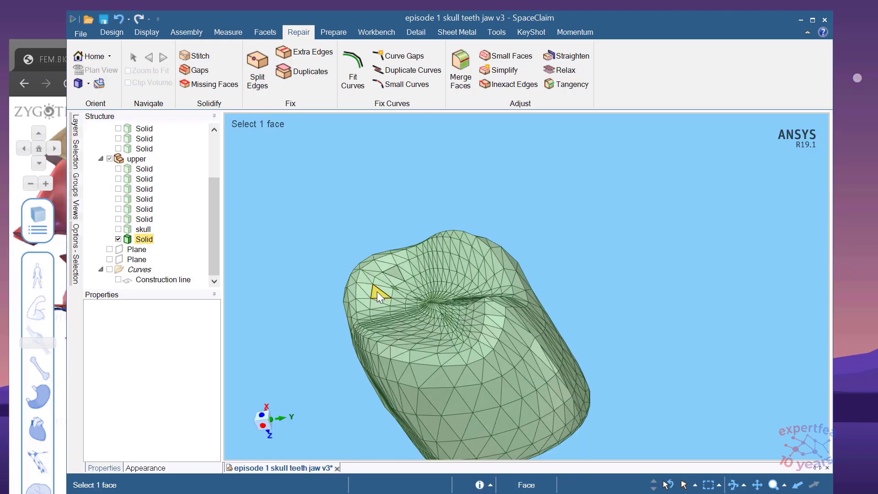
{"action": "left_click", "coordinate": [365, 287]}
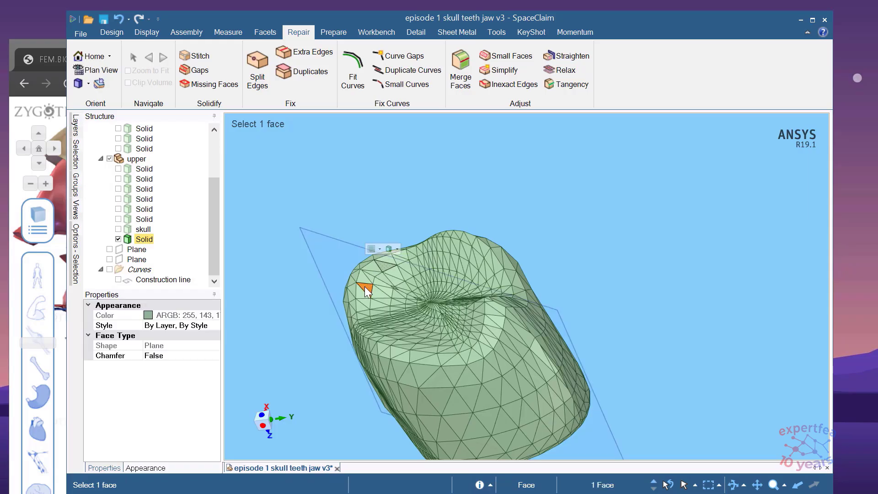
{"action": "left_click", "coordinate": [279, 323]}
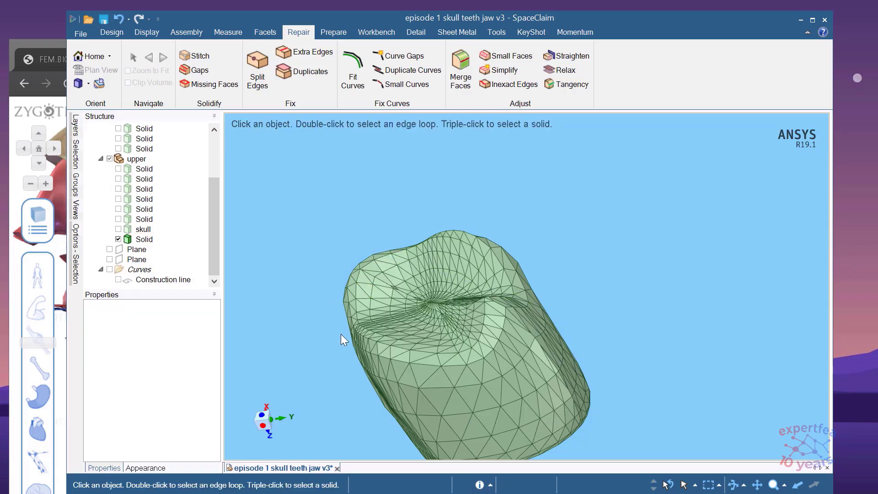
{"action": "scroll", "coordinate": [376, 304], "scroll_direction": "down", "scroll_amount": 1}
{"action": "scroll", "coordinate": [438, 356], "scroll_direction": "up", "scroll_amount": 3}
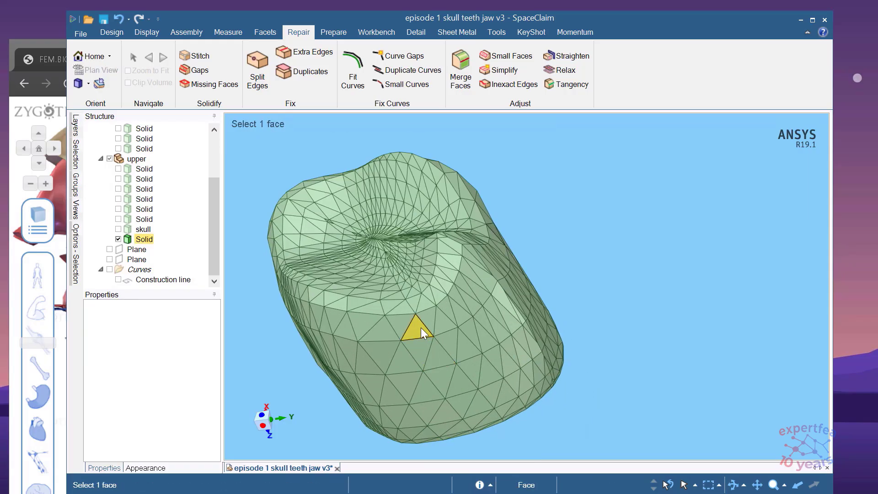
{"action": "scroll", "coordinate": [485, 356], "scroll_direction": "down", "scroll_amount": 2}
{"action": "mouse_move", "coordinate": [495, 383]}
{"action": "middle_mouse_down"}
{"action": "mouse_move", "coordinate": [568, 325]}
{"action": "mouse_move", "coordinate": [538, 325]}
{"action": "mouse_move", "coordinate": [554, 314]}
{"action": "mouse_move", "coordinate": [590, 322]}
{"action": "middle_mouse_up"}
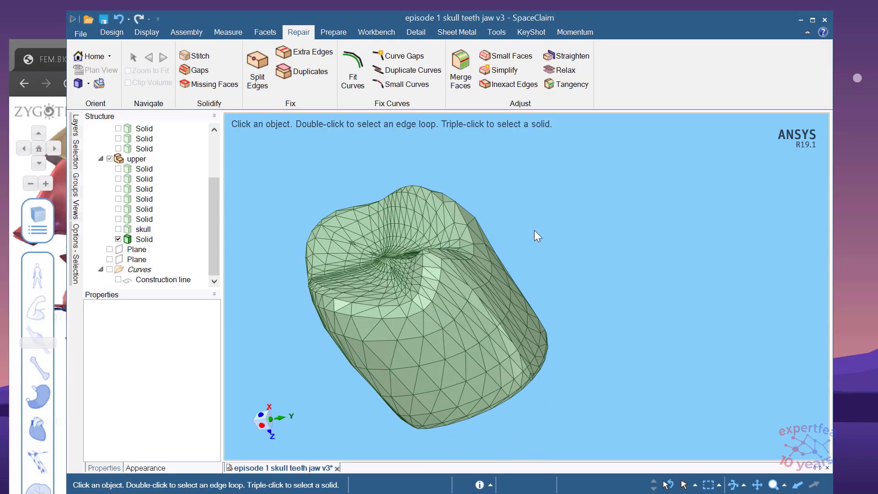
Show the skull body together with the stitched tooth solid.
{"action": "left_click", "coordinate": [118, 229]}
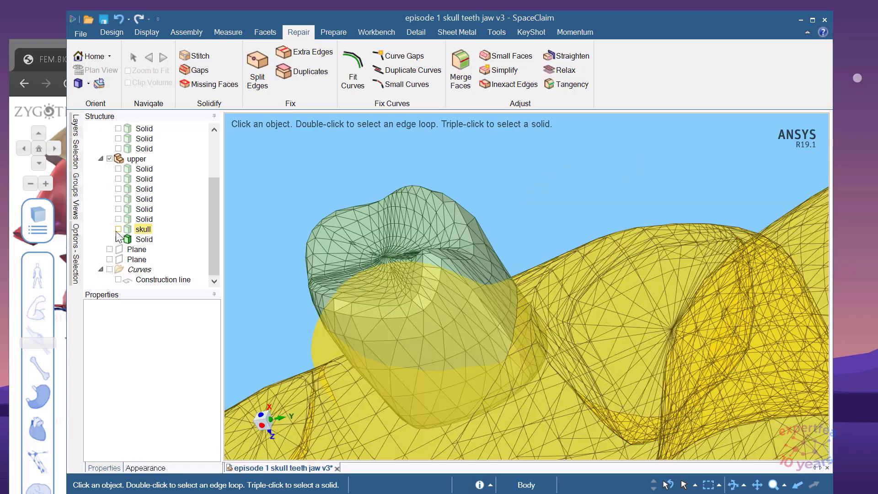
{"action": "scroll", "coordinate": [541, 205], "scroll_direction": "down", "scroll_amount": 2}
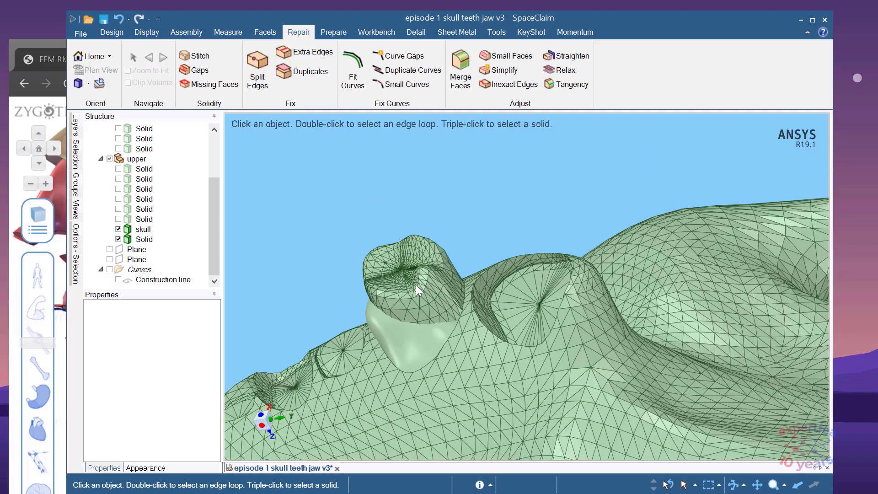
Try to Combine the skull as target with the tooth solid as cutter.
{"action": "left_click", "coordinate": [113, 32]}
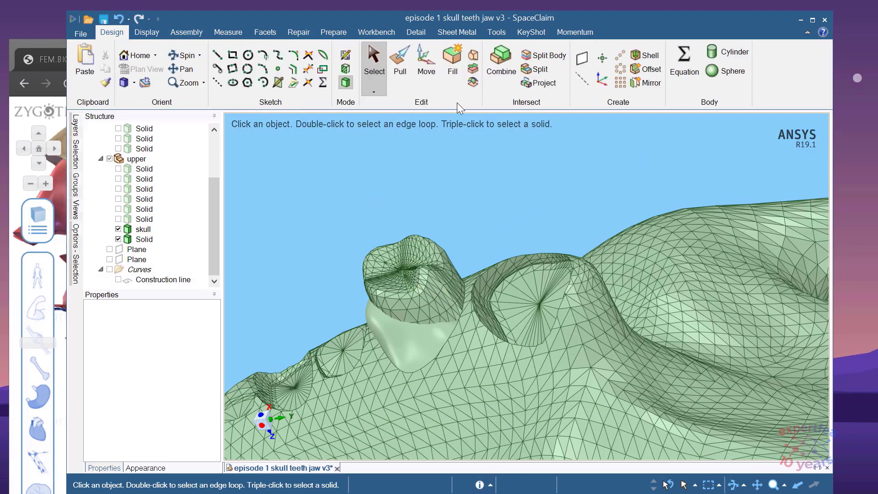
{"action": "left_click", "coordinate": [500, 61]}
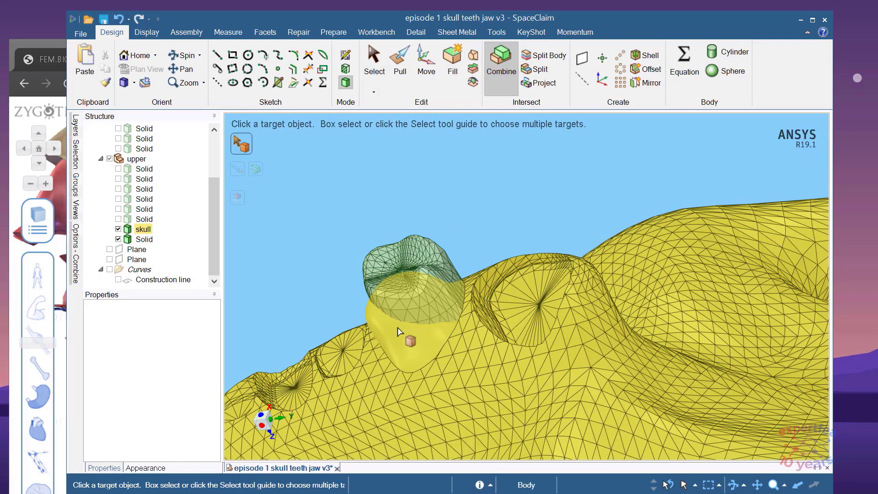
{"action": "left_click", "coordinate": [398, 331]}
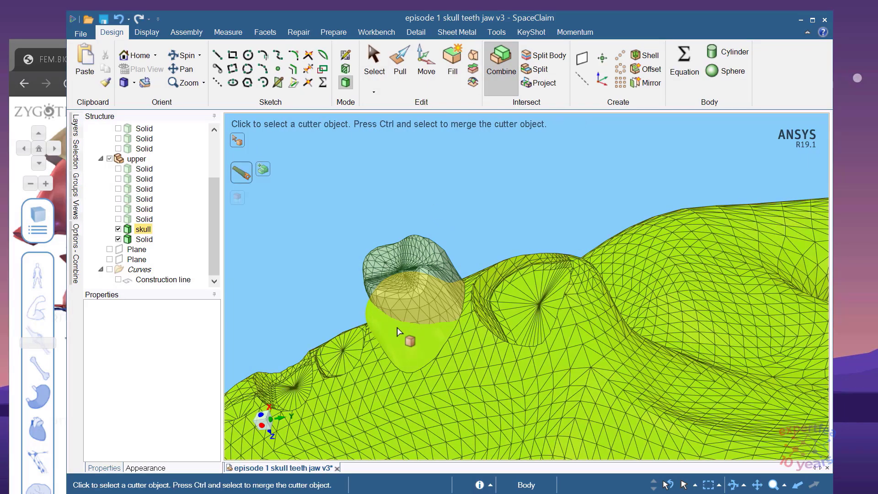
{"action": "left_click", "coordinate": [386, 274]}
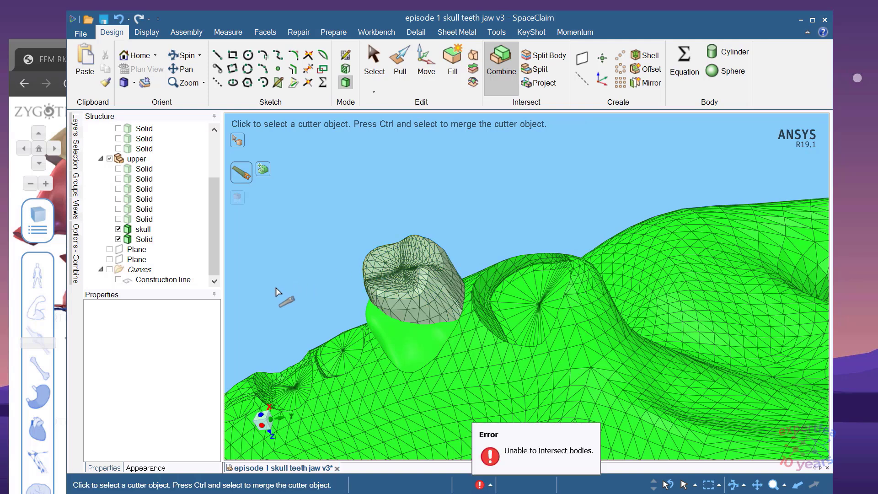
{"action": "key", "text": "Escape"}
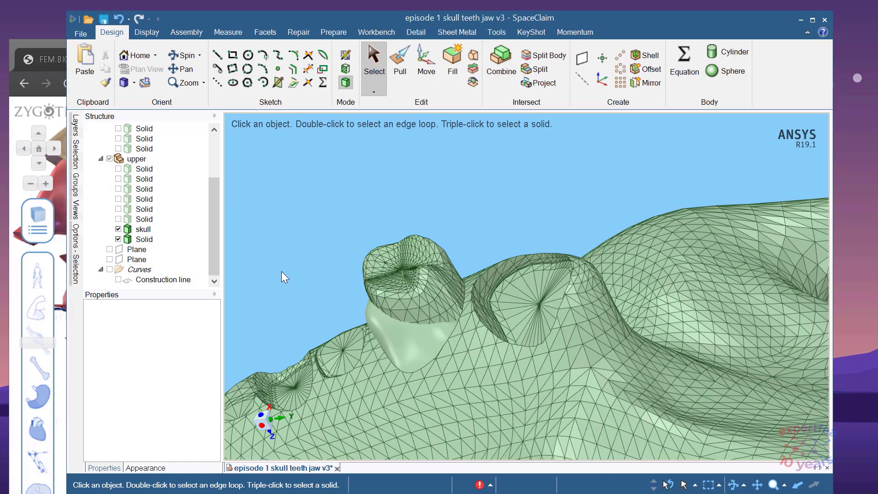
Select the whole stitched tooth solid and create a new empty design document.
{"action": "scroll", "coordinate": [377, 285], "scroll_direction": "up", "scroll_amount": 3}
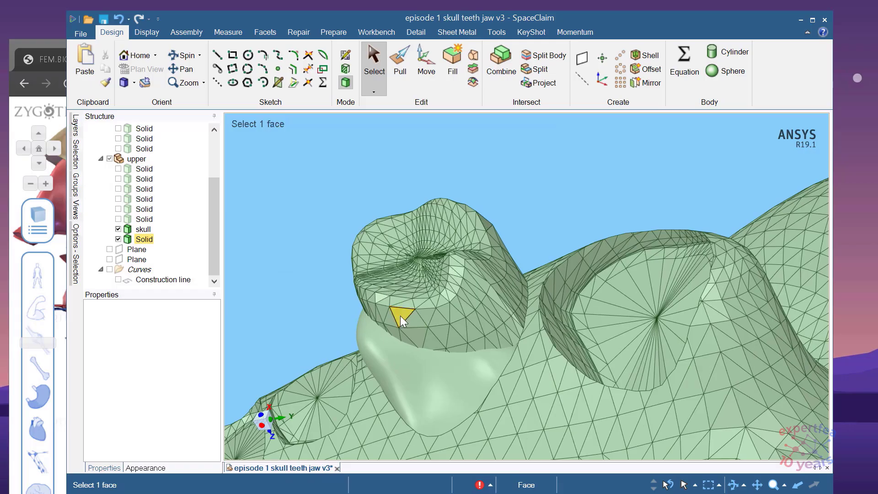
{"action": "triple_click", "coordinate": [399, 317]}
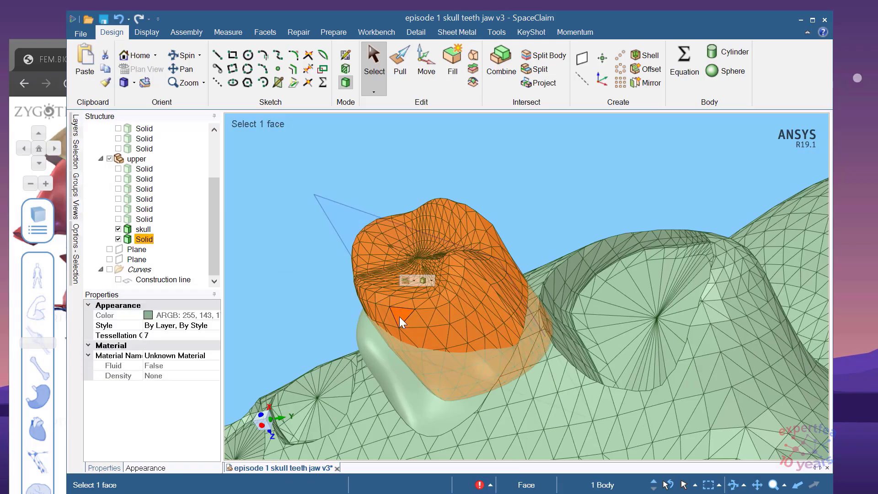
{"action": "left_click", "coordinate": [81, 34]}
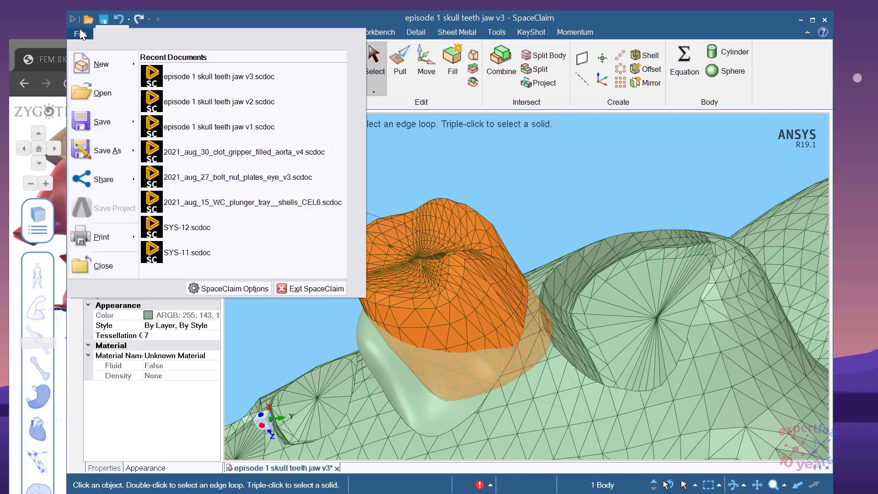
{"action": "mouse_move", "coordinate": [98, 62]}
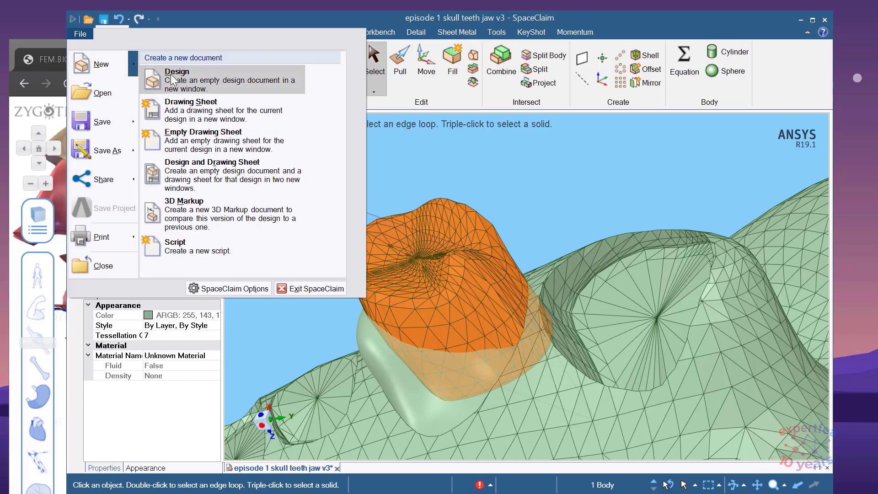
{"action": "left_click", "coordinate": [198, 84]}
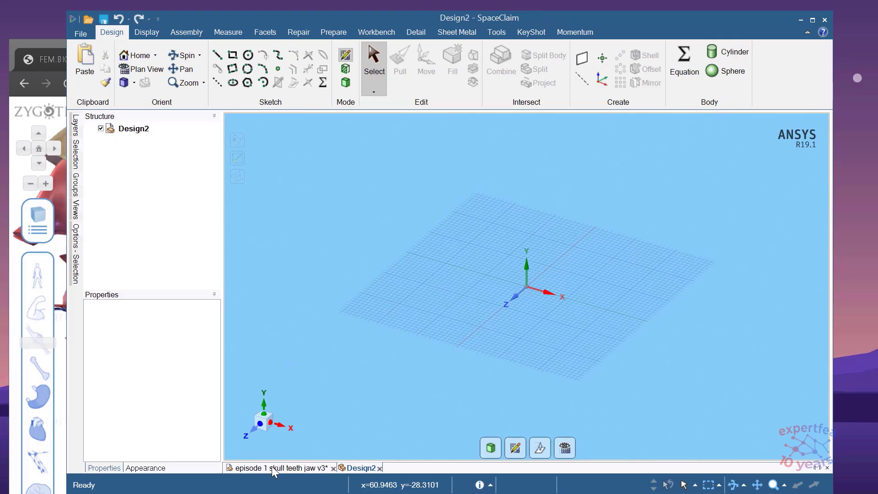
Copy the selected tooth solid from the skull and jaw document and paste it into the new design.
{"action": "left_click", "coordinate": [273, 468]}
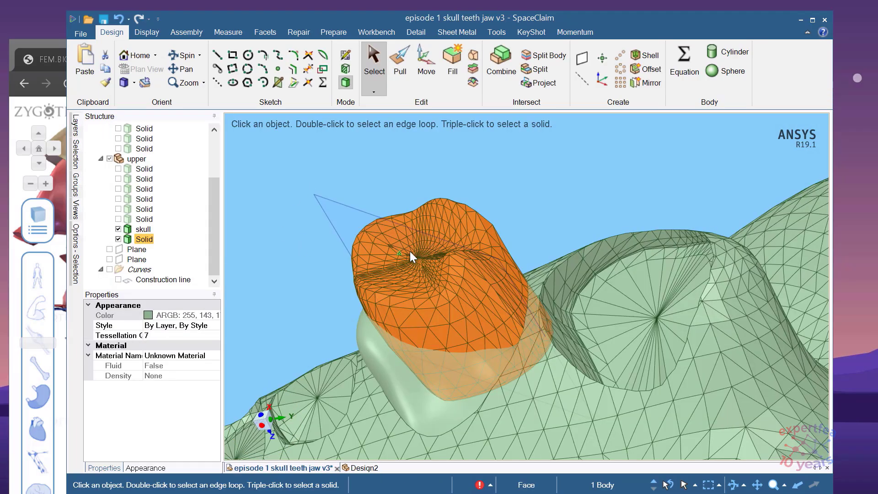
{"action": "left_click", "coordinate": [109, 72]}
{"action": "left_click", "coordinate": [362, 467]}
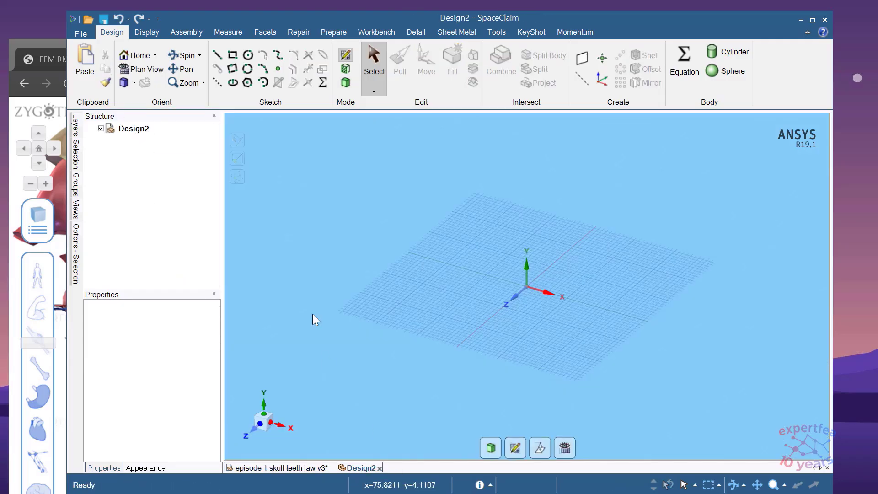
{"action": "left_click", "coordinate": [84, 59]}
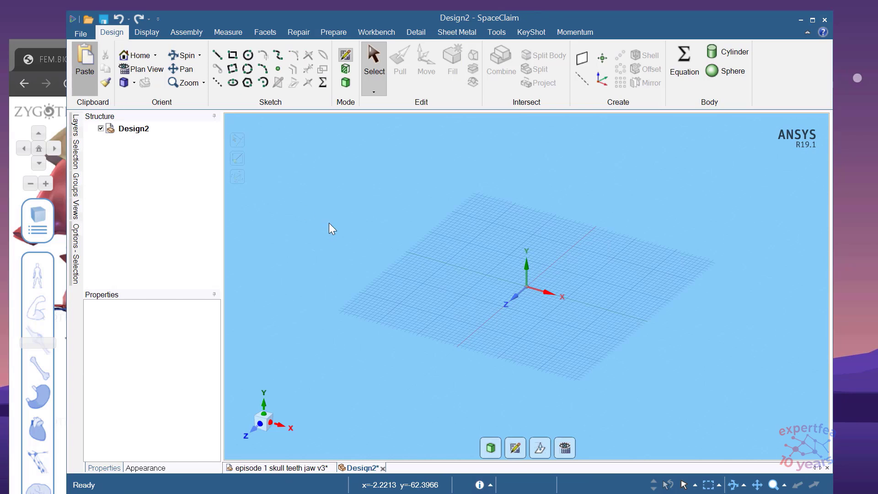
{"action": "left_click", "coordinate": [324, 277]}
{"action": "scroll", "coordinate": [493, 287], "scroll_direction": "up", "scroll_amount": 3}
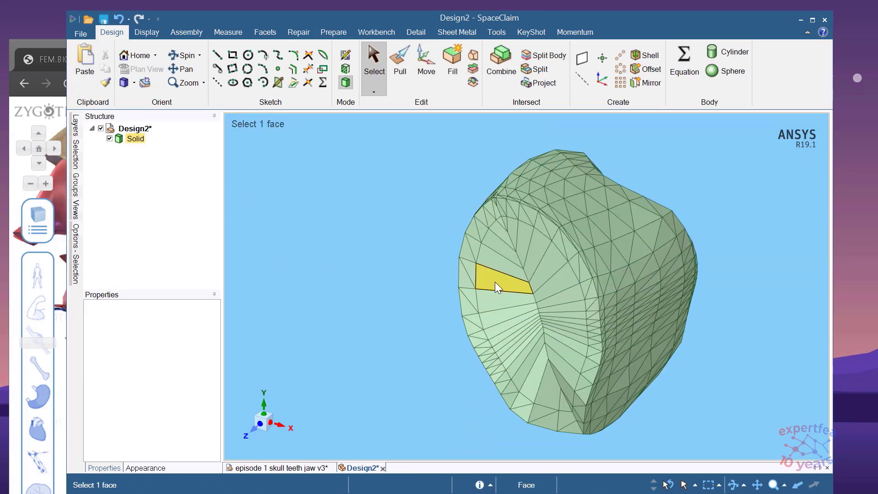
Examine the pasted tooth solid from its underside and crown, checking its individual faces and the whole body.
{"action": "left_click", "coordinate": [495, 282]}
{"action": "middle_click_drag", "start_coordinate": [451, 314], "coordinate": [509, 273]}
{"action": "left_click", "coordinate": [551, 265]}
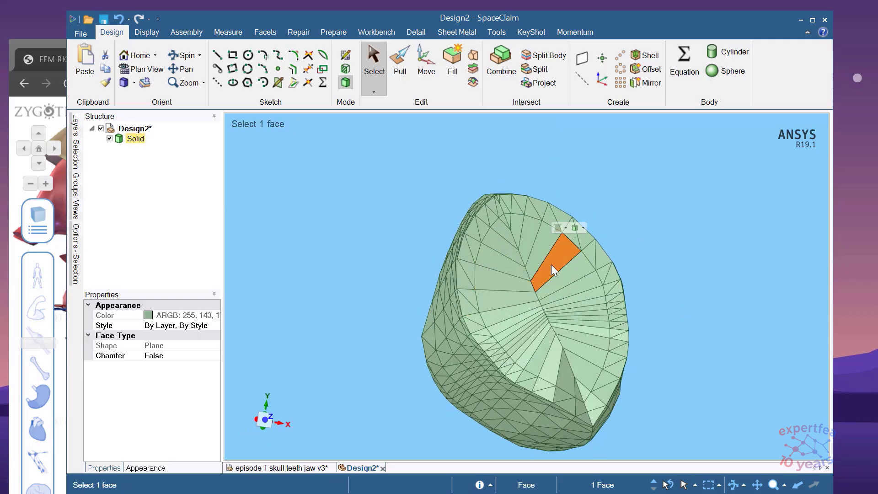
{"action": "triple_click", "coordinate": [551, 264]}
{"action": "left_click", "coordinate": [657, 265]}
{"action": "left_click", "coordinate": [548, 263]}
{"action": "middle_click_drag", "start_coordinate": [548, 262], "coordinate": [657, 246]}
{"action": "scroll", "coordinate": [232, 300], "scroll_direction": "up", "scroll_amount": 3}
{"action": "left_click", "coordinate": [302, 305]}
{"action": "scroll", "coordinate": [441, 266], "scroll_direction": "down", "scroll_amount": 3}
{"action": "middle_click_drag", "start_coordinate": [441, 266], "coordinate": [562, 290]}
{"action": "left_click", "coordinate": [580, 254]}
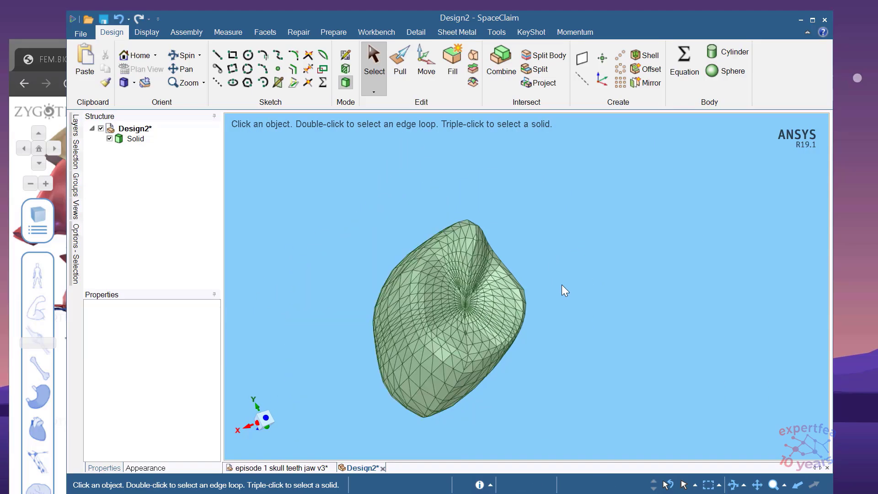
Hide the stitched tooth solid in the episode 1 skull teeth jaw v3 document and return to the new design.
{"action": "left_click", "coordinate": [264, 467]}
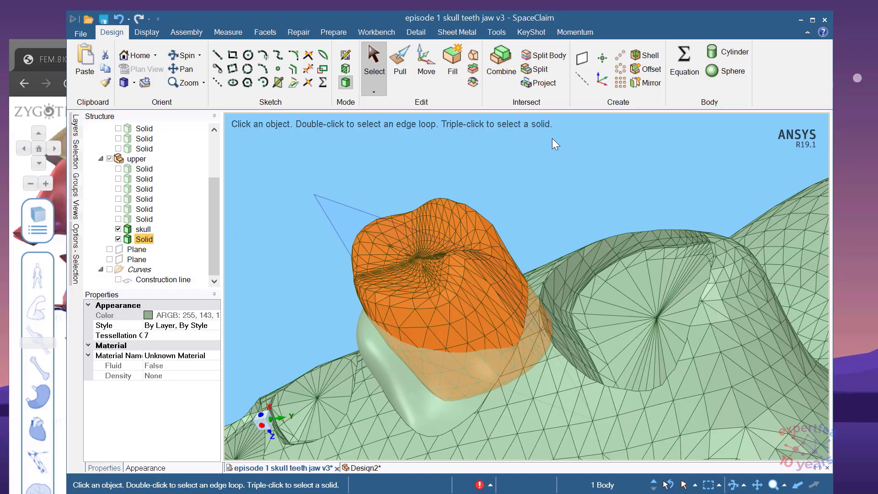
{"action": "left_click", "coordinate": [118, 239]}
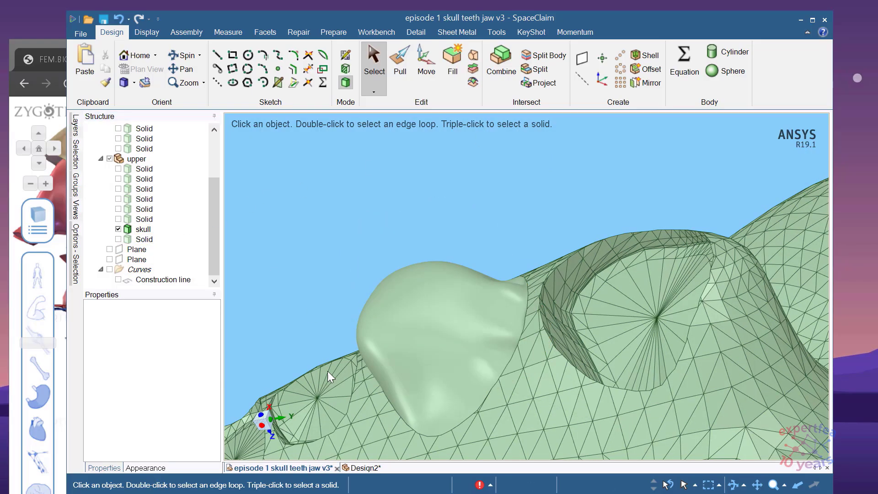
{"action": "left_click", "coordinate": [364, 468]}
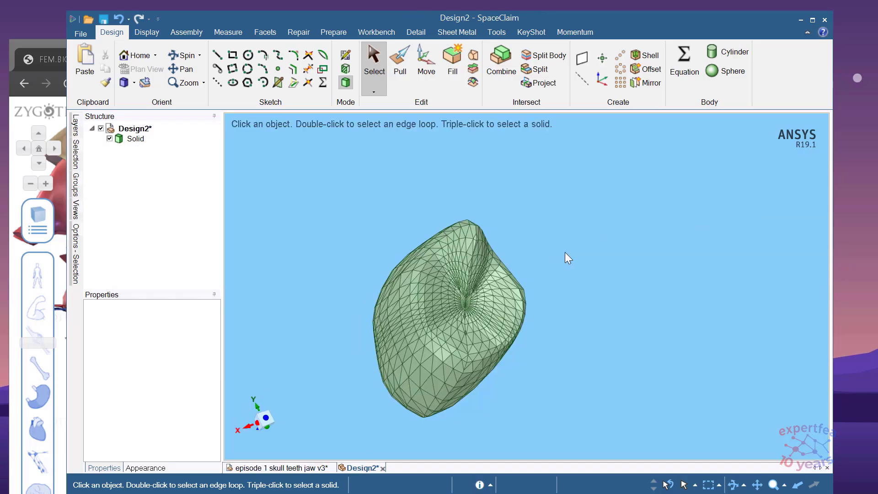
Return to the episode 1 skull teeth jaw v3 document and undo the last removal of the tooth solid.
{"action": "left_click", "coordinate": [137, 139]}
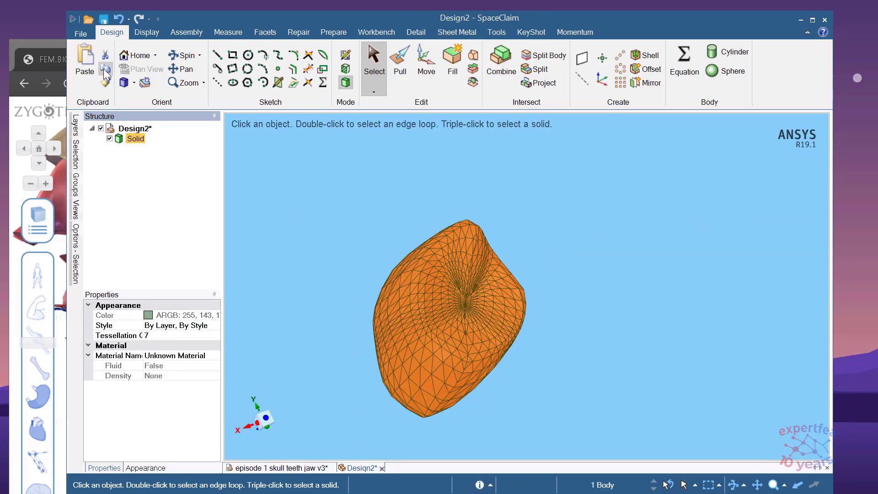
{"action": "left_click", "coordinate": [278, 468]}
{"action": "key", "text": "Escape"}
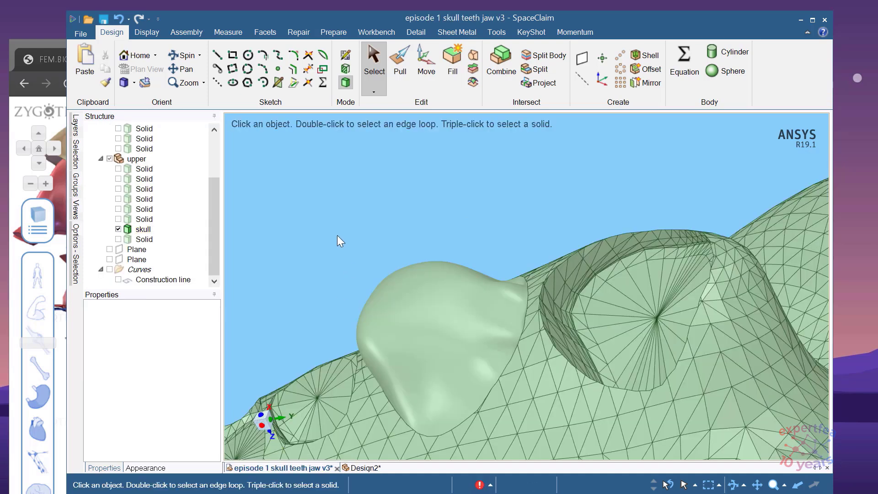
{"action": "key", "text": "ctrl"}
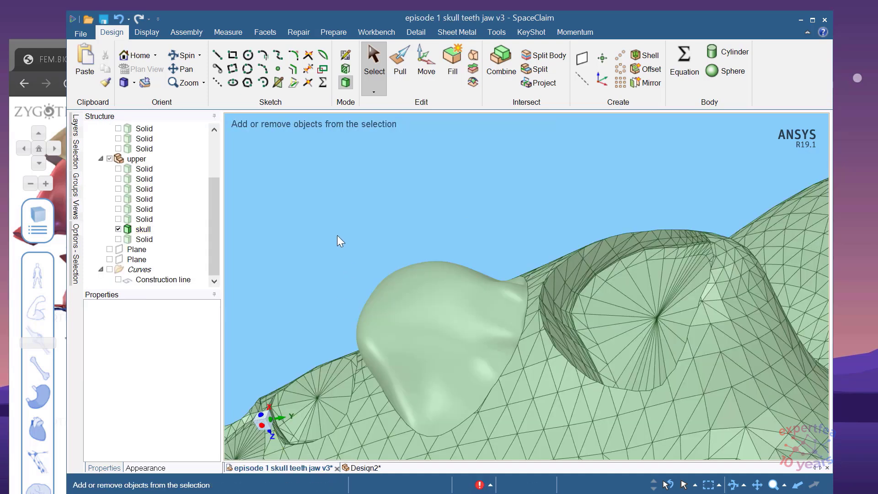
{"action": "key", "text": "ctrl+z"}
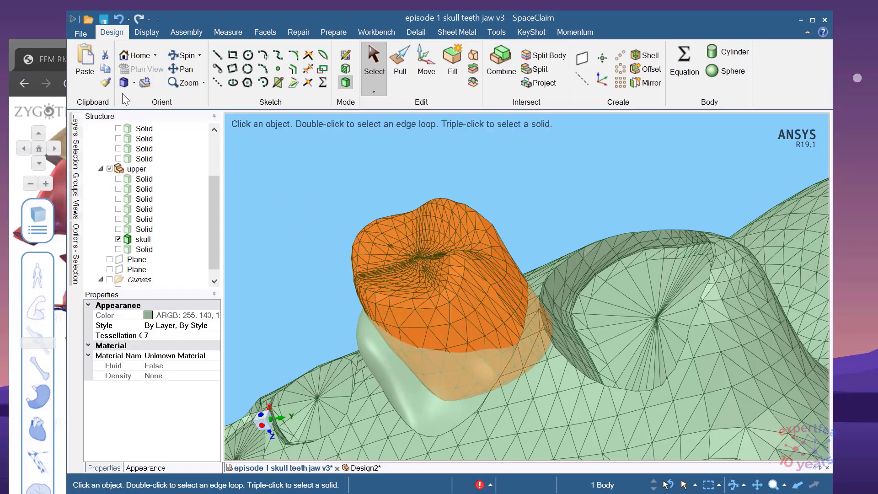
{"action": "mouse_move", "coordinate": [346, 232]}
{"action": "middle_mouse_down"}
{"action": "mouse_move", "coordinate": [366, 206]}
{"action": "mouse_move", "coordinate": [343, 235]}
{"action": "middle_mouse_up"}
{"action": "left_click", "coordinate": [291, 246]}
{"action": "scroll", "coordinate": [356, 239], "scroll_direction": "up", "scroll_amount": 3}
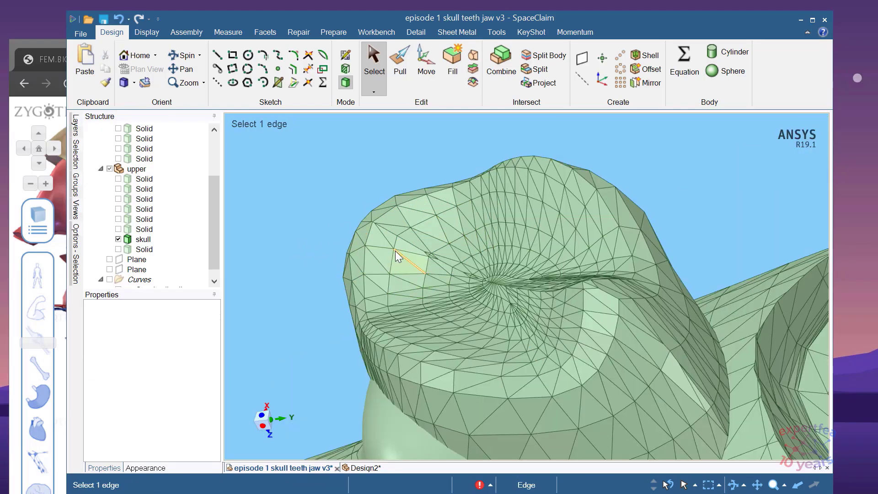
{"action": "scroll", "coordinate": [354, 243], "scroll_direction": "down", "scroll_amount": 2}
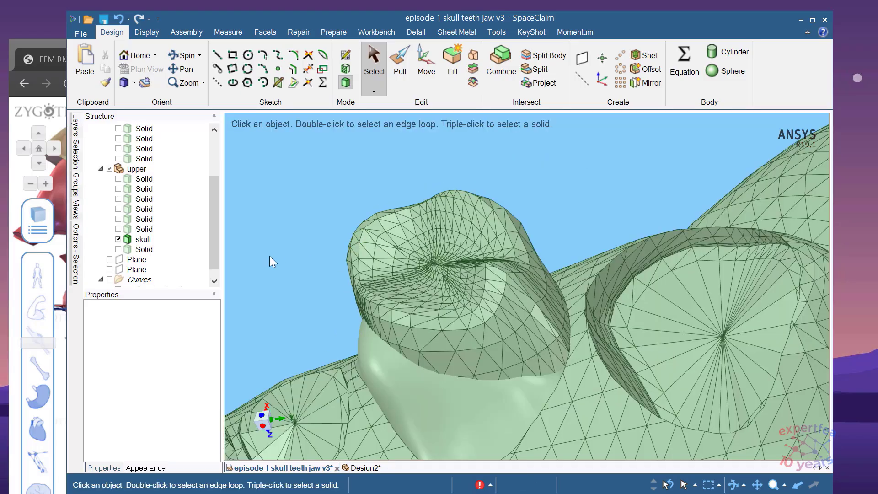
Move the restored tooth solid from the top level of the structure tree into the upper component.
{"action": "left_click_drag", "start_coordinate": [211, 250], "coordinate": [213, 210]}
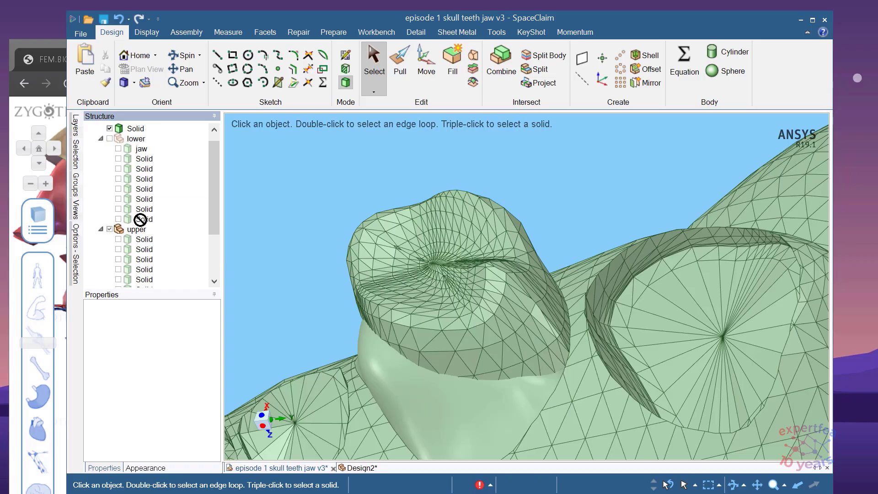
{"action": "left_click_drag", "start_coordinate": [132, 229], "coordinate": [138, 230]}
{"action": "left_click_drag", "start_coordinate": [215, 211], "coordinate": [210, 242]}
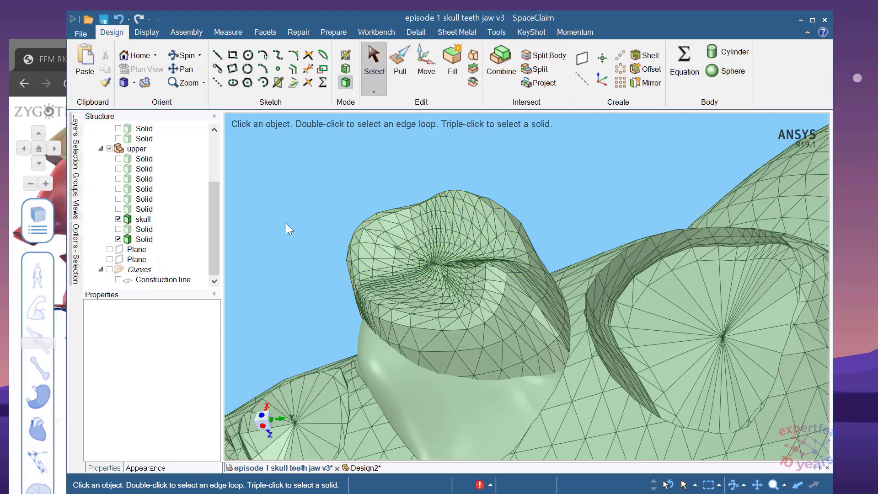
{"action": "scroll", "coordinate": [317, 237], "scroll_direction": "down", "scroll_amount": 2}
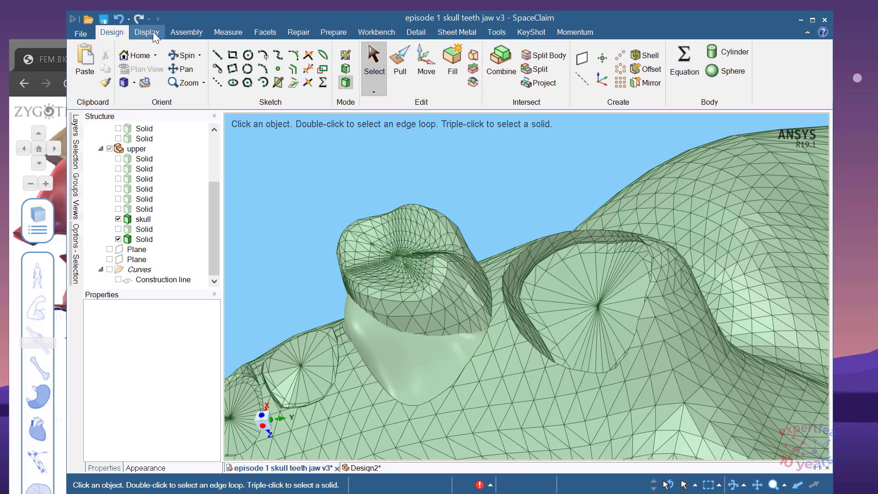
Try to combine the bodies with the skull as the target and the tooth solid as the cutter.
{"action": "left_click", "coordinate": [503, 58]}
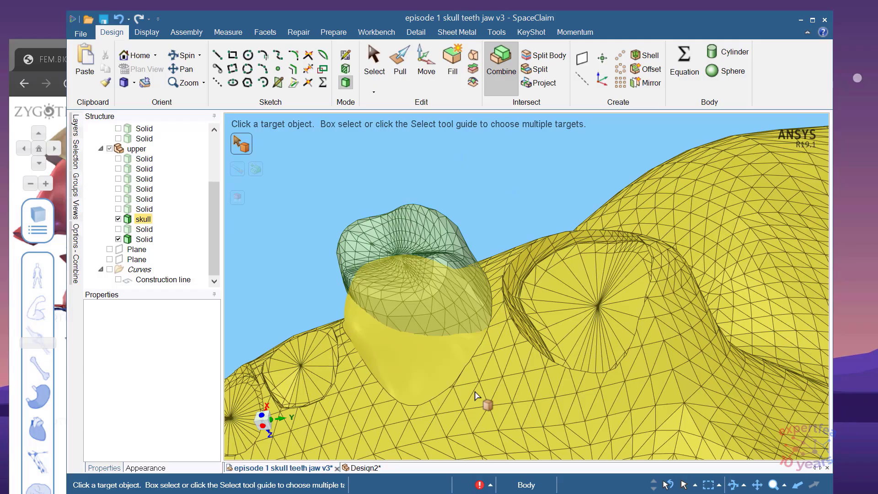
{"action": "left_click", "coordinate": [475, 396]}
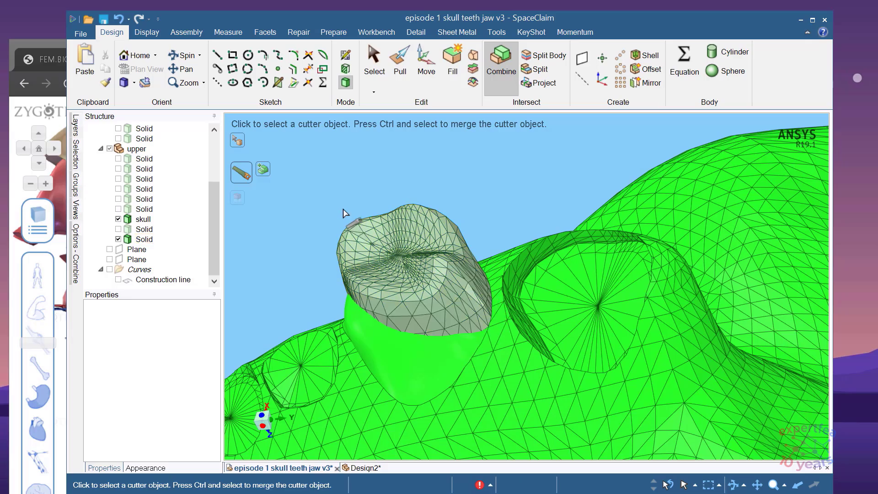
{"action": "left_click", "coordinate": [360, 245]}
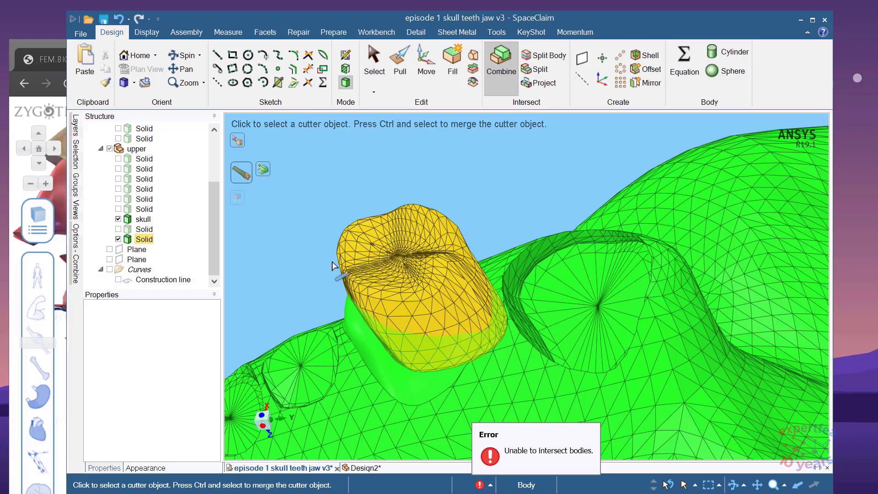
{"action": "middle_click_drag", "start_coordinate": [320, 295], "coordinate": [336, 282]}
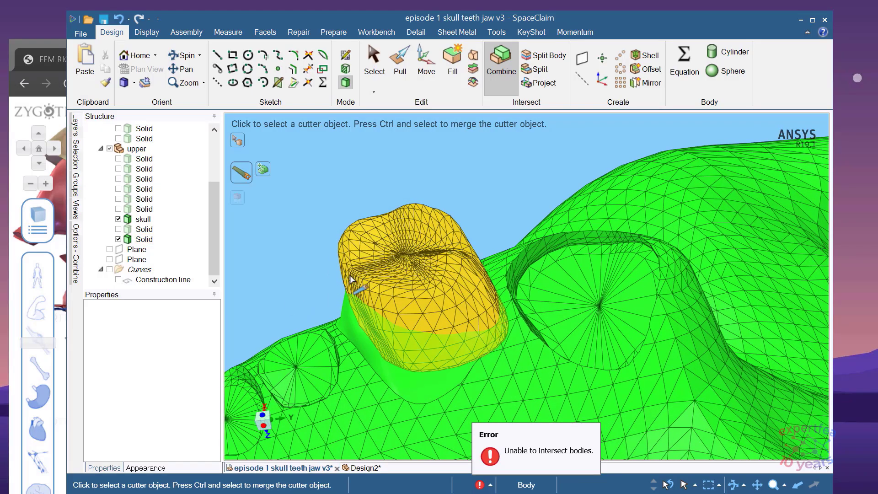
{"action": "key", "text": "Escape"}
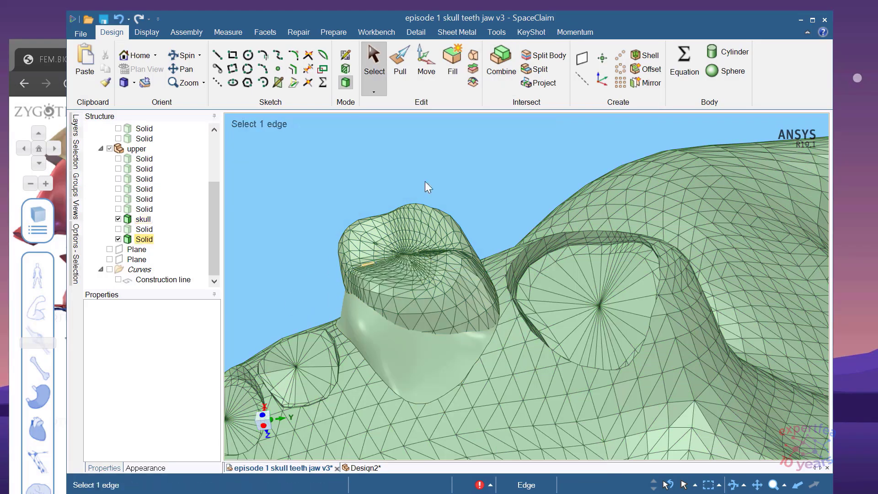
Check the model for interfering bodies with the Interference tool.
{"action": "left_click", "coordinate": [333, 33]}
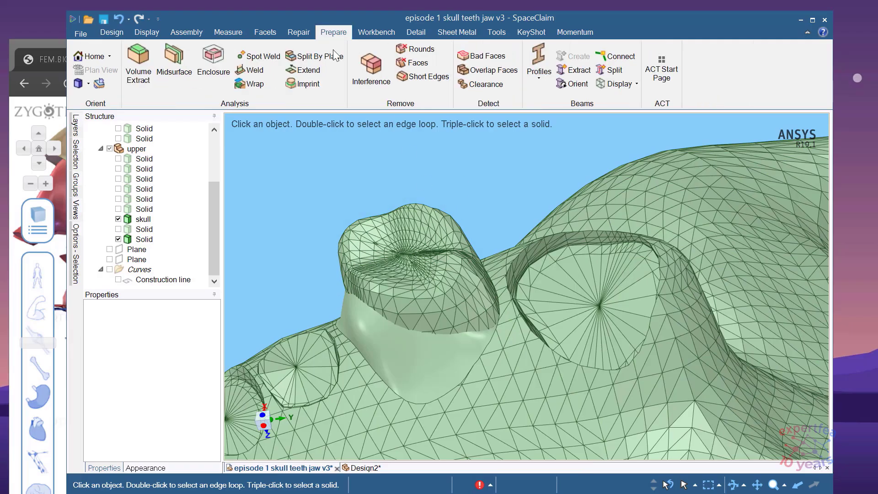
{"action": "left_click", "coordinate": [368, 73]}
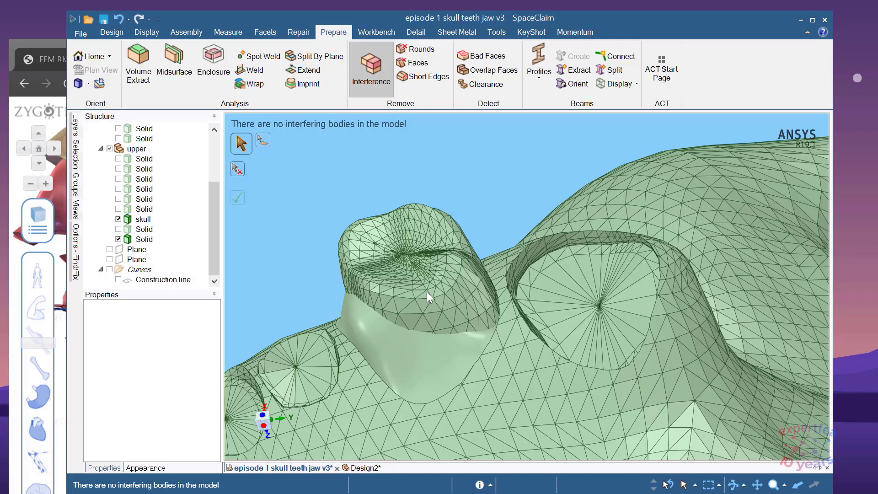
Try to split the tooth solid using the skull's smooth patch face beneath it as the cutter.
{"action": "left_click", "coordinate": [112, 32]}
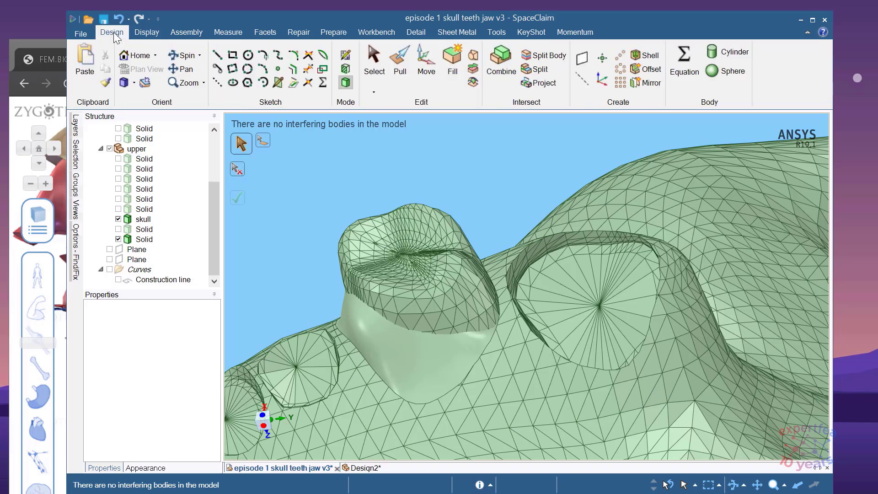
{"action": "left_click", "coordinate": [548, 55]}
{"action": "left_click", "coordinate": [388, 256]}
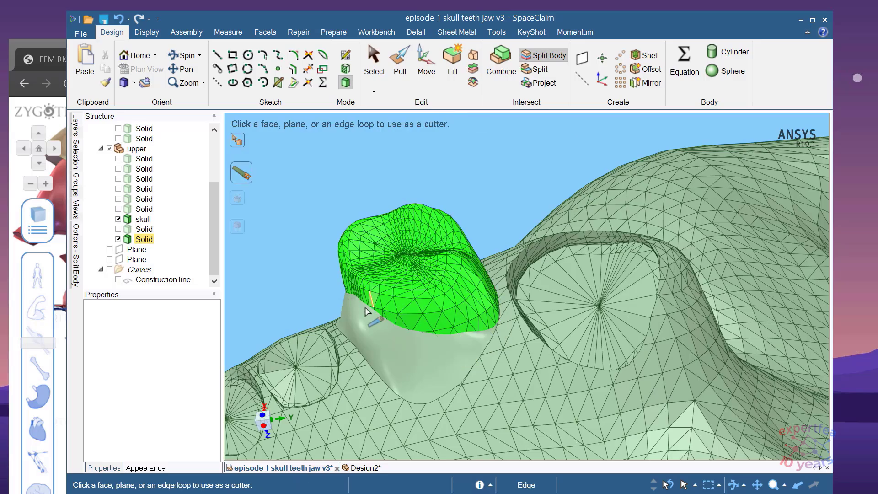
{"action": "left_click", "coordinate": [369, 333]}
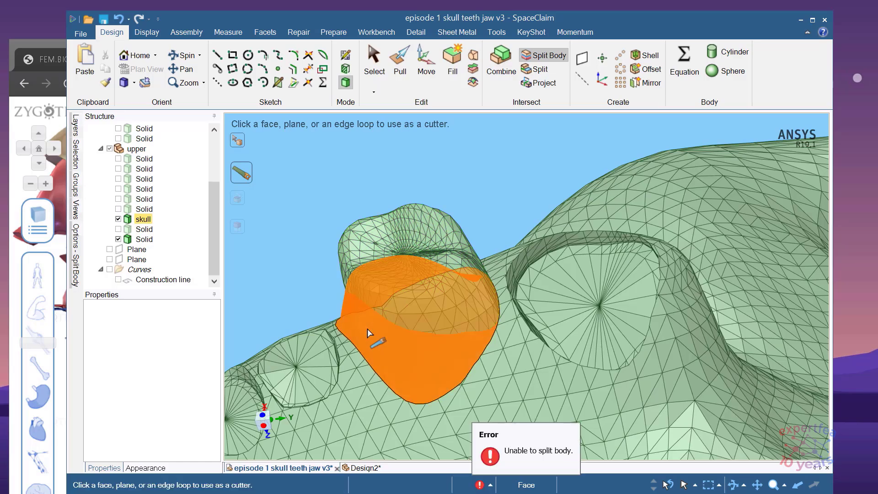
{"action": "mouse_move", "coordinate": [366, 329]}
{"action": "middle_mouse_down"}
{"action": "mouse_move", "coordinate": [433, 331]}
{"action": "mouse_move", "coordinate": [295, 258]}
{"action": "middle_mouse_up"}
{"action": "middle_click_drag", "start_coordinate": [384, 350], "coordinate": [423, 366]}
{"action": "scroll", "coordinate": [462, 254], "scroll_direction": "down", "scroll_amount": 4}
{"action": "scroll", "coordinate": [462, 254], "scroll_direction": "down", "scroll_amount": 8}
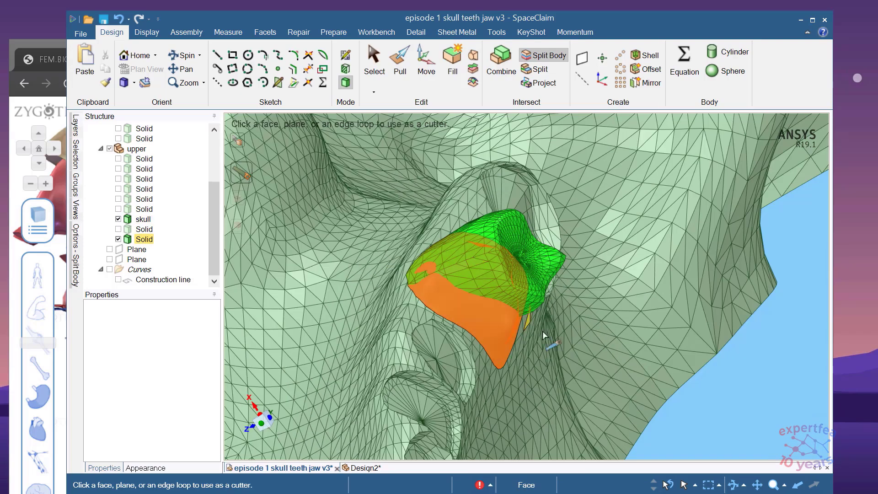
{"action": "scroll", "coordinate": [390, 275], "scroll_direction": "up", "scroll_amount": 4}
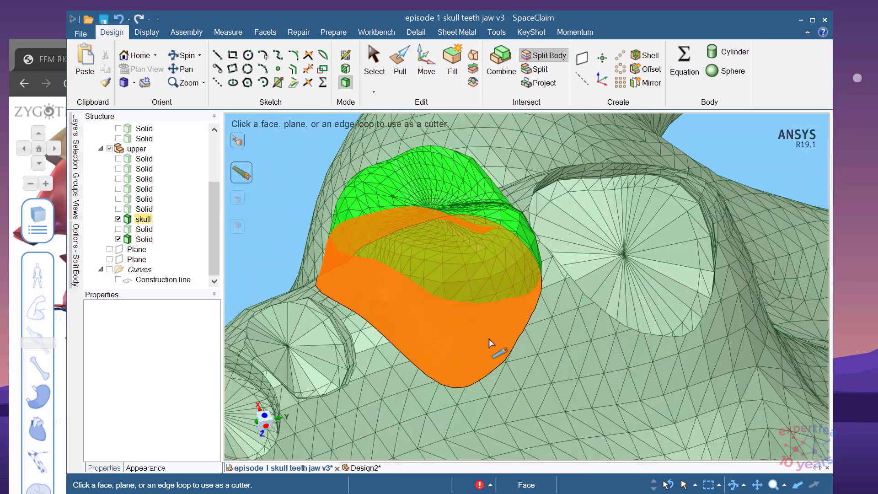
{"action": "scroll", "coordinate": [490, 340], "scroll_direction": "down", "scroll_amount": 3}
{"action": "key", "text": "Escape"}
Examine from several sides where the tooth solid meets the skull's smooth patch and the neighbouring socket faces.
{"action": "left_click", "coordinate": [410, 313]}
{"action": "middle_click_drag", "start_coordinate": [410, 313], "coordinate": [362, 276]}
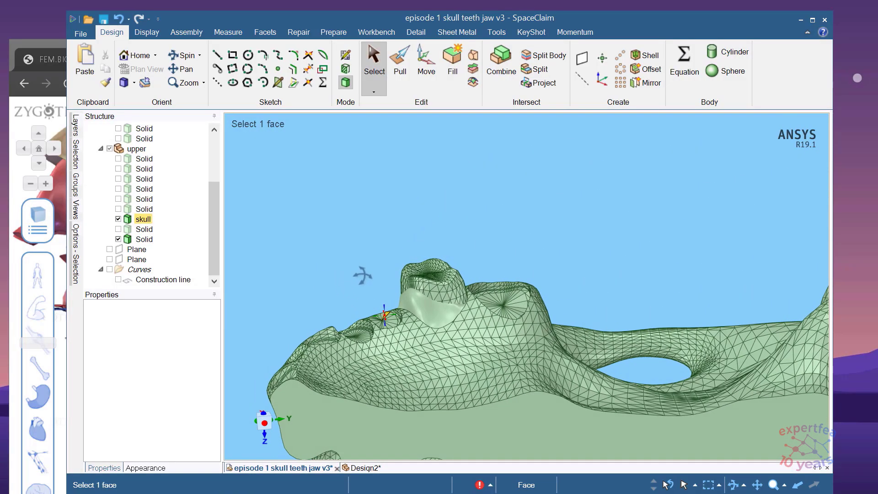
{"action": "scroll", "coordinate": [476, 313], "scroll_direction": "up", "scroll_amount": 4}
{"action": "scroll", "coordinate": [512, 353], "scroll_direction": "down", "scroll_amount": 2}
{"action": "scroll", "coordinate": [438, 300], "scroll_direction": "up", "scroll_amount": 3}
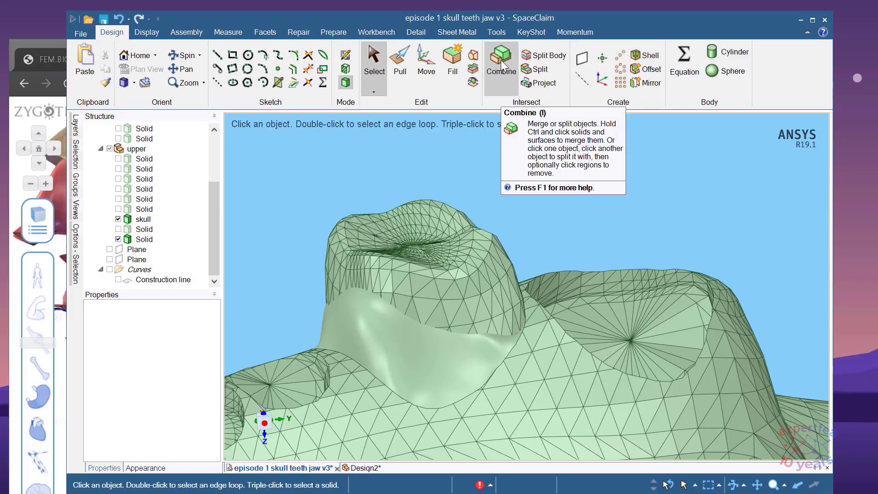
{"action": "middle_click_drag", "start_coordinate": [565, 271], "coordinate": [538, 245]}
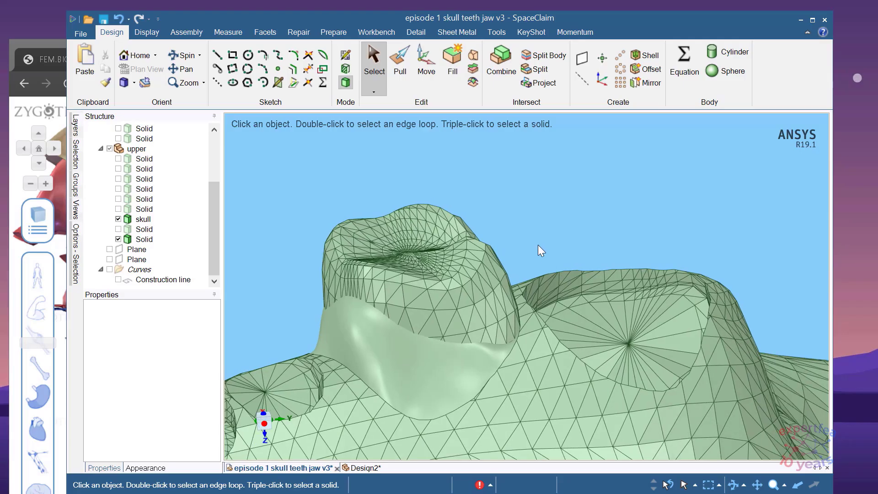
{"action": "scroll", "coordinate": [485, 224], "scroll_direction": "down", "scroll_amount": 4}
{"action": "scroll", "coordinate": [526, 226], "scroll_direction": "up", "scroll_amount": 5}
{"action": "scroll", "coordinate": [482, 290], "scroll_direction": "down", "scroll_amount": 3}
{"action": "scroll", "coordinate": [467, 361], "scroll_direction": "up", "scroll_amount": 2}
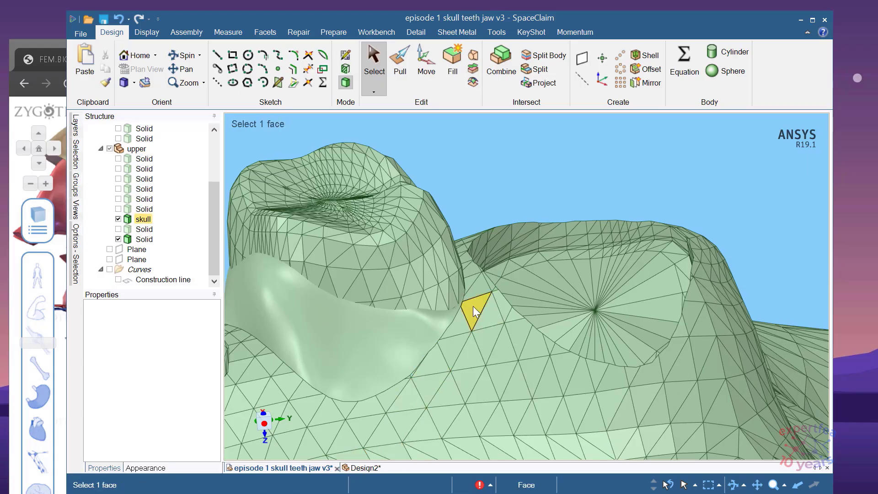
{"action": "left_click", "coordinate": [473, 306]}
{"action": "key", "text": "Escape"}
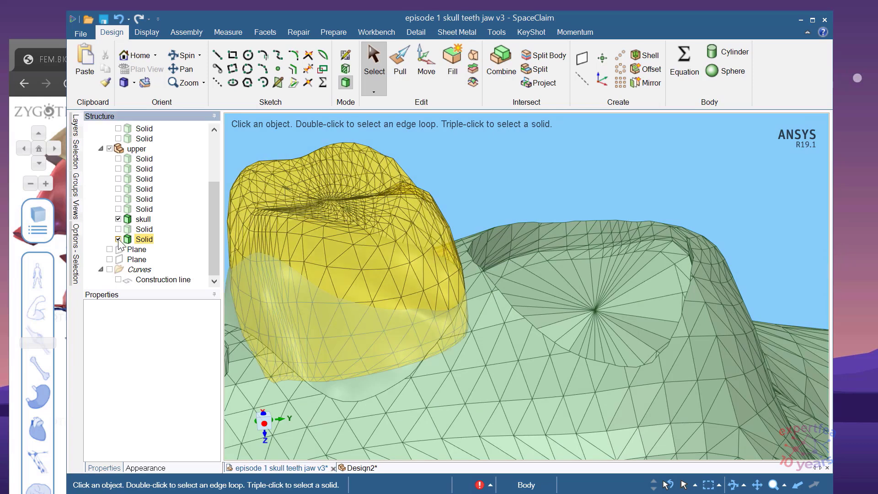
Hide the tooth solid in the upper component and copy the skull body.
{"action": "left_click", "coordinate": [144, 219]}
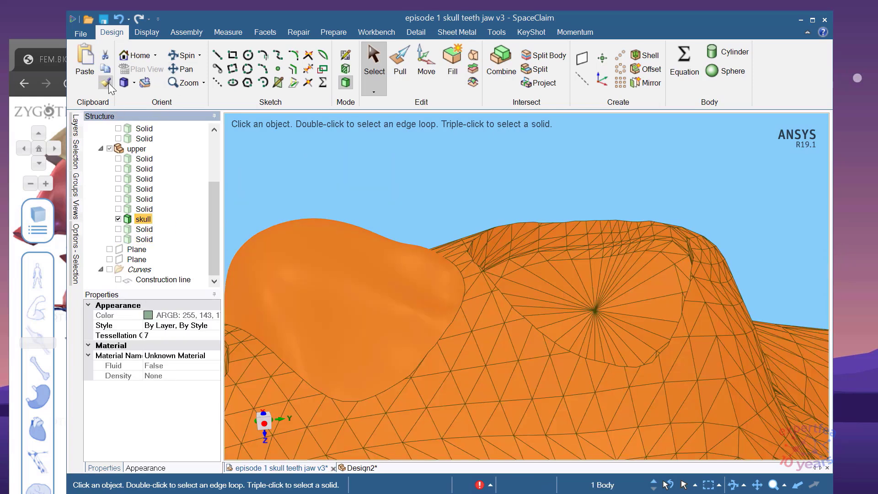
{"action": "left_click", "coordinate": [102, 72]}
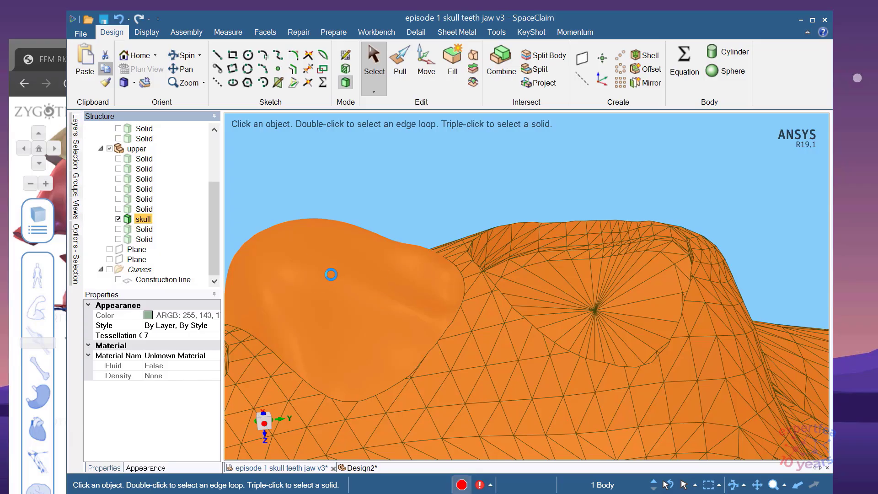
{"action": "left_click", "coordinate": [34, 43]}
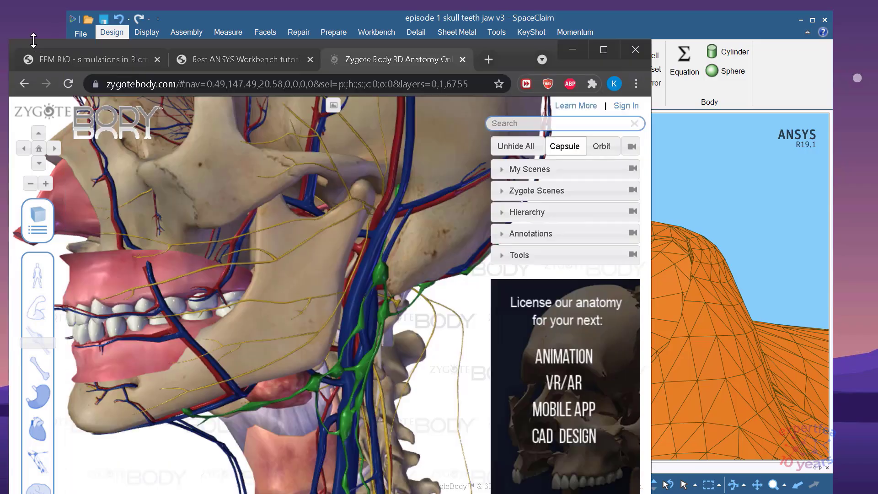
{"action": "left_click", "coordinate": [572, 48]}
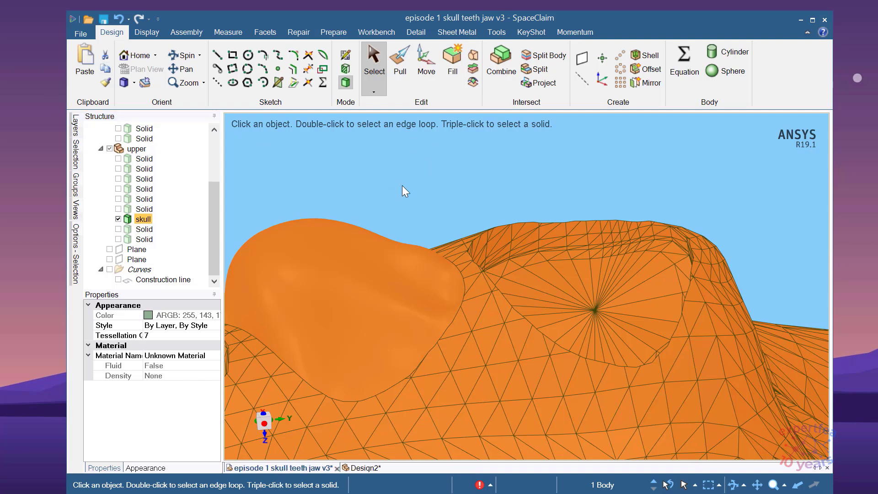
Switch to Design2 and cut out the tooth solid to leave the design empty.
{"action": "left_click", "coordinate": [361, 468]}
{"action": "left_click", "coordinate": [591, 230]}
{"action": "left_click_drag", "start_coordinate": [299, 173], "coordinate": [622, 436]}
{"action": "key", "text": "ctrl+x"}
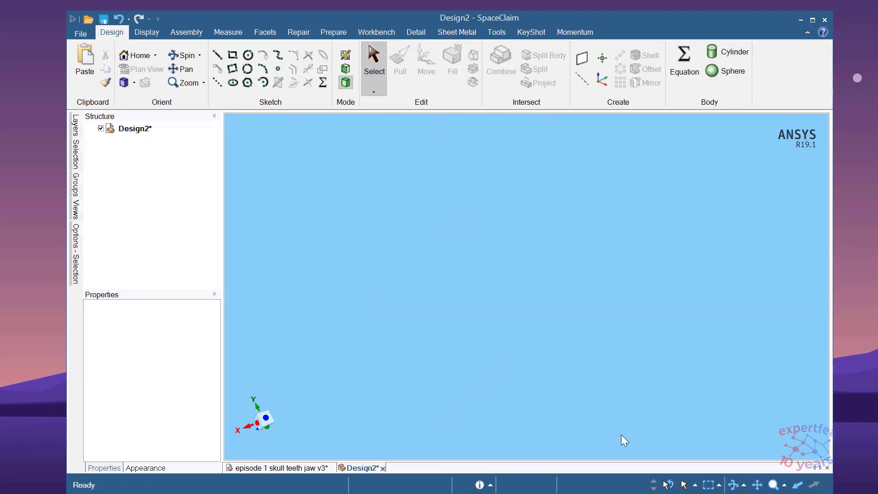
Paste the copied skull body into Design2 and bring its smooth tooth patch into view.
{"action": "left_click", "coordinate": [88, 65]}
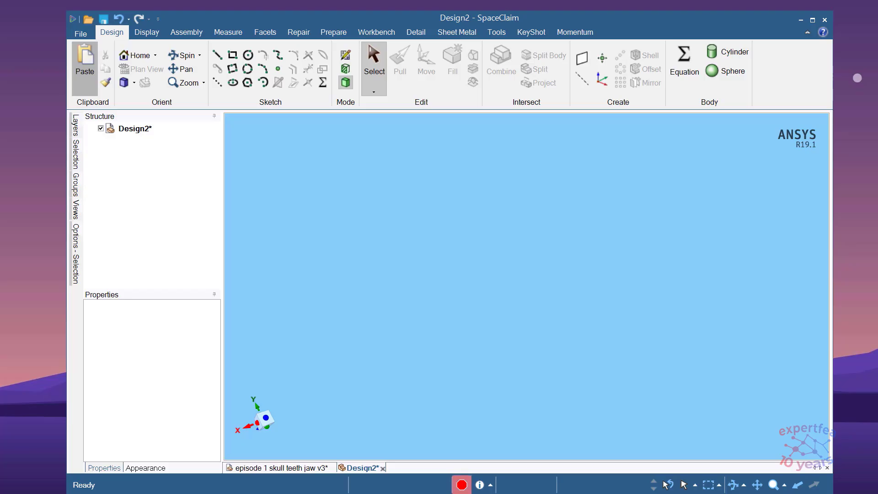
{"action": "left_click", "coordinate": [598, 281]}
{"action": "middle_click_drag", "start_coordinate": [593, 242], "coordinate": [474, 305]}
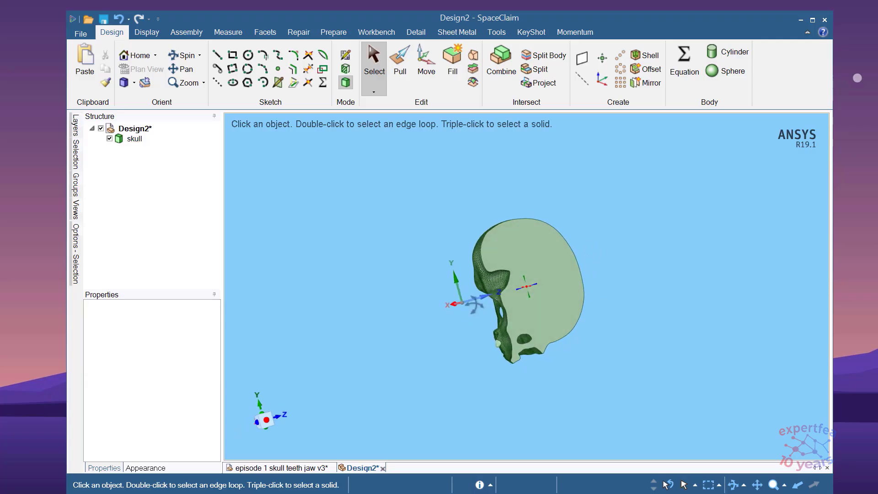
{"action": "middle_click_drag", "start_coordinate": [547, 345], "coordinate": [516, 242]}
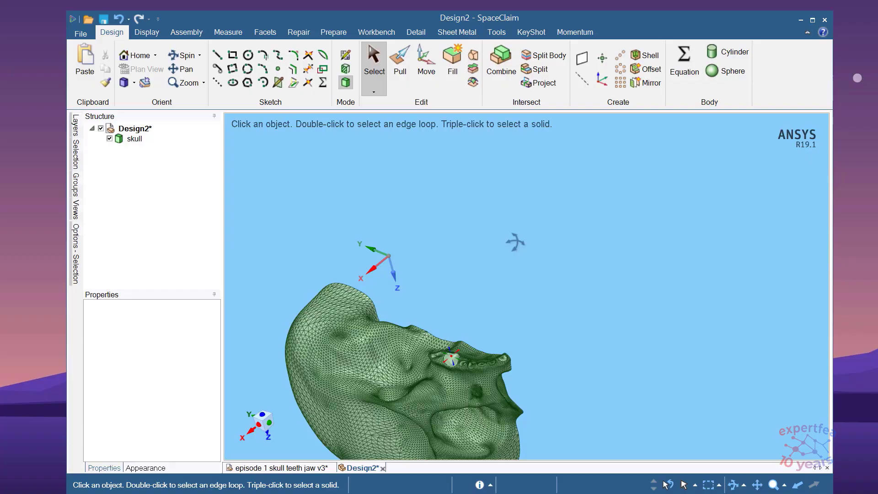
{"action": "scroll", "coordinate": [426, 404], "scroll_direction": "up", "scroll_amount": 5}
{"action": "scroll", "coordinate": [441, 399], "scroll_direction": "down", "scroll_amount": 3}
{"action": "scroll", "coordinate": [460, 301], "scroll_direction": "up", "scroll_amount": 5}
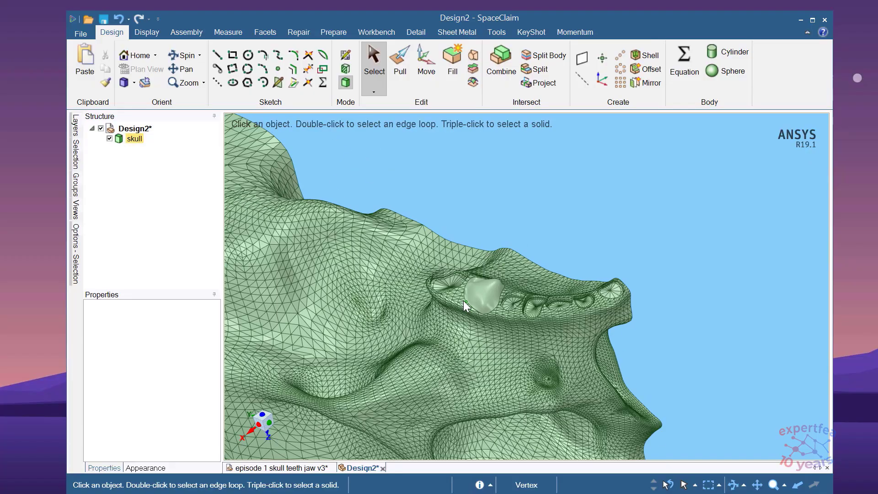
Try to remove the smooth tooth patch face from the skull body in Design2.
{"action": "middle_click_drag", "start_coordinate": [553, 230], "coordinate": [564, 206]}
{"action": "scroll", "coordinate": [563, 206], "scroll_direction": "up", "scroll_amount": 5}
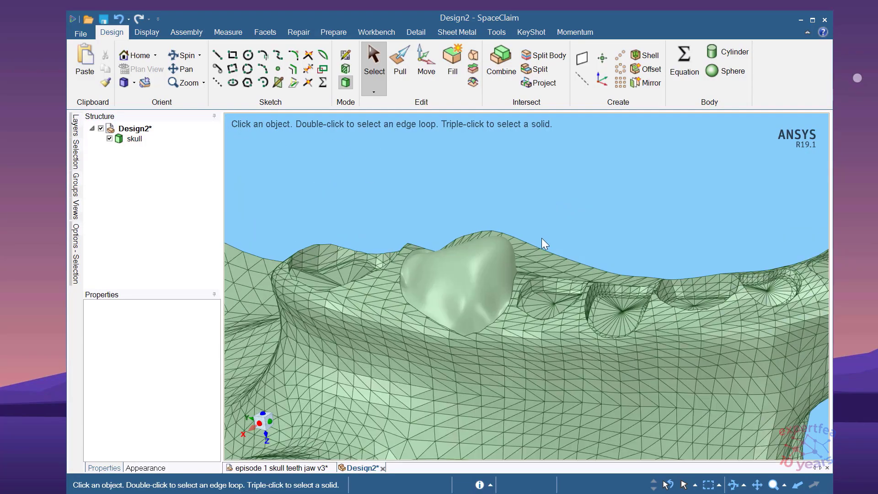
{"action": "left_click", "coordinate": [472, 281]}
{"action": "scroll", "coordinate": [437, 302], "scroll_direction": "up", "scroll_amount": 3}
{"action": "scroll", "coordinate": [448, 284], "scroll_direction": "down", "scroll_amount": 2}
{"action": "middle_click_drag", "start_coordinate": [608, 261], "coordinate": [654, 210]}
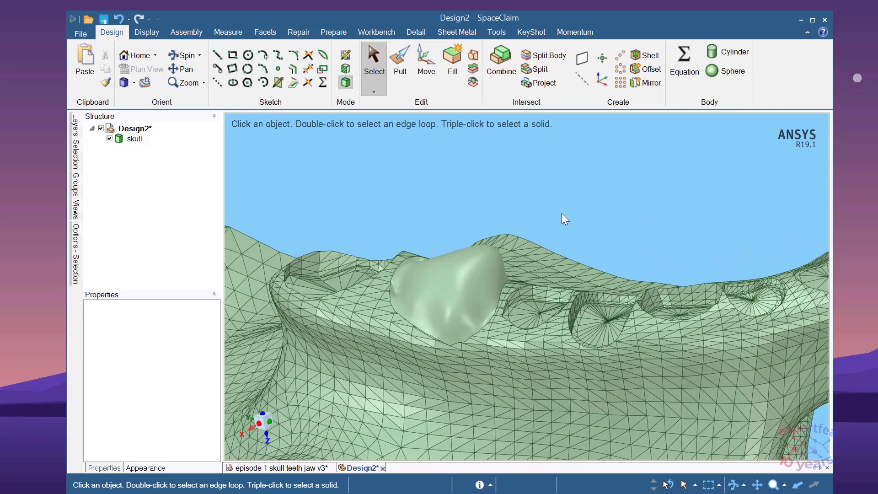
{"action": "left_click", "coordinate": [461, 286]}
{"action": "left_click", "coordinate": [459, 281]}
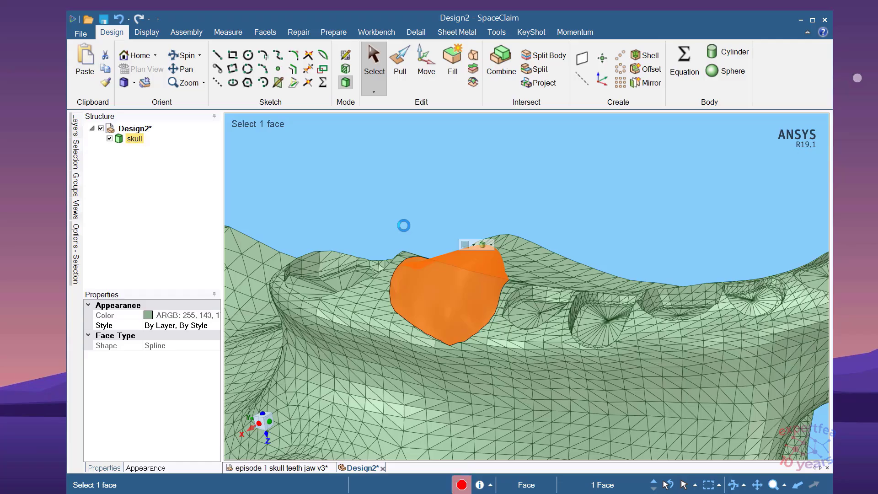
{"action": "key", "text": "Escape"}
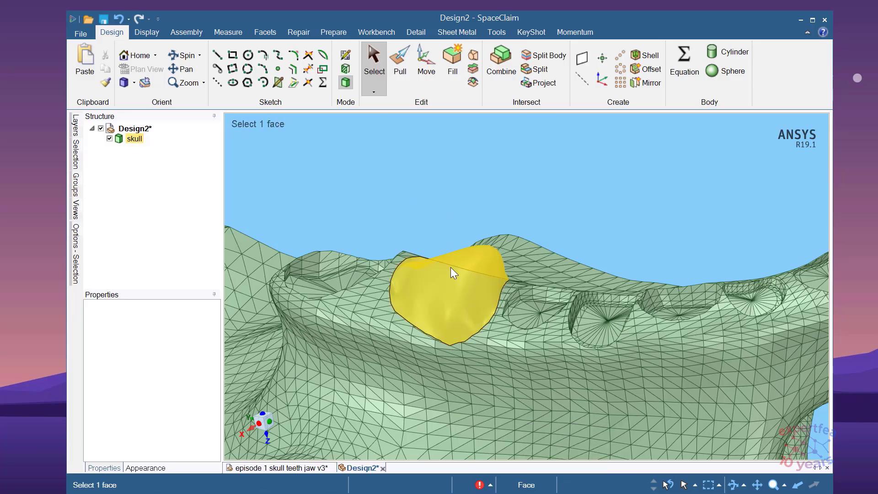
{"action": "middle_click_drag", "start_coordinate": [557, 208], "coordinate": [582, 225]}
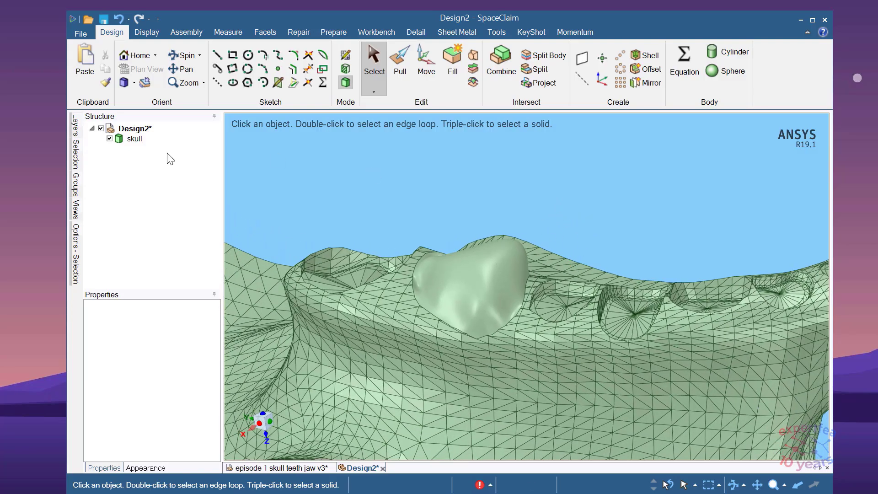
Copy the skull body from Design2 and switch back to the episode 1 skull teeth jaw v3 design.
{"action": "left_click", "coordinate": [135, 138]}
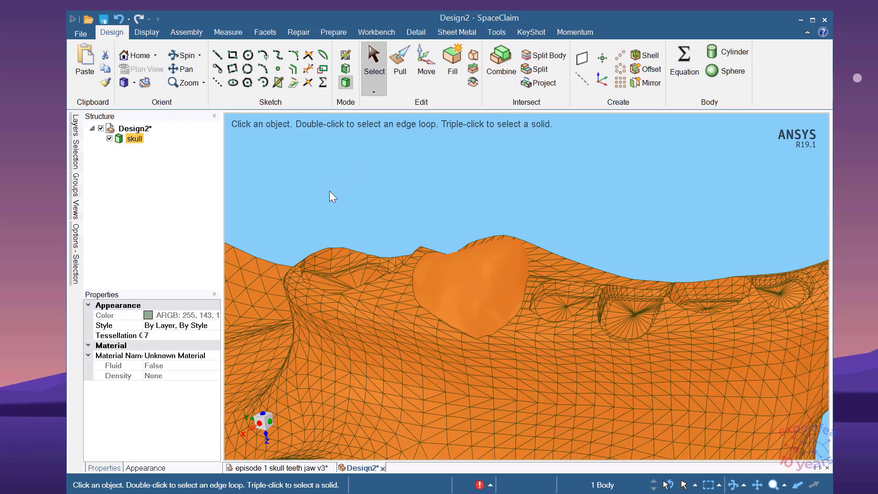
{"action": "key", "text": "ctrl+c"}
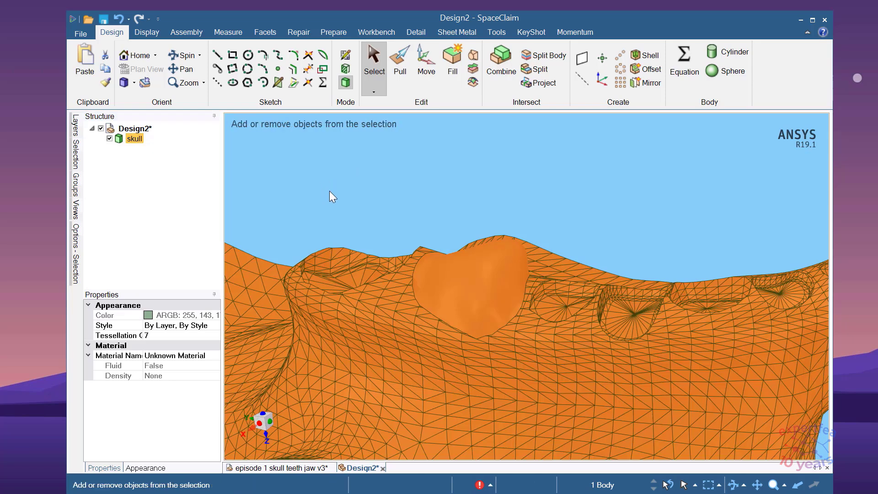
{"action": "left_click", "coordinate": [104, 72]}
{"action": "left_click", "coordinate": [265, 467]}
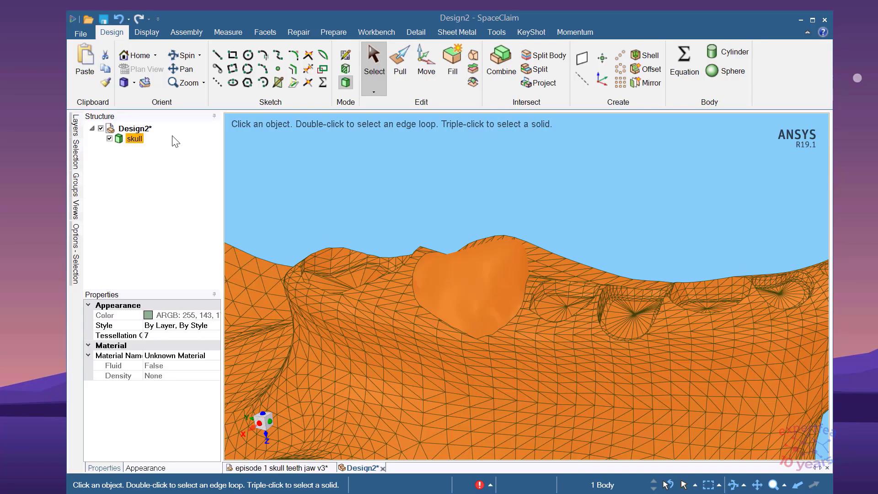
{"action": "left_click", "coordinate": [279, 468]}
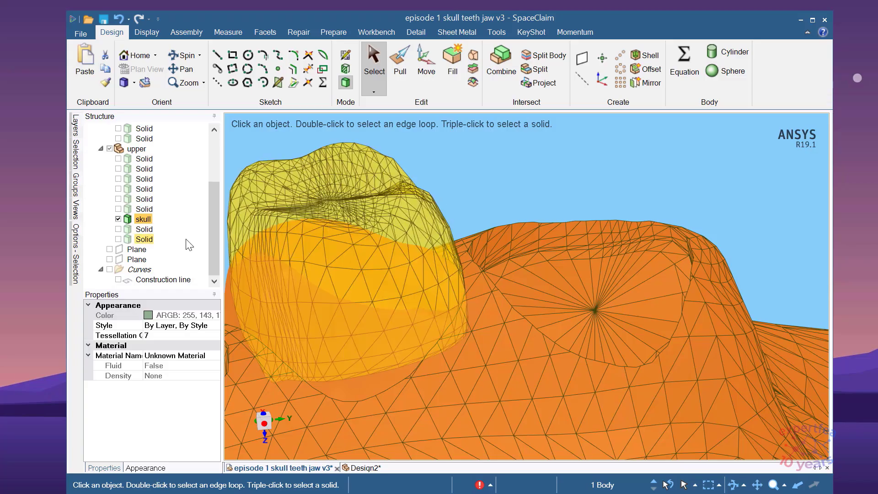
Delete the skull body from the upper component and paste the copied skull into the design.
{"action": "left_click", "coordinate": [147, 221]}
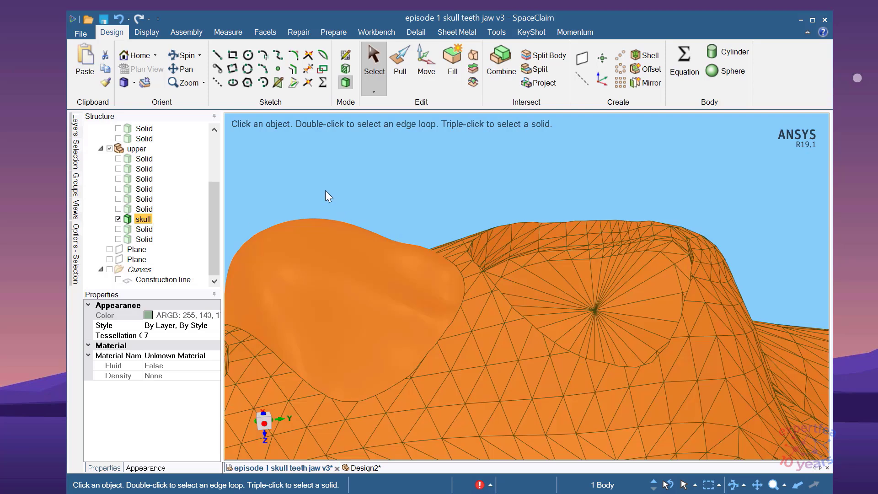
{"action": "key", "text": "Delete"}
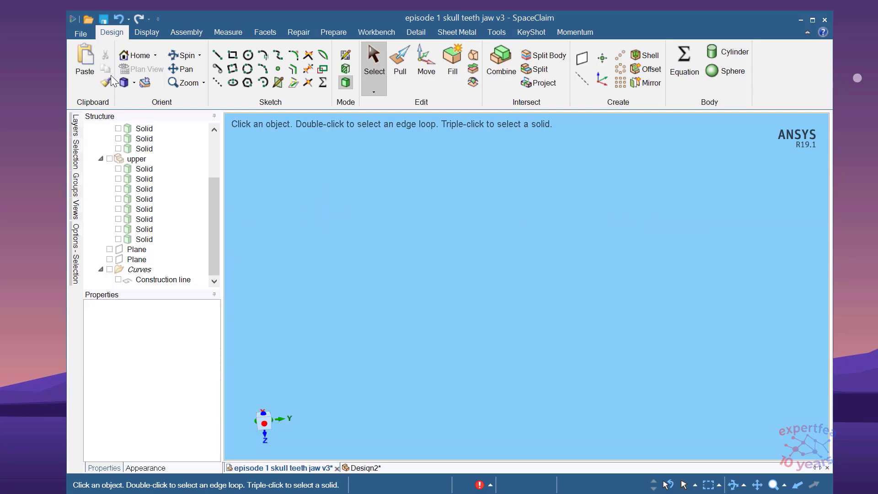
{"action": "left_click", "coordinate": [83, 54]}
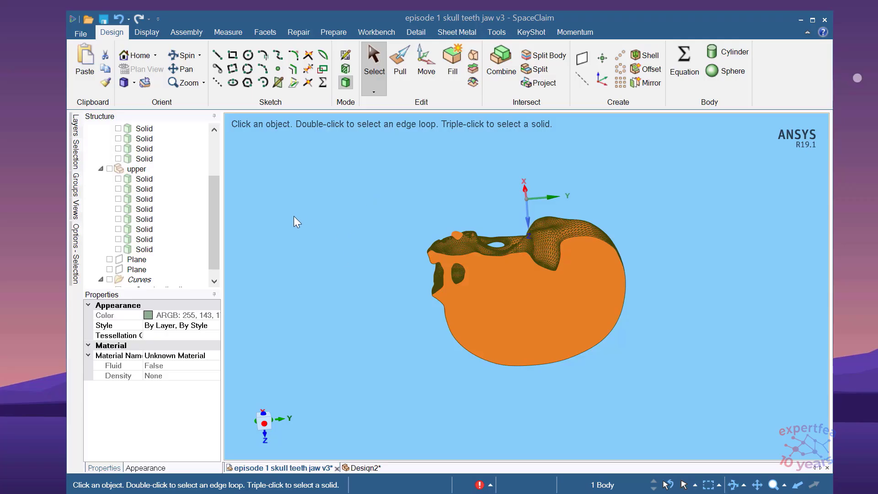
Move the pasted skull body from the top level of the structure into the upper component.
{"action": "left_click_drag", "start_coordinate": [216, 226], "coordinate": [213, 180]}
{"action": "left_click", "coordinate": [135, 139]}
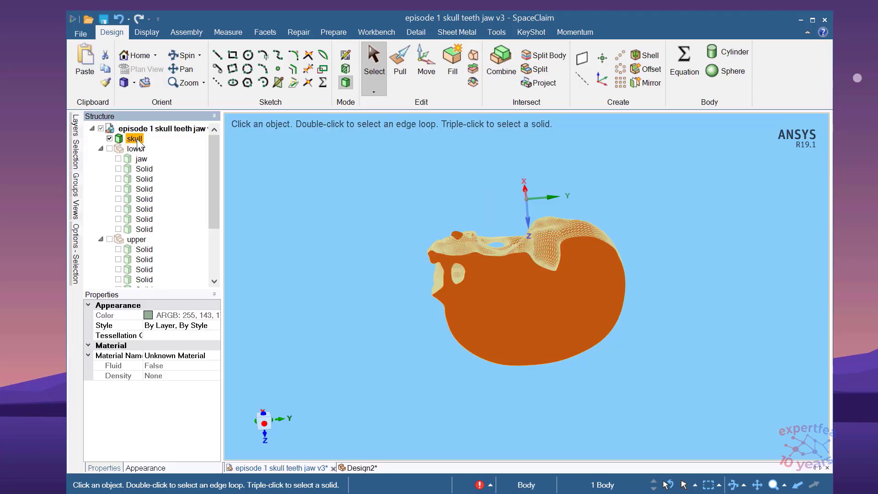
{"action": "left_click_drag", "start_coordinate": [141, 241], "coordinate": [141, 242]}
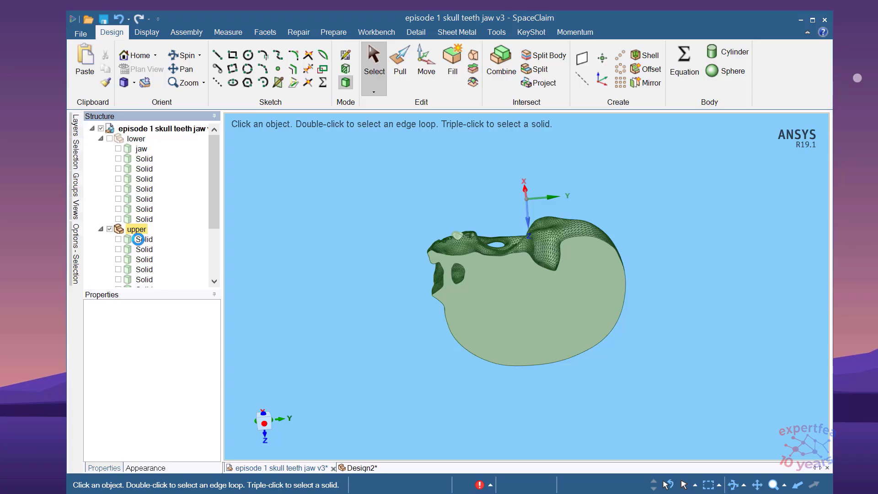
{"action": "left_click_drag", "start_coordinate": [215, 219], "coordinate": [215, 263]}
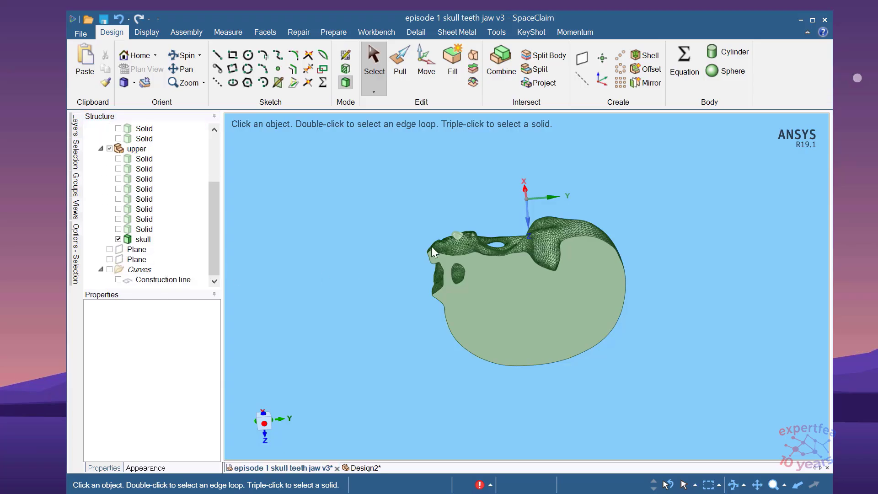
Show the last tooth solid in the upper component and try to combine it with the skull body.
{"action": "scroll", "coordinate": [443, 242], "scroll_direction": "up", "scroll_amount": 5}
{"action": "scroll", "coordinate": [433, 278], "scroll_direction": "down", "scroll_amount": 2}
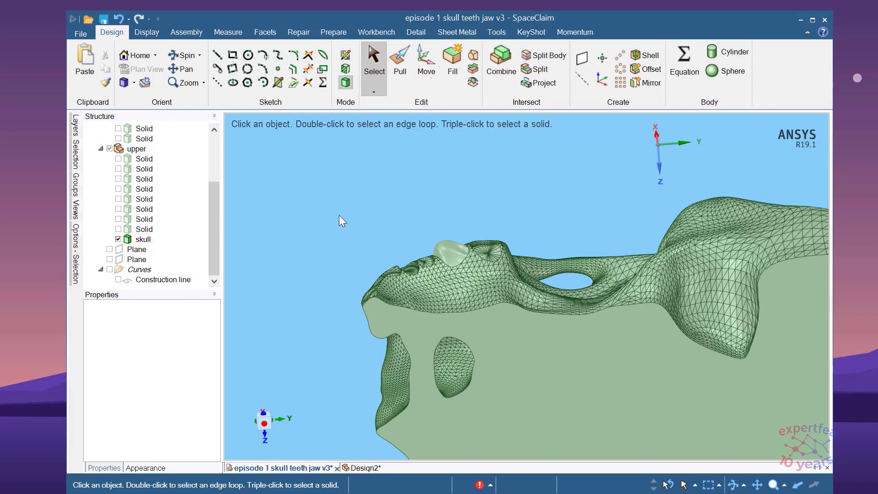
{"action": "left_click", "coordinate": [118, 229]}
{"action": "scroll", "coordinate": [441, 250], "scroll_direction": "up", "scroll_amount": 3}
{"action": "middle_click_drag", "start_coordinate": [444, 251], "coordinate": [413, 330]}
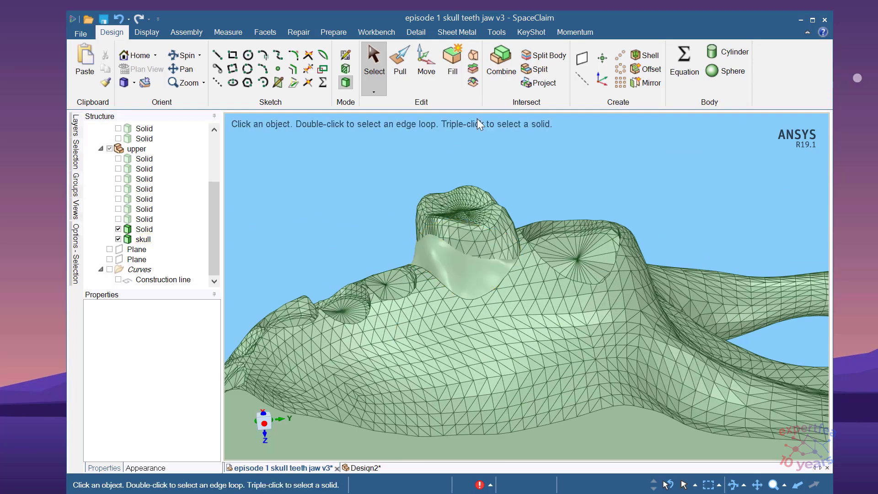
{"action": "left_click", "coordinate": [502, 64]}
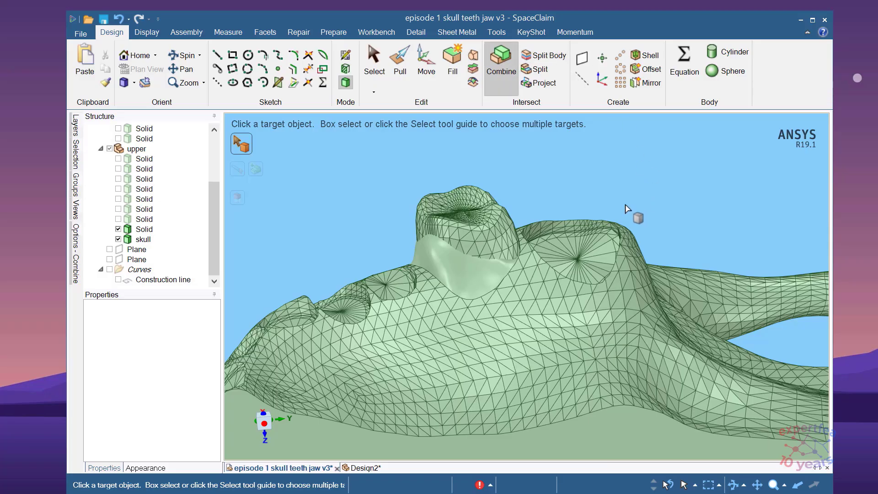
{"action": "left_click", "coordinate": [523, 311]}
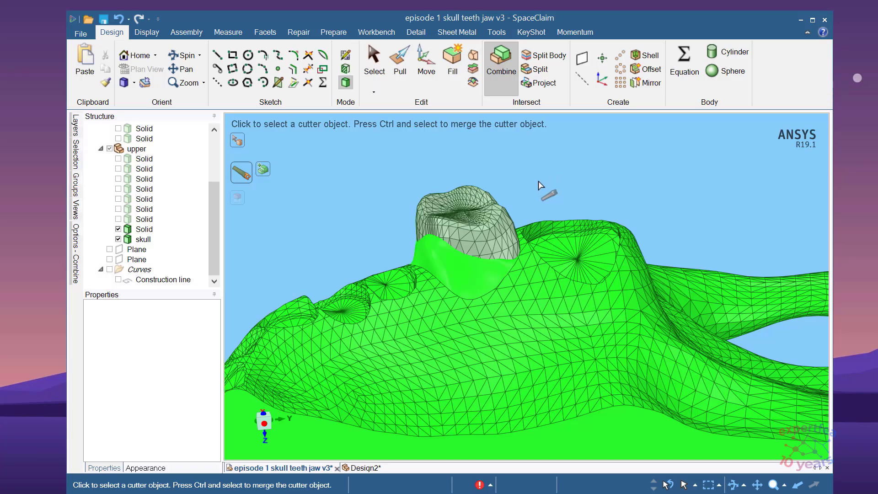
{"action": "left_click", "coordinate": [488, 226]}
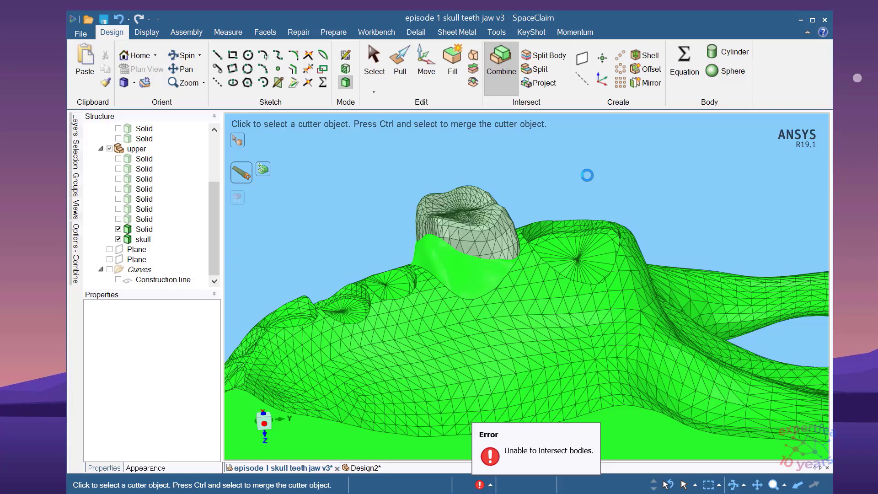
{"action": "mouse_move", "coordinate": [578, 192]}
{"action": "middle_mouse_down"}
{"action": "mouse_move", "coordinate": [581, 202]}
{"action": "mouse_move", "coordinate": [540, 186]}
{"action": "mouse_move", "coordinate": [590, 194]}
{"action": "mouse_move", "coordinate": [582, 198]}
{"action": "middle_mouse_up"}
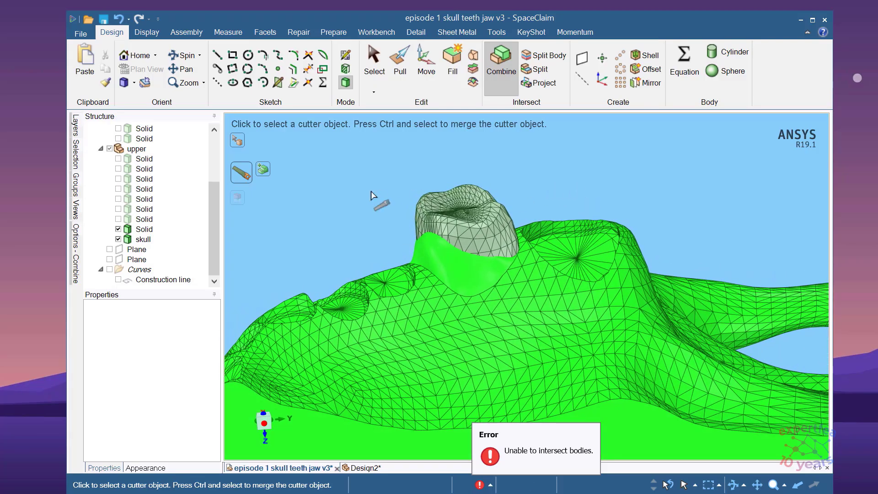
{"action": "key", "text": "Escape"}
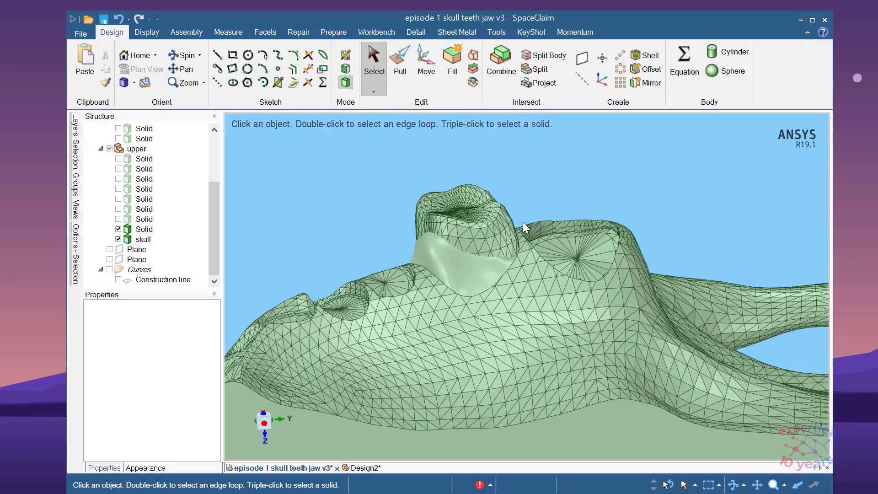
Examine how the tooth solid sits against the skull's smooth patch, close up and from the side.
{"action": "left_click", "coordinate": [522, 222]}
{"action": "left_click", "coordinate": [473, 254]}
{"action": "middle_click_drag", "start_coordinate": [474, 258], "coordinate": [450, 231]}
{"action": "scroll", "coordinate": [421, 191], "scroll_direction": "up", "scroll_amount": 5}
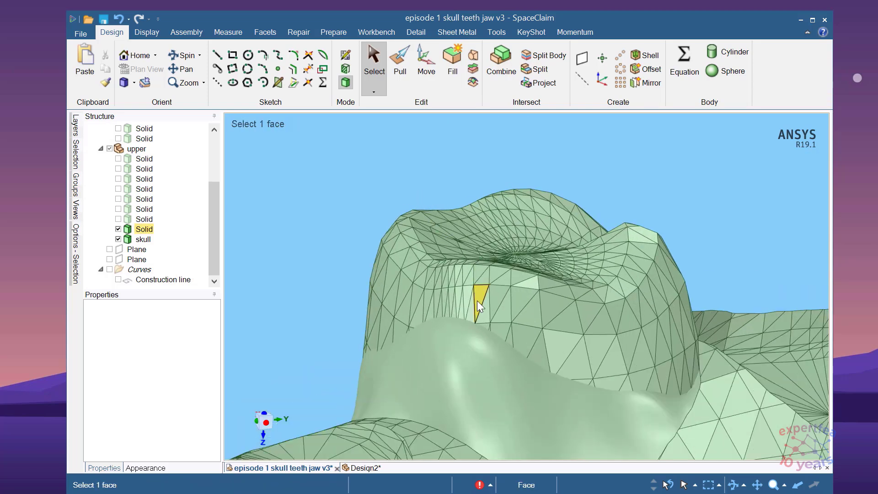
{"action": "scroll", "coordinate": [457, 277], "scroll_direction": "down", "scroll_amount": 5}
{"action": "middle_click_drag", "start_coordinate": [512, 309], "coordinate": [457, 312]}
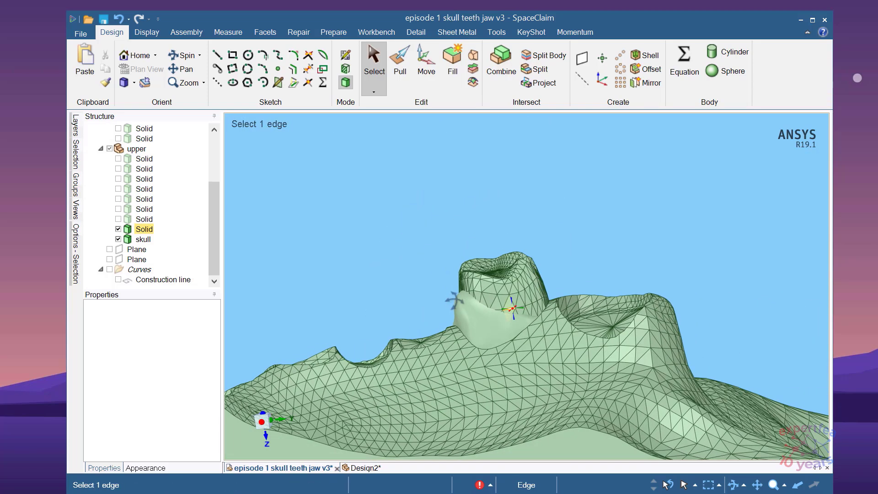
{"action": "left_click", "coordinate": [454, 314]}
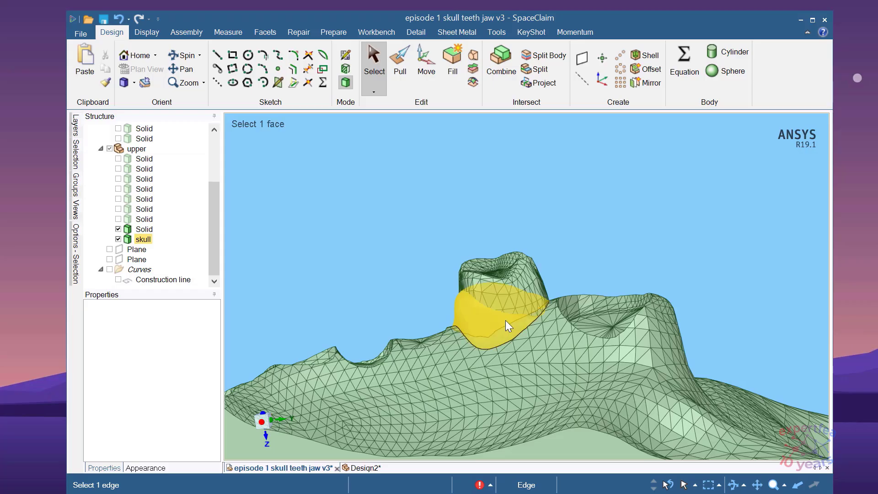
{"action": "scroll", "coordinate": [491, 302], "scroll_direction": "up", "scroll_amount": 5}
Hide the tooth solid so that only the skull is displayed.
{"action": "left_click", "coordinate": [495, 279]}
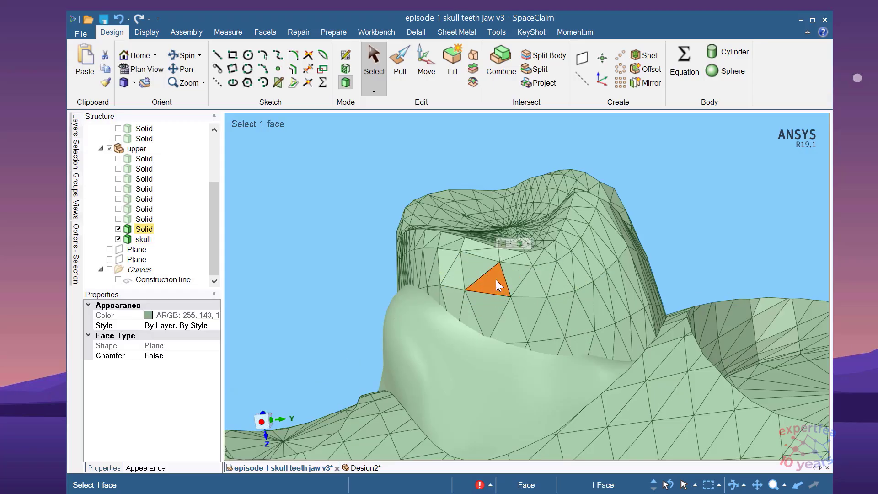
{"action": "right_click", "coordinate": [496, 279]}
{"action": "left_click", "coordinate": [534, 388]}
{"action": "scroll", "coordinate": [401, 277], "scroll_direction": "down", "scroll_amount": 5}
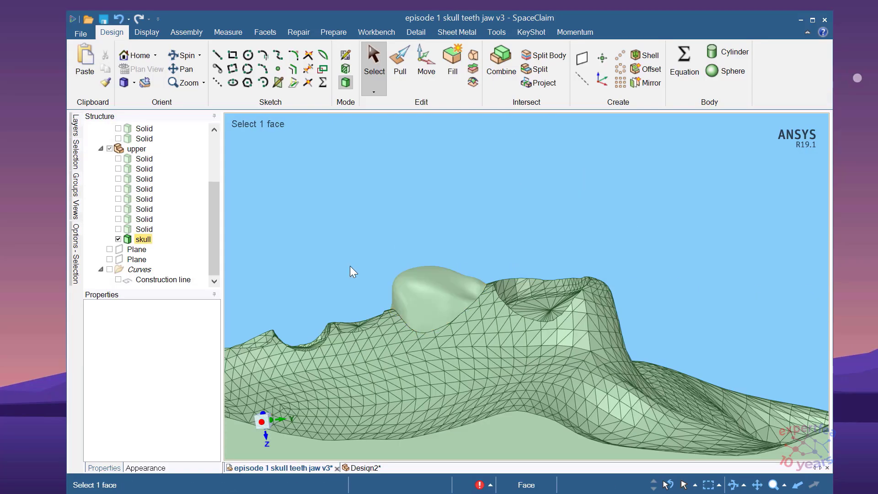
Show the first plane listed below the upper component and start a sketch on it in plan view.
{"action": "left_click", "coordinate": [136, 251]}
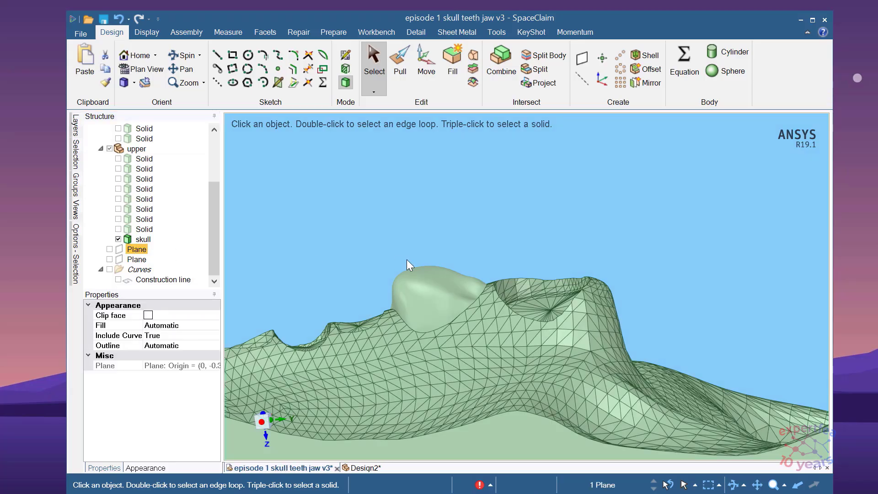
{"action": "left_click", "coordinate": [110, 249]}
{"action": "middle_click_drag", "start_coordinate": [367, 292], "coordinate": [429, 368]}
{"action": "key", "text": "v"}
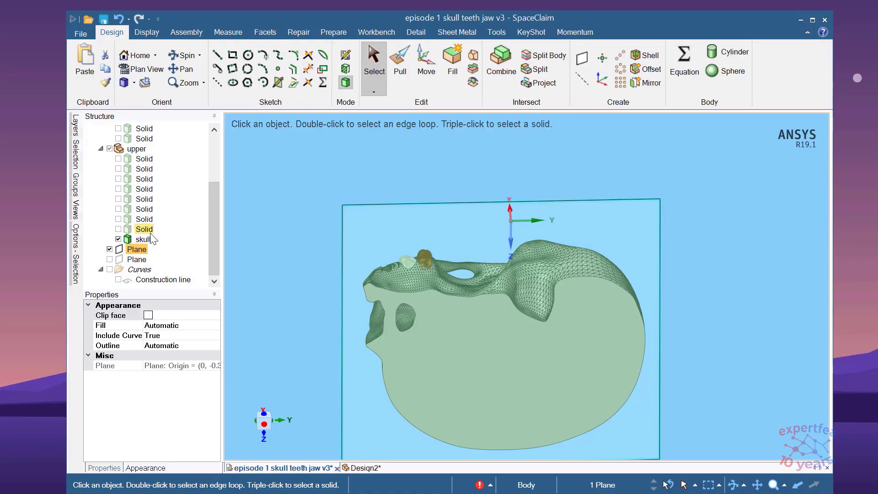
{"action": "left_click", "coordinate": [345, 57]}
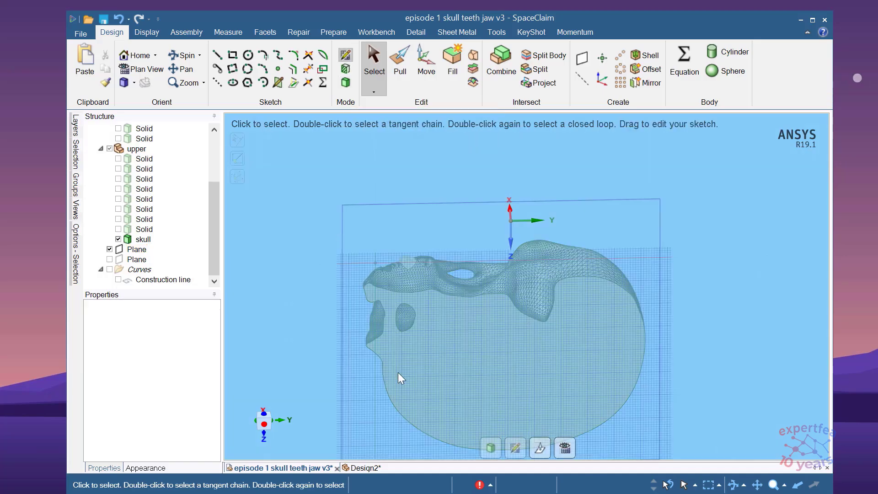
{"action": "left_click", "coordinate": [565, 448]}
Sketch a four-point spline about 25 mm wide along the front part of the smooth patch's base on the skull.
{"action": "scroll", "coordinate": [418, 217], "scroll_direction": "up", "scroll_amount": 6}
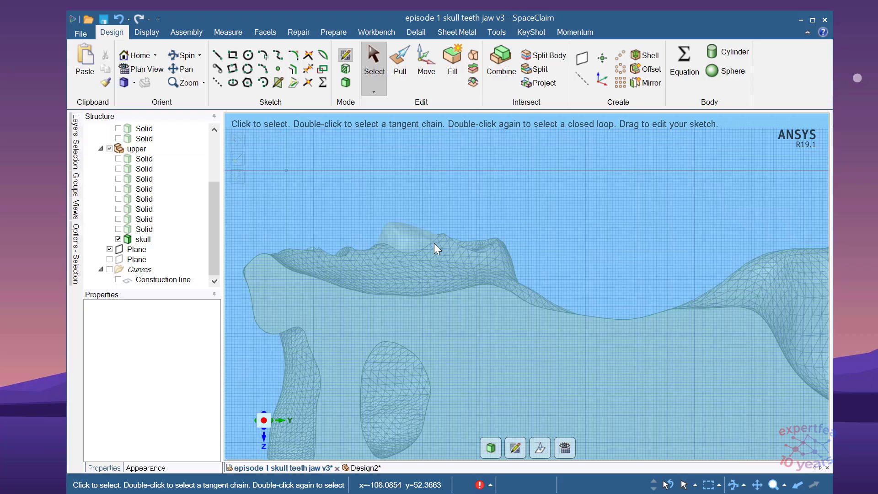
{"action": "mouse_move", "coordinate": [407, 255]}
{"action": "middle_mouse_down"}
{"action": "mouse_move", "coordinate": [475, 329]}
{"action": "mouse_move", "coordinate": [483, 353]}
{"action": "mouse_move", "coordinate": [470, 300]}
{"action": "middle_mouse_up"}
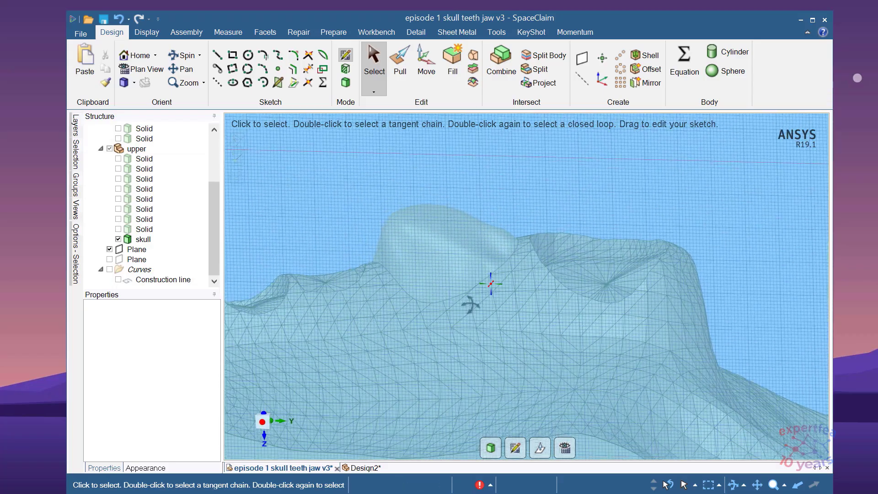
{"action": "left_click", "coordinate": [569, 449]}
{"action": "scroll", "coordinate": [541, 193], "scroll_direction": "up", "scroll_amount": 3}
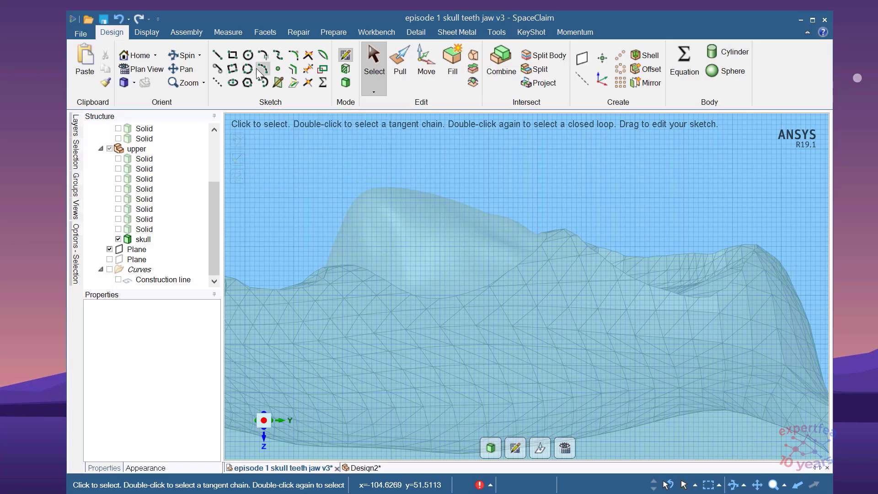
{"action": "left_click", "coordinate": [277, 56]}
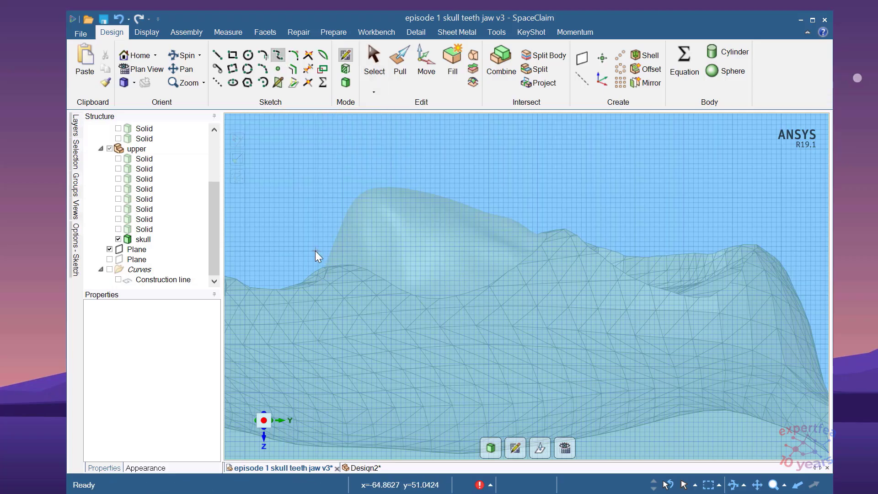
{"action": "left_click", "coordinate": [300, 260]}
{"action": "left_click", "coordinate": [340, 259]}
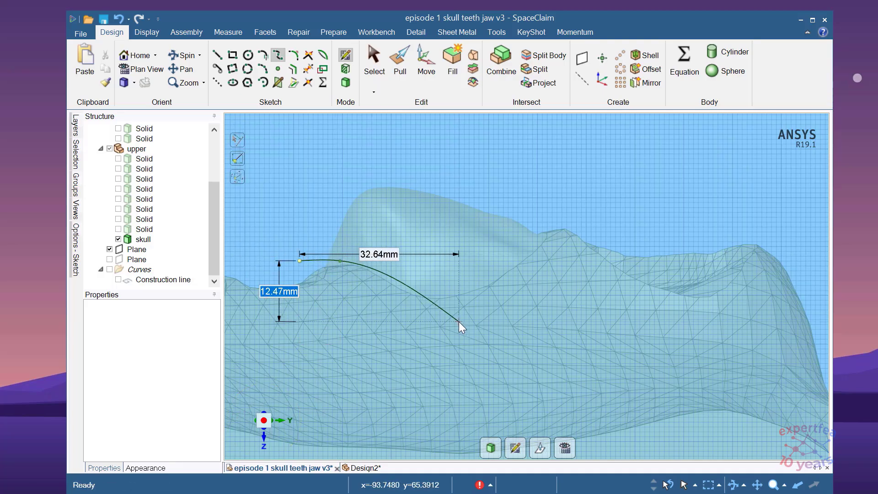
{"action": "left_click", "coordinate": [407, 289]}
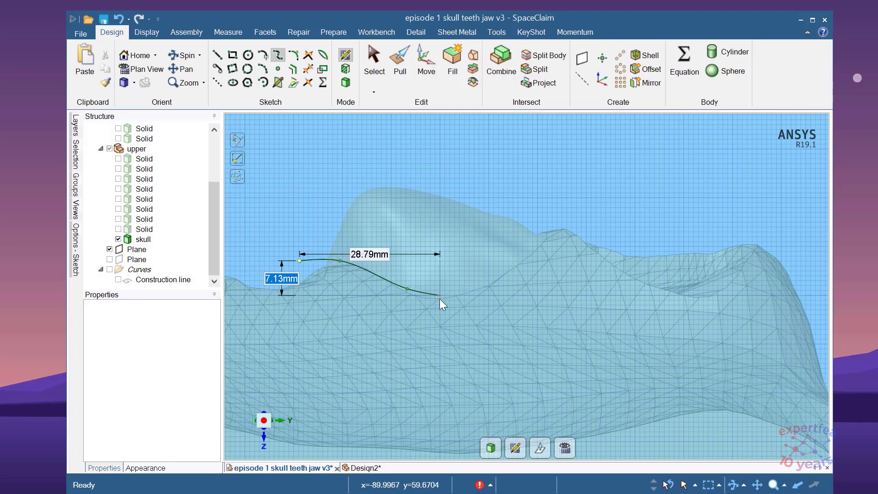
{"action": "left_click", "coordinate": [420, 309]}
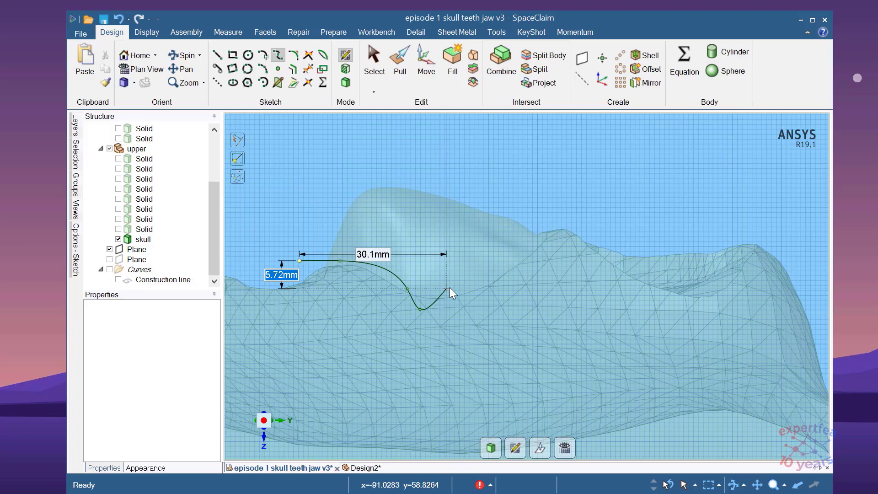
{"action": "key", "text": "Escape"}
{"action": "key", "text": "Escape"}
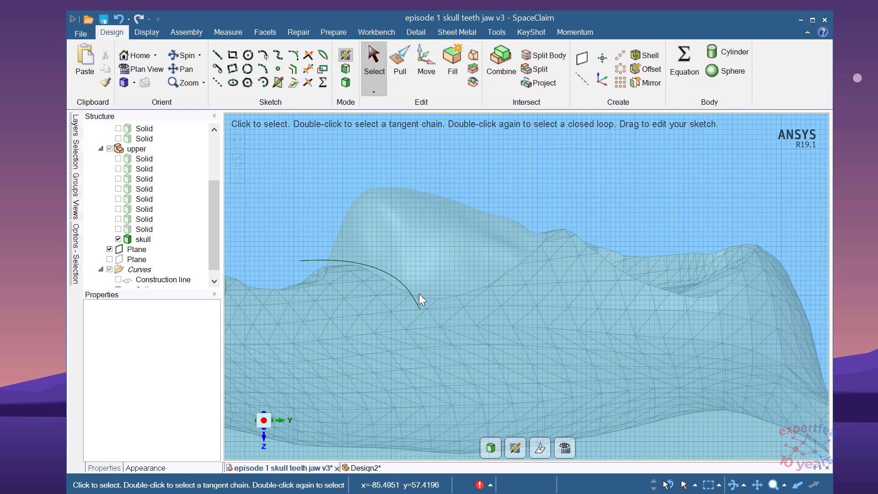
Adjust the spline's points to follow the smooth patch's base and extend its end to the patch's far edge.
{"action": "mouse_move", "coordinate": [420, 310]}
{"action": "left_mouse_down"}
{"action": "mouse_move", "coordinate": [437, 294]}
{"action": "mouse_move", "coordinate": [420, 303]}
{"action": "left_mouse_up"}
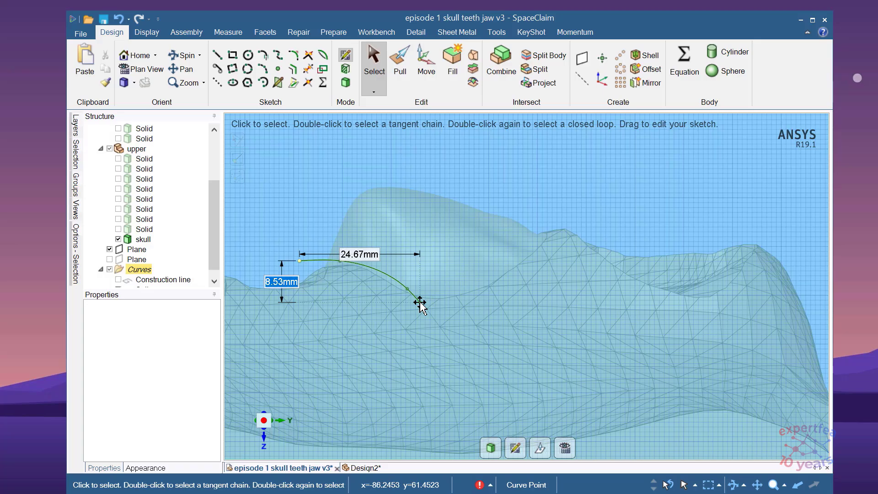
{"action": "left_click_drag", "start_coordinate": [341, 262], "coordinate": [372, 266]}
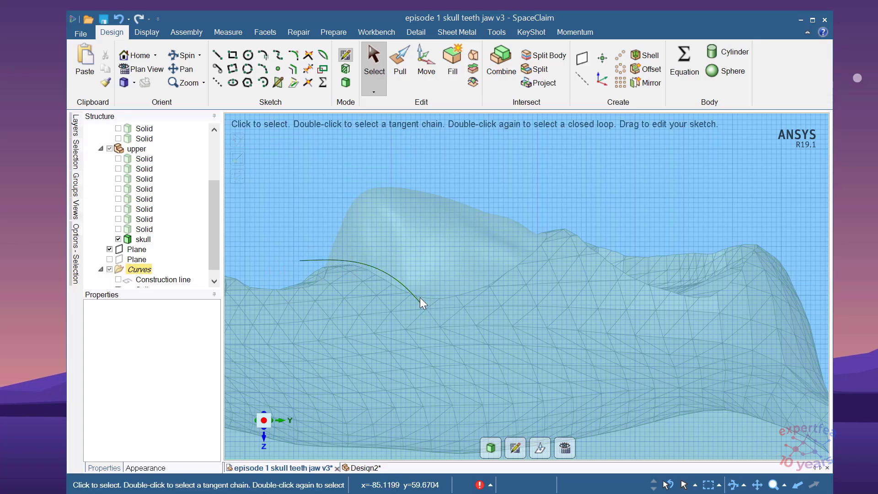
{"action": "left_click_drag", "start_coordinate": [420, 302], "coordinate": [523, 251]}
{"action": "left_click", "coordinate": [308, 202]}
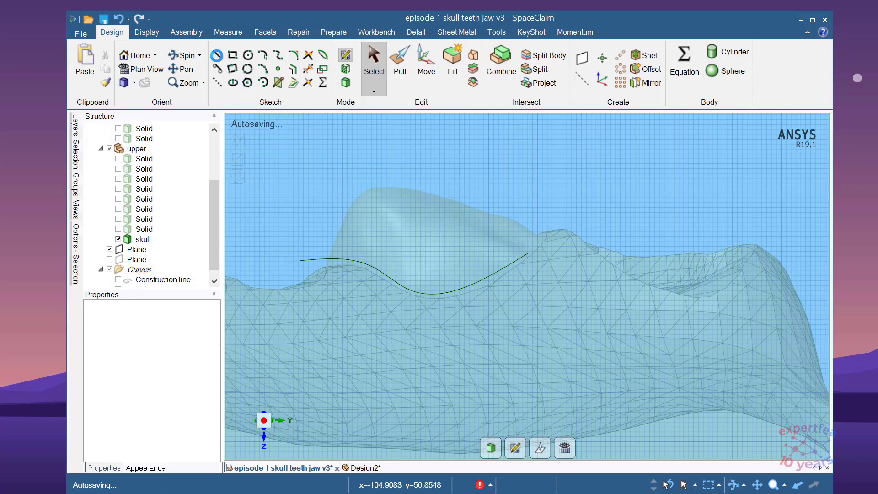
Draw a second spline over the smooth patch, rising about 16.5 mm, to join both ends of the first into a closed loop.
{"action": "left_click", "coordinate": [277, 55]}
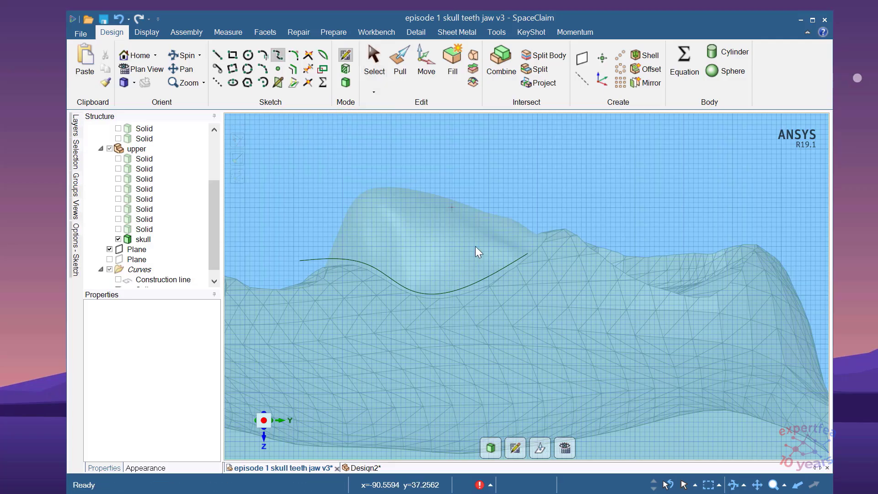
{"action": "left_click", "coordinate": [528, 252]}
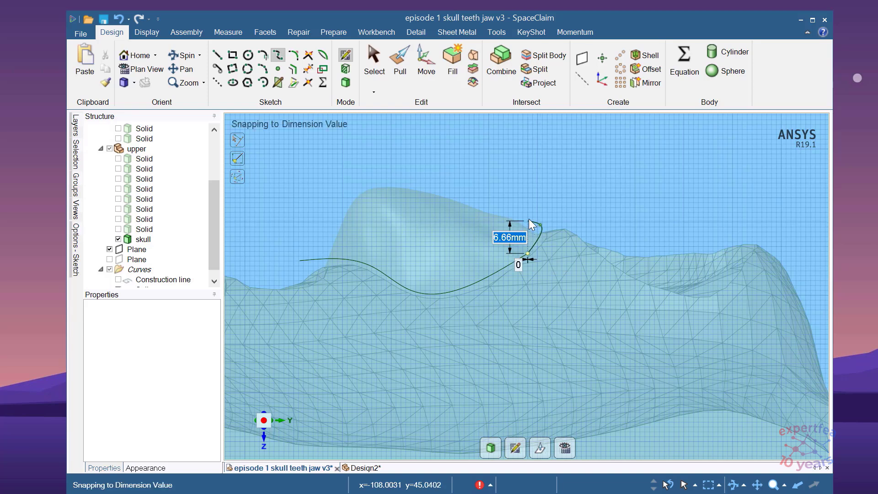
{"action": "left_click", "coordinate": [548, 204]}
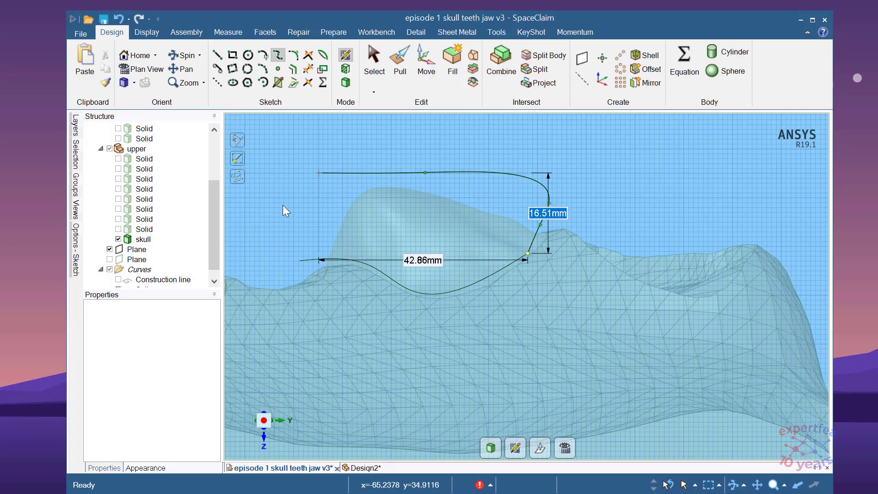
{"action": "left_click", "coordinate": [300, 261]}
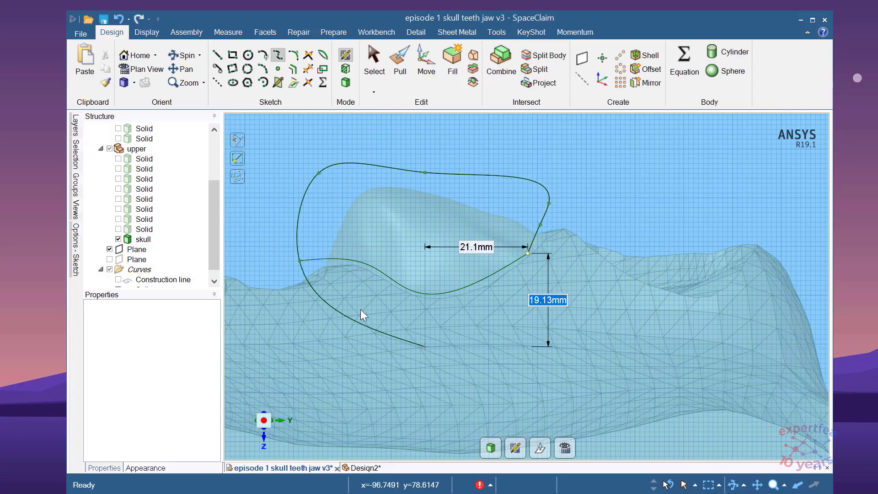
{"action": "right_click", "coordinate": [269, 238]}
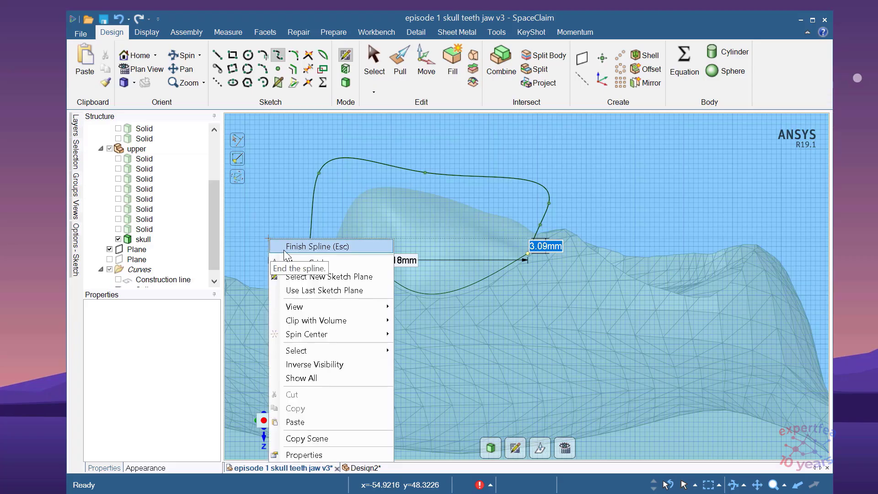
{"action": "left_click", "coordinate": [284, 250]}
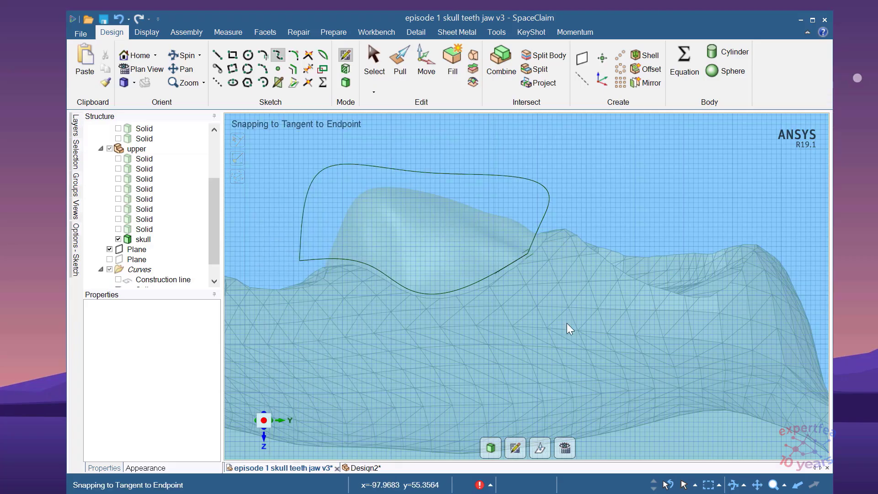
Switch to 3D mode to turn the closed loop into a surface, and select its face.
{"action": "left_click", "coordinate": [490, 448]}
{"action": "mouse_move", "coordinate": [523, 317]}
{"action": "middle_mouse_down"}
{"action": "mouse_move", "coordinate": [486, 311]}
{"action": "mouse_move", "coordinate": [516, 310]}
{"action": "middle_mouse_up"}
{"action": "left_click", "coordinate": [491, 255]}
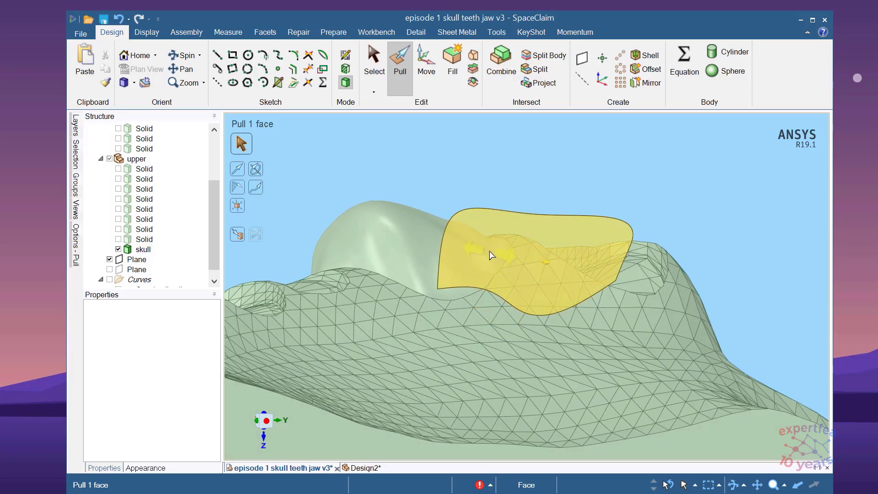
{"action": "left_click", "coordinate": [490, 254]}
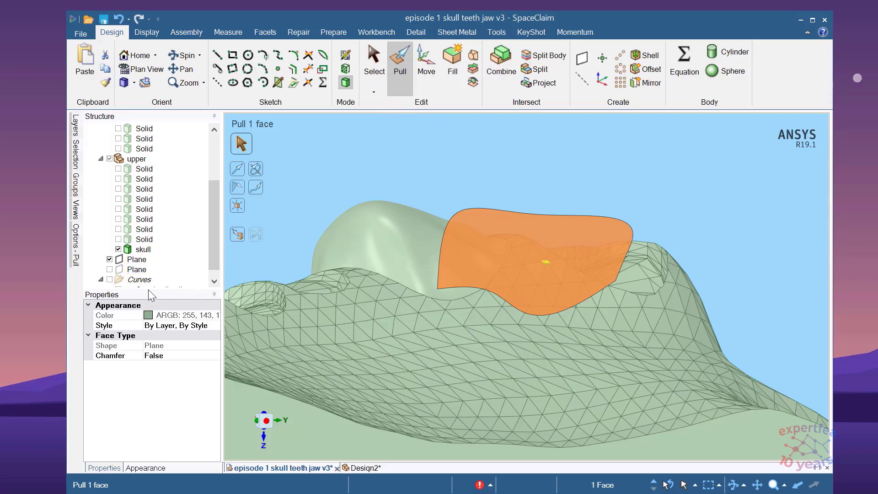
Enlarge the structure tree and collapse the upper and lower components.
{"action": "left_click_drag", "start_coordinate": [148, 290], "coordinate": [142, 348]}
{"action": "left_click_drag", "start_coordinate": [214, 272], "coordinate": [226, 300]}
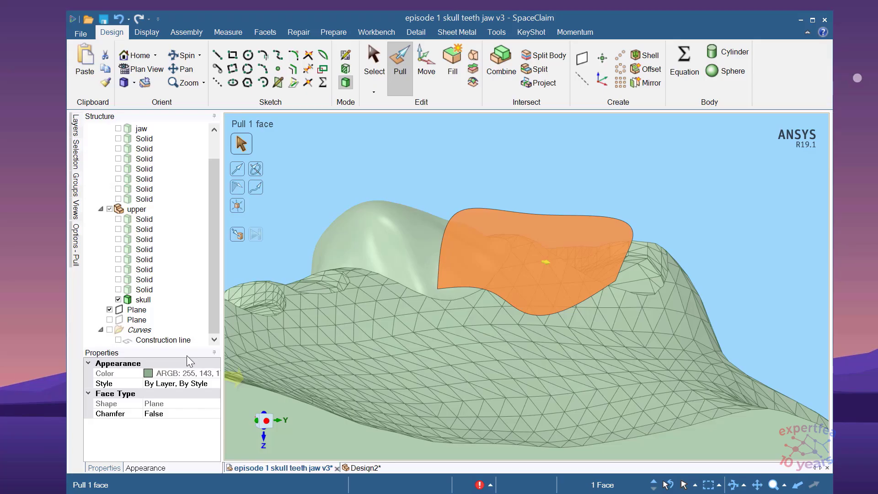
{"action": "middle_click_drag", "start_coordinate": [480, 220], "coordinate": [516, 221]}
{"action": "scroll", "coordinate": [635, 280], "scroll_direction": "down", "scroll_amount": 5}
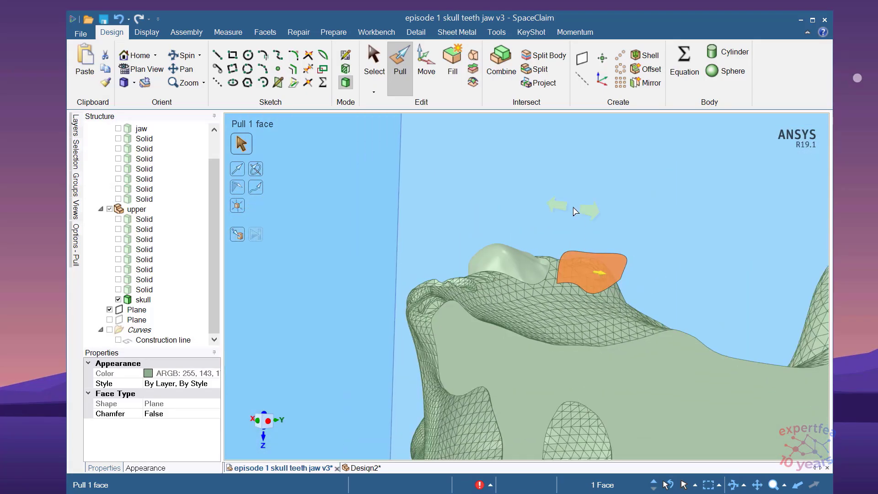
{"action": "left_click", "coordinate": [101, 209]}
{"action": "left_click", "coordinate": [101, 149]}
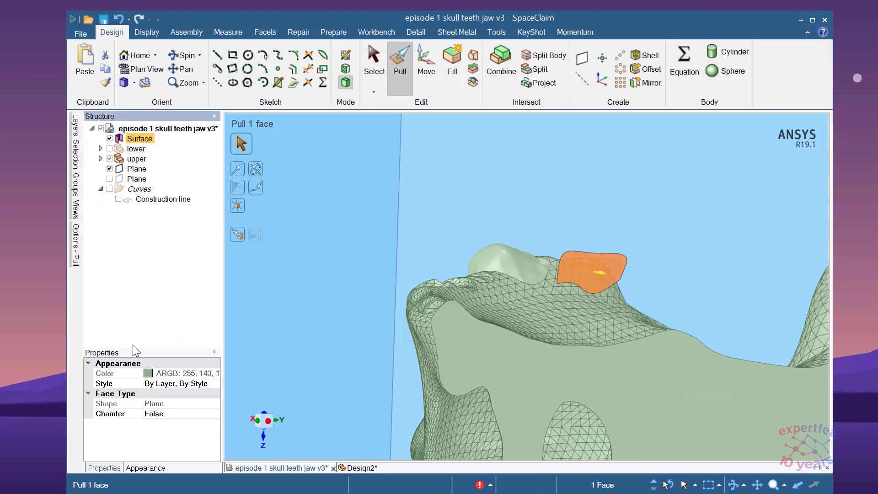
Select the sketched surface's face for Pull and set the operation to Cut.
{"action": "left_click", "coordinate": [163, 319]}
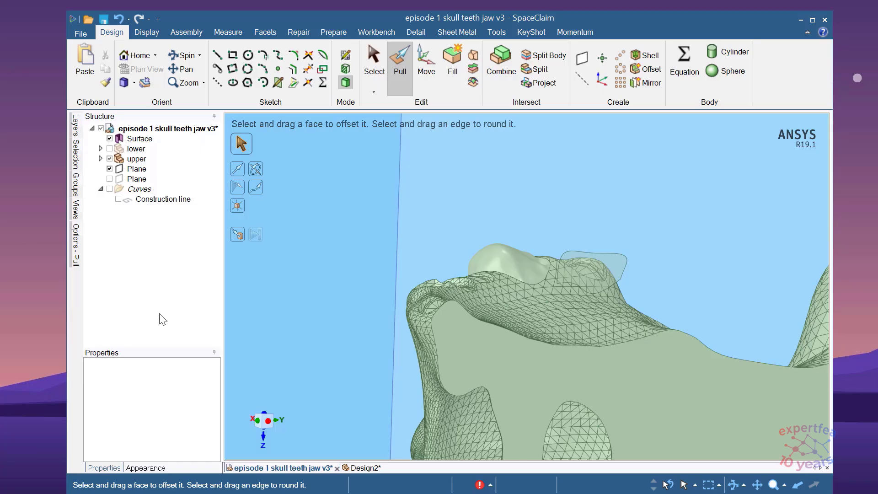
{"action": "key", "text": "s"}
{"action": "left_click", "coordinate": [392, 62]}
{"action": "left_click", "coordinate": [78, 241]}
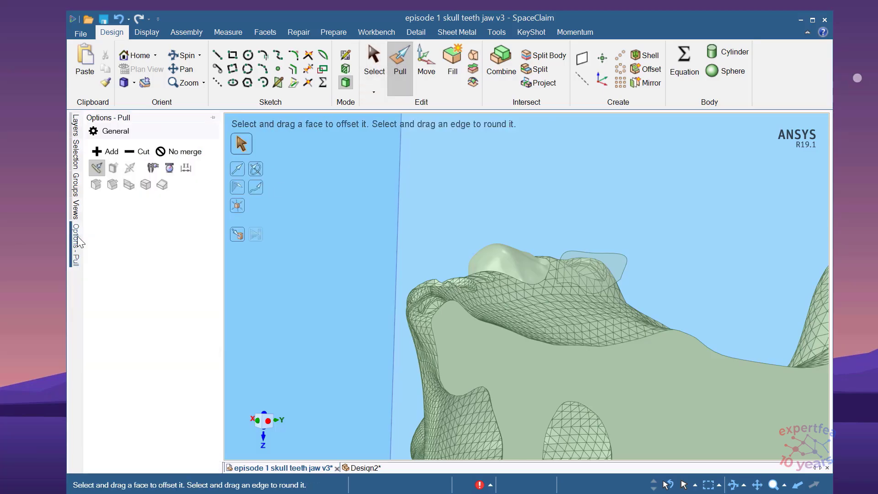
{"action": "left_click", "coordinate": [75, 210]}
{"action": "left_click", "coordinate": [76, 235]}
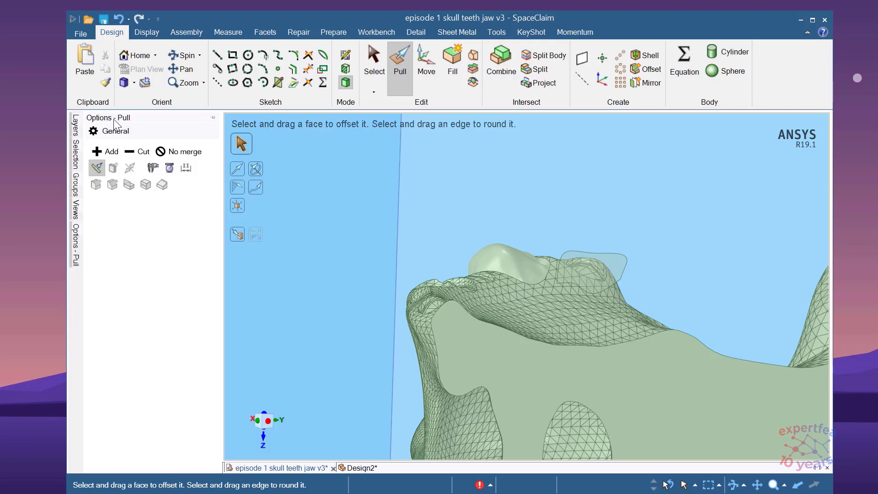
{"action": "left_click", "coordinate": [154, 138]}
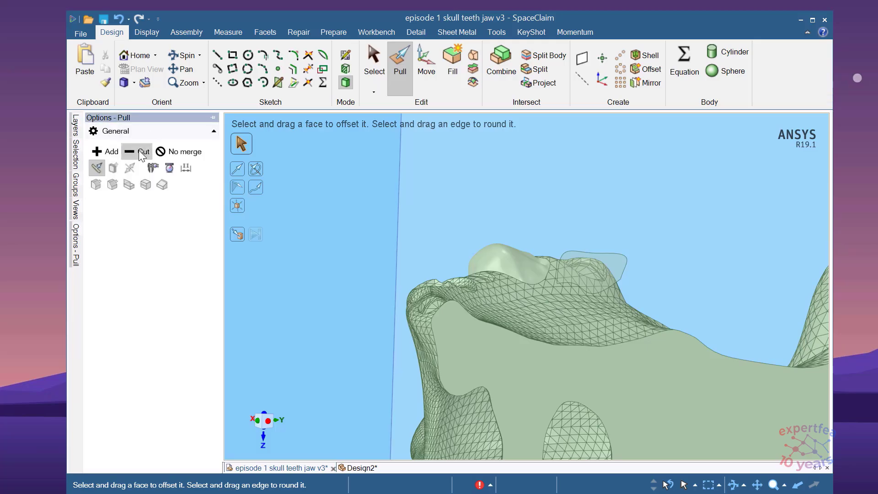
{"action": "left_click", "coordinate": [589, 269]}
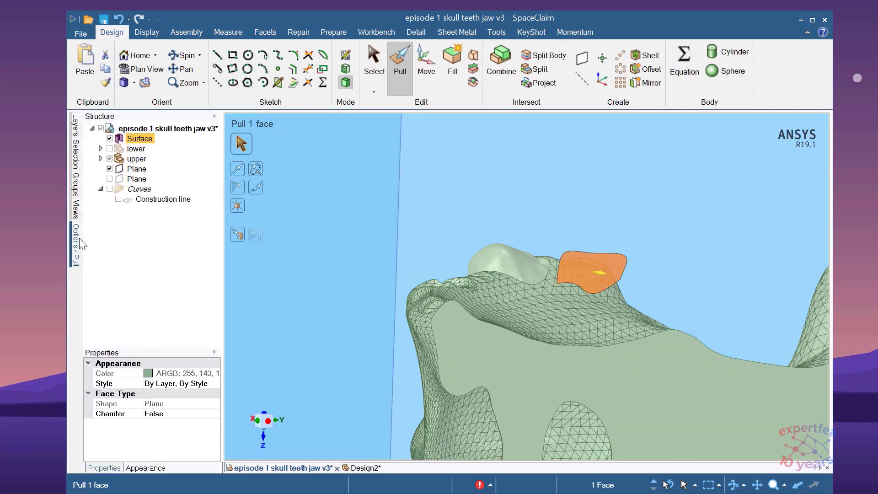
{"action": "mouse_move", "coordinate": [78, 244]}
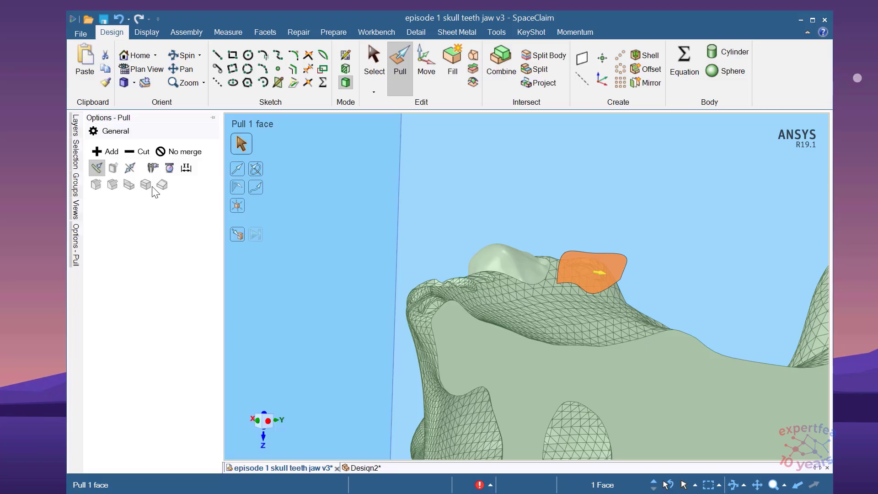
{"action": "left_click", "coordinate": [137, 152]}
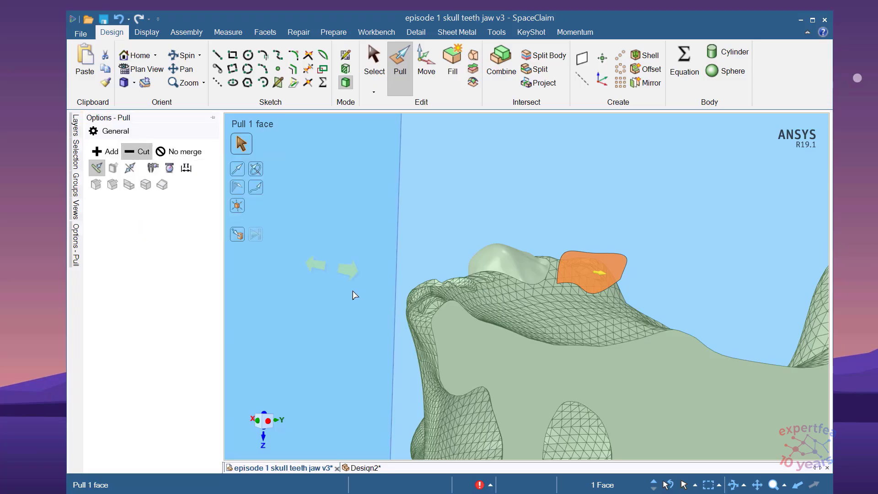
Pull the face about 168 mm across the skull to cut away the smooth patch, and remove the leftover sketch surface.
{"action": "middle_click_drag", "start_coordinate": [470, 247], "coordinate": [560, 253]}
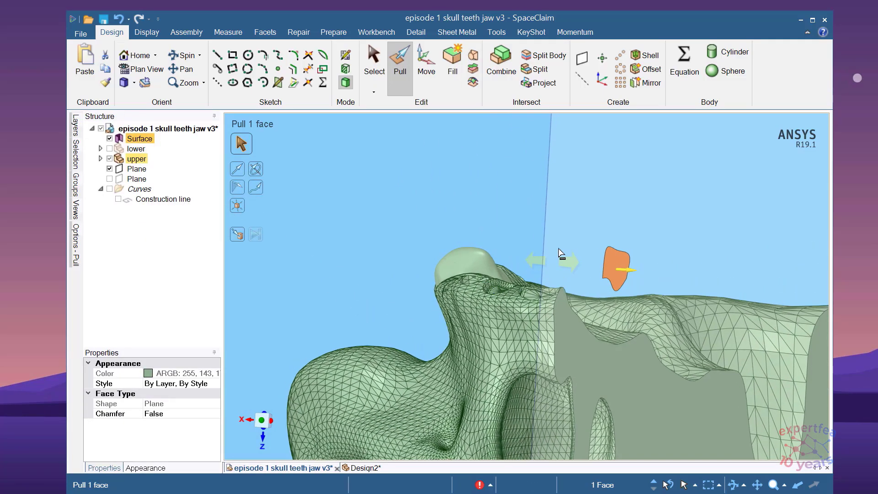
{"action": "left_click_drag", "start_coordinate": [668, 211], "coordinate": [397, 183]}
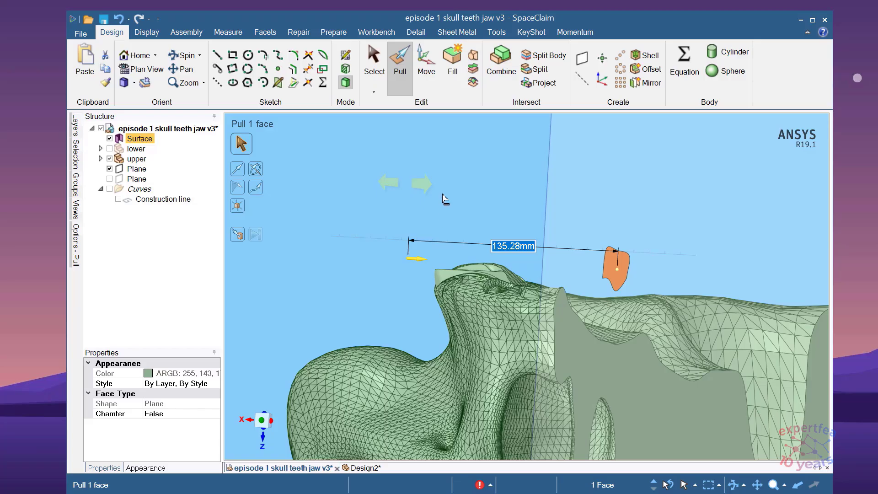
{"action": "left_click_drag", "start_coordinate": [445, 200], "coordinate": [445, 200]}
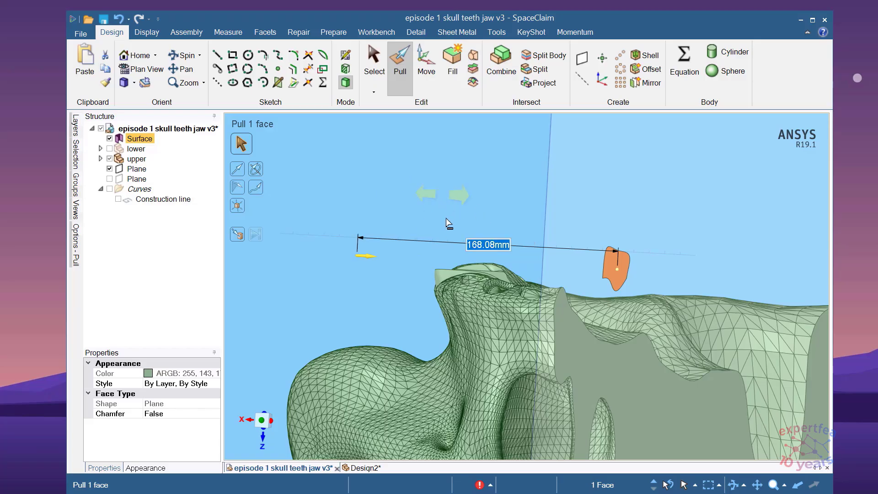
{"action": "key", "text": "Delete"}
{"action": "middle_click_drag", "start_coordinate": [447, 223], "coordinate": [400, 247]}
{"action": "scroll", "coordinate": [405, 265], "scroll_direction": "up", "scroll_amount": 4}
{"action": "scroll", "coordinate": [523, 300], "scroll_direction": "down", "scroll_amount": 3}
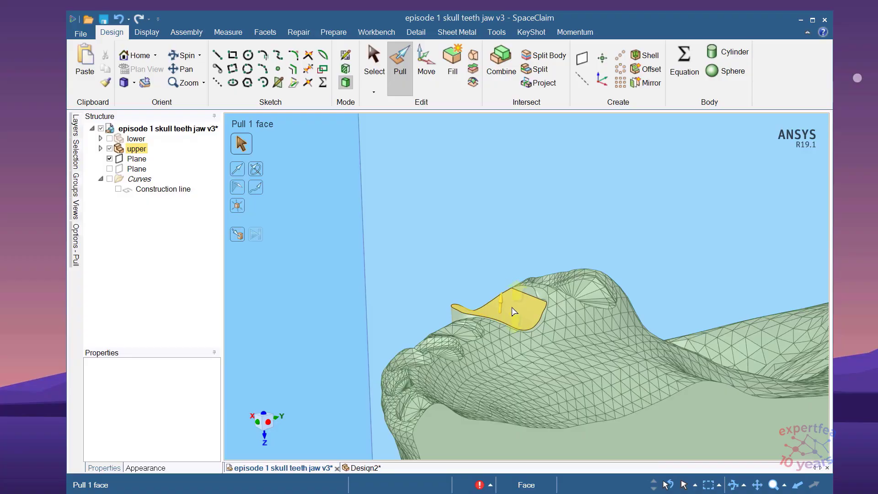
{"action": "scroll", "coordinate": [526, 309], "scroll_direction": "up", "scroll_amount": 1}
{"action": "left_click", "coordinate": [292, 306]}
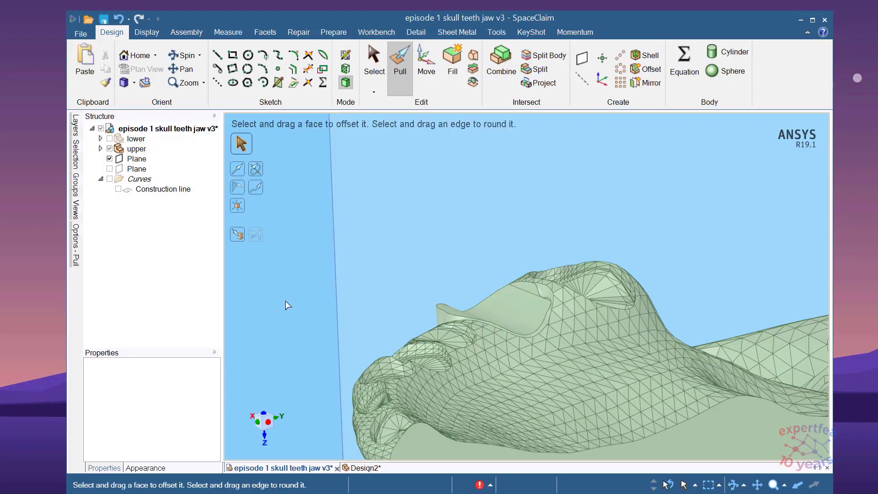
{"action": "key", "text": "s"}
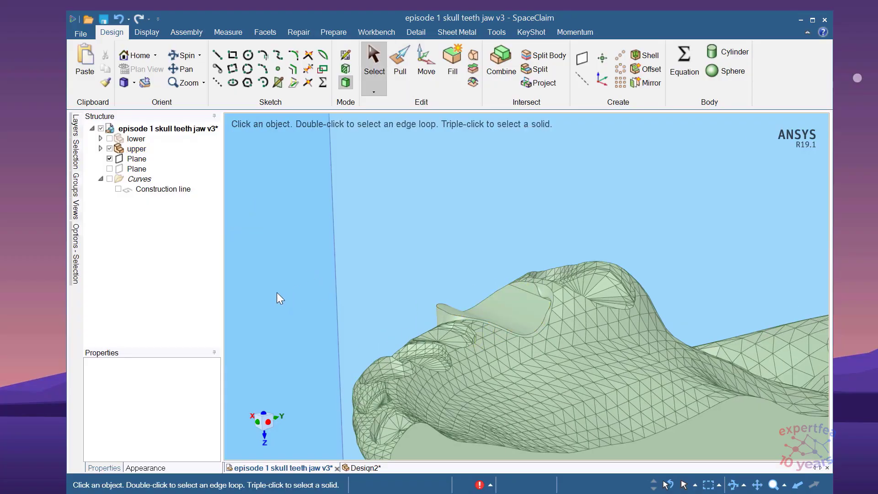
Expand the upper component, hide the visible plane and show the last tooth solid above the skull body.
{"action": "left_click", "coordinate": [100, 148]}
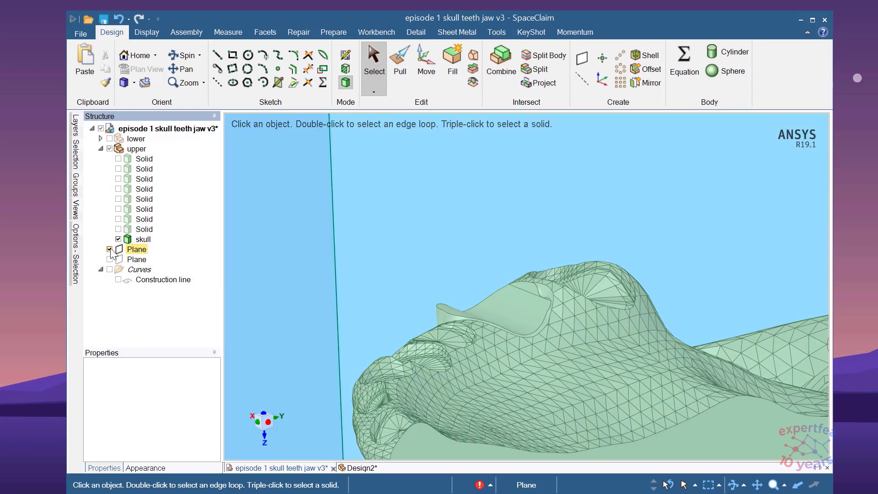
{"action": "left_click", "coordinate": [109, 250]}
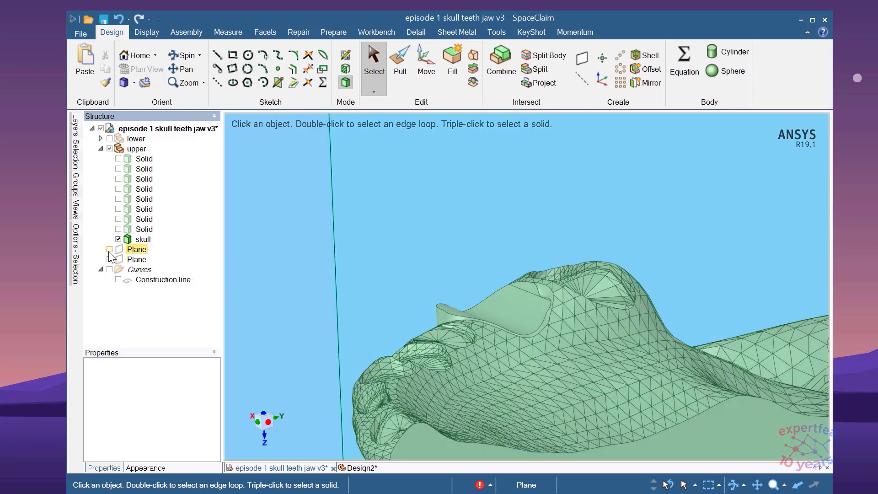
{"action": "left_click", "coordinate": [118, 229]}
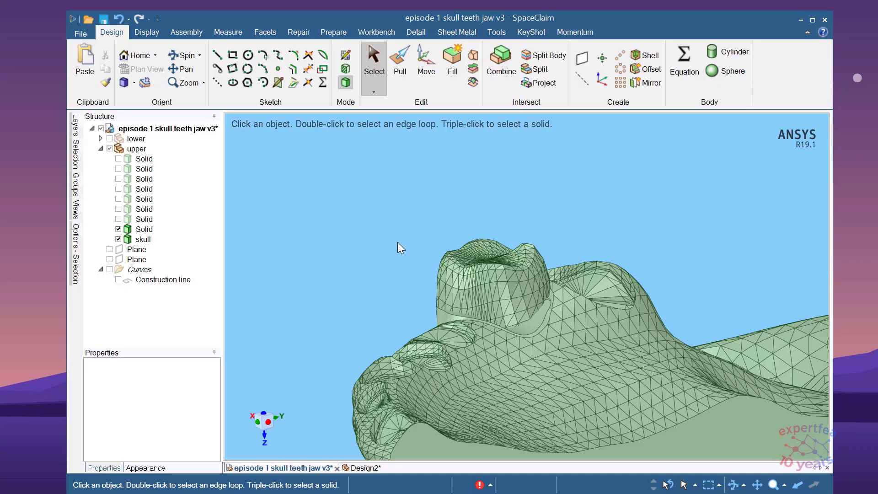
Try to combine the skull with the tooth solid as cutter, and inspect where the two bodies meet.
{"action": "left_click", "coordinate": [501, 62]}
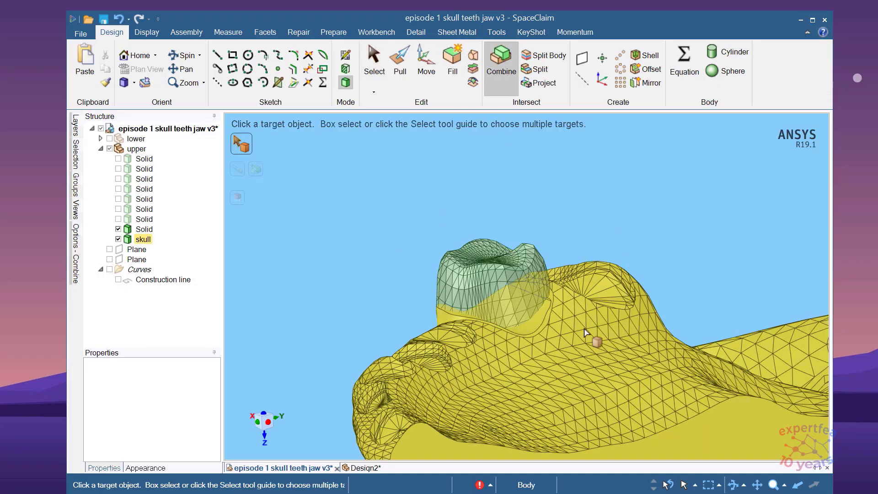
{"action": "left_click", "coordinate": [585, 330]}
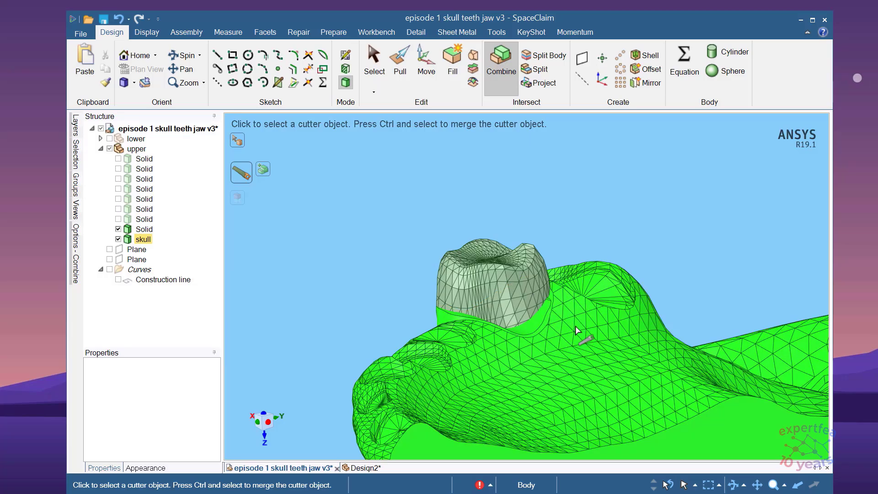
{"action": "left_click", "coordinate": [515, 297]}
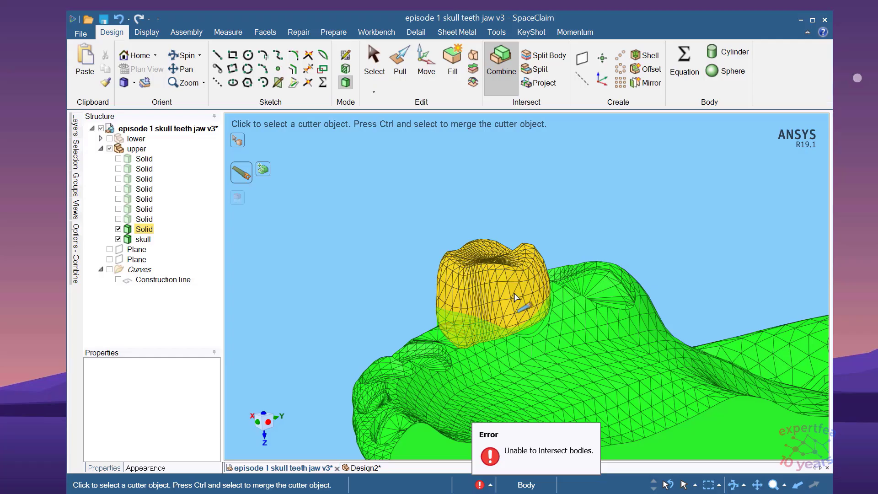
{"action": "middle_click_drag", "start_coordinate": [441, 311], "coordinate": [535, 310]}
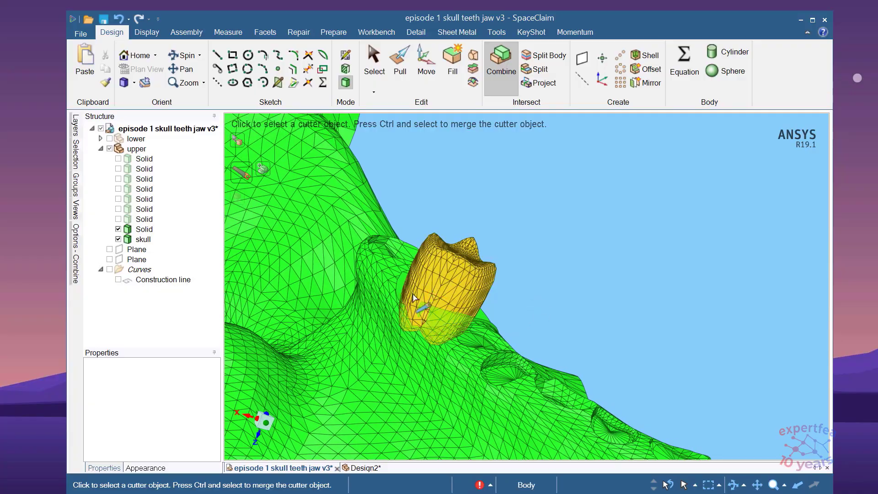
{"action": "scroll", "coordinate": [415, 300], "scroll_direction": "up", "scroll_amount": 3}
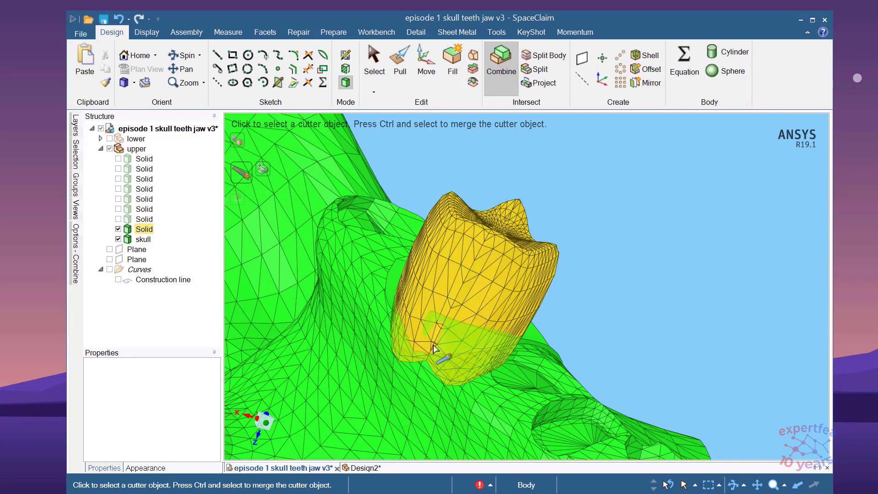
{"action": "key", "text": "Escape"}
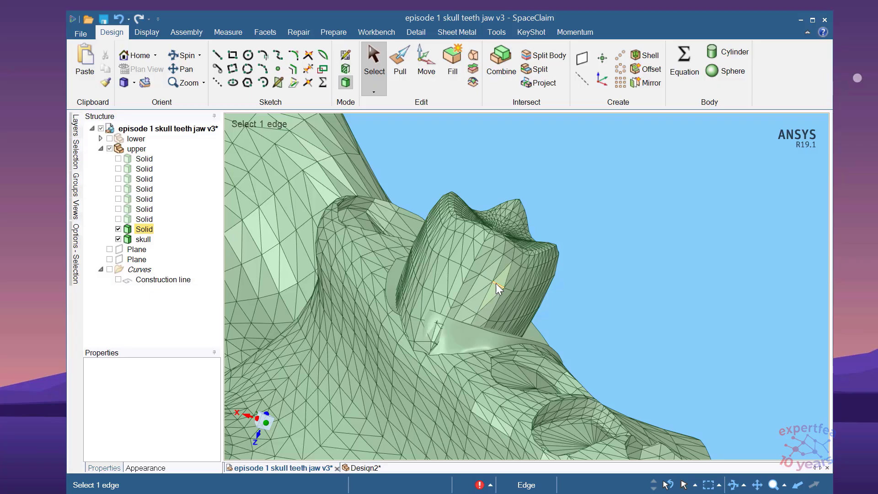
Move the whole tooth solid about 1.59 mm along the X axis.
{"action": "triple_click", "coordinate": [455, 272]}
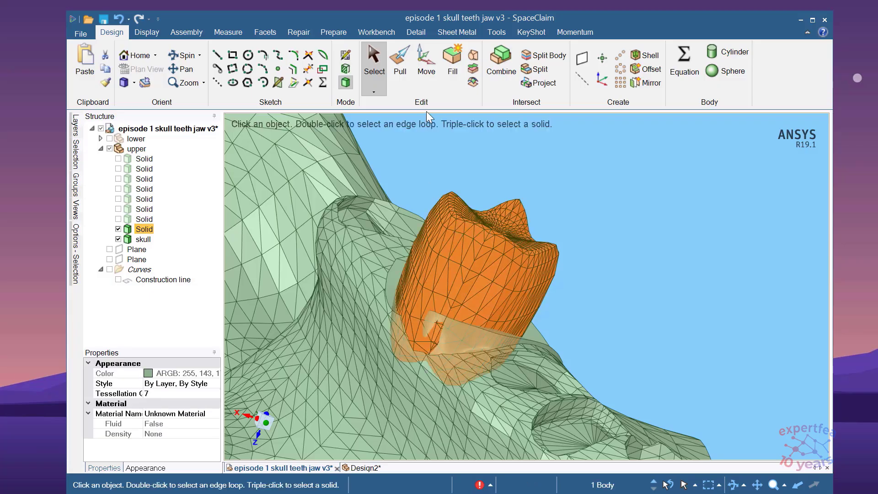
{"action": "left_click", "coordinate": [423, 70]}
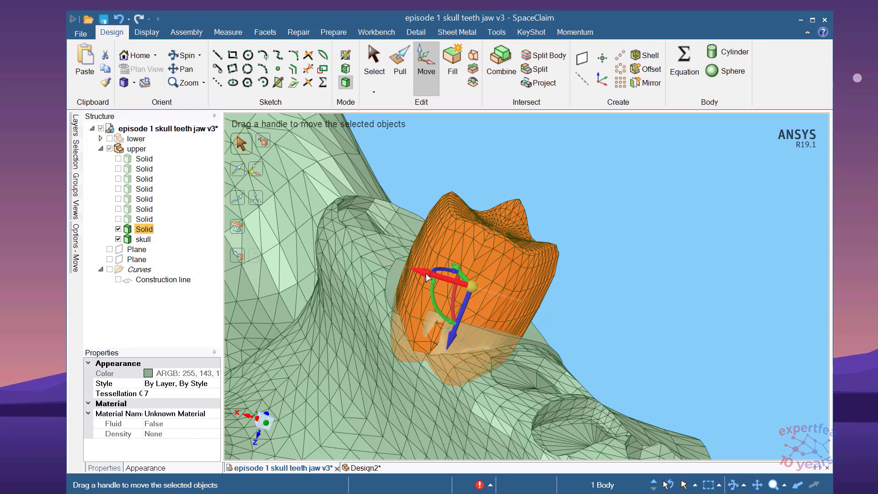
{"action": "left_click_drag", "start_coordinate": [423, 272], "coordinate": [420, 272]}
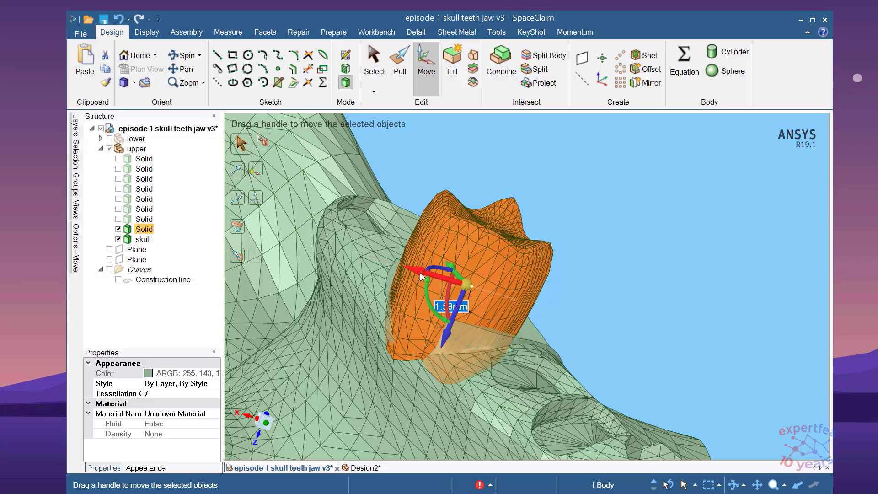
{"action": "scroll", "coordinate": [549, 292], "scroll_direction": "down", "scroll_amount": 1}
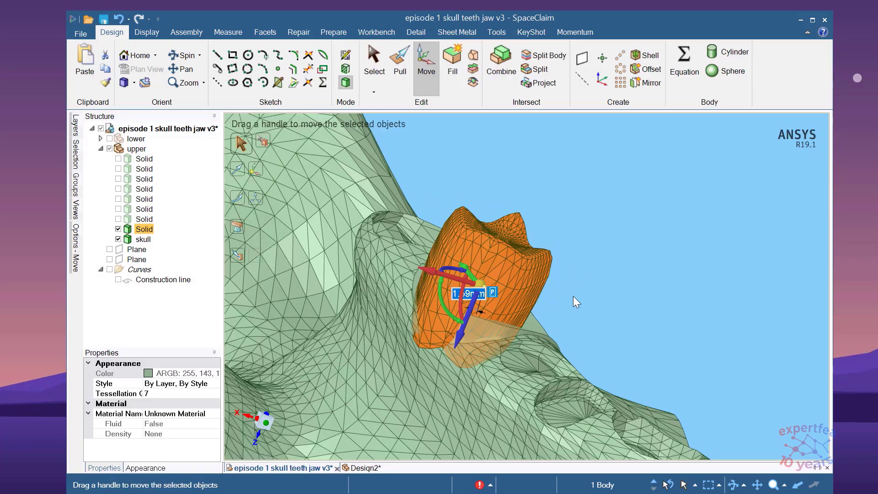
{"action": "scroll", "coordinate": [574, 296], "scroll_direction": "down", "scroll_amount": 3}
{"action": "middle_click_drag", "start_coordinate": [578, 284], "coordinate": [666, 304]}
{"action": "scroll", "coordinate": [511, 295], "scroll_direction": "up", "scroll_amount": 5}
{"action": "scroll", "coordinate": [492, 300], "scroll_direction": "down", "scroll_amount": 3}
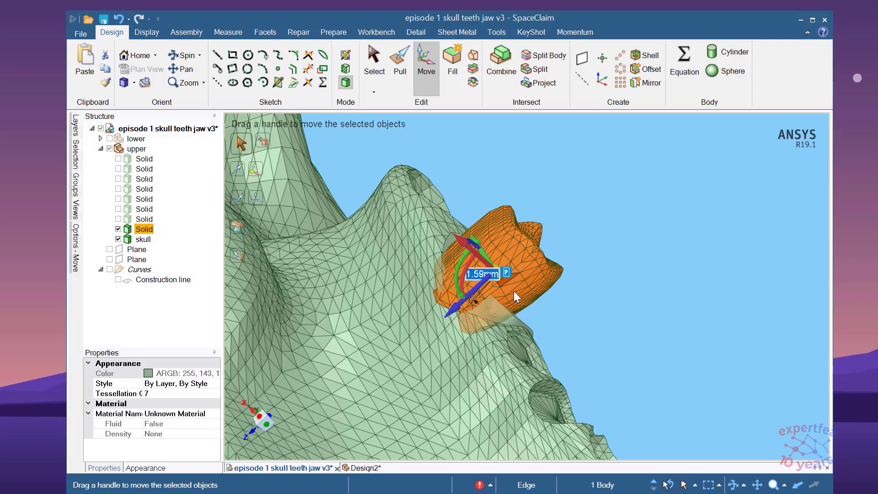
{"action": "key", "text": "Escape"}
Combine the skull as target with the shifted tooth solid as cutter.
{"action": "left_click", "coordinate": [501, 60]}
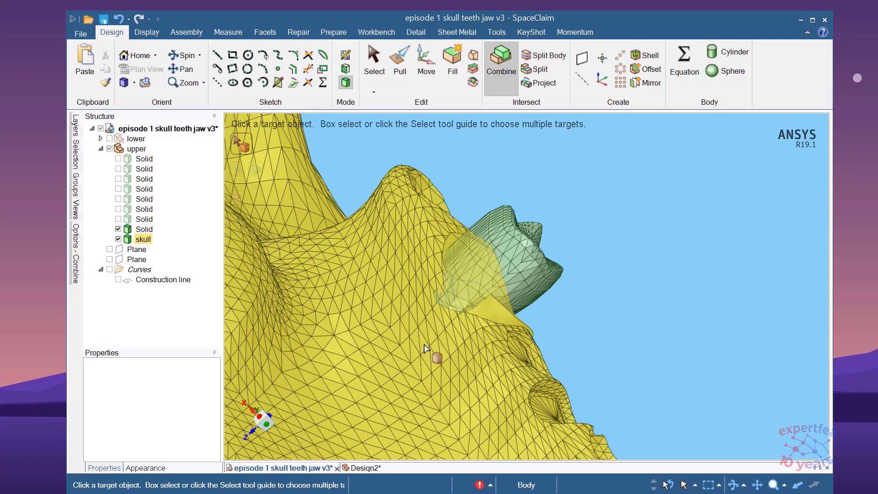
{"action": "left_click", "coordinate": [425, 349]}
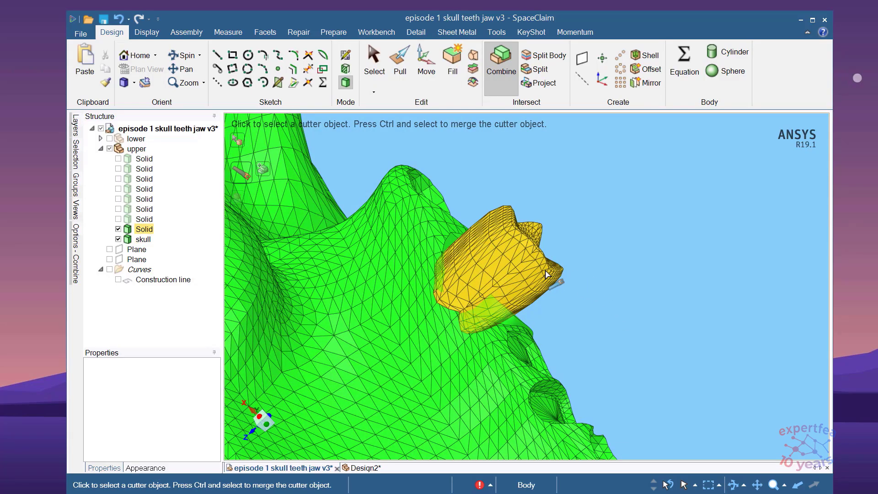
{"action": "left_click", "coordinate": [547, 275]}
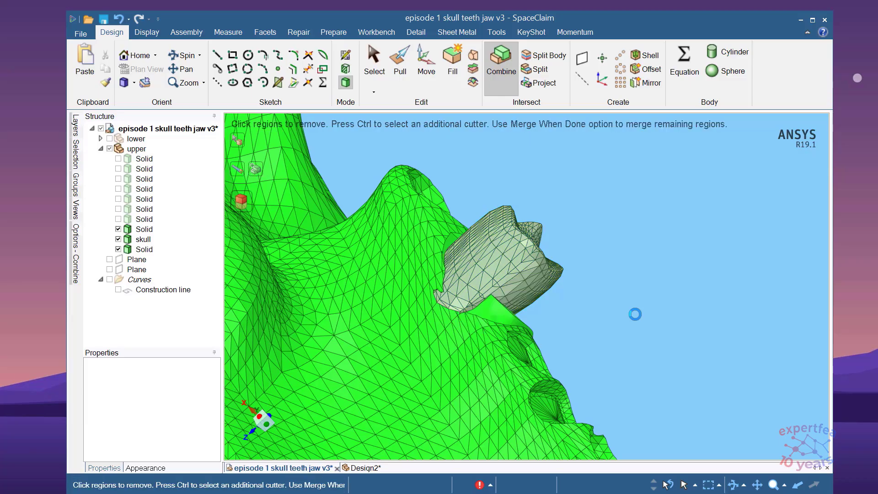
{"action": "mouse_move", "coordinate": [631, 319]}
{"action": "middle_mouse_down"}
{"action": "mouse_move", "coordinate": [637, 315]}
{"action": "mouse_move", "coordinate": [611, 310]}
{"action": "middle_mouse_up"}
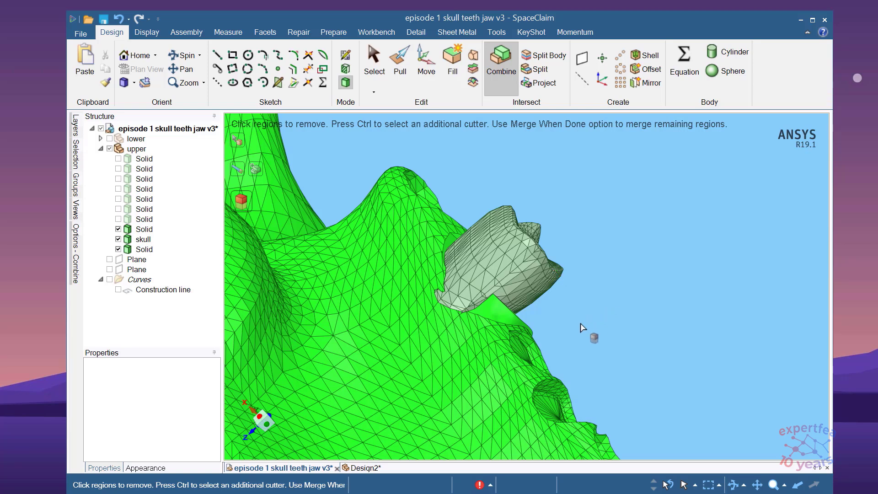
Undo the combine, the tooth move and the pulled cut through the skull.
{"action": "key", "text": "ctrl+z"}
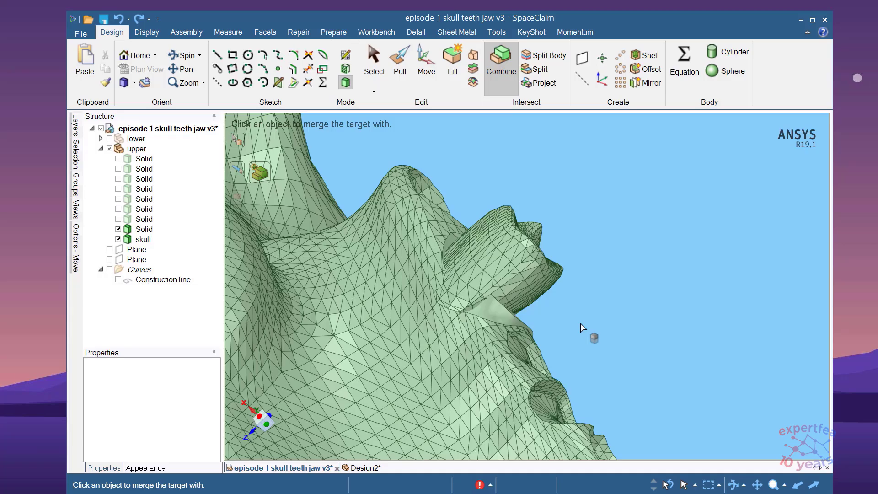
{"action": "key", "text": "ctrl+z"}
{"action": "key", "text": "ctrl+z"}
{"action": "key", "text": "ctrl+z"}
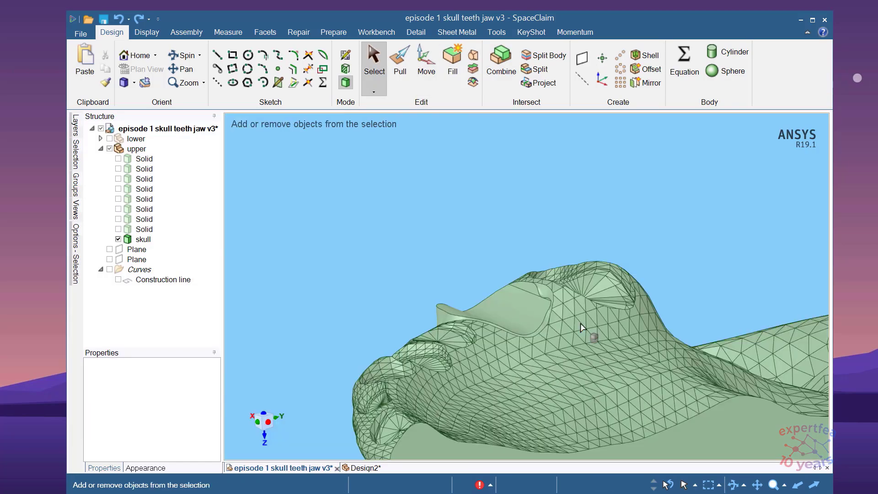
{"action": "key", "text": "ctrl+z"}
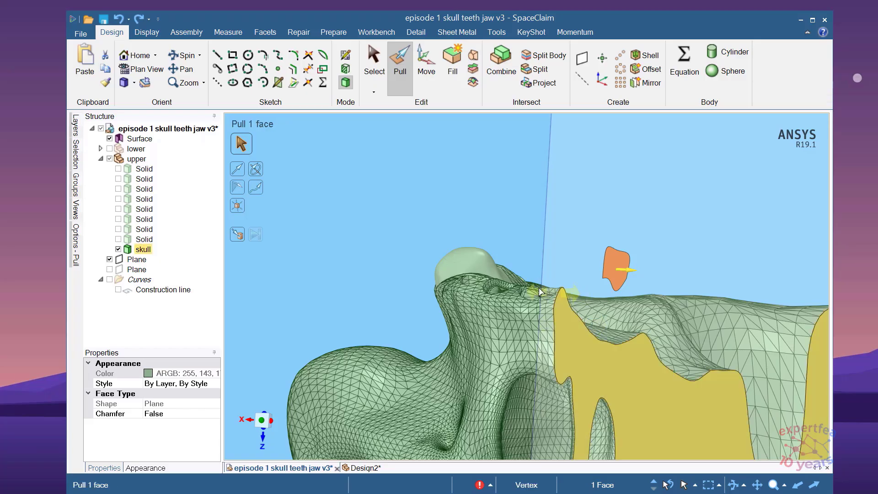
Undo the sketched cutting profile down to its first spline and return to 3D mode.
{"action": "key", "text": "ctrl+z"}
{"action": "key", "text": "ctrl+z"}
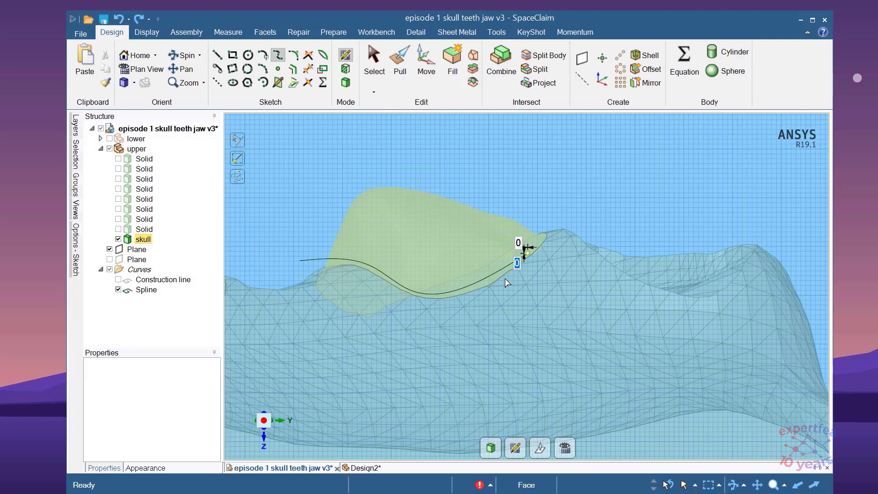
{"action": "key", "text": "s"}
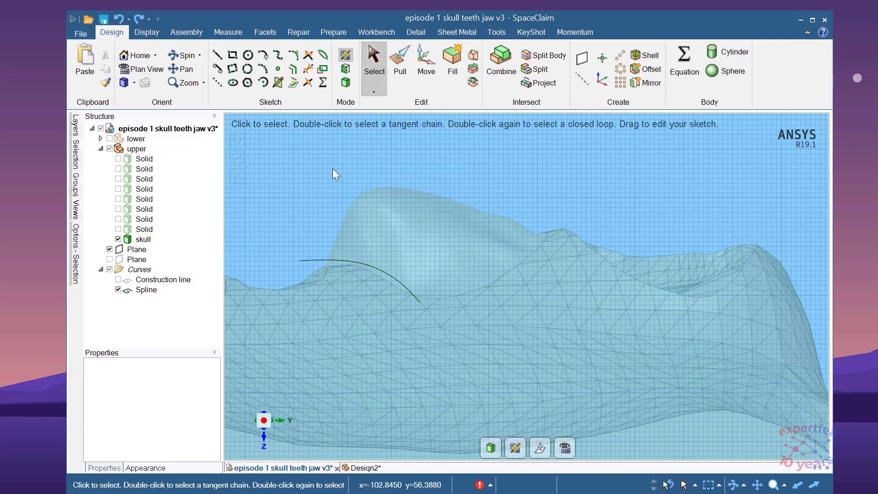
{"action": "key", "text": "ctrl+z"}
{"action": "key", "text": "ctrl+z"}
{"action": "key", "text": "ctrl+z"}
{"action": "key", "text": "ctrl+z"}
{"action": "key", "text": "ctrl+z"}
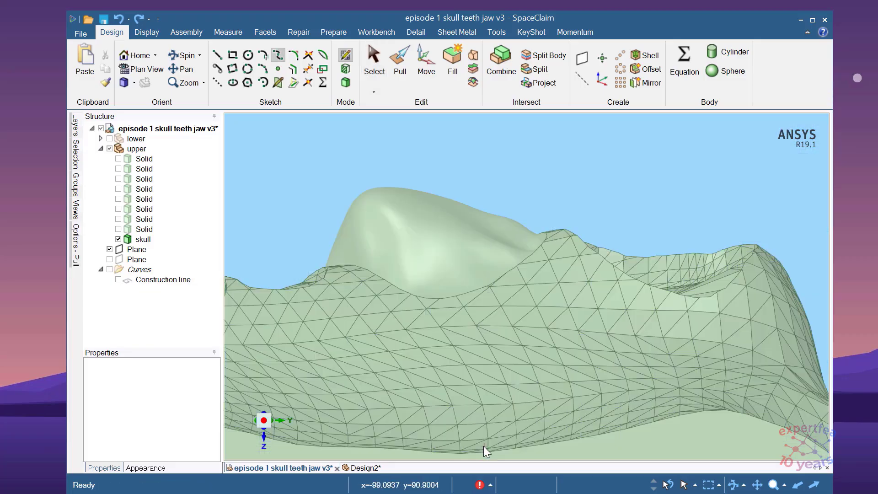
{"action": "left_click", "coordinate": [486, 446]}
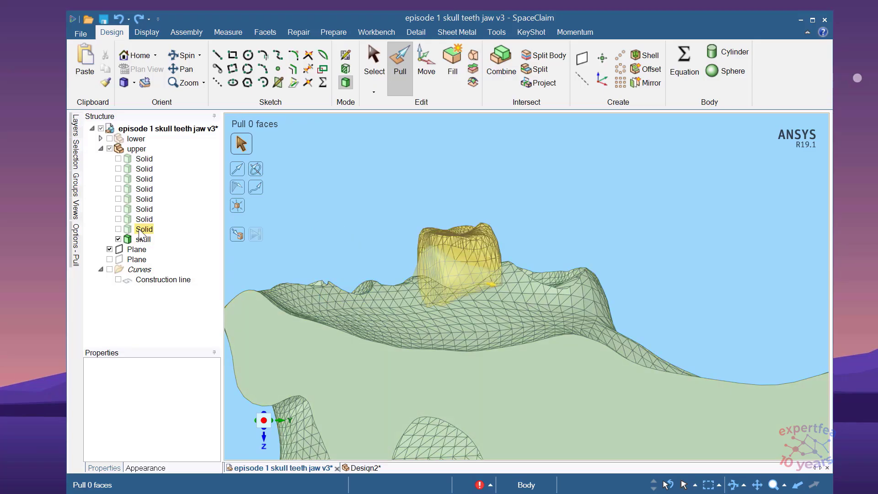
Show the tooth solid beside the skull and examine where it meets the smooth patch, leaving nothing selected.
{"action": "left_click", "coordinate": [118, 229]}
{"action": "middle_click_drag", "start_coordinate": [410, 239], "coordinate": [555, 255]}
{"action": "scroll", "coordinate": [376, 256], "scroll_direction": "up", "scroll_amount": 6}
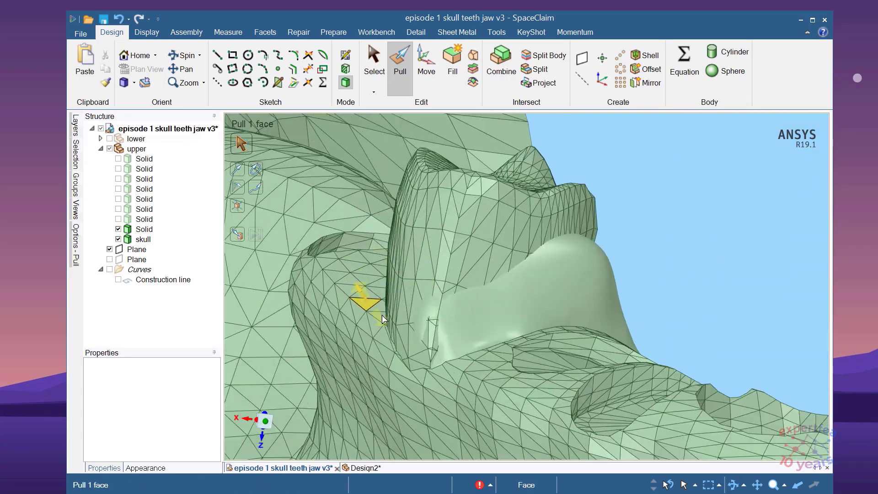
{"action": "left_click", "coordinate": [442, 315]}
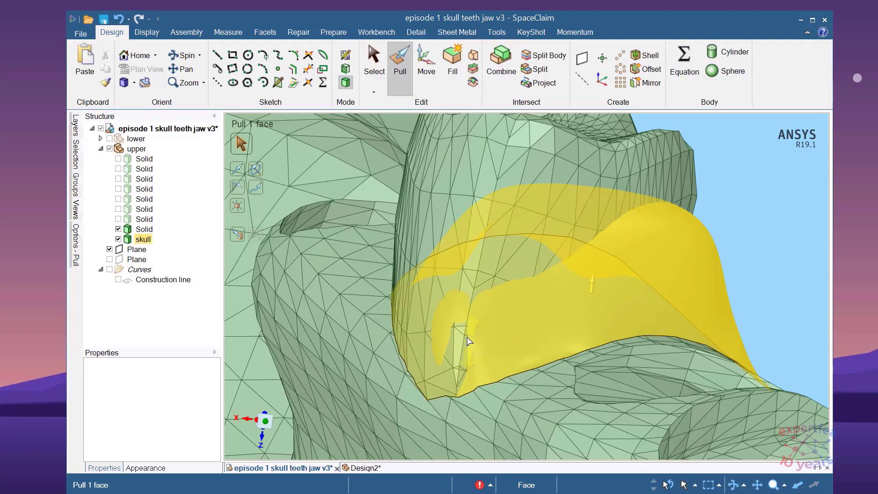
{"action": "middle_click_drag", "start_coordinate": [462, 344], "coordinate": [504, 227]}
{"action": "key", "text": "Escape"}
Move the whole tooth solid about 0.38 mm along the X axis so it covers the gap beside the smooth patch.
{"action": "left_click", "coordinate": [426, 64]}
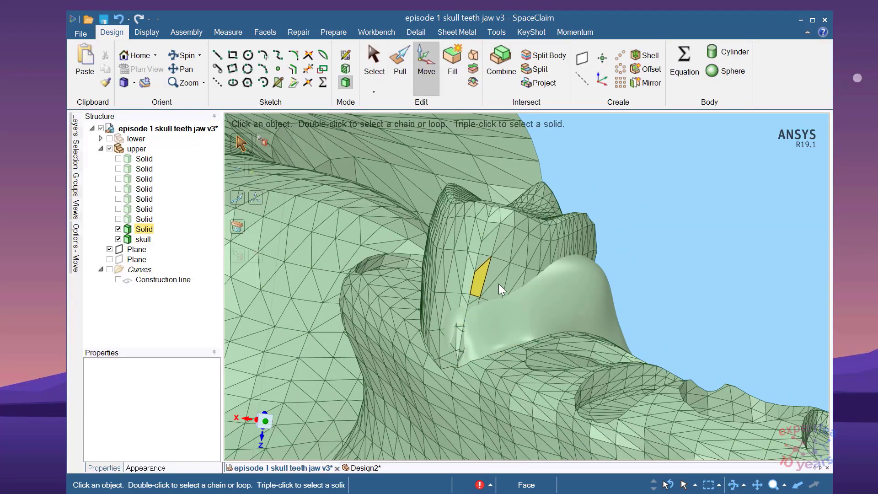
{"action": "triple_click", "coordinate": [476, 244]}
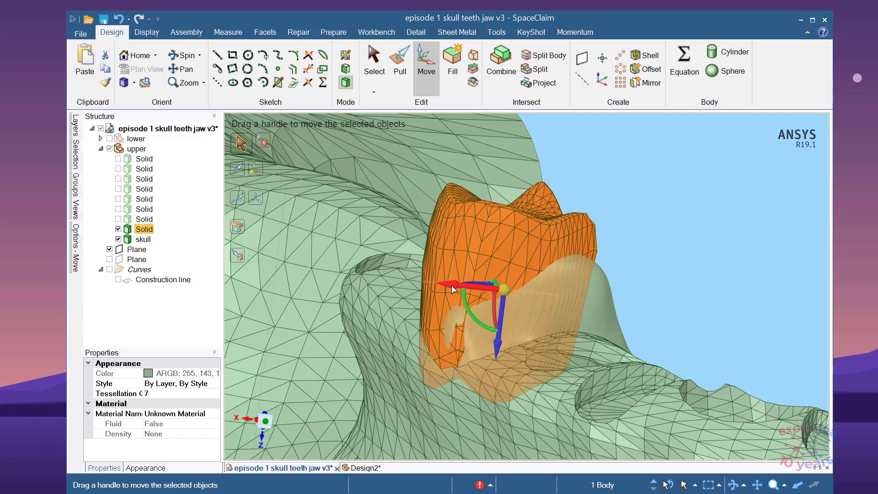
{"action": "left_click_drag", "start_coordinate": [452, 285], "coordinate": [449, 285]}
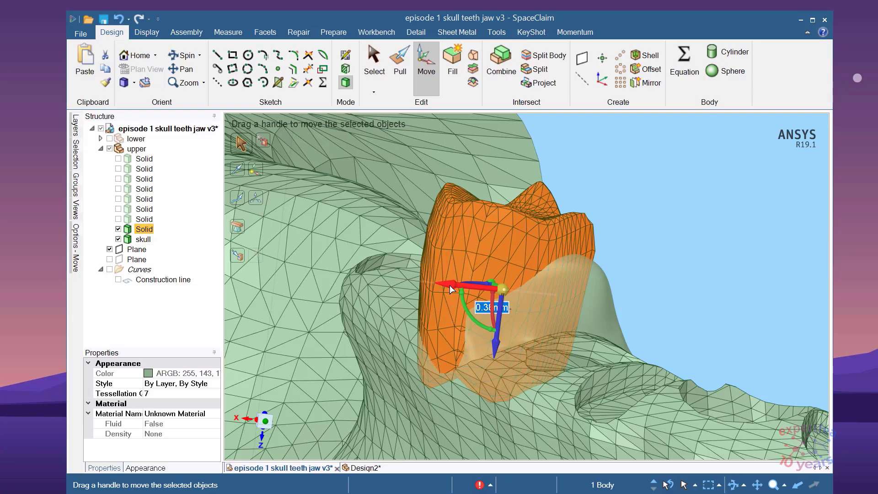
{"action": "left_click", "coordinate": [635, 268]}
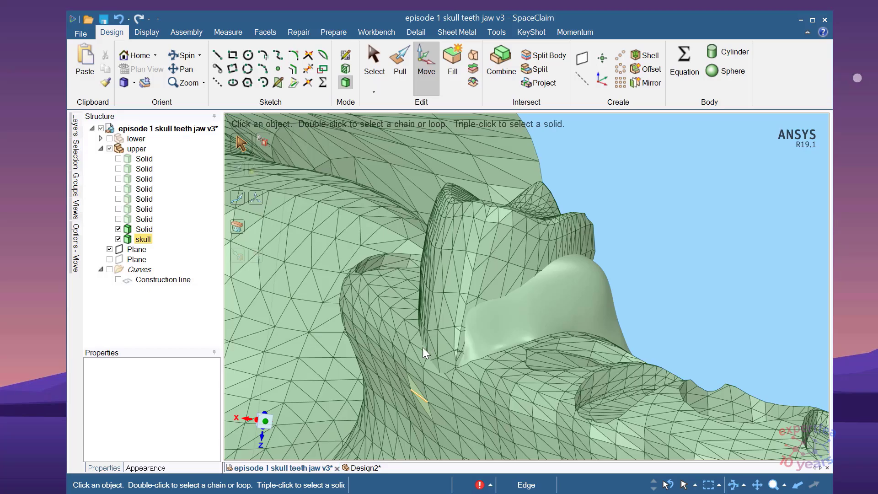
{"action": "scroll", "coordinate": [460, 304], "scroll_direction": "up", "scroll_amount": 2}
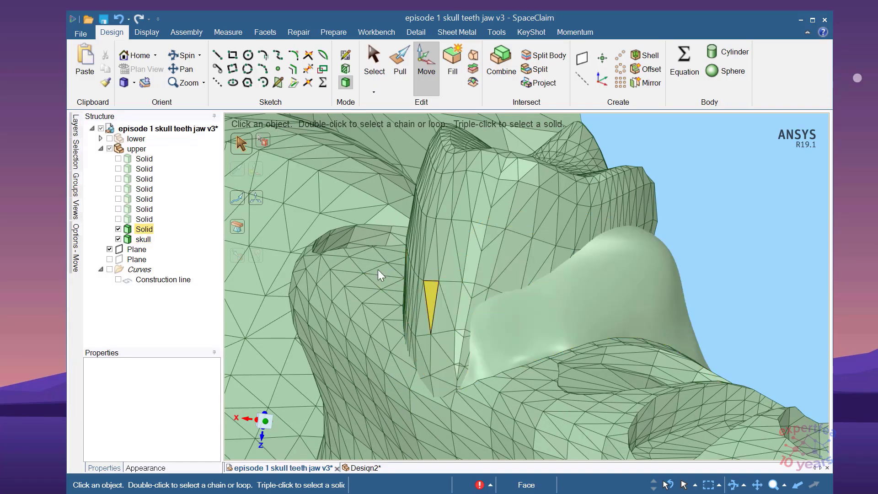
{"action": "scroll", "coordinate": [512, 288], "scroll_direction": "down", "scroll_amount": 2}
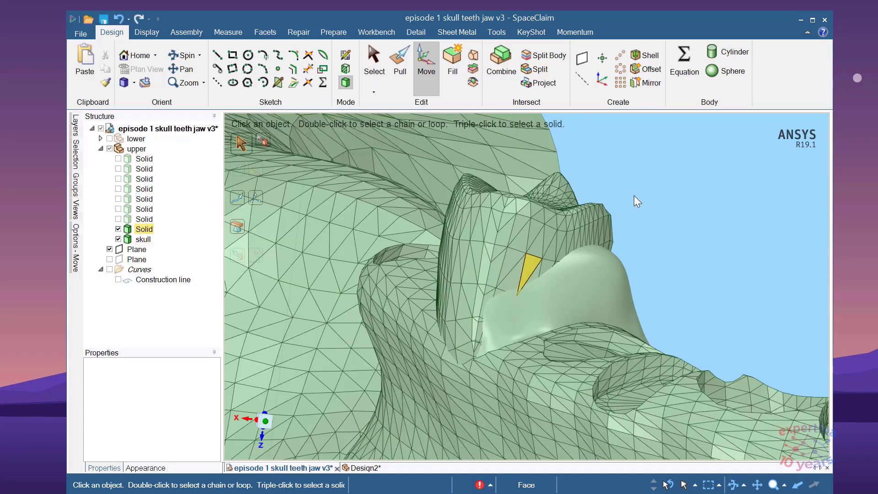
Try to cut the skull body with the tooth solid using Combine.
{"action": "left_click", "coordinate": [500, 68]}
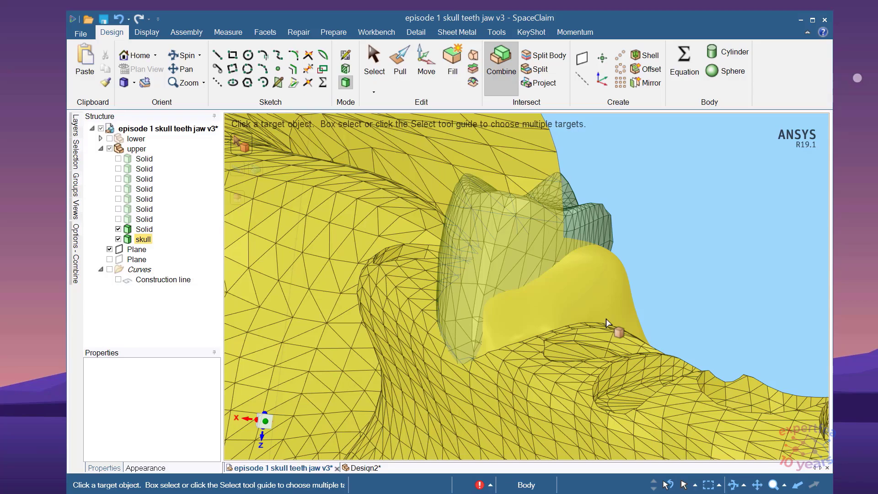
{"action": "left_click", "coordinate": [605, 318]}
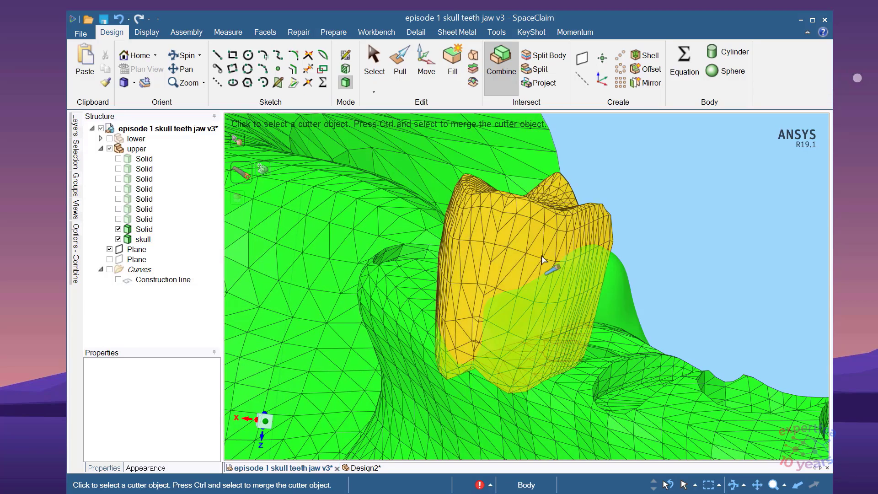
{"action": "left_click", "coordinate": [533, 256]}
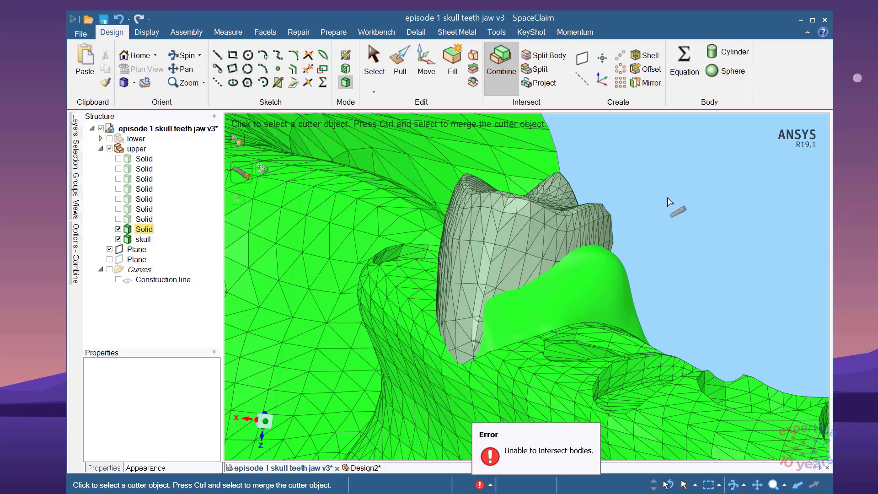
{"action": "mouse_move", "coordinate": [561, 298]}
{"action": "middle_mouse_down"}
{"action": "mouse_move", "coordinate": [670, 314]}
{"action": "mouse_move", "coordinate": [559, 293]}
{"action": "mouse_move", "coordinate": [580, 298]}
{"action": "mouse_move", "coordinate": [569, 291]}
{"action": "mouse_move", "coordinate": [471, 306]}
{"action": "mouse_move", "coordinate": [416, 341]}
{"action": "mouse_move", "coordinate": [404, 363]}
{"action": "mouse_move", "coordinate": [557, 394]}
{"action": "mouse_move", "coordinate": [580, 304]}
{"action": "mouse_move", "coordinate": [572, 256]}
{"action": "middle_mouse_up"}
{"action": "key", "text": "Escape"}
Move the whole tooth solid slightly along the negative Y axis and along the X axis so it sits differently against the smooth patch.
{"action": "left_click", "coordinate": [542, 223]}
{"action": "double_click", "coordinate": [541, 222]}
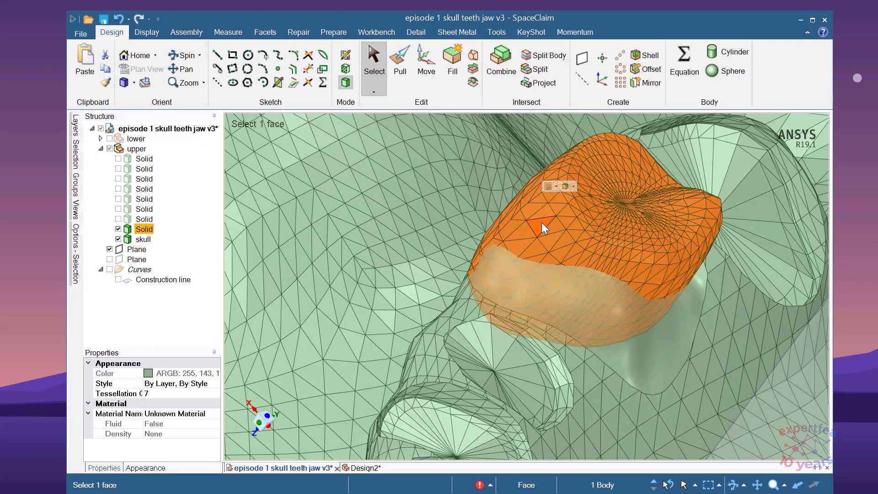
{"action": "left_click", "coordinate": [413, 75]}
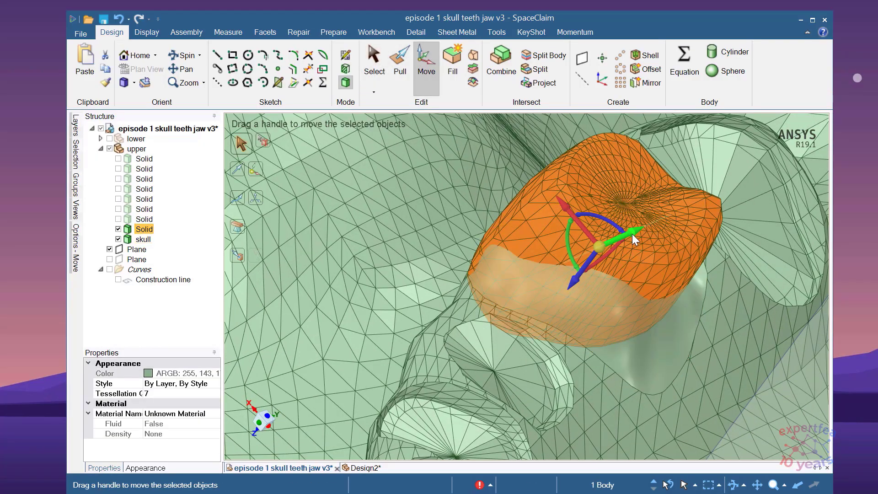
{"action": "left_click_drag", "start_coordinate": [633, 231], "coordinate": [627, 241]}
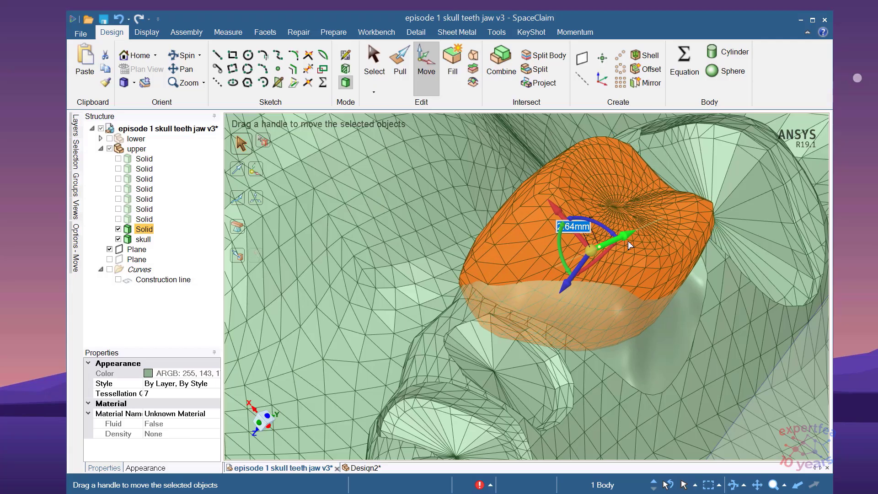
{"action": "middle_click_drag", "start_coordinate": [683, 297], "coordinate": [756, 322]}
{"action": "left_click_drag", "start_coordinate": [538, 200], "coordinate": [549, 217]}
{"action": "middle_click_drag", "start_coordinate": [599, 273], "coordinate": [614, 349]}
{"action": "middle_click_drag", "start_coordinate": [675, 311], "coordinate": [563, 328]}
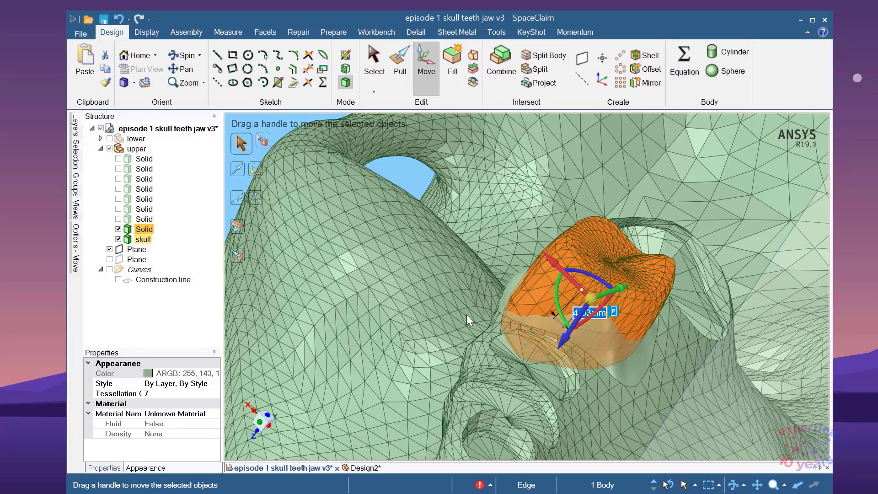
{"action": "key", "text": "Escape"}
{"action": "middle_click_drag", "start_coordinate": [475, 345], "coordinate": [654, 338]}
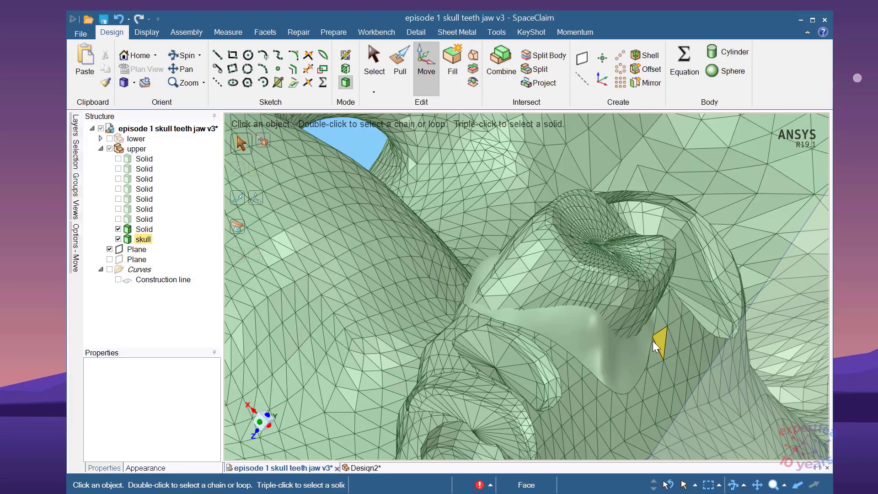
Combine the skull as target with the tooth solid as cutter, keeping all resulting regions.
{"action": "left_click", "coordinate": [497, 63]}
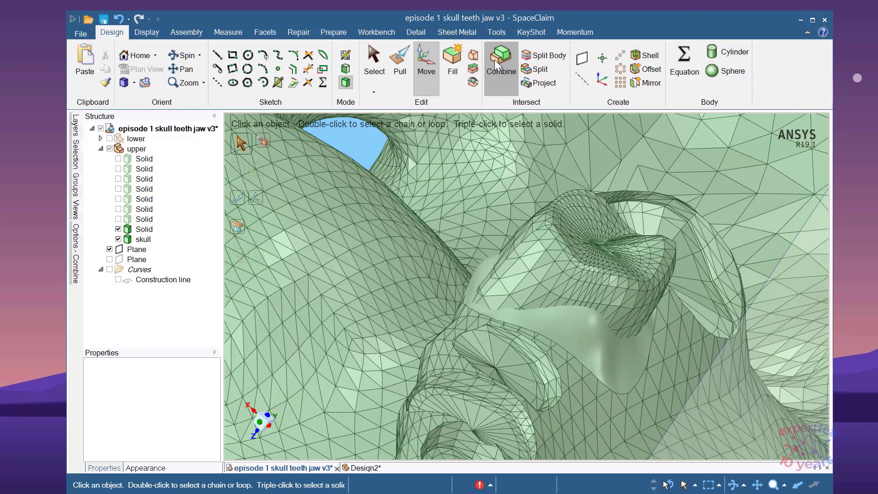
{"action": "left_click", "coordinate": [565, 355]}
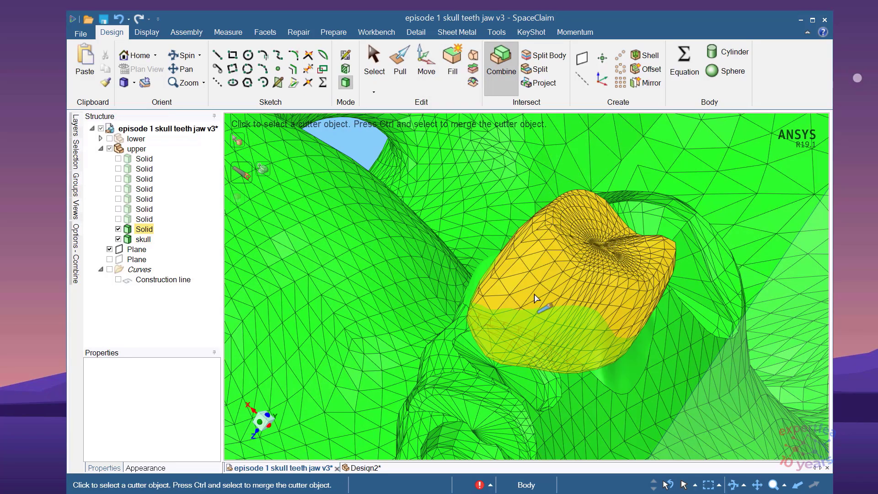
{"action": "left_click", "coordinate": [536, 298]}
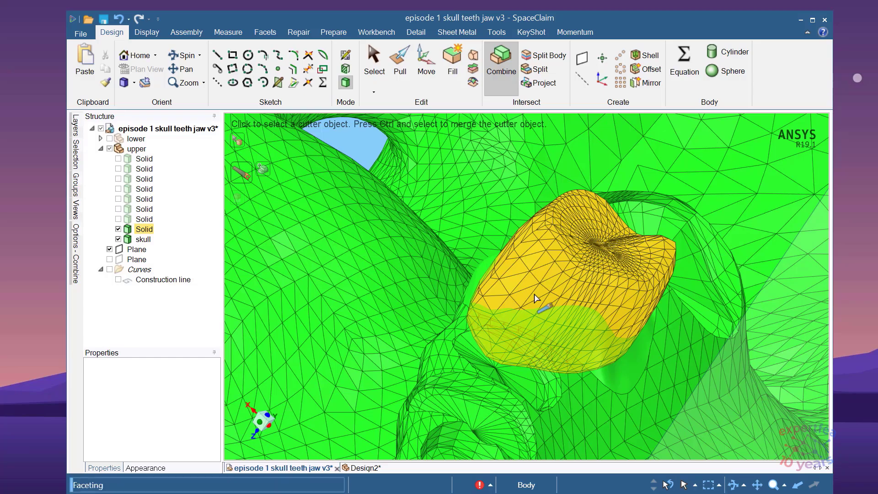
{"action": "key", "text": "Escape"}
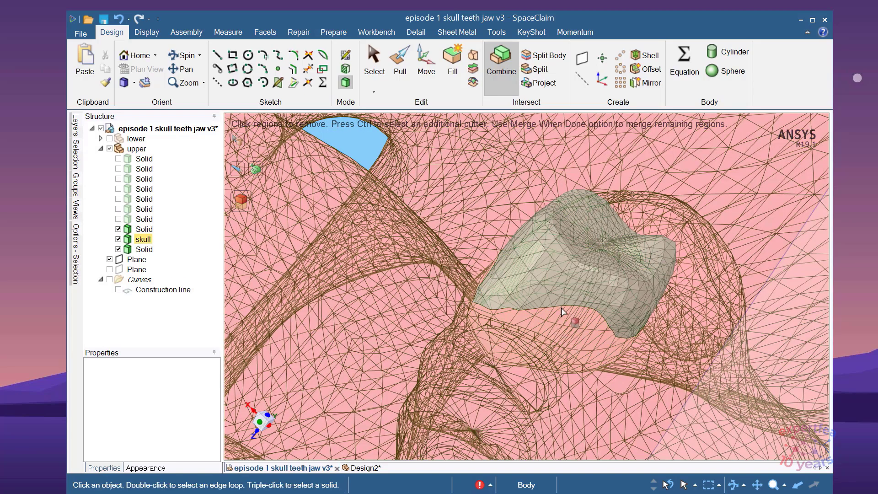
Hide the tooth solid and delete the smooth piece it cut out of the skull.
{"action": "left_click", "coordinate": [522, 294]}
{"action": "double_click", "coordinate": [521, 293]}
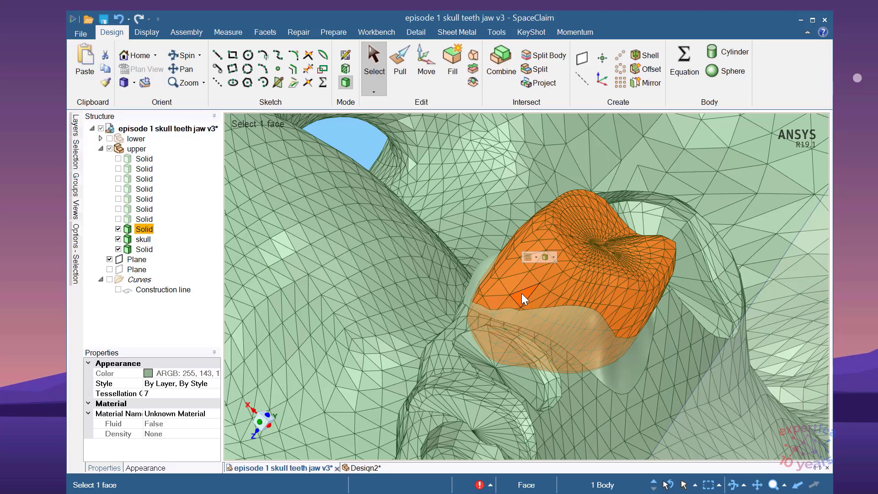
{"action": "right_click", "coordinate": [521, 293]}
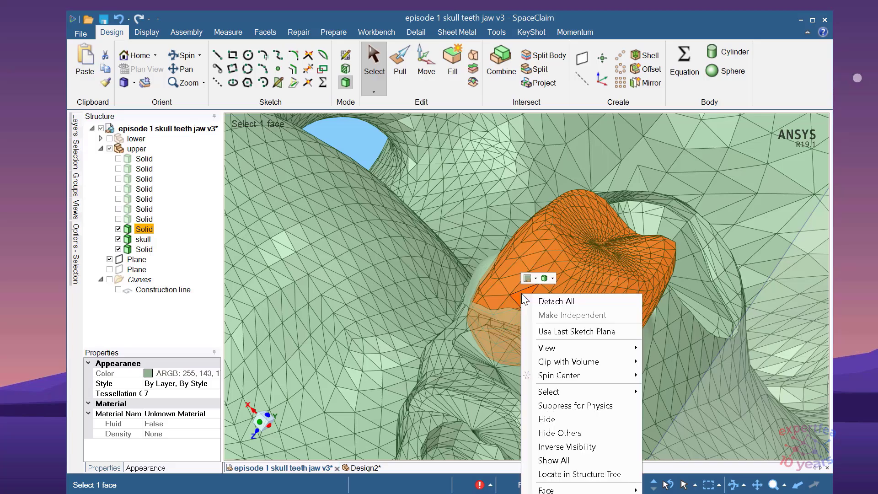
{"action": "left_click", "coordinate": [564, 418]}
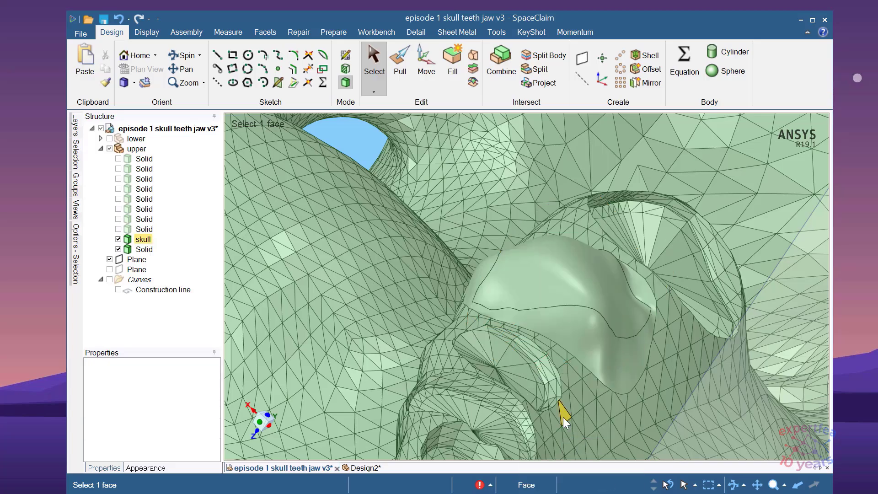
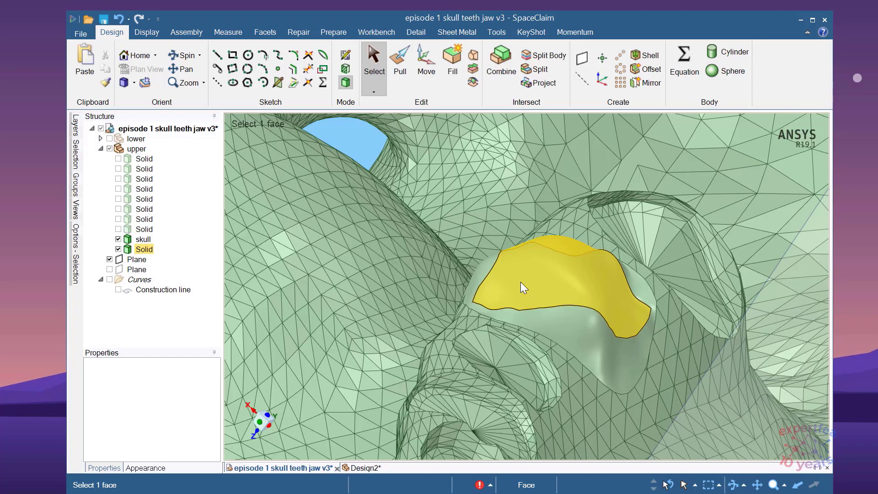
{"action": "left_click", "coordinate": [520, 281]}
{"action": "key", "text": "Delete"}
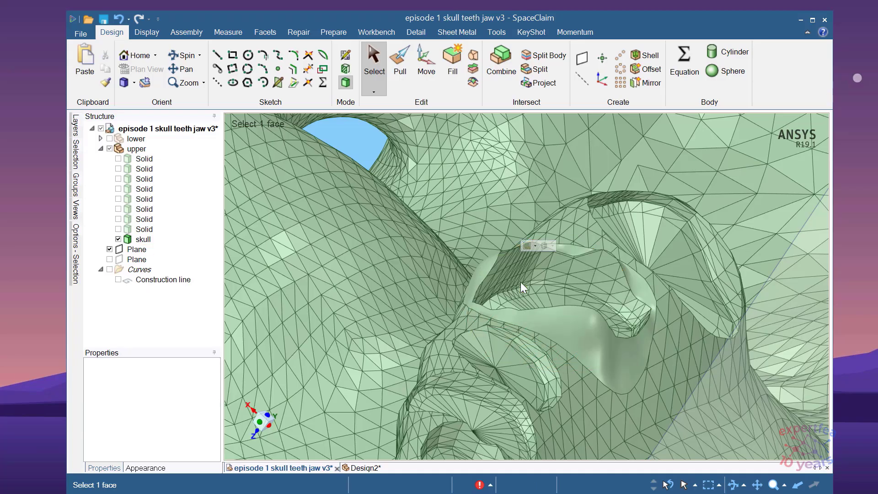
{"action": "middle_click_drag", "start_coordinate": [580, 349], "coordinate": [580, 353]}
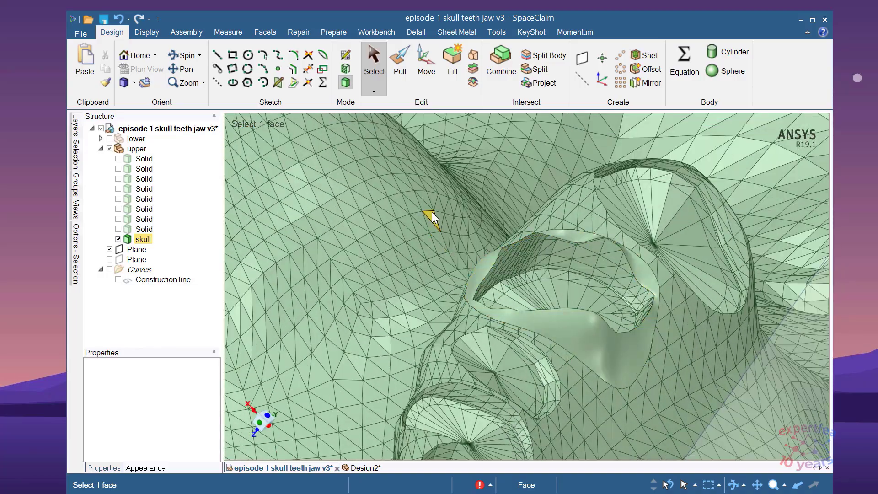
Show the tooth solid again in its newly cut socket in the skull.
{"action": "right_click", "coordinate": [431, 212]}
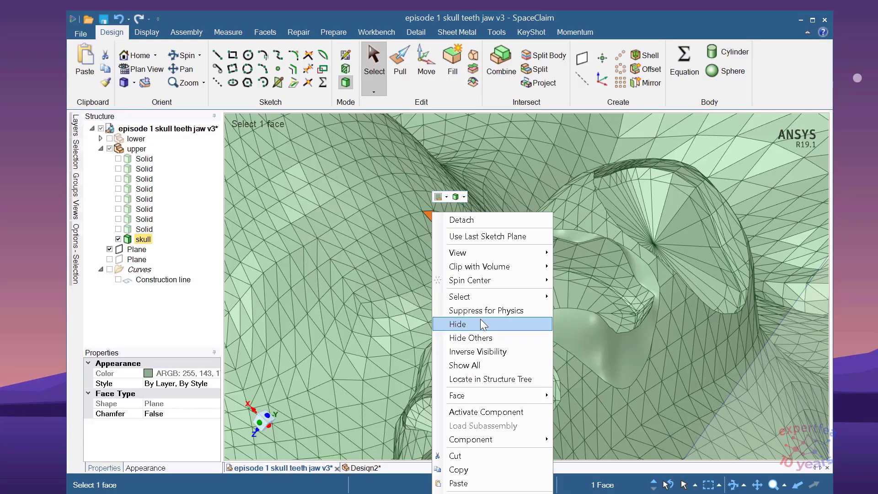
{"action": "left_click", "coordinate": [118, 229]}
{"action": "middle_click_drag", "start_coordinate": [492, 300], "coordinate": [536, 337]}
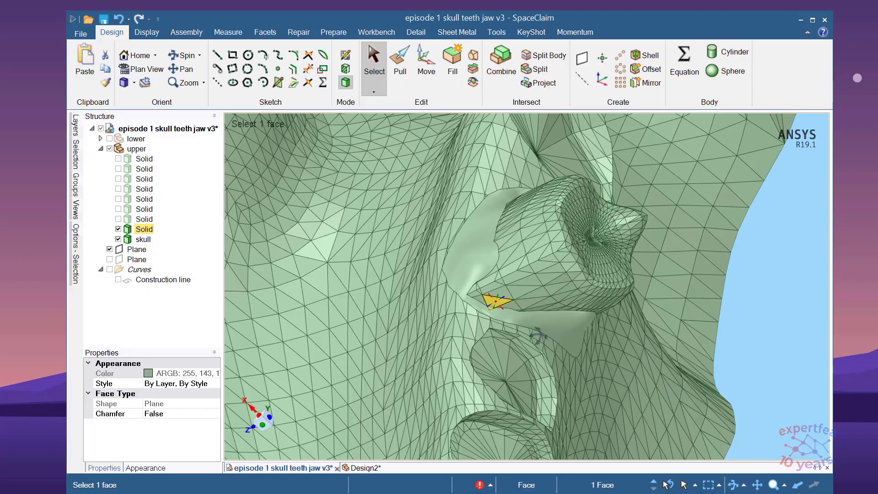
Show all hidden objects of the design and save the file.
{"action": "scroll", "coordinate": [488, 278], "scroll_direction": "down", "scroll_amount": 5}
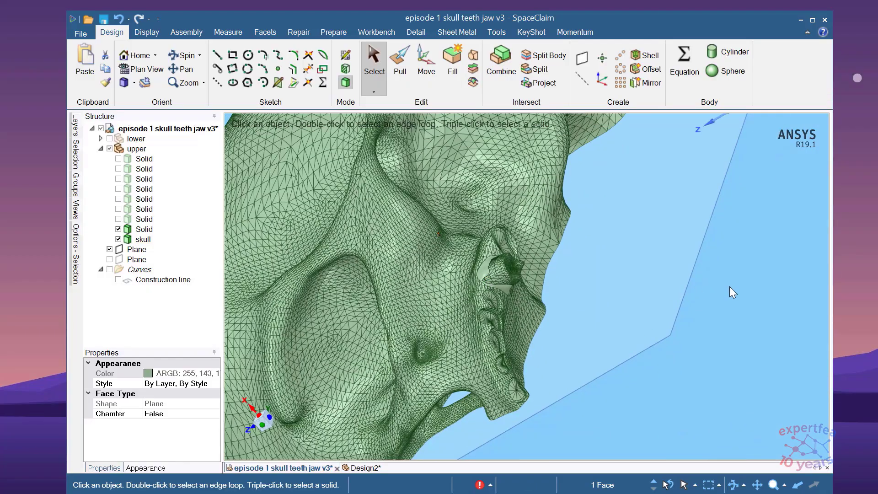
{"action": "right_click", "coordinate": [729, 287]}
{"action": "left_click", "coordinate": [747, 440]}
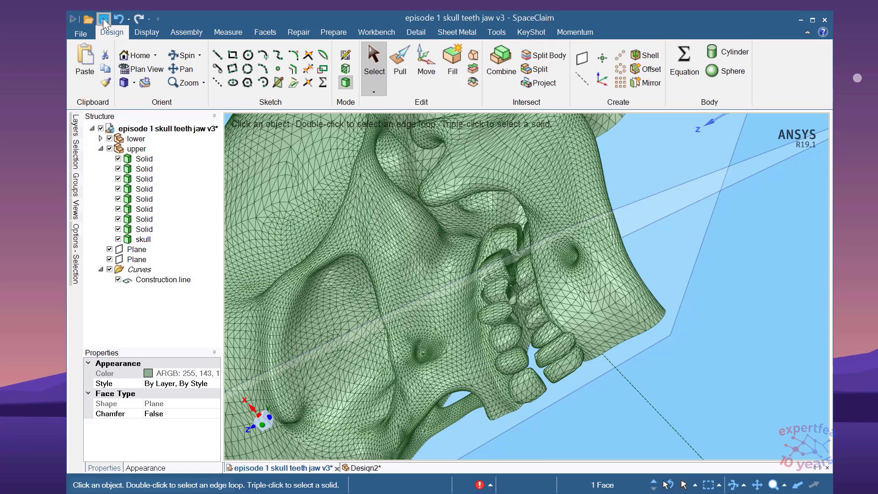
{"action": "left_click", "coordinate": [103, 19]}
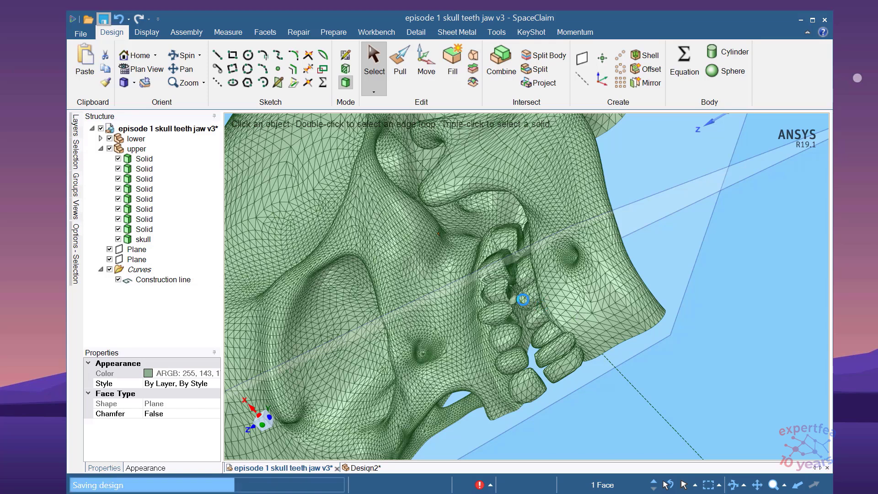
Isolate the skull and the duplicate tooth solid that overlaps the newly cut socket, hiding everything else.
{"action": "middle_click_drag", "start_coordinate": [537, 316], "coordinate": [423, 293]}
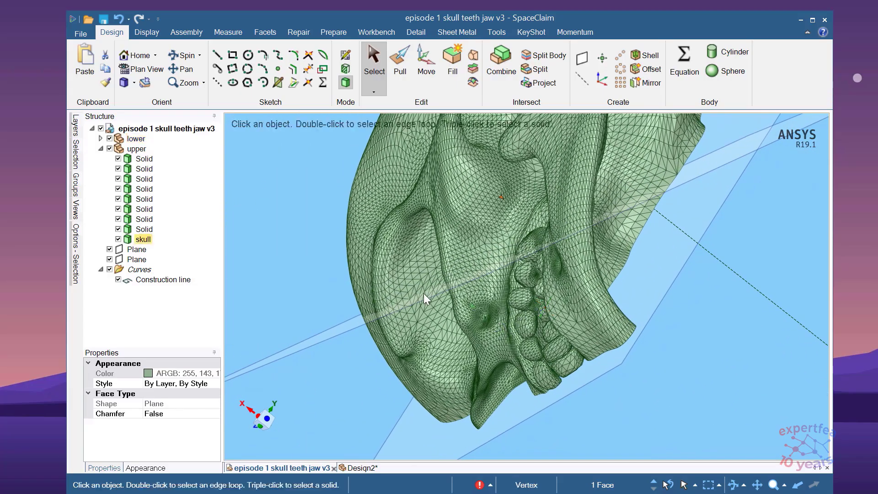
{"action": "left_click", "coordinate": [333, 337]}
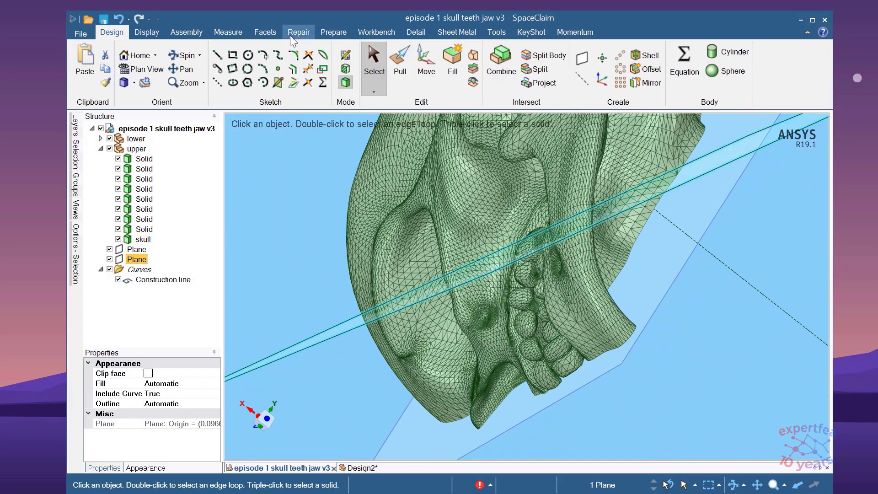
{"action": "scroll", "coordinate": [514, 282], "scroll_direction": "up", "scroll_amount": 5}
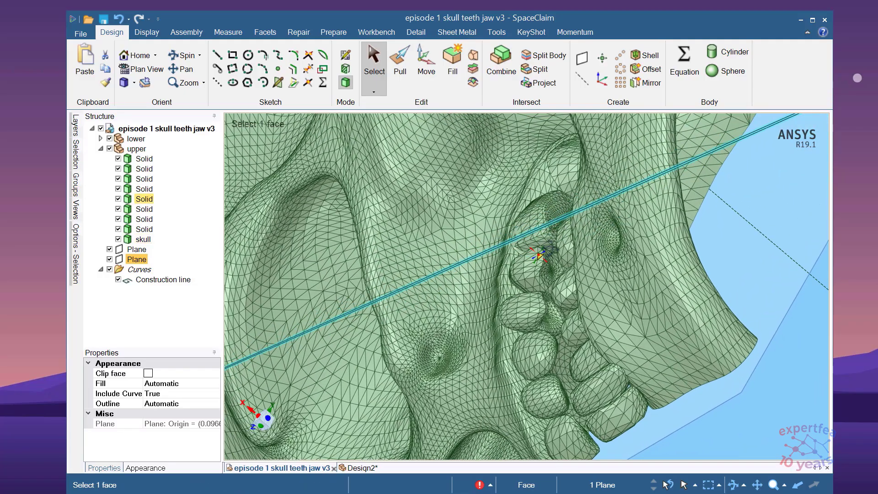
{"action": "scroll", "coordinate": [519, 234], "scroll_direction": "up", "scroll_amount": 5}
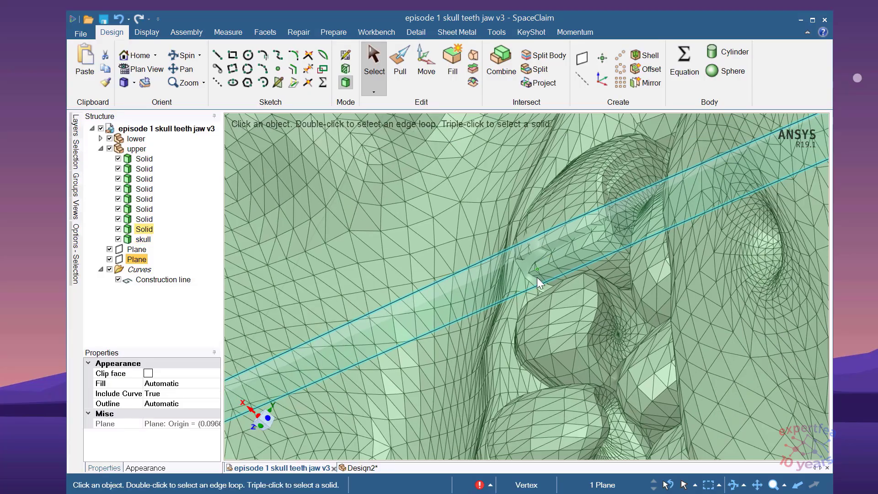
{"action": "middle_click_drag", "start_coordinate": [537, 277], "coordinate": [544, 255]}
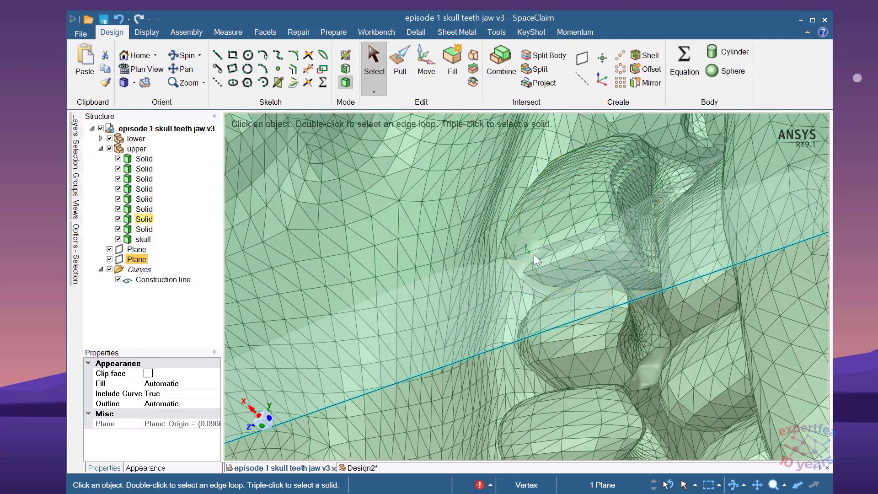
{"action": "left_click", "coordinate": [535, 256]}
{"action": "middle_click_drag", "start_coordinate": [535, 256], "coordinate": [517, 276]}
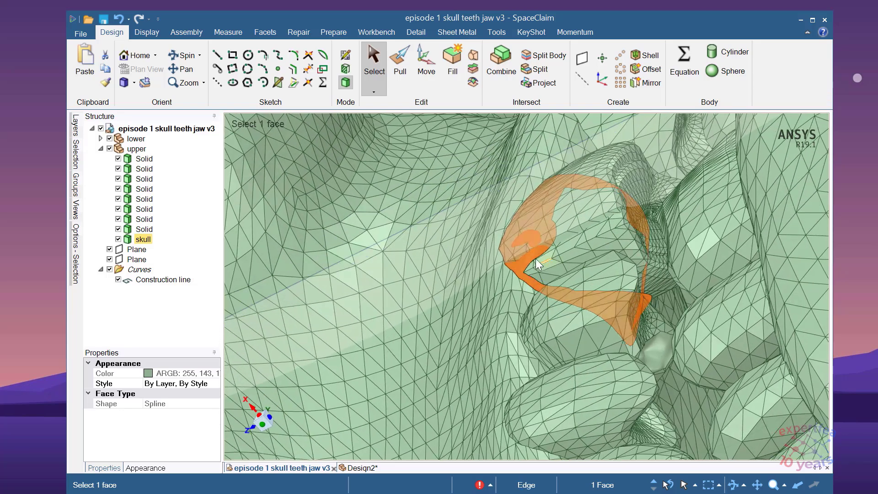
{"action": "left_click", "coordinate": [562, 228], "text": "ctrl"}
{"action": "right_click", "coordinate": [562, 228]}
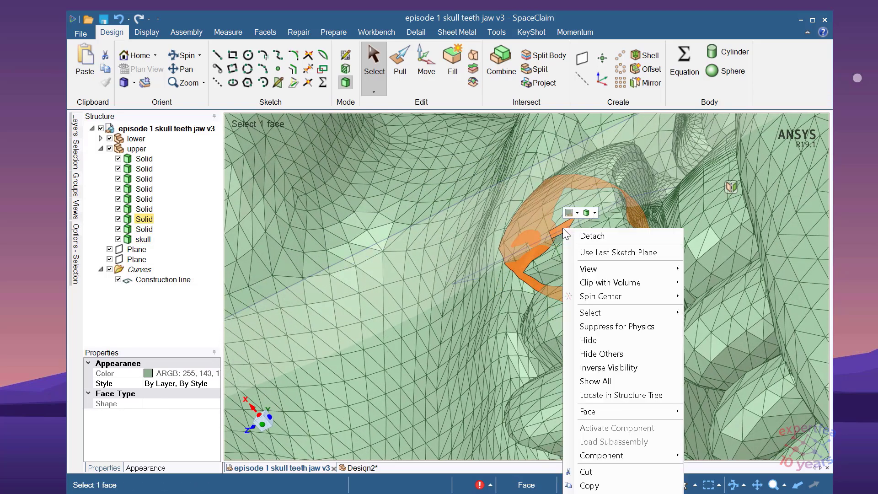
{"action": "left_click", "coordinate": [623, 353]}
{"action": "middle_click_drag", "start_coordinate": [624, 353], "coordinate": [540, 346]}
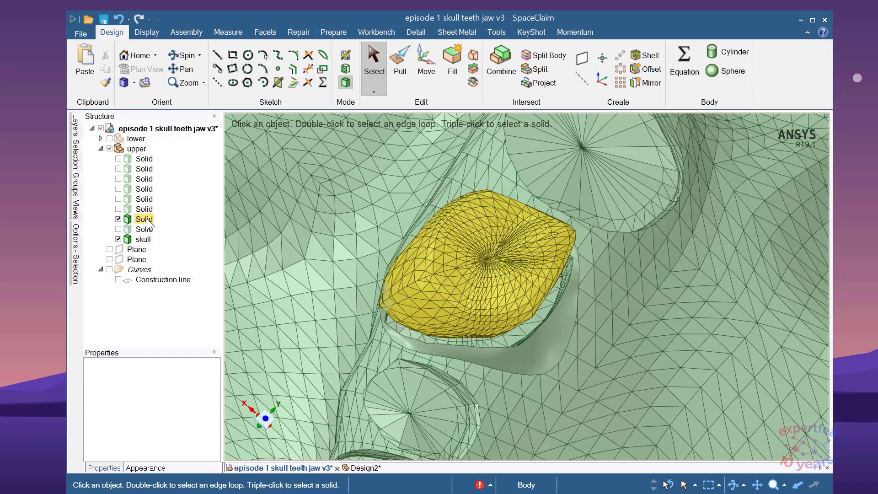
Delete the duplicate tooth solid and show the hidden tooth that fits the cut socket.
{"action": "right_click", "coordinate": [147, 221]}
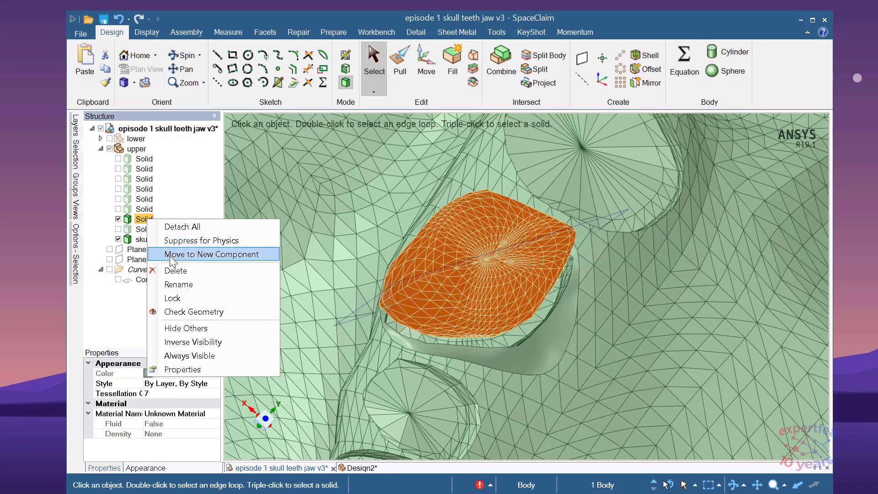
{"action": "key", "text": "Escape"}
{"action": "key", "text": "Delete"}
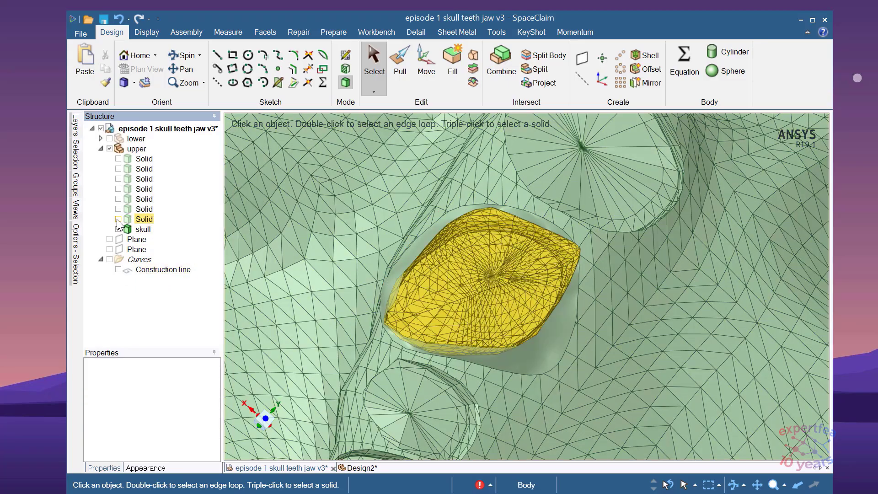
{"action": "left_click", "coordinate": [118, 219]}
{"action": "middle_click_drag", "start_coordinate": [404, 325], "coordinate": [366, 297]}
Show the second plane in the structure, leaving the first plane hidden.
{"action": "left_click", "coordinate": [136, 239]}
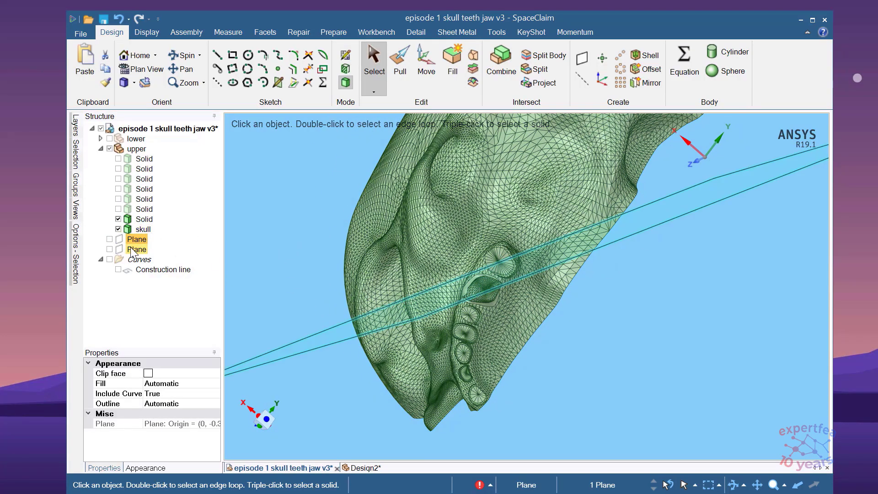
{"action": "left_click", "coordinate": [109, 249]}
{"action": "mouse_move", "coordinate": [580, 365]}
{"action": "middle_mouse_down"}
{"action": "mouse_move", "coordinate": [623, 345]}
{"action": "mouse_move", "coordinate": [585, 359]}
{"action": "middle_mouse_up"}
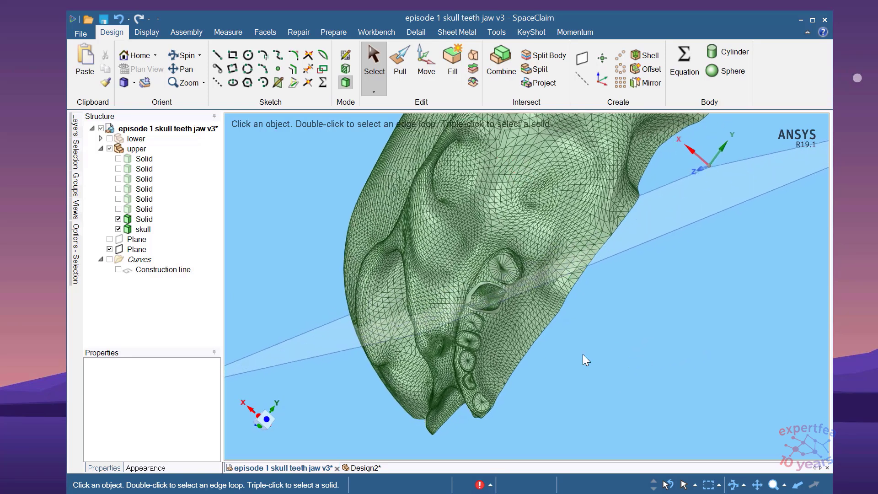
Section the model on the visible plane, examine how the tooth sits in its socket in plan view, and return to 3D mode.
{"action": "left_click", "coordinate": [322, 355]}
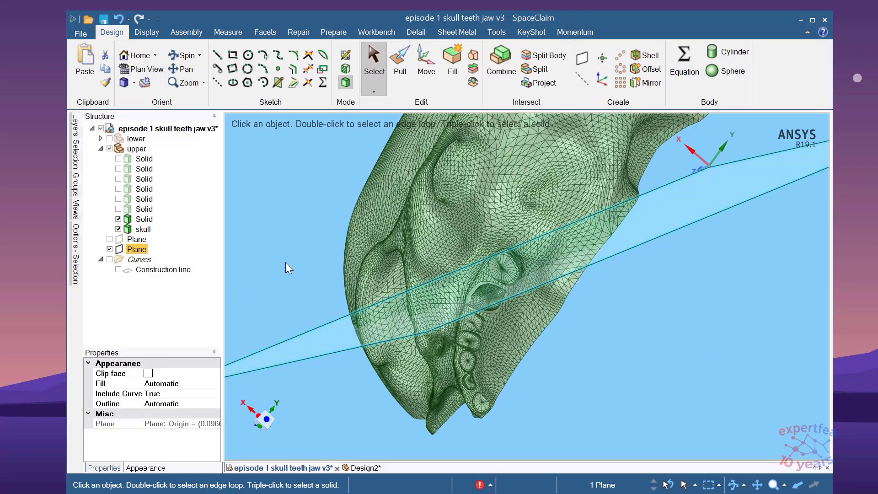
{"action": "left_click", "coordinate": [347, 71]}
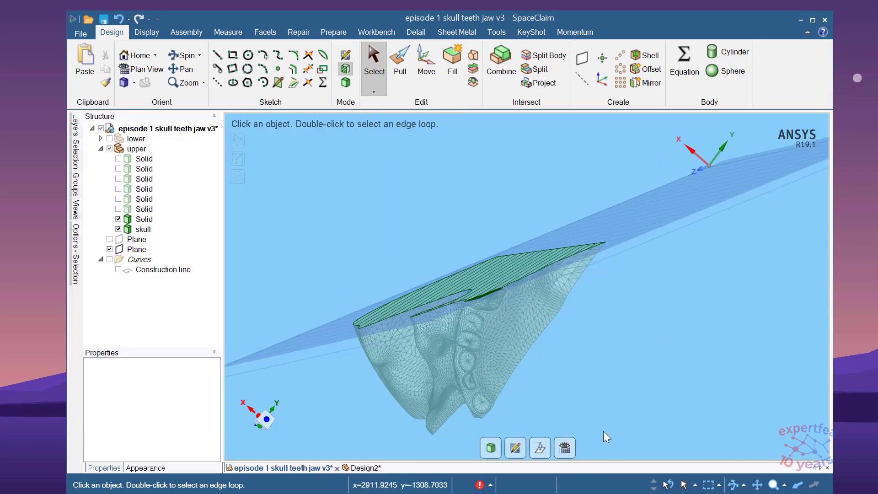
{"action": "left_click", "coordinate": [565, 448]}
{"action": "scroll", "coordinate": [715, 340], "scroll_direction": "up", "scroll_amount": 3}
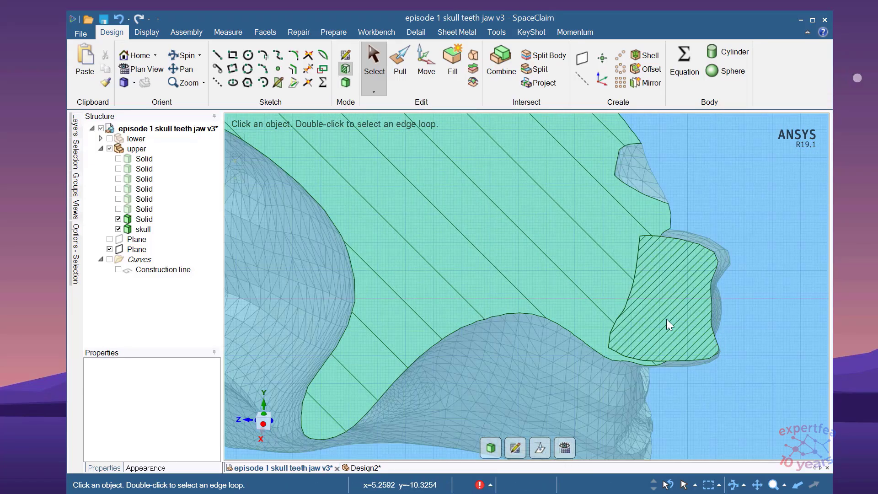
{"action": "scroll", "coordinate": [635, 252], "scroll_direction": "down", "scroll_amount": 2}
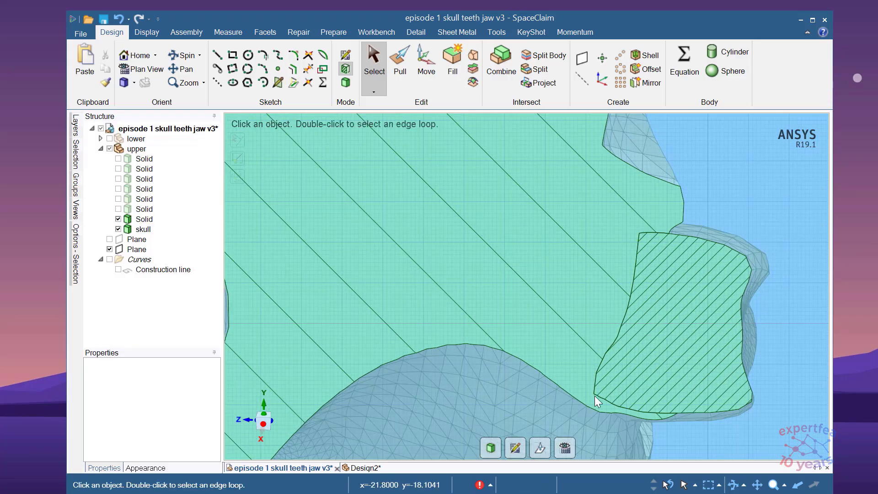
{"action": "scroll", "coordinate": [594, 396], "scroll_direction": "down", "scroll_amount": 2}
{"action": "left_click", "coordinate": [490, 447]}
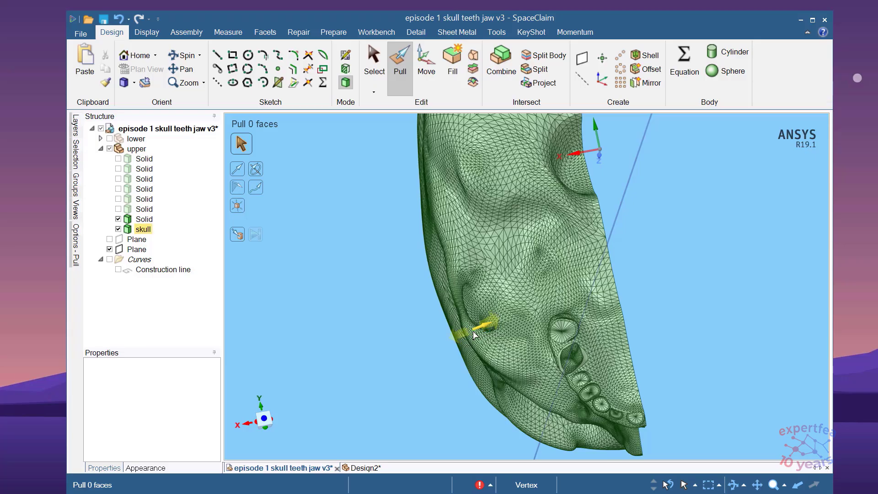
Move and rotate the section plane along the tooth row, including a 4.95 mm shift and a final 2° rotation.
{"action": "left_click", "coordinate": [629, 208]}
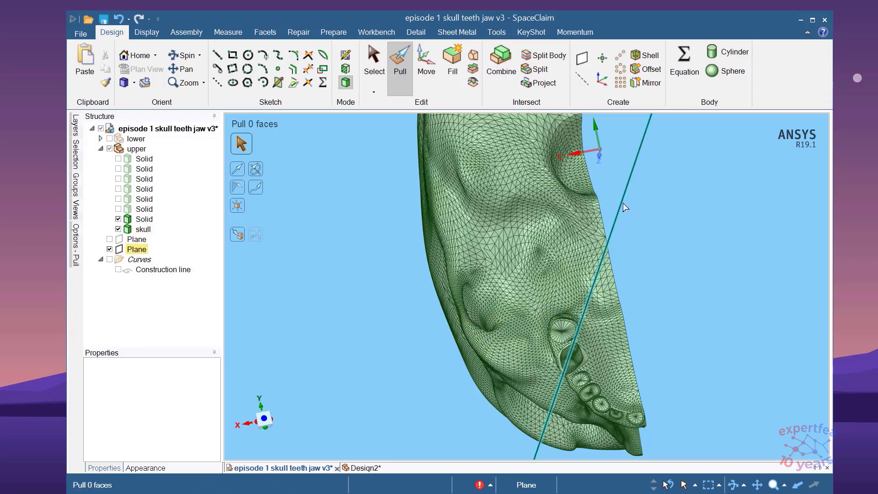
{"action": "left_click", "coordinate": [426, 69]}
{"action": "left_click_drag", "start_coordinate": [578, 233], "coordinate": [544, 270]}
{"action": "middle_click_drag", "start_coordinate": [543, 264], "coordinate": [562, 272]}
{"action": "left_click_drag", "start_coordinate": [588, 249], "coordinate": [589, 250]}
{"action": "left_click_drag", "start_coordinate": [571, 283], "coordinate": [495, 337]}
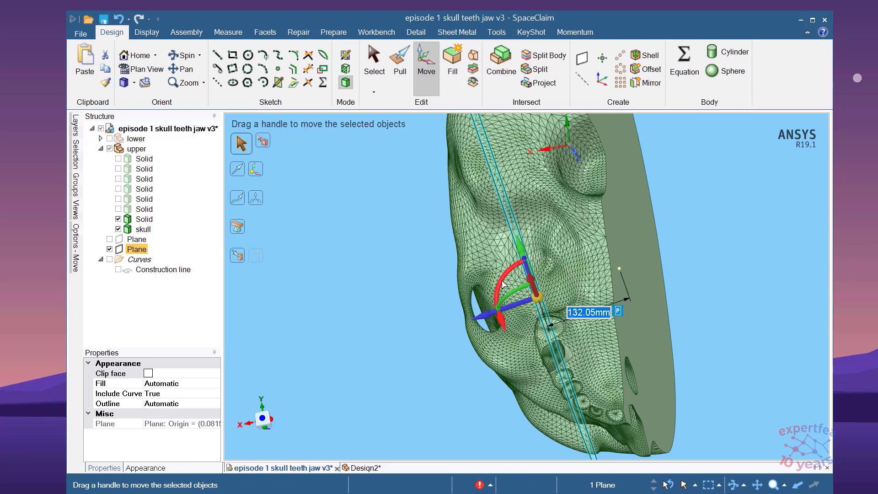
{"action": "left_click_drag", "start_coordinate": [505, 285], "coordinate": [502, 284]}
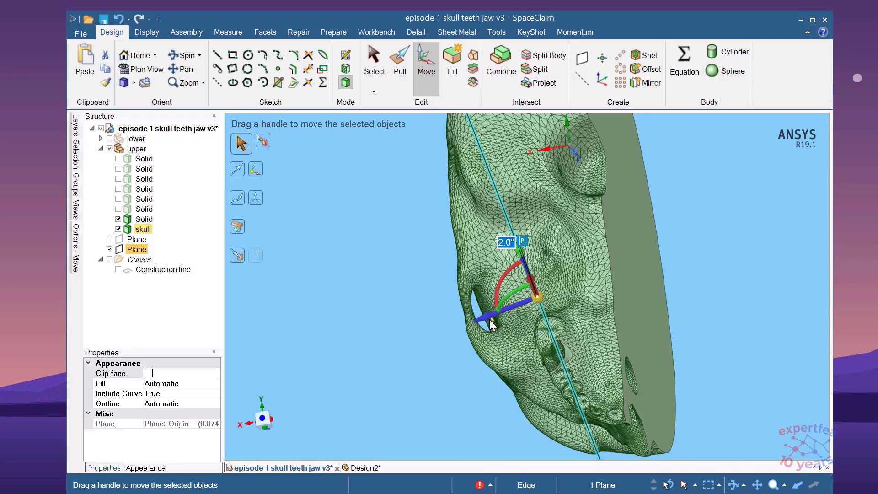
{"action": "left_click_drag", "start_coordinate": [489, 319], "coordinate": [486, 320]}
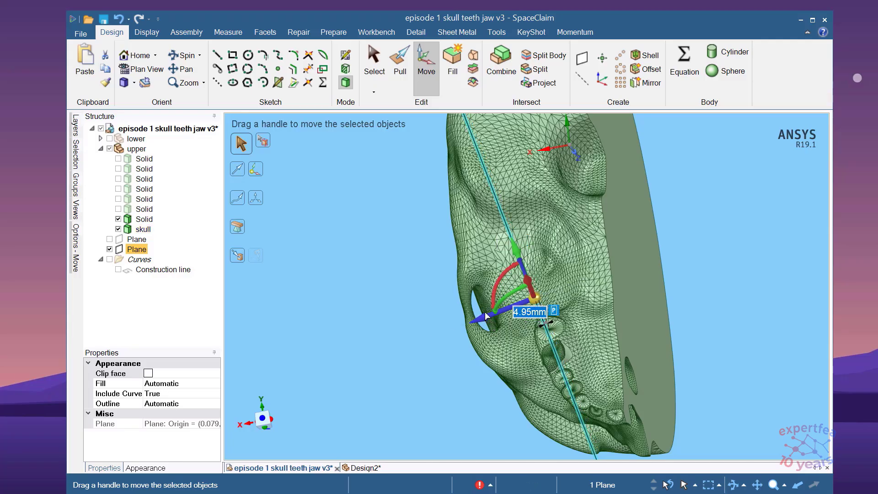
{"action": "left_click_drag", "start_coordinate": [501, 280], "coordinate": [501, 287]}
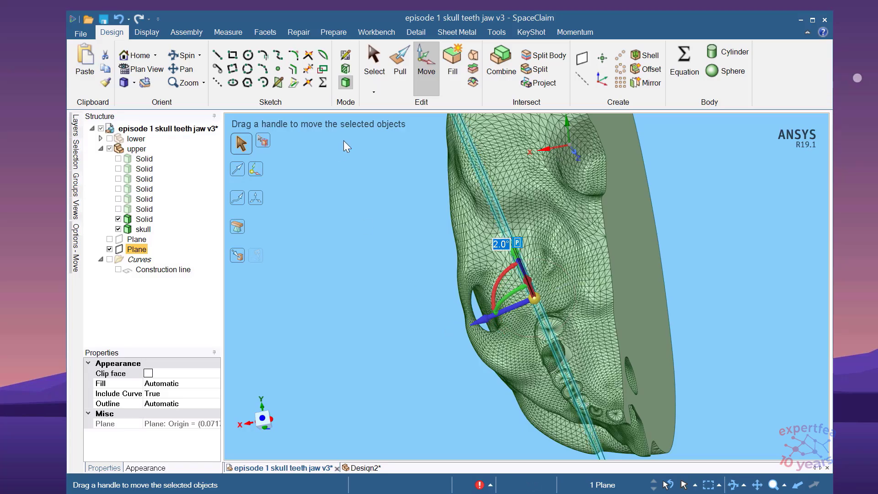
Section the model on the repositioned plane and show all hidden objects.
{"action": "left_click", "coordinate": [347, 69]}
{"action": "middle_click_drag", "start_coordinate": [546, 335], "coordinate": [610, 293]}
{"action": "scroll", "coordinate": [466, 316], "scroll_direction": "down", "scroll_amount": 3}
{"action": "scroll", "coordinate": [660, 240], "scroll_direction": "up", "scroll_amount": 5}
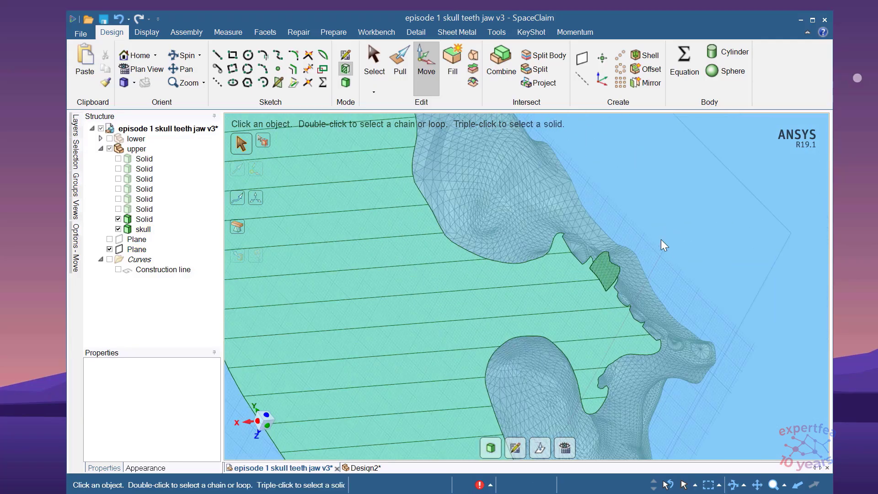
{"action": "right_click", "coordinate": [691, 200]}
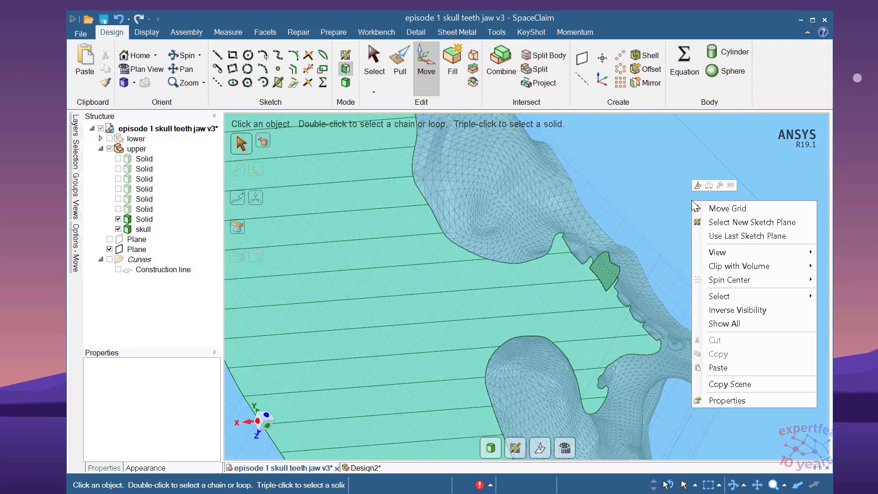
{"action": "left_click", "coordinate": [731, 320]}
Examine how the upper and lower teeth meet the skull and jaw in the cross-section, and return to 3D mode.
{"action": "scroll", "coordinate": [658, 286], "scroll_direction": "up", "scroll_amount": 5}
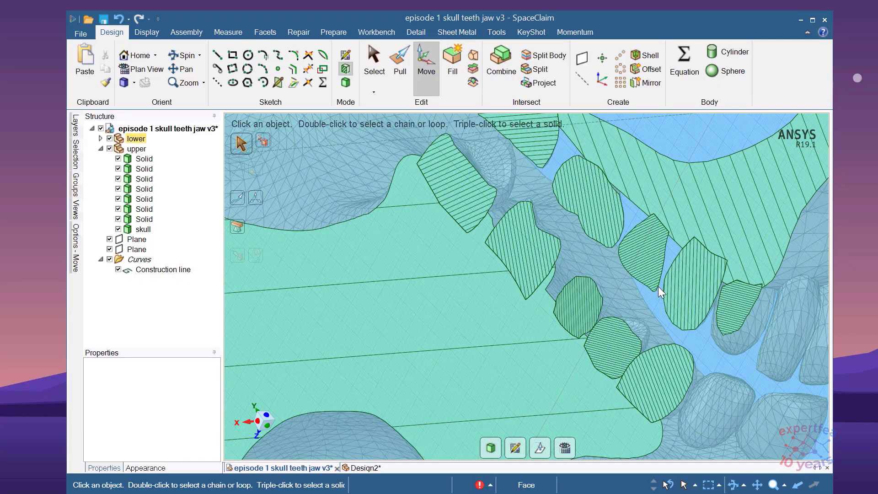
{"action": "scroll", "coordinate": [558, 339], "scroll_direction": "down", "scroll_amount": 2}
{"action": "scroll", "coordinate": [562, 210], "scroll_direction": "up", "scroll_amount": 5}
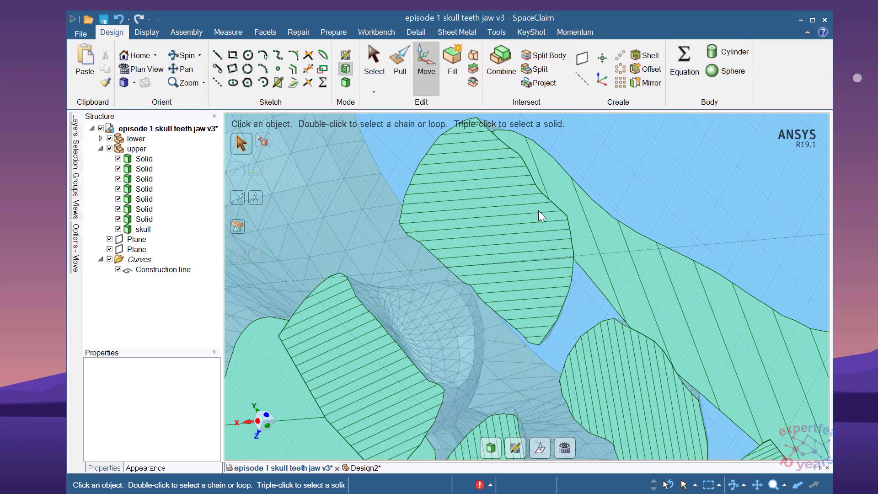
{"action": "scroll", "coordinate": [687, 367], "scroll_direction": "up", "scroll_amount": 4}
{"action": "scroll", "coordinate": [561, 295], "scroll_direction": "down", "scroll_amount": 6}
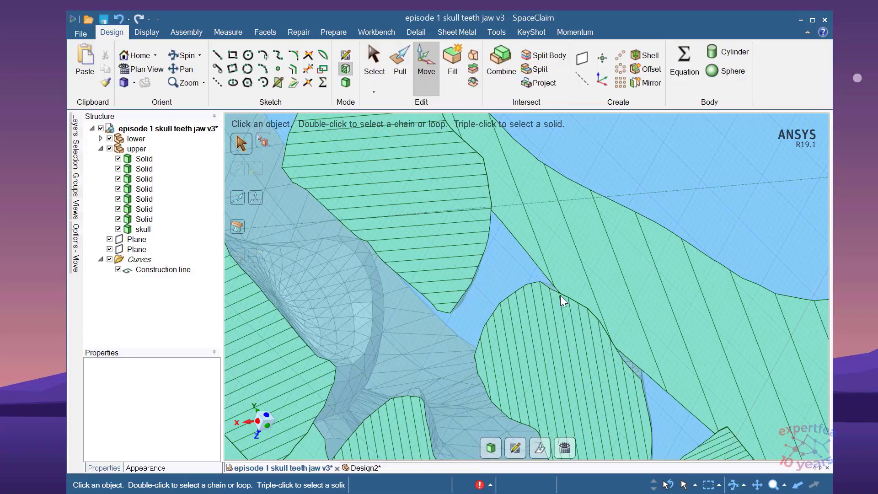
{"action": "scroll", "coordinate": [677, 402], "scroll_direction": "down", "scroll_amount": 2}
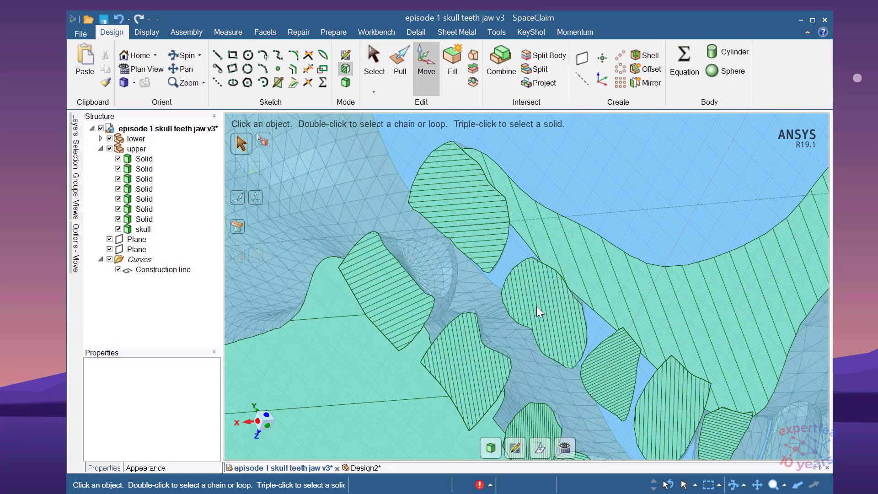
{"action": "scroll", "coordinate": [615, 350], "scroll_direction": "down", "scroll_amount": 3}
{"action": "scroll", "coordinate": [653, 369], "scroll_direction": "up", "scroll_amount": 5}
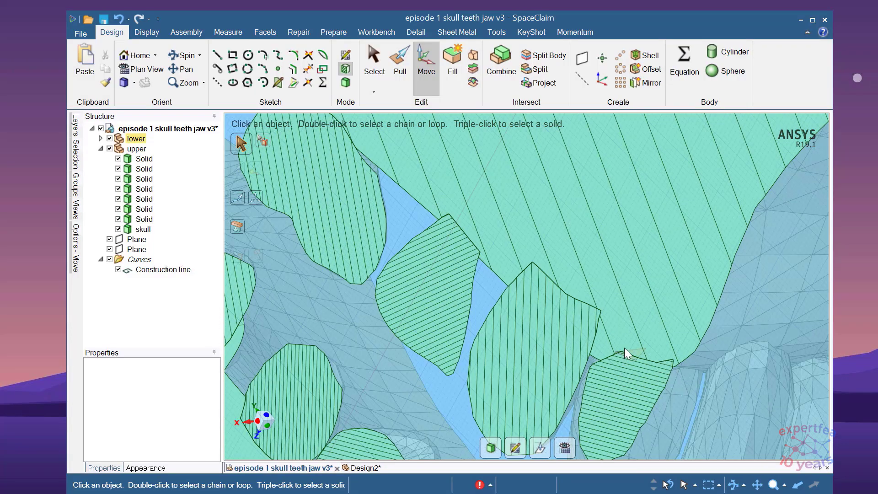
{"action": "scroll", "coordinate": [625, 347], "scroll_direction": "down", "scroll_amount": 4}
{"action": "scroll", "coordinate": [579, 305], "scroll_direction": "up", "scroll_amount": 4}
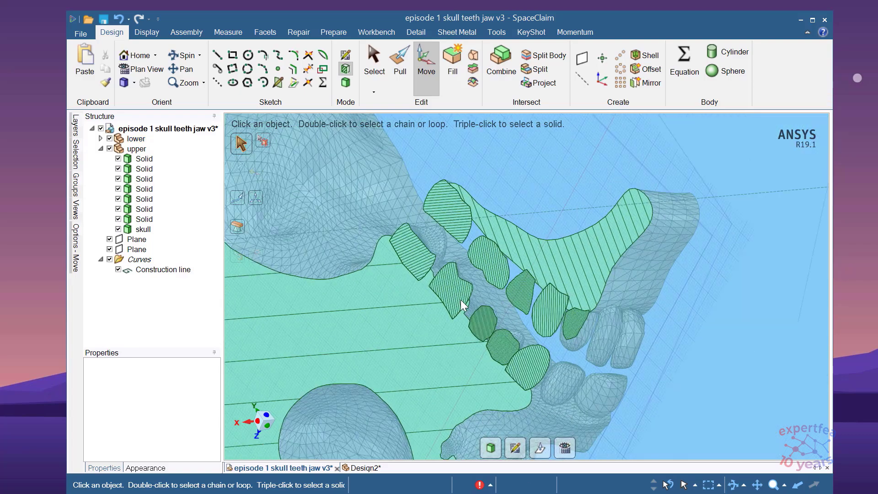
{"action": "scroll", "coordinate": [485, 301], "scroll_direction": "down", "scroll_amount": 2}
{"action": "left_click", "coordinate": [491, 449]}
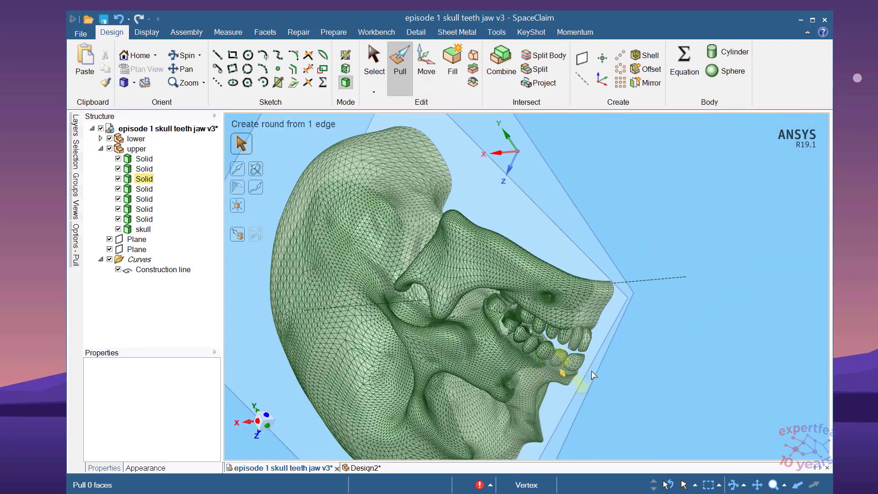
Examine the upper and lower teeth in the solid model from several sides.
{"action": "middle_click_drag", "start_coordinate": [649, 385], "coordinate": [611, 264]}
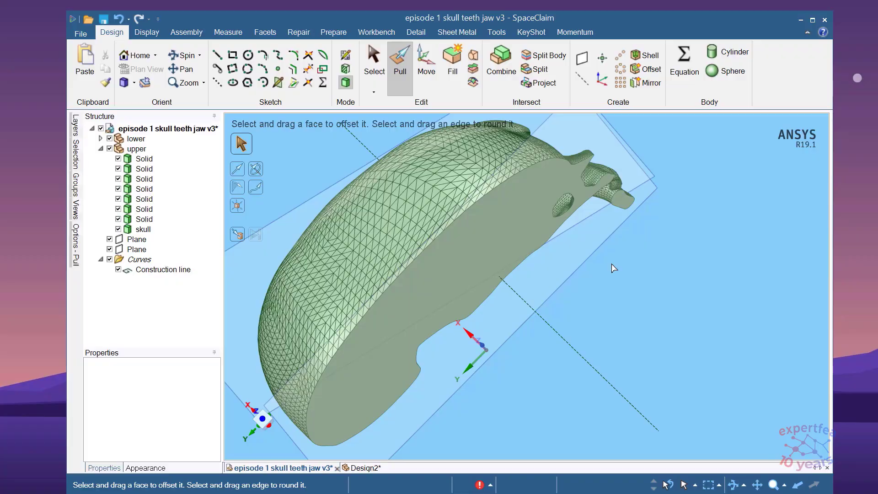
{"action": "scroll", "coordinate": [607, 291], "scroll_direction": "down", "scroll_amount": 3}
{"action": "scroll", "coordinate": [626, 231], "scroll_direction": "up", "scroll_amount": 3}
{"action": "middle_click_drag", "start_coordinate": [629, 302], "coordinate": [562, 275]}
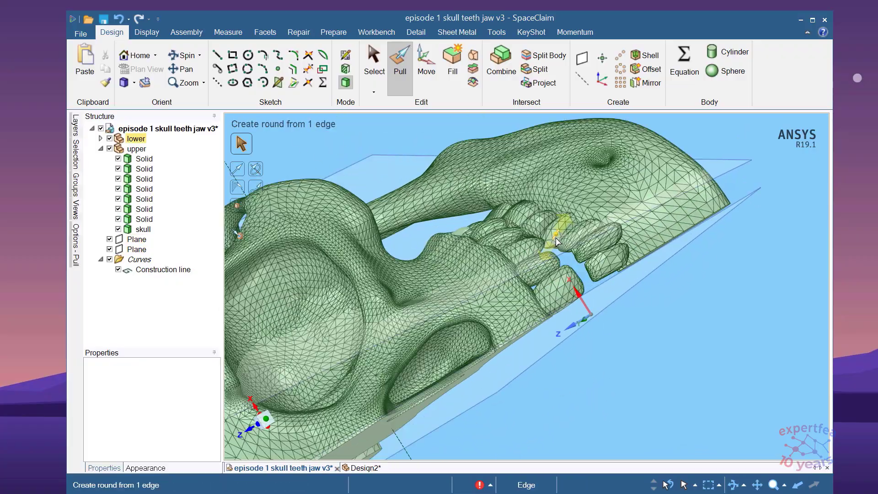
{"action": "key", "text": "s"}
{"action": "scroll", "coordinate": [613, 336], "scroll_direction": "down", "scroll_amount": 3}
{"action": "middle_click_drag", "start_coordinate": [614, 336], "coordinate": [583, 357]}
{"action": "scroll", "coordinate": [515, 246], "scroll_direction": "up", "scroll_amount": 3}
{"action": "scroll", "coordinate": [538, 346], "scroll_direction": "down", "scroll_amount": 3}
{"action": "scroll", "coordinate": [527, 262], "scroll_direction": "up", "scroll_amount": 4}
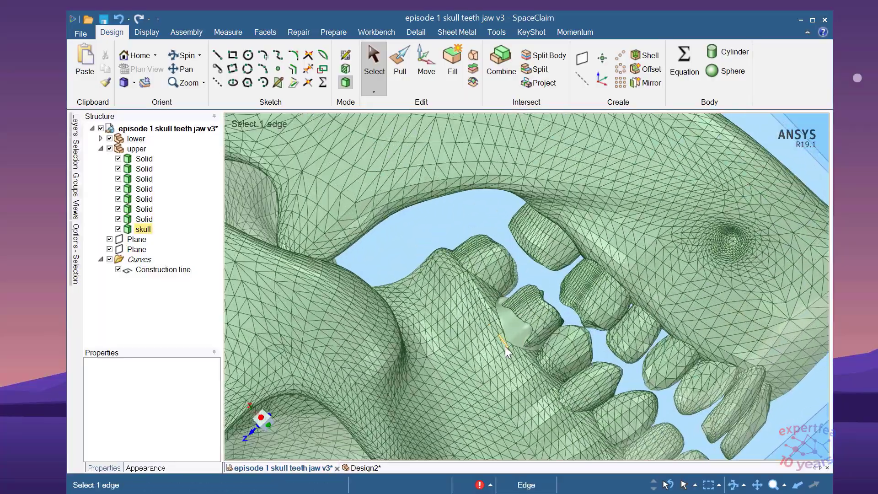
{"action": "middle_click_drag", "start_coordinate": [524, 308], "coordinate": [540, 151]}
{"action": "scroll", "coordinate": [497, 338], "scroll_direction": "down", "scroll_amount": 5}
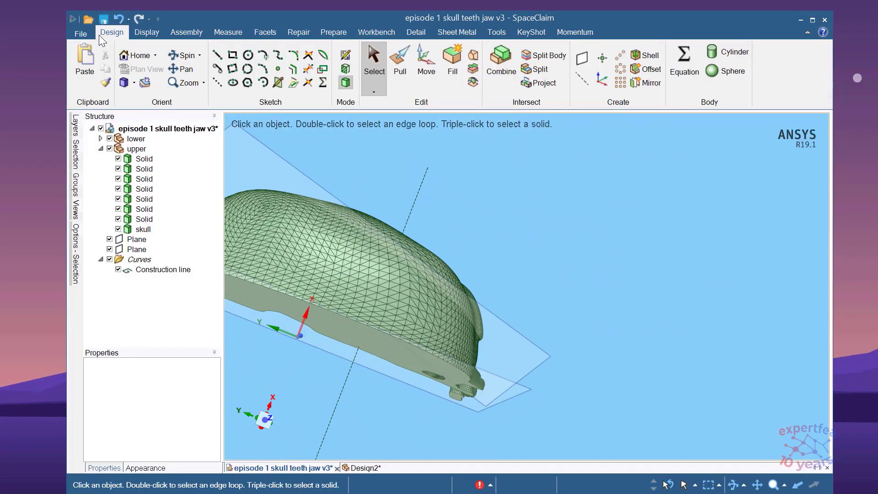
Save the file, and delete the angled section plane and the construction line, keeping the plane on the skull's flat cut face.
{"action": "left_click", "coordinate": [104, 19]}
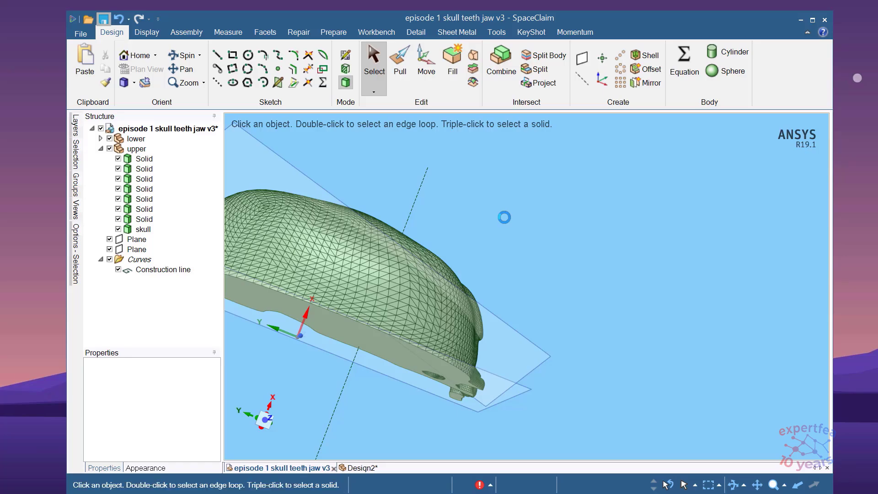
{"action": "middle_click_drag", "start_coordinate": [585, 373], "coordinate": [526, 284]}
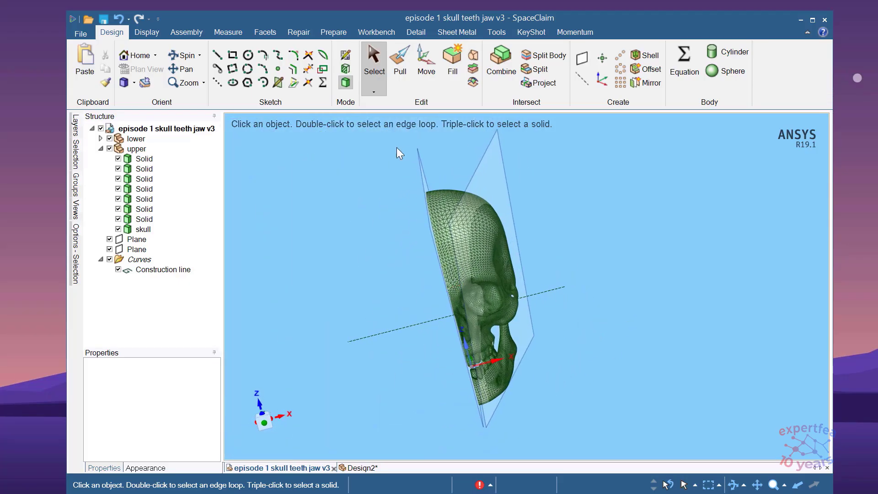
{"action": "left_click", "coordinate": [481, 159]}
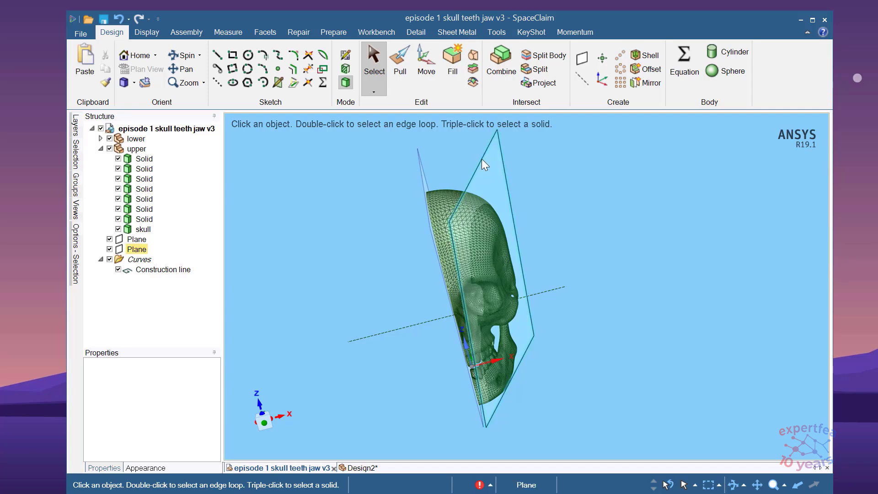
{"action": "key", "text": "Delete"}
{"action": "left_click", "coordinate": [544, 291]}
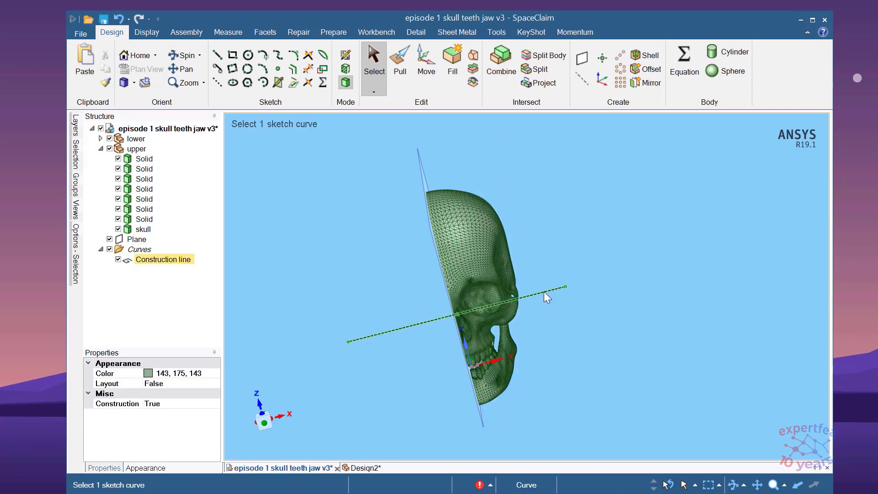
{"action": "key", "text": "Delete"}
{"action": "middle_click_drag", "start_coordinate": [369, 313], "coordinate": [416, 304]}
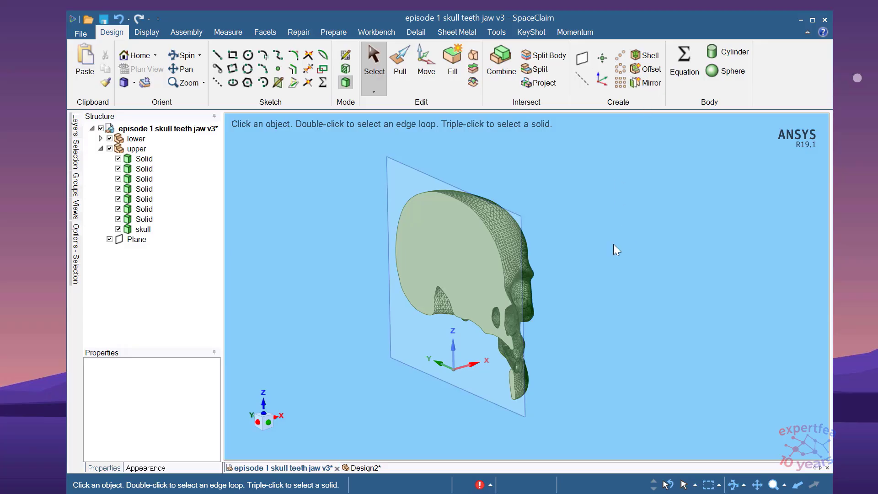
Check the whole model for interfering bodies.
{"action": "left_click", "coordinate": [329, 33]}
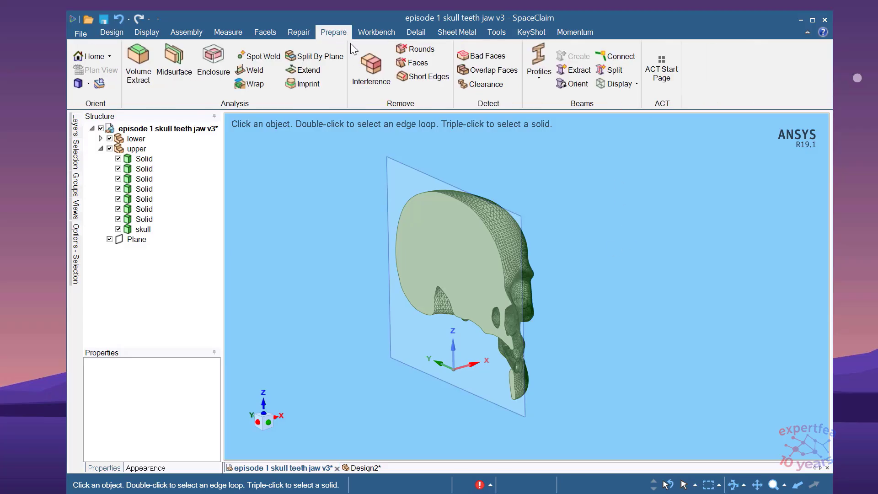
{"action": "left_click", "coordinate": [372, 65]}
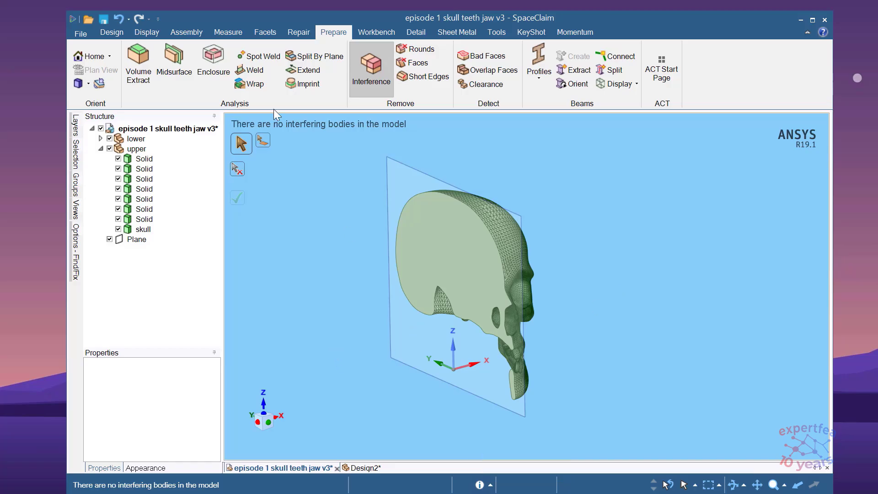
{"action": "key", "text": "Escape"}
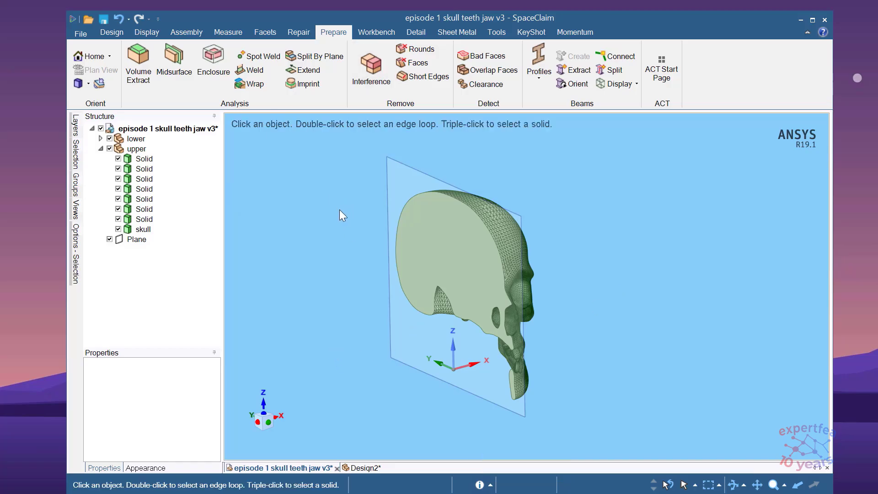
{"action": "left_click", "coordinate": [117, 35]}
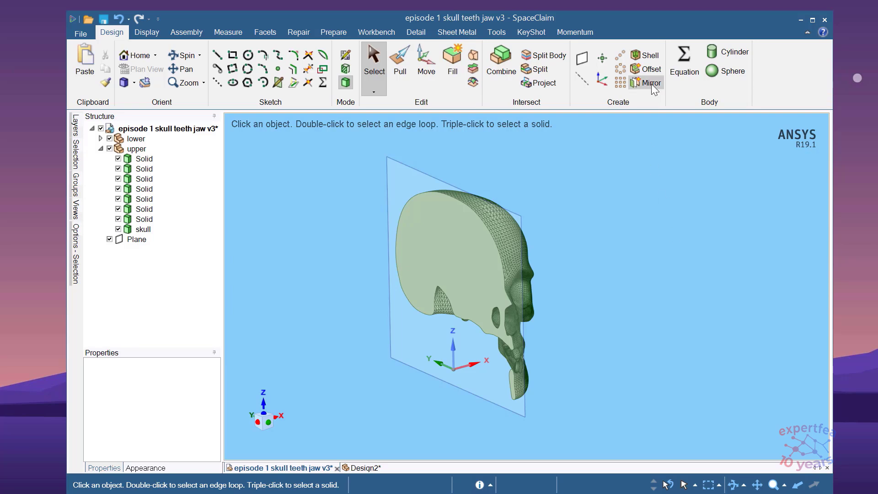
{"action": "left_click", "coordinate": [80, 35]}
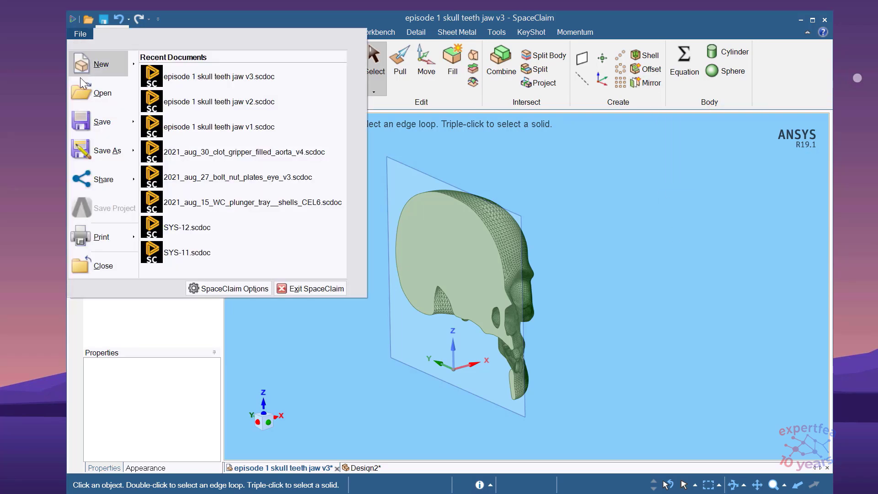
{"action": "mouse_move", "coordinate": [98, 151]}
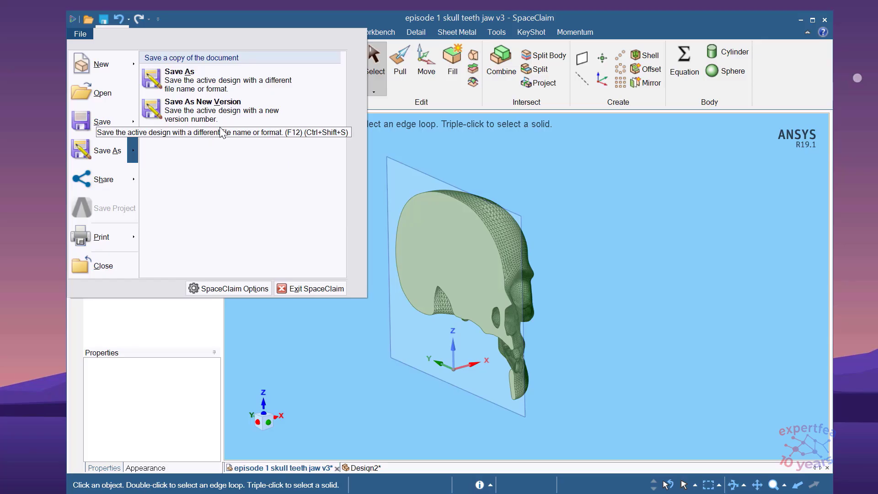
{"action": "left_click", "coordinate": [592, 155]}
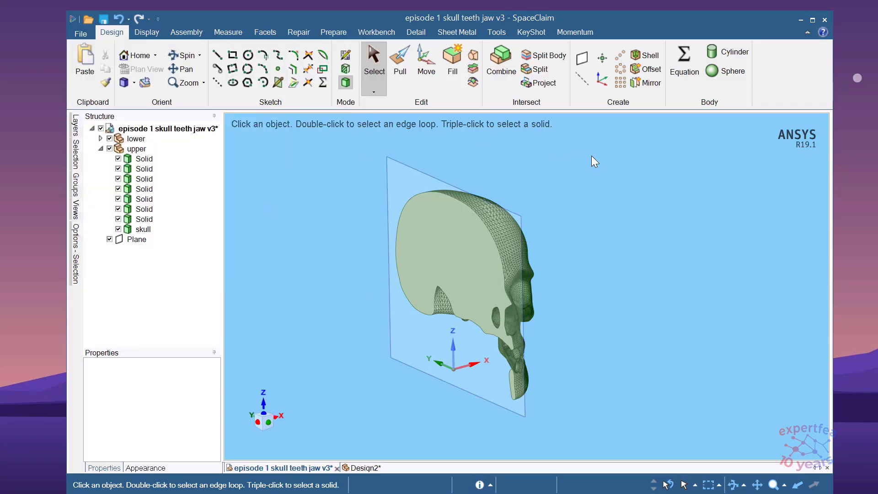
{"action": "right_click", "coordinate": [167, 129]}
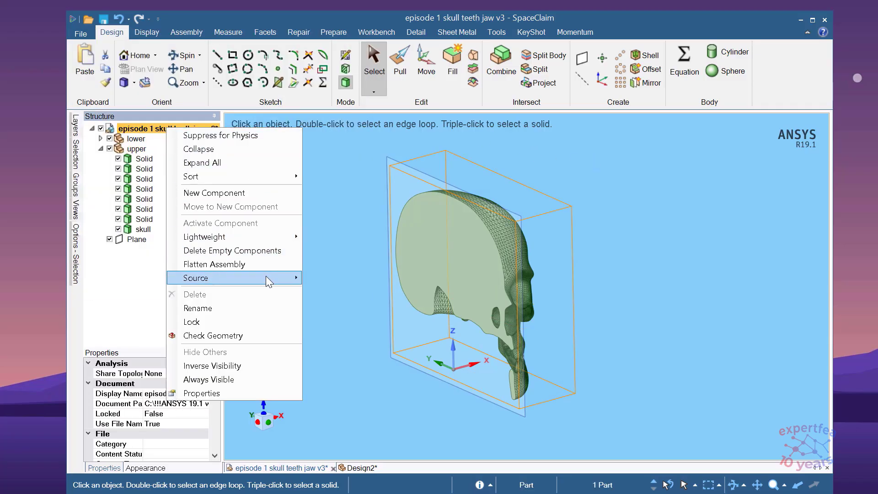
{"action": "mouse_move", "coordinate": [265, 276]}
{"action": "left_click", "coordinate": [369, 321]}
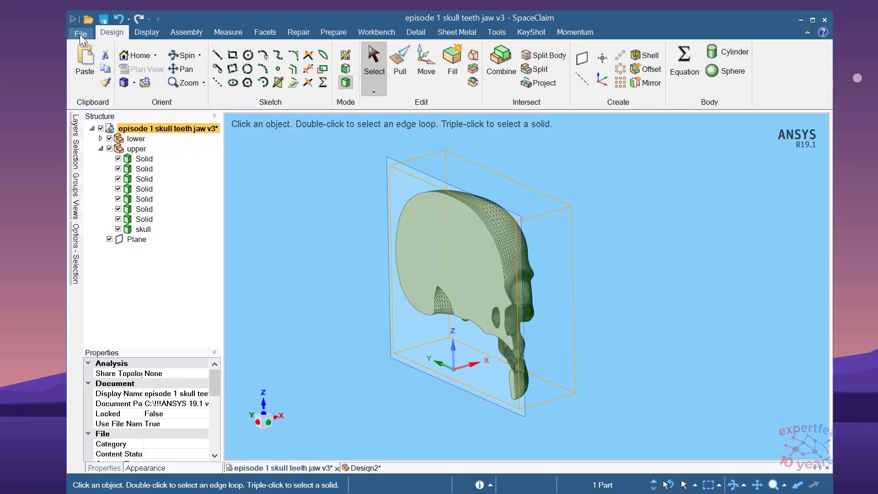
Save the model as a new file named "episode 1 skull teeth jaw FULL v4" and clear the selection.
{"action": "left_click", "coordinate": [81, 33]}
{"action": "mouse_move", "coordinate": [109, 152]}
{"action": "left_click", "coordinate": [197, 88]}
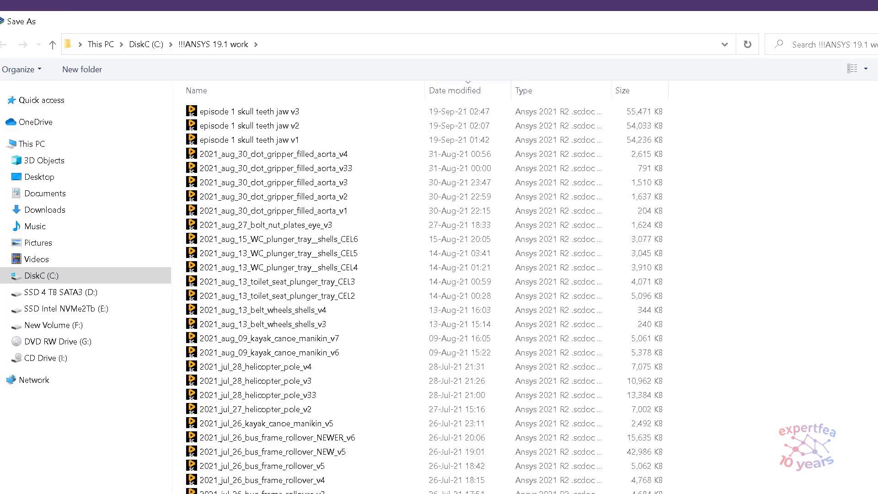
{"action": "key", "text": "Return"}
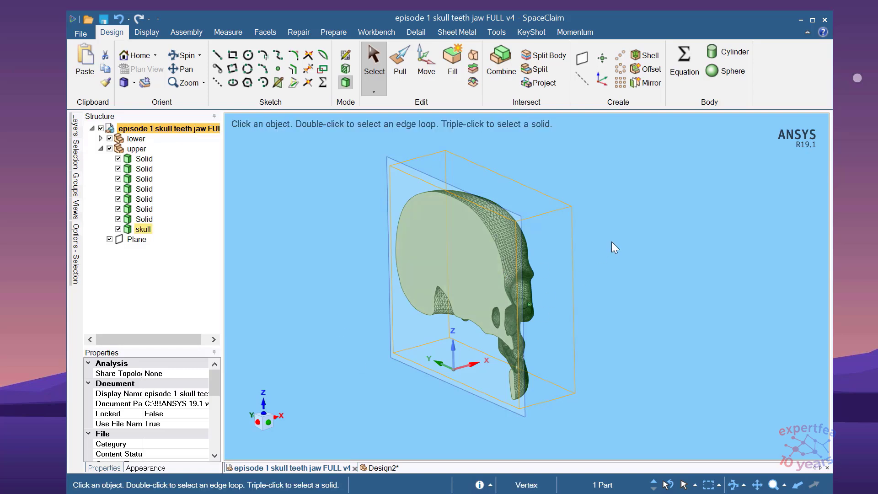
{"action": "left_click", "coordinate": [586, 254]}
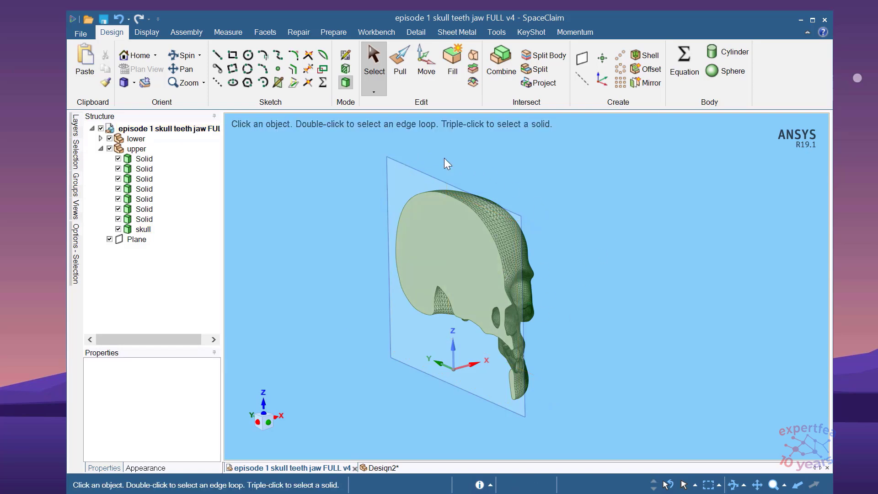
Mirror all skull, jaw and tooth bodies about the plane on the flat cut face to build the full skull.
{"action": "left_click", "coordinate": [651, 83]}
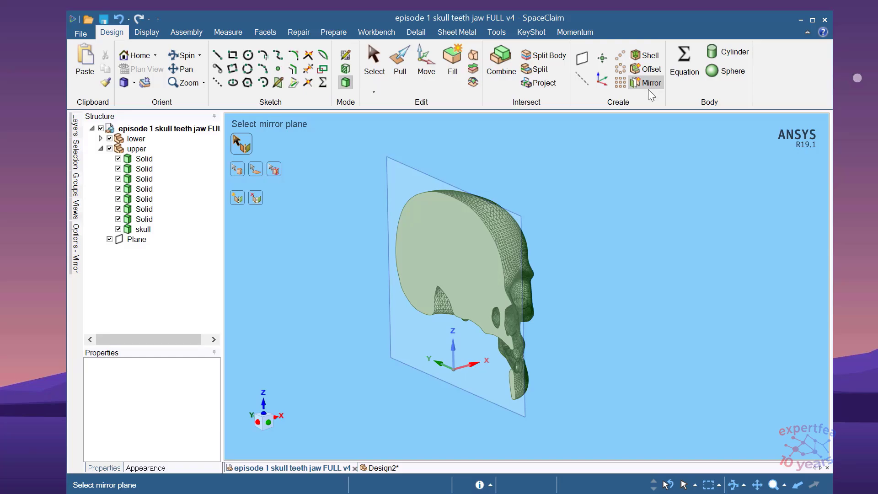
{"action": "left_click", "coordinate": [400, 161]}
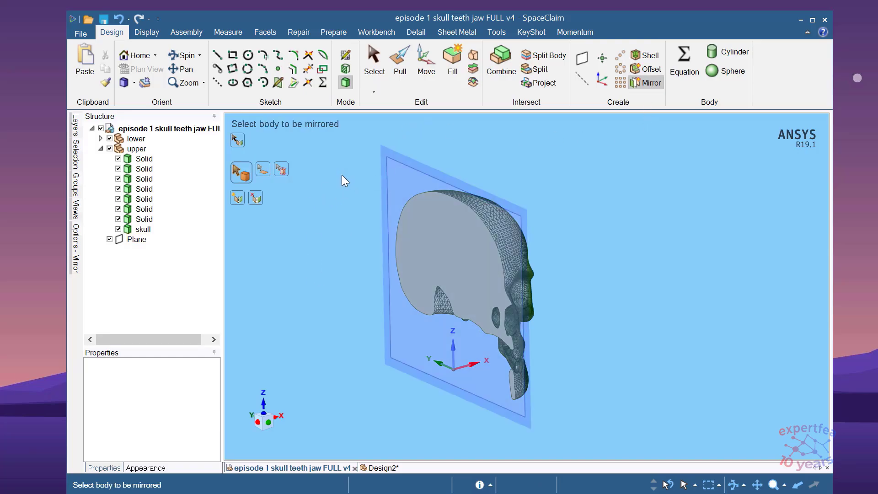
{"action": "left_click_drag", "start_coordinate": [347, 172], "coordinate": [648, 409]}
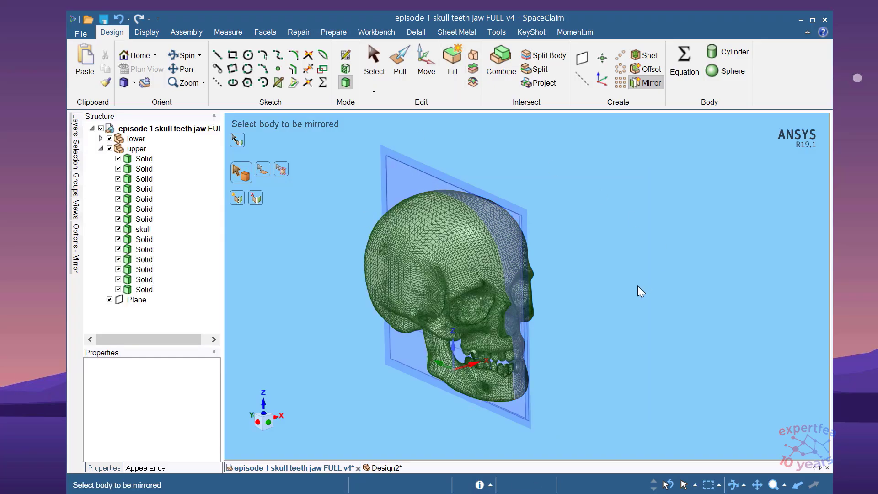
{"action": "key", "text": "Escape"}
Examine the midline between the mirrored halves at the jaw, nose and front teeth from the front and from below.
{"action": "scroll", "coordinate": [547, 410], "scroll_direction": "up", "scroll_amount": 5}
{"action": "middle_click_drag", "start_coordinate": [573, 391], "coordinate": [515, 361]}
{"action": "scroll", "coordinate": [449, 315], "scroll_direction": "up", "scroll_amount": 6}
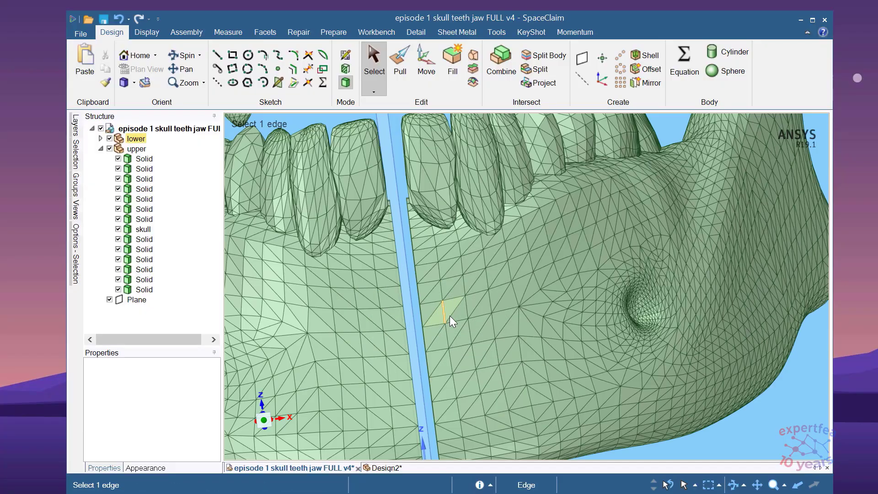
{"action": "scroll", "coordinate": [449, 309], "scroll_direction": "down", "scroll_amount": 5}
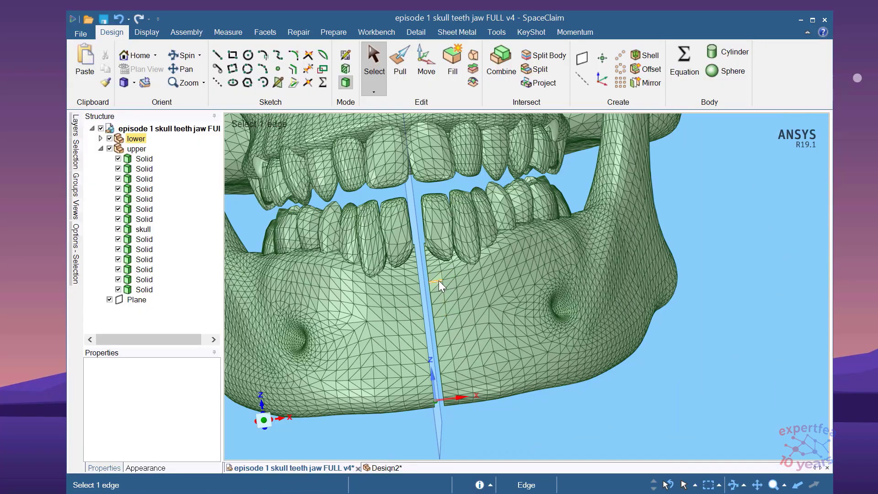
{"action": "scroll", "coordinate": [446, 327], "scroll_direction": "down", "scroll_amount": 5}
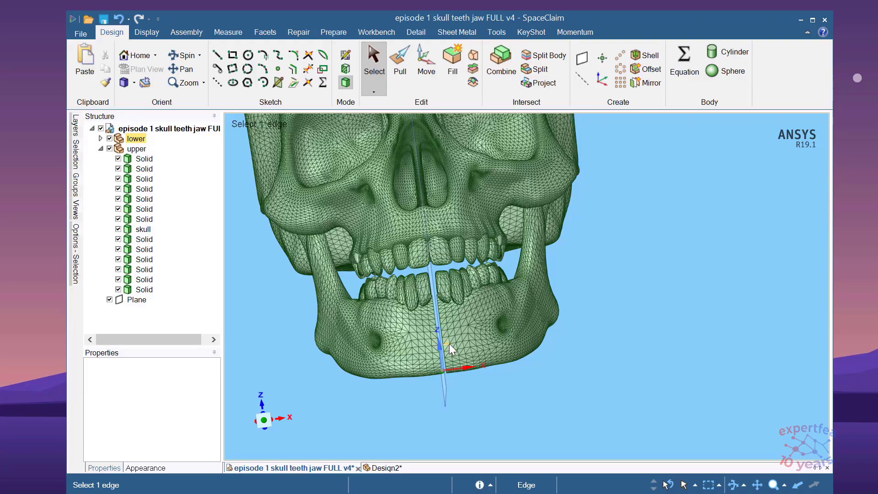
{"action": "scroll", "coordinate": [432, 272], "scroll_direction": "up", "scroll_amount": 6}
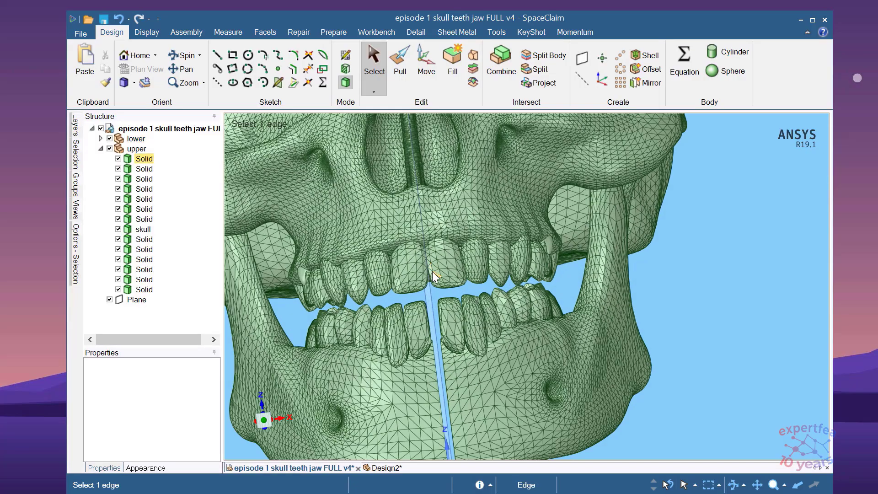
{"action": "scroll", "coordinate": [455, 317], "scroll_direction": "down", "scroll_amount": 5}
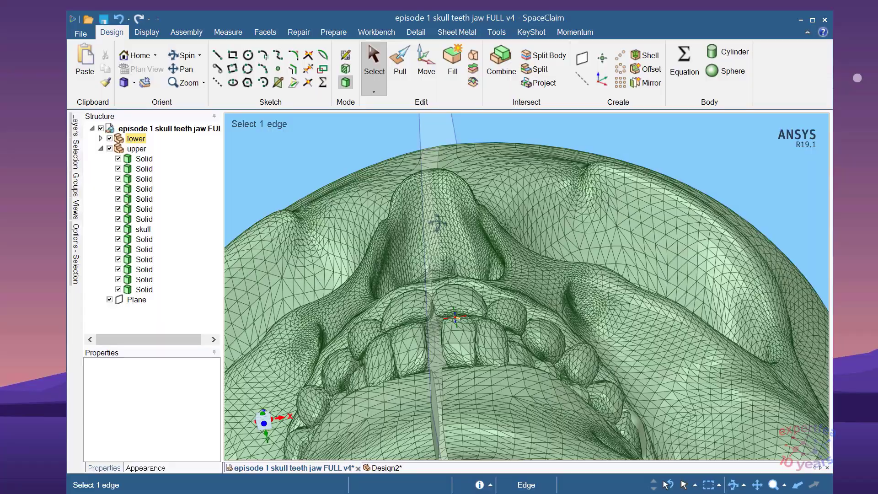
{"action": "scroll", "coordinate": [442, 281], "scroll_direction": "up", "scroll_amount": 5}
{"action": "scroll", "coordinate": [442, 280], "scroll_direction": "up", "scroll_amount": 6}
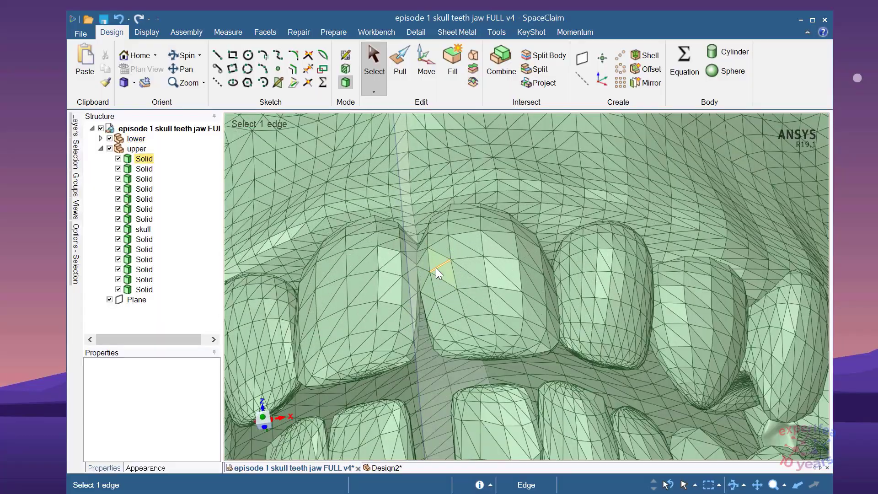
{"action": "scroll", "coordinate": [419, 256], "scroll_direction": "up", "scroll_amount": 2}
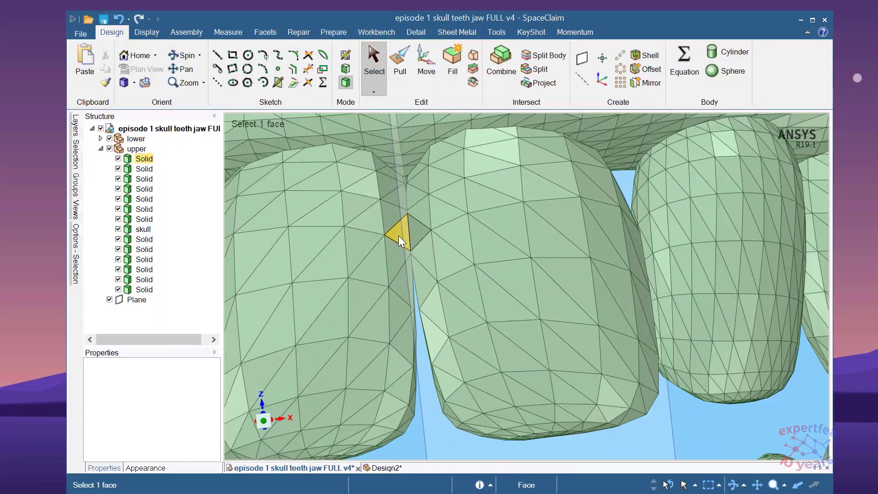
Select the upper front incisor body and inspect in front view how it meets its mirrored half at the midline.
{"action": "left_click", "coordinate": [399, 235]}
{"action": "double_click", "coordinate": [399, 235]}
{"action": "scroll", "coordinate": [405, 258], "scroll_direction": "down", "scroll_amount": 3}
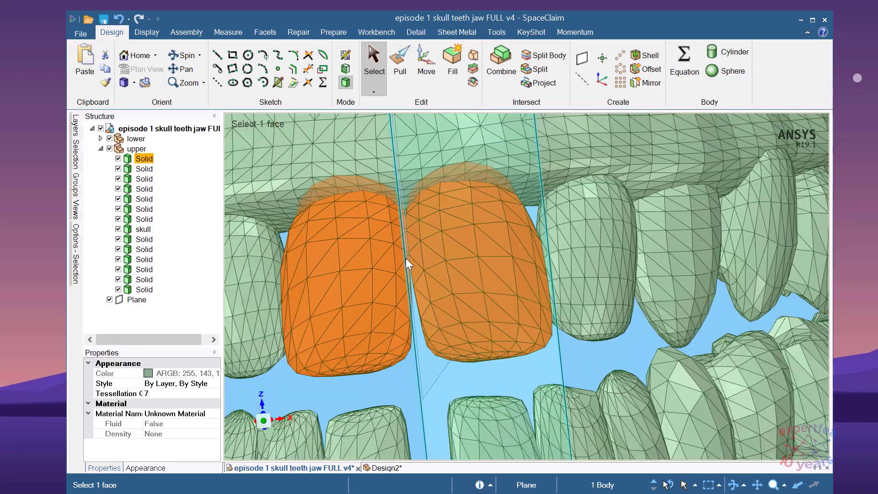
{"action": "middle_click_drag", "start_coordinate": [442, 295], "coordinate": [441, 298]}
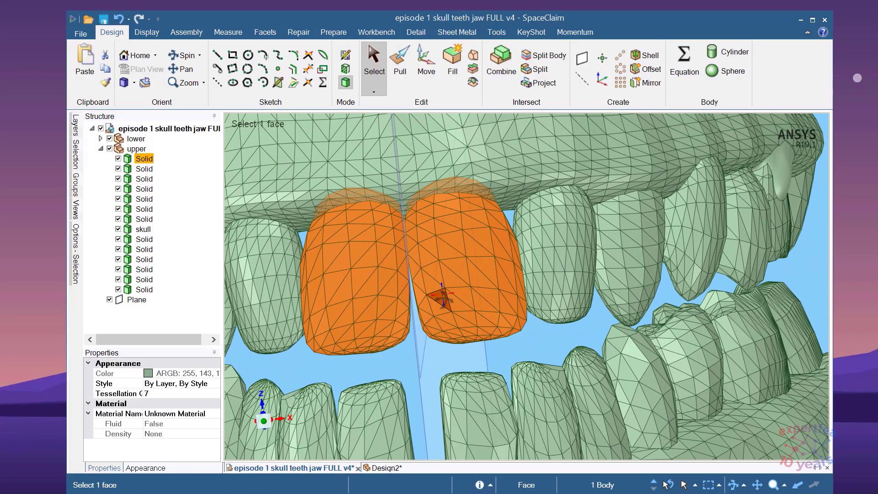
{"action": "scroll", "coordinate": [436, 281], "scroll_direction": "down", "scroll_amount": 3}
{"action": "scroll", "coordinate": [434, 284], "scroll_direction": "down", "scroll_amount": 3}
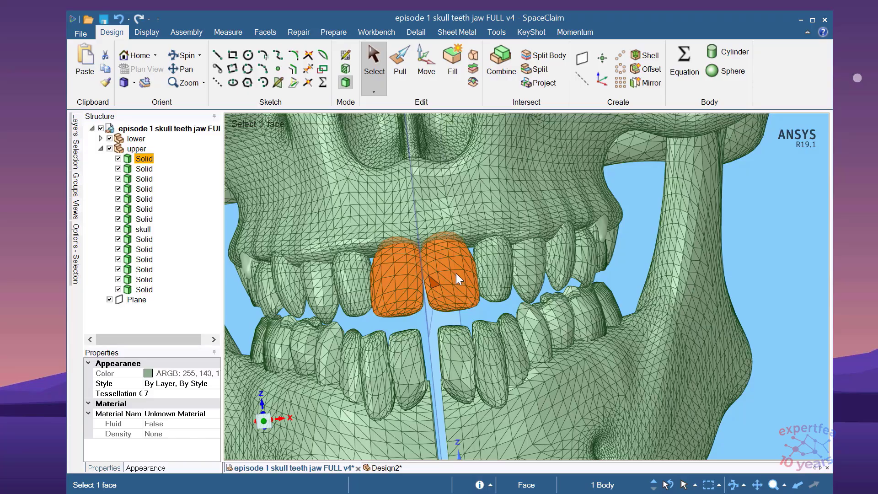
{"action": "scroll", "coordinate": [466, 279], "scroll_direction": "down", "scroll_amount": 3}
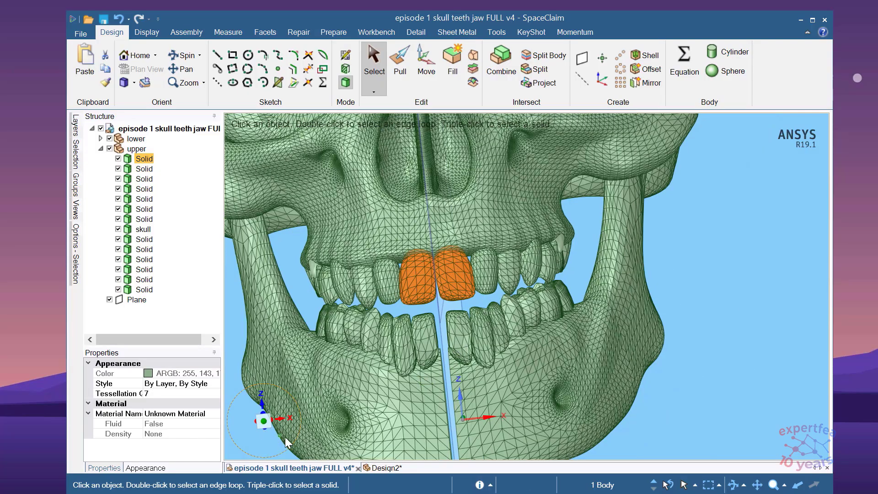
{"action": "left_click", "coordinate": [263, 421]}
{"action": "scroll", "coordinate": [437, 280], "scroll_direction": "up", "scroll_amount": 3}
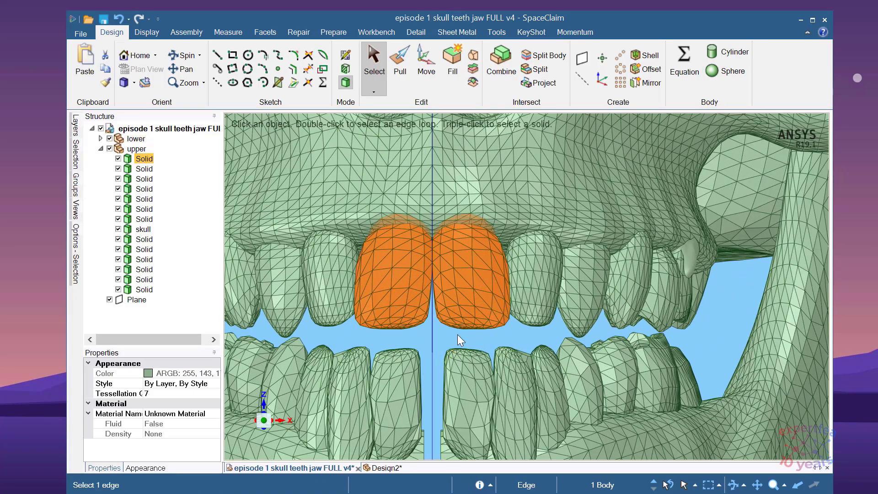
{"action": "scroll", "coordinate": [437, 243], "scroll_direction": "up", "scroll_amount": 2}
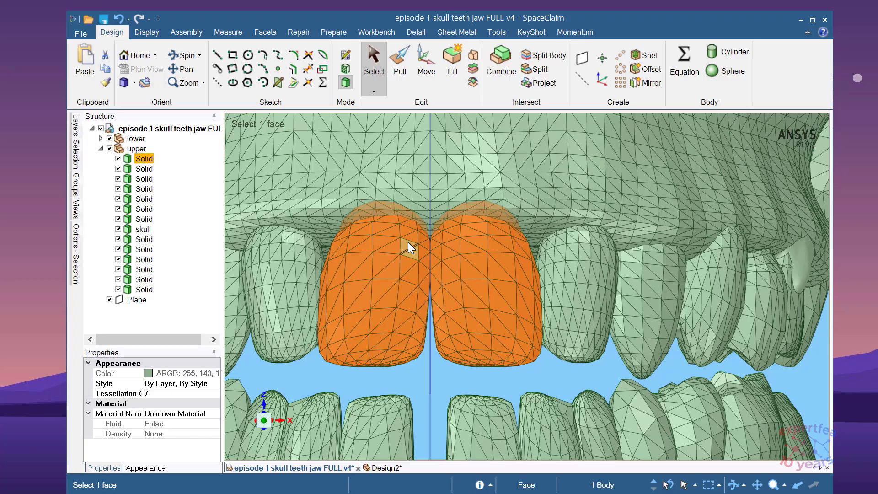
{"action": "scroll", "coordinate": [408, 302], "scroll_direction": "down", "scroll_amount": 5}
{"action": "scroll", "coordinate": [399, 290], "scroll_direction": "up", "scroll_amount": 3}
{"action": "scroll", "coordinate": [415, 309], "scroll_direction": "down", "scroll_amount": 3}
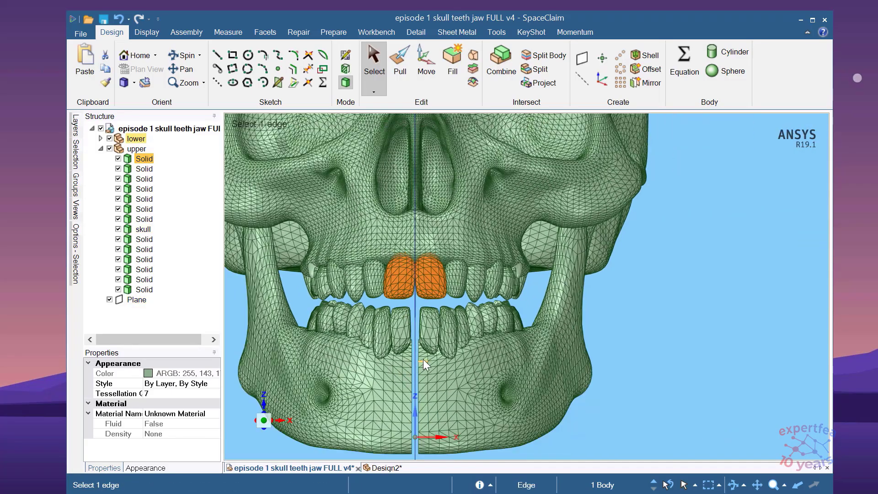
Measure the distance between the two flat facing cut faces of the lower jaw halves.
{"action": "scroll", "coordinate": [423, 359], "scroll_direction": "up", "scroll_amount": 3}
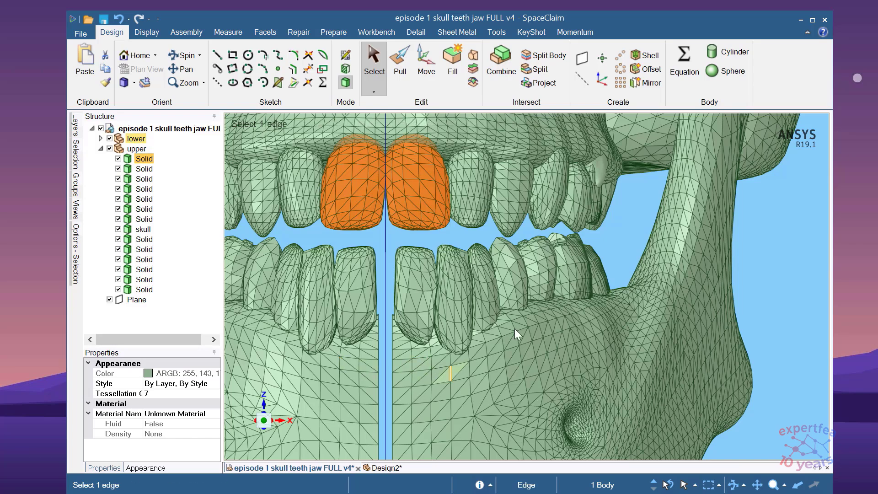
{"action": "scroll", "coordinate": [514, 328], "scroll_direction": "down", "scroll_amount": 5}
{"action": "middle_click_drag", "start_coordinate": [669, 249], "coordinate": [556, 363]}
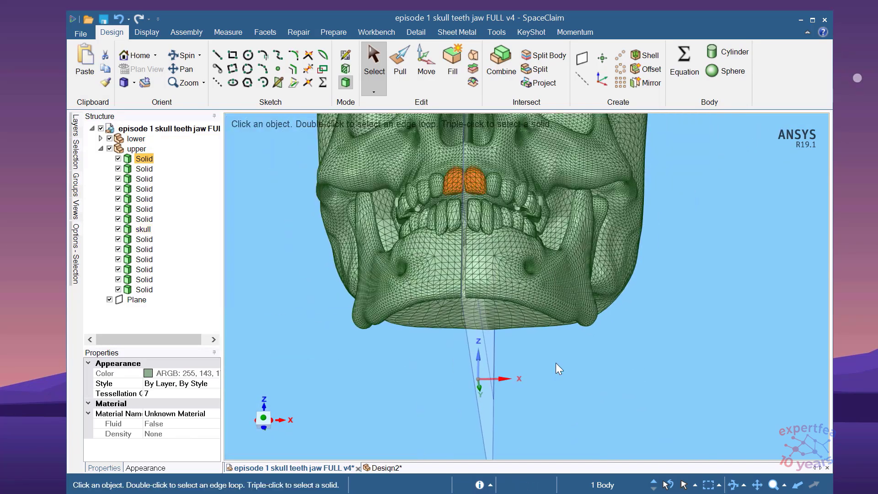
{"action": "scroll", "coordinate": [580, 206], "scroll_direction": "up", "scroll_amount": 5}
{"action": "scroll", "coordinate": [370, 404], "scroll_direction": "up", "scroll_amount": 5}
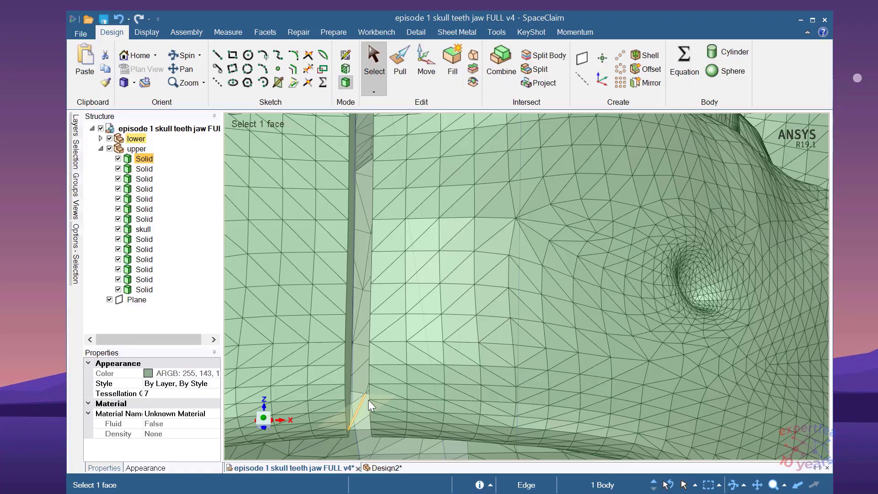
{"action": "scroll", "coordinate": [369, 405], "scroll_direction": "up", "scroll_amount": 2}
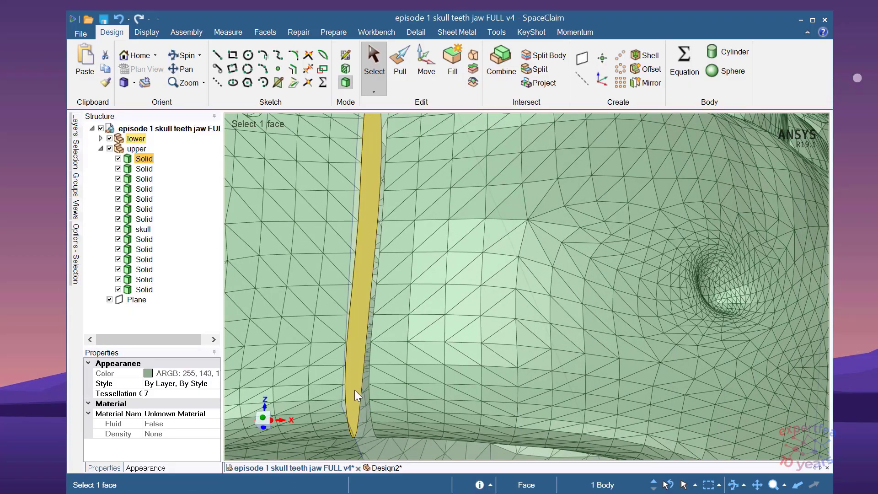
{"action": "left_click", "coordinate": [355, 390]}
{"action": "middle_click_drag", "start_coordinate": [383, 388], "coordinate": [393, 393]}
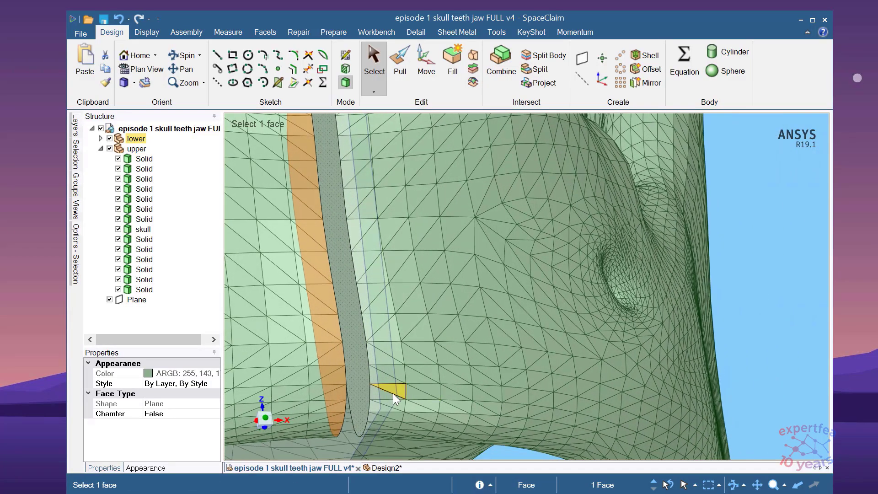
{"action": "left_click", "coordinate": [358, 385], "text": "ctrl"}
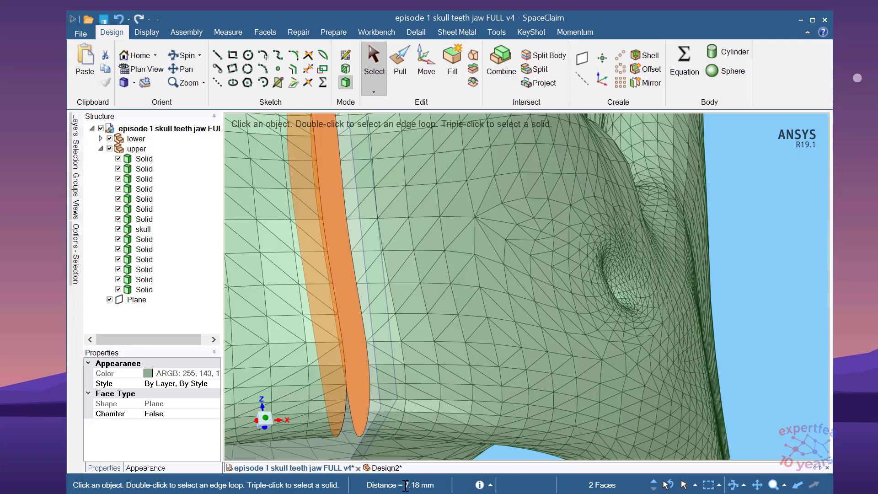
{"action": "scroll", "coordinate": [431, 414], "scroll_direction": "down", "scroll_amount": 1}
{"action": "middle_click_drag", "start_coordinate": [429, 416], "coordinate": [418, 409]}
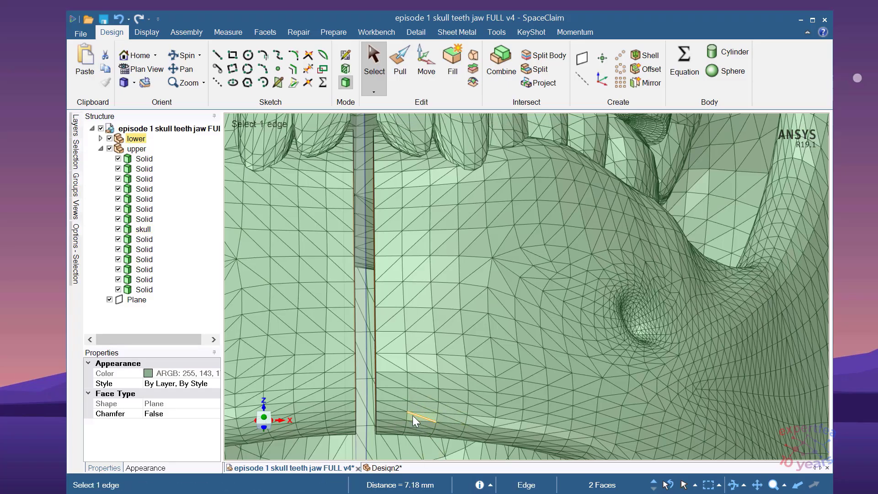
{"action": "key", "text": "Escape"}
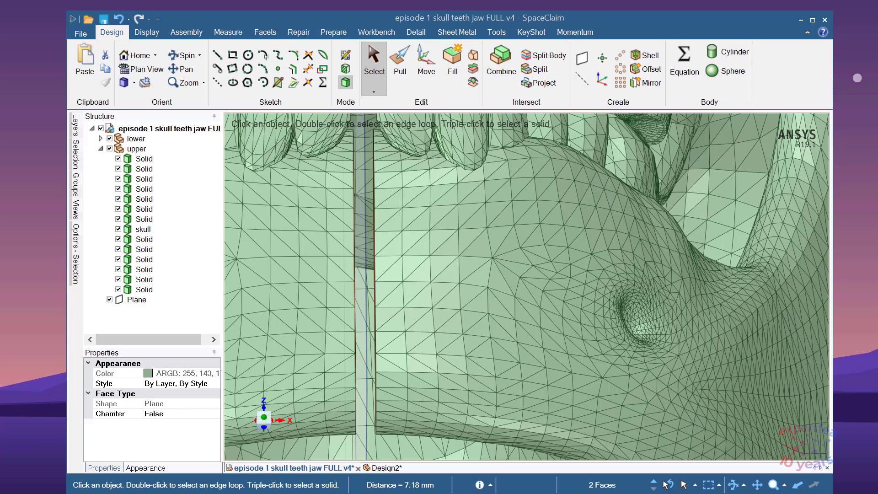
Switch to the Calculator, resize it to show all number keys, and divide 7.18 by 2.
{"action": "left_click_drag", "start_coordinate": [190, 44], "coordinate": [387, 109]}
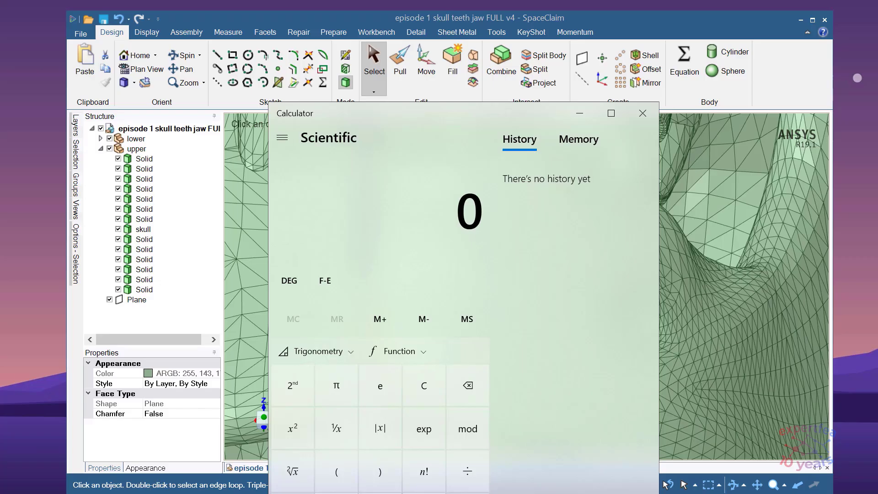
{"action": "left_click_drag", "start_coordinate": [659, 297], "coordinate": [613, 297]}
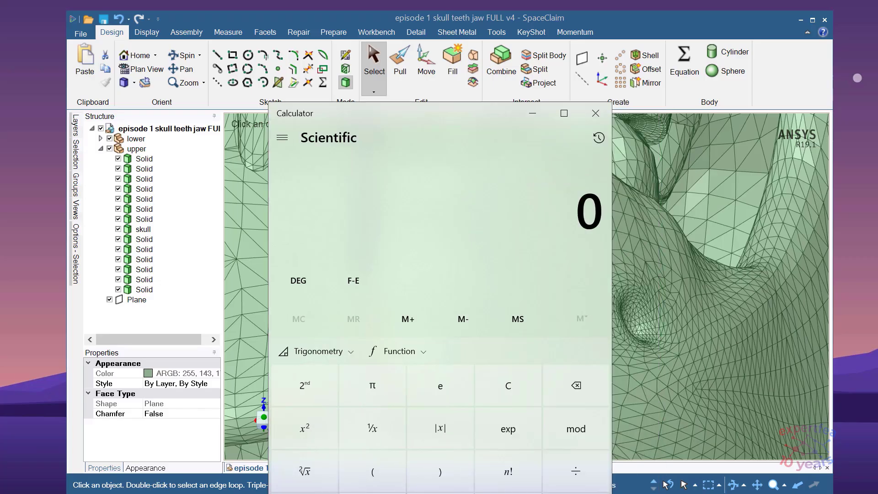
{"action": "left_click_drag", "start_coordinate": [509, 493], "coordinate": [505, 463]}
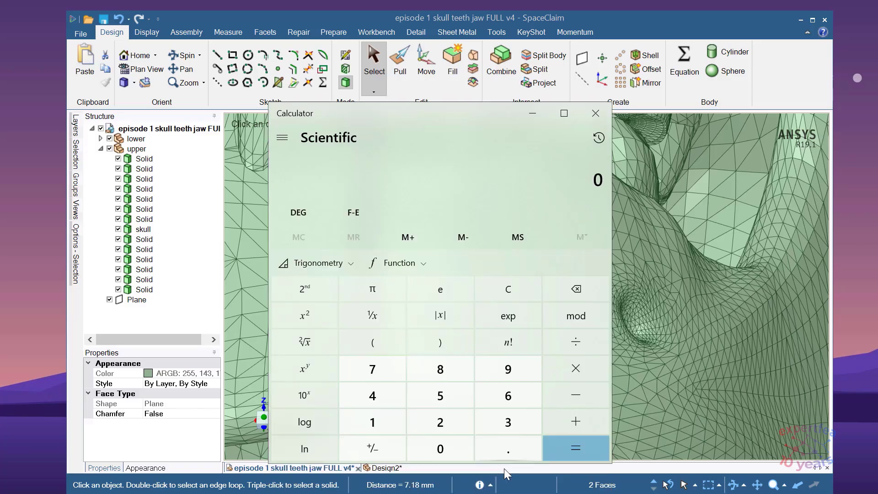
{"action": "left_click", "coordinate": [375, 376]}
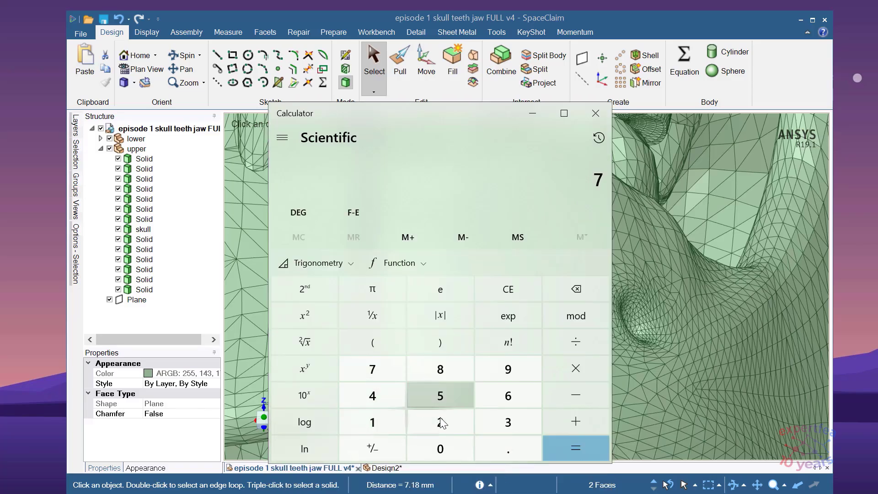
{"action": "left_click", "coordinate": [502, 451]}
{"action": "left_click", "coordinate": [393, 420]}
{"action": "left_click", "coordinate": [434, 373]}
{"action": "left_click", "coordinate": [574, 348]}
{"action": "left_click", "coordinate": [455, 422]}
{"action": "left_click", "coordinate": [584, 449]}
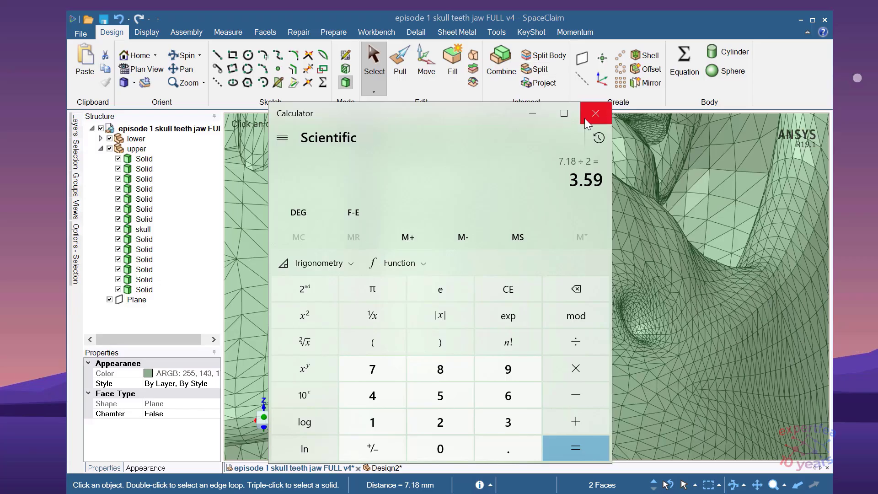
Switch back to SpaceClaim, isolate the upper front incisor body and its mirrored half, and show the mirror plane with them.
{"action": "left_click", "coordinate": [533, 118]}
{"action": "scroll", "coordinate": [384, 366], "scroll_direction": "down", "scroll_amount": 5}
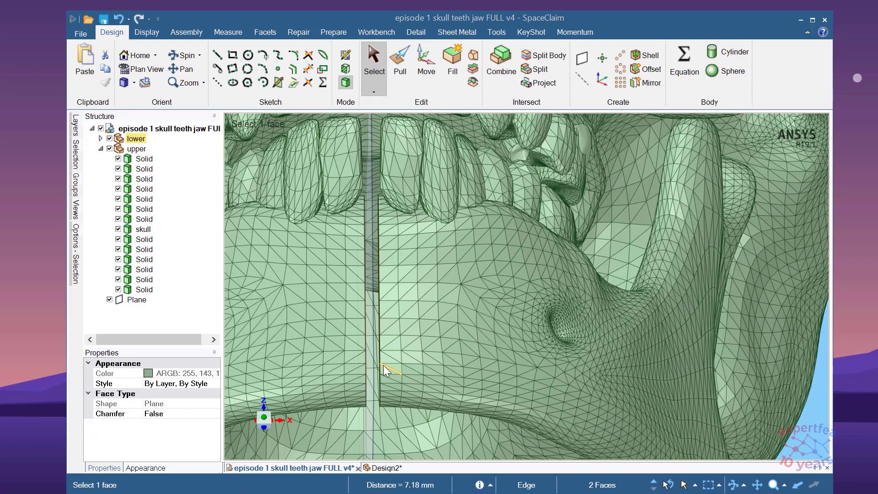
{"action": "scroll", "coordinate": [374, 203], "scroll_direction": "up", "scroll_amount": 5}
{"action": "scroll", "coordinate": [374, 203], "scroll_direction": "up", "scroll_amount": 2}
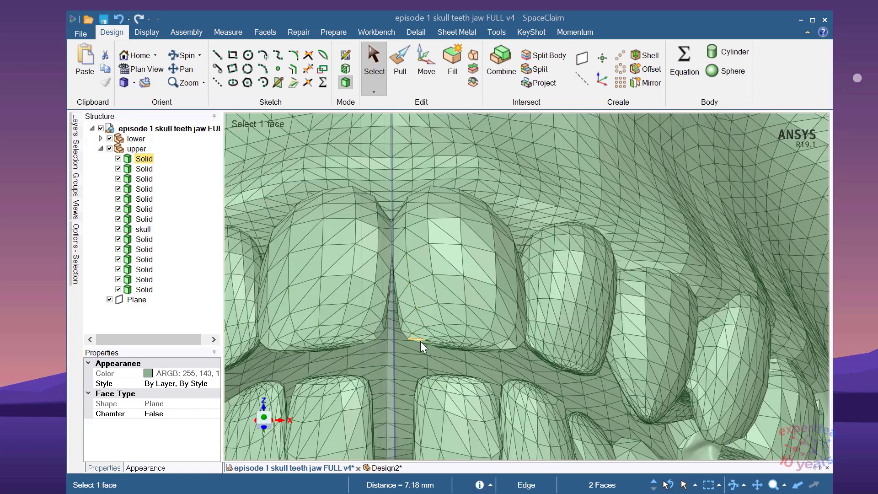
{"action": "left_click", "coordinate": [423, 260]}
{"action": "right_click", "coordinate": [422, 261]}
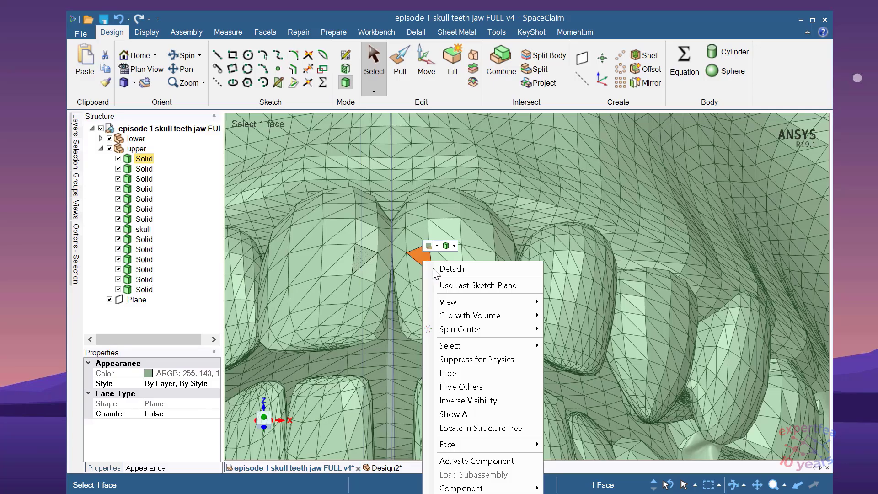
{"action": "left_click", "coordinate": [492, 385]}
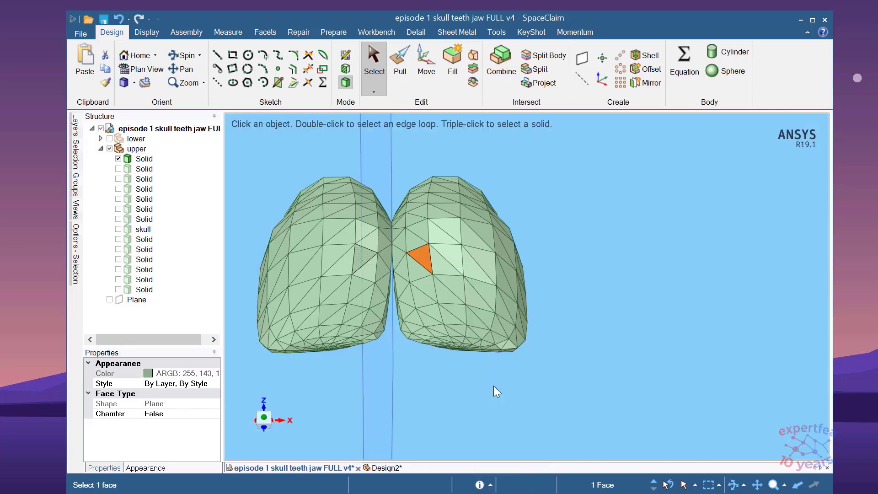
{"action": "left_click", "coordinate": [556, 300]}
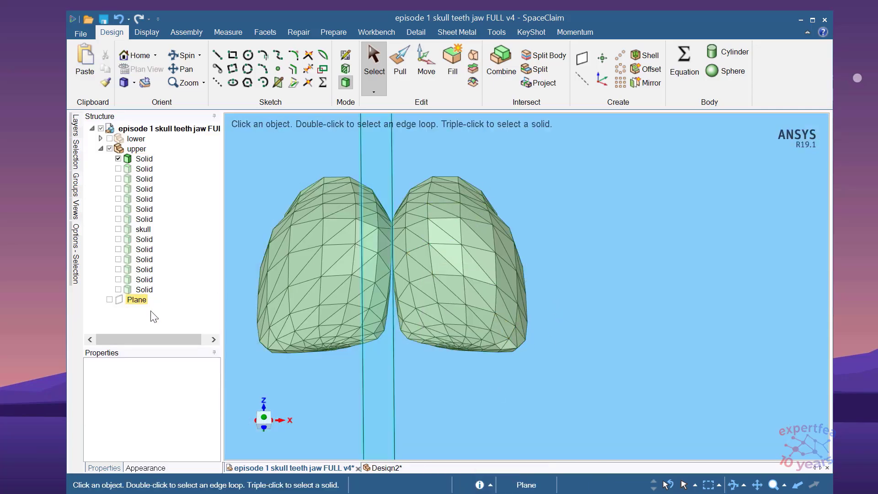
{"action": "left_click", "coordinate": [109, 300]}
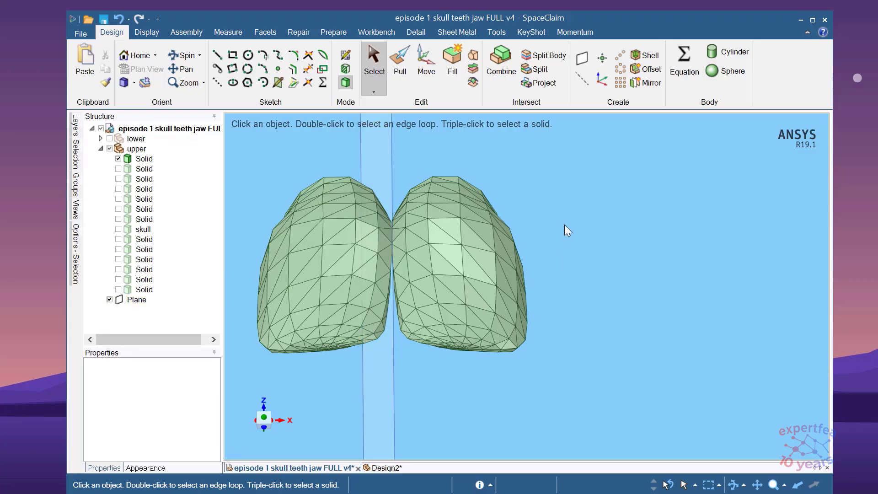
Split the mirrored upper front incisor body into two separate teeth with Split Body, using the mirror plane as the cutter.
{"action": "left_click", "coordinate": [548, 54]}
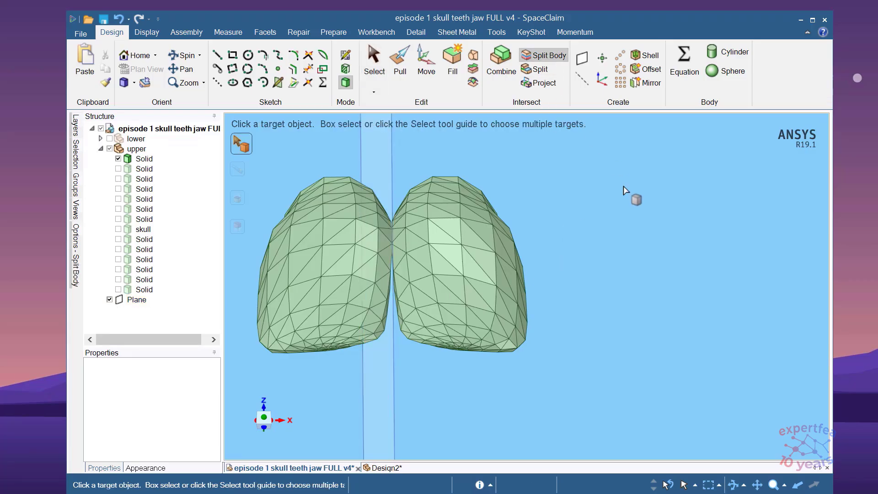
{"action": "left_click", "coordinate": [451, 217]}
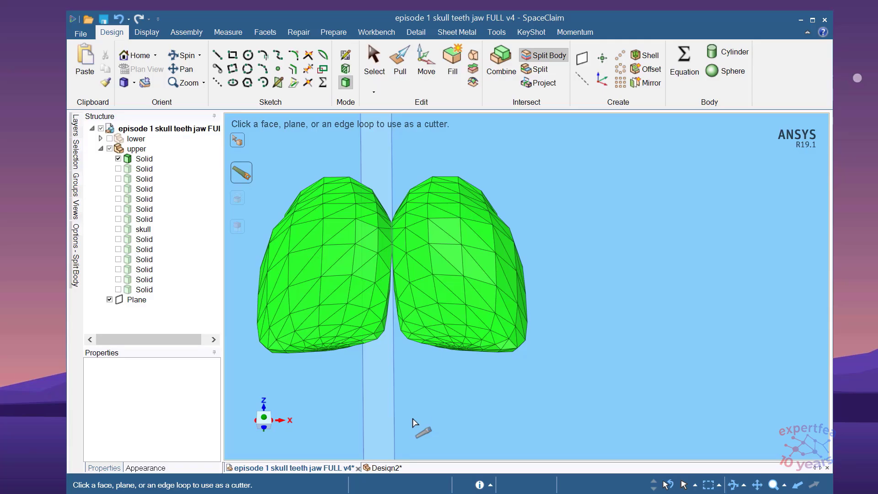
{"action": "left_click", "coordinate": [397, 417]}
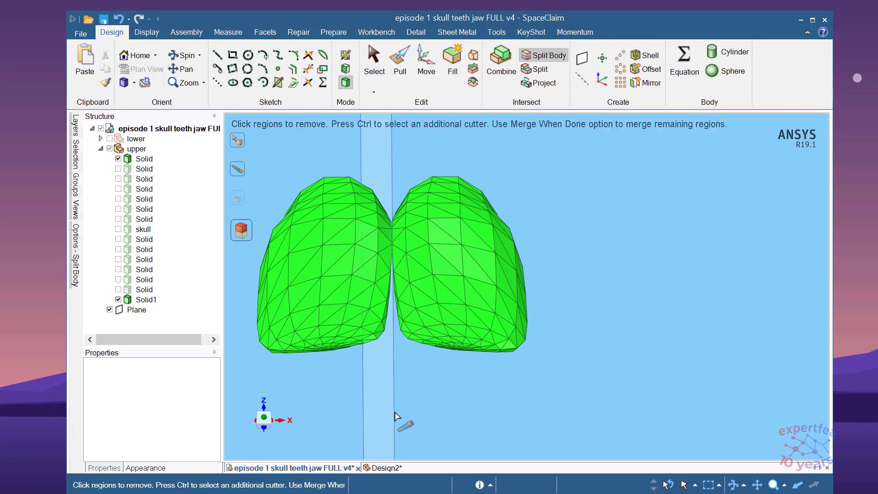
{"action": "key", "text": "Escape"}
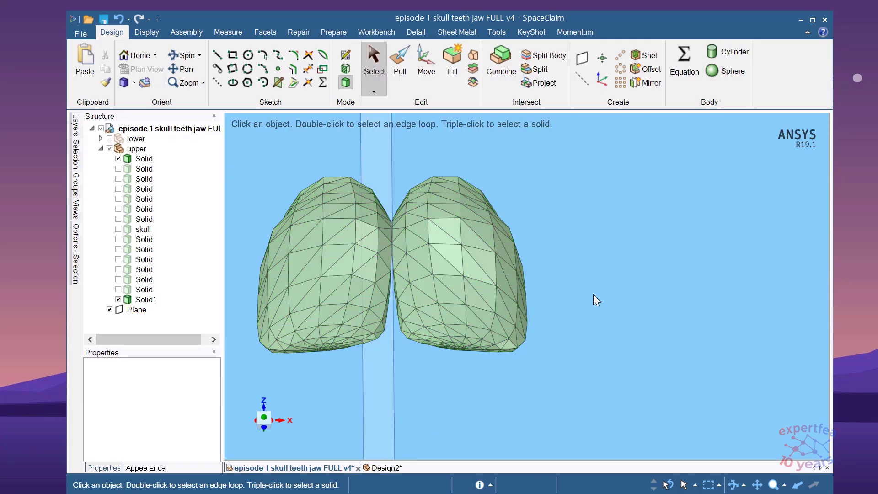
{"action": "left_click", "coordinate": [439, 240]}
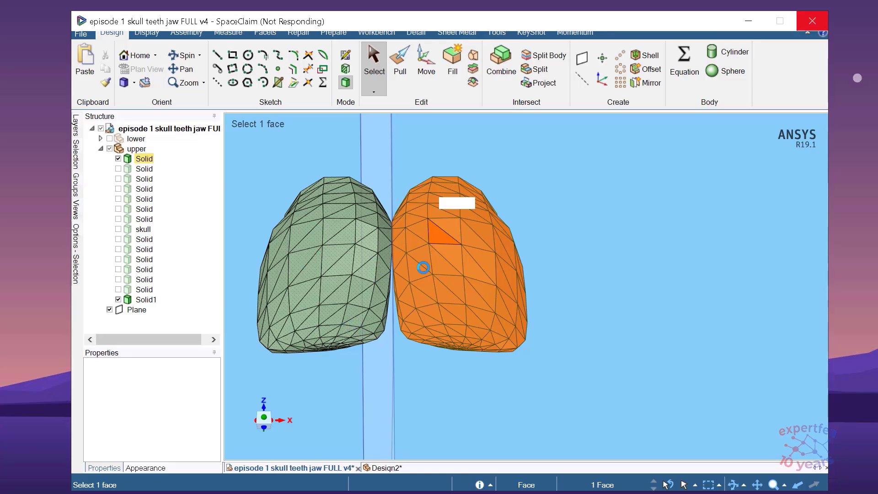
{"action": "middle_click_drag", "start_coordinate": [616, 305], "coordinate": [554, 382]}
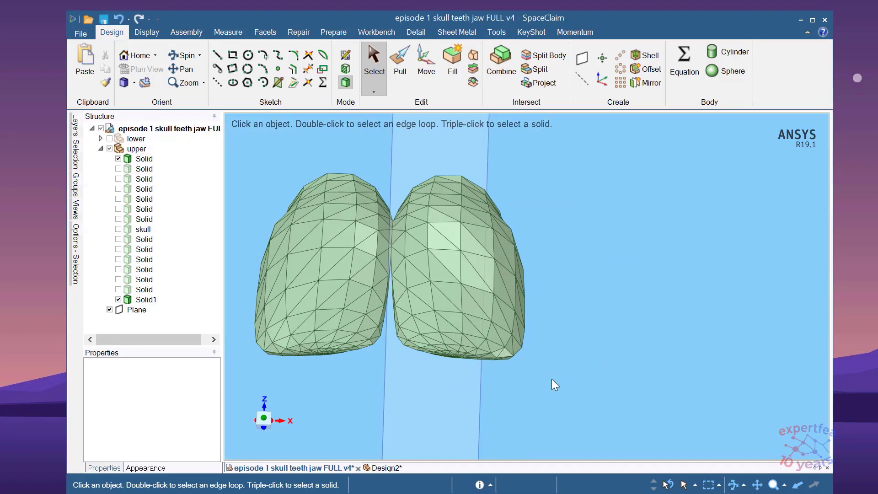
Hide the split-off incisor Solid1 to check the separation, and show all bodies of the skull again.
{"action": "left_click", "coordinate": [146, 300]}
{"action": "left_click", "coordinate": [118, 299]}
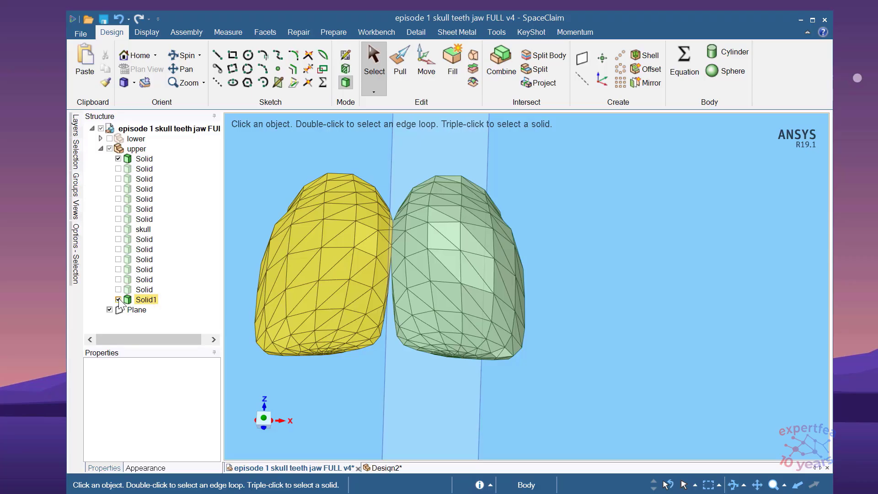
{"action": "scroll", "coordinate": [521, 232], "scroll_direction": "down", "scroll_amount": 3}
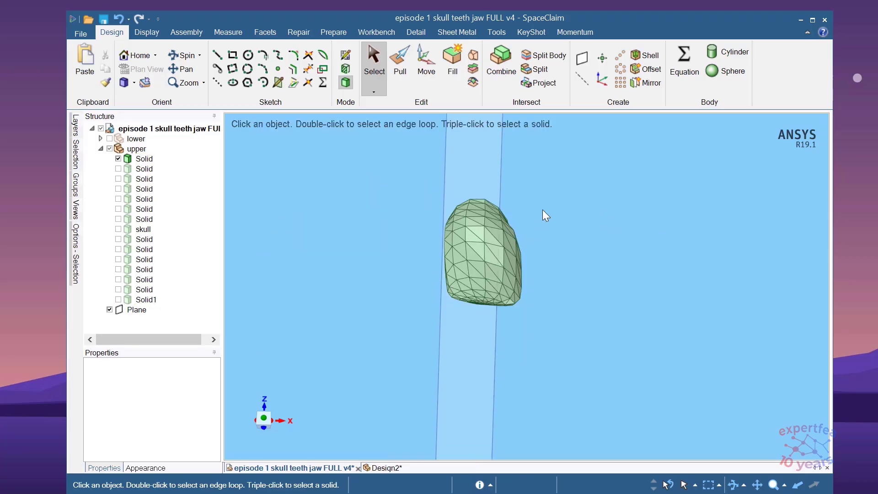
{"action": "right_click", "coordinate": [388, 209]}
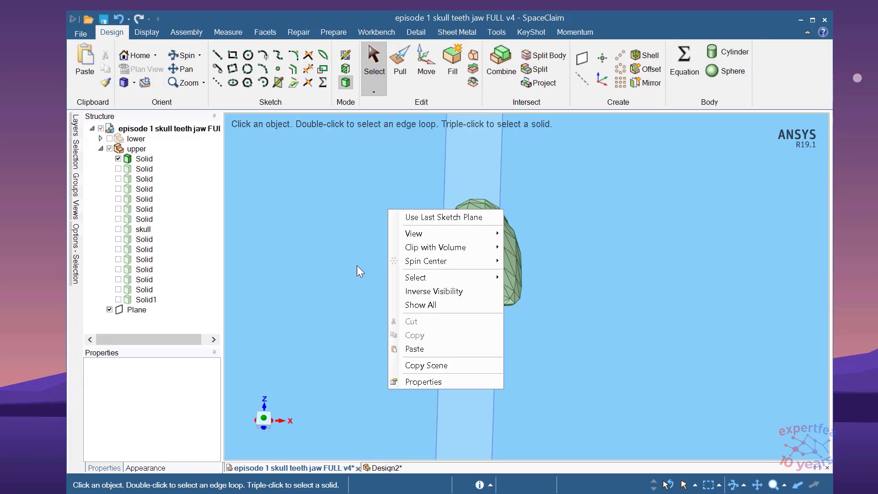
{"action": "left_click", "coordinate": [400, 304]}
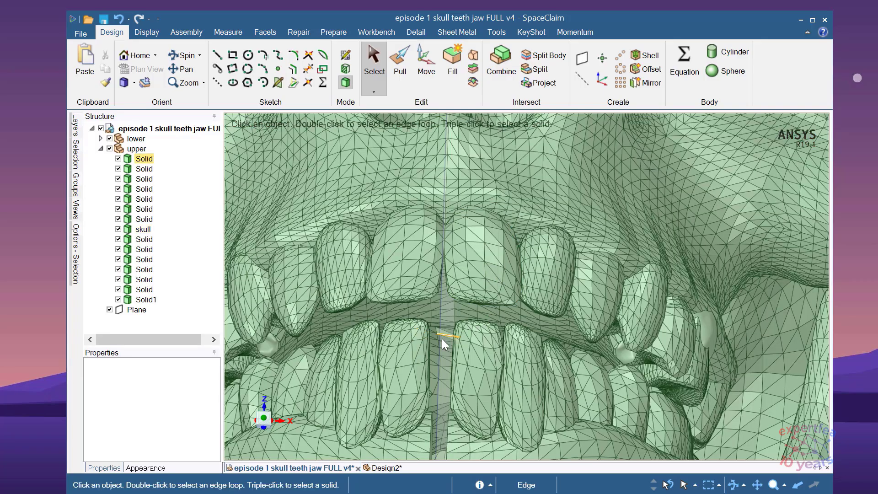
Examine the mirrored skull from the front, from below and close up at the rear of the lower jaw.
{"action": "scroll", "coordinate": [382, 295], "scroll_direction": "down", "scroll_amount": 4}
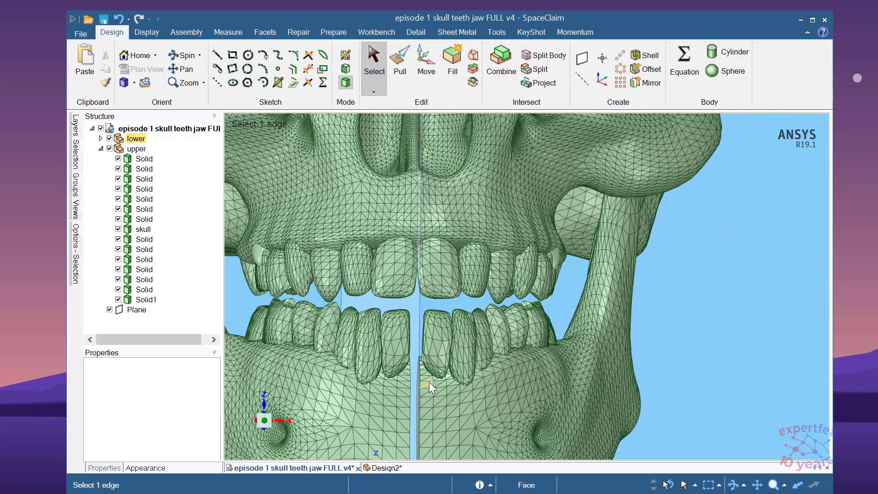
{"action": "middle_click_drag", "start_coordinate": [421, 363], "coordinate": [528, 338]}
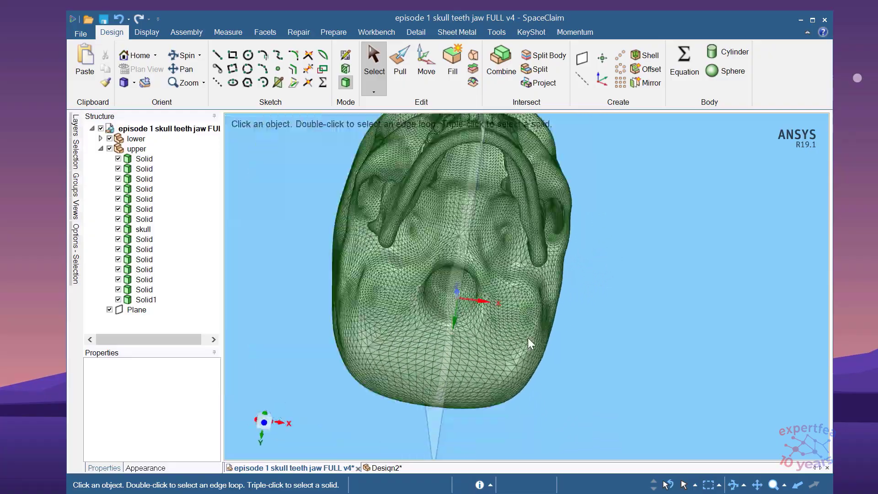
{"action": "middle_click_drag", "start_coordinate": [547, 256], "coordinate": [615, 213]}
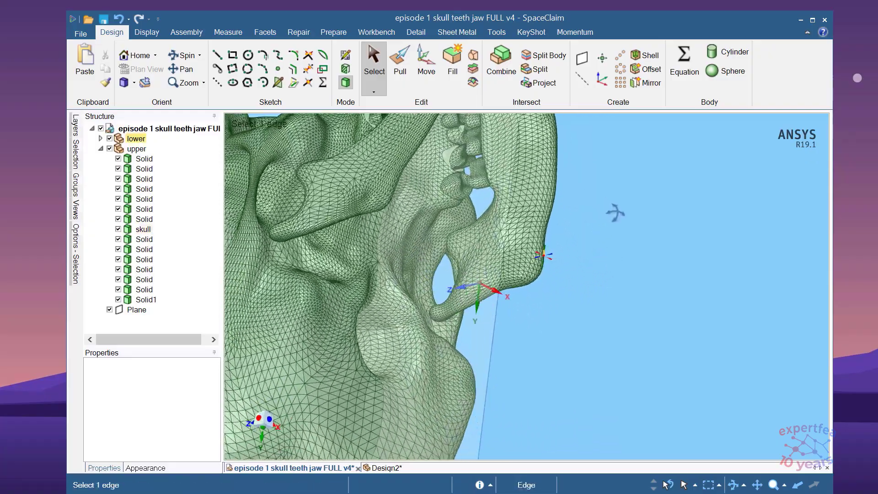
{"action": "scroll", "coordinate": [462, 282], "scroll_direction": "up", "scroll_amount": 4}
{"action": "mouse_move", "coordinate": [462, 283]}
{"action": "middle_mouse_down"}
{"action": "mouse_move", "coordinate": [439, 342]}
{"action": "mouse_move", "coordinate": [418, 304]}
{"action": "middle_mouse_up"}
{"action": "middle_click_drag", "start_coordinate": [414, 257], "coordinate": [467, 259]}
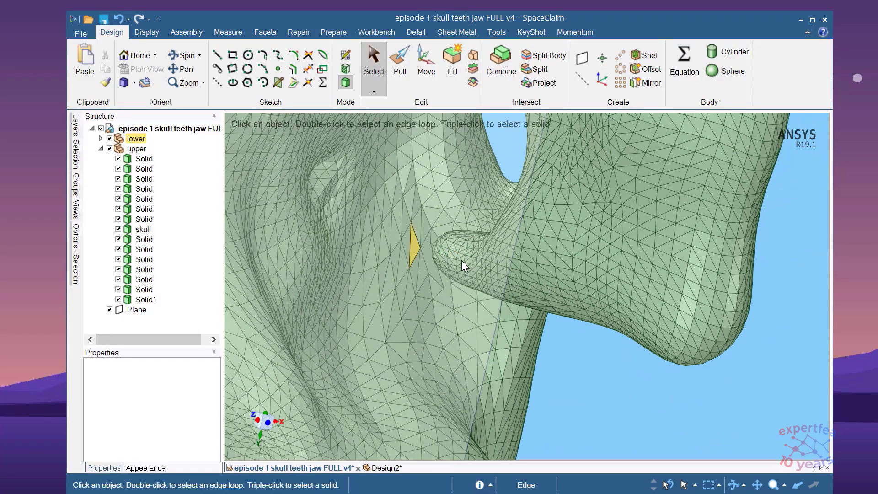
{"action": "scroll", "coordinate": [499, 341], "scroll_direction": "down", "scroll_amount": 5}
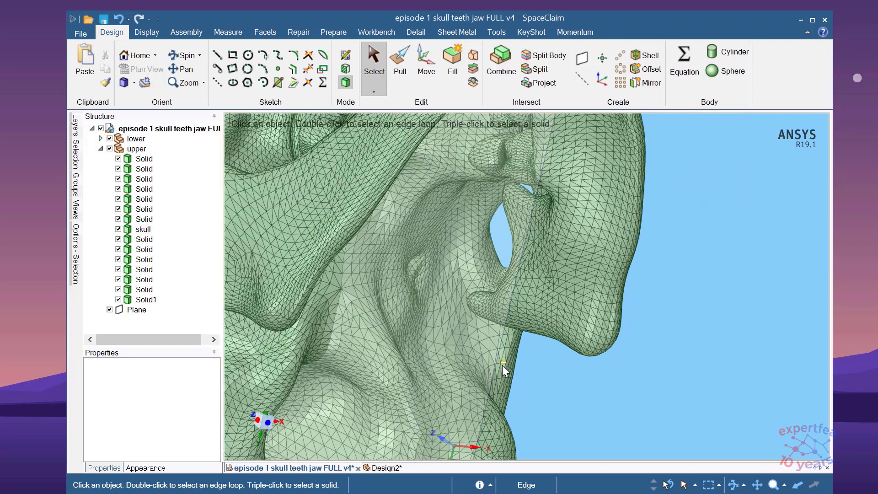
{"action": "middle_click_drag", "start_coordinate": [498, 370], "coordinate": [486, 391]}
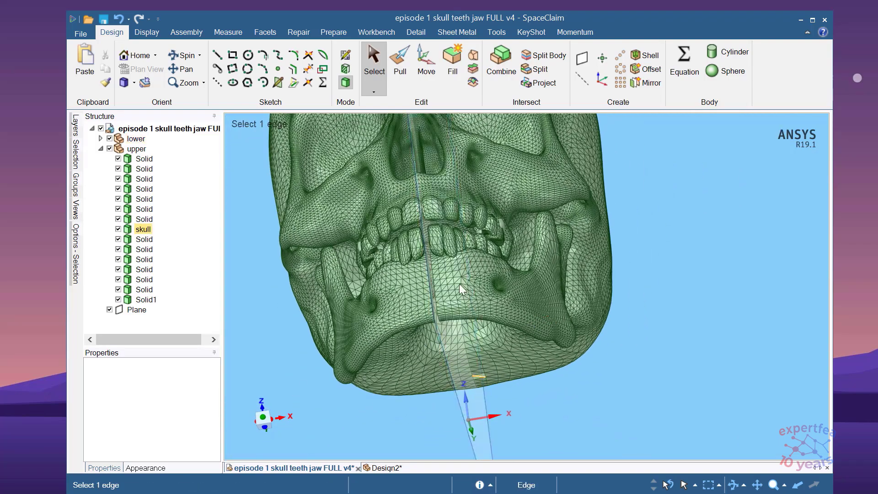
Inspect the lower jaw's midline gap in front view, selecting the jaw half body beside the gap to see its extent.
{"action": "scroll", "coordinate": [459, 283], "scroll_direction": "up", "scroll_amount": 5}
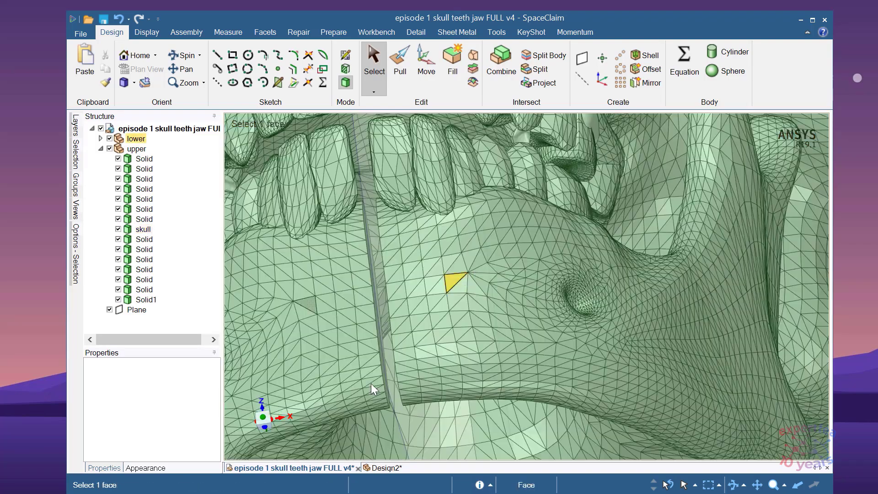
{"action": "left_click", "coordinate": [263, 417]}
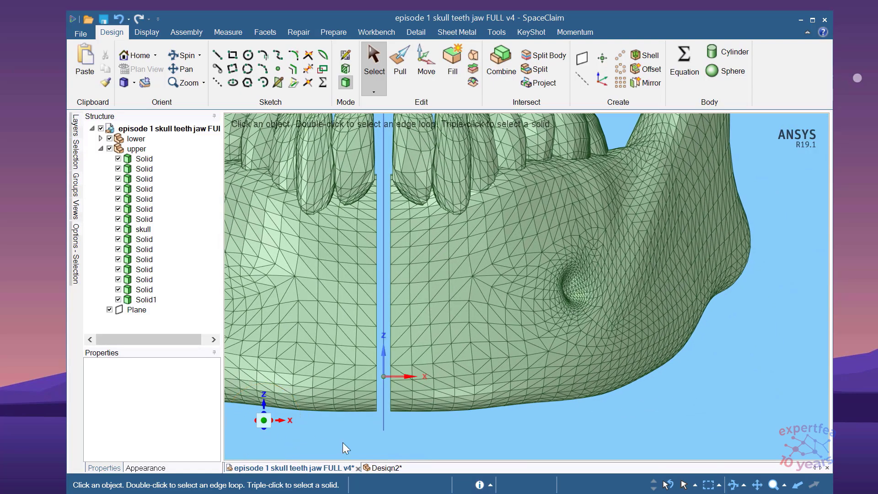
{"action": "scroll", "coordinate": [454, 316], "scroll_direction": "down", "scroll_amount": 3}
{"action": "scroll", "coordinate": [452, 232], "scroll_direction": "up", "scroll_amount": 4}
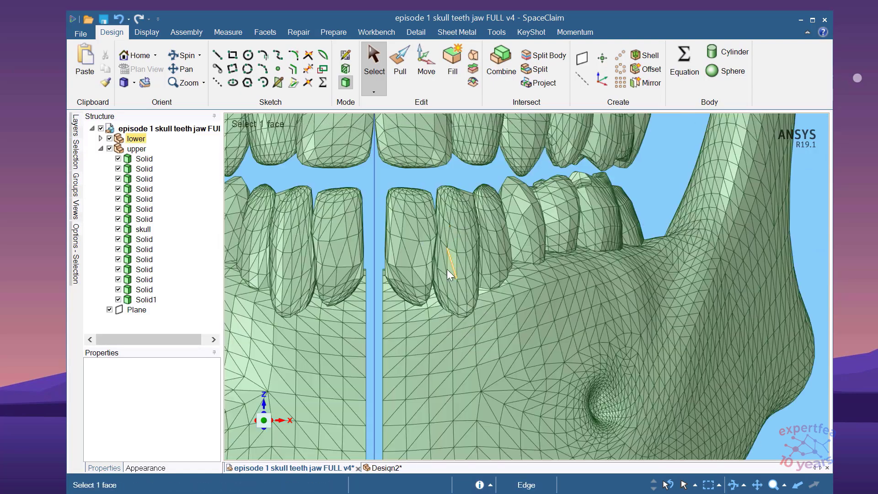
{"action": "left_click", "coordinate": [387, 329]}
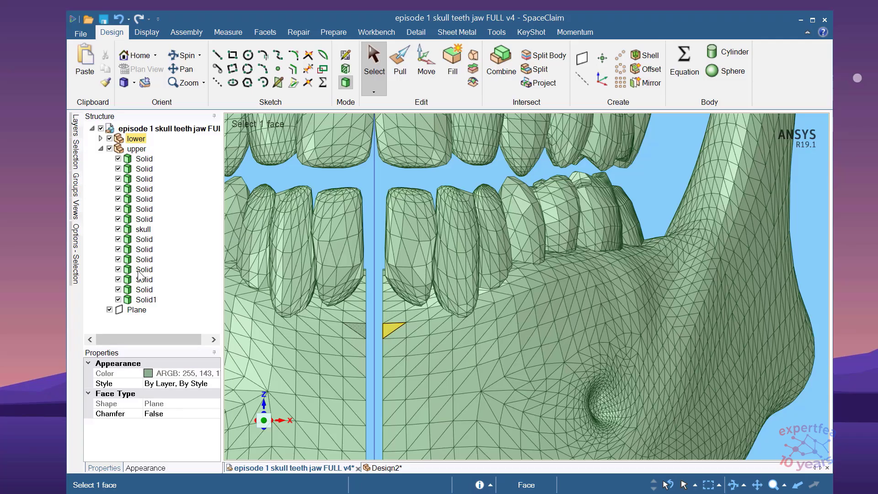
{"action": "triple_click", "coordinate": [391, 339]}
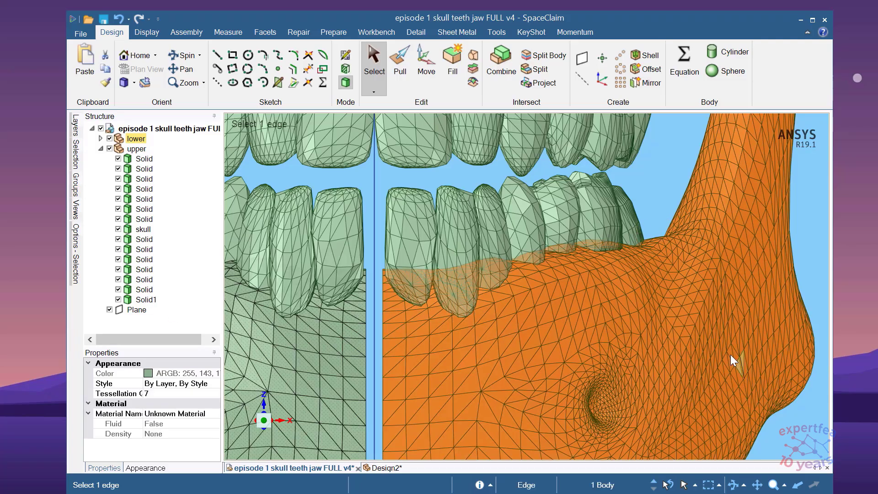
{"action": "scroll", "coordinate": [455, 309], "scroll_direction": "down", "scroll_amount": 4}
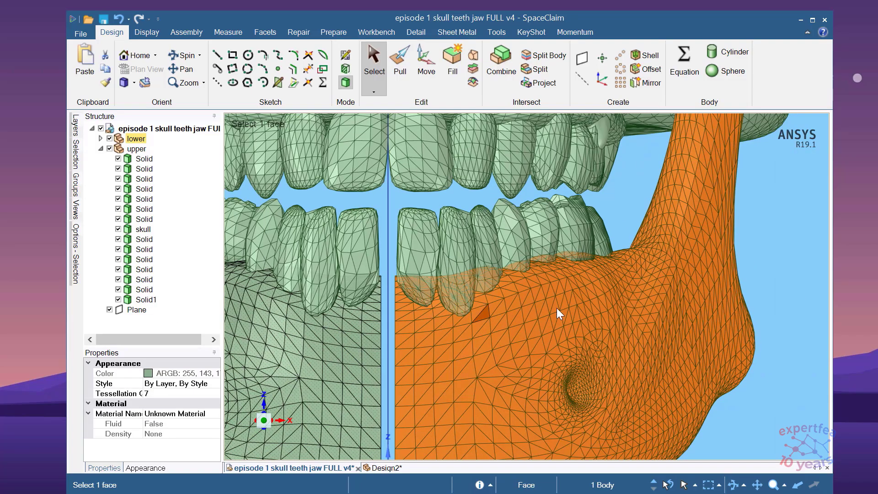
{"action": "left_click", "coordinate": [695, 287]}
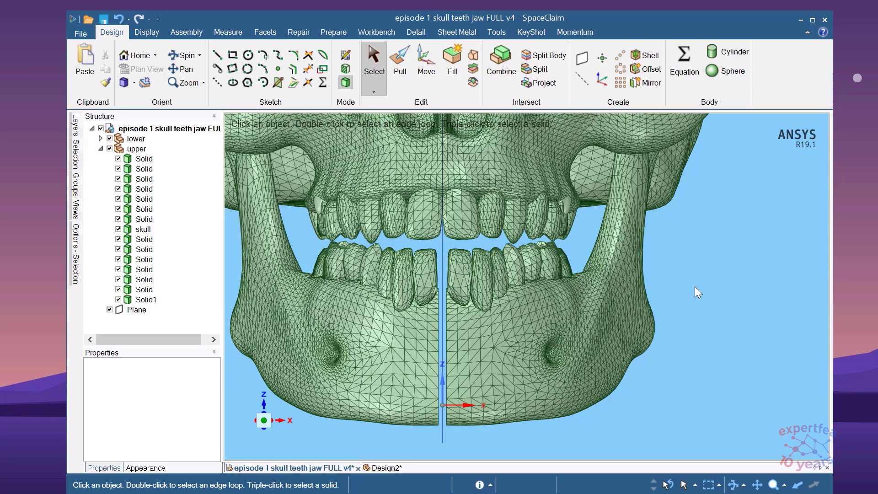
Select the upper and lower components in turn to see which parts of the skull each one contains.
{"action": "left_click", "coordinate": [135, 149]}
{"action": "scroll", "coordinate": [572, 369], "scroll_direction": "down", "scroll_amount": 3}
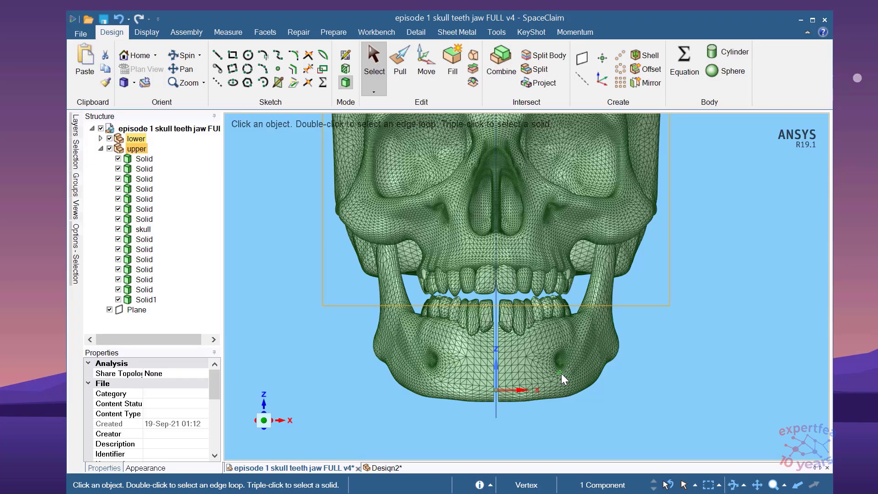
{"action": "left_click", "coordinate": [135, 139]}
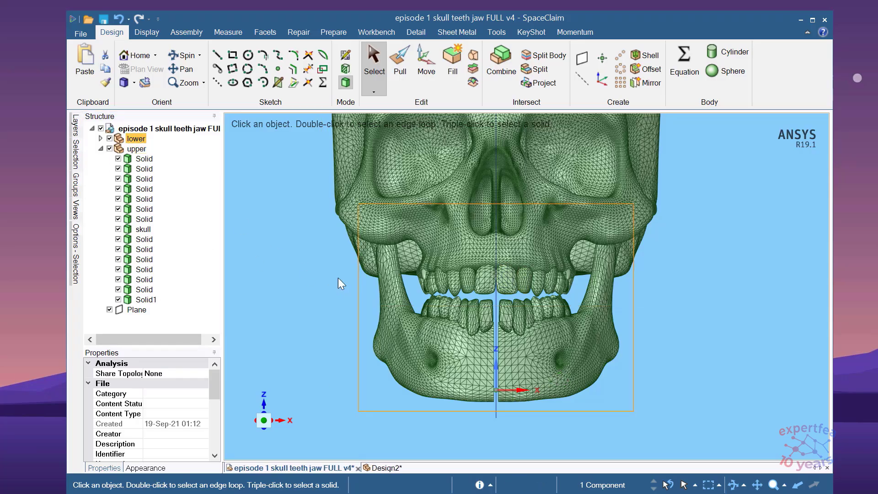
{"action": "middle_click_drag", "start_coordinate": [598, 430], "coordinate": [617, 439]}
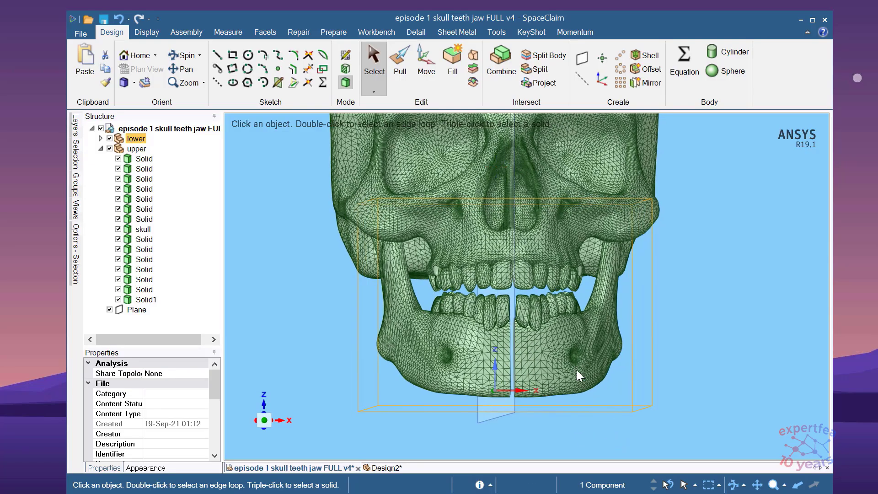
Hide the upper component, leaving the lower jaw with its teeth and the mirror plane shown.
{"action": "scroll", "coordinate": [579, 344], "scroll_direction": "up", "scroll_amount": 5}
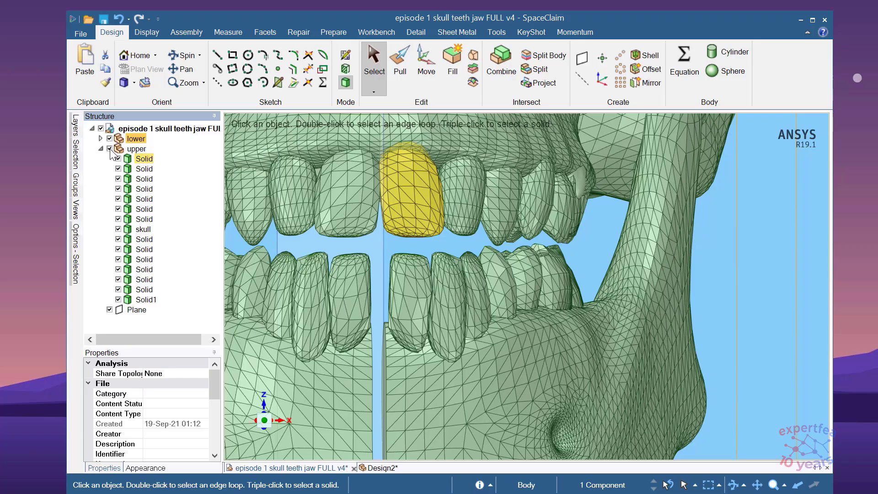
{"action": "left_click", "coordinate": [127, 158]}
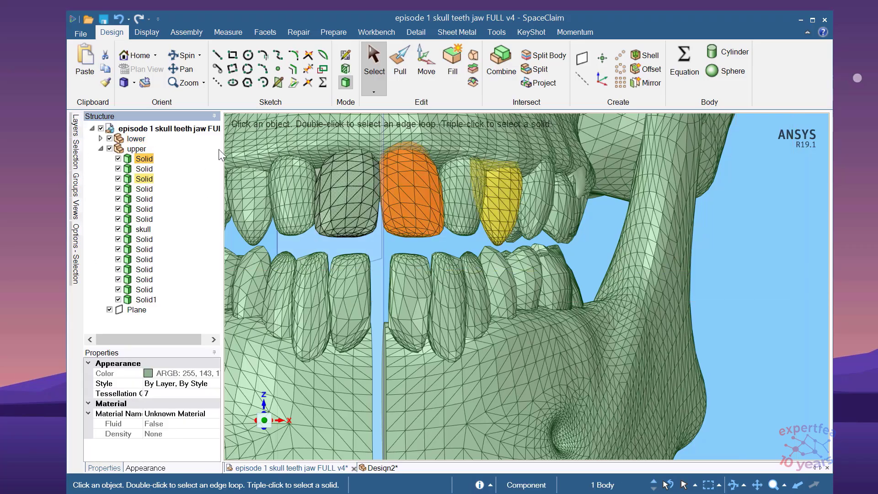
{"action": "left_click", "coordinate": [110, 149]}
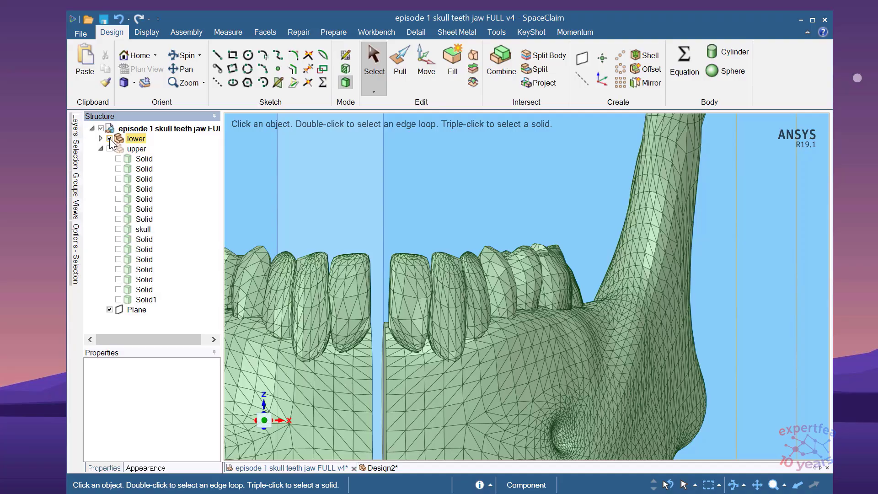
Move the +X jaw half and its seven tooth solids 3.55 mm along the X axis toward the mirror plane.
{"action": "left_click", "coordinate": [101, 139]}
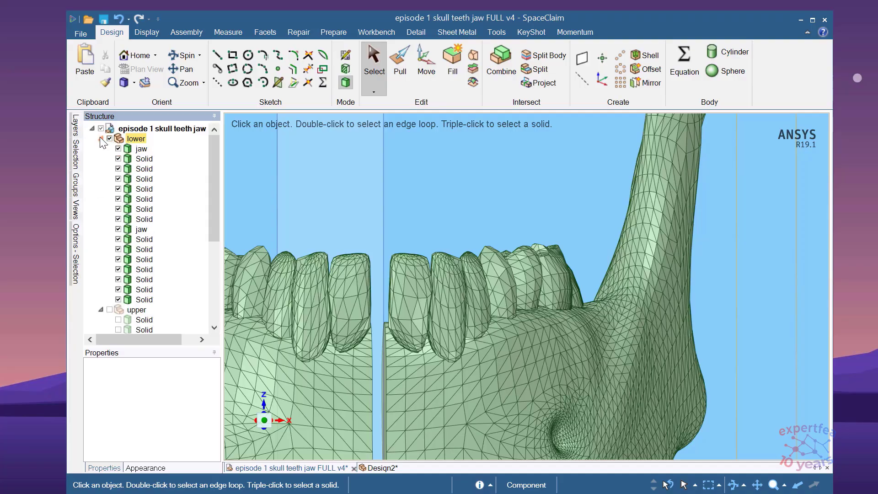
{"action": "left_click", "coordinate": [100, 309]}
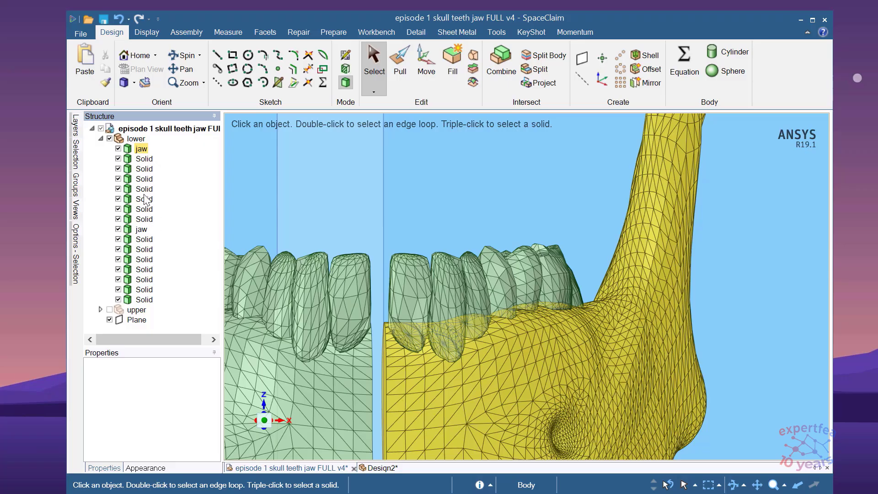
{"action": "left_click", "coordinate": [145, 220]}
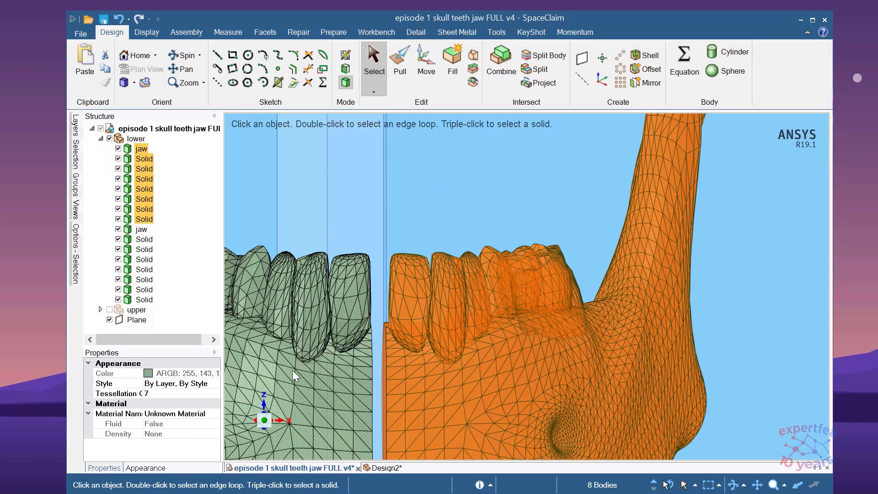
{"action": "left_click", "coordinate": [277, 417]}
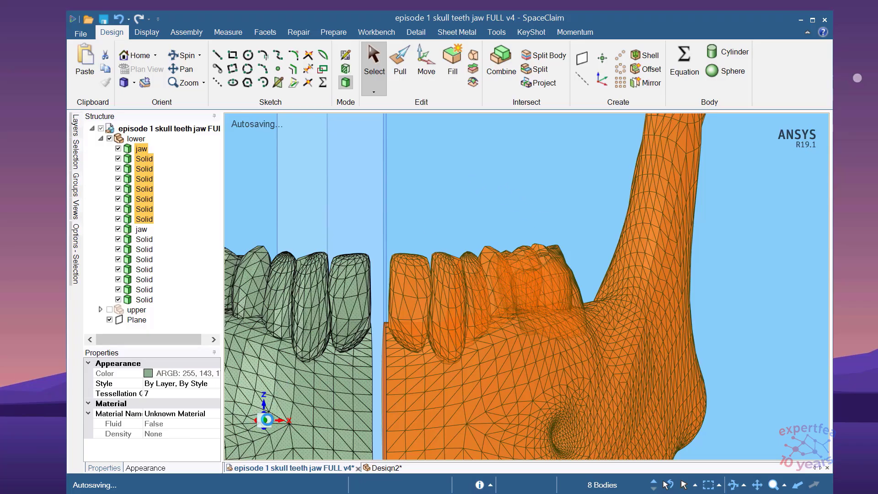
{"action": "left_click", "coordinate": [264, 421]}
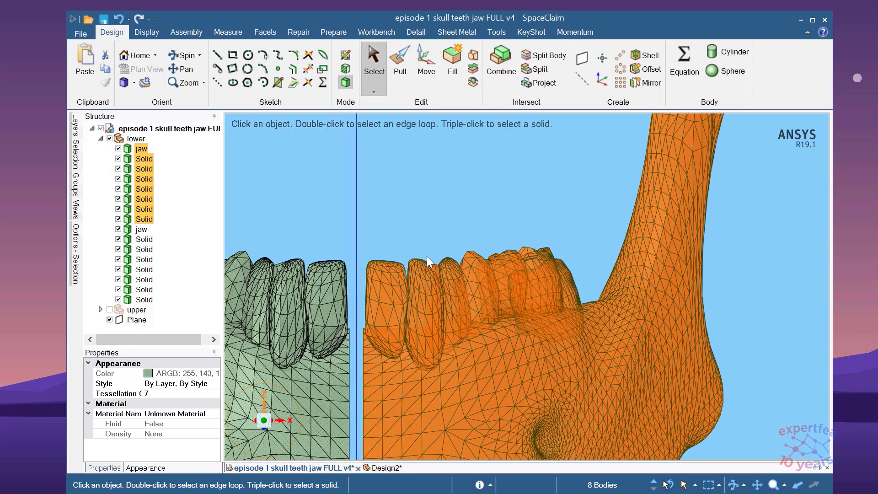
{"action": "scroll", "coordinate": [507, 226], "scroll_direction": "down", "scroll_amount": 3}
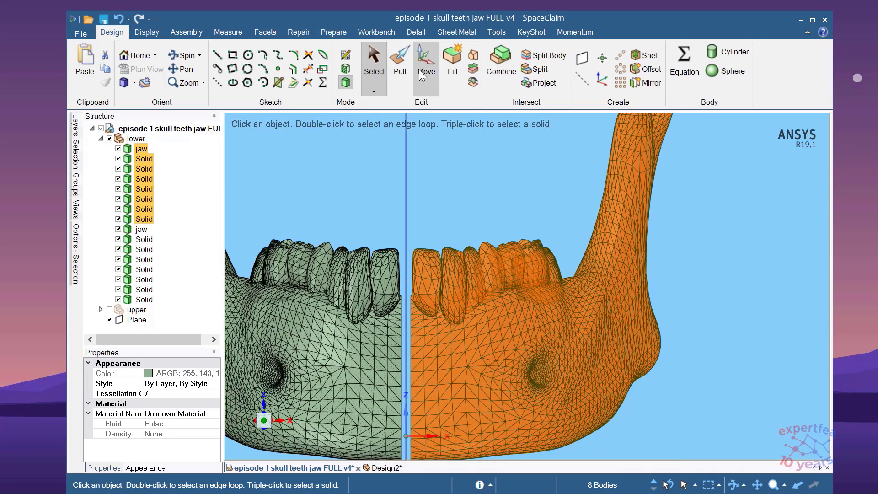
{"action": "left_click", "coordinate": [426, 56]}
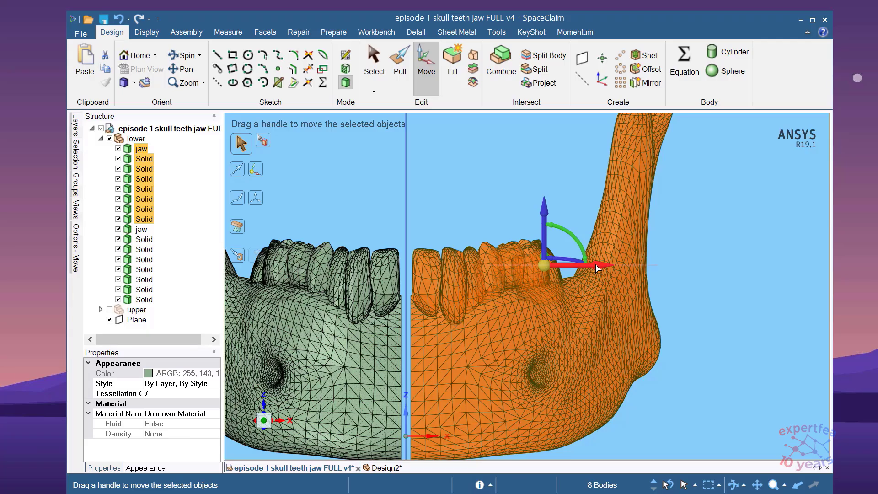
{"action": "left_click_drag", "start_coordinate": [597, 268], "coordinate": [590, 267]}
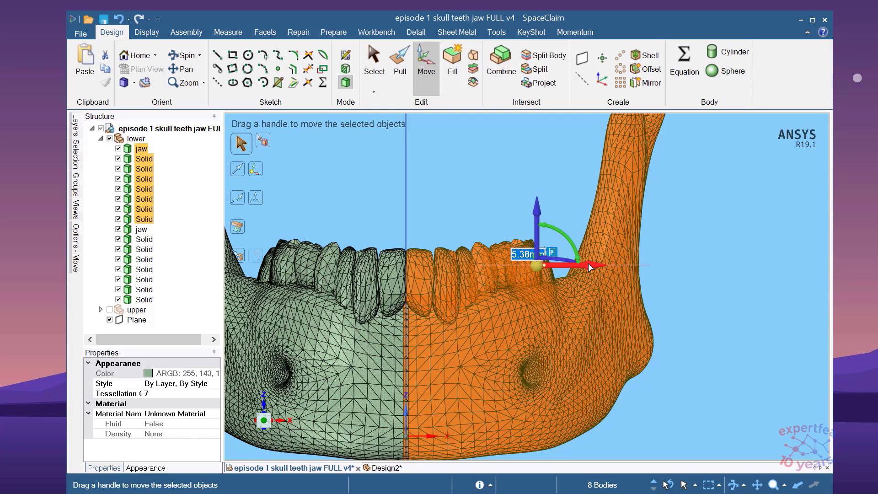
{"action": "type", "text": "3"}
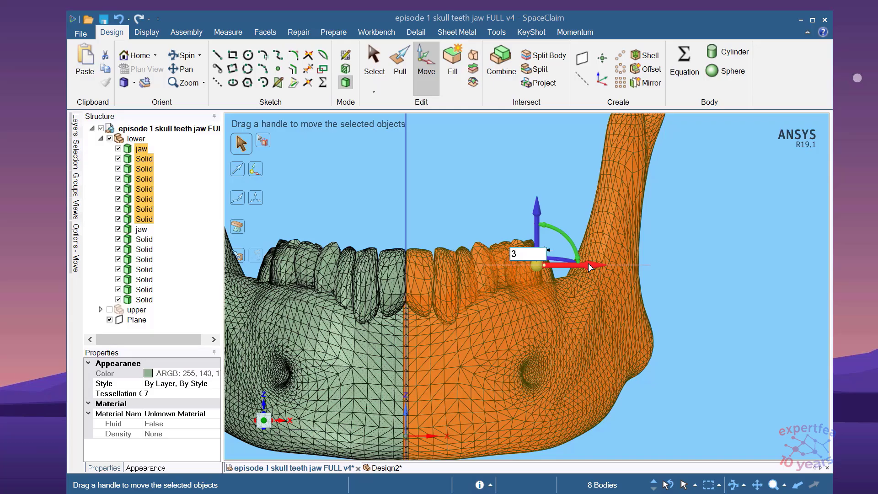
{"action": "type", "text": ".55"}
{"action": "key", "text": "Escape"}
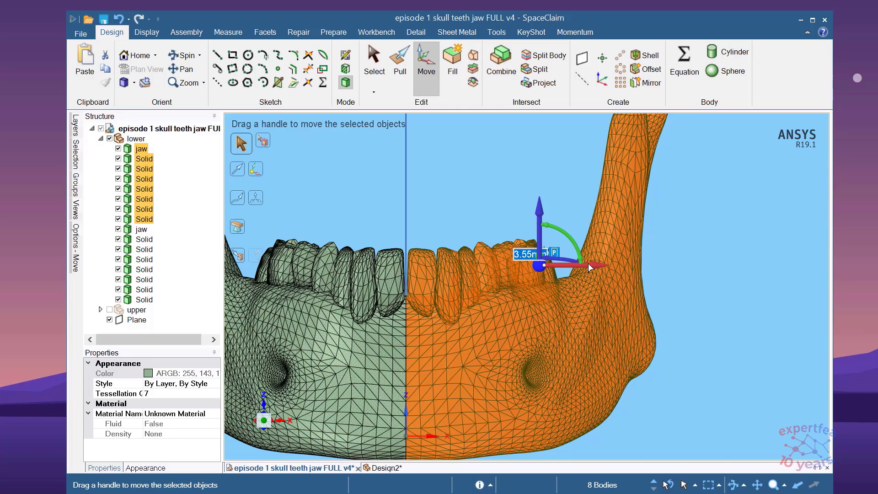
{"action": "left_click", "coordinate": [421, 203]}
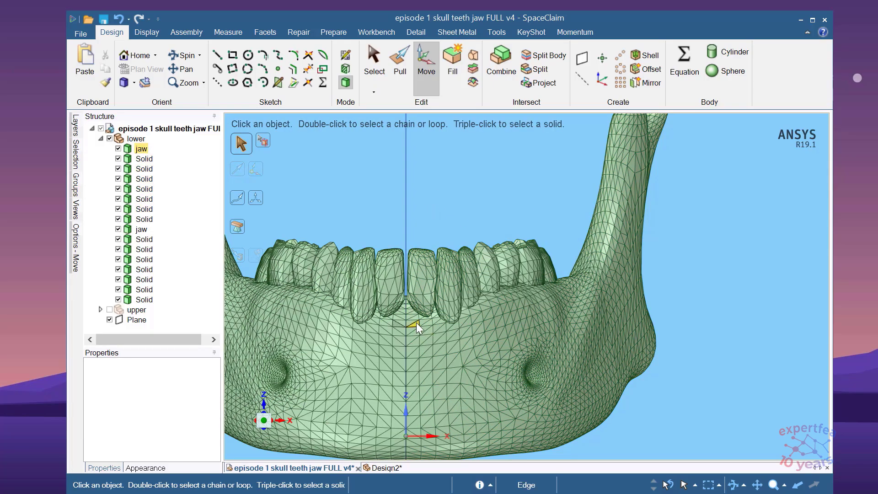
Examine the lower jaw's midline in front view, close up between the front teeth and down the chin, for any remaining gap.
{"action": "scroll", "coordinate": [416, 323], "scroll_direction": "up", "scroll_amount": 10}
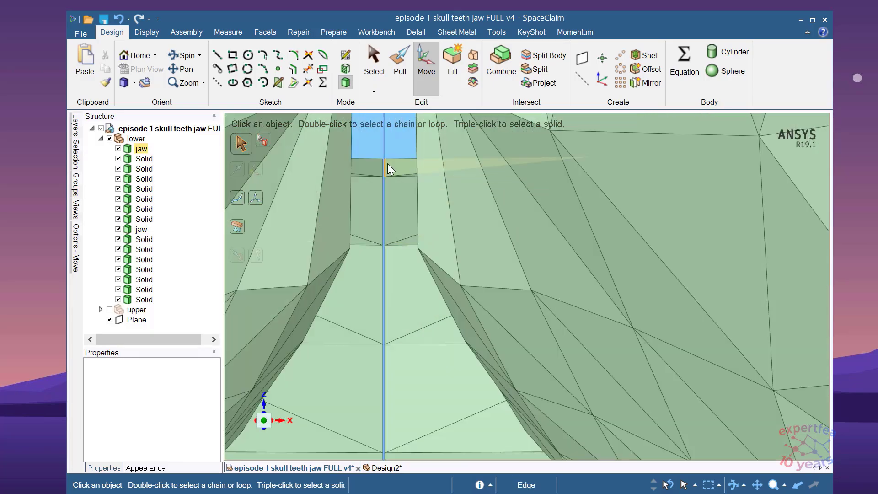
{"action": "scroll", "coordinate": [388, 163], "scroll_direction": "down", "scroll_amount": 10}
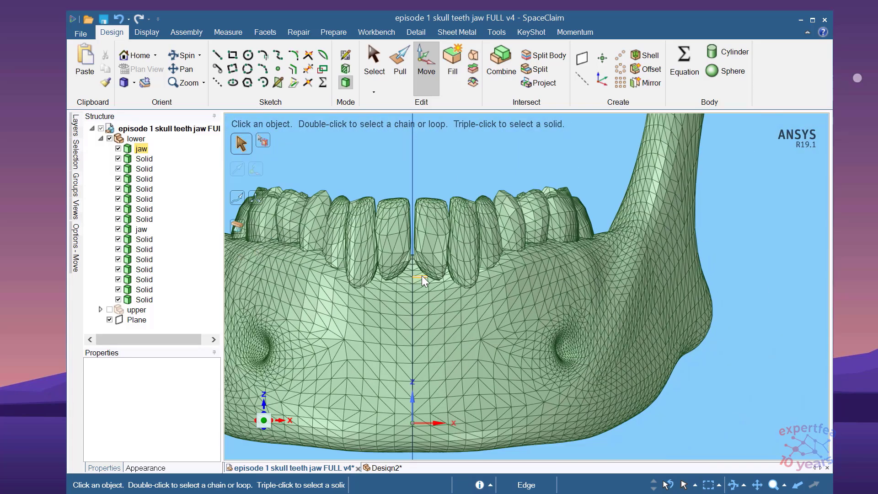
{"action": "scroll", "coordinate": [422, 275], "scroll_direction": "down", "scroll_amount": 5}
{"action": "scroll", "coordinate": [407, 290], "scroll_direction": "up", "scroll_amount": 8}
{"action": "scroll", "coordinate": [426, 236], "scroll_direction": "down", "scroll_amount": 5}
{"action": "scroll", "coordinate": [451, 180], "scroll_direction": "up", "scroll_amount": 10}
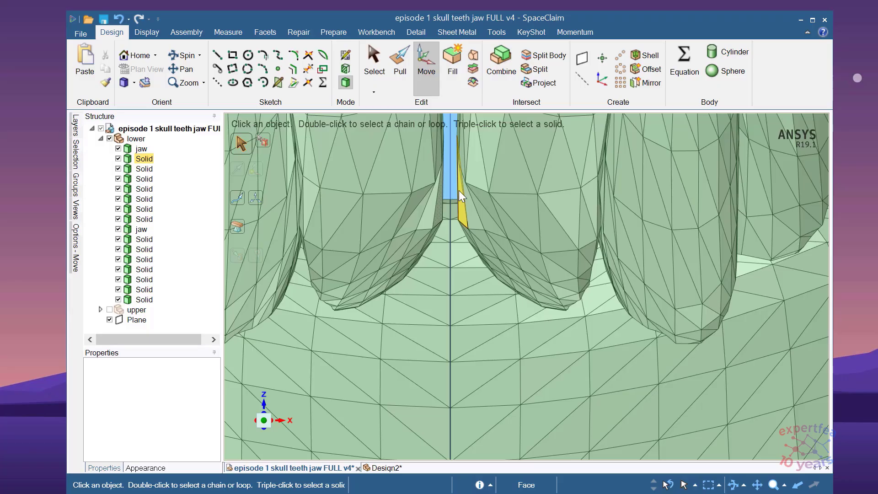
{"action": "scroll", "coordinate": [459, 187], "scroll_direction": "down", "scroll_amount": 8}
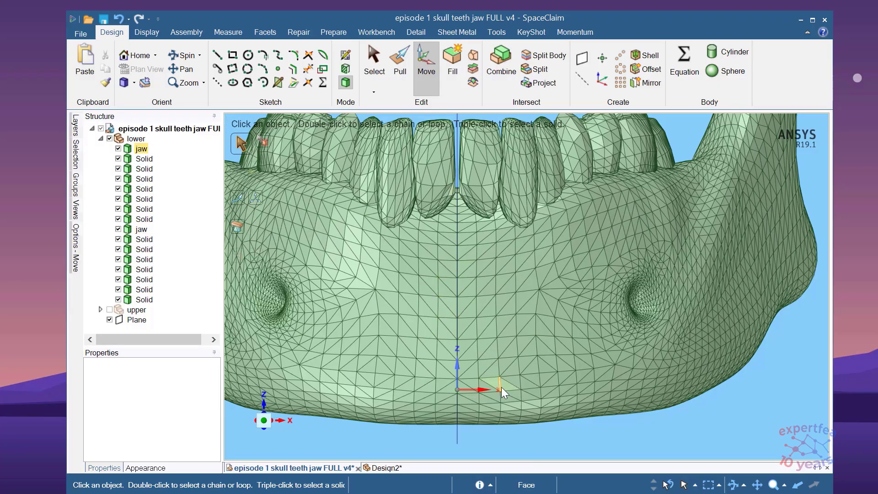
{"action": "scroll", "coordinate": [499, 379], "scroll_direction": "down", "scroll_amount": 5}
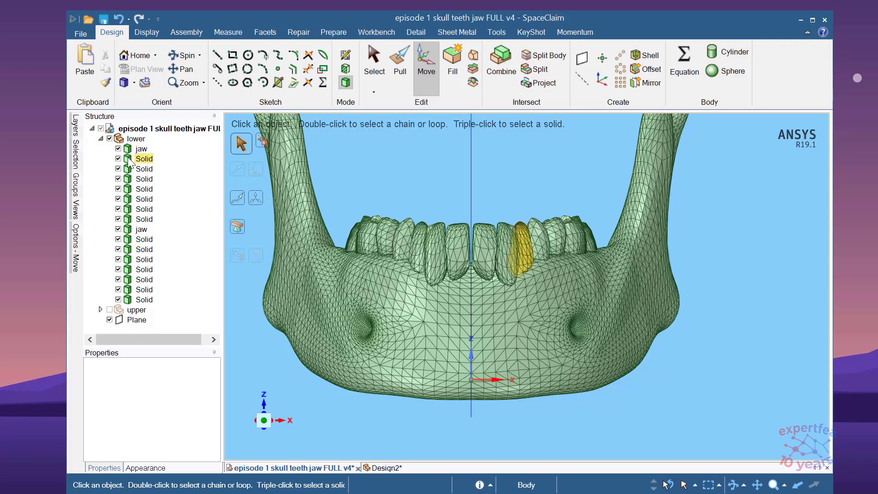
Hide the lower tooth solids, leaving only the two jaw halves and the mirror plane shown.
{"action": "left_click", "coordinate": [109, 139]}
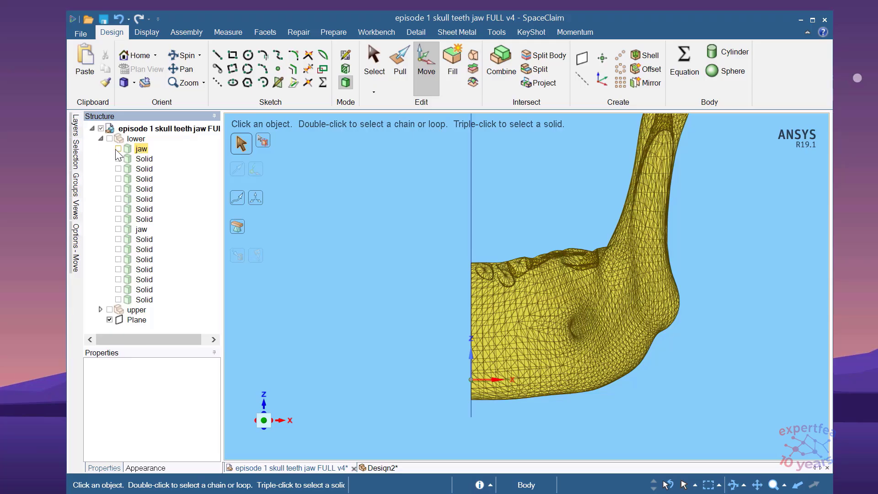
{"action": "left_click", "coordinate": [118, 149]}
{"action": "left_click", "coordinate": [118, 229]}
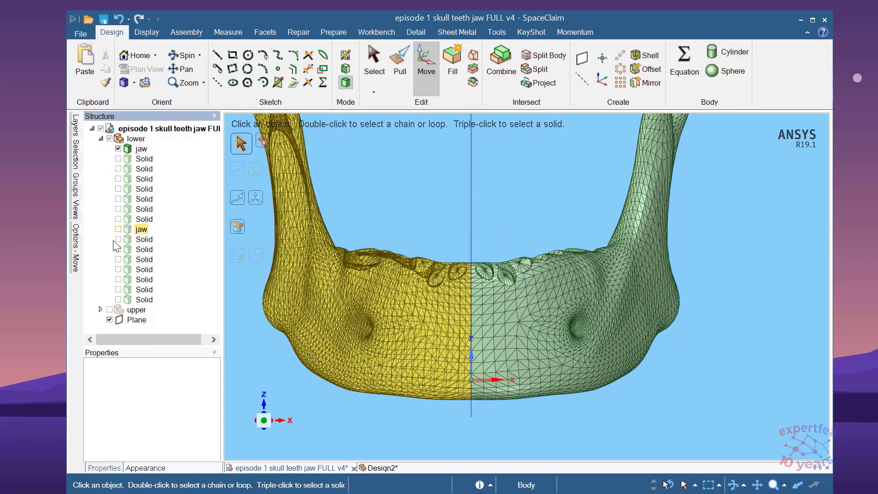
Examine the midline seam of the jaw halves from above, box-selecting the faces that run along it.
{"action": "left_click", "coordinate": [263, 404]}
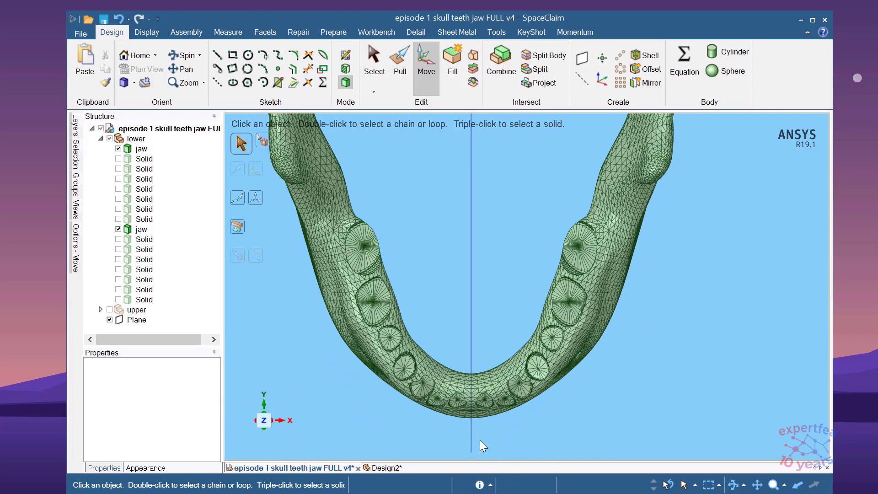
{"action": "scroll", "coordinate": [479, 440], "scroll_direction": "up", "scroll_amount": 5}
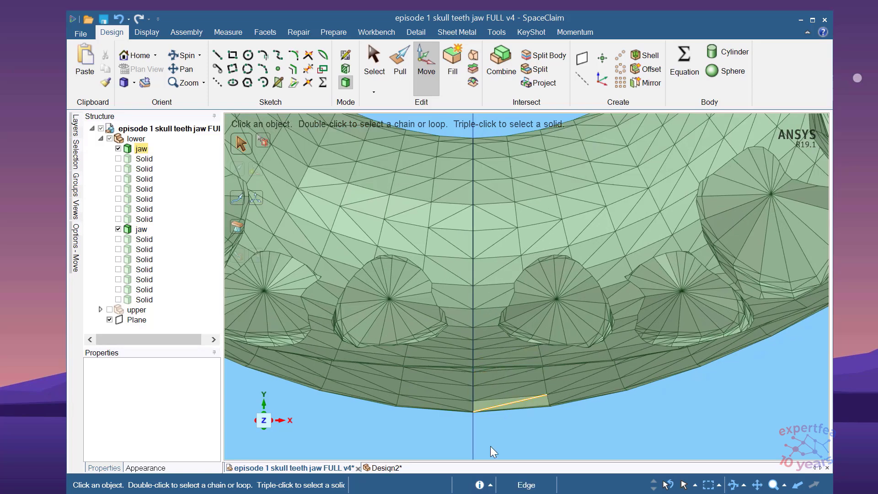
{"action": "scroll", "coordinate": [473, 169], "scroll_direction": "up", "scroll_amount": 5}
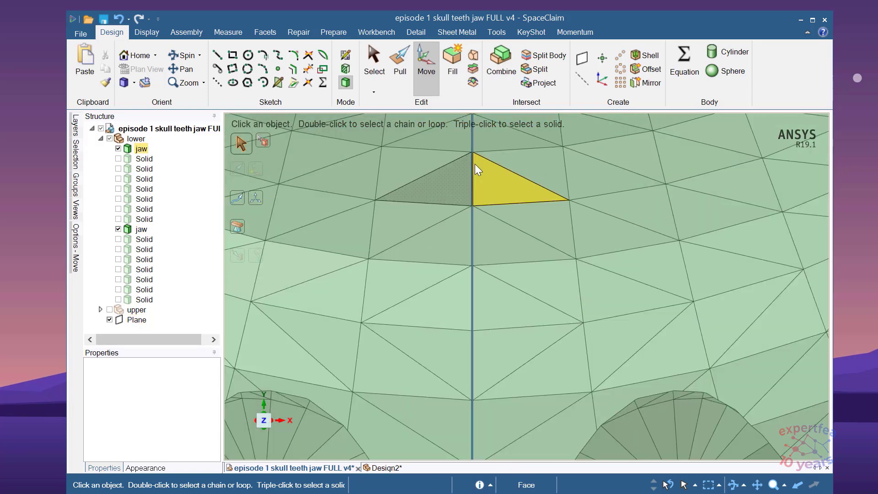
{"action": "scroll", "coordinate": [476, 207], "scroll_direction": "down", "scroll_amount": 5}
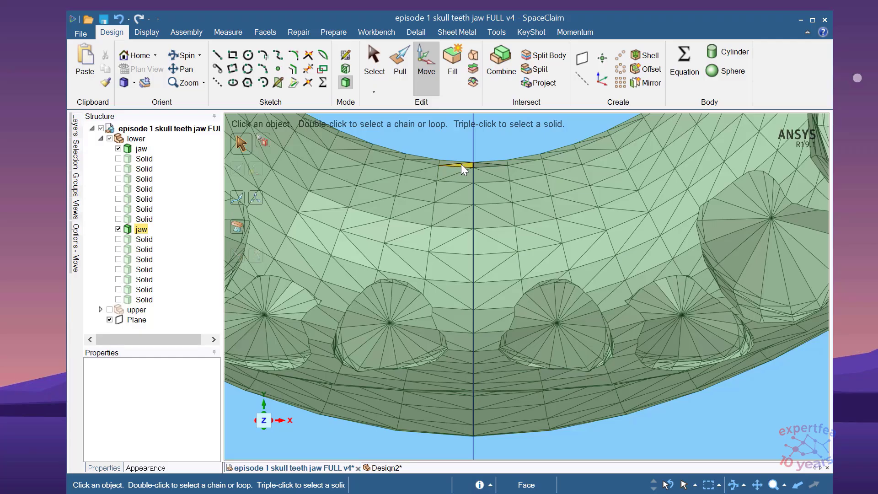
{"action": "mouse_move", "coordinate": [468, 152]}
{"action": "left_mouse_down"}
{"action": "mouse_move", "coordinate": [480, 449]}
{"action": "mouse_move", "coordinate": [464, 144]}
{"action": "left_mouse_up"}
{"action": "left_click", "coordinate": [484, 445]}
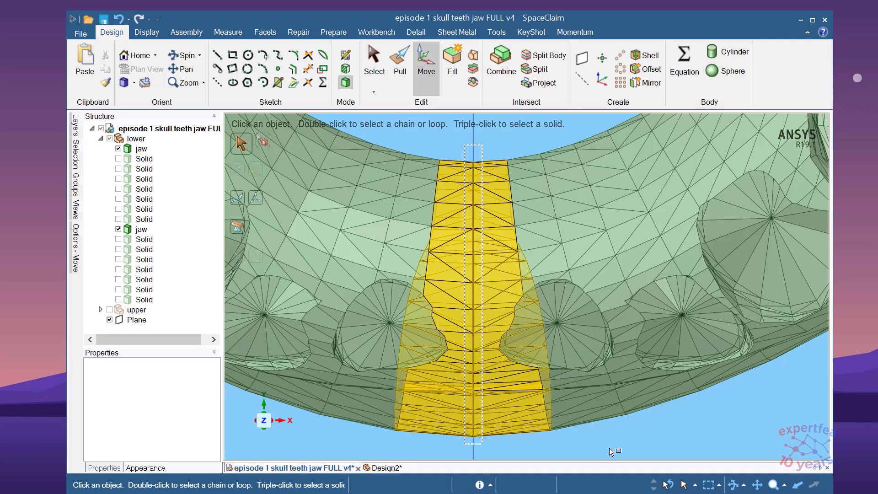
{"action": "left_click_drag", "start_coordinate": [609, 448], "coordinate": [627, 448]}
{"action": "left_click", "coordinate": [621, 436]}
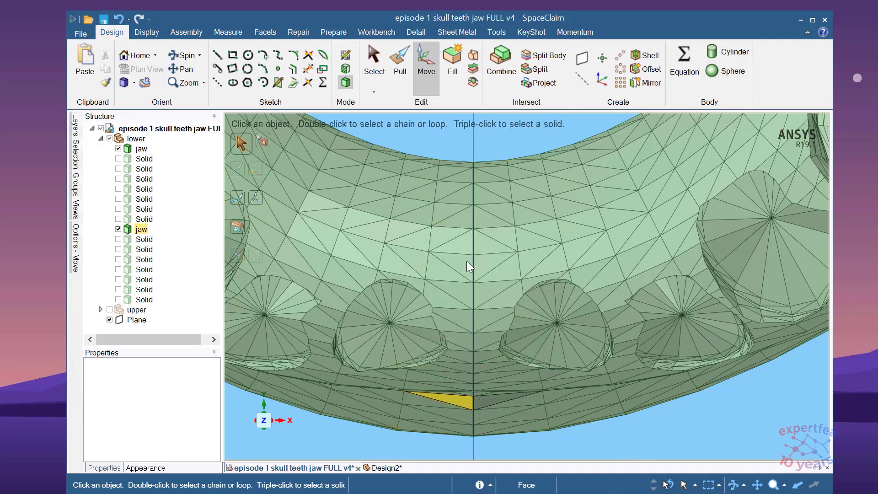
{"action": "left_click_drag", "start_coordinate": [466, 149], "coordinate": [479, 443]}
Inspect the seam at an oblique angle near the jaw's inner edge to check how the two halves meet.
{"action": "mouse_move", "coordinate": [505, 452]}
{"action": "middle_mouse_down"}
{"action": "mouse_move", "coordinate": [474, 334]}
{"action": "mouse_move", "coordinate": [494, 391]}
{"action": "mouse_move", "coordinate": [498, 453]}
{"action": "mouse_move", "coordinate": [503, 445]}
{"action": "middle_mouse_up"}
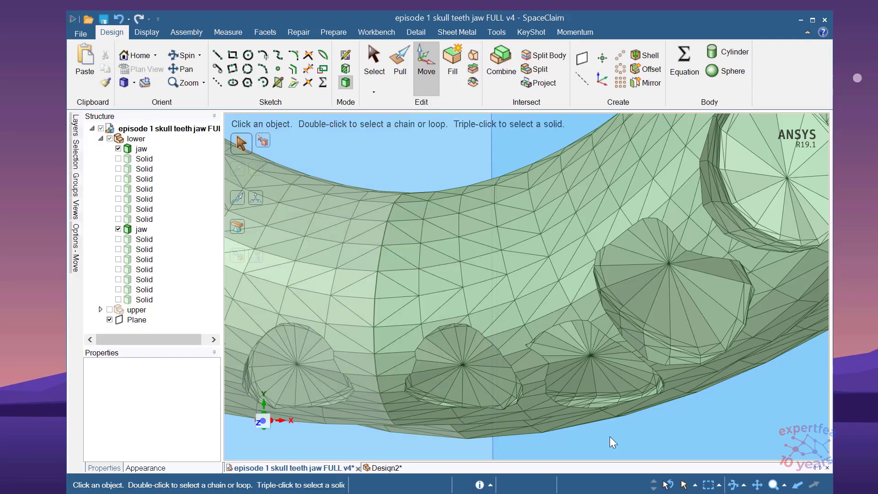
{"action": "scroll", "coordinate": [361, 226], "scroll_direction": "up", "scroll_amount": 5}
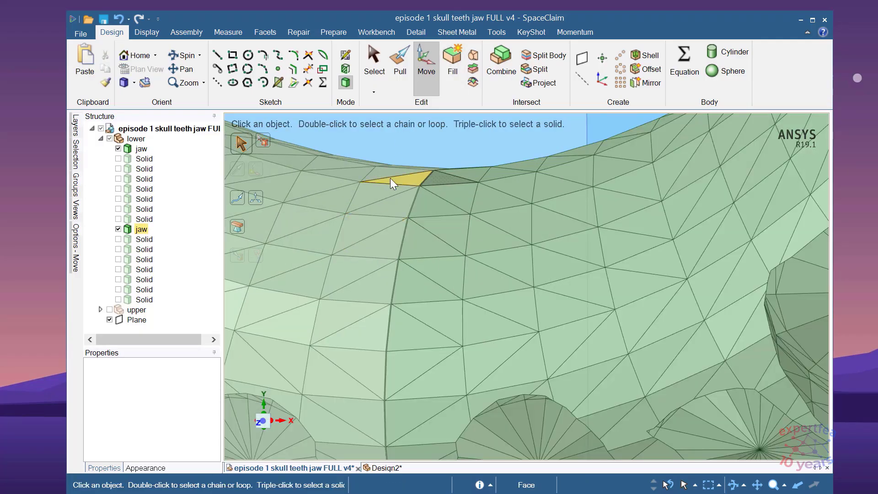
{"action": "scroll", "coordinate": [442, 213], "scroll_direction": "up", "scroll_amount": 3}
{"action": "key", "text": "s"}
{"action": "middle_click_drag", "start_coordinate": [491, 214], "coordinate": [500, 202]}
{"action": "scroll", "coordinate": [491, 214], "scroll_direction": "down", "scroll_amount": 8}
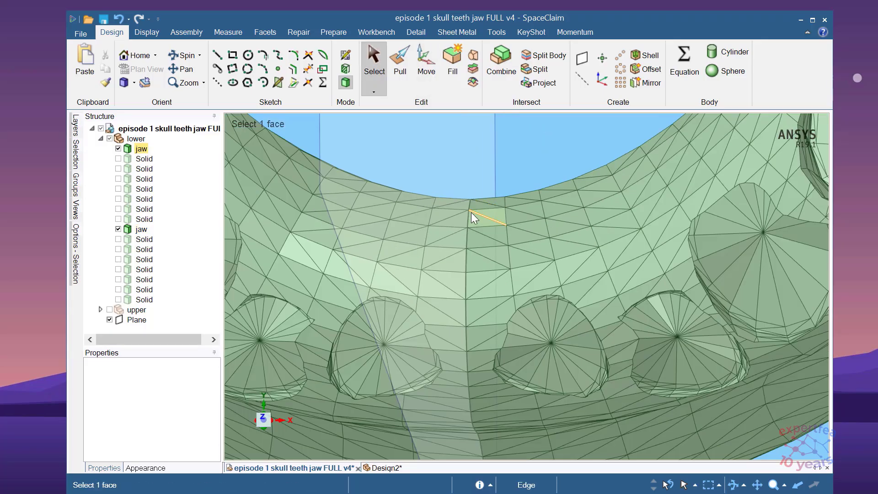
Pull the -X jaw half's flat midline face up to the facing end face of the other jaw half.
{"action": "scroll", "coordinate": [457, 198], "scroll_direction": "up", "scroll_amount": 6}
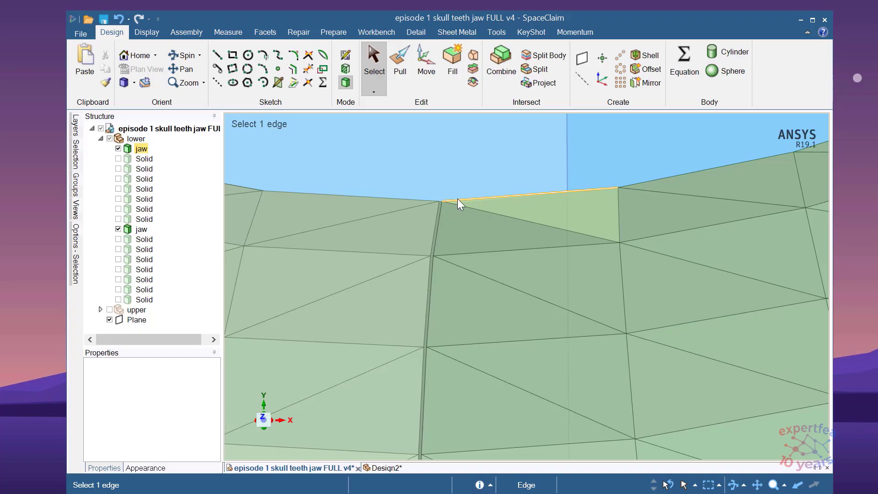
{"action": "scroll", "coordinate": [432, 206], "scroll_direction": "up", "scroll_amount": 4}
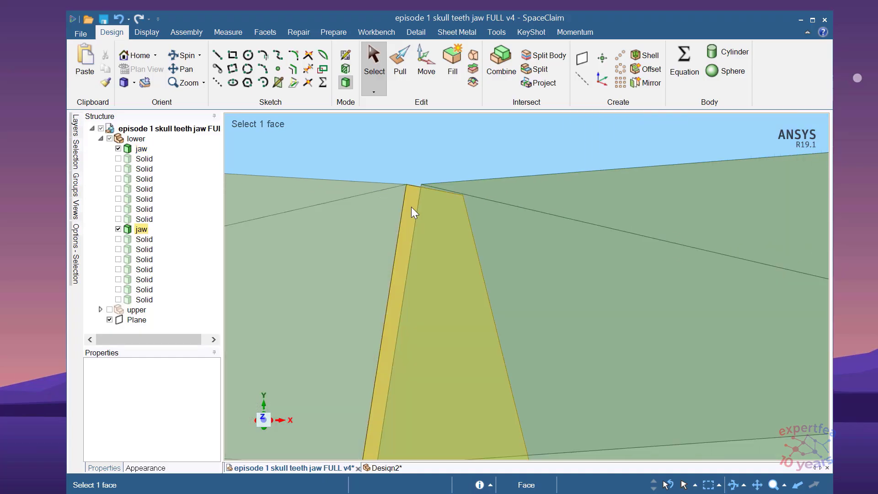
{"action": "left_click", "coordinate": [411, 206]}
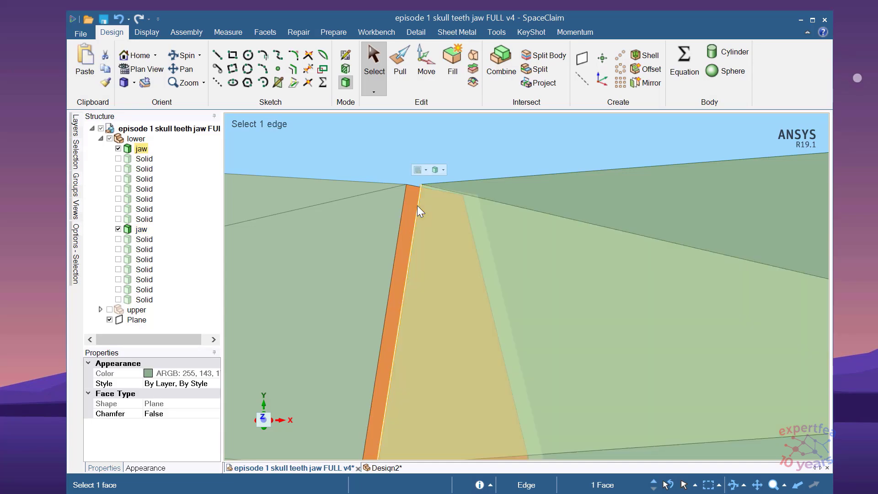
{"action": "scroll", "coordinate": [468, 243], "scroll_direction": "down", "scroll_amount": 4}
{"action": "scroll", "coordinate": [450, 193], "scroll_direction": "down", "scroll_amount": 3}
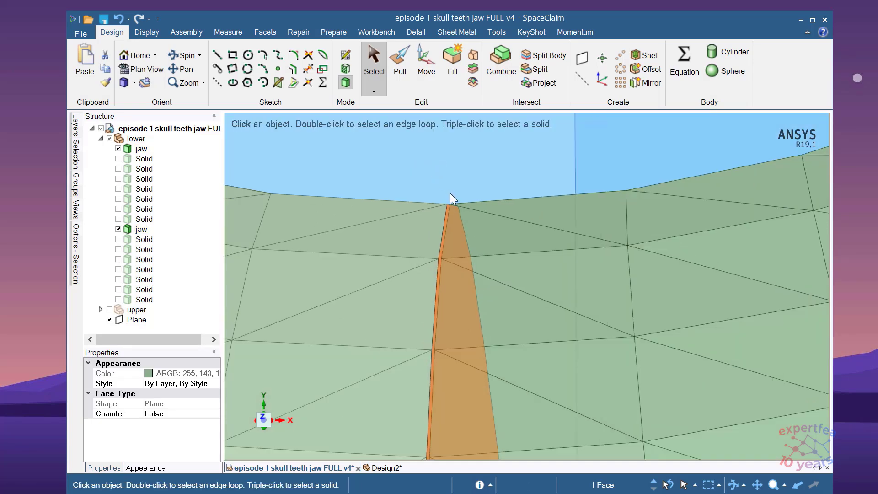
{"action": "left_click", "coordinate": [398, 64]}
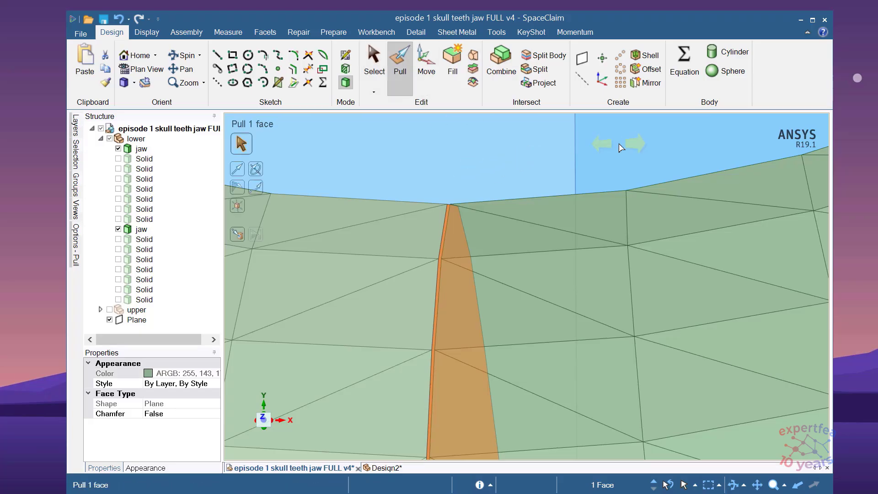
{"action": "left_click", "coordinate": [241, 237]}
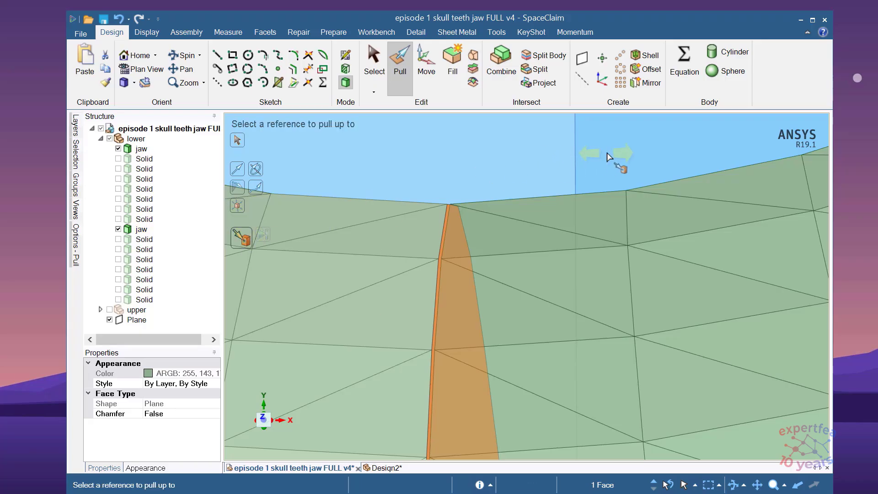
{"action": "middle_click_drag", "start_coordinate": [608, 153], "coordinate": [614, 155]}
{"action": "scroll", "coordinate": [457, 204], "scroll_direction": "up", "scroll_amount": 3}
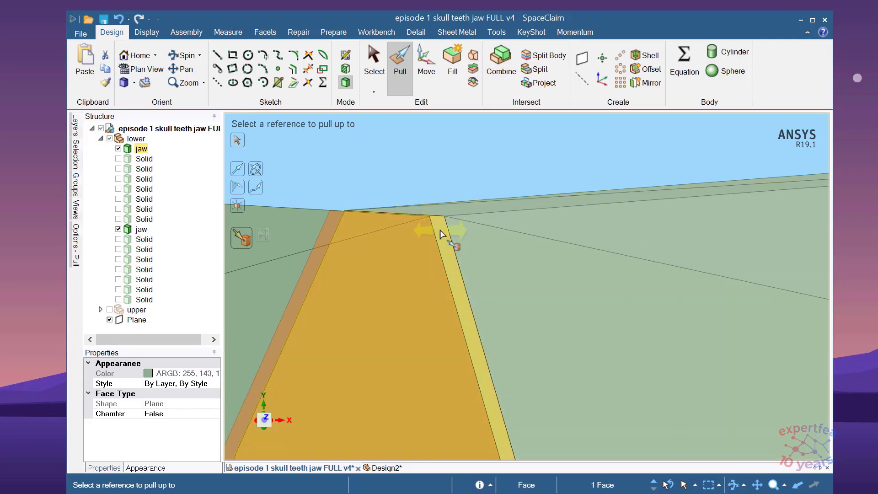
{"action": "left_click", "coordinate": [441, 234]}
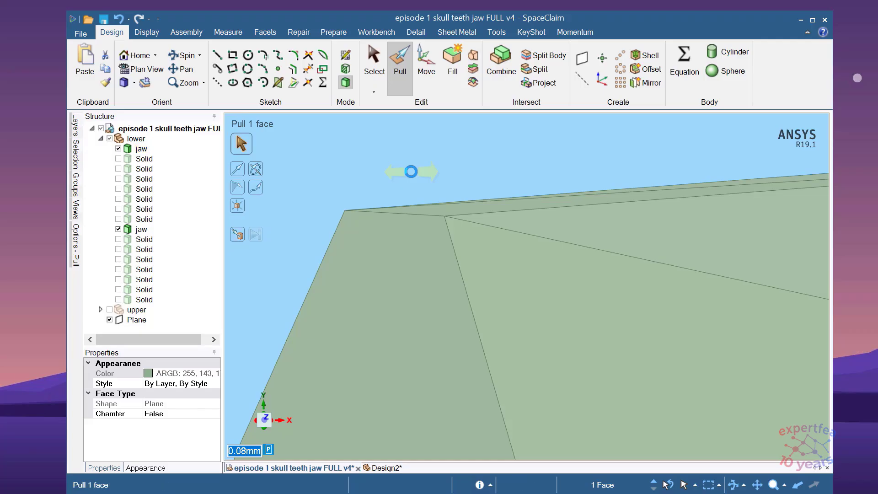
Inspect the pulled midline face of the jaw halves up close at the inner edge and across the whole jaw.
{"action": "scroll", "coordinate": [411, 197], "scroll_direction": "down", "scroll_amount": 5}
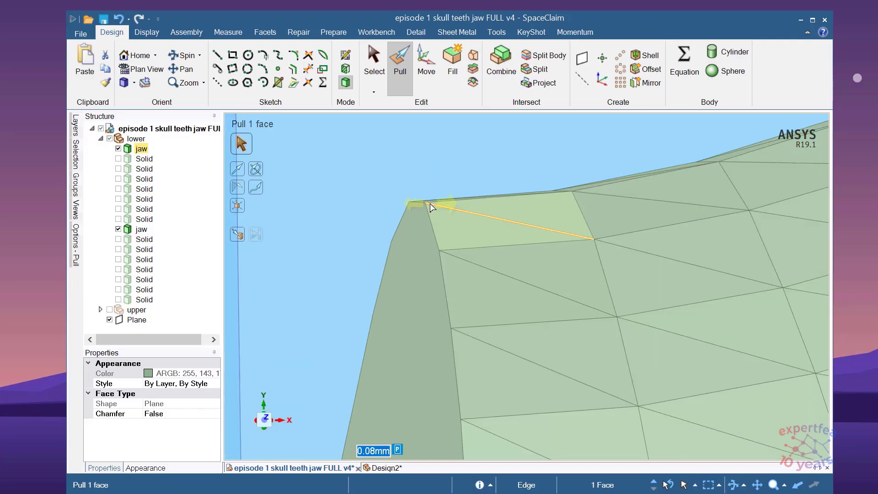
{"action": "scroll", "coordinate": [501, 285], "scroll_direction": "down", "scroll_amount": 3}
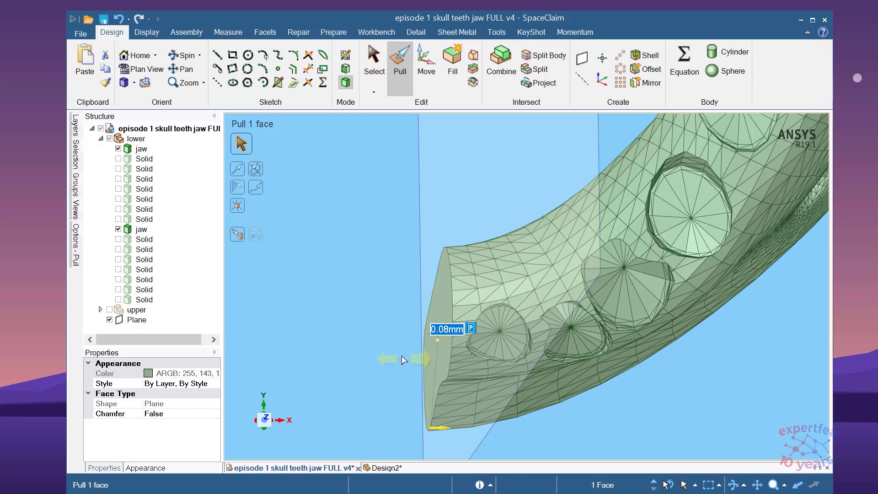
{"action": "scroll", "coordinate": [393, 353], "scroll_direction": "down", "scroll_amount": 1}
{"action": "scroll", "coordinate": [393, 353], "scroll_direction": "up", "scroll_amount": 3}
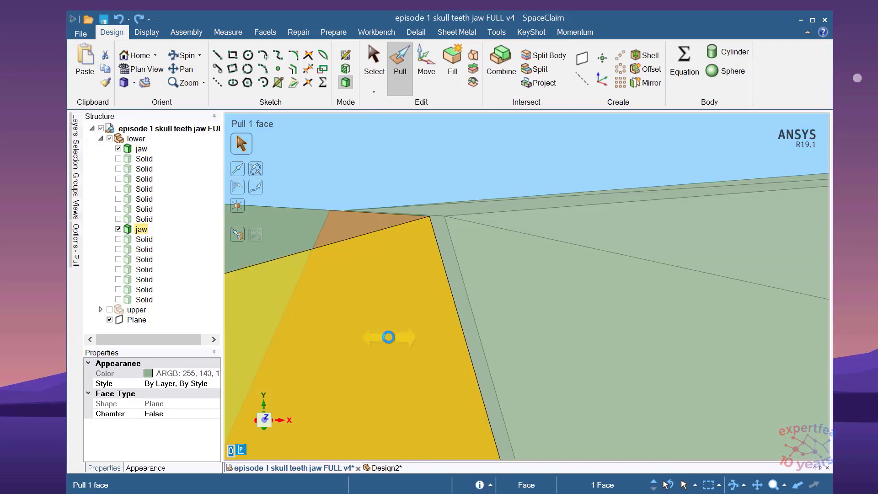
{"action": "scroll", "coordinate": [438, 258], "scroll_direction": "down", "scroll_amount": 3}
{"action": "scroll", "coordinate": [438, 261], "scroll_direction": "down", "scroll_amount": 5}
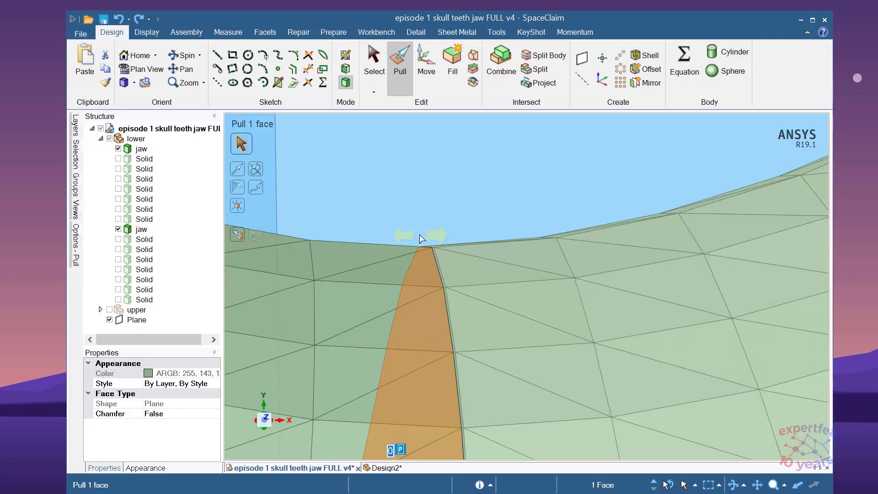
{"action": "scroll", "coordinate": [460, 322], "scroll_direction": "down", "scroll_amount": 8}
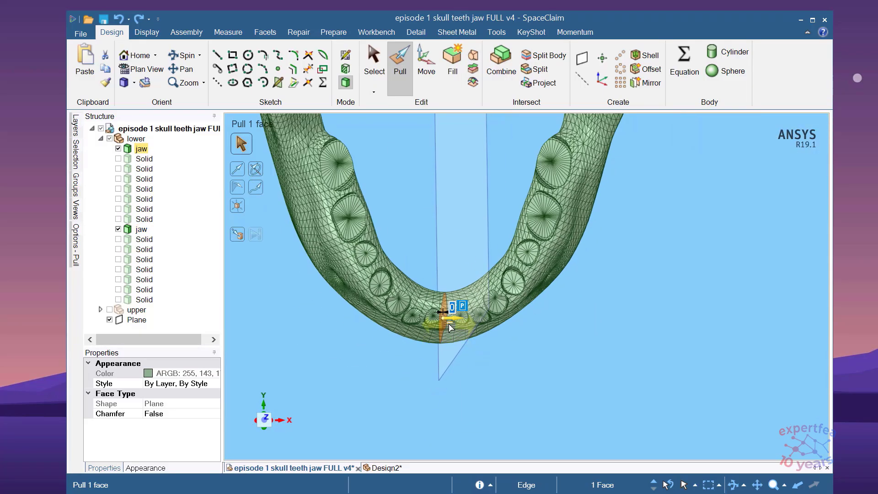
{"action": "scroll", "coordinate": [442, 326], "scroll_direction": "up", "scroll_amount": 10}
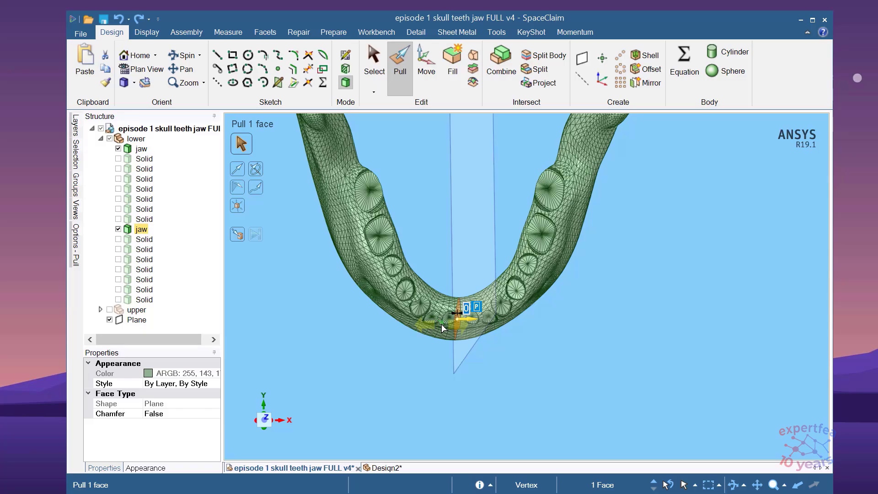
Clear the selection and pick the flat midline face inside the narrow seam to view its outline through the jaw.
{"action": "left_click", "coordinate": [594, 395]}
{"action": "scroll", "coordinate": [551, 341], "scroll_direction": "up", "scroll_amount": 3}
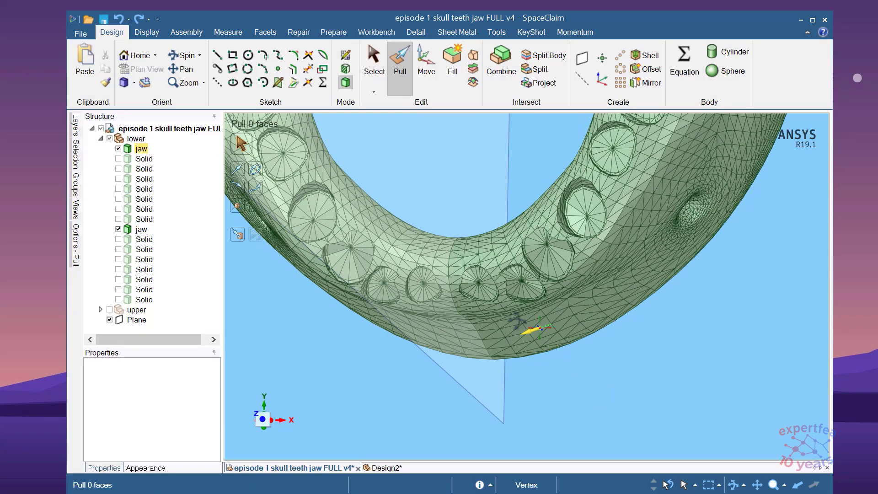
{"action": "left_click", "coordinate": [462, 259]}
{"action": "scroll", "coordinate": [425, 247], "scroll_direction": "up", "scroll_amount": 10}
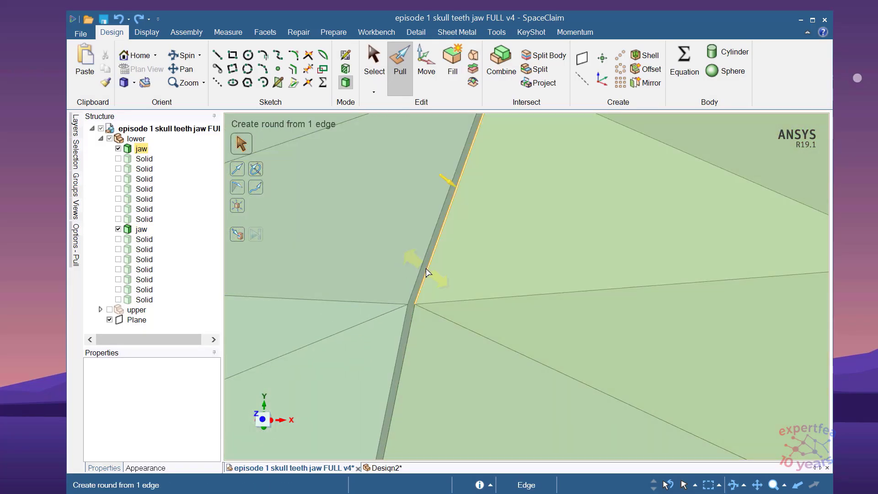
{"action": "left_click", "coordinate": [424, 271]}
{"action": "scroll", "coordinate": [425, 274], "scroll_direction": "down", "scroll_amount": 10}
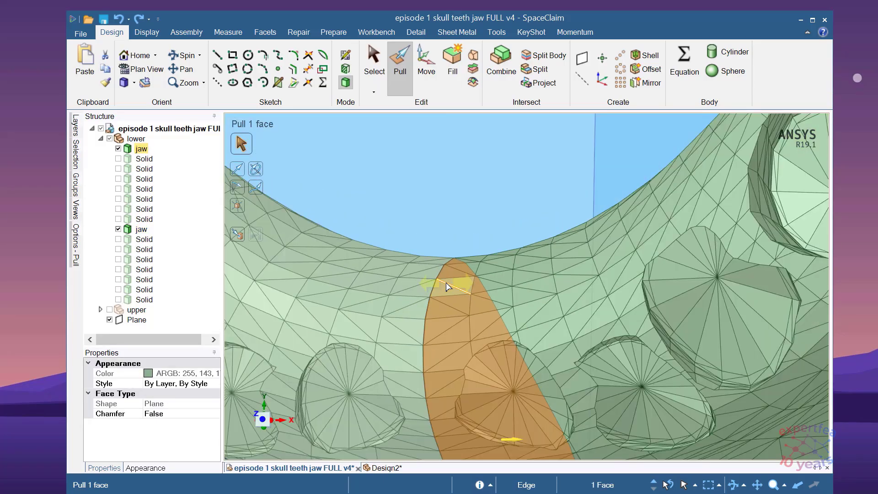
{"action": "scroll", "coordinate": [447, 286], "scroll_direction": "down", "scroll_amount": 10}
{"action": "middle_click_drag", "start_coordinate": [512, 357], "coordinate": [528, 306]}
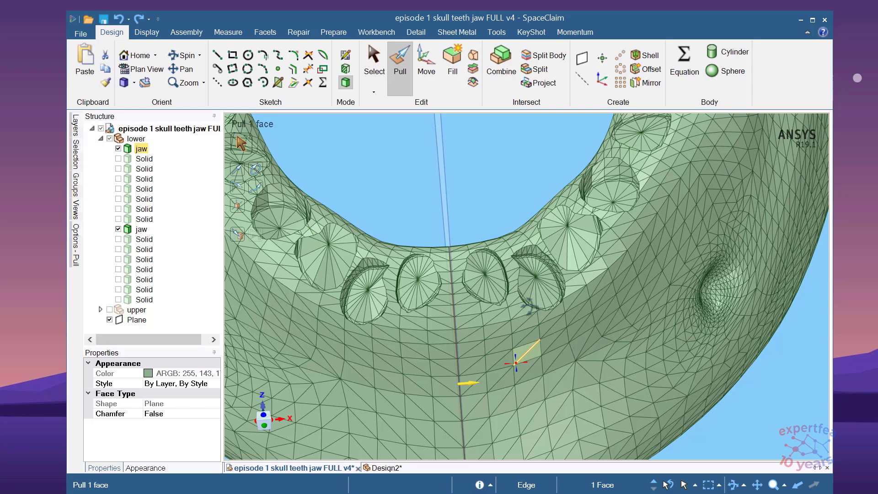
Select the two facing midline faces of the jaw halves to measure the distance between them, clearing the selection when done.
{"action": "scroll", "coordinate": [480, 272], "scroll_direction": "up", "scroll_amount": 10}
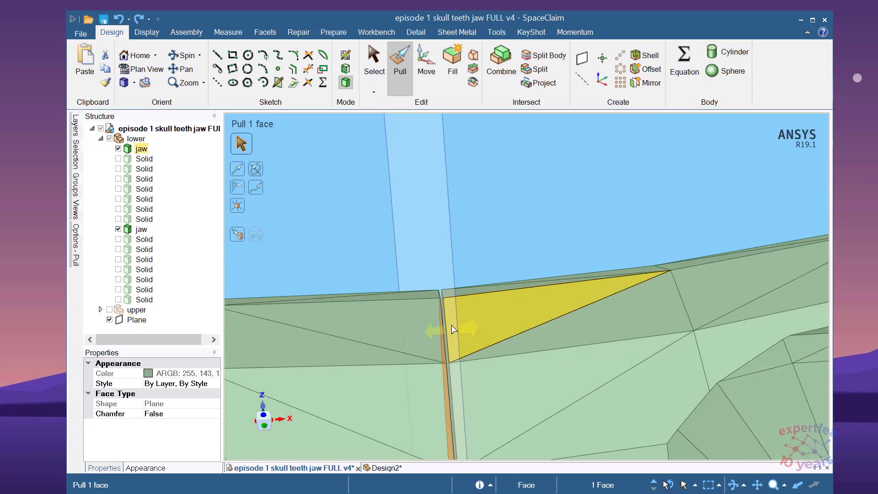
{"action": "scroll", "coordinate": [451, 326], "scroll_direction": "up", "scroll_amount": 4}
{"action": "middle_click_drag", "start_coordinate": [442, 293], "coordinate": [439, 291]}
{"action": "scroll", "coordinate": [429, 271], "scroll_direction": "up", "scroll_amount": 4}
{"action": "left_click", "coordinate": [416, 265]}
{"action": "key", "text": "ctrl+c"}
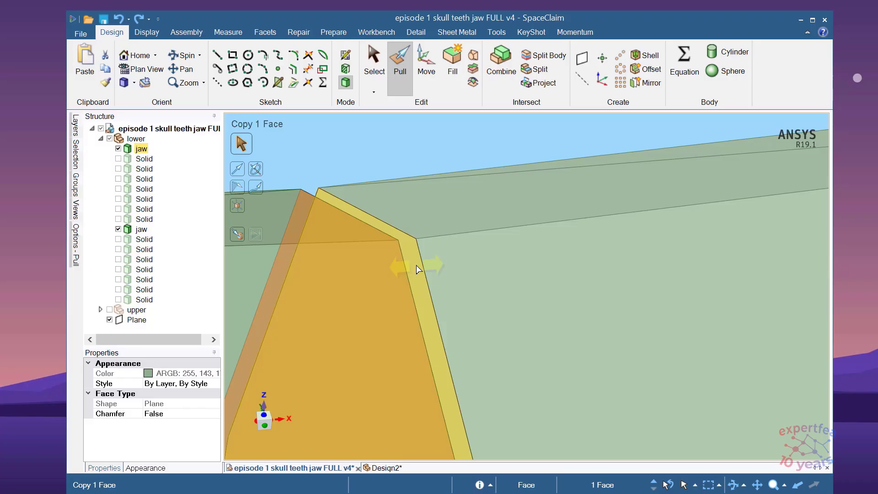
{"action": "left_click", "coordinate": [416, 265], "text": "ctrl"}
{"action": "scroll", "coordinate": [417, 278], "scroll_direction": "down", "scroll_amount": 10}
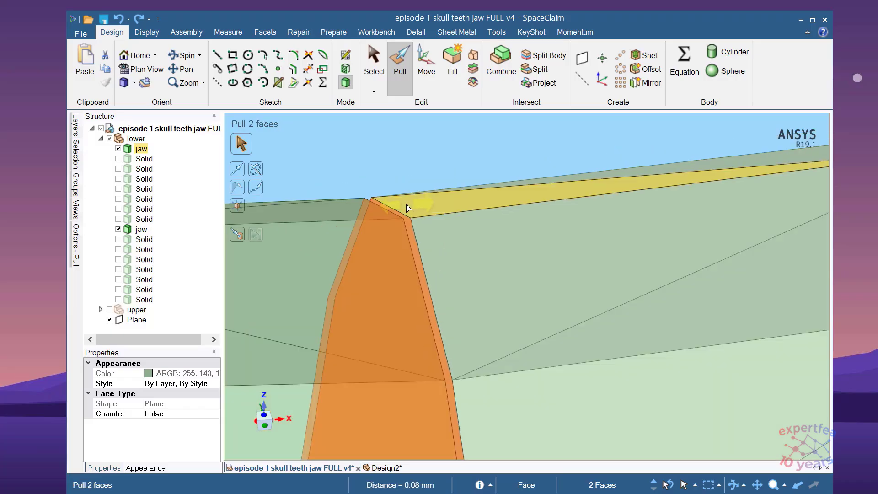
{"action": "left_click", "coordinate": [446, 271]}
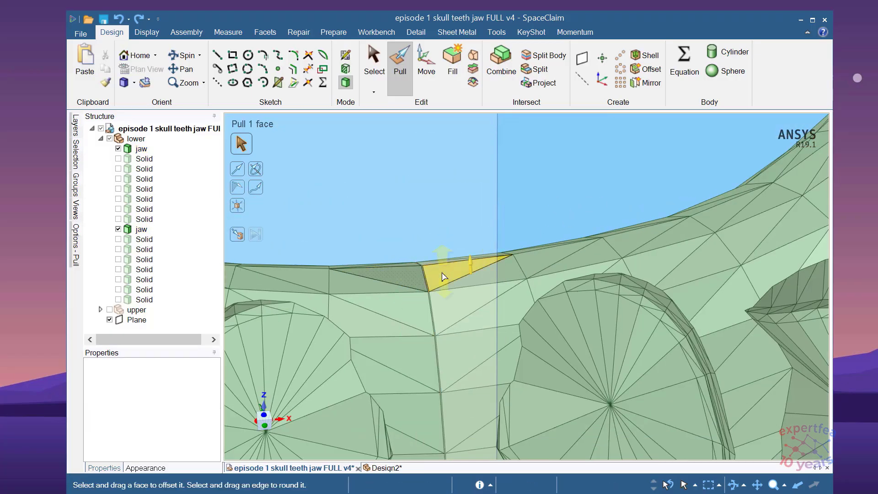
Switch to the Select tool and select the -X jaw half's flat midline face at the seam's inner edge.
{"action": "scroll", "coordinate": [435, 281], "scroll_direction": "up", "scroll_amount": 8}
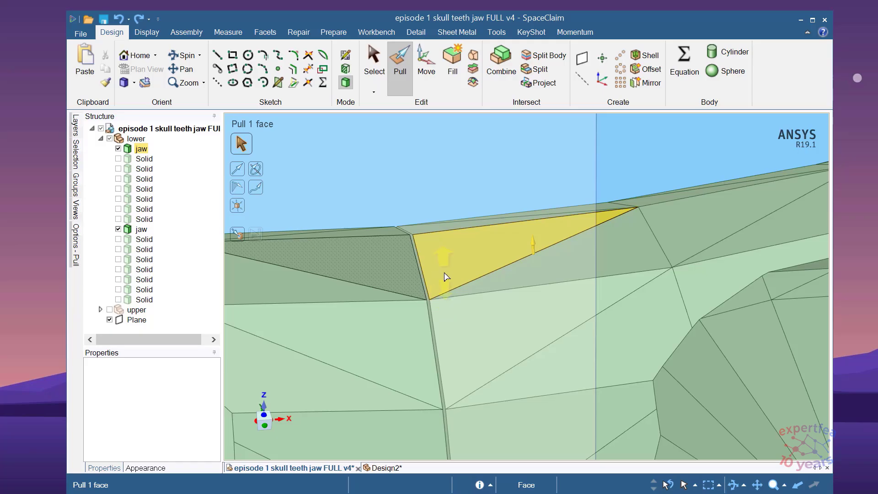
{"action": "key", "text": "s"}
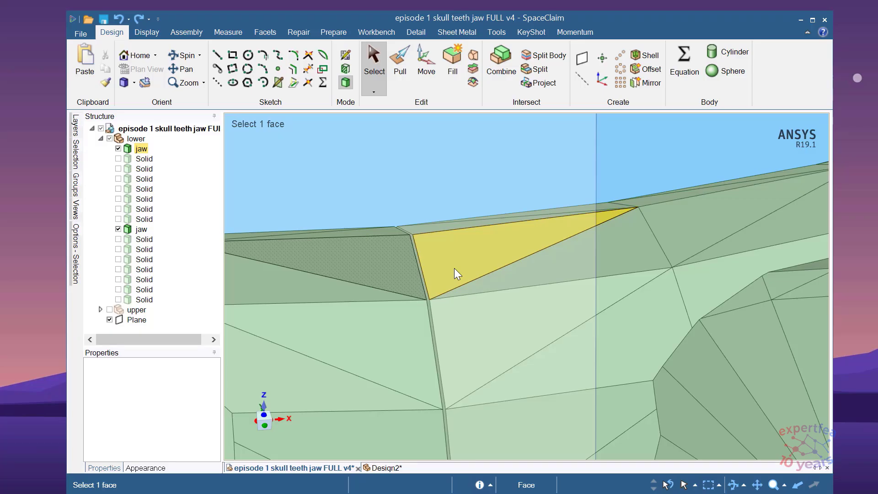
{"action": "scroll", "coordinate": [416, 243], "scroll_direction": "up", "scroll_amount": 3}
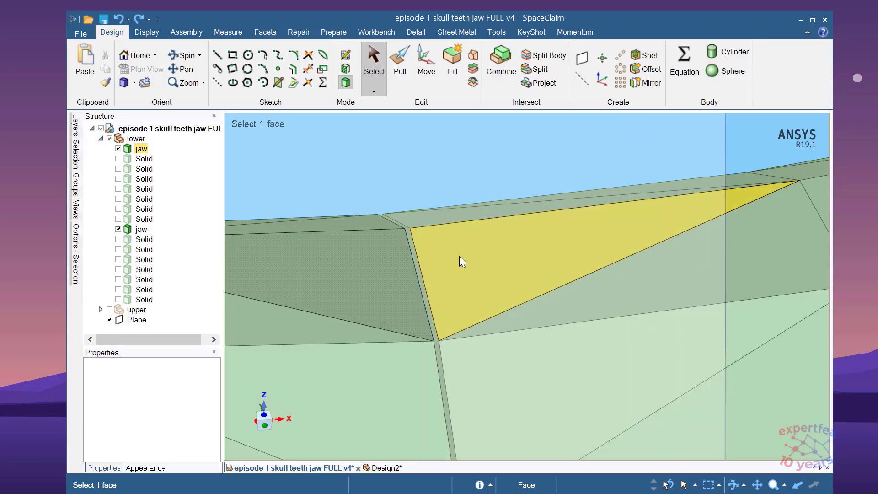
{"action": "scroll", "coordinate": [466, 284], "scroll_direction": "down", "scroll_amount": 2}
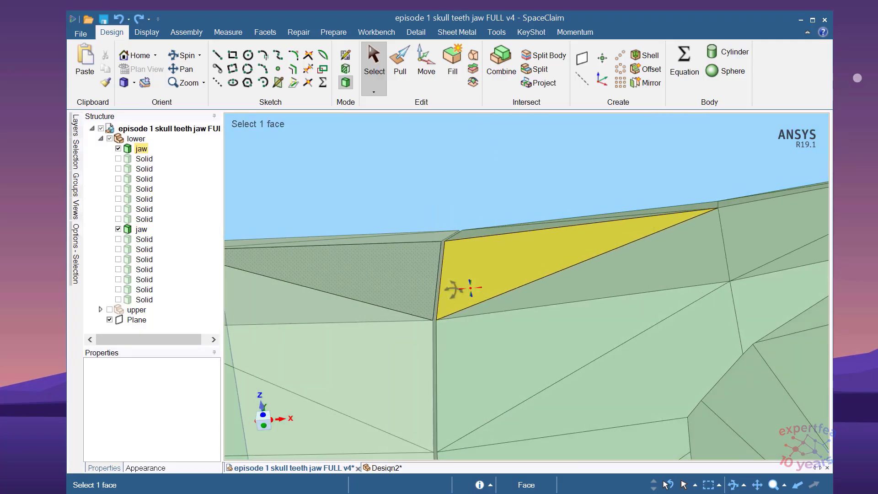
{"action": "scroll", "coordinate": [446, 256], "scroll_direction": "up", "scroll_amount": 2}
{"action": "left_click", "coordinate": [434, 240]}
{"action": "scroll", "coordinate": [431, 256], "scroll_direction": "down", "scroll_amount": 2}
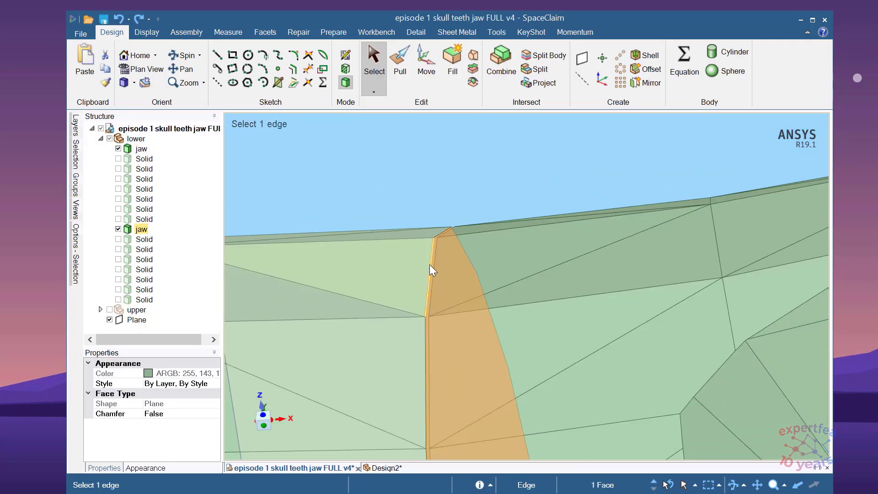
Select the triangular facet of the +X jaw half beside the seam to compare it with the facing half.
{"action": "scroll", "coordinate": [434, 263], "scroll_direction": "down", "scroll_amount": 3}
{"action": "scroll", "coordinate": [426, 258], "scroll_direction": "up", "scroll_amount": 4}
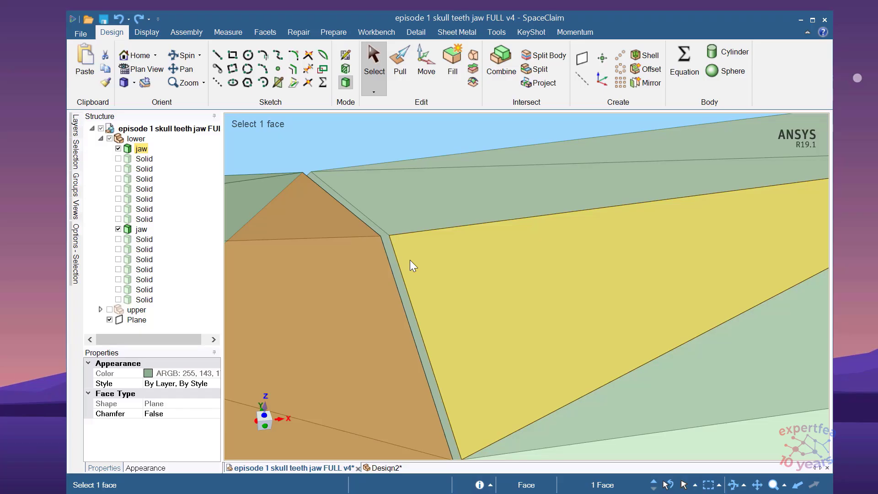
{"action": "scroll", "coordinate": [463, 254], "scroll_direction": "down", "scroll_amount": 3}
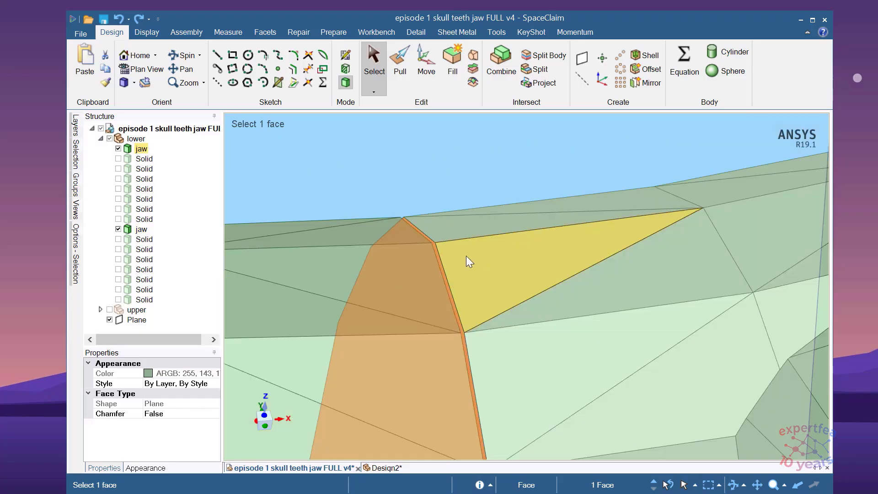
{"action": "left_click", "coordinate": [466, 257]}
{"action": "scroll", "coordinate": [471, 256], "scroll_direction": "down", "scroll_amount": 3}
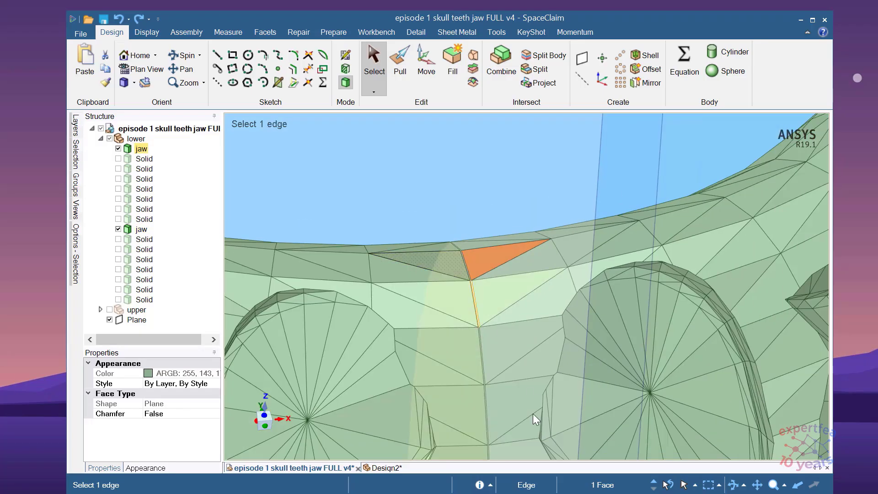
Examine the faces along the seam between the two jaw halves for a gap, up close and from several angles.
{"action": "scroll", "coordinate": [471, 290], "scroll_direction": "up", "scroll_amount": 4}
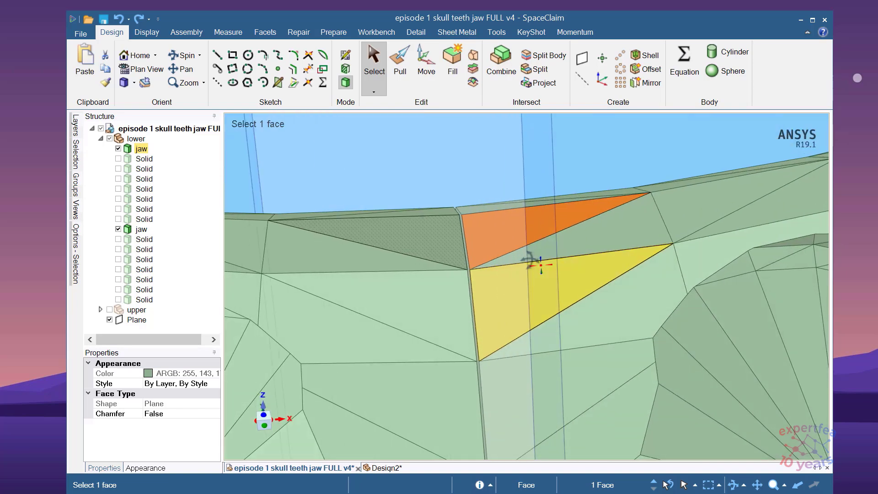
{"action": "left_click", "coordinate": [586, 241]}
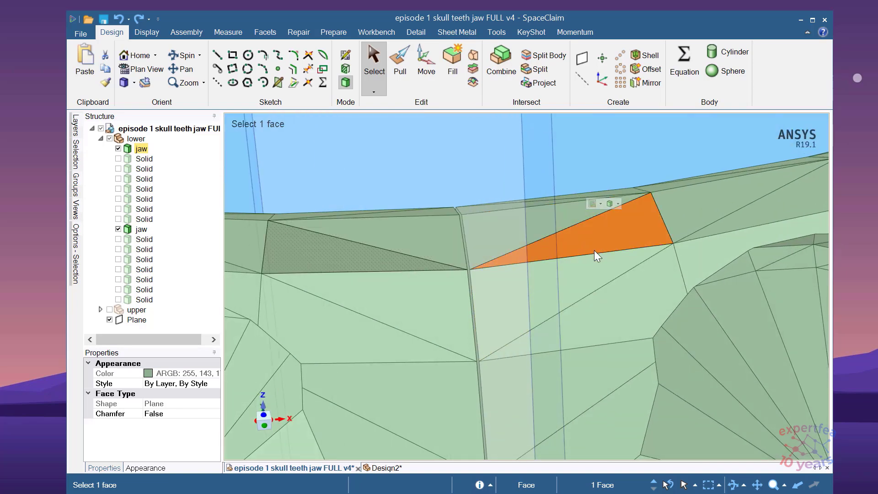
{"action": "left_click", "coordinate": [580, 280]}
{"action": "left_click", "coordinate": [594, 310]}
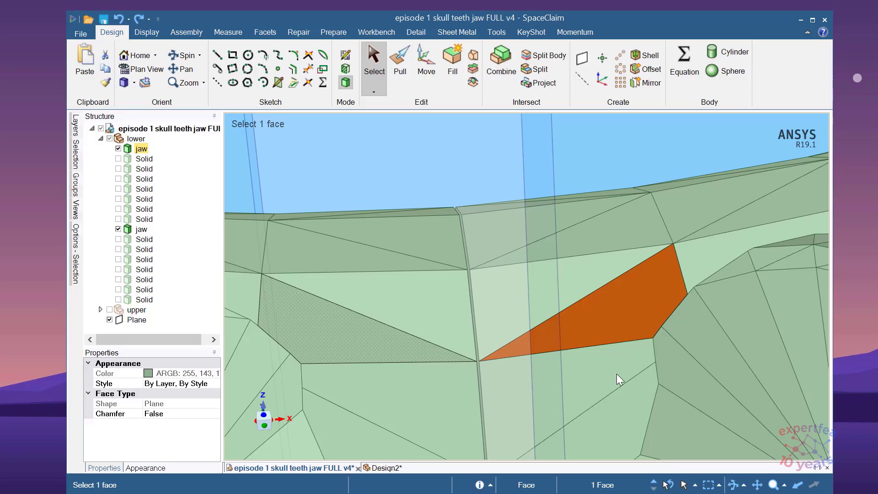
{"action": "left_click", "coordinate": [598, 373]}
{"action": "scroll", "coordinate": [460, 212], "scroll_direction": "up", "scroll_amount": 6}
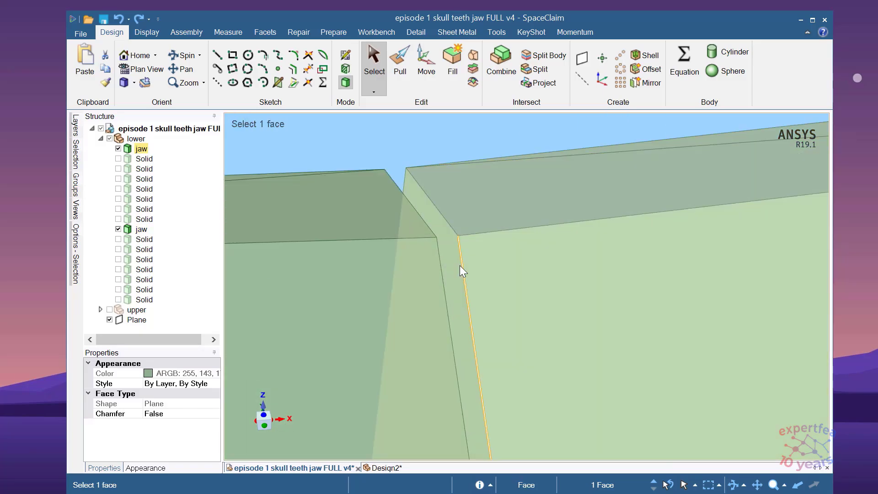
{"action": "left_click", "coordinate": [454, 263]}
{"action": "scroll", "coordinate": [548, 240], "scroll_direction": "down", "scroll_amount": 5}
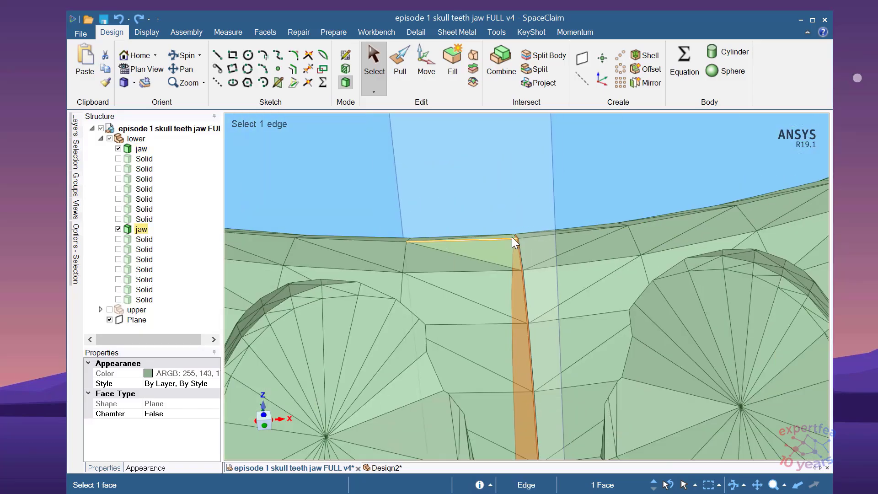
{"action": "middle_click_drag", "start_coordinate": [539, 274], "coordinate": [528, 256]}
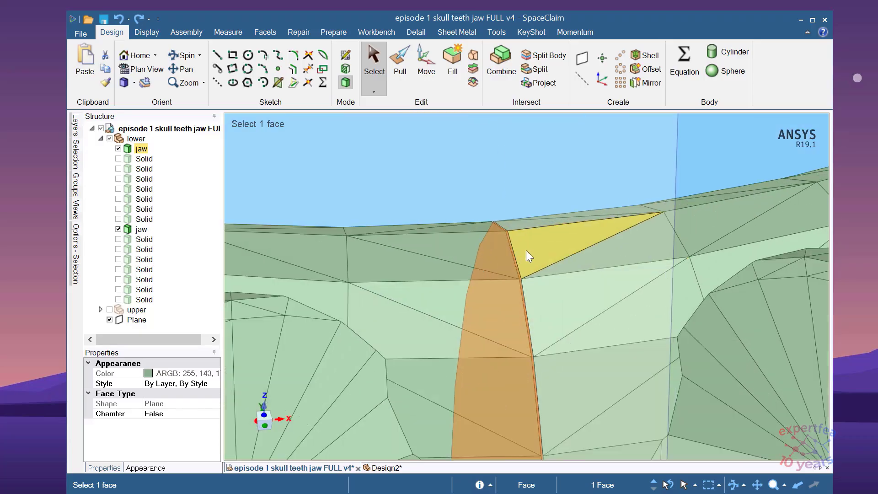
{"action": "scroll", "coordinate": [522, 240], "scroll_direction": "up", "scroll_amount": 6}
{"action": "scroll", "coordinate": [542, 229], "scroll_direction": "down", "scroll_amount": 4}
{"action": "middle_click_drag", "start_coordinate": [591, 273], "coordinate": [571, 270]}
{"action": "scroll", "coordinate": [552, 226], "scroll_direction": "up", "scroll_amount": 3}
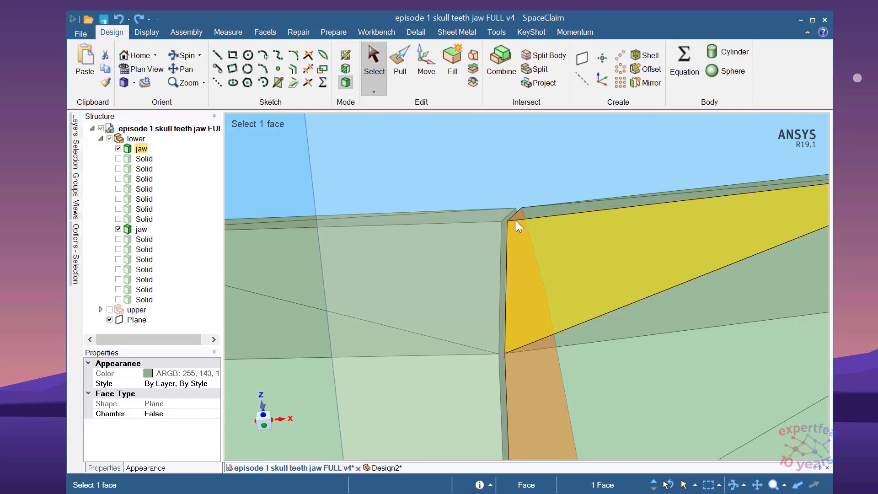
{"action": "scroll", "coordinate": [515, 221], "scroll_direction": "up", "scroll_amount": 3}
{"action": "scroll", "coordinate": [473, 205], "scroll_direction": "down", "scroll_amount": 7}
{"action": "scroll", "coordinate": [471, 324], "scroll_direction": "down", "scroll_amount": 5}
{"action": "mouse_move", "coordinate": [487, 325]}
{"action": "middle_mouse_down"}
{"action": "mouse_move", "coordinate": [492, 353]}
{"action": "mouse_move", "coordinate": [482, 272]}
{"action": "middle_mouse_up"}
{"action": "scroll", "coordinate": [454, 205], "scroll_direction": "up", "scroll_amount": 6}
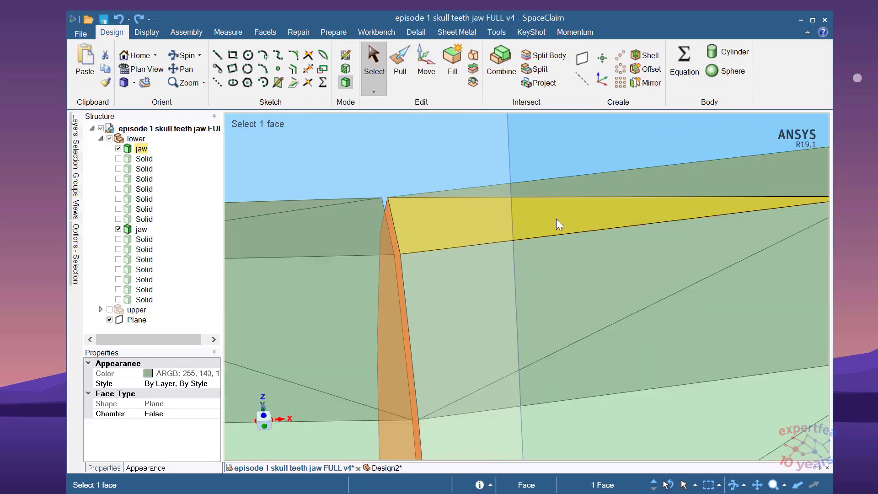
{"action": "key", "text": "Escape"}
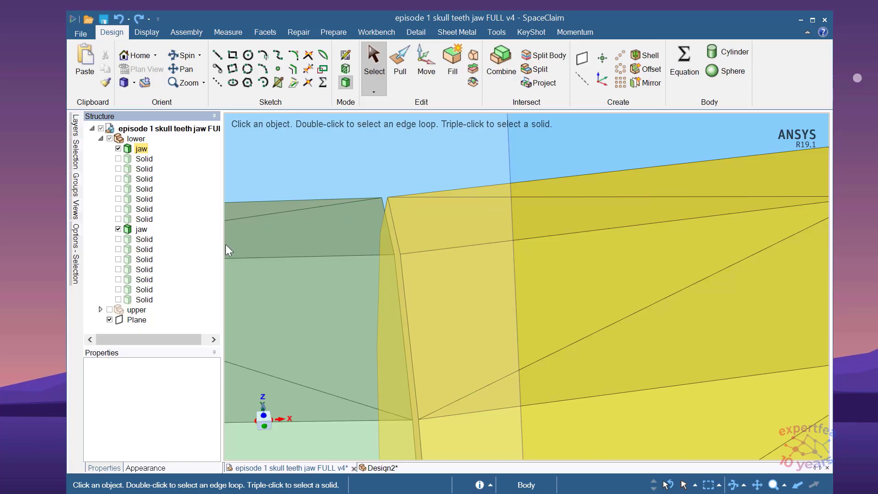
With the jaw half on the positive-X side selected, close Design2 without saving and save the skull teeth jaw document.
{"action": "left_click", "coordinate": [443, 256]}
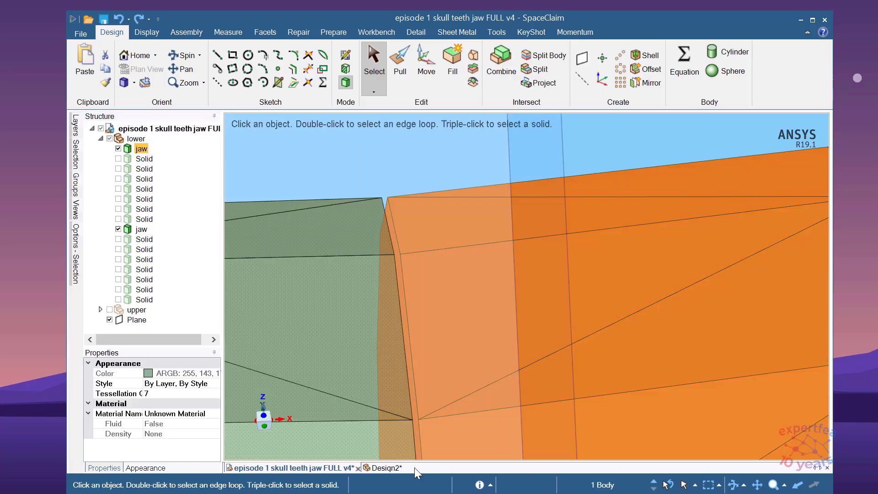
{"action": "left_click", "coordinate": [406, 468]}
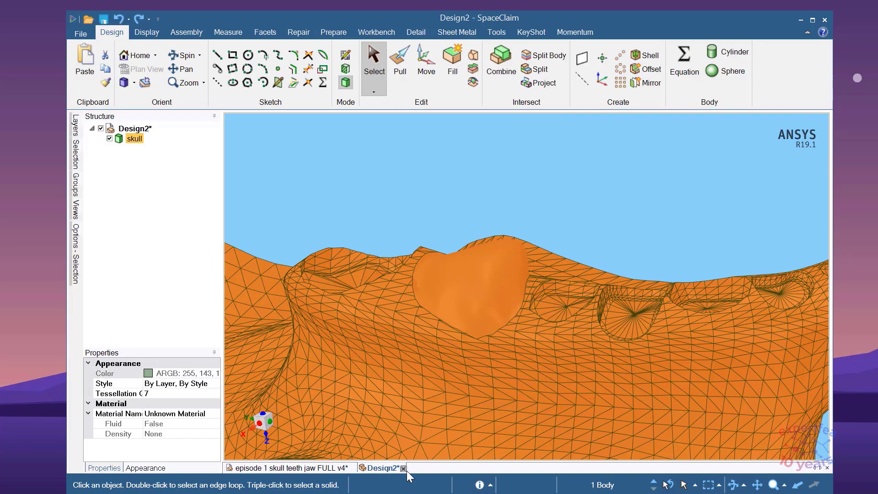
{"action": "left_click", "coordinate": [403, 468]}
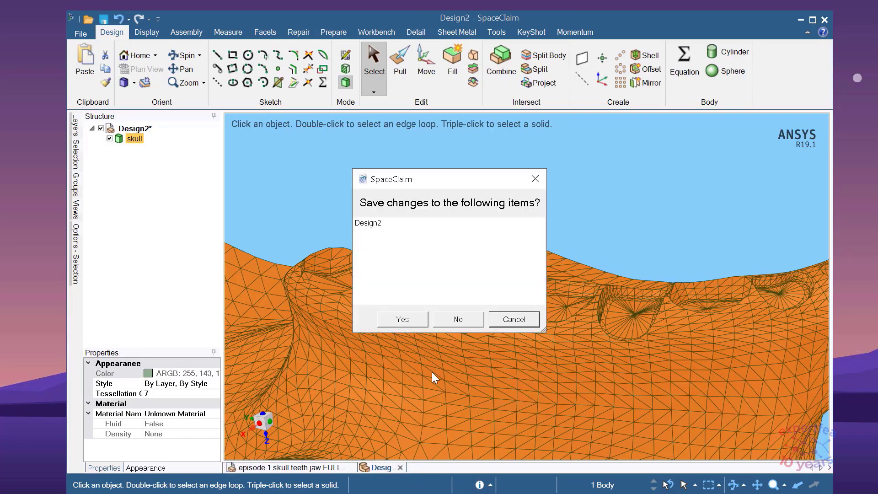
{"action": "left_click", "coordinate": [451, 320]}
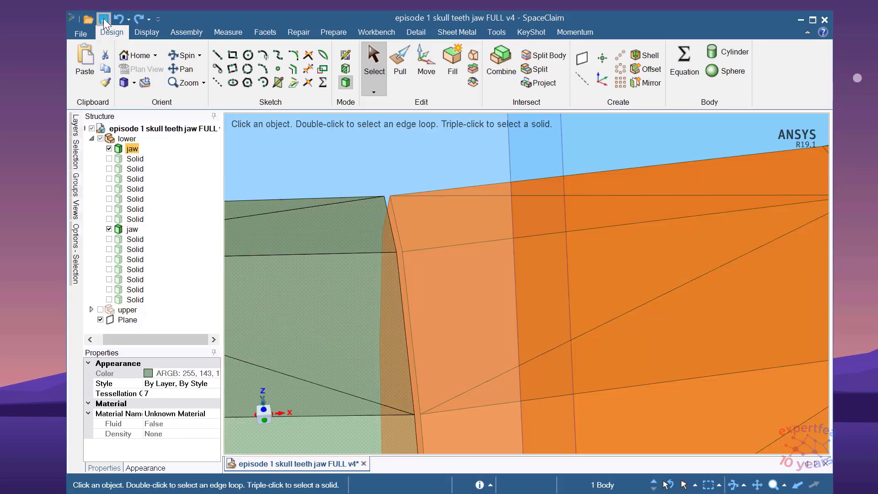
{"action": "left_click", "coordinate": [104, 18]}
Move the selected jaw half 0.04 mm along the X axis toward the other half to close the gap.
{"action": "left_click", "coordinate": [421, 64]}
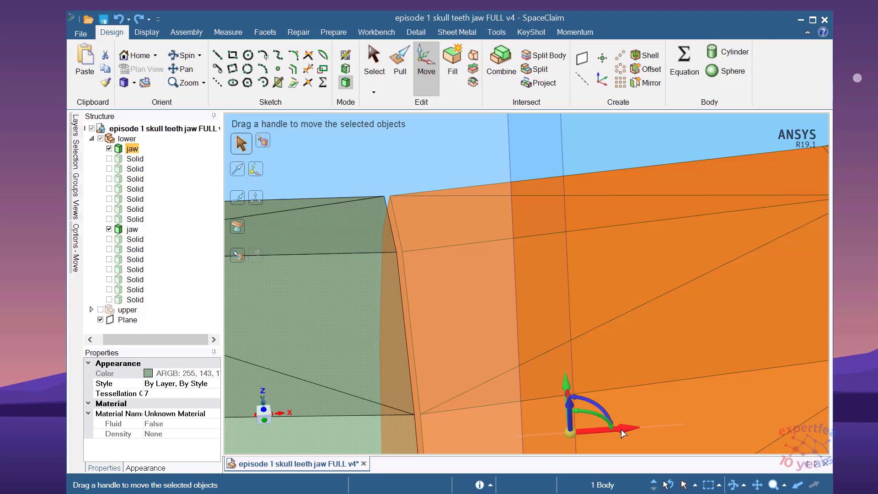
{"action": "left_click_drag", "start_coordinate": [624, 429], "coordinate": [622, 430]}
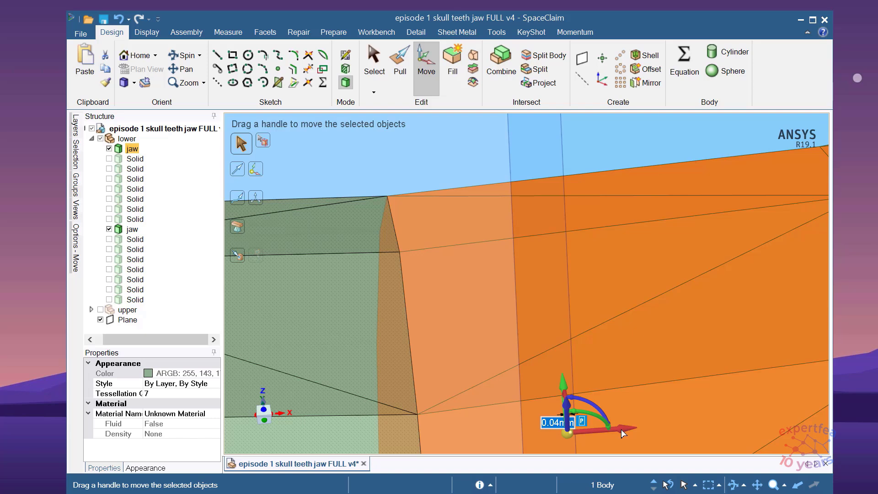
{"action": "type", "text": "0.04"}
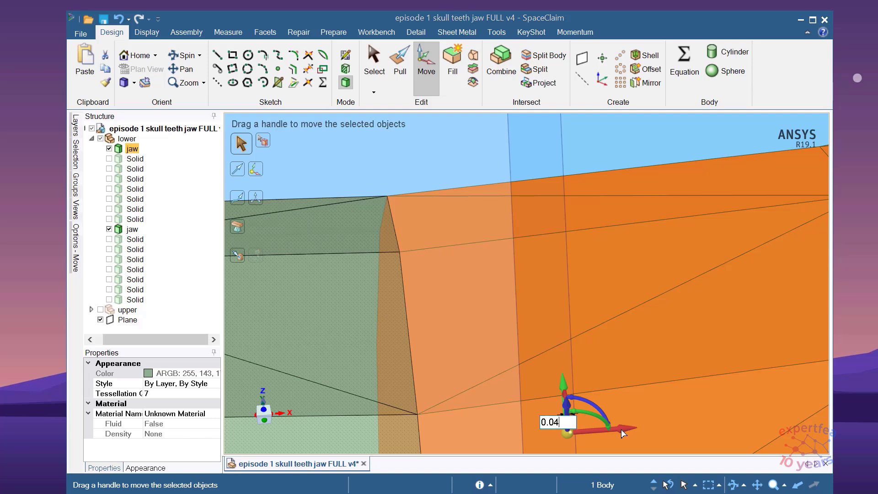
{"action": "key", "text": "Return"}
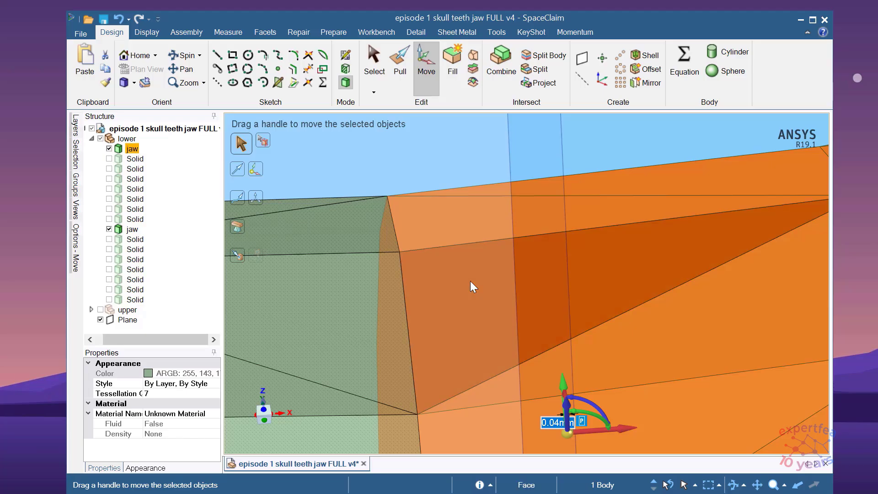
Deselect the moved jaw half and hide the plane that runs through the seam.
{"action": "scroll", "coordinate": [467, 288], "scroll_direction": "down", "scroll_amount": 2}
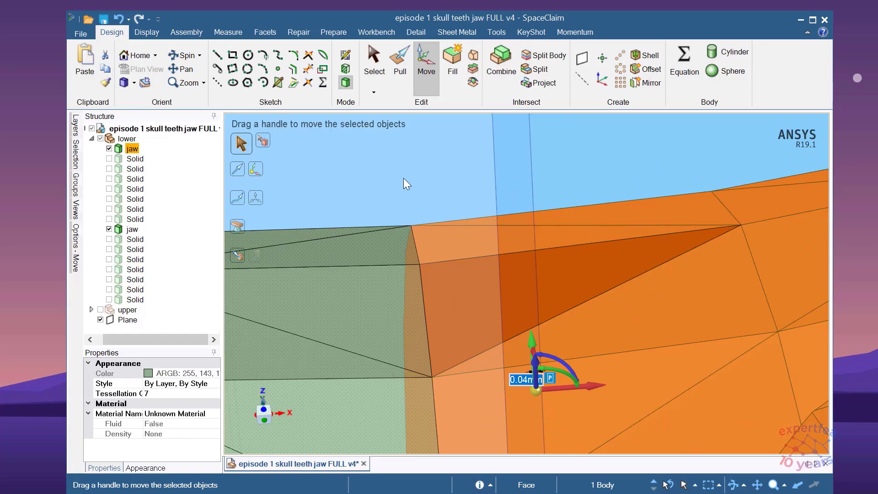
{"action": "middle_click_drag", "start_coordinate": [529, 207], "coordinate": [527, 208]}
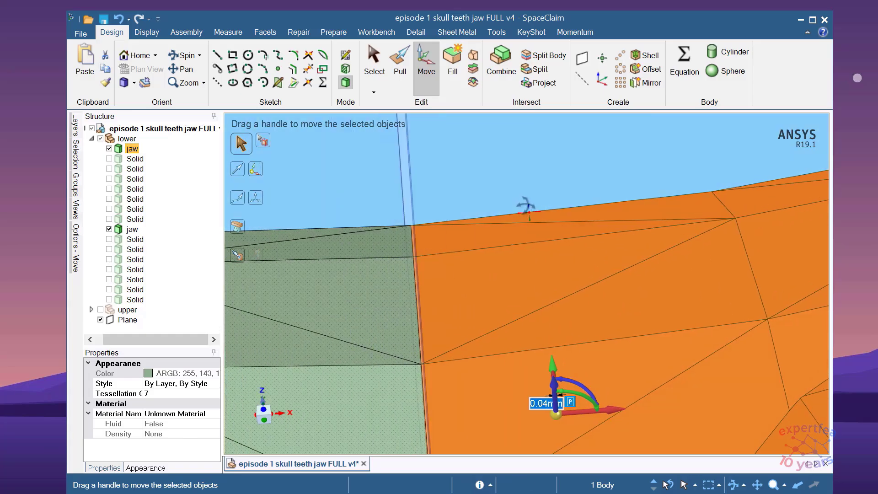
{"action": "scroll", "coordinate": [440, 232], "scroll_direction": "down", "scroll_amount": 5}
{"action": "scroll", "coordinate": [405, 202], "scroll_direction": "up", "scroll_amount": 2}
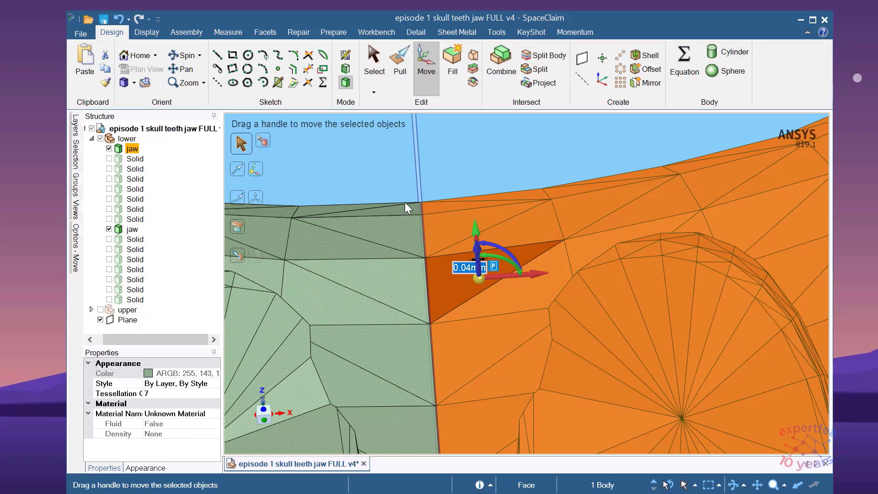
{"action": "scroll", "coordinate": [432, 182], "scroll_direction": "up", "scroll_amount": 2}
{"action": "scroll", "coordinate": [422, 202], "scroll_direction": "up", "scroll_amount": 2}
{"action": "left_click", "coordinate": [419, 207]}
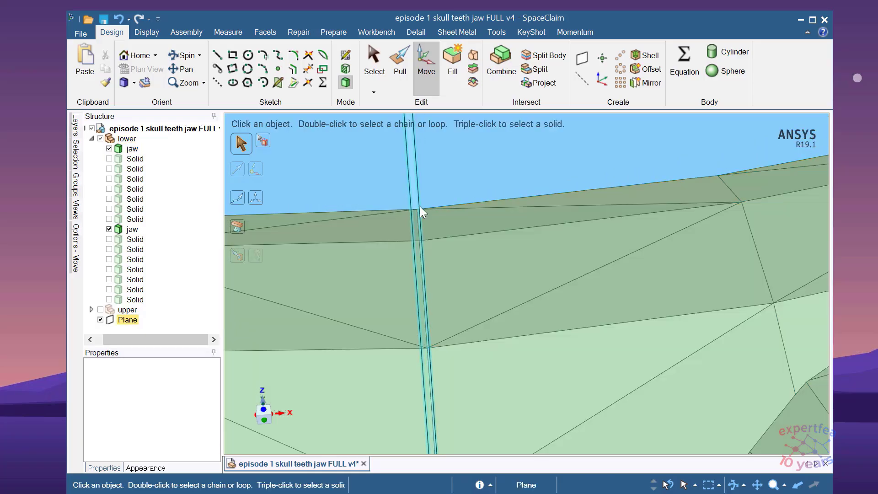
{"action": "key", "text": "s"}
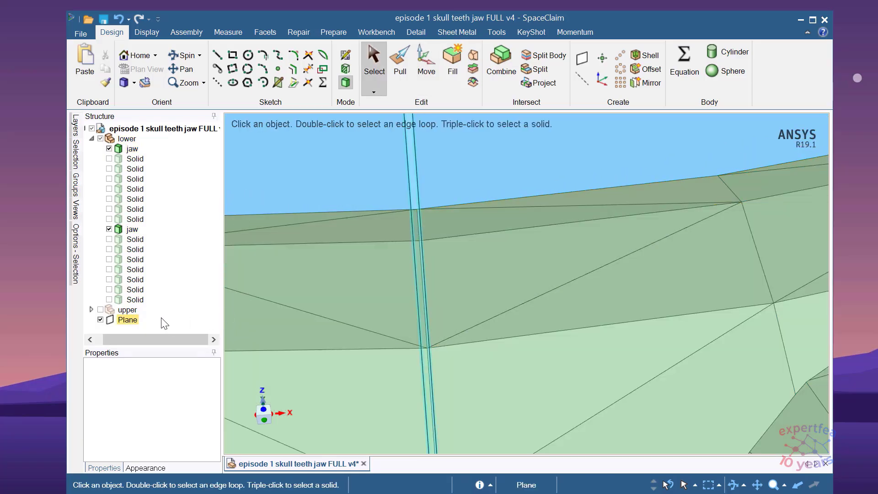
{"action": "left_click", "coordinate": [100, 320]}
Inspect the upper edge of the seam up close to check that the two jaw halves meet.
{"action": "scroll", "coordinate": [419, 206], "scroll_direction": "up", "scroll_amount": 5}
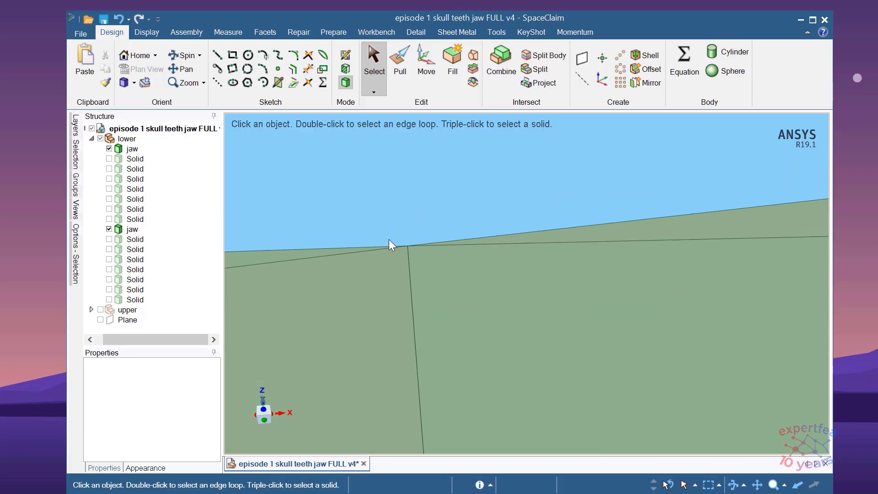
{"action": "left_click", "coordinate": [426, 257]}
{"action": "scroll", "coordinate": [425, 249], "scroll_direction": "up", "scroll_amount": 4}
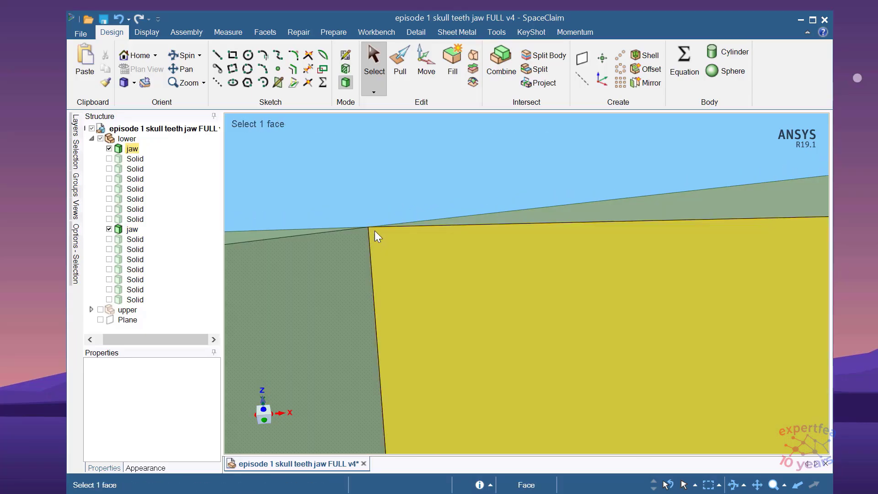
{"action": "scroll", "coordinate": [394, 180], "scroll_direction": "down", "scroll_amount": 2}
{"action": "scroll", "coordinate": [378, 188], "scroll_direction": "down", "scroll_amount": 6}
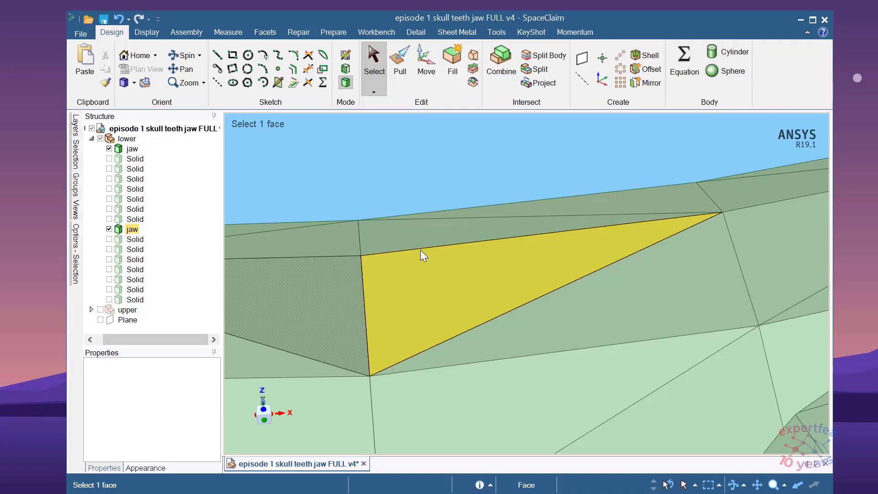
{"action": "scroll", "coordinate": [398, 268], "scroll_direction": "down", "scroll_amount": 1}
{"action": "scroll", "coordinate": [410, 275], "scroll_direction": "up", "scroll_amount": 6}
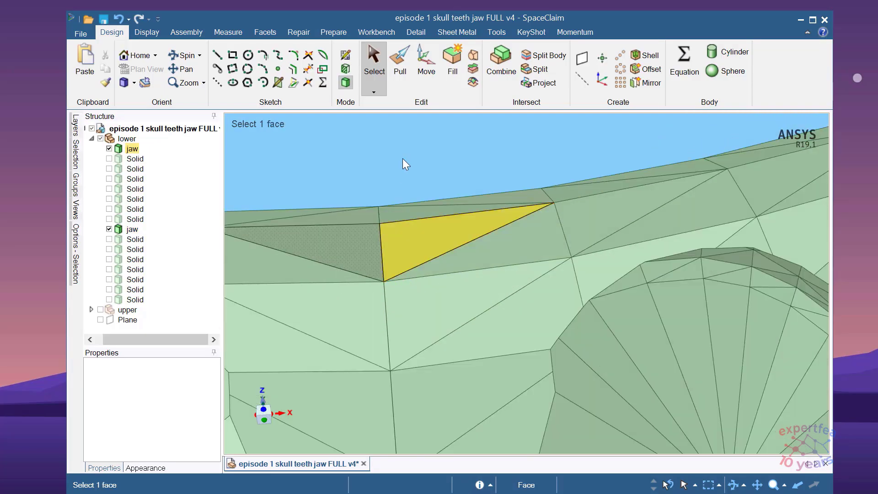
{"action": "left_click", "coordinate": [501, 60]}
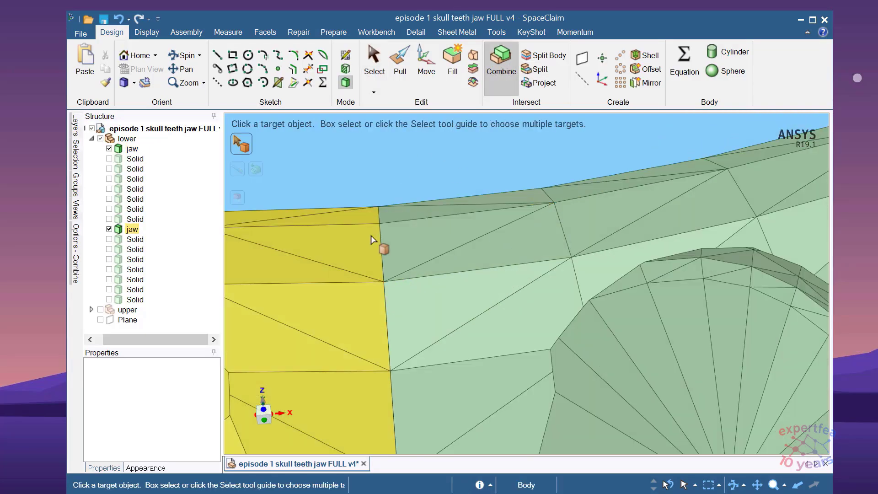
{"action": "key", "text": "Escape"}
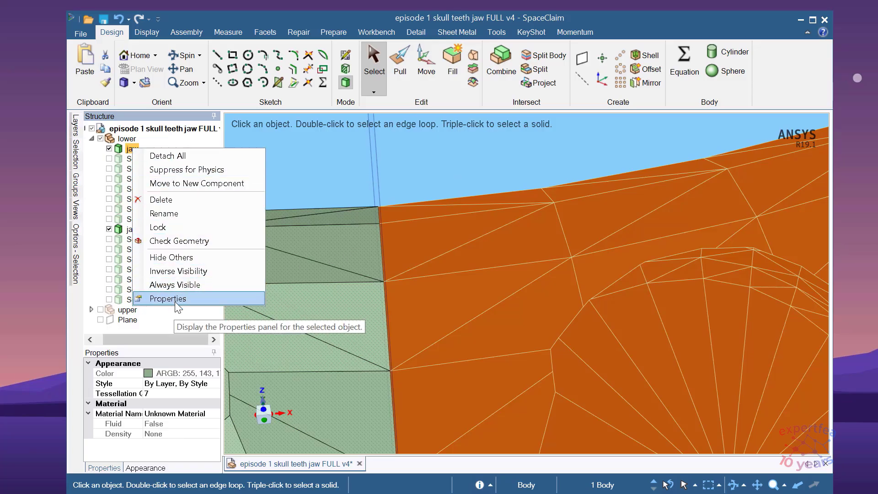
{"action": "left_click", "coordinate": [401, 18]}
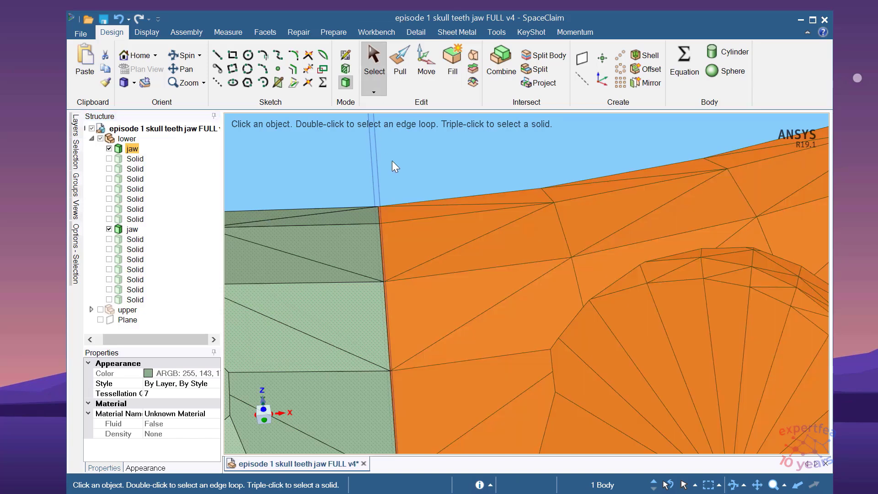
{"action": "left_click", "coordinate": [394, 265]}
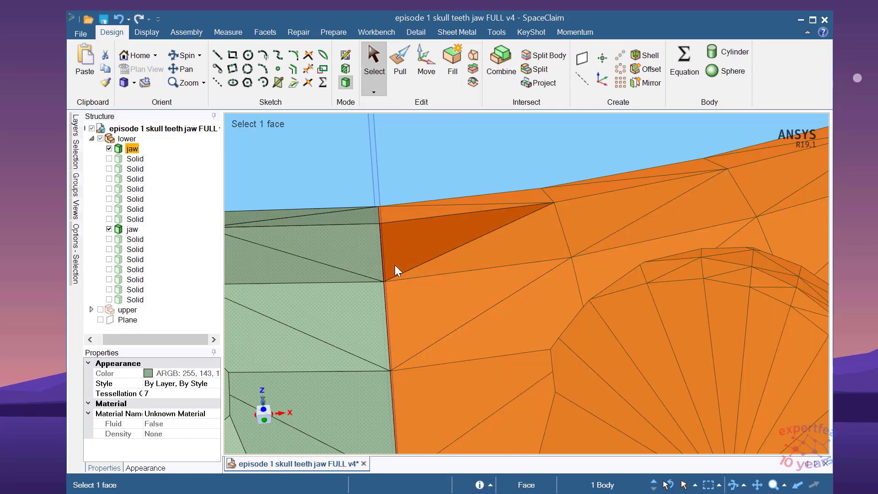
{"action": "scroll", "coordinate": [394, 266], "scroll_direction": "down", "scroll_amount": 1}
{"action": "left_click", "coordinate": [421, 175]}
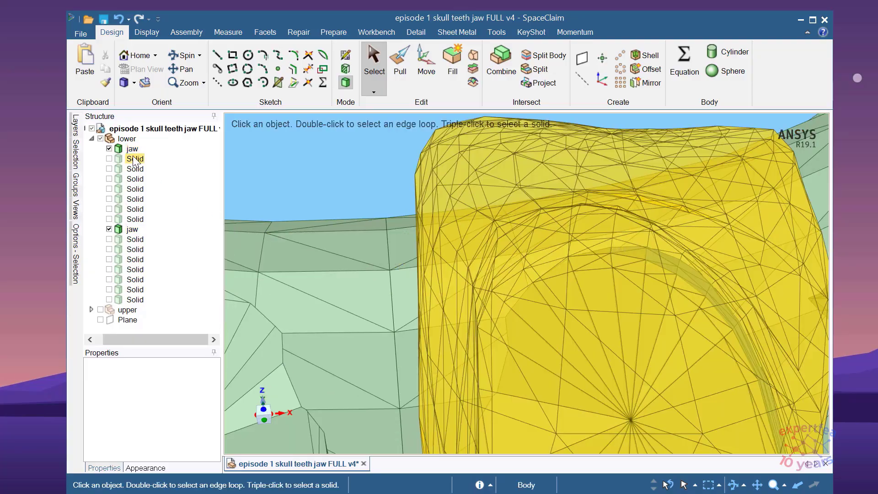
Combine the two jaw halves into one body, using the half on the positive-X side as the target.
{"action": "scroll", "coordinate": [397, 244], "scroll_direction": "down", "scroll_amount": 3}
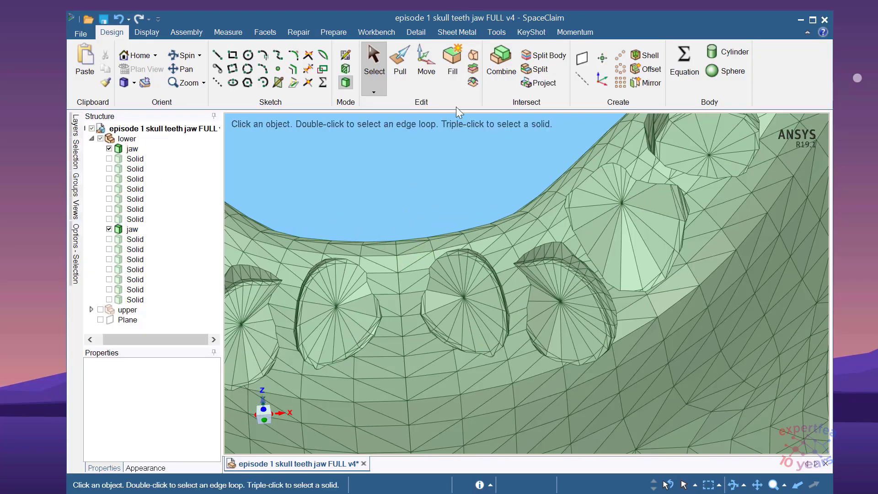
{"action": "left_click", "coordinate": [500, 58]}
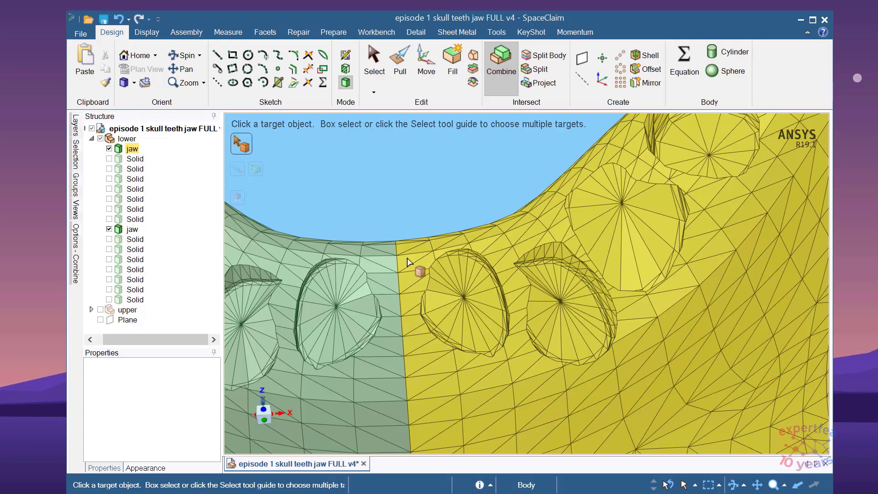
{"action": "left_click", "coordinate": [408, 262]}
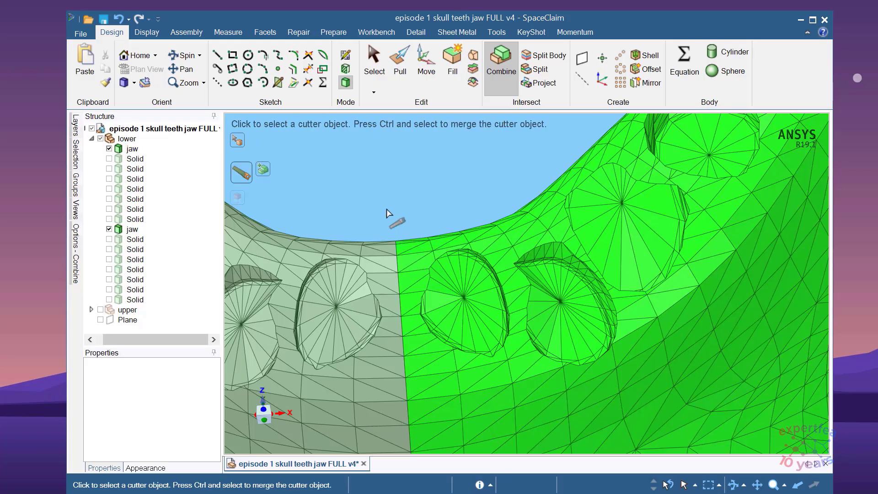
{"action": "key", "text": "ctrl"}
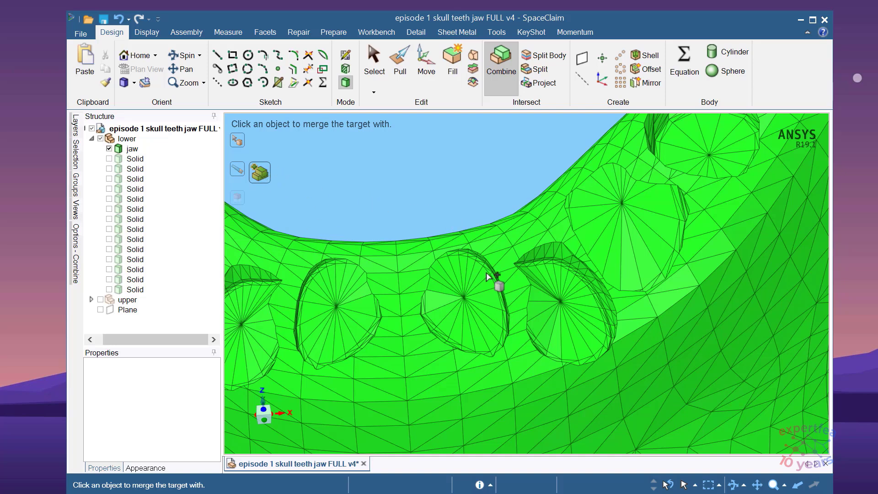
Leave the Combine tool and examine the tooth sockets and the overall shape of the merged lower jaw.
{"action": "key", "text": "Escape"}
{"action": "scroll", "coordinate": [425, 288], "scroll_direction": "down", "scroll_amount": 3}
{"action": "scroll", "coordinate": [424, 292], "scroll_direction": "up", "scroll_amount": 4}
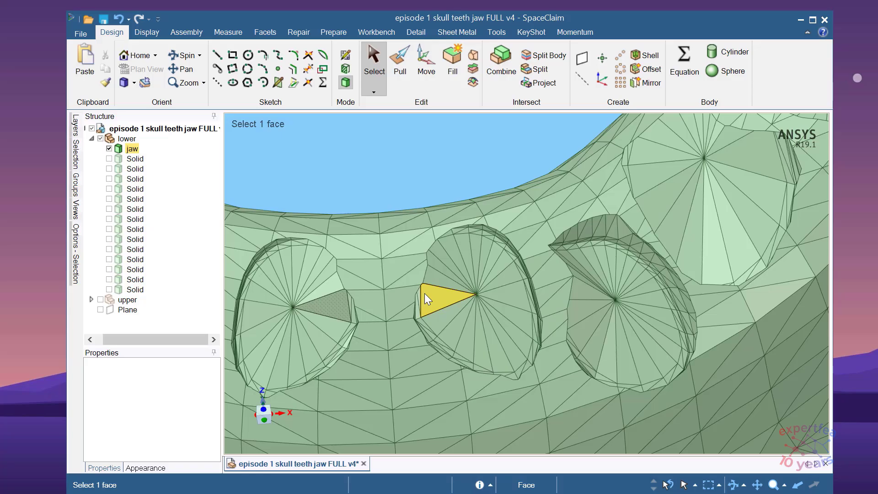
{"action": "triple_click", "coordinate": [429, 296]}
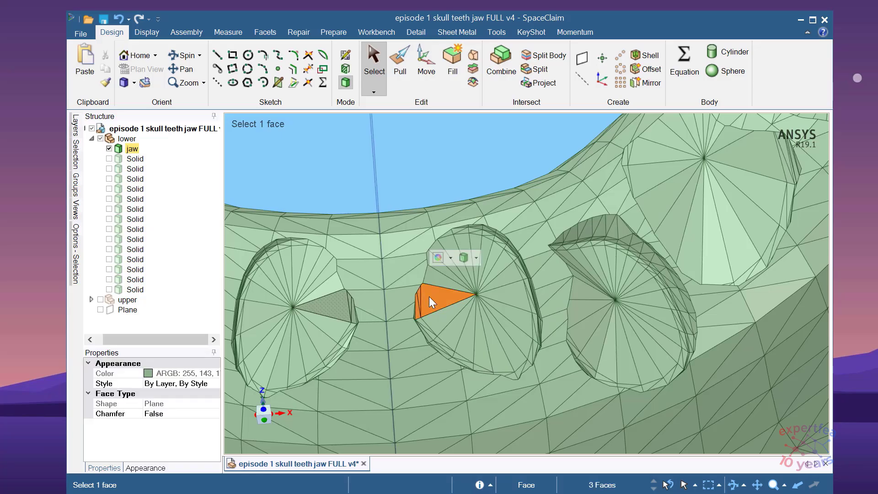
{"action": "scroll", "coordinate": [391, 292], "scroll_direction": "down", "scroll_amount": 6}
{"action": "middle_click_drag", "start_coordinate": [488, 344], "coordinate": [577, 341]}
{"action": "left_click", "coordinate": [405, 276]}
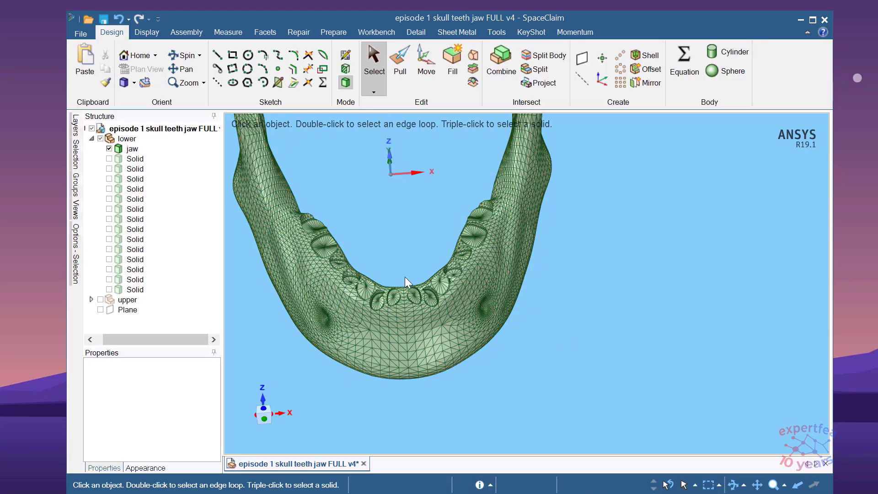
Show all hidden bodies so that the complete skull with both jaws and all teeth is displayed.
{"action": "right_click", "coordinate": [373, 224]}
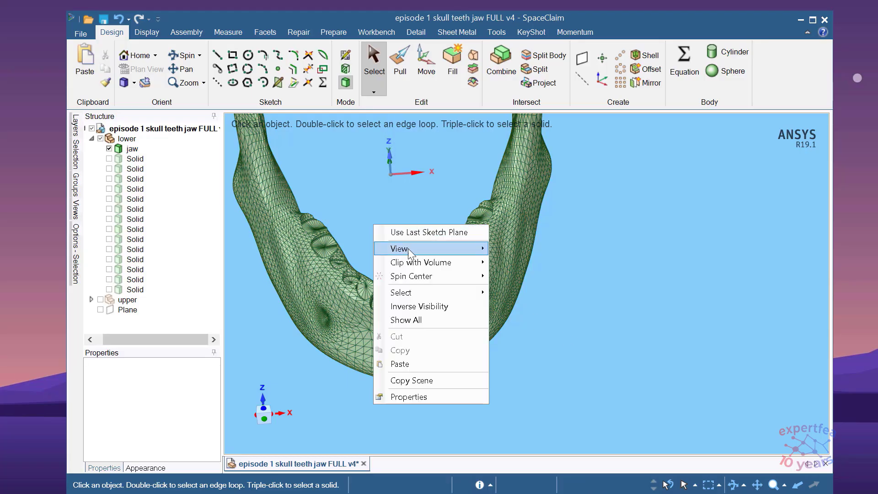
{"action": "left_click", "coordinate": [430, 321]}
{"action": "middle_click_drag", "start_coordinate": [449, 360], "coordinate": [643, 245]}
Examine the upper and lower front teeth at the midline, then the whole skull from the side.
{"action": "scroll", "coordinate": [468, 330], "scroll_direction": "up", "scroll_amount": 4}
{"action": "middle_click_drag", "start_coordinate": [470, 331], "coordinate": [491, 339]}
{"action": "middle_click_drag", "start_coordinate": [535, 300], "coordinate": [499, 374]}
{"action": "scroll", "coordinate": [483, 261], "scroll_direction": "up", "scroll_amount": 3}
{"action": "middle_click_drag", "start_coordinate": [514, 269], "coordinate": [489, 268]}
{"action": "scroll", "coordinate": [506, 150], "scroll_direction": "up", "scroll_amount": 3}
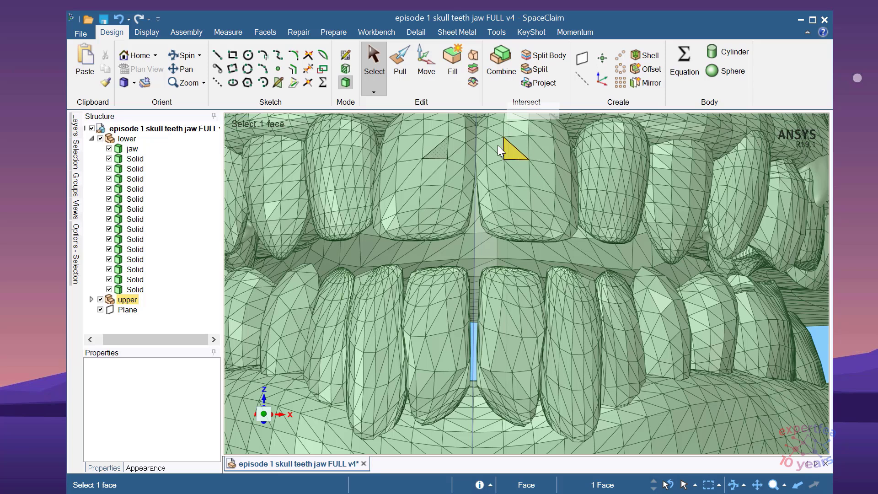
{"action": "left_click", "coordinate": [494, 158]}
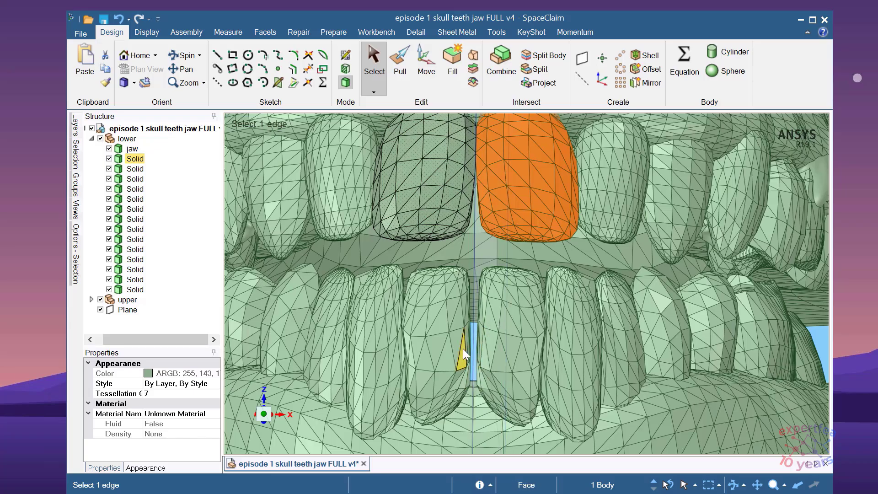
{"action": "scroll", "coordinate": [462, 350], "scroll_direction": "down", "scroll_amount": 6}
{"action": "left_click", "coordinate": [719, 343]}
{"action": "scroll", "coordinate": [409, 286], "scroll_direction": "down", "scroll_amount": 6}
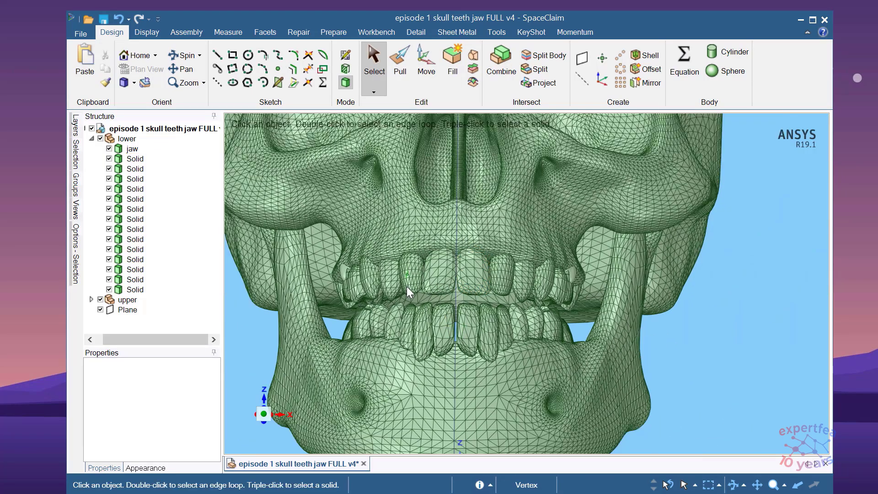
{"action": "middle_click_drag", "start_coordinate": [566, 352], "coordinate": [487, 333]}
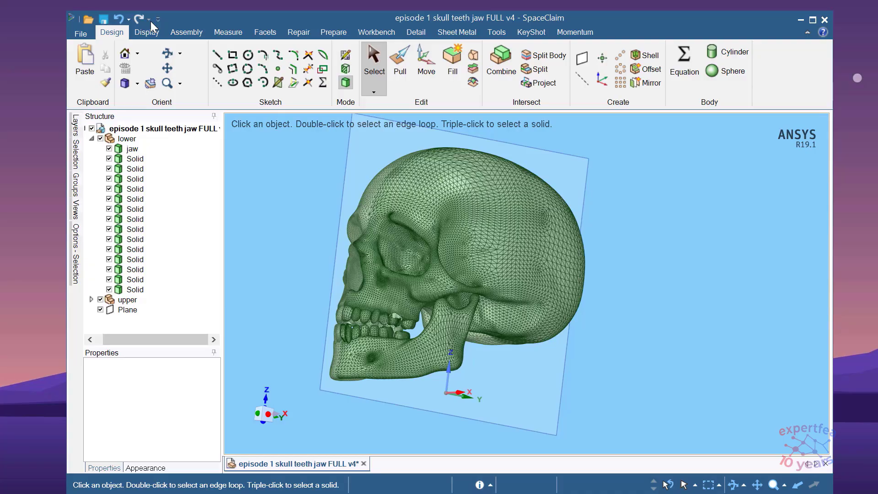
Save the design and detect the interferences between all bodies of the skull model.
{"action": "left_click", "coordinate": [103, 19]}
{"action": "left_click", "coordinate": [334, 32]}
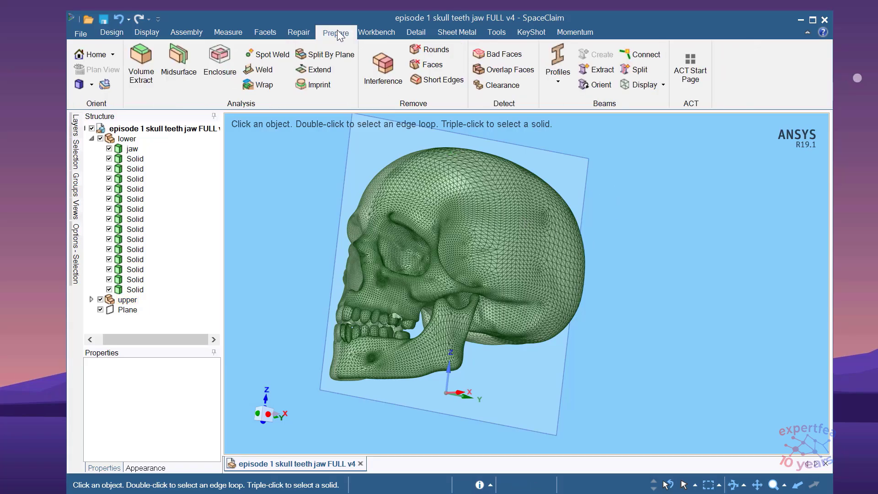
{"action": "left_click", "coordinate": [380, 75]}
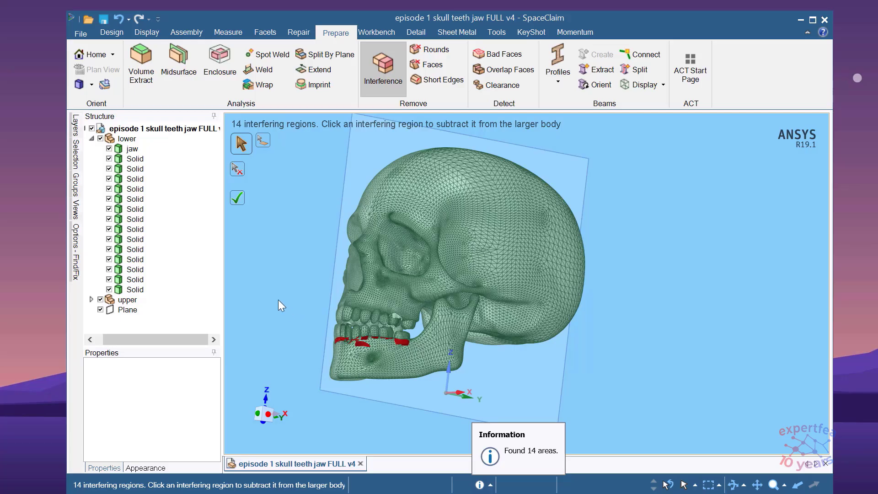
Check the interfering regions between the lower teeth and the jaw, and fix all of them at once.
{"action": "middle_click_drag", "start_coordinate": [293, 299], "coordinate": [393, 303]}
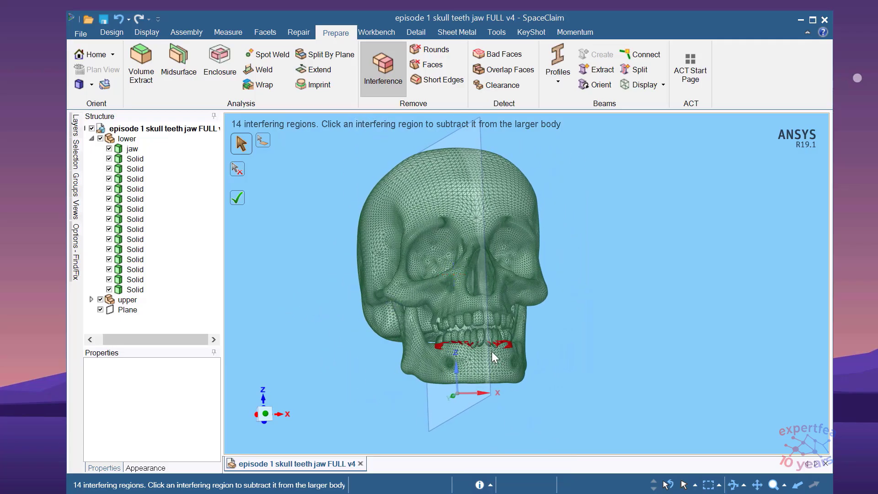
{"action": "scroll", "coordinate": [442, 359], "scroll_direction": "up", "scroll_amount": 5}
{"action": "mouse_move", "coordinate": [423, 328]}
{"action": "middle_mouse_down"}
{"action": "mouse_move", "coordinate": [529, 348]}
{"action": "mouse_move", "coordinate": [449, 363]}
{"action": "mouse_move", "coordinate": [329, 338]}
{"action": "mouse_move", "coordinate": [439, 363]}
{"action": "mouse_move", "coordinate": [418, 330]}
{"action": "mouse_move", "coordinate": [377, 330]}
{"action": "mouse_move", "coordinate": [415, 336]}
{"action": "middle_mouse_up"}
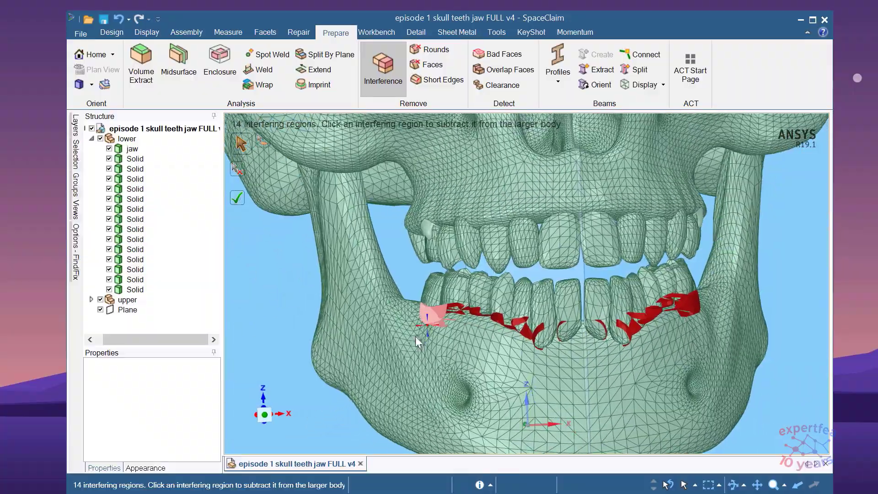
{"action": "left_click", "coordinate": [239, 204]}
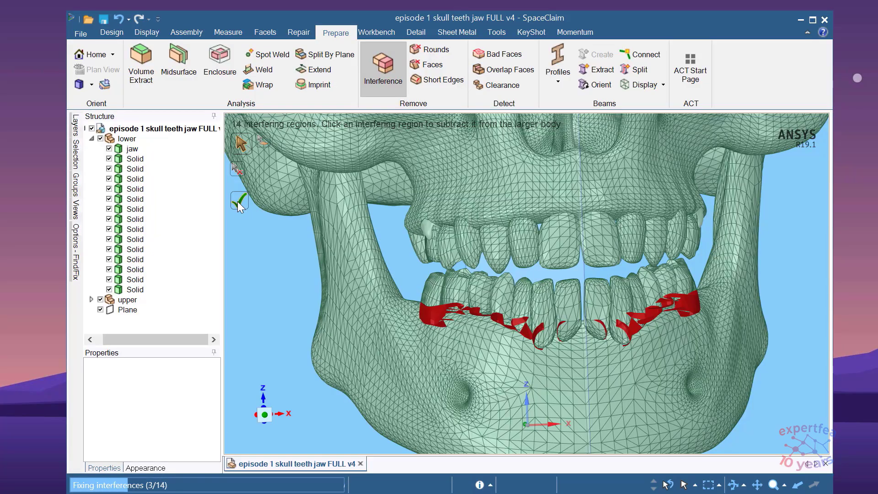
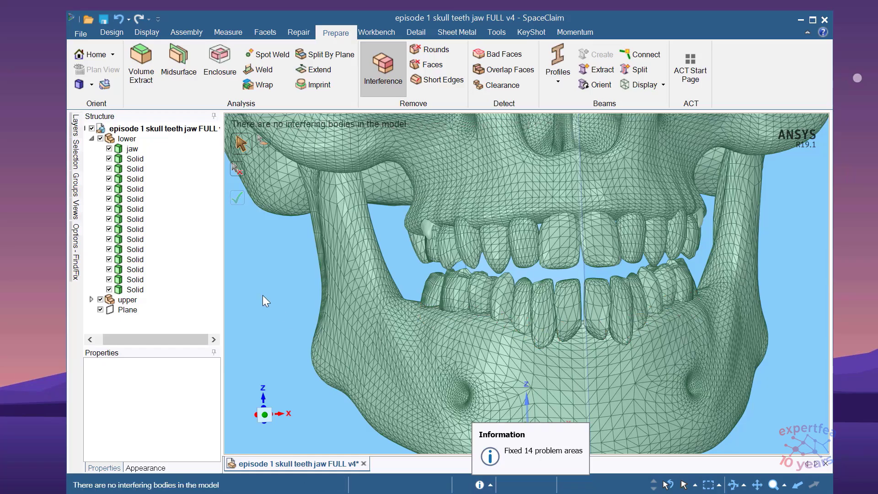
{"action": "key", "text": "Escape"}
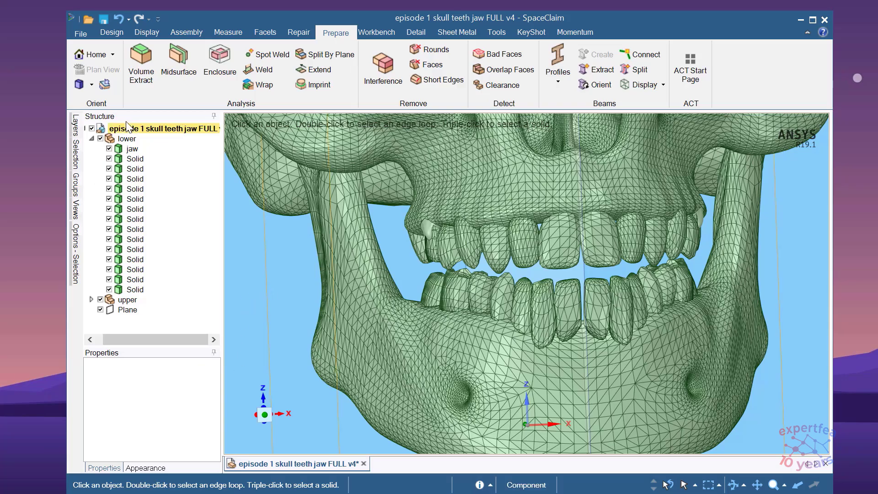
Internalize all components of the top-level skull assembly.
{"action": "left_click", "coordinate": [80, 34]}
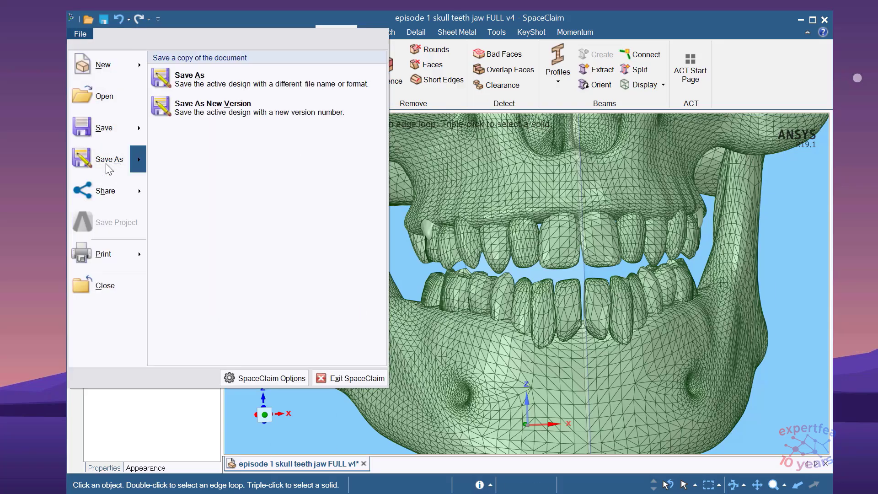
{"action": "key", "text": "Escape"}
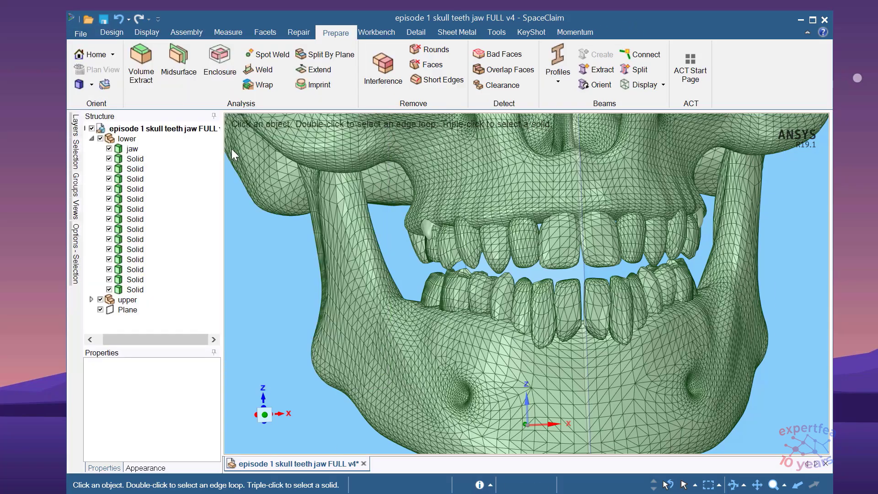
{"action": "right_click", "coordinate": [138, 129]}
{"action": "mouse_move", "coordinate": [245, 278]}
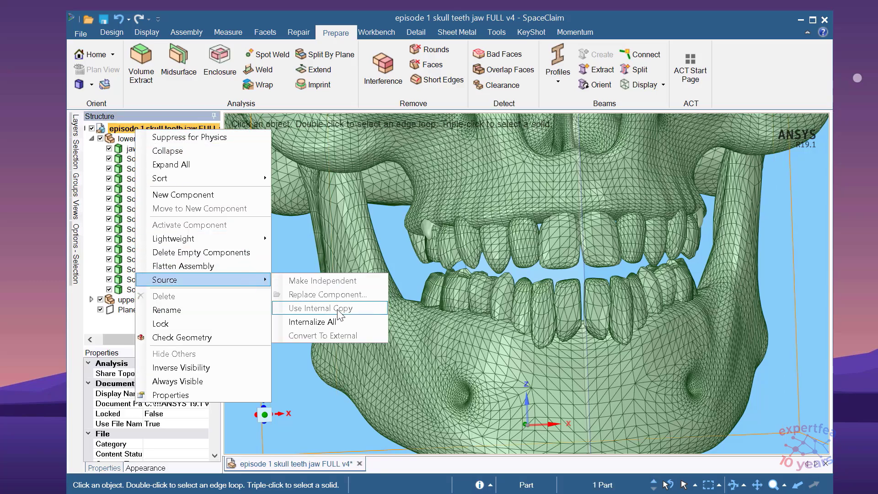
{"action": "left_click", "coordinate": [342, 322]}
Save the design as a new file named "episode 1 skull teeth jaw FULL v5".
{"action": "left_click", "coordinate": [81, 34]}
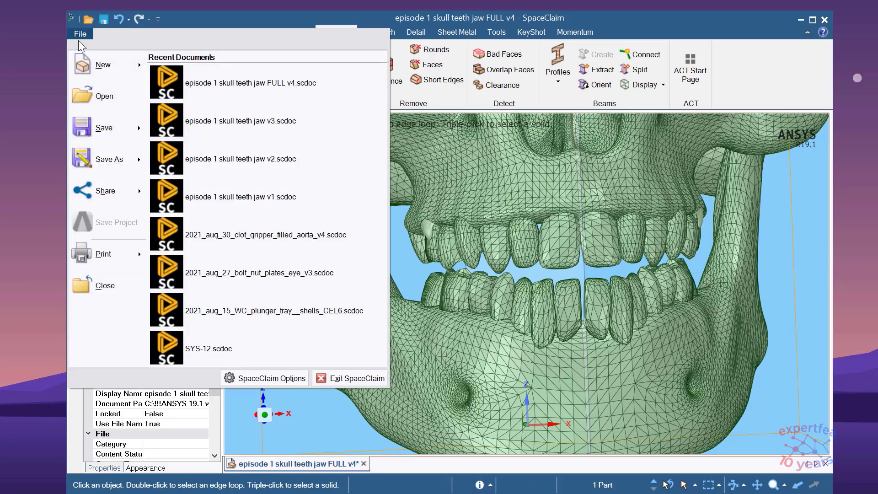
{"action": "mouse_move", "coordinate": [108, 160]}
{"action": "left_click", "coordinate": [227, 90]}
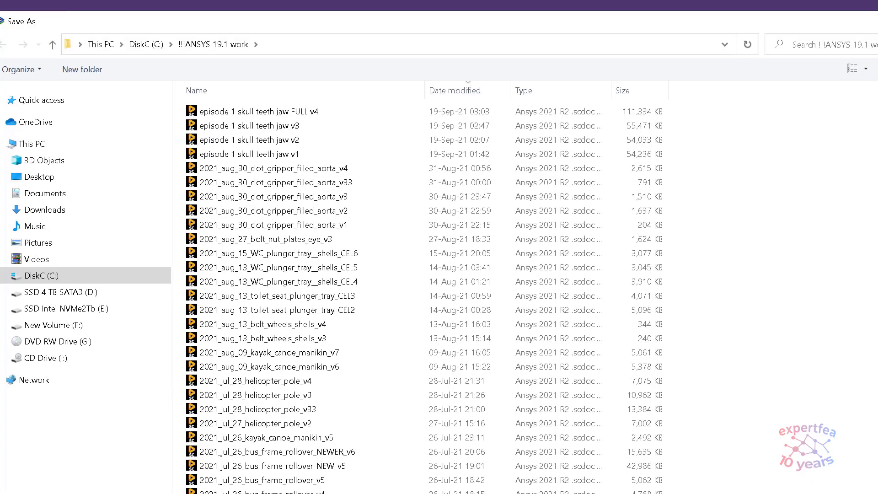
{"action": "key", "text": "Return"}
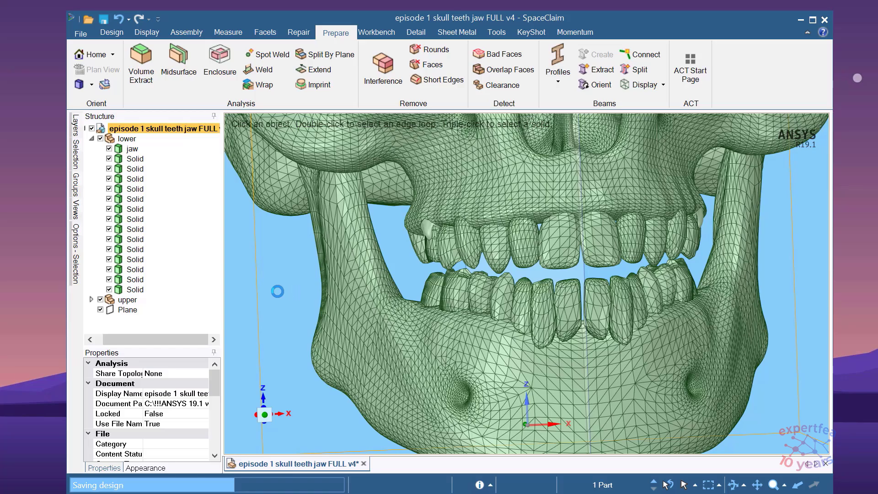
Hide the midline plane and collapse the lower component in the structure tree.
{"action": "scroll", "coordinate": [360, 282], "scroll_direction": "down", "scroll_amount": 5}
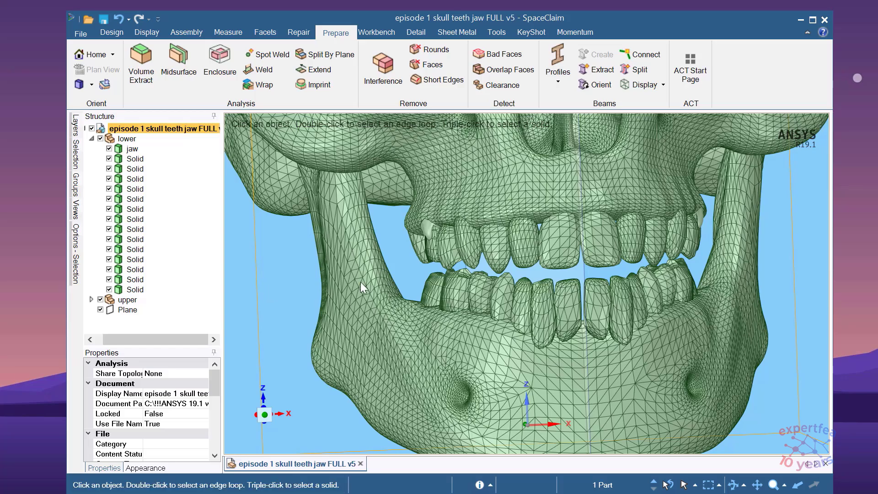
{"action": "mouse_move", "coordinate": [583, 293]}
{"action": "middle_mouse_down"}
{"action": "mouse_move", "coordinate": [533, 280]}
{"action": "mouse_move", "coordinate": [573, 299]}
{"action": "middle_mouse_up"}
{"action": "scroll", "coordinate": [574, 307], "scroll_direction": "down", "scroll_amount": 5}
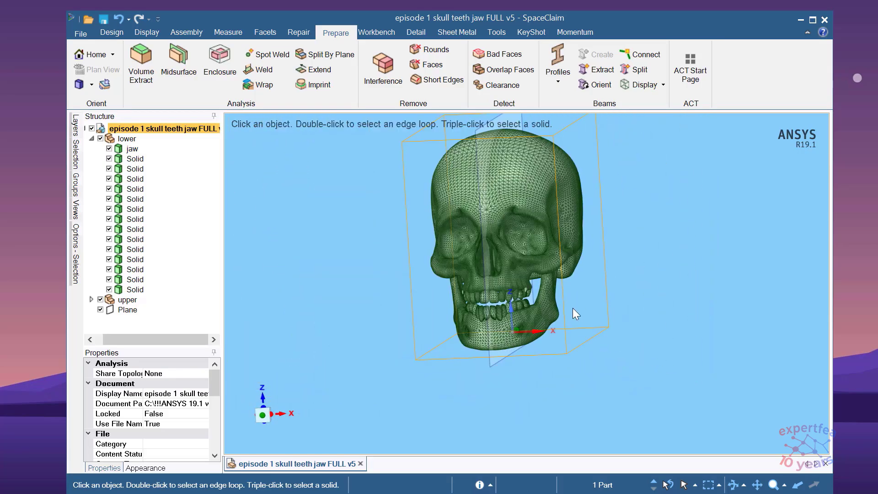
{"action": "scroll", "coordinate": [569, 243], "scroll_direction": "up", "scroll_amount": 3}
{"action": "scroll", "coordinate": [555, 312], "scroll_direction": "down", "scroll_amount": 2}
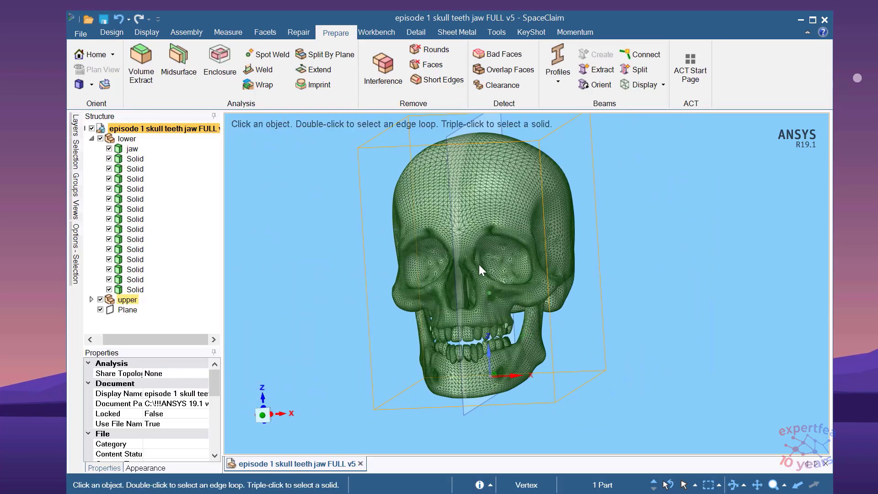
{"action": "scroll", "coordinate": [479, 264], "scroll_direction": "down", "scroll_amount": 3}
{"action": "left_click", "coordinate": [100, 309]}
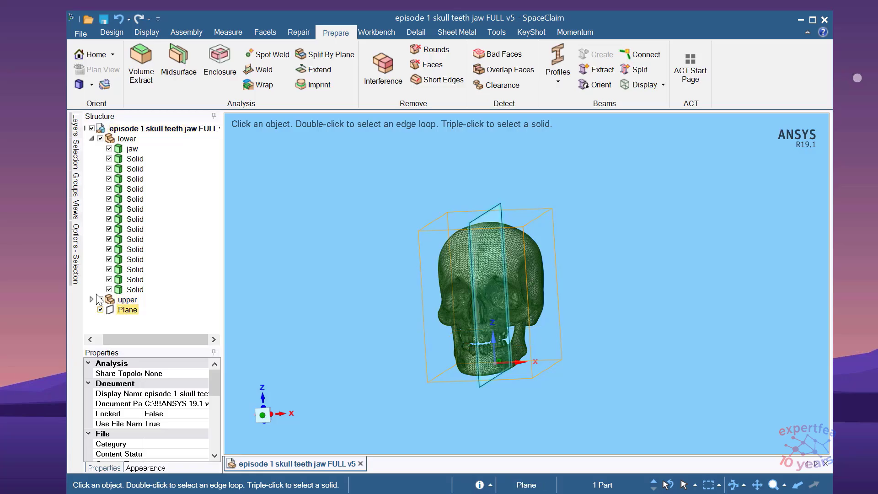
{"action": "left_click", "coordinate": [92, 138]}
Box-select the entire skull to check how many bodies it contains, and clear the selection.
{"action": "left_click_drag", "start_coordinate": [426, 178], "coordinate": [581, 405]}
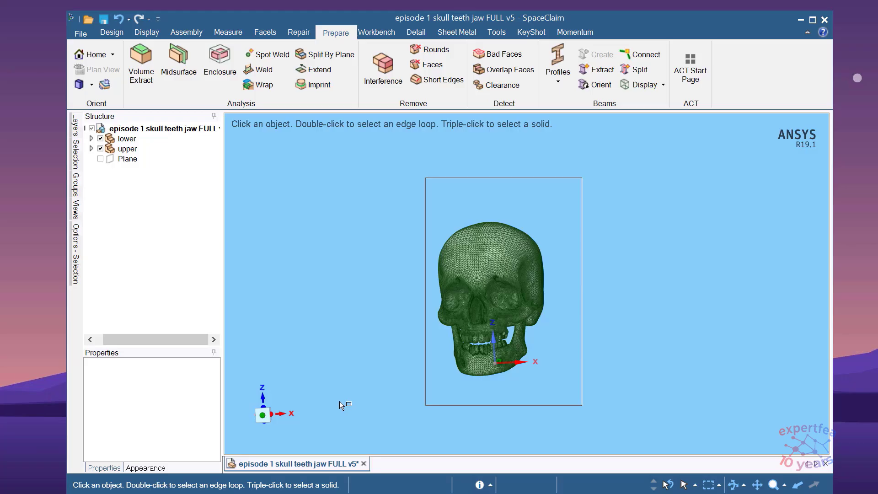
{"action": "left_click", "coordinate": [483, 320]}
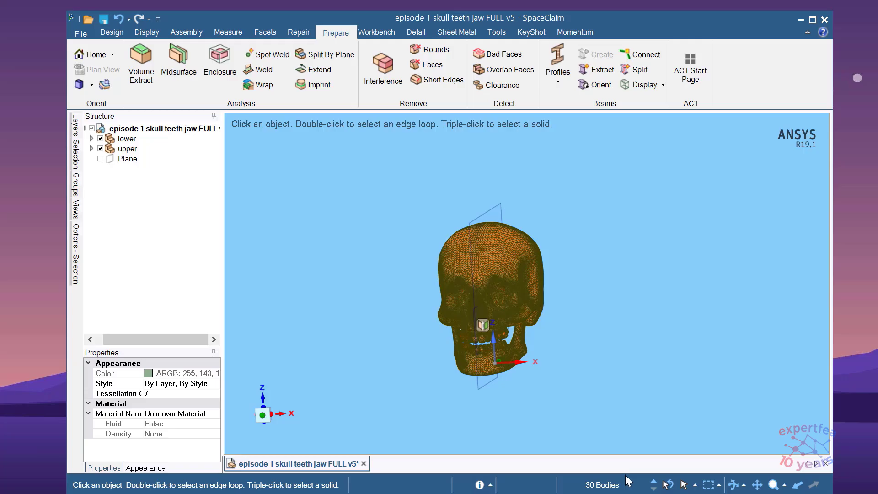
{"action": "left_click", "coordinate": [626, 332]}
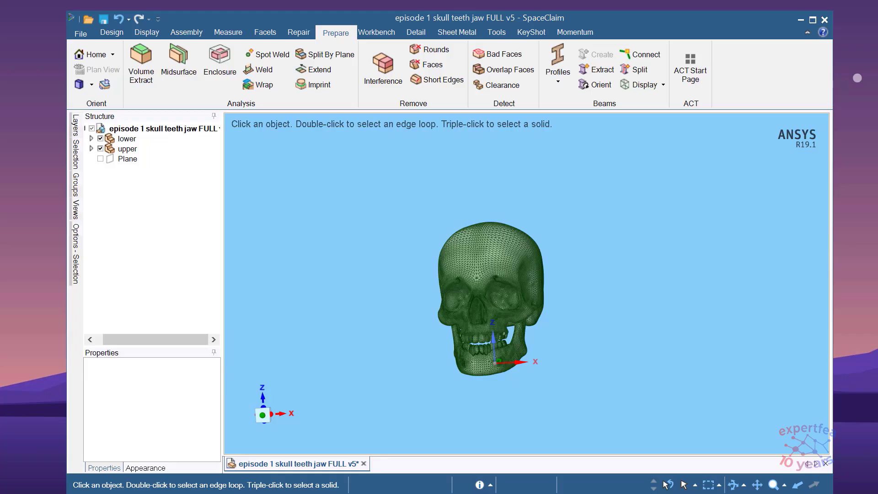
Open the !!!!!SkullV 3D object from the "Episode 2 training, SKULL-JAW" folder in SpaceClaim as a separate document.
{"action": "key", "text": "alt+Tab"}
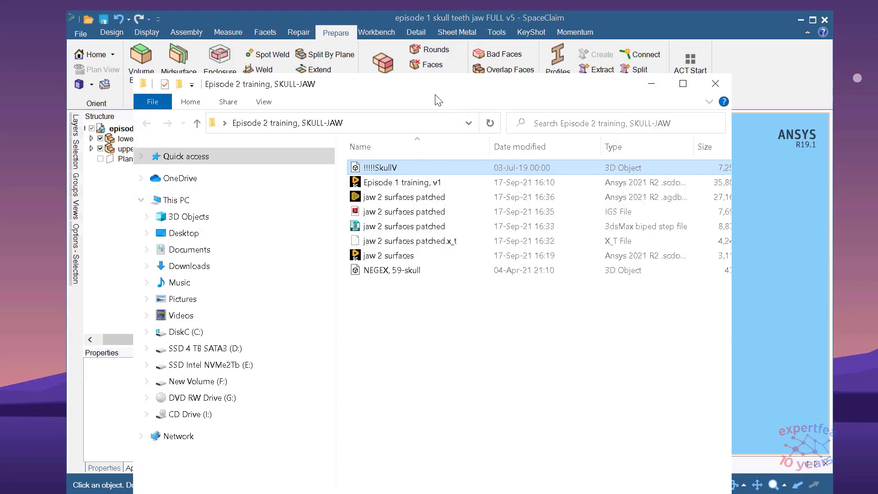
{"action": "left_click_drag", "start_coordinate": [521, 94], "coordinate": [109, 115]}
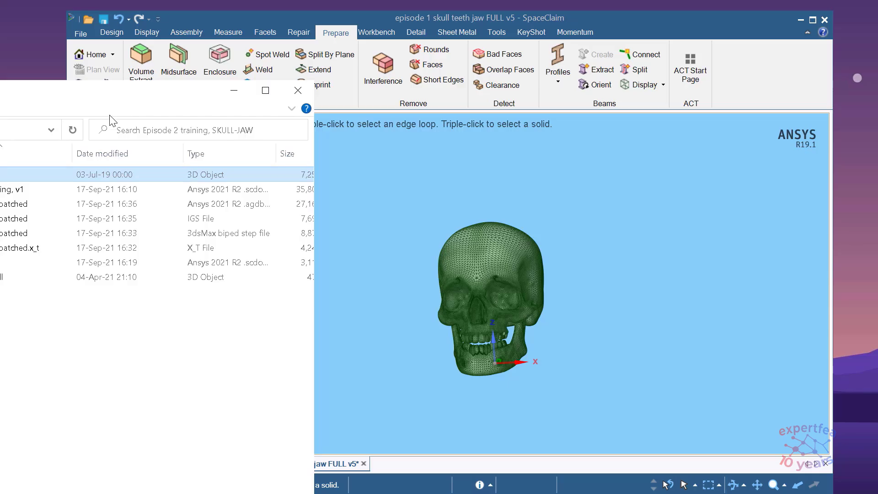
{"action": "left_click_drag", "start_coordinate": [55, 88], "coordinate": [195, 86]}
{"action": "left_click_drag", "start_coordinate": [103, 172], "coordinate": [520, 465]}
{"action": "left_click", "coordinate": [373, 88]}
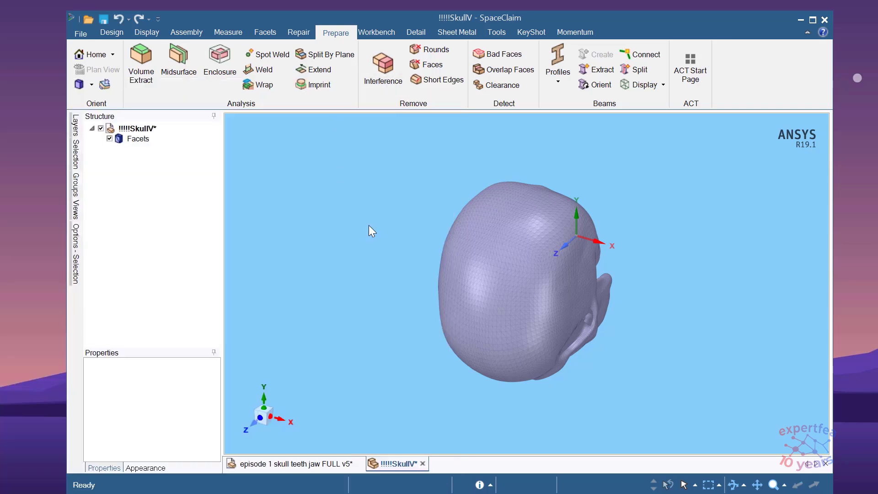
Select all facets of the !!!!!SkullV mesh to check the facet count.
{"action": "left_click_drag", "start_coordinate": [364, 148], "coordinate": [676, 402]}
{"action": "middle_click_drag", "start_coordinate": [676, 402], "coordinate": [651, 320]}
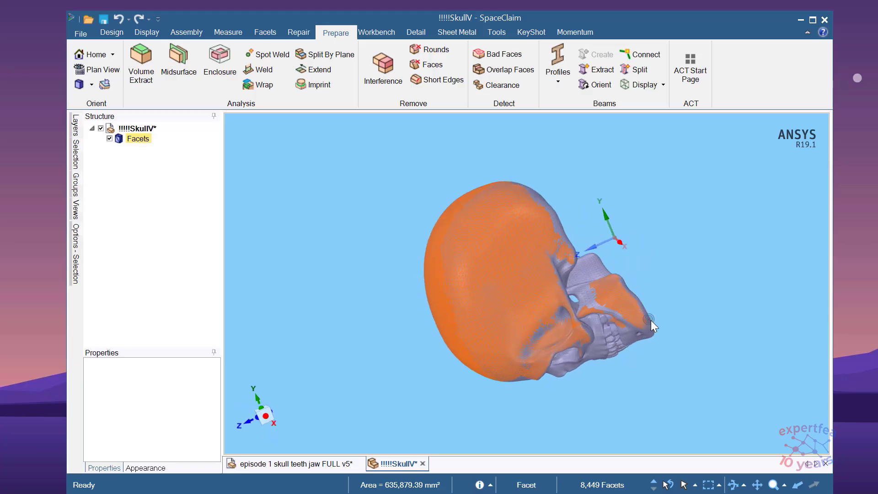
{"action": "right_click", "coordinate": [672, 238]}
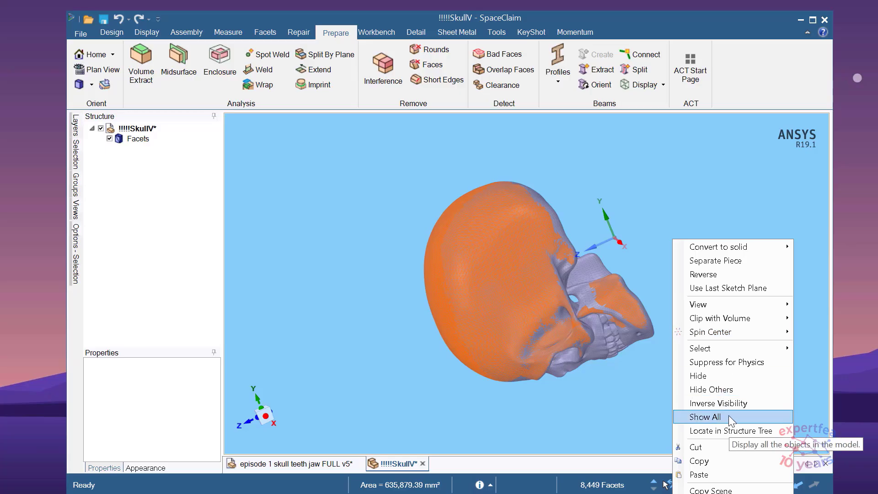
{"action": "mouse_move", "coordinate": [736, 349]}
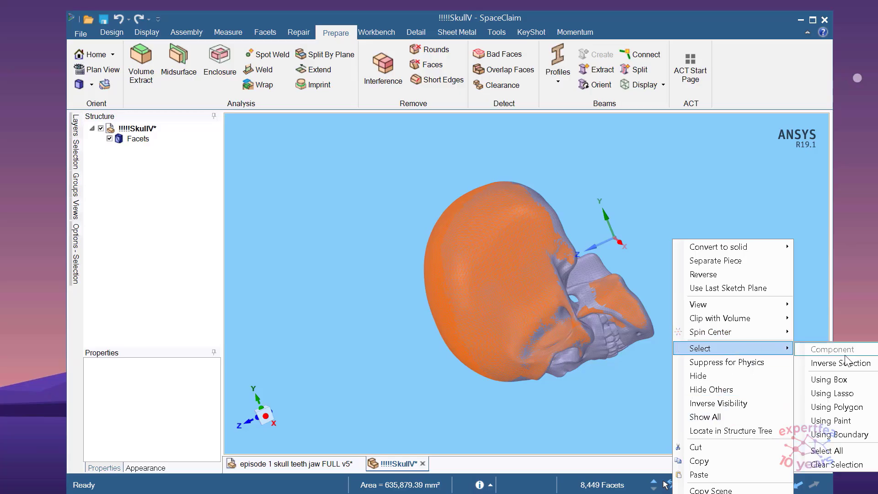
{"action": "left_click", "coordinate": [840, 451]}
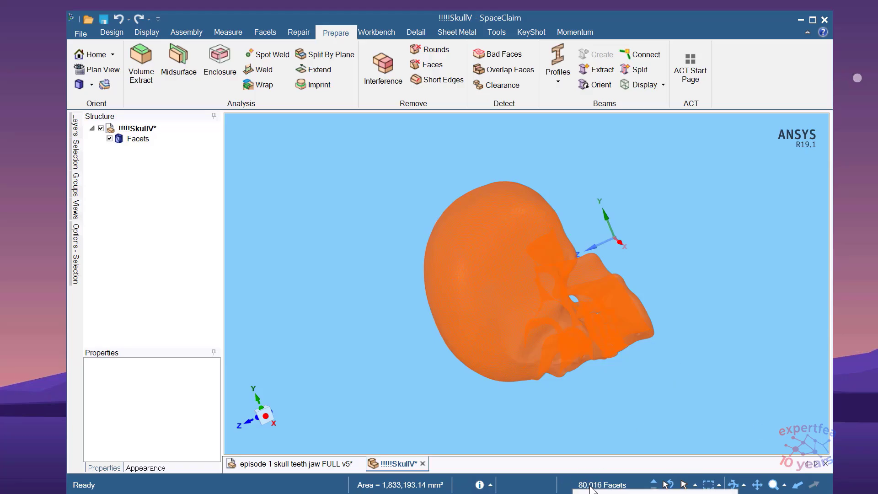
Inspect the !!!!!SkullV mesh from several sides and close its document without saving.
{"action": "mouse_move", "coordinate": [681, 378]}
{"action": "middle_mouse_down"}
{"action": "mouse_move", "coordinate": [666, 241]}
{"action": "mouse_move", "coordinate": [506, 309]}
{"action": "mouse_move", "coordinate": [561, 337]}
{"action": "mouse_move", "coordinate": [442, 279]}
{"action": "mouse_move", "coordinate": [453, 207]}
{"action": "middle_mouse_up"}
{"action": "scroll", "coordinate": [516, 304], "scroll_direction": "up", "scroll_amount": 5}
{"action": "scroll", "coordinate": [589, 313], "scroll_direction": "down", "scroll_amount": 4}
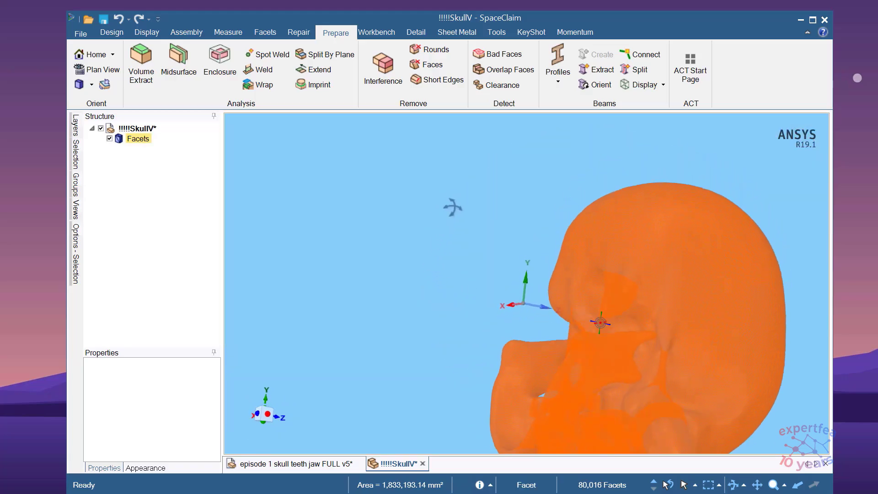
{"action": "scroll", "coordinate": [559, 260], "scroll_direction": "up", "scroll_amount": 2}
{"action": "scroll", "coordinate": [525, 265], "scroll_direction": "down", "scroll_amount": 3}
{"action": "mouse_move", "coordinate": [526, 263]}
{"action": "middle_mouse_down"}
{"action": "mouse_move", "coordinate": [666, 280]}
{"action": "mouse_move", "coordinate": [662, 307]}
{"action": "middle_mouse_up"}
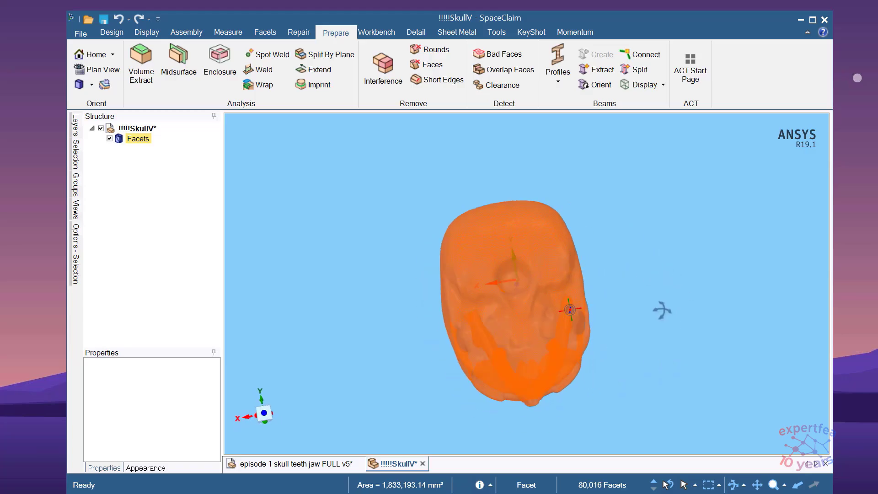
{"action": "left_click", "coordinate": [423, 464]}
{"action": "left_click", "coordinate": [461, 318]}
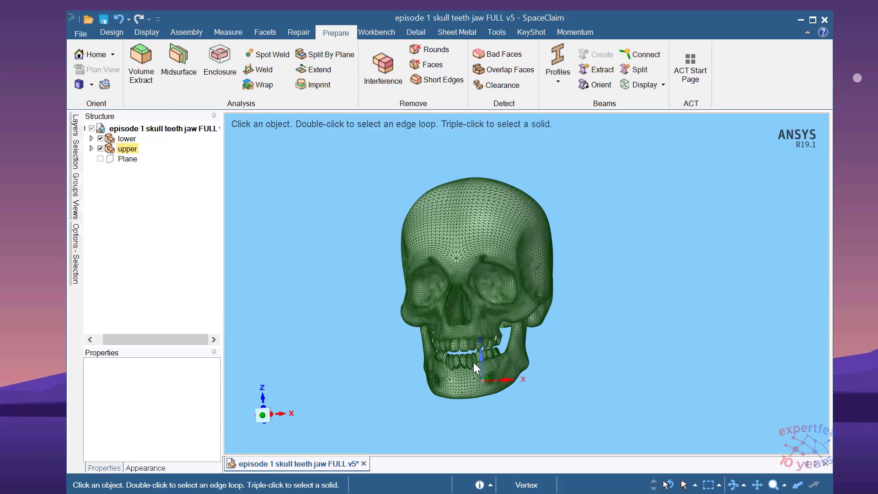
Close SpaceClaim, saving the changes to episode 1 skull teeth jaw FULL v5.
{"action": "scroll", "coordinate": [473, 362], "scroll_direction": "up", "scroll_amount": 3}
{"action": "scroll", "coordinate": [463, 371], "scroll_direction": "down", "scroll_amount": 3}
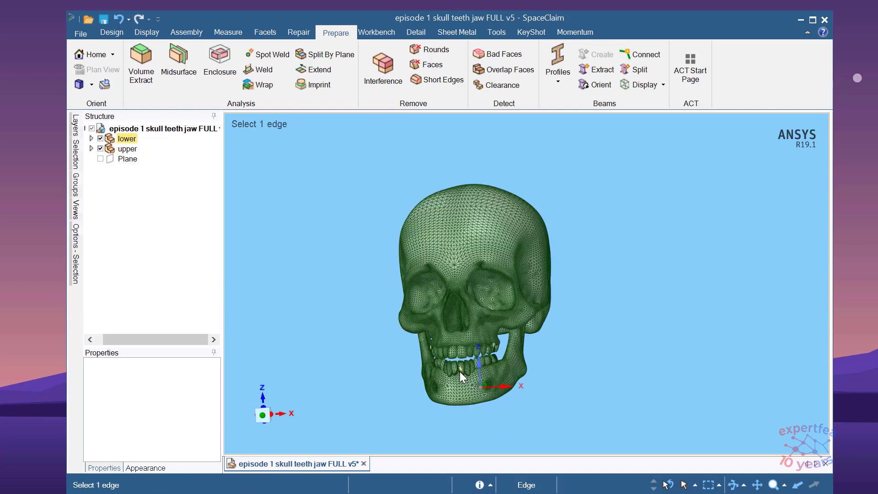
{"action": "middle_click_drag", "start_coordinate": [497, 365], "coordinate": [526, 366]}
{"action": "middle_click_drag", "start_coordinate": [495, 336], "coordinate": [581, 358]}
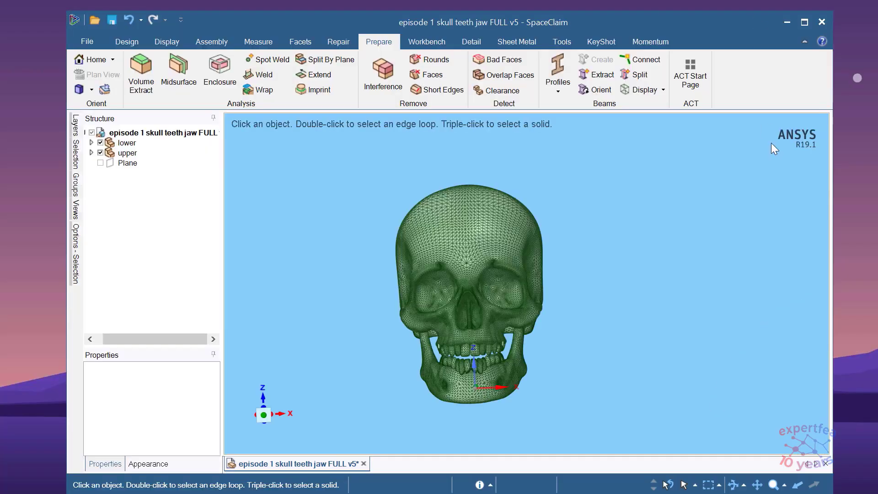
{"action": "left_click", "coordinate": [822, 23]}
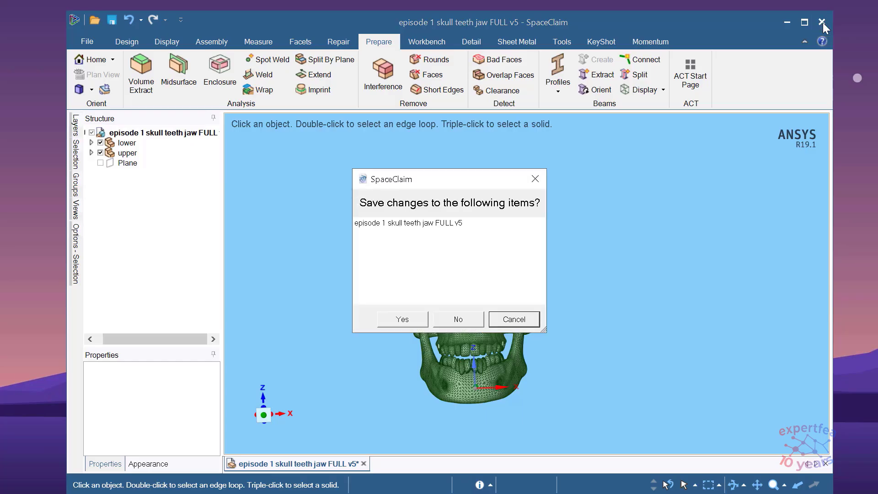
{"action": "left_click", "coordinate": [401, 319]}
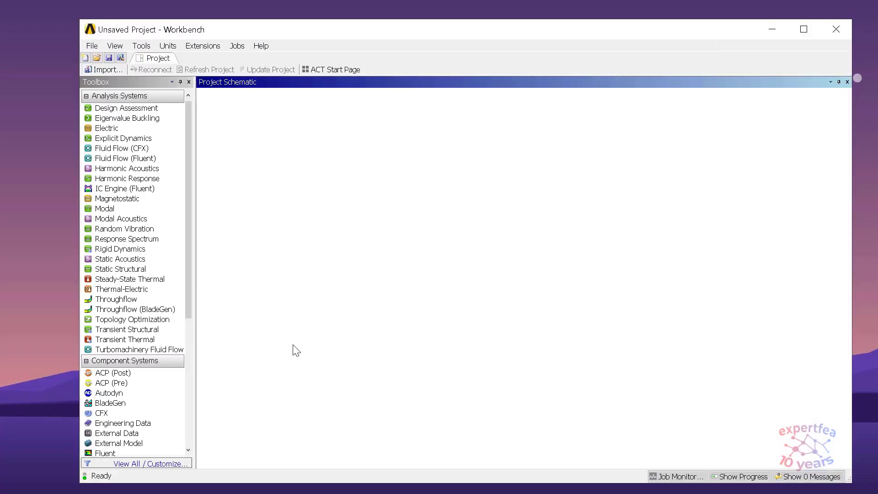
Switch to Workbench, widen its window and add a standalone Explicit Dynamics system to the project schematic.
{"action": "left_click_drag", "start_coordinate": [78, 264], "coordinate": [27, 260]}
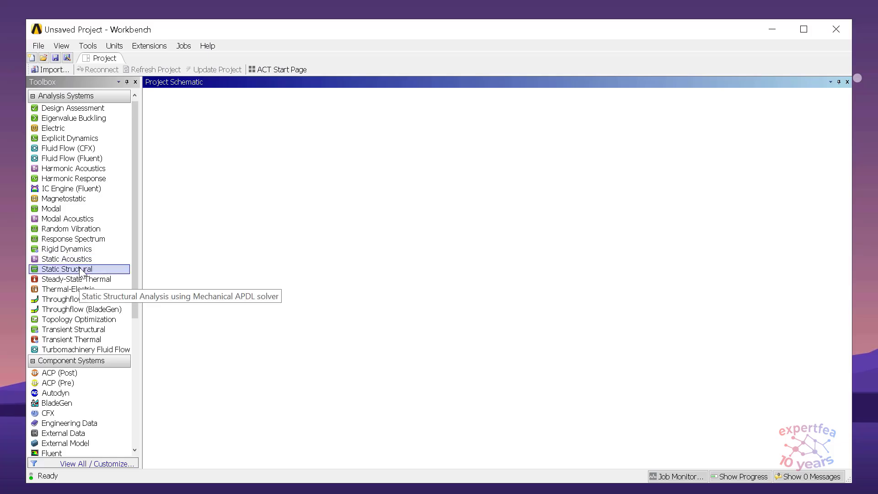
{"action": "left_click_drag", "start_coordinate": [69, 139], "coordinate": [183, 130]}
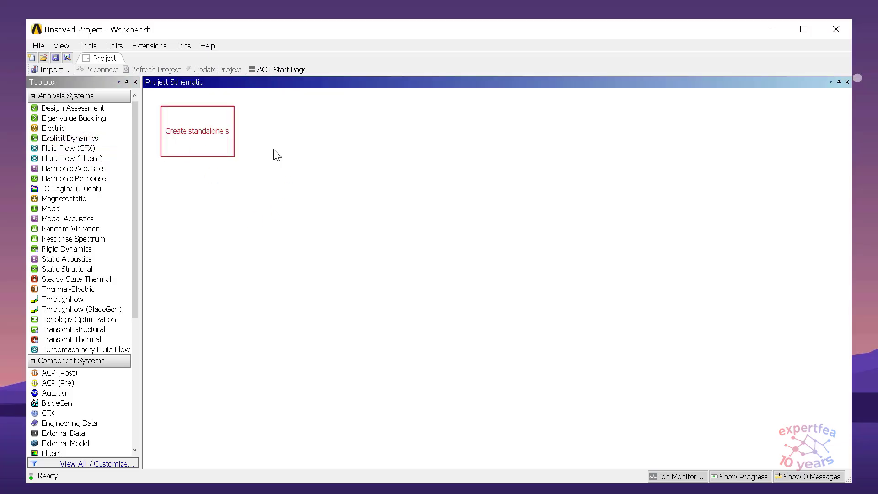
Import episode 1 skull teeth jaw FULL v5 from the !!!ANSYS 19.1 work folder as the Explicit Dynamics geometry.
{"action": "left_click", "coordinate": [255, 148]}
{"action": "right_click", "coordinate": [233, 151]}
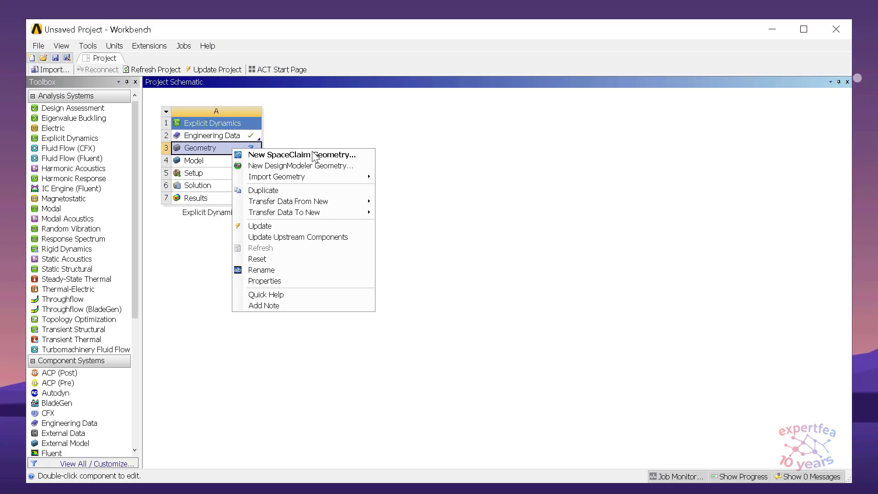
{"action": "mouse_move", "coordinate": [362, 179]}
{"action": "left_click", "coordinate": [416, 176]}
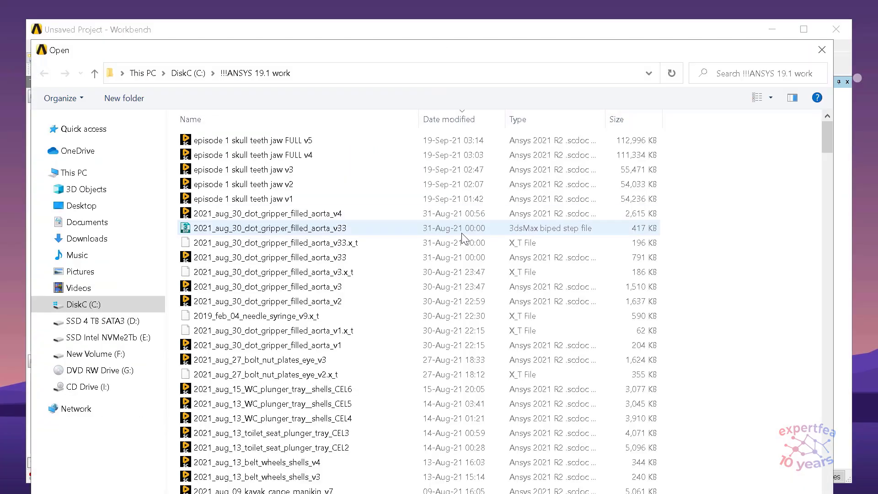
{"action": "left_click", "coordinate": [304, 143]}
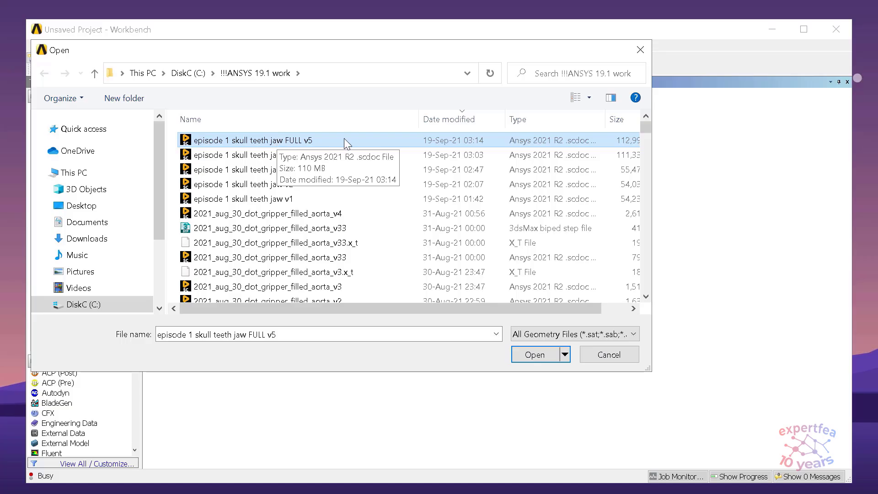
{"action": "left_click_drag", "start_coordinate": [415, 122], "coordinate": [382, 123]}
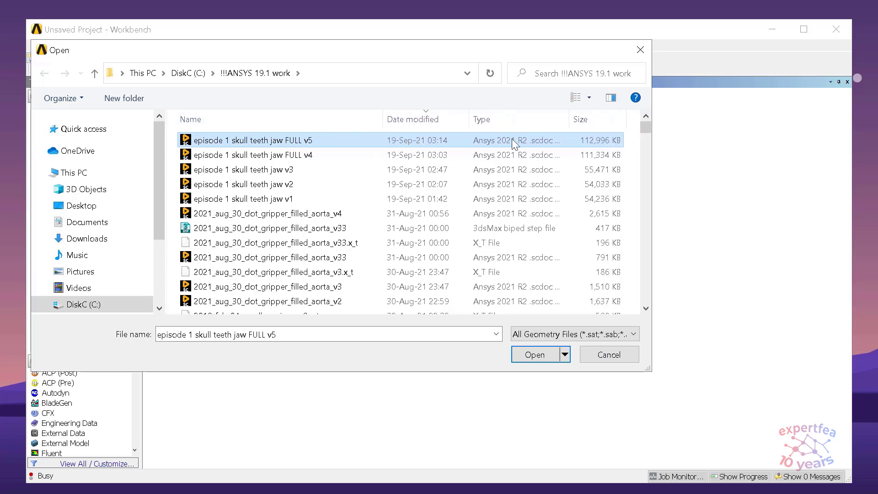
{"action": "left_click_drag", "start_coordinate": [572, 120], "coordinate": [586, 121]}
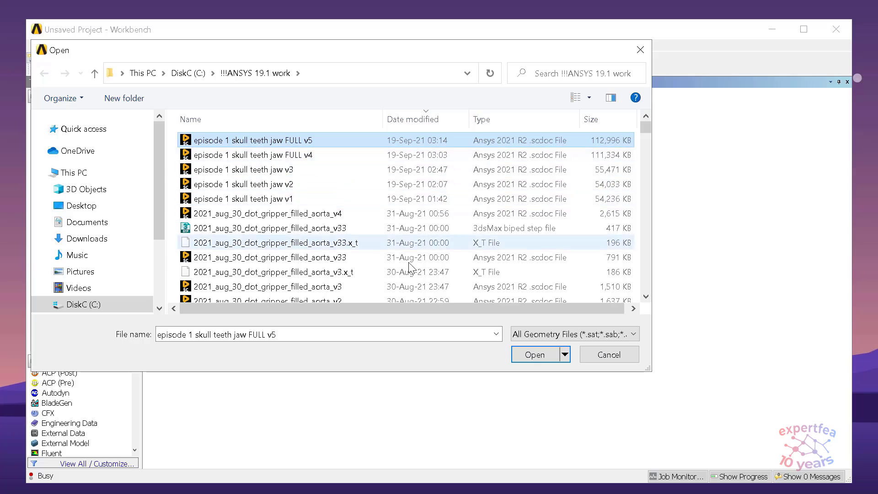
{"action": "left_click", "coordinate": [530, 356]}
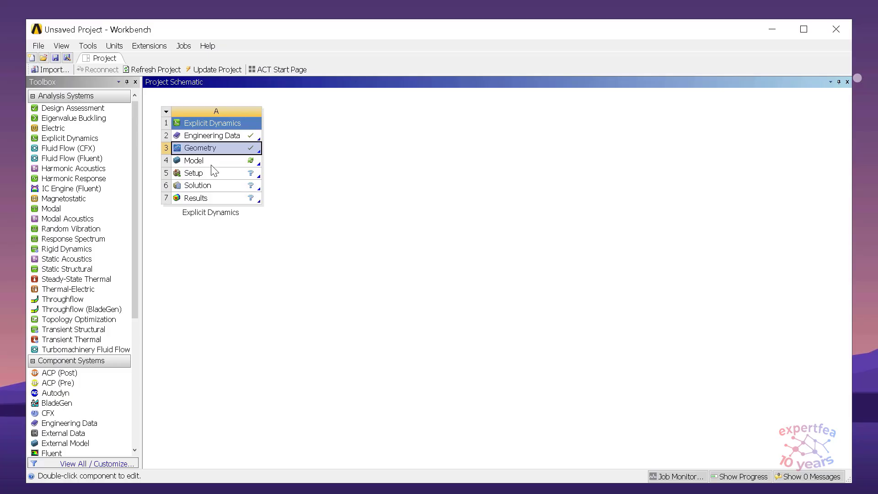
Copy the geometry file's name and rename the Geometry cell as "episode 1 skull teeth jaw FULL v5".
{"action": "left_click", "coordinate": [67, 58]}
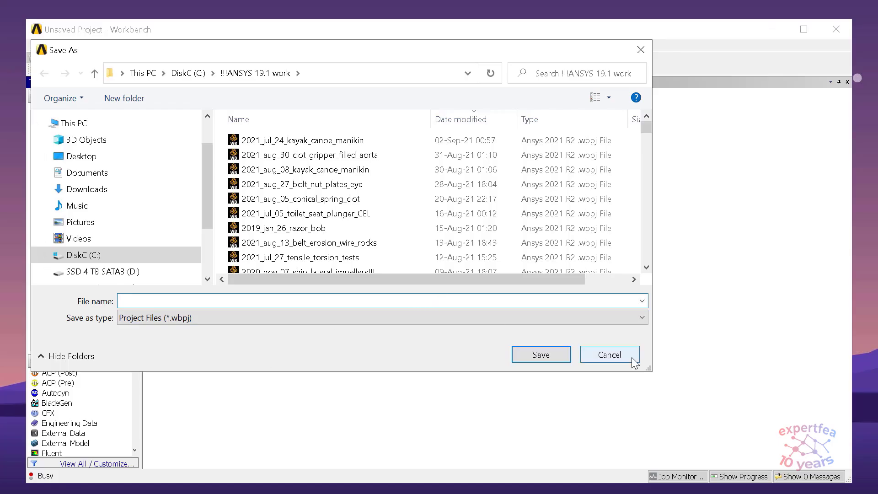
{"action": "left_click", "coordinate": [610, 355]}
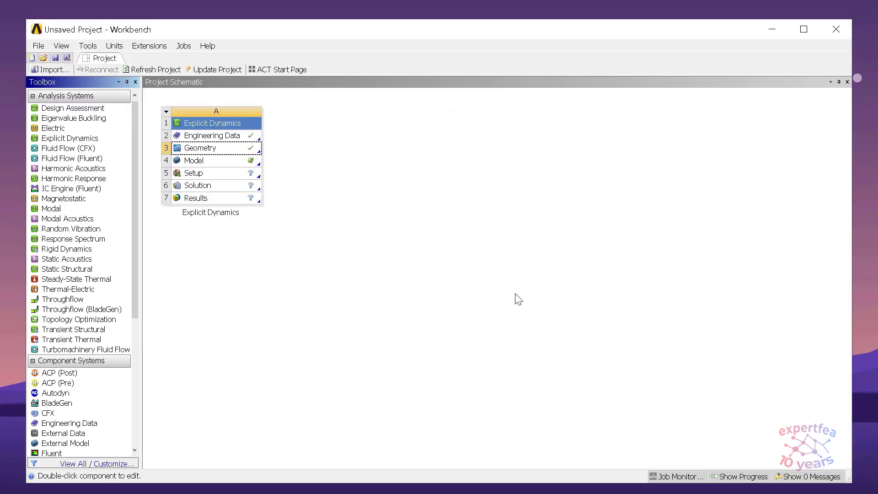
{"action": "right_click", "coordinate": [232, 148]}
{"action": "mouse_move", "coordinate": [368, 178]}
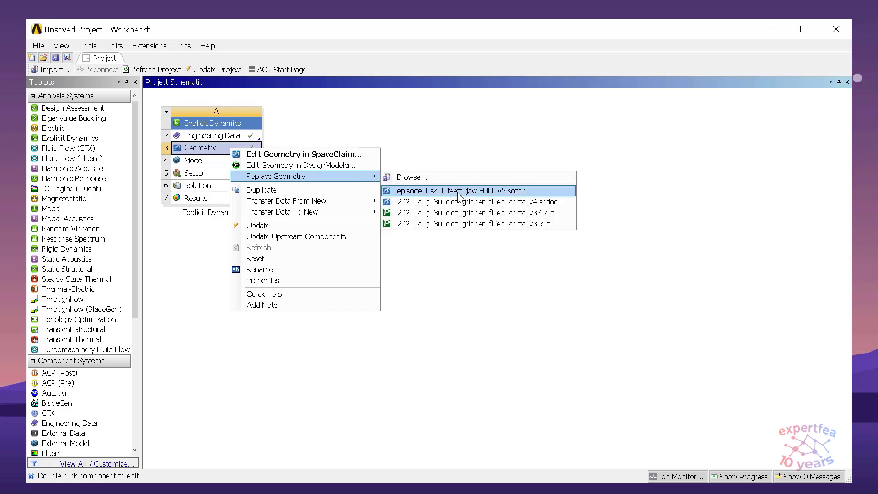
{"action": "left_click", "coordinate": [438, 177]}
{"action": "left_click", "coordinate": [326, 142]}
{"action": "left_click", "coordinate": [324, 139]}
{"action": "key", "text": "ctrl+c"}
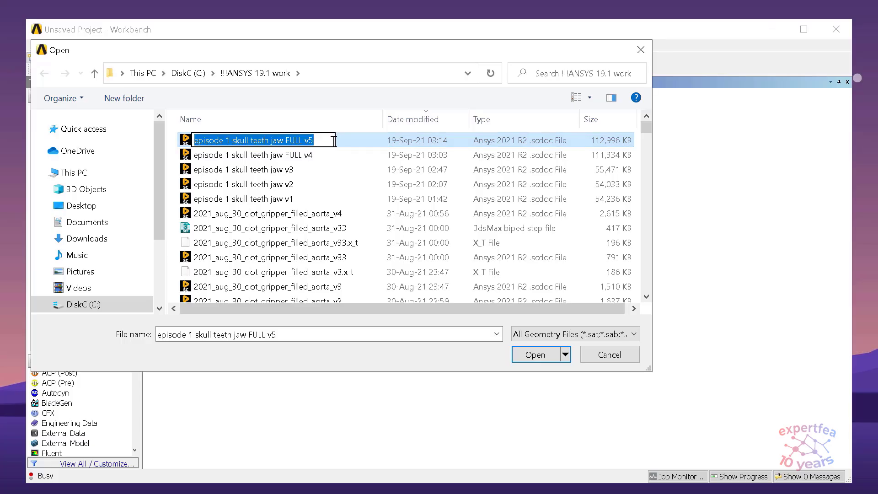
{"action": "left_click", "coordinate": [611, 358]}
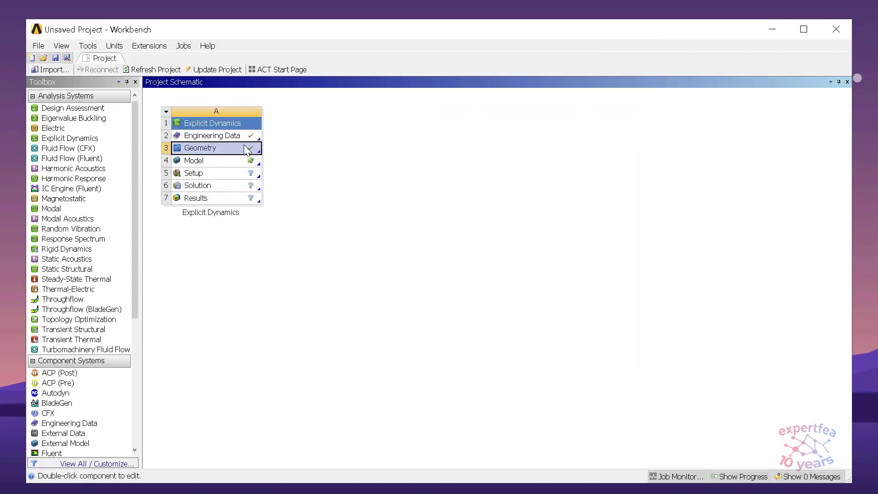
{"action": "left_click", "coordinate": [242, 144]}
{"action": "key", "text": "ctrl+v"}
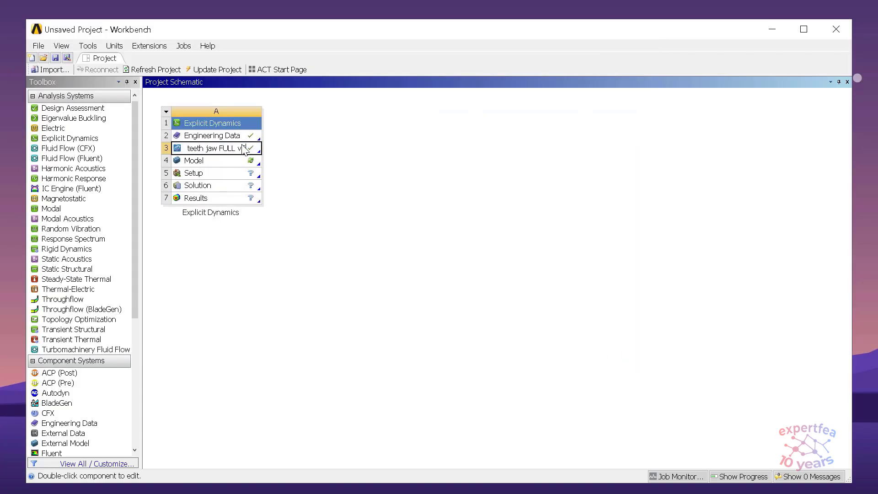
{"action": "key", "text": "Return"}
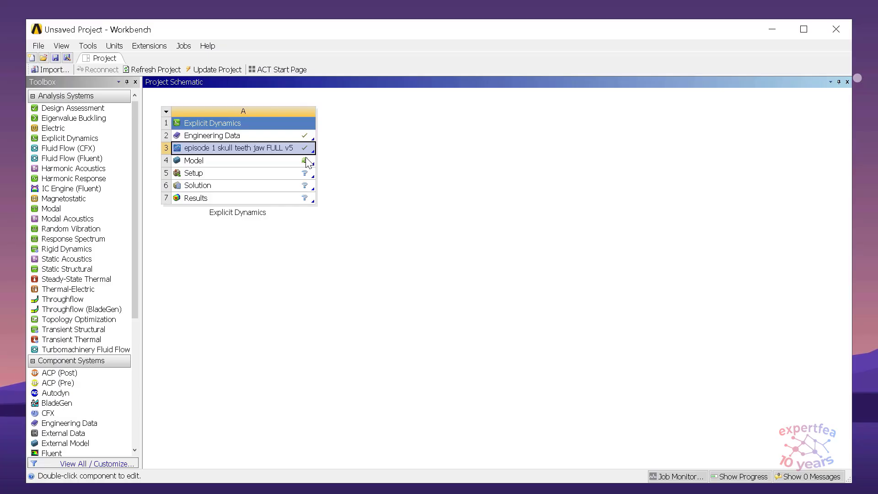
Save the Workbench project as "episode 1 skull teeth jaw FULL v5" in the !!!ANSYS 19.1 work folder.
{"action": "left_click", "coordinate": [67, 58]}
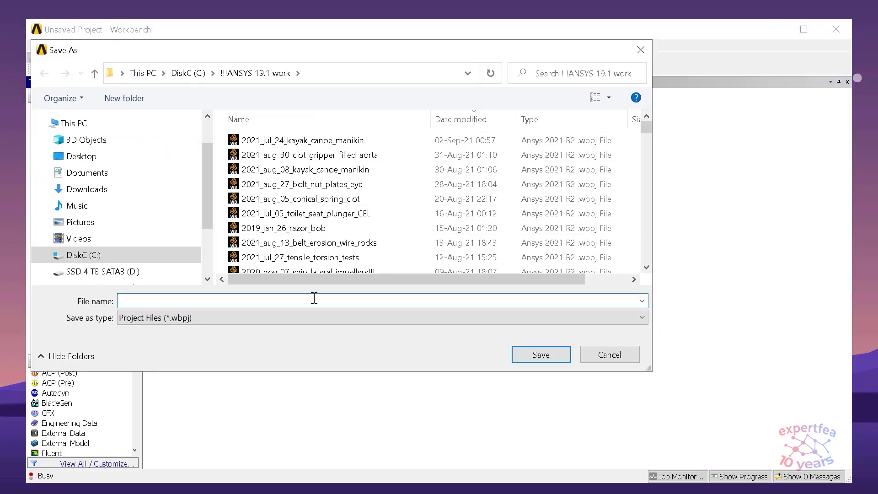
{"action": "key", "text": "ctrl+v"}
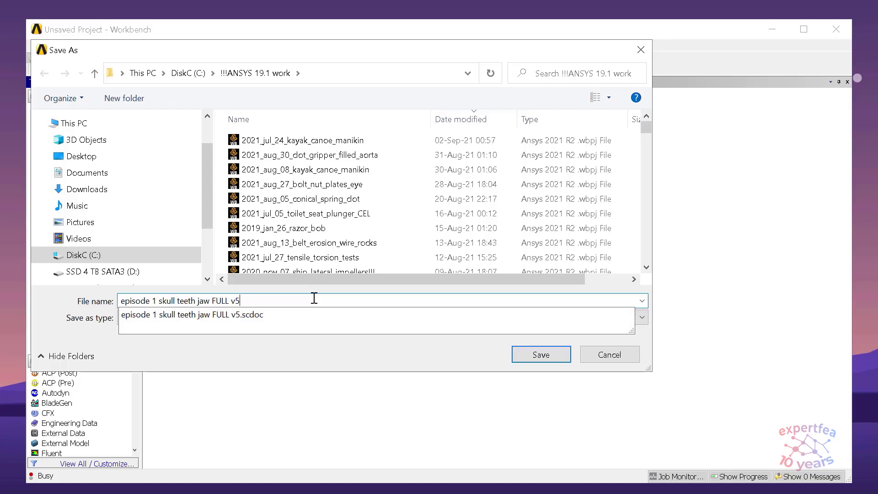
{"action": "key", "text": "Return"}
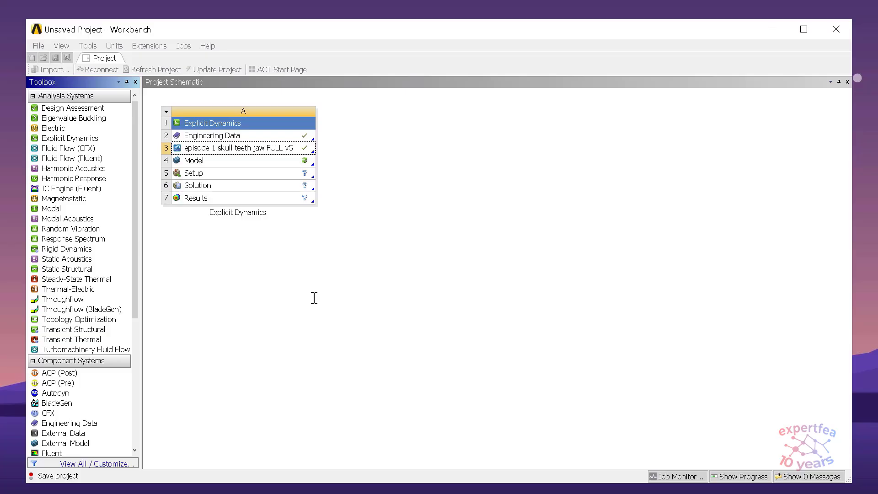
Open the Explicit Dynamics Model in Mechanical and minimize the Workbench window.
{"action": "double_click", "coordinate": [255, 163]}
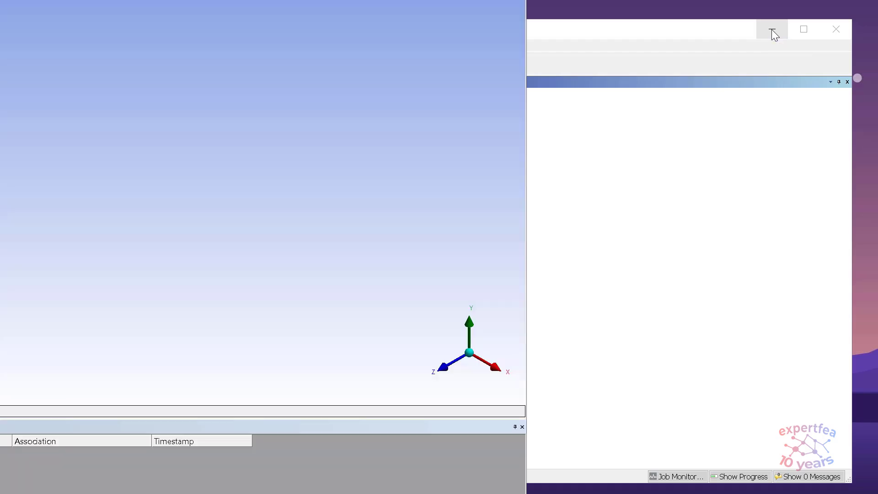
{"action": "left_click", "coordinate": [772, 30]}
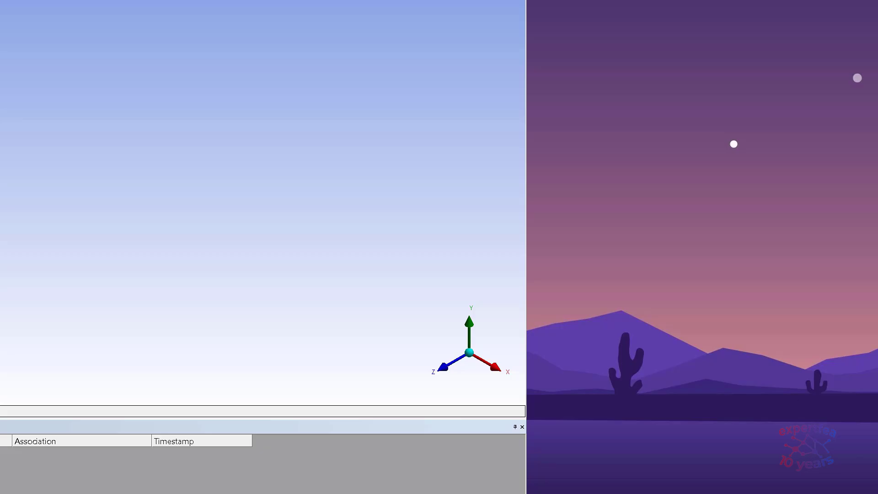
Switch to the file manager and examine the skull files' sizes in the !!!ANSYS 19.1 work folder, sorted by date.
{"action": "key", "text": "alt+Tab"}
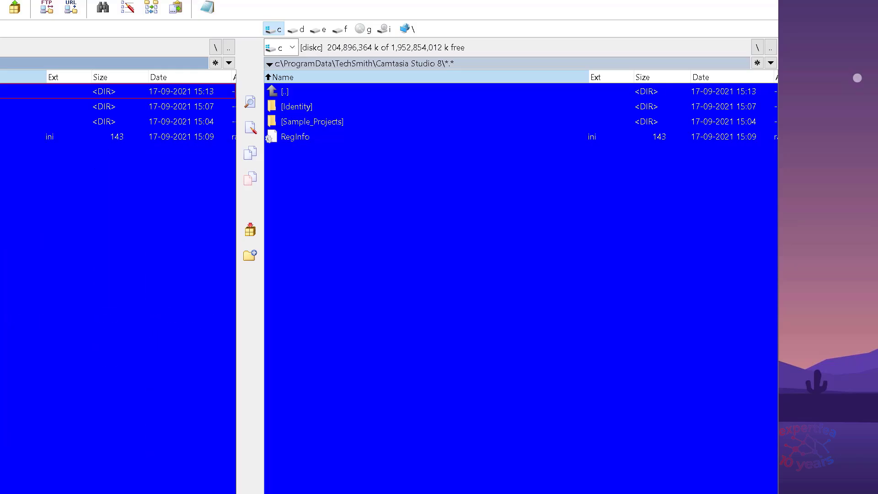
{"action": "left_click", "coordinate": [216, 47]}
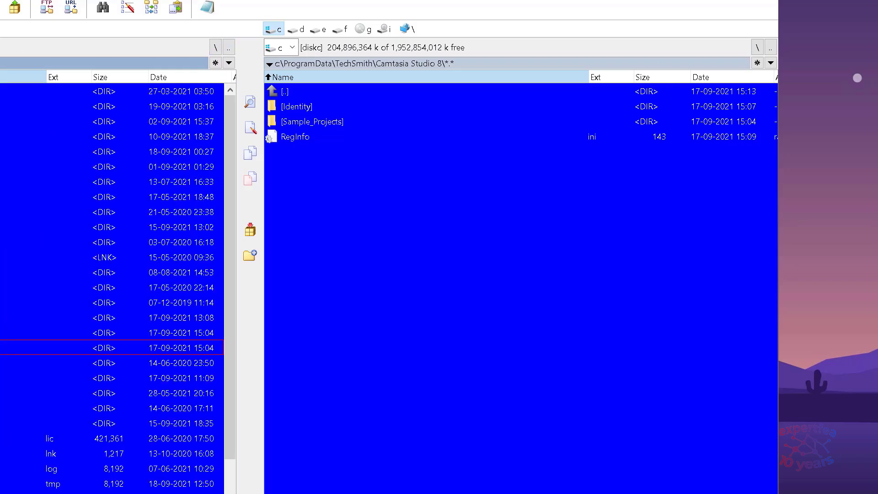
{"action": "left_click", "coordinate": [757, 48]}
{"action": "double_click", "coordinate": [314, 108]}
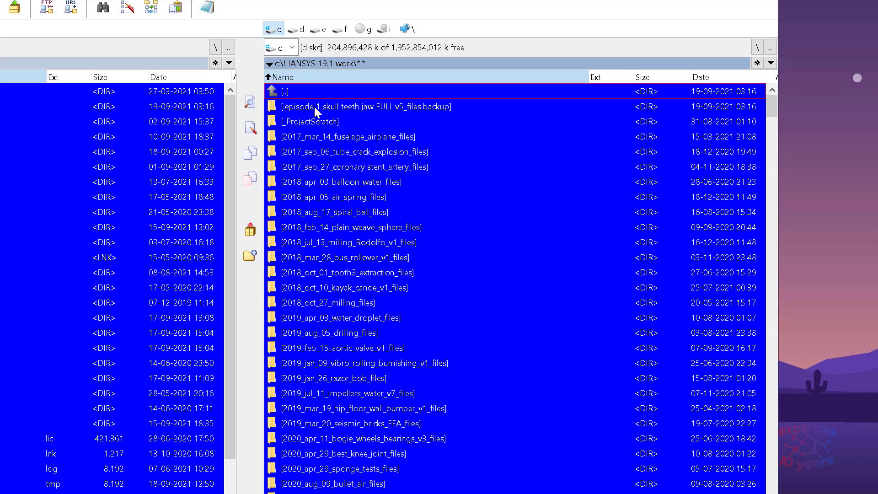
{"action": "left_click", "coordinate": [711, 78]}
{"action": "scroll", "coordinate": [646, 222], "scroll_direction": "down", "scroll_amount": 5}
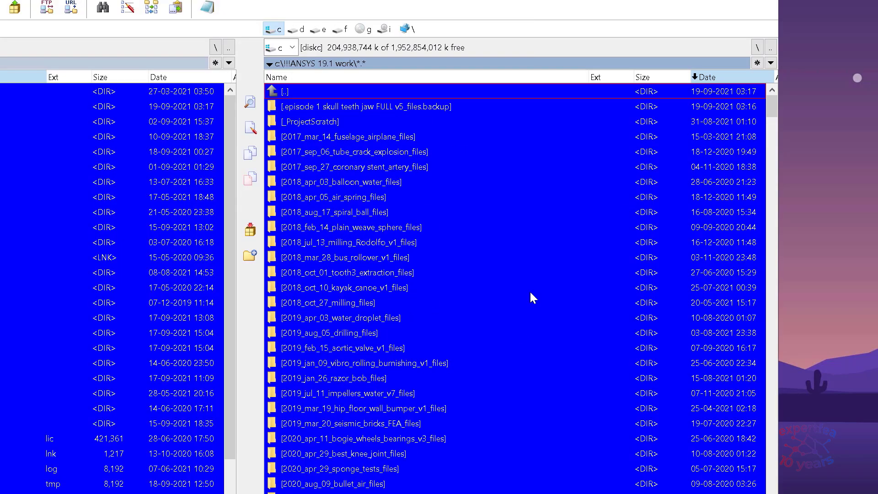
{"action": "scroll", "coordinate": [531, 293], "scroll_direction": "down", "scroll_amount": 18}
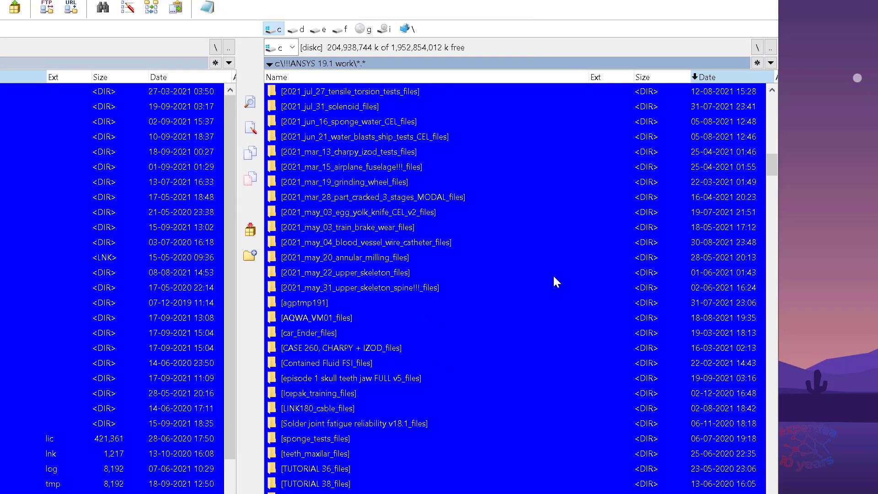
{"action": "scroll", "coordinate": [554, 277], "scroll_direction": "down", "scroll_amount": 7}
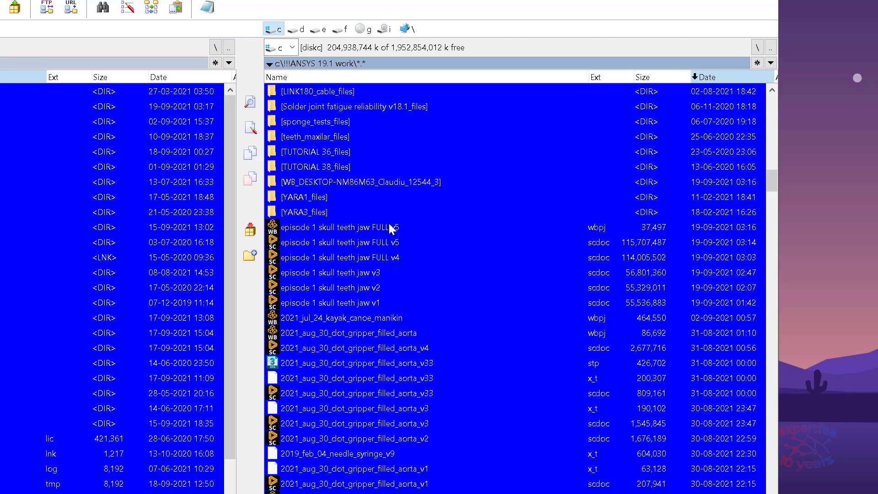
{"action": "left_click", "coordinate": [404, 243]}
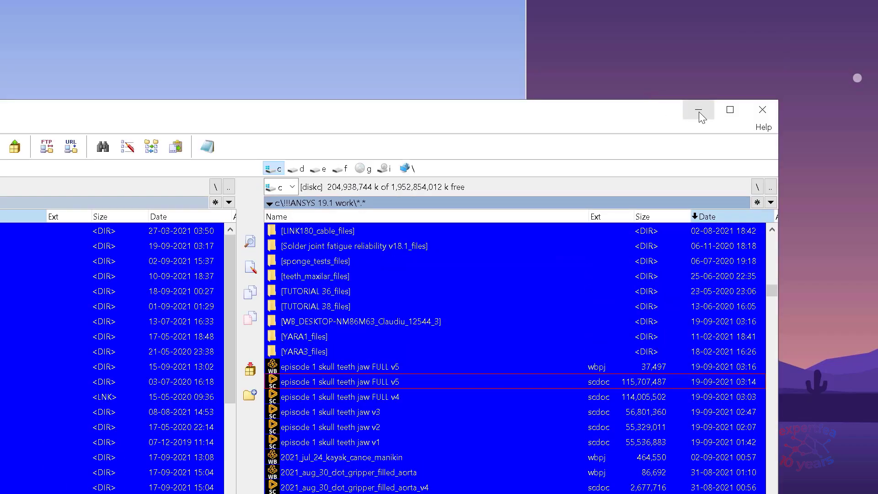
{"action": "left_click", "coordinate": [697, 110]}
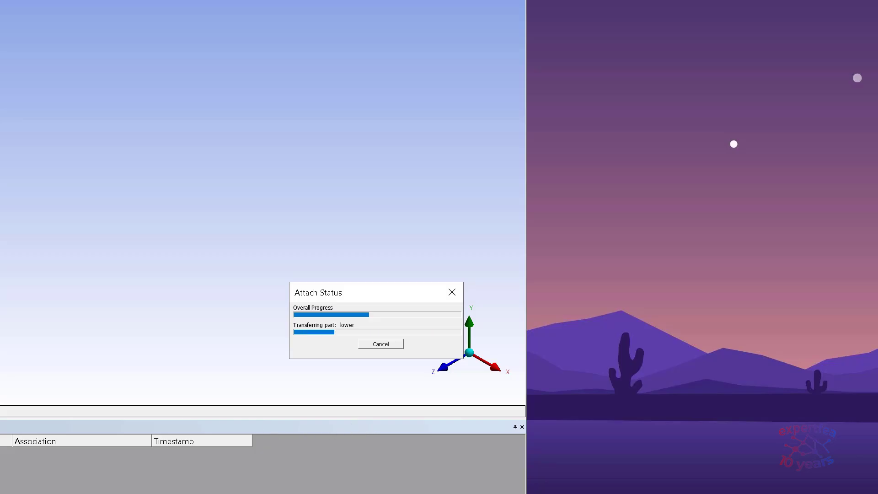
Switch to the browser, close the webmail page and open cgtrader.com in the new tab.
{"action": "key", "text": "alt+Tab"}
{"action": "left_click", "coordinate": [489, 59]}
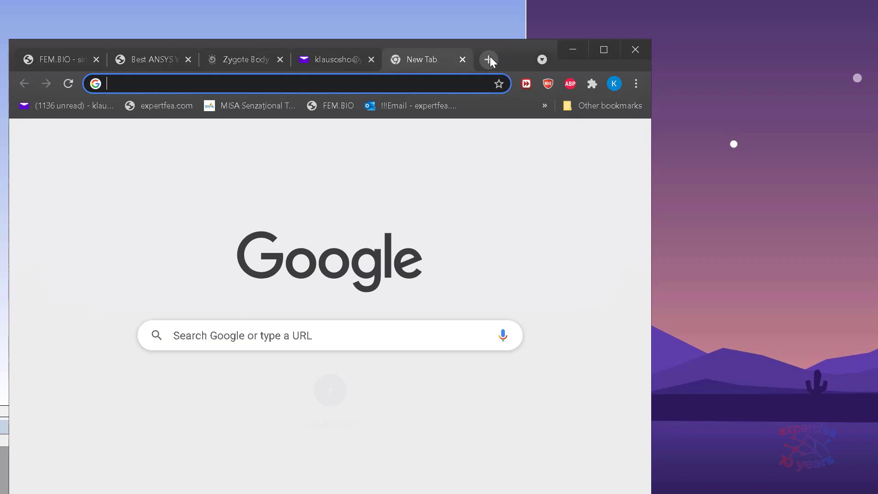
{"action": "left_click_drag", "start_coordinate": [515, 60], "coordinate": [519, 89]}
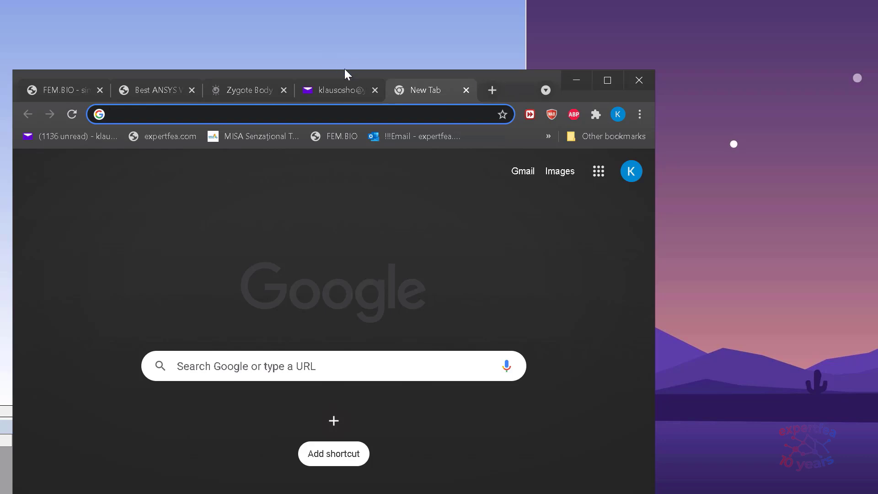
{"action": "left_click", "coordinate": [375, 89]}
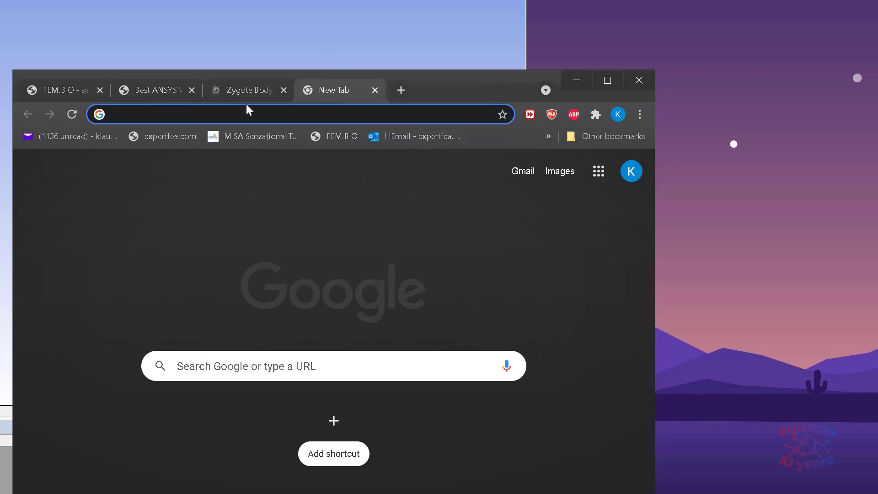
{"action": "left_click", "coordinate": [236, 111]}
{"action": "type", "text": "cg"}
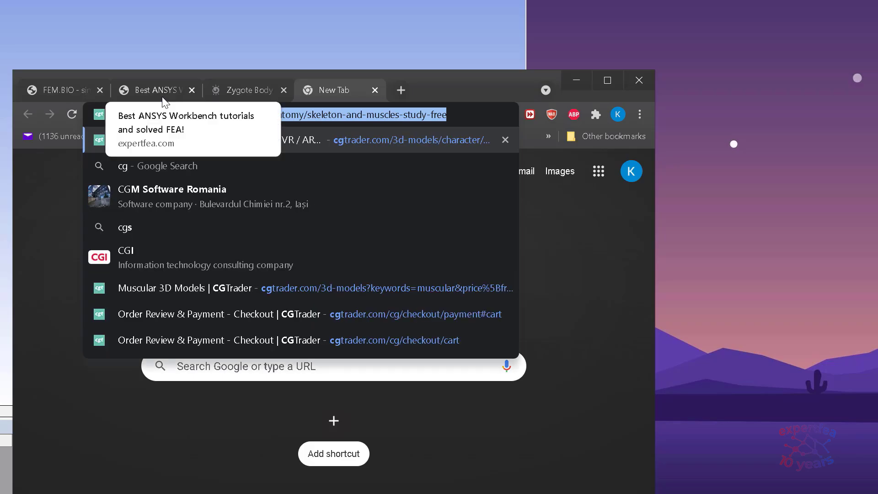
{"action": "type", "text": "trader"}
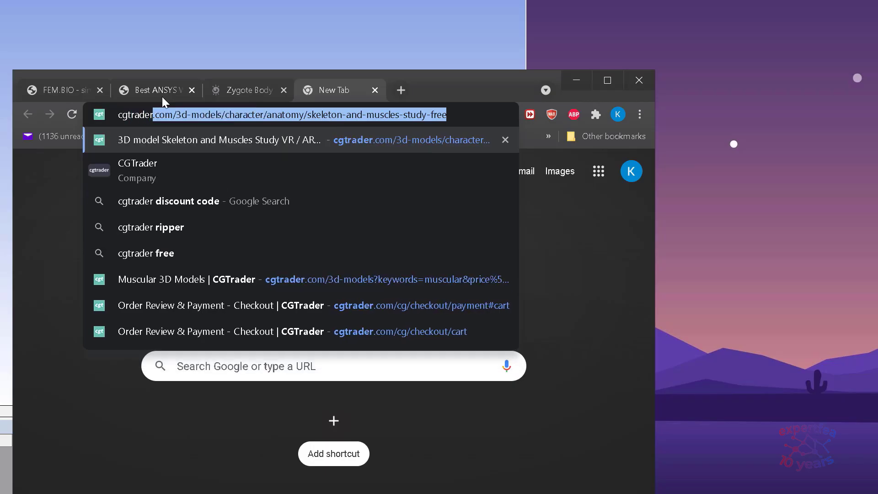
{"action": "key", "text": "BackSpace"}
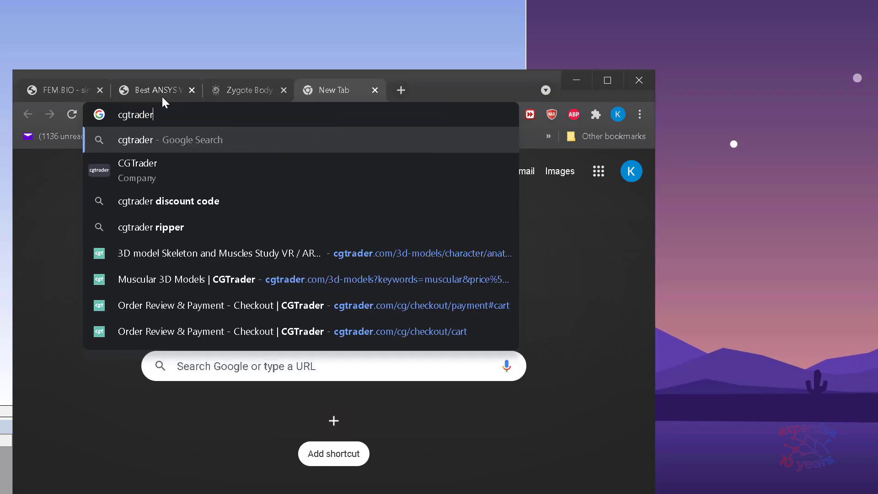
{"action": "key", "text": "ctrl+Return"}
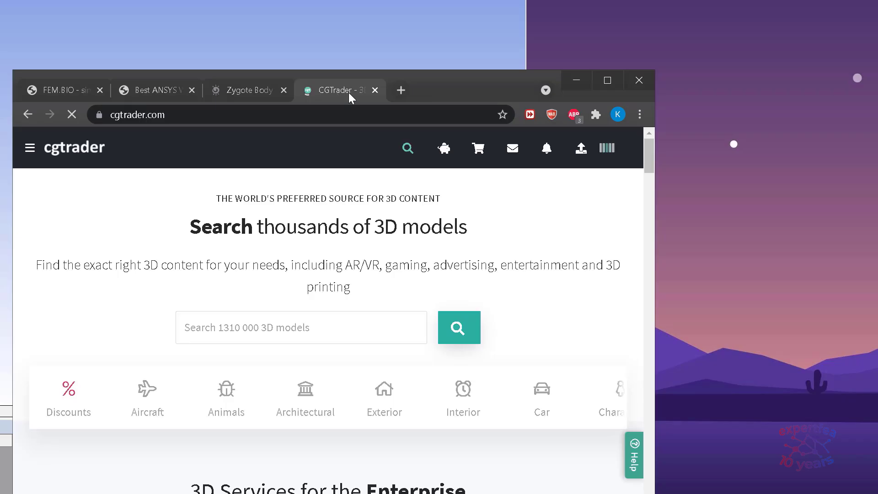
Search CGTrader's 3D models for "heart".
{"action": "left_click_drag", "start_coordinate": [349, 93], "coordinate": [448, 94]}
{"action": "scroll", "coordinate": [518, 213], "scroll_direction": "down", "scroll_amount": 2}
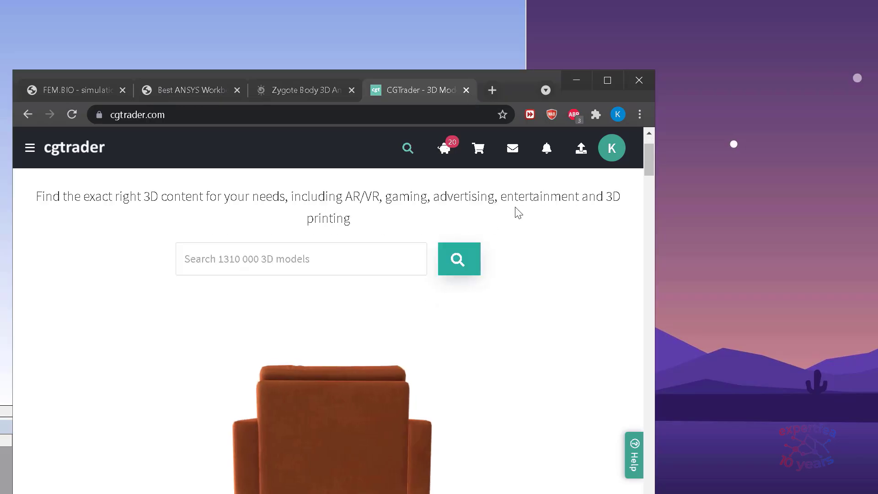
{"action": "left_click_drag", "start_coordinate": [526, 91], "coordinate": [546, 51]}
{"action": "mouse_move", "coordinate": [672, 119]}
{"action": "left_mouse_down"}
{"action": "mouse_move", "coordinate": [672, 320]}
{"action": "mouse_move", "coordinate": [659, 128]}
{"action": "mouse_move", "coordinate": [668, 141]}
{"action": "mouse_move", "coordinate": [656, 112]}
{"action": "left_mouse_up"}
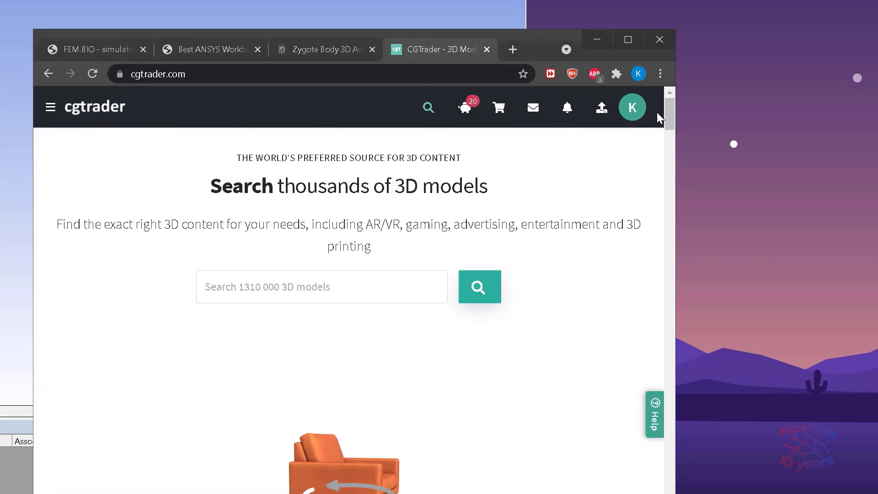
{"action": "left_click", "coordinate": [320, 286]}
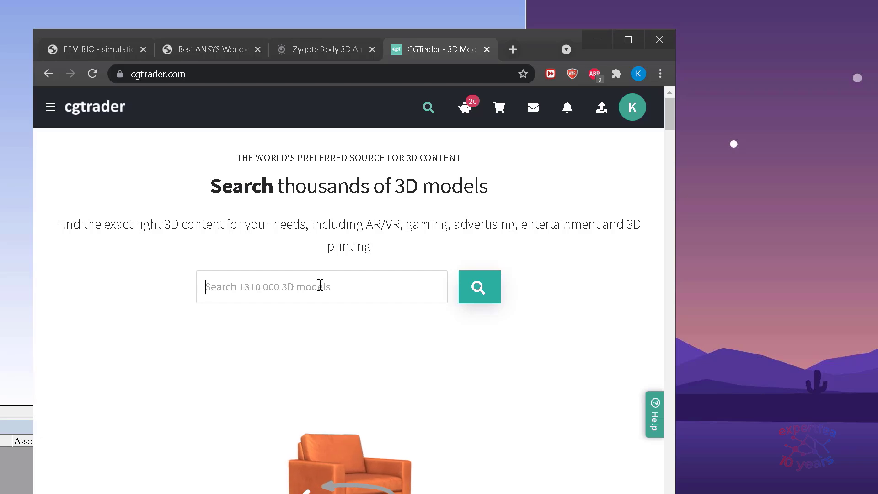
{"action": "type", "text": "heart"}
{"action": "left_click", "coordinate": [216, 365]}
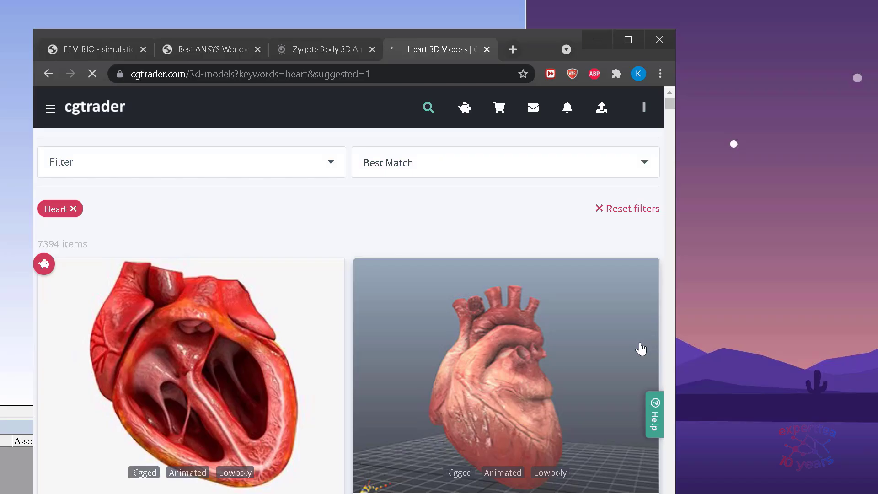
Examine the CGTrader heart models, comparing the anatomical hearts' prices and file formats.
{"action": "scroll", "coordinate": [615, 305], "scroll_direction": "down", "scroll_amount": 5}
{"action": "scroll", "coordinate": [621, 281], "scroll_direction": "down", "scroll_amount": 3}
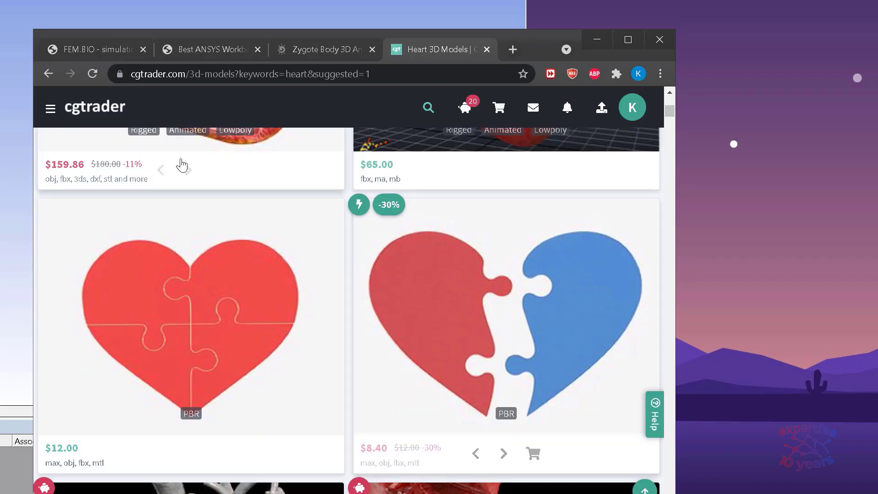
{"action": "scroll", "coordinate": [325, 254], "scroll_direction": "down", "scroll_amount": 6}
{"action": "scroll", "coordinate": [325, 253], "scroll_direction": "down", "scroll_amount": 2}
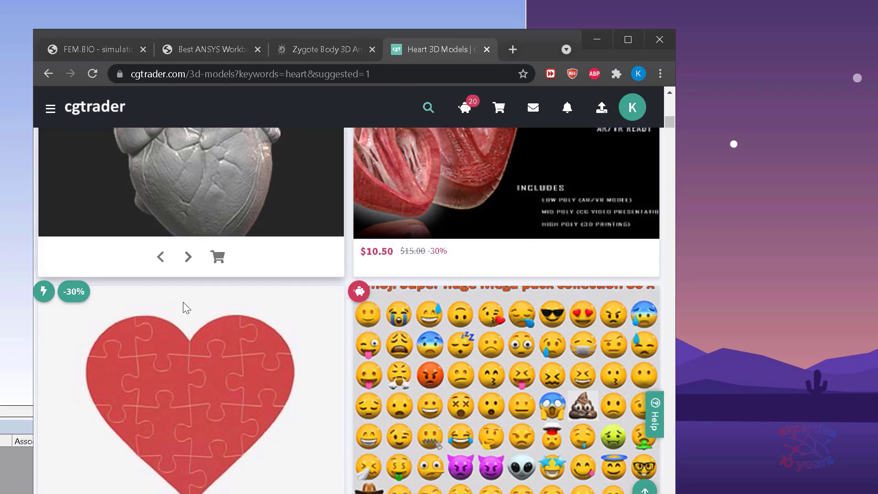
{"action": "scroll", "coordinate": [270, 376], "scroll_direction": "down", "scroll_amount": 5}
{"action": "scroll", "coordinate": [421, 317], "scroll_direction": "down", "scroll_amount": 5}
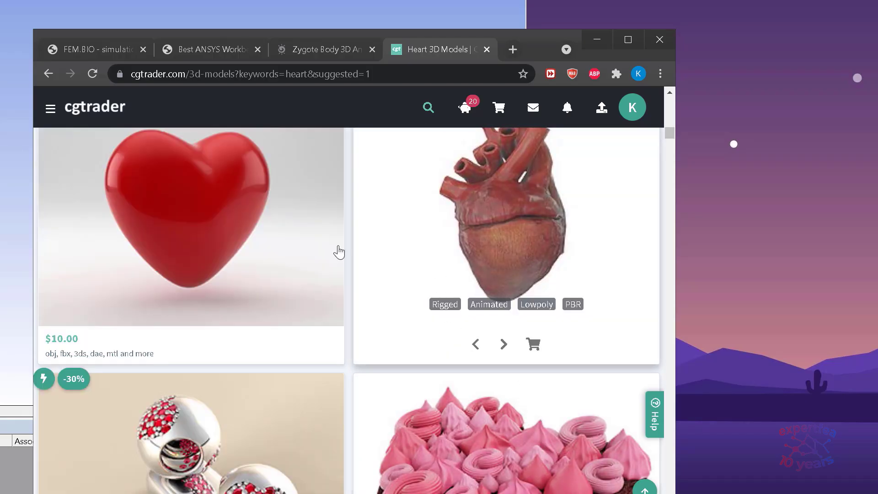
{"action": "scroll", "coordinate": [486, 301], "scroll_direction": "down", "scroll_amount": 4}
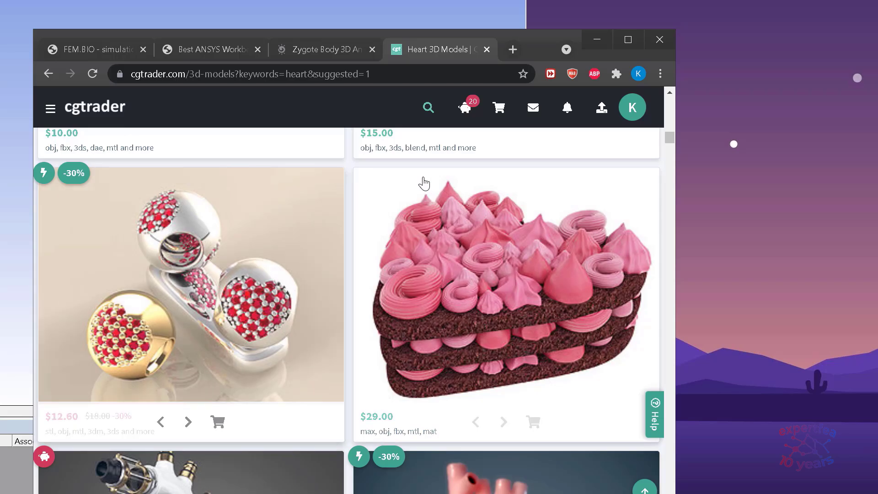
{"action": "left_click_drag", "start_coordinate": [532, 59], "coordinate": [554, 42]}
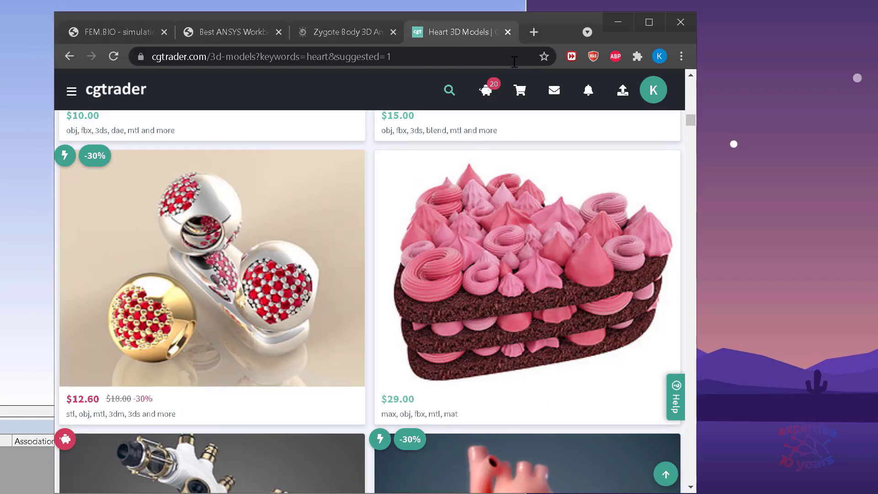
{"action": "scroll", "coordinate": [260, 324], "scroll_direction": "down", "scroll_amount": 3}
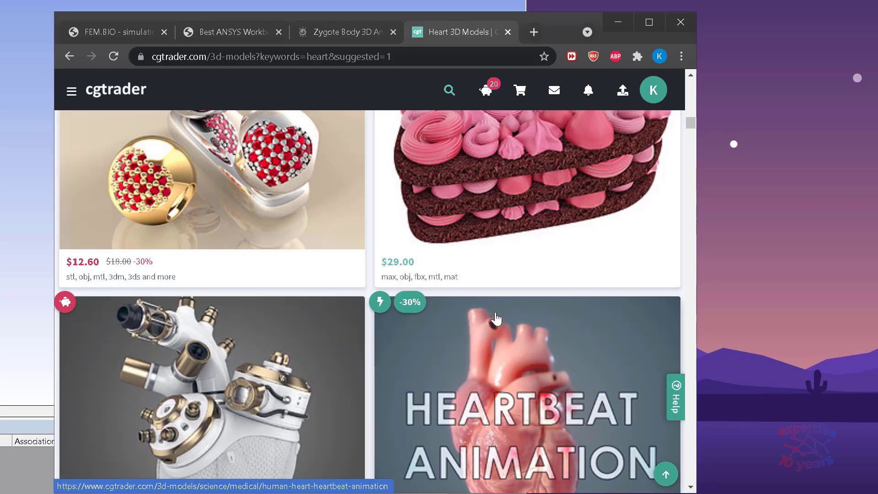
{"action": "scroll", "coordinate": [490, 301], "scroll_direction": "down", "scroll_amount": 3}
{"action": "scroll", "coordinate": [490, 300], "scroll_direction": "down", "scroll_amount": 2}
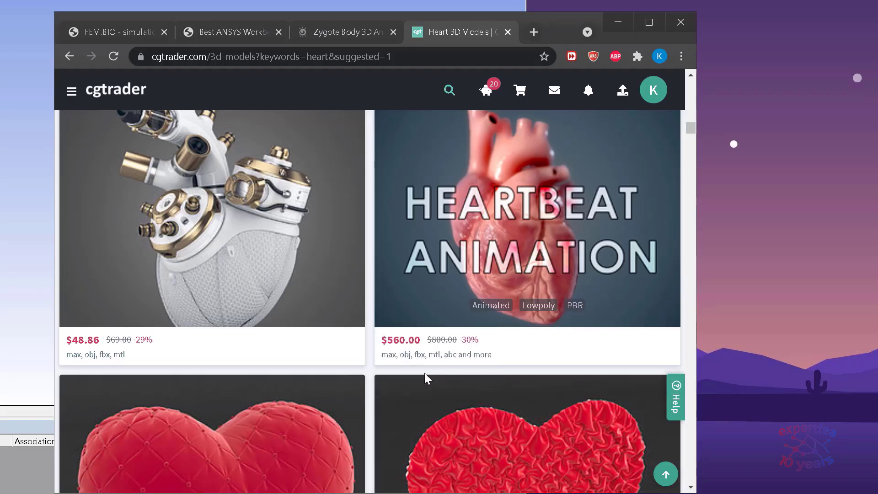
{"action": "scroll", "coordinate": [415, 392], "scroll_direction": "down", "scroll_amount": 5}
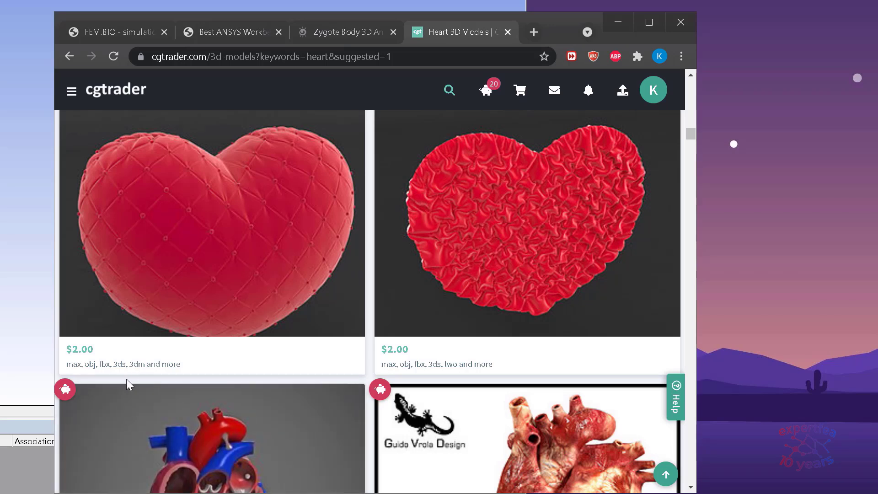
{"action": "scroll", "coordinate": [278, 401], "scroll_direction": "down", "scroll_amount": 6}
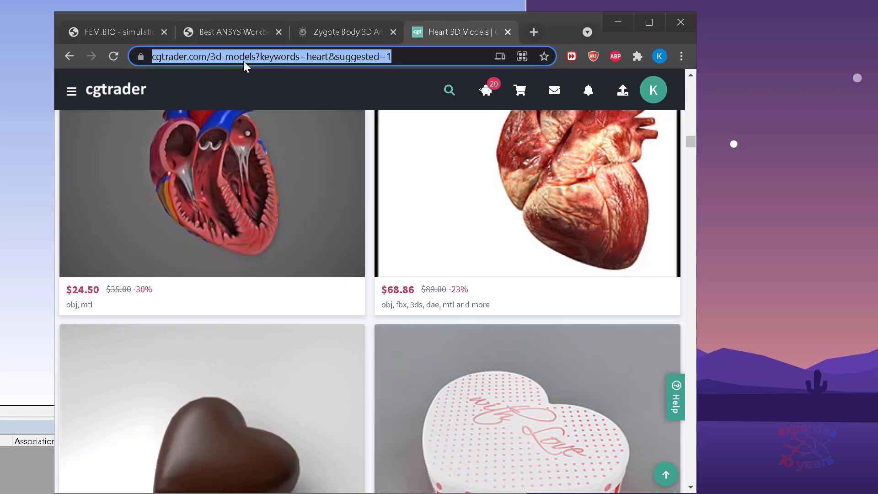
Open turbosquid.com and search its 3D models for "heart".
{"action": "type", "text": "turbosquid.com"}
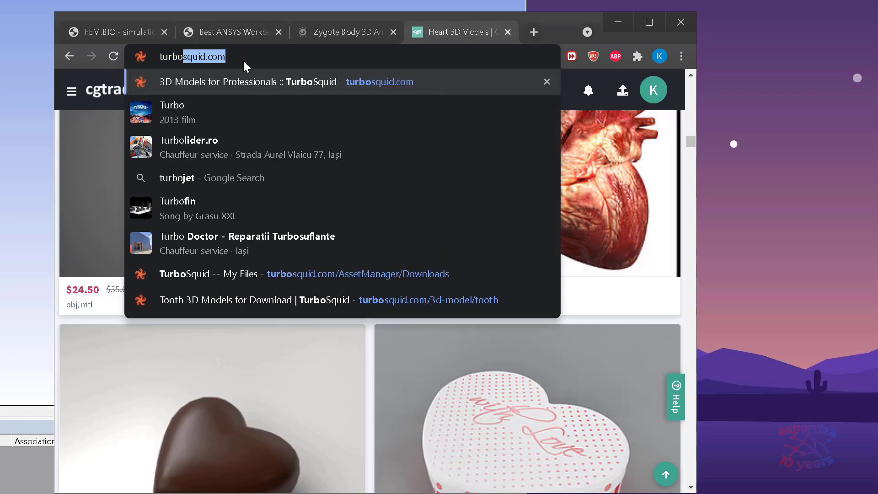
{"action": "key", "text": "Return"}
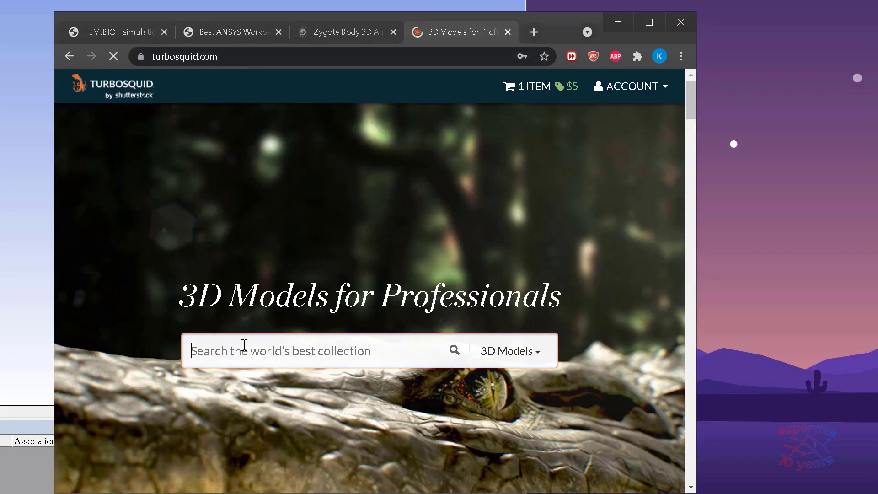
{"action": "left_click", "coordinate": [244, 345]}
{"action": "type", "text": "heart"}
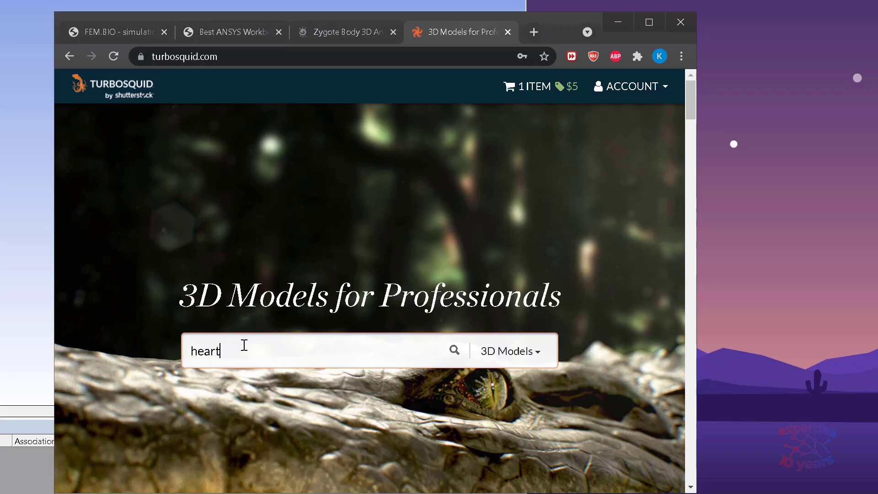
{"action": "key", "text": "Return"}
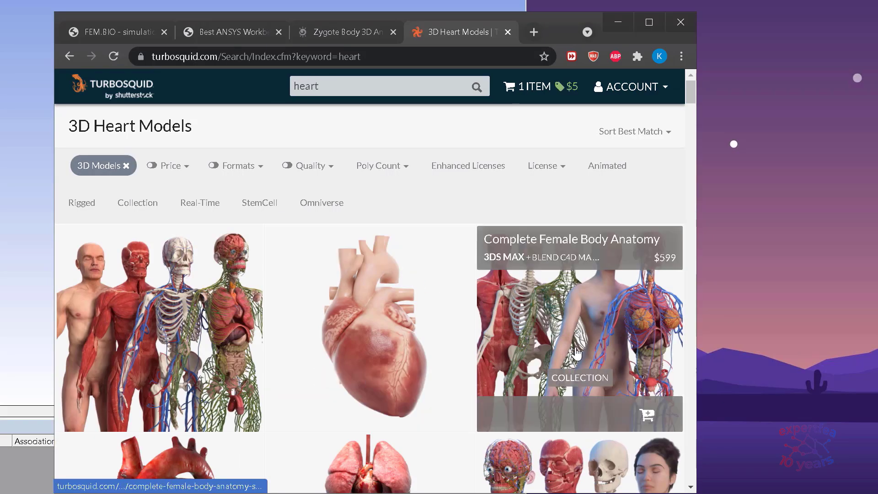
Look through the TurboSquid heart models and filter them by price to Free.
{"action": "scroll", "coordinate": [532, 340], "scroll_direction": "down", "scroll_amount": 3}
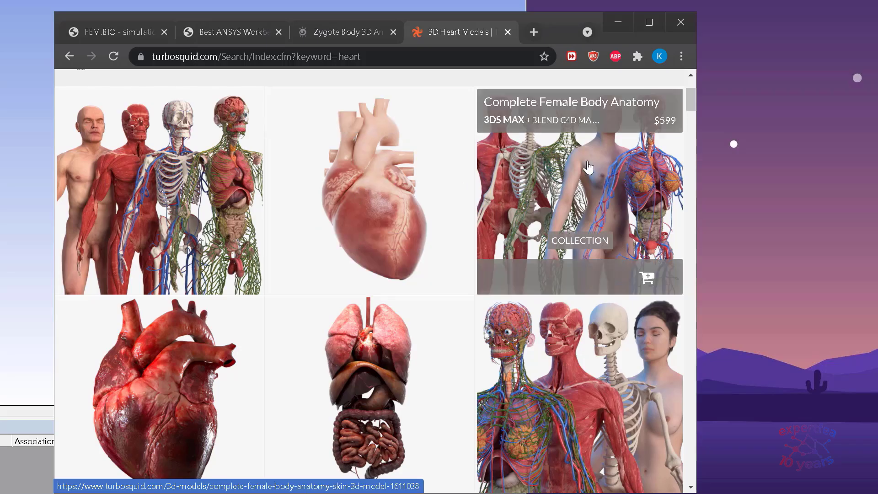
{"action": "scroll", "coordinate": [538, 221], "scroll_direction": "down", "scroll_amount": 1}
{"action": "scroll", "coordinate": [538, 216], "scroll_direction": "down", "scroll_amount": 5}
{"action": "scroll", "coordinate": [532, 265], "scroll_direction": "up", "scroll_amount": 8}
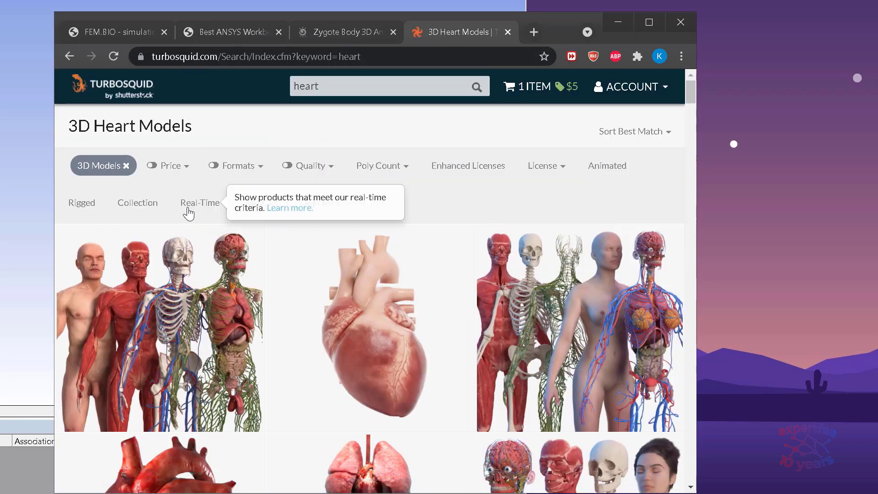
{"action": "left_click", "coordinate": [188, 168]}
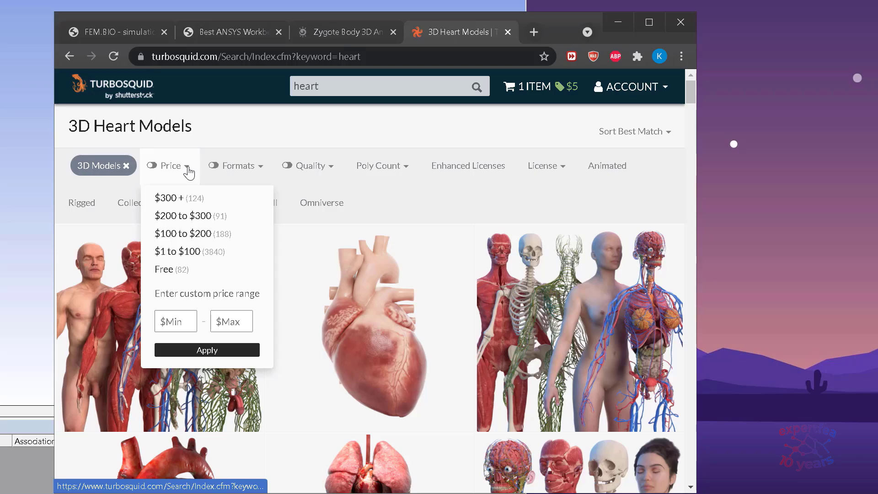
{"action": "left_click", "coordinate": [165, 271]}
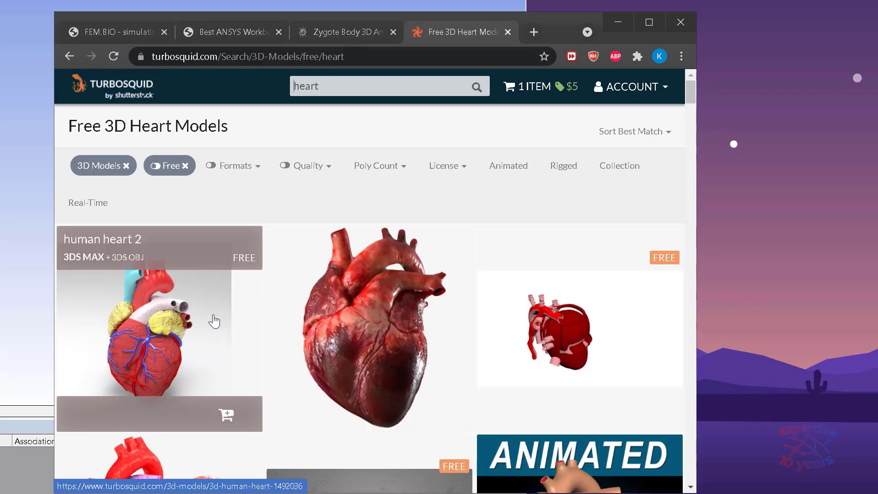
Open the free "human heart 2" model's page and view its two wireframe preview images.
{"action": "scroll", "coordinate": [169, 328], "scroll_direction": "down", "scroll_amount": 4}
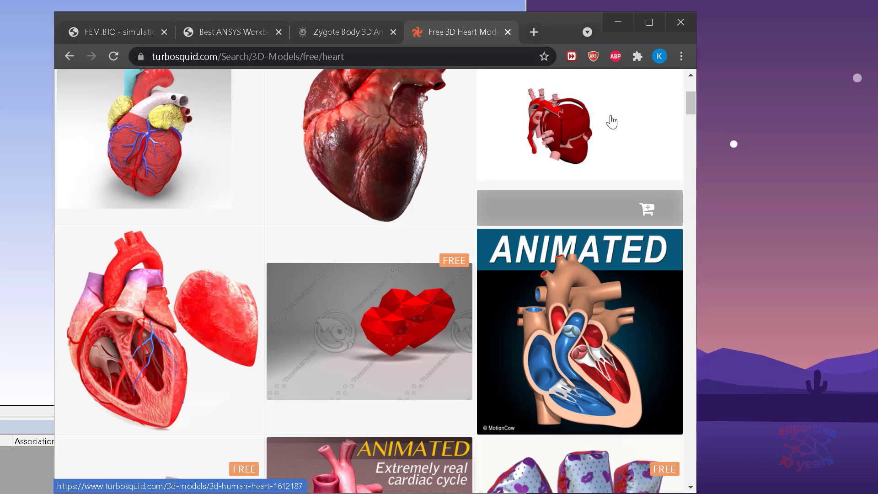
{"action": "scroll", "coordinate": [132, 288], "scroll_direction": "up", "scroll_amount": 4}
{"action": "left_click", "coordinate": [138, 273]}
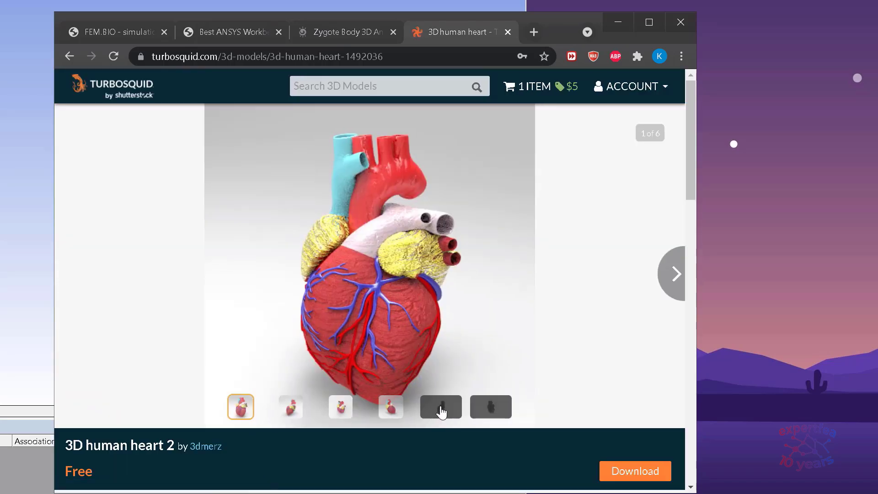
{"action": "left_click", "coordinate": [441, 409]}
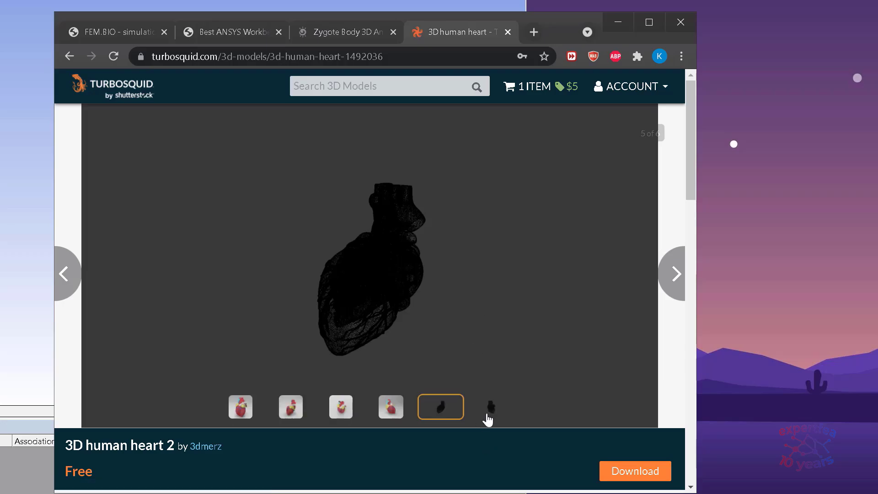
{"action": "left_click", "coordinate": [488, 418]}
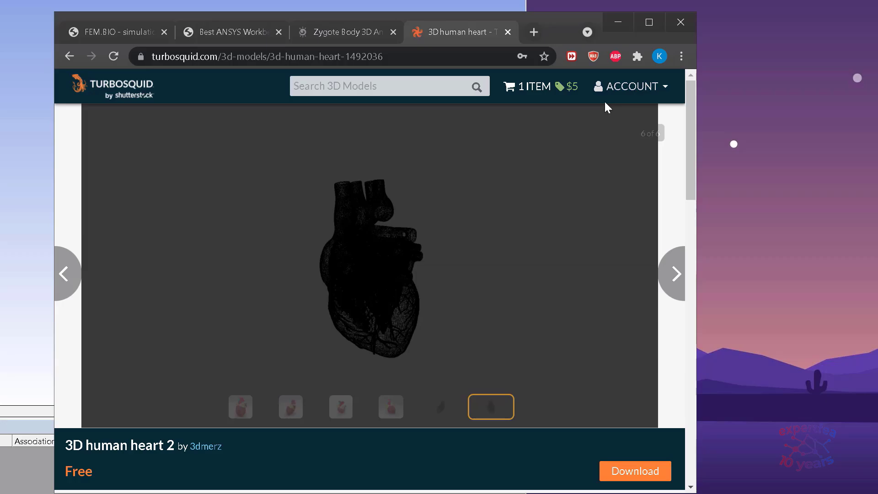
Check the geometry attach progress behind the browser and look through the "human heart 2" page and its rendered previews.
{"action": "left_click_drag", "start_coordinate": [562, 30], "coordinate": [603, 383]}
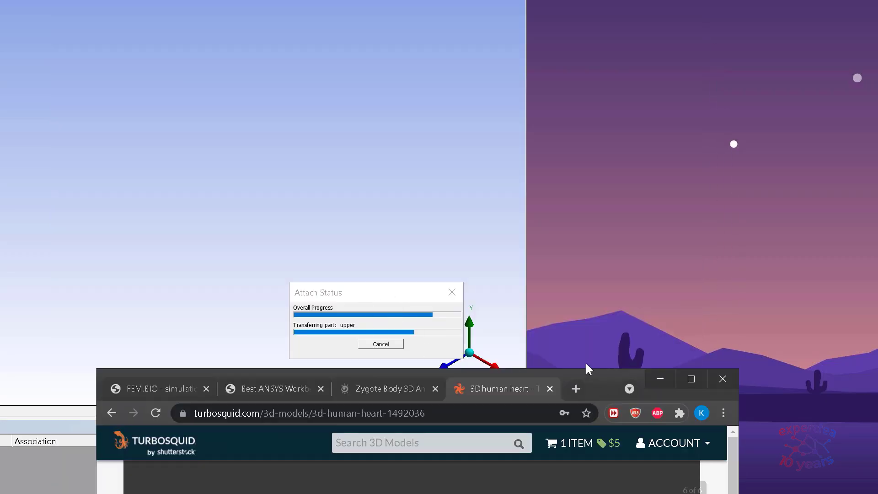
{"action": "left_click_drag", "start_coordinate": [604, 389], "coordinate": [615, 42]}
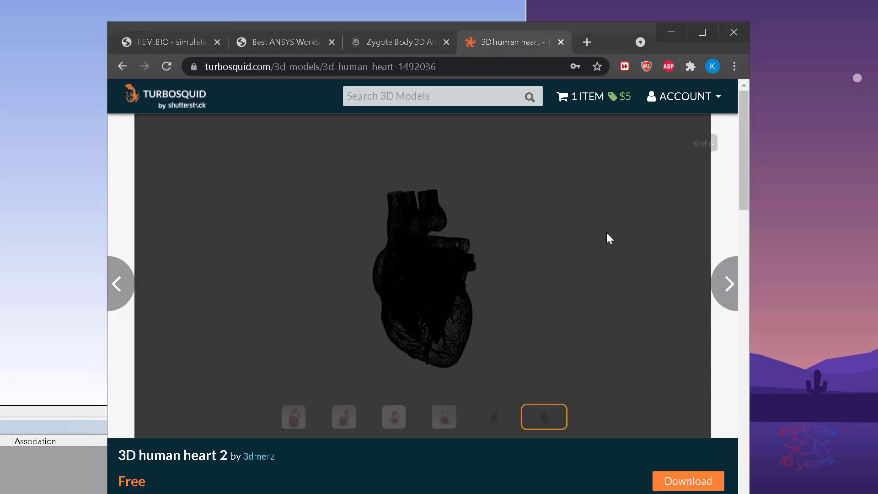
{"action": "scroll", "coordinate": [613, 218], "scroll_direction": "down", "scroll_amount": 9}
{"action": "scroll", "coordinate": [613, 212], "scroll_direction": "up", "scroll_amount": 9}
{"action": "left_click", "coordinate": [728, 288]}
{"action": "left_click", "coordinate": [730, 292]}
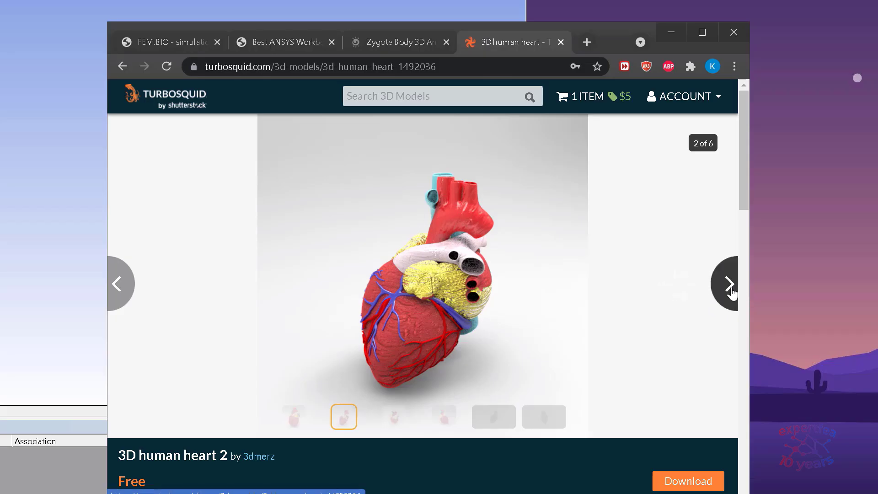
Leave the heart model's previews, put the browser away and stop the contact detection running in Mechanical.
{"action": "left_click", "coordinate": [729, 290]}
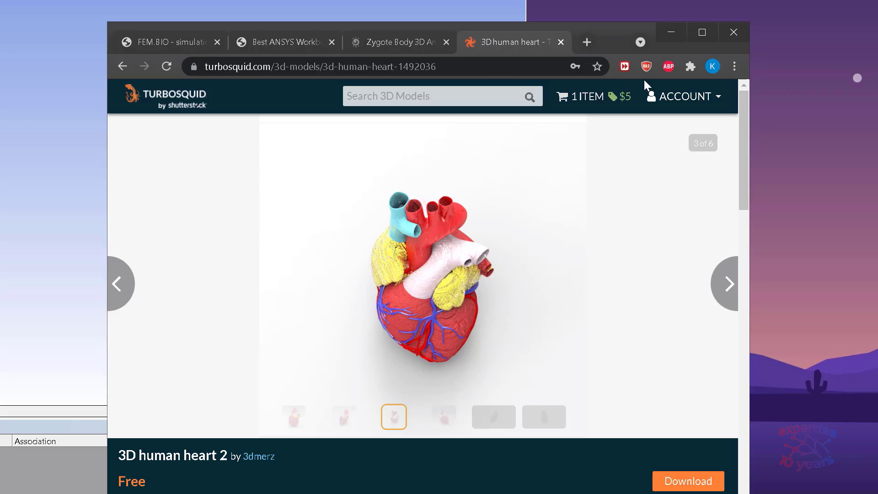
{"action": "left_click", "coordinate": [671, 33]}
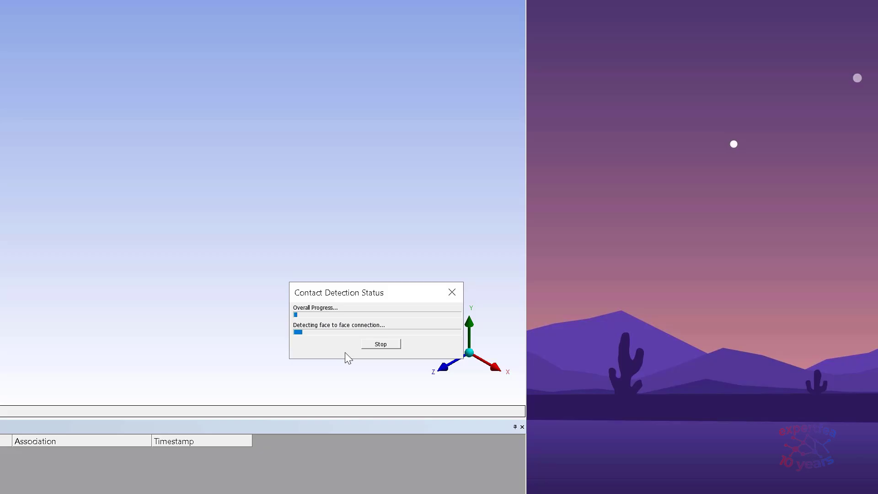
{"action": "left_click", "coordinate": [381, 345]}
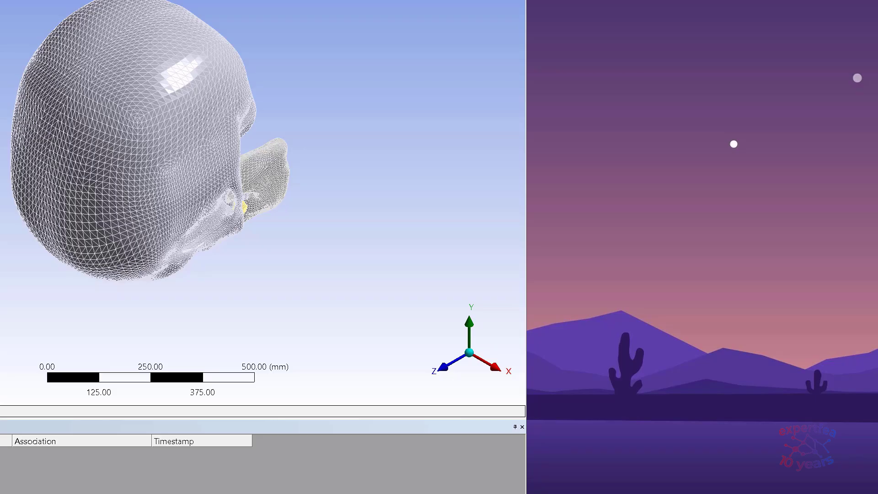
Reposition and resize the Mechanical window so that the whole window fits on the screen.
{"action": "left_click_drag", "start_coordinate": [0, 0], "coordinate": [126, 14]}
{"action": "left_click_drag", "start_coordinate": [526, 492], "coordinate": [826, 477]}
{"action": "left_click_drag", "start_coordinate": [126, 227], "coordinate": [37, 222]}
{"action": "left_click_drag", "start_coordinate": [816, 474], "coordinate": [821, 481]}
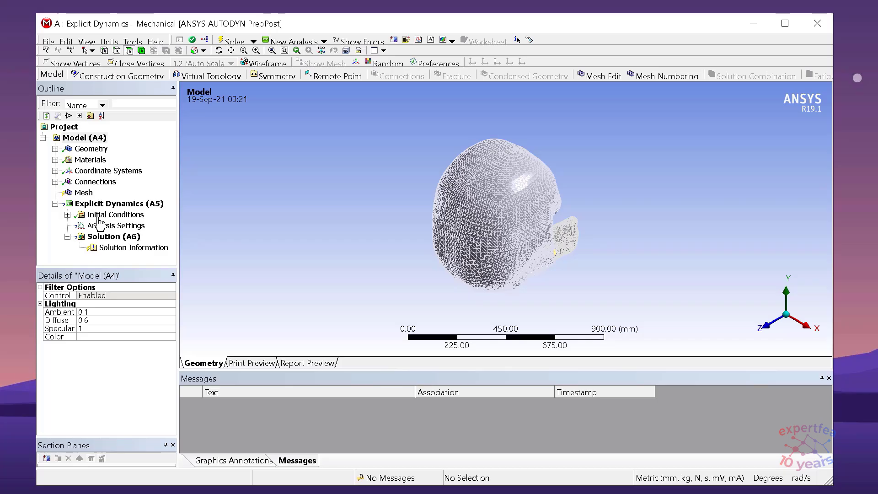
Show the Mesh details and examine the faceted skull, jaw and teeth up close from several angles.
{"action": "left_click", "coordinate": [81, 194]}
{"action": "middle_click_drag", "start_coordinate": [445, 264], "coordinate": [380, 204]}
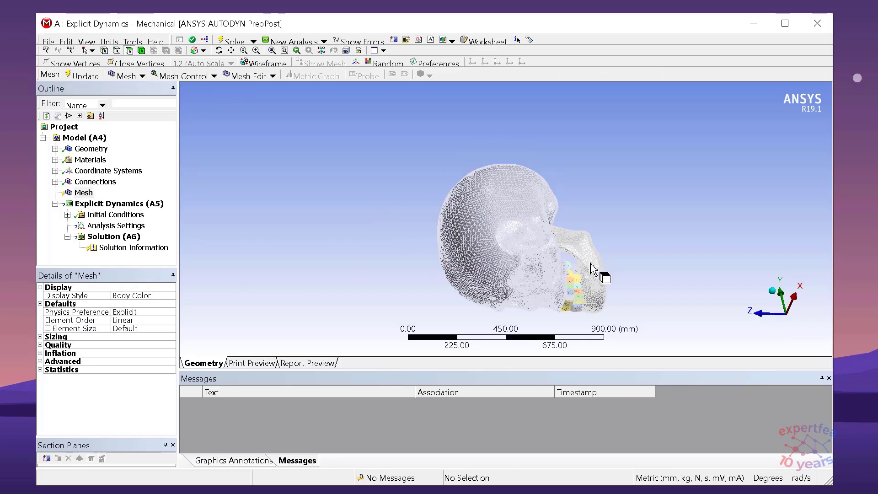
{"action": "middle_click_drag", "start_coordinate": [566, 274], "coordinate": [479, 241], "text": "shift"}
{"action": "scroll", "coordinate": [578, 278], "scroll_direction": "up", "scroll_amount": 5}
{"action": "middle_click_drag", "start_coordinate": [560, 264], "coordinate": [473, 188], "text": "ctrl"}
{"action": "scroll", "coordinate": [474, 188], "scroll_direction": "up", "scroll_amount": 5}
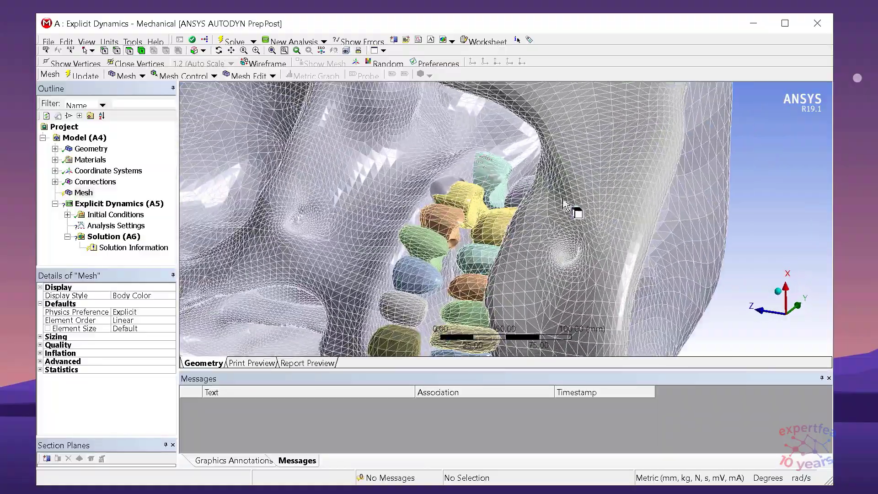
{"action": "scroll", "coordinate": [481, 235], "scroll_direction": "down", "scroll_amount": 2}
{"action": "middle_click_drag", "start_coordinate": [547, 221], "coordinate": [631, 150]}
{"action": "scroll", "coordinate": [533, 225], "scroll_direction": "down", "scroll_amount": 2}
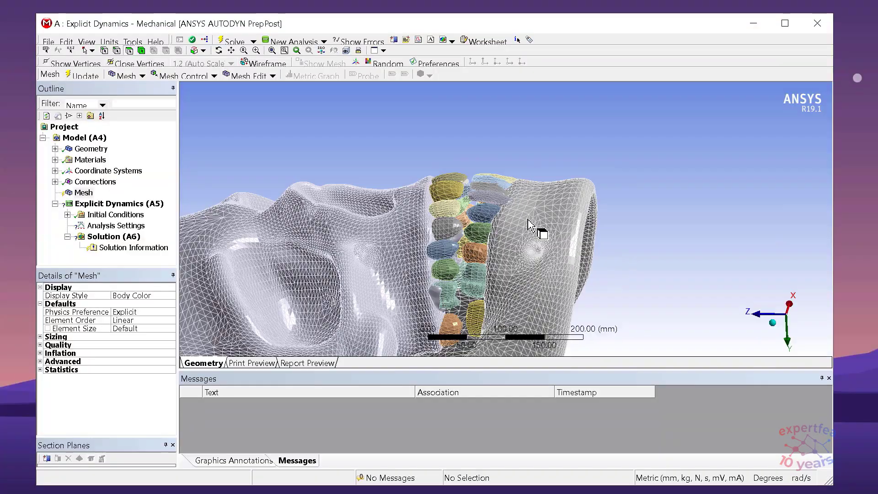
Save the project from Mechanical.
{"action": "left_click", "coordinate": [48, 41]}
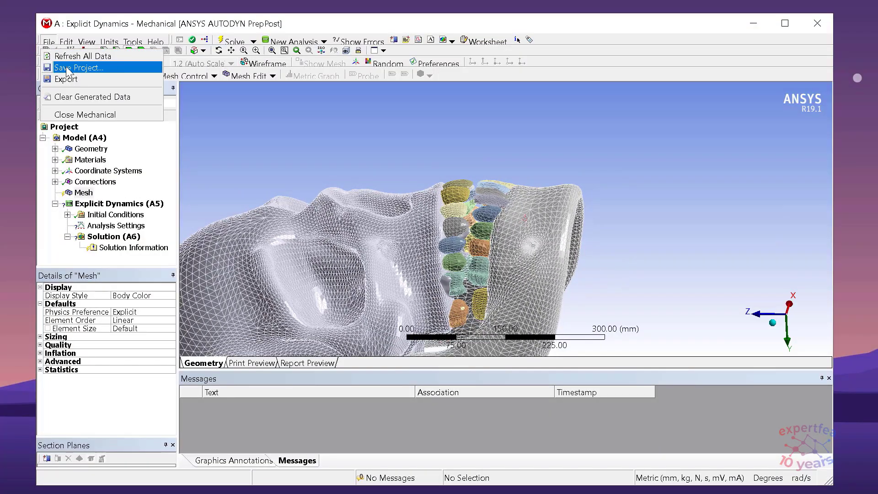
{"action": "left_click", "coordinate": [67, 69]}
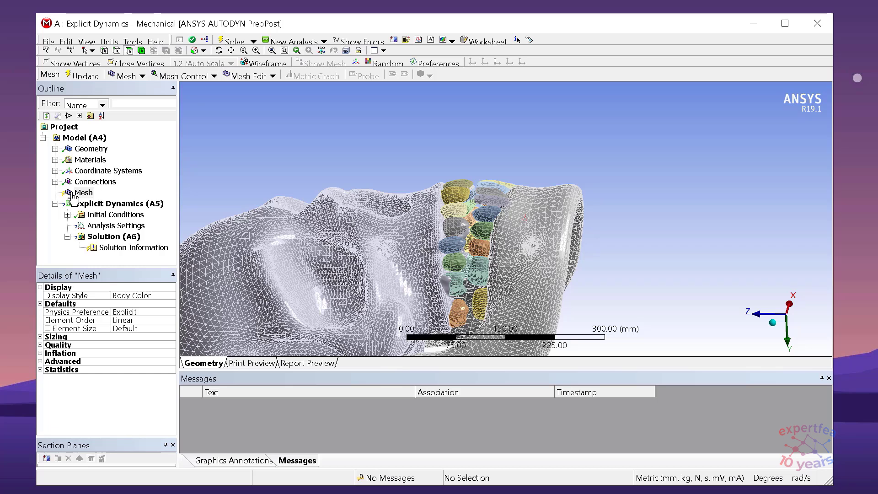
Shrink the Messages pane to give the graphics view more height and frame the skull, jaw and teeth.
{"action": "middle_click_drag", "start_coordinate": [474, 273], "coordinate": [541, 208], "text": "ctrl"}
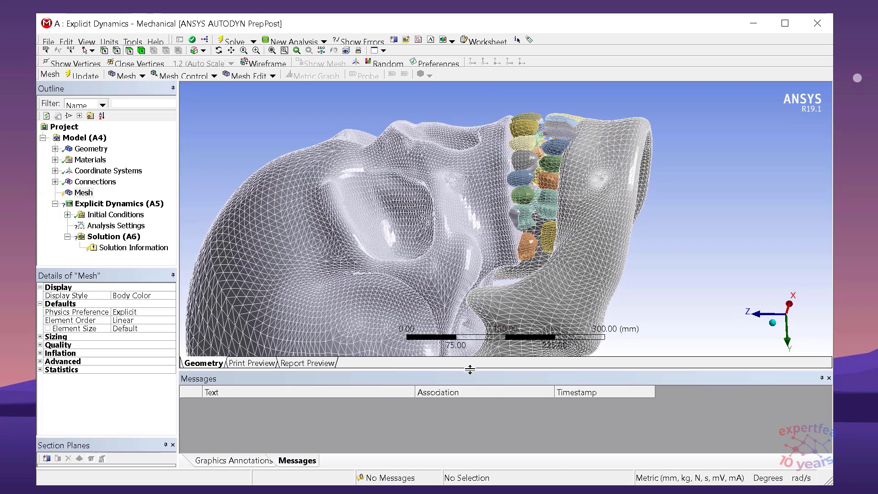
{"action": "left_click_drag", "start_coordinate": [462, 372], "coordinate": [463, 416]}
{"action": "scroll", "coordinate": [410, 246], "scroll_direction": "down", "scroll_amount": 2}
{"action": "scroll", "coordinate": [450, 191], "scroll_direction": "up", "scroll_amount": 3}
{"action": "scroll", "coordinate": [450, 191], "scroll_direction": "down", "scroll_amount": 3}
{"action": "scroll", "coordinate": [450, 257], "scroll_direction": "up", "scroll_amount": 2}
{"action": "scroll", "coordinate": [451, 257], "scroll_direction": "up", "scroll_amount": 2}
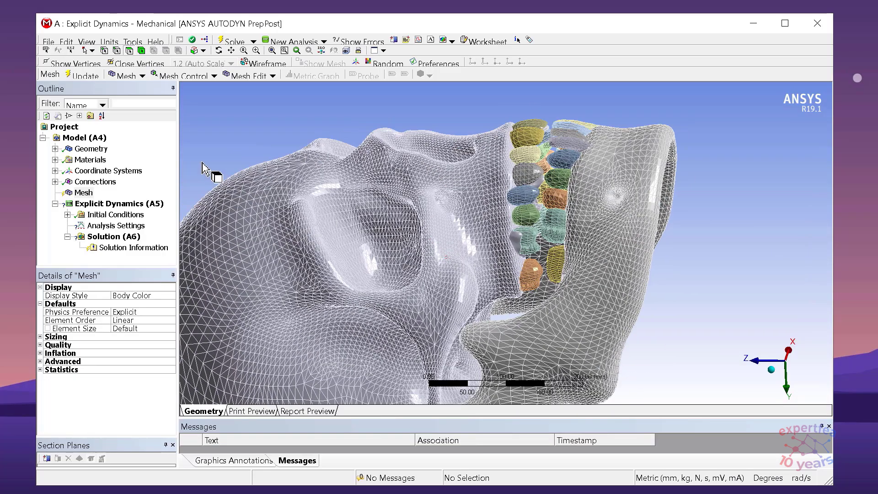
Insert a Virtual Topology object under the model.
{"action": "left_click", "coordinate": [78, 138]}
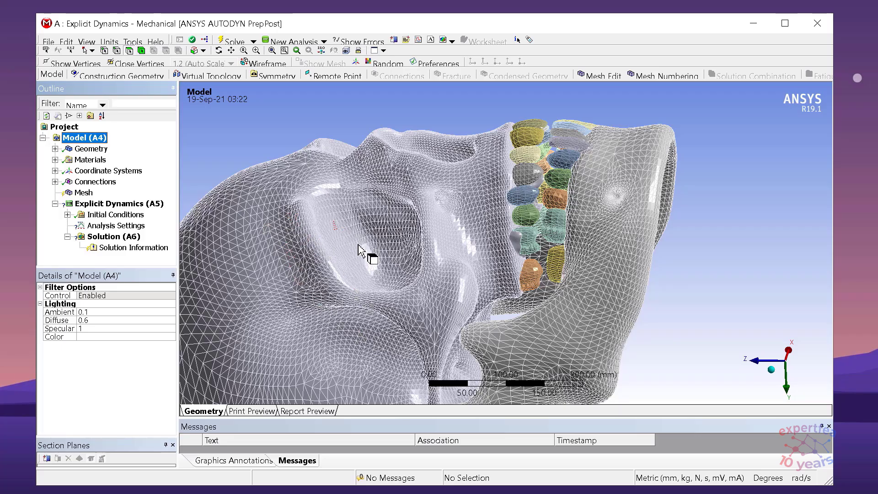
{"action": "scroll", "coordinate": [363, 251], "scroll_direction": "up", "scroll_amount": 5}
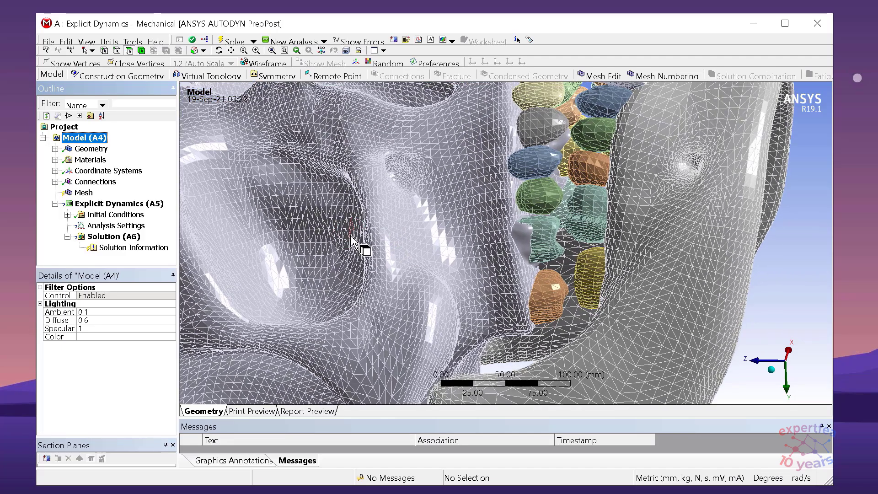
{"action": "scroll", "coordinate": [358, 245], "scroll_direction": "down", "scroll_amount": 5}
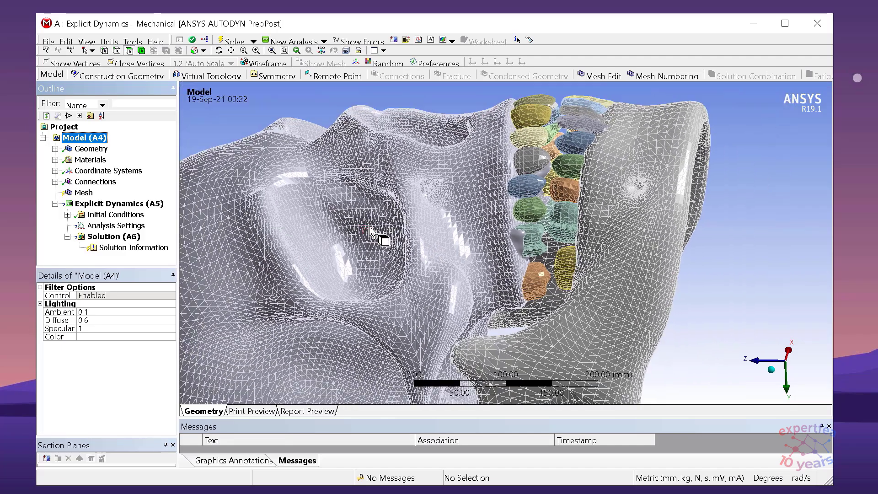
{"action": "left_click", "coordinate": [206, 76]}
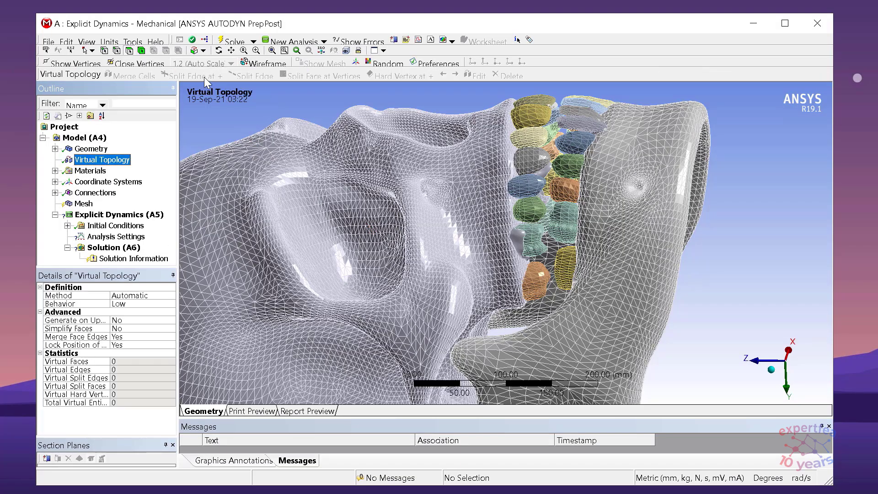
Set the Virtual Topology behavior to High and generate the virtual cells.
{"action": "left_click", "coordinate": [128, 305]}
{"action": "double_click", "coordinate": [128, 303]}
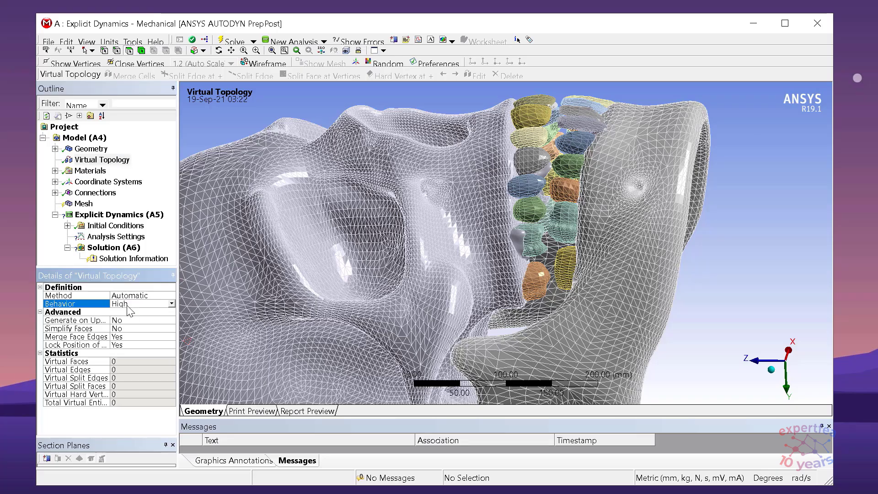
{"action": "right_click", "coordinate": [123, 164]}
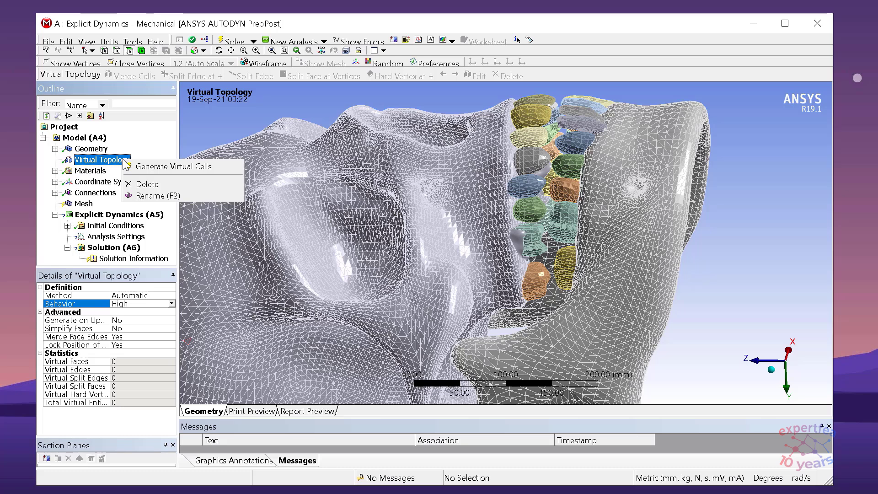
{"action": "left_click", "coordinate": [180, 167]}
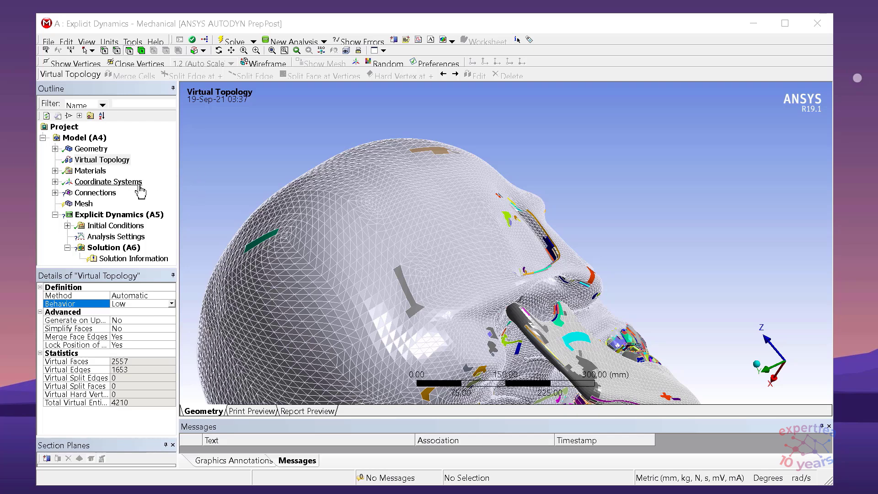
Examine the generated virtual cells across the skull, the eye sockets, the jaw and the teeth.
{"action": "middle_click_drag", "start_coordinate": [430, 224], "coordinate": [478, 250]}
{"action": "scroll", "coordinate": [478, 250], "scroll_direction": "up", "scroll_amount": 2}
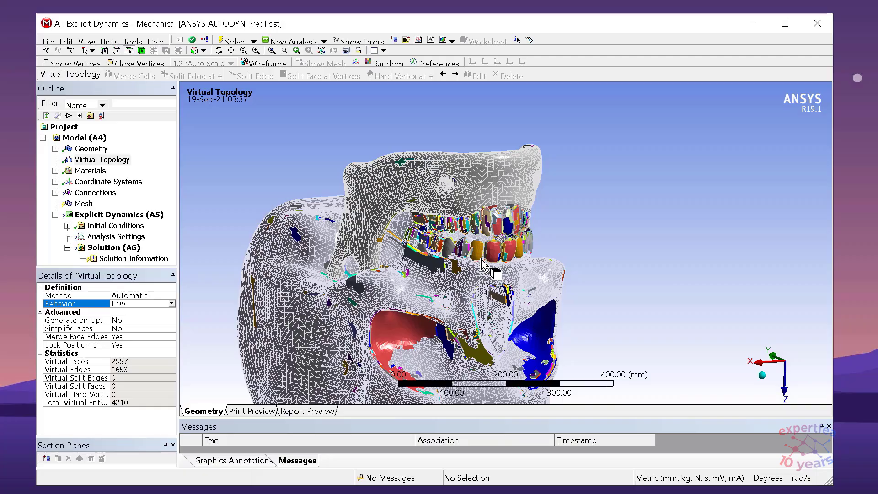
{"action": "scroll", "coordinate": [478, 249], "scroll_direction": "up", "scroll_amount": 2}
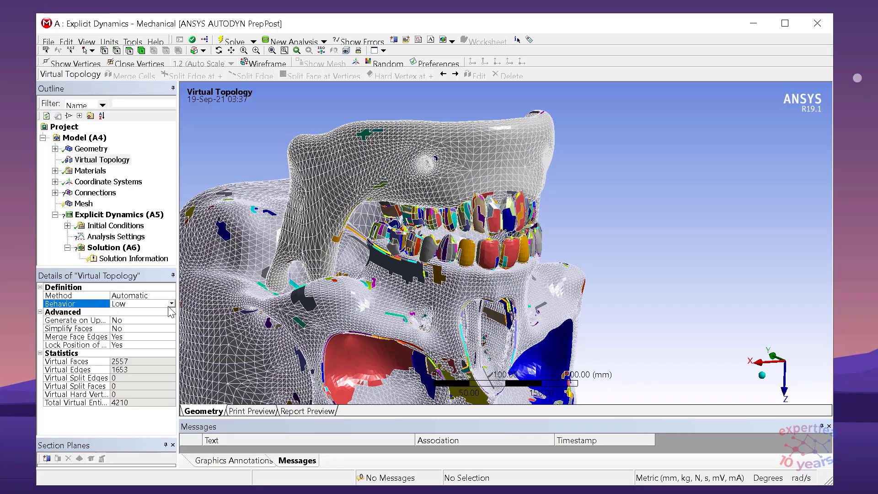
{"action": "middle_click_drag", "start_coordinate": [491, 258], "coordinate": [501, 291]}
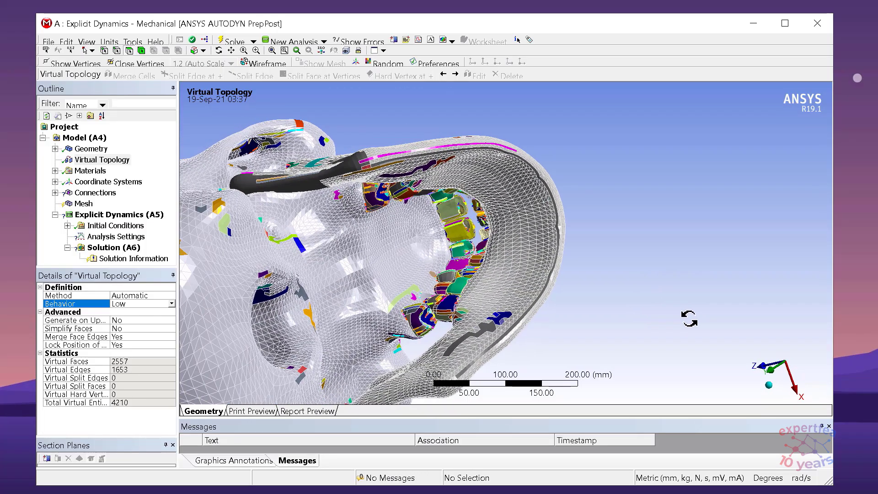
{"action": "right_click", "coordinate": [106, 165]}
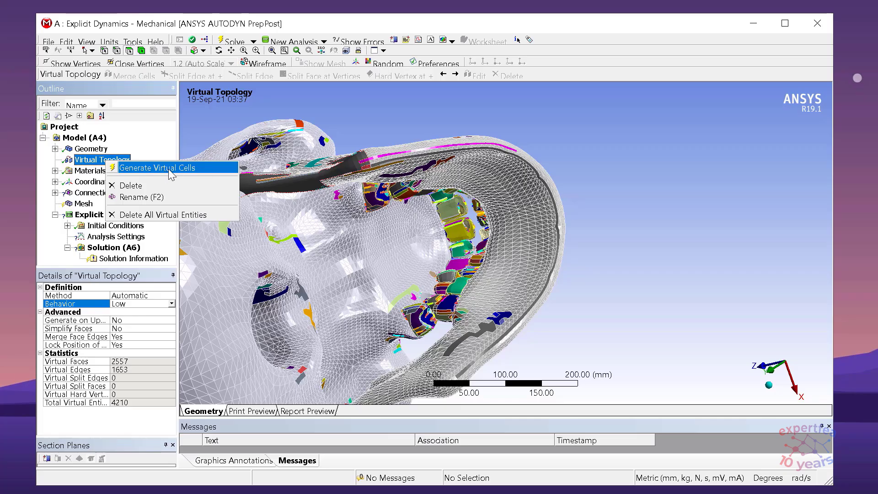
{"action": "left_click", "coordinate": [624, 54]}
Inspect the merged faces on the inner side of the teeth, selecting several tooth faces one at a time.
{"action": "scroll", "coordinate": [448, 247], "scroll_direction": "up", "scroll_amount": 2}
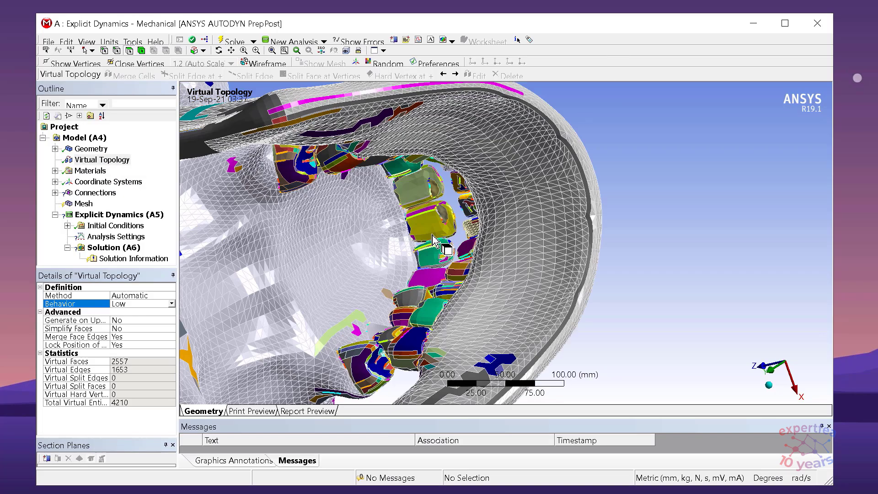
{"action": "middle_click_drag", "start_coordinate": [429, 221], "coordinate": [396, 263]}
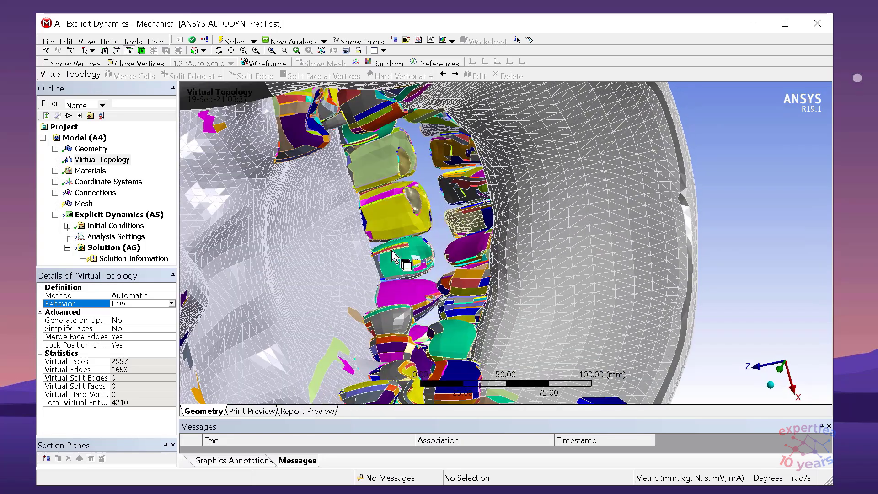
{"action": "left_click", "coordinate": [388, 269]}
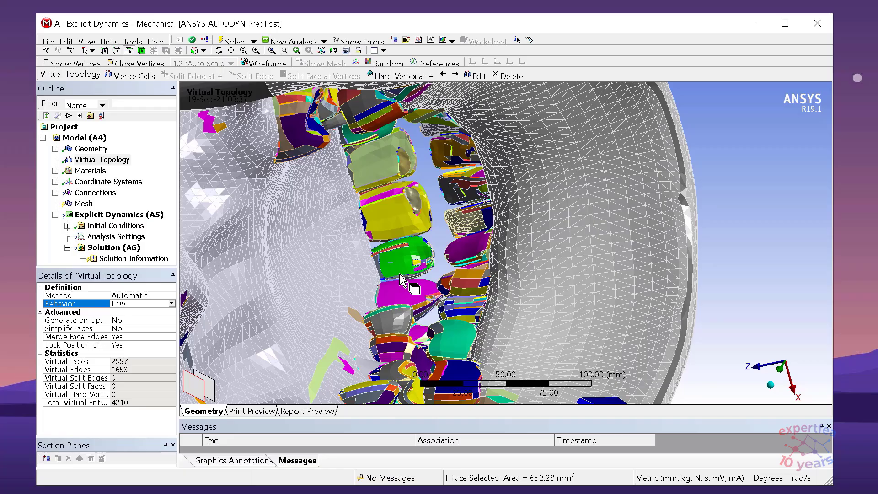
{"action": "left_click", "coordinate": [405, 206]}
{"action": "left_click", "coordinate": [384, 174]}
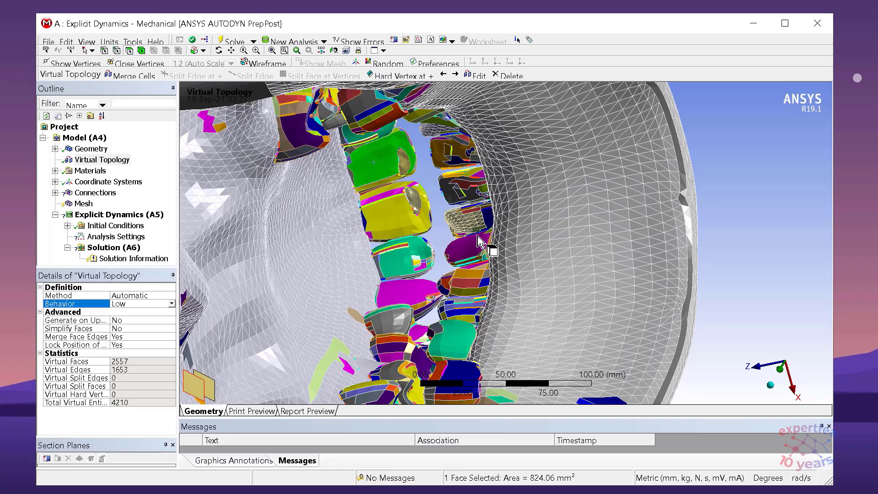
{"action": "scroll", "coordinate": [431, 244], "scroll_direction": "down", "scroll_amount": 2}
{"action": "scroll", "coordinate": [432, 245], "scroll_direction": "down", "scroll_amount": 2}
{"action": "middle_click_drag", "start_coordinate": [430, 257], "coordinate": [417, 254]}
{"action": "scroll", "coordinate": [447, 232], "scroll_direction": "up", "scroll_amount": 2}
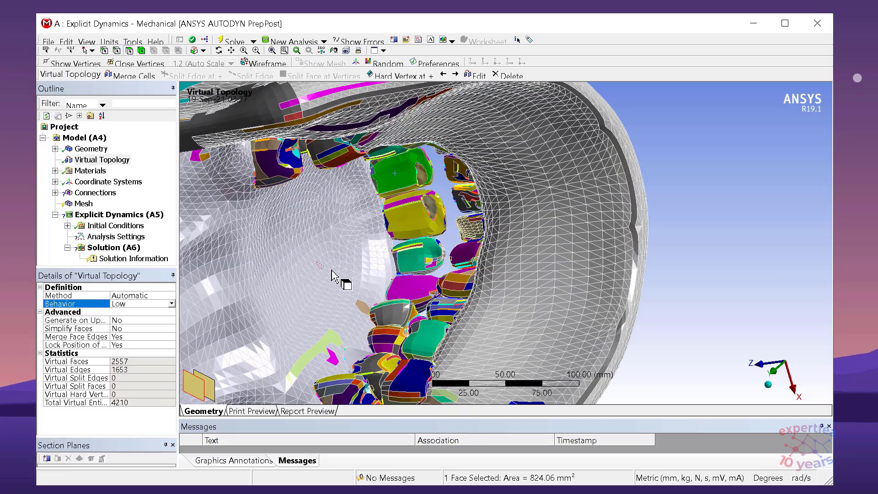
Regenerate the virtual cells of the Virtual Topology with Low behavior.
{"action": "left_click", "coordinate": [102, 160]}
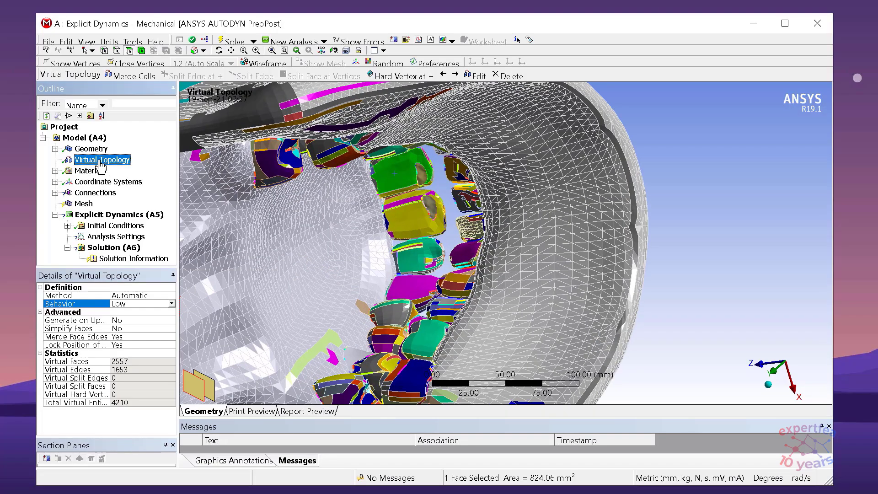
{"action": "right_click", "coordinate": [101, 160]}
{"action": "left_click", "coordinate": [150, 186]}
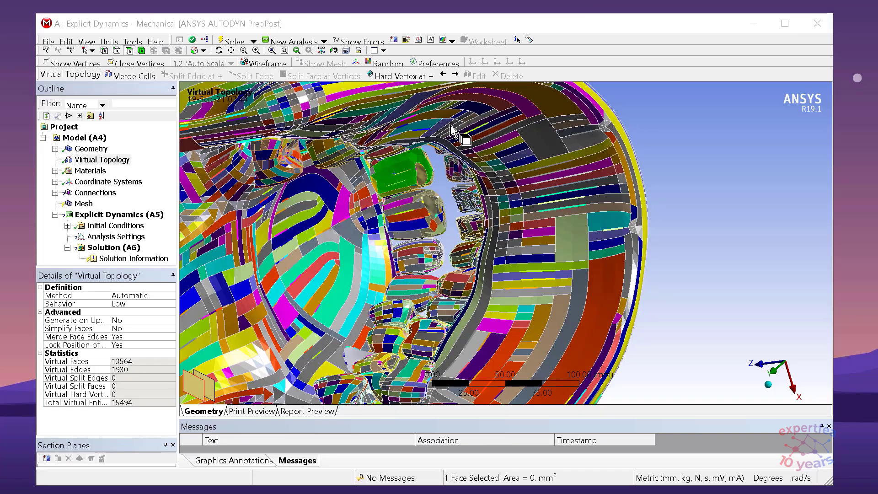
Examine the regenerated virtual cells on the jaw and skull, widening the details labels to read the virtual entity statistics.
{"action": "scroll", "coordinate": [486, 239], "scroll_direction": "up", "scroll_amount": 3}
{"action": "scroll", "coordinate": [485, 238], "scroll_direction": "down", "scroll_amount": 5}
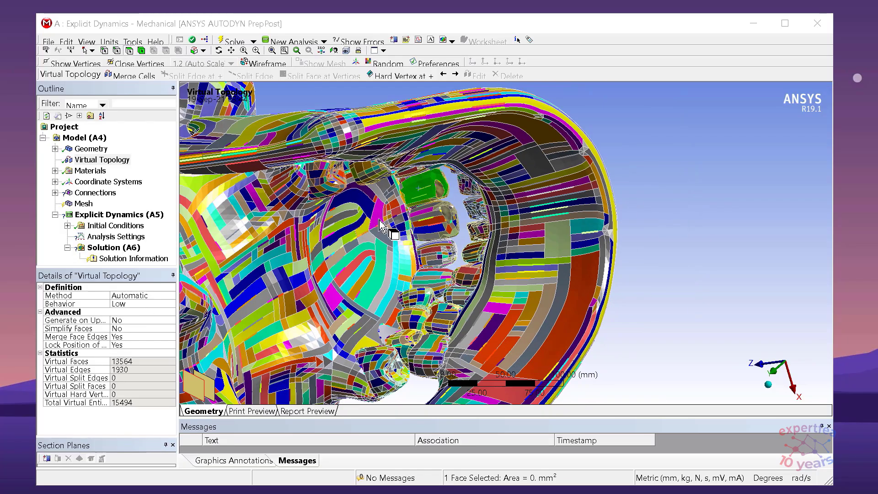
{"action": "middle_click_drag", "start_coordinate": [423, 230], "coordinate": [377, 228]}
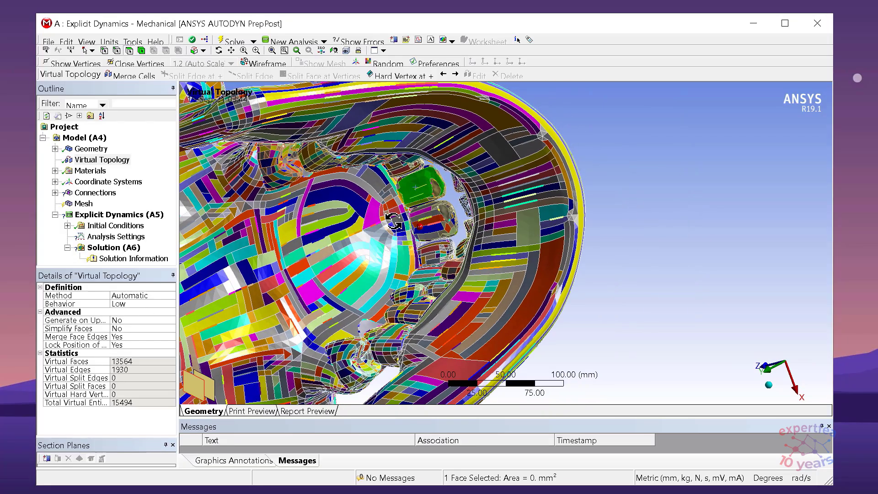
{"action": "scroll", "coordinate": [371, 232], "scroll_direction": "down", "scroll_amount": 3}
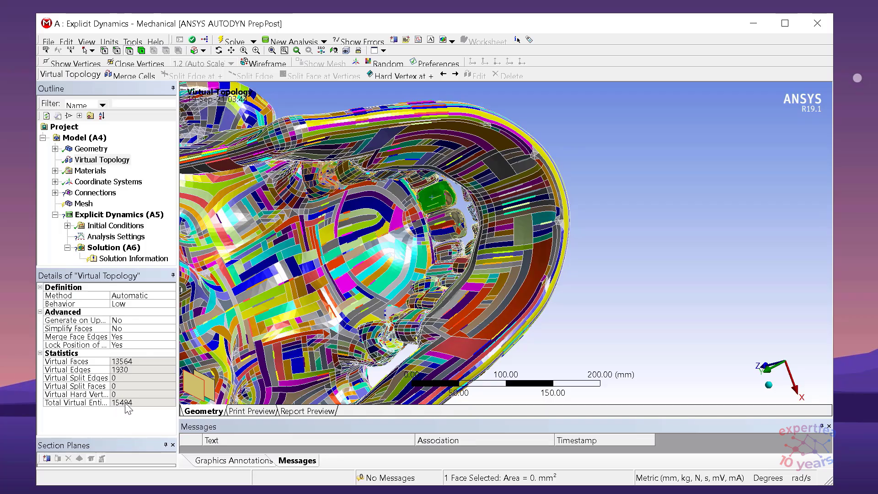
{"action": "left_click_drag", "start_coordinate": [109, 401], "coordinate": [122, 401]}
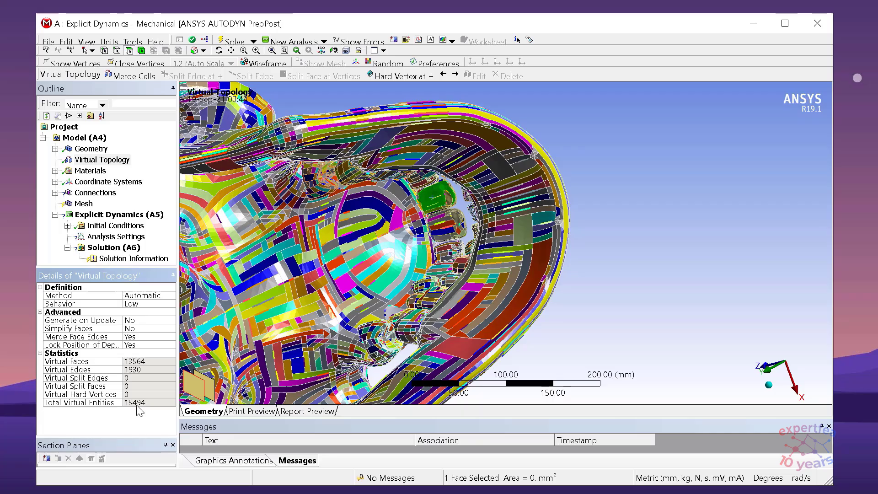
{"action": "scroll", "coordinate": [362, 259], "scroll_direction": "down", "scroll_amount": 3}
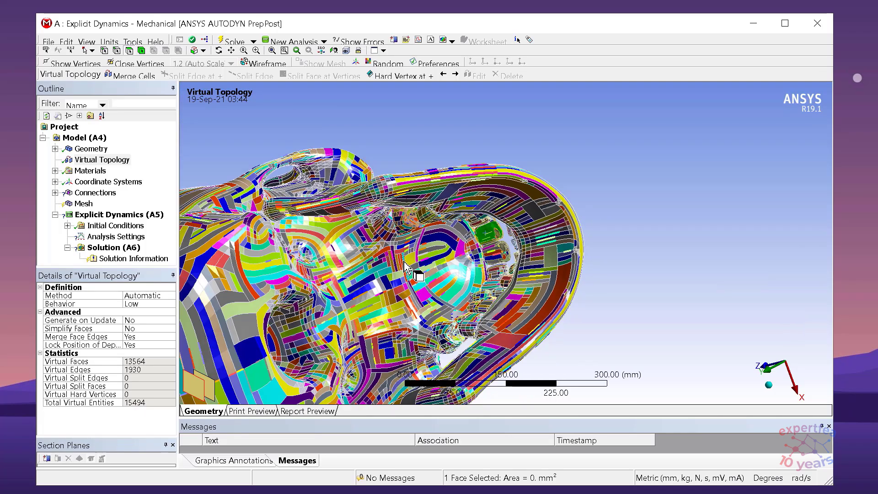
{"action": "mouse_move", "coordinate": [446, 241]}
{"action": "middle_mouse_down"}
{"action": "mouse_move", "coordinate": [463, 239]}
{"action": "mouse_move", "coordinate": [452, 241]}
{"action": "middle_mouse_up"}
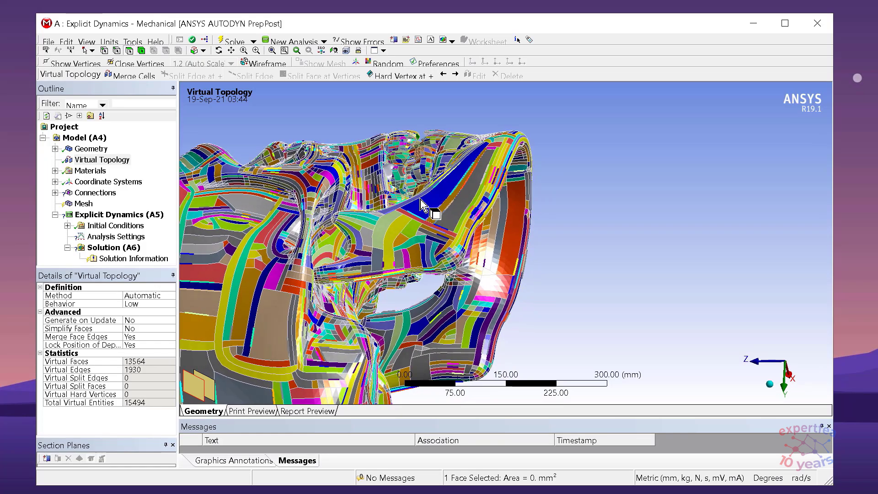
Examine the low-behavior virtual cells around the lower jaw, the teeth and the front of the skull.
{"action": "scroll", "coordinate": [413, 252], "scroll_direction": "up", "scroll_amount": 4}
{"action": "scroll", "coordinate": [413, 252], "scroll_direction": "down", "scroll_amount": 3}
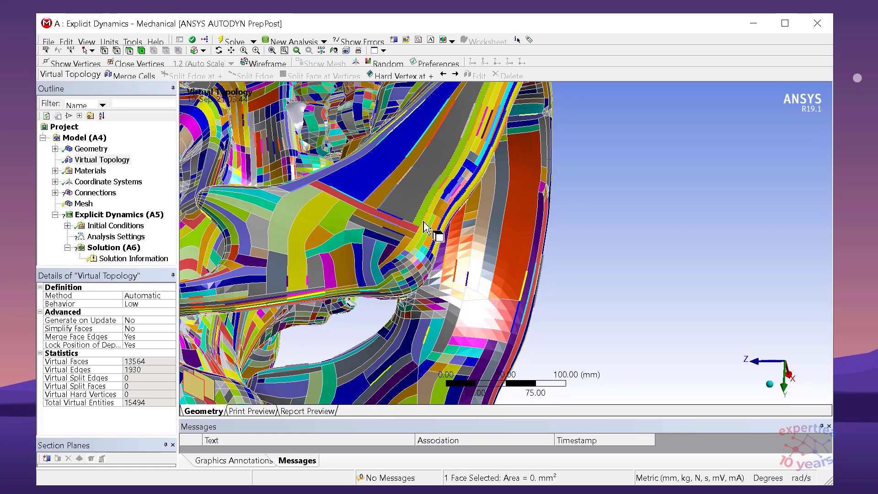
{"action": "scroll", "coordinate": [400, 251], "scroll_direction": "down", "scroll_amount": 1}
{"action": "scroll", "coordinate": [400, 250], "scroll_direction": "up", "scroll_amount": 4}
{"action": "middle_click_drag", "start_coordinate": [448, 238], "coordinate": [495, 297]}
{"action": "middle_click_drag", "start_coordinate": [402, 240], "coordinate": [572, 324], "text": "ctrl"}
{"action": "scroll", "coordinate": [402, 259], "scroll_direction": "down", "scroll_amount": 3}
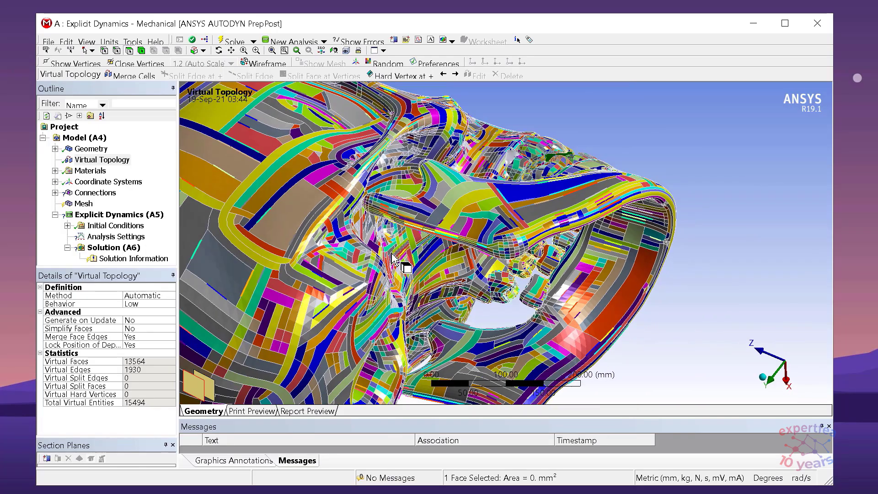
{"action": "middle_click_drag", "start_coordinate": [402, 257], "coordinate": [496, 308]}
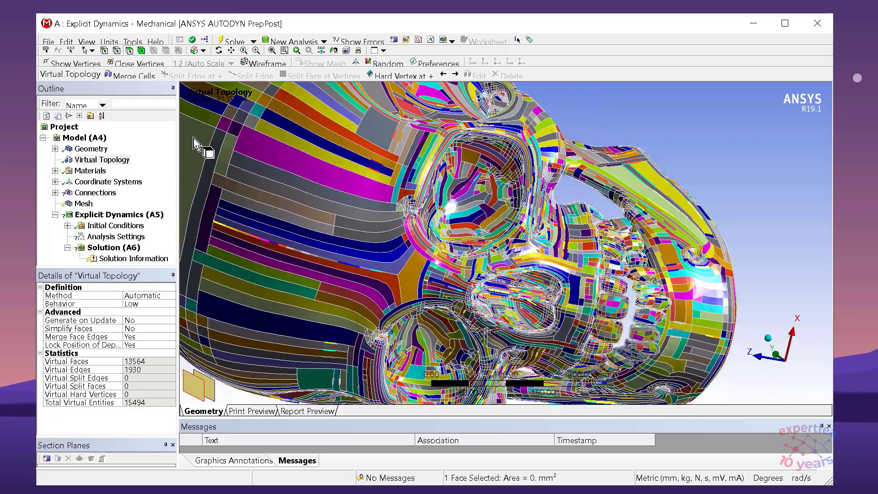
Save the project and suppress the Contacts group under Connections.
{"action": "left_click", "coordinate": [48, 41]}
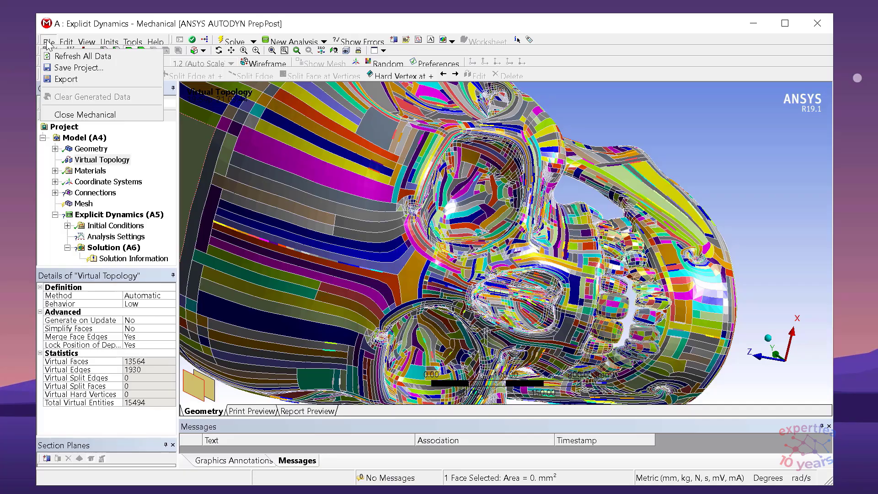
{"action": "left_click", "coordinate": [73, 68]}
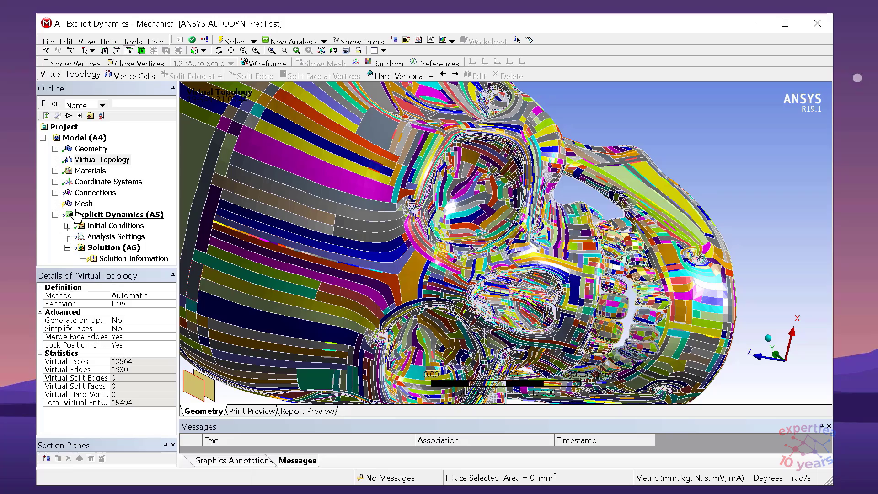
{"action": "left_click", "coordinate": [55, 193]}
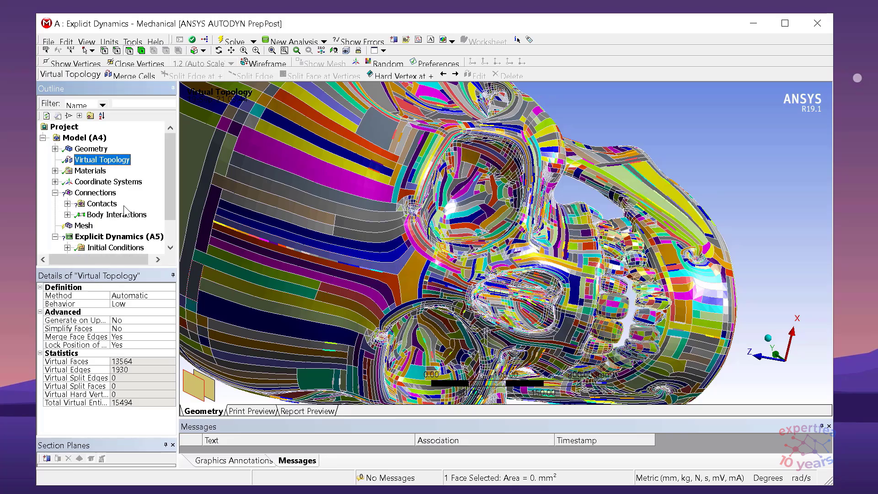
{"action": "left_click", "coordinate": [101, 203]}
{"action": "right_click", "coordinate": [108, 205]}
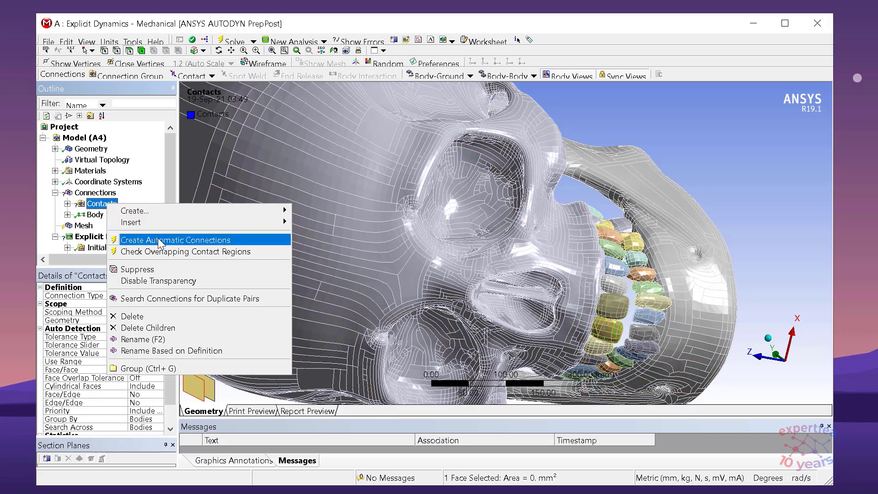
{"action": "left_click", "coordinate": [156, 270]}
{"action": "left_click", "coordinate": [56, 193]}
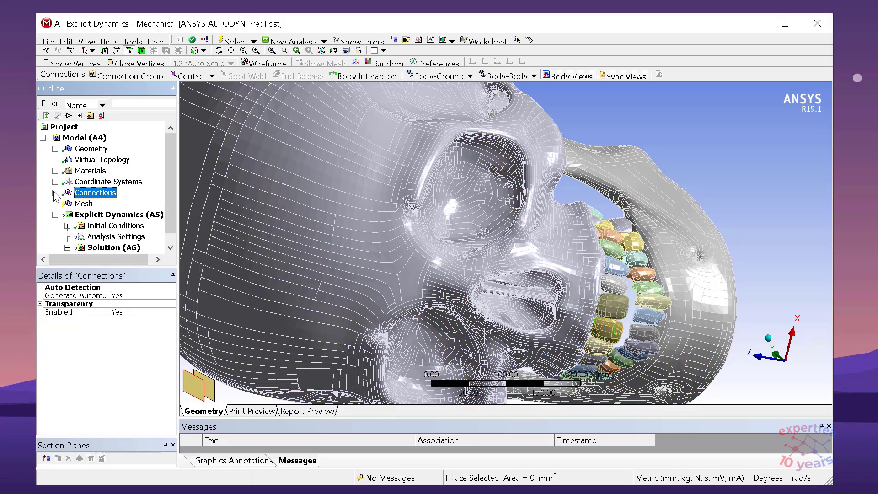
Set the global mesh sizing to resolution 2 with a Fast transition.
{"action": "left_click", "coordinate": [84, 205]}
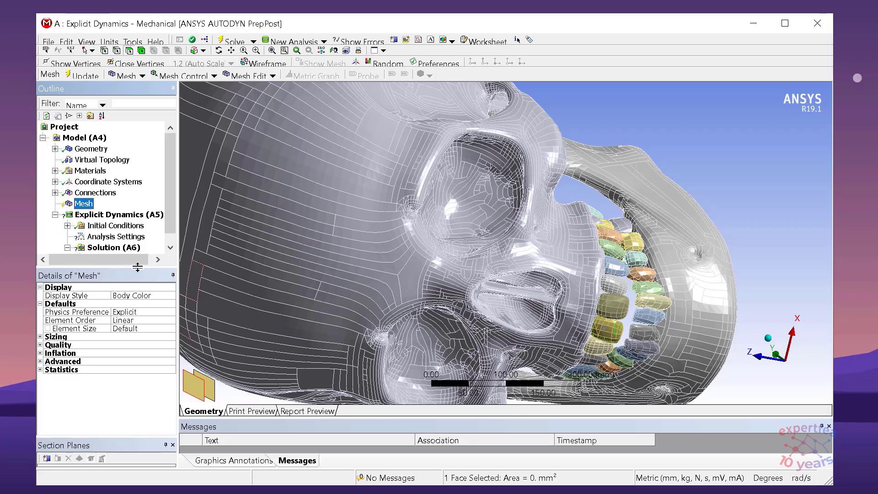
{"action": "left_click_drag", "start_coordinate": [132, 267], "coordinate": [133, 229]}
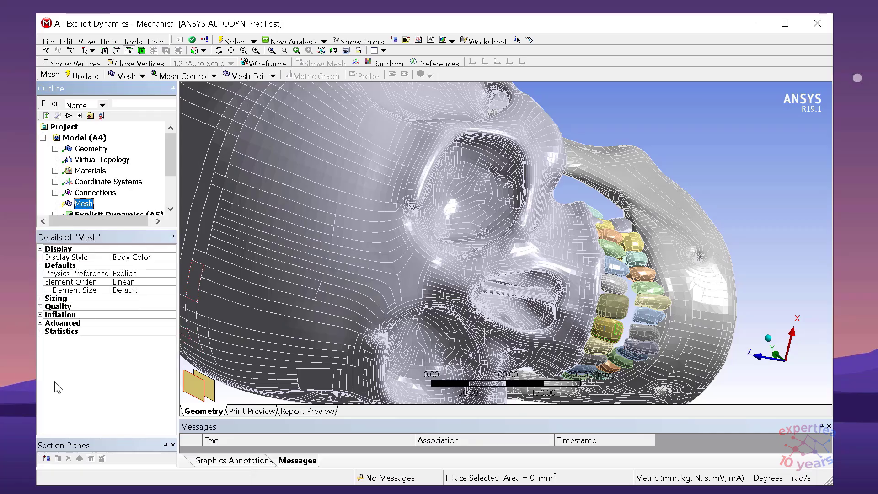
{"action": "left_click", "coordinate": [40, 298]}
{"action": "left_click", "coordinate": [124, 315]}
{"action": "left_click", "coordinate": [137, 315]}
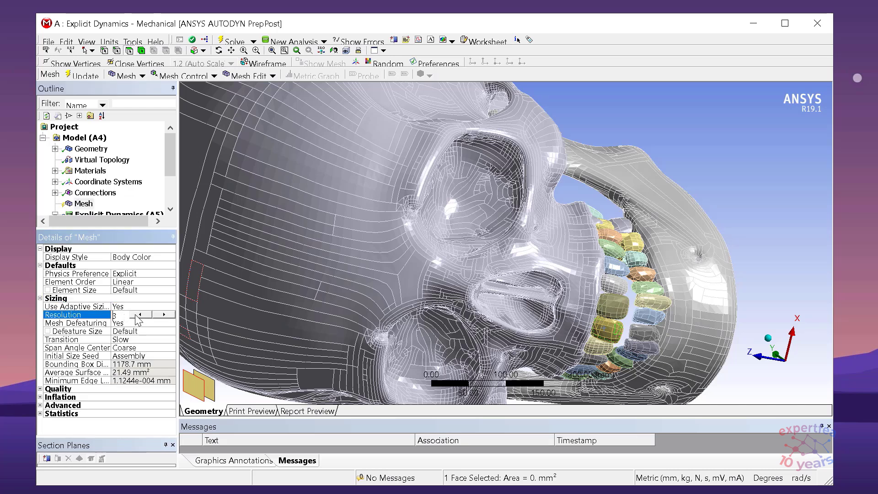
{"action": "left_click", "coordinate": [129, 340]}
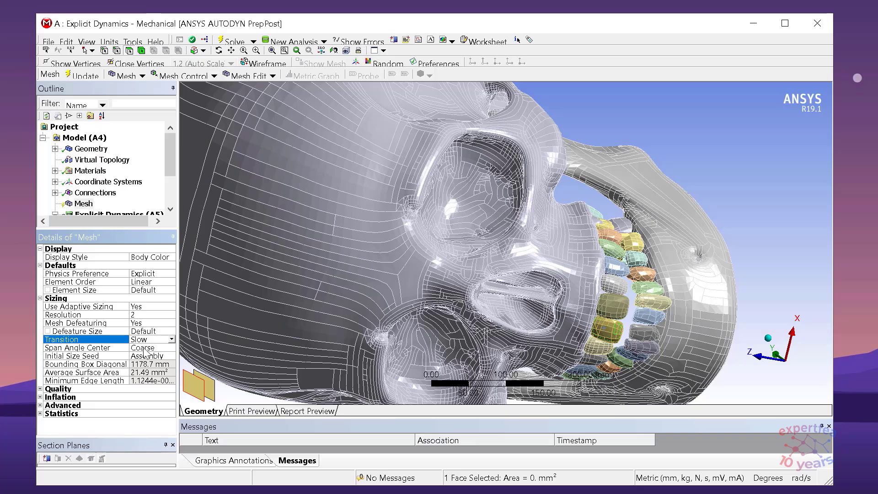
{"action": "left_click", "coordinate": [172, 340]}
{"action": "left_click", "coordinate": [160, 355]}
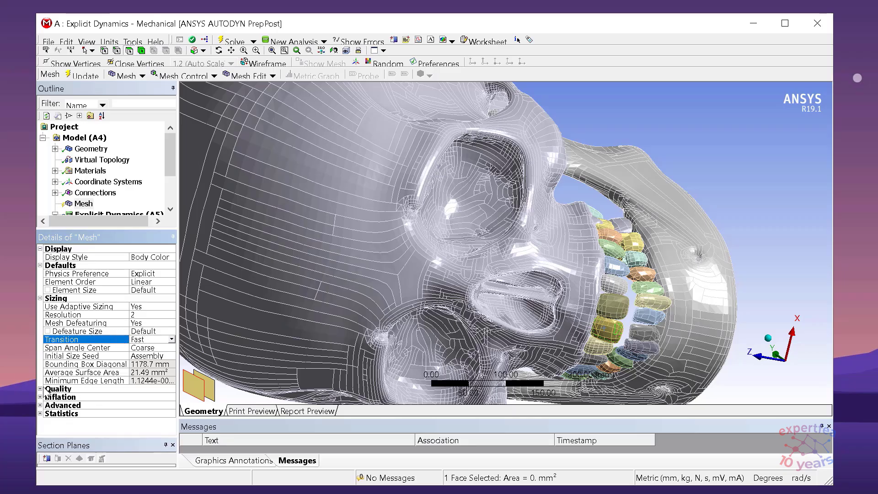
Set the mesh quality smoothing to Low.
{"action": "left_click", "coordinate": [40, 389]}
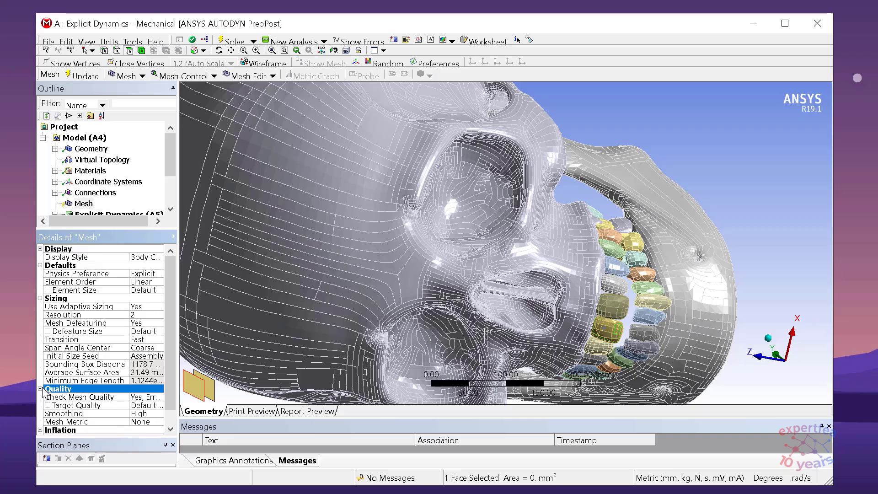
{"action": "left_click", "coordinate": [140, 413]}
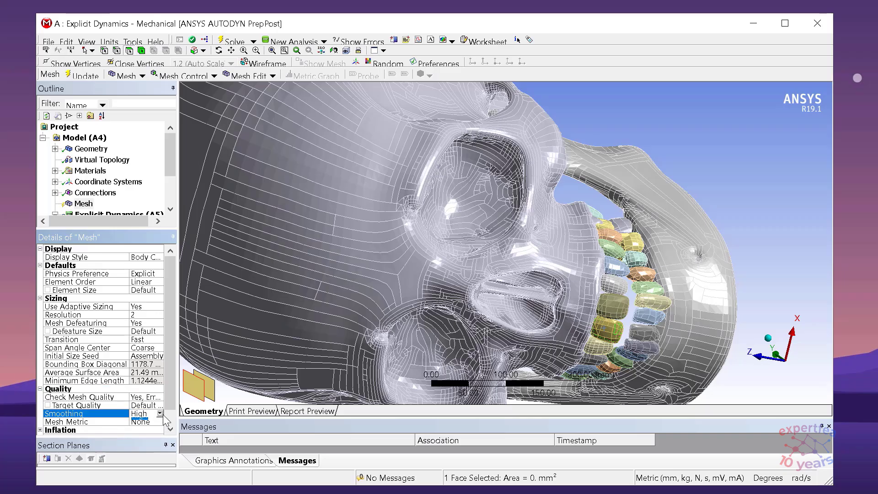
{"action": "left_click", "coordinate": [147, 423]}
{"action": "left_click_drag", "start_coordinate": [170, 371], "coordinate": [172, 346]}
{"action": "left_click", "coordinate": [47, 42]}
{"action": "left_click", "coordinate": [47, 42]}
{"action": "right_click", "coordinate": [91, 205]}
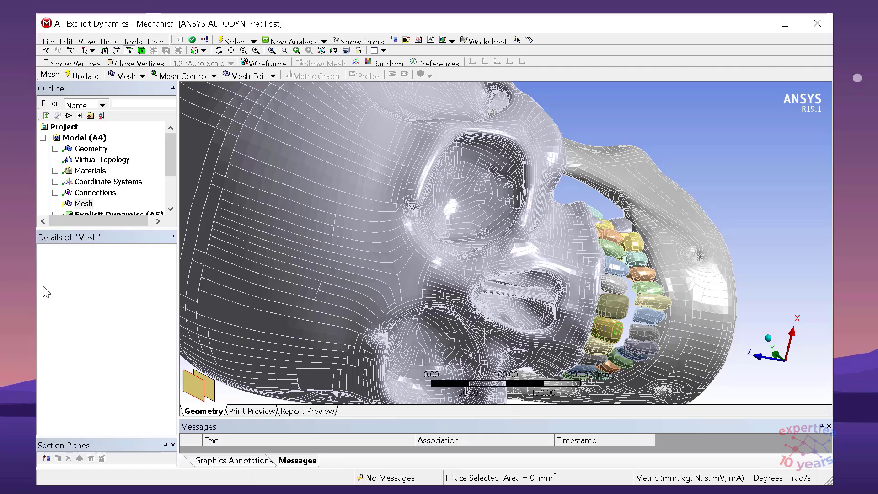
Set the number of CPUs for parallel part meshing to 60 and generate the mesh.
{"action": "left_click", "coordinate": [40, 298]}
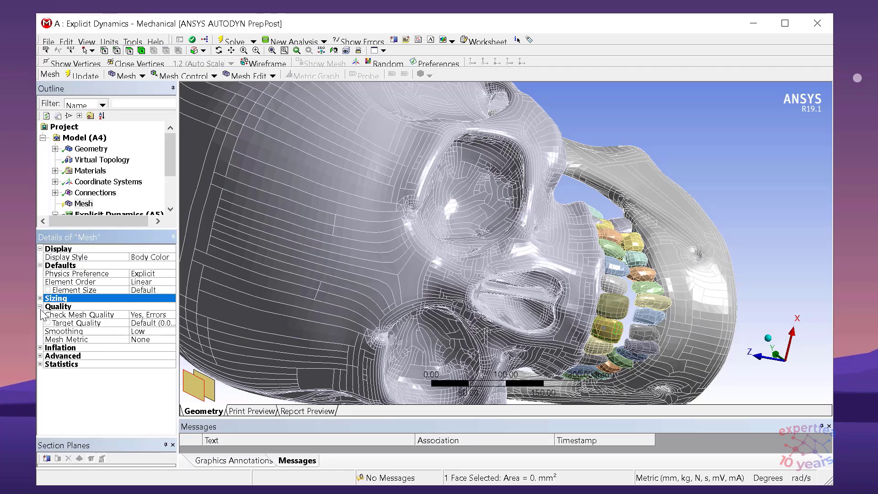
{"action": "left_click", "coordinate": [40, 356]}
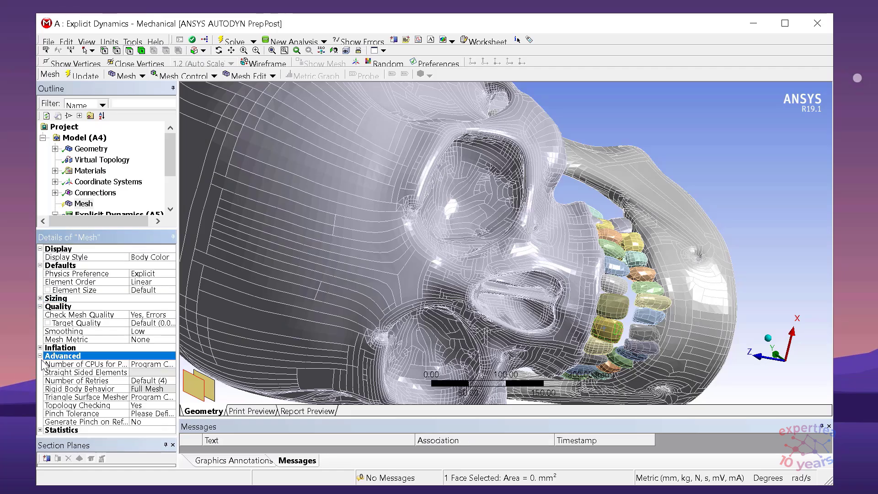
{"action": "left_click", "coordinate": [141, 364]}
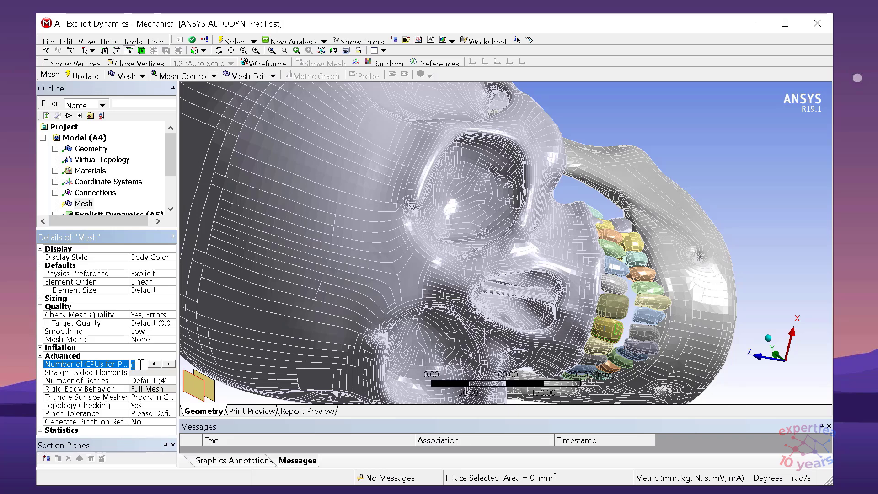
{"action": "type", "text": "60"}
{"action": "key", "text": "Return"}
{"action": "right_click", "coordinate": [83, 204]}
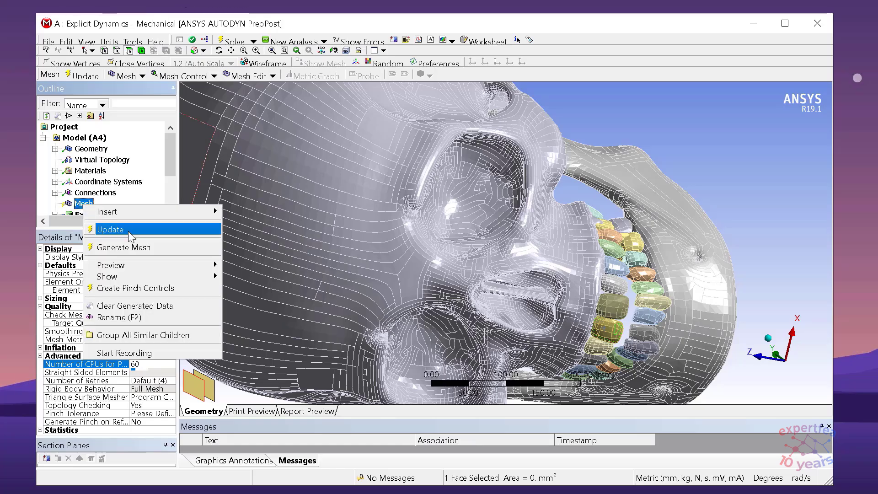
{"action": "left_click", "coordinate": [136, 249]}
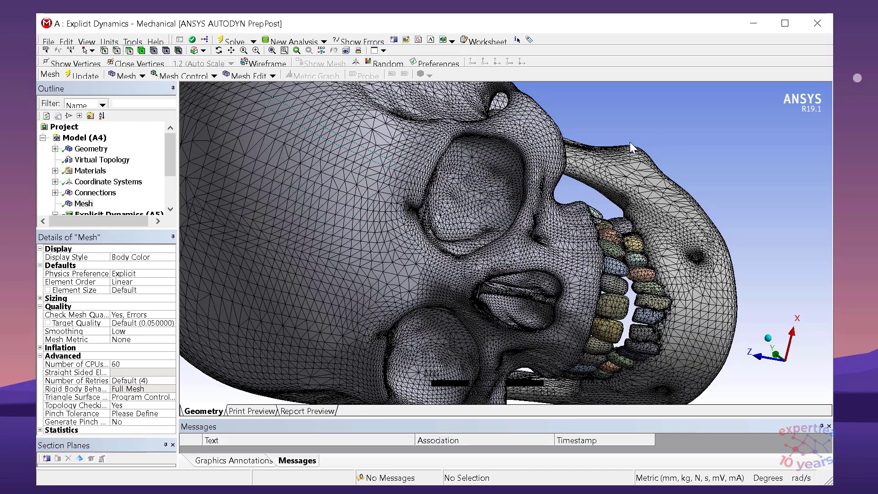
Inspect the generated skull mesh with its node and element statistics, and save the project.
{"action": "middle_click_drag", "start_coordinate": [659, 128], "coordinate": [577, 175]}
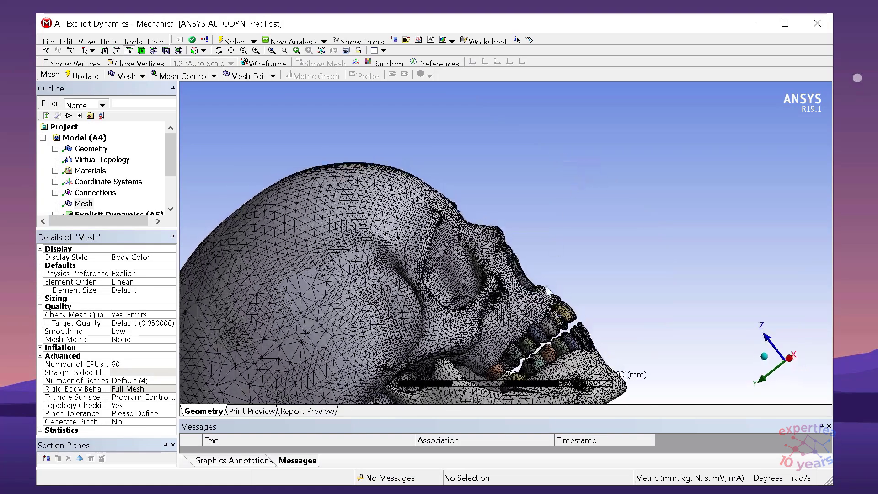
{"action": "scroll", "coordinate": [512, 316], "scroll_direction": "up", "scroll_amount": 5}
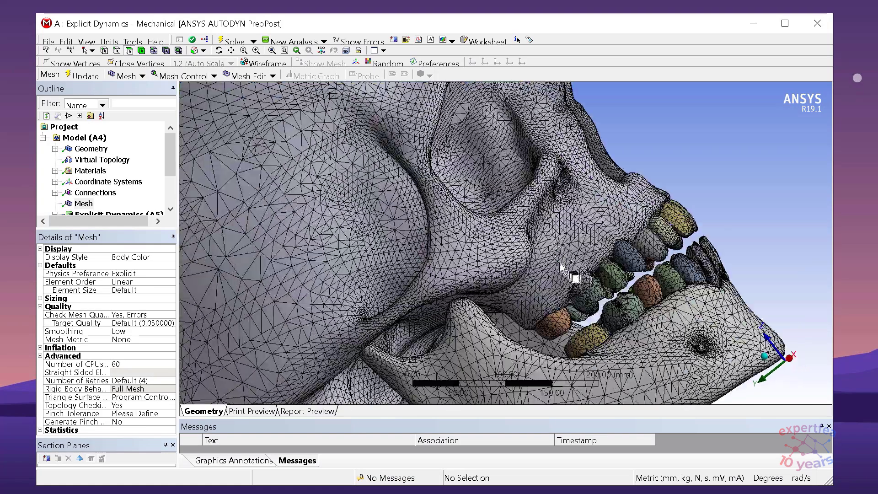
{"action": "scroll", "coordinate": [567, 281], "scroll_direction": "up", "scroll_amount": 2}
{"action": "scroll", "coordinate": [485, 260], "scroll_direction": "down", "scroll_amount": 2}
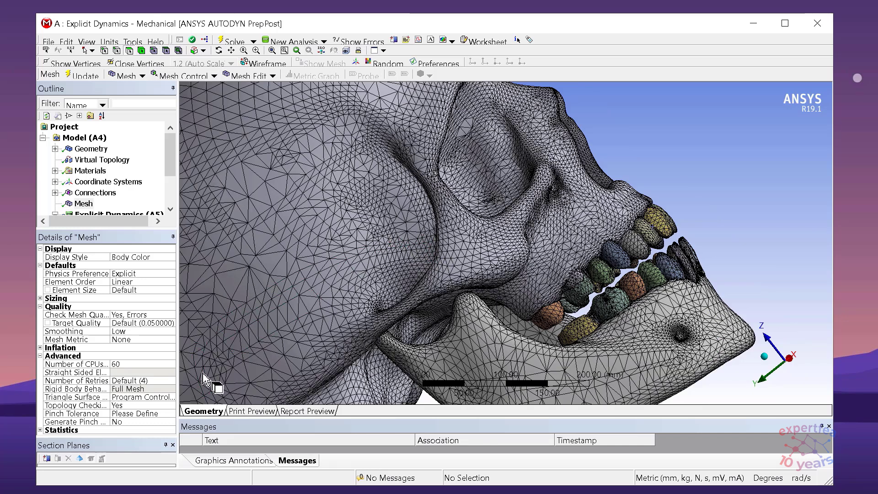
{"action": "left_click", "coordinate": [40, 356]}
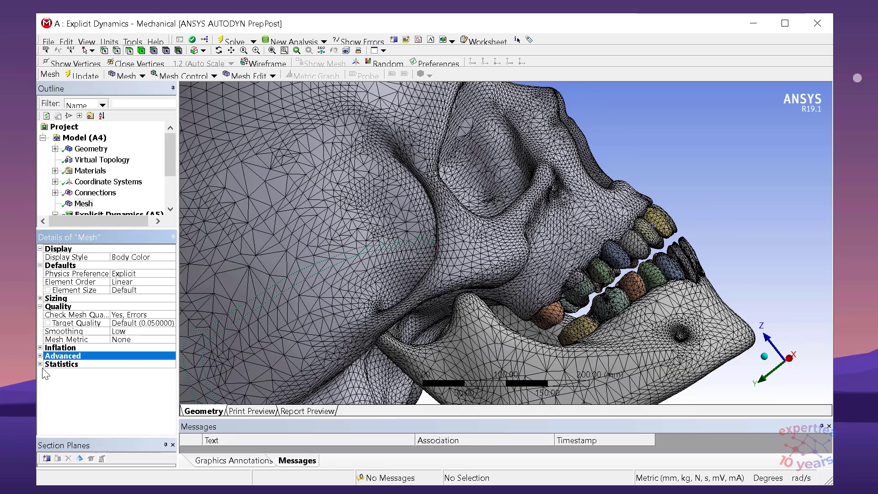
{"action": "left_click", "coordinate": [40, 364]}
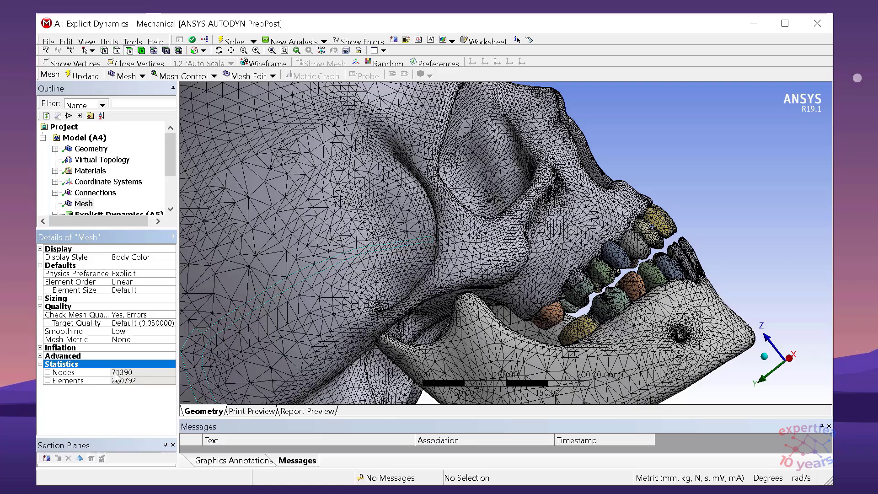
{"action": "left_click", "coordinate": [47, 40]}
{"action": "left_click", "coordinate": [66, 67]}
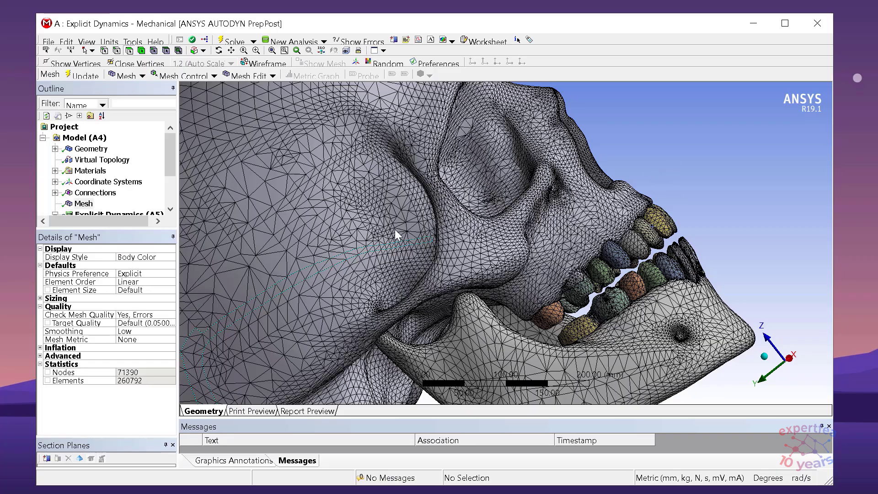
Examine the mesh on the teeth, the lower jaw and the cheekbone up close.
{"action": "mouse_move", "coordinate": [572, 236]}
{"action": "middle_mouse_down"}
{"action": "mouse_move", "coordinate": [398, 241]}
{"action": "mouse_move", "coordinate": [585, 239]}
{"action": "mouse_move", "coordinate": [484, 238]}
{"action": "mouse_move", "coordinate": [525, 235]}
{"action": "mouse_move", "coordinate": [686, 245]}
{"action": "mouse_move", "coordinate": [586, 237]}
{"action": "mouse_move", "coordinate": [623, 231]}
{"action": "mouse_move", "coordinate": [538, 245]}
{"action": "mouse_move", "coordinate": [567, 242]}
{"action": "middle_mouse_up"}
{"action": "scroll", "coordinate": [561, 256], "scroll_direction": "up", "scroll_amount": 3}
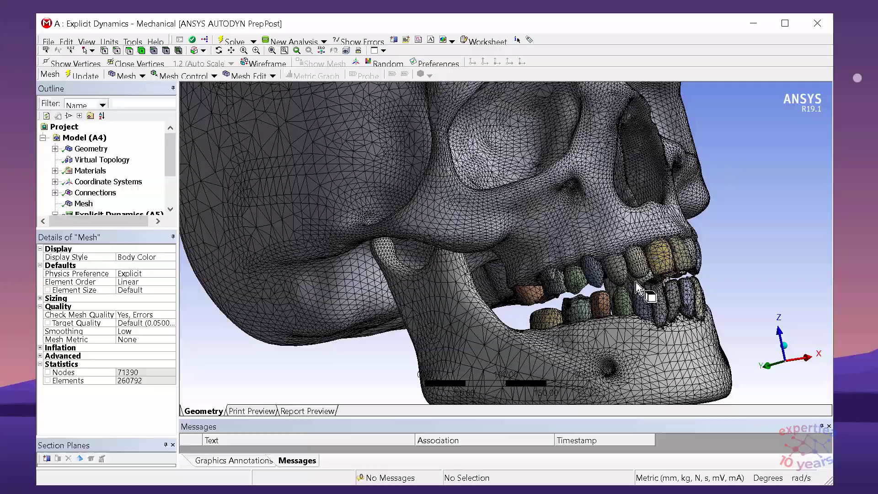
{"action": "scroll", "coordinate": [560, 257], "scroll_direction": "up", "scroll_amount": 4}
{"action": "middle_click_drag", "start_coordinate": [567, 266], "coordinate": [595, 258]}
{"action": "scroll", "coordinate": [604, 259], "scroll_direction": "down", "scroll_amount": 2}
{"action": "scroll", "coordinate": [594, 247], "scroll_direction": "down", "scroll_amount": 3}
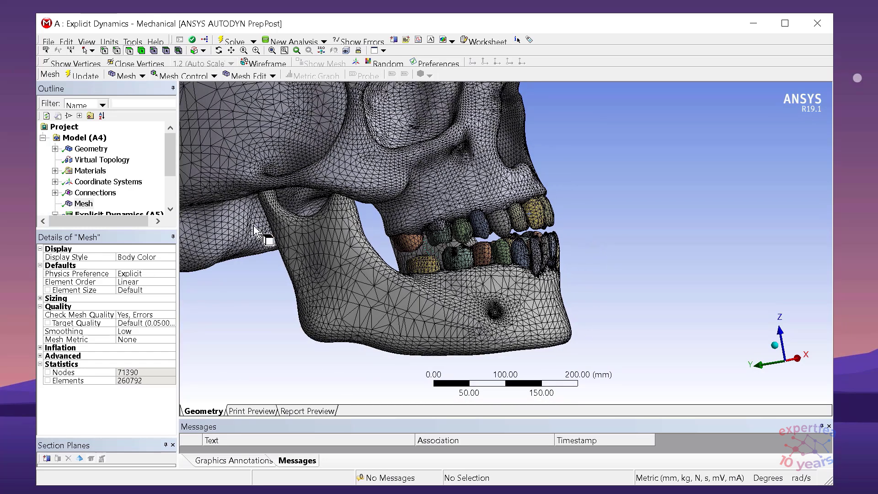
Expand the connections and open the settings of the Body Interactions.
{"action": "left_click", "coordinate": [55, 193]}
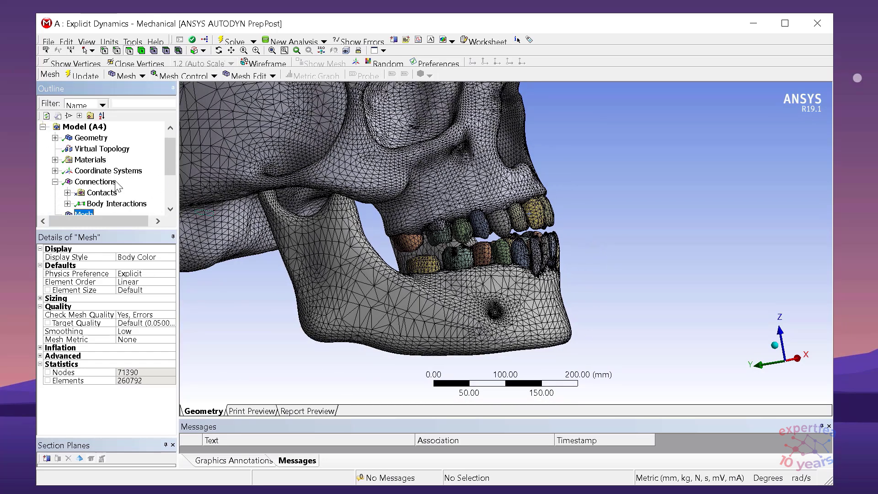
{"action": "left_click_drag", "start_coordinate": [172, 159], "coordinate": [174, 169]}
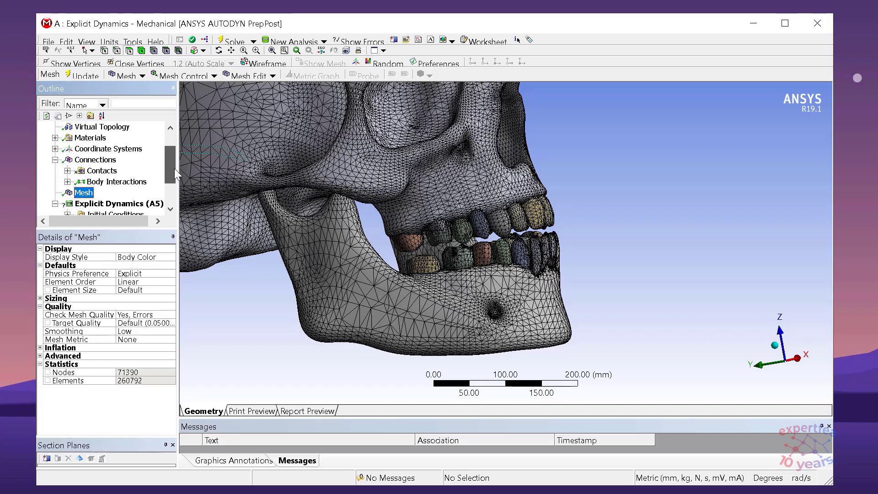
{"action": "left_click", "coordinate": [67, 182]}
{"action": "left_click", "coordinate": [99, 184]}
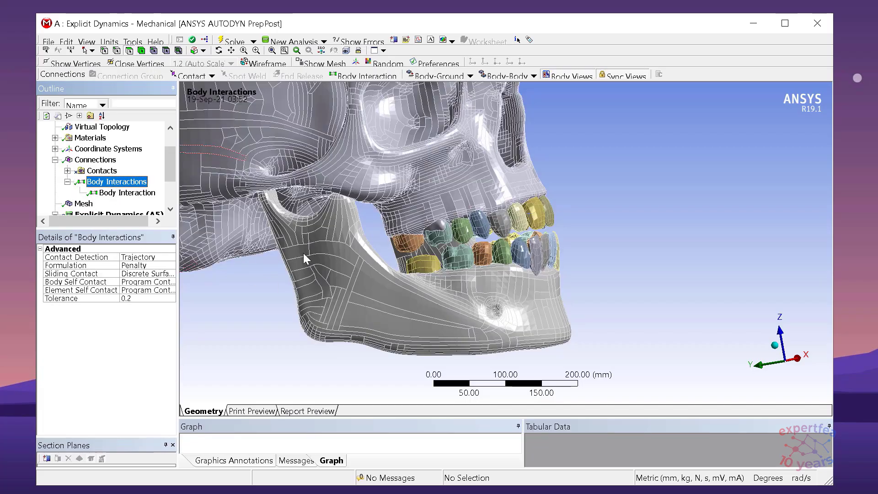
Box-select the lower jaw together with all of the lower teeth as bodies in a side view.
{"action": "left_click", "coordinate": [141, 51]}
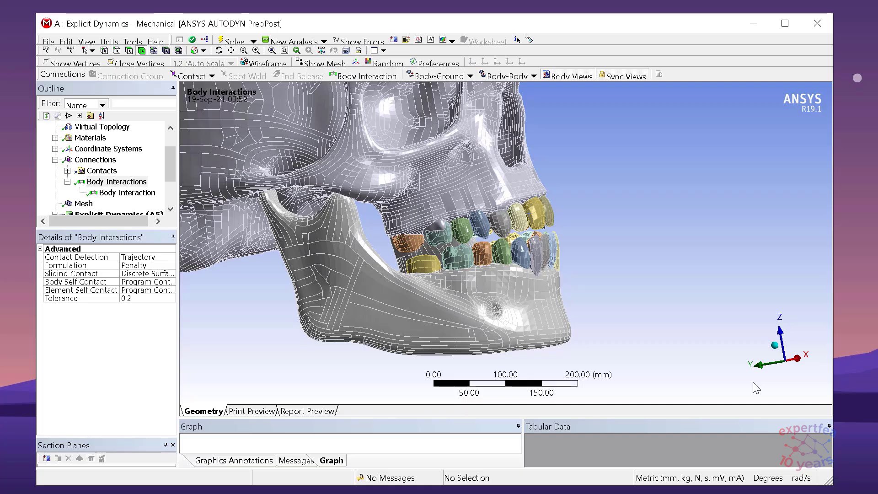
{"action": "left_click", "coordinate": [796, 359]}
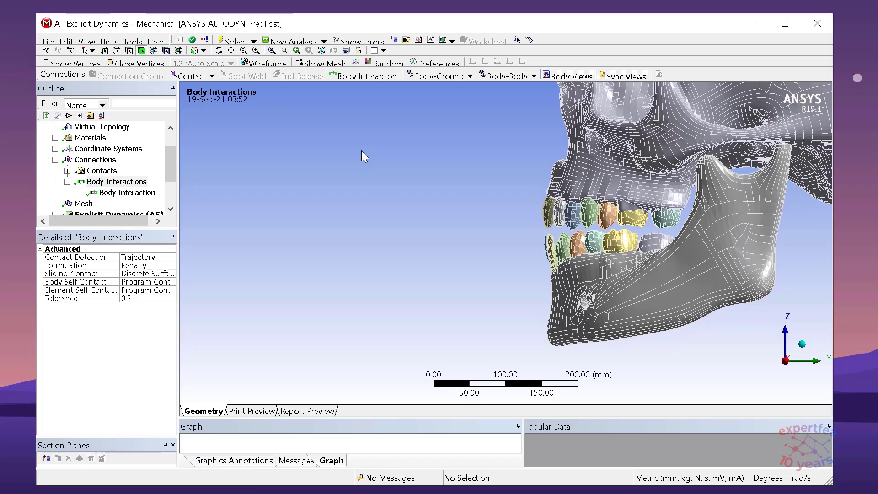
{"action": "left_click", "coordinate": [663, 254]}
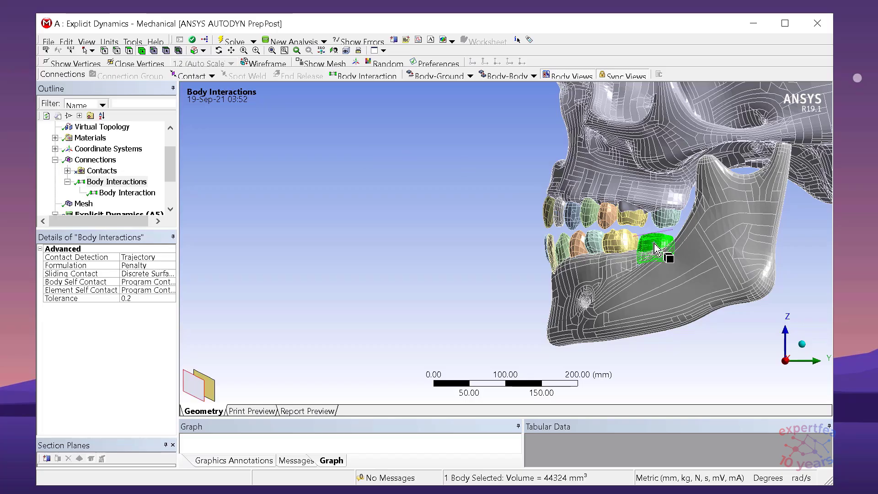
{"action": "left_click", "coordinate": [491, 264]}
{"action": "middle_click_drag", "start_coordinate": [676, 327], "coordinate": [475, 302], "text": "ctrl"}
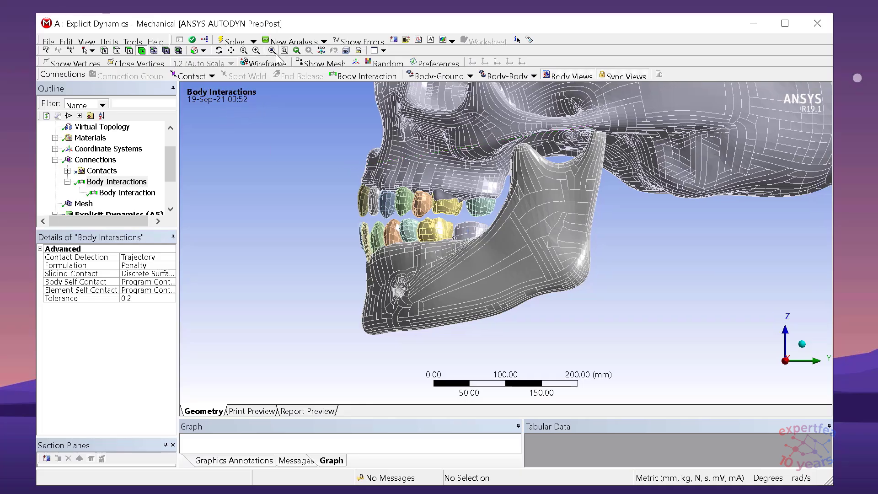
{"action": "left_click", "coordinate": [91, 51]}
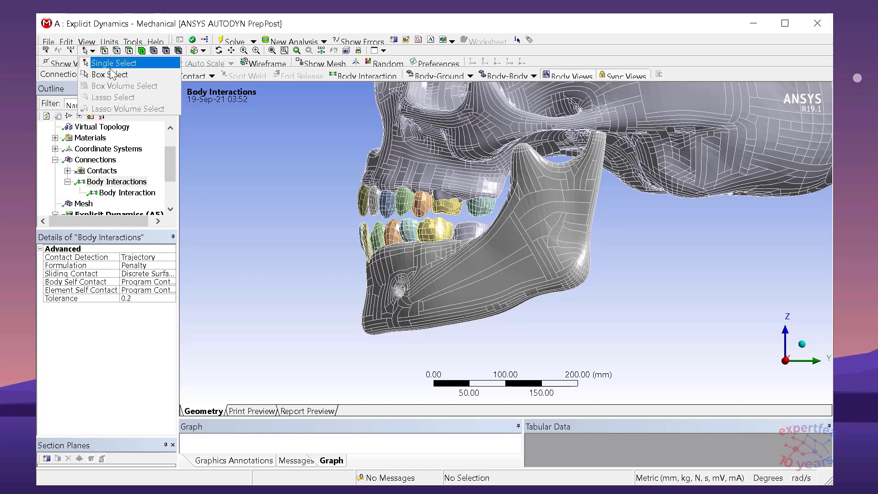
{"action": "left_click", "coordinate": [112, 86]}
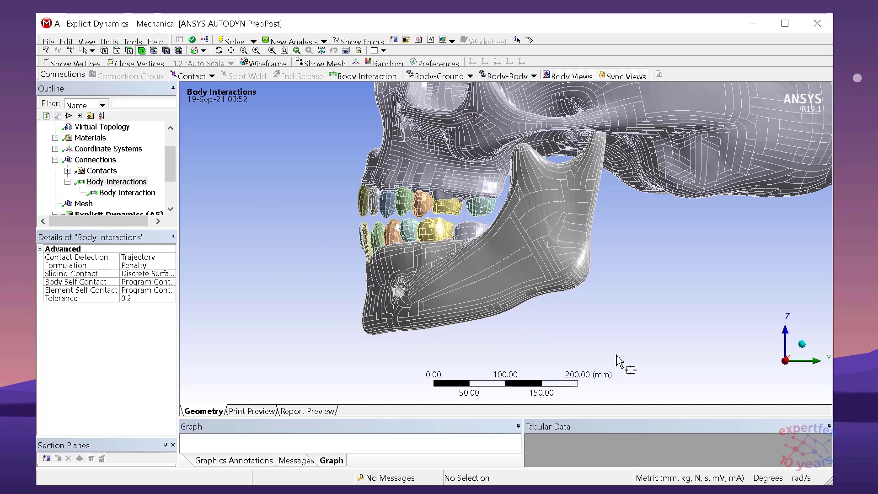
{"action": "left_click_drag", "start_coordinate": [634, 343], "coordinate": [260, 237]}
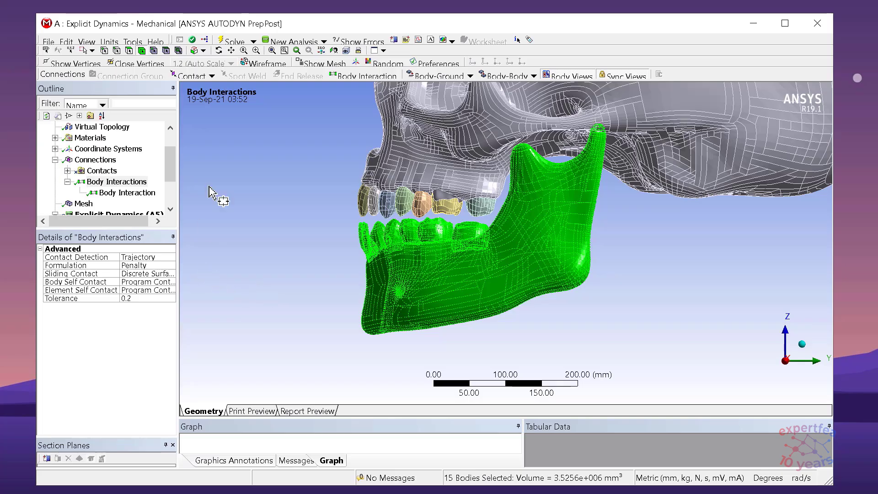
Add a body interaction scoped to the selected lower jaw and teeth, and set its type to Bonded.
{"action": "left_click", "coordinate": [359, 76]}
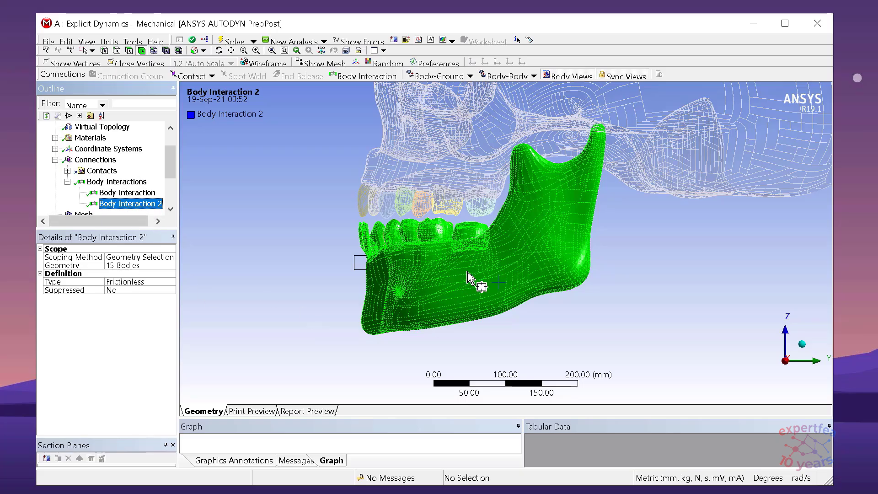
{"action": "left_click", "coordinate": [172, 284]}
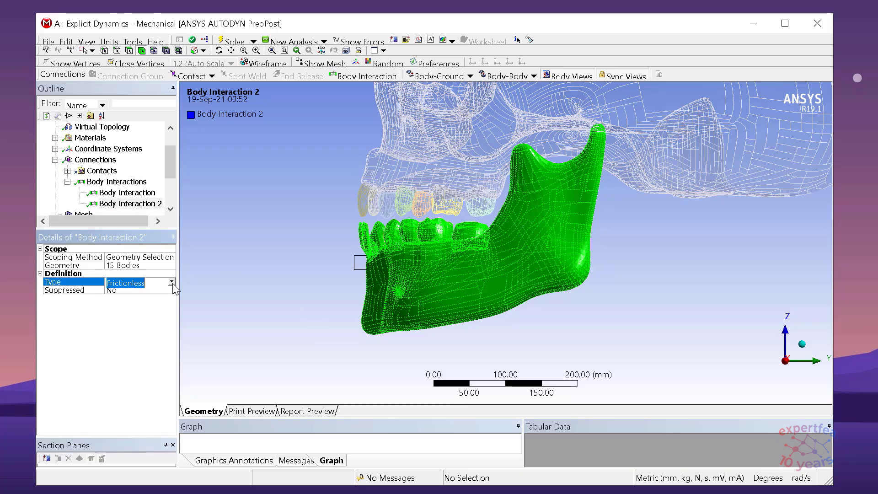
{"action": "left_click", "coordinate": [171, 282]}
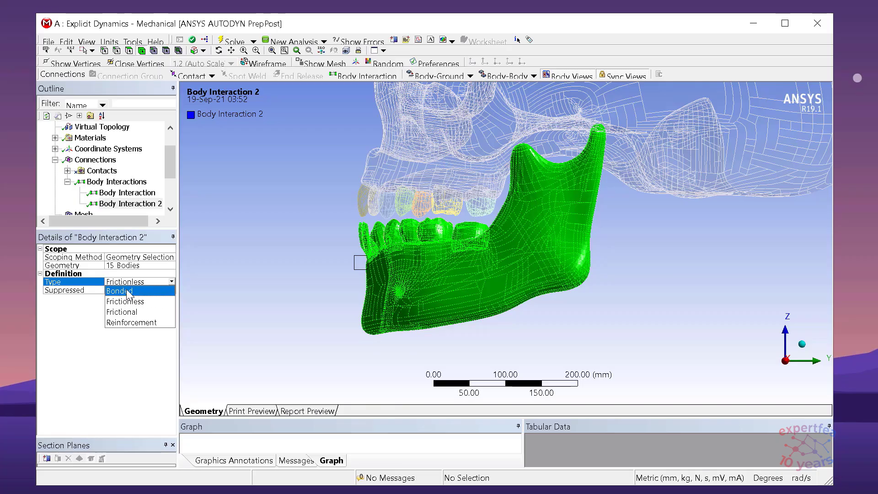
{"action": "left_click", "coordinate": [164, 291]}
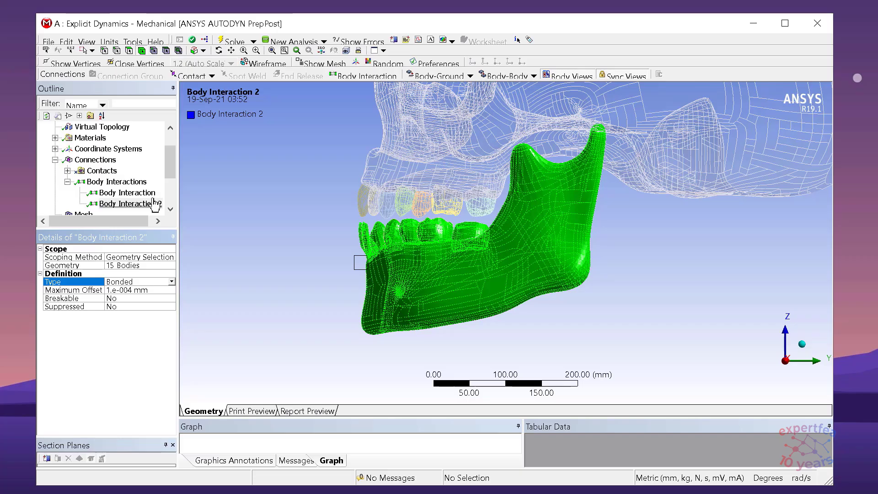
Review the existing contact regions and the bodies scoped to the new bonded interaction.
{"action": "left_click", "coordinate": [67, 171]}
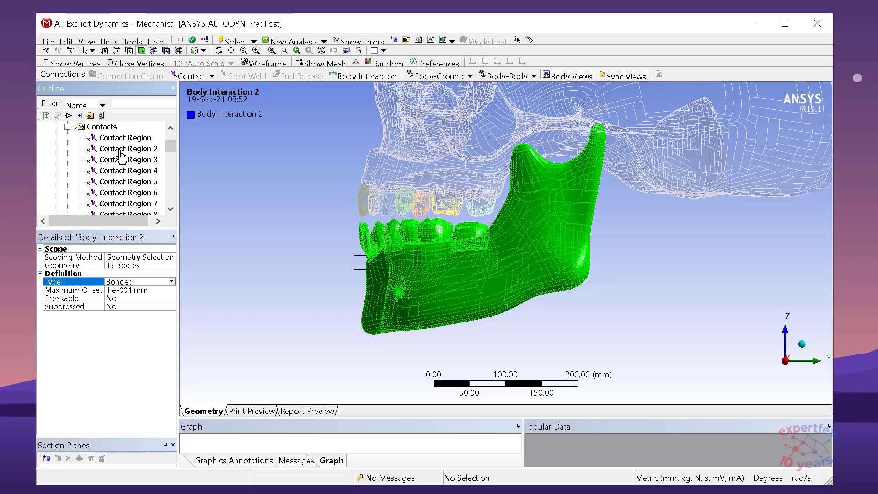
{"action": "mouse_move", "coordinate": [168, 145]}
{"action": "left_mouse_down"}
{"action": "mouse_move", "coordinate": [172, 193]}
{"action": "mouse_move", "coordinate": [173, 136]}
{"action": "left_mouse_up"}
{"action": "left_click", "coordinate": [67, 203]}
{"action": "scroll", "coordinate": [57, 137], "scroll_direction": "down", "scroll_amount": 2}
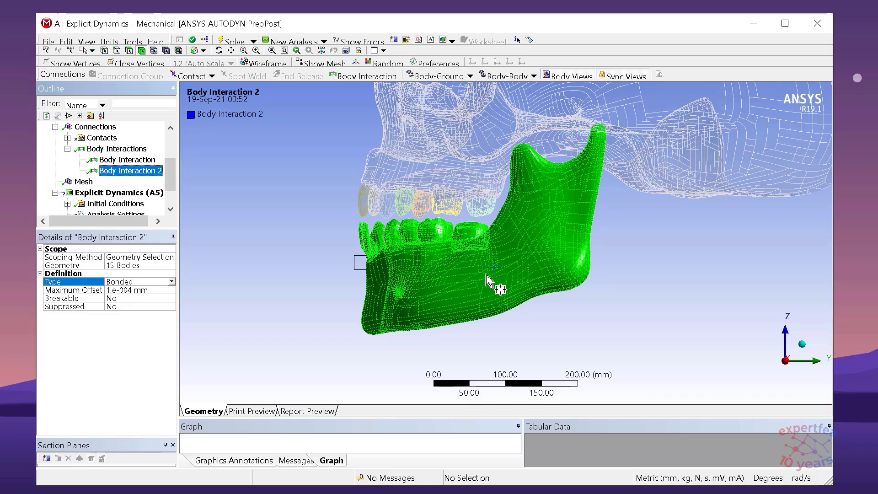
{"action": "scroll", "coordinate": [488, 274], "scroll_direction": "up", "scroll_amount": 2}
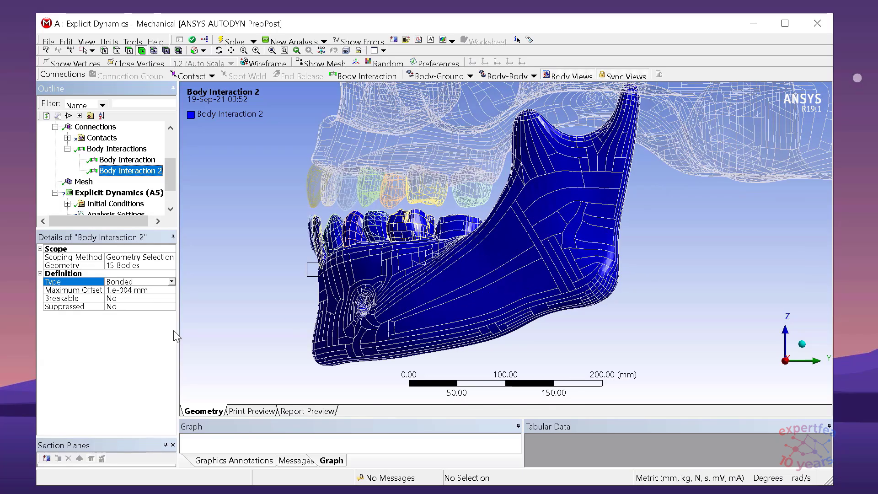
Set the maximum offset of the lower jaw's bonded interaction to 0.25 mm.
{"action": "left_click", "coordinate": [120, 291]}
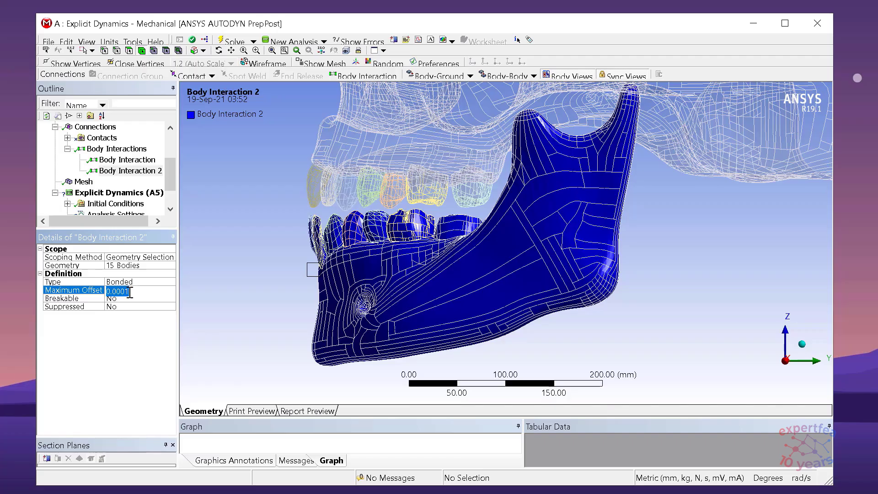
{"action": "scroll", "coordinate": [476, 235], "scroll_direction": "up", "scroll_amount": 4}
{"action": "middle_click_drag", "start_coordinate": [439, 227], "coordinate": [560, 377], "text": "ctrl"}
{"action": "scroll", "coordinate": [521, 292], "scroll_direction": "up", "scroll_amount": 3}
{"action": "middle_click_drag", "start_coordinate": [532, 322], "coordinate": [452, 243], "text": "ctrl"}
{"action": "scroll", "coordinate": [502, 289], "scroll_direction": "up", "scroll_amount": 3}
{"action": "middle_click_drag", "start_coordinate": [497, 297], "coordinate": [554, 299], "text": "ctrl"}
{"action": "scroll", "coordinate": [543, 288], "scroll_direction": "up", "scroll_amount": 2}
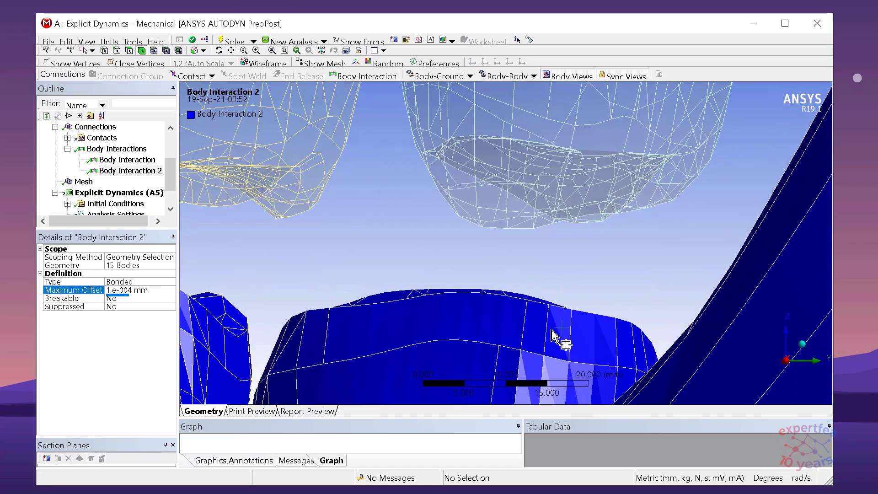
{"action": "middle_click_drag", "start_coordinate": [562, 332], "coordinate": [527, 322], "text": "ctrl"}
{"action": "scroll", "coordinate": [527, 322], "scroll_direction": "down", "scroll_amount": 6}
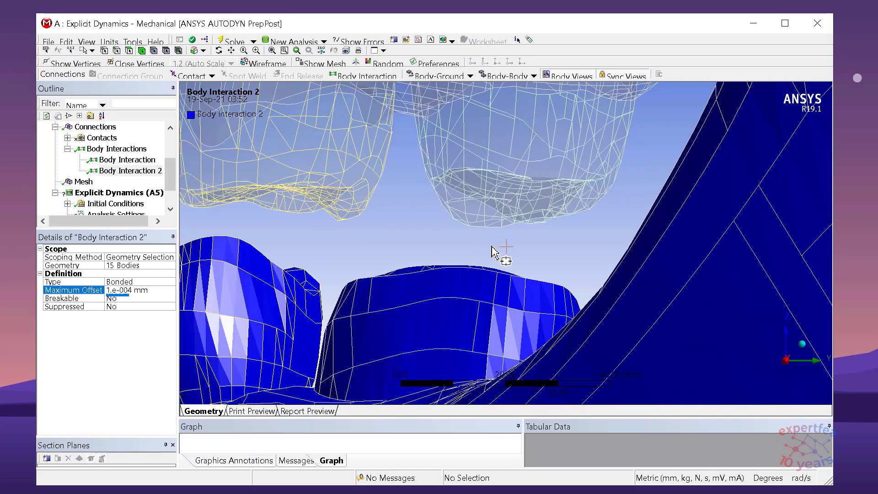
{"action": "scroll", "coordinate": [471, 270], "scroll_direction": "down", "scroll_amount": 8}
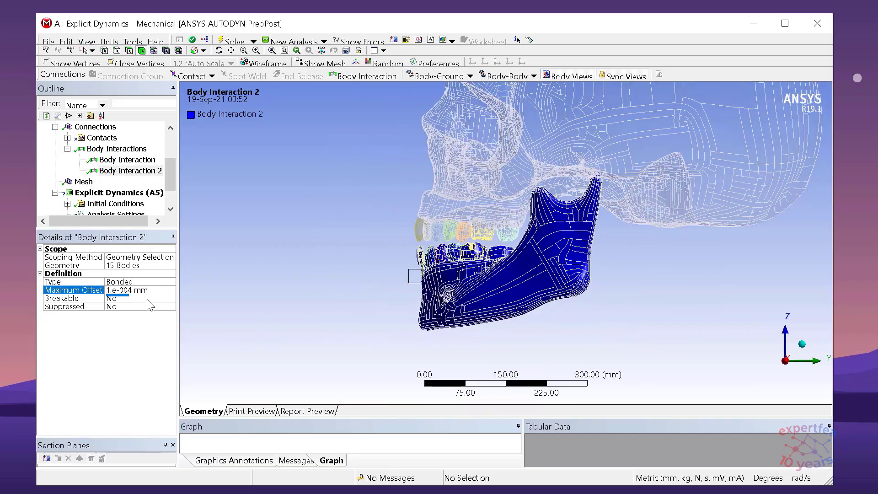
{"action": "left_click", "coordinate": [146, 291]}
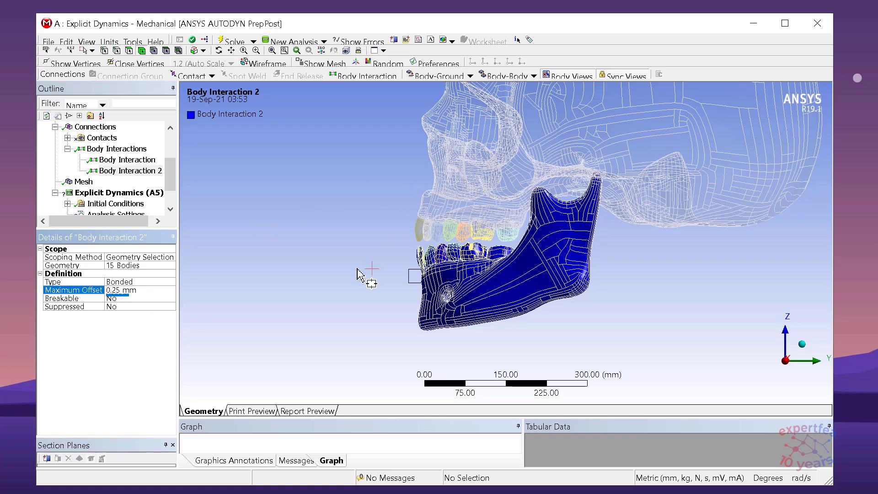
{"action": "middle_click_drag", "start_coordinate": [364, 274], "coordinate": [433, 262]}
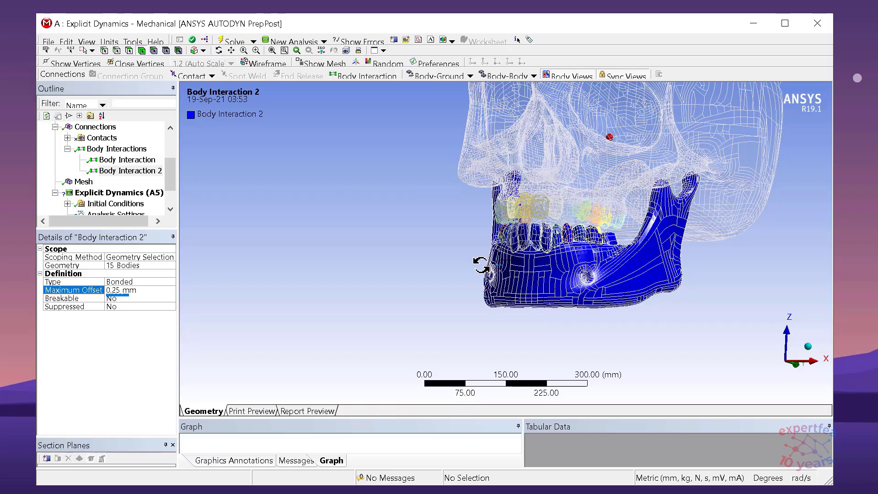
{"action": "middle_click_drag", "start_coordinate": [597, 323], "coordinate": [613, 310]}
{"action": "left_click_drag", "start_coordinate": [648, 329], "coordinate": [344, 271]}
{"action": "middle_click_drag", "start_coordinate": [344, 277], "coordinate": [520, 298]}
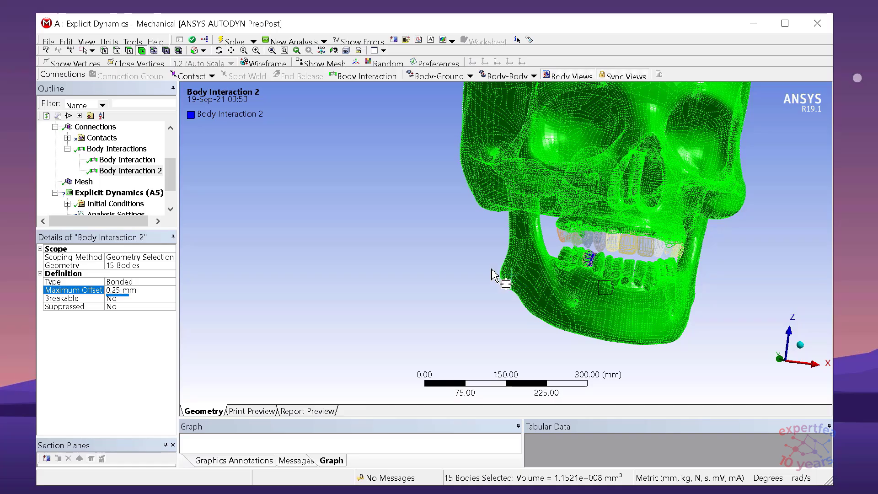
{"action": "right_click", "coordinate": [439, 239]}
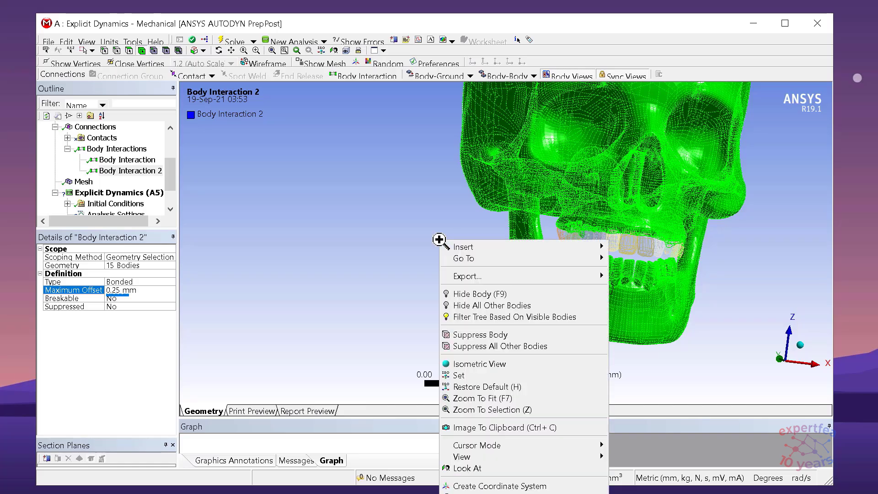
{"action": "left_click", "coordinate": [496, 291]}
{"action": "left_click_drag", "start_coordinate": [634, 296], "coordinate": [565, 258]}
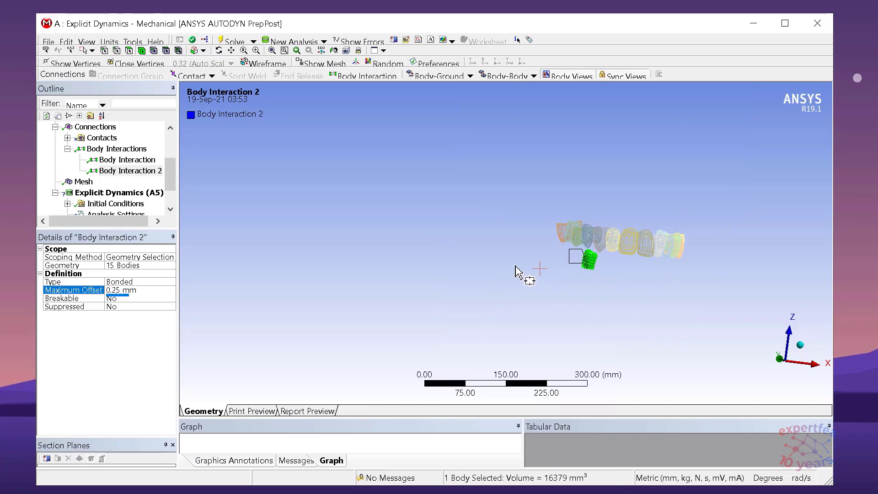
{"action": "right_click", "coordinate": [485, 253]}
{"action": "left_click", "coordinate": [517, 312]}
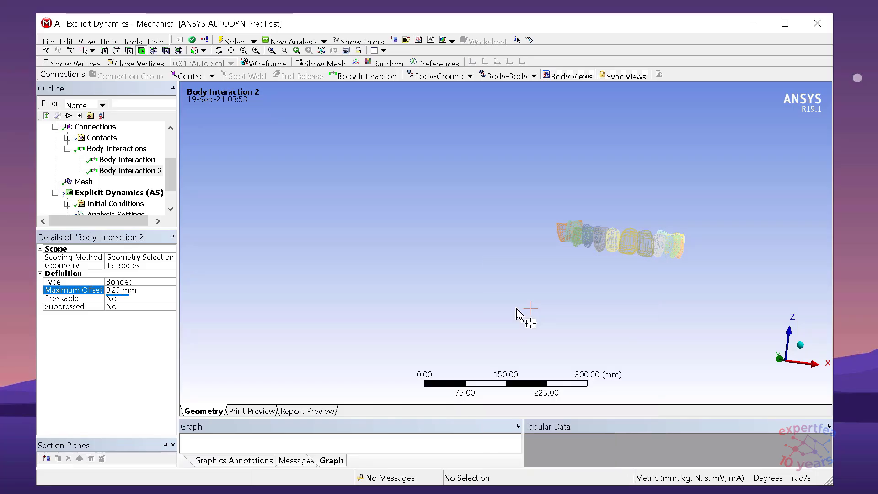
{"action": "middle_click_drag", "start_coordinate": [610, 290], "coordinate": [392, 287]}
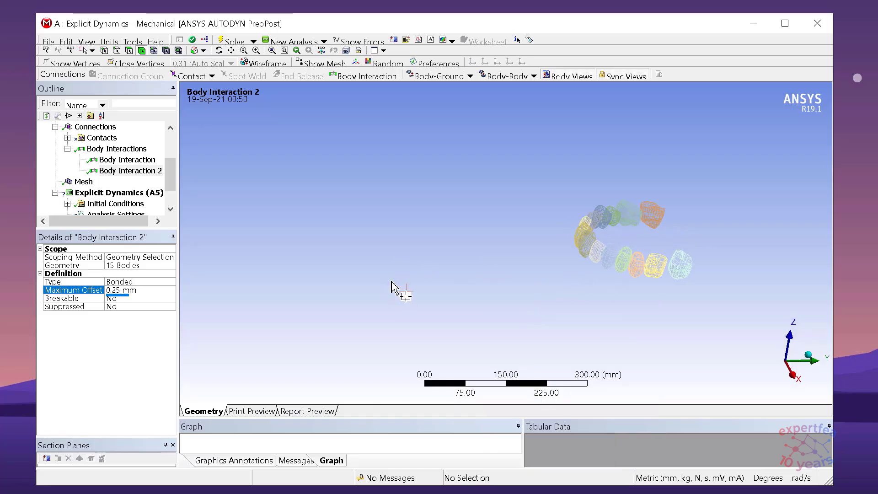
{"action": "right_click", "coordinate": [417, 211]}
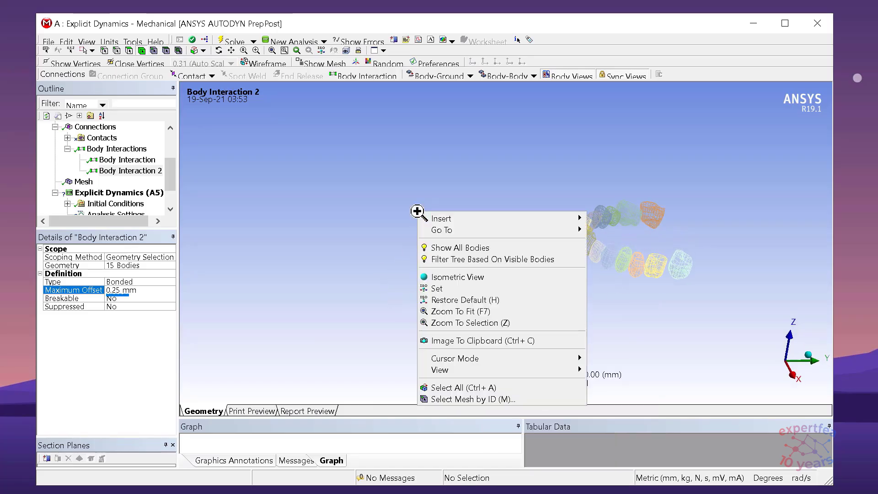
{"action": "left_click", "coordinate": [470, 250]}
{"action": "middle_click_drag", "start_coordinate": [539, 265], "coordinate": [503, 221]}
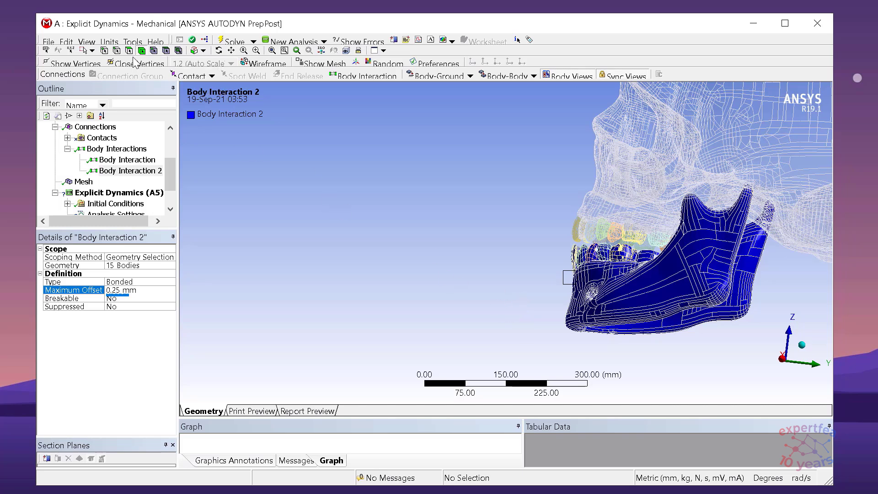
Hide the lower jaw and all of the lower teeth, leaving only the skull and upper teeth displayed.
{"action": "left_click", "coordinate": [92, 51]}
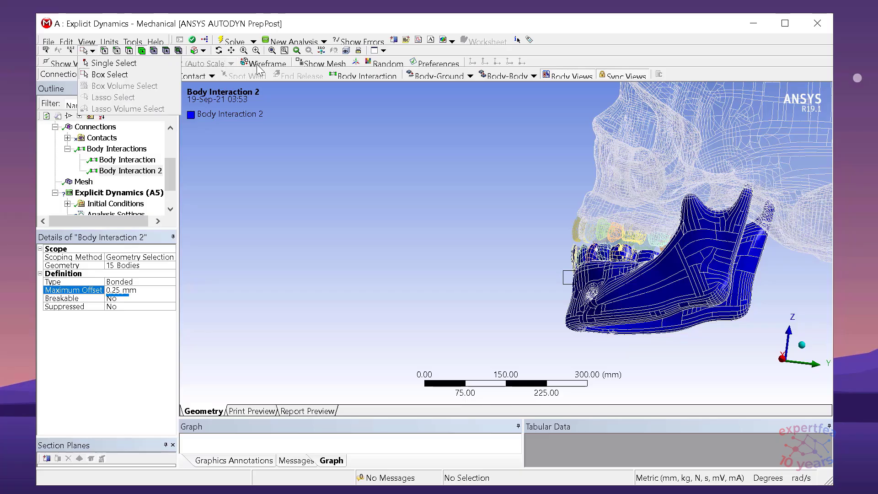
{"action": "left_click", "coordinate": [523, 226]}
{"action": "middle_click_drag", "start_coordinate": [514, 247], "coordinate": [577, 314]}
{"action": "left_click_drag", "start_coordinate": [641, 365], "coordinate": [311, 263]}
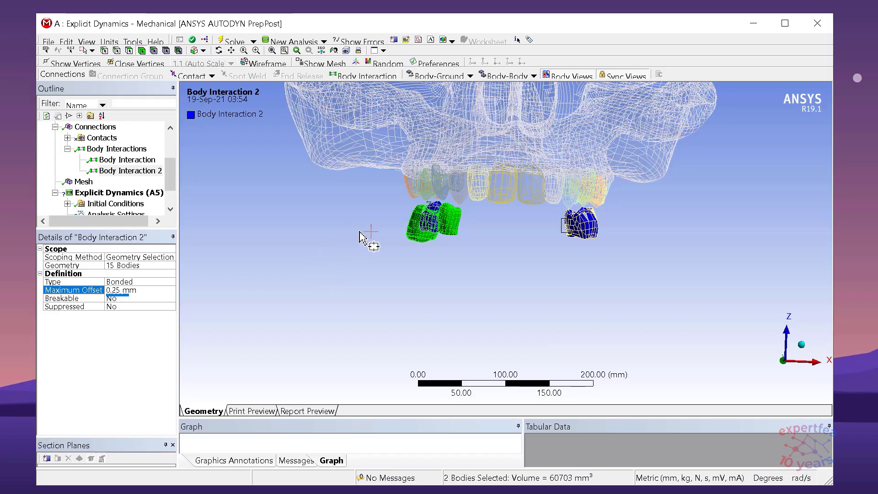
{"action": "right_click", "coordinate": [367, 224]}
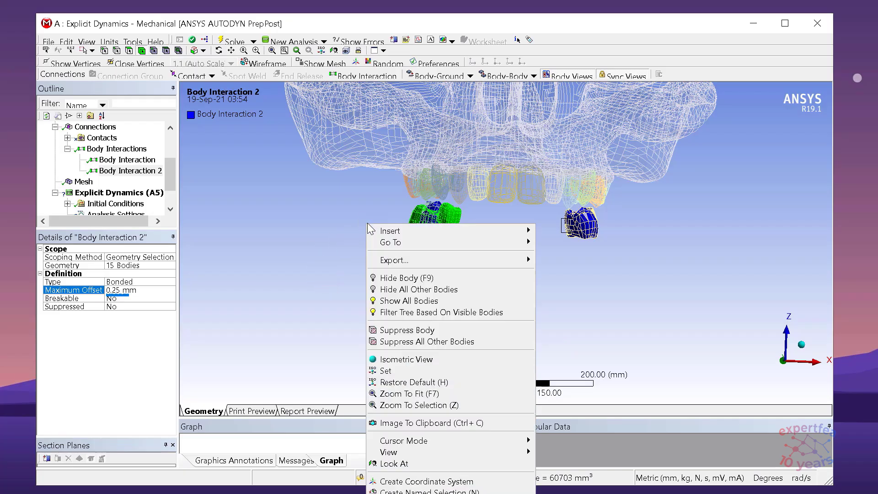
{"action": "left_click", "coordinate": [406, 278]}
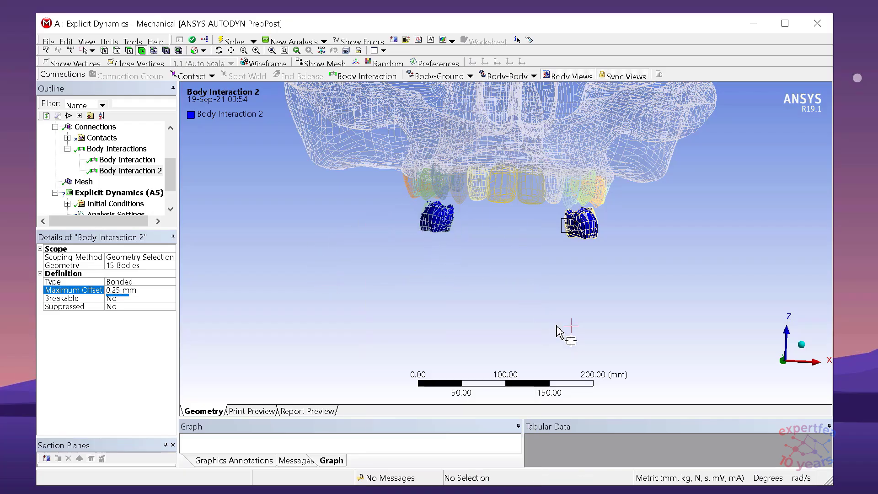
{"action": "left_click_drag", "start_coordinate": [665, 329], "coordinate": [272, 235]}
{"action": "right_click", "coordinate": [372, 277]}
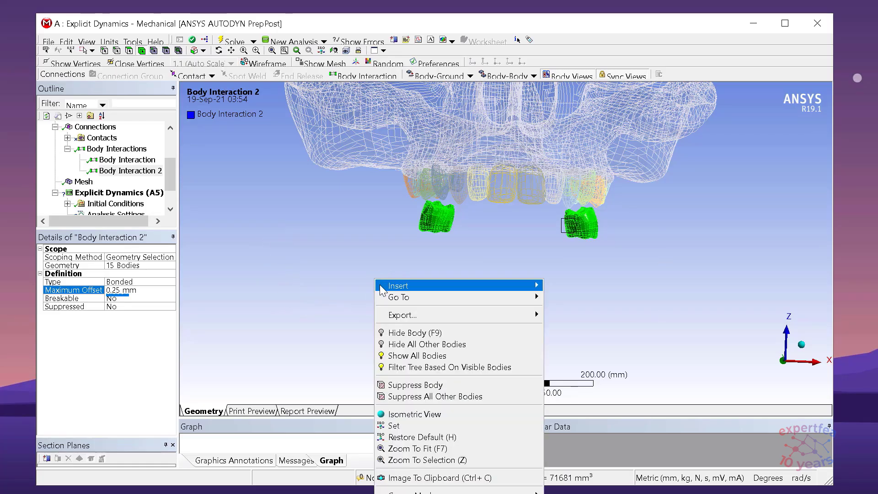
{"action": "left_click", "coordinate": [412, 333]}
Select the skull and upper teeth together, and add a body interaction of type Bonded scoped to them.
{"action": "scroll", "coordinate": [484, 280], "scroll_direction": "down", "scroll_amount": 4}
{"action": "mouse_move", "coordinate": [466, 305]}
{"action": "middle_mouse_down"}
{"action": "mouse_move", "coordinate": [494, 277]}
{"action": "mouse_move", "coordinate": [458, 291]}
{"action": "middle_mouse_up"}
{"action": "left_click_drag", "start_coordinate": [665, 296], "coordinate": [268, 115]}
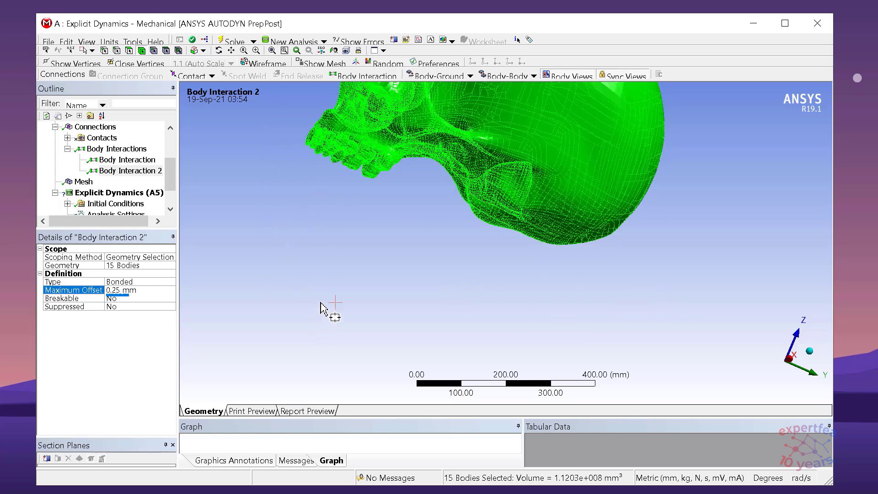
{"action": "left_click", "coordinate": [358, 78]}
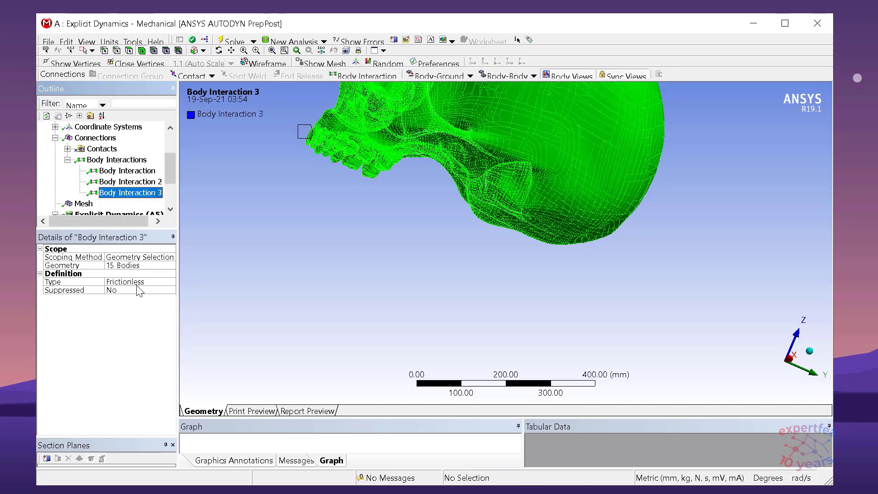
{"action": "left_click", "coordinate": [138, 282]}
{"action": "left_click", "coordinate": [172, 282]}
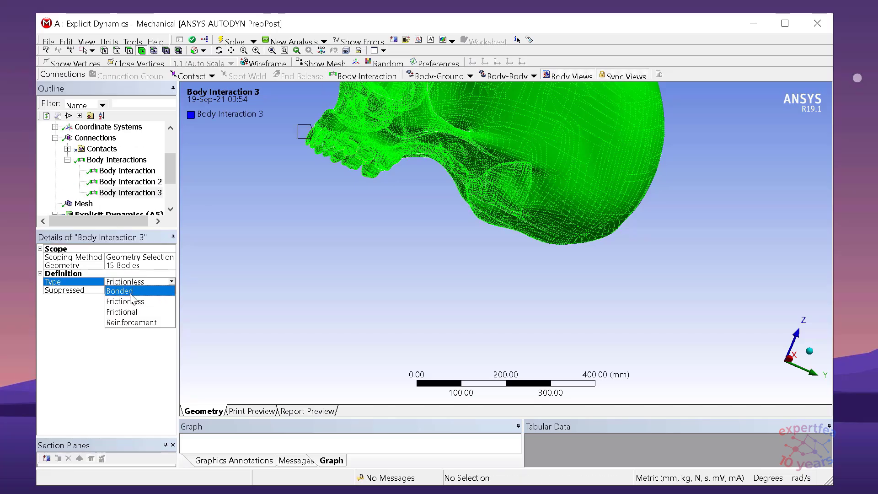
{"action": "left_click", "coordinate": [130, 291]}
Set the maximum offset of the skull's bonded interaction to 0.25 mm.
{"action": "left_click", "coordinate": [131, 290]}
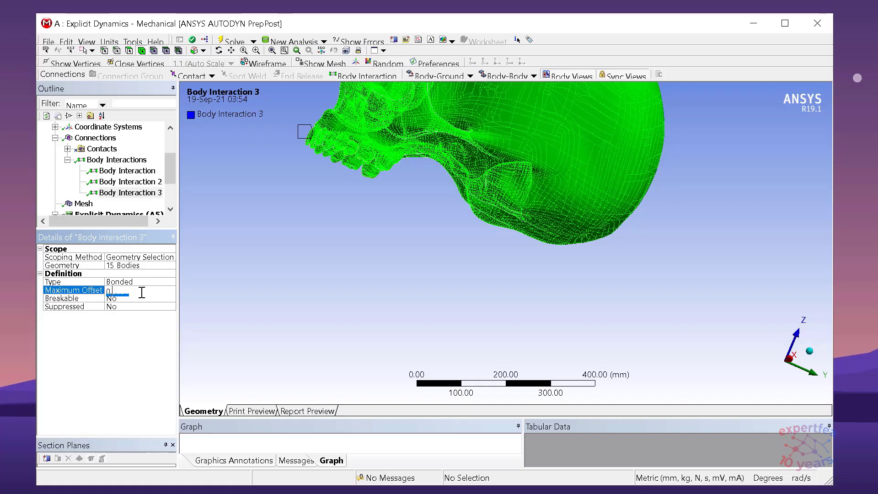
{"action": "type", "text": "0.25"}
{"action": "key", "text": "Return"}
{"action": "left_click_drag", "start_coordinate": [290, 284], "coordinate": [417, 284]}
{"action": "middle_click_drag", "start_coordinate": [418, 284], "coordinate": [355, 259]}
{"action": "middle_click_drag", "start_coordinate": [437, 256], "coordinate": [432, 290], "text": "ctrl"}
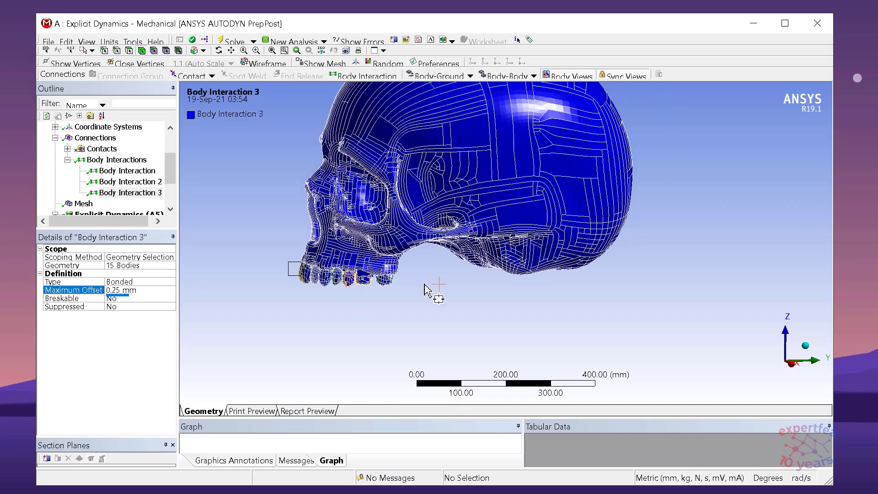
Show all bodies again and check the bodies scoped to each of the three body interactions.
{"action": "left_click", "coordinate": [135, 182]}
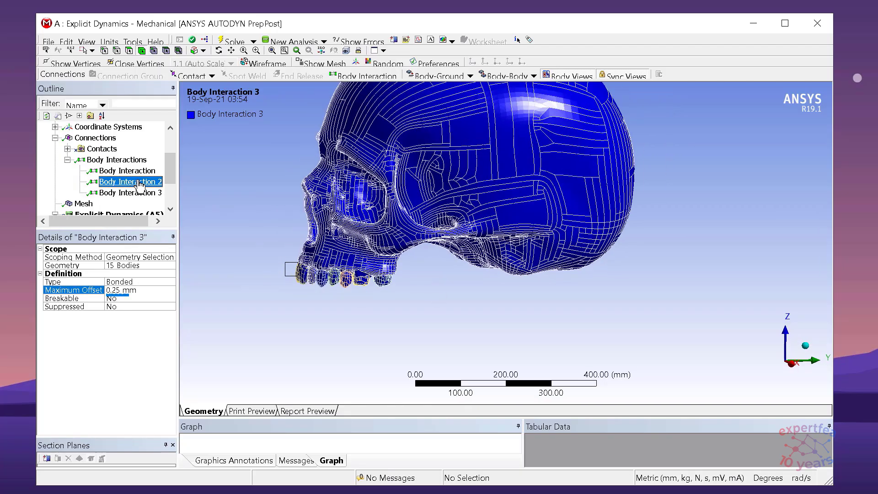
{"action": "right_click", "coordinate": [270, 175]}
{"action": "left_click", "coordinate": [309, 210]}
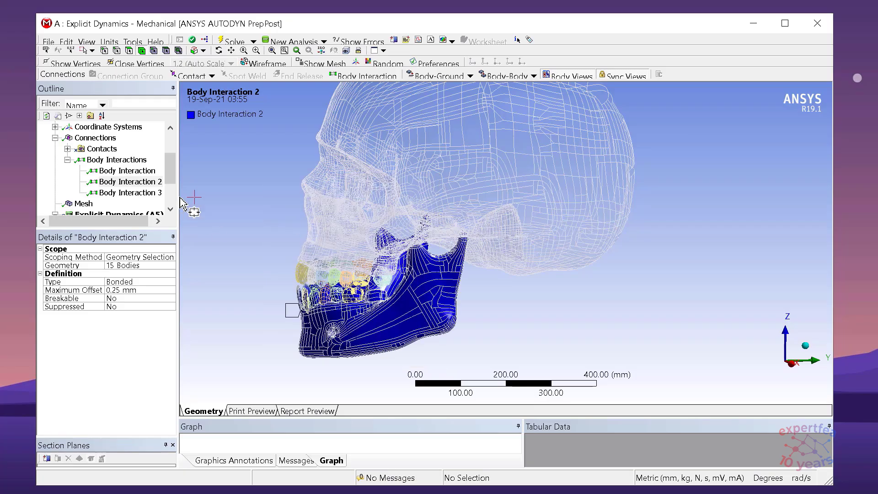
{"action": "left_click", "coordinate": [130, 193]}
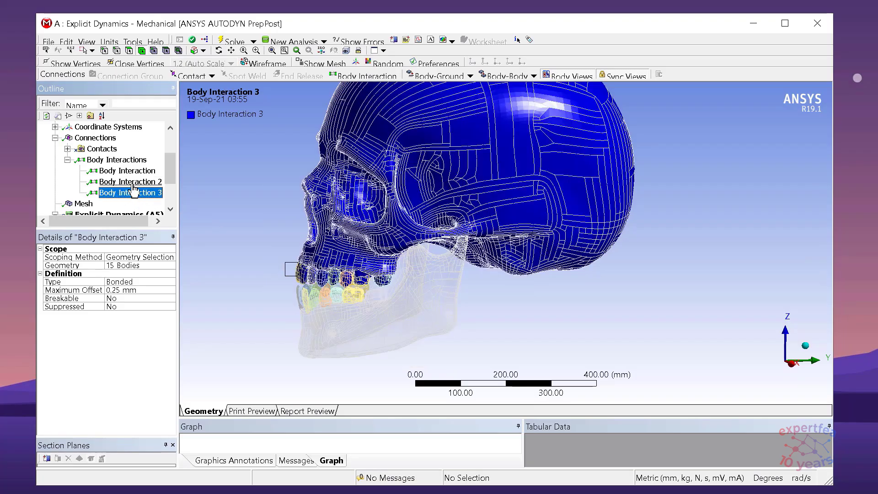
{"action": "left_click", "coordinate": [126, 181]}
{"action": "left_click", "coordinate": [122, 172]}
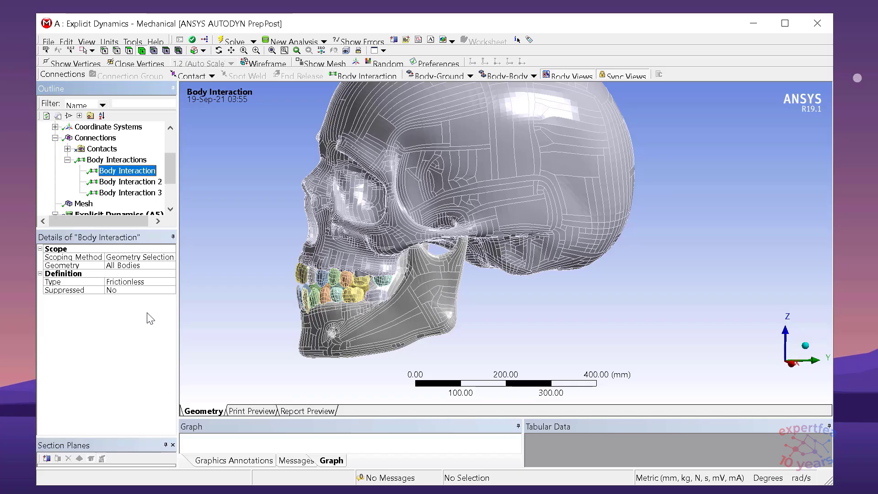
Collapse the connections branch and add a body-to-ground revolute joint.
{"action": "left_click", "coordinate": [67, 159]}
{"action": "left_click", "coordinate": [55, 137]}
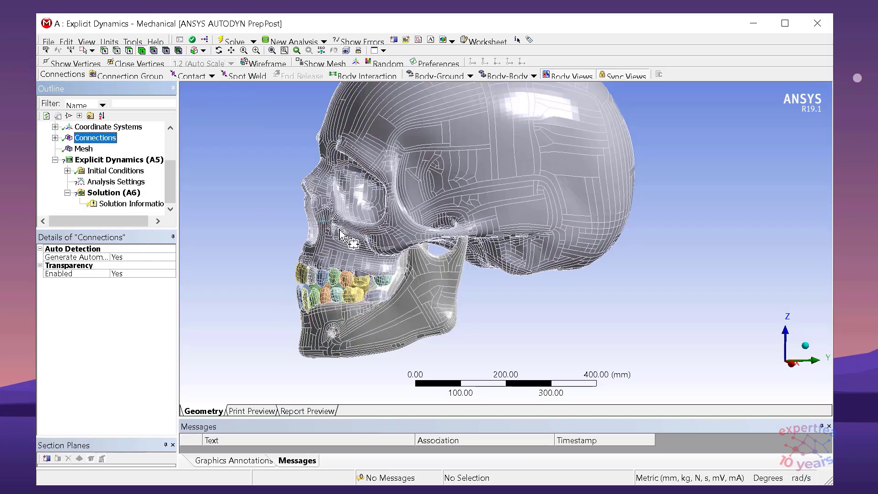
{"action": "scroll", "coordinate": [417, 272], "scroll_direction": "up", "scroll_amount": 5}
{"action": "middle_click_drag", "start_coordinate": [489, 275], "coordinate": [469, 269]}
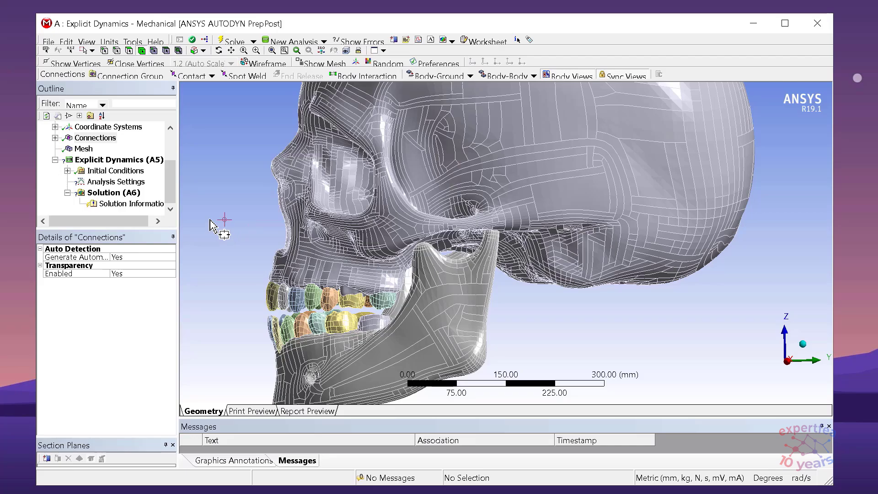
{"action": "left_click", "coordinate": [449, 75]}
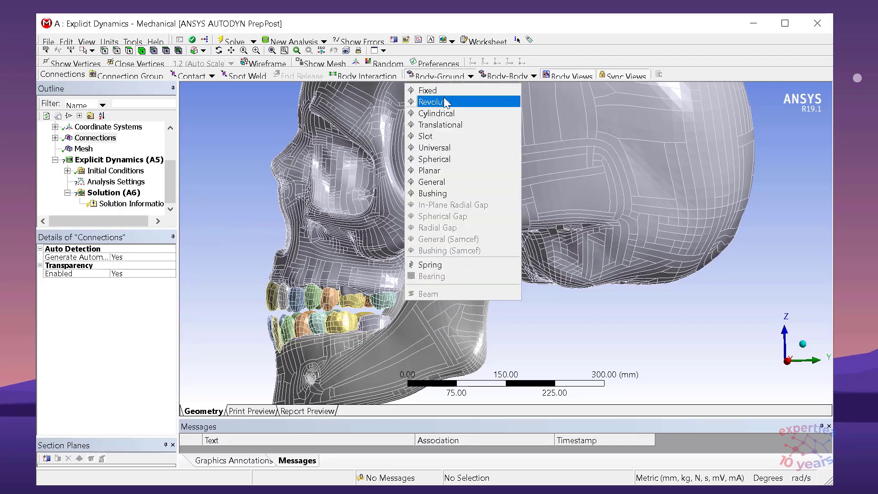
{"action": "left_click", "coordinate": [445, 100]}
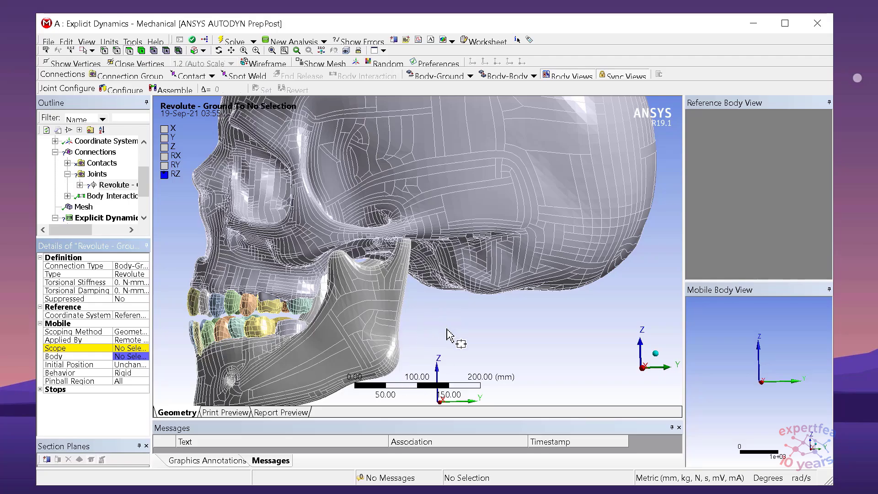
{"action": "middle_click_drag", "start_coordinate": [439, 333], "coordinate": [431, 328]}
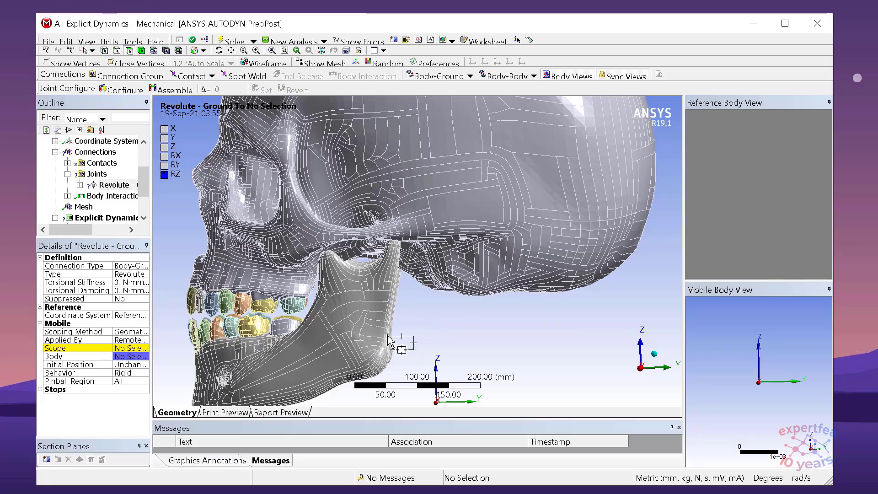
Isolate the lower jaw by hiding all other bodies, and clear the face selection.
{"action": "left_click", "coordinate": [370, 334]}
{"action": "right_click", "coordinate": [375, 332]}
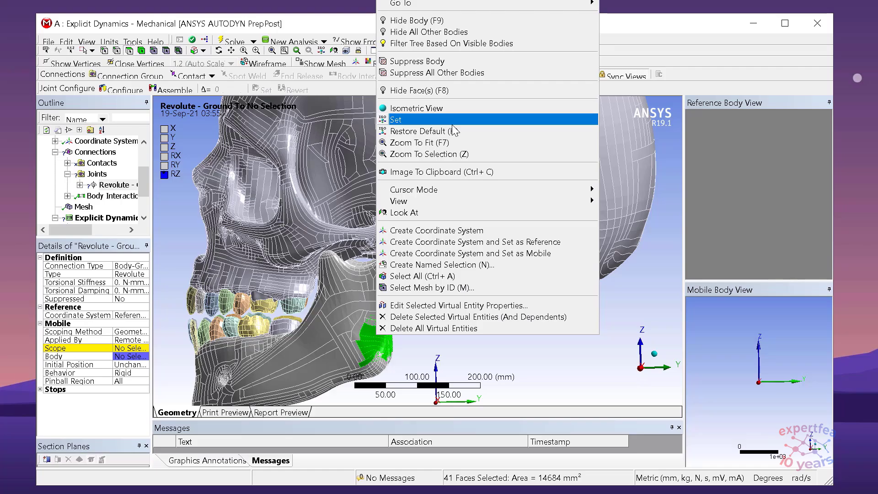
{"action": "left_click", "coordinate": [450, 31]}
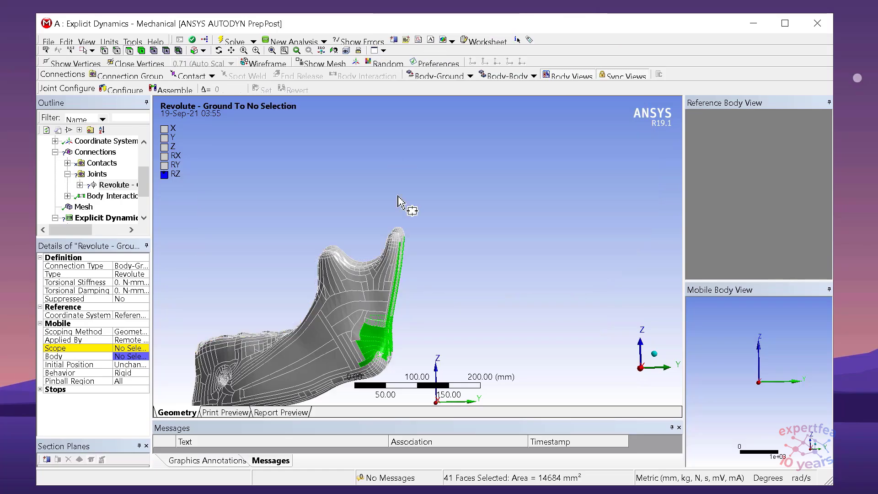
{"action": "mouse_move", "coordinate": [464, 268]}
{"action": "middle_mouse_down"}
{"action": "mouse_move", "coordinate": [476, 274]}
{"action": "mouse_move", "coordinate": [448, 263]}
{"action": "middle_mouse_up"}
{"action": "left_click", "coordinate": [462, 266]}
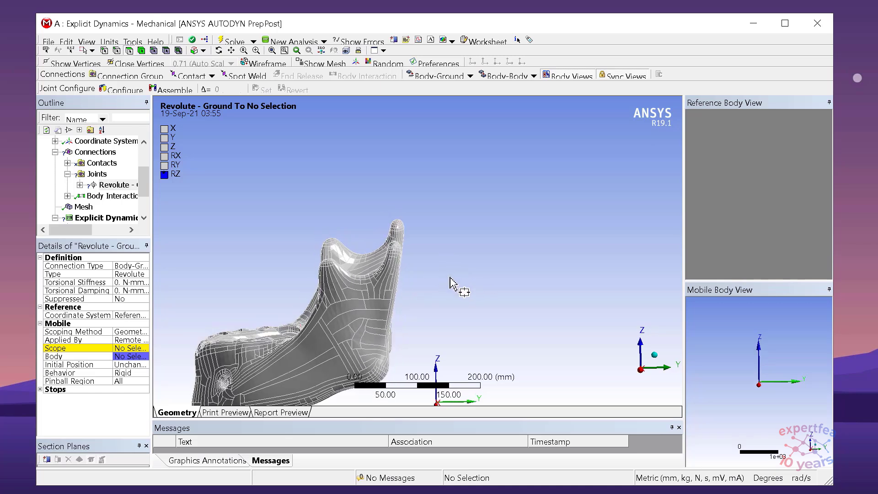
Select a single face on the lower jaw's side and extend the selection with Extend to Connection.
{"action": "scroll", "coordinate": [450, 276], "scroll_direction": "down", "scroll_amount": 2}
{"action": "scroll", "coordinate": [450, 268], "scroll_direction": "up", "scroll_amount": 2}
{"action": "scroll", "coordinate": [447, 264], "scroll_direction": "down", "scroll_amount": 2}
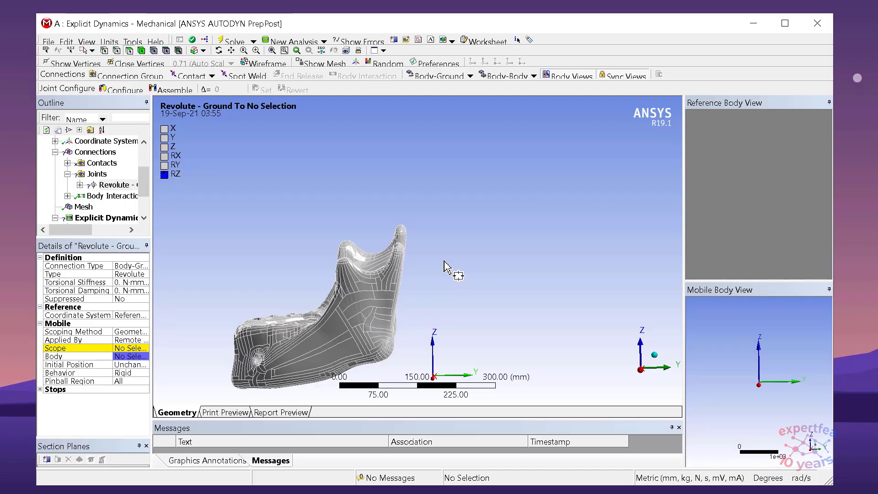
{"action": "scroll", "coordinate": [439, 261], "scroll_direction": "down", "scroll_amount": 1}
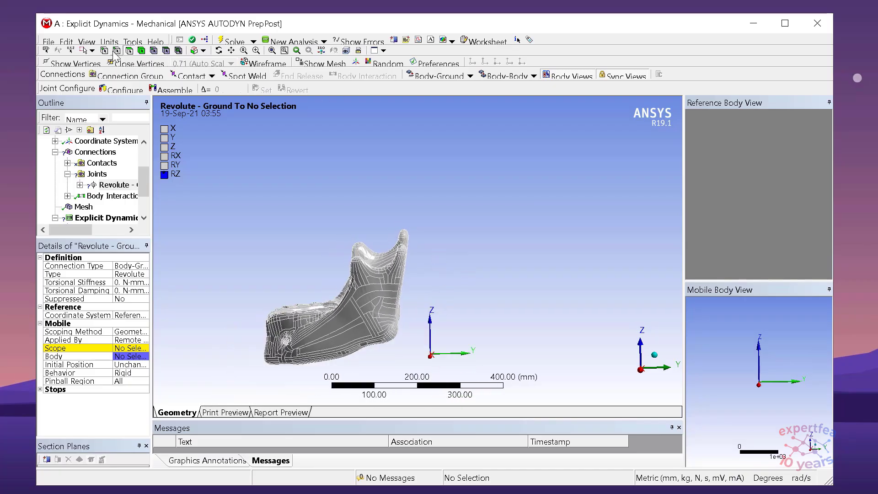
{"action": "left_click", "coordinate": [92, 50]}
{"action": "left_click", "coordinate": [110, 59]}
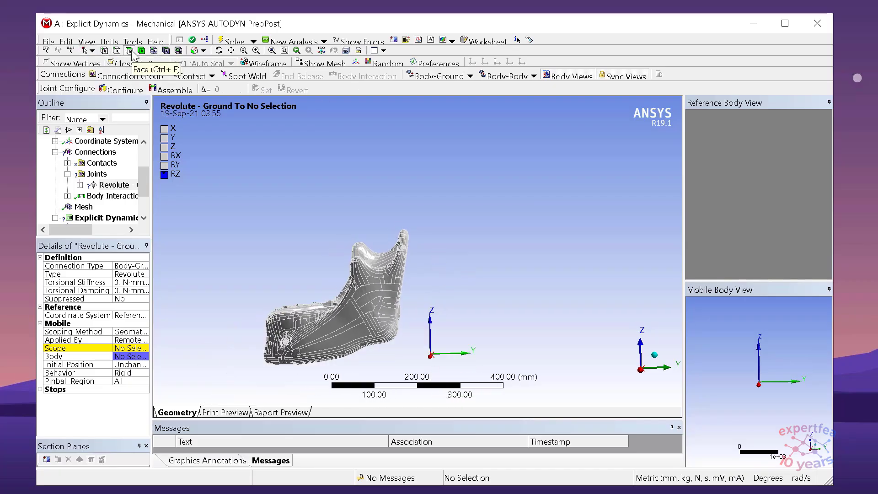
{"action": "left_click", "coordinate": [368, 298]}
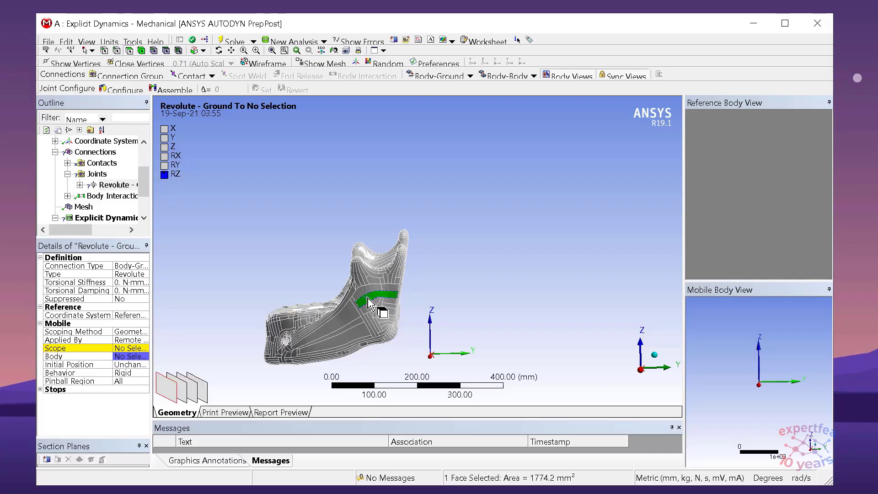
{"action": "right_click", "coordinate": [368, 299]}
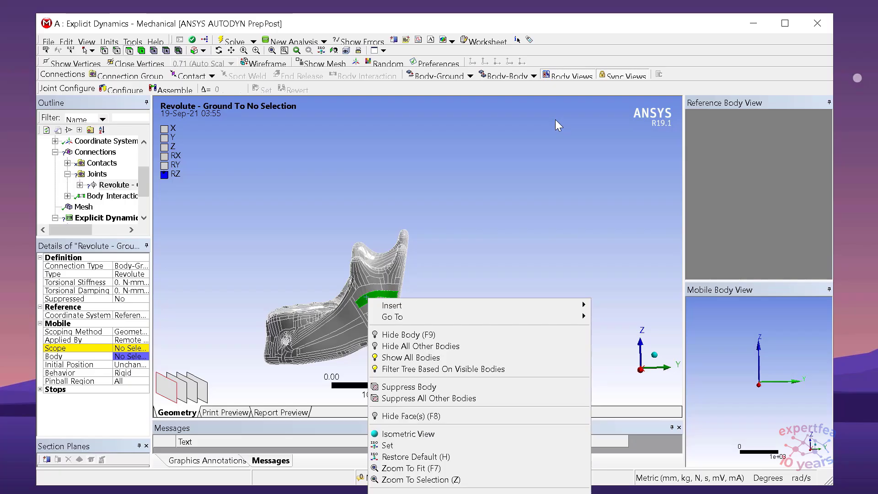
{"action": "left_click", "coordinate": [607, 39]}
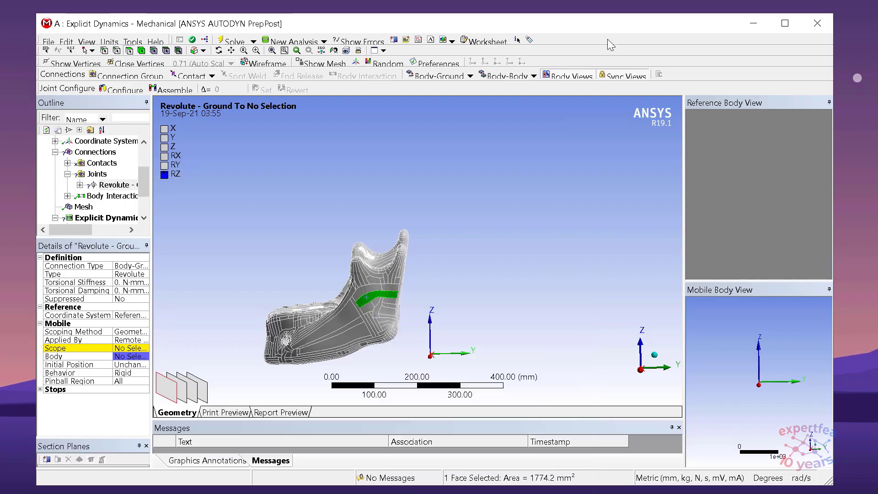
{"action": "left_click", "coordinate": [203, 51]}
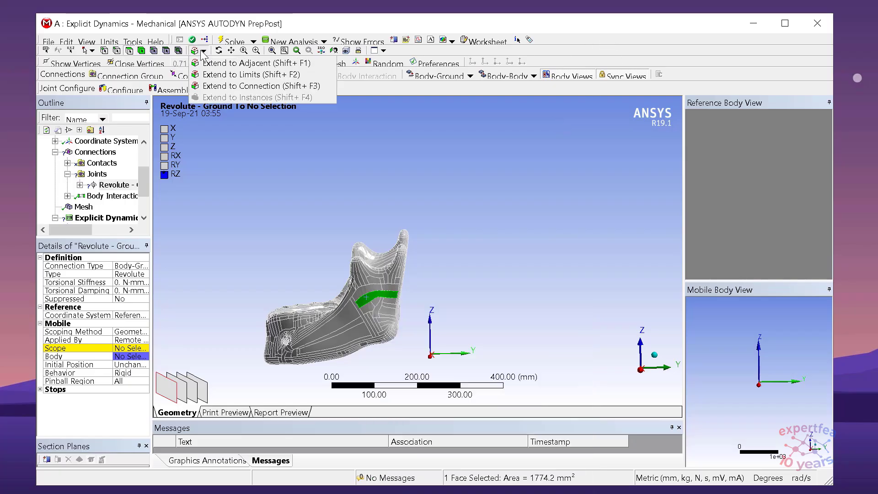
{"action": "left_click", "coordinate": [250, 85]}
{"action": "middle_click_drag", "start_coordinate": [320, 240], "coordinate": [342, 243]}
Apply the selected lower jaw faces as the mobile scope of the revolute joint.
{"action": "left_click", "coordinate": [124, 349]}
{"action": "left_click", "coordinate": [122, 348]}
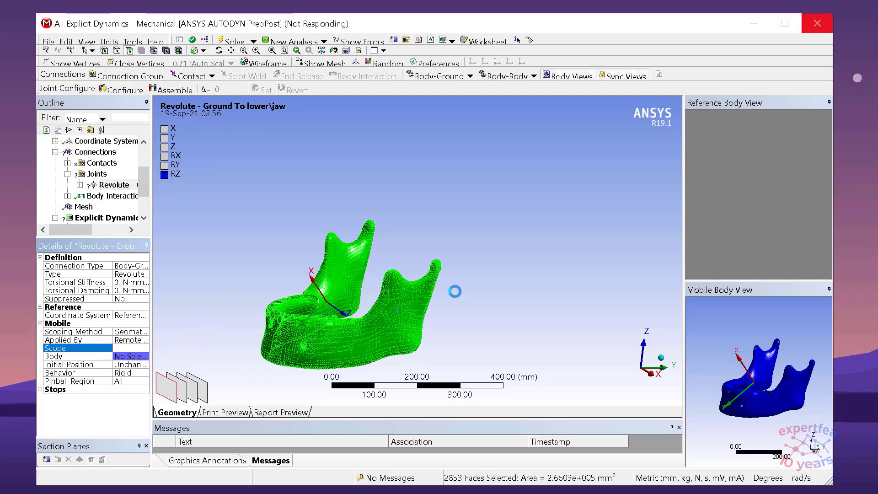
{"action": "mouse_move", "coordinate": [358, 256]}
{"action": "middle_mouse_down"}
{"action": "mouse_move", "coordinate": [351, 261]}
{"action": "mouse_move", "coordinate": [367, 266]}
{"action": "middle_mouse_up"}
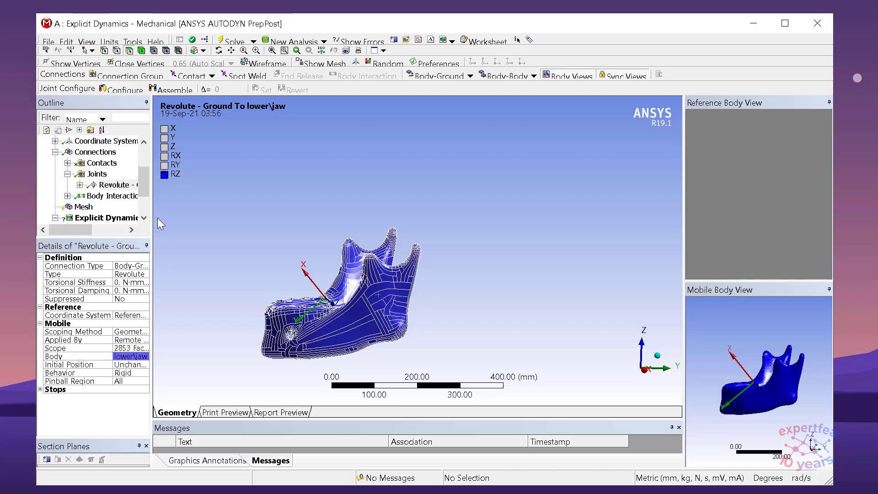
Widen the outline and details area, expand the revolute joint, and open its reference coordinate system.
{"action": "left_click_drag", "start_coordinate": [152, 216], "coordinate": [178, 217]}
{"action": "left_click", "coordinate": [80, 184]}
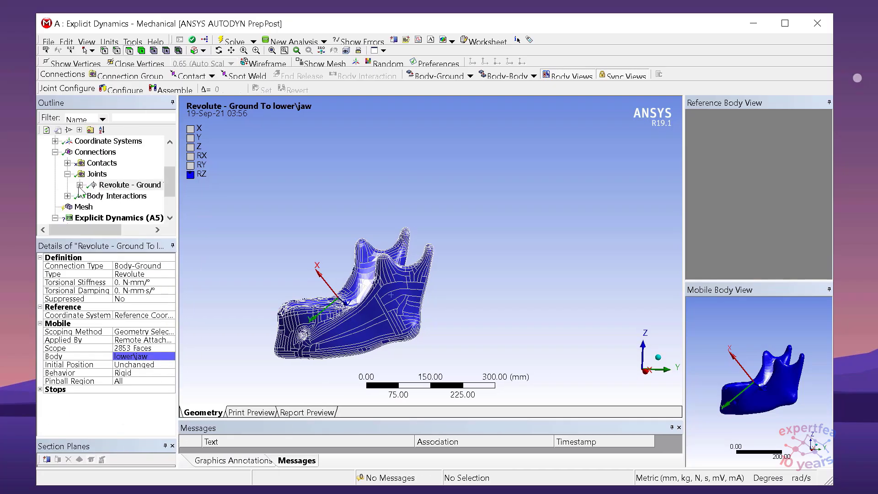
{"action": "left_click_drag", "start_coordinate": [177, 264], "coordinate": [191, 253]}
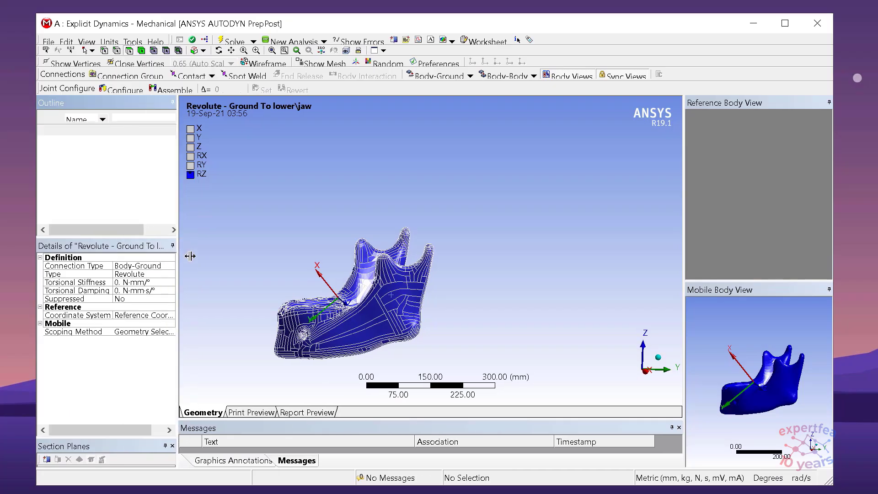
{"action": "left_click", "coordinate": [163, 197]}
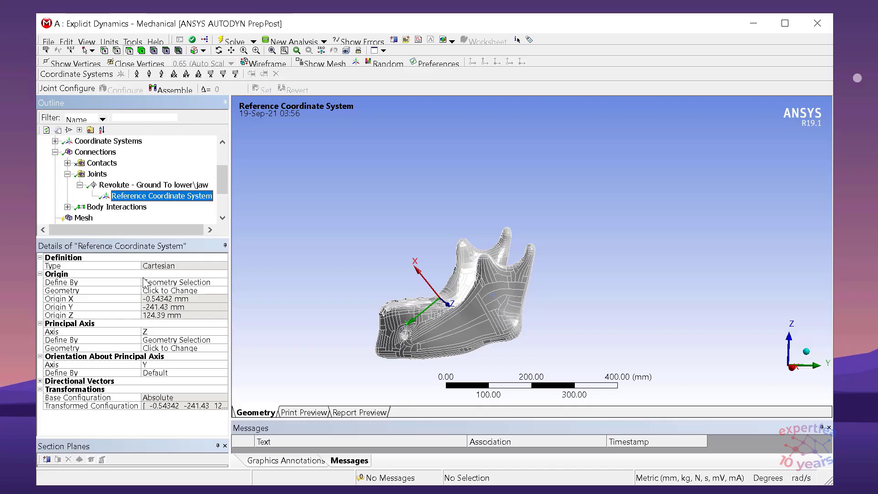
Add a Y offset transformation of -150 mm to the joint's reference coordinate system.
{"action": "left_click", "coordinate": [149, 74]}
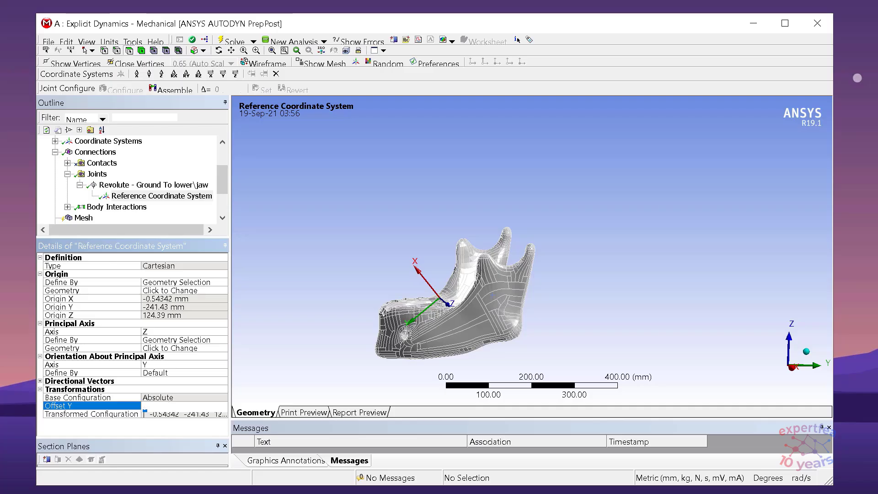
{"action": "key", "text": "Return"}
{"action": "middle_click_drag", "start_coordinate": [350, 309], "coordinate": [338, 293]}
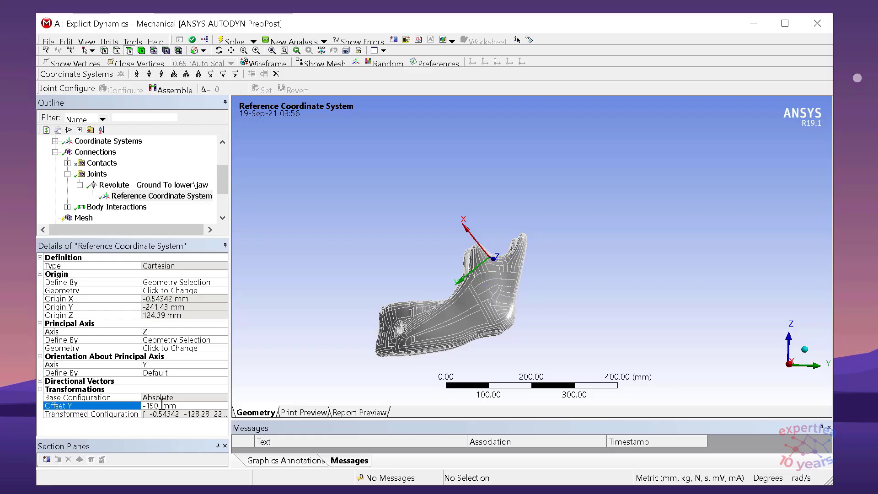
Adjust the reference coordinate system's Y offset towards the jaw's upper end, setting it to -185 mm.
{"action": "left_click", "coordinate": [161, 406]}
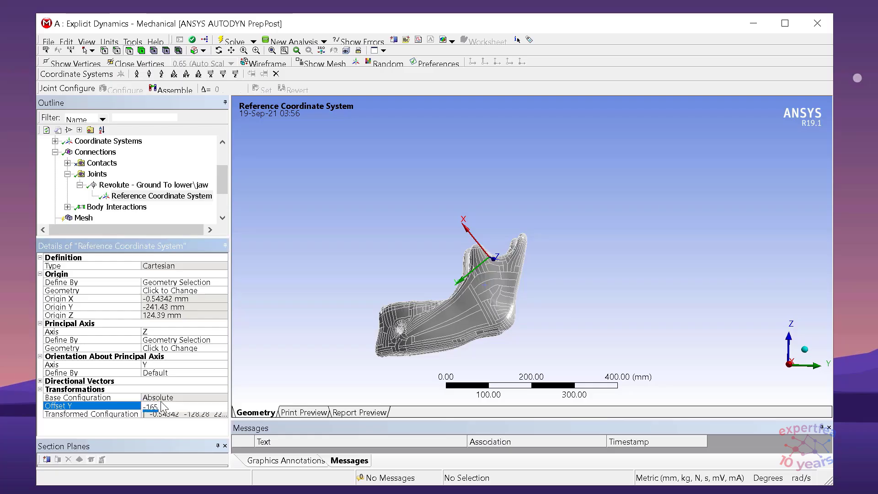
{"action": "key", "text": "BackSpace"}
{"action": "key", "text": "Return"}
{"action": "left_click", "coordinate": [160, 406]}
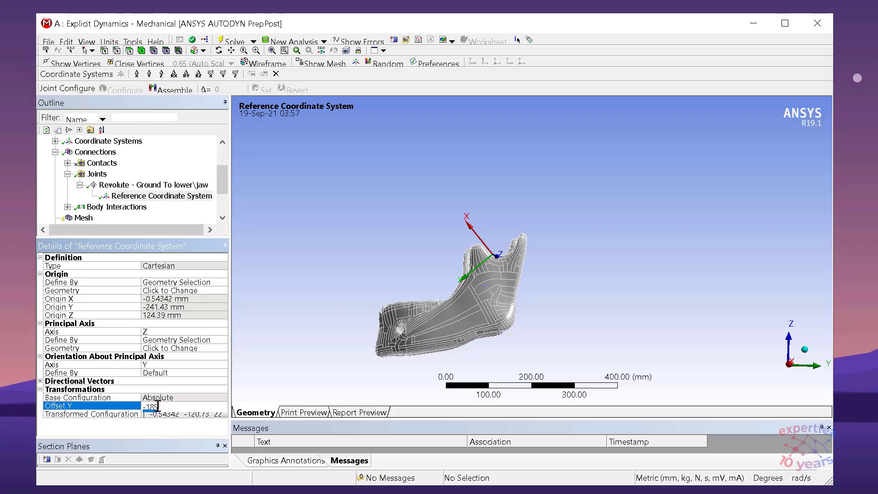
{"action": "type", "text": "-185"}
{"action": "key", "text": "Return"}
Add an X offset transformation of 25 mm to the joint's reference coordinate system.
{"action": "mouse_move", "coordinate": [386, 285]}
{"action": "middle_mouse_down"}
{"action": "mouse_move", "coordinate": [361, 280]}
{"action": "mouse_move", "coordinate": [374, 287]}
{"action": "mouse_move", "coordinate": [373, 275]}
{"action": "middle_mouse_up"}
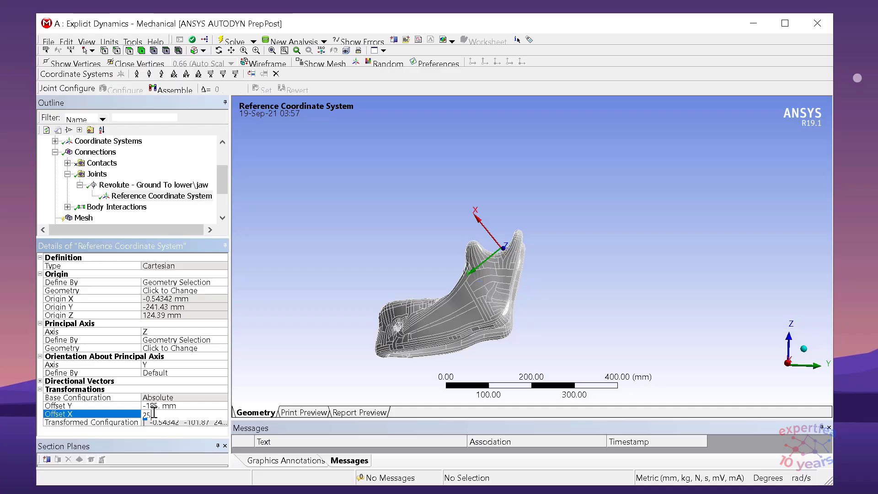
{"action": "middle_click_drag", "start_coordinate": [377, 297], "coordinate": [373, 298]}
{"action": "scroll", "coordinate": [503, 250], "scroll_direction": "up", "scroll_amount": 4}
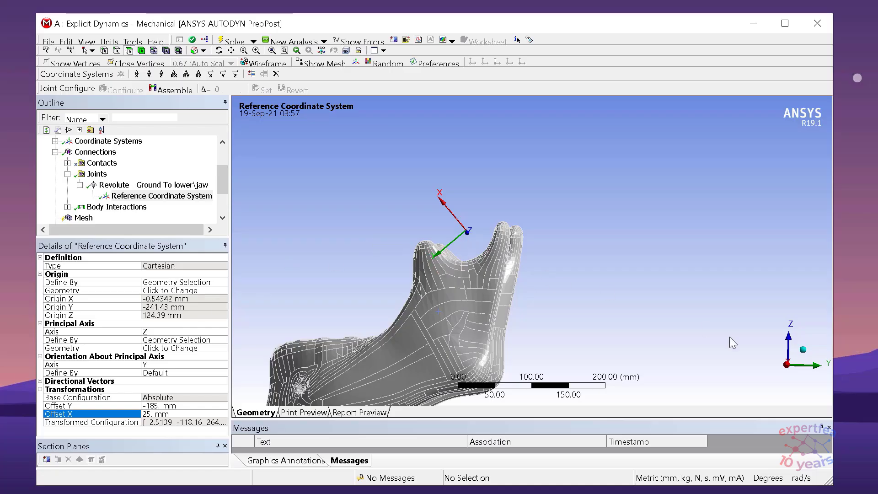
Define the principal axis of the joint's reference coordinate system by the Global X Axis.
{"action": "middle_click_drag", "start_coordinate": [746, 355], "coordinate": [740, 354]}
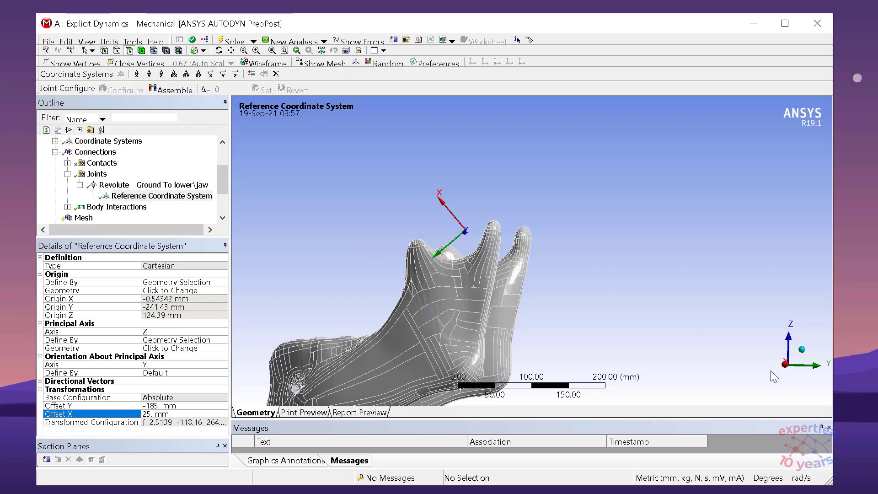
{"action": "left_click", "coordinate": [786, 364]}
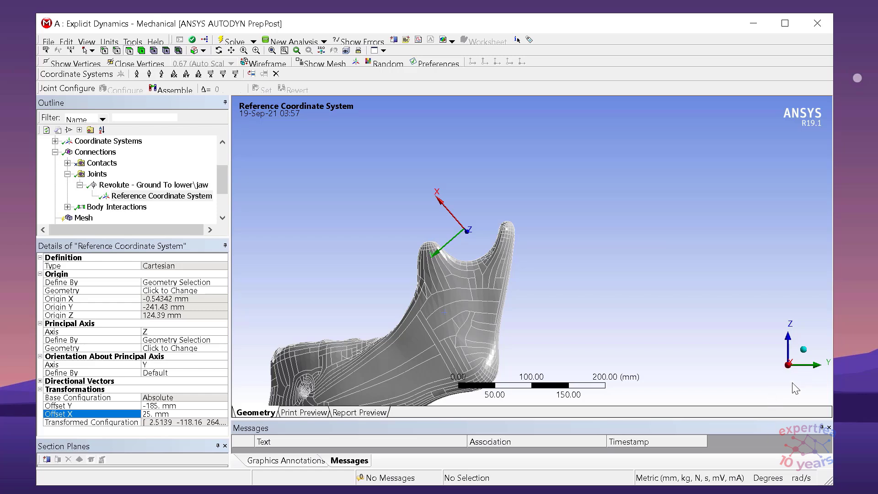
{"action": "scroll", "coordinate": [773, 378], "scroll_direction": "up", "scroll_amount": 1}
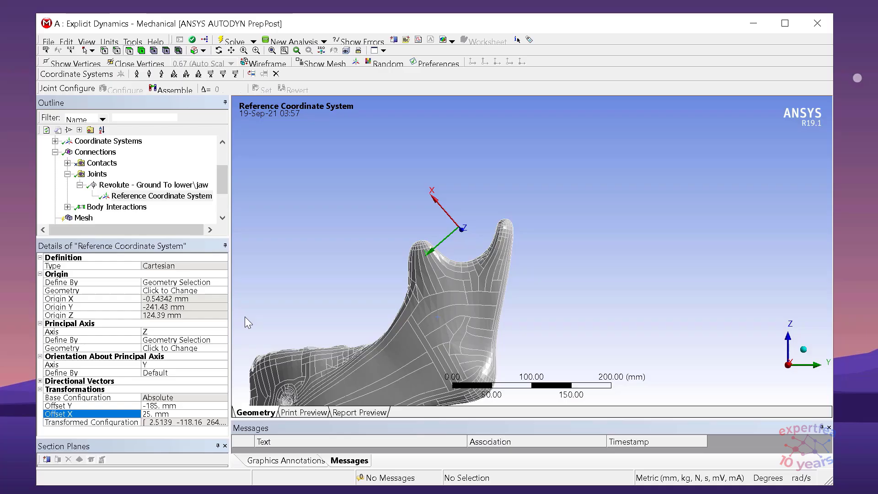
{"action": "left_click", "coordinate": [223, 340]}
{"action": "left_click", "coordinate": [223, 339]}
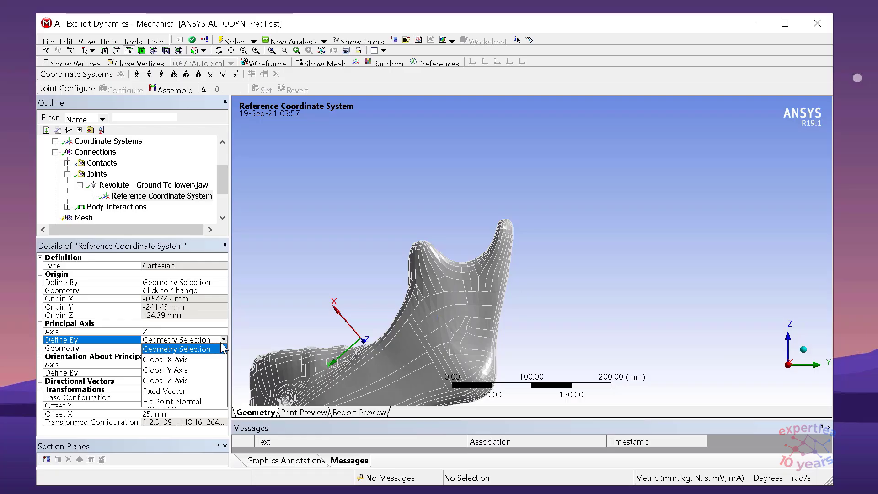
{"action": "left_click", "coordinate": [192, 360]}
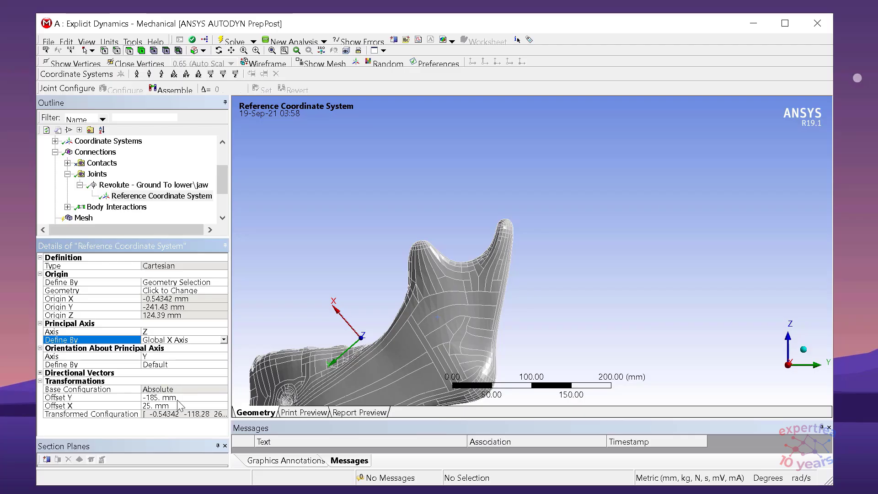
Examine the position and Z direction of the joint's reference coordinate system relative to the jaw's upper ends.
{"action": "left_click", "coordinate": [155, 406]}
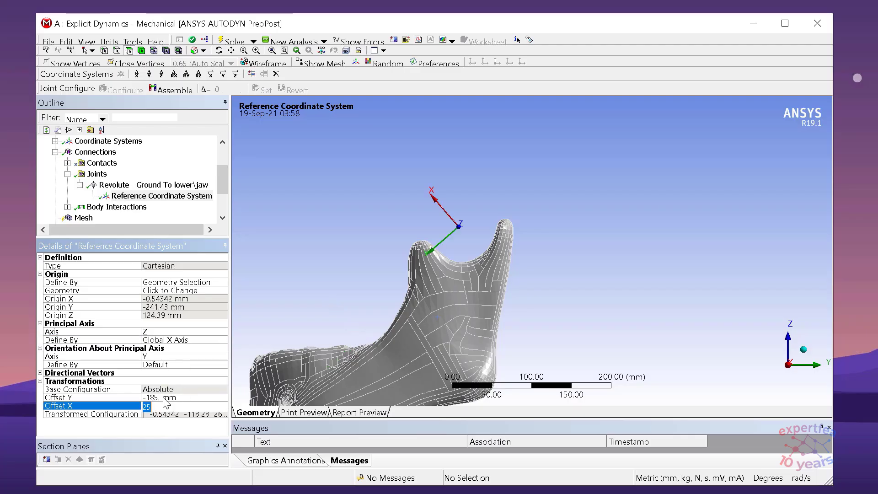
{"action": "scroll", "coordinate": [461, 220], "scroll_direction": "up", "scroll_amount": 3}
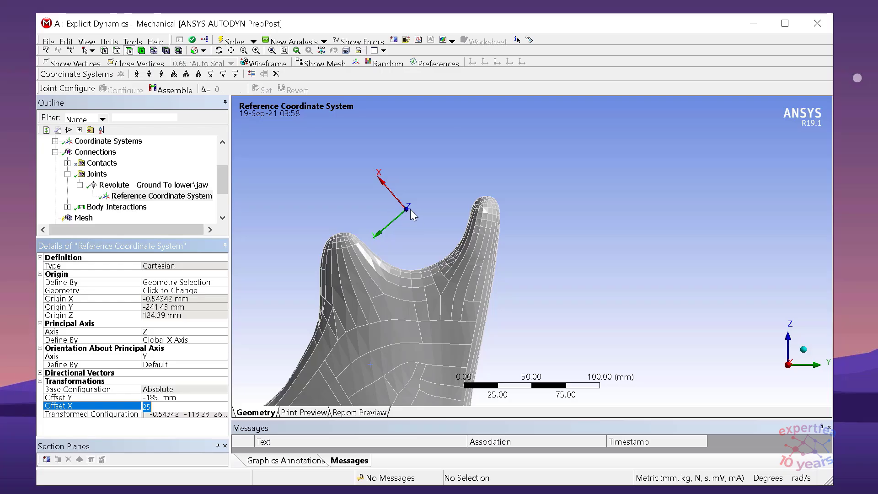
{"action": "scroll", "coordinate": [410, 215], "scroll_direction": "down", "scroll_amount": 3}
{"action": "scroll", "coordinate": [468, 219], "scroll_direction": "down", "scroll_amount": 3}
{"action": "middle_click_drag", "start_coordinate": [500, 240], "coordinate": [466, 225]}
{"action": "scroll", "coordinate": [495, 268], "scroll_direction": "up", "scroll_amount": 1}
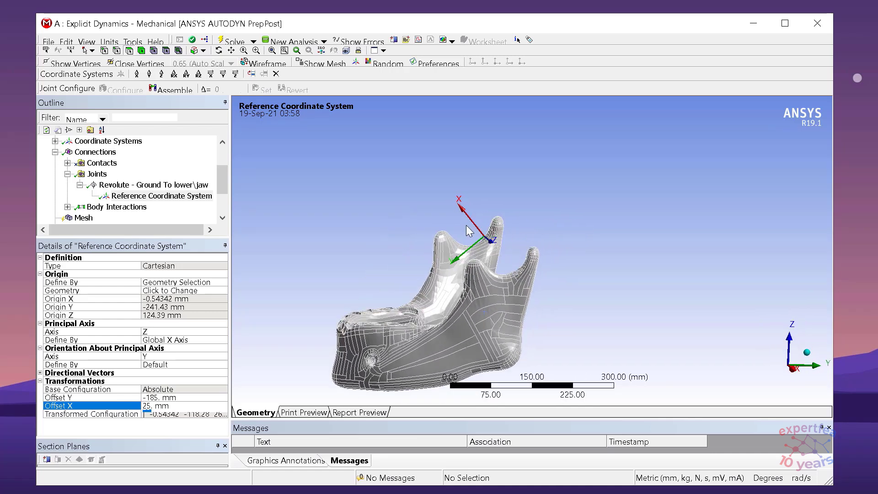
{"action": "scroll", "coordinate": [492, 242], "scroll_direction": "up", "scroll_amount": 2}
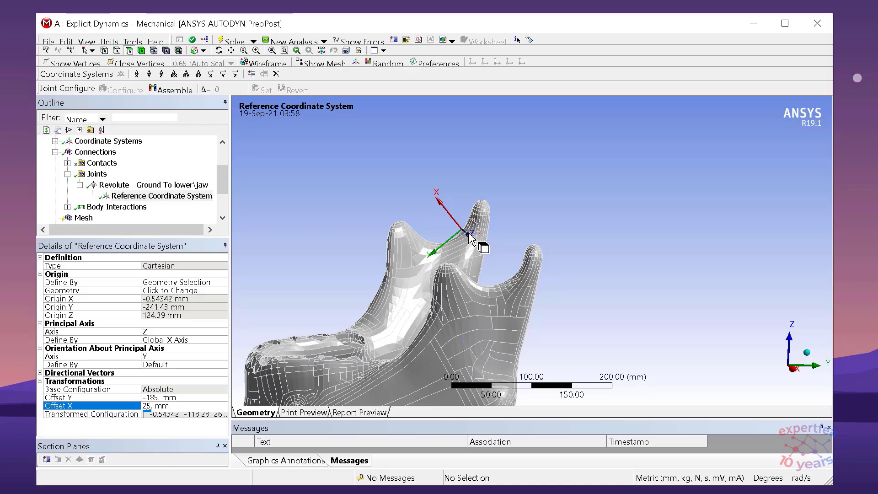
{"action": "scroll", "coordinate": [480, 245], "scroll_direction": "down", "scroll_amount": 2}
{"action": "middle_click_drag", "start_coordinate": [504, 259], "coordinate": [535, 261]}
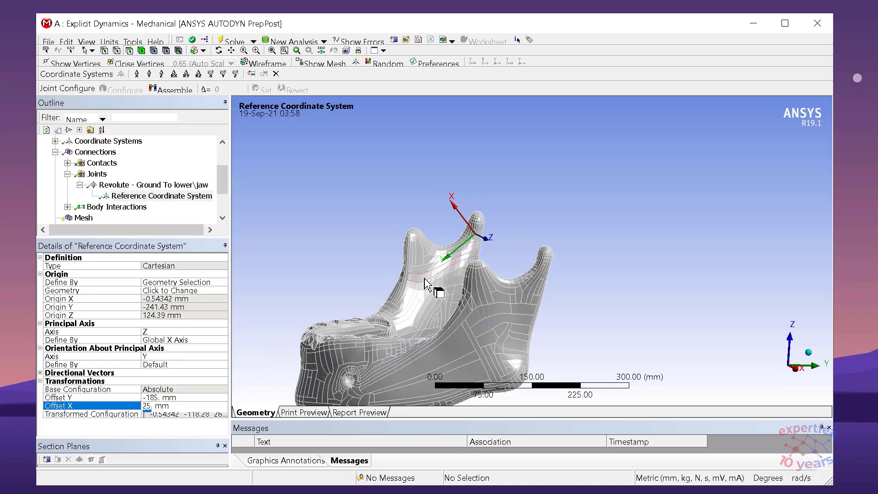
Collapse the Joints group and show all bodies of the skull model again.
{"action": "left_click", "coordinate": [67, 174]}
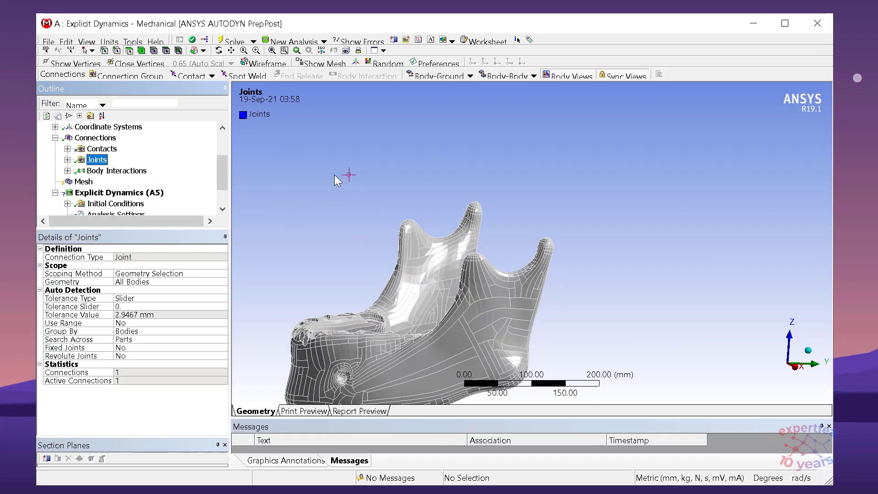
{"action": "right_click", "coordinate": [333, 172]}
{"action": "left_click", "coordinate": [359, 252]}
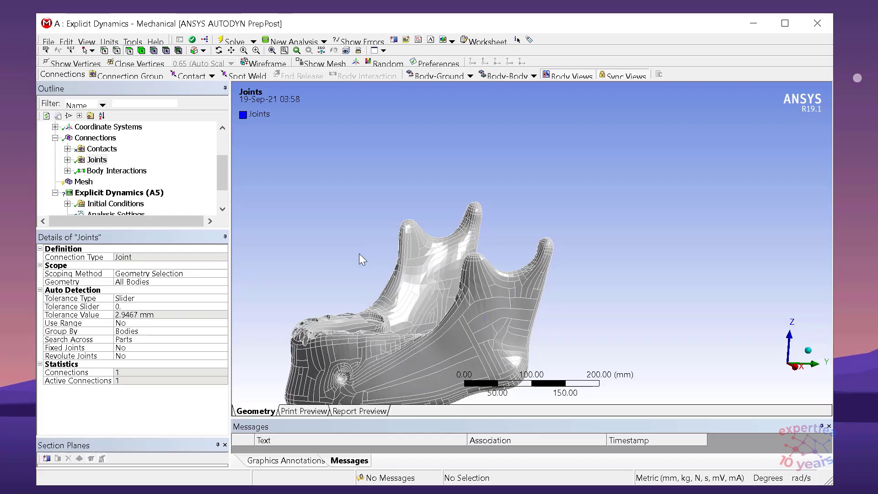
{"action": "middle_click_drag", "start_coordinate": [535, 308], "coordinate": [480, 311]}
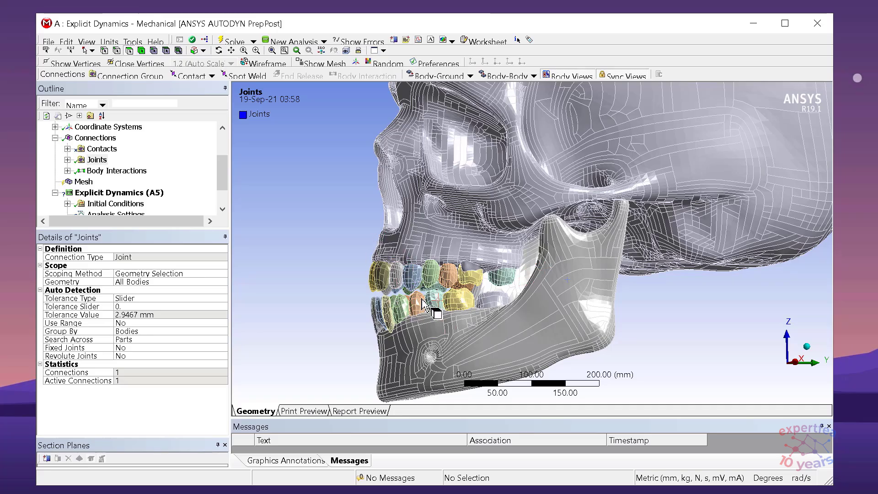
{"action": "mouse_move", "coordinate": [444, 310]}
{"action": "middle_mouse_down"}
{"action": "mouse_move", "coordinate": [465, 313]}
{"action": "mouse_move", "coordinate": [452, 304]}
{"action": "middle_mouse_up"}
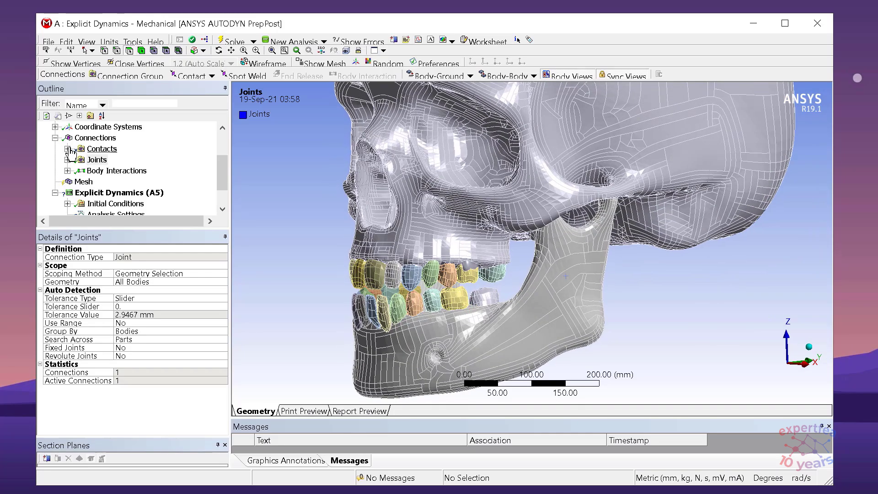
Collapse the connections, open the mesh settings, and save the project before remeshing.
{"action": "left_click", "coordinate": [54, 138]}
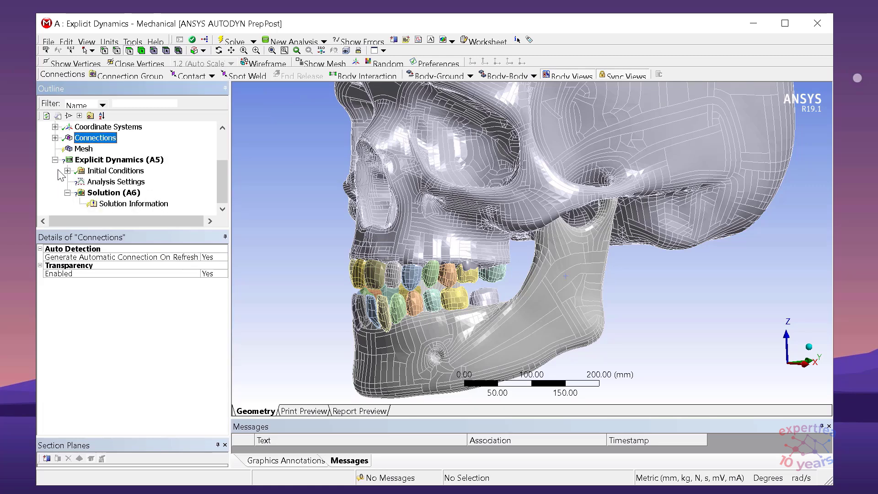
{"action": "left_click", "coordinate": [83, 150]}
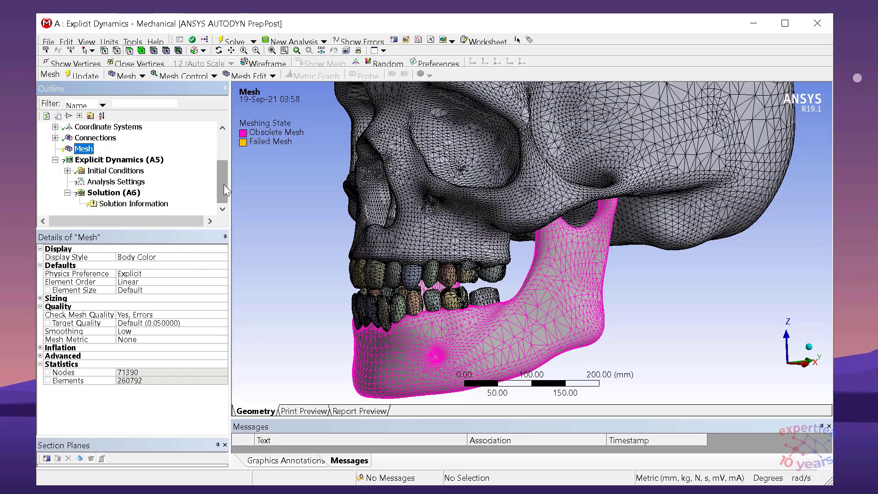
{"action": "right_click", "coordinate": [90, 149]}
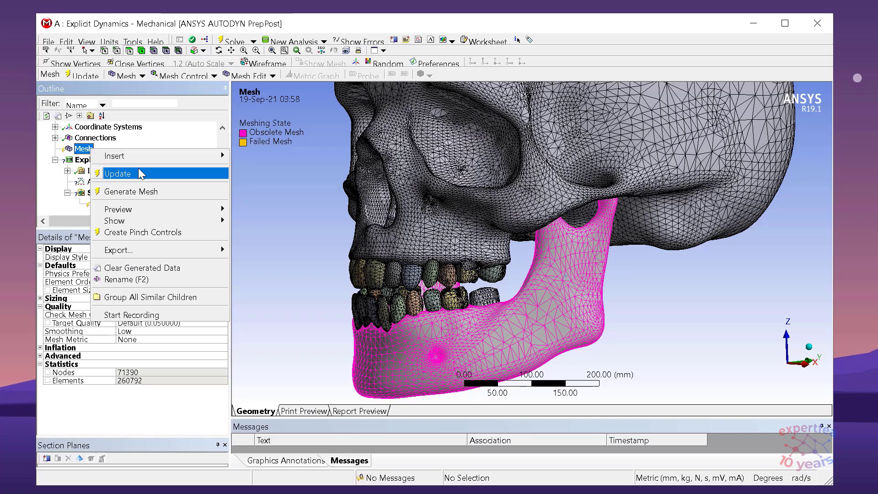
{"action": "left_click", "coordinate": [87, 27]}
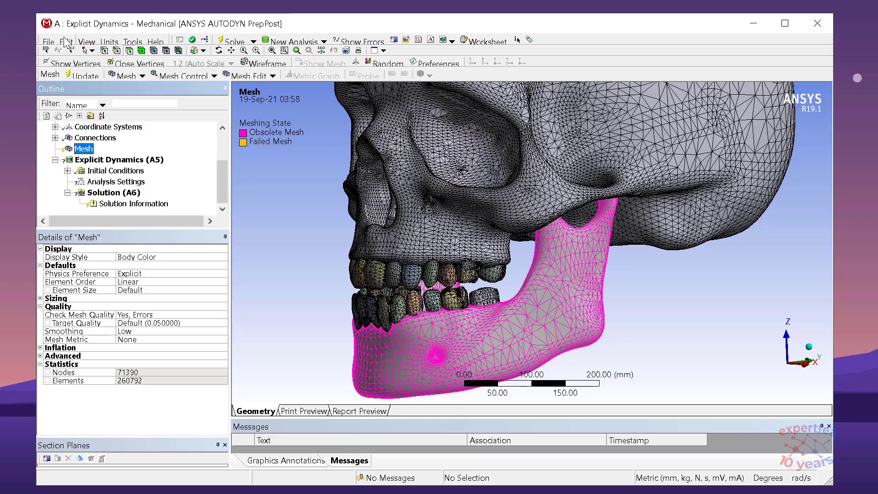
{"action": "left_click", "coordinate": [49, 42]}
{"action": "left_click", "coordinate": [71, 67]}
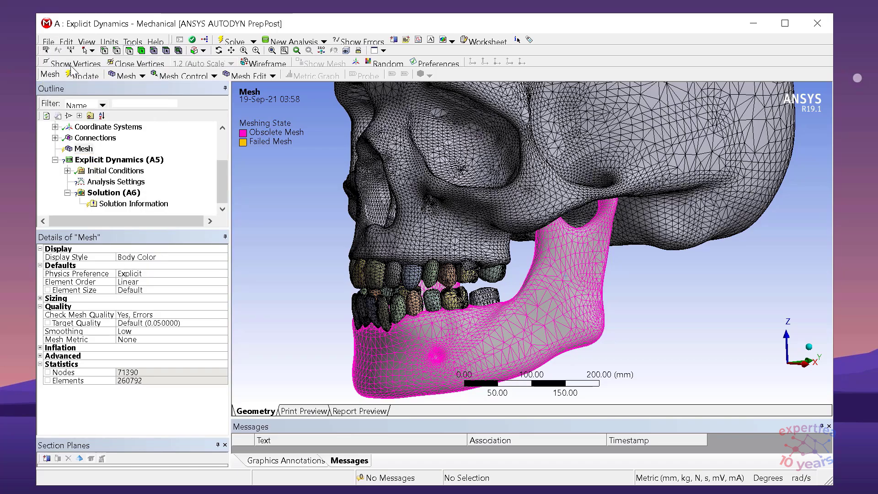
Update the obsolete mesh of the lower jaw and save the project.
{"action": "right_click", "coordinate": [85, 152]}
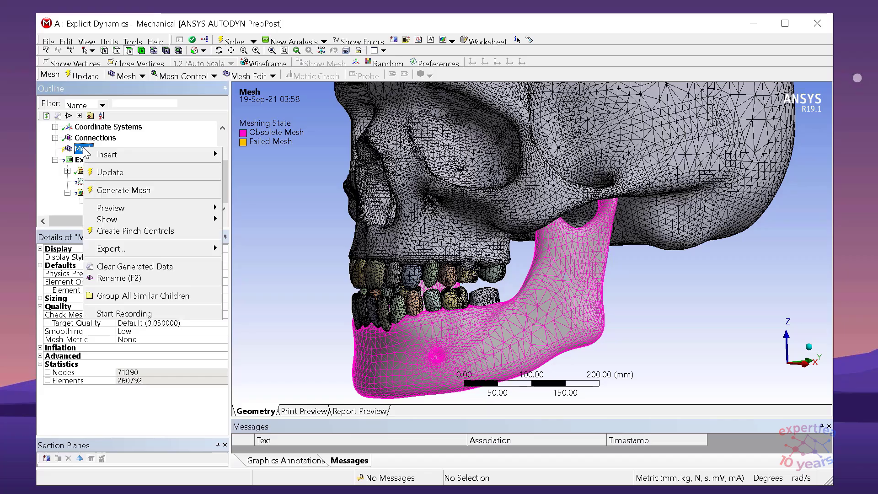
{"action": "left_click", "coordinate": [130, 176]}
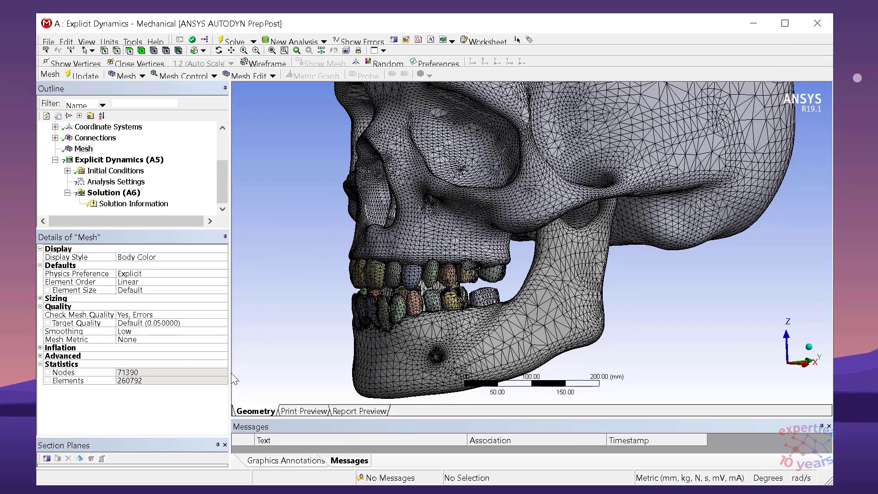
{"action": "left_click", "coordinate": [48, 42]}
{"action": "left_click", "coordinate": [58, 68]}
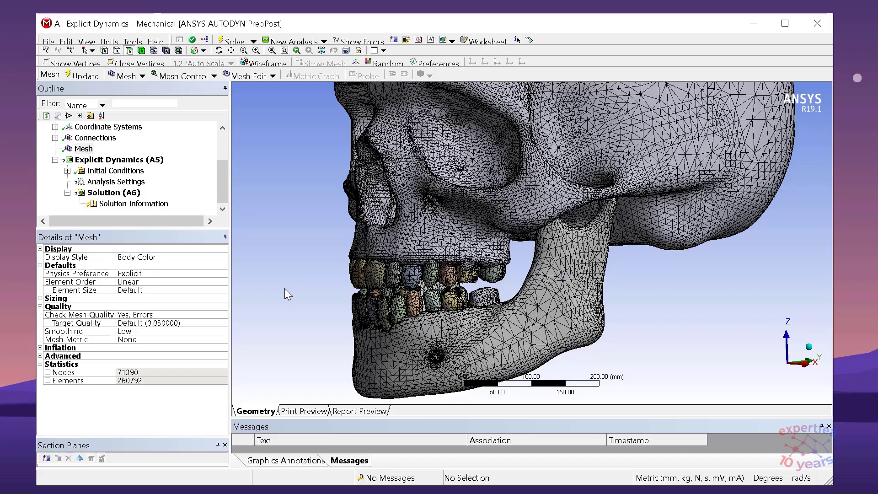
Examine the element size and mesh pattern on the teeth and where they meet the upper jaw.
{"action": "left_click", "coordinate": [134, 290]}
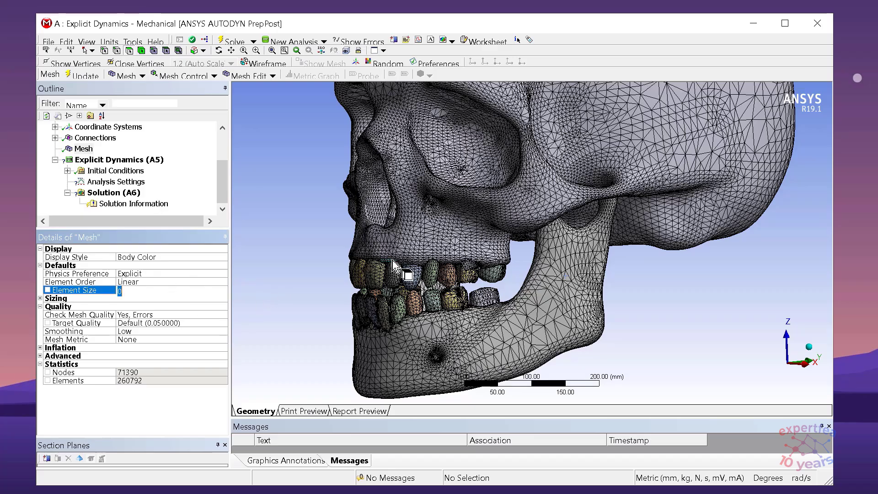
{"action": "scroll", "coordinate": [397, 264], "scroll_direction": "up", "scroll_amount": 2}
{"action": "middle_click_drag", "start_coordinate": [442, 294], "coordinate": [551, 224], "text": "ctrl"}
{"action": "scroll", "coordinate": [563, 262], "scroll_direction": "up", "scroll_amount": 3}
{"action": "scroll", "coordinate": [525, 246], "scroll_direction": "up", "scroll_amount": 3}
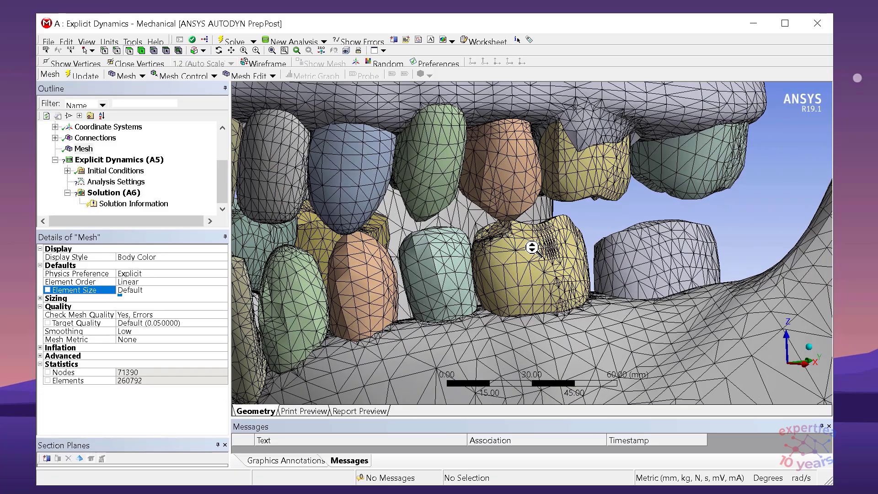
{"action": "middle_click_drag", "start_coordinate": [523, 276], "coordinate": [601, 347], "text": "ctrl"}
{"action": "scroll", "coordinate": [581, 315], "scroll_direction": "down", "scroll_amount": 2}
{"action": "scroll", "coordinate": [582, 223], "scroll_direction": "down", "scroll_amount": 2}
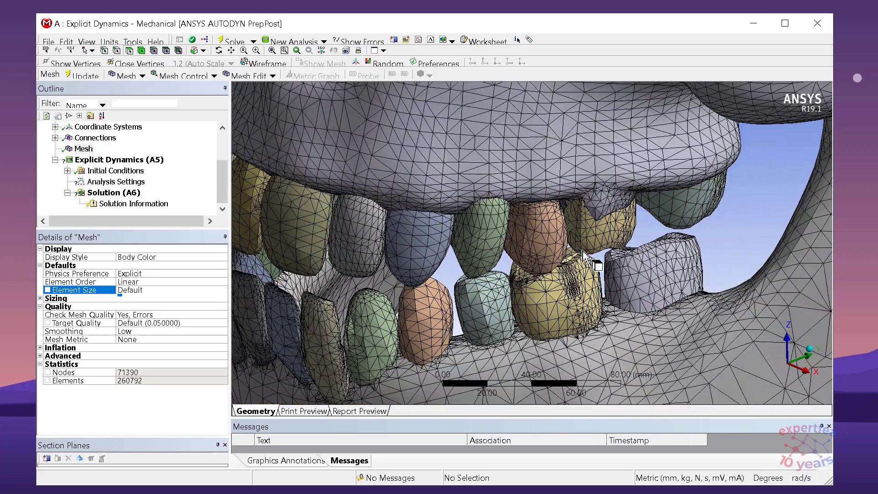
{"action": "middle_click_drag", "start_coordinate": [557, 302], "coordinate": [577, 281]}
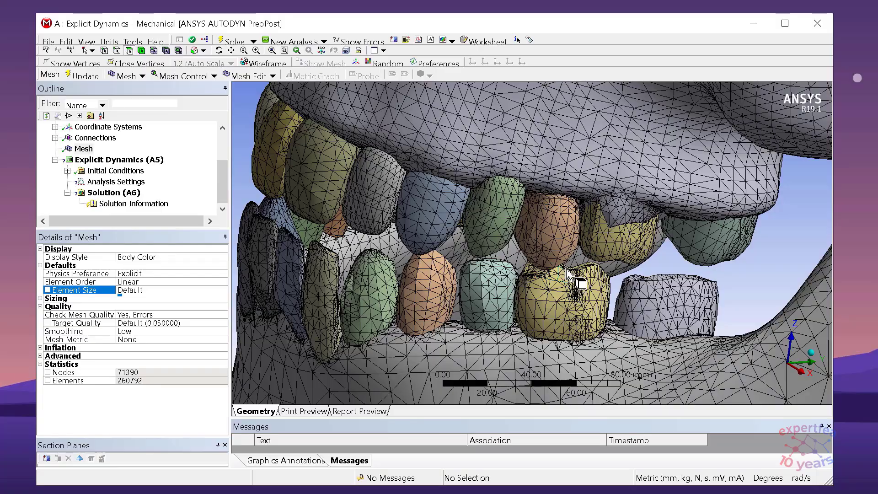
{"action": "scroll", "coordinate": [552, 288], "scroll_direction": "up", "scroll_amount": 2}
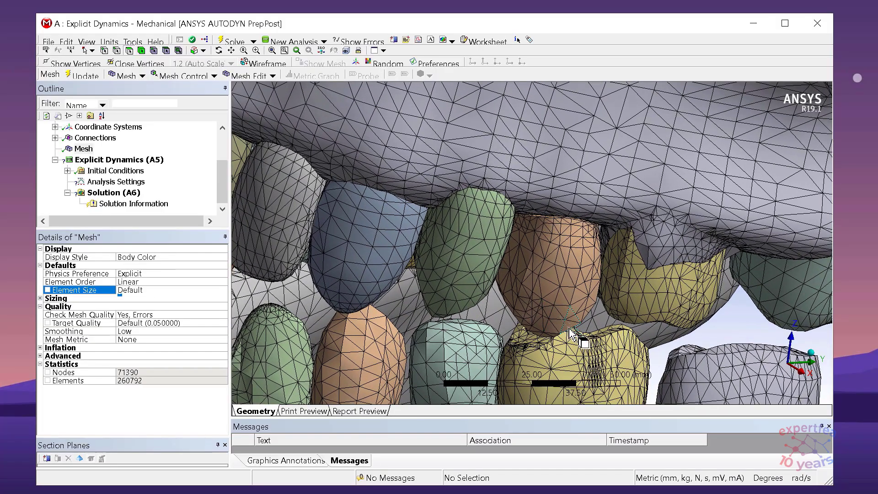
{"action": "middle_click_drag", "start_coordinate": [571, 333], "coordinate": [587, 331], "text": "ctrl"}
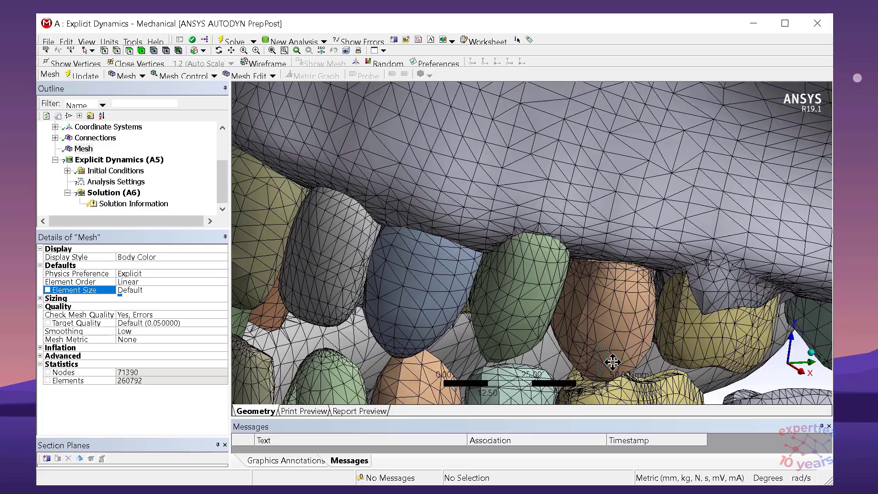
{"action": "middle_click_drag", "start_coordinate": [613, 362], "coordinate": [668, 434], "text": "ctrl"}
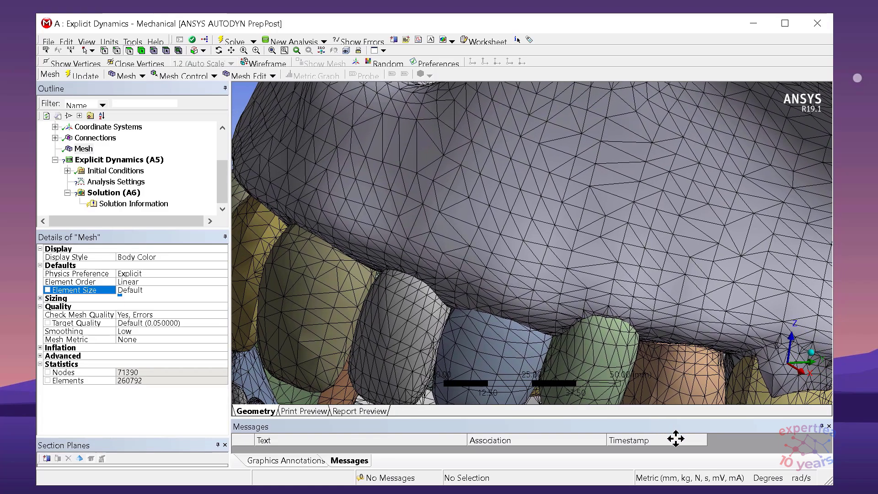
{"action": "scroll", "coordinate": [563, 298], "scroll_direction": "down", "scroll_amount": 5}
{"action": "scroll", "coordinate": [541, 317], "scroll_direction": "up", "scroll_amount": 4}
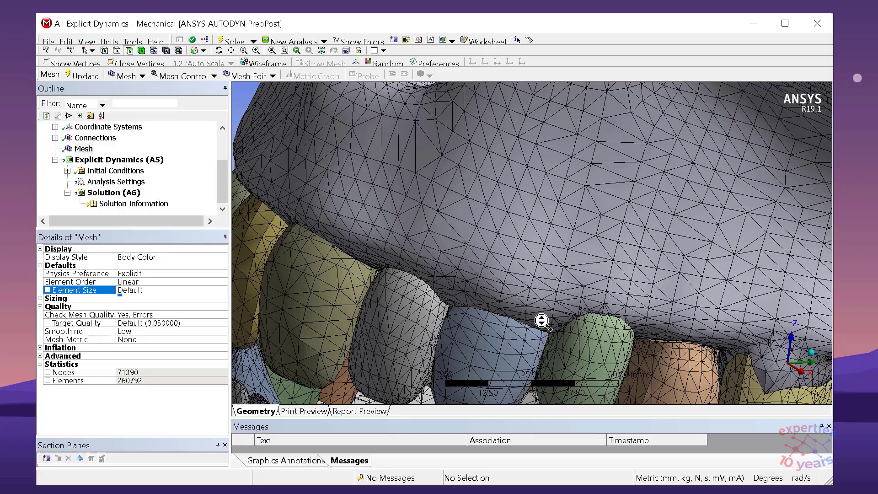
Examine the mesh on the upper jaw, around the nose and eye sockets, and on the whole skull.
{"action": "mouse_move", "coordinate": [571, 306]}
{"action": "middle_mouse_down"}
{"action": "mouse_move", "coordinate": [579, 329]}
{"action": "mouse_move", "coordinate": [580, 308]}
{"action": "middle_mouse_up"}
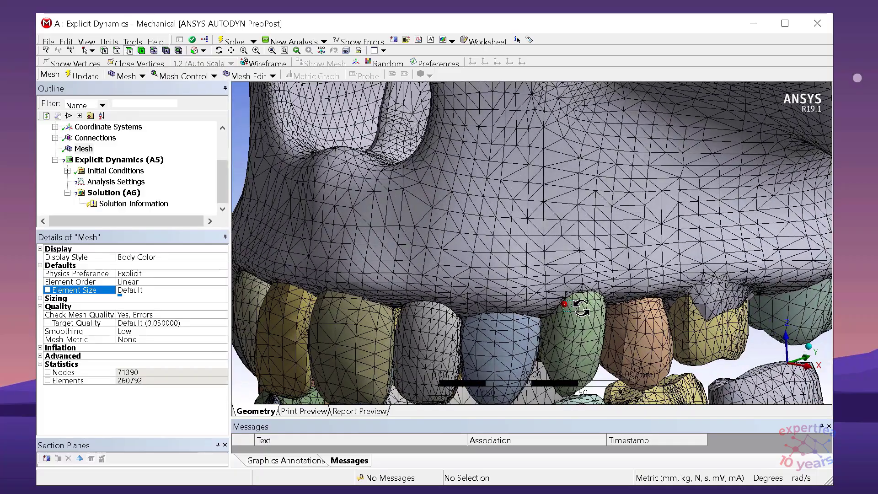
{"action": "scroll", "coordinate": [503, 228], "scroll_direction": "down", "scroll_amount": 4}
{"action": "scroll", "coordinate": [502, 229], "scroll_direction": "up", "scroll_amount": 2}
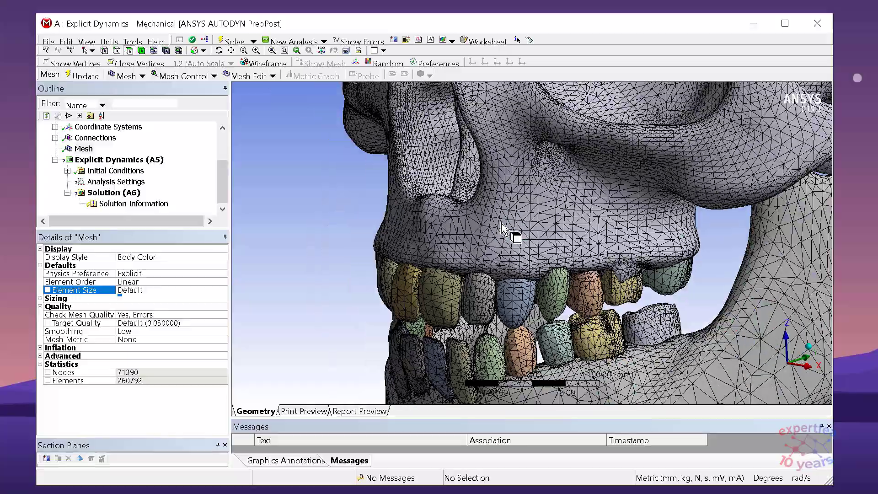
{"action": "middle_click_drag", "start_coordinate": [476, 306], "coordinate": [548, 249]}
{"action": "middle_click_drag", "start_coordinate": [526, 201], "coordinate": [592, 343]}
{"action": "scroll", "coordinate": [588, 228], "scroll_direction": "up", "scroll_amount": 2}
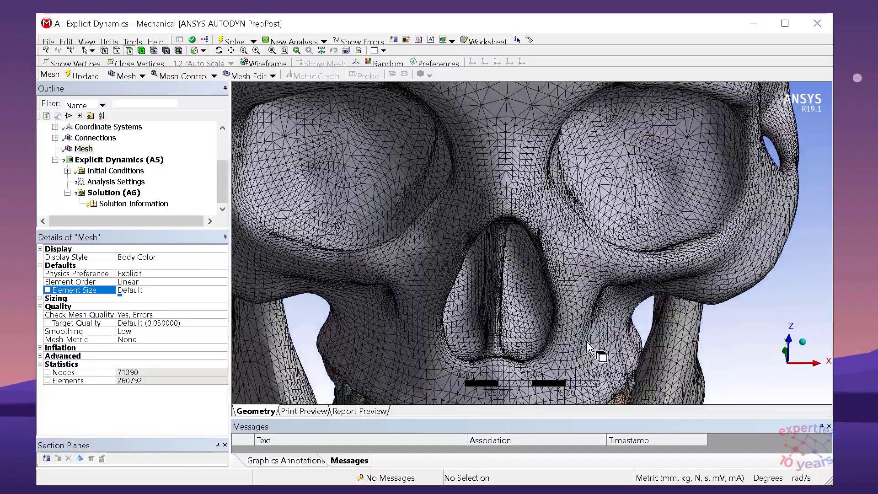
{"action": "scroll", "coordinate": [600, 324], "scroll_direction": "up", "scroll_amount": 4}
{"action": "scroll", "coordinate": [587, 297], "scroll_direction": "down", "scroll_amount": 6}
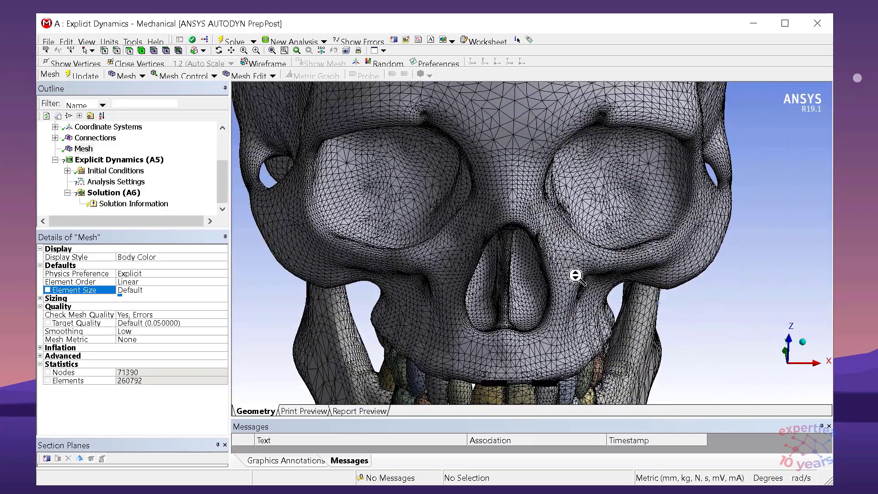
{"action": "middle_click_drag", "start_coordinate": [543, 258], "coordinate": [483, 237]}
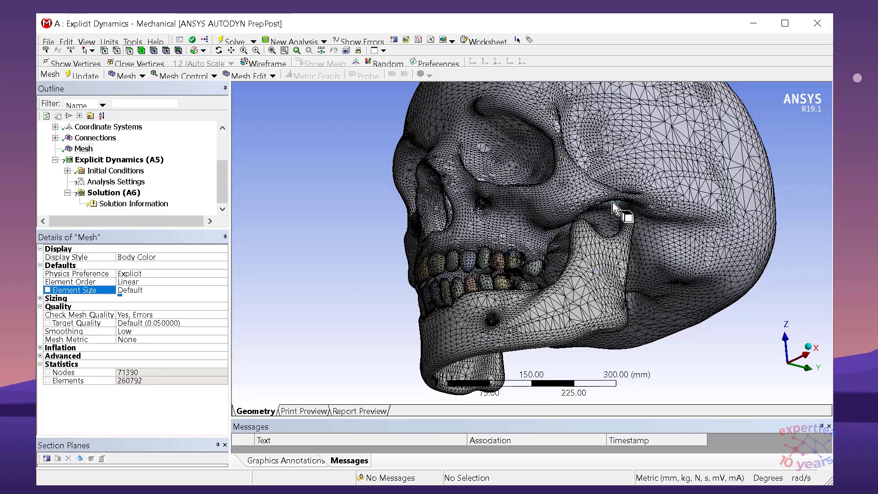
Close the Mechanical editor and duplicate the Explicit Dynamics system in the Workbench project schematic.
{"action": "left_click", "coordinate": [816, 24]}
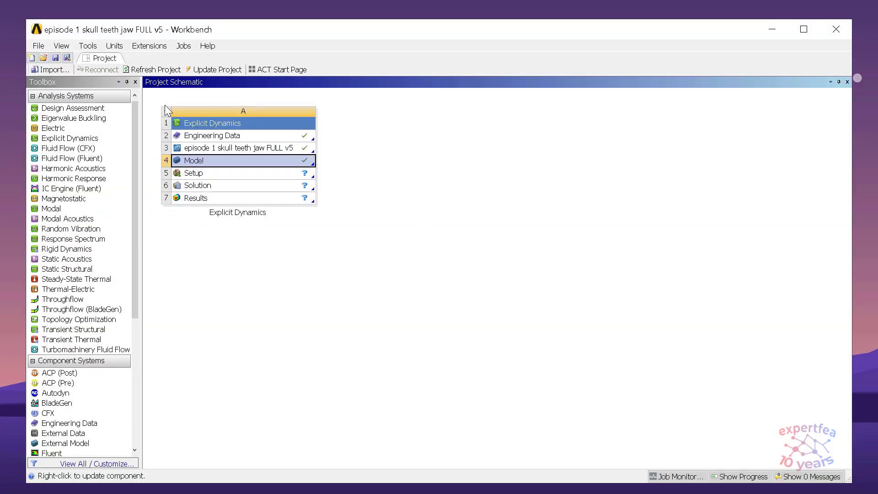
{"action": "left_click", "coordinate": [166, 109]}
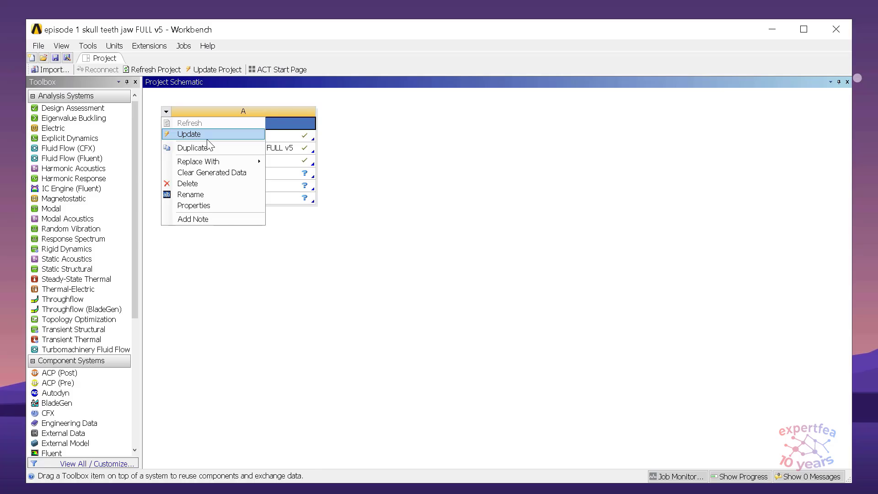
{"action": "left_click", "coordinate": [213, 148]}
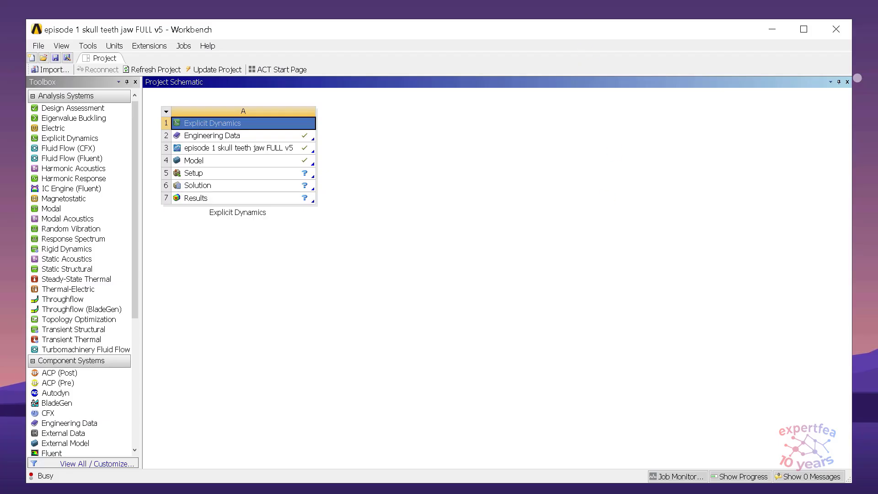
{"action": "left_click", "coordinate": [556, 209]}
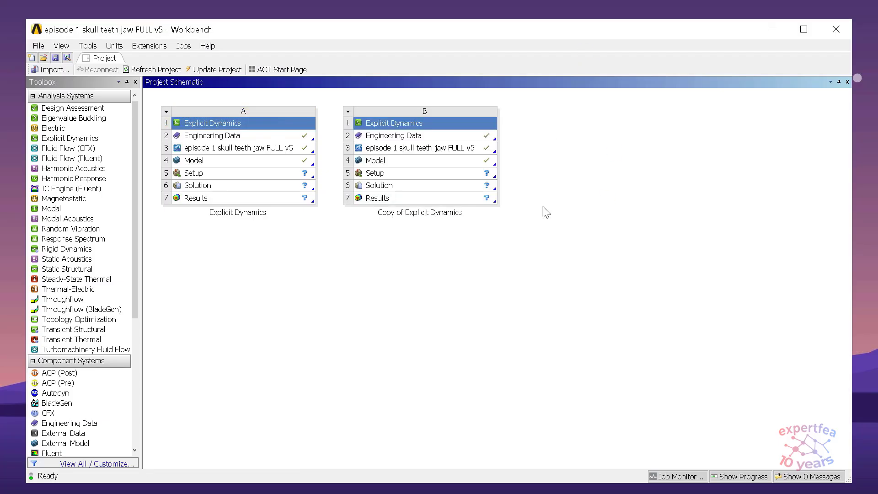
Open the copied Explicit Dynamics system in Mechanical, narrow the model tree area, and minimize the editor.
{"action": "double_click", "coordinate": [429, 201]}
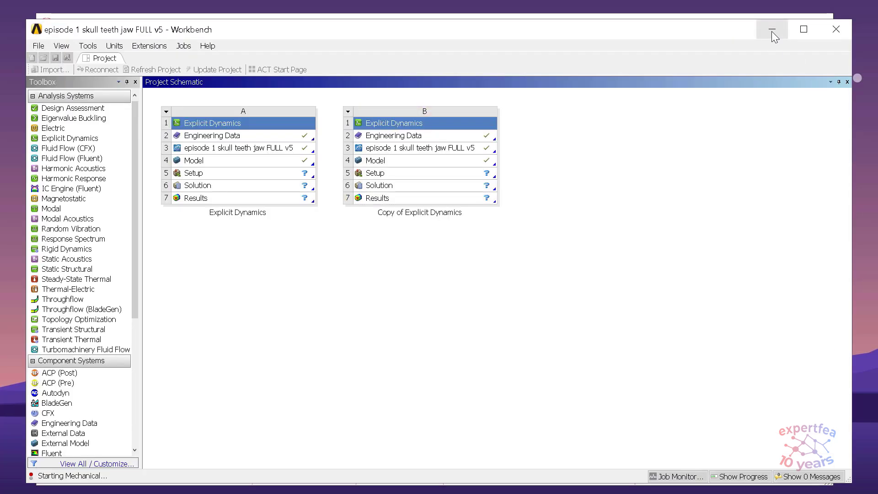
{"action": "left_click", "coordinate": [773, 30]}
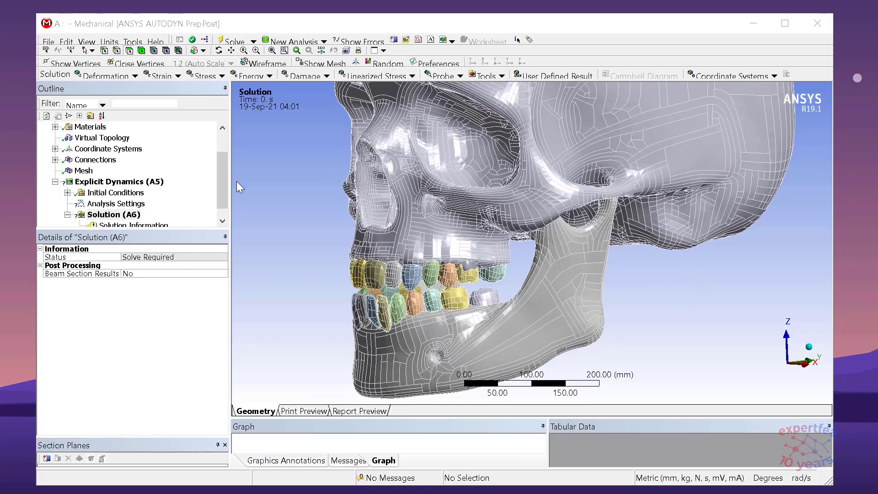
{"action": "mouse_move", "coordinate": [225, 187]}
{"action": "left_mouse_down"}
{"action": "mouse_move", "coordinate": [224, 175]}
{"action": "mouse_move", "coordinate": [228, 202]}
{"action": "mouse_move", "coordinate": [230, 168]}
{"action": "mouse_move", "coordinate": [222, 199]}
{"action": "left_mouse_up"}
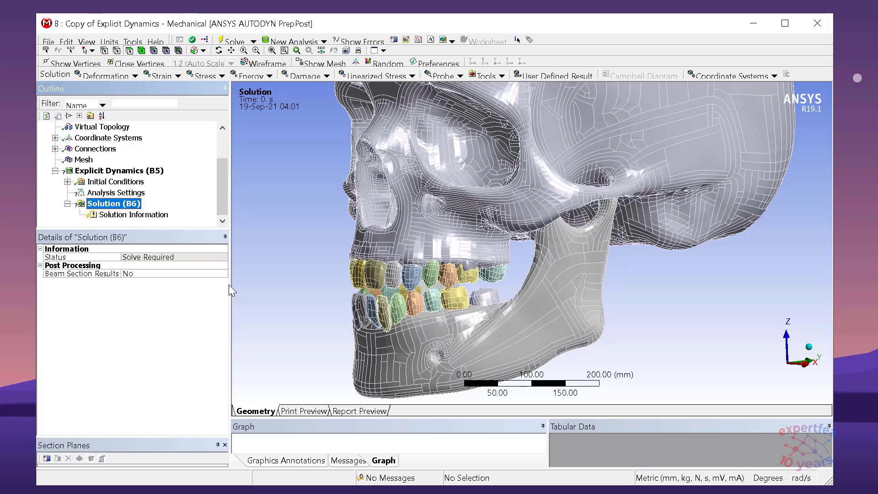
{"action": "left_click_drag", "start_coordinate": [232, 285], "coordinate": [198, 286]}
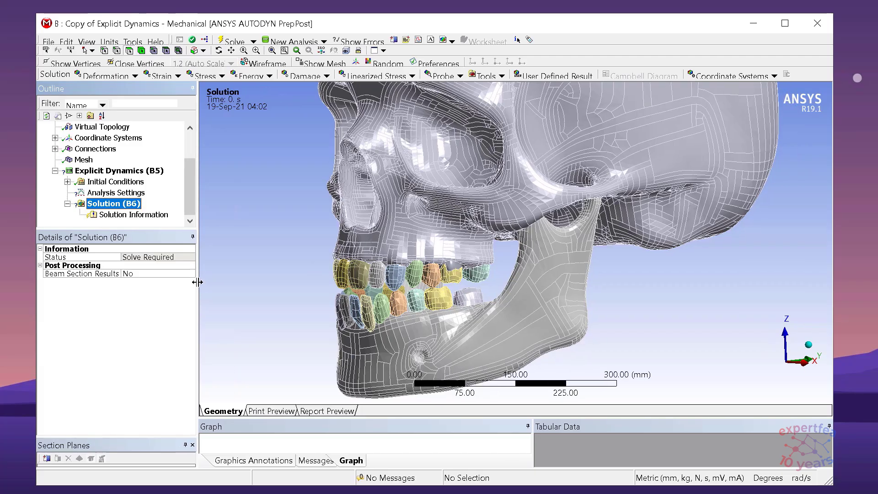
{"action": "left_click_drag", "start_coordinate": [191, 204], "coordinate": [197, 147]}
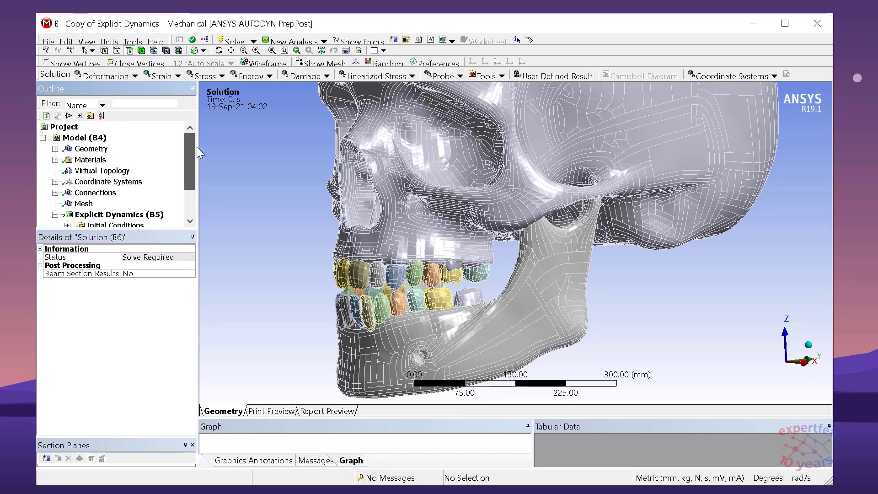
{"action": "left_click", "coordinate": [755, 24]}
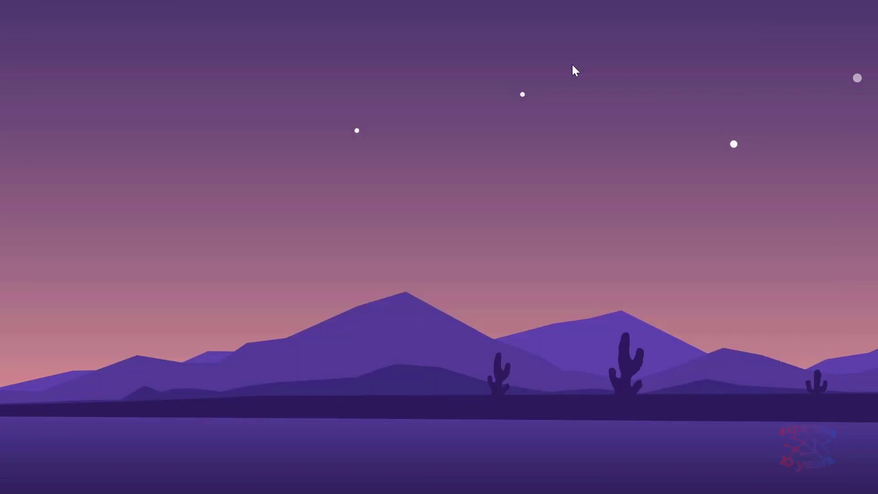
Switch to Workbench, open the copied system's Engineering Data, and display the material data sources.
{"action": "key", "text": "alt+Tab"}
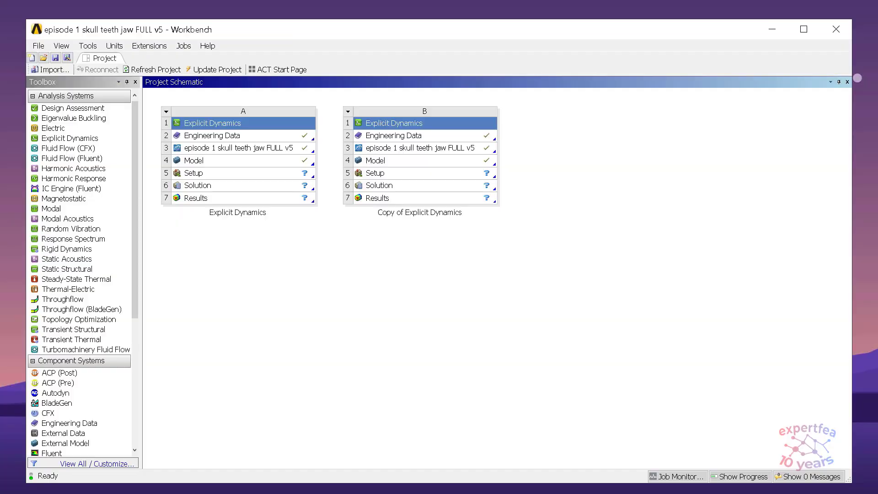
{"action": "double_click", "coordinate": [432, 135]}
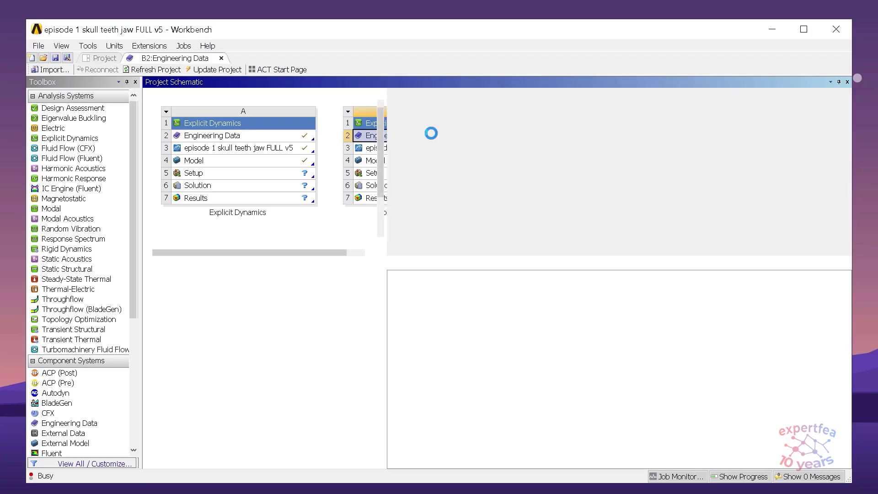
{"action": "left_click", "coordinate": [164, 70]}
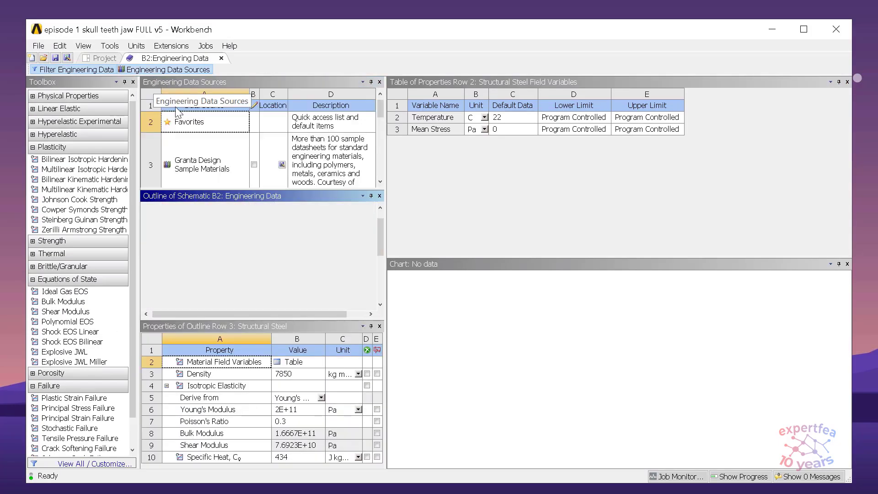
Add Polyethylene from the General Materials library to the copied system and close its Engineering Data.
{"action": "left_click", "coordinate": [380, 181]}
{"action": "left_click", "coordinate": [380, 182]}
{"action": "left_click", "coordinate": [380, 181]}
{"action": "left_click", "coordinate": [380, 181]}
{"action": "left_click", "coordinate": [380, 182]}
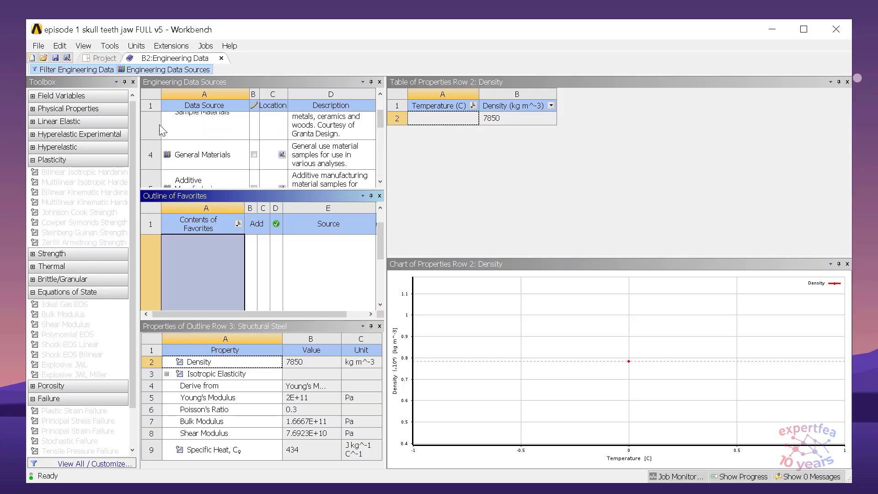
{"action": "left_click", "coordinate": [202, 154]}
{"action": "mouse_move", "coordinate": [380, 287]}
{"action": "left_mouse_down"}
{"action": "mouse_move", "coordinate": [383, 263]}
{"action": "mouse_move", "coordinate": [382, 274]}
{"action": "left_mouse_up"}
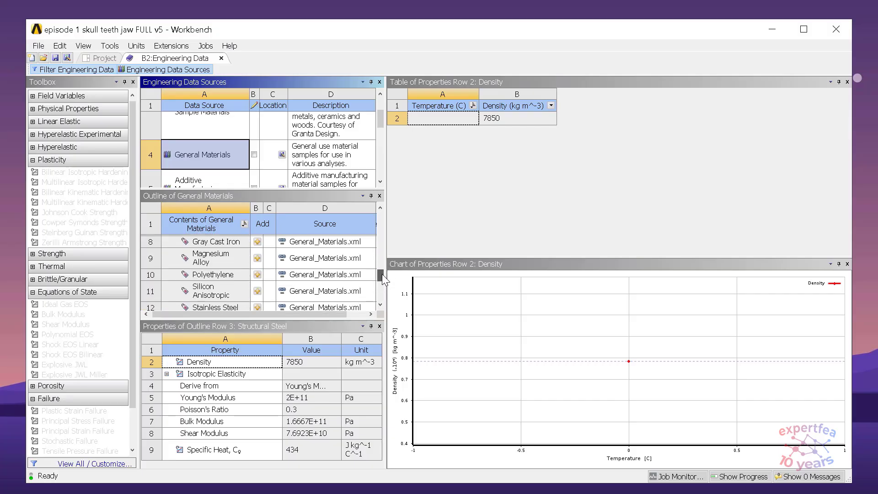
{"action": "left_click", "coordinate": [257, 274]}
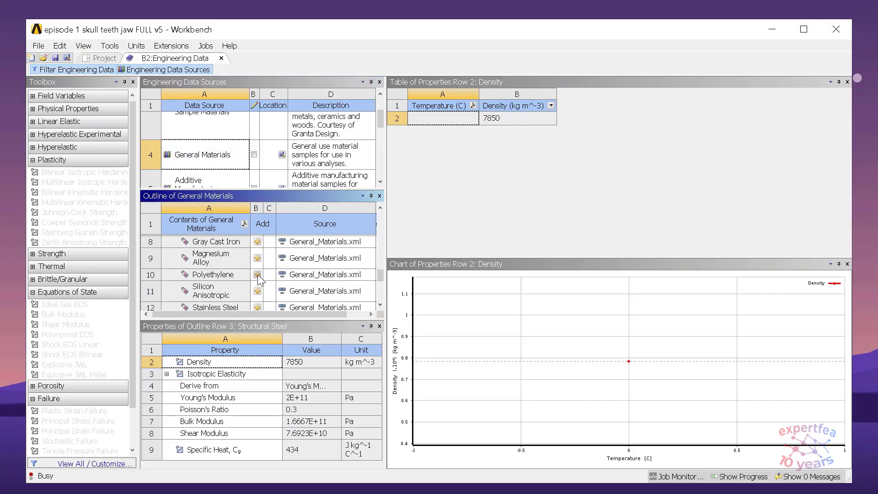
{"action": "left_click", "coordinate": [191, 69]}
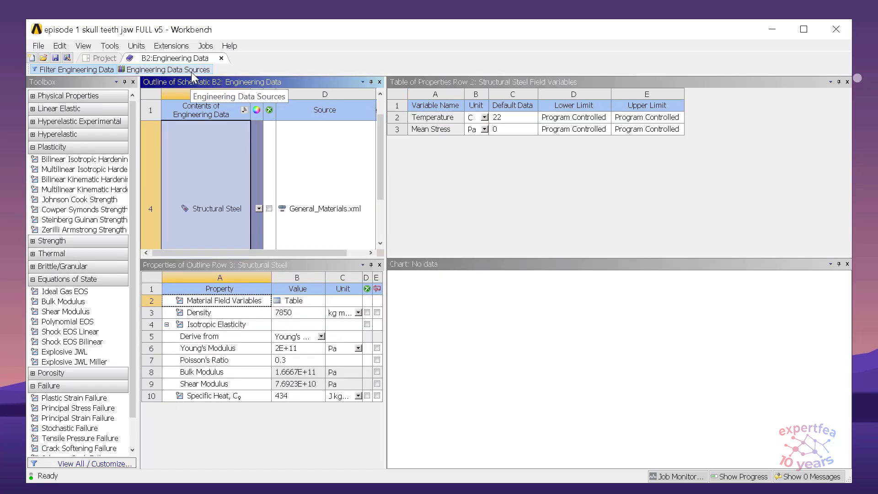
{"action": "left_click", "coordinate": [191, 70]}
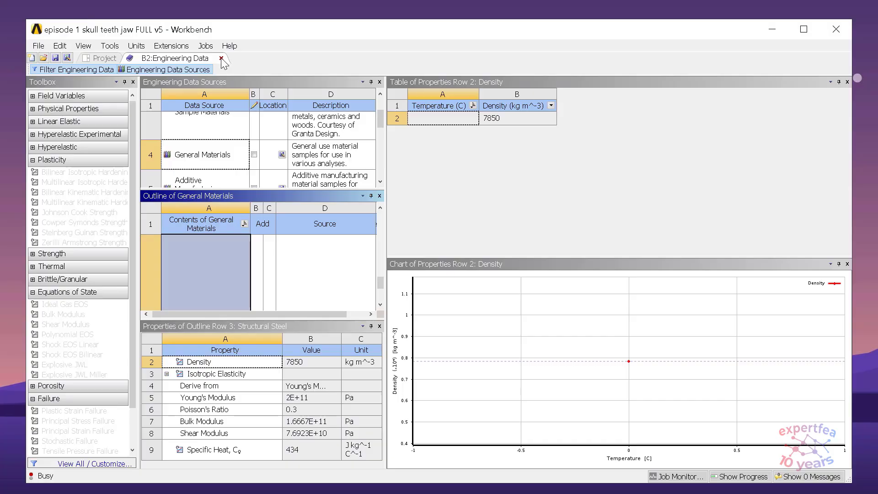
{"action": "left_click", "coordinate": [222, 58]}
Reopen the copied system's model in Mechanical with the upstream data re-read, and save the project.
{"action": "double_click", "coordinate": [455, 164]}
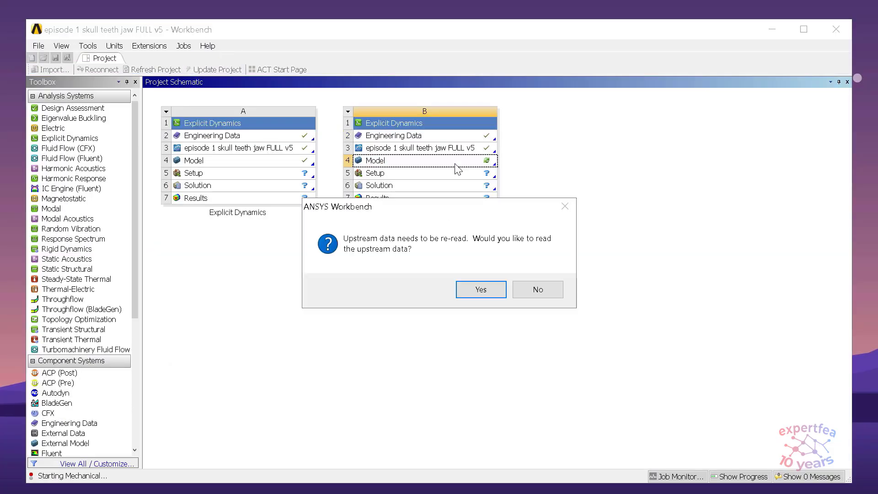
{"action": "left_click", "coordinate": [495, 292]}
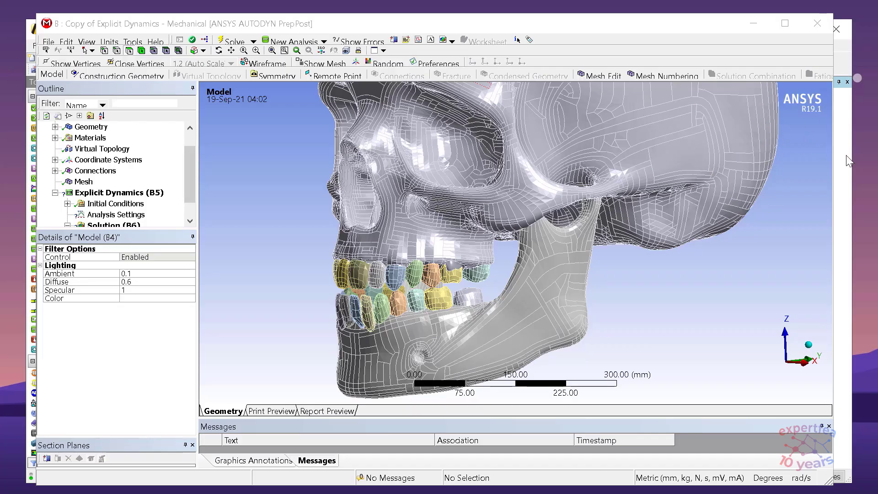
{"action": "left_click_drag", "start_coordinate": [738, 32], "coordinate": [670, 22]}
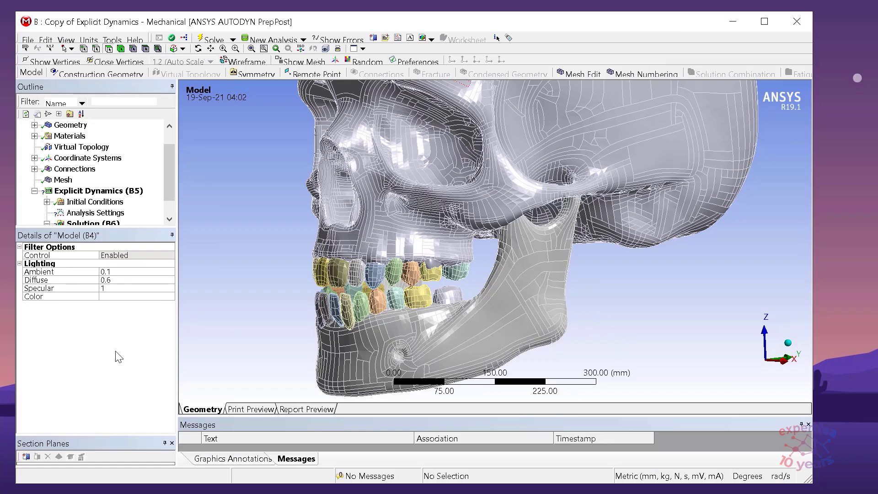
{"action": "left_click", "coordinate": [27, 40]}
{"action": "left_click", "coordinate": [72, 86]}
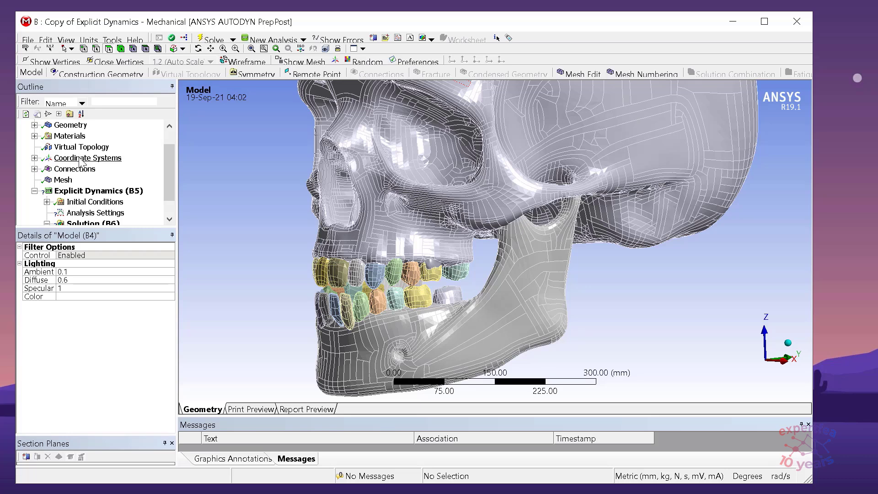
Assign Polyethylene as the material of all jaw, teeth and skull bodies.
{"action": "left_click", "coordinate": [34, 125]}
{"action": "left_click", "coordinate": [82, 136]}
{"action": "left_click_drag", "start_coordinate": [169, 143], "coordinate": [170, 191]}
{"action": "left_click", "coordinate": [90, 181], "text": "shift"}
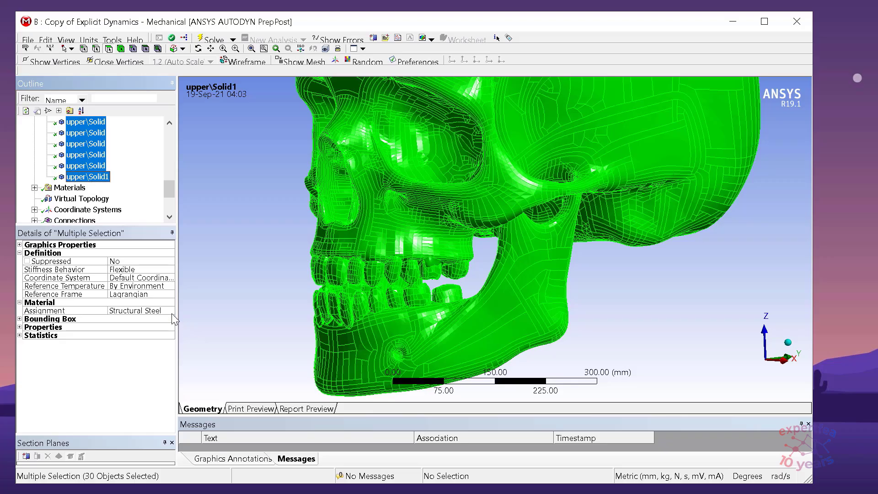
{"action": "left_click", "coordinate": [171, 314]}
{"action": "left_click", "coordinate": [170, 311]}
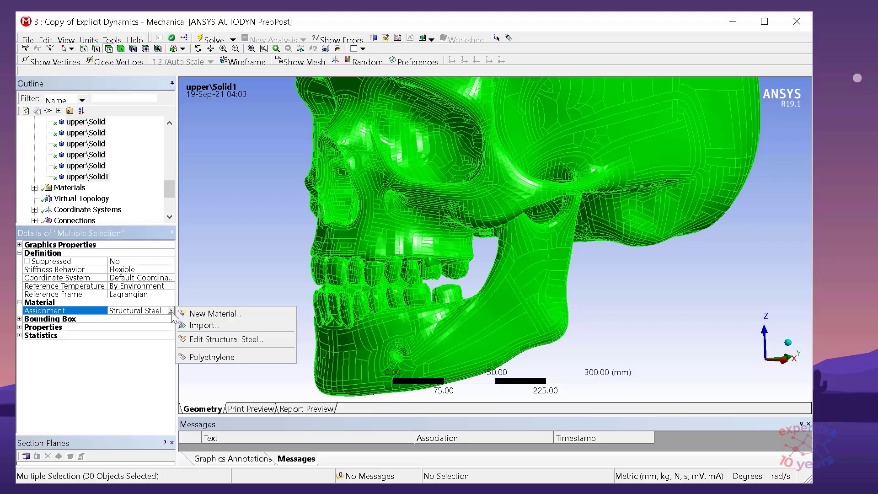
{"action": "left_click", "coordinate": [228, 354]}
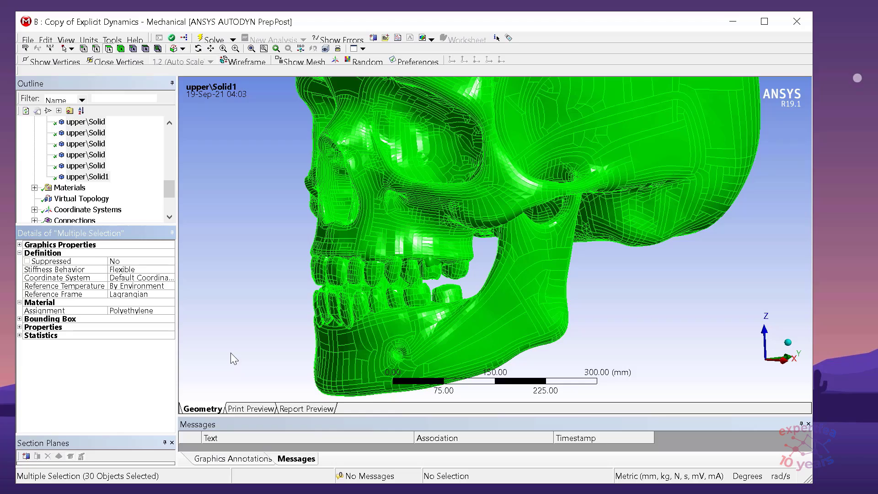
Examine the mesh statistics, volume and total mass of the geometry, and view the whole skull.
{"action": "left_click_drag", "start_coordinate": [170, 186], "coordinate": [169, 136]}
{"action": "left_click", "coordinate": [71, 144]}
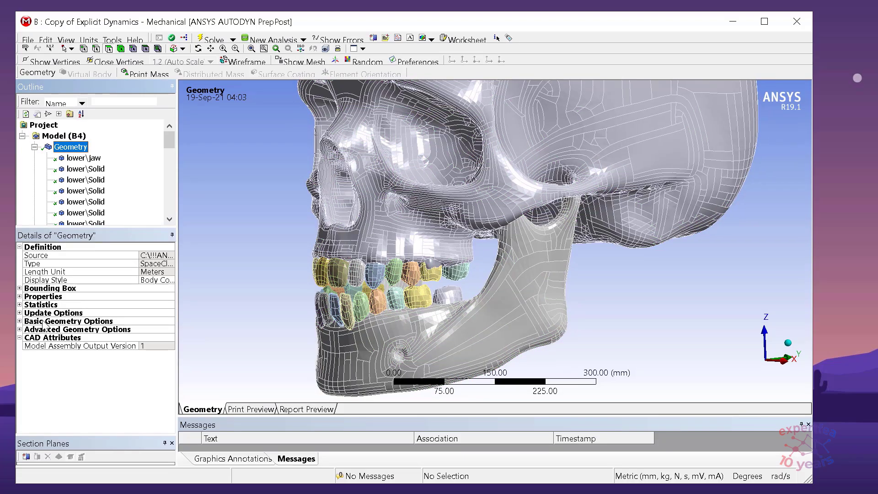
{"action": "left_click", "coordinate": [20, 305]}
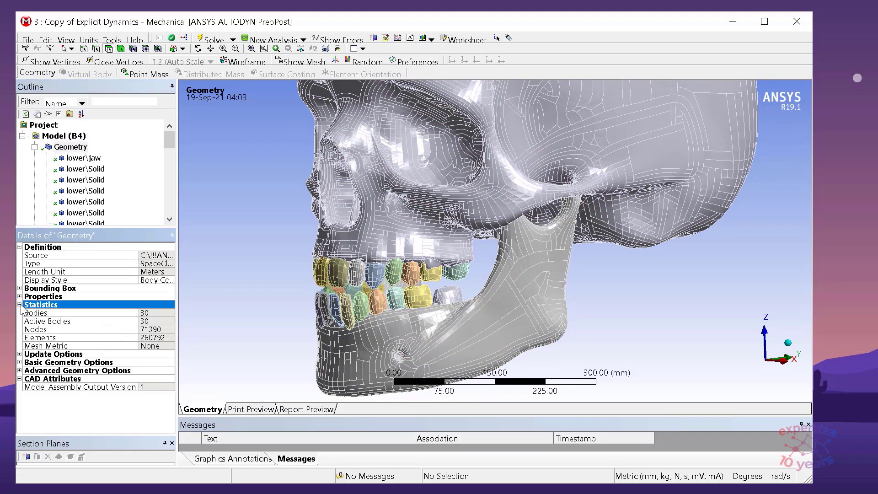
{"action": "left_click", "coordinate": [19, 304]}
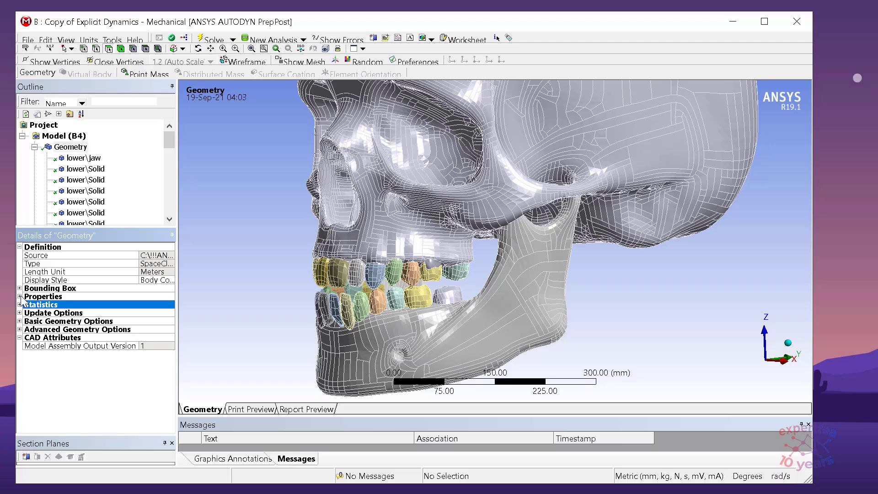
{"action": "left_click", "coordinate": [19, 297]}
{"action": "left_click_drag", "start_coordinate": [177, 325], "coordinate": [193, 325]}
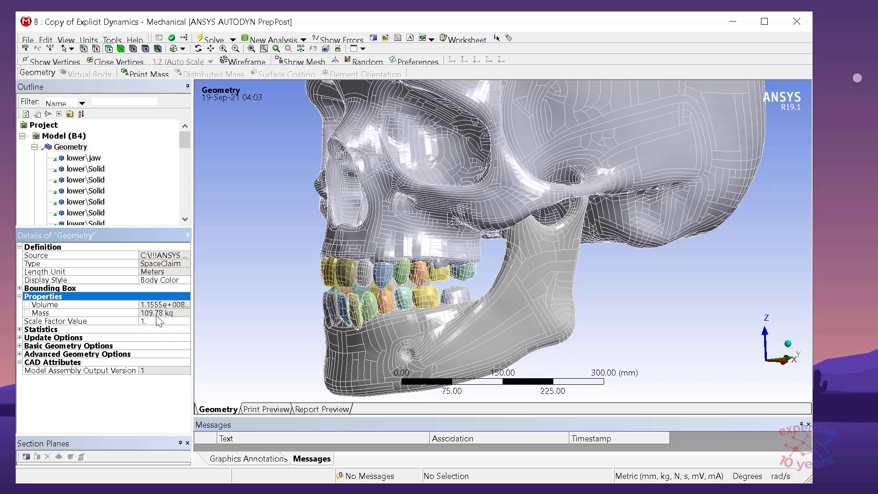
{"action": "left_click", "coordinate": [84, 158]}
{"action": "left_click", "coordinate": [71, 147]}
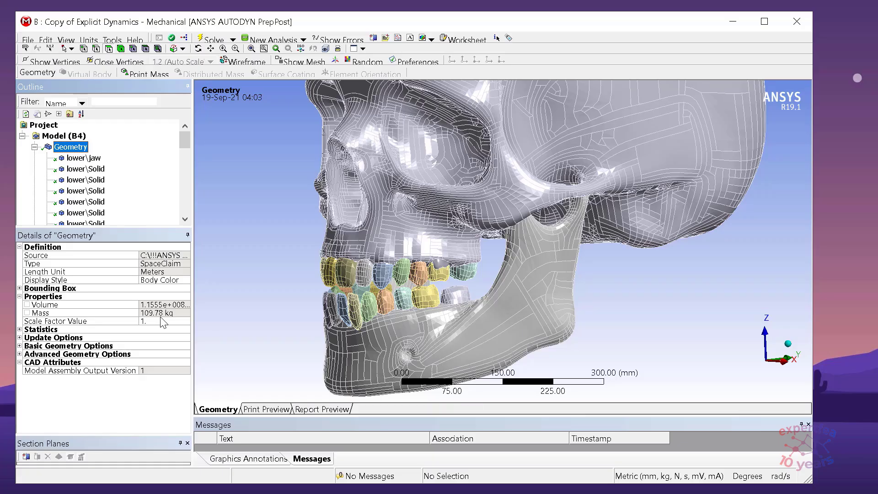
{"action": "scroll", "coordinate": [366, 247], "scroll_direction": "down", "scroll_amount": 3}
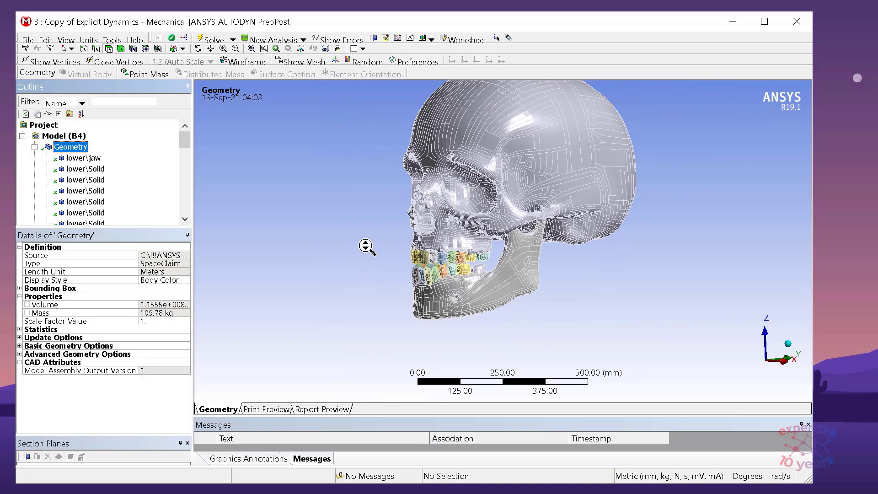
{"action": "middle_click_drag", "start_coordinate": [502, 254], "coordinate": [487, 263], "text": "ctrl"}
{"action": "scroll", "coordinate": [490, 397], "scroll_direction": "down", "scroll_amount": 3}
{"action": "scroll", "coordinate": [486, 263], "scroll_direction": "up", "scroll_amount": 3}
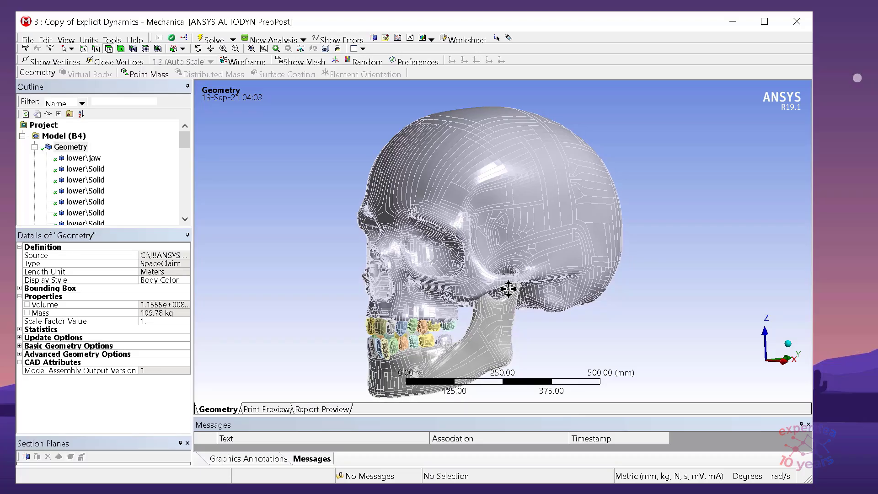
Narrow the model tree area, collapse the geometry bodies, and bring the Explicit Dynamics branch into view.
{"action": "left_click_drag", "start_coordinate": [189, 194], "coordinate": [157, 203]}
{"action": "left_click_drag", "start_coordinate": [138, 263], "coordinate": [118, 264]}
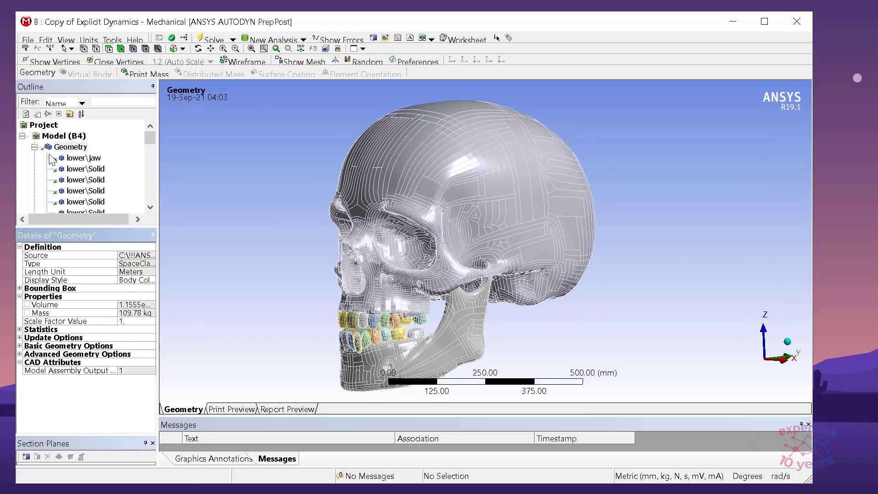
{"action": "left_click", "coordinate": [35, 146]}
{"action": "left_click_drag", "start_coordinate": [155, 151], "coordinate": [153, 177]}
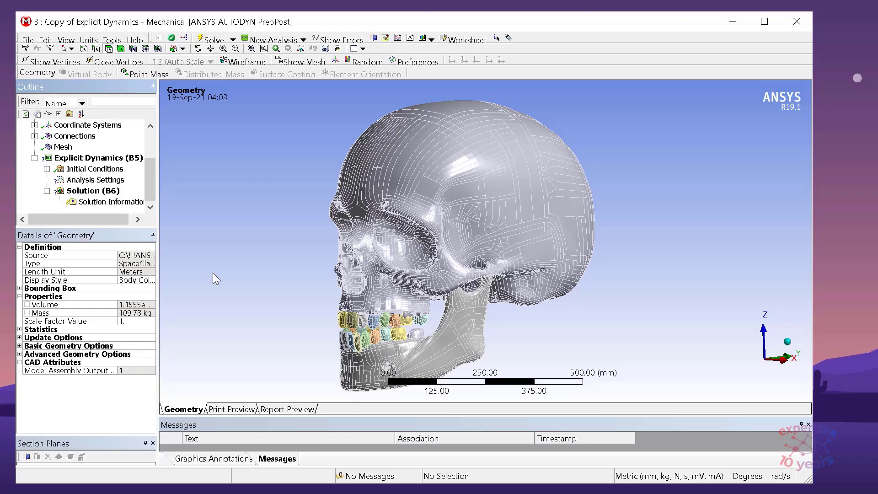
{"action": "scroll", "coordinate": [424, 343], "scroll_direction": "up", "scroll_amount": 2}
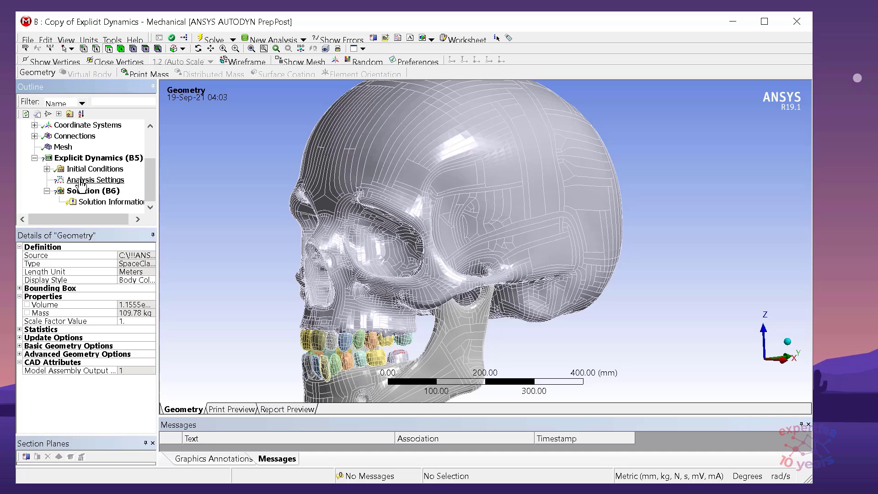
Examine the skull, jaw and teeth geometry from overall and close side views.
{"action": "scroll", "coordinate": [476, 296], "scroll_direction": "down", "scroll_amount": 2}
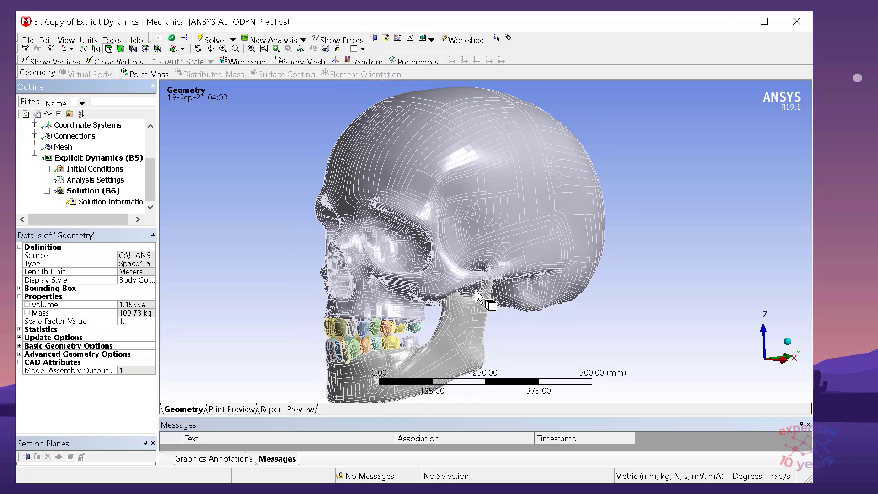
{"action": "scroll", "coordinate": [503, 295], "scroll_direction": "down", "scroll_amount": 3}
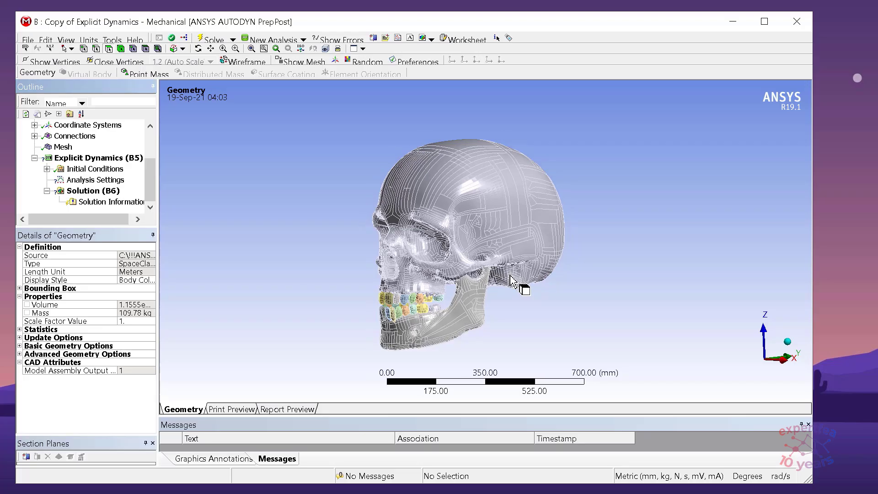
{"action": "left_click_drag", "start_coordinate": [524, 284], "coordinate": [525, 382]}
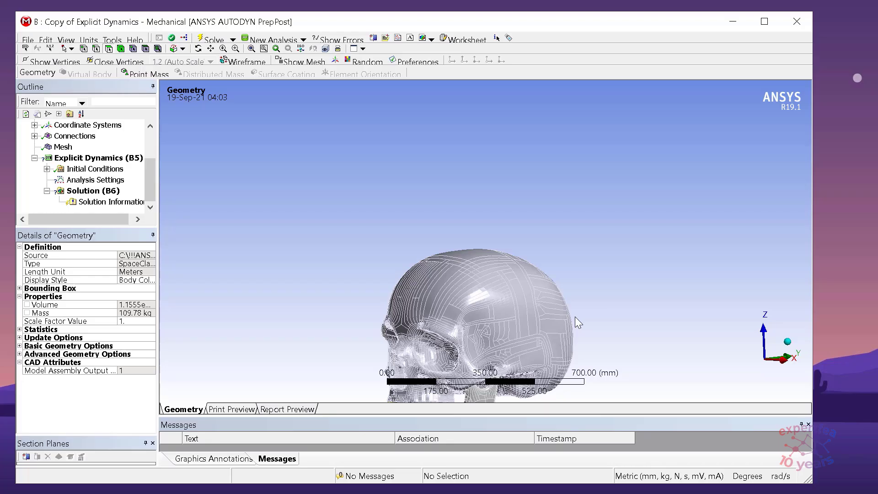
{"action": "scroll", "coordinate": [523, 288], "scroll_direction": "down", "scroll_amount": 3}
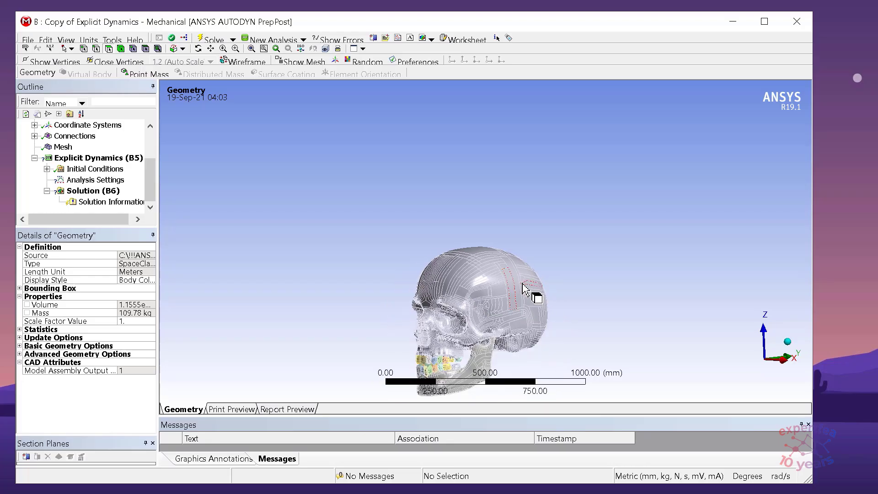
{"action": "middle_click_drag", "start_coordinate": [482, 345], "coordinate": [476, 300], "text": "ctrl"}
{"action": "scroll", "coordinate": [472, 283], "scroll_direction": "up", "scroll_amount": 5}
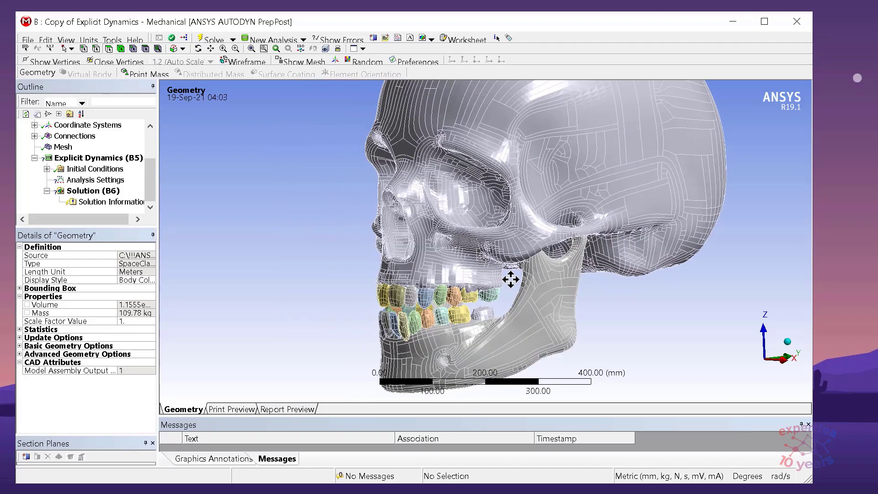
{"action": "scroll", "coordinate": [511, 279], "scroll_direction": "up", "scroll_amount": 3}
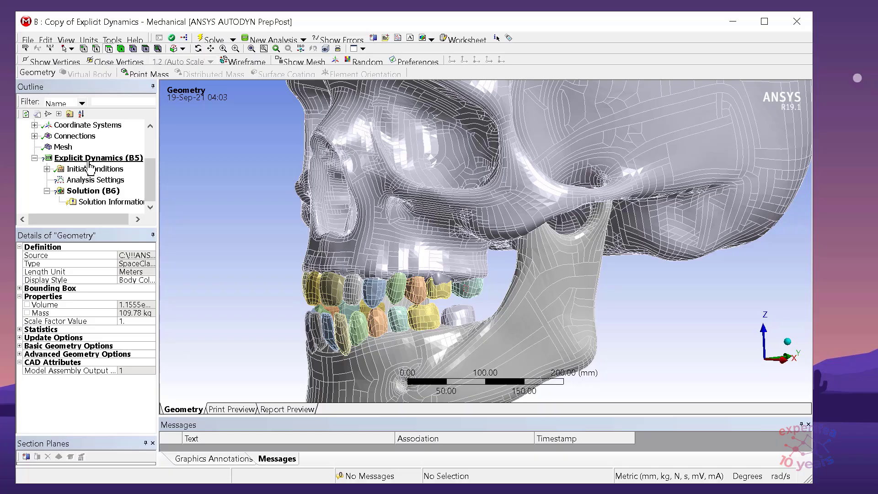
{"action": "scroll", "coordinate": [471, 283], "scroll_direction": "down", "scroll_amount": 2}
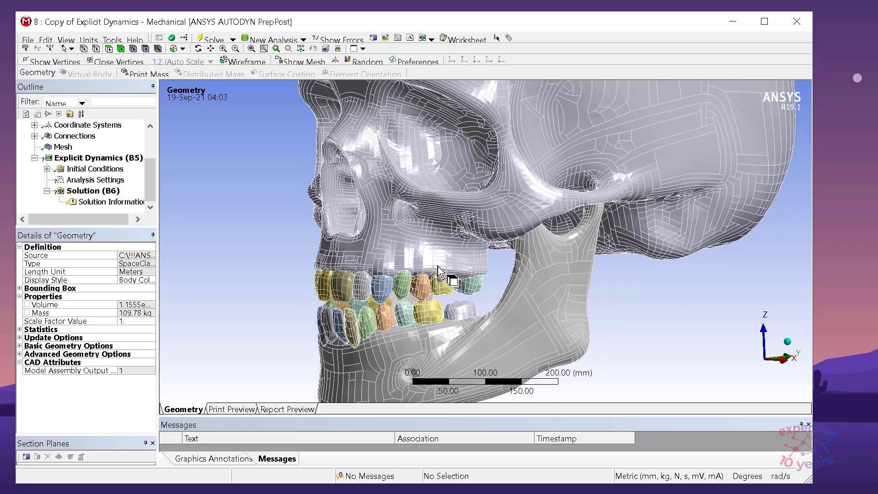
{"action": "middle_click_drag", "start_coordinate": [506, 280], "coordinate": [418, 287]}
{"action": "middle_click_drag", "start_coordinate": [488, 296], "coordinate": [462, 311]}
{"action": "middle_click_drag", "start_coordinate": [465, 293], "coordinate": [564, 173]}
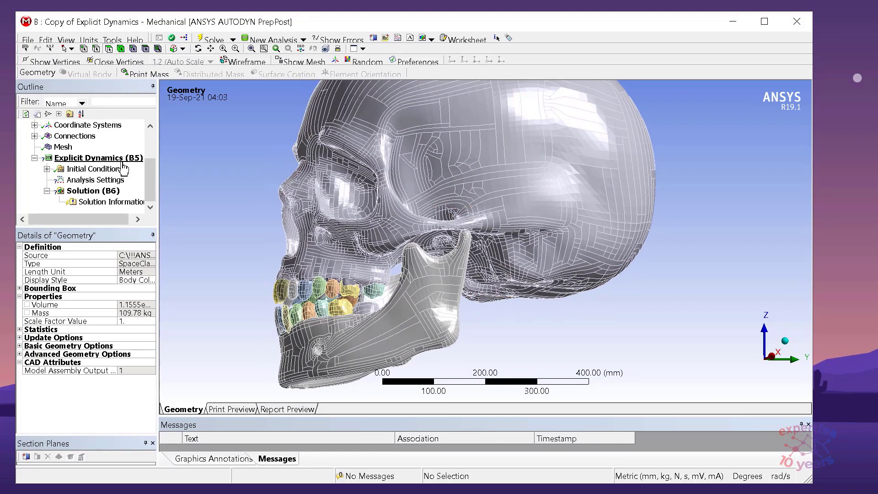
Check the mesh statistics of the upper\skull body, and collapse the geometry bodies.
{"action": "left_click_drag", "start_coordinate": [149, 175], "coordinate": [162, 142]}
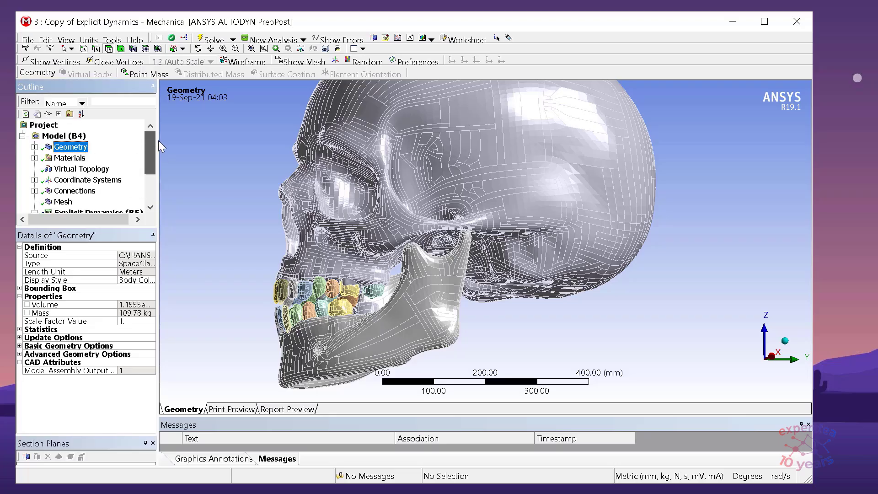
{"action": "left_click", "coordinate": [34, 147]}
{"action": "left_click_drag", "start_coordinate": [155, 137], "coordinate": [153, 178]}
{"action": "left_click", "coordinate": [106, 191]}
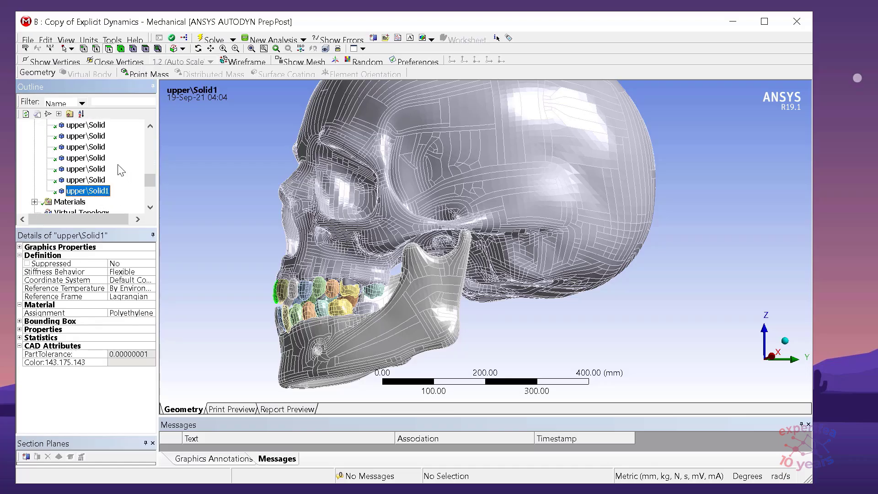
{"action": "scroll", "coordinate": [114, 175], "scroll_direction": "up", "scroll_amount": 2}
{"action": "scroll", "coordinate": [147, 166], "scroll_direction": "down", "scroll_amount": 3}
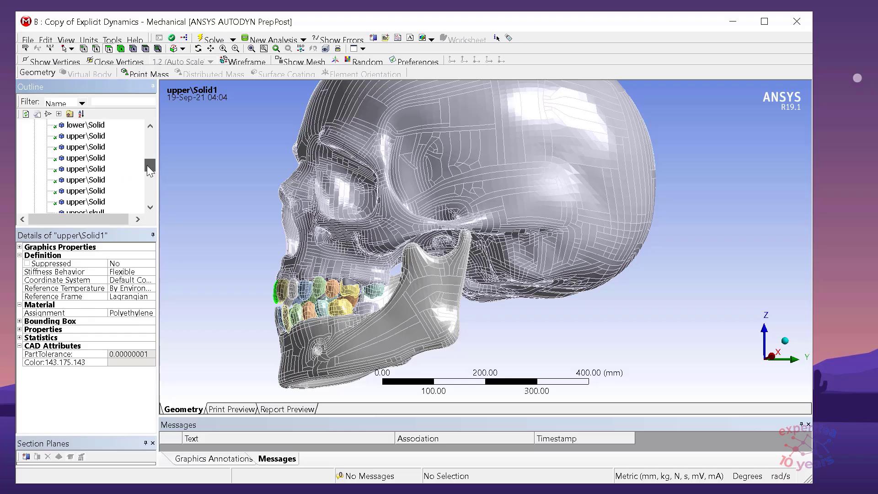
{"action": "left_click", "coordinate": [105, 179]}
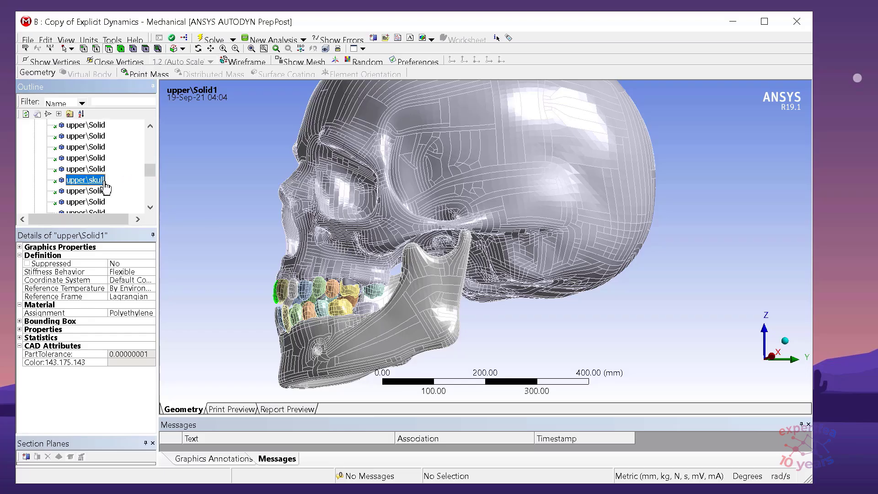
{"action": "left_click", "coordinate": [20, 337]}
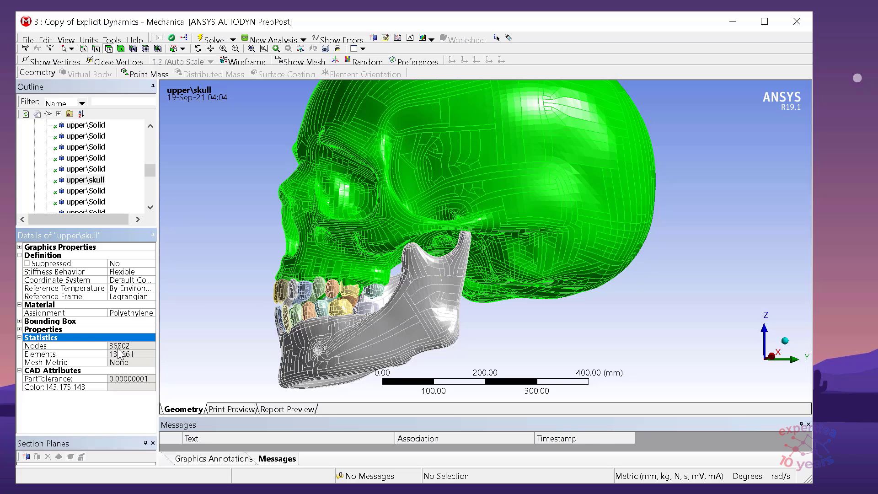
{"action": "left_click_drag", "start_coordinate": [151, 169], "coordinate": [149, 134]}
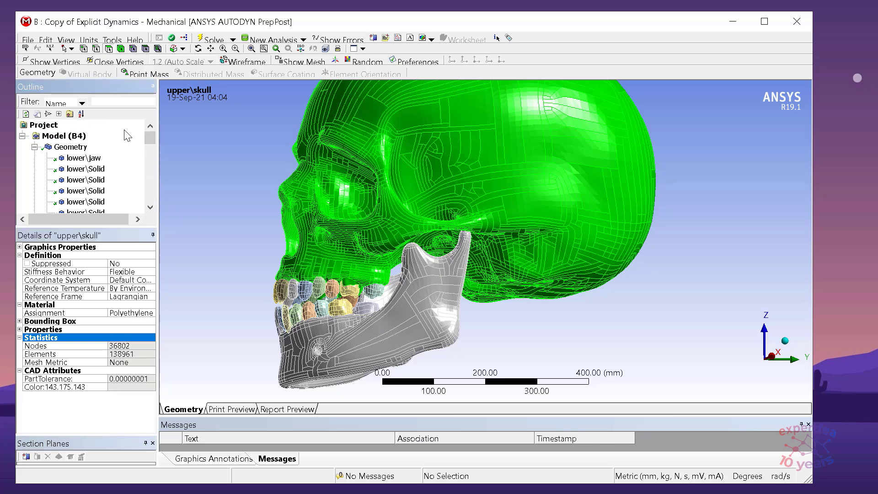
{"action": "left_click", "coordinate": [35, 147]}
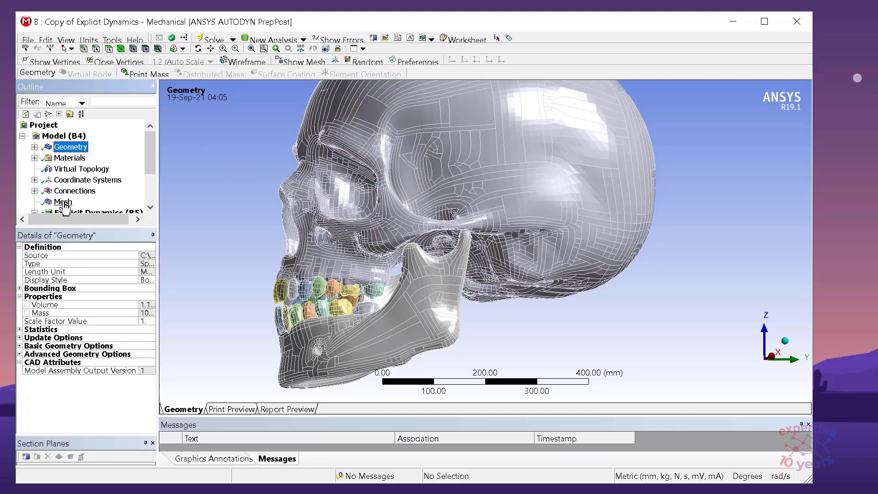
Examine the mesh around the upper teeth and open the global element size for editing.
{"action": "left_click_drag", "start_coordinate": [153, 255], "coordinate": [176, 255]}
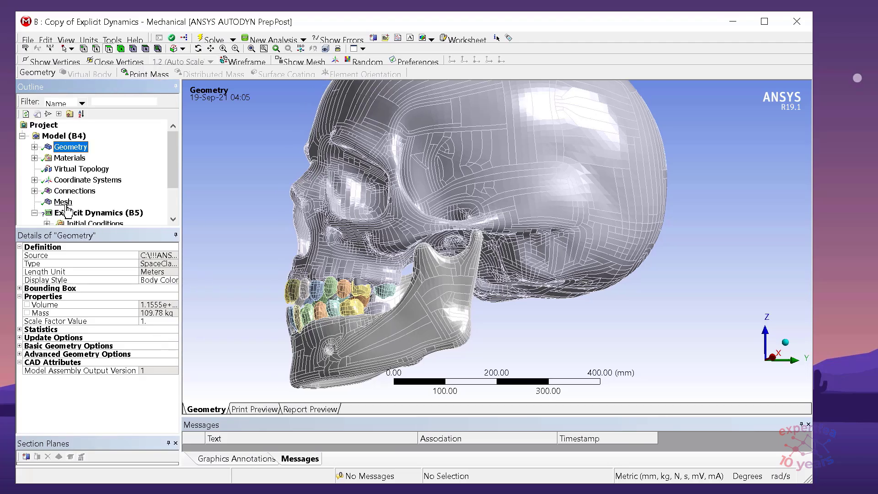
{"action": "left_click", "coordinate": [64, 204]}
{"action": "left_click", "coordinate": [118, 288]}
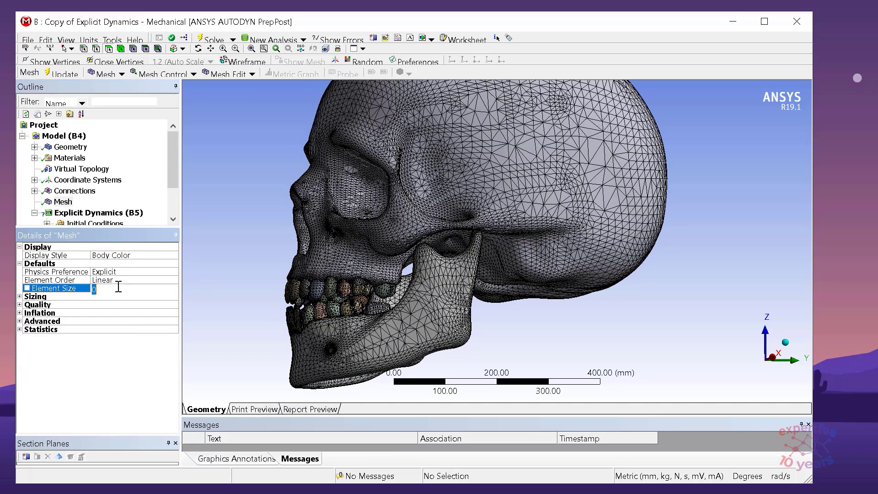
{"action": "scroll", "coordinate": [489, 238], "scroll_direction": "up", "scroll_amount": 5}
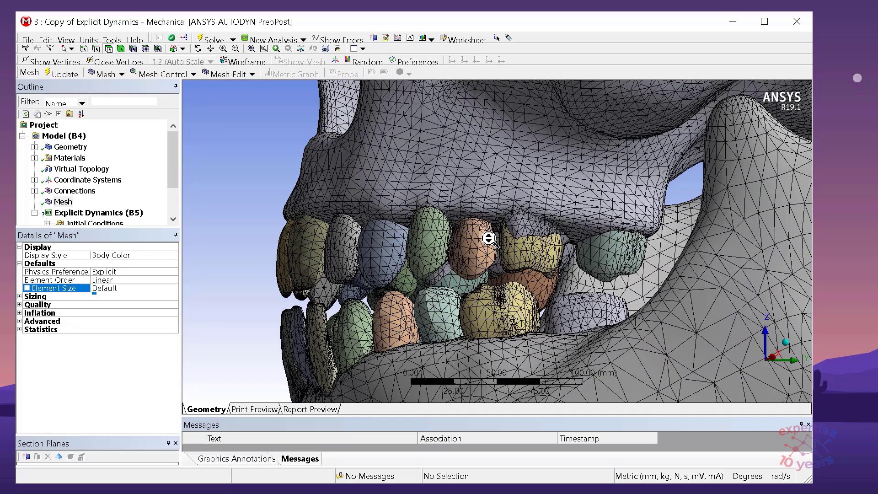
{"action": "scroll", "coordinate": [488, 238], "scroll_direction": "up", "scroll_amount": 2}
{"action": "middle_click_drag", "start_coordinate": [474, 223], "coordinate": [488, 356], "text": "ctrl"}
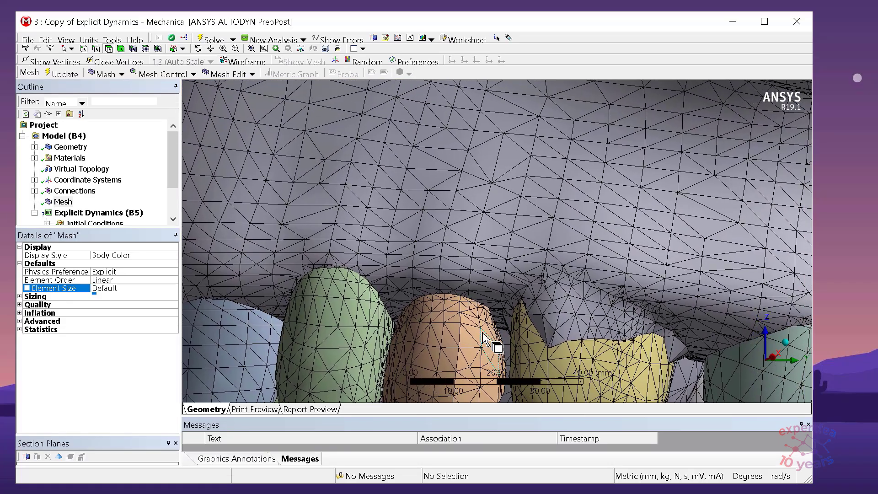
{"action": "scroll", "coordinate": [472, 304], "scroll_direction": "down", "scroll_amount": 3}
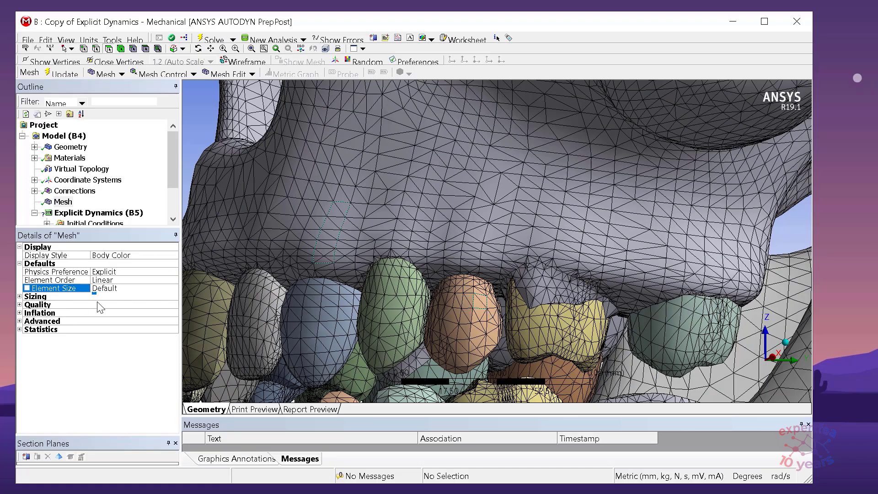
{"action": "left_click", "coordinate": [110, 288]}
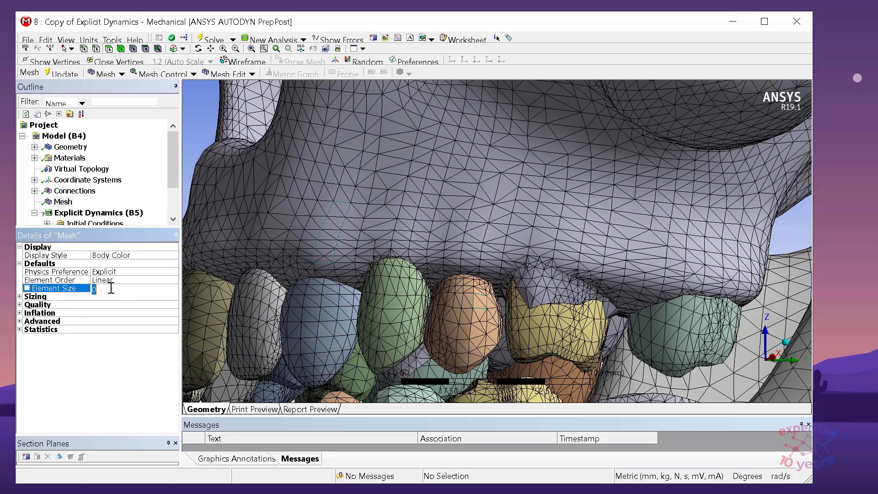
Set the global mesh element size to 12 mm and regenerate the mesh.
{"action": "key", "text": "Return"}
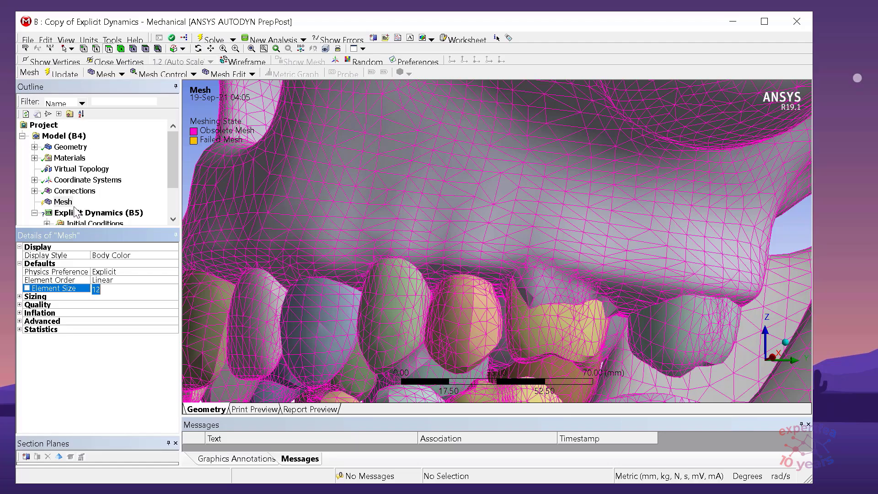
{"action": "right_click", "coordinate": [62, 204]}
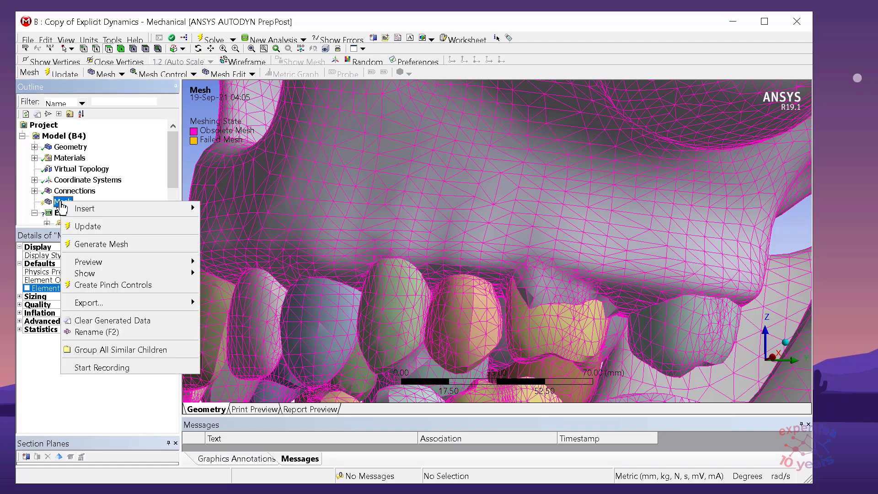
{"action": "left_click", "coordinate": [113, 243]}
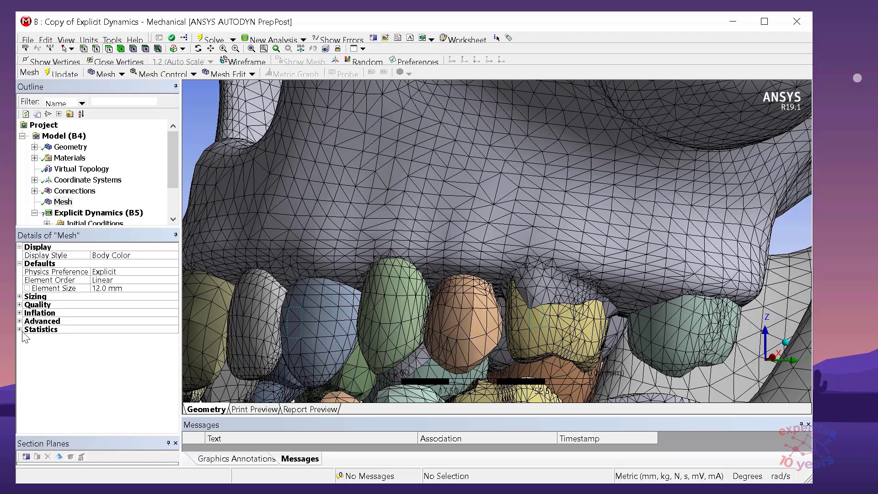
Show the mesh statistics and examine the new mesh on the upper jaw and teeth.
{"action": "left_click", "coordinate": [19, 329]}
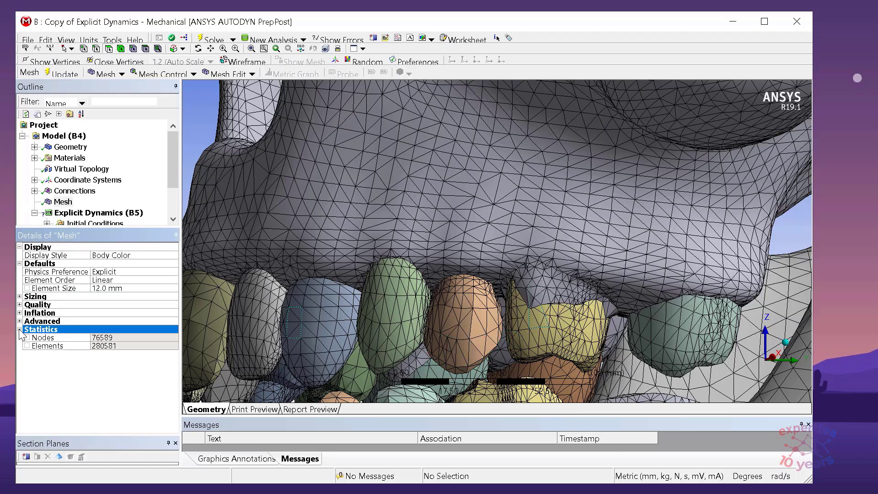
{"action": "scroll", "coordinate": [305, 262], "scroll_direction": "down", "scroll_amount": 3}
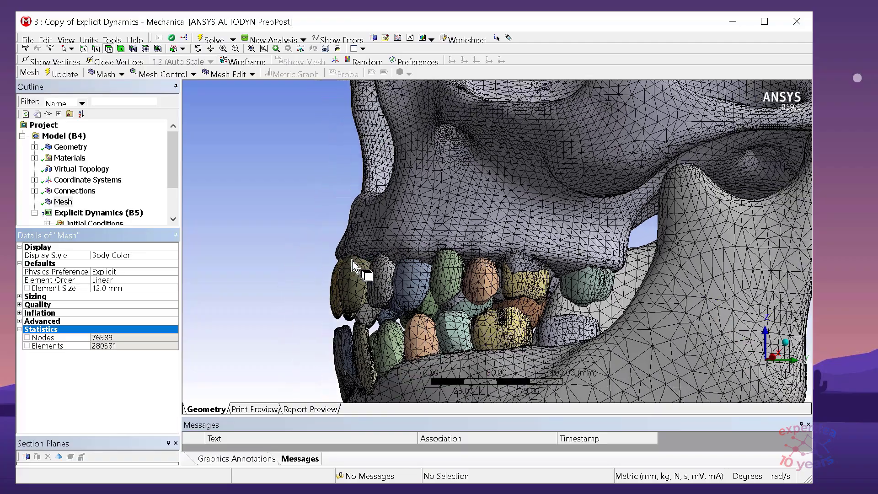
{"action": "middle_click_drag", "start_coordinate": [361, 263], "coordinate": [424, 265]}
{"action": "scroll", "coordinate": [424, 263], "scroll_direction": "down", "scroll_amount": 3}
{"action": "scroll", "coordinate": [446, 257], "scroll_direction": "up", "scroll_amount": 3}
{"action": "scroll", "coordinate": [453, 274], "scroll_direction": "up", "scroll_amount": 3}
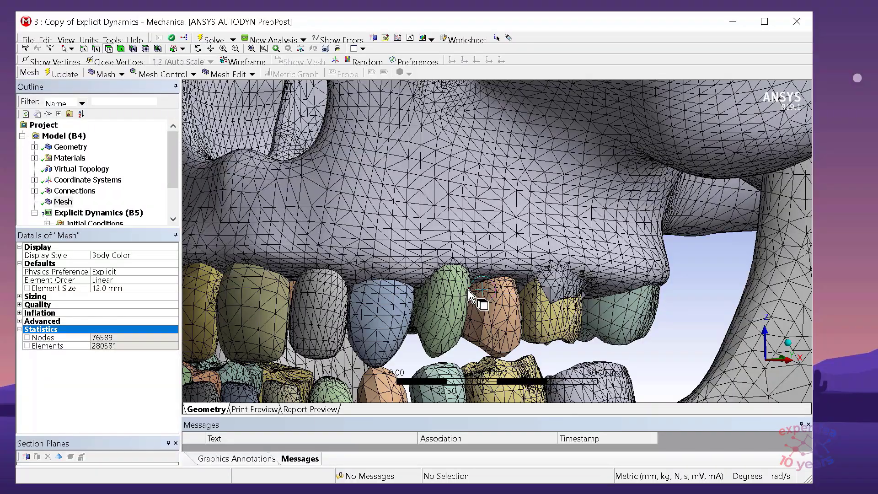
{"action": "left_click", "coordinate": [110, 289]}
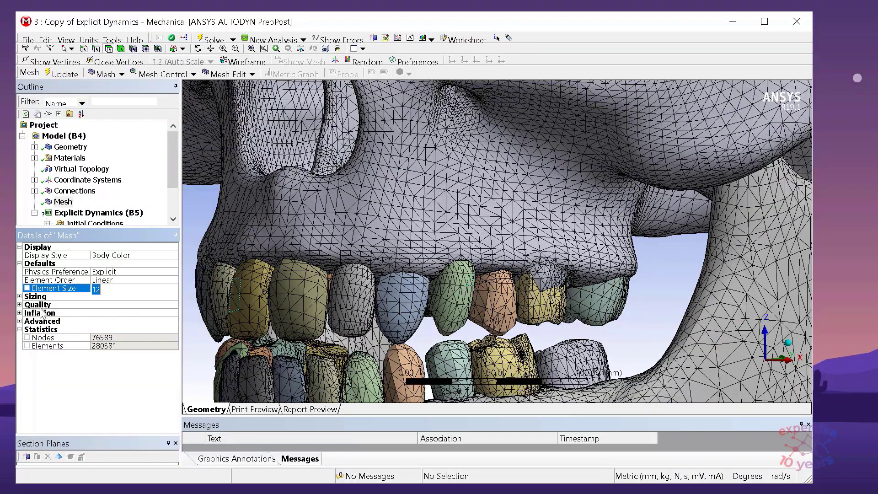
{"action": "left_click", "coordinate": [19, 297]}
{"action": "left_click", "coordinate": [19, 297]}
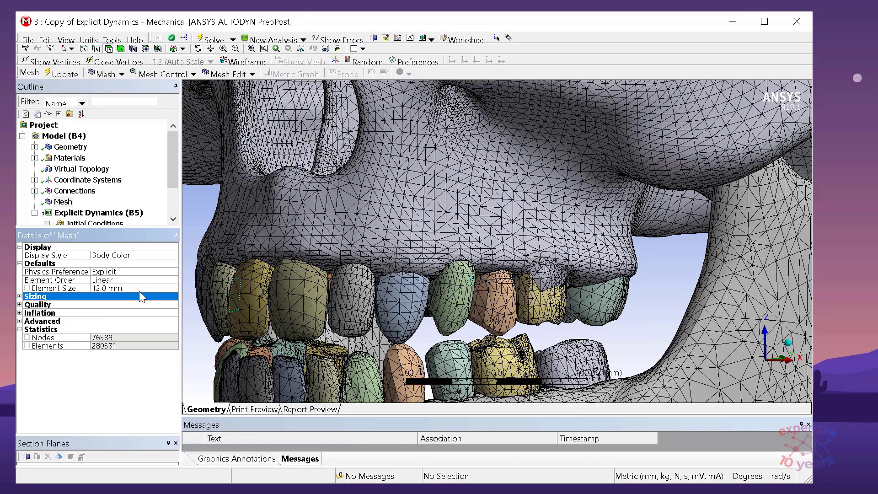
{"action": "left_click", "coordinate": [118, 287]}
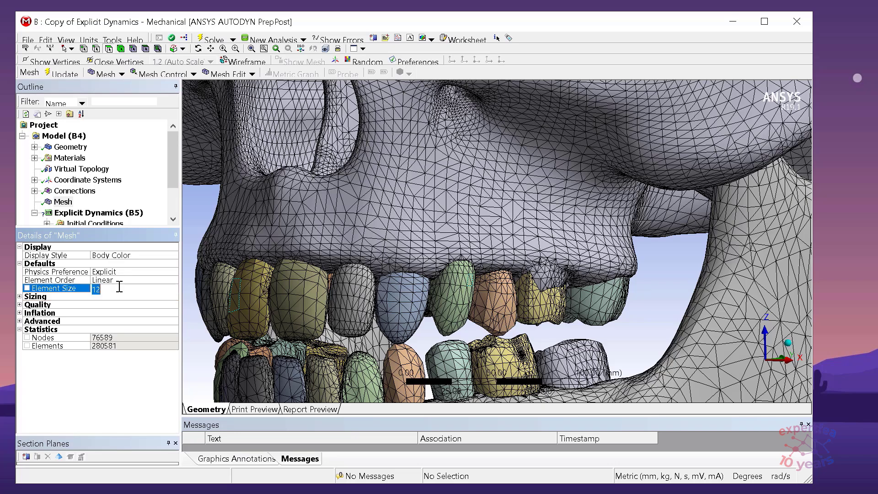
{"action": "left_click", "coordinate": [84, 401]}
Examine the mesh density on the palate and on the inner and outer surfaces of the upper and lower teeth.
{"action": "scroll", "coordinate": [506, 238], "scroll_direction": "down", "scroll_amount": 3}
{"action": "middle_click_drag", "start_coordinate": [505, 233], "coordinate": [315, 185]}
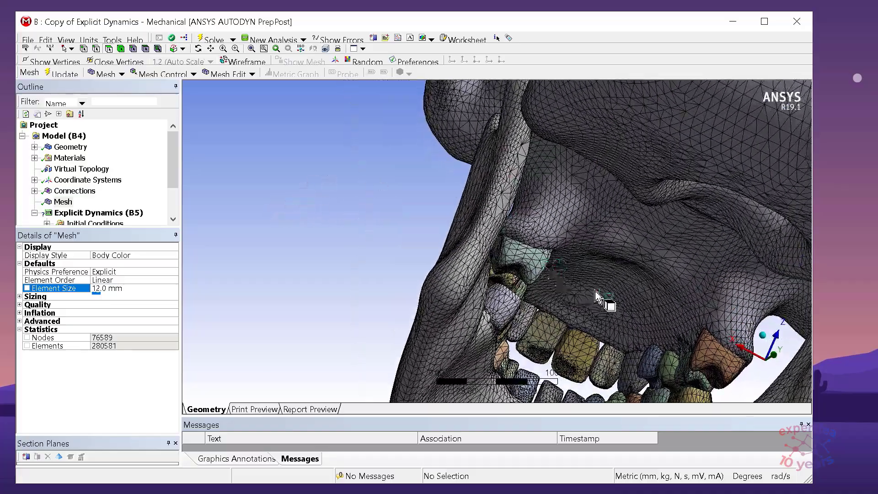
{"action": "scroll", "coordinate": [598, 314], "scroll_direction": "up", "scroll_amount": 5}
{"action": "scroll", "coordinate": [603, 354], "scroll_direction": "up", "scroll_amount": 5}
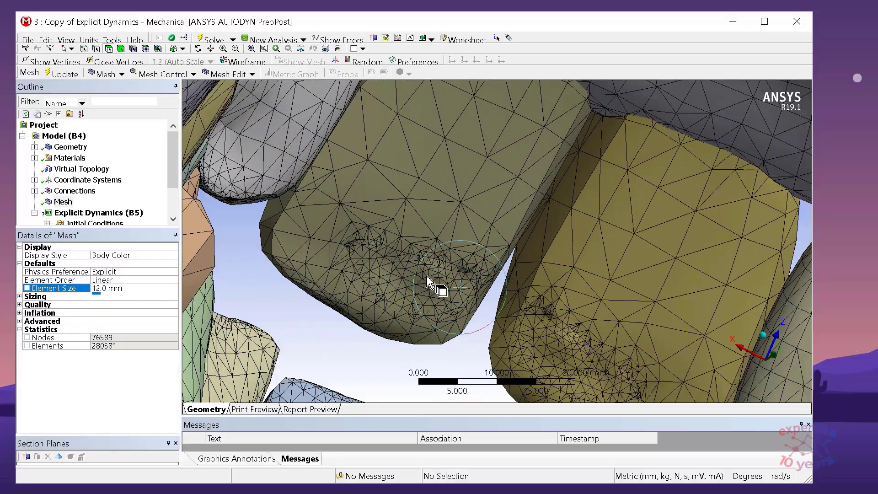
{"action": "scroll", "coordinate": [460, 293], "scroll_direction": "down", "scroll_amount": 3}
{"action": "scroll", "coordinate": [458, 293], "scroll_direction": "down", "scroll_amount": 4}
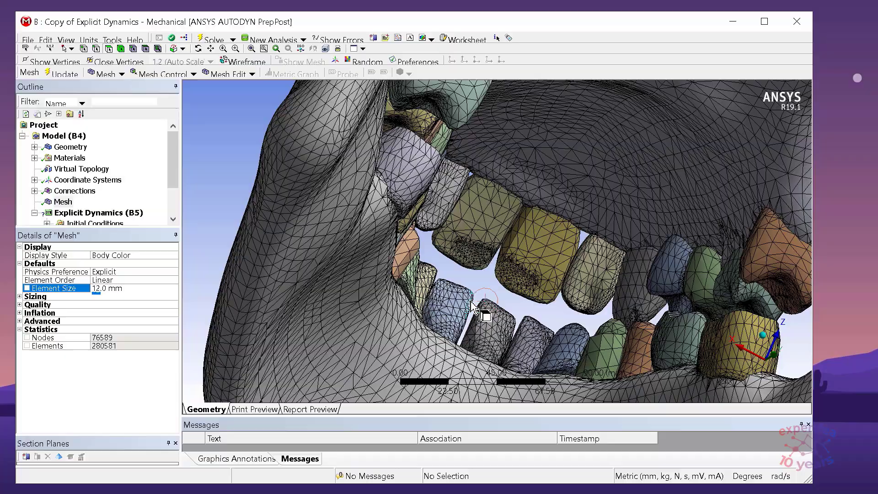
{"action": "middle_click_drag", "start_coordinate": [485, 292], "coordinate": [624, 371]}
{"action": "scroll", "coordinate": [588, 314], "scroll_direction": "up", "scroll_amount": 6}
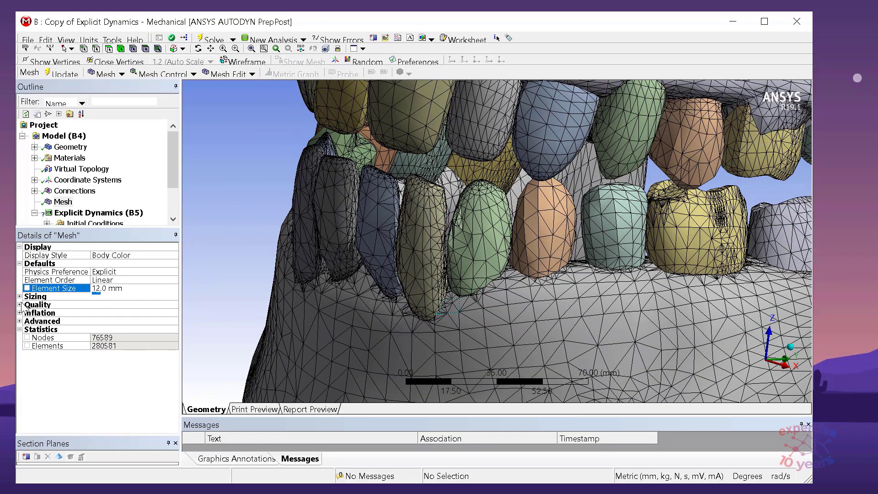
Set the global mesh element size to 21 mm and regenerate the mesh.
{"action": "left_click", "coordinate": [108, 290]}
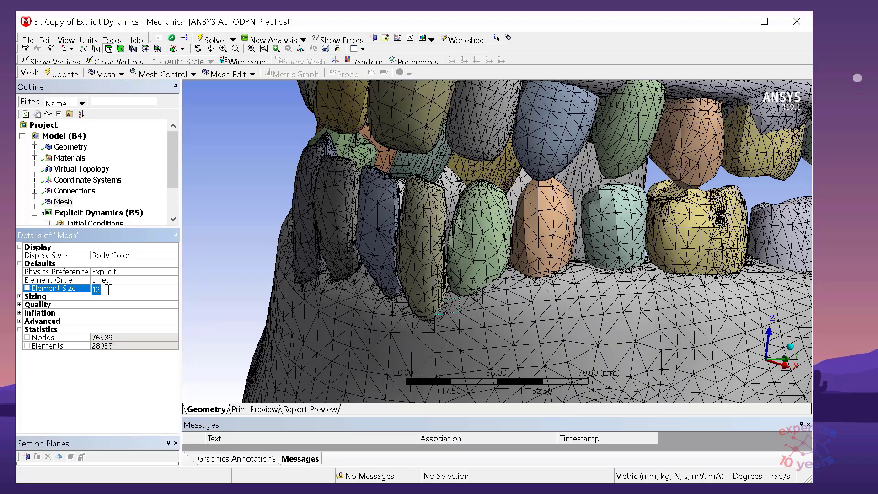
{"action": "type", "text": "21"}
{"action": "key", "text": "Return"}
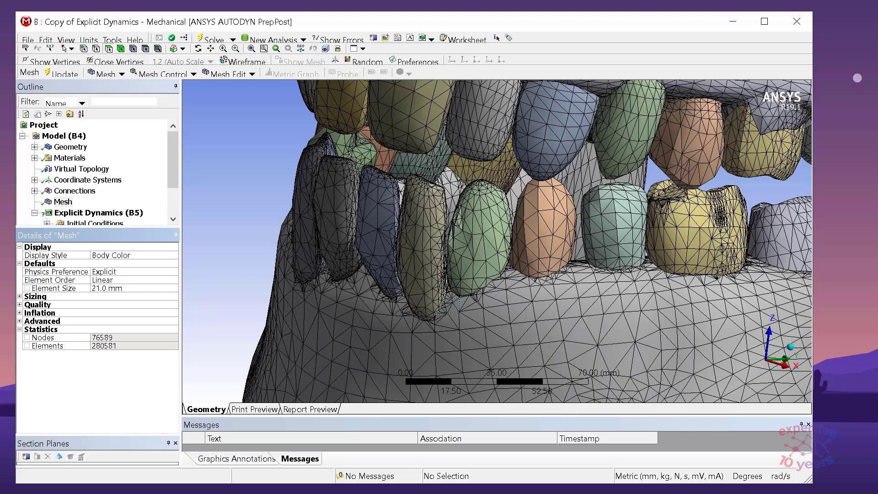
{"action": "right_click", "coordinate": [60, 201]}
{"action": "left_click", "coordinate": [101, 249]}
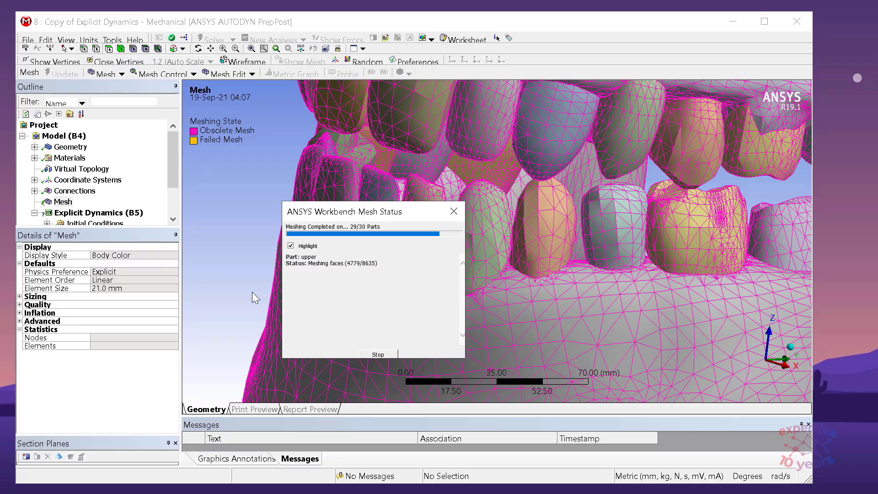
Examine the regenerated mesh on the lower jaw, teeth and side of the skull, along with its node and element counts.
{"action": "mouse_move", "coordinate": [631, 238]}
{"action": "middle_mouse_down"}
{"action": "mouse_move", "coordinate": [710, 248]}
{"action": "mouse_move", "coordinate": [629, 241]}
{"action": "middle_mouse_up"}
{"action": "scroll", "coordinate": [680, 205], "scroll_direction": "up", "scroll_amount": 2}
{"action": "scroll", "coordinate": [720, 199], "scroll_direction": "down", "scroll_amount": 2}
{"action": "mouse_move", "coordinate": [715, 176]}
{"action": "middle_mouse_down"}
{"action": "mouse_move", "coordinate": [714, 206]}
{"action": "mouse_move", "coordinate": [682, 172]}
{"action": "mouse_move", "coordinate": [709, 181]}
{"action": "middle_mouse_up"}
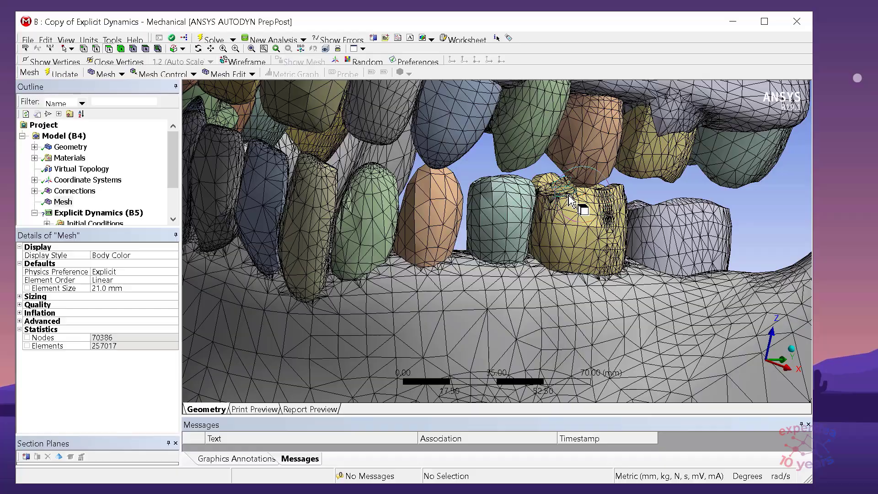
{"action": "scroll", "coordinate": [597, 260], "scroll_direction": "down", "scroll_amount": 3}
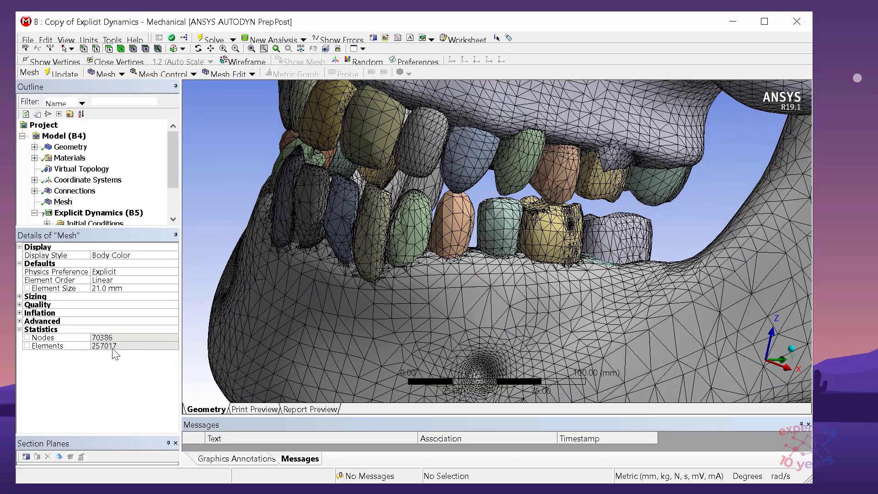
{"action": "middle_click_drag", "start_coordinate": [388, 313], "coordinate": [361, 293]}
{"action": "scroll", "coordinate": [493, 264], "scroll_direction": "down", "scroll_amount": 5}
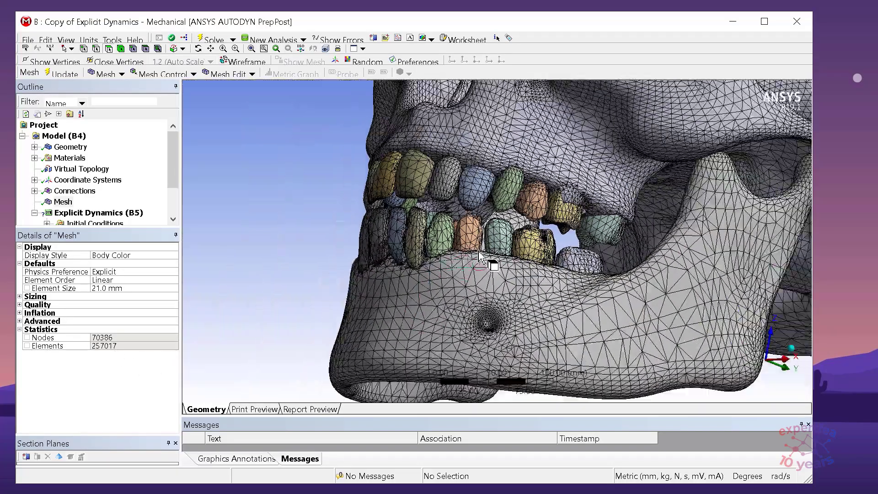
{"action": "middle_click_drag", "start_coordinate": [567, 274], "coordinate": [546, 307]}
{"action": "scroll", "coordinate": [469, 274], "scroll_direction": "up", "scroll_amount": 3}
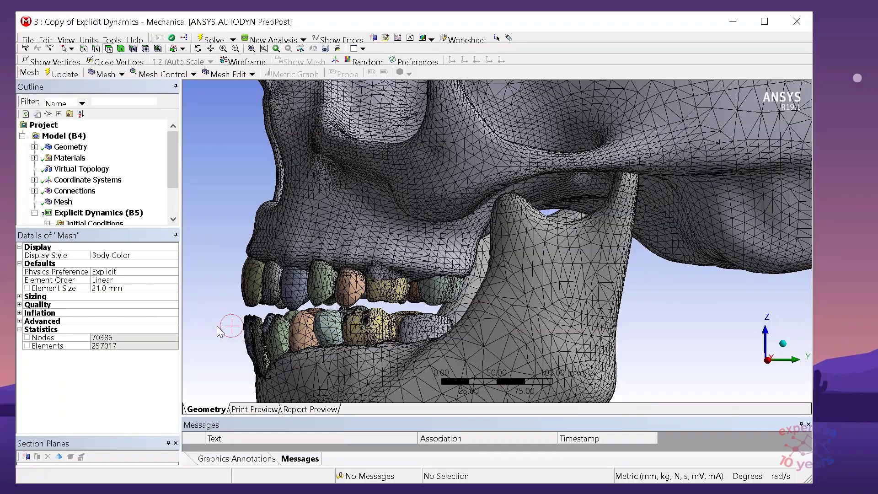
{"action": "left_click", "coordinate": [122, 289]}
{"action": "type", "text": "35"}
{"action": "key", "text": "Escape"}
Set the global mesh element size to 25 mm.
{"action": "scroll", "coordinate": [320, 248], "scroll_direction": "down", "scroll_amount": 3}
{"action": "left_click", "coordinate": [126, 288]}
{"action": "type", "text": "25"}
{"action": "key", "text": "Return"}
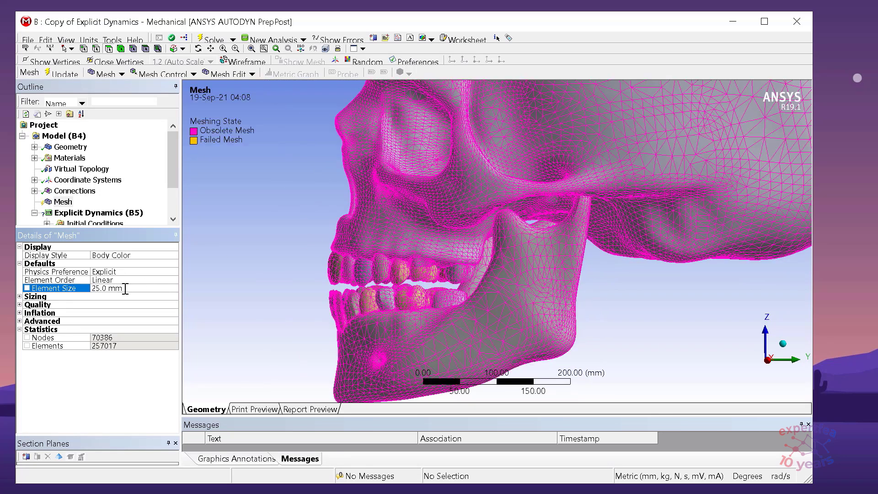
Insert a mesh sizing control scoped to the upper skull and lower jaw bodies.
{"action": "scroll", "coordinate": [273, 221], "scroll_direction": "down", "scroll_amount": 2}
{"action": "left_click", "coordinate": [120, 49]}
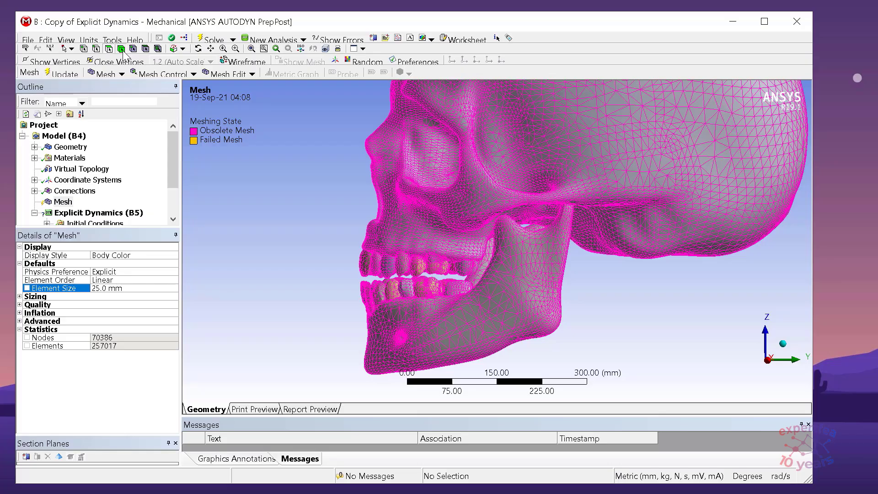
{"action": "left_click", "coordinate": [550, 142]}
{"action": "left_click", "coordinate": [515, 298], "text": "ctrl"}
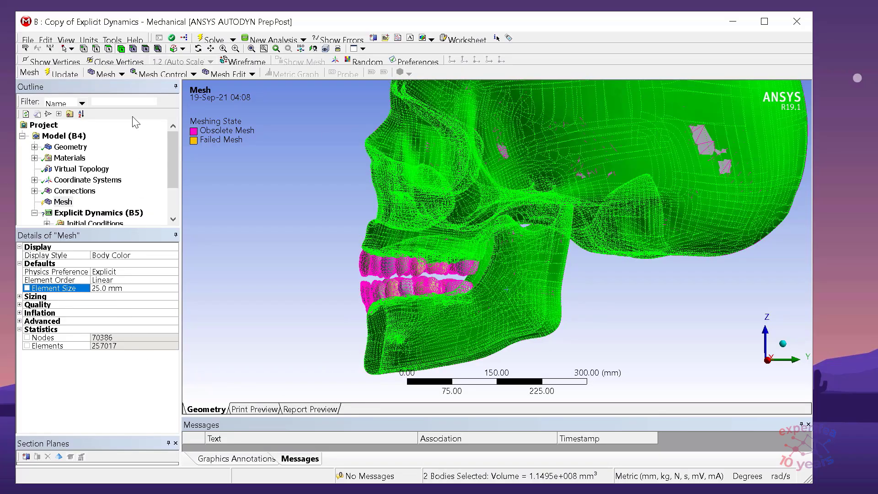
{"action": "left_click", "coordinate": [120, 74]}
{"action": "left_click", "coordinate": [170, 81]}
{"action": "left_click", "coordinate": [163, 74]}
{"action": "left_click", "coordinate": [149, 114]}
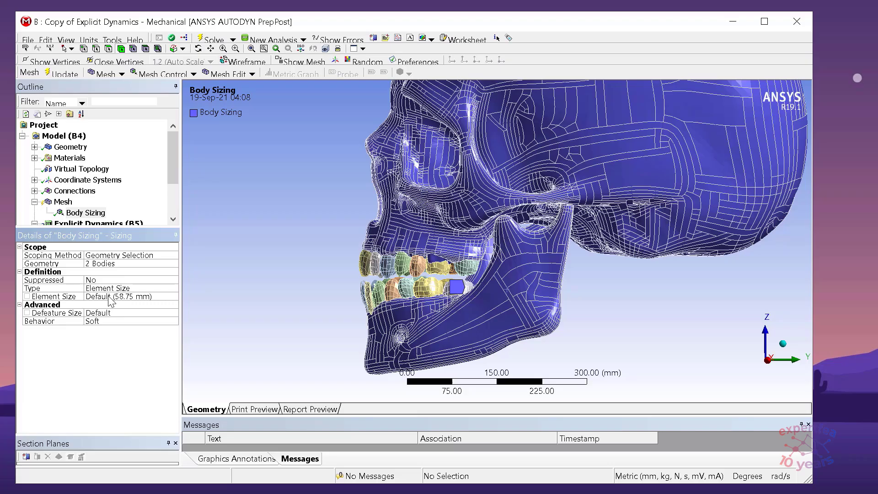
Set the element size of the skull and jaw body sizing to 75 mm.
{"action": "left_click", "coordinate": [120, 297]}
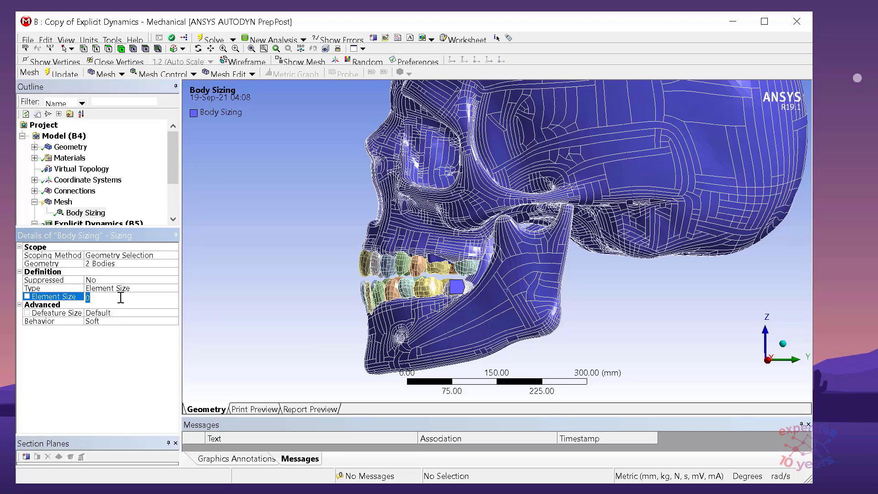
{"action": "type", "text": "75"}
{"action": "key", "text": "Return"}
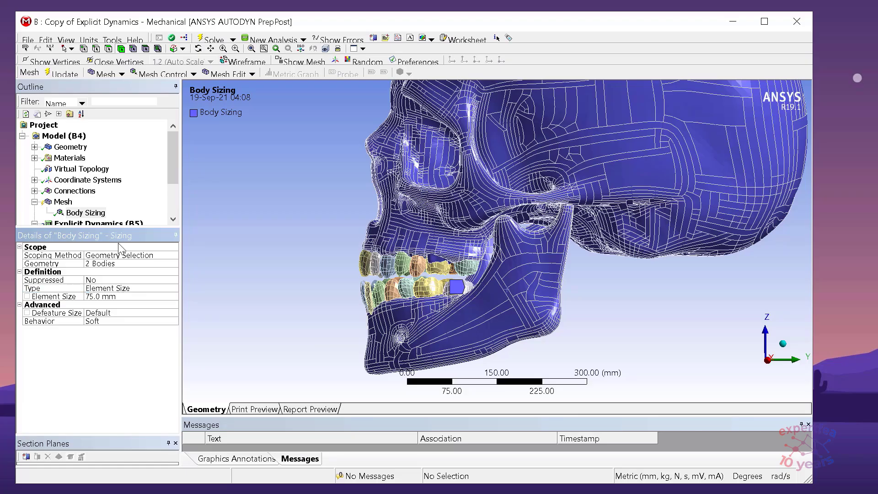
Save the project and regenerate the mesh with the body sizing applied.
{"action": "right_click", "coordinate": [64, 203]}
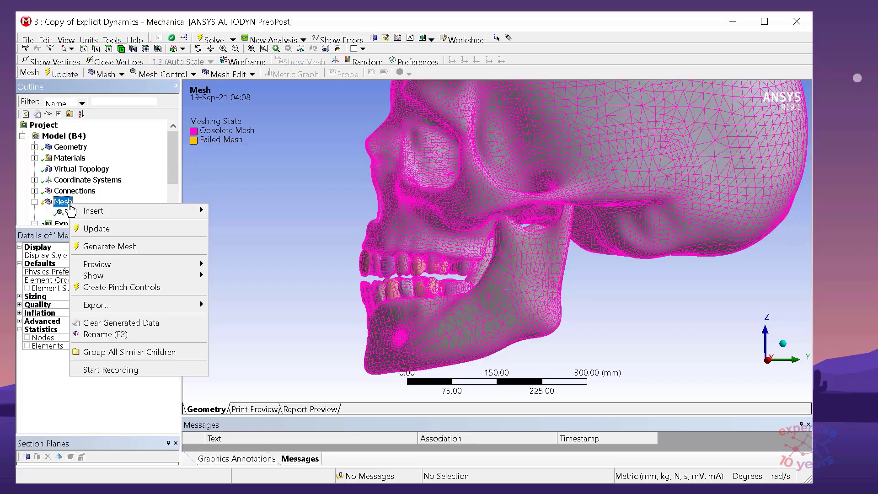
{"action": "left_click", "coordinate": [53, 392]}
{"action": "left_click", "coordinate": [28, 40]}
{"action": "left_click", "coordinate": [41, 55]}
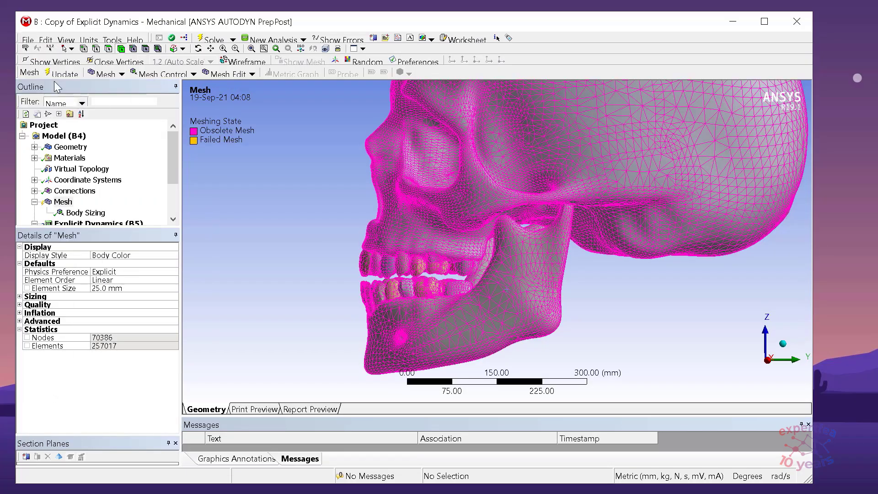
{"action": "right_click", "coordinate": [61, 204]}
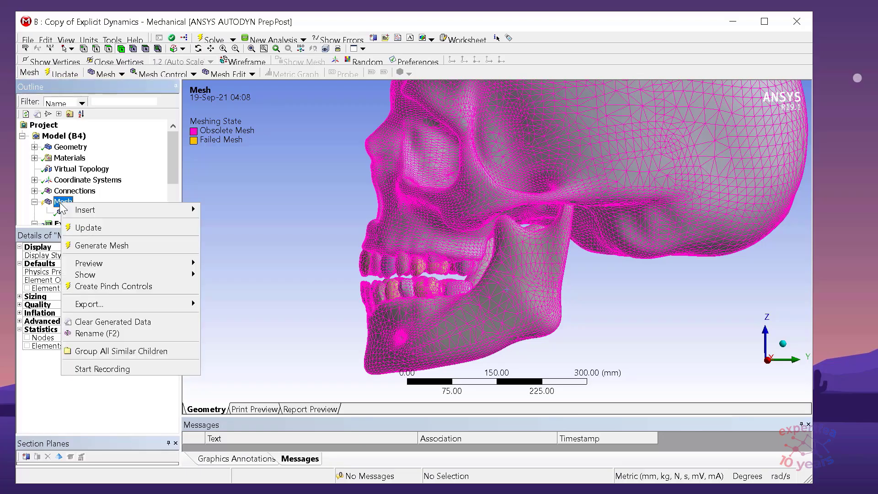
{"action": "left_click", "coordinate": [111, 245]}
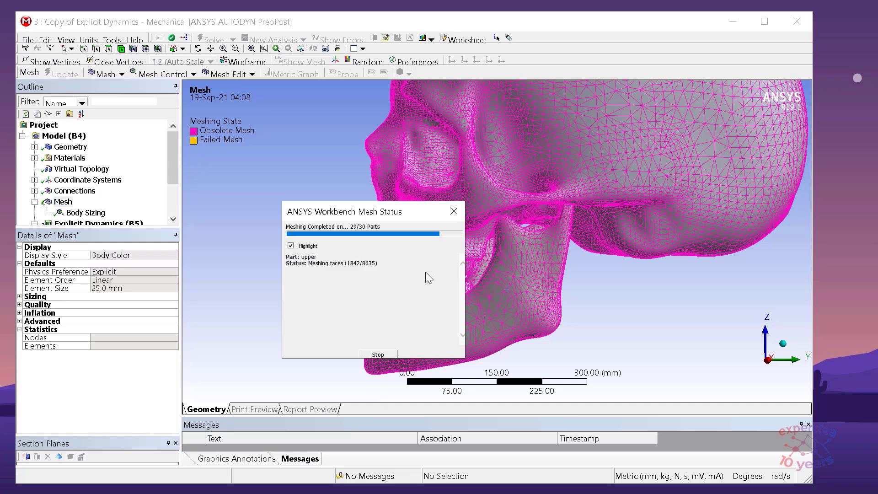
Review the body sizing settings and its scoped bodies while the mesh generates, and return to the mesh details.
{"action": "left_click", "coordinate": [85, 213]}
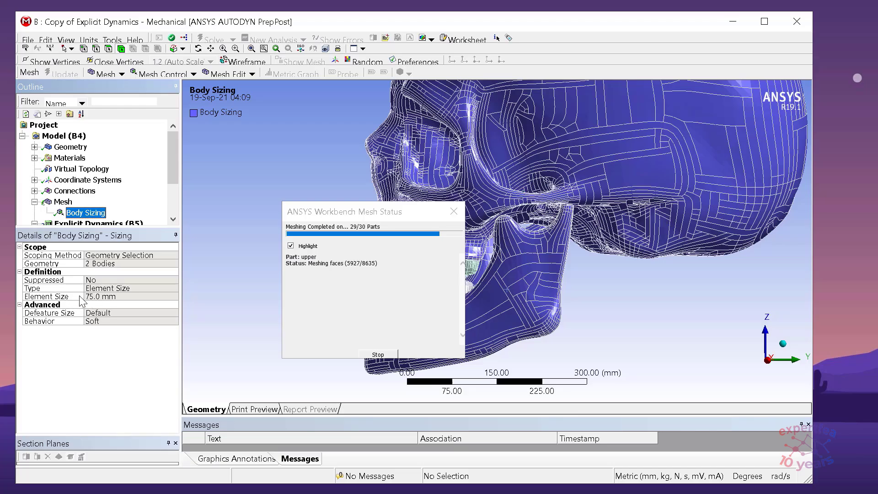
{"action": "left_click_drag", "start_coordinate": [354, 214], "coordinate": [286, 203]}
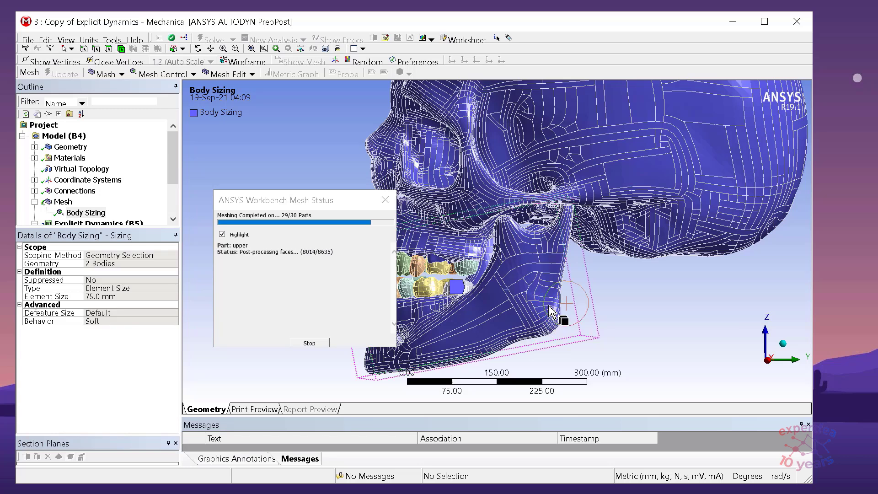
{"action": "scroll", "coordinate": [547, 213], "scroll_direction": "up", "scroll_amount": 2}
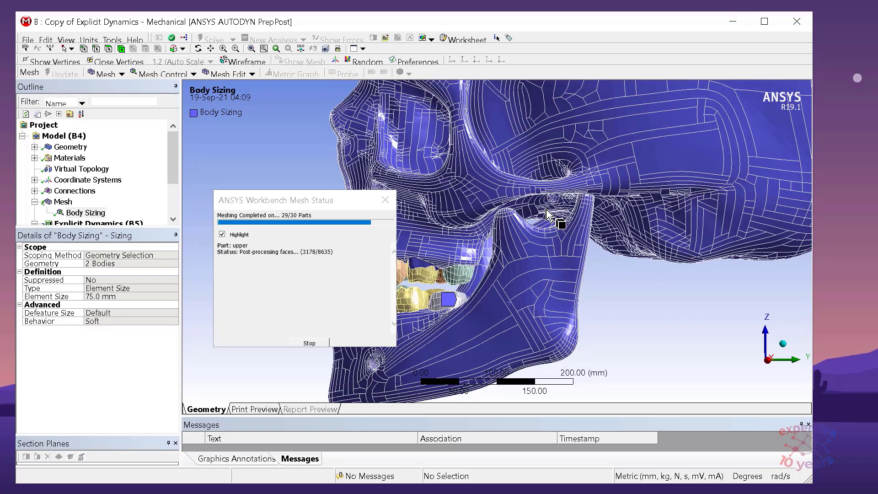
{"action": "scroll", "coordinate": [547, 210], "scroll_direction": "down", "scroll_amount": 2}
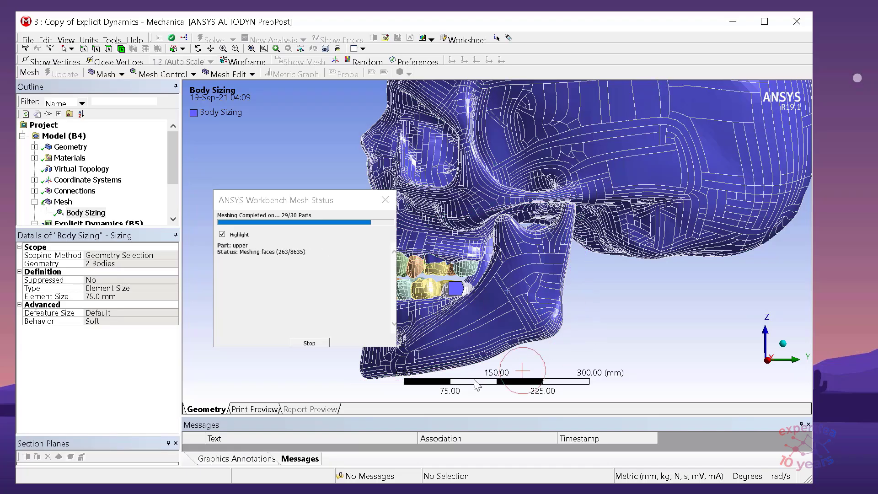
{"action": "left_click", "coordinate": [63, 203]}
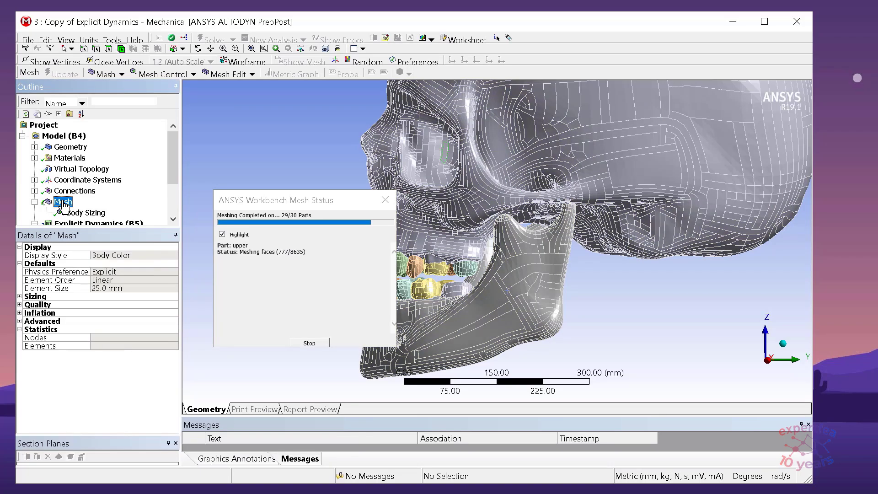
Check the advanced mesh settings and stop the running mesh generation.
{"action": "left_click", "coordinate": [19, 321]}
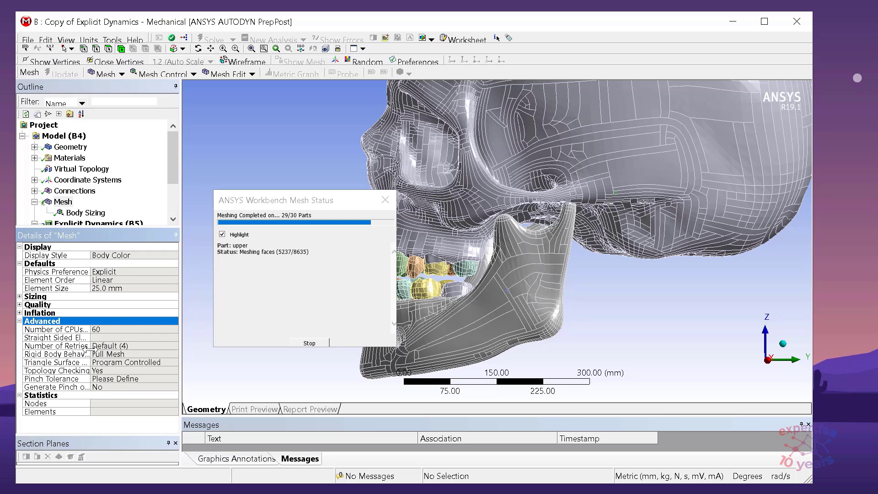
{"action": "left_click", "coordinate": [20, 322]}
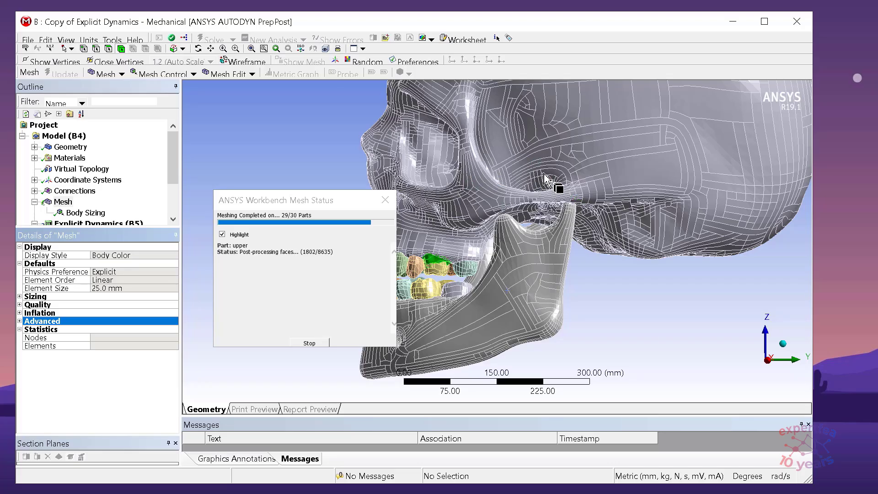
{"action": "left_click", "coordinate": [323, 341]}
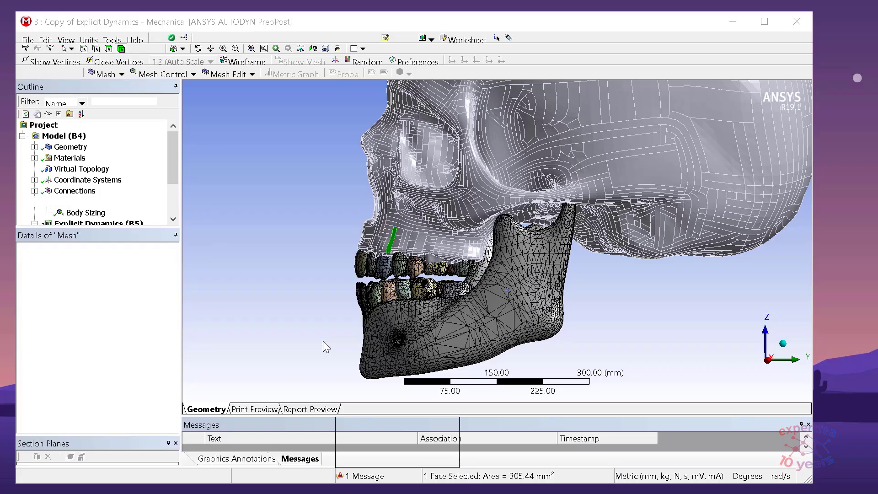
{"action": "left_click", "coordinate": [287, 287]}
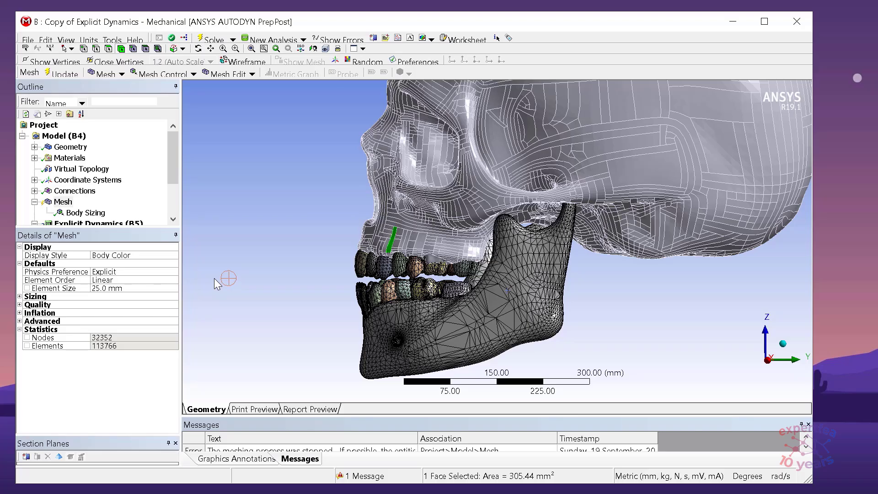
Rescope the existing body sizing to the lower jaw body only.
{"action": "left_click", "coordinate": [73, 214]}
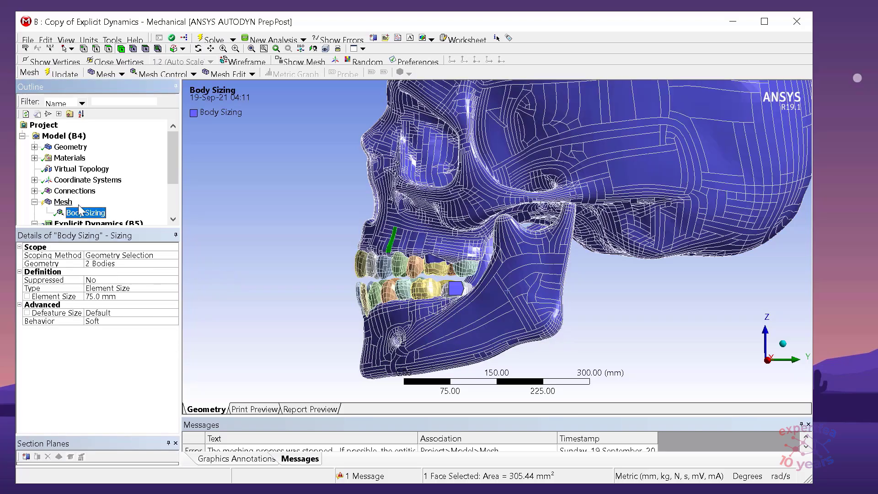
{"action": "left_click", "coordinate": [94, 273]}
{"action": "left_click", "coordinate": [398, 350]}
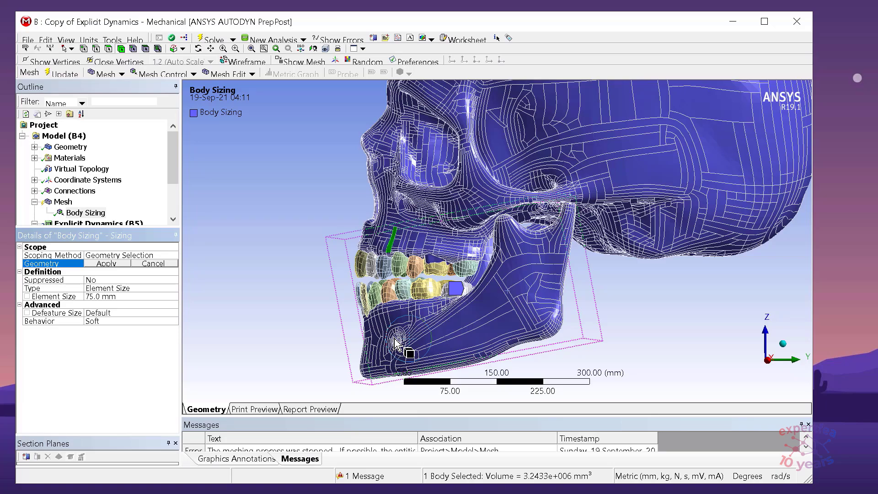
{"action": "left_click", "coordinate": [102, 264]}
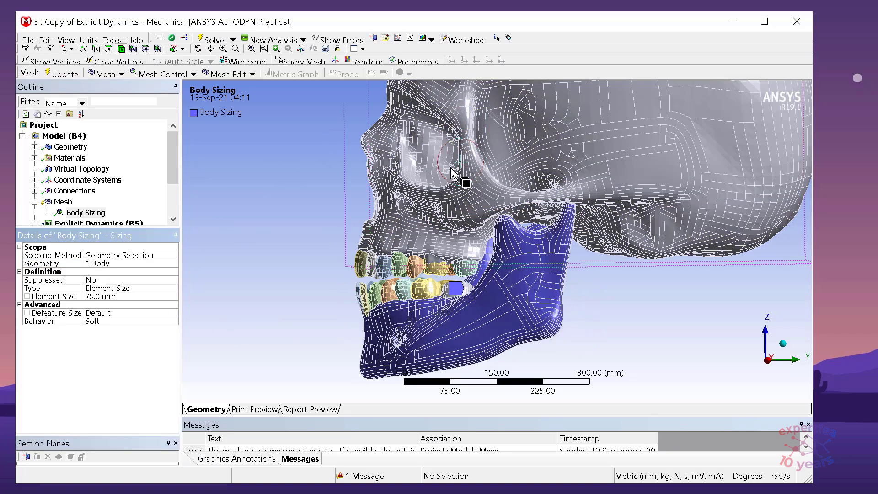
Insert a separate sizing control on the upper skull body with an element size of 63 mm.
{"action": "left_click", "coordinate": [476, 167]}
{"action": "left_click", "coordinate": [158, 75]}
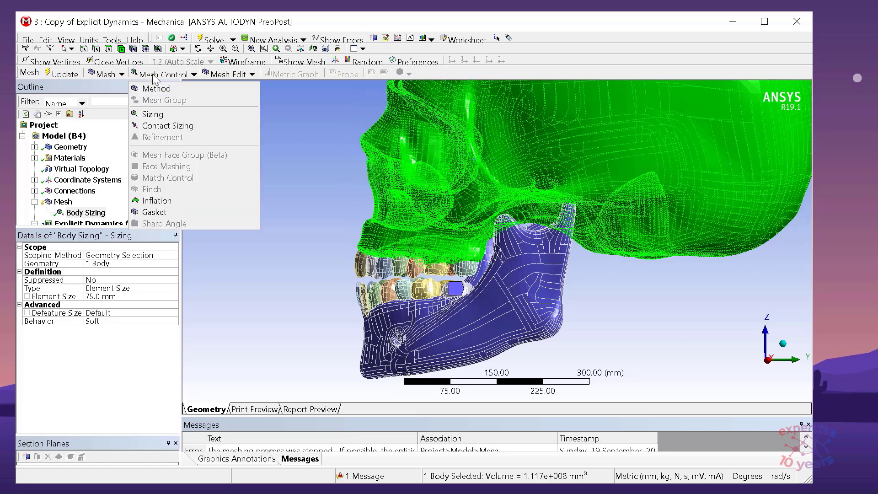
{"action": "left_click", "coordinate": [151, 114]}
{"action": "left_click", "coordinate": [99, 296]}
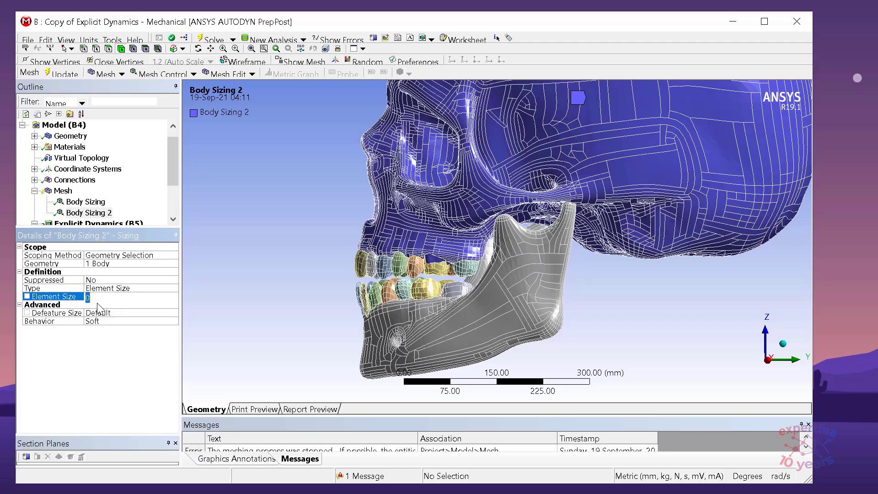
{"action": "type", "text": "63"}
{"action": "key", "text": "Return"}
Hide the lower jaw and upper skull bodies to isolate the teeth.
{"action": "left_click", "coordinate": [414, 210]}
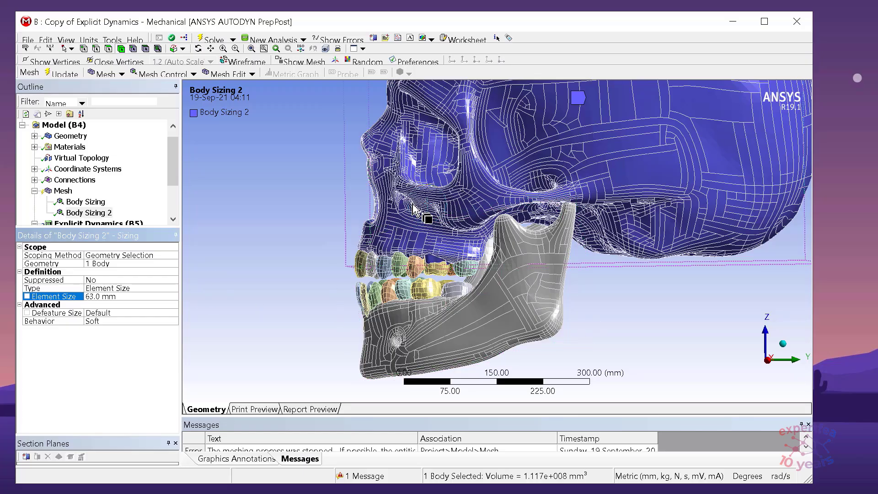
{"action": "left_click", "coordinate": [417, 213]}
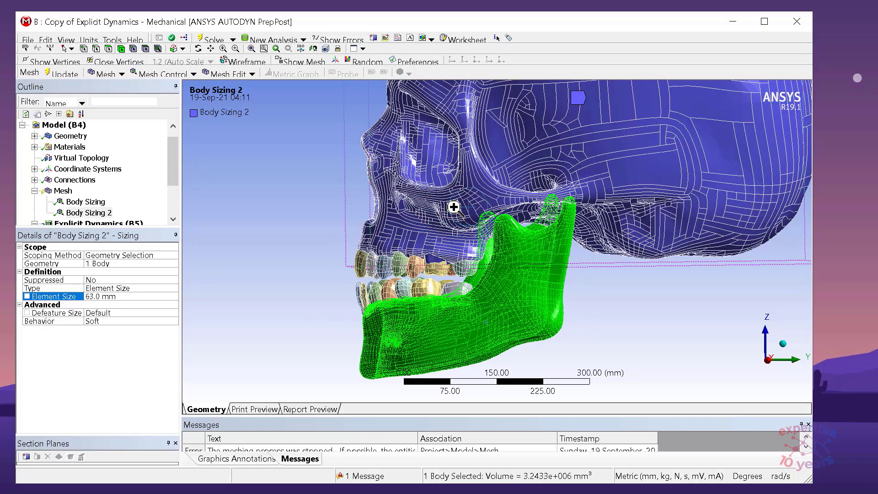
{"action": "right_click", "coordinate": [454, 207]}
{"action": "left_click", "coordinate": [514, 319]}
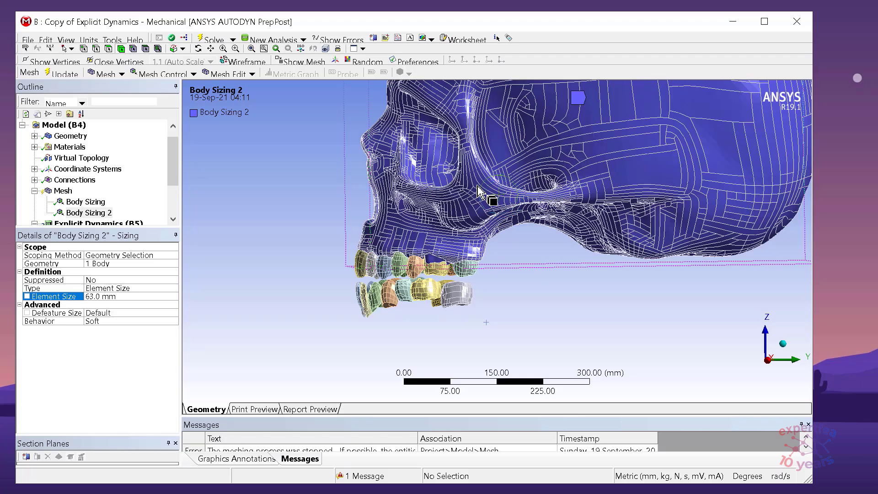
{"action": "left_click", "coordinate": [502, 232]}
{"action": "right_click", "coordinate": [508, 262]}
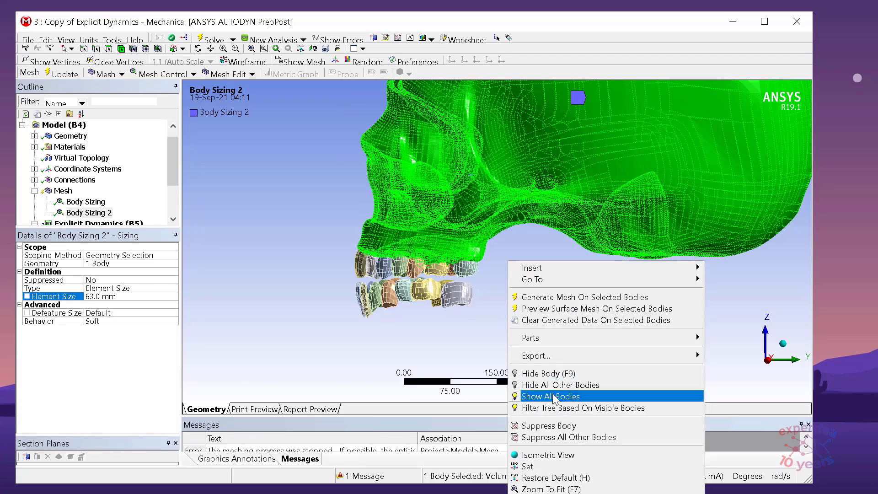
{"action": "left_click", "coordinate": [547, 374]}
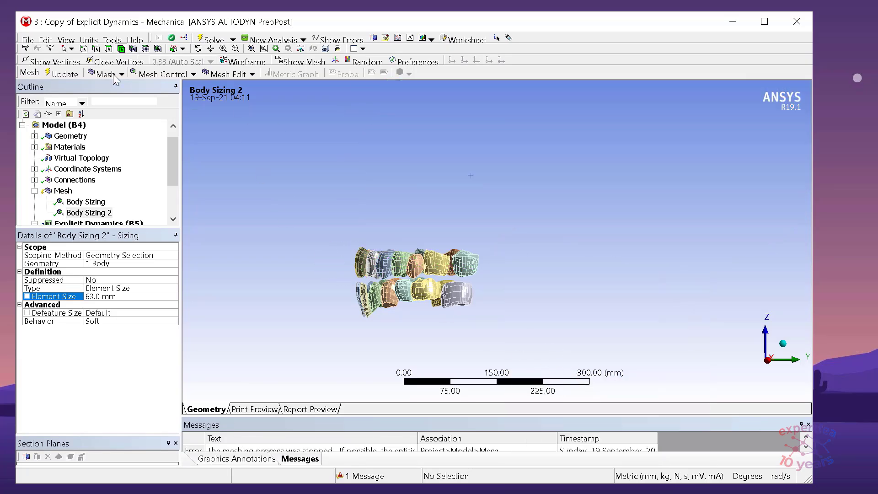
Box-select all the visible teeth, insert a sizing control scoped to them, and open its element size for editing.
{"action": "left_click", "coordinate": [72, 48]}
{"action": "left_click", "coordinate": [82, 73]}
{"action": "left_click_drag", "start_coordinate": [528, 339], "coordinate": [280, 170]}
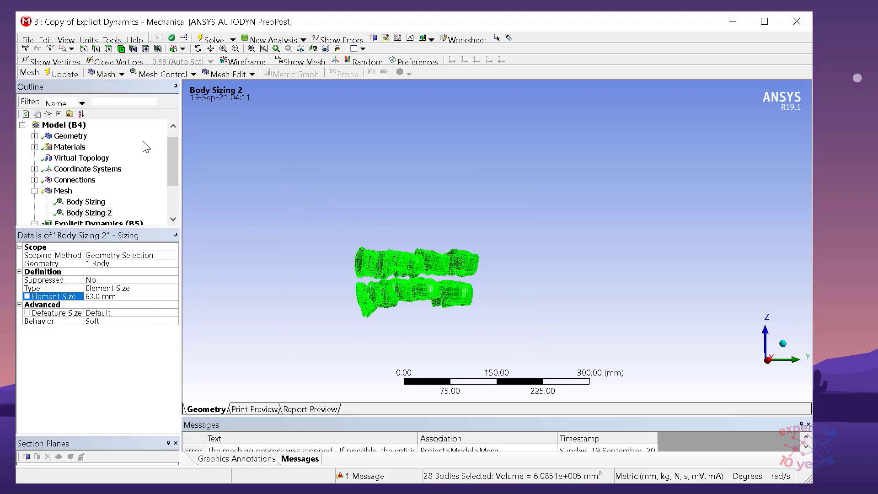
{"action": "left_click", "coordinate": [156, 75]}
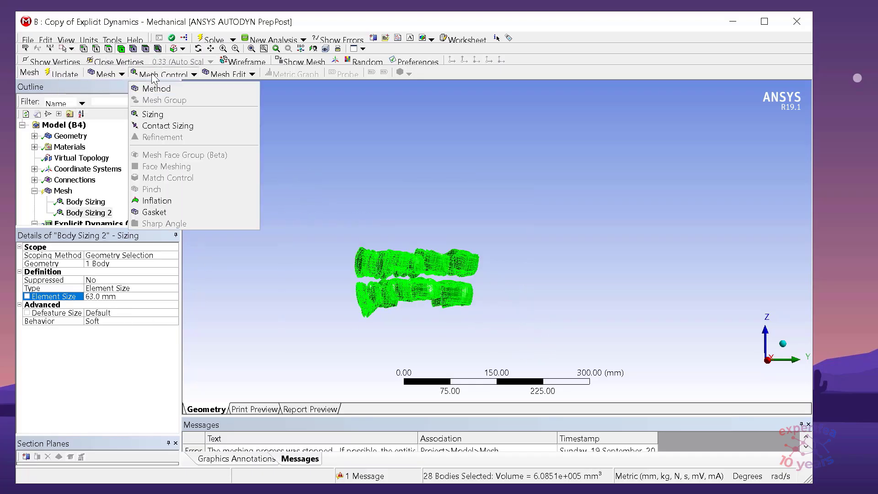
{"action": "left_click", "coordinate": [159, 117]}
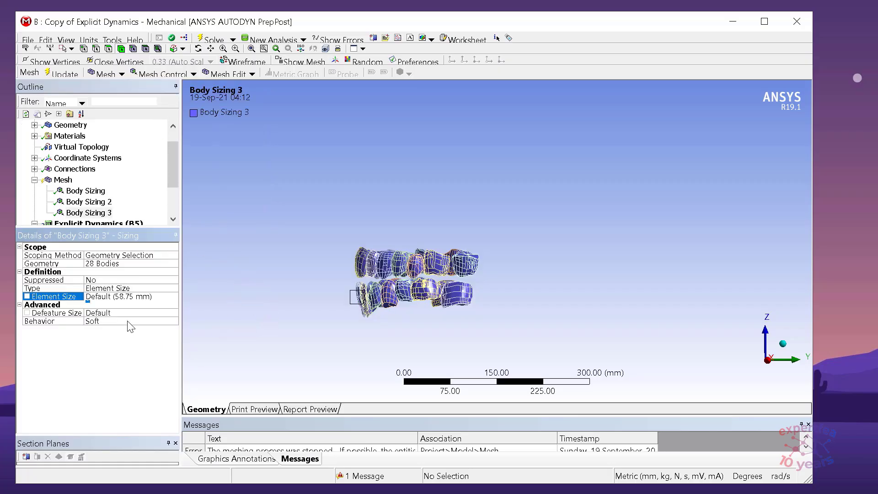
{"action": "scroll", "coordinate": [441, 274], "scroll_direction": "up", "scroll_amount": 5}
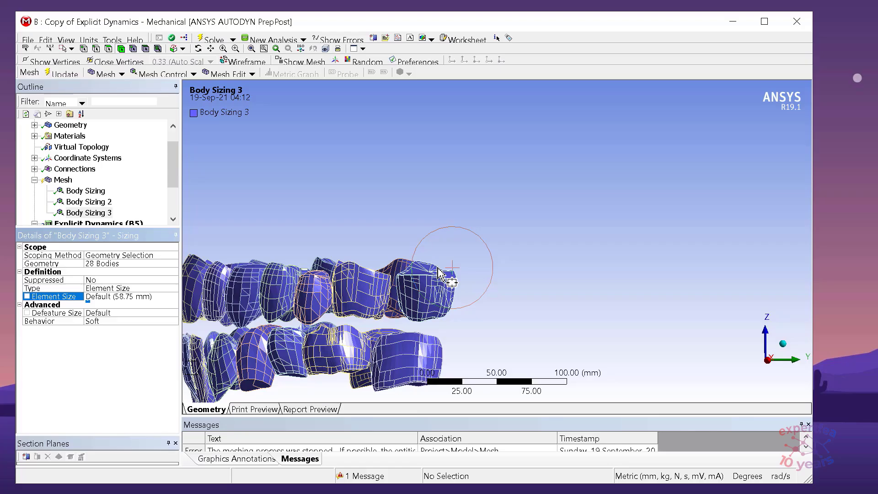
{"action": "left_click", "coordinate": [137, 295]}
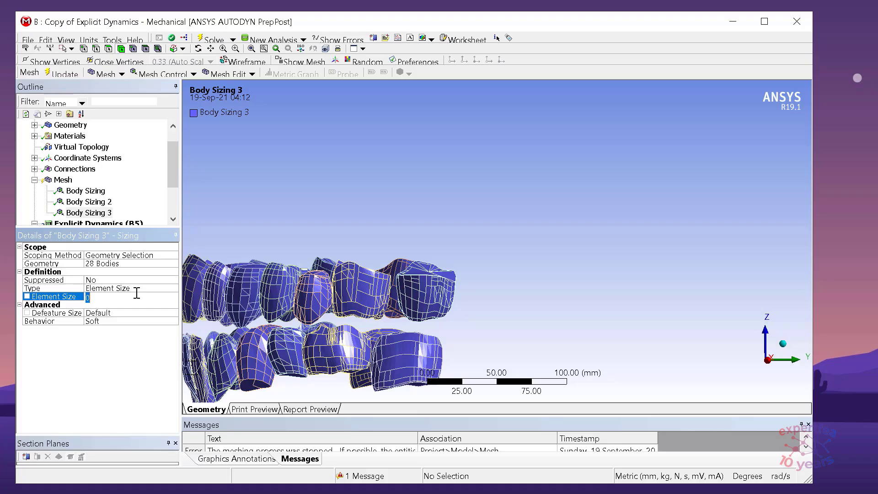
Return to the lower jaw's body sizing and show all bodies again.
{"action": "left_click", "coordinate": [86, 191]}
{"action": "scroll", "coordinate": [384, 249], "scroll_direction": "down", "scroll_amount": 5}
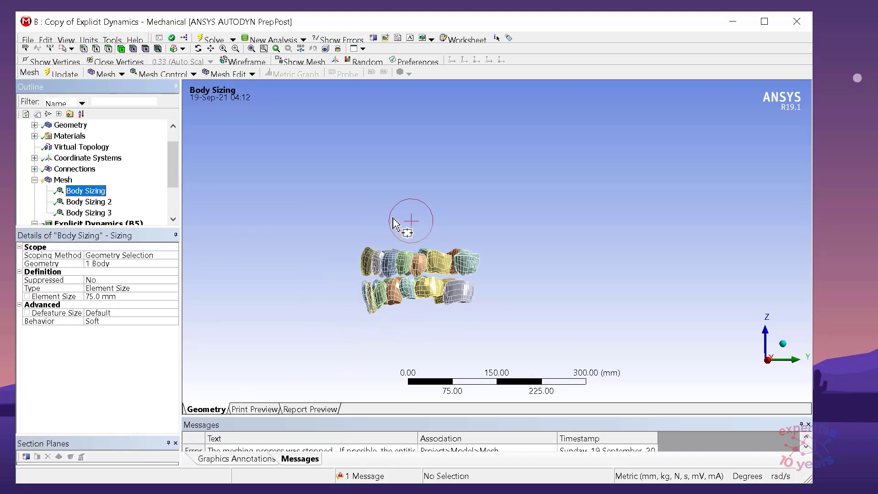
{"action": "right_click", "coordinate": [336, 174]}
{"action": "left_click", "coordinate": [377, 211]}
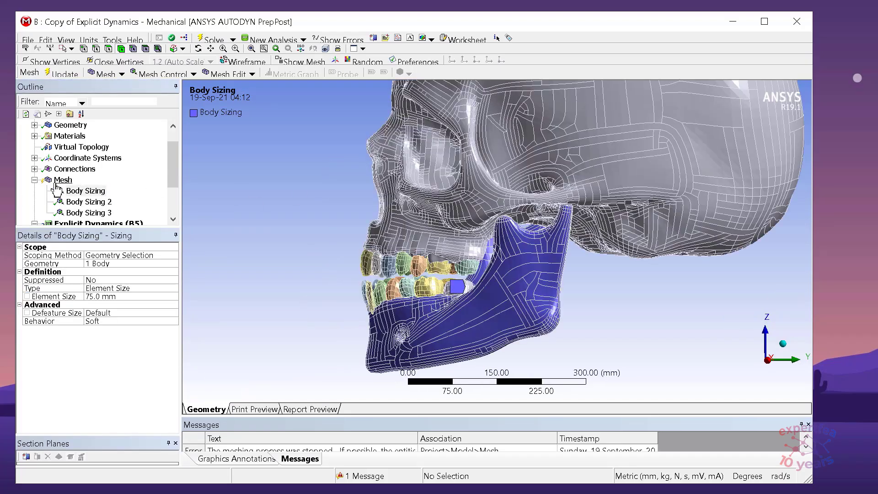
Generate the mesh with the separate jaw, skull and teeth sizing controls.
{"action": "right_click", "coordinate": [64, 180]}
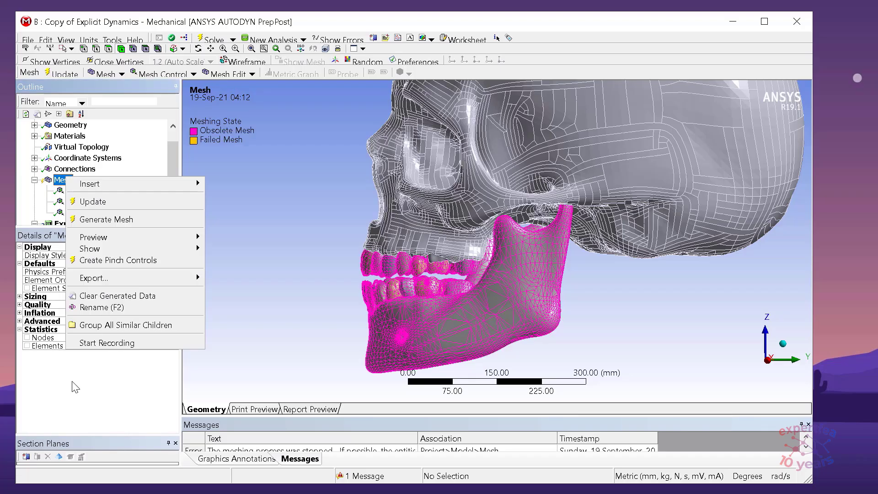
{"action": "left_click", "coordinate": [64, 391]}
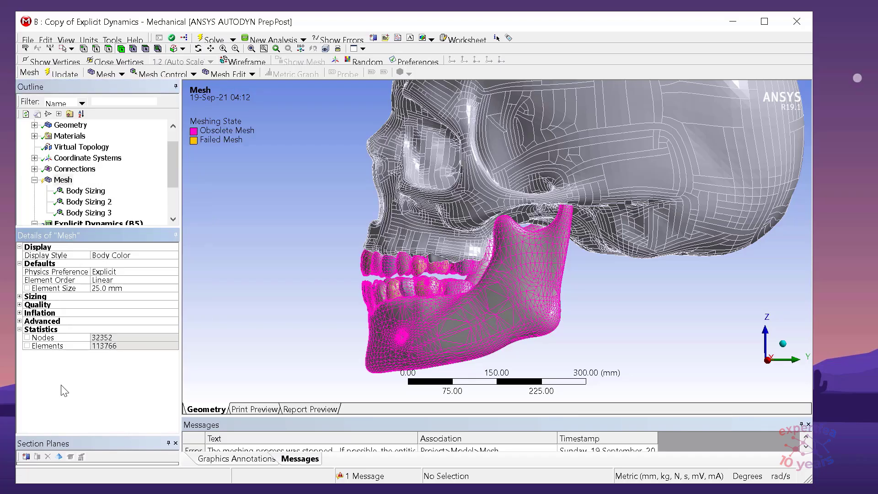
{"action": "right_click", "coordinate": [64, 181]}
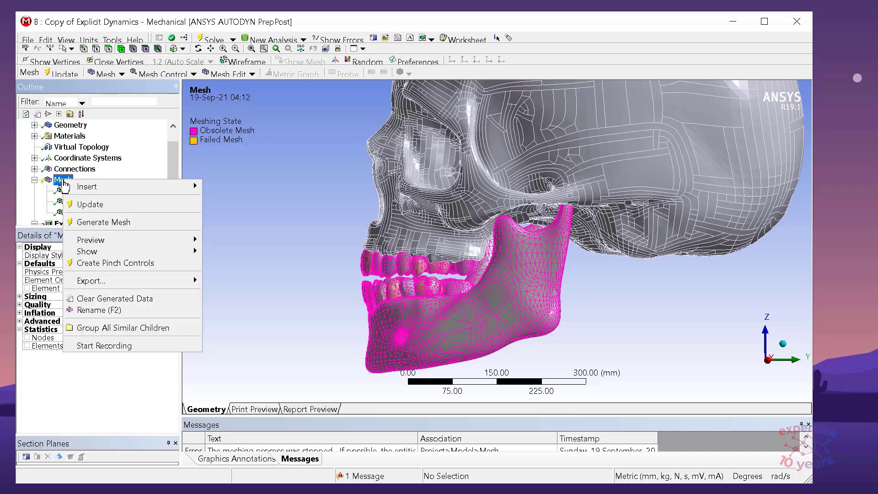
{"action": "left_click", "coordinate": [116, 222]}
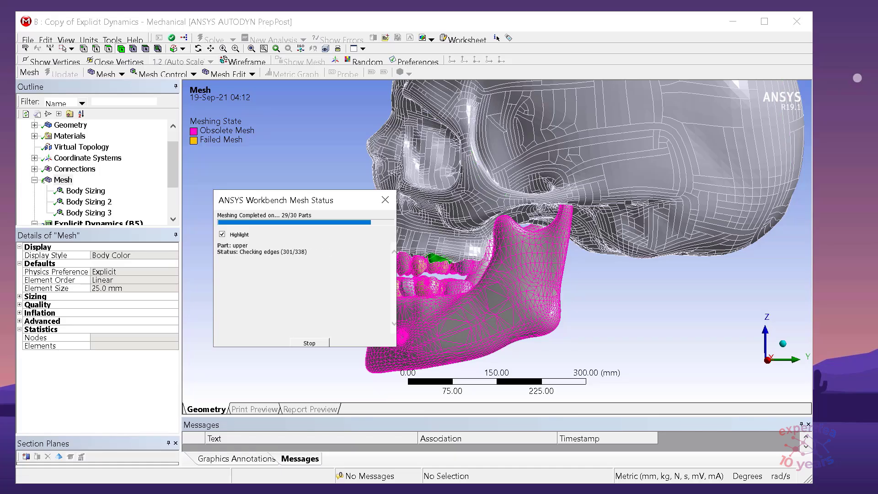
Switch to the browser and examine the rendered preview images of TurboSquid's 3D human heart 2 model.
{"action": "left_click_drag", "start_coordinate": [0, 69], "coordinate": [617, 25]}
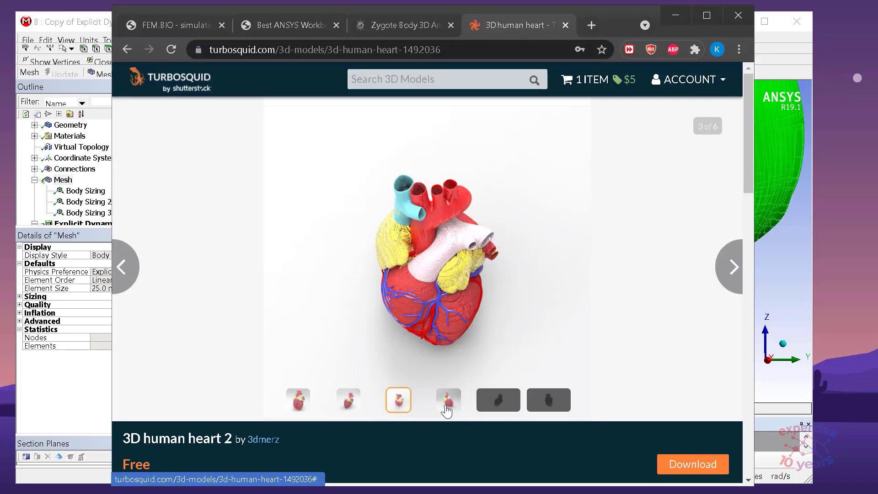
{"action": "left_click", "coordinate": [298, 404]}
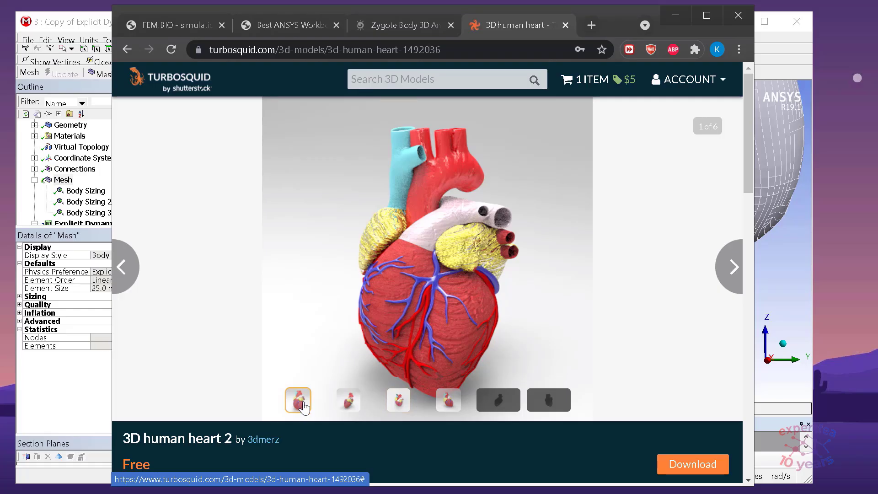
{"action": "left_click", "coordinate": [348, 402]}
{"action": "left_click", "coordinate": [398, 403]}
{"action": "left_click", "coordinate": [450, 407]}
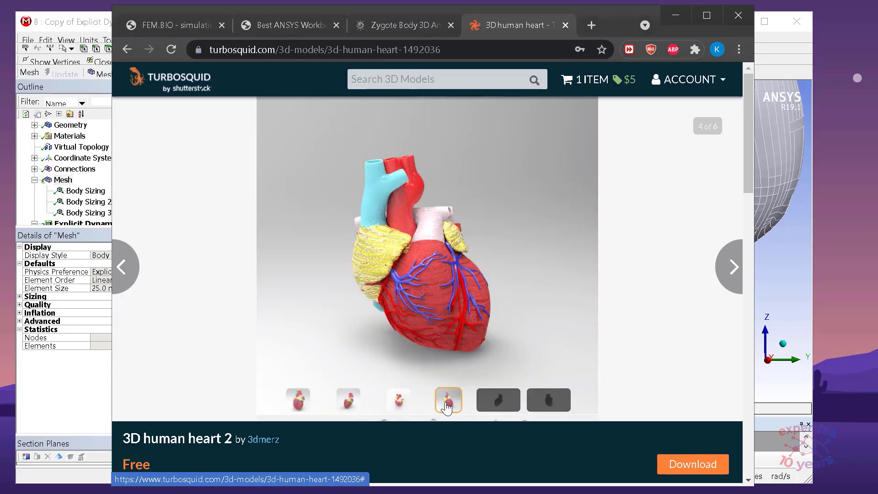
{"action": "left_click", "coordinate": [308, 402]}
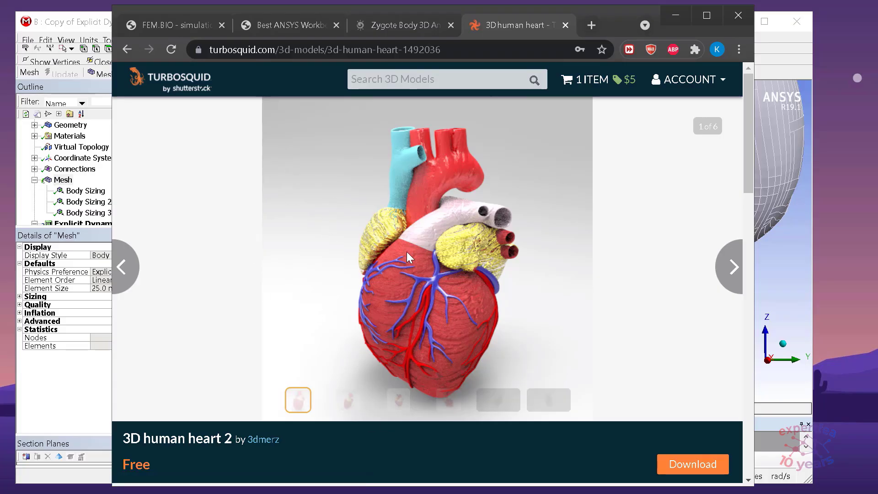
{"action": "left_click", "coordinate": [349, 402]}
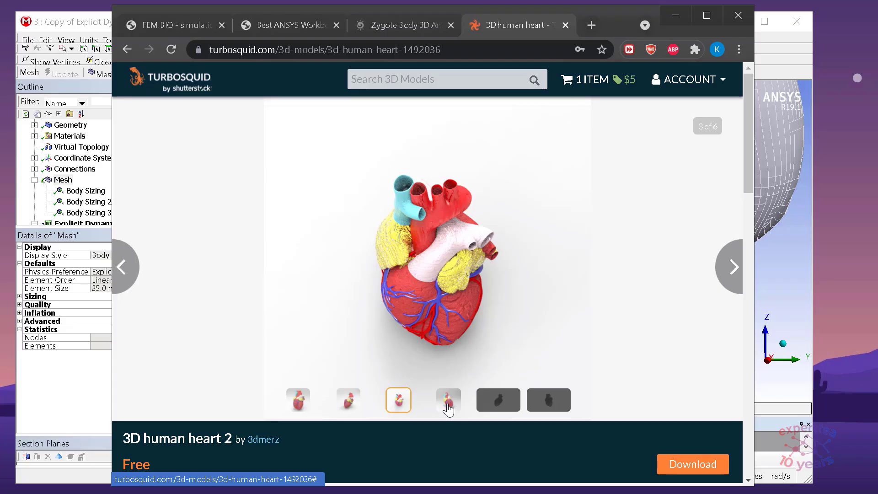
{"action": "left_click", "coordinate": [447, 407]}
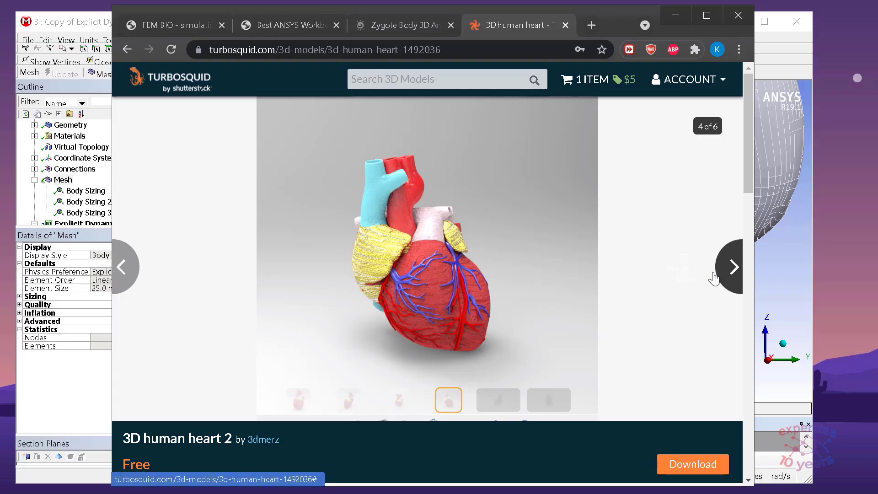
Compare the heart model's wireframe preview with its rendered preview images.
{"action": "left_click", "coordinate": [732, 270]}
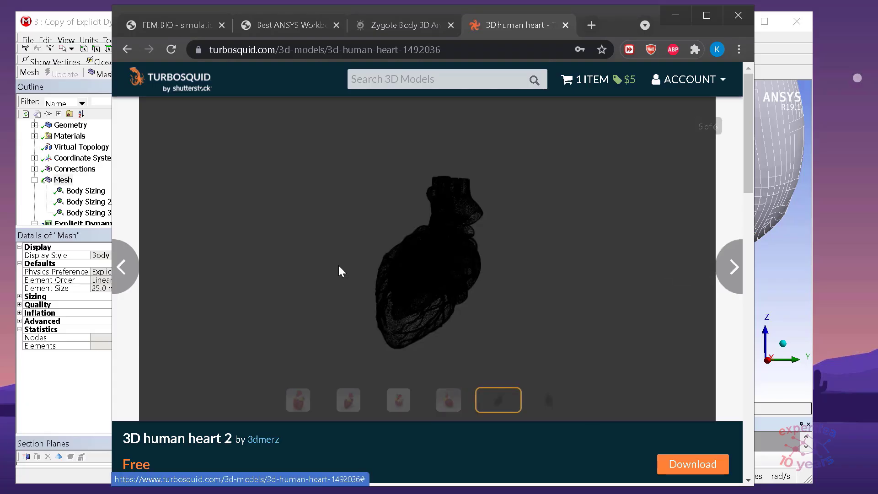
{"action": "left_click", "coordinate": [126, 276]}
{"action": "left_click", "coordinate": [731, 273]}
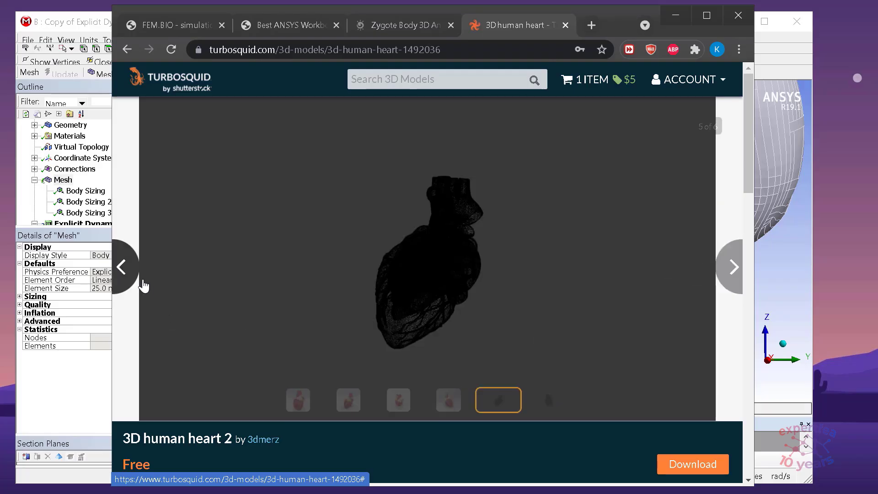
{"action": "left_click", "coordinate": [131, 272]}
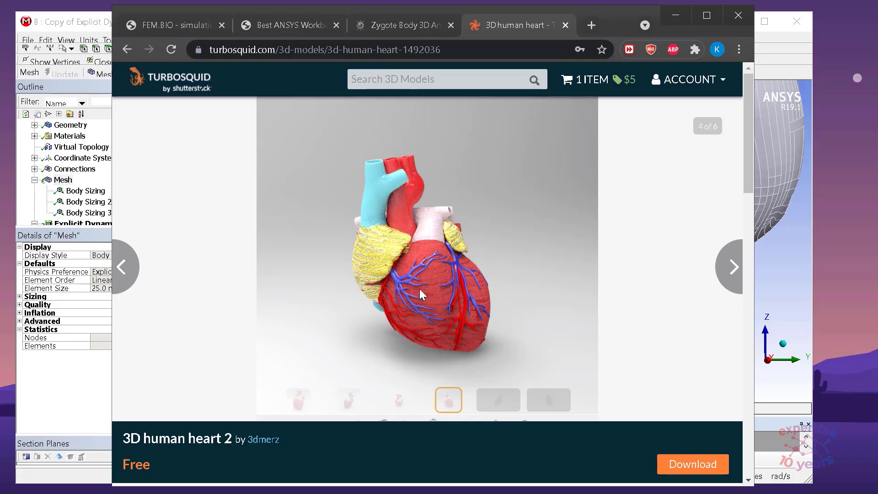
{"action": "left_click", "coordinate": [399, 402]}
{"action": "left_click", "coordinate": [450, 402]}
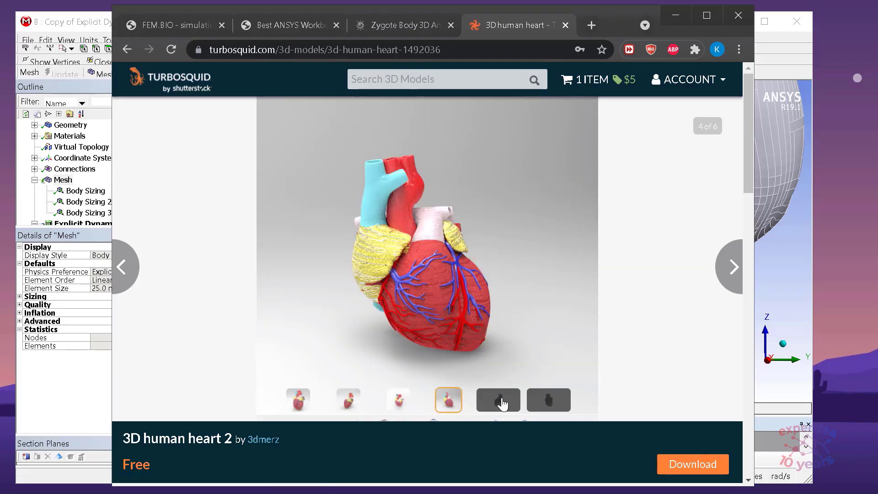
Review both wireframe previews of the human heart model and cycle again through its rendered previews.
{"action": "left_click", "coordinate": [502, 403]}
{"action": "left_click", "coordinate": [550, 405]}
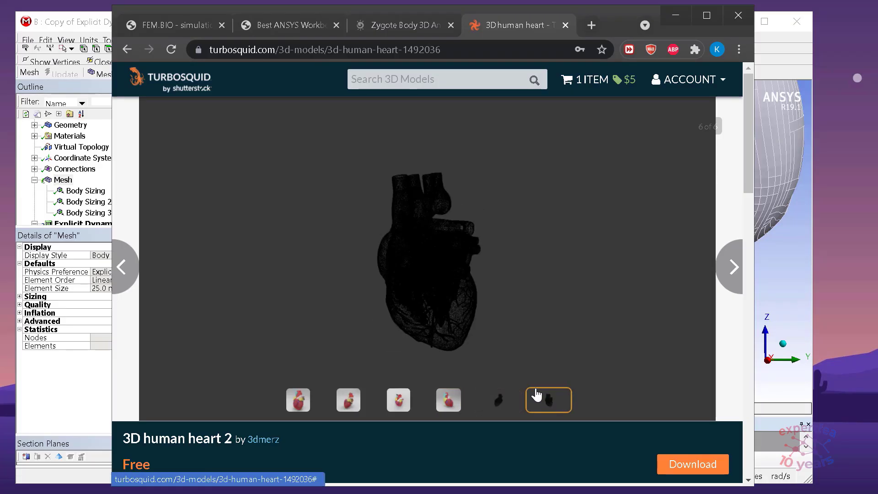
{"action": "left_click", "coordinate": [497, 402]}
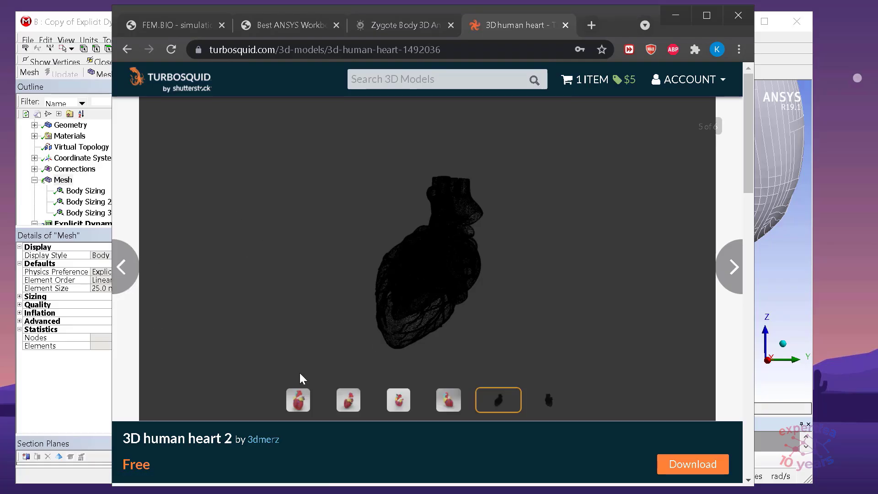
{"action": "left_click", "coordinate": [299, 401]}
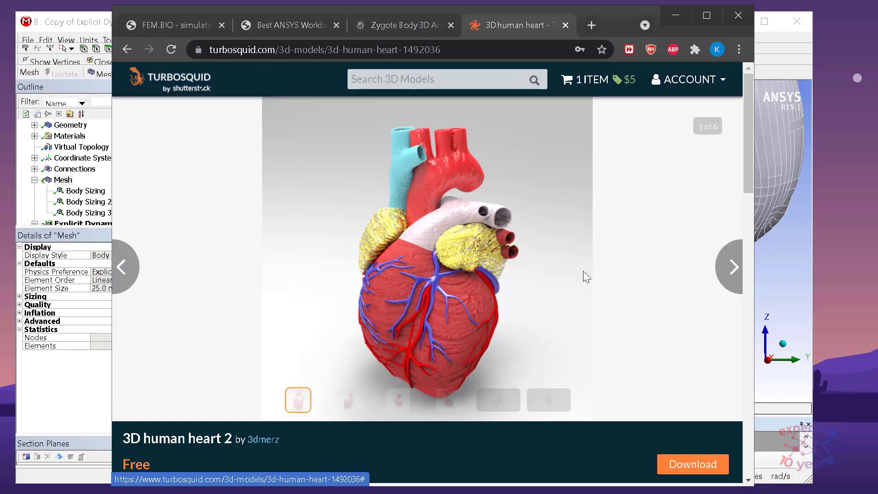
{"action": "left_click", "coordinate": [351, 402]}
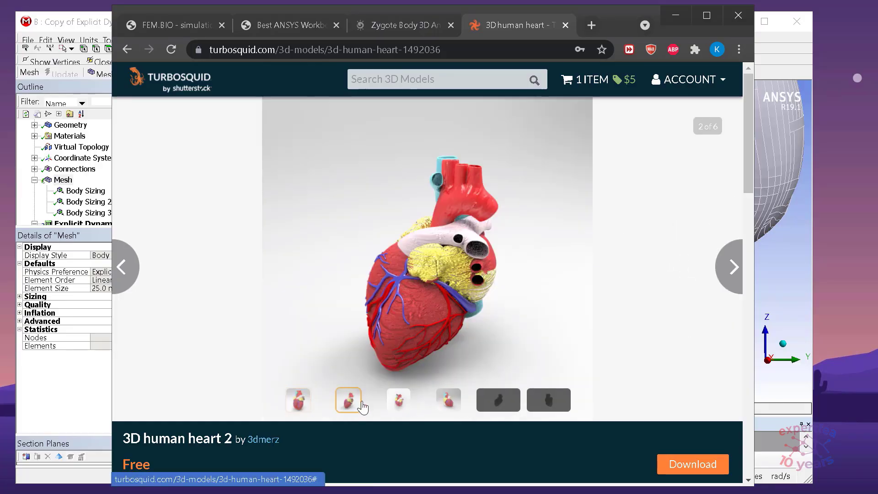
{"action": "left_click", "coordinate": [409, 406]}
{"action": "left_click", "coordinate": [450, 402]}
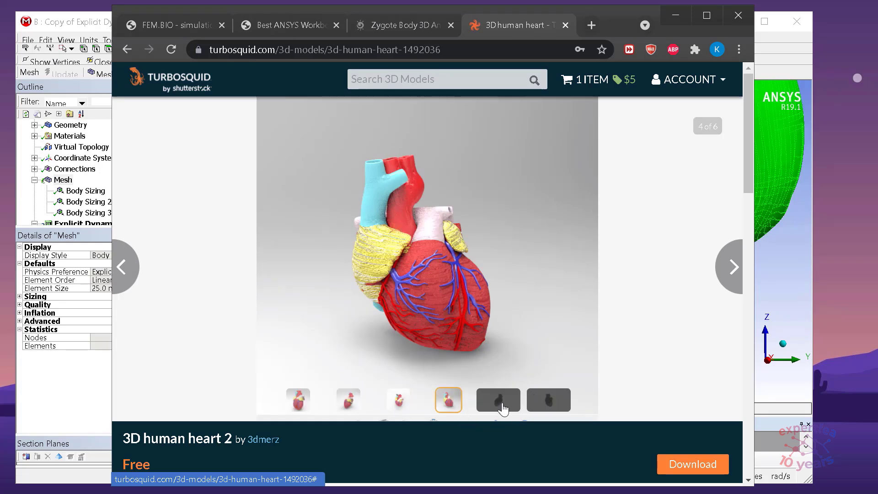
Switch back to ANSYS Mechanical and check the mesh result against the teeth and skull body sizings.
{"action": "left_click", "coordinate": [673, 13]}
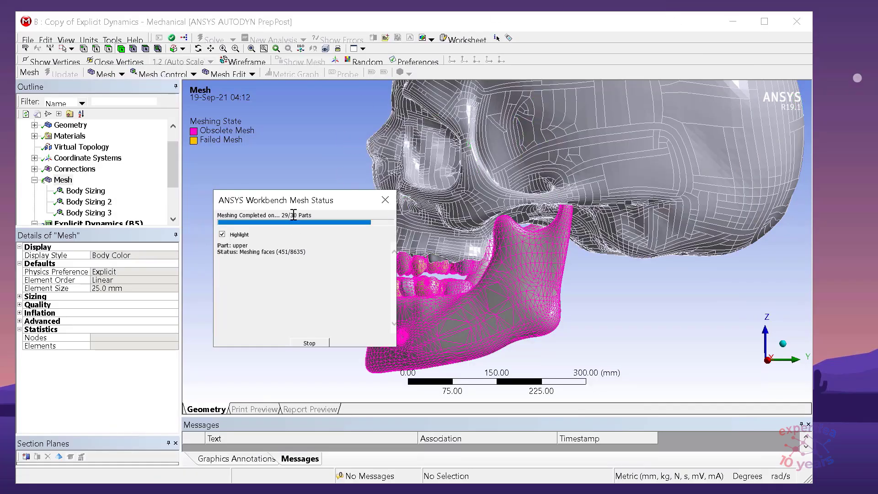
{"action": "left_click_drag", "start_coordinate": [284, 204], "coordinate": [259, 201]}
{"action": "left_click_drag", "start_coordinate": [182, 280], "coordinate": [156, 280]}
{"action": "left_click_drag", "start_coordinate": [153, 164], "coordinate": [153, 180]}
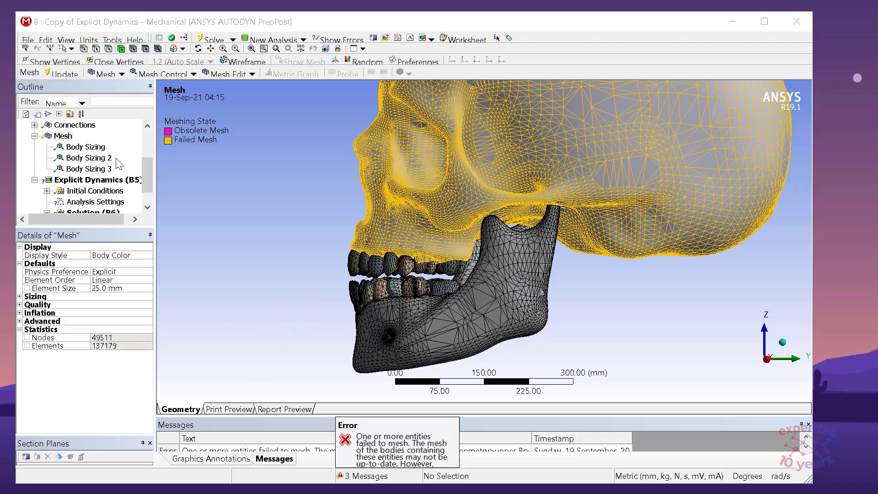
{"action": "left_click", "coordinate": [100, 169]}
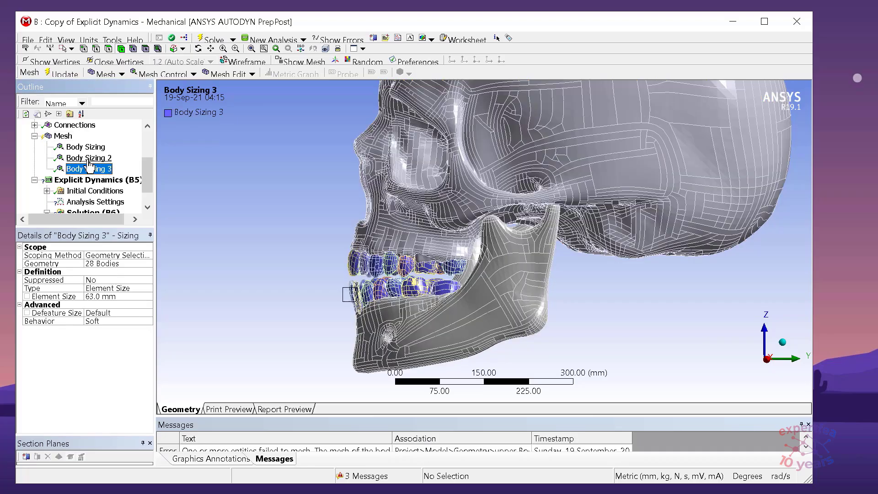
{"action": "left_click", "coordinate": [88, 158]}
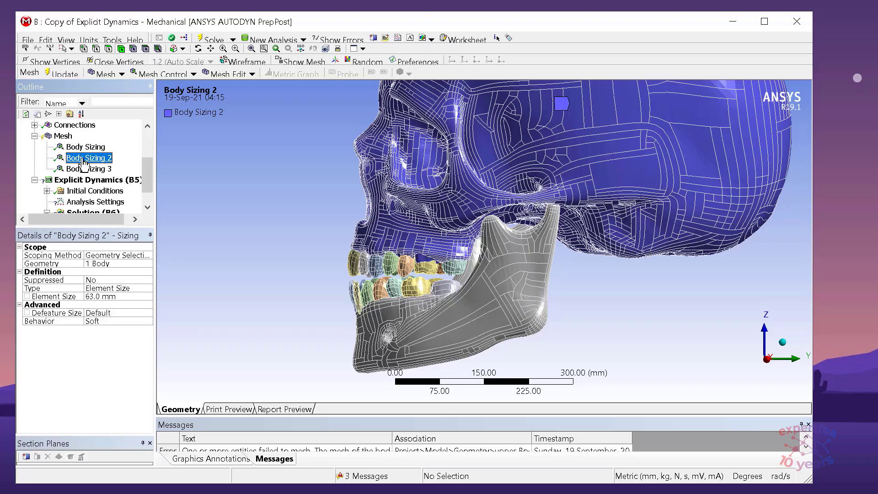
{"action": "left_click", "coordinate": [63, 136]}
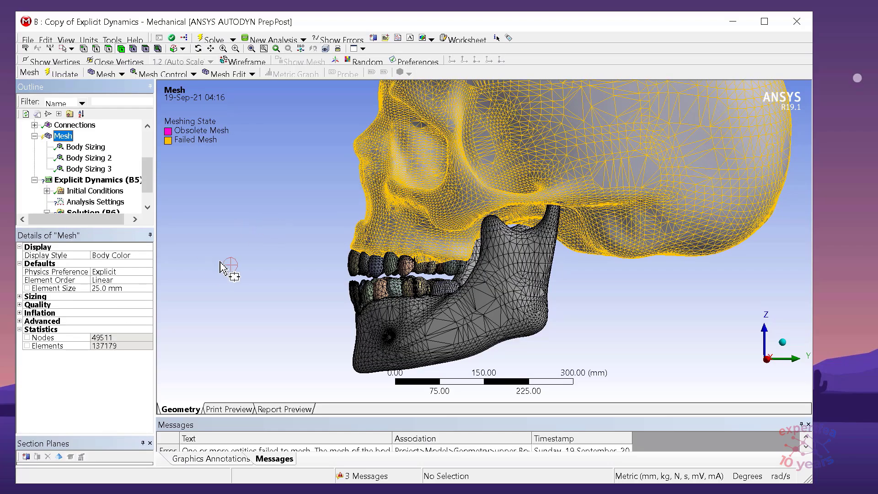
Suppress all three body sizing controls for the jaw, skull and teeth.
{"action": "left_click", "coordinate": [86, 147]}
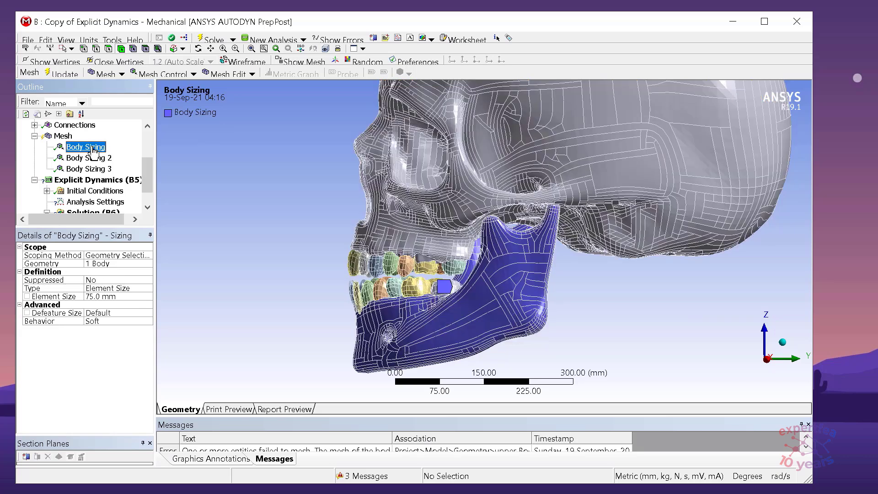
{"action": "left_click", "coordinate": [84, 169], "text": "shift"}
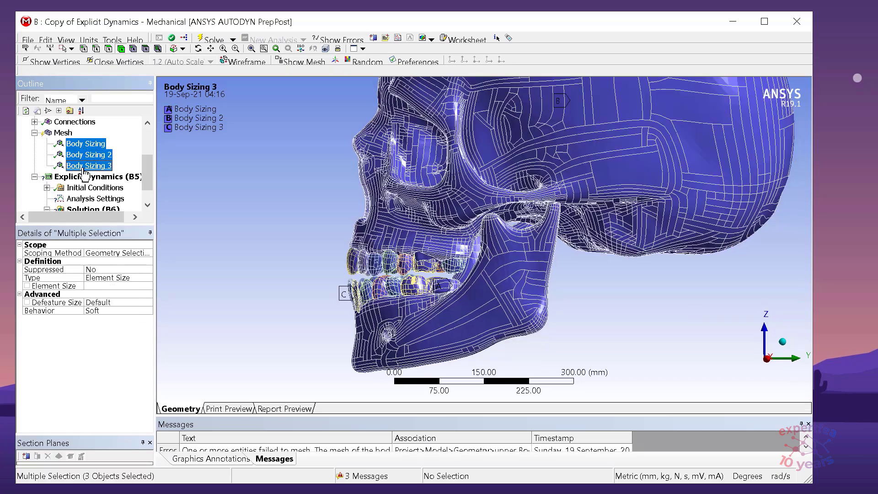
{"action": "right_click", "coordinate": [83, 171]}
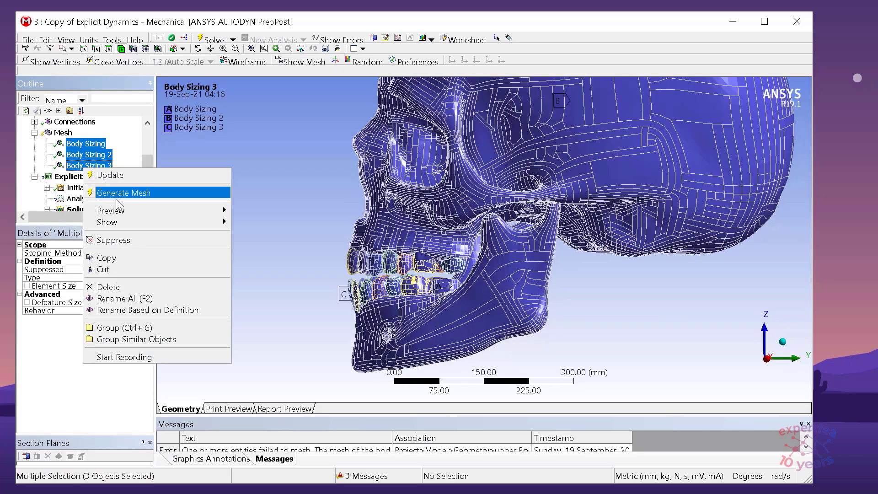
{"action": "left_click", "coordinate": [114, 238]}
Generate the mesh with the body sizings suppressed and expand the global mesh sizing settings.
{"action": "left_click", "coordinate": [63, 137]}
{"action": "right_click", "coordinate": [63, 137]}
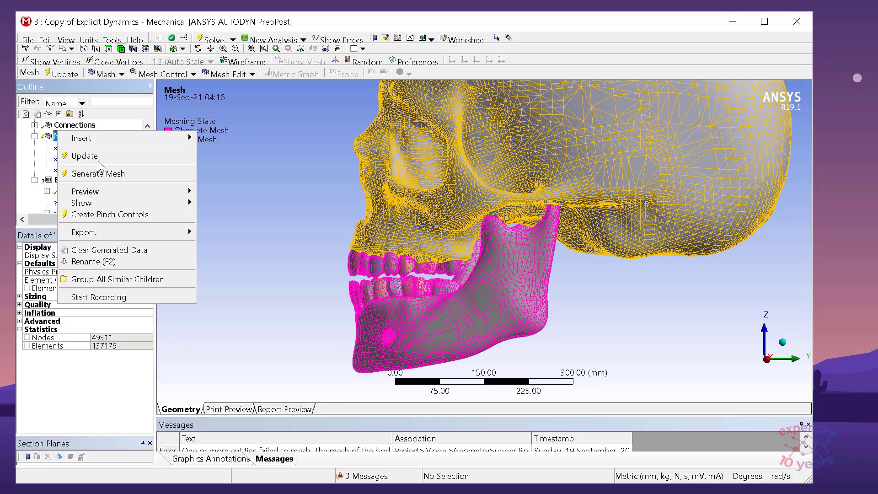
{"action": "left_click", "coordinate": [93, 174]}
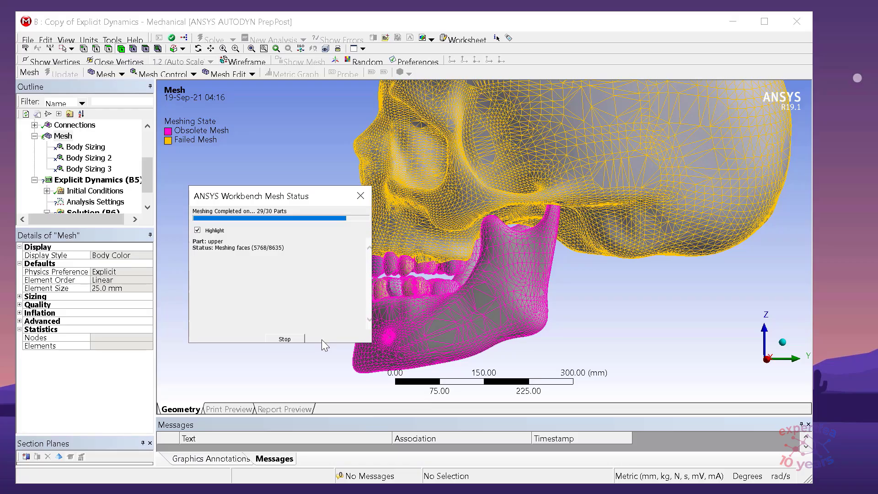
{"action": "left_click", "coordinate": [20, 296]}
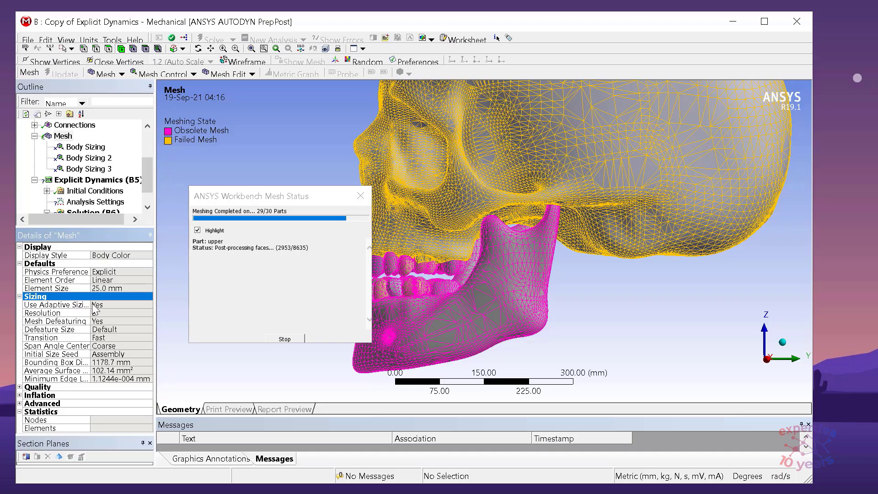
{"action": "left_click_drag", "start_coordinate": [90, 304], "coordinate": [107, 304]}
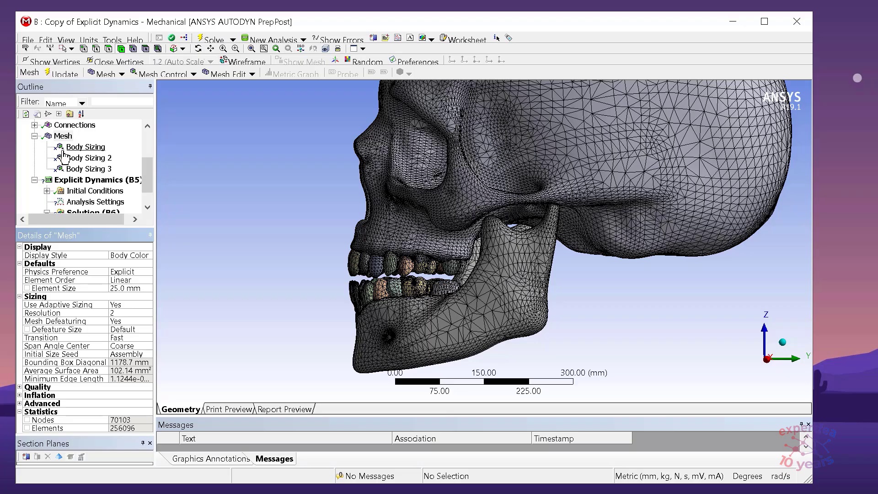
Set the global mesh element size to 55 mm and regenerate the mesh.
{"action": "left_click", "coordinate": [128, 289]}
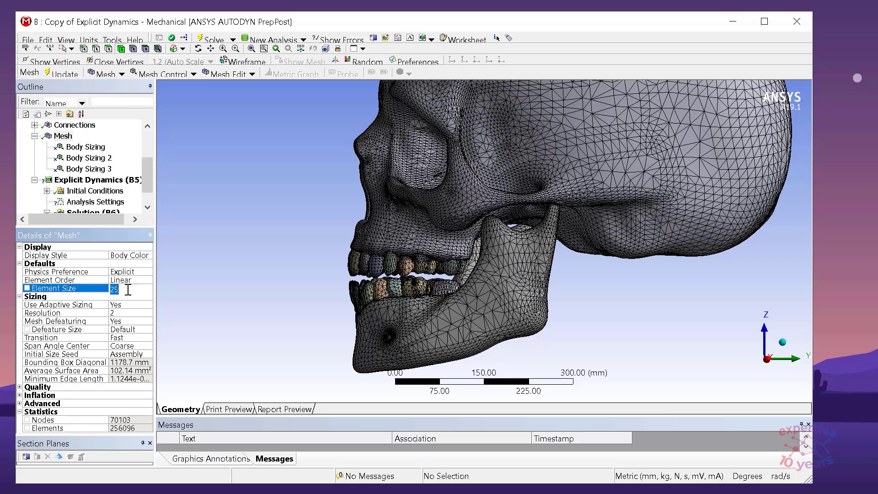
{"action": "type", "text": "55"}
{"action": "key", "text": "Return"}
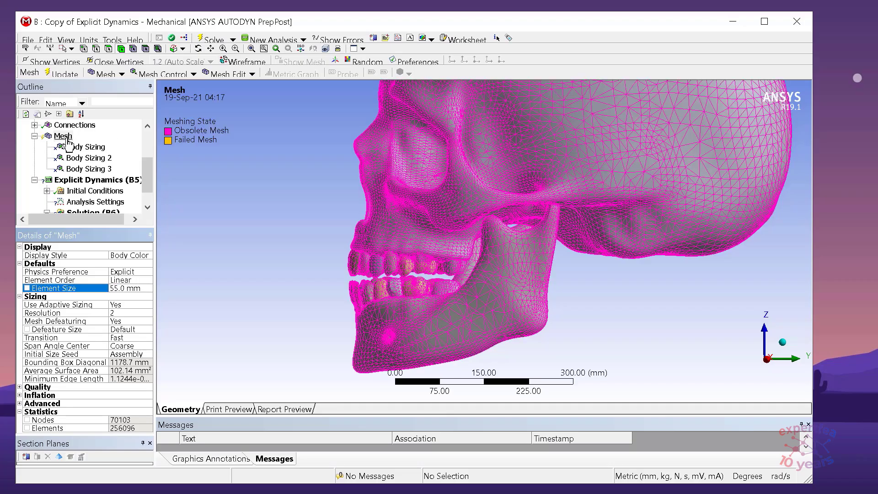
{"action": "right_click", "coordinate": [68, 139]}
{"action": "left_click", "coordinate": [92, 181]}
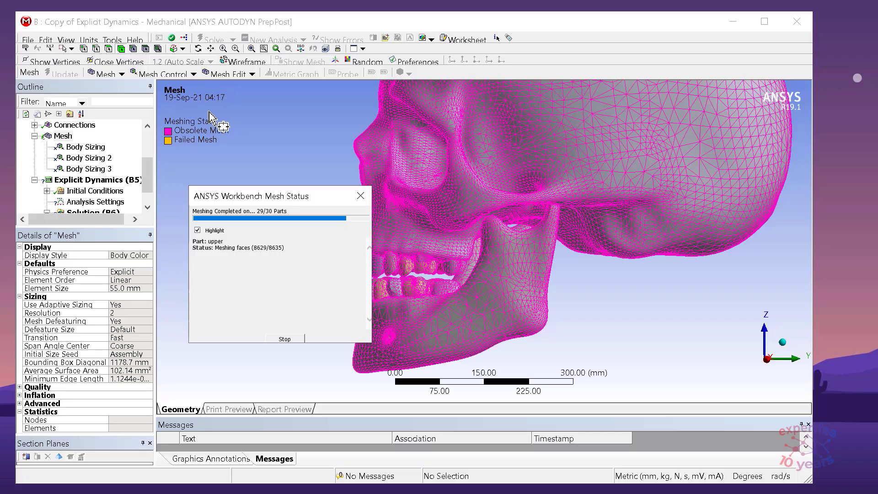
{"action": "left_click_drag", "start_coordinate": [276, 195], "coordinate": [243, 175]}
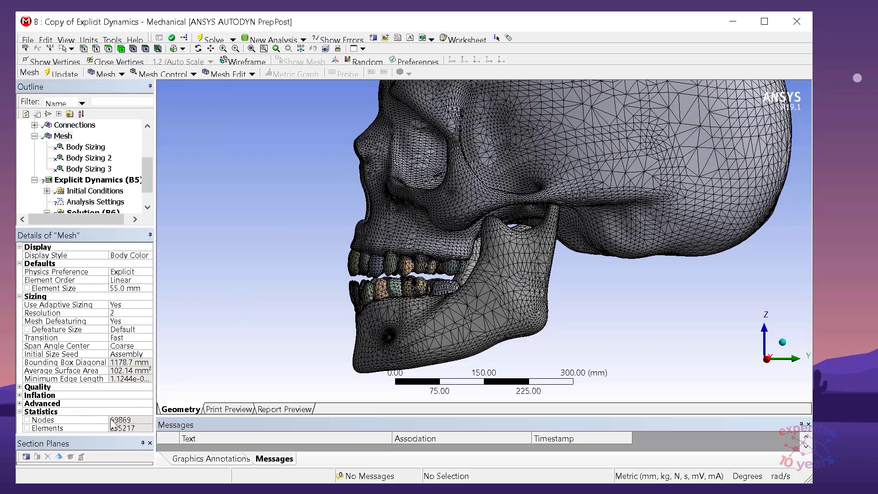
Clear the global mesh element size so that it uses the default.
{"action": "left_click", "coordinate": [123, 290]}
{"action": "key", "text": "BackSpace"}
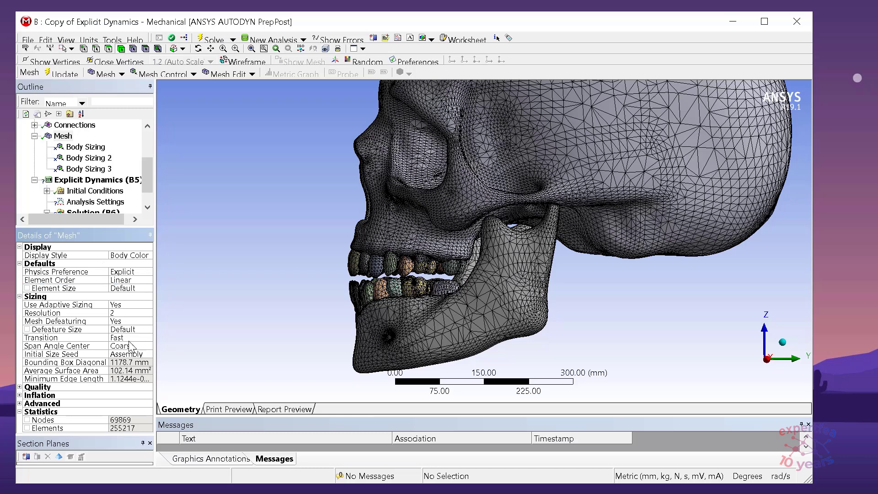
{"action": "key", "text": "Return"}
Delete the three suppressed body sizing controls from the mesh.
{"action": "left_click", "coordinate": [76, 147]}
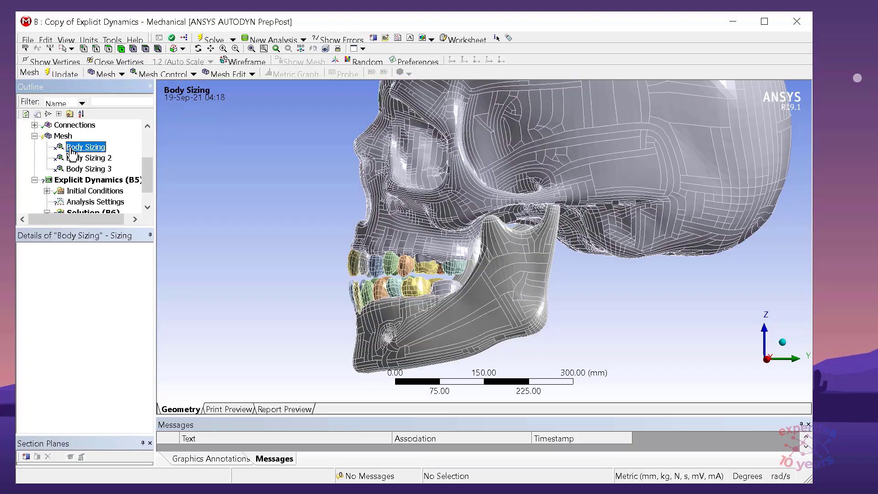
{"action": "left_click", "coordinate": [68, 170], "text": "shift"}
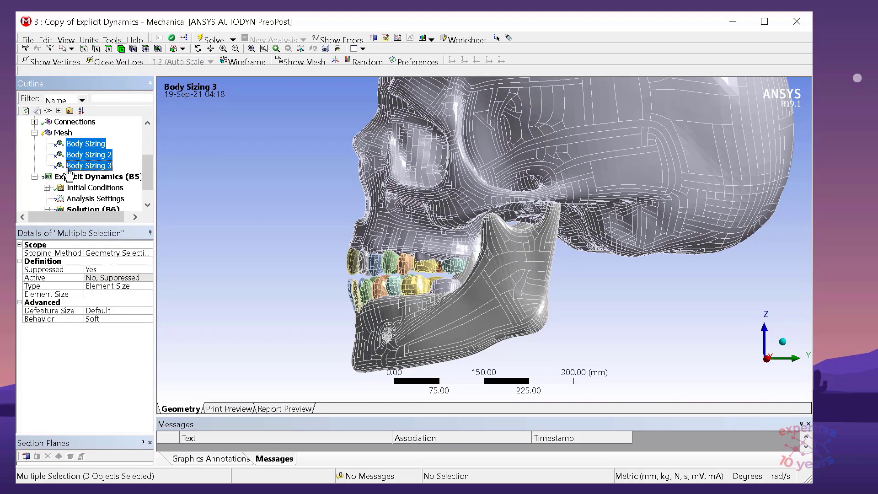
{"action": "key", "text": "Delete"}
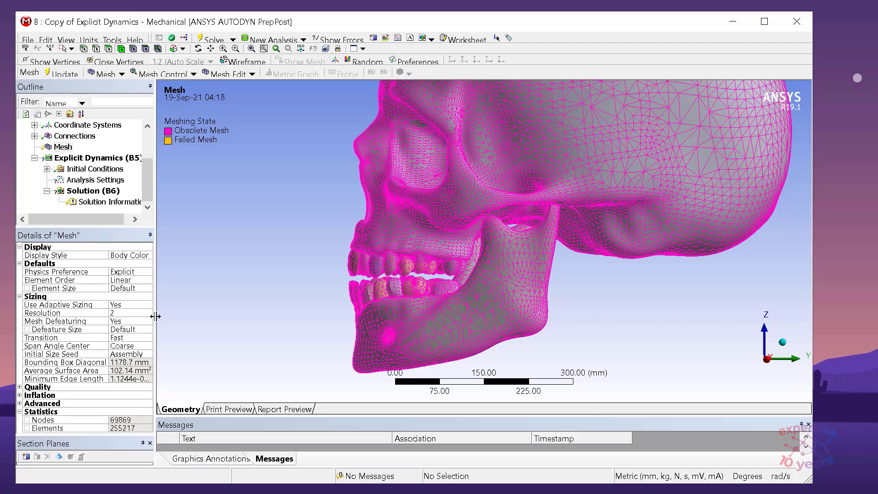
Turn off adaptive sizing for the mesh and widen the details area to show the full sizing values.
{"action": "left_click_drag", "start_coordinate": [157, 316], "coordinate": [173, 318]}
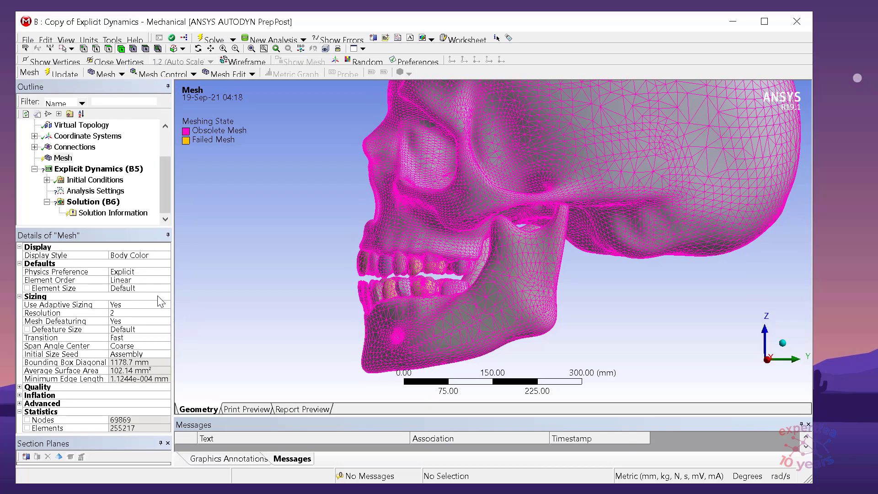
{"action": "left_click", "coordinate": [167, 305]}
{"action": "left_click", "coordinate": [166, 304]}
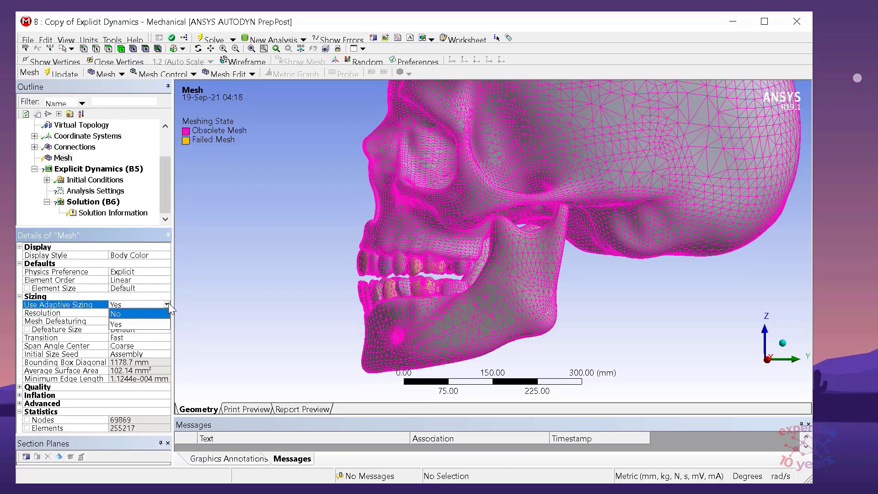
{"action": "left_click", "coordinate": [128, 321]}
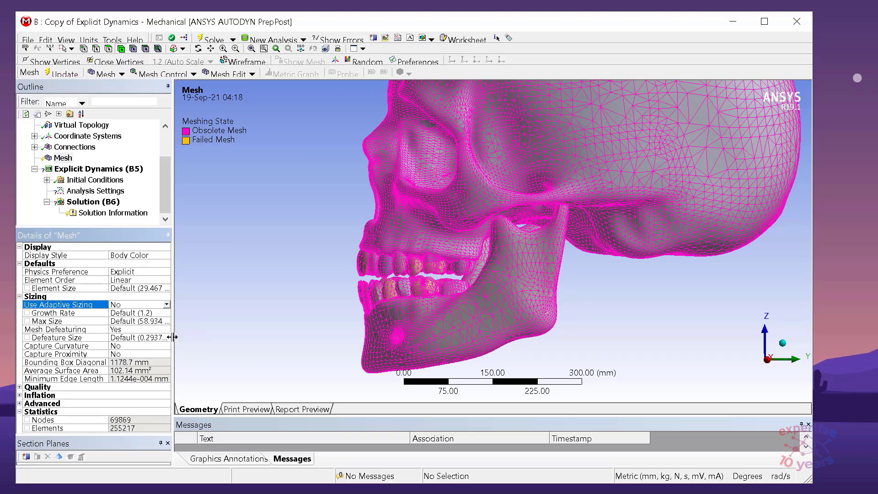
{"action": "left_click_drag", "start_coordinate": [181, 337], "coordinate": [187, 337]}
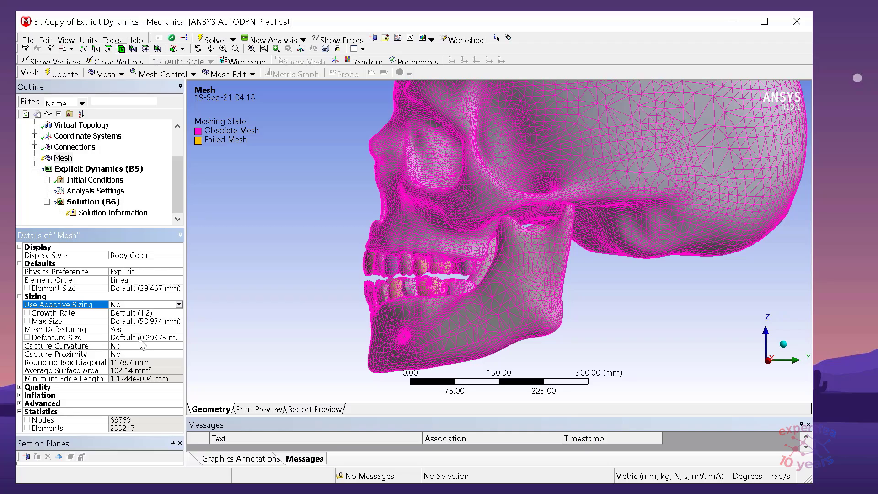
Generate the skull mesh with adaptive sizing disabled and the default element size.
{"action": "right_click", "coordinate": [63, 158]}
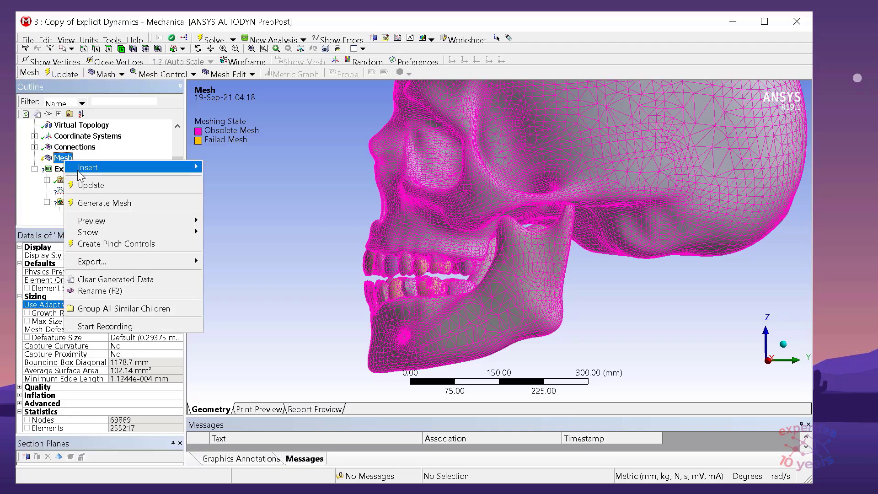
{"action": "left_click", "coordinate": [91, 203]}
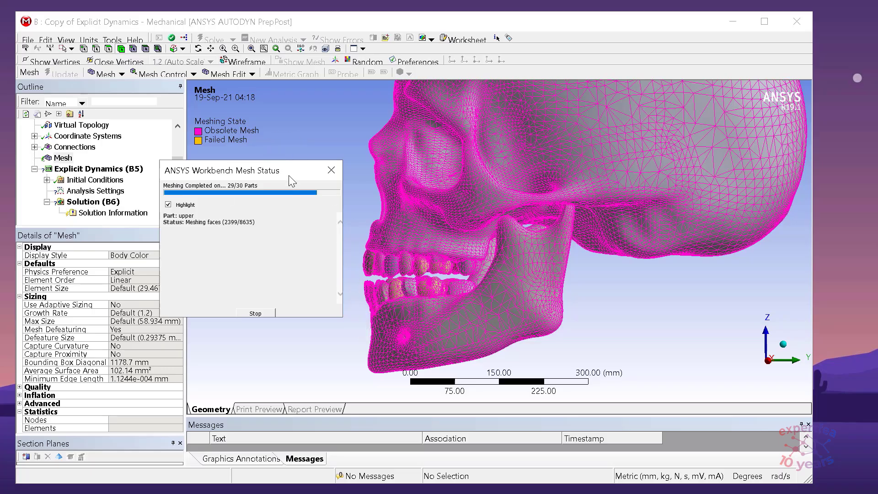
{"action": "left_click_drag", "start_coordinate": [289, 171], "coordinate": [309, 182]}
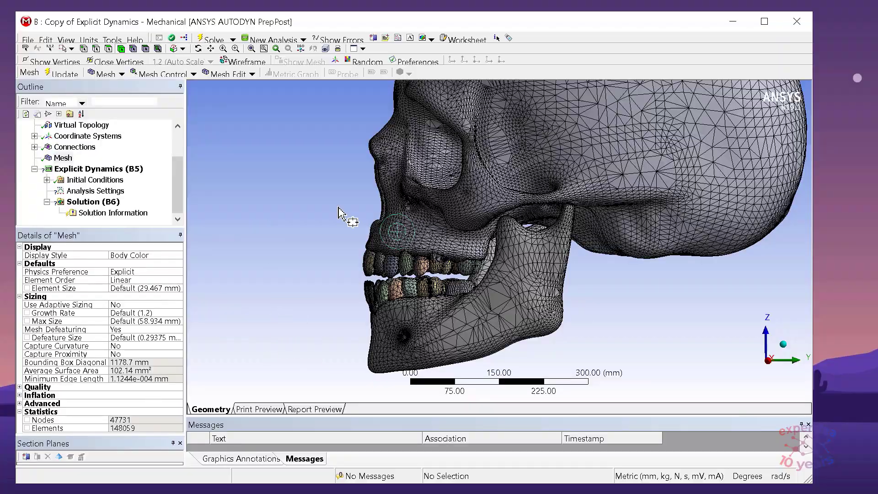
Examine the new mesh on the teeth, jaw and front of the skull up close.
{"action": "middle_click_drag", "start_coordinate": [403, 305], "coordinate": [429, 295]}
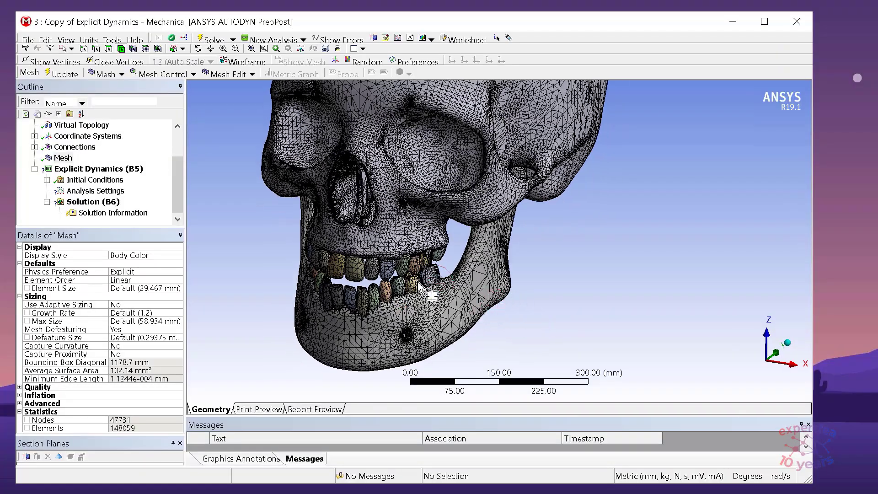
{"action": "scroll", "coordinate": [419, 285], "scroll_direction": "up", "scroll_amount": 5}
{"action": "scroll", "coordinate": [512, 250], "scroll_direction": "down", "scroll_amount": 3}
{"action": "middle_click_drag", "start_coordinate": [477, 298], "coordinate": [245, 337]}
{"action": "scroll", "coordinate": [494, 279], "scroll_direction": "up", "scroll_amount": 1}
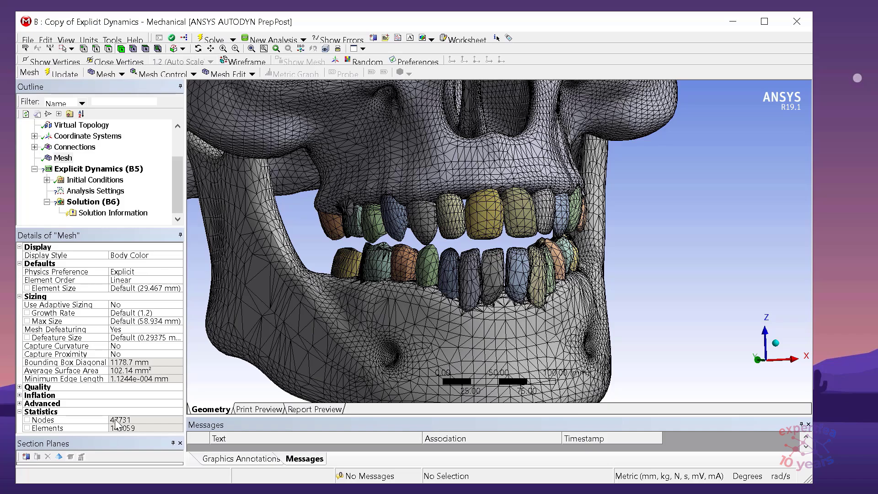
Save the project with the current skull mesh.
{"action": "left_click", "coordinate": [28, 40]}
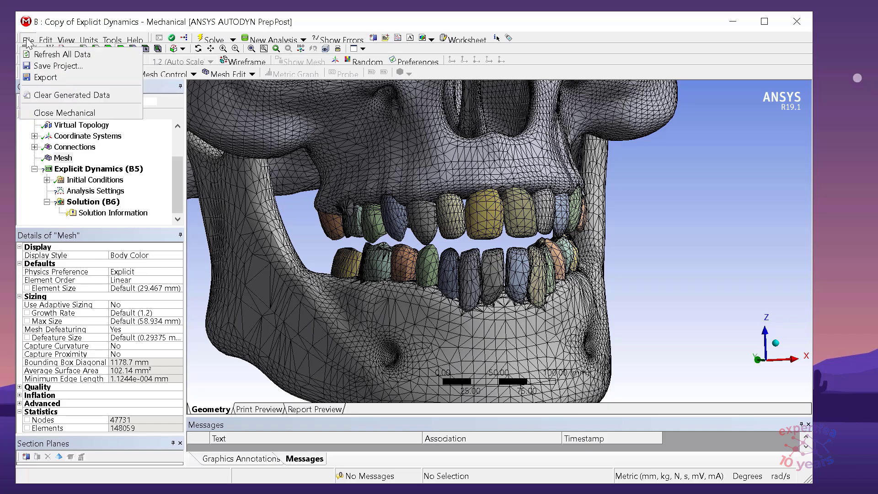
{"action": "left_click", "coordinate": [46, 64]}
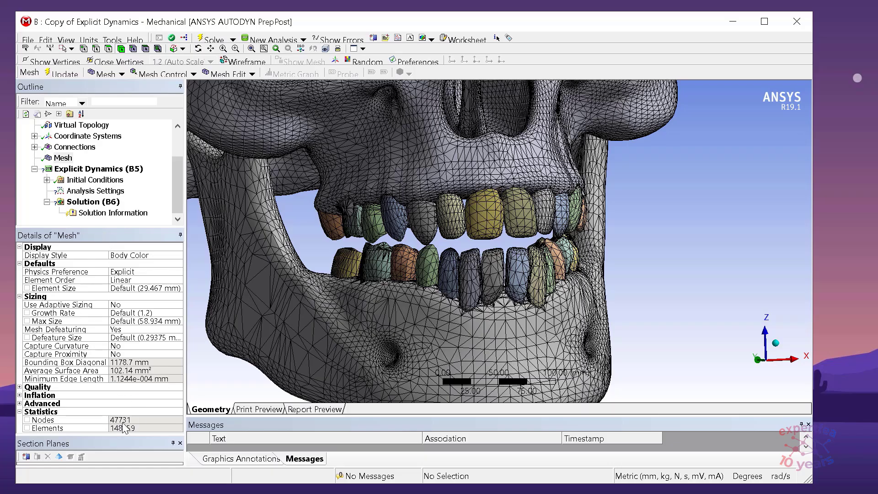
Set the mesh defeature size to 5 mm and update the skull mesh.
{"action": "left_click", "coordinate": [131, 337]}
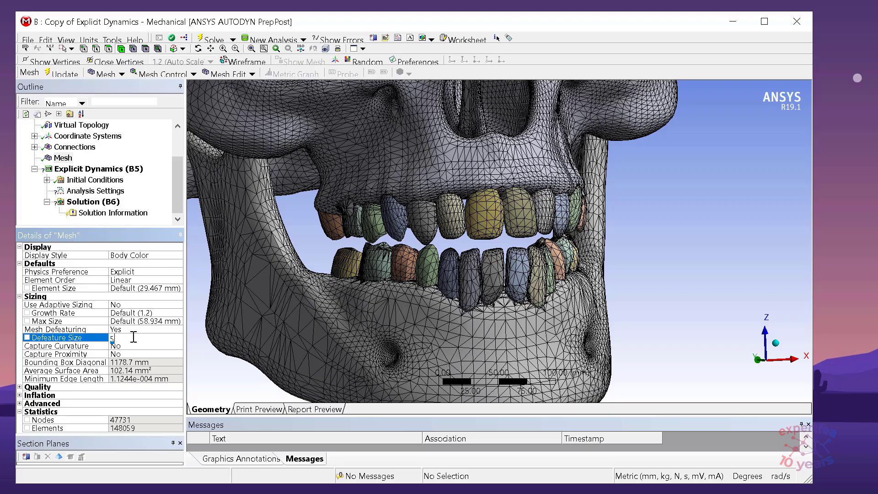
{"action": "type", "text": "5"}
{"action": "key", "text": "Return"}
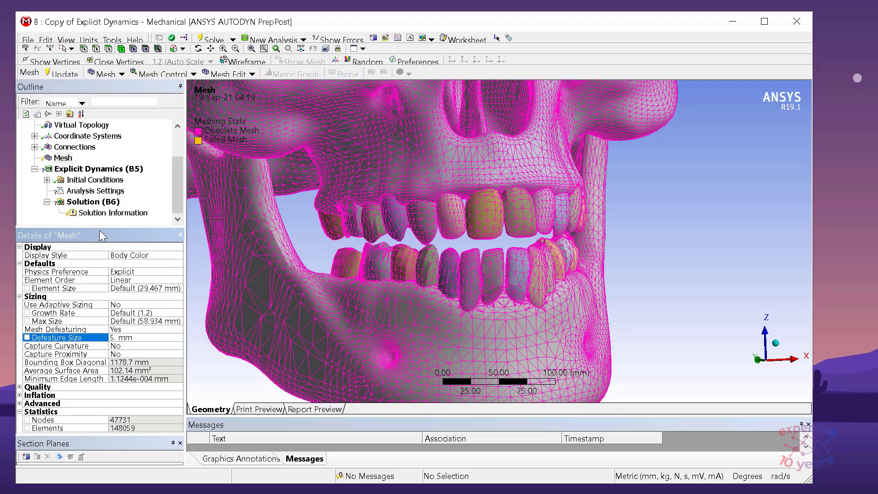
{"action": "right_click", "coordinate": [63, 158]}
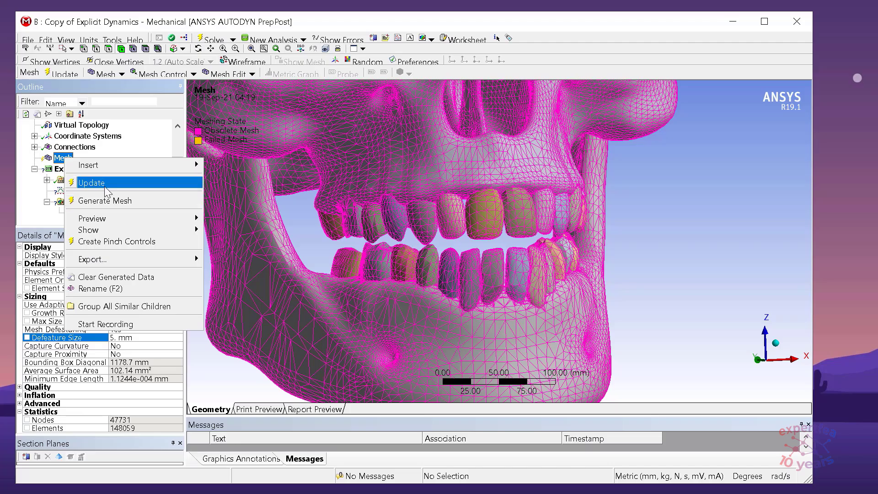
{"action": "left_click", "coordinate": [105, 185]}
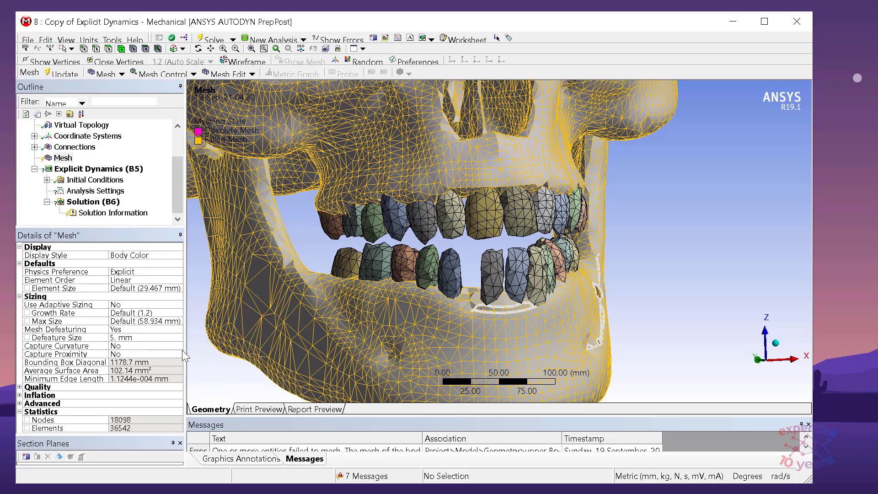
Set the mesh defeature size to 3 mm and regenerate the skull mesh.
{"action": "left_click", "coordinate": [145, 338]}
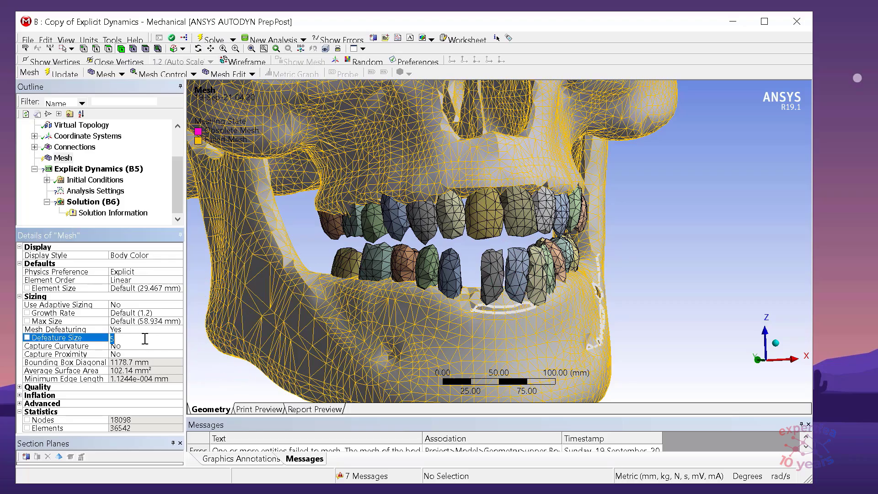
{"action": "type", "text": "3"}
{"action": "key", "text": "Return"}
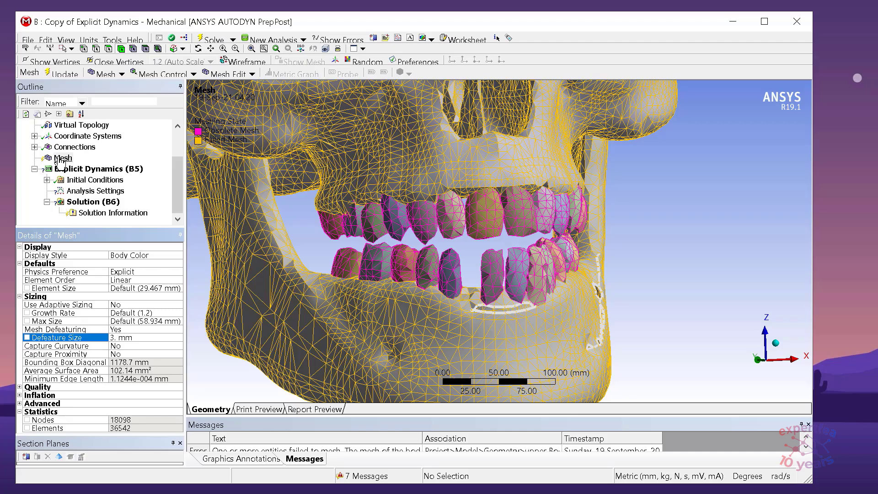
{"action": "right_click", "coordinate": [57, 157]}
{"action": "left_click", "coordinate": [100, 198]}
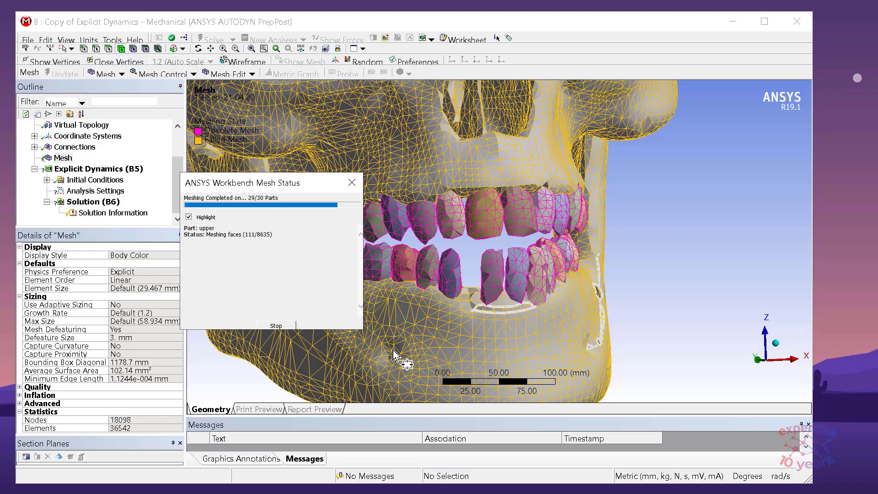
Examine the mesh on the jaw, teeth and upper skull from both sides during and after meshing.
{"action": "middle_click_drag", "start_coordinate": [649, 275], "coordinate": [620, 282]}
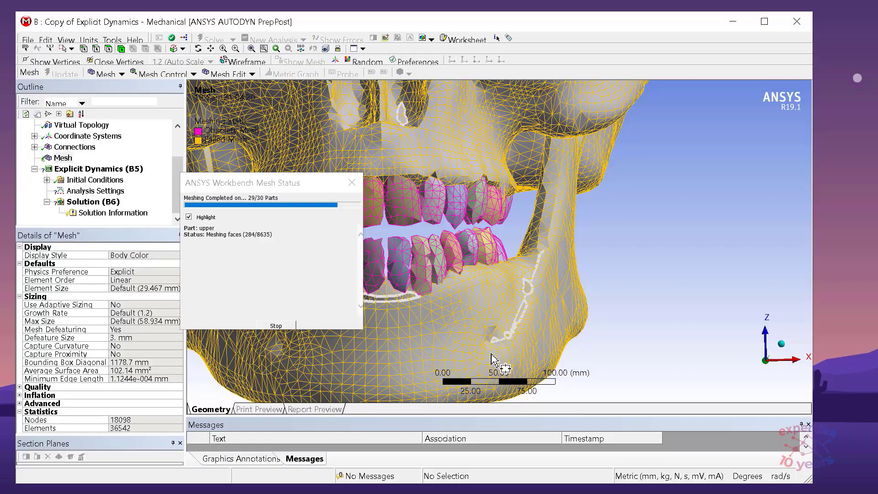
{"action": "left_click", "coordinate": [524, 320]}
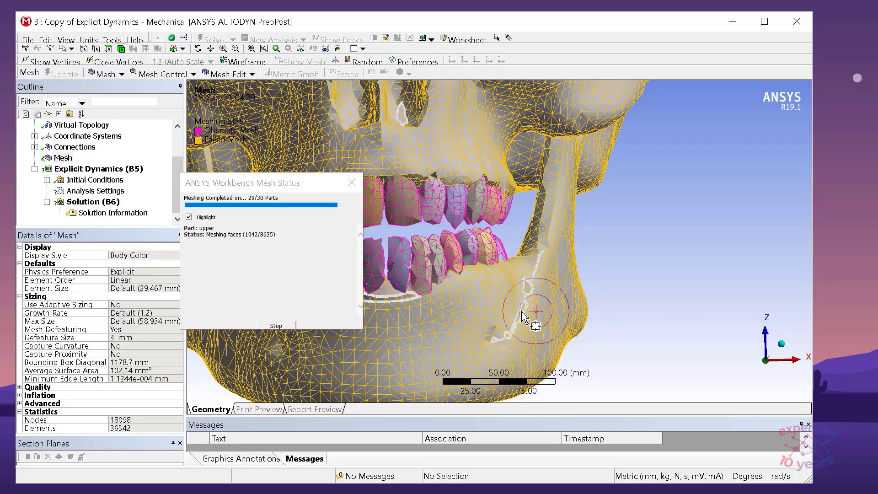
{"action": "left_click", "coordinate": [589, 278]}
{"action": "left_click", "coordinate": [600, 298]}
{"action": "left_click", "coordinate": [611, 338]}
{"action": "left_click", "coordinate": [607, 282]}
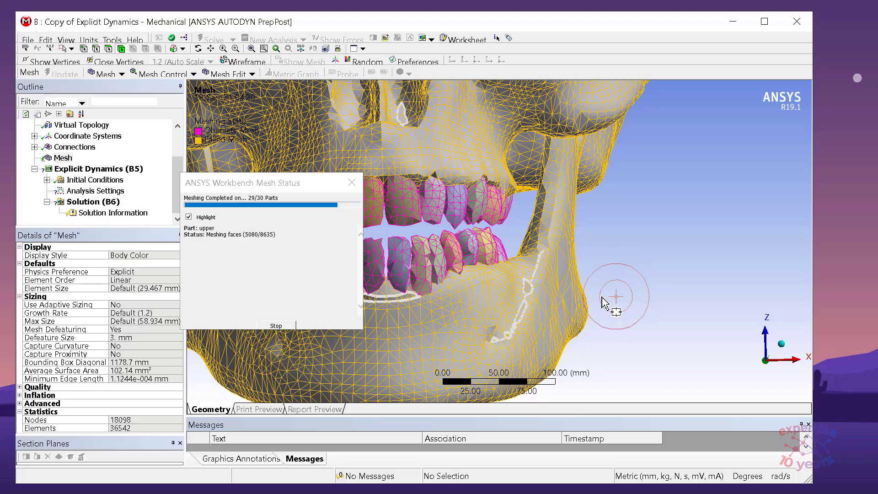
{"action": "middle_click_drag", "start_coordinate": [613, 345], "coordinate": [677, 338]}
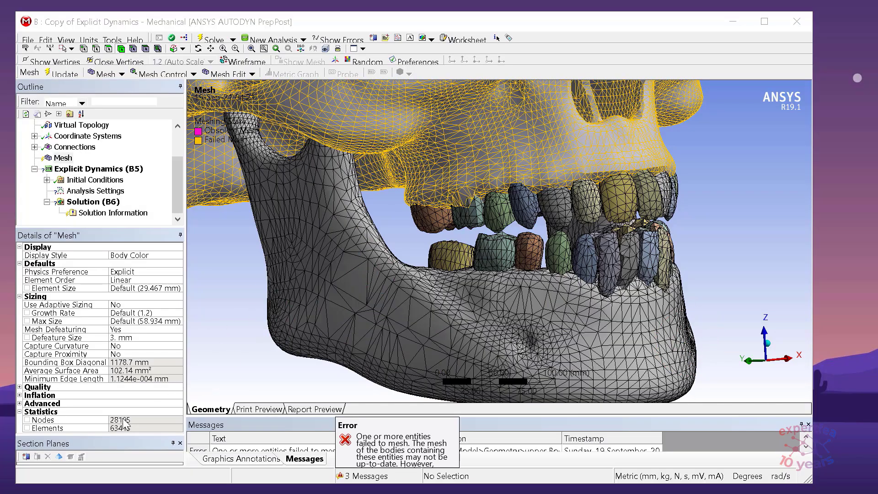
{"action": "middle_click_drag", "start_coordinate": [304, 307], "coordinate": [184, 314]}
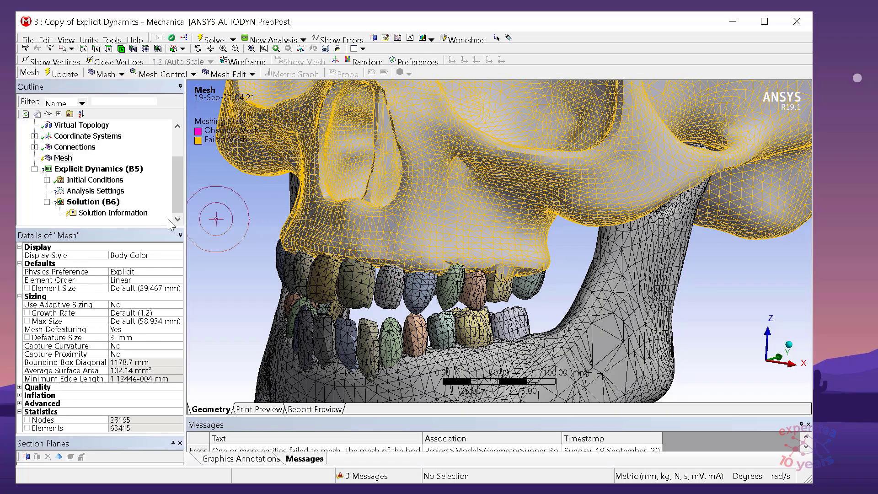
Set the mesh defeature size to 2 mm and generate the skull mesh again.
{"action": "left_click", "coordinate": [132, 337]}
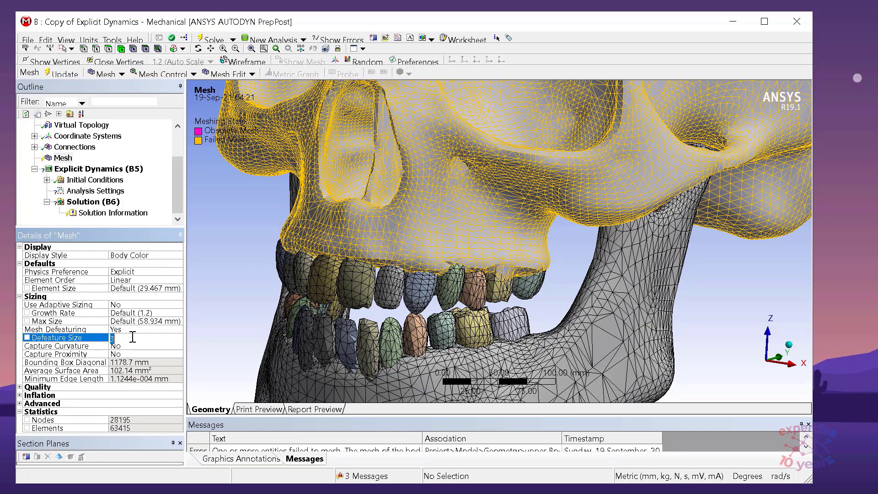
{"action": "type", "text": "2"}
{"action": "key", "text": "Return"}
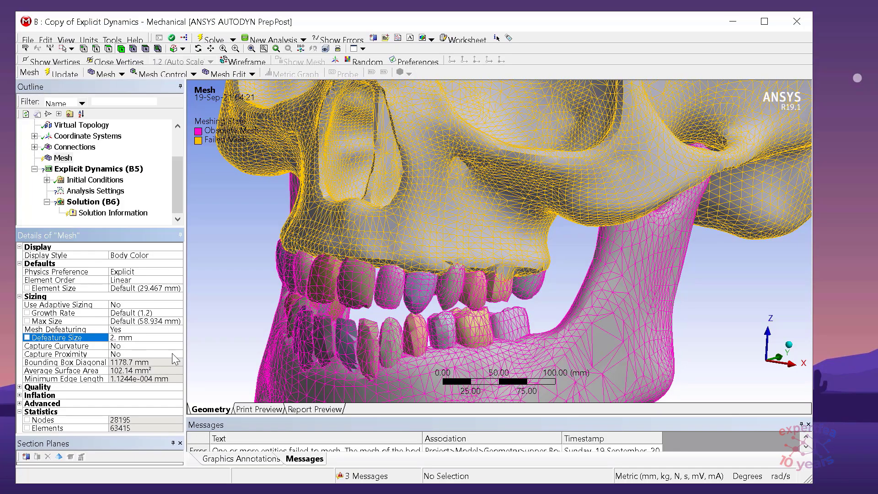
{"action": "left_click_drag", "start_coordinate": [375, 316], "coordinate": [447, 289]}
{"action": "scroll", "coordinate": [530, 256], "scroll_direction": "up", "scroll_amount": 5}
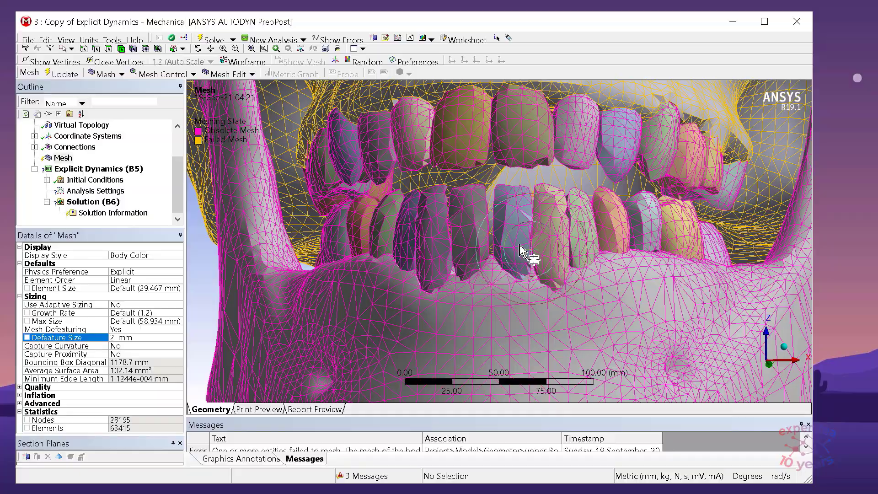
{"action": "scroll", "coordinate": [544, 258], "scroll_direction": "down", "scroll_amount": 5}
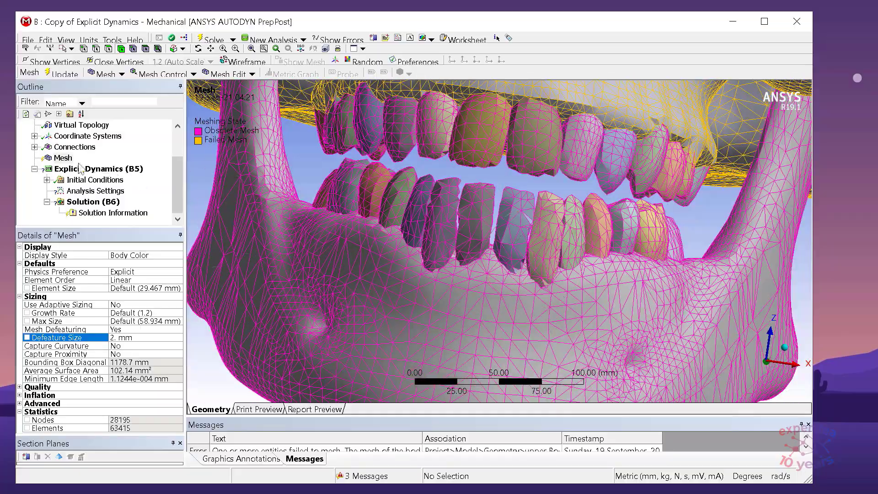
{"action": "right_click", "coordinate": [55, 156]}
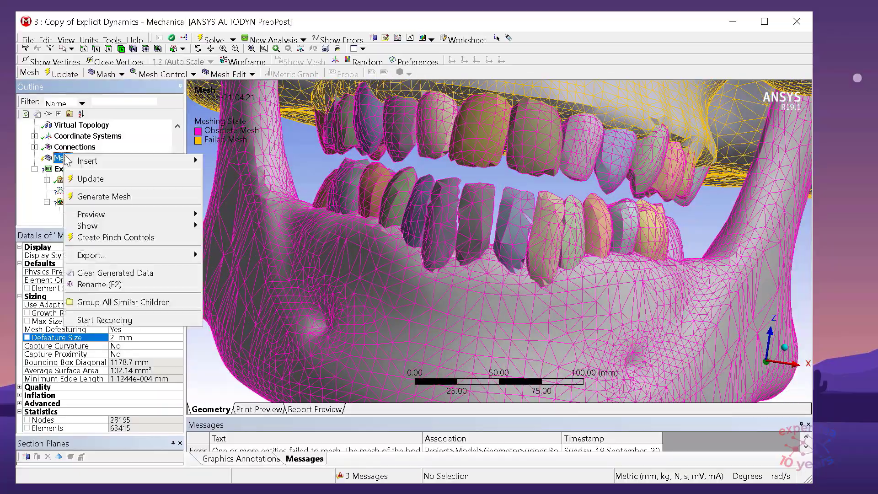
{"action": "left_click", "coordinate": [69, 197]}
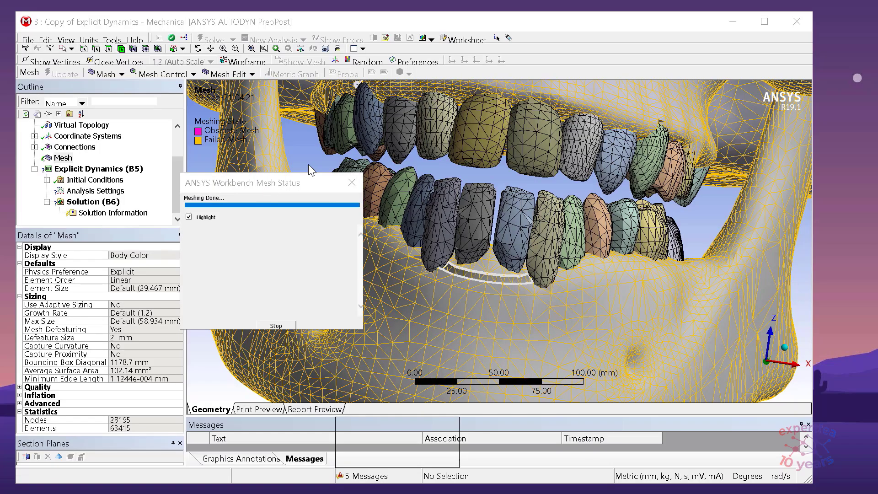
Clear the custom defeature size so the mesh uses its default value.
{"action": "left_click", "coordinate": [142, 339]}
{"action": "key", "text": "BackSpace"}
{"action": "key", "text": "Return"}
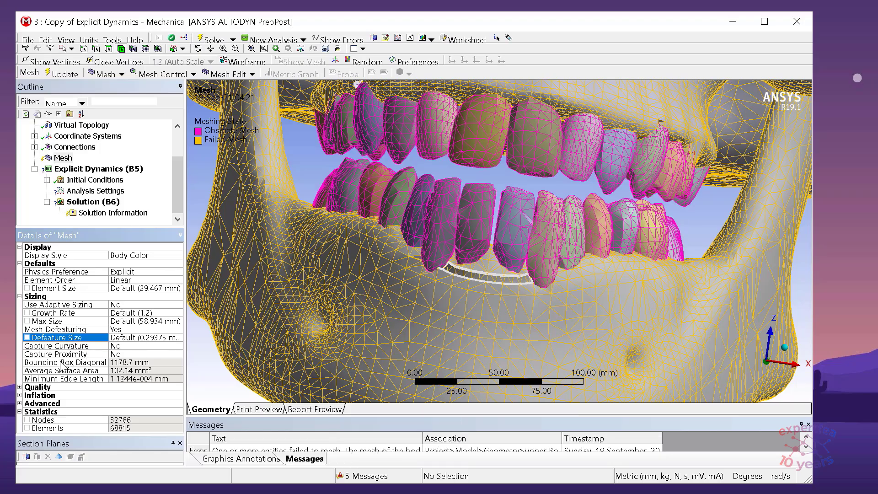
Set the pinch tolerance in the advanced mesh settings to 2.0 mm and generate the mesh.
{"action": "left_click", "coordinate": [19, 387]}
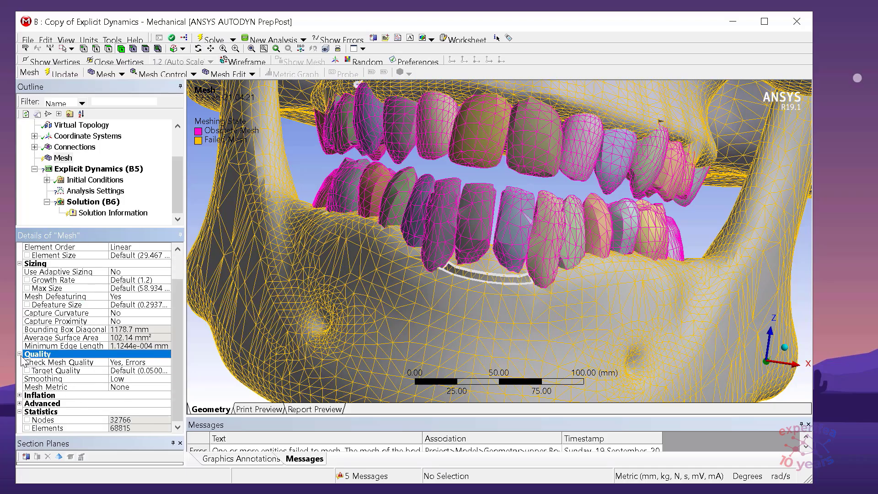
{"action": "left_click", "coordinate": [20, 354]}
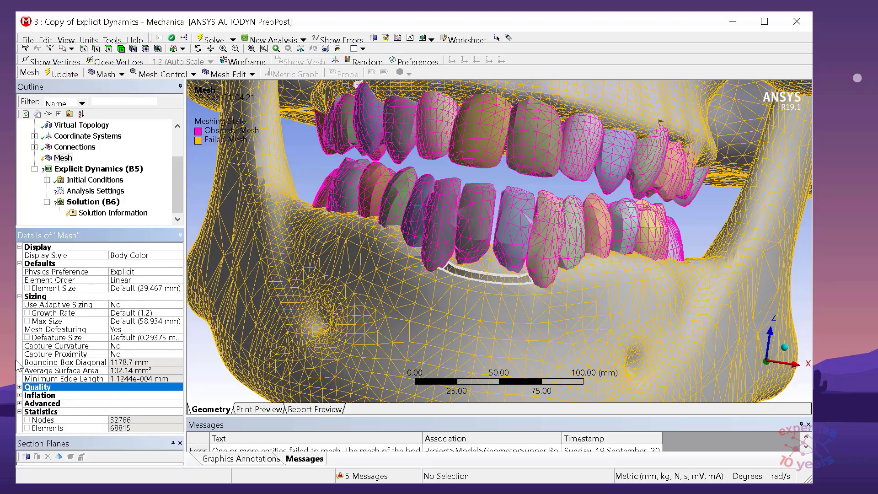
{"action": "left_click", "coordinate": [20, 404]}
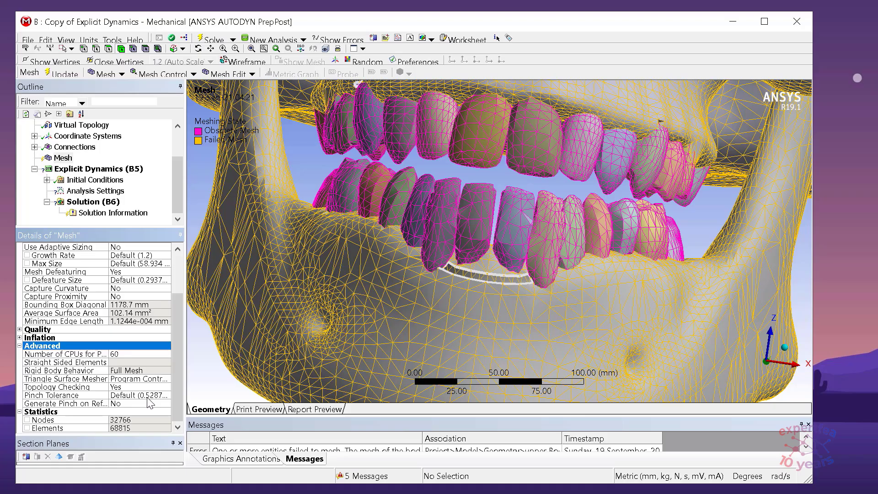
{"action": "left_click", "coordinate": [147, 396]}
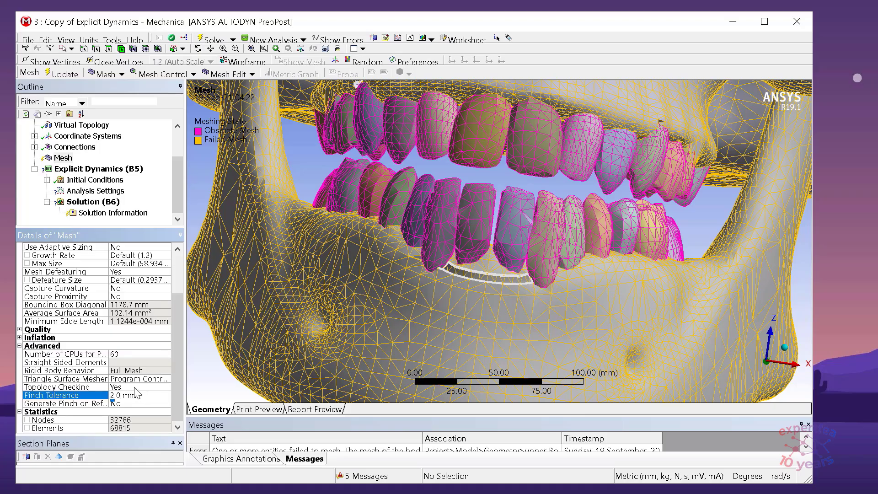
{"action": "right_click", "coordinate": [62, 159]}
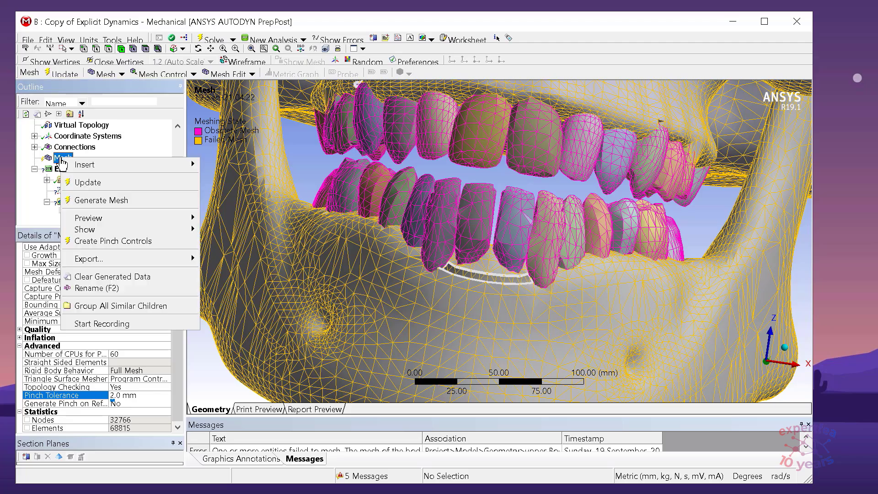
{"action": "left_click", "coordinate": [106, 200]}
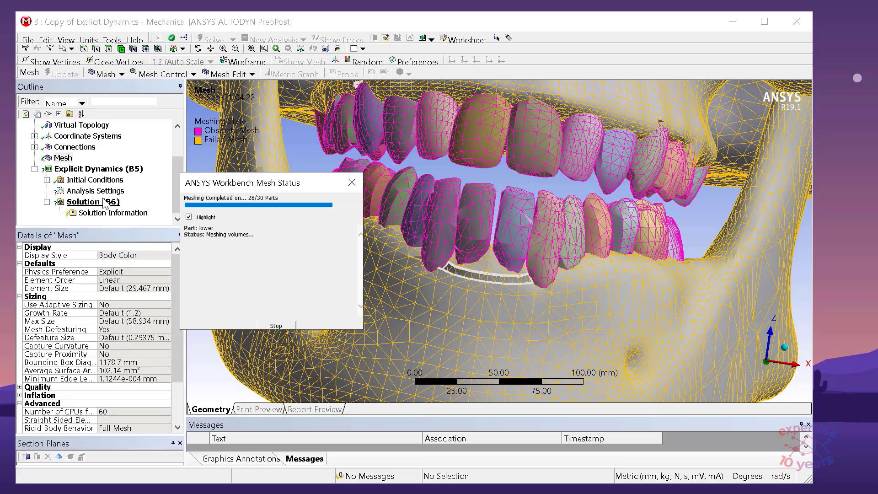
Collapse the default and sizing settings of the mesh and examine the meshed teeth and jaw from the front.
{"action": "left_click", "coordinate": [20, 264]}
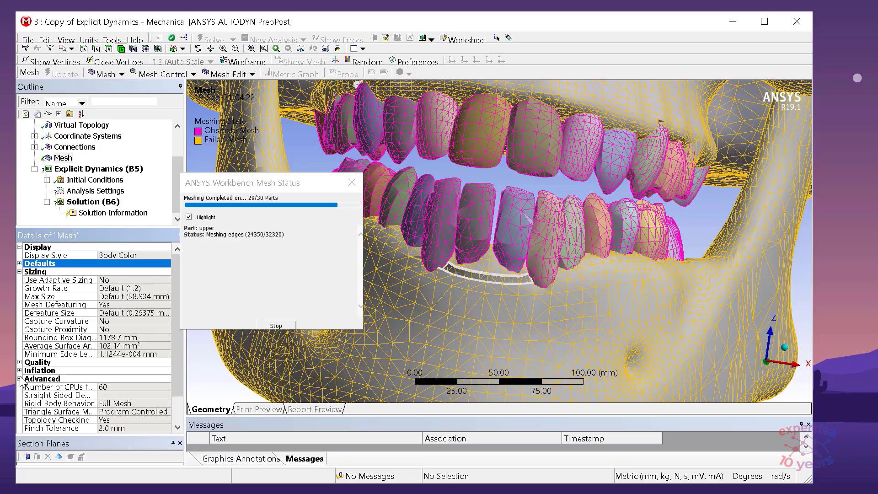
{"action": "left_click", "coordinate": [20, 271]}
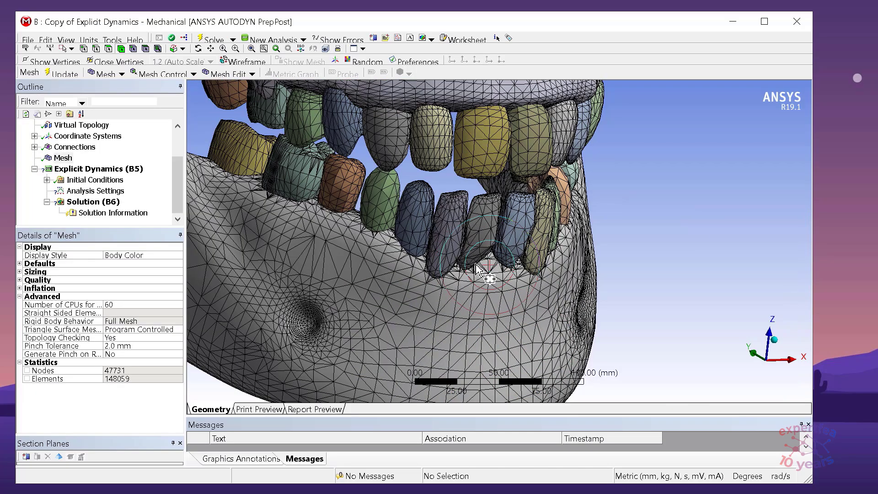
{"action": "scroll", "coordinate": [480, 268], "scroll_direction": "down", "scroll_amount": 2}
{"action": "middle_click_drag", "start_coordinate": [503, 286], "coordinate": [294, 255]}
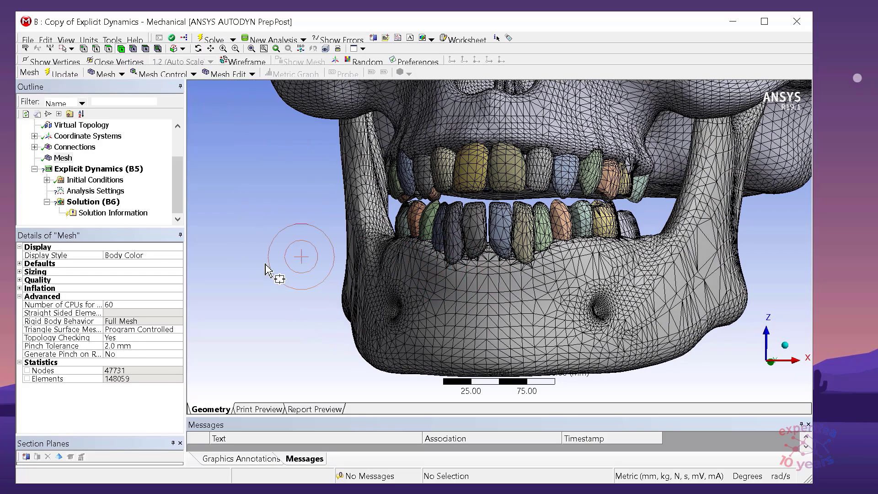
Reset the pinch tolerance to its default, expand the sizing settings and regenerate the skull mesh.
{"action": "left_click", "coordinate": [145, 347]}
{"action": "key", "text": "Return"}
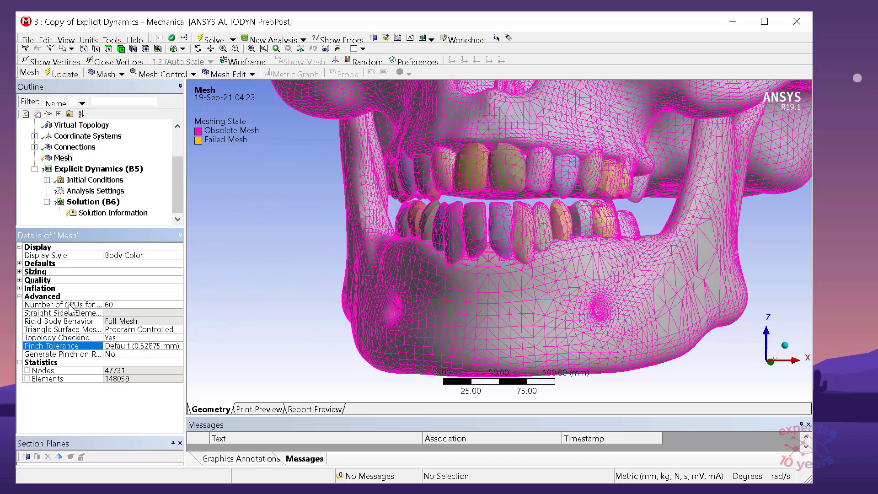
{"action": "left_click", "coordinate": [19, 272]}
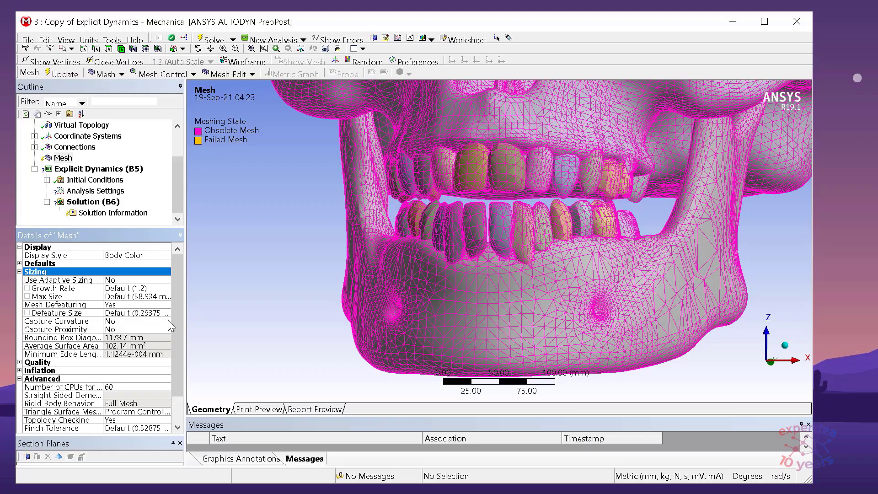
{"action": "right_click", "coordinate": [59, 158]}
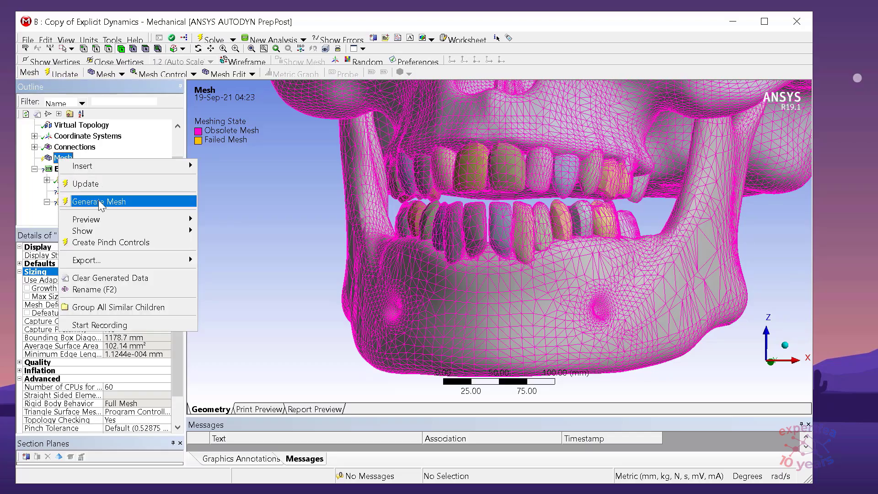
{"action": "left_click", "coordinate": [100, 200]}
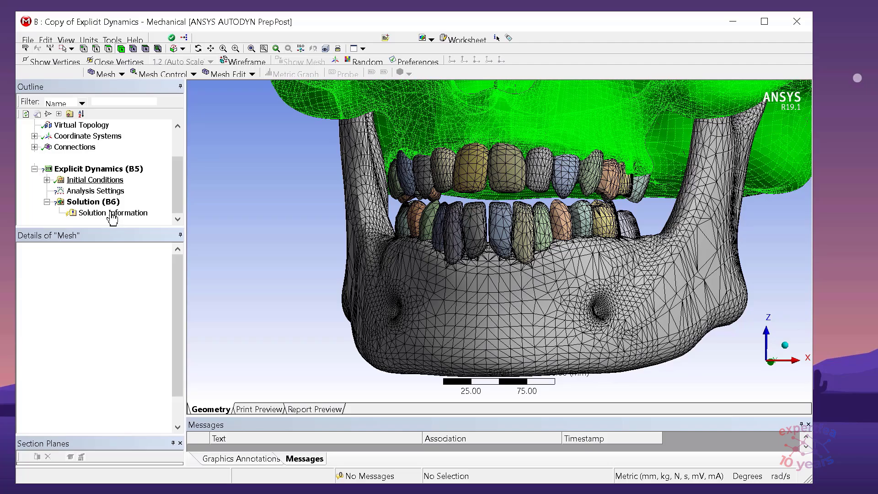
{"action": "left_click", "coordinate": [260, 255]}
{"action": "mouse_move", "coordinate": [177, 351]}
{"action": "left_mouse_down"}
{"action": "mouse_move", "coordinate": [180, 382]}
{"action": "mouse_move", "coordinate": [190, 343]}
{"action": "left_mouse_up"}
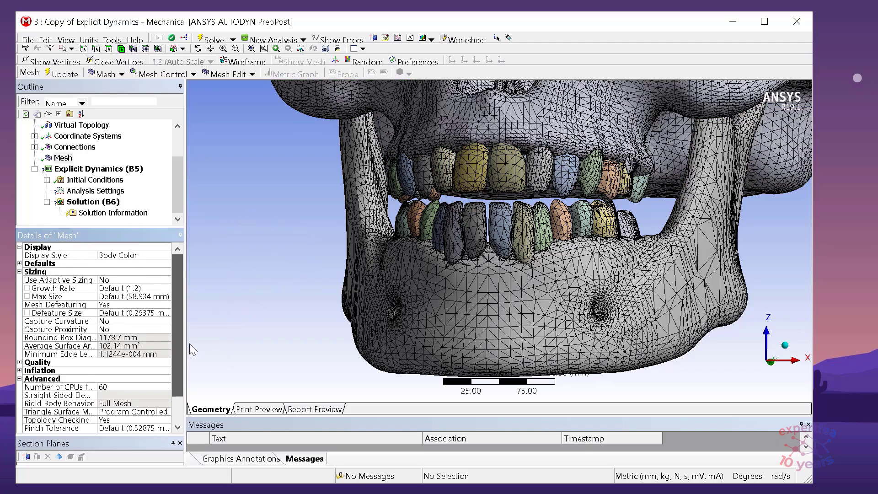
Collapse the sizing group in the mesh settings.
{"action": "left_click", "coordinate": [20, 272]}
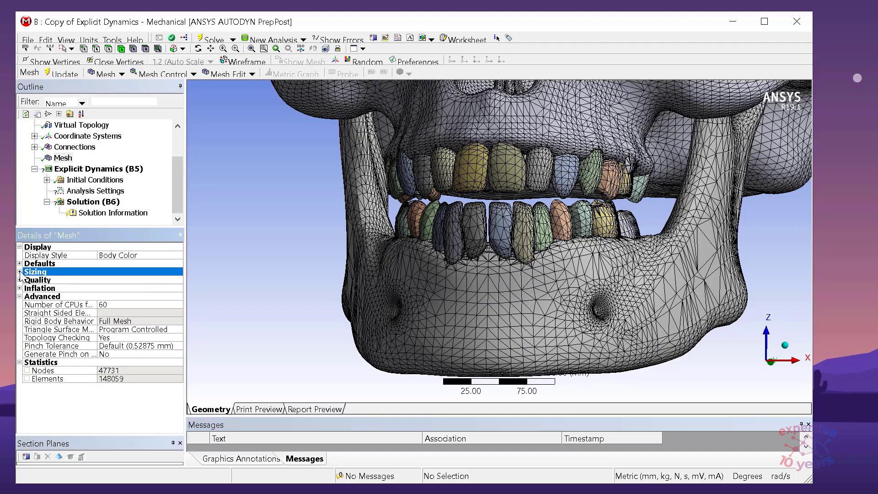
{"action": "left_click", "coordinate": [28, 41]}
{"action": "left_click", "coordinate": [132, 120]}
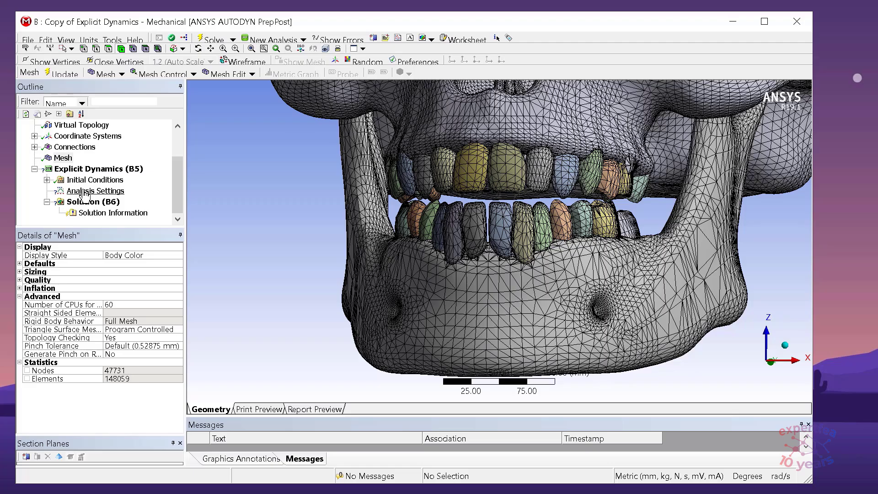
Under the Explicit Dynamics environment, select four adjacent faces in the middle of the round recess on the skull's underside.
{"action": "left_click", "coordinate": [87, 170]}
{"action": "middle_click_drag", "start_coordinate": [554, 234], "coordinate": [466, 251], "text": "ctrl"}
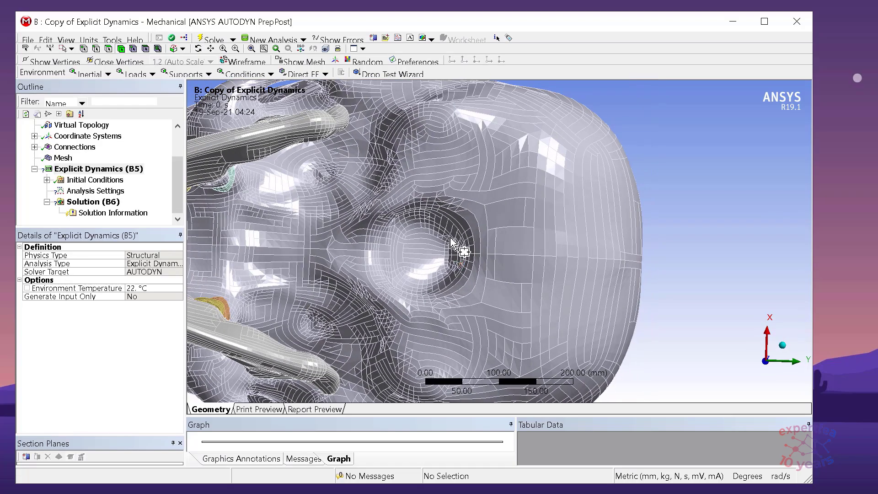
{"action": "left_click", "coordinate": [71, 49]}
{"action": "left_click", "coordinate": [81, 58]}
{"action": "scroll", "coordinate": [431, 239], "scroll_direction": "up", "scroll_amount": 4}
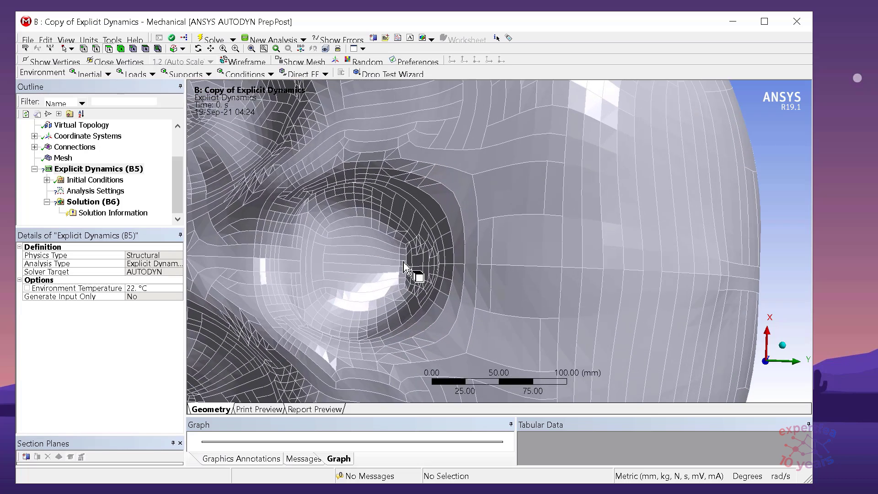
{"action": "left_click", "coordinate": [354, 251]}
{"action": "left_click", "coordinate": [352, 260], "text": "ctrl"}
{"action": "left_click", "coordinate": [350, 266], "text": "ctrl"}
{"action": "left_click", "coordinate": [353, 278], "text": "ctrl"}
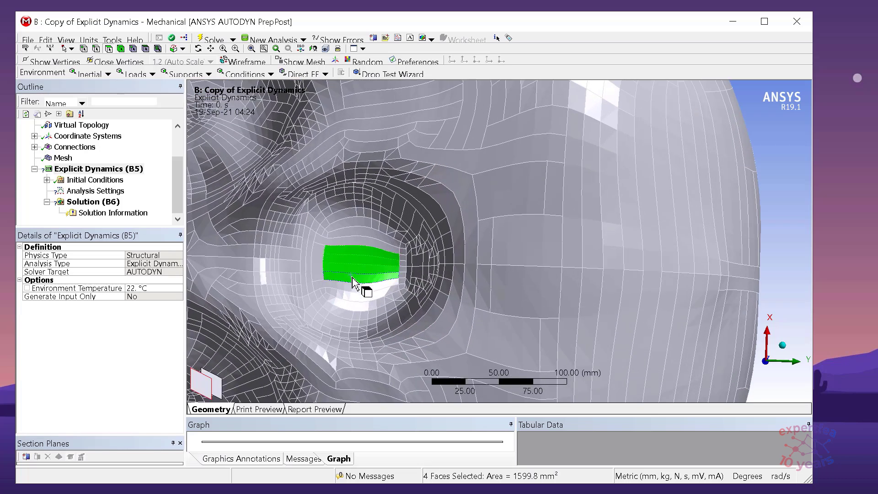
Extend the face selection in the skull's recess to adjacent faces five times.
{"action": "left_click", "coordinate": [183, 49]}
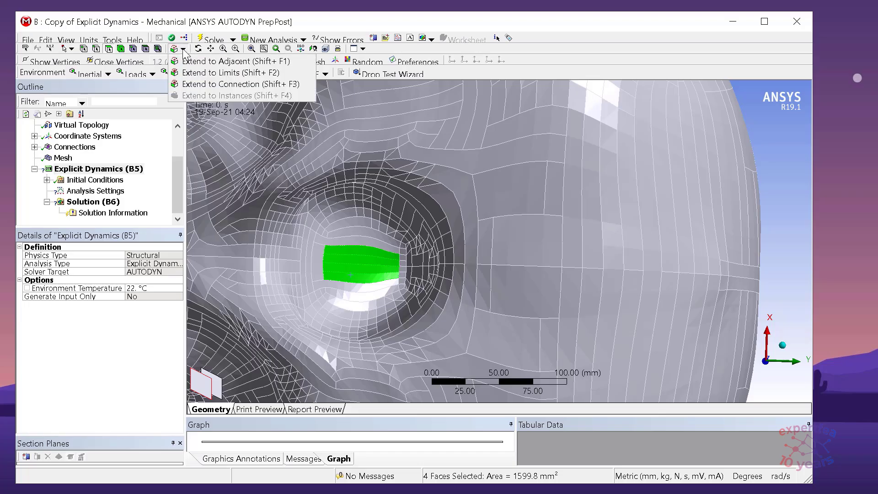
{"action": "left_click", "coordinate": [202, 61]}
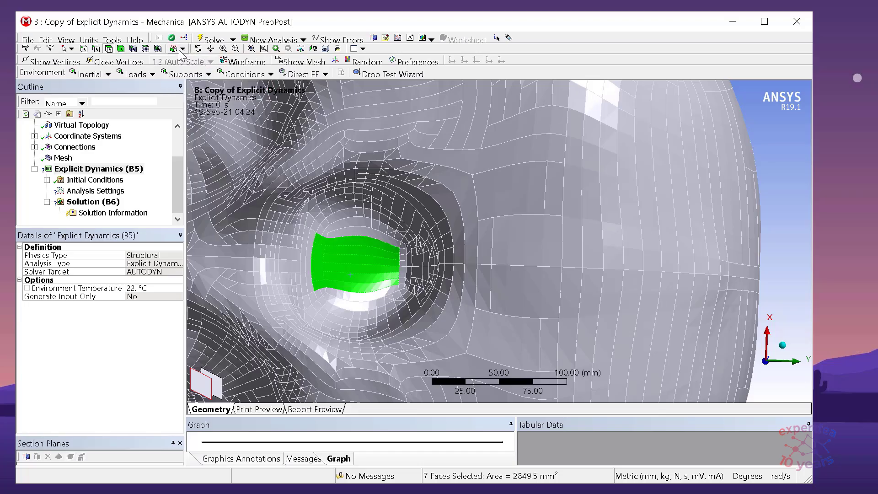
{"action": "left_click", "coordinate": [183, 49]}
{"action": "left_click", "coordinate": [202, 62]}
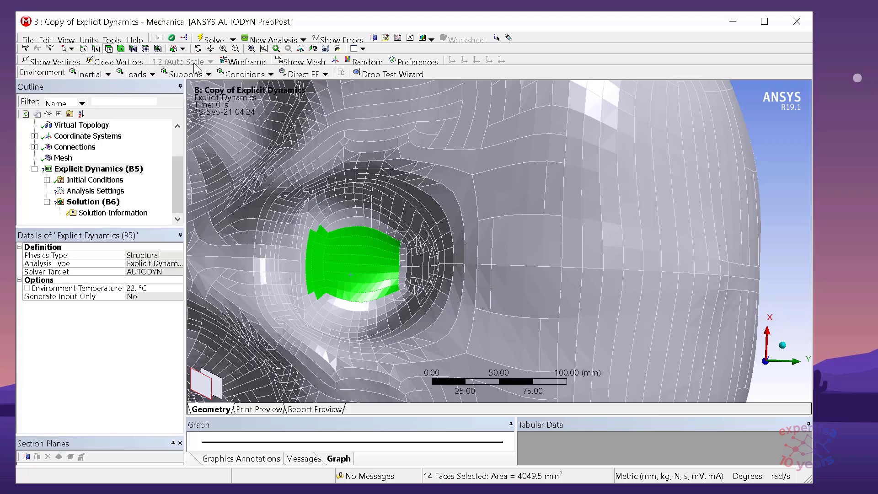
{"action": "left_click", "coordinate": [182, 48]}
{"action": "left_click", "coordinate": [201, 61]}
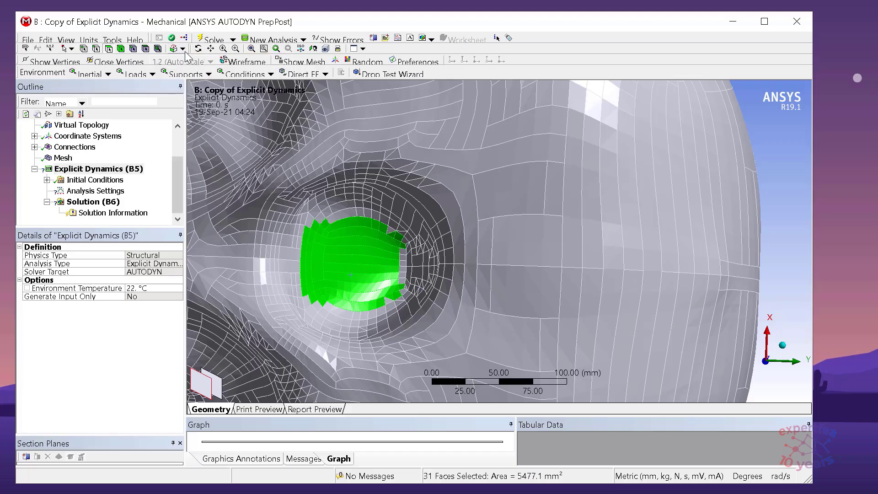
{"action": "left_click", "coordinate": [183, 49]}
{"action": "left_click", "coordinate": [201, 61]}
{"action": "left_click", "coordinate": [183, 50]}
{"action": "left_click", "coordinate": [201, 62]}
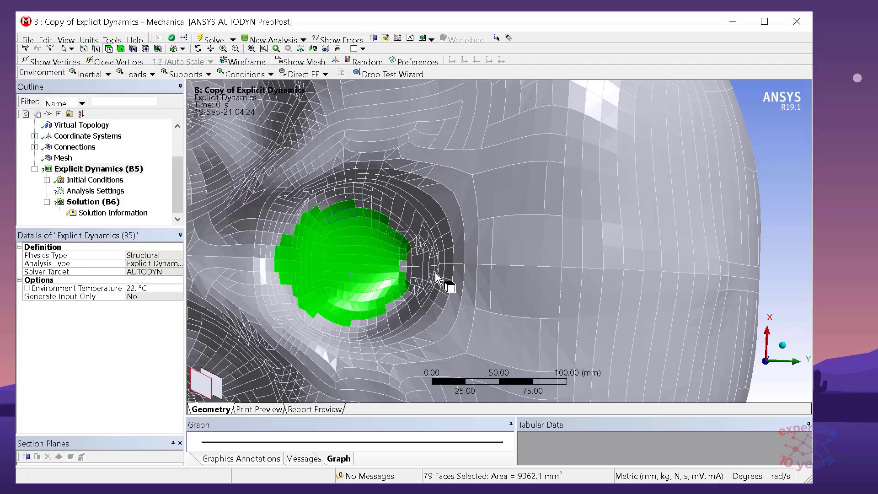
Add four more faces along the recess's edge to the selection and apply a fixed support to all selected faces.
{"action": "left_click", "coordinate": [409, 274], "text": "ctrl"}
{"action": "left_click", "coordinate": [411, 278], "text": "ctrl"}
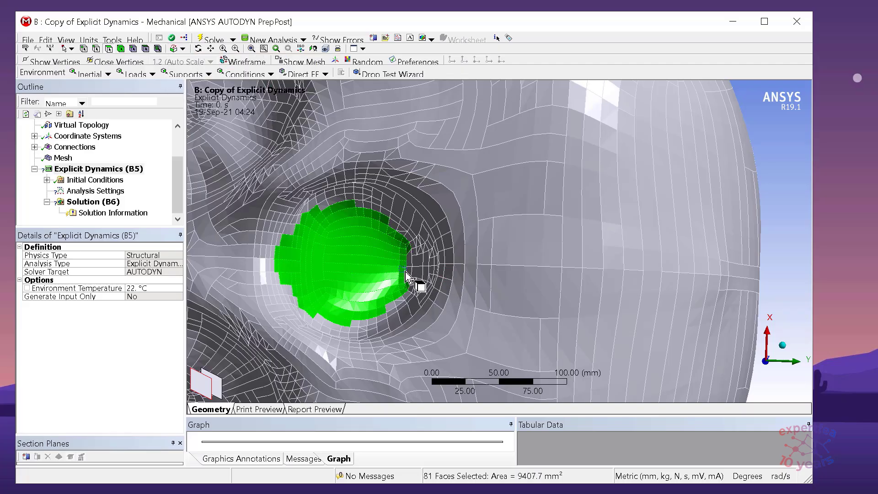
{"action": "mouse_move", "coordinate": [454, 275]}
{"action": "middle_mouse_down"}
{"action": "mouse_move", "coordinate": [465, 274]}
{"action": "mouse_move", "coordinate": [455, 272]}
{"action": "middle_mouse_up"}
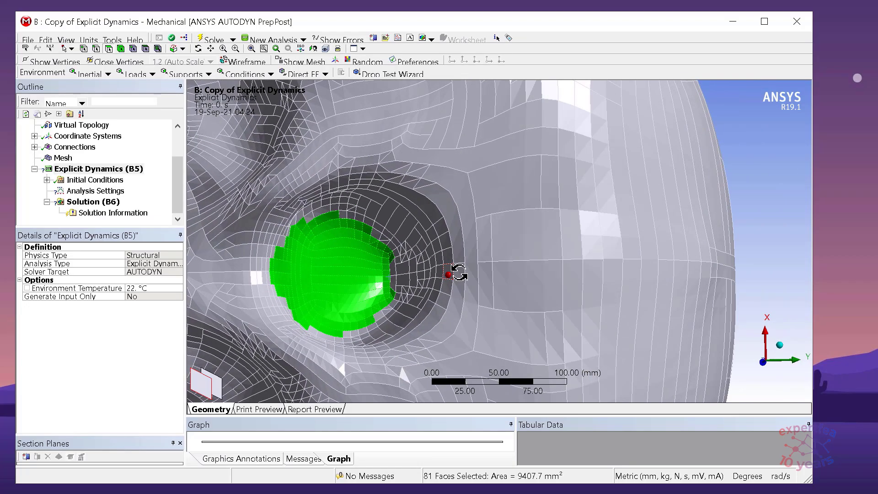
{"action": "left_click", "coordinate": [407, 288], "text": "ctrl"}
{"action": "left_click", "coordinate": [403, 300], "text": "ctrl"}
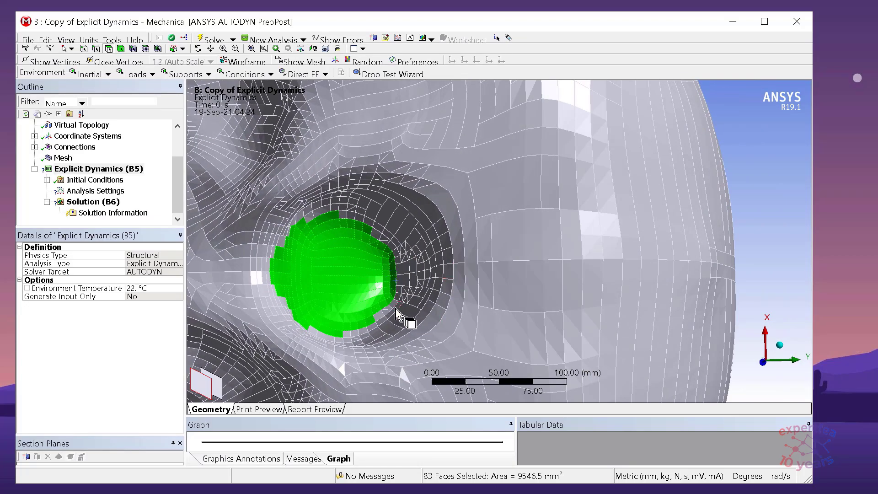
{"action": "scroll", "coordinate": [494, 251], "scroll_direction": "down", "scroll_amount": 3}
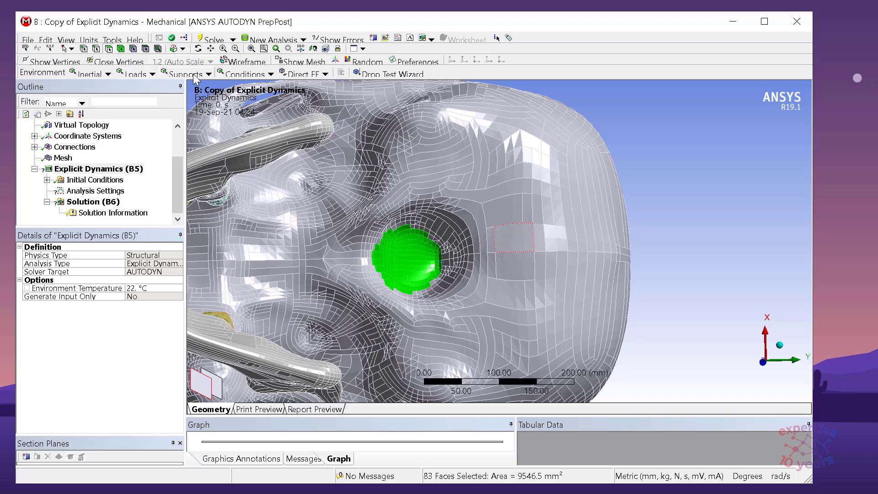
{"action": "left_click", "coordinate": [194, 76]}
{"action": "left_click", "coordinate": [201, 88]}
Insert a joint load in the Explicit Dynamics environment and assign it to the lower jaw's ground revolute joint.
{"action": "middle_click_drag", "start_coordinate": [549, 261], "coordinate": [485, 267]}
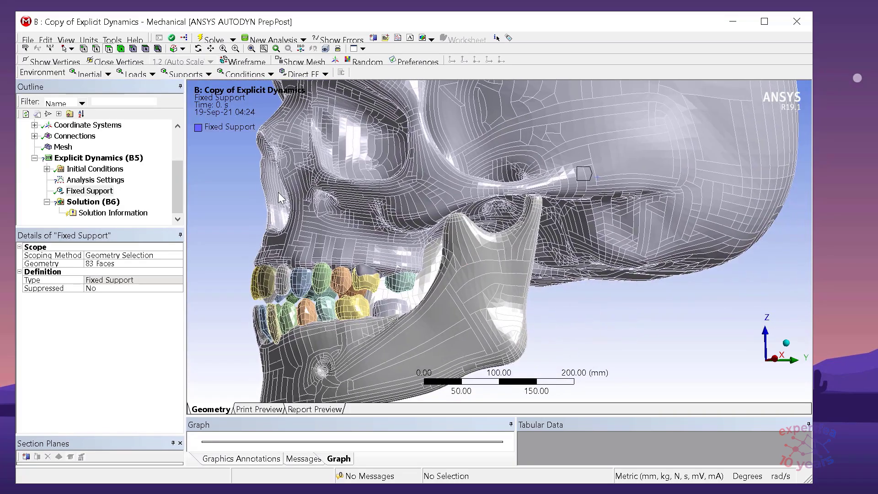
{"action": "left_click", "coordinate": [76, 159]}
{"action": "left_click", "coordinate": [143, 75]}
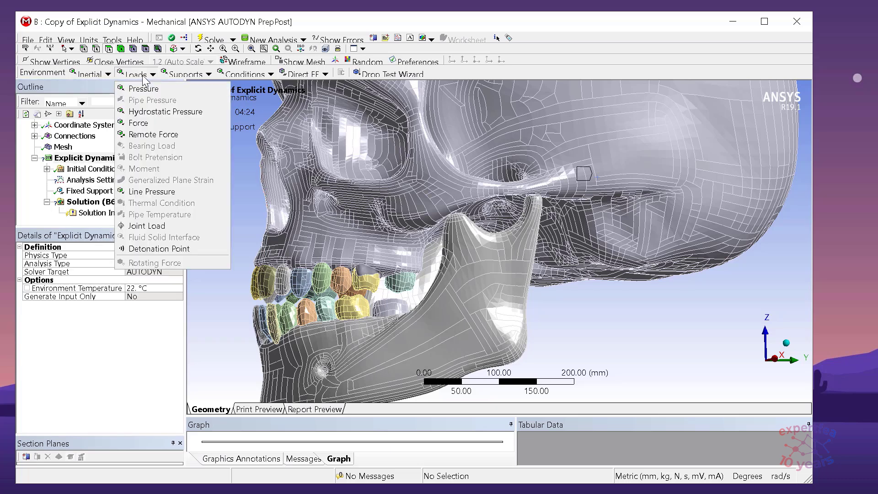
{"action": "left_click", "coordinate": [147, 225]}
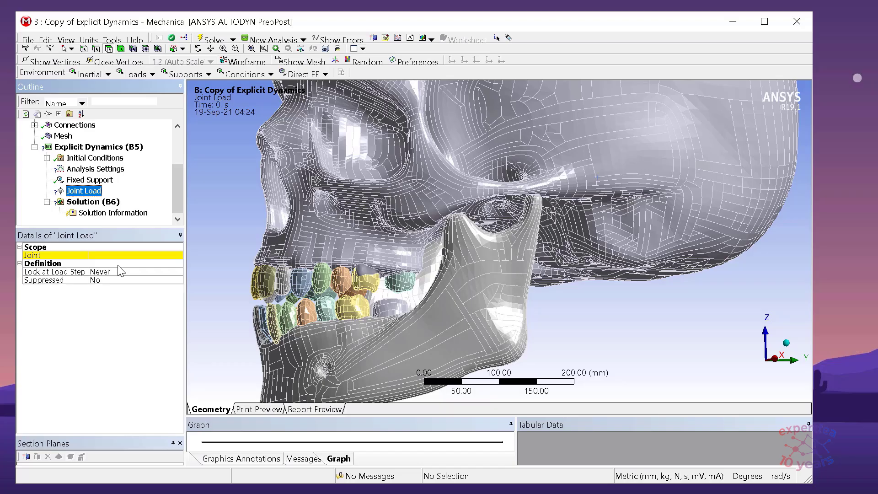
{"action": "left_click", "coordinate": [112, 256]}
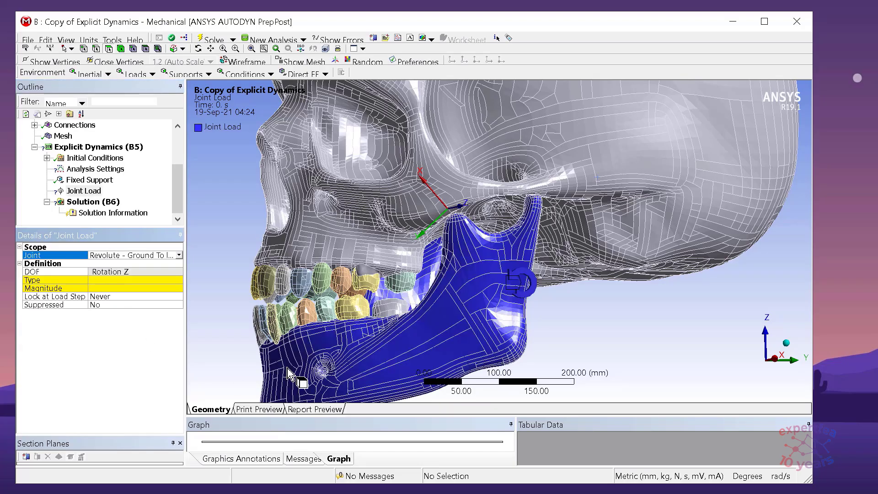
Set the joint load's type to Rotation with a tabular magnitude and enlarge the area showing its graph and table.
{"action": "scroll", "coordinate": [503, 257], "scroll_direction": "down", "scroll_amount": 1}
{"action": "middle_click_drag", "start_coordinate": [508, 257], "coordinate": [535, 311]}
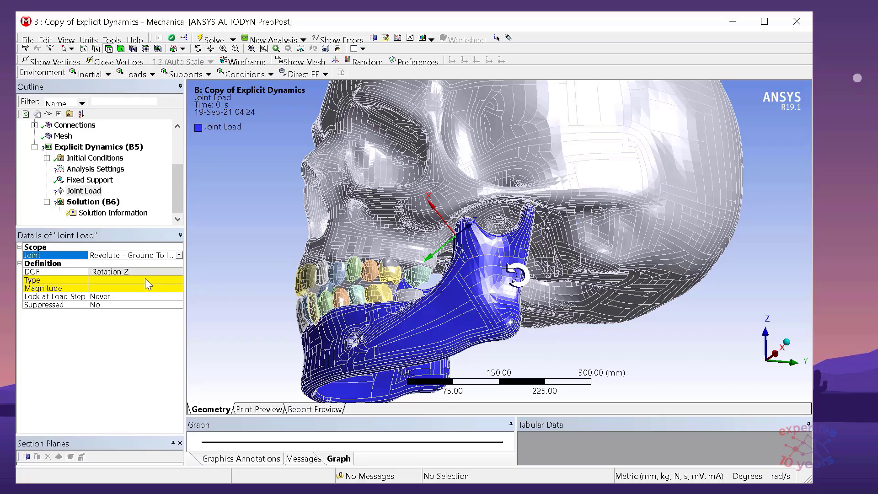
{"action": "left_click", "coordinate": [181, 280]}
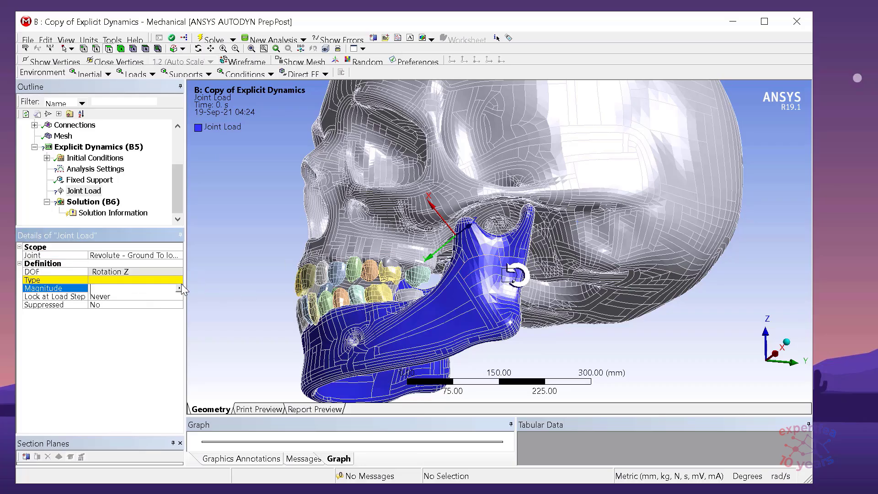
{"action": "left_click", "coordinate": [178, 280]}
{"action": "left_click", "coordinate": [134, 290]}
{"action": "left_click", "coordinate": [181, 290]}
{"action": "left_click", "coordinate": [179, 288]}
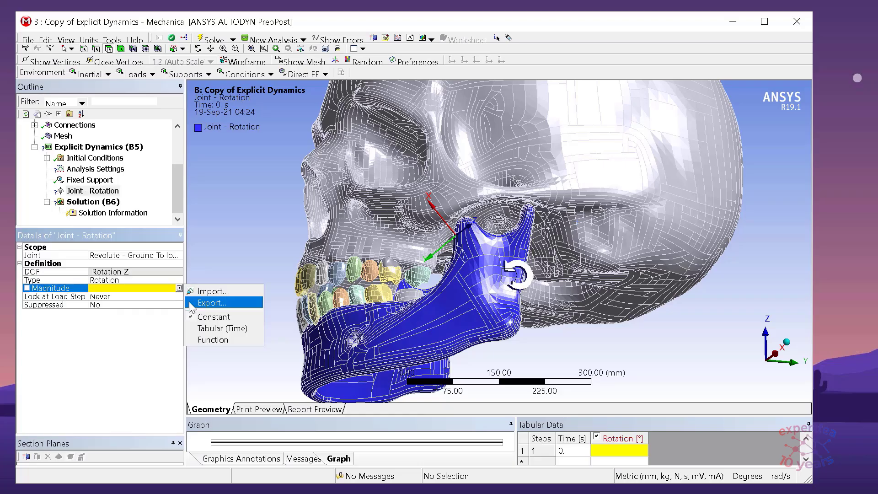
{"action": "left_click", "coordinate": [214, 314]}
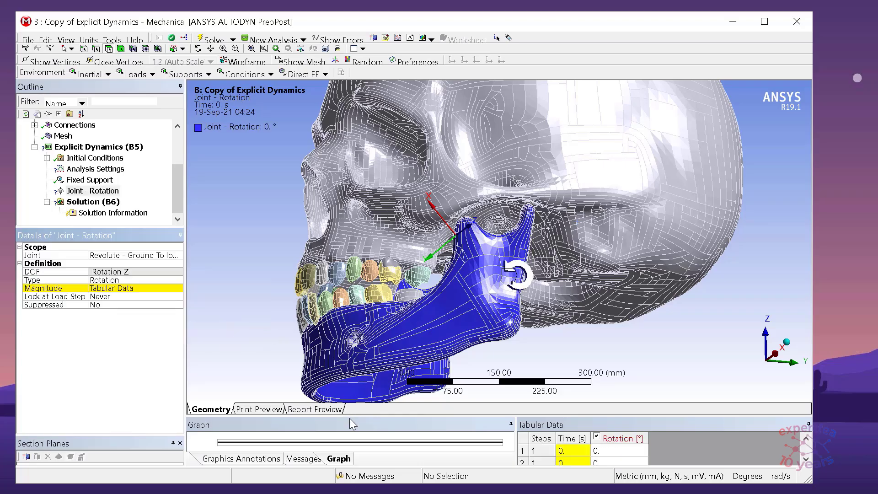
{"action": "left_click_drag", "start_coordinate": [347, 415], "coordinate": [348, 378]}
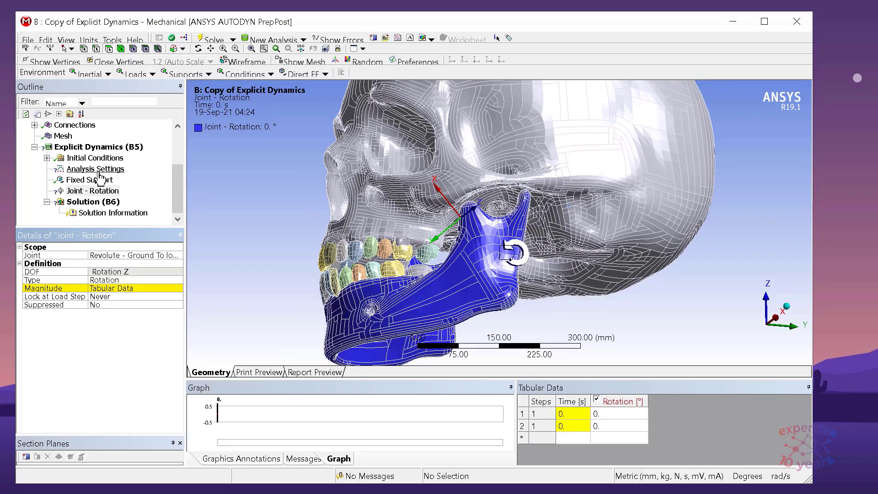
Set the end time in the analysis settings to 0.001 s.
{"action": "left_click", "coordinate": [96, 169]}
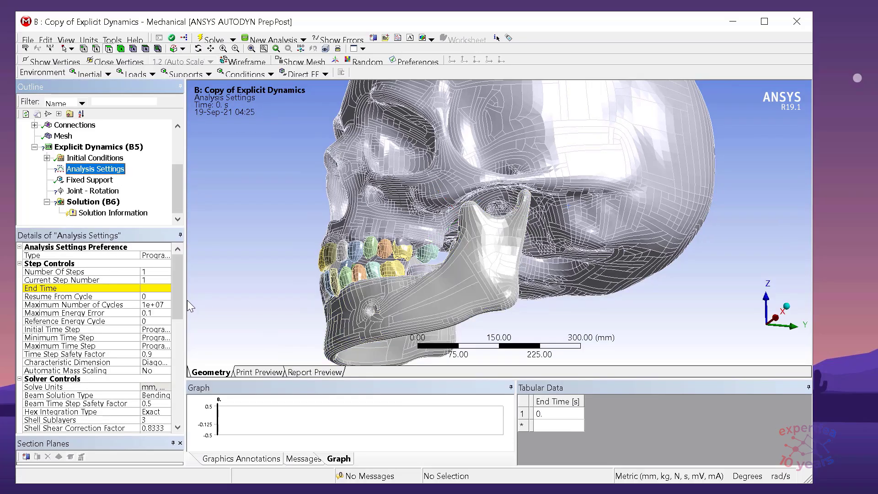
{"action": "left_click_drag", "start_coordinate": [185, 299], "coordinate": [196, 292]}
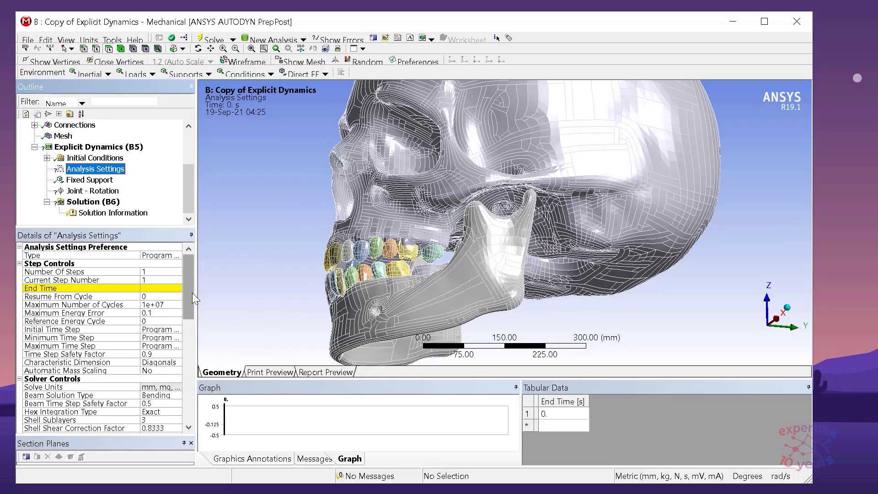
{"action": "left_click", "coordinate": [156, 288]}
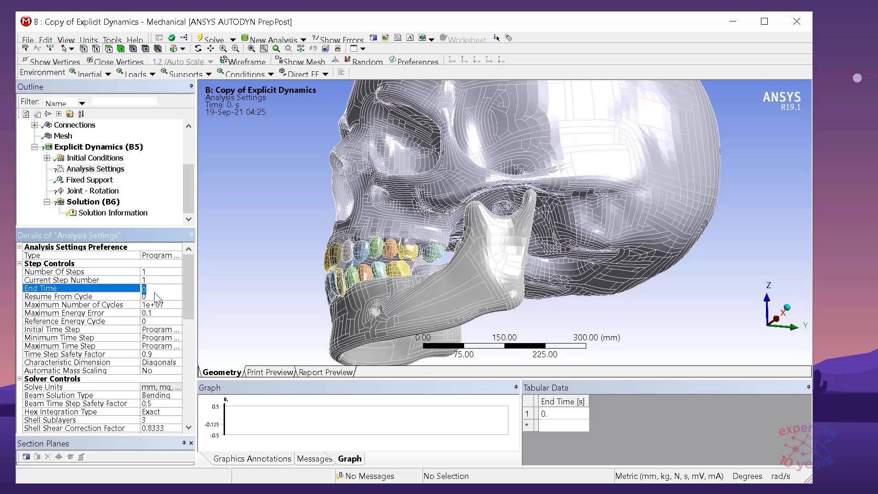
{"action": "type", "text": ".001"}
{"action": "key", "text": "Return"}
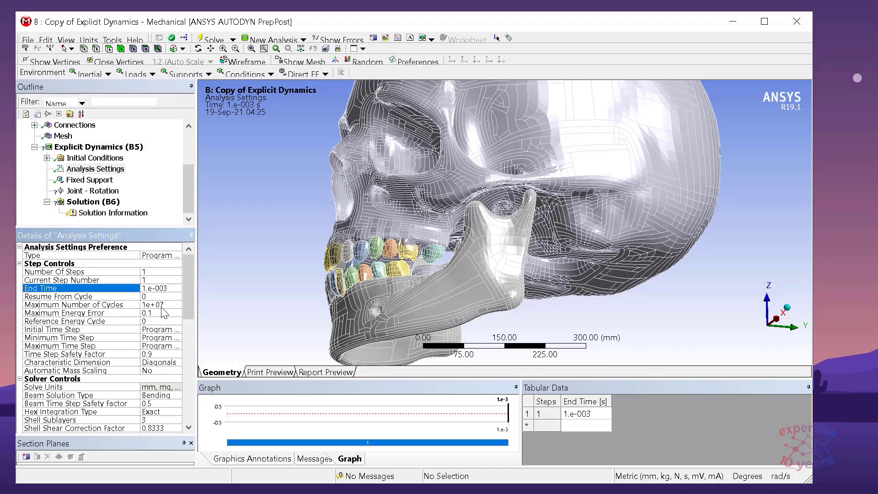
Delete the duplicate zero-time row from the joint rotation's table.
{"action": "left_click", "coordinate": [93, 191]}
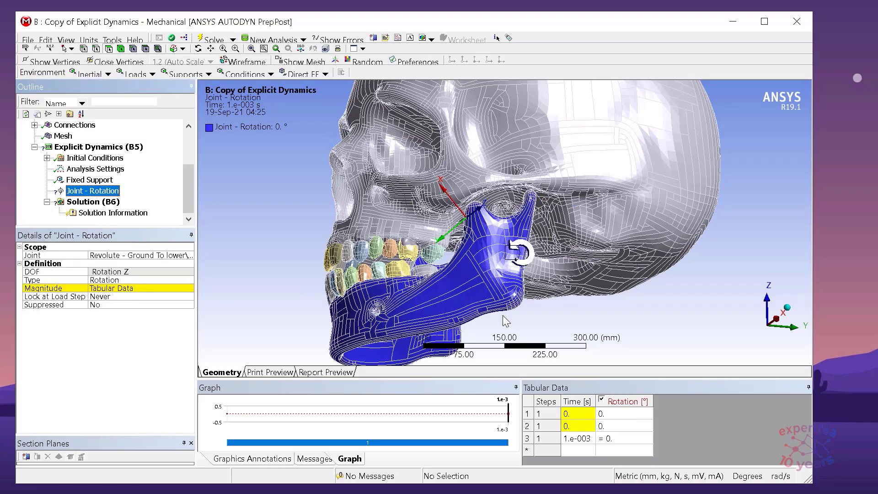
{"action": "left_click", "coordinate": [527, 425]}
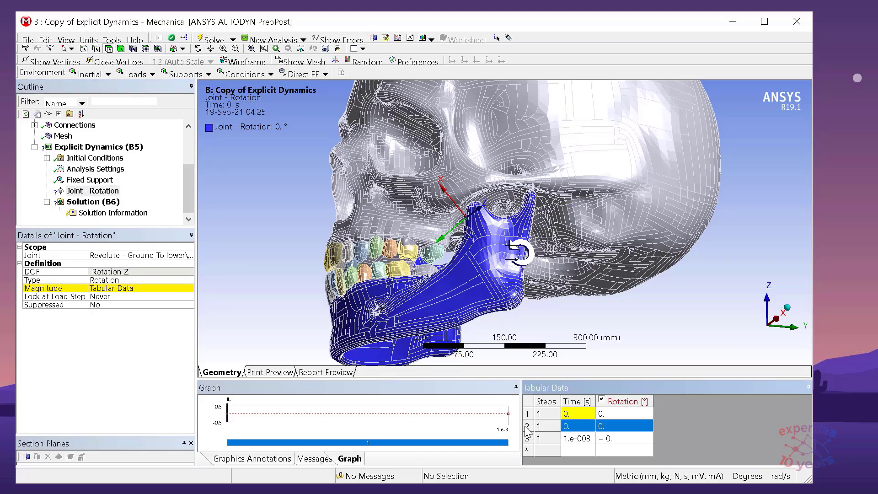
{"action": "right_click", "coordinate": [527, 427]}
{"action": "left_click", "coordinate": [550, 469]}
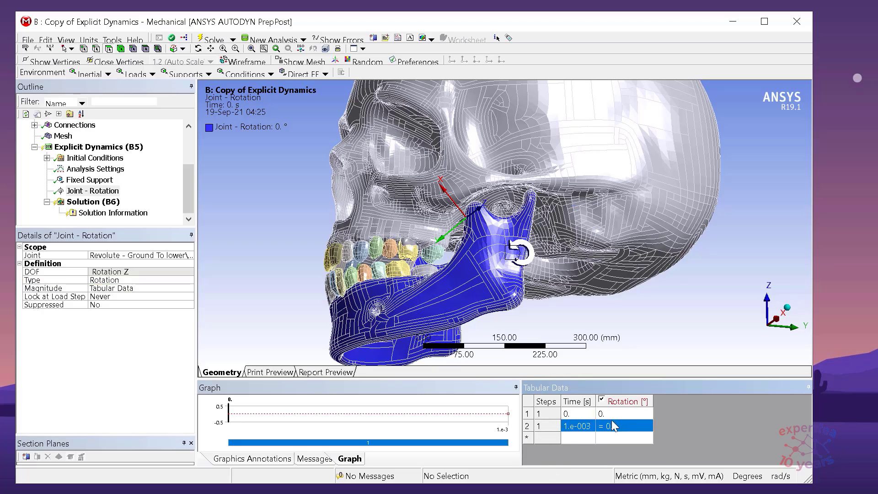
Set the lower jaw's joint rotation to -5° at 0.001 s in the load table.
{"action": "left_click", "coordinate": [614, 427]}
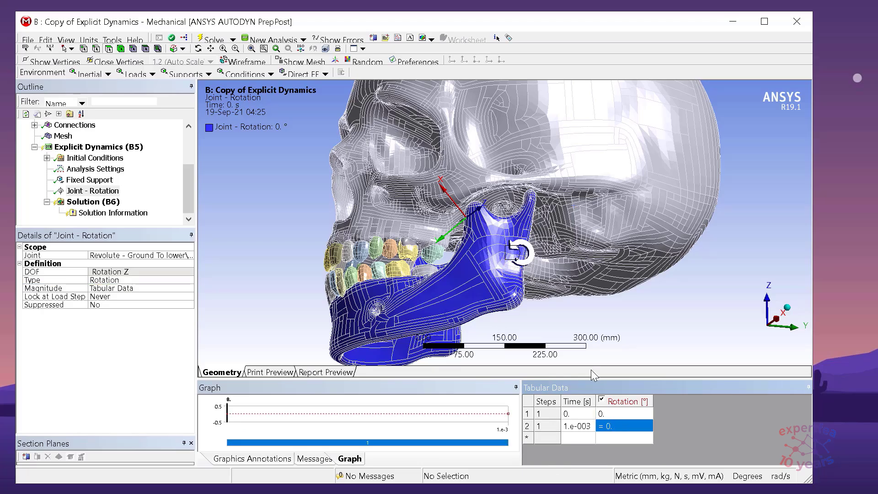
{"action": "middle_click_drag", "start_coordinate": [514, 269], "coordinate": [528, 249], "text": "ctrl"}
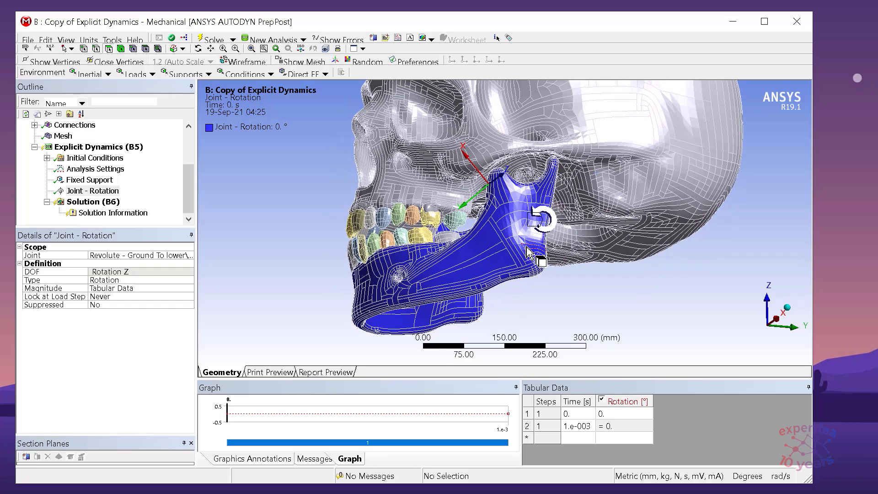
{"action": "mouse_move", "coordinate": [442, 234]}
{"action": "middle_mouse_down"}
{"action": "mouse_move", "coordinate": [412, 227]}
{"action": "mouse_move", "coordinate": [430, 227]}
{"action": "middle_mouse_up"}
{"action": "scroll", "coordinate": [434, 230], "scroll_direction": "up", "scroll_amount": 3}
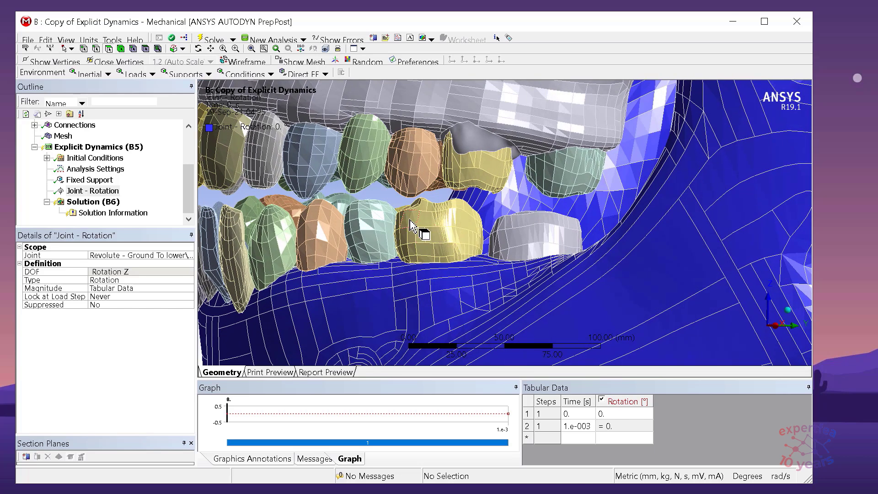
{"action": "scroll", "coordinate": [402, 216], "scroll_direction": "down", "scroll_amount": 2}
{"action": "middle_click_drag", "start_coordinate": [581, 218], "coordinate": [428, 246], "text": "ctrl"}
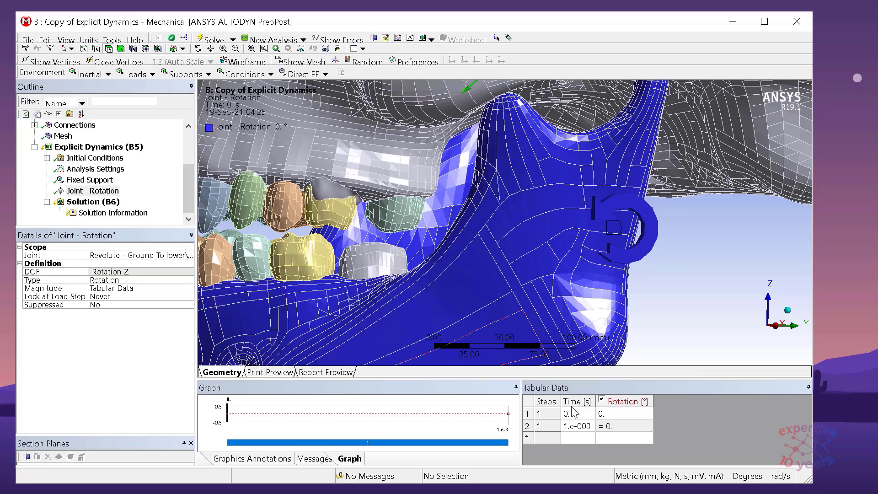
{"action": "double_click", "coordinate": [621, 427]}
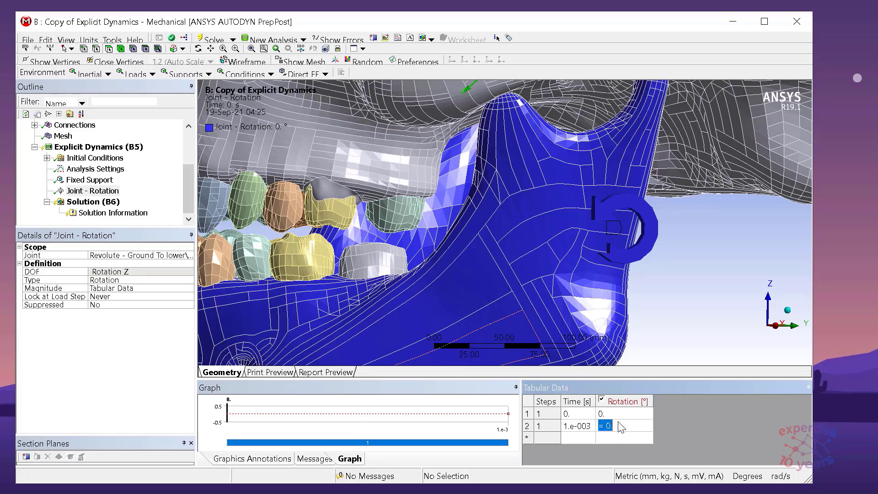
{"action": "type", "text": "-5"}
{"action": "key", "text": "Return"}
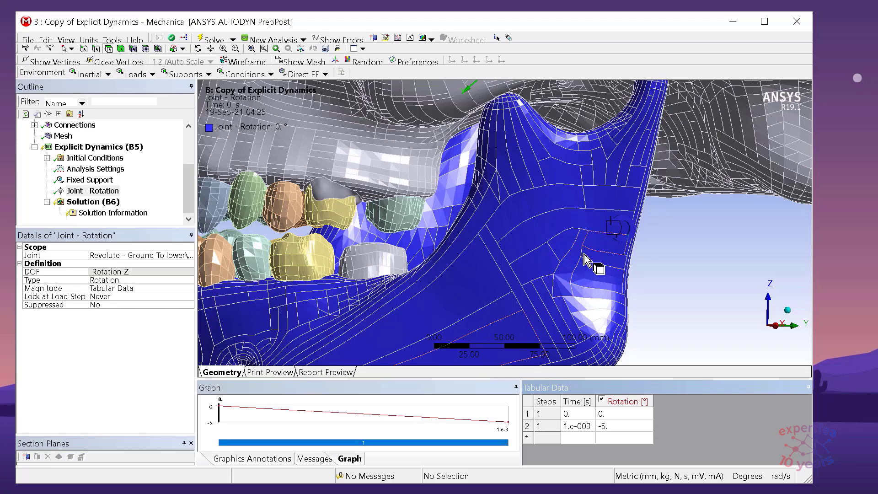
{"action": "left_click", "coordinate": [613, 427]}
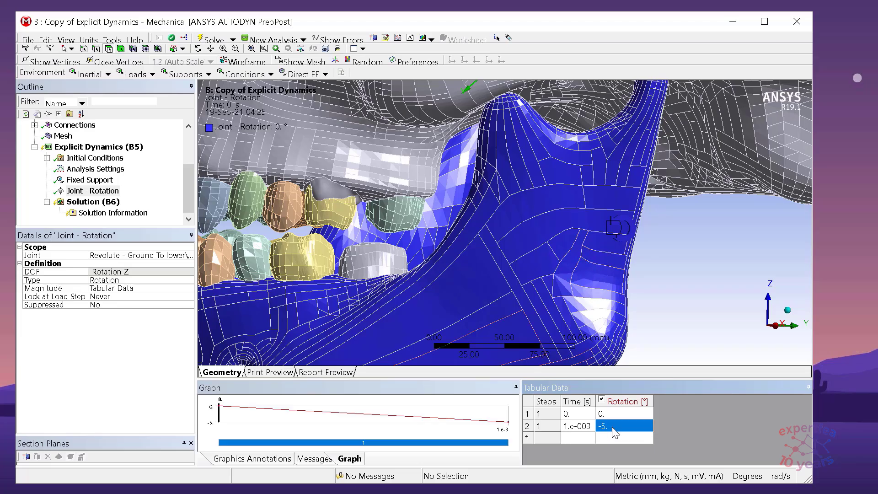
{"action": "left_click", "coordinate": [549, 426]}
{"action": "scroll", "coordinate": [618, 250], "scroll_direction": "up", "scroll_amount": 2}
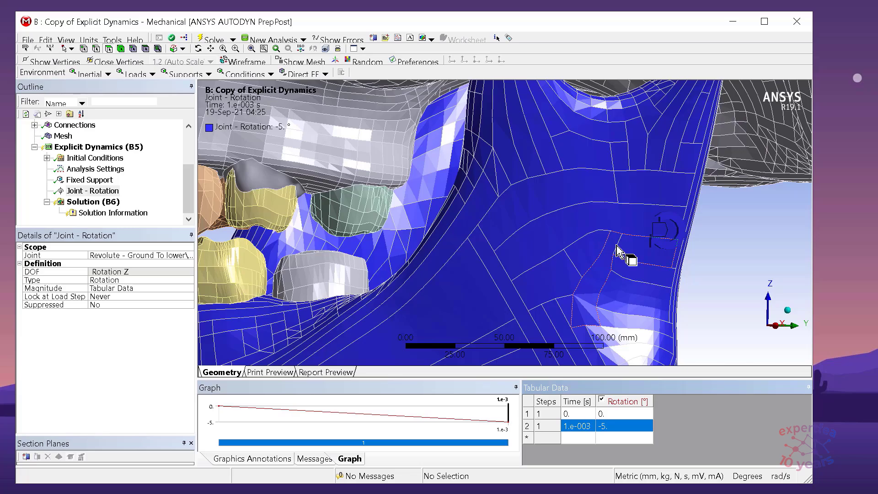
{"action": "scroll", "coordinate": [612, 231], "scroll_direction": "down", "scroll_amount": 2}
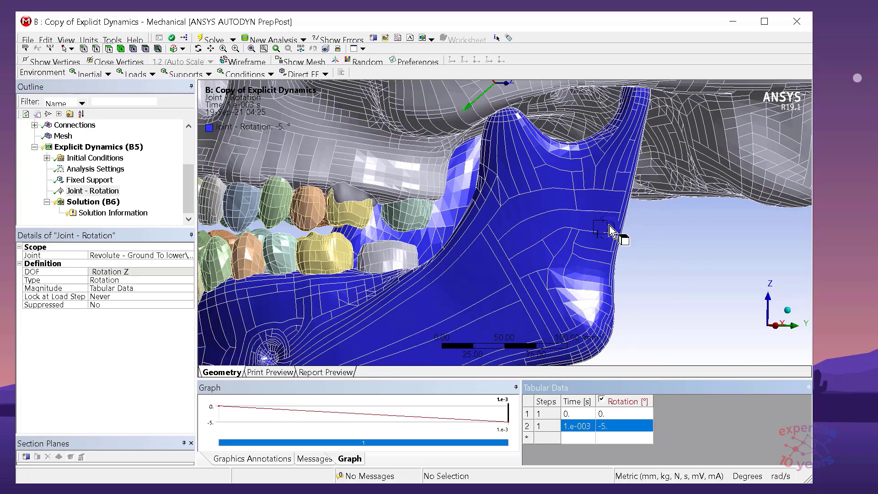
{"action": "scroll", "coordinate": [612, 231], "scroll_direction": "down", "scroll_amount": 2}
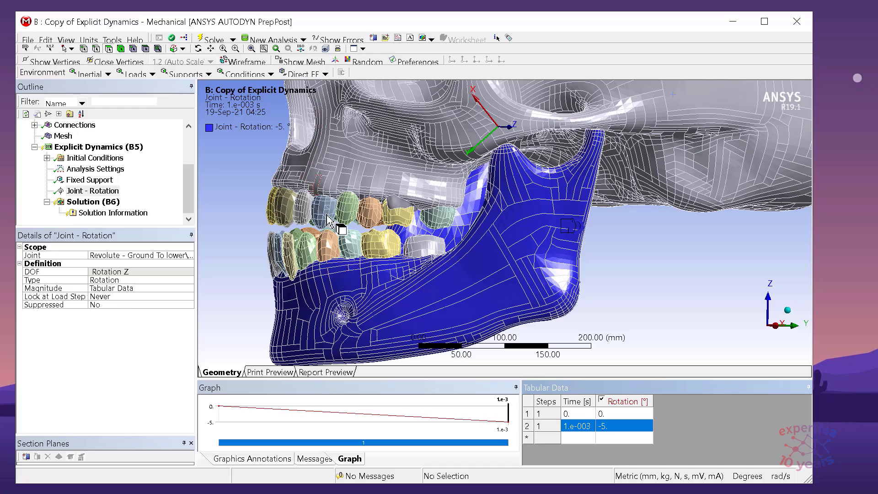
Add Total Deformation and Equivalent (von-Mises) Stress results to the explicit dynamics solution.
{"action": "left_click", "coordinate": [92, 204]}
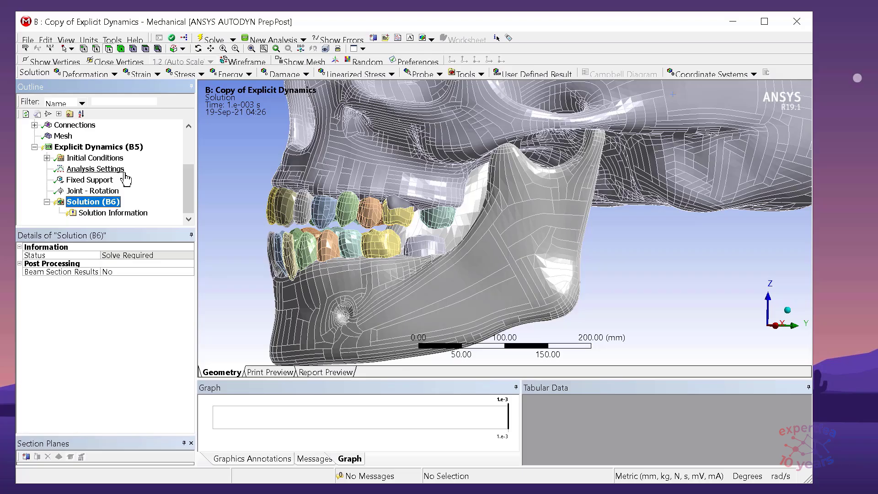
{"action": "left_click", "coordinate": [85, 73]}
{"action": "left_click", "coordinate": [74, 89]}
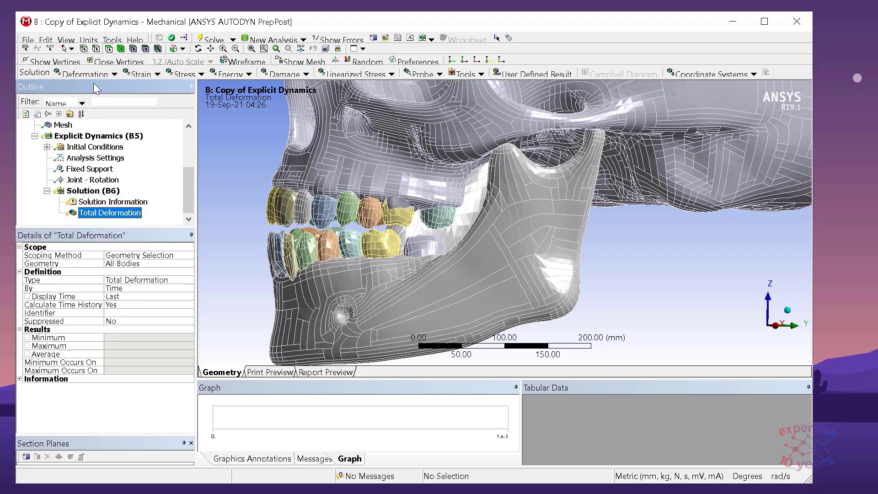
{"action": "left_click", "coordinate": [185, 74]}
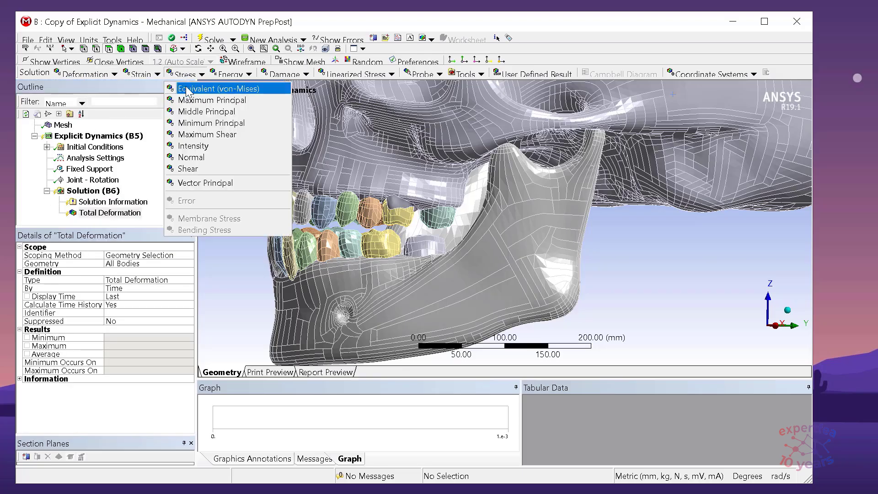
{"action": "left_click", "coordinate": [201, 88]}
Insert a deformation plot tracker and a stress plot tracker under Solution Information.
{"action": "left_click", "coordinate": [124, 196]}
{"action": "right_click", "coordinate": [124, 190]}
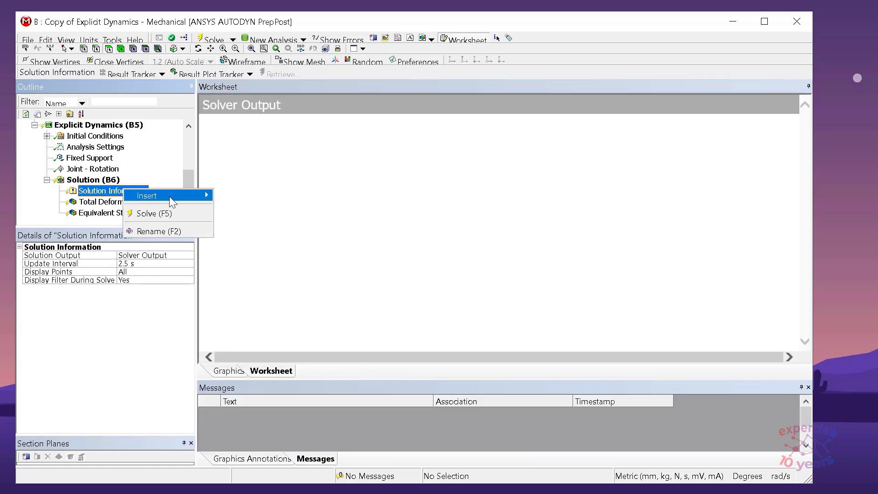
{"action": "mouse_move", "coordinate": [169, 196]}
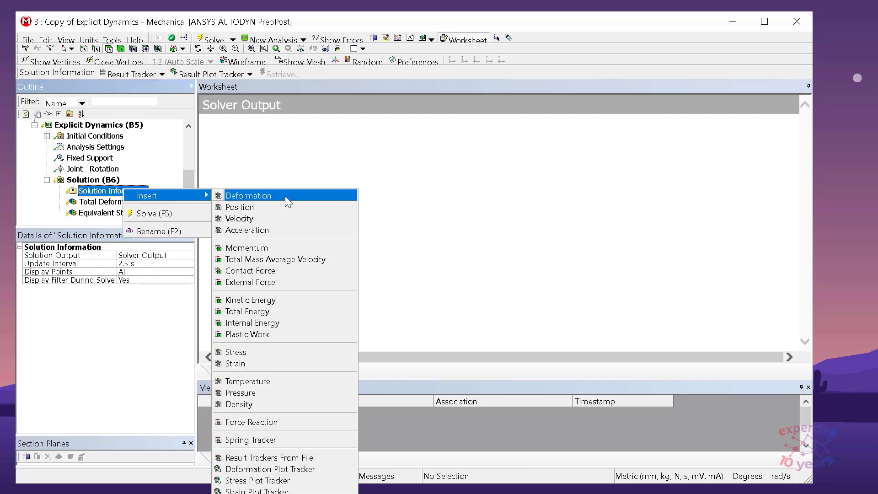
{"action": "left_click", "coordinate": [296, 473]}
{"action": "left_click", "coordinate": [128, 191]}
{"action": "right_click", "coordinate": [129, 194]}
{"action": "mouse_move", "coordinate": [169, 200]}
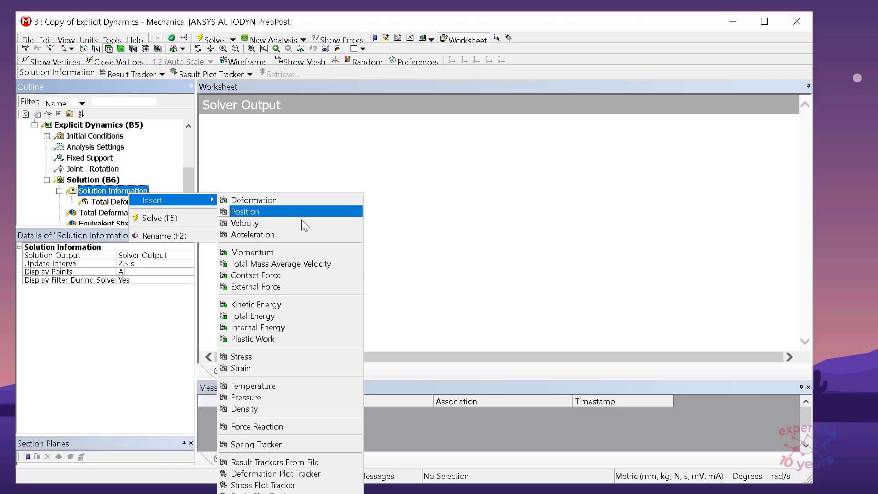
{"action": "left_click", "coordinate": [298, 473]}
Switch the Total Deformation and Equivalent Stress plot trackers to automatic mode and enlarge the outline area to show all results.
{"action": "left_click", "coordinate": [122, 208]}
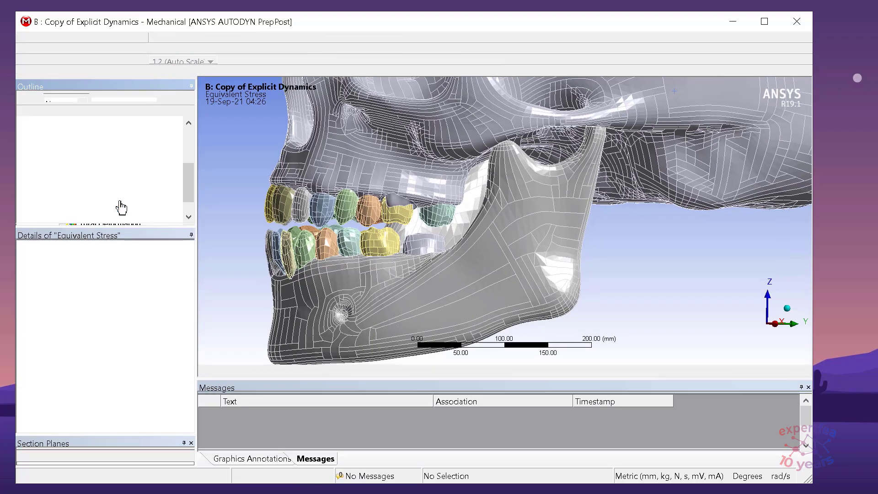
{"action": "left_click", "coordinate": [120, 198], "text": "ctrl"}
{"action": "right_click", "coordinate": [120, 201]}
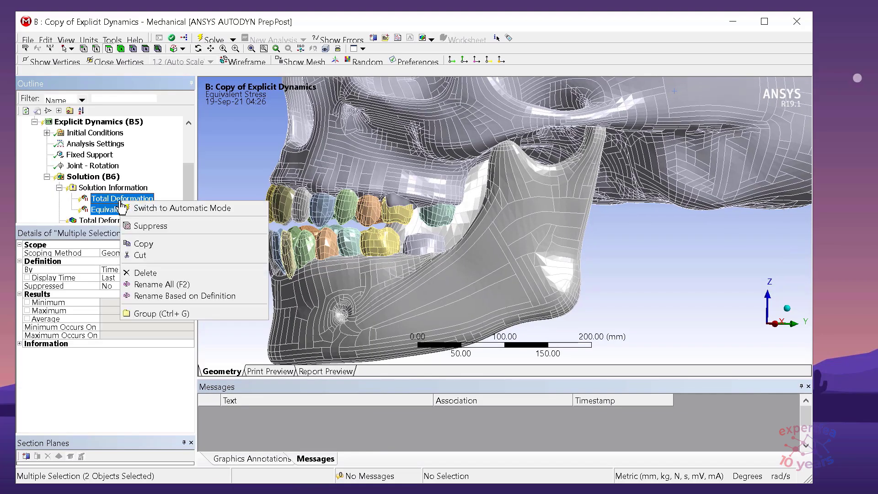
{"action": "left_click", "coordinate": [185, 208]}
{"action": "left_click", "coordinate": [104, 198]}
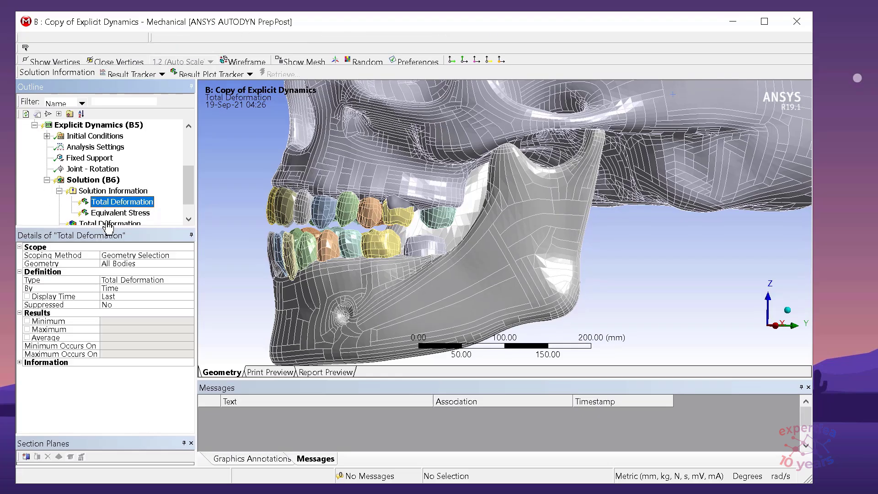
{"action": "left_click", "coordinate": [120, 213]}
{"action": "left_click_drag", "start_coordinate": [133, 226], "coordinate": [133, 246]}
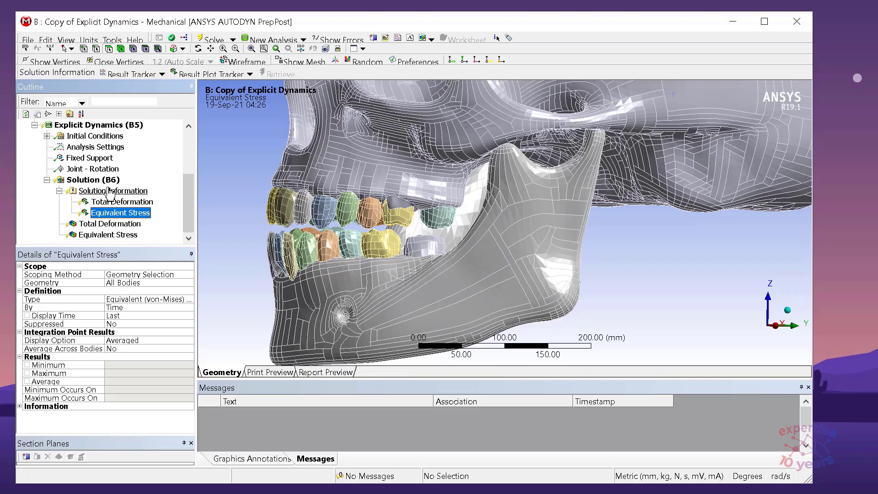
Check the core count in the advanced solve process settings, then close them without changes.
{"action": "left_click", "coordinate": [112, 41]}
{"action": "left_click", "coordinate": [152, 81]}
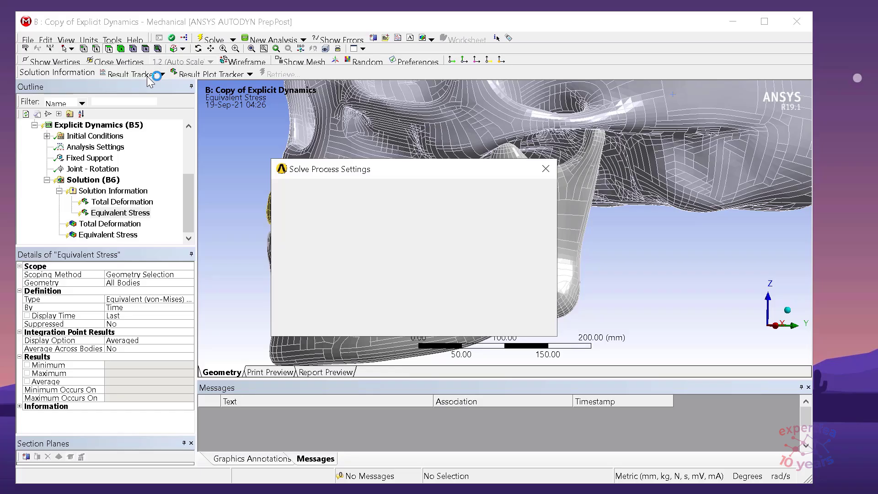
{"action": "left_click", "coordinate": [383, 287]}
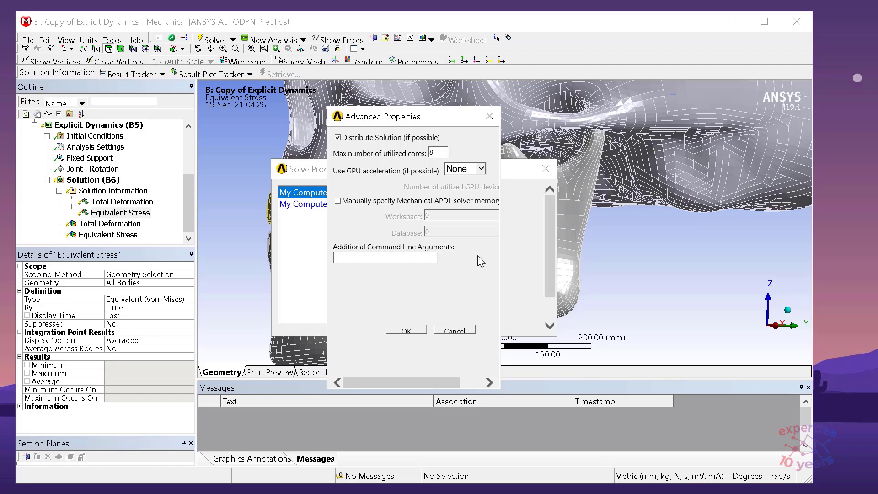
{"action": "left_click", "coordinate": [471, 332]}
{"action": "scroll", "coordinate": [550, 281], "scroll_direction": "down", "scroll_amount": 2}
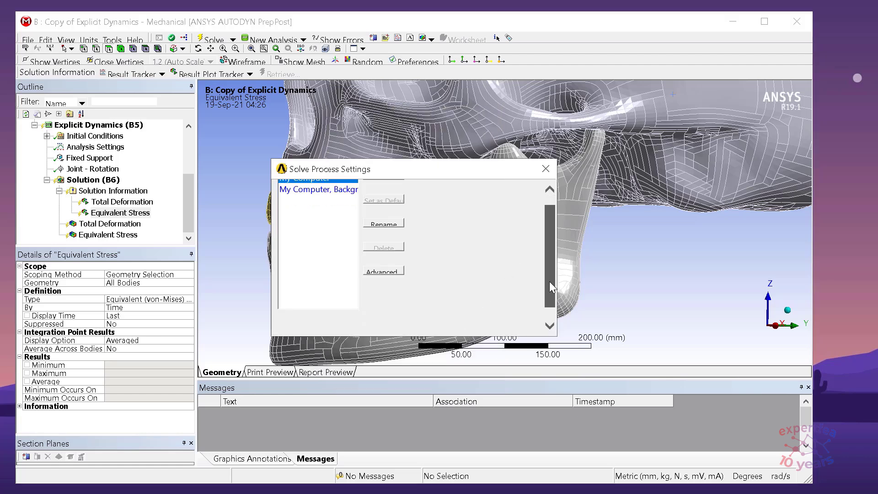
{"action": "left_click", "coordinate": [433, 327]}
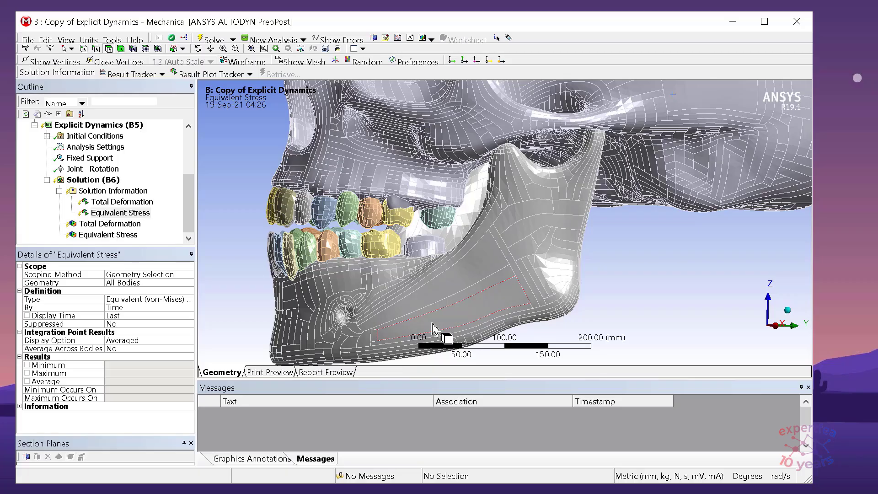
Solve the explicit dynamics analysis and follow the solver output, moving the progress window clear of the text.
{"action": "mouse_move", "coordinate": [185, 200]}
{"action": "left_mouse_down"}
{"action": "mouse_move", "coordinate": [193, 208]}
{"action": "mouse_move", "coordinate": [188, 193]}
{"action": "mouse_move", "coordinate": [196, 210]}
{"action": "mouse_move", "coordinate": [194, 203]}
{"action": "left_mouse_up"}
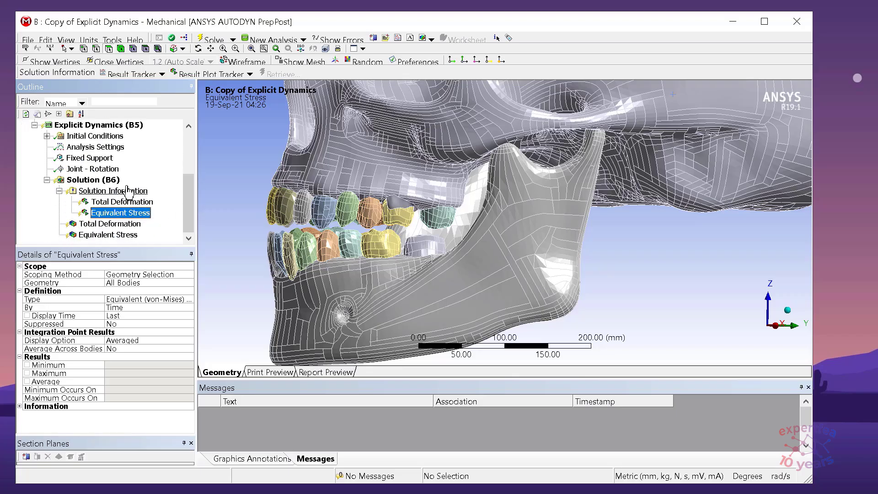
{"action": "left_click", "coordinate": [210, 39]}
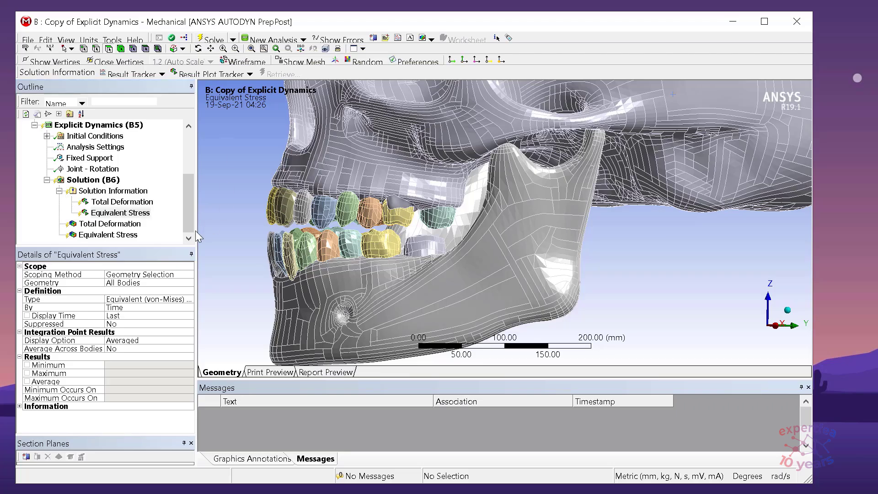
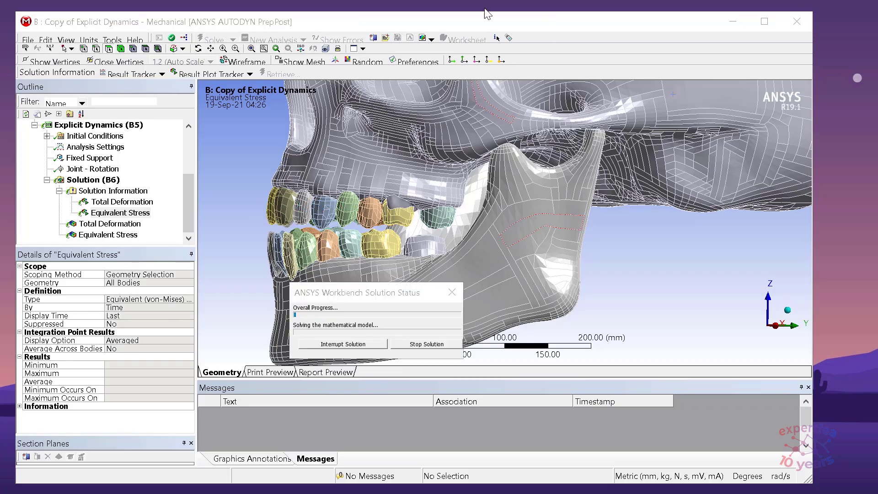
{"action": "left_click", "coordinate": [127, 192]}
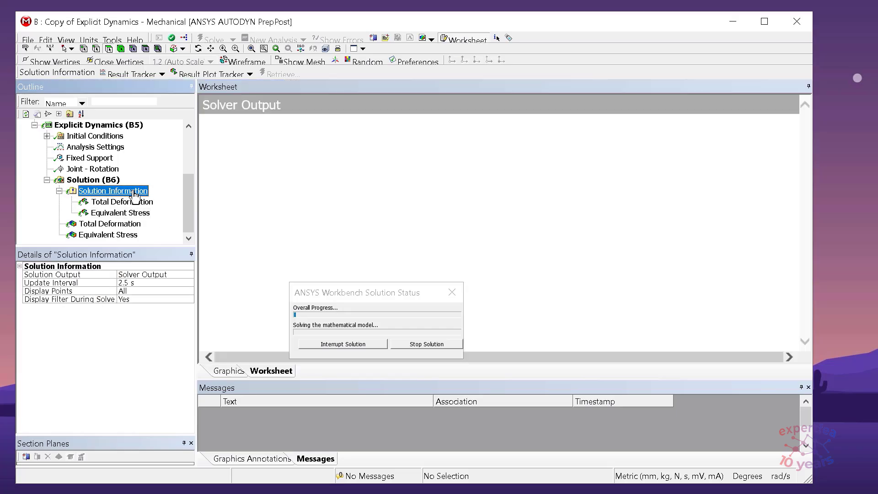
{"action": "left_click_drag", "start_coordinate": [393, 300], "coordinate": [183, 334]}
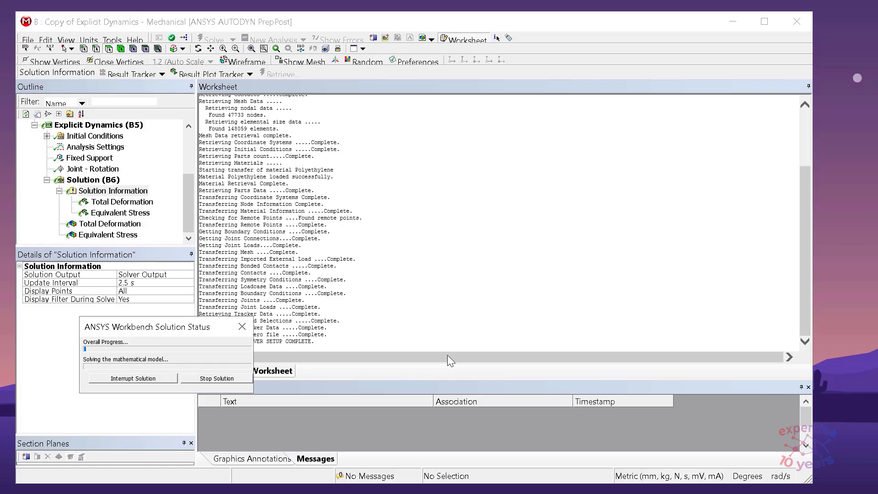
{"action": "left_click_drag", "start_coordinate": [197, 335], "coordinate": [156, 359]}
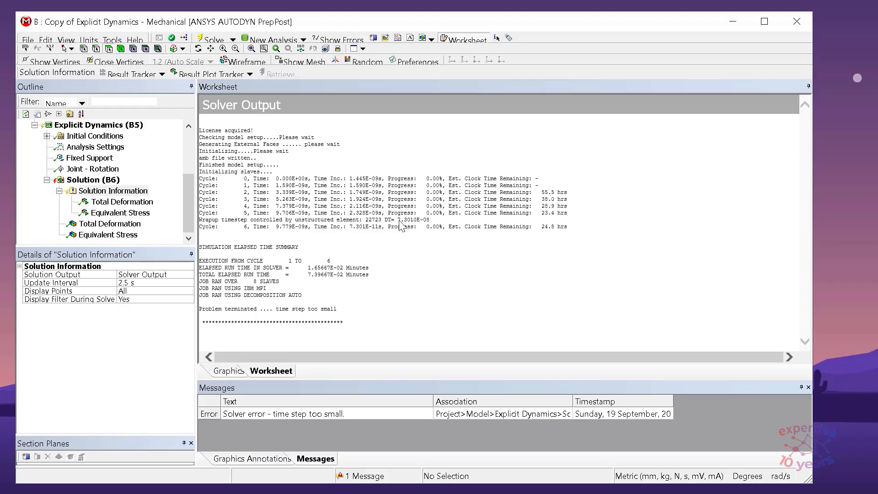
Select mesh element 22723, the one controlling the time step in the solver output, by its element ID.
{"action": "left_click_drag", "start_coordinate": [366, 220], "coordinate": [384, 225]}
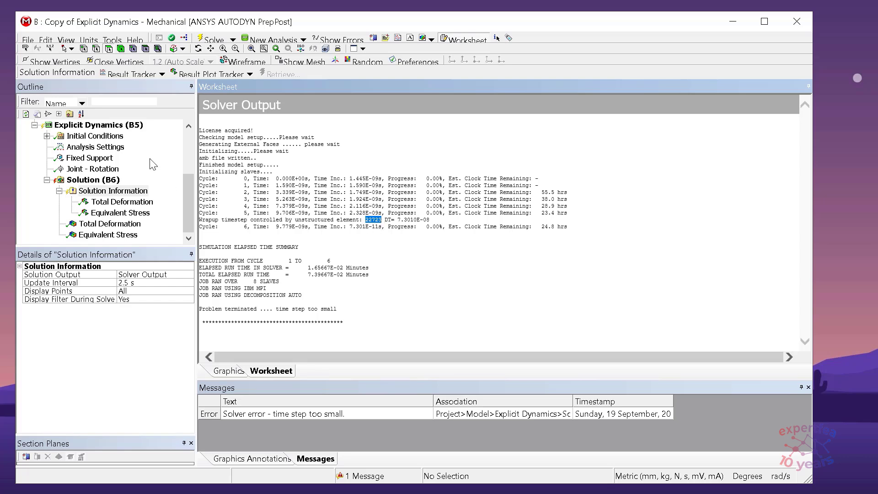
{"action": "left_click", "coordinate": [99, 125]}
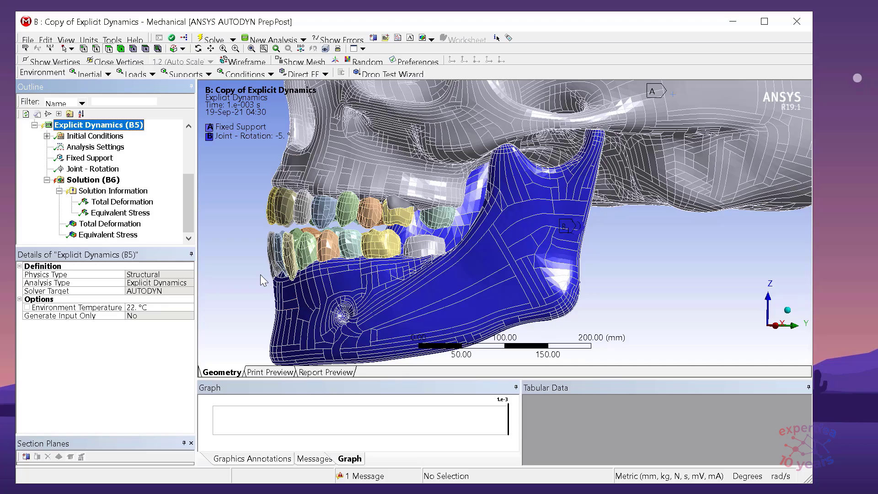
{"action": "right_click", "coordinate": [235, 254]}
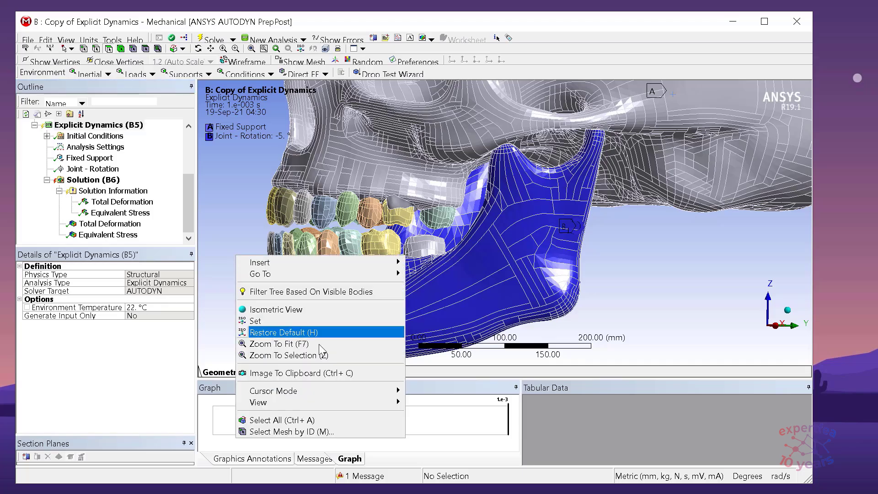
{"action": "left_click", "coordinate": [355, 431]}
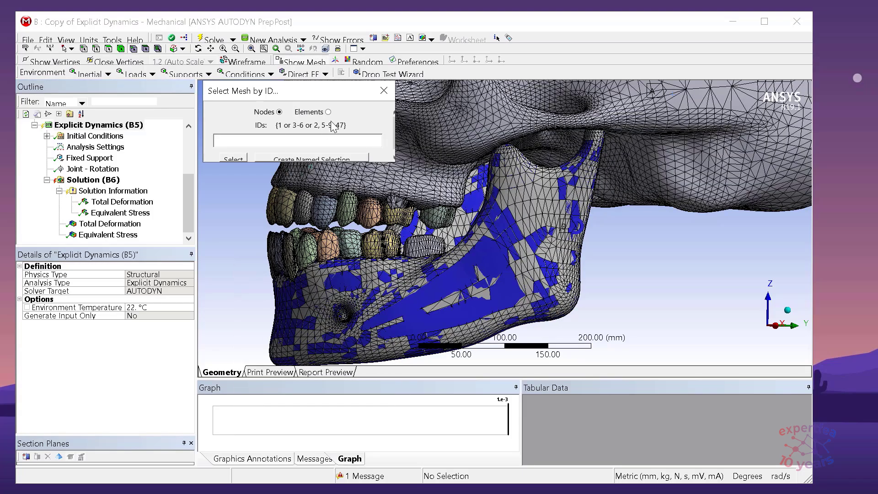
{"action": "left_click", "coordinate": [329, 113]}
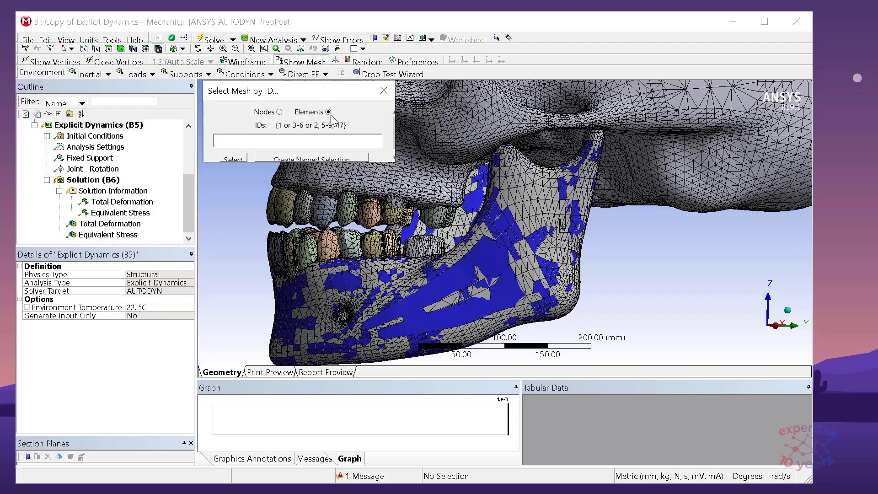
{"action": "left_click", "coordinate": [269, 141]}
{"action": "type", "text": "22723"}
{"action": "left_click", "coordinate": [237, 159]}
Examine where the selected element lies among the lower teeth and the jawbone mesh.
{"action": "middle_click_drag", "start_coordinate": [411, 275], "coordinate": [375, 275]}
{"action": "scroll", "coordinate": [453, 257], "scroll_direction": "up", "scroll_amount": 5}
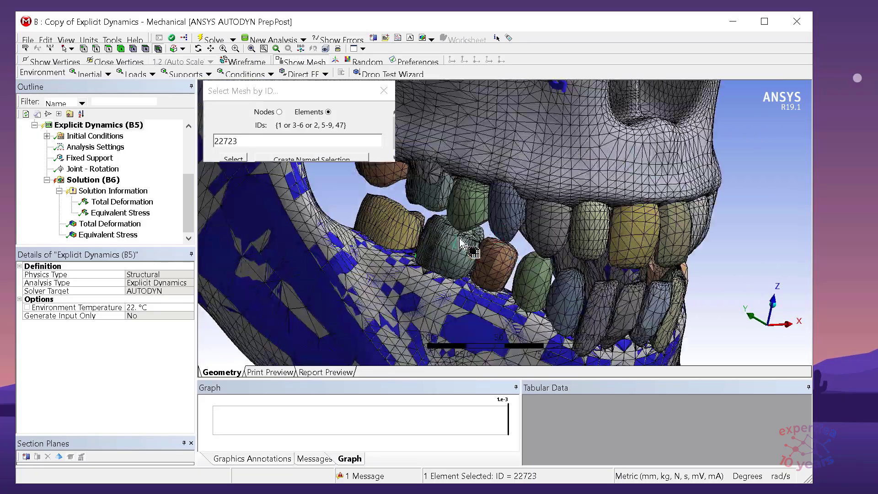
{"action": "middle_click_drag", "start_coordinate": [453, 257], "coordinate": [563, 254]}
{"action": "scroll", "coordinate": [490, 255], "scroll_direction": "up", "scroll_amount": 6}
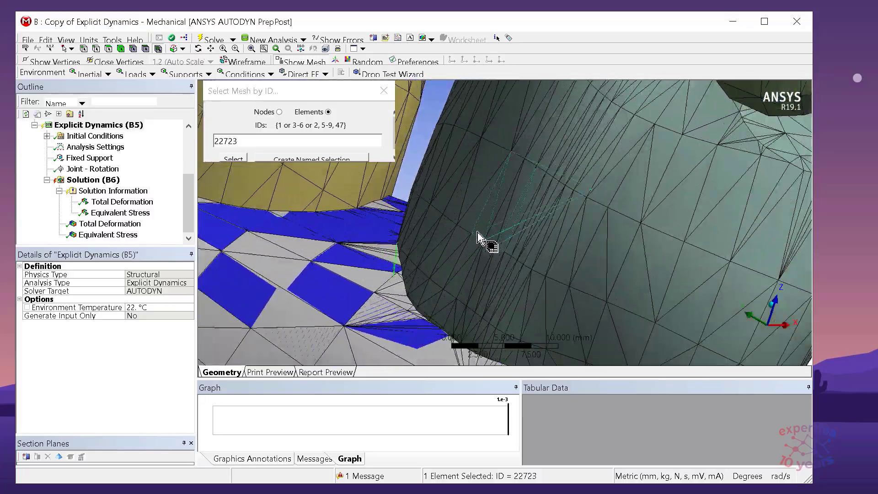
{"action": "scroll", "coordinate": [471, 229], "scroll_direction": "up", "scroll_amount": 2}
{"action": "middle_click_drag", "start_coordinate": [471, 248], "coordinate": [447, 240]}
{"action": "left_click", "coordinate": [387, 263]}
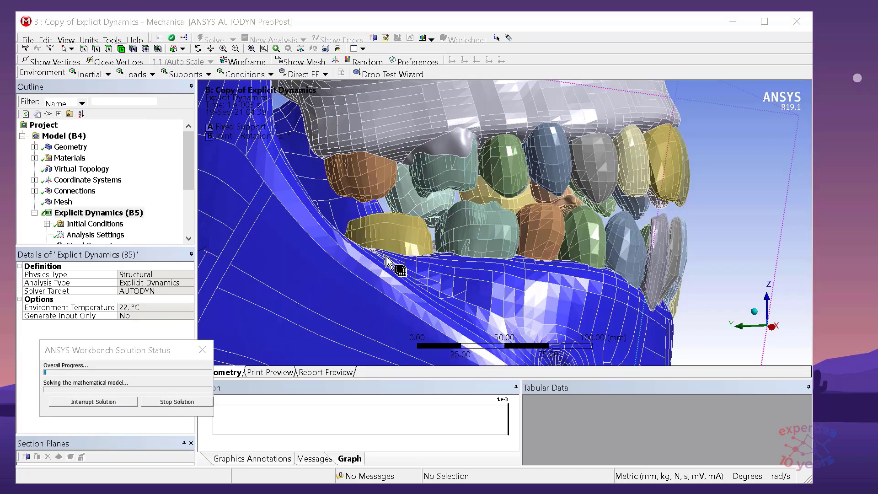
Follow the running solve in the Solution Information output, keeping the progress window clear of the text.
{"action": "left_click_drag", "start_coordinate": [125, 350], "coordinate": [358, 253]}
{"action": "left_click_drag", "start_coordinate": [186, 180], "coordinate": [191, 220]}
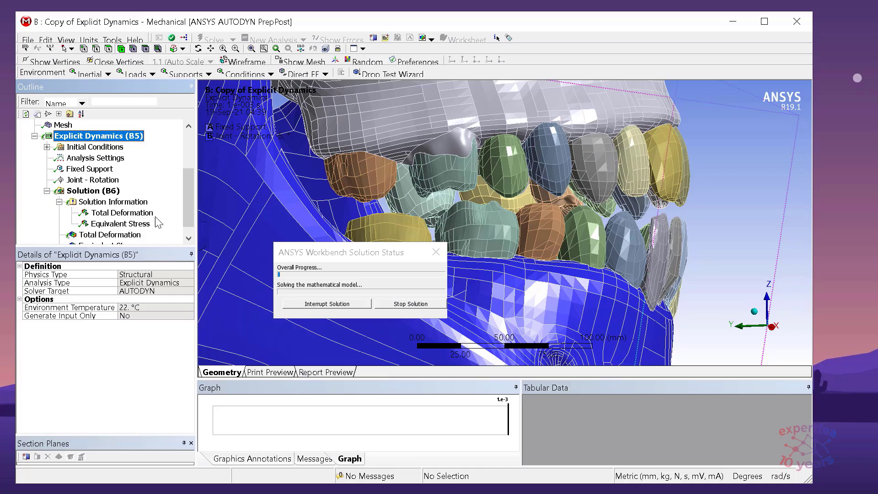
{"action": "left_click", "coordinate": [137, 201]}
{"action": "left_click_drag", "start_coordinate": [372, 253], "coordinate": [472, 294]}
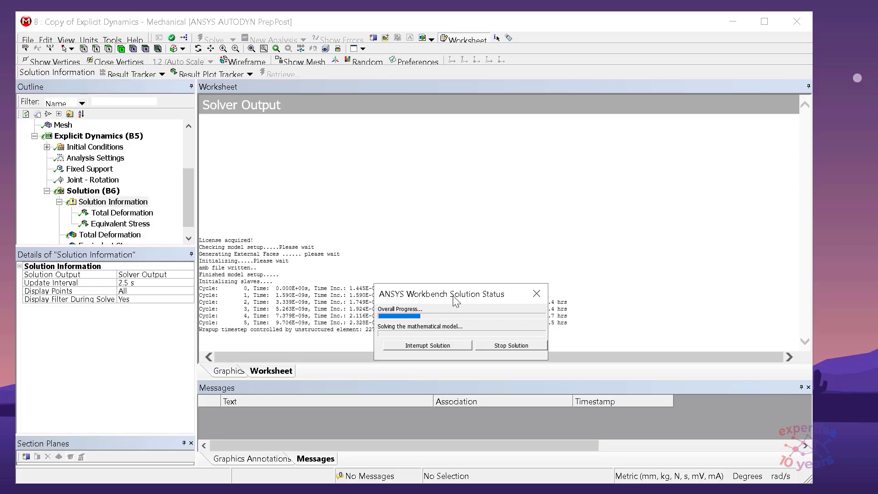
{"action": "left_click_drag", "start_coordinate": [456, 299], "coordinate": [545, 201]}
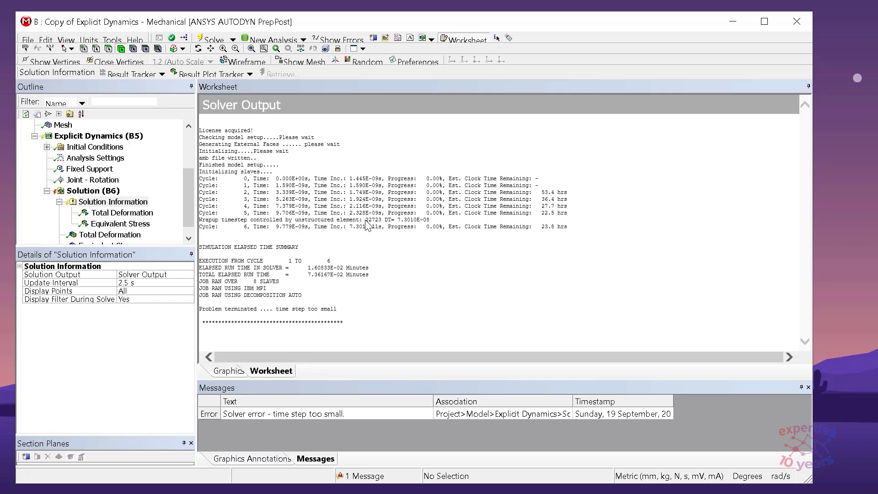
Look up the time-step-limiting element from the solver output again by selecting element ID 22723 in the Explicit Dynamics model.
{"action": "left_click_drag", "start_coordinate": [365, 220], "coordinate": [379, 220]}
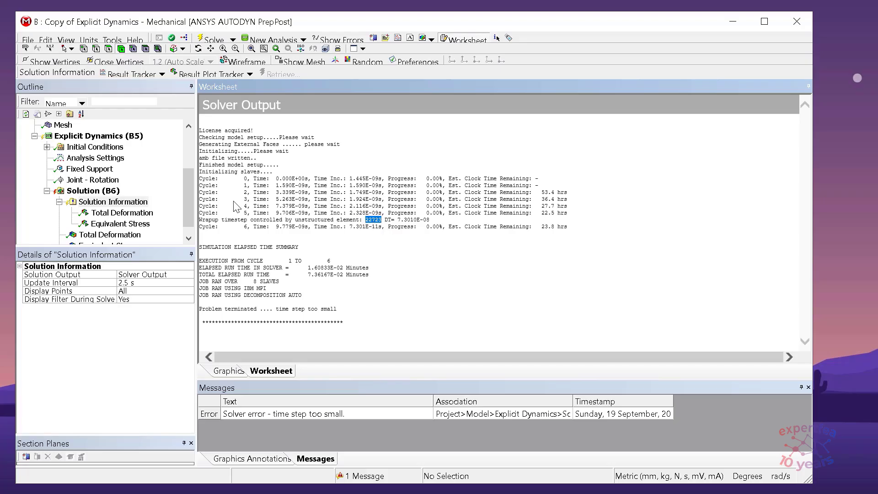
{"action": "left_click", "coordinate": [98, 136]}
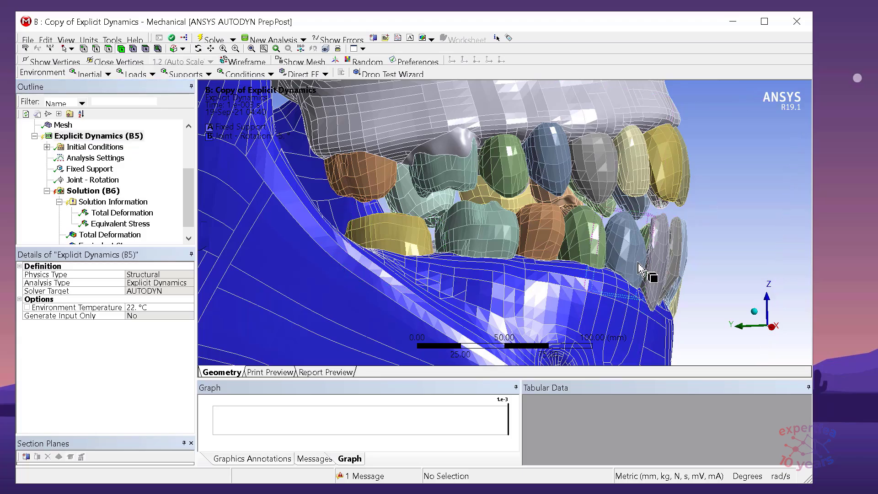
{"action": "scroll", "coordinate": [641, 269], "scroll_direction": "down", "scroll_amount": 4}
{"action": "right_click", "coordinate": [641, 214]}
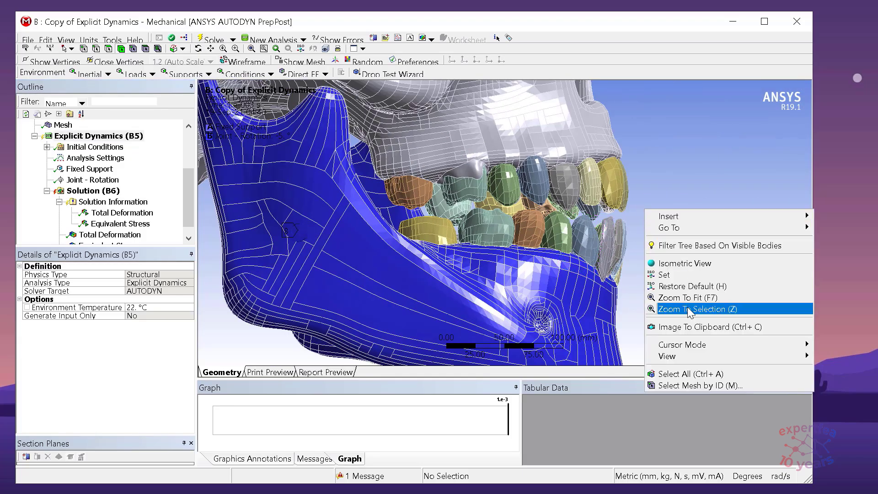
{"action": "left_click", "coordinate": [686, 385]}
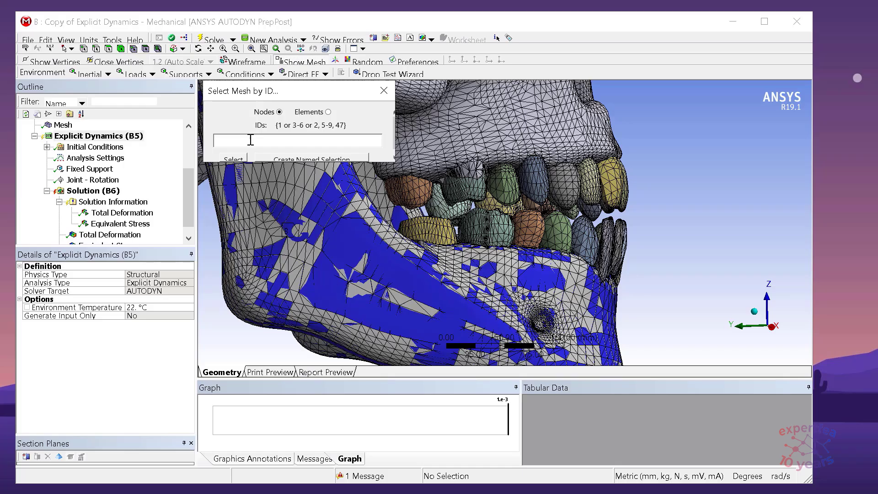
{"action": "left_click", "coordinate": [328, 112]}
{"action": "type", "text": "22723"}
{"action": "left_click", "coordinate": [235, 160]}
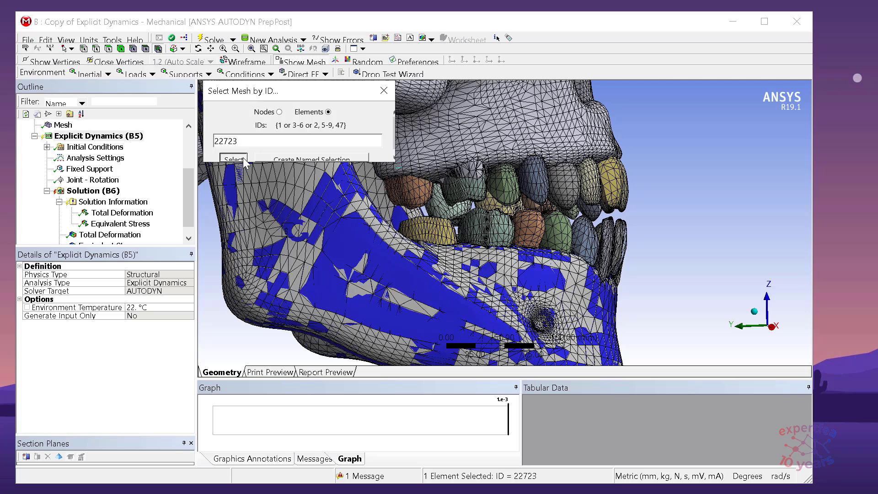
Hide the lower jawbone body that covers the selected element at the base of the teeth.
{"action": "middle_click_drag", "start_coordinate": [497, 234], "coordinate": [477, 256]}
{"action": "scroll", "coordinate": [477, 256], "scroll_direction": "up", "scroll_amount": 6}
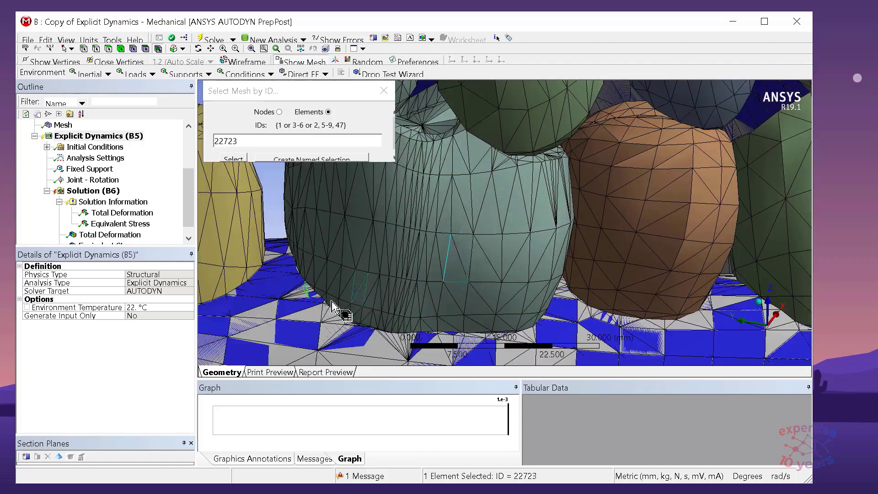
{"action": "left_click", "coordinate": [266, 325]}
{"action": "right_click", "coordinate": [267, 325]}
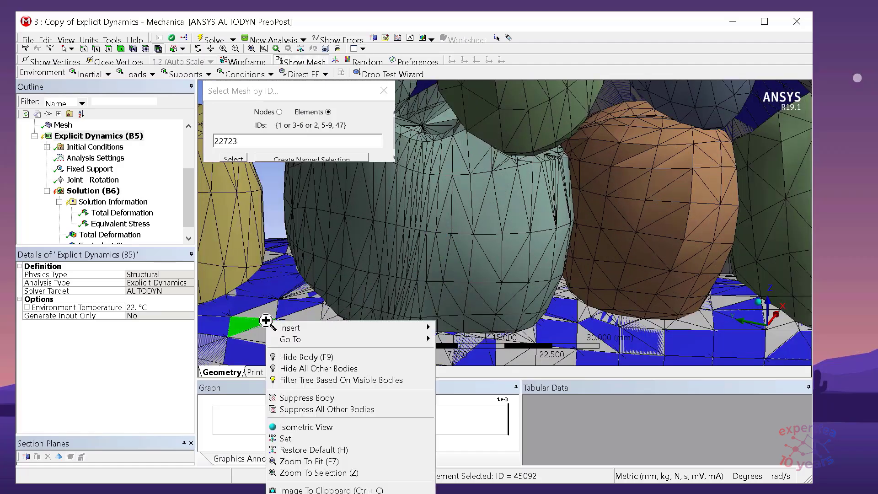
{"action": "left_click", "coordinate": [316, 353]}
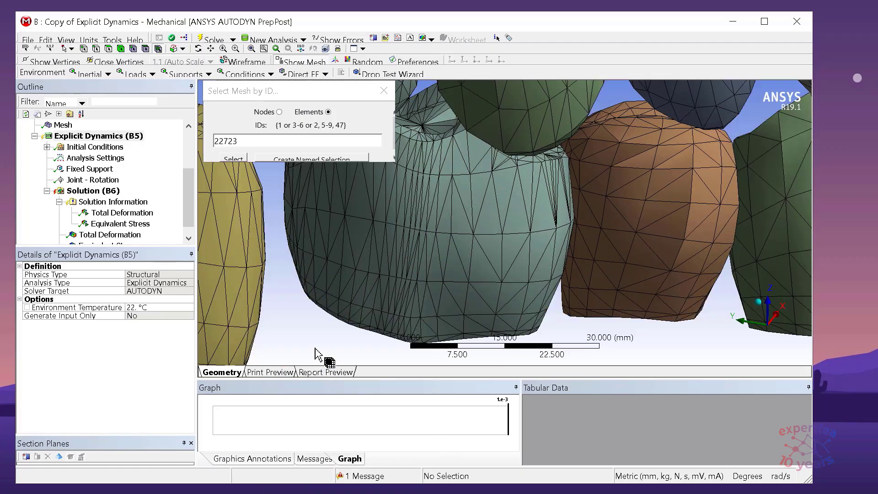
Reselect element 22723 and examine its shape and position at the base of the lower molar.
{"action": "left_click", "coordinate": [235, 159]}
{"action": "middle_click_drag", "start_coordinate": [354, 275], "coordinate": [387, 244]}
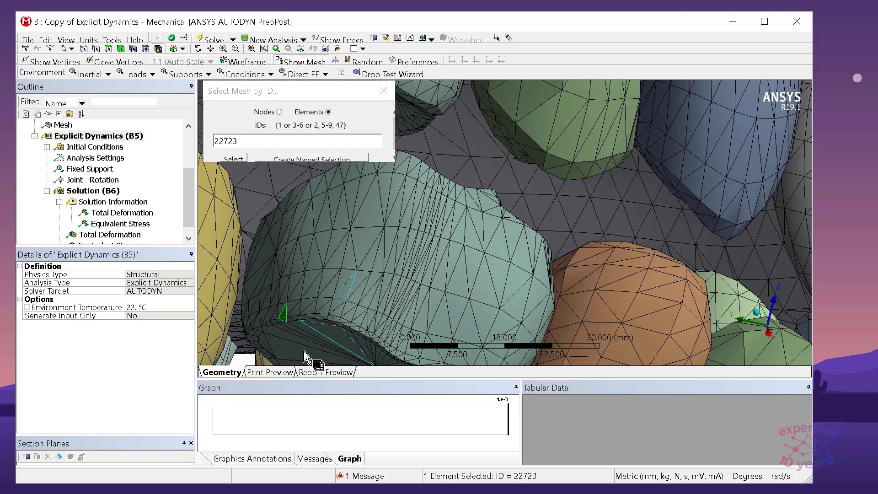
{"action": "middle_click_drag", "start_coordinate": [316, 300], "coordinate": [454, 215], "text": "ctrl"}
{"action": "scroll", "coordinate": [449, 237], "scroll_direction": "up", "scroll_amount": 4}
{"action": "scroll", "coordinate": [449, 238], "scroll_direction": "down", "scroll_amount": 5}
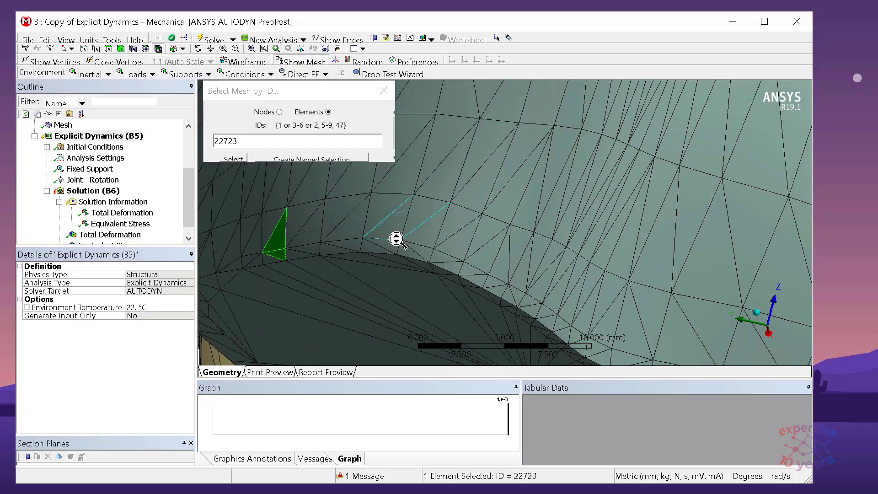
{"action": "scroll", "coordinate": [456, 247], "scroll_direction": "down", "scroll_amount": 5}
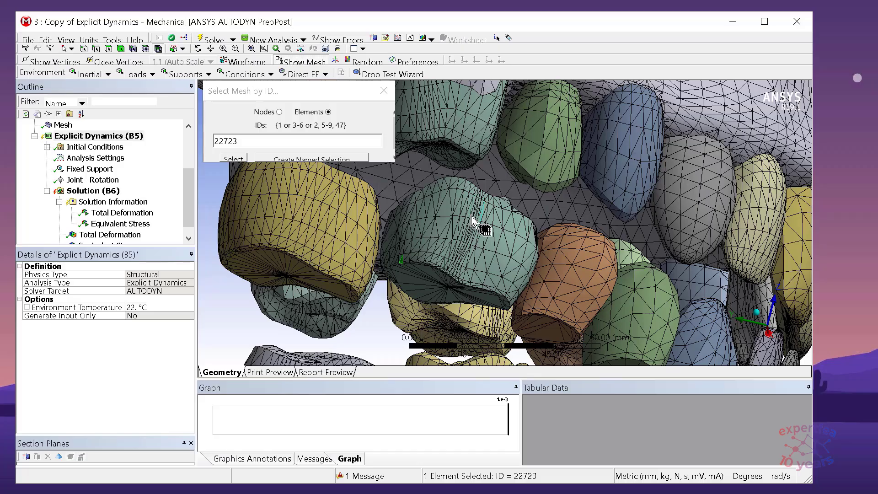
{"action": "mouse_move", "coordinate": [476, 195]}
{"action": "middle_mouse_down"}
{"action": "mouse_move", "coordinate": [558, 229]}
{"action": "mouse_move", "coordinate": [465, 202]}
{"action": "middle_mouse_up"}
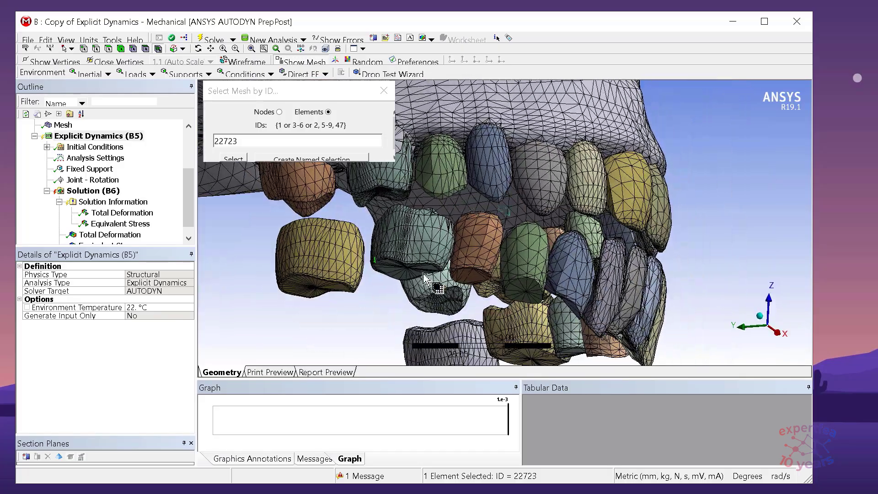
{"action": "scroll", "coordinate": [465, 201], "scroll_direction": "up", "scroll_amount": 2}
{"action": "scroll", "coordinate": [348, 258], "scroll_direction": "down", "scroll_amount": 3}
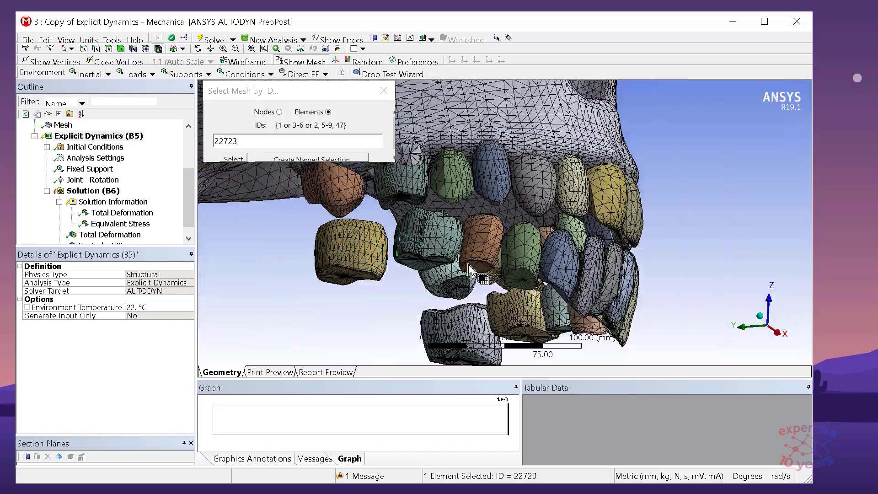
{"action": "scroll", "coordinate": [404, 274], "scroll_direction": "down", "scroll_amount": 3}
{"action": "scroll", "coordinate": [404, 273], "scroll_direction": "up", "scroll_amount": 2}
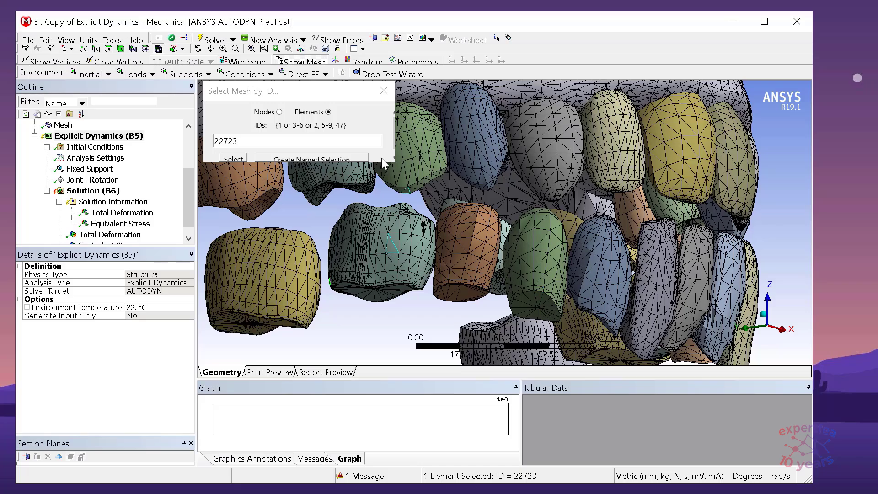
Close the mesh ID selection dialog and show all hidden bodies again.
{"action": "left_click", "coordinate": [384, 90]}
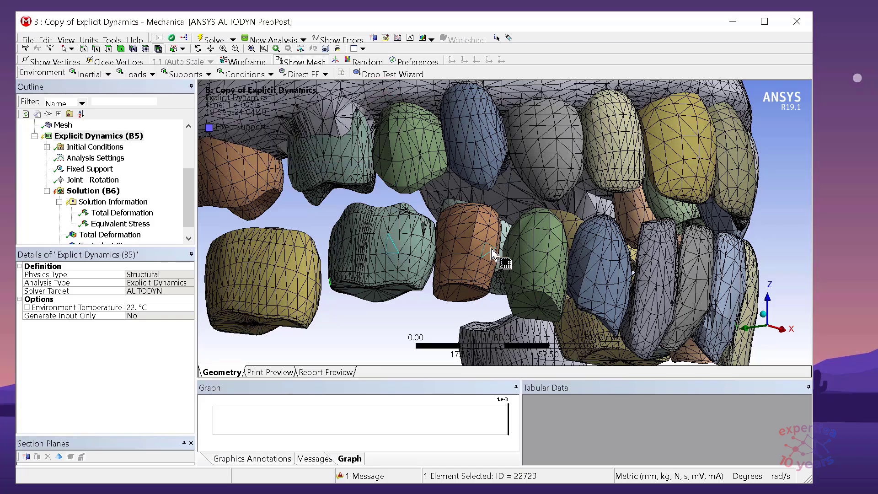
{"action": "scroll", "coordinate": [490, 265], "scroll_direction": "down", "scroll_amount": 3}
{"action": "right_click", "coordinate": [312, 271]}
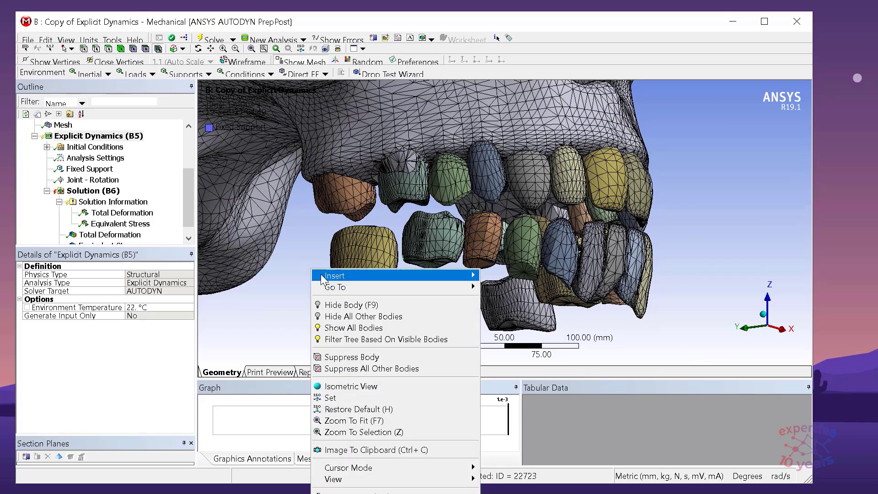
{"action": "left_click", "coordinate": [383, 328]}
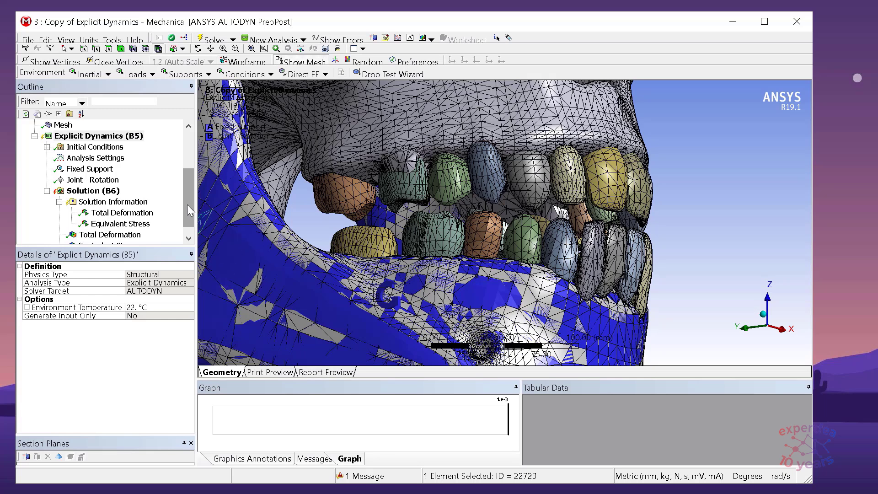
Inspect the meshed teeth with the jaw restored, and review the solver output under Solution Information.
{"action": "left_click_drag", "start_coordinate": [187, 205], "coordinate": [189, 217]}
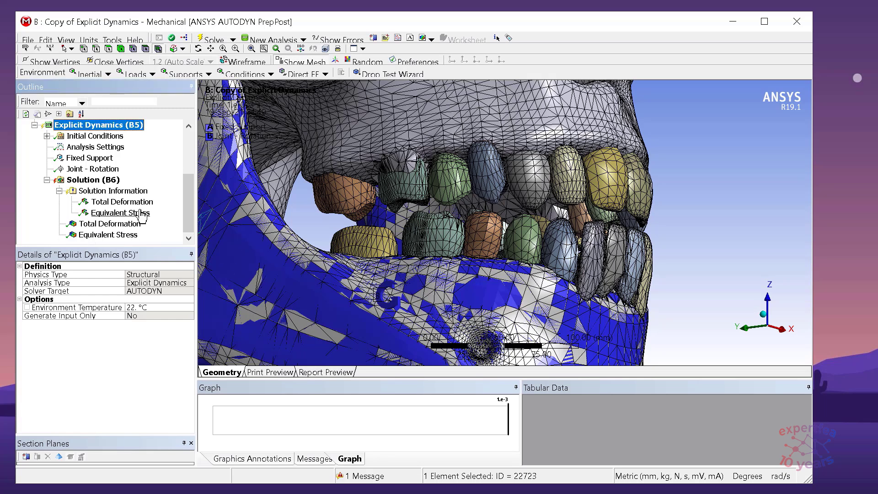
{"action": "middle_click_drag", "start_coordinate": [507, 219], "coordinate": [542, 245]}
{"action": "scroll", "coordinate": [579, 233], "scroll_direction": "up", "scroll_amount": 3}
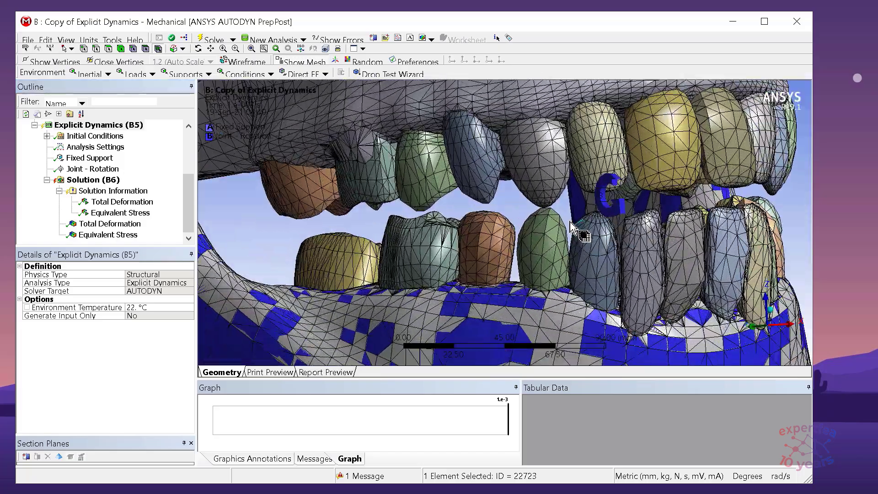
{"action": "scroll", "coordinate": [559, 229], "scroll_direction": "down", "scroll_amount": 3}
{"action": "left_click", "coordinate": [121, 192]}
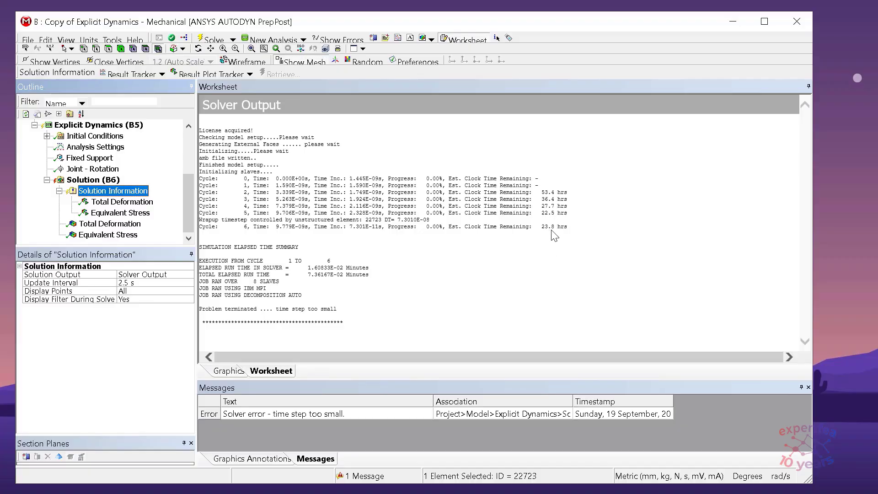
{"action": "right_click", "coordinate": [106, 194]}
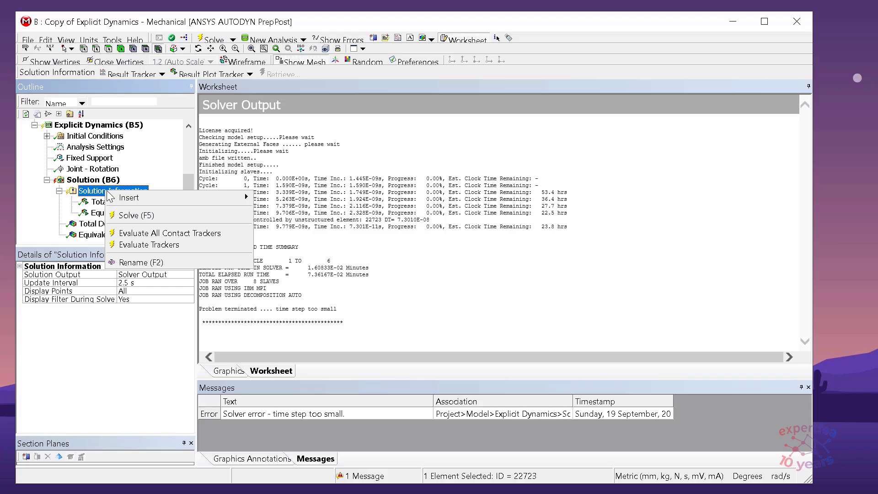
{"action": "left_click", "coordinate": [110, 278]}
Clear the generated data of the Solution, including restart points, and open the Analysis Settings details.
{"action": "right_click", "coordinate": [102, 180]}
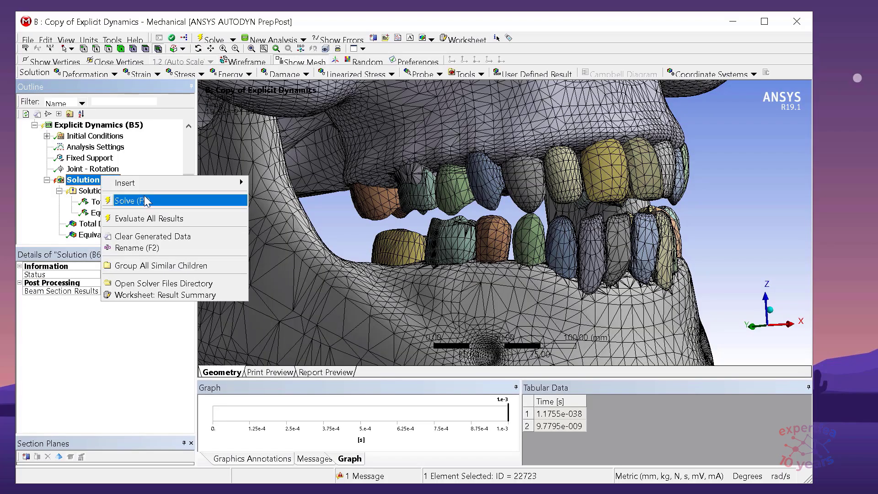
{"action": "left_click", "coordinate": [137, 233]}
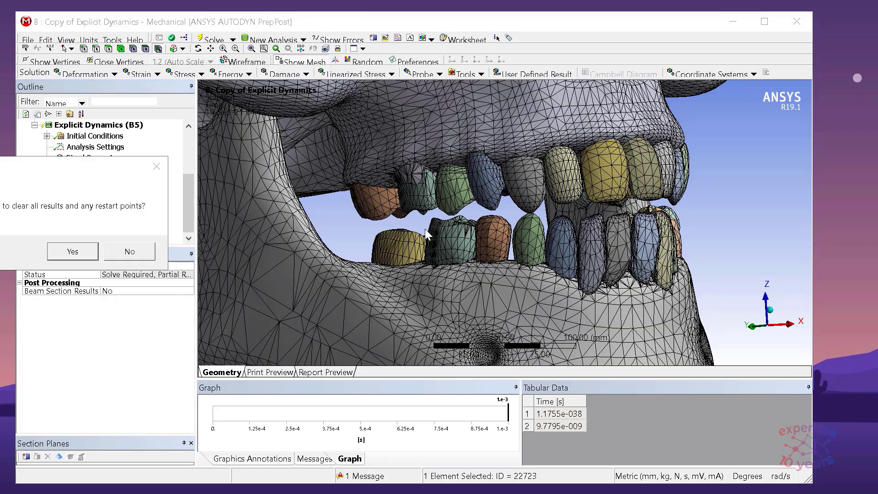
{"action": "left_click", "coordinate": [70, 259]}
{"action": "left_click", "coordinate": [110, 150]}
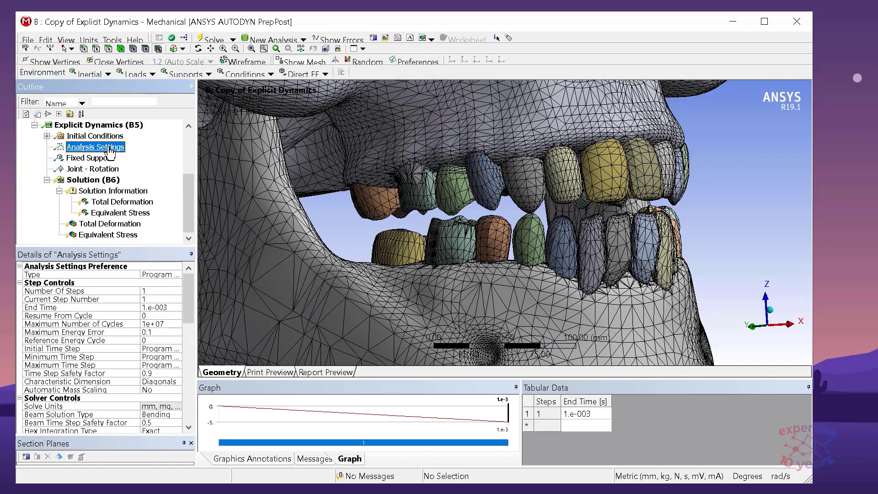
Enlarge the details area so the full Analysis Settings values are readable, and check the solver output under Solution Information.
{"action": "left_click_drag", "start_coordinate": [196, 293], "coordinate": [211, 293]}
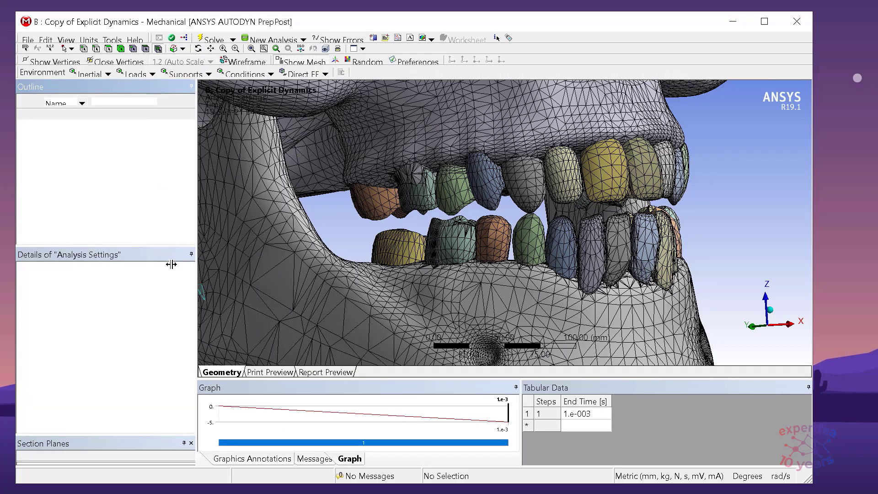
{"action": "left_click_drag", "start_coordinate": [138, 249], "coordinate": [133, 220]}
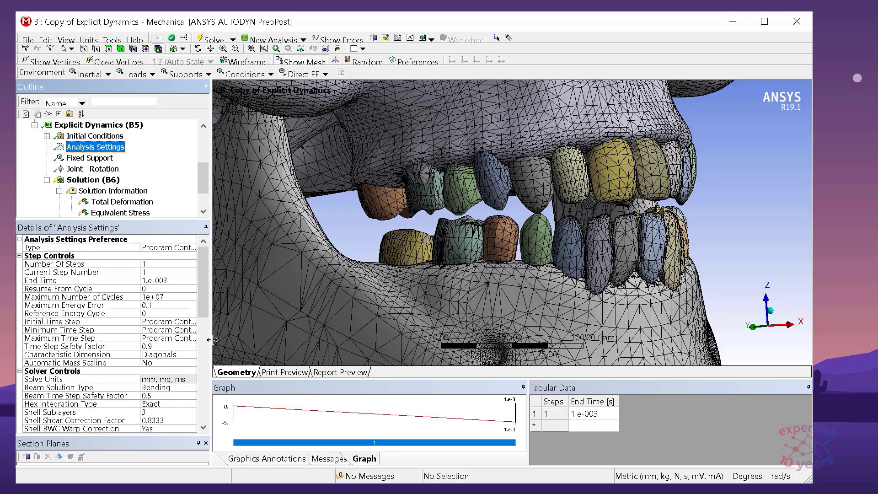
{"action": "left_click_drag", "start_coordinate": [212, 339], "coordinate": [231, 338]}
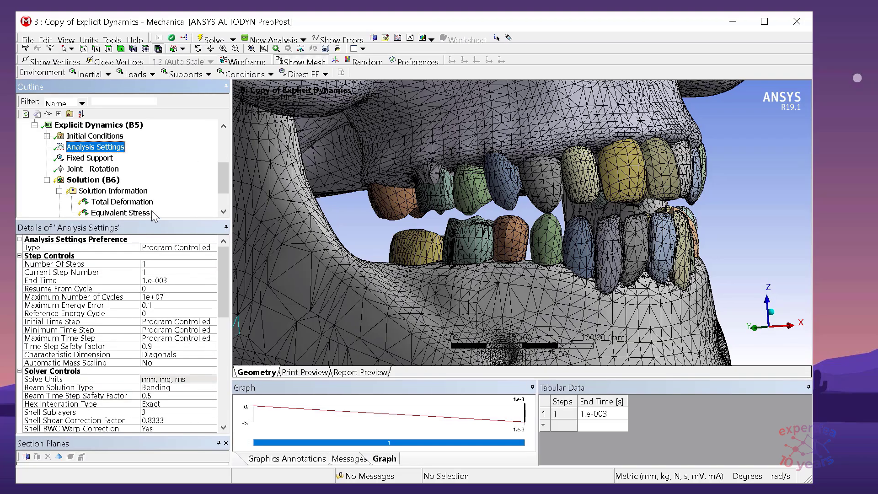
{"action": "left_click", "coordinate": [129, 192]}
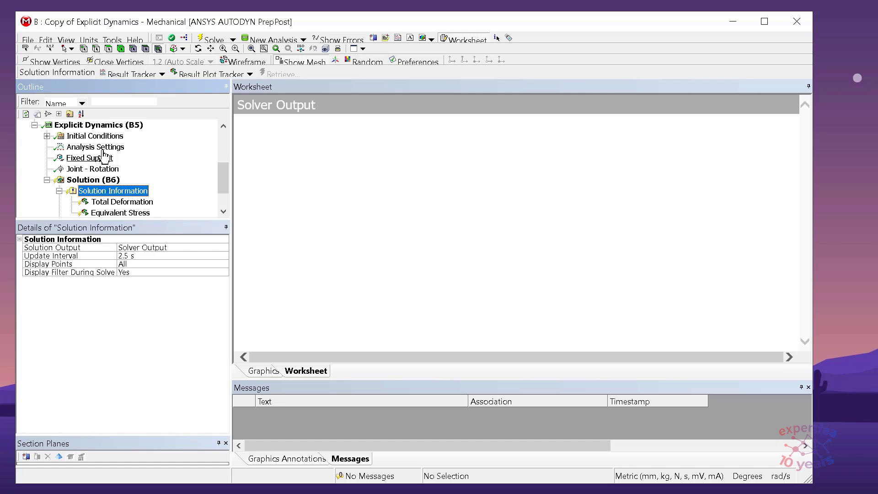
{"action": "left_click", "coordinate": [93, 147]}
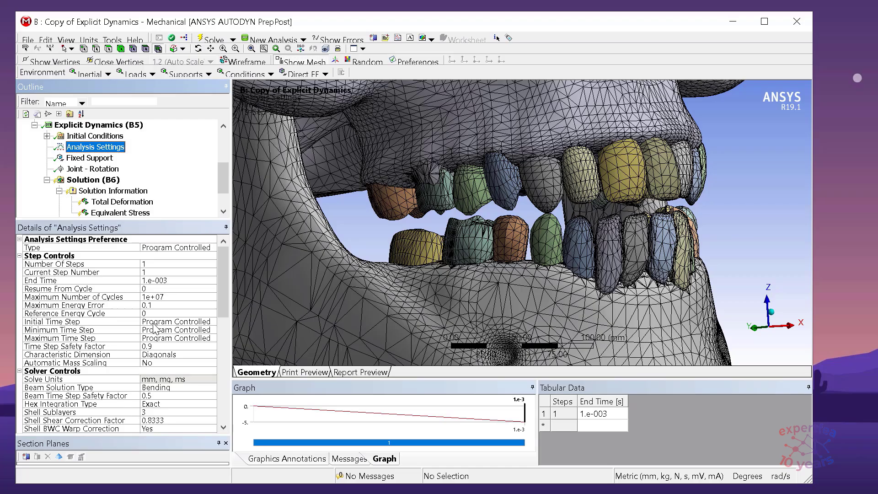
In the Analysis Settings, set the maximum energy error to 0 and the initial time step to 1e-8 s.
{"action": "left_click", "coordinate": [157, 306]}
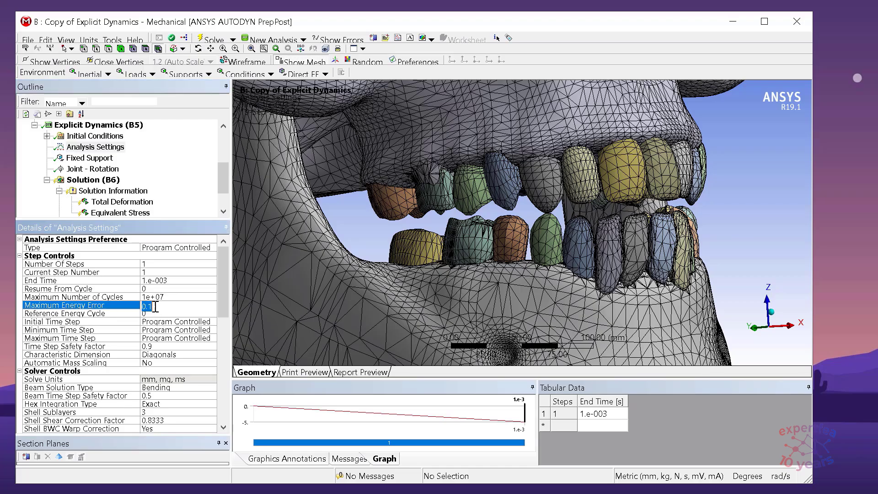
{"action": "type", "text": "0."}
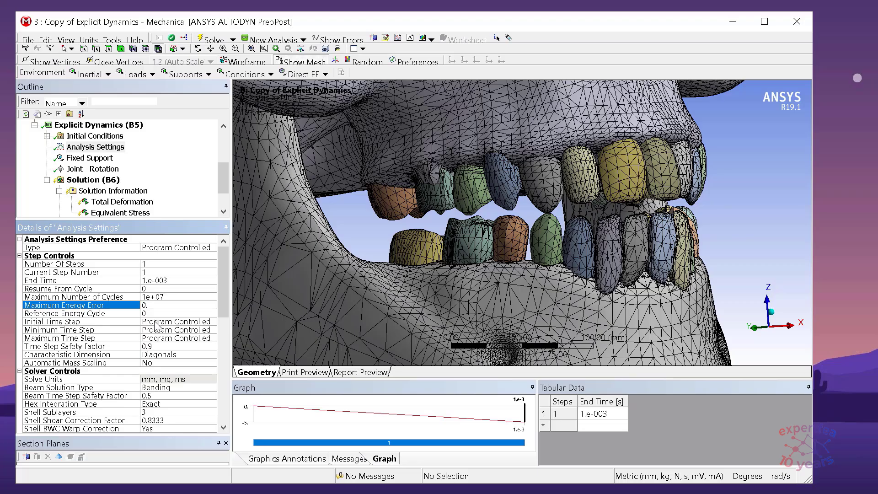
{"action": "left_click", "coordinate": [154, 321]}
{"action": "type", "text": "1e-"}
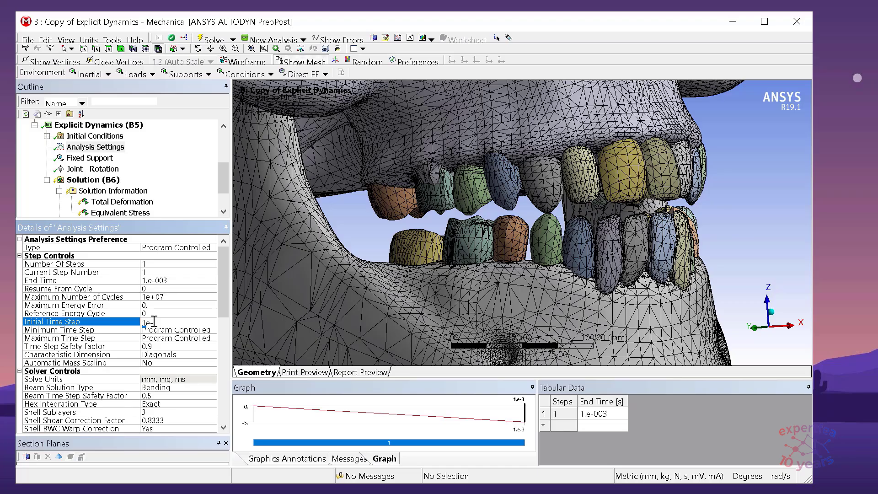
{"action": "type", "text": "3"}
{"action": "key", "text": "Return"}
Set the minimum time step to 1e-9 s and the maximum time step to 1e-7 s.
{"action": "left_click", "coordinate": [154, 331]}
{"action": "type", "text": "1.e-008 s"}
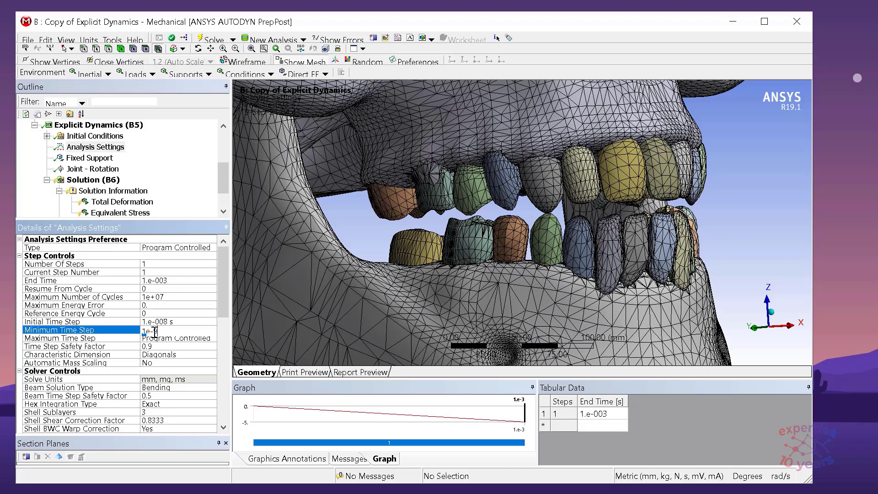
{"action": "type", "text": "9 s"}
{"action": "left_click", "coordinate": [160, 339]}
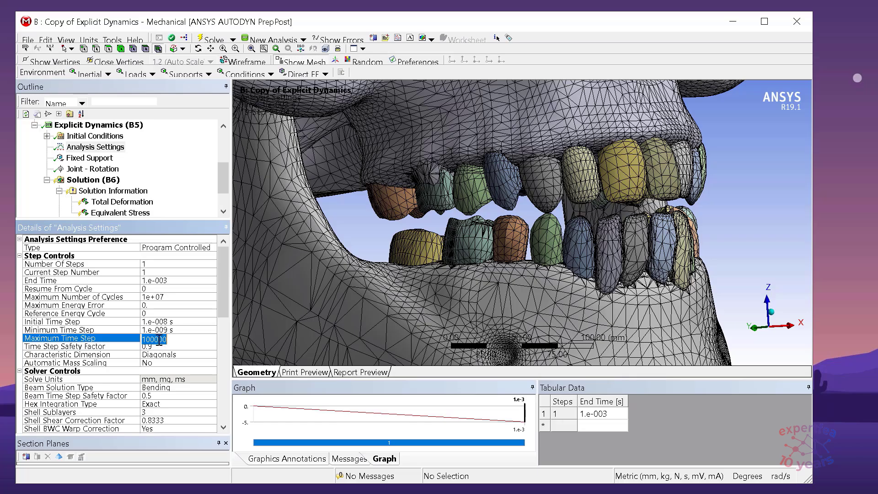
{"action": "type", "text": "1e-7"}
{"action": "key", "text": "Return"}
Enable automatic mass scaling and set its minimum CFL time step to 1e-8 s.
{"action": "double_click", "coordinate": [168, 364]}
{"action": "left_click", "coordinate": [182, 371]}
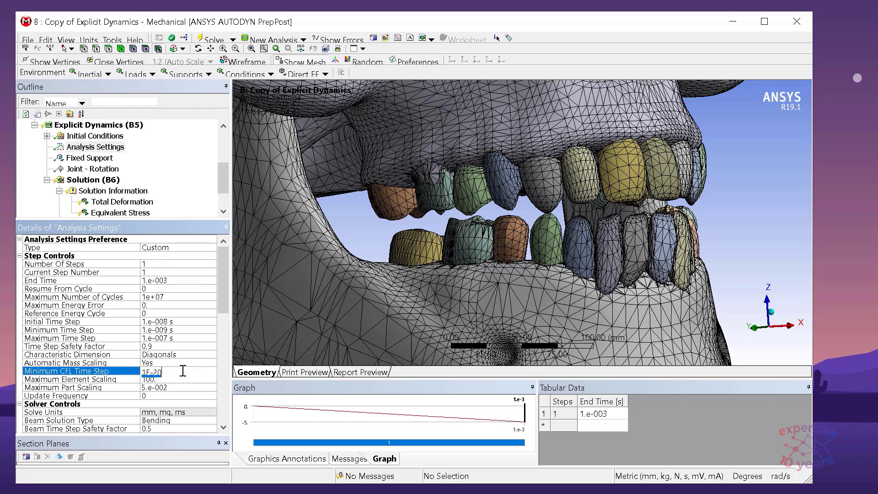
{"action": "key", "text": "BackSpace"}
{"action": "key", "text": "BackSpace"}
{"action": "key", "text": "Return"}
{"action": "left_click", "coordinate": [172, 371]}
{"action": "left_click", "coordinate": [204, 374]}
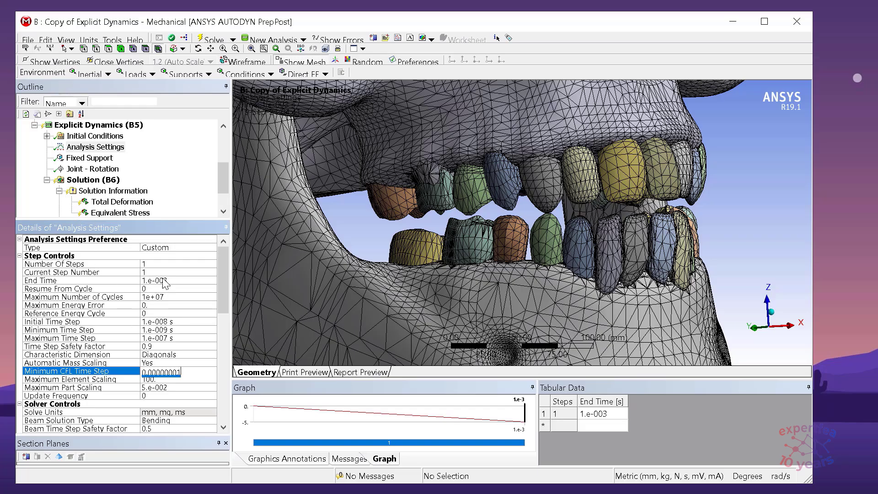
Compare the initial, minimum and maximum time step values with the minimum CFL time step.
{"action": "left_click", "coordinate": [158, 332]}
{"action": "left_click", "coordinate": [157, 322]}
{"action": "left_click", "coordinate": [161, 331]}
{"action": "left_click", "coordinate": [157, 323]}
{"action": "left_click", "coordinate": [157, 331]}
{"action": "left_click", "coordinate": [158, 339]}
{"action": "left_click", "coordinate": [158, 322]}
{"action": "left_click", "coordinate": [164, 331]}
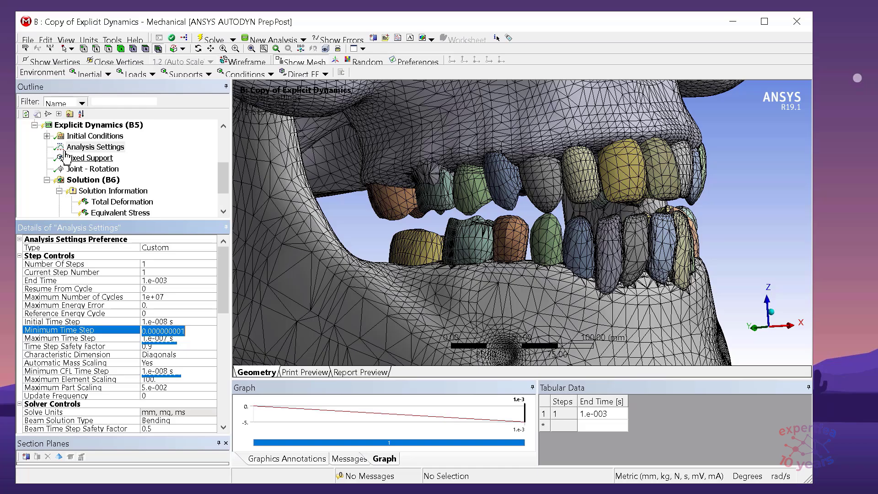
Save the project and solve the explicit dynamics analysis with the new time step settings.
{"action": "left_click", "coordinate": [27, 40]}
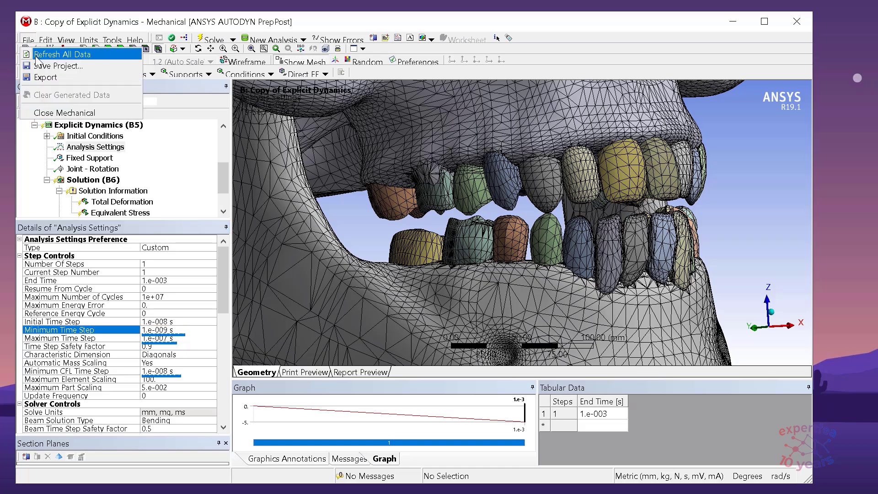
{"action": "left_click", "coordinate": [41, 65]}
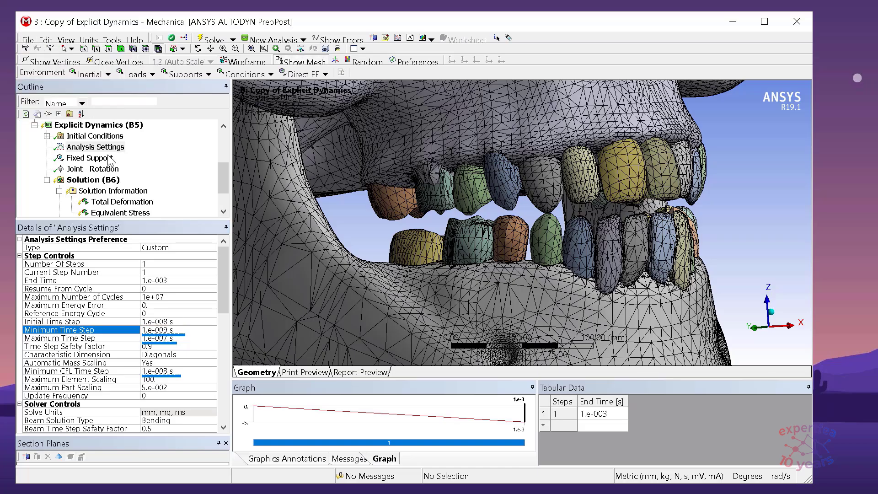
{"action": "left_click", "coordinate": [83, 181]}
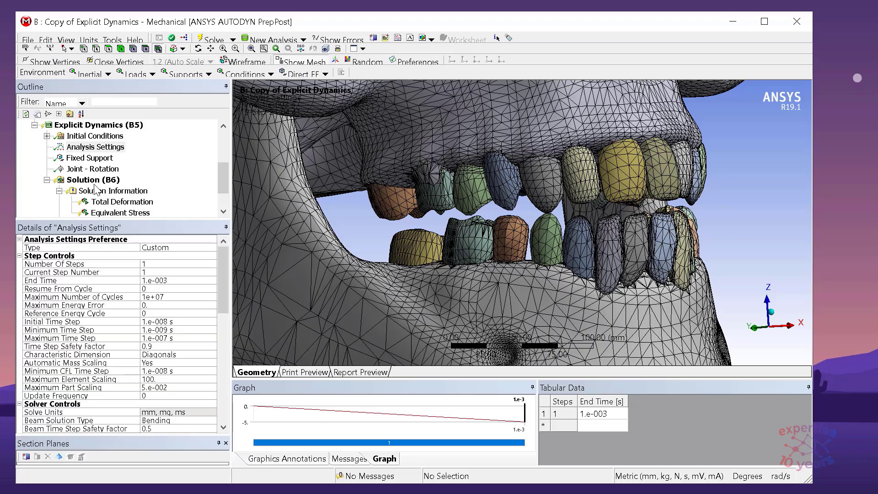
{"action": "left_click", "coordinate": [210, 40]}
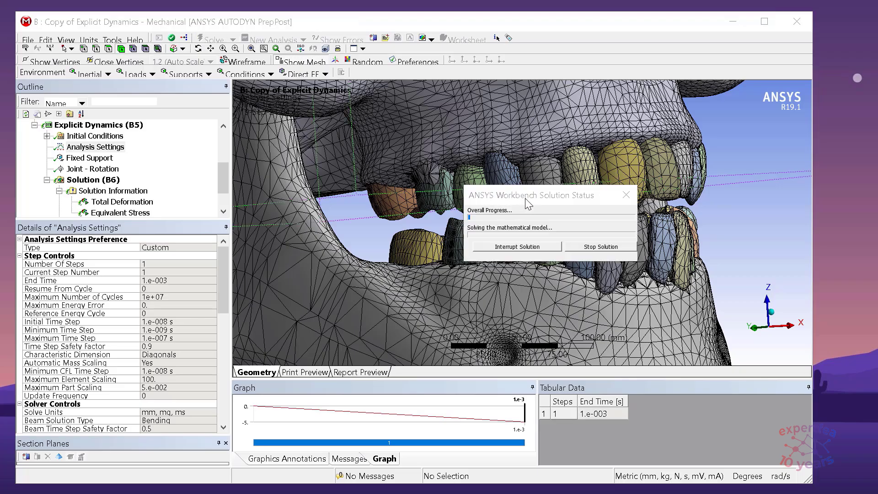
Monitor the cycle progress under Solution Information and interrupt the running solution.
{"action": "left_click", "coordinate": [125, 191]}
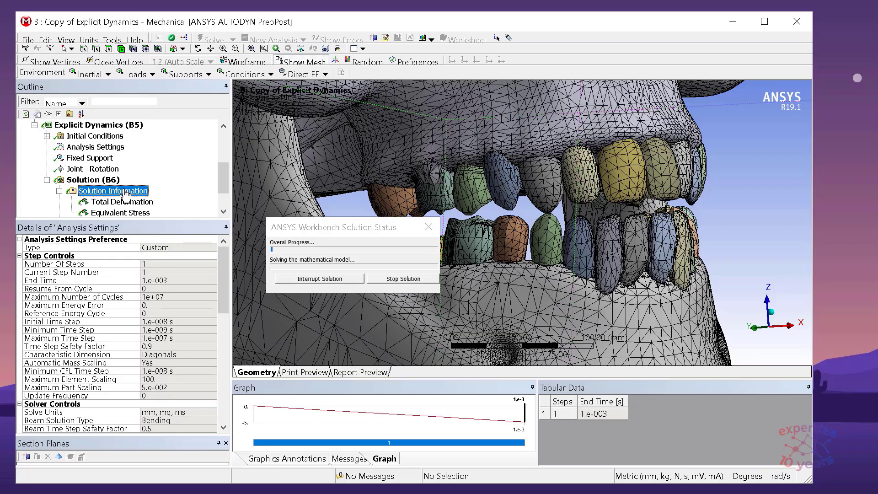
{"action": "left_click_drag", "start_coordinate": [346, 232], "coordinate": [123, 300]}
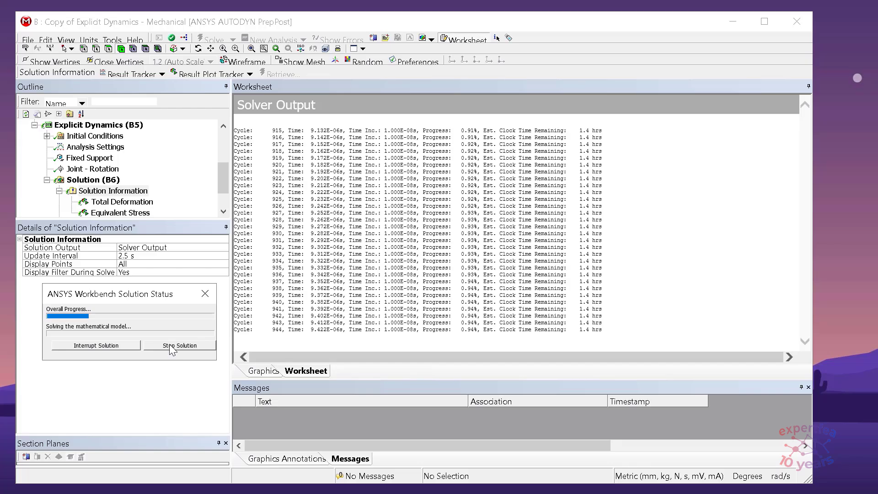
{"action": "left_click", "coordinate": [118, 344]}
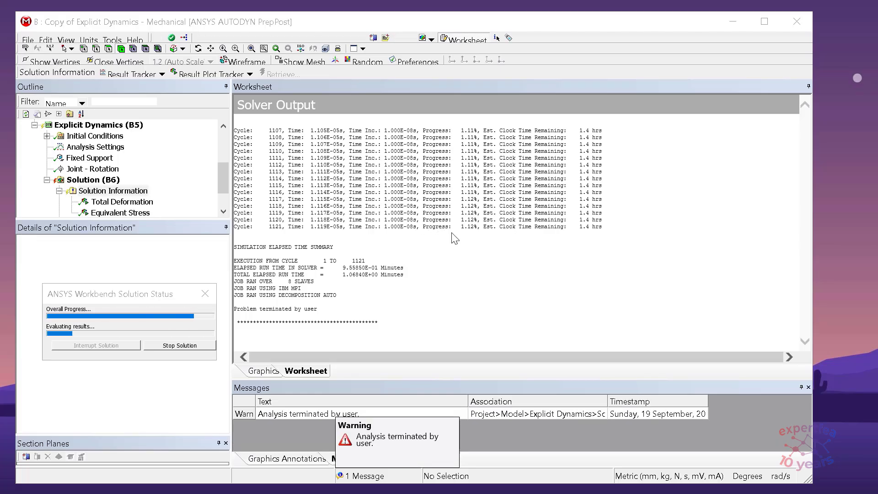
Close Mechanical and save the project in Workbench.
{"action": "left_click", "coordinate": [798, 22]}
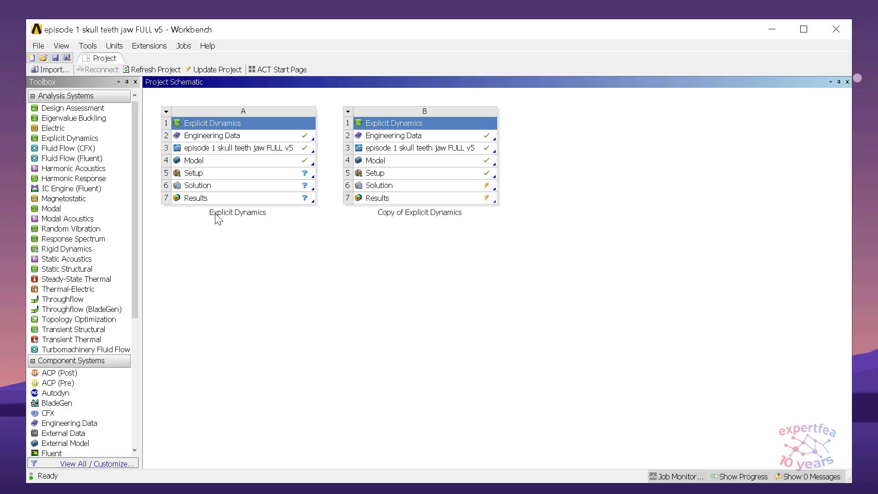
{"action": "left_click", "coordinate": [56, 59]}
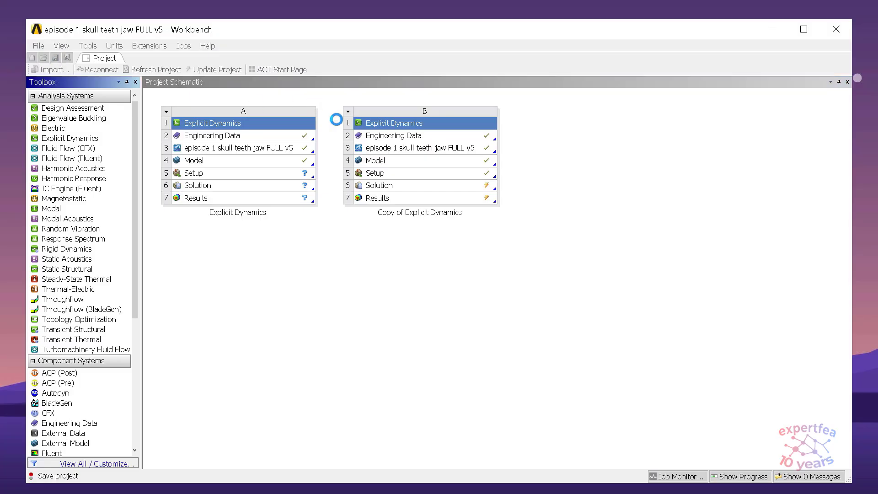
Duplicate the Copy of Explicit Dynamics system and open the duplicate's Results in Mechanical.
{"action": "left_click", "coordinate": [348, 110]}
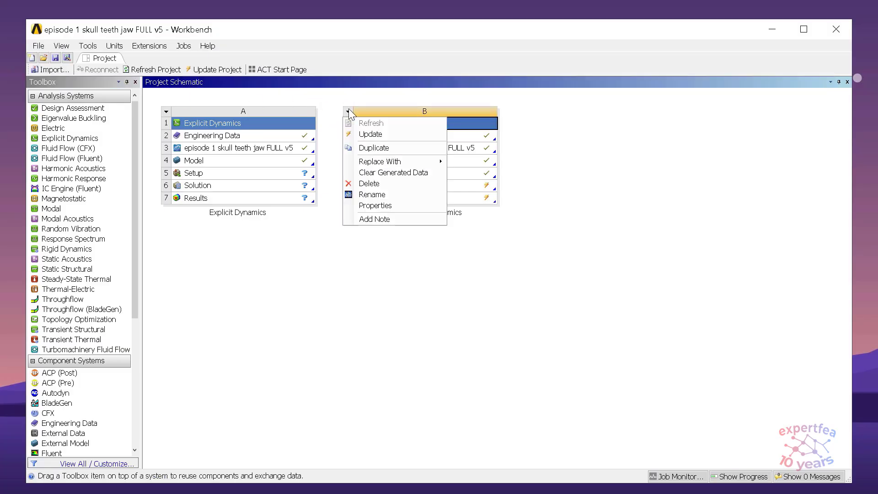
{"action": "left_click", "coordinate": [405, 137]}
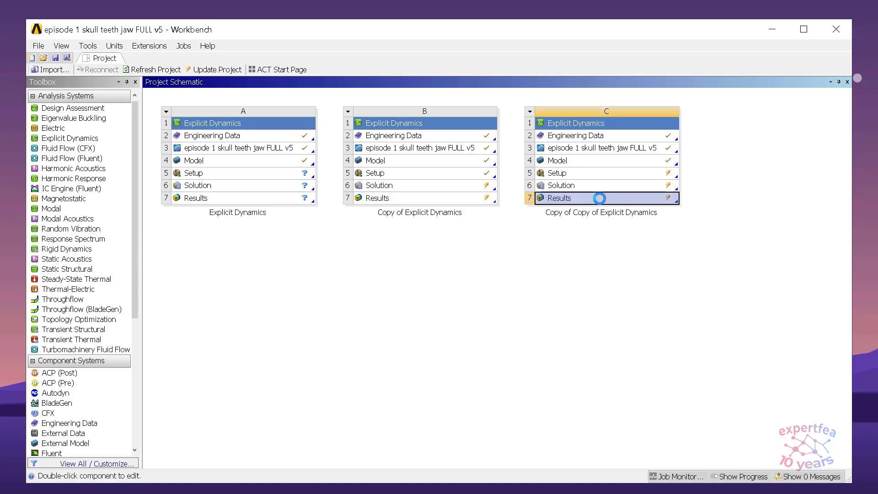
{"action": "double_click", "coordinate": [598, 198]}
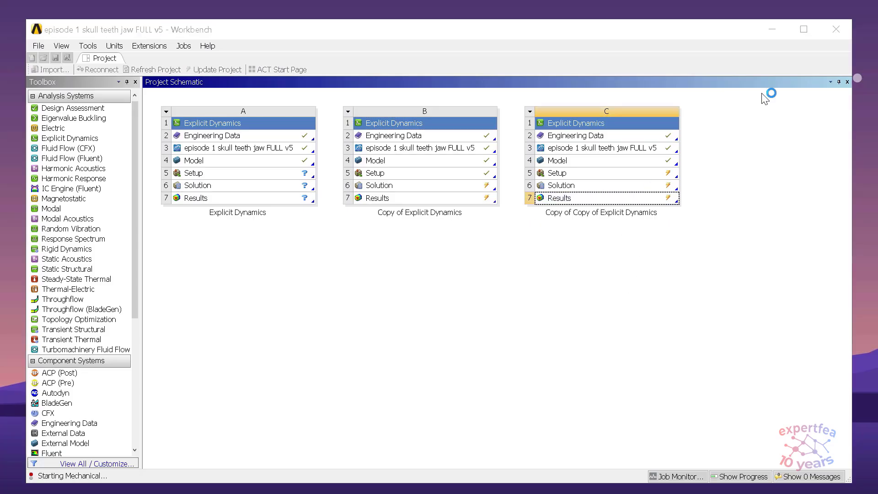
{"action": "left_click", "coordinate": [769, 29]}
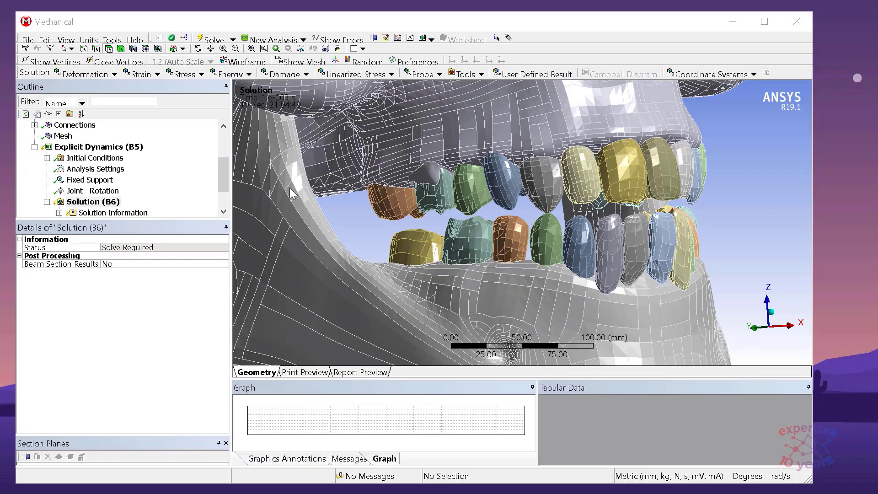
Select the upper skull and lower jaw bodies through their faces and set their stiffness behavior to Rigid.
{"action": "left_click", "coordinate": [397, 150]}
{"action": "left_click", "coordinate": [343, 279], "text": "ctrl"}
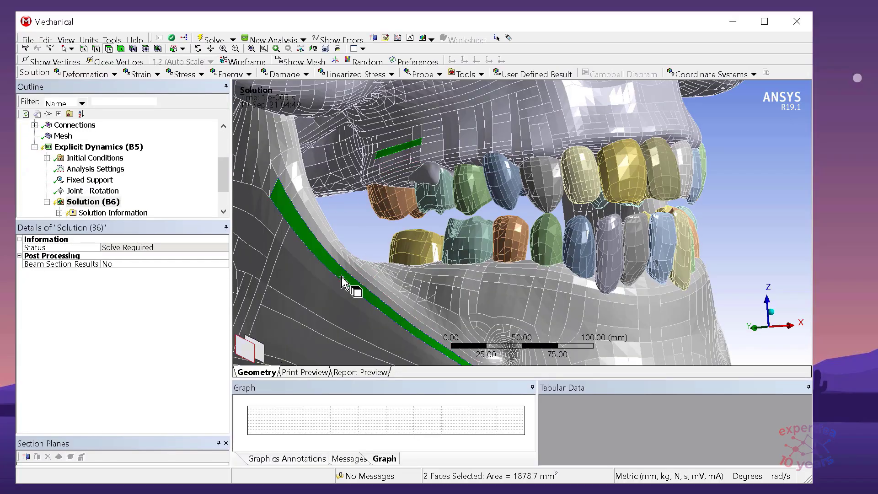
{"action": "right_click", "coordinate": [343, 278]}
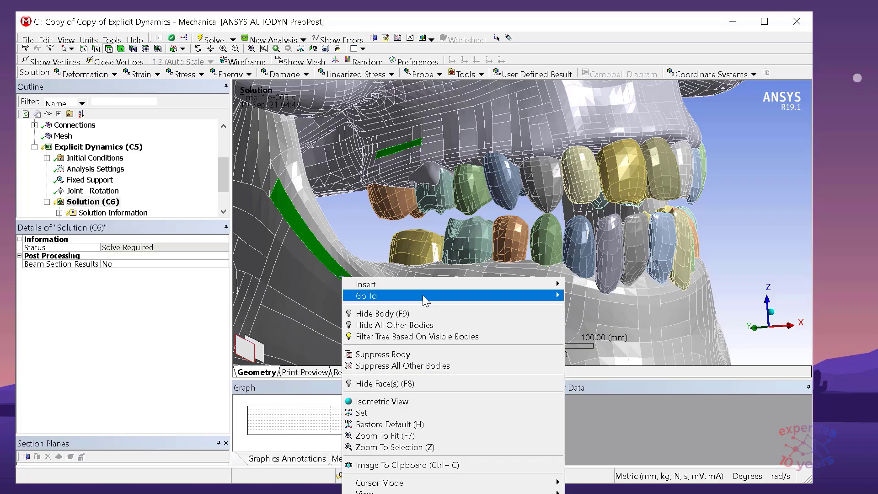
{"action": "mouse_move", "coordinate": [422, 295]}
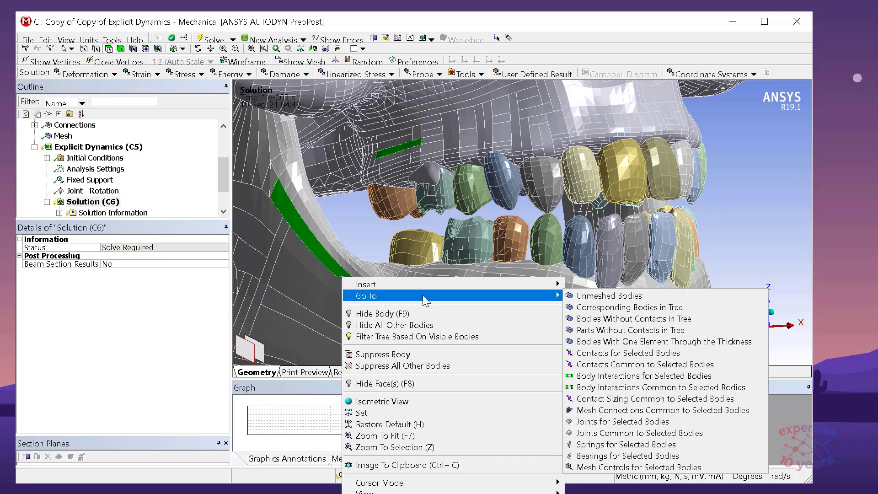
{"action": "left_click", "coordinate": [638, 308]}
{"action": "scroll", "coordinate": [145, 170], "scroll_direction": "up", "scroll_amount": 9}
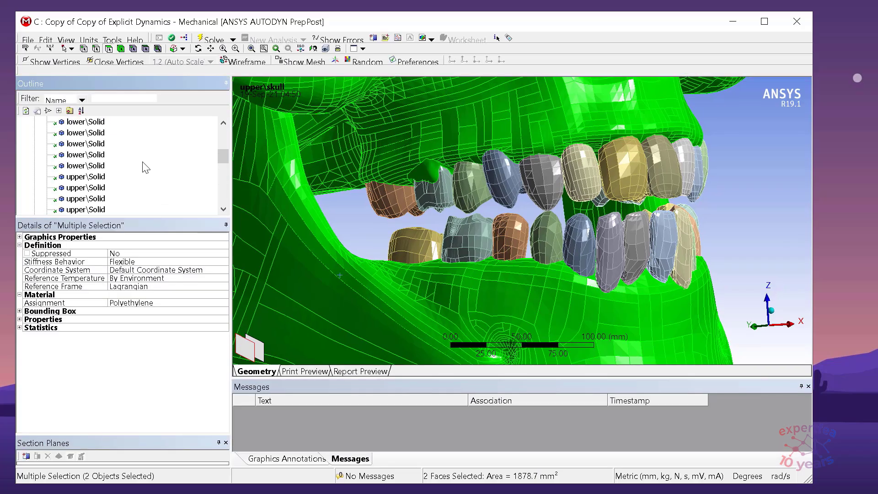
{"action": "scroll", "coordinate": [137, 167], "scroll_direction": "down", "scroll_amount": 2}
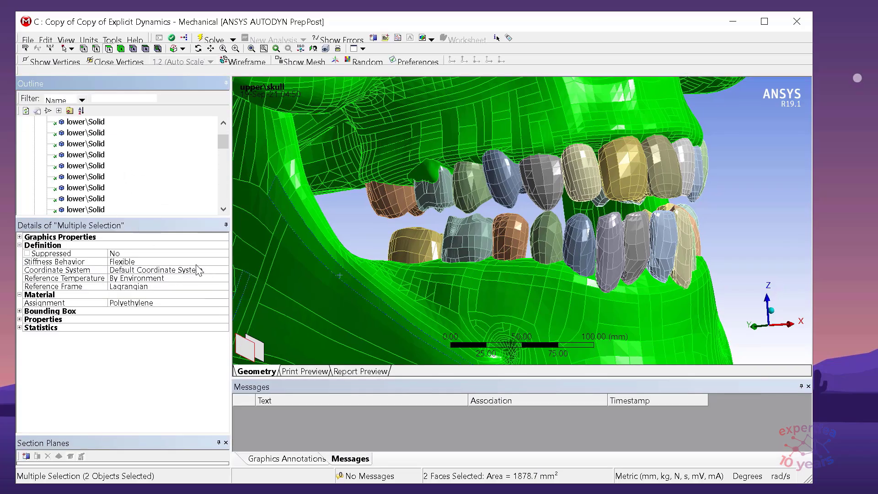
{"action": "left_click", "coordinate": [140, 262]}
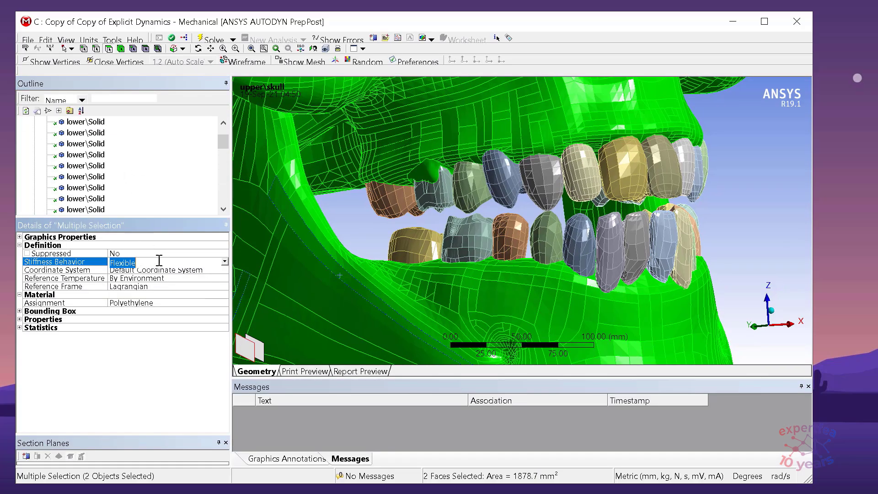
{"action": "left_click", "coordinate": [224, 261]}
{"action": "left_click", "coordinate": [118, 281]}
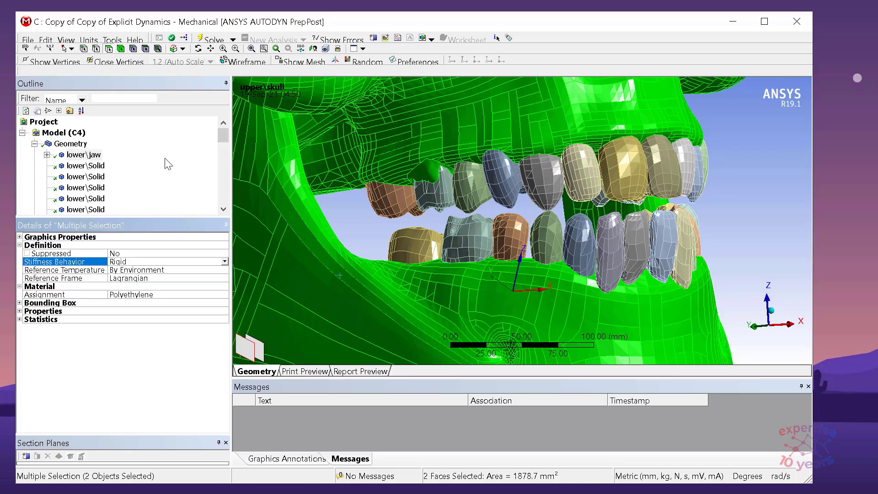
Collapse the geometry branch and regenerate the mesh with the rigid skull and jaw.
{"action": "left_click", "coordinate": [34, 144]}
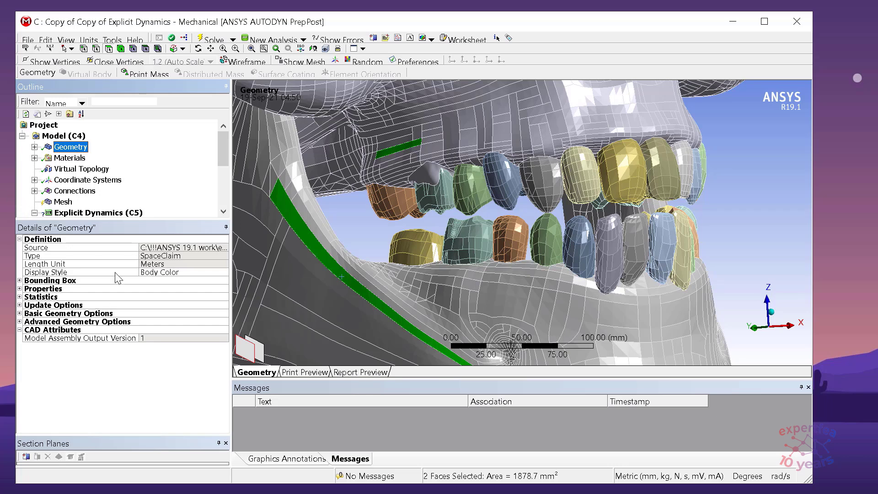
{"action": "left_click", "coordinate": [64, 203]}
{"action": "right_click", "coordinate": [65, 206]}
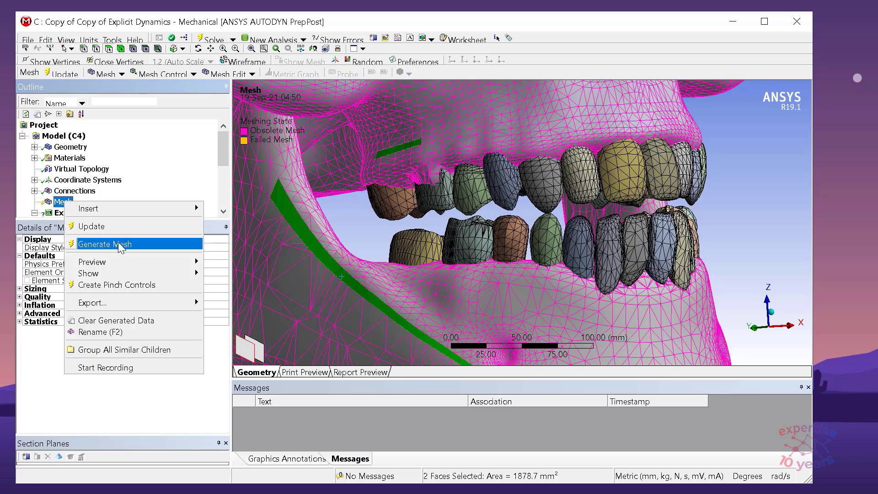
{"action": "left_click", "coordinate": [104, 227]}
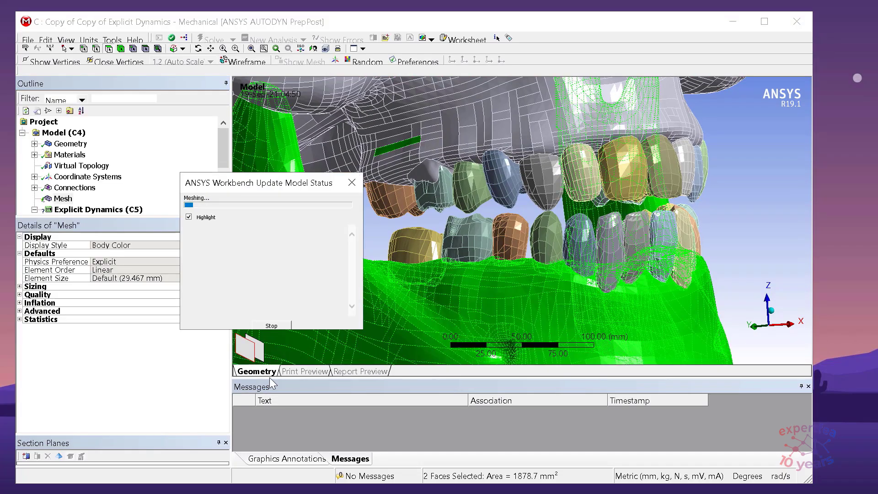
{"action": "left_click_drag", "start_coordinate": [231, 426], "coordinate": [164, 419]}
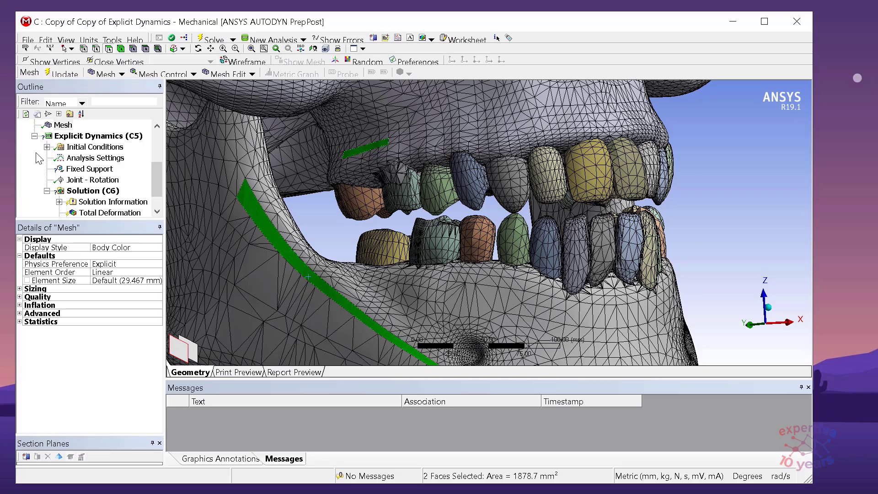
Check the mesh's node and element statistics, inspect the mesh around the teeth, and save the project.
{"action": "left_click", "coordinate": [20, 322]}
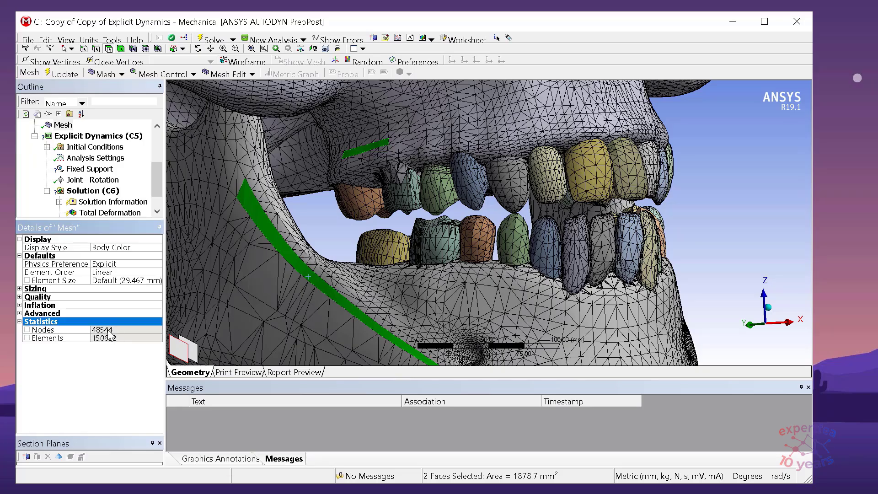
{"action": "left_click", "coordinate": [745, 198]}
{"action": "scroll", "coordinate": [454, 237], "scroll_direction": "down", "scroll_amount": 3}
{"action": "scroll", "coordinate": [539, 235], "scroll_direction": "up", "scroll_amount": 3}
{"action": "scroll", "coordinate": [531, 234], "scroll_direction": "up", "scroll_amount": 2}
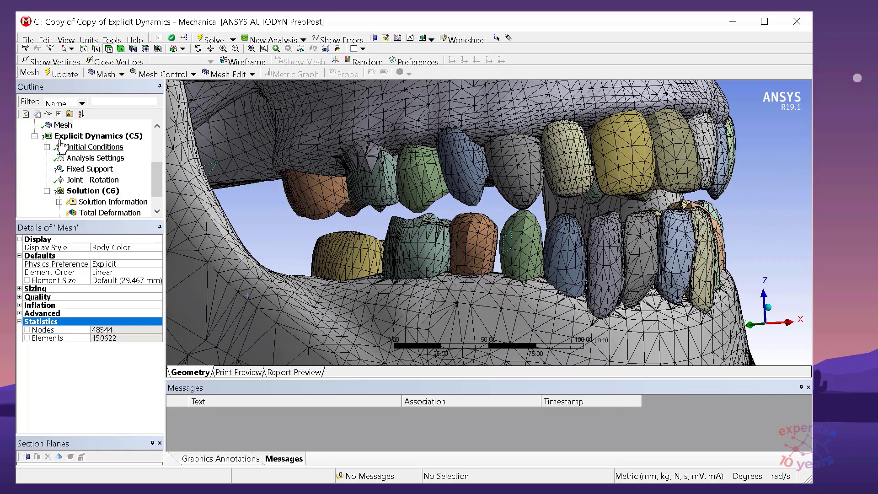
{"action": "left_click", "coordinate": [27, 39]}
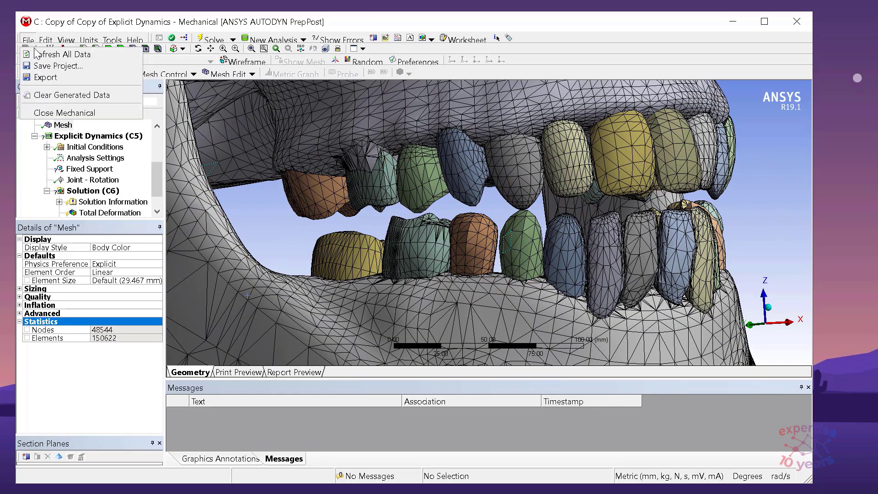
{"action": "left_click", "coordinate": [50, 65]}
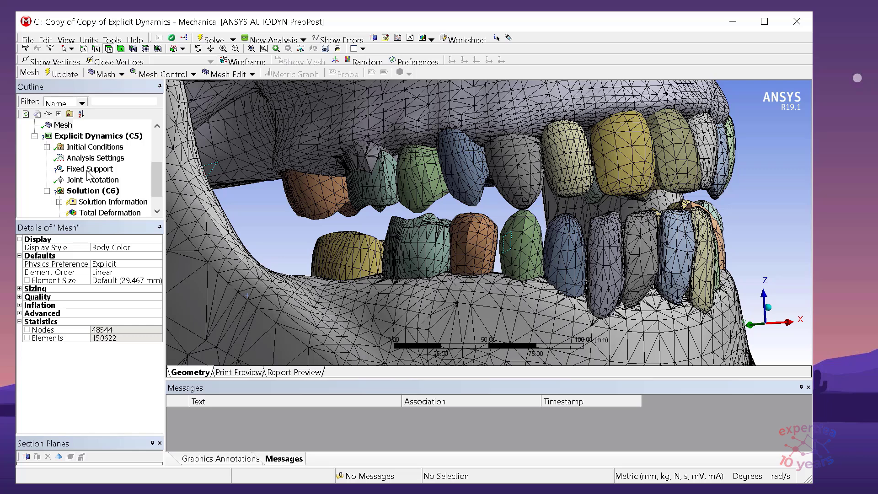
Rescope the Fixed Support from its eye-socket faces to the whole upper skull body.
{"action": "left_click", "coordinate": [87, 169]}
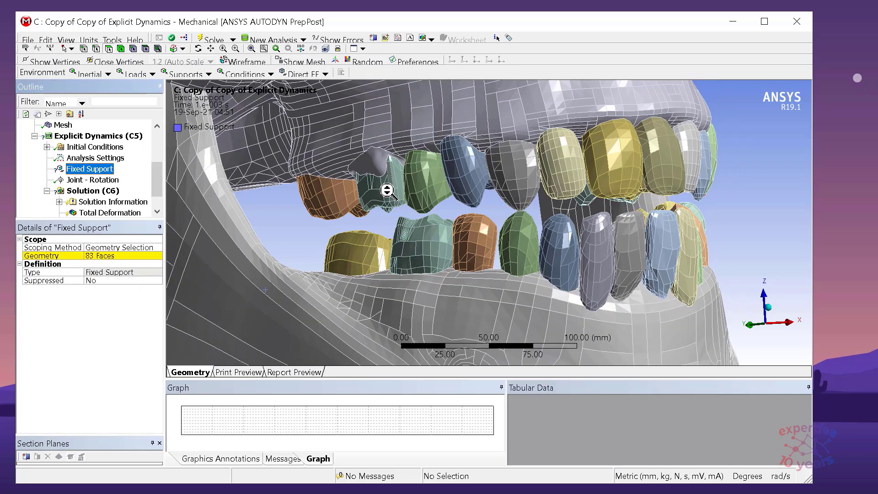
{"action": "middle_click_drag", "start_coordinate": [405, 208], "coordinate": [348, 311]}
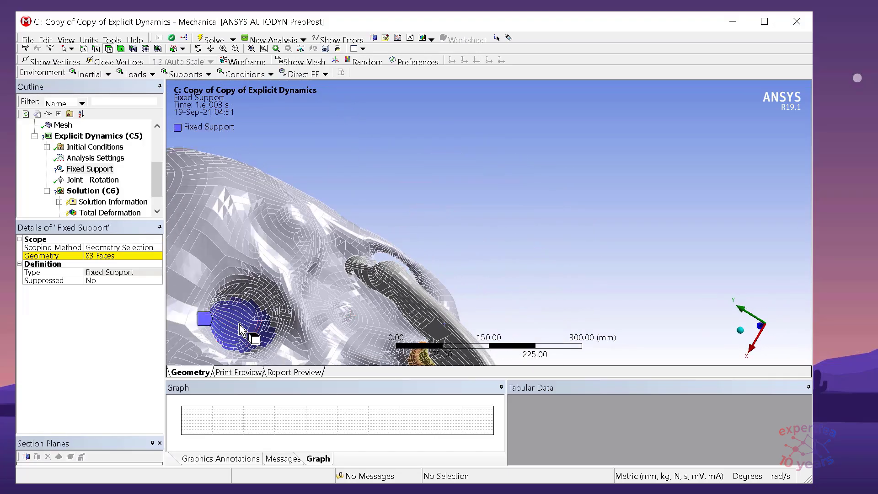
{"action": "left_click", "coordinate": [120, 49]}
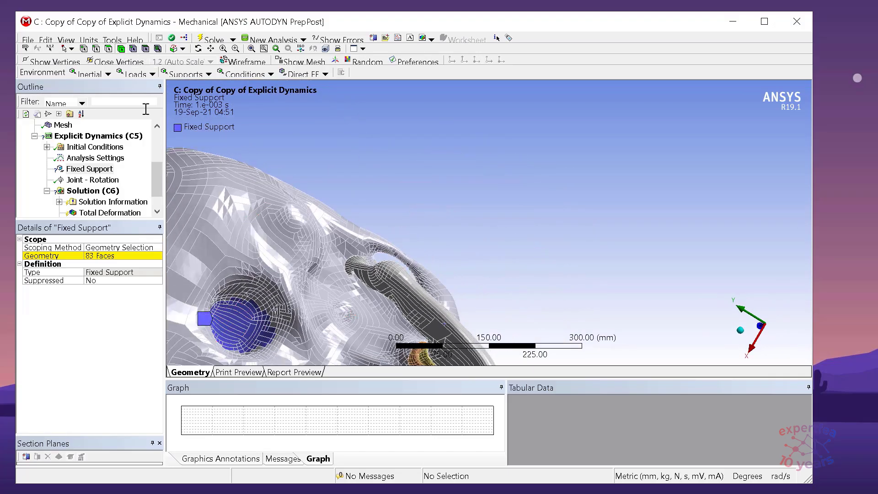
{"action": "left_click", "coordinate": [249, 222]}
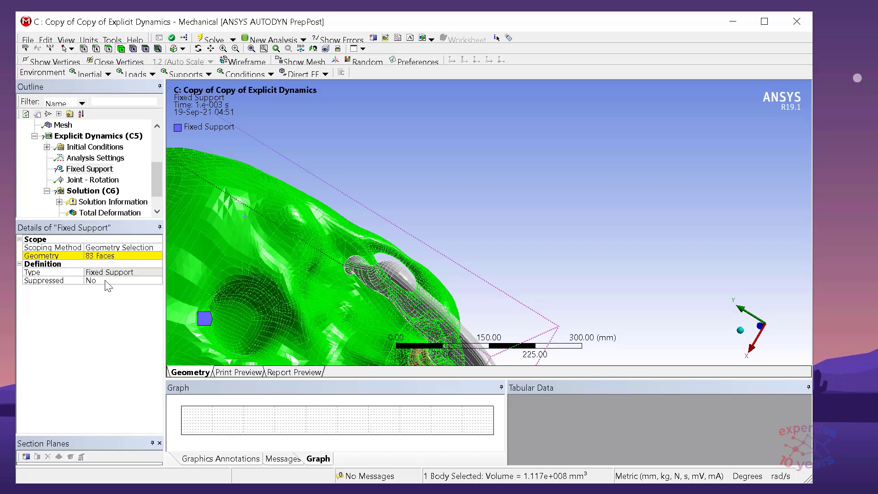
{"action": "left_click", "coordinate": [101, 256]}
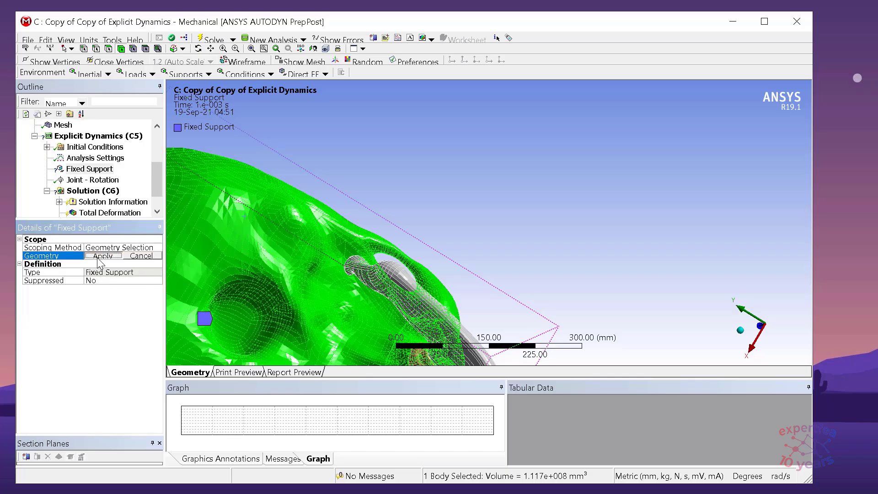
{"action": "left_click", "coordinate": [102, 256]}
{"action": "middle_click_drag", "start_coordinate": [451, 187], "coordinate": [344, 274]}
{"action": "middle_click_drag", "start_coordinate": [369, 308], "coordinate": [442, 128], "text": "ctrl"}
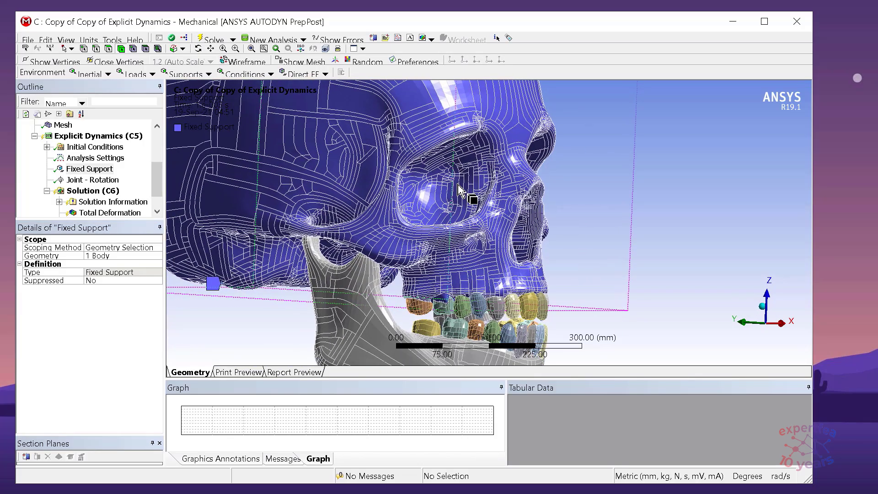
{"action": "scroll", "coordinate": [448, 233], "scroll_direction": "up", "scroll_amount": 2}
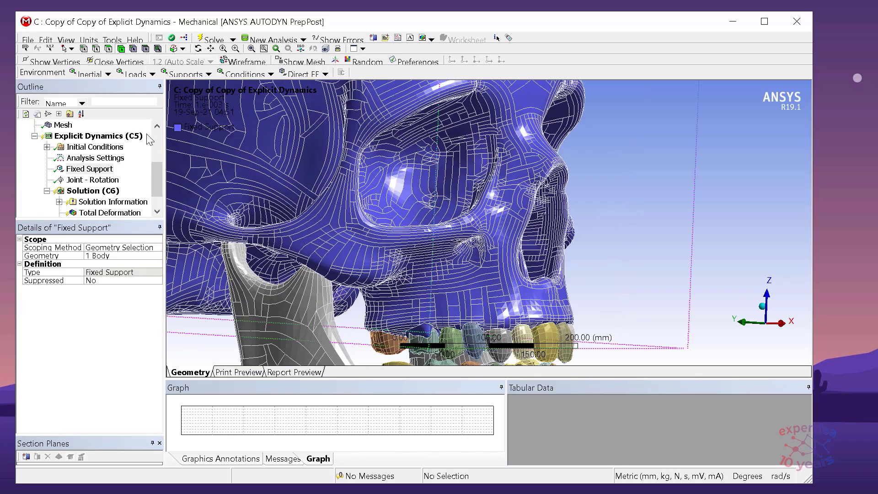
Review the Joint - Rotation load on the lower jaw and save the project.
{"action": "mouse_move", "coordinate": [157, 181]}
{"action": "left_mouse_down"}
{"action": "mouse_move", "coordinate": [158, 160]}
{"action": "mouse_move", "coordinate": [158, 196]}
{"action": "left_mouse_up"}
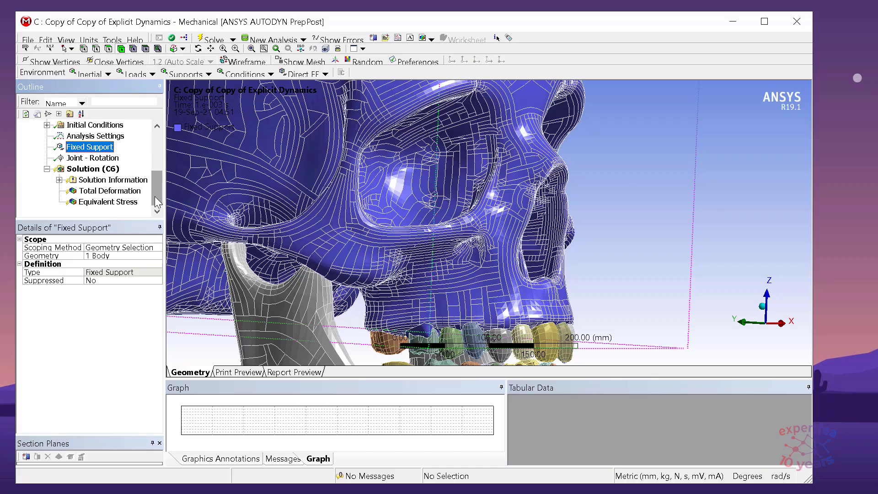
{"action": "left_click", "coordinate": [95, 159]}
{"action": "middle_click_drag", "start_coordinate": [486, 249], "coordinate": [338, 192]}
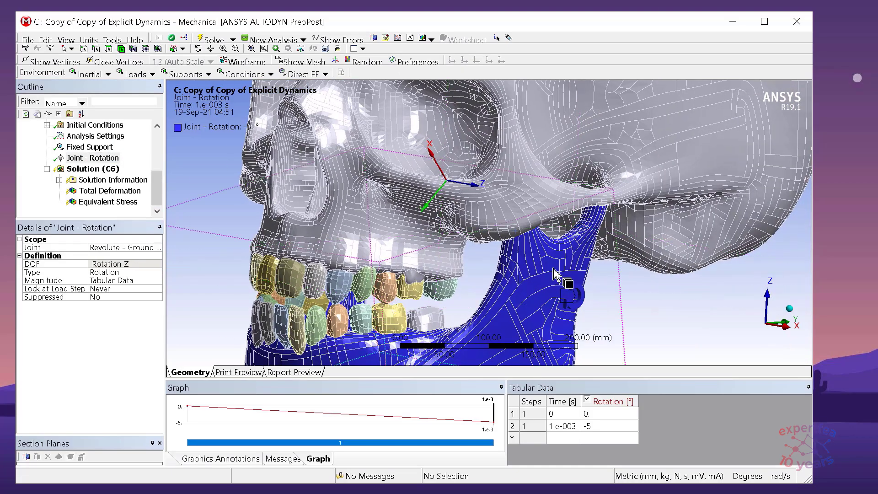
{"action": "left_click", "coordinate": [28, 40]}
{"action": "left_click", "coordinate": [45, 67]}
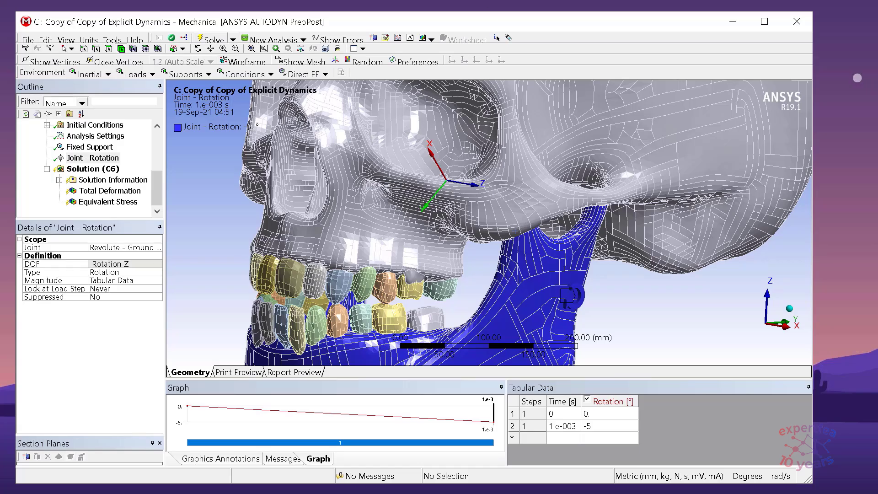
Solve the explicit dynamics analysis and show the solver output under Solution Information.
{"action": "key", "text": "F5"}
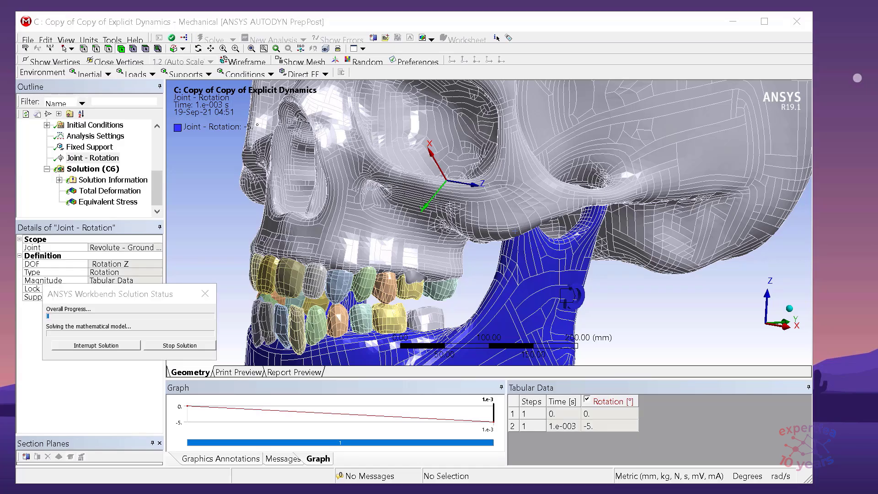
{"action": "left_click", "coordinate": [113, 179]}
{"action": "left_click_drag", "start_coordinate": [129, 298], "coordinate": [139, 384]}
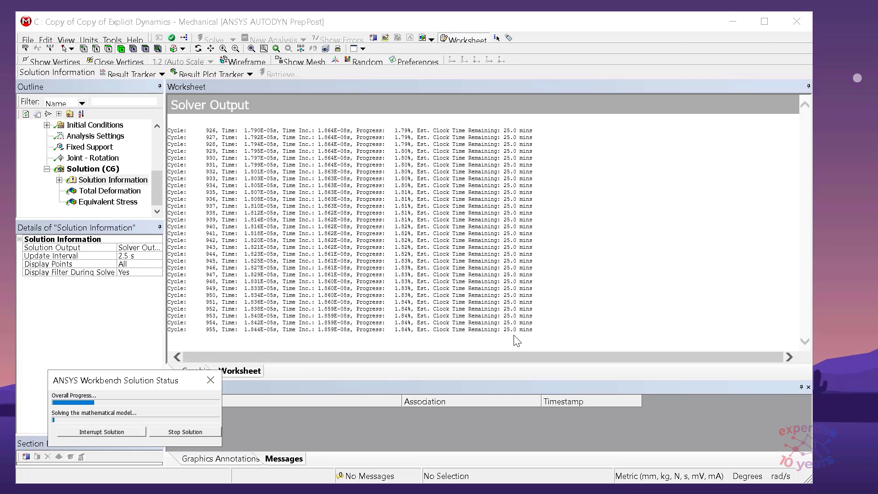
{"action": "left_click_drag", "start_coordinate": [162, 383], "coordinate": [313, 369]}
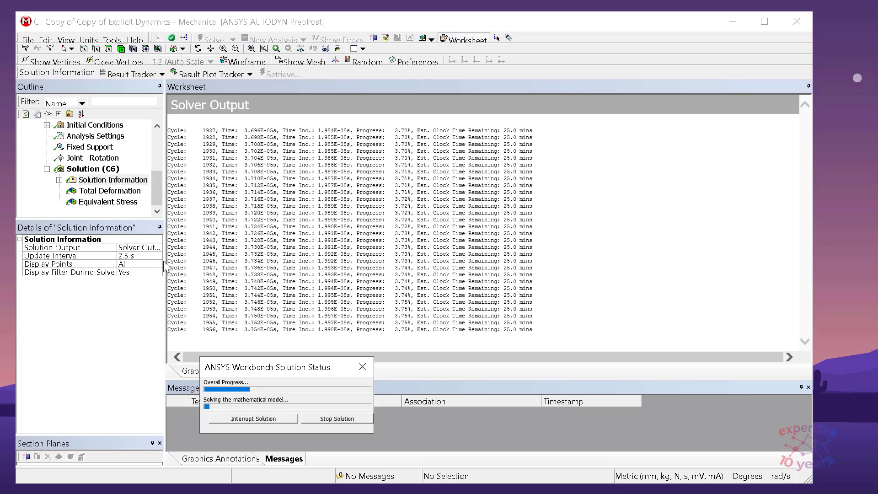
Compare the live Total Deformation tracker with the cycle progress in the solver output while the solution runs.
{"action": "left_click_drag", "start_coordinate": [166, 264], "coordinate": [177, 264]}
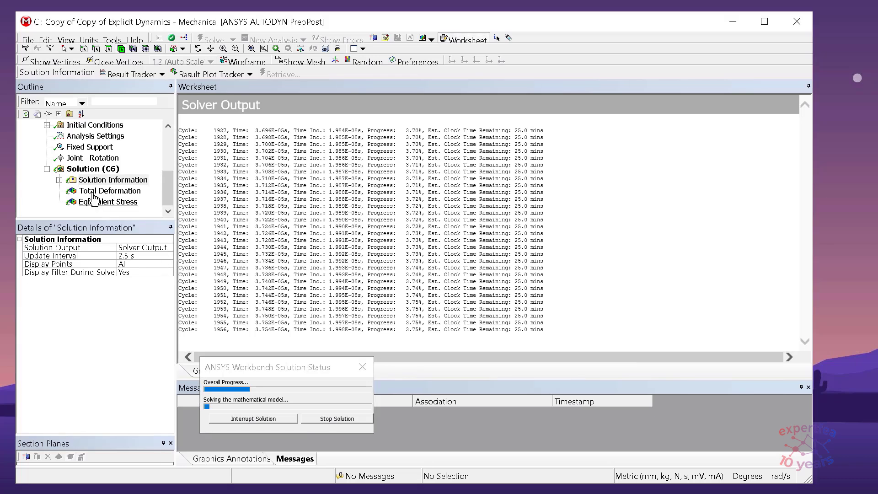
{"action": "left_click", "coordinate": [59, 180]}
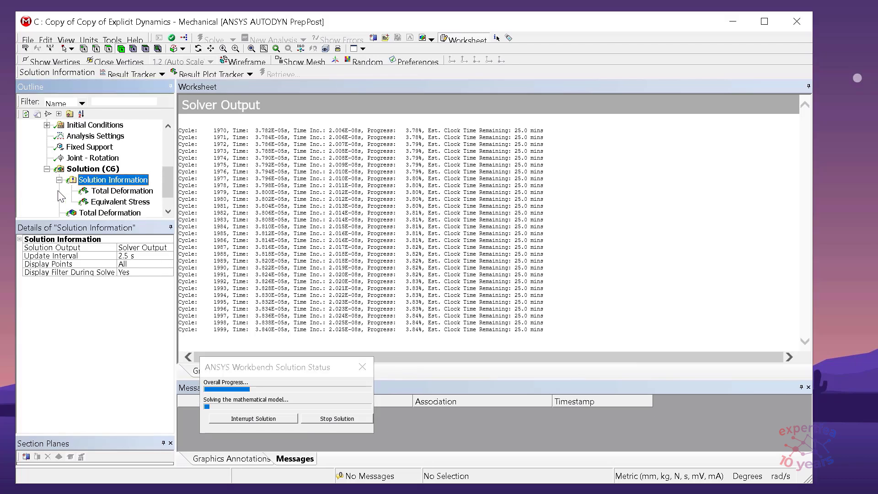
{"action": "left_click", "coordinate": [145, 192]}
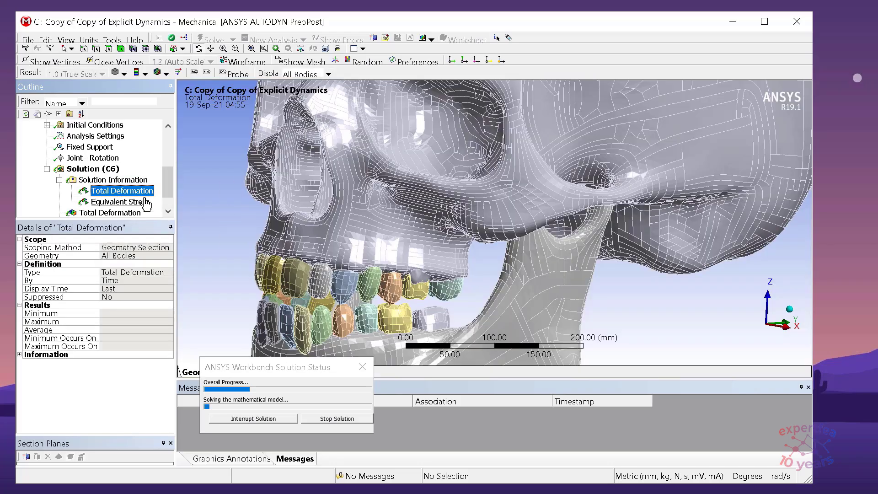
{"action": "left_click_drag", "start_coordinate": [462, 296], "coordinate": [181, 170]}
{"action": "left_click", "coordinate": [112, 180]}
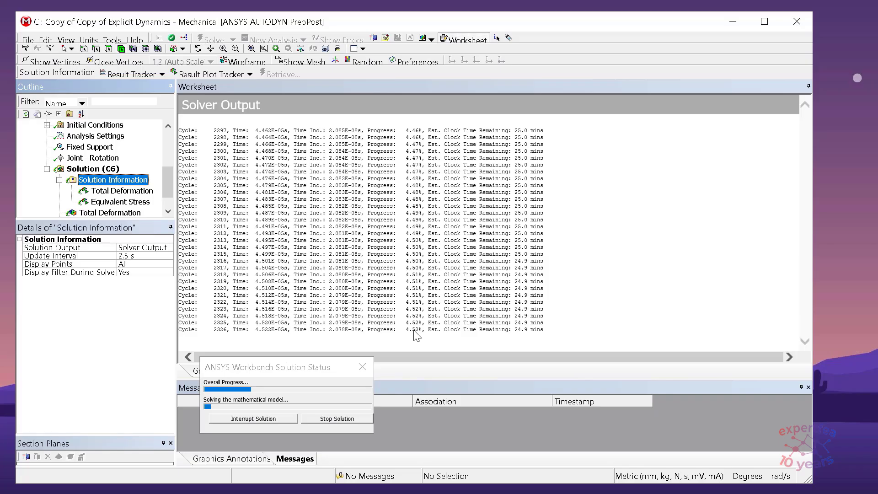
{"action": "left_click", "coordinate": [130, 189]}
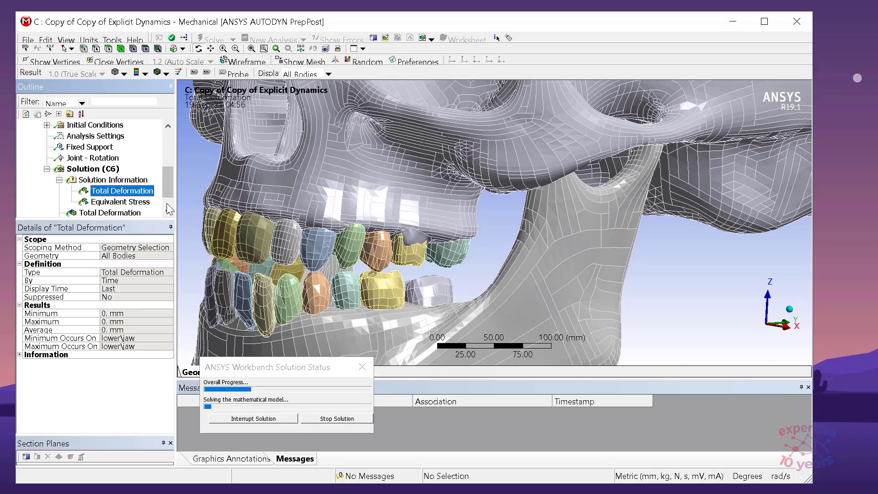
{"action": "left_click", "coordinate": [130, 181]}
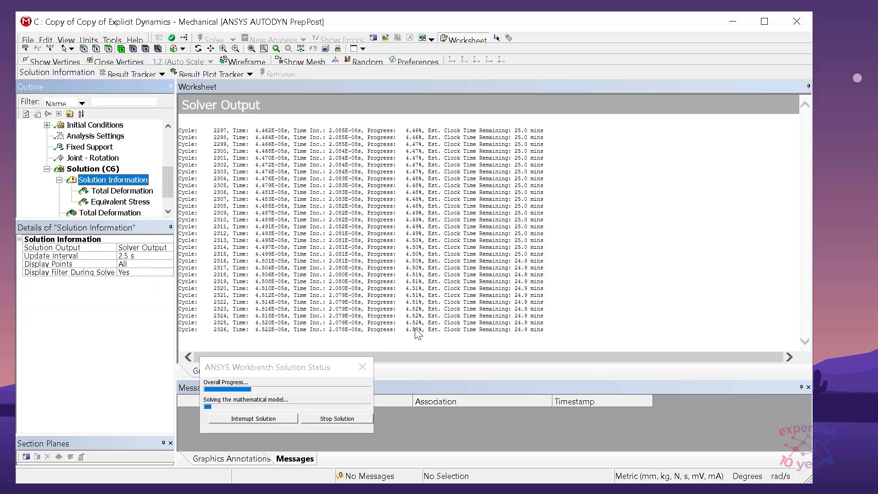
{"action": "left_click", "coordinate": [131, 191]}
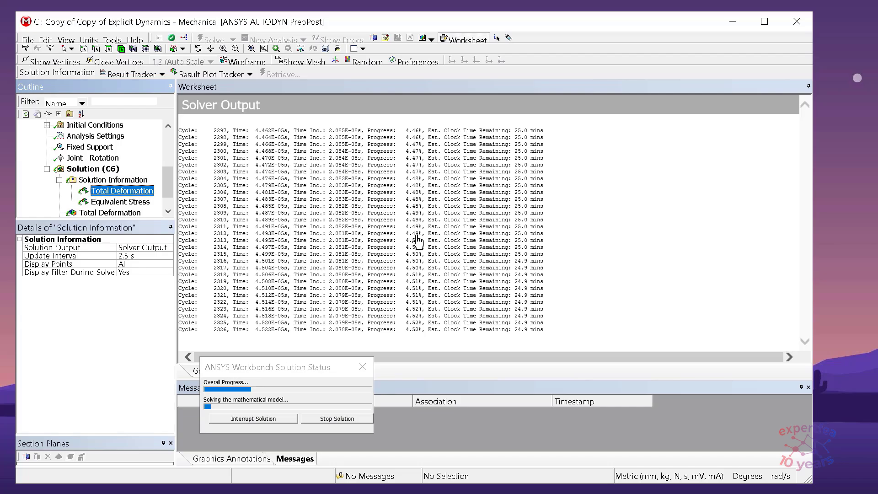
{"action": "left_click", "coordinate": [128, 180]}
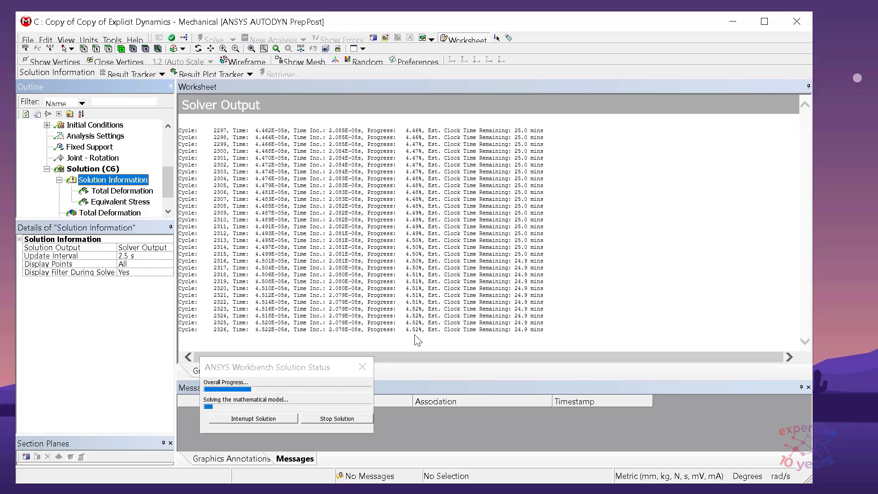
Display the live Total Deformation contours and examine the lower jaw and teeth.
{"action": "left_click", "coordinate": [110, 192]}
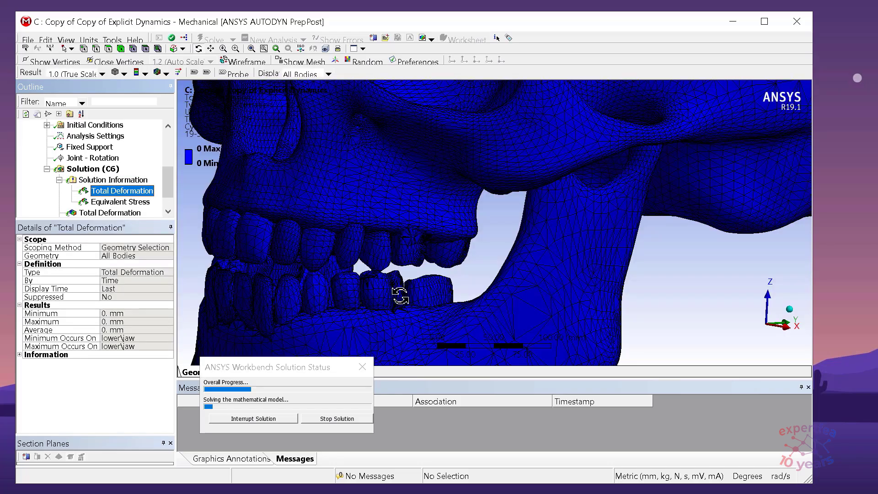
{"action": "middle_click_drag", "start_coordinate": [366, 302], "coordinate": [434, 285], "text": "ctrl"}
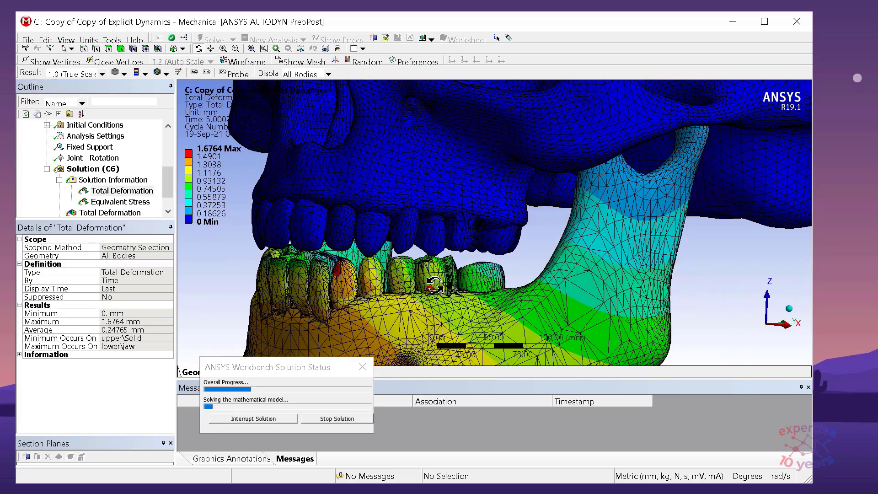
{"action": "scroll", "coordinate": [436, 283], "scroll_direction": "down", "scroll_amount": 3}
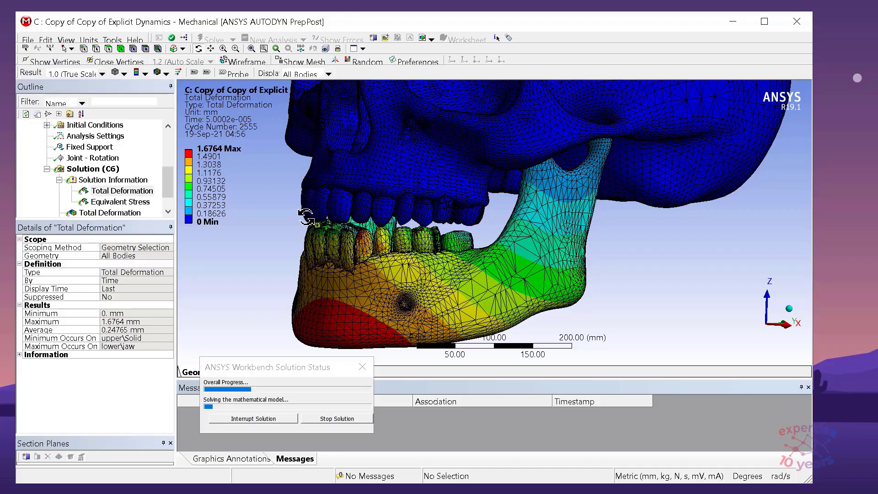
{"action": "left_click_drag", "start_coordinate": [476, 261], "coordinate": [440, 256]}
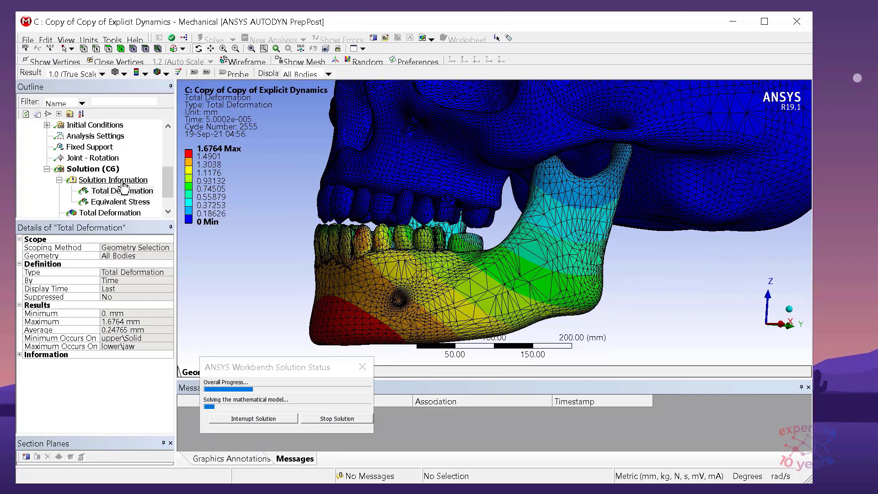
Display the live Equivalent Stress contours and set the upper legend boundary below the maximum to 50 MPa.
{"action": "left_click", "coordinate": [137, 202]}
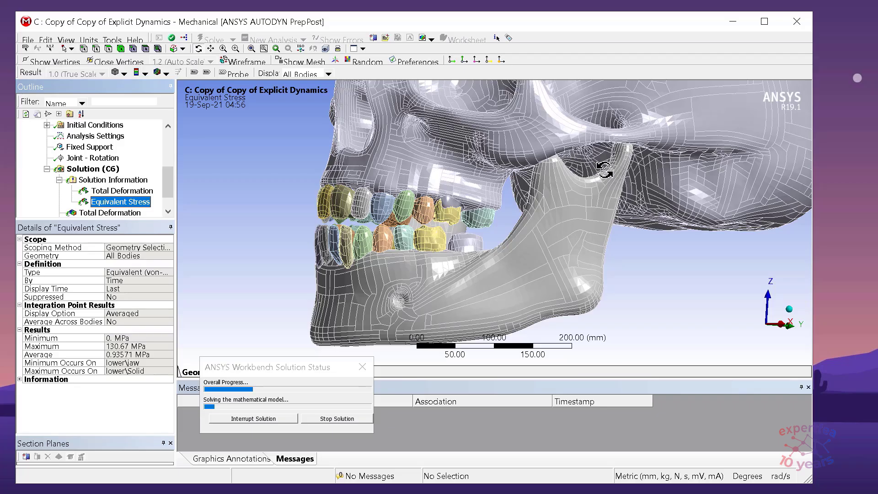
{"action": "left_click_drag", "start_coordinate": [429, 248], "coordinate": [255, 177]}
{"action": "left_click", "coordinate": [215, 156]}
{"action": "type", "text": "50"}
{"action": "key", "text": "Return"}
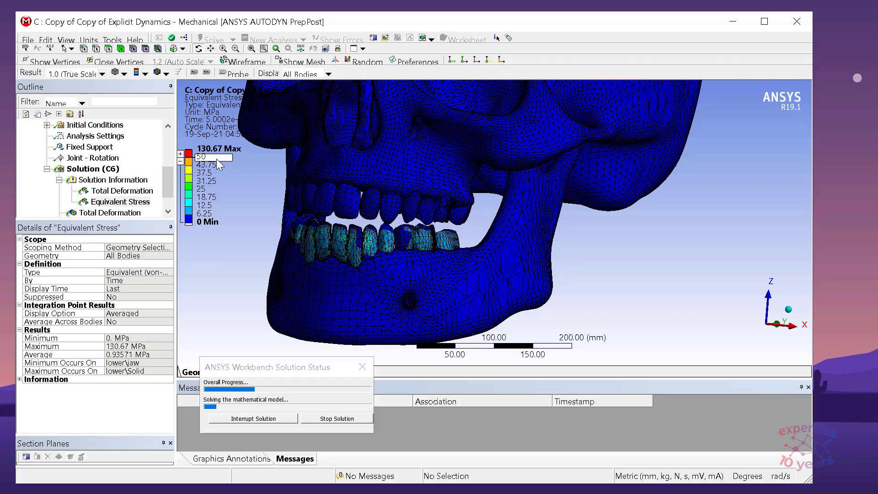
Set the legend boundary just below the maximum to 25 MPa for the live Equivalent Stress contours.
{"action": "middle_click_drag", "start_coordinate": [480, 250], "coordinate": [440, 242]}
{"action": "left_click", "coordinate": [200, 157]}
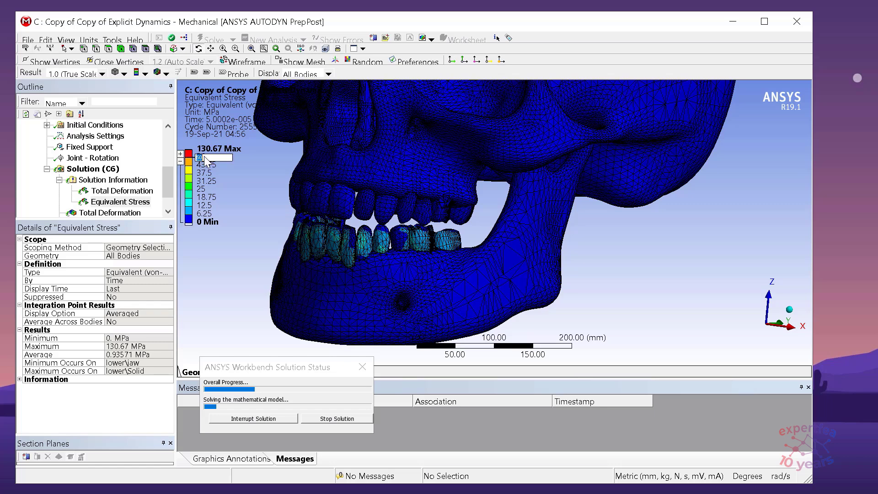
{"action": "type", "text": "25"}
{"action": "key", "text": "Return"}
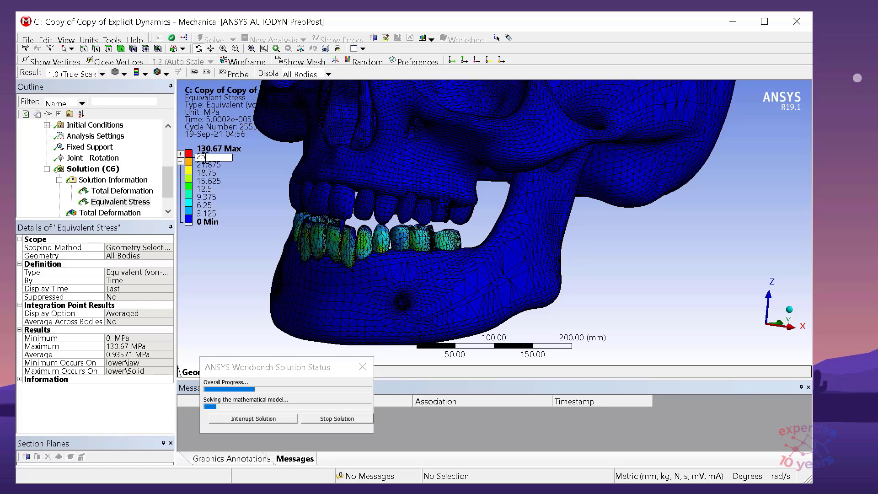
{"action": "mouse_move", "coordinate": [526, 275]}
{"action": "middle_mouse_down"}
{"action": "mouse_move", "coordinate": [480, 279]}
{"action": "mouse_move", "coordinate": [522, 294]}
{"action": "middle_mouse_up"}
Check the solver output's progress and examine the updated live Total Deformation contours around the teeth.
{"action": "left_click", "coordinate": [119, 180]}
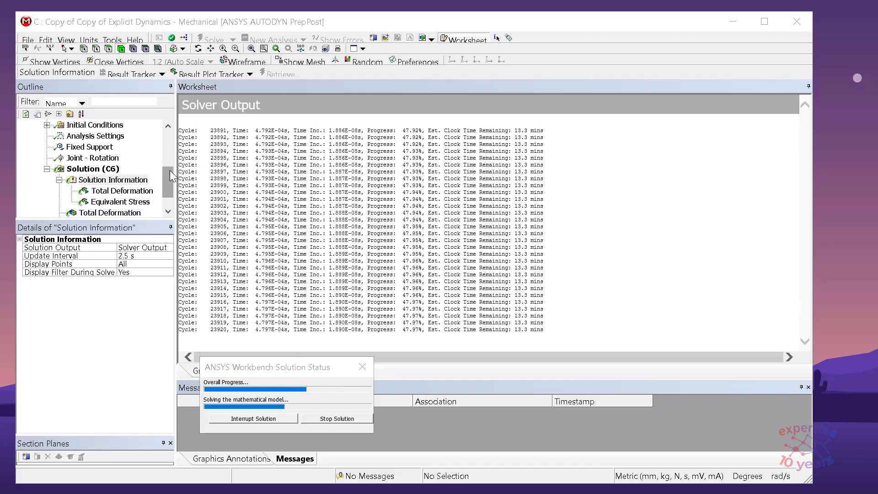
{"action": "left_click", "coordinate": [128, 191]}
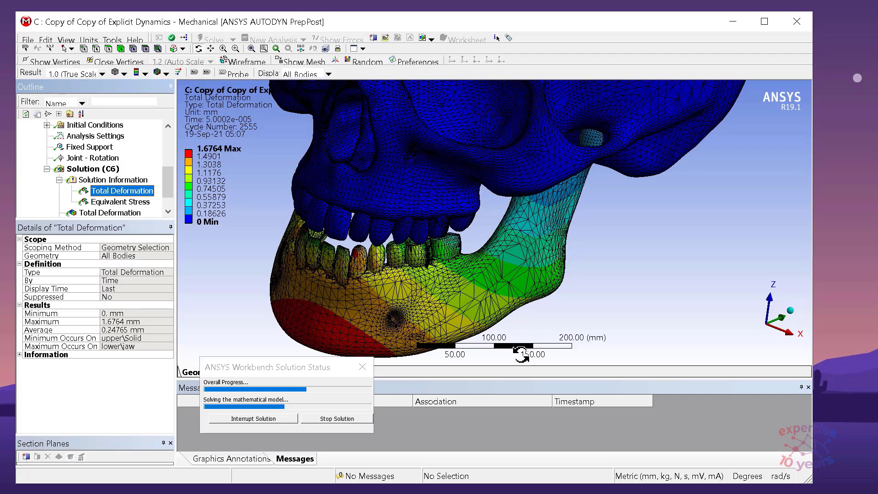
{"action": "mouse_move", "coordinate": [453, 288]}
{"action": "left_mouse_down"}
{"action": "mouse_move", "coordinate": [489, 297]}
{"action": "mouse_move", "coordinate": [448, 281]}
{"action": "left_mouse_up"}
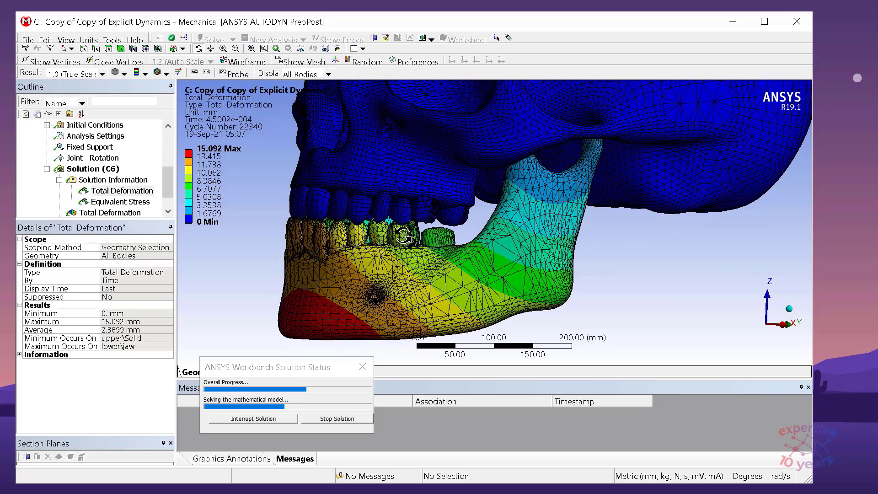
{"action": "scroll", "coordinate": [397, 241], "scroll_direction": "up", "scroll_amount": 4}
{"action": "left_click_drag", "start_coordinate": [462, 243], "coordinate": [432, 252]}
{"action": "middle_click_drag", "start_coordinate": [408, 255], "coordinate": [512, 254], "text": "ctrl"}
{"action": "scroll", "coordinate": [486, 245], "scroll_direction": "up", "scroll_amount": 1}
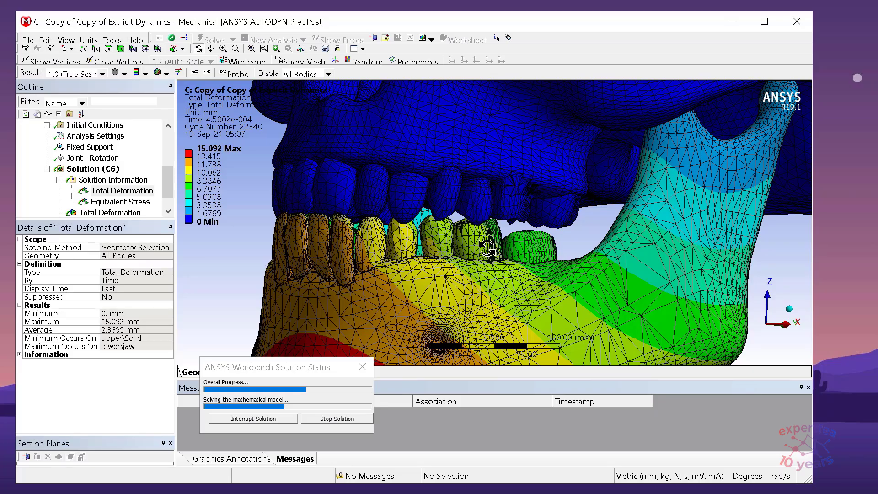
{"action": "scroll", "coordinate": [486, 249], "scroll_direction": "down", "scroll_amount": 1}
Display the live Equivalent Stress contours on the teeth and reset their legend.
{"action": "left_click", "coordinate": [125, 201]}
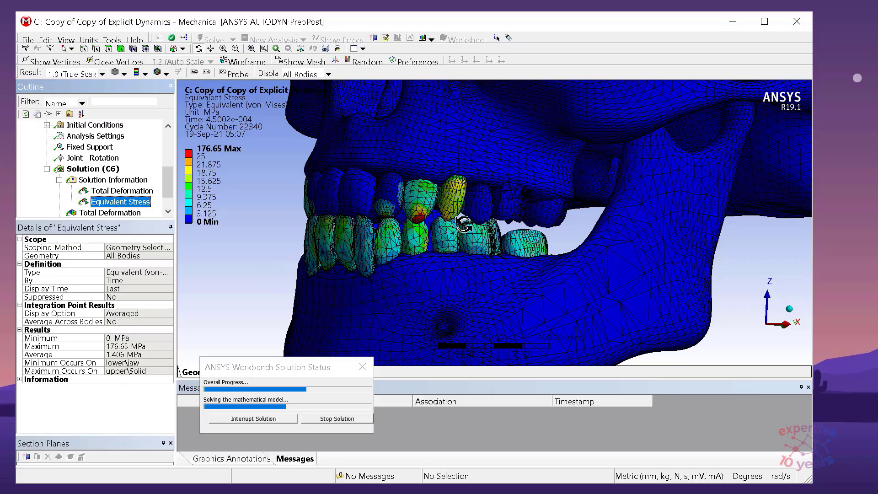
{"action": "left_click_drag", "start_coordinate": [449, 222], "coordinate": [458, 204]}
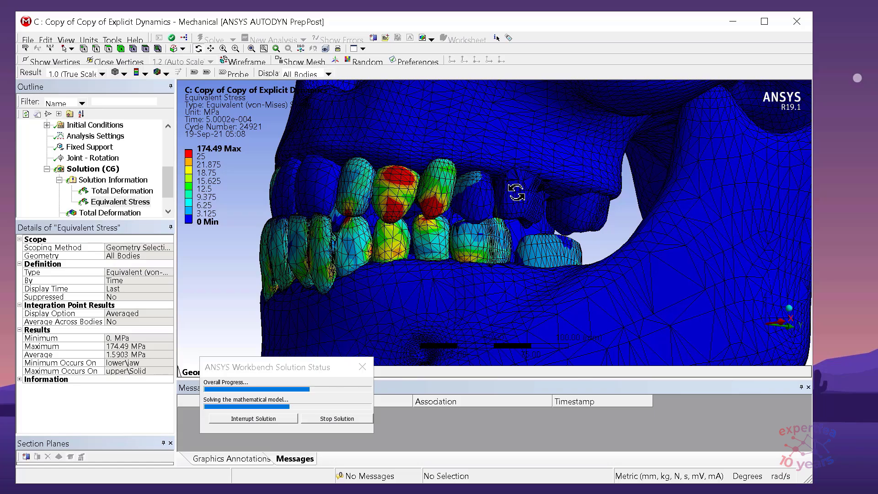
{"action": "right_click", "coordinate": [191, 160]}
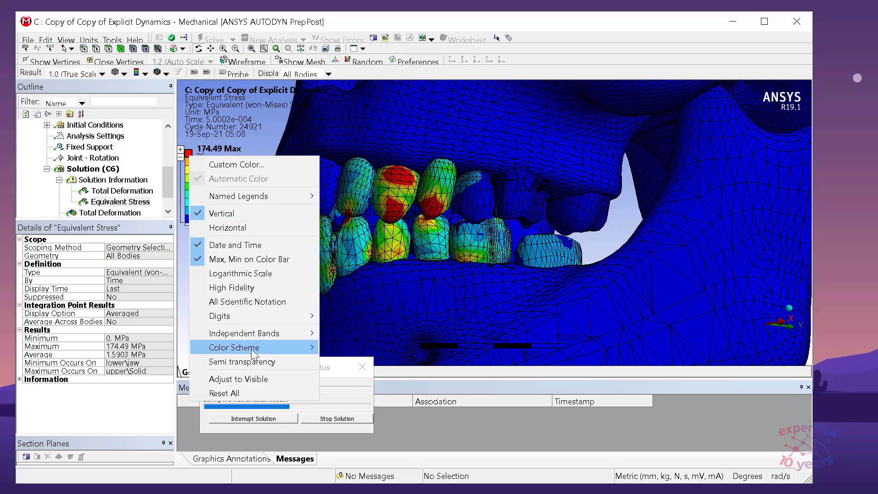
{"action": "left_click", "coordinate": [247, 387]}
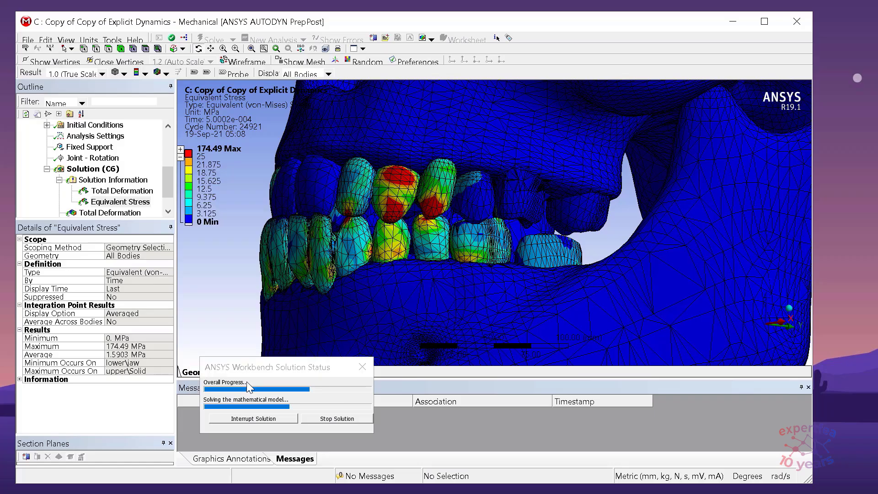
Set the stress legend boundary below the maximum to 100 MPa and then to 70 MPa, and examine the teeth.
{"action": "left_click", "coordinate": [199, 179]}
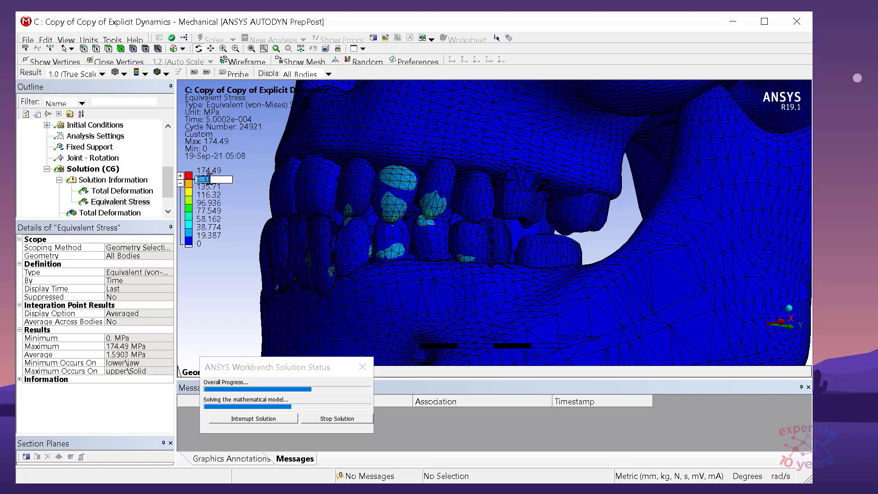
{"action": "type", "text": "100"}
{"action": "key", "text": "Return"}
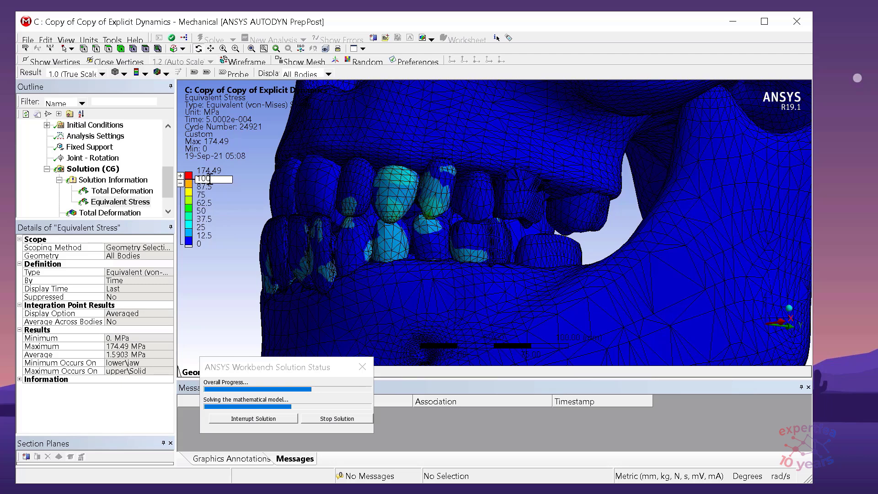
{"action": "left_click", "coordinate": [203, 179]}
{"action": "type", "text": "75"}
{"action": "key", "text": "Return"}
{"action": "mouse_move", "coordinate": [425, 203]}
{"action": "left_mouse_down"}
{"action": "mouse_move", "coordinate": [532, 218]}
{"action": "mouse_move", "coordinate": [454, 211]}
{"action": "mouse_move", "coordinate": [500, 239]}
{"action": "left_mouse_up"}
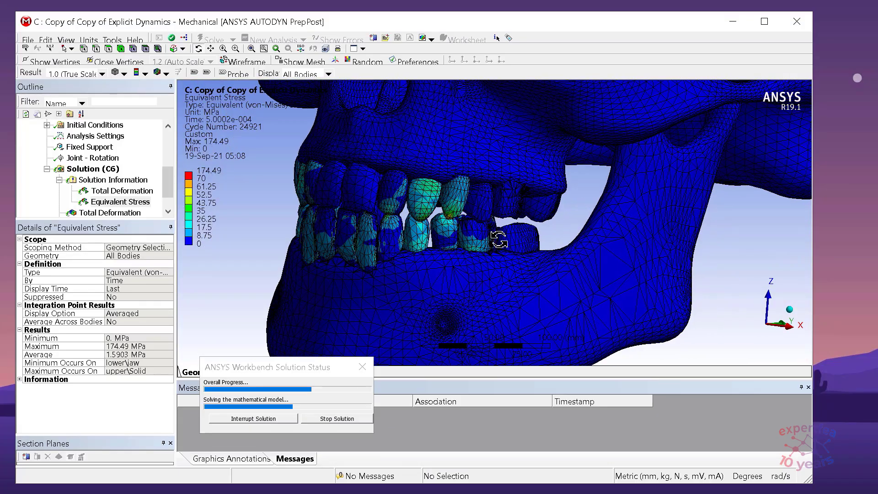
{"action": "scroll", "coordinate": [506, 230], "scroll_direction": "down", "scroll_amount": 3}
{"action": "middle_click_drag", "start_coordinate": [540, 203], "coordinate": [506, 251], "text": "ctrl"}
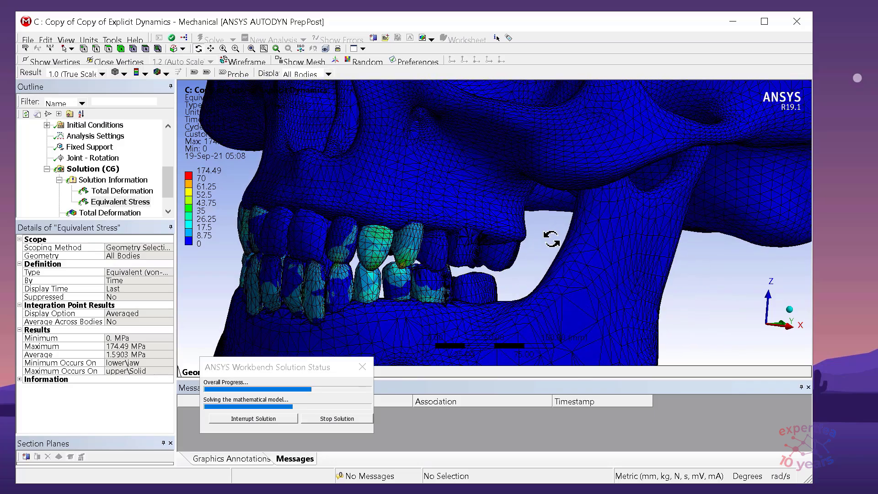
{"action": "scroll", "coordinate": [512, 245], "scroll_direction": "up", "scroll_amount": 4}
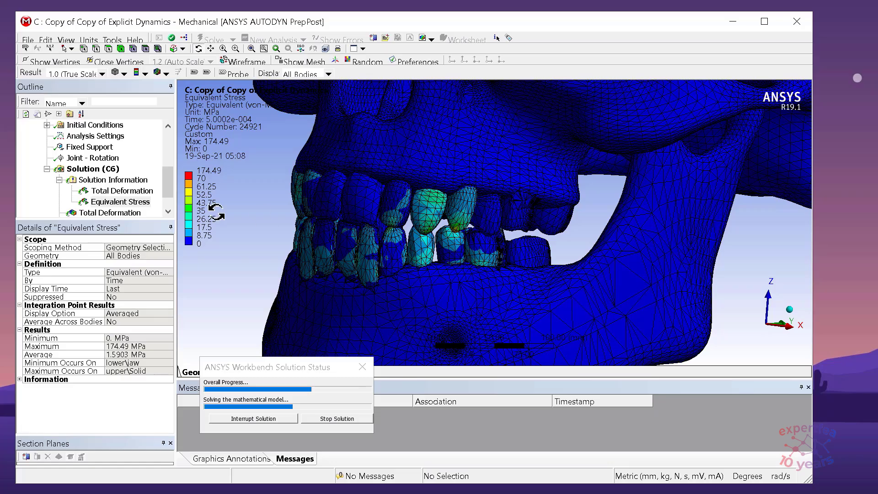
Check the end of the solver output and display the Total Deformation result on the jaw and teeth.
{"action": "left_click", "coordinate": [114, 181]}
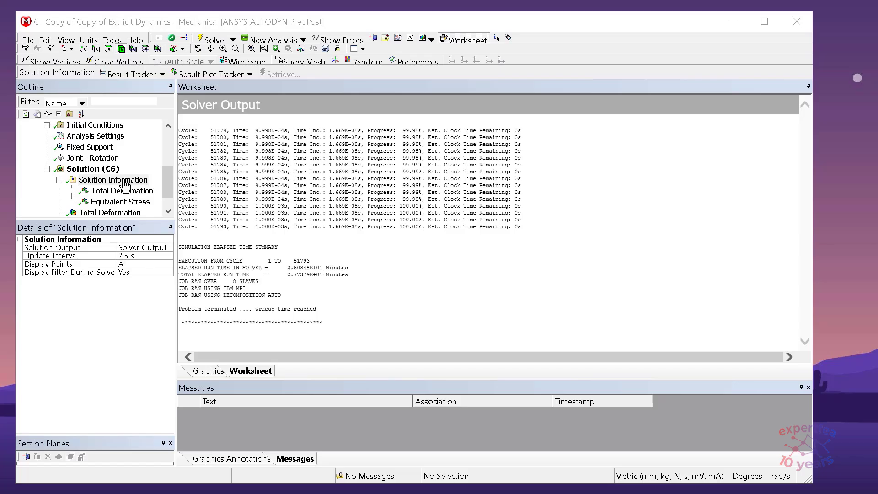
{"action": "left_click", "coordinate": [59, 180]}
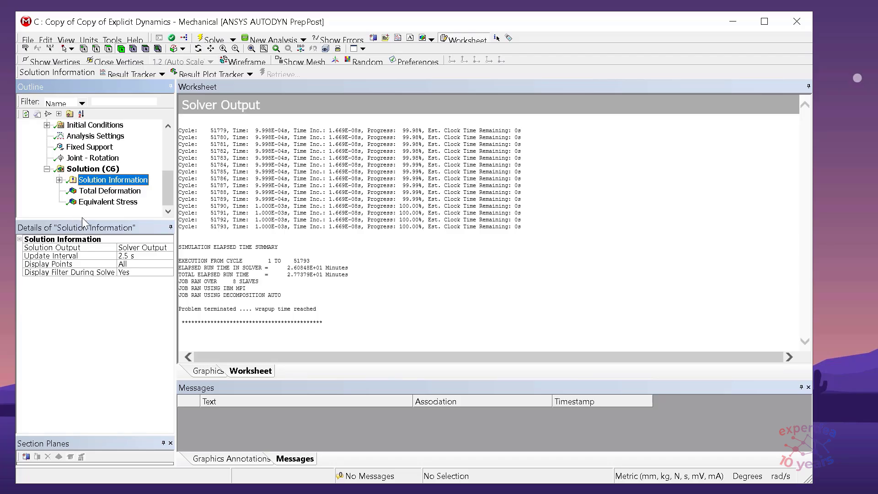
{"action": "left_click", "coordinate": [109, 191]}
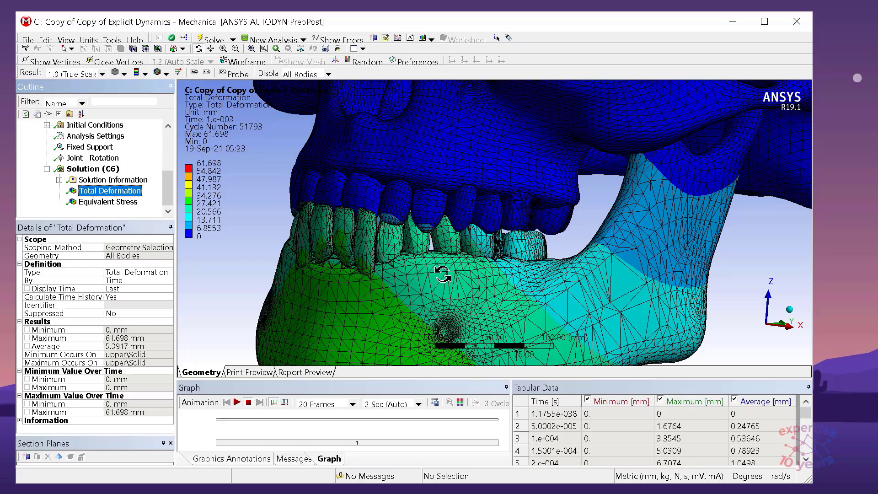
{"action": "scroll", "coordinate": [421, 255], "scroll_direction": "down", "scroll_amount": 2}
{"action": "left_click", "coordinate": [439, 251]}
{"action": "mouse_move", "coordinate": [438, 252]}
{"action": "left_mouse_down"}
{"action": "mouse_move", "coordinate": [441, 226]}
{"action": "mouse_move", "coordinate": [444, 262]}
{"action": "left_mouse_up"}
{"action": "scroll", "coordinate": [504, 309], "scroll_direction": "up", "scroll_amount": 1}
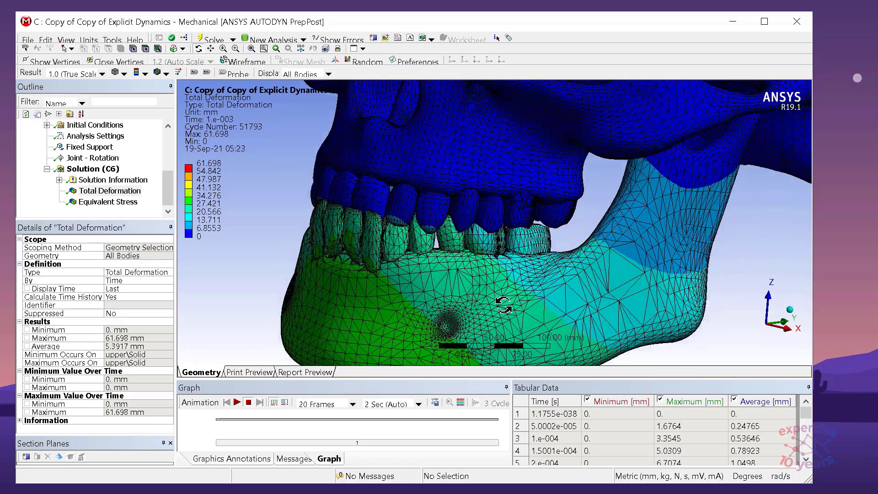
Set the Total Deformation animation to 50 frames and play it while examining the closing teeth.
{"action": "left_click", "coordinate": [338, 402]}
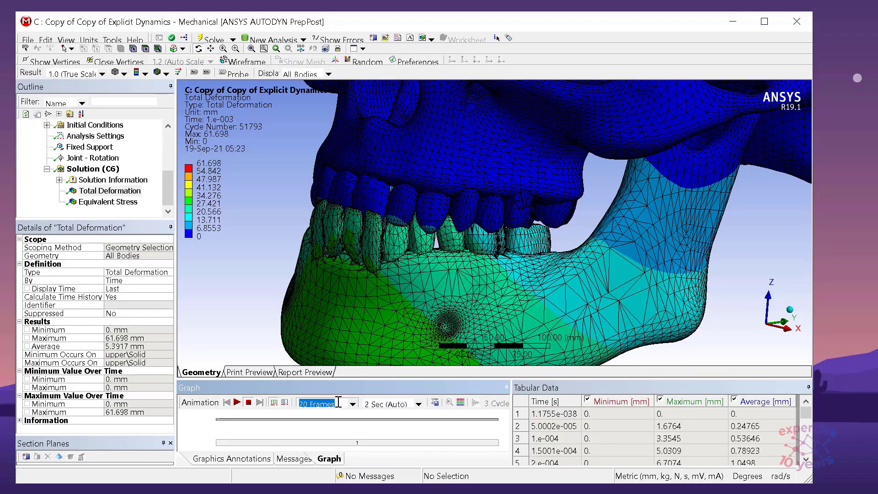
{"action": "type", "text": "50"}
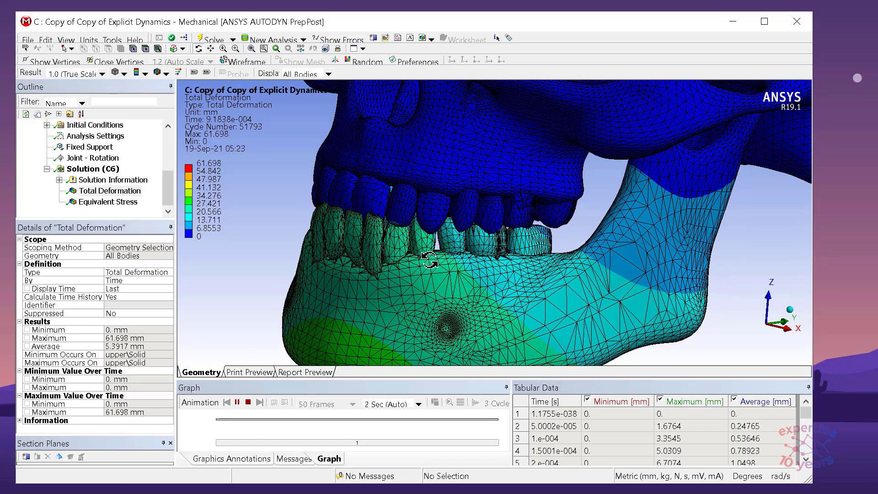
{"action": "scroll", "coordinate": [415, 264], "scroll_direction": "up", "scroll_amount": 3}
{"action": "mouse_move", "coordinate": [415, 263]}
{"action": "left_mouse_down"}
{"action": "mouse_move", "coordinate": [354, 253]}
{"action": "mouse_move", "coordinate": [331, 259]}
{"action": "mouse_move", "coordinate": [551, 280]}
{"action": "mouse_move", "coordinate": [384, 266]}
{"action": "mouse_move", "coordinate": [539, 270]}
{"action": "mouse_move", "coordinate": [418, 235]}
{"action": "left_mouse_up"}
{"action": "scroll", "coordinate": [327, 259], "scroll_direction": "up", "scroll_amount": 3}
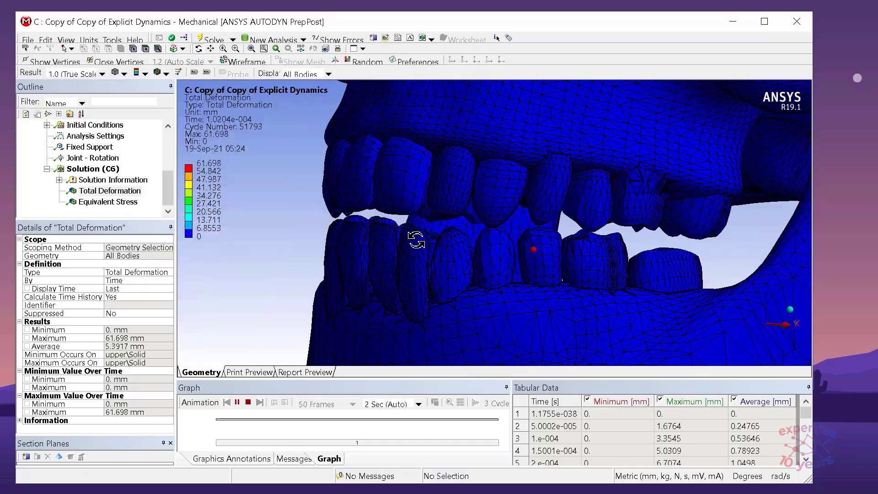
Display the Total Deformation result with No WireFrame and view the skull from the front.
{"action": "left_click", "coordinate": [166, 74]}
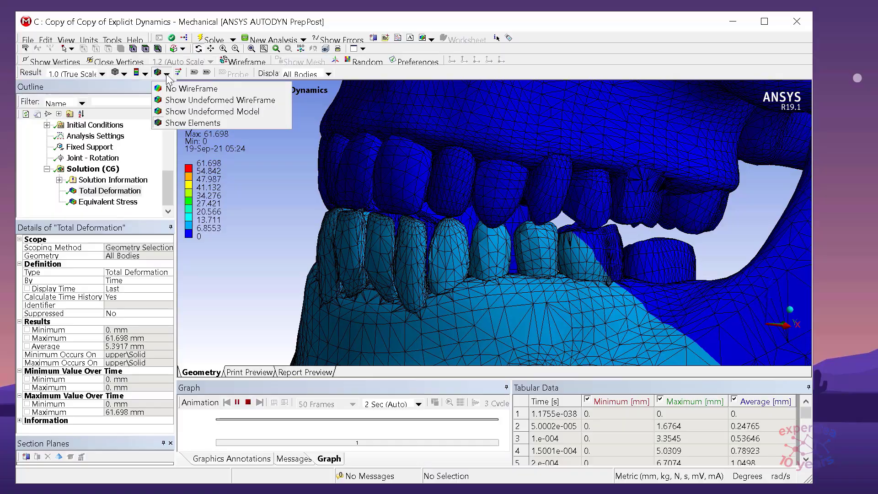
{"action": "left_click", "coordinate": [185, 86]}
{"action": "left_click_drag", "start_coordinate": [518, 257], "coordinate": [435, 213]}
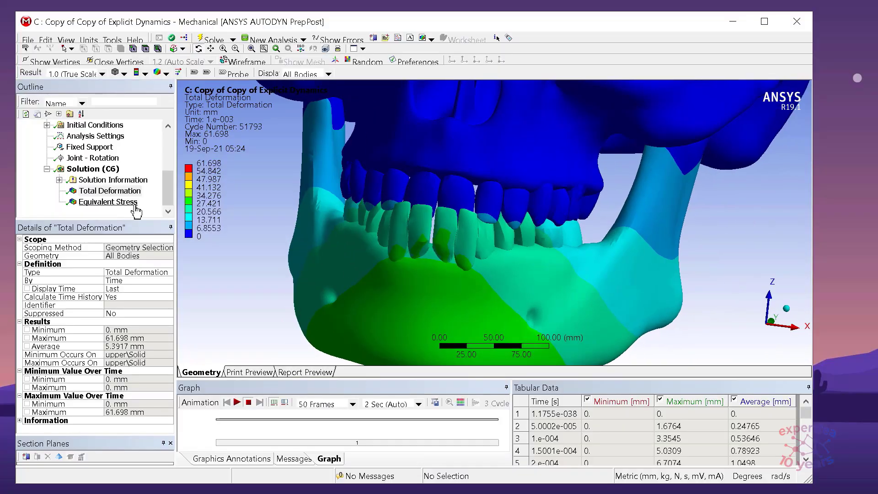
Display the solved Equivalent Stress result and enlarge the graph area to show the stress history.
{"action": "left_click", "coordinate": [108, 201]}
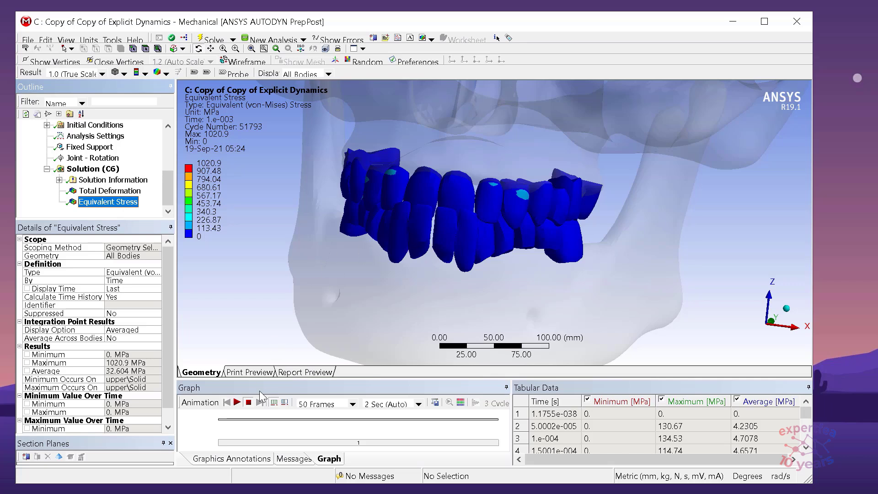
{"action": "left_click_drag", "start_coordinate": [299, 378], "coordinate": [299, 346]}
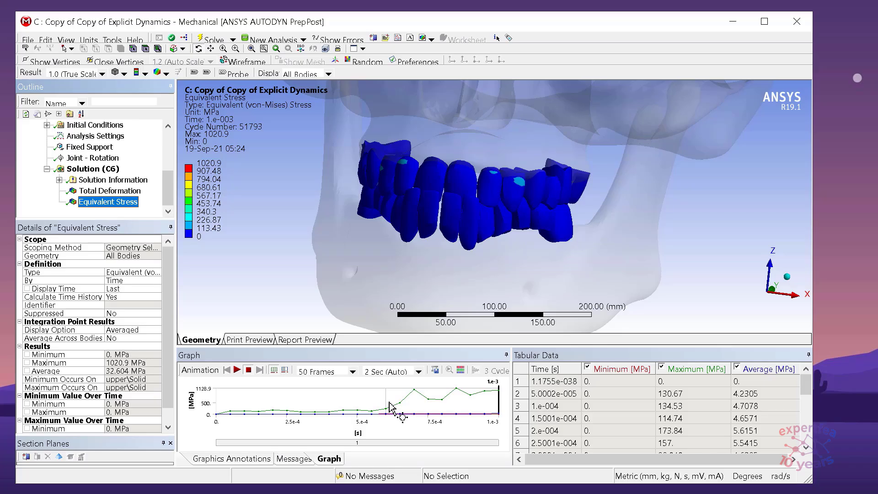
Set the Equivalent Stress legend boundary below the maximum to 300 MPa and examine the side teeth.
{"action": "left_click", "coordinate": [225, 176]}
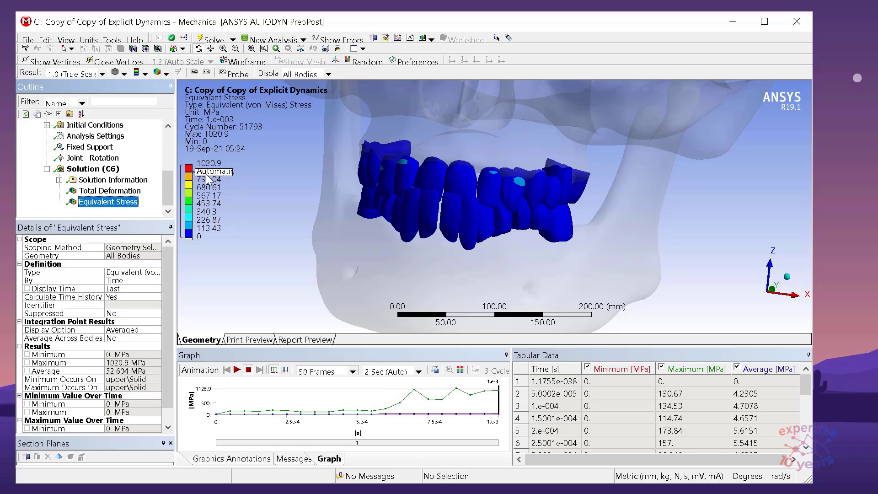
{"action": "left_click", "coordinate": [208, 173]}
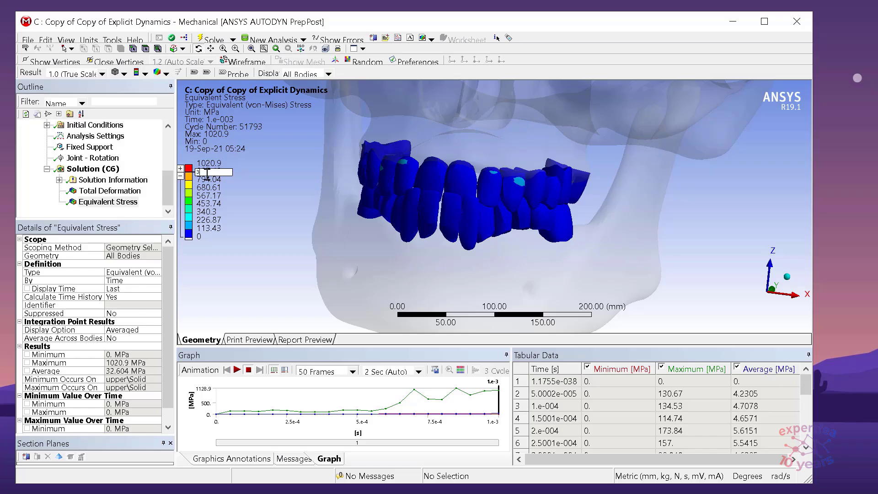
{"action": "type", "text": "300"}
{"action": "key", "text": "Return"}
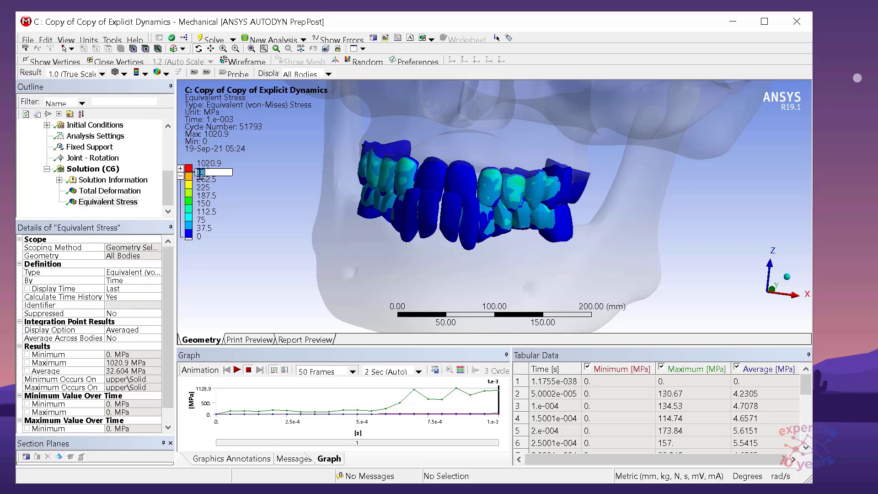
{"action": "middle_click_drag", "start_coordinate": [356, 189], "coordinate": [328, 195]}
{"action": "scroll", "coordinate": [533, 180], "scroll_direction": "up", "scroll_amount": 3}
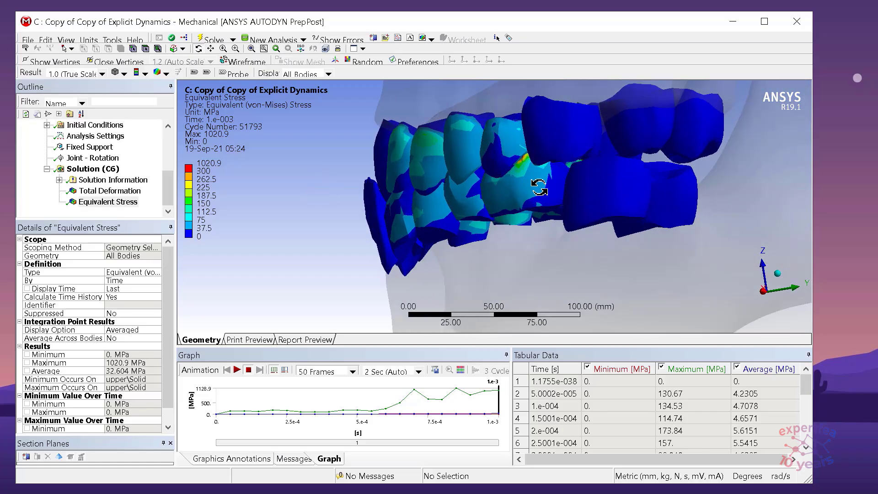
{"action": "scroll", "coordinate": [548, 183], "scroll_direction": "up", "scroll_amount": 2}
{"action": "left_click", "coordinate": [535, 160]}
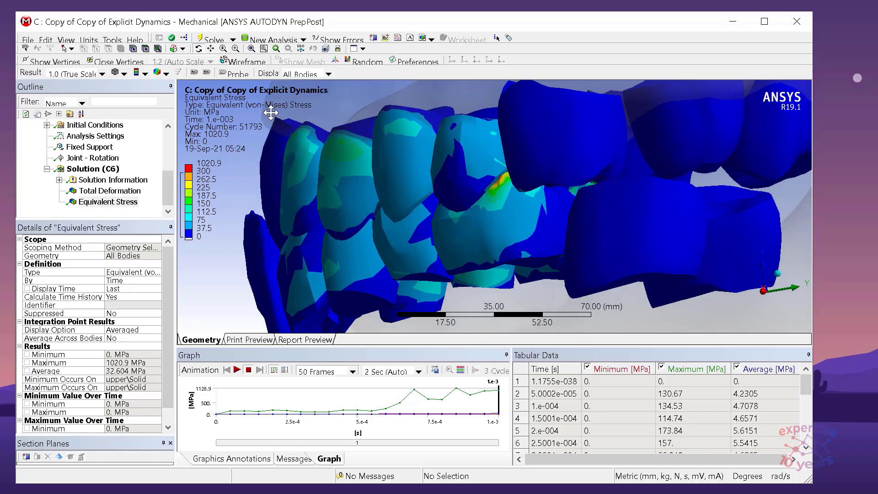
Show the maximum stress label on the teeth and examine its location and the result's maximum value over time.
{"action": "left_click", "coordinate": [194, 72]}
{"action": "scroll", "coordinate": [483, 187], "scroll_direction": "down", "scroll_amount": 2}
{"action": "middle_click_drag", "start_coordinate": [482, 188], "coordinate": [515, 226]}
{"action": "scroll", "coordinate": [402, 217], "scroll_direction": "up", "scroll_amount": 3}
{"action": "middle_click_drag", "start_coordinate": [401, 217], "coordinate": [512, 233]}
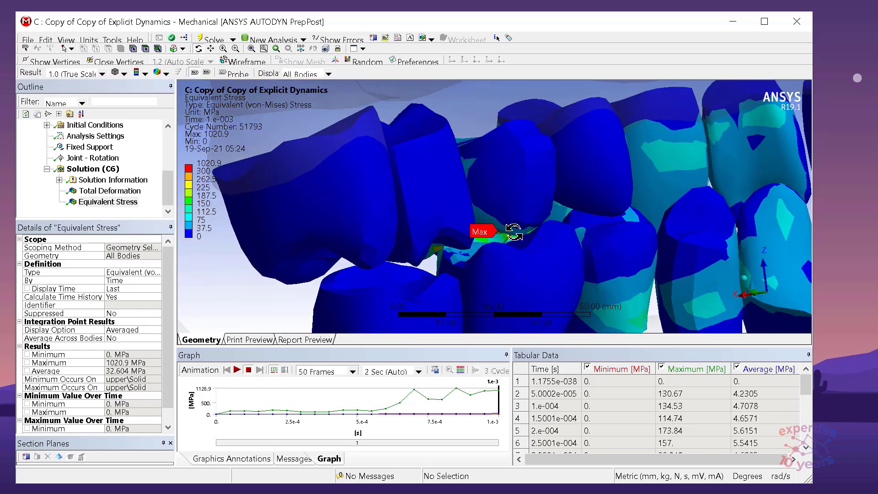
{"action": "scroll", "coordinate": [535, 240], "scroll_direction": "up", "scroll_amount": 5}
{"action": "middle_click_drag", "start_coordinate": [544, 284], "coordinate": [540, 203]}
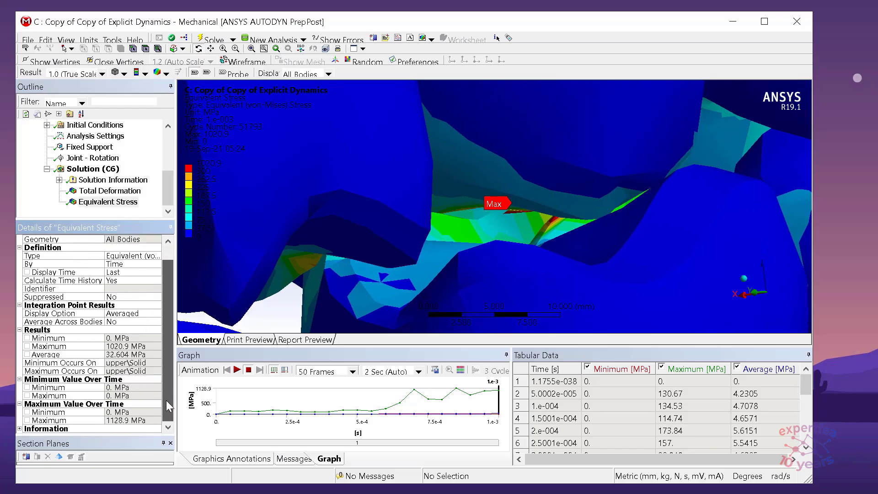
{"action": "scroll", "coordinate": [437, 261], "scroll_direction": "down", "scroll_amount": 10}
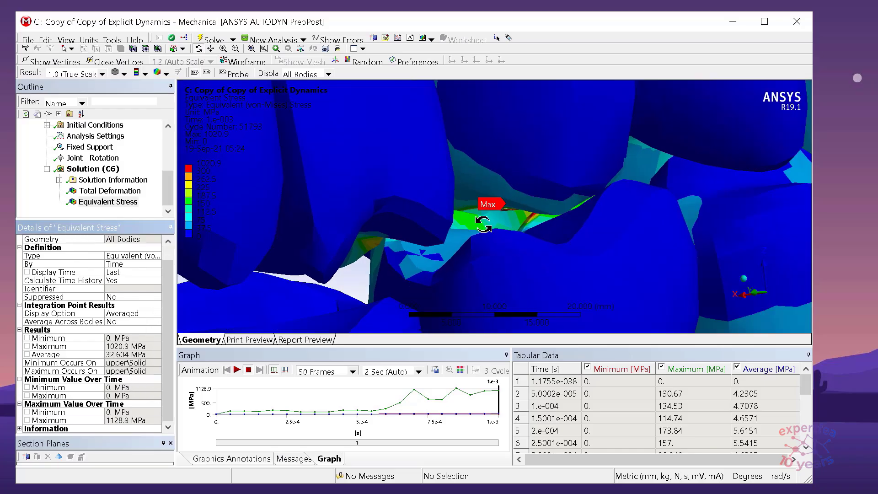
{"action": "left_click_drag", "start_coordinate": [534, 241], "coordinate": [530, 215]}
{"action": "right_click", "coordinate": [530, 218]}
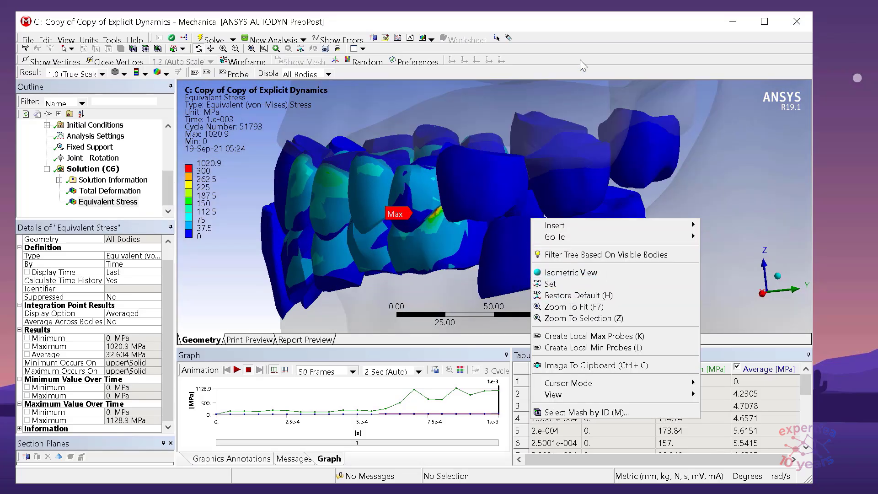
Examine the Equivalent Stress distribution around the maximum label on the side teeth from several angles.
{"action": "left_click", "coordinate": [593, 284]}
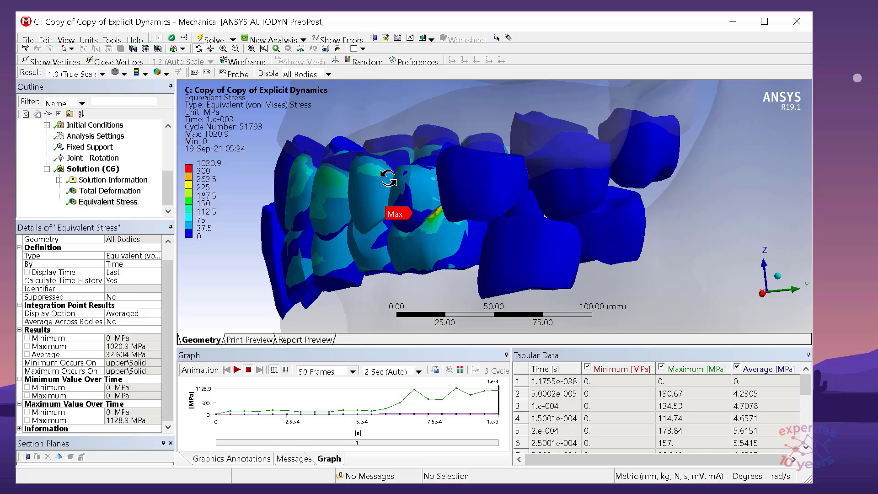
{"action": "scroll", "coordinate": [444, 242], "scroll_direction": "down", "scroll_amount": 2}
{"action": "scroll", "coordinate": [467, 235], "scroll_direction": "up", "scroll_amount": 3}
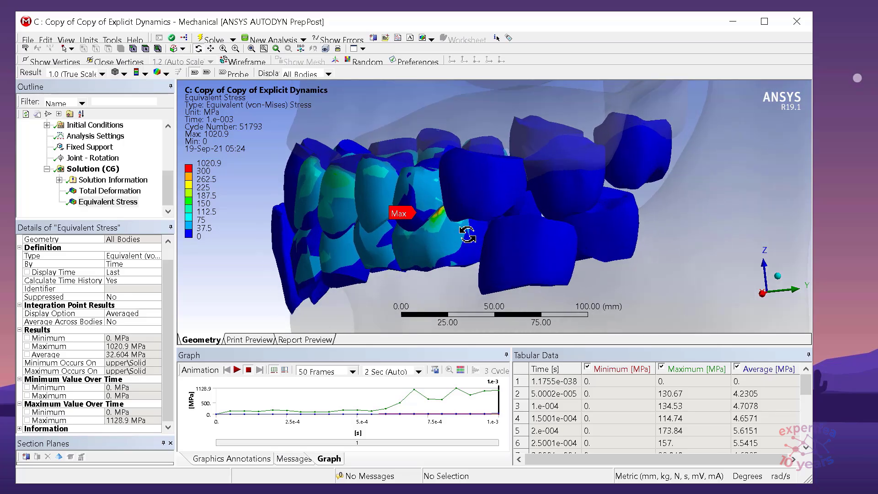
{"action": "left_click_drag", "start_coordinate": [435, 251], "coordinate": [482, 252]}
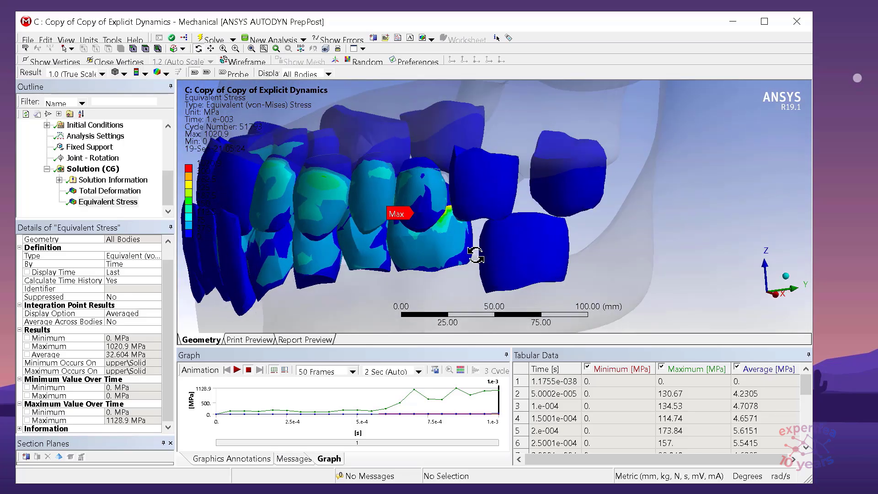
{"action": "scroll", "coordinate": [475, 255], "scroll_direction": "down", "scroll_amount": 2}
{"action": "middle_click_drag", "start_coordinate": [422, 263], "coordinate": [512, 246], "text": "ctrl"}
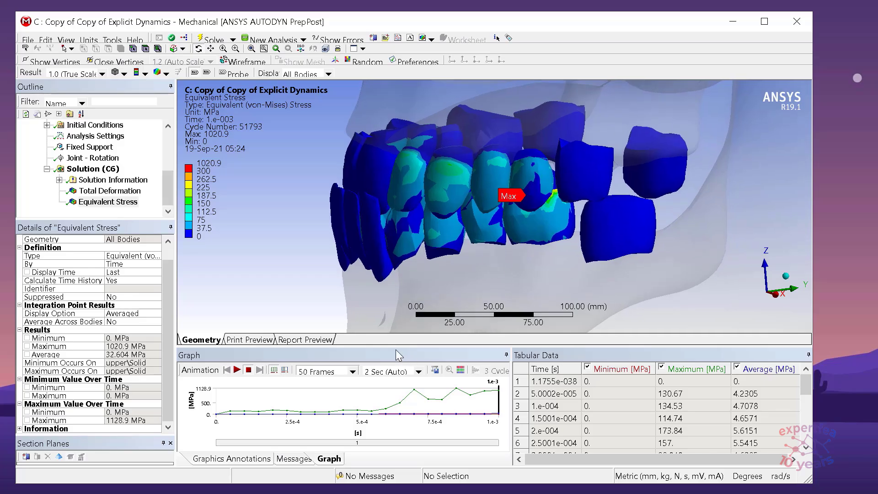
Shrink the graph area to enlarge the model view and inspect the stress contours on the front and side teeth.
{"action": "left_click_drag", "start_coordinate": [384, 345], "coordinate": [385, 368]}
{"action": "left_click_drag", "start_coordinate": [391, 239], "coordinate": [433, 236]}
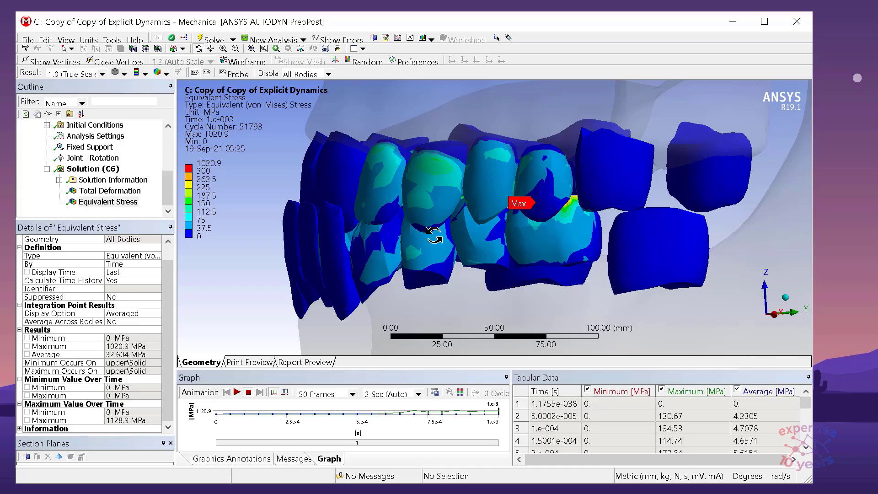
{"action": "scroll", "coordinate": [433, 236], "scroll_direction": "down", "scroll_amount": 2}
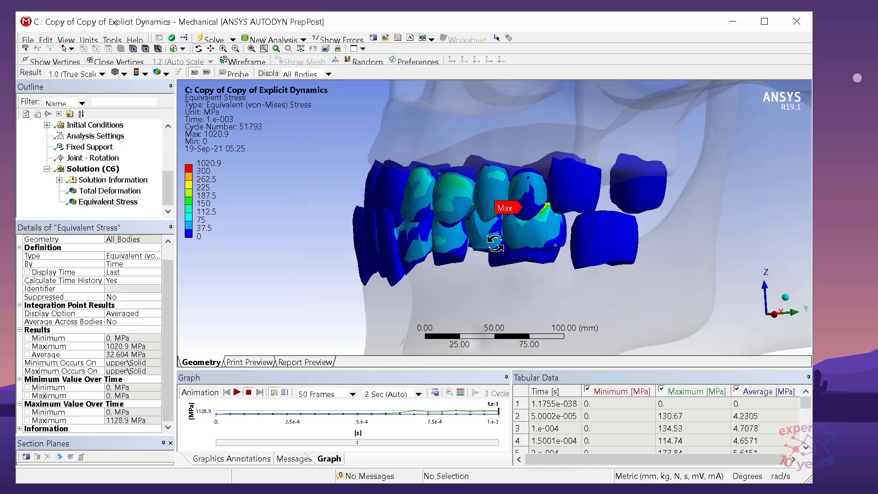
{"action": "left_click_drag", "start_coordinate": [494, 251], "coordinate": [507, 267]}
{"action": "scroll", "coordinate": [507, 266], "scroll_direction": "down", "scroll_amount": 2}
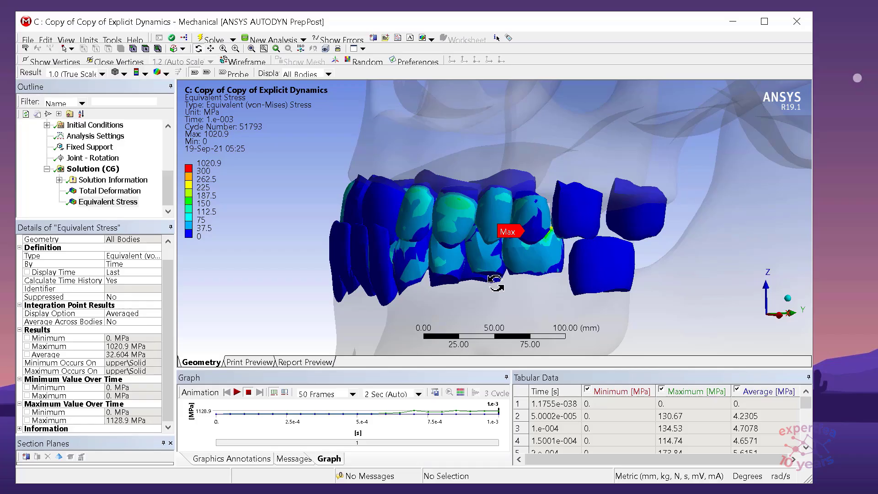
Play the Equivalent Stress animation, watch the bite from the front and side, and stop the playback.
{"action": "left_click", "coordinate": [238, 393]}
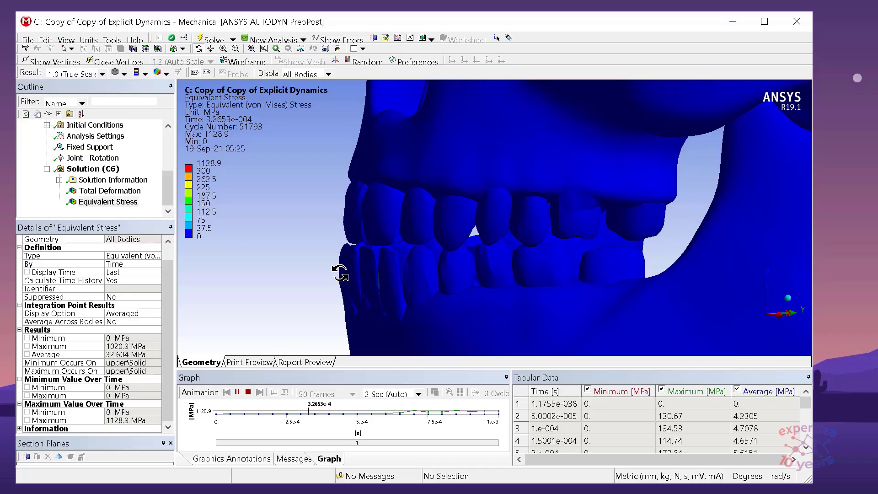
{"action": "left_click_drag", "start_coordinate": [343, 265], "coordinate": [482, 243]}
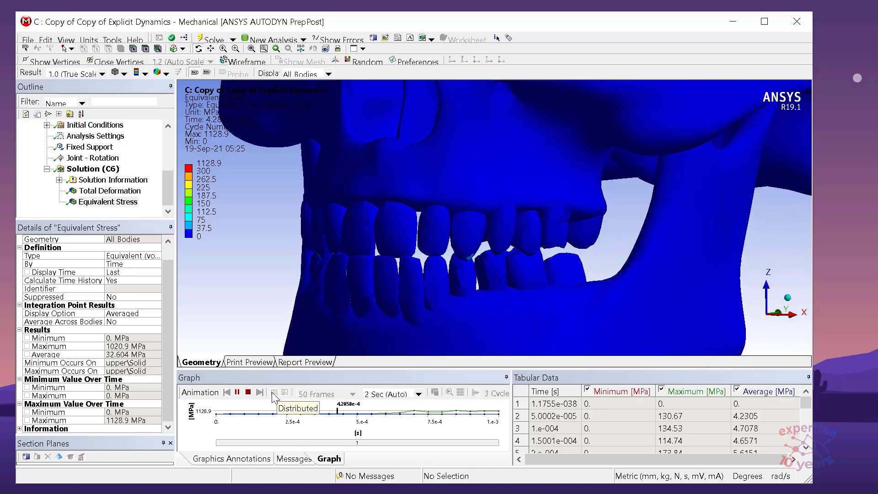
{"action": "left_click", "coordinate": [247, 393]}
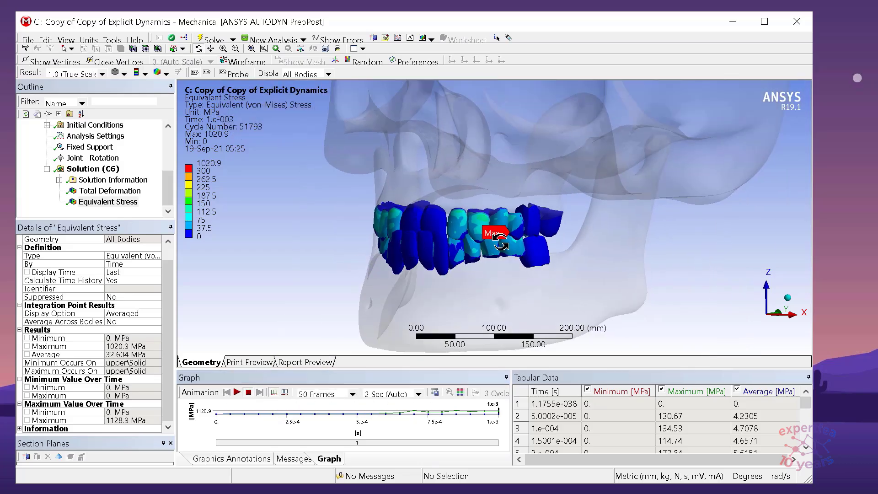
{"action": "middle_click_drag", "start_coordinate": [438, 297], "coordinate": [461, 298]}
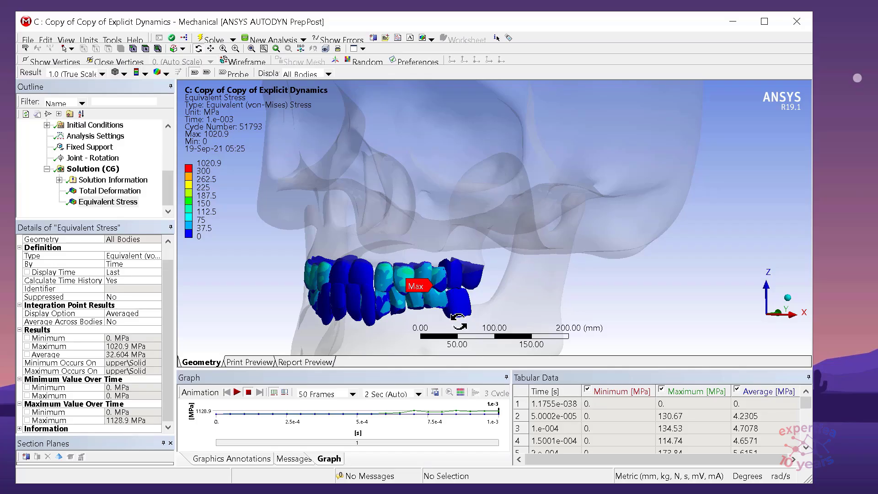
{"action": "scroll", "coordinate": [465, 257], "scroll_direction": "down", "scroll_amount": 2}
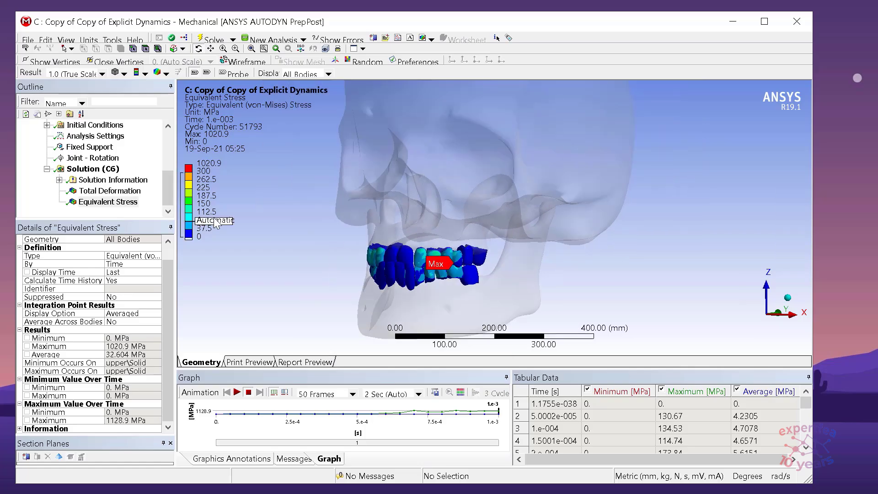
Display the Total Deformation result and examine the lower jaw contours close up from below and the side.
{"action": "left_click", "coordinate": [110, 192]}
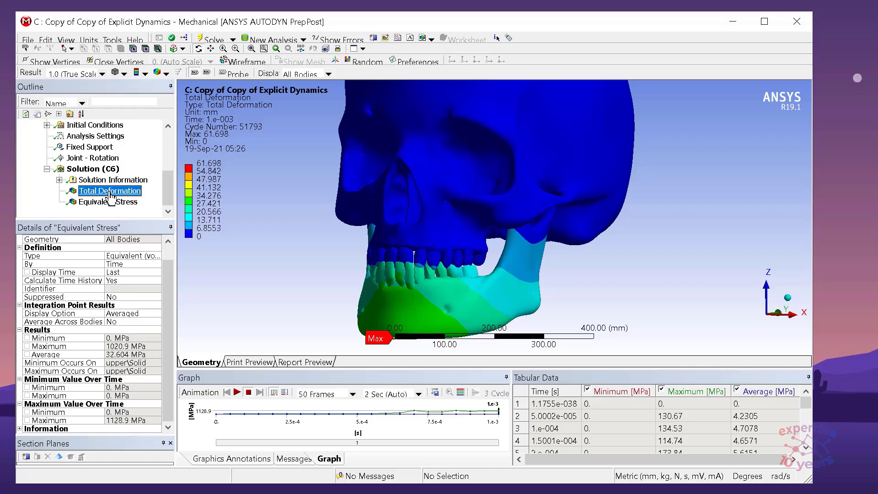
{"action": "scroll", "coordinate": [494, 230], "scroll_direction": "up", "scroll_amount": 2}
{"action": "middle_click_drag", "start_coordinate": [494, 230], "coordinate": [587, 275]}
{"action": "scroll", "coordinate": [484, 242], "scroll_direction": "up", "scroll_amount": 2}
{"action": "scroll", "coordinate": [449, 203], "scroll_direction": "up", "scroll_amount": 3}
{"action": "scroll", "coordinate": [458, 211], "scroll_direction": "down", "scroll_amount": 3}
{"action": "scroll", "coordinate": [455, 223], "scroll_direction": "down", "scroll_amount": 3}
{"action": "scroll", "coordinate": [527, 257], "scroll_direction": "up", "scroll_amount": 2}
{"action": "scroll", "coordinate": [528, 257], "scroll_direction": "down", "scroll_amount": 2}
{"action": "scroll", "coordinate": [518, 319], "scroll_direction": "up", "scroll_amount": 2}
{"action": "scroll", "coordinate": [550, 289], "scroll_direction": "up", "scroll_amount": 2}
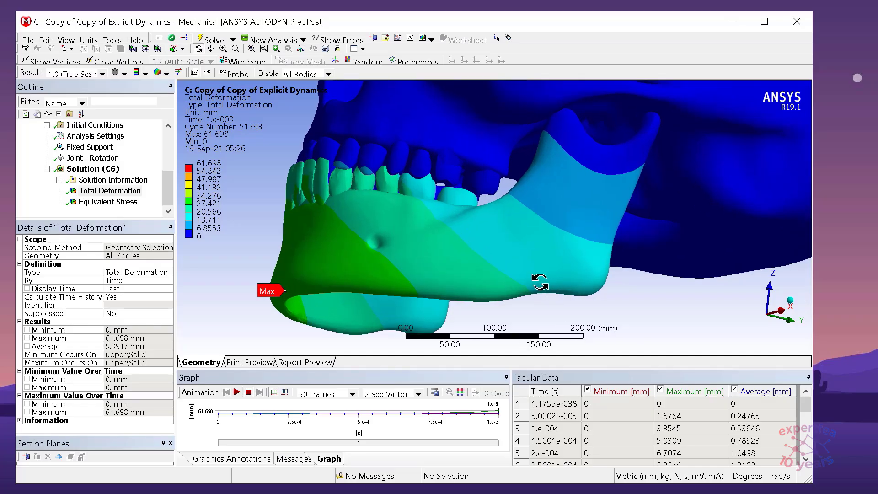
{"action": "scroll", "coordinate": [530, 277], "scroll_direction": "up", "scroll_amount": 1}
{"action": "middle_click_drag", "start_coordinate": [490, 299], "coordinate": [513, 296], "text": "ctrl"}
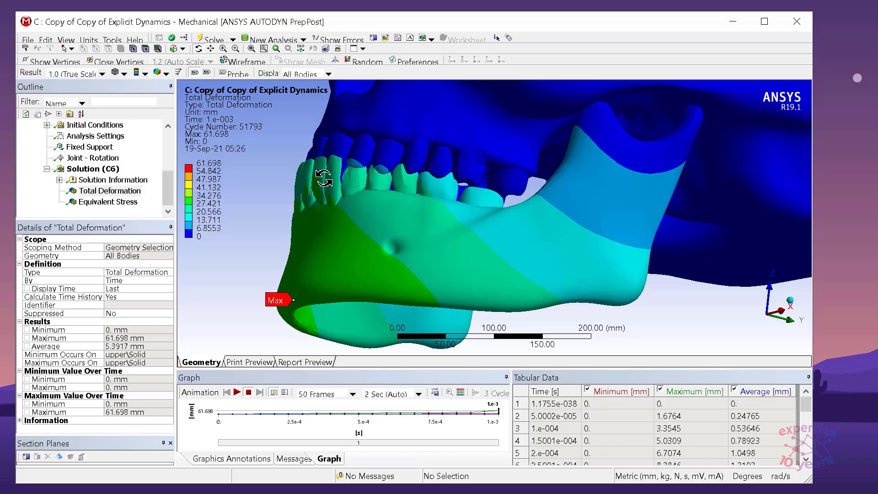
Examine the Total Deformation contours of the lower jaw from the side, the rear and the front.
{"action": "left_click_drag", "start_coordinate": [391, 206], "coordinate": [478, 196]}
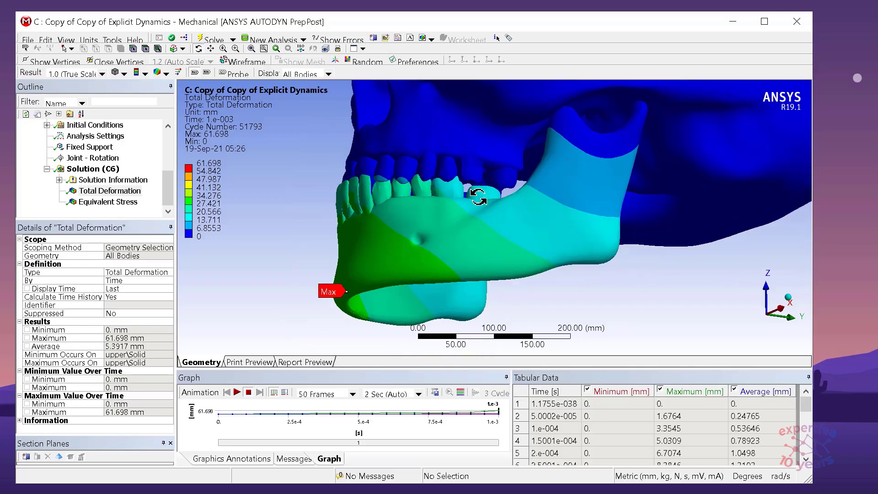
{"action": "scroll", "coordinate": [524, 203], "scroll_direction": "down", "scroll_amount": 3}
{"action": "left_click_drag", "start_coordinate": [532, 212], "coordinate": [557, 182]}
{"action": "middle_click_drag", "start_coordinate": [557, 181], "coordinate": [558, 184]}
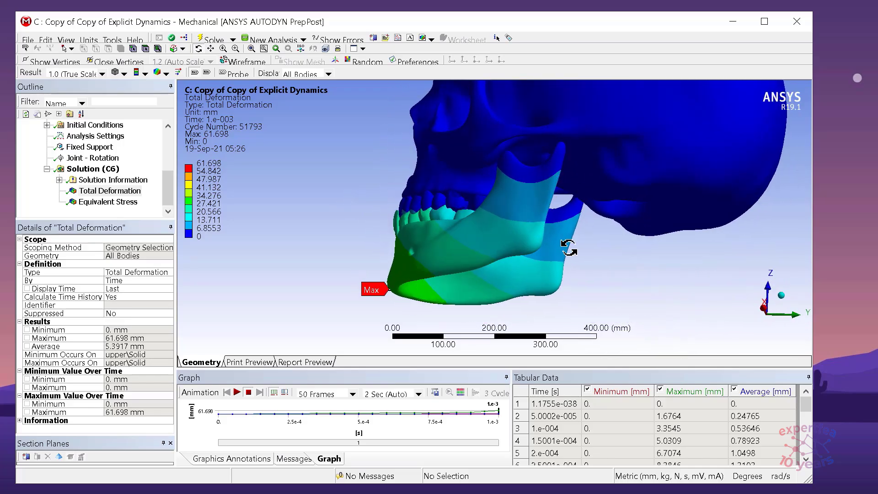
{"action": "scroll", "coordinate": [571, 249], "scroll_direction": "up", "scroll_amount": 3}
{"action": "middle_click_drag", "start_coordinate": [604, 244], "coordinate": [575, 230], "text": "ctrl"}
{"action": "scroll", "coordinate": [569, 235], "scroll_direction": "up", "scroll_amount": 2}
{"action": "scroll", "coordinate": [570, 235], "scroll_direction": "down", "scroll_amount": 2}
{"action": "scroll", "coordinate": [564, 247], "scroll_direction": "up", "scroll_amount": 2}
{"action": "scroll", "coordinate": [563, 249], "scroll_direction": "down", "scroll_amount": 2}
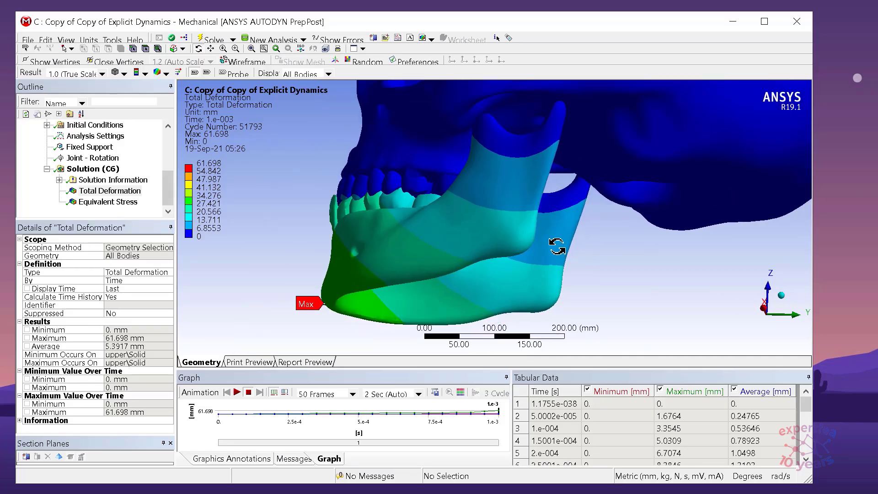
{"action": "left_click_drag", "start_coordinate": [540, 243], "coordinate": [531, 208]}
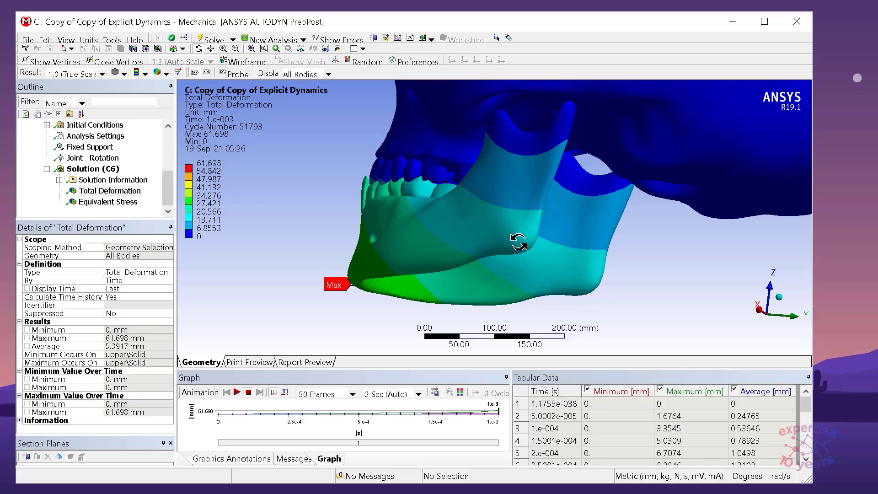
{"action": "left_click_drag", "start_coordinate": [554, 230], "coordinate": [606, 244]}
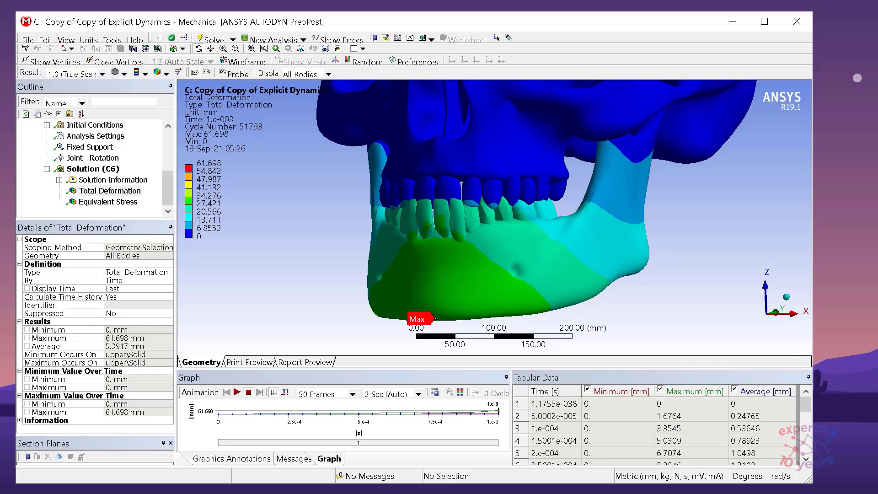
Switch to the web browser, close the human heart and Zygote Body pages, and browse the expertfea.com biomechanics tutorials.
{"action": "key", "text": "alt+Tab"}
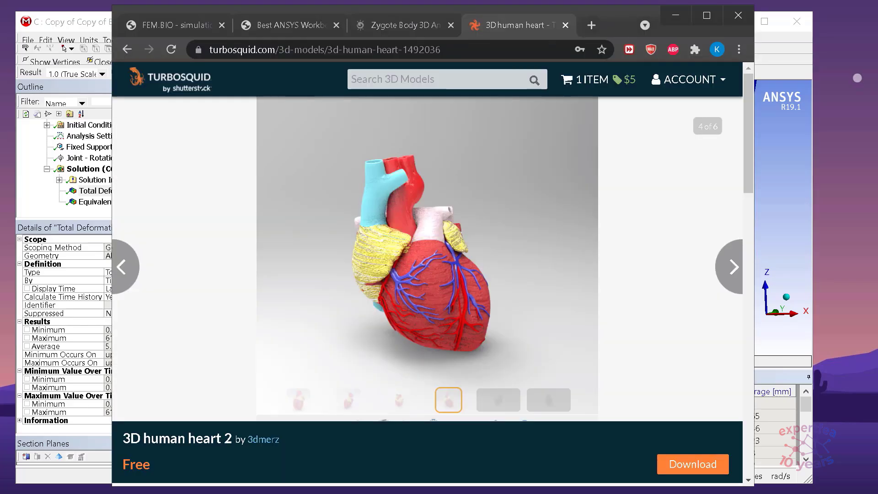
{"action": "left_click", "coordinate": [566, 25]}
{"action": "left_click", "coordinate": [566, 26]}
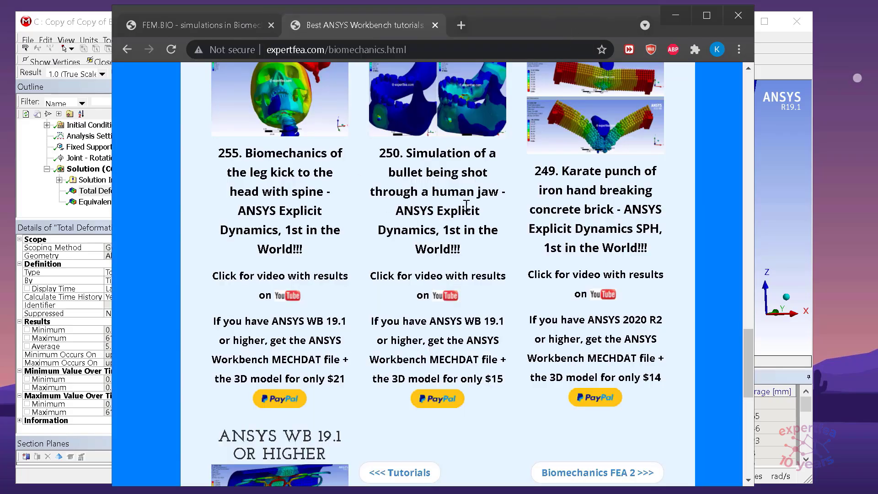
{"action": "scroll", "coordinate": [432, 147], "scroll_direction": "up", "scroll_amount": 6}
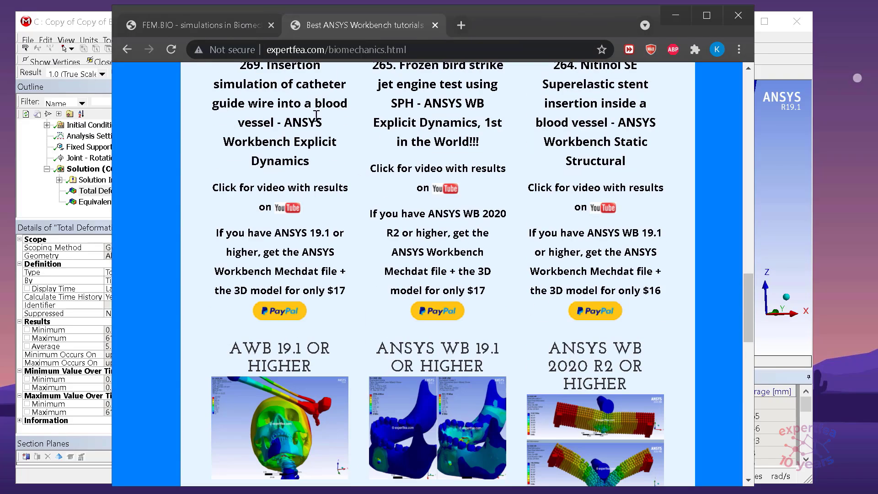
Open the FEM.BIO page and look through its list of biomechanics simulation cases.
{"action": "left_click", "coordinate": [213, 25]}
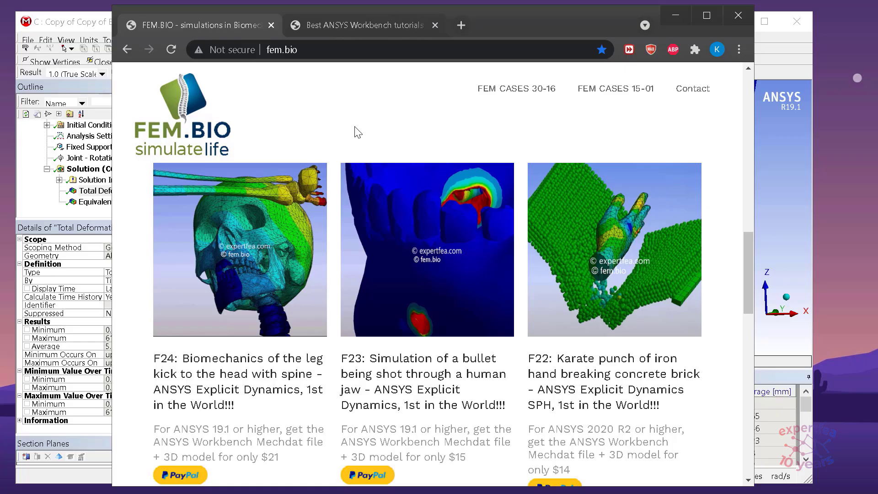
{"action": "scroll", "coordinate": [468, 198], "scroll_direction": "down", "scroll_amount": 6}
{"action": "scroll", "coordinate": [450, 201], "scroll_direction": "down", "scroll_amount": 4}
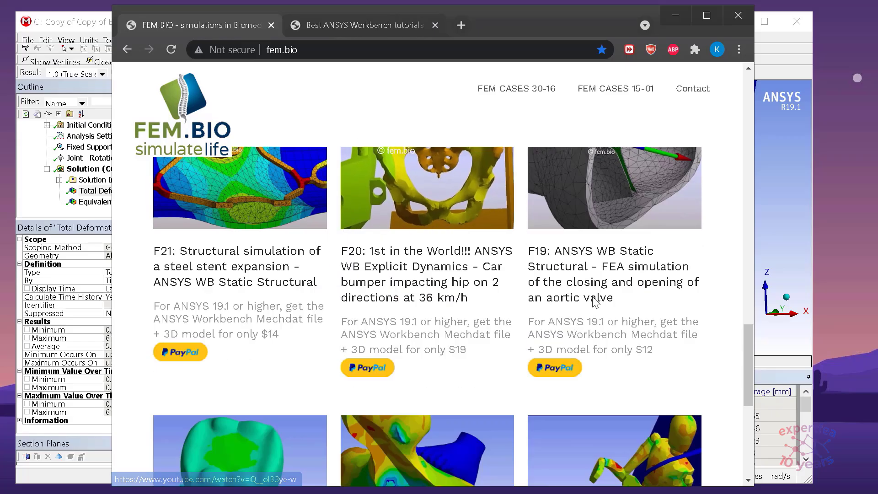
{"action": "scroll", "coordinate": [657, 293], "scroll_direction": "down", "scroll_amount": 4}
{"action": "scroll", "coordinate": [657, 288], "scroll_direction": "up", "scroll_amount": 10}
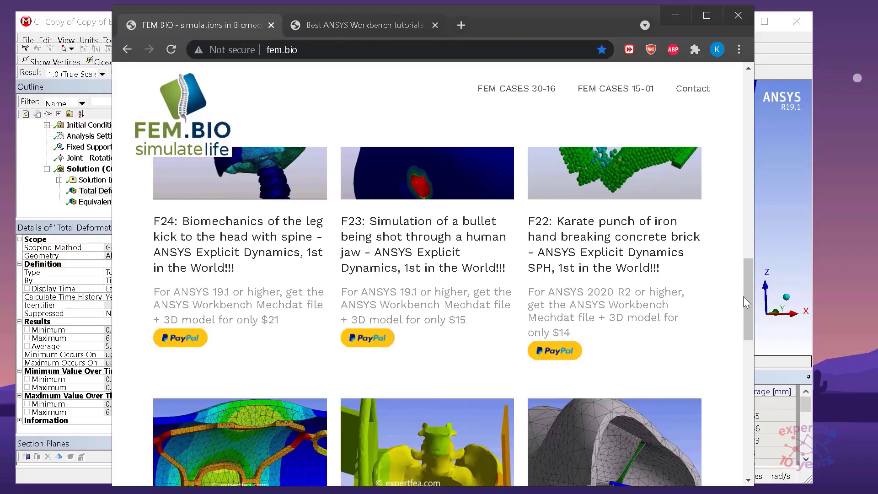
Minimize the browser to return to ANSYS Mechanical and view the jaw's Total Deformation close up from the front.
{"action": "left_click", "coordinate": [676, 15]}
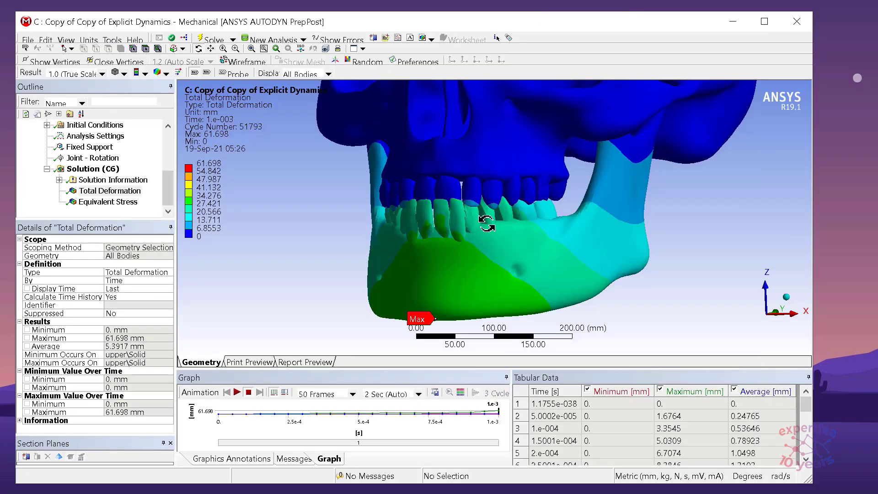
{"action": "middle_click_drag", "start_coordinate": [486, 223], "coordinate": [497, 230]}
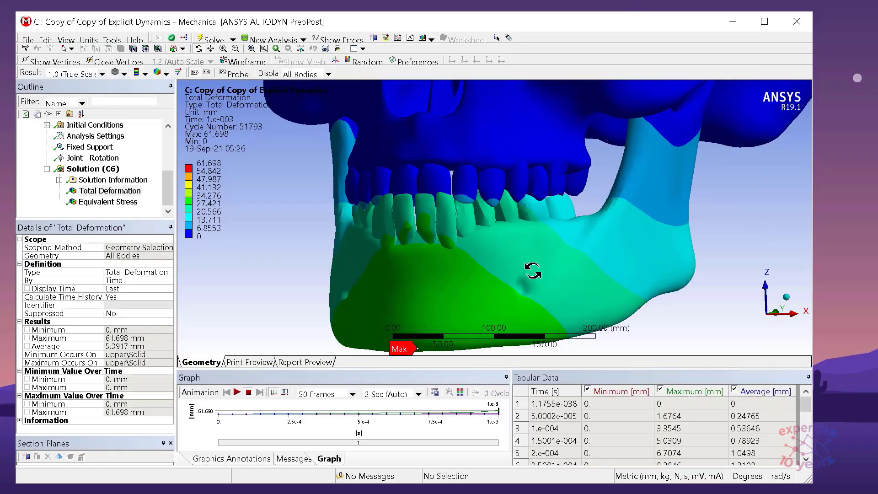